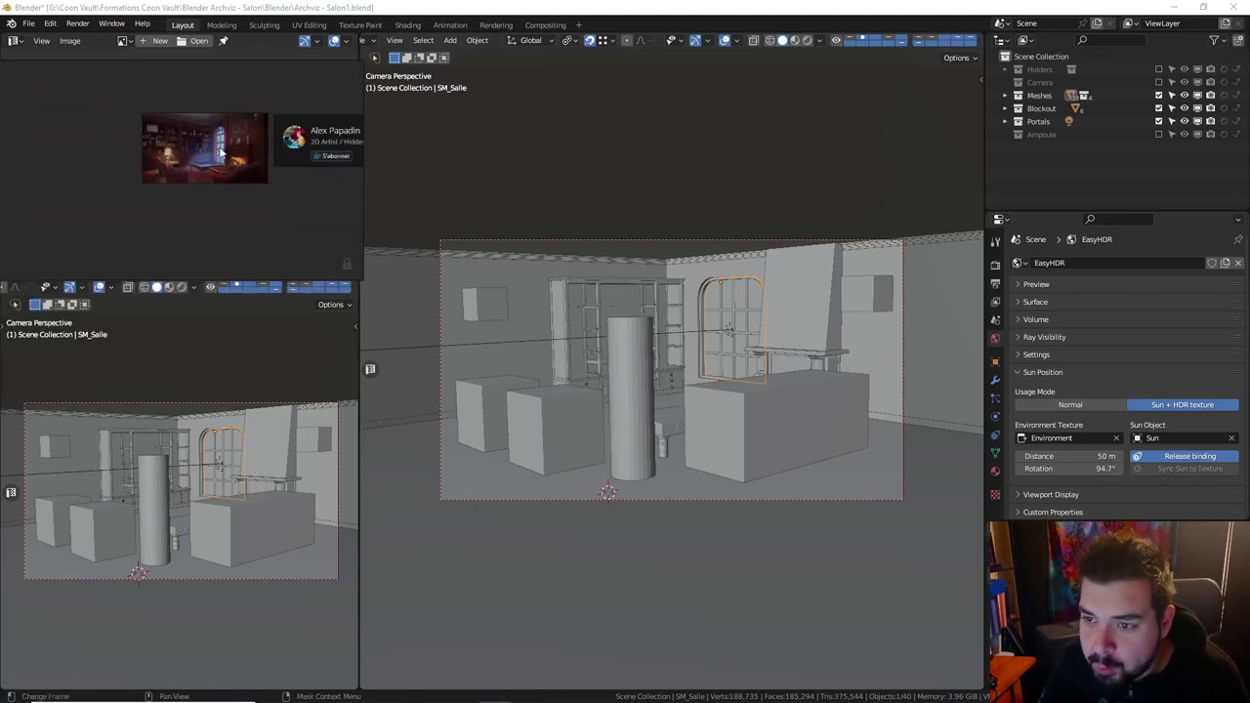
# Scroll and zoom the reference board until the whole floor lamp photo and spec sheet show.
pyautogui.scroll(-2, 221, 153)
pyautogui.scroll(-2, 253, 204)
pyautogui.scroll(-3, 249, 191)
pyautogui.scroll(-2, 243, 176)
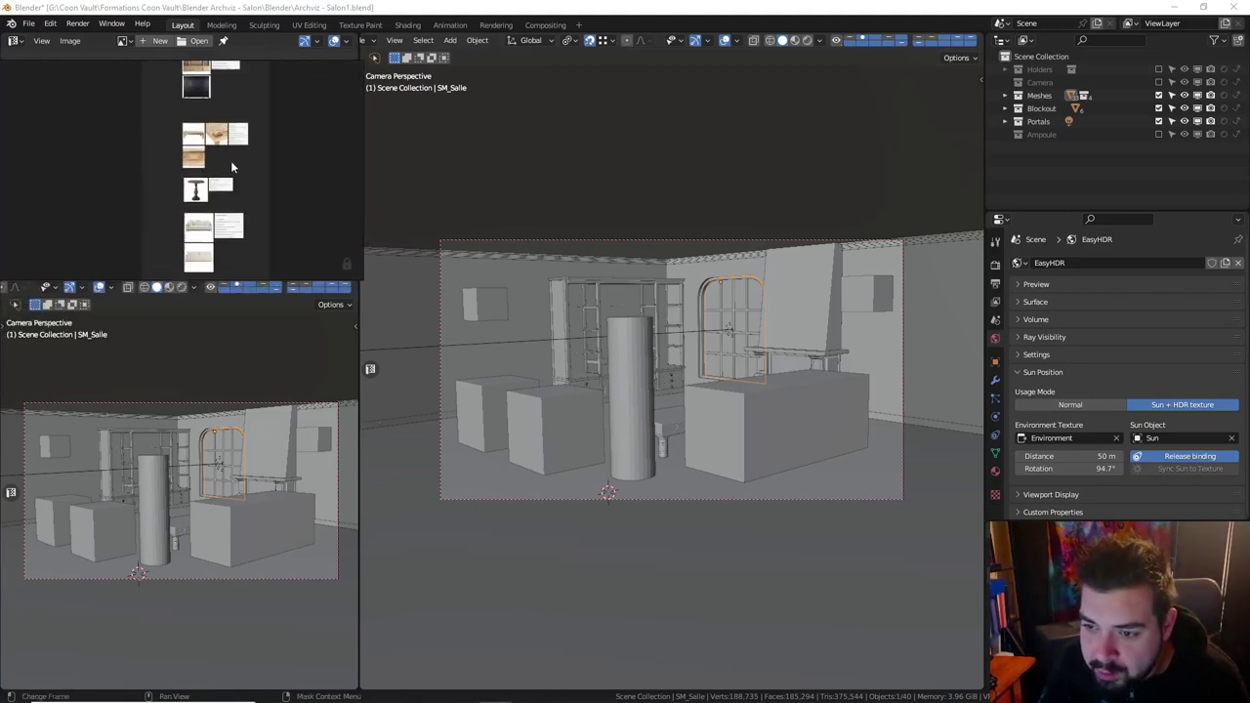
pyautogui.scroll(2, 231, 174)
pyautogui.scroll(-2, 232, 182)
pyautogui.scroll(2, 235, 200)
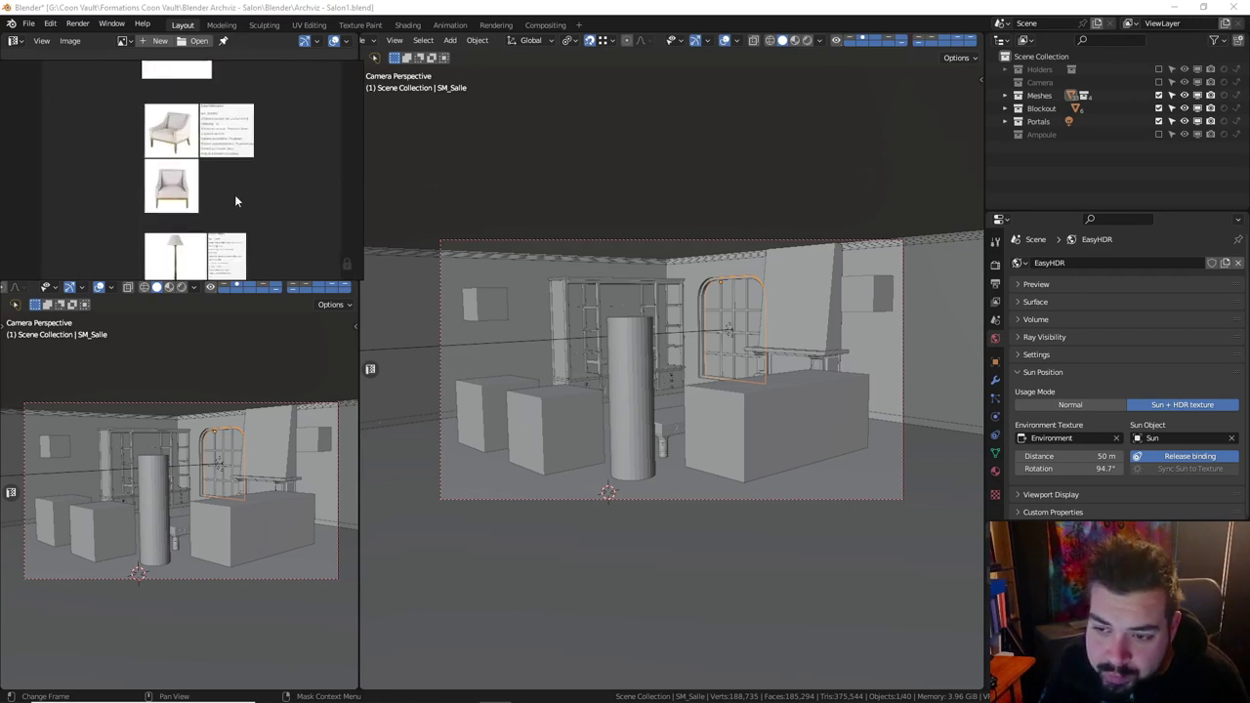
pyautogui.scroll(-3, 234, 201)
pyautogui.scroll(2, 156, 213)
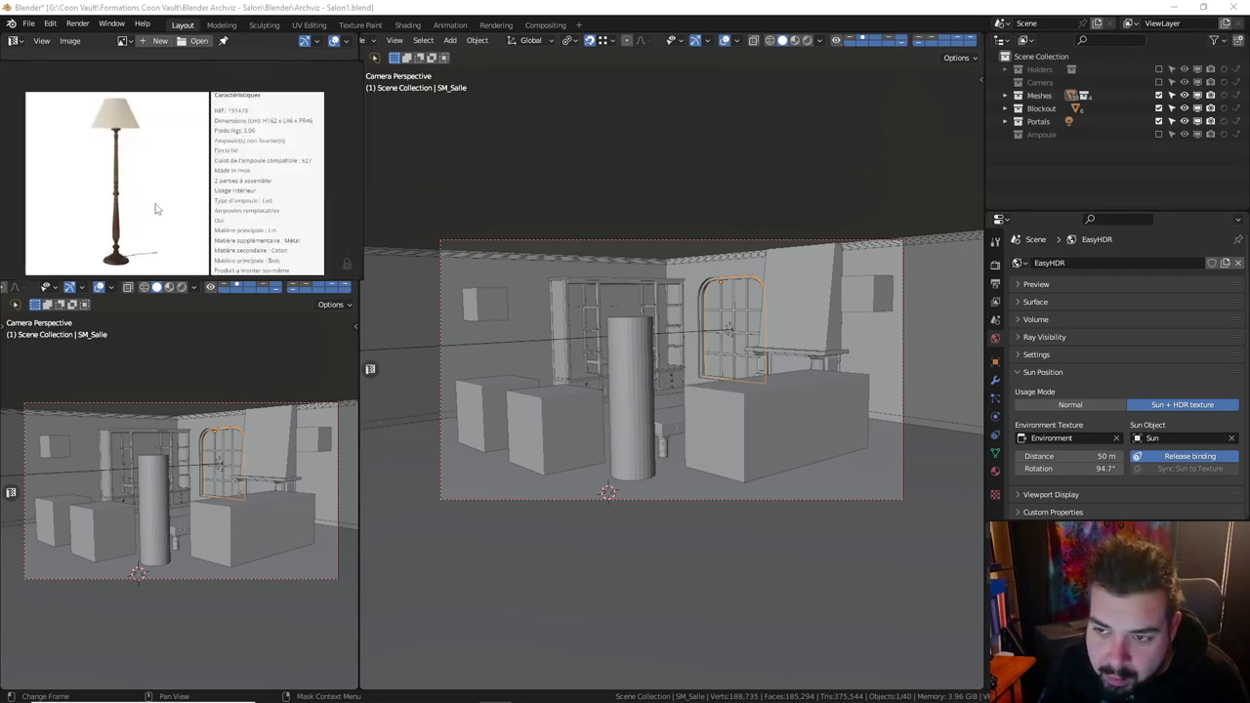
pyautogui.scroll(1, 157, 200)
pyautogui.scroll(1, 164, 187)
pyautogui.scroll(2, 137, 198)
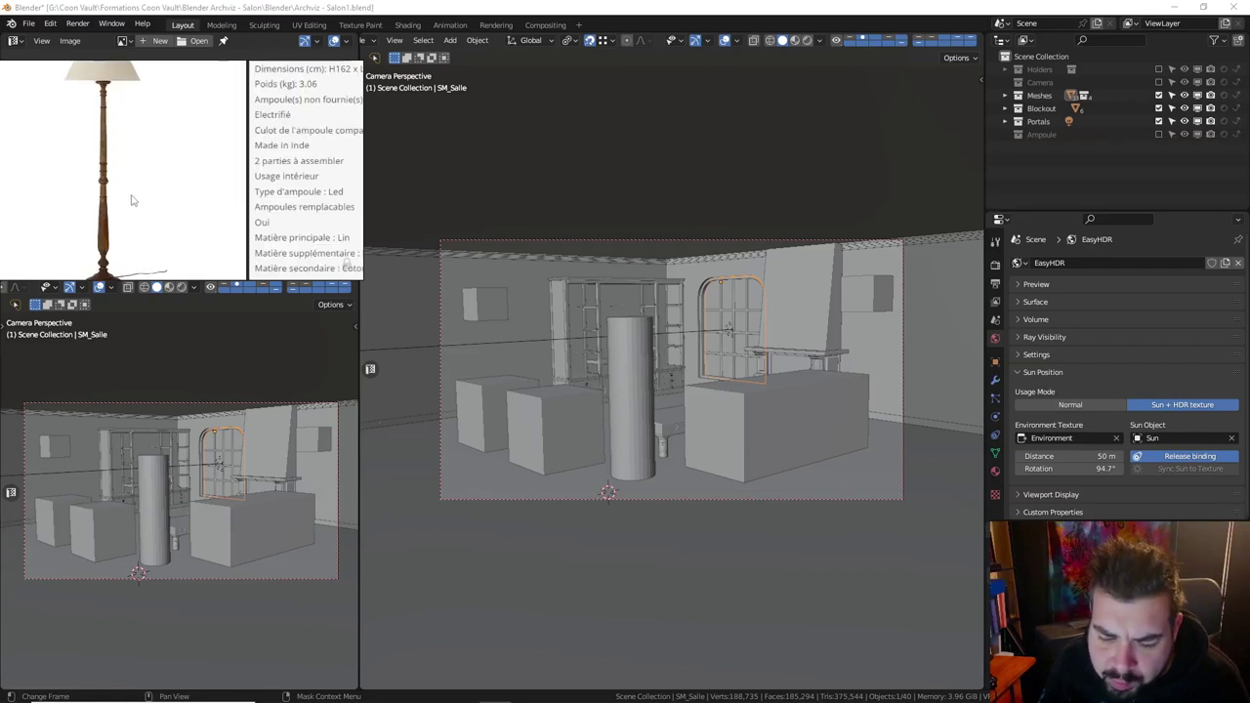
pyautogui.scroll(1, 135, 198)
pyautogui.scroll(1, 151, 186)
pyautogui.scroll(1, 152, 179)
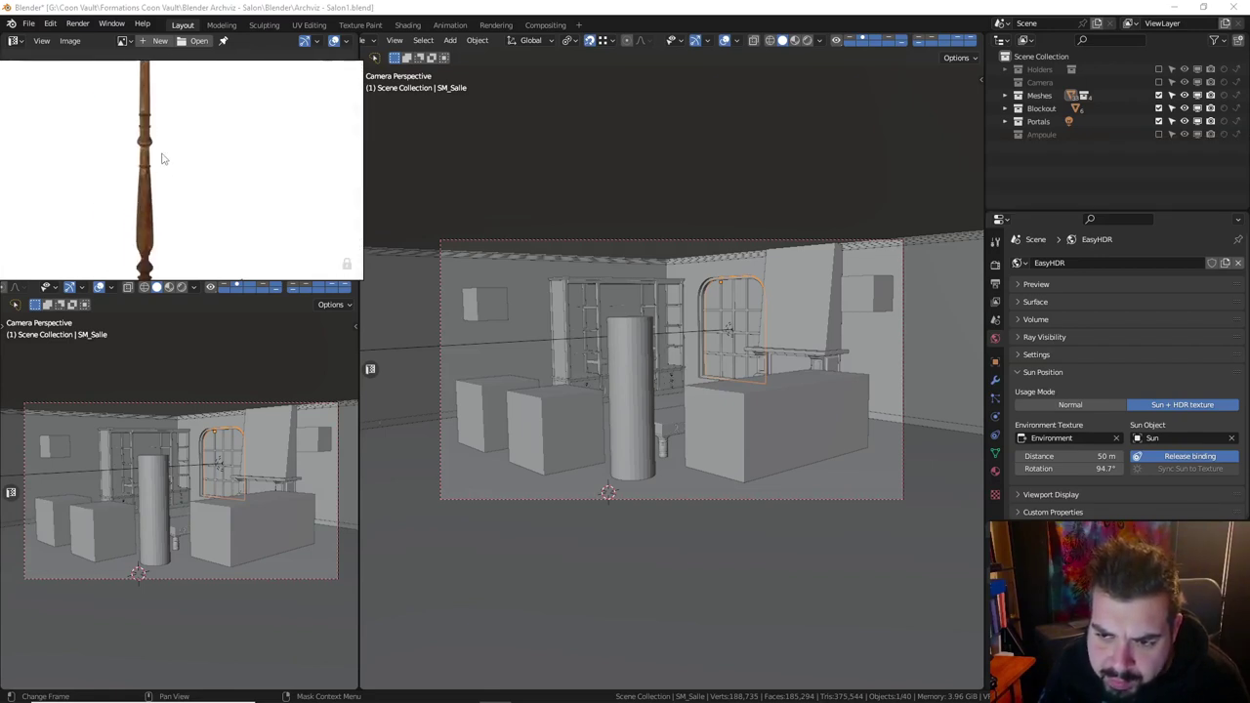
pyautogui.scroll(-3, 159, 159)
pyautogui.scroll(1, 187, 120)
pyautogui.scroll(-1, 185, 187)
pyautogui.scroll(-3, 190, 161)
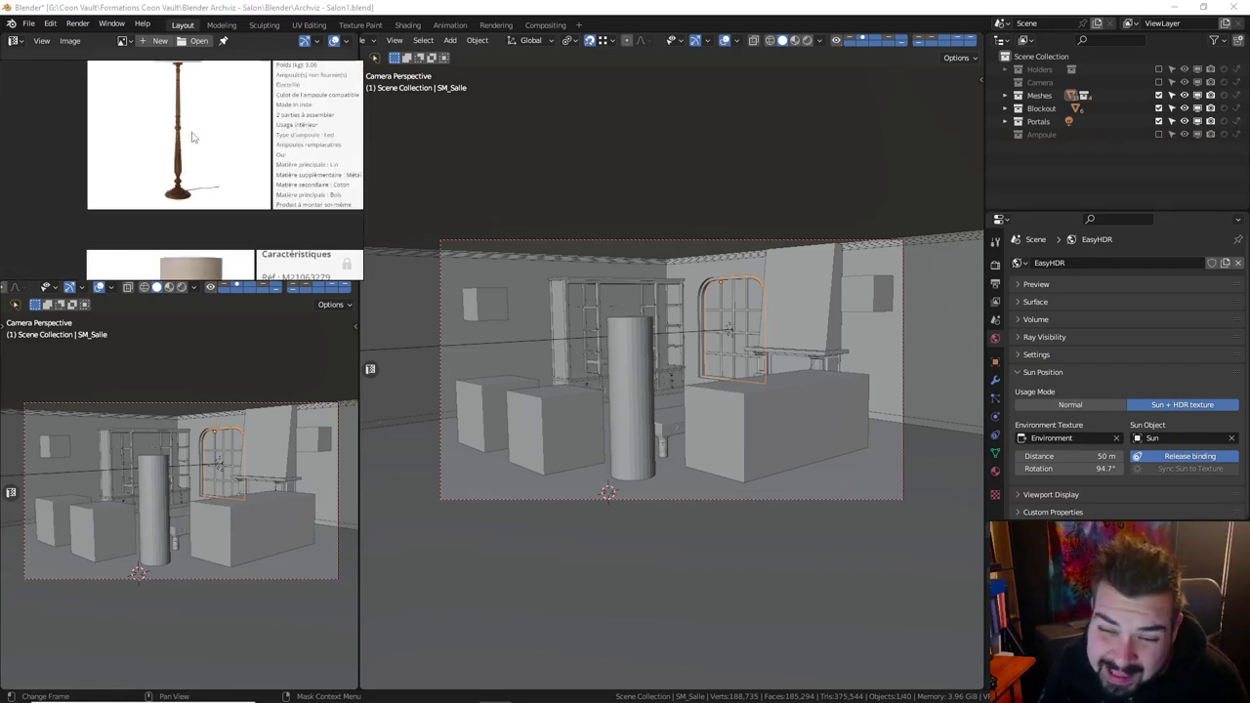
pyautogui.scroll(-1, 195, 185)
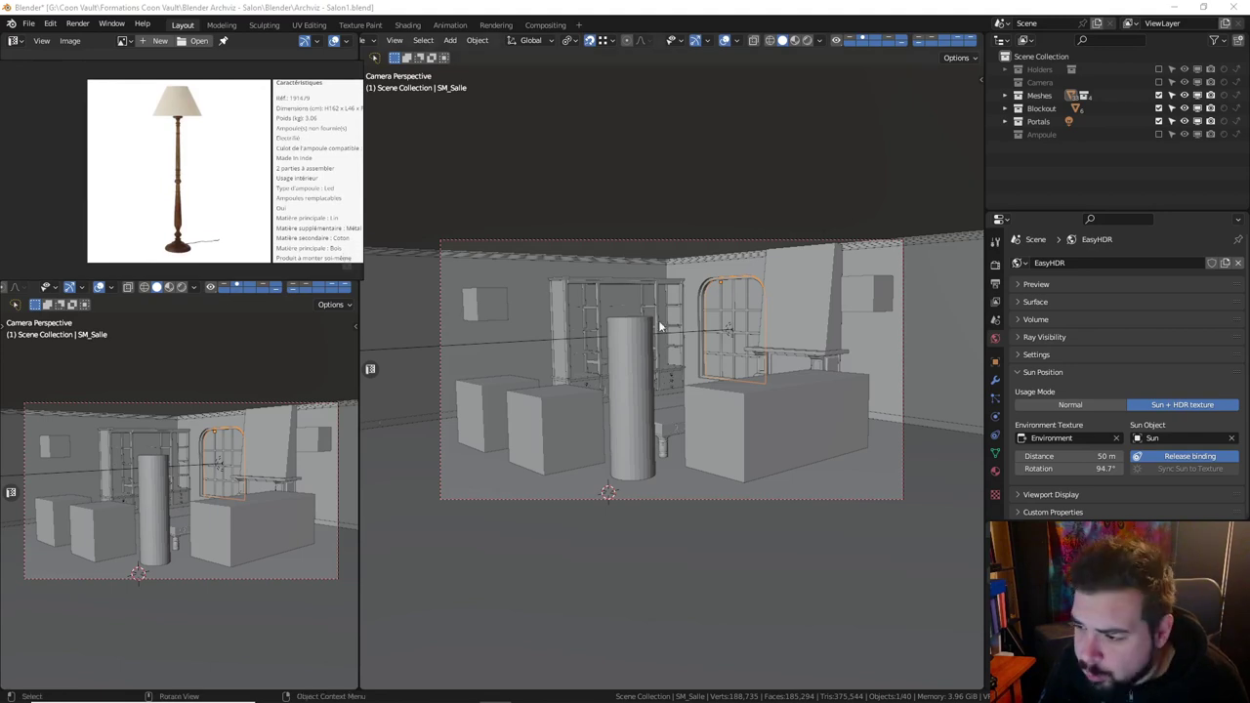
# Select the lamp cylinder B_LampeSol and frame it isolated in front view.
pyautogui.click(633, 349)
pyautogui.press('KP_Decimal')
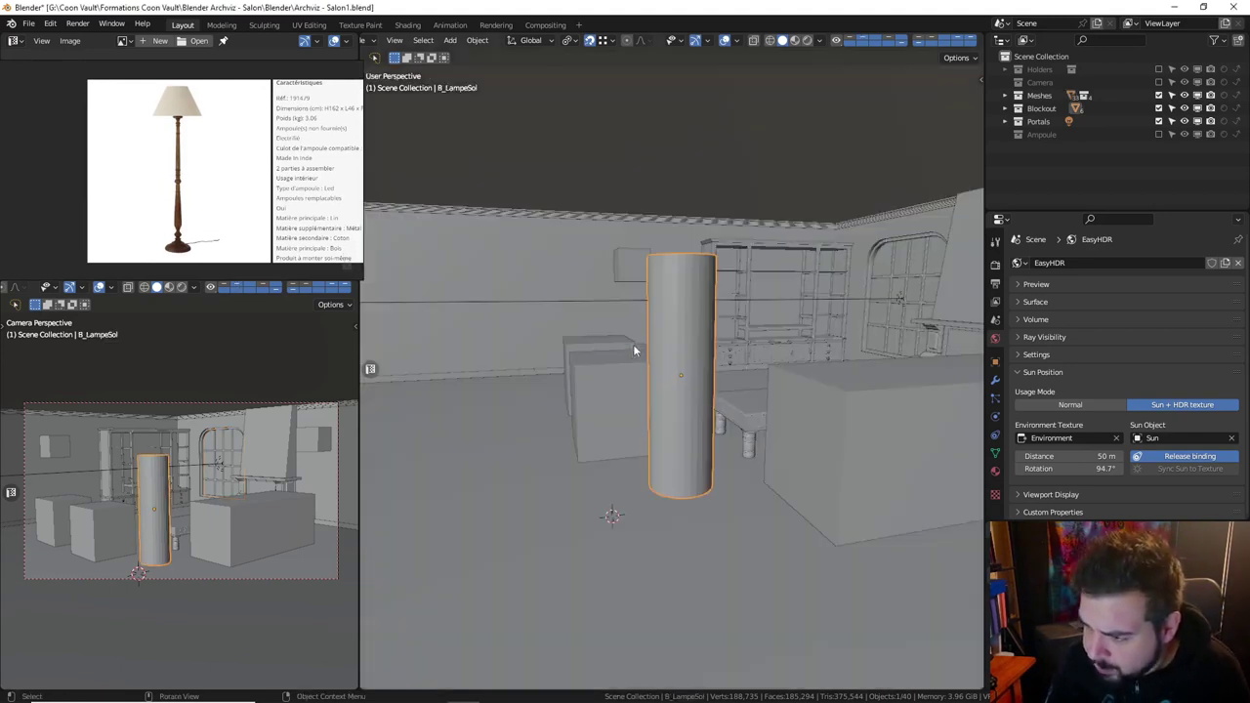
pyautogui.press('KP_Divide')
pyautogui.press('KP_1')
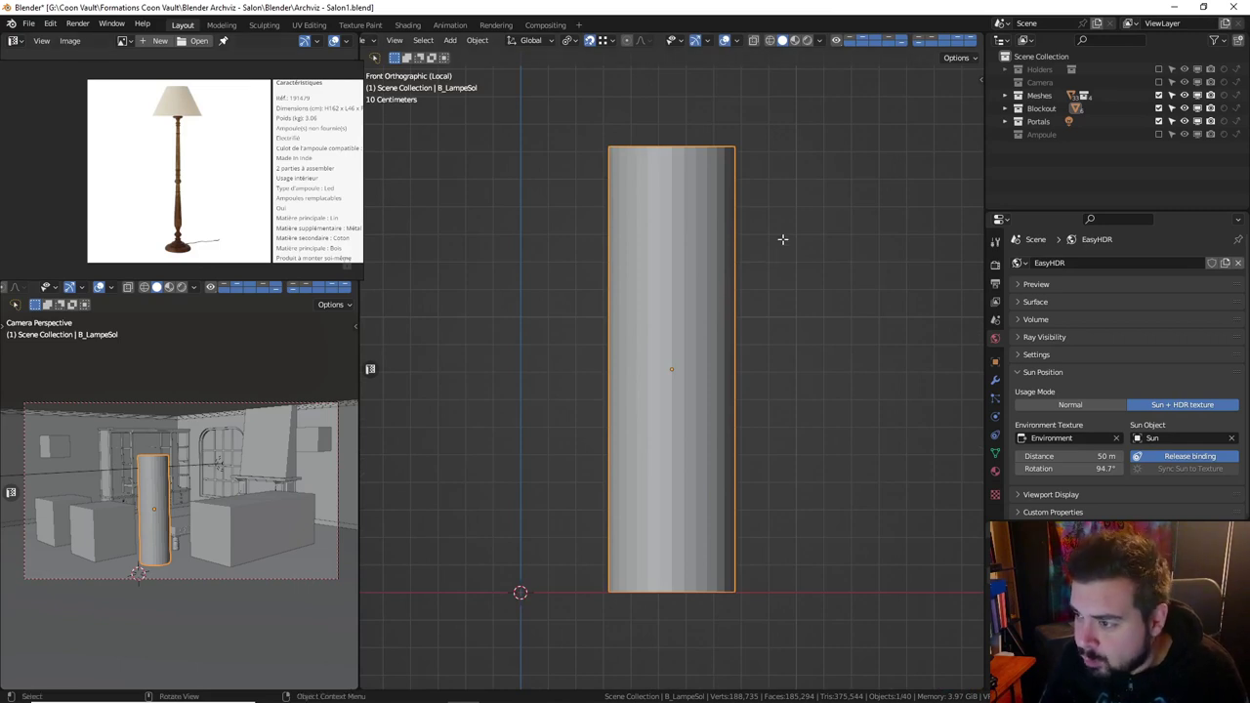
# Add a loop cut at the cylinder's top and move it down 0.25 m.
pyautogui.press('Tab')
pyautogui.hotkey('alt', 'a')
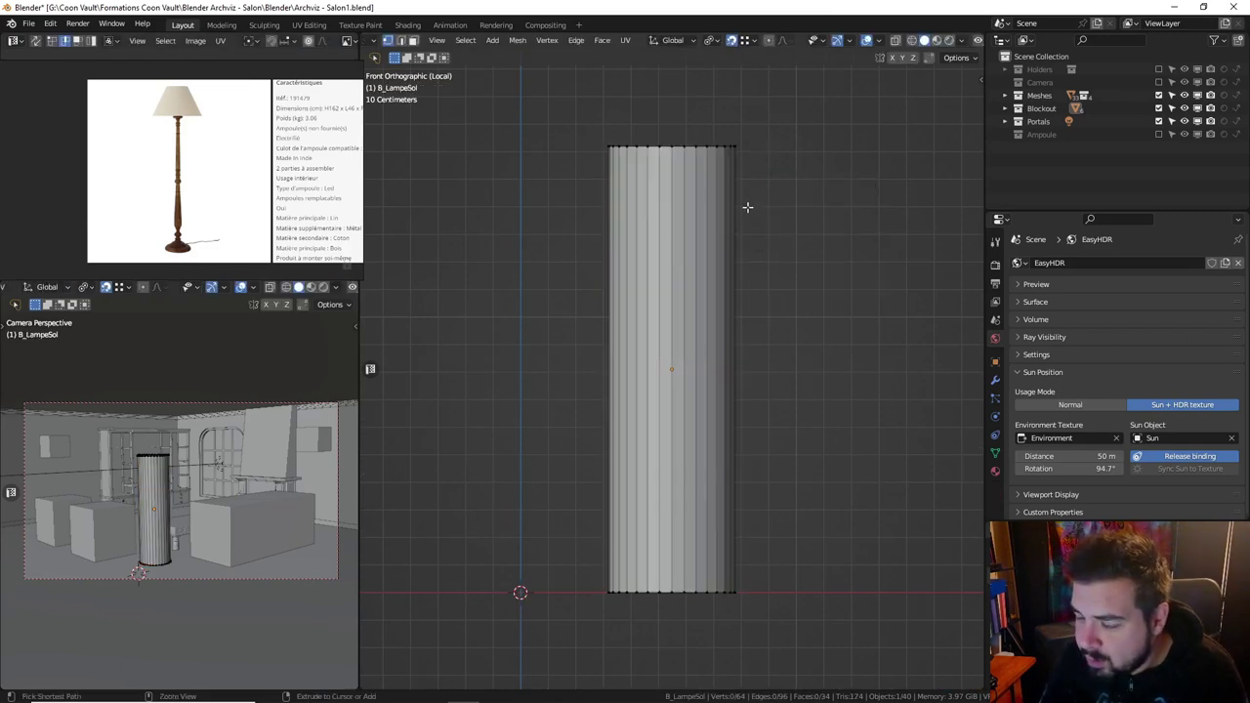
pyautogui.hotkey('ctrl', 'r')
pyautogui.click(734, 224)
pyautogui.click(741, 142)
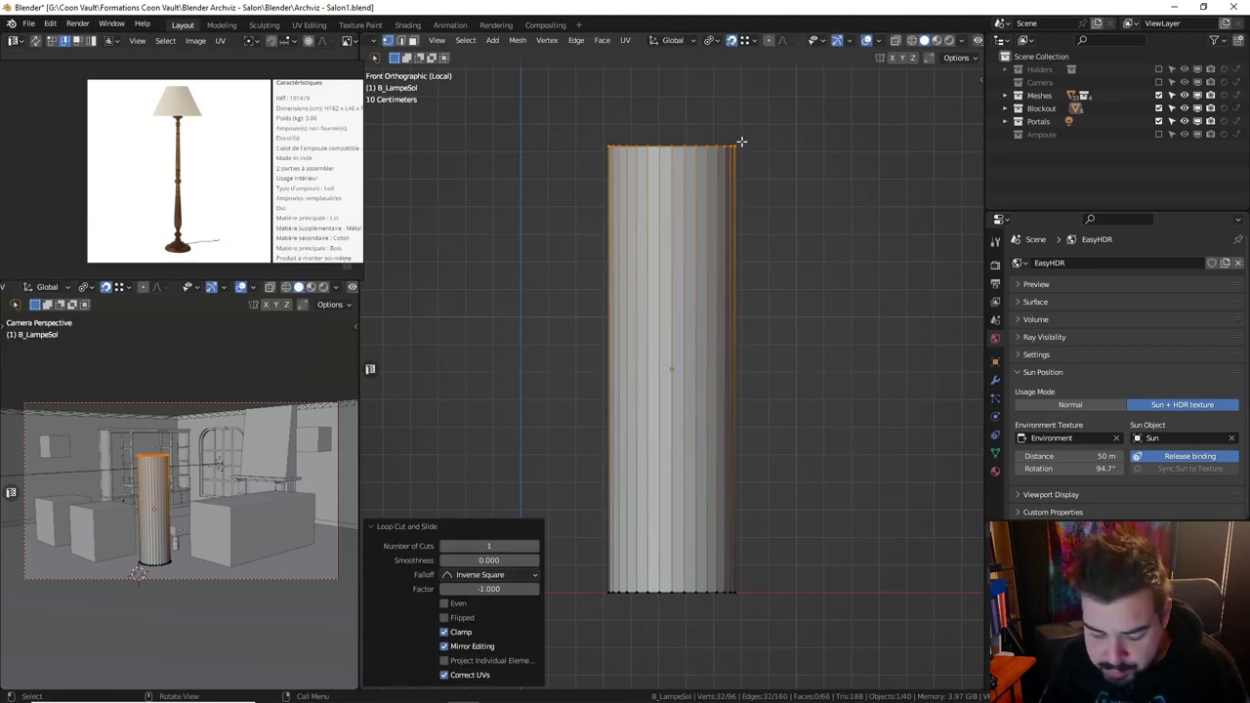
pyautogui.write('gz')
pyautogui.write('-2')
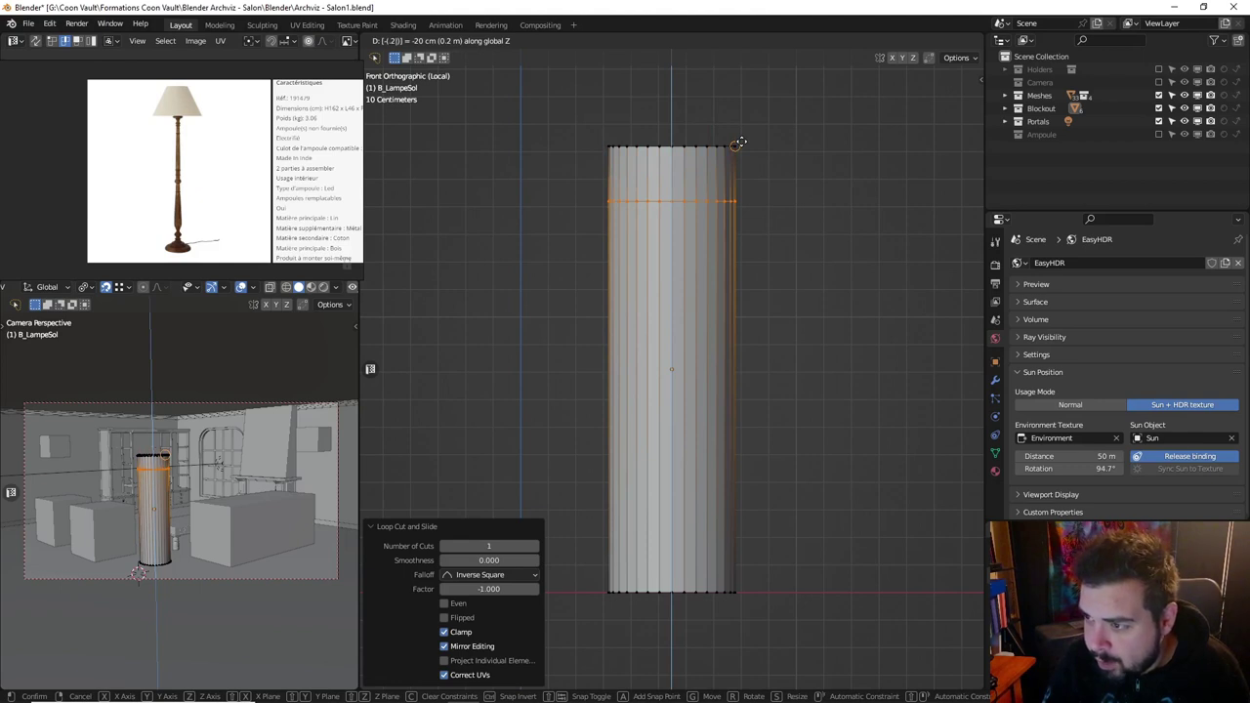
pyautogui.press('BackSpace')
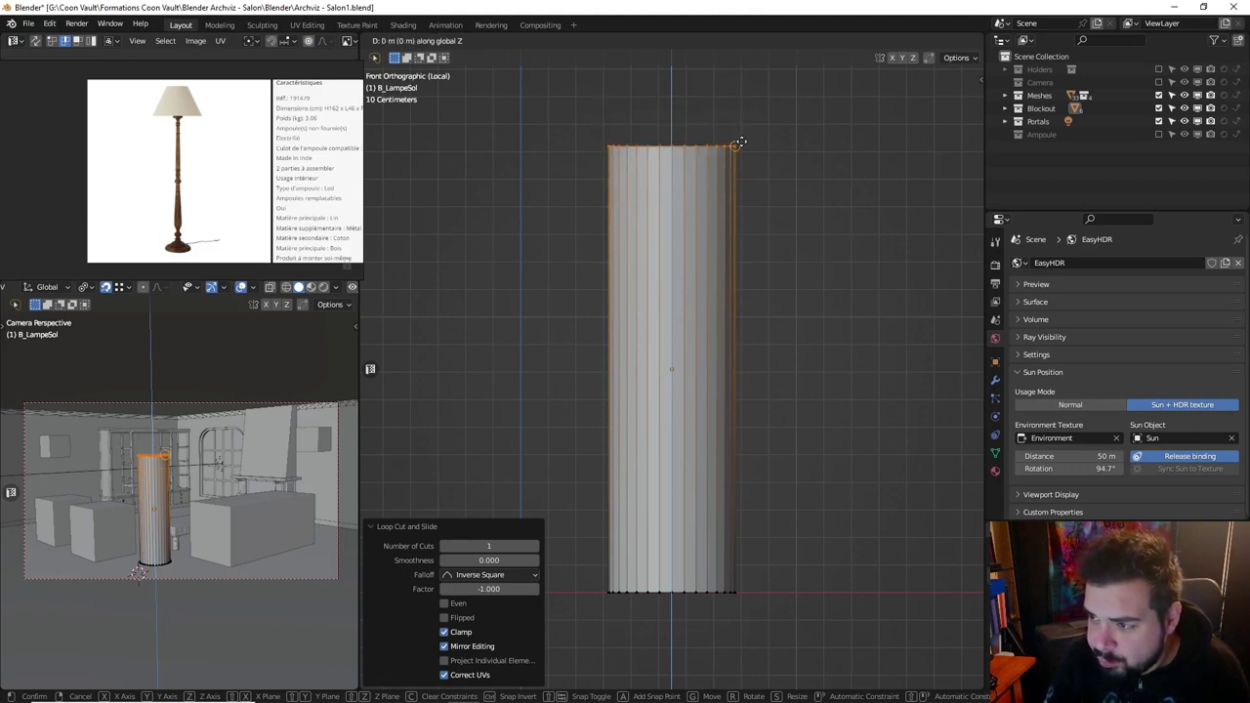
pyautogui.write('.25')
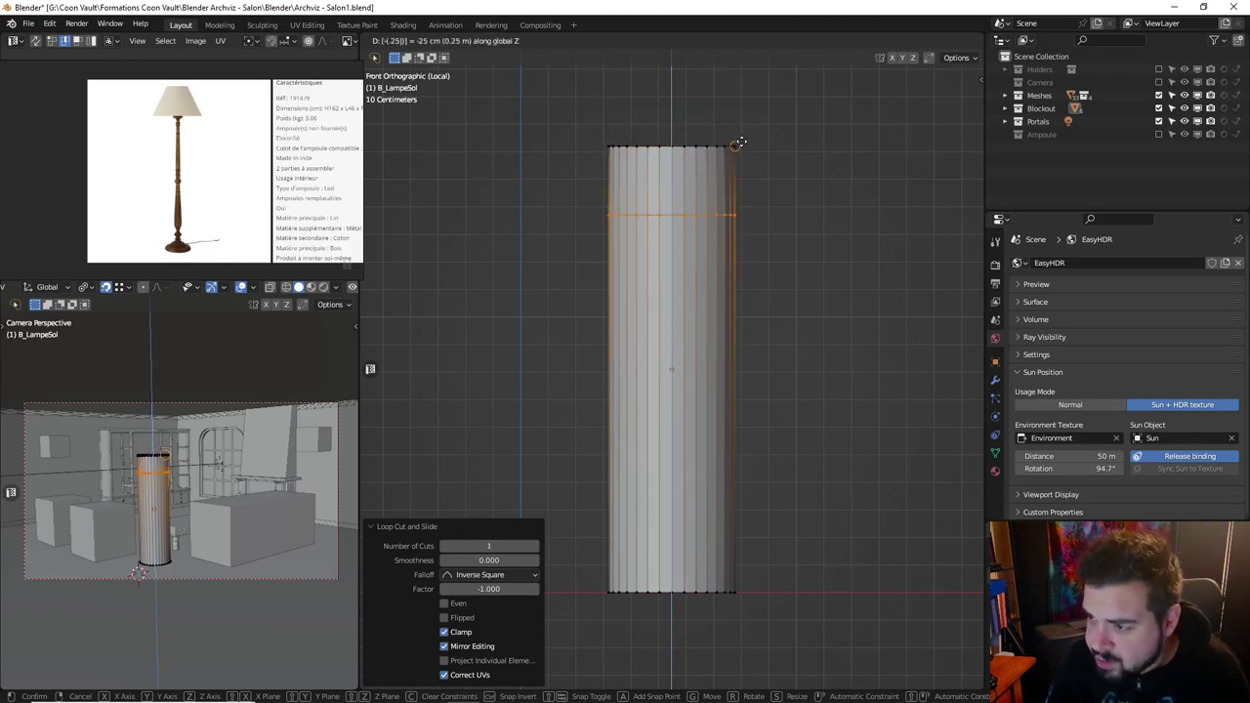
pyautogui.press('Return')
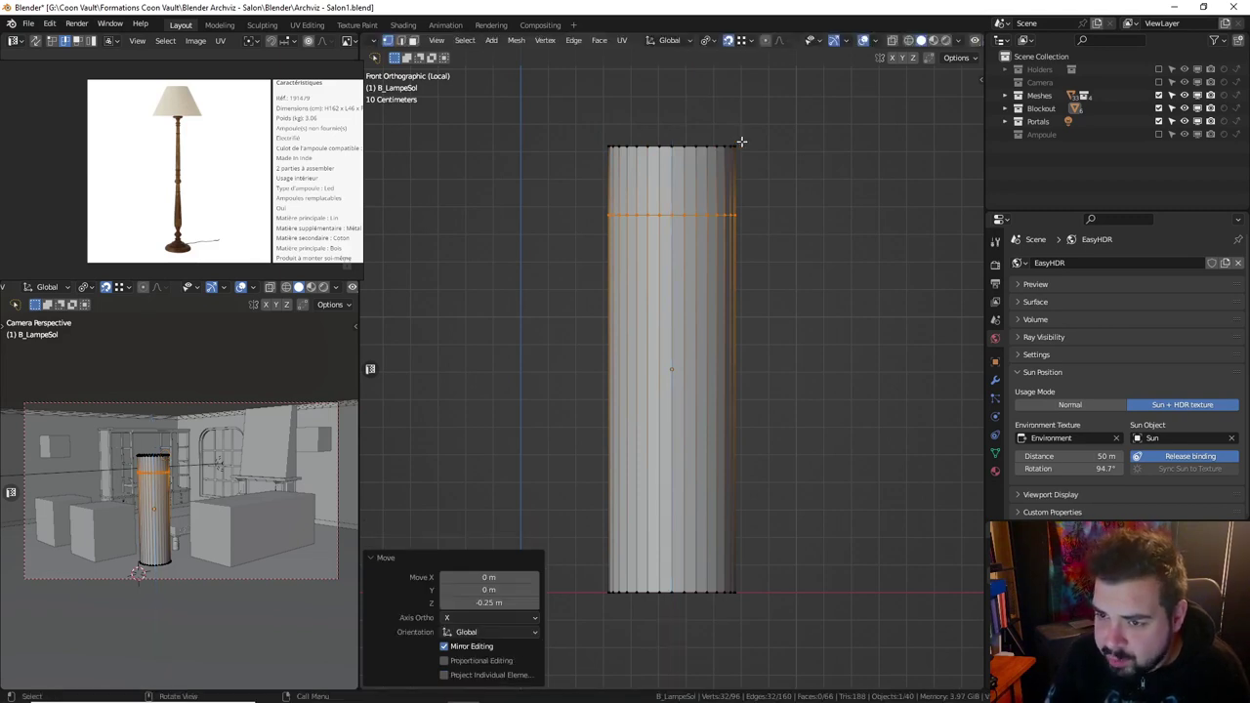
# Separate the faces above the new loop, including the top cap, into their own object.
pyautogui.moveTo(452, 55); pyautogui.dragTo(683, 293, button='middle')
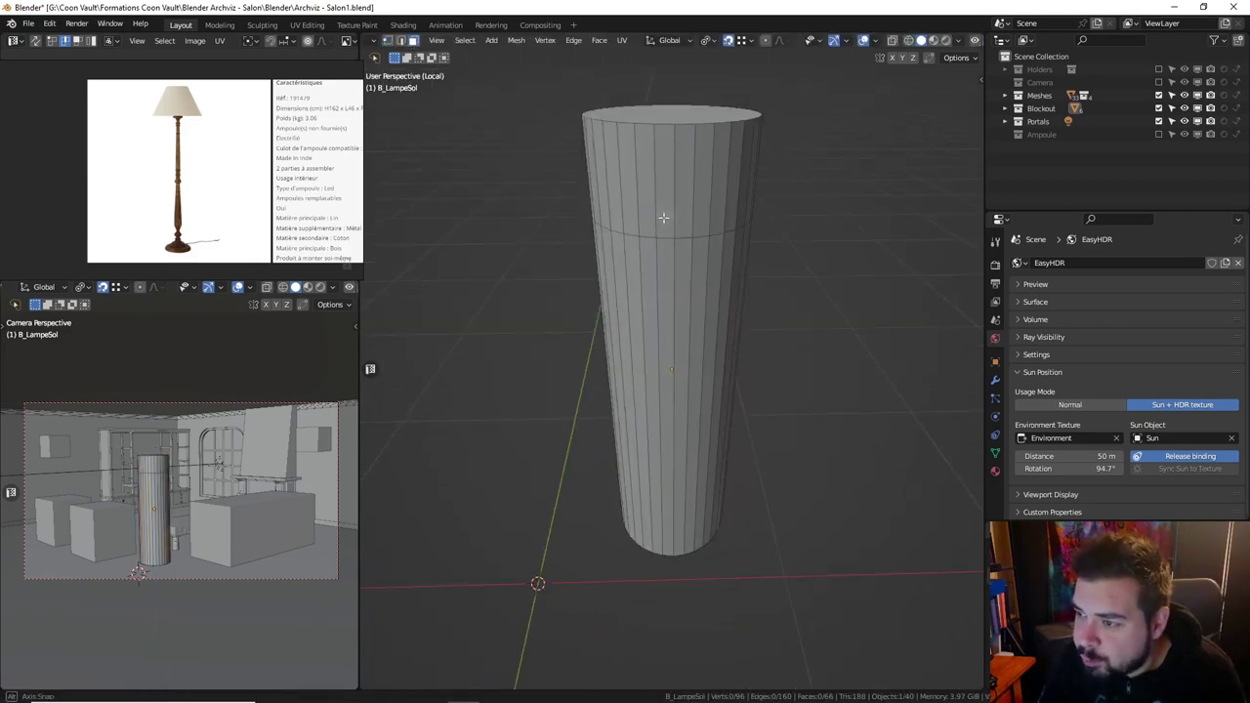
pyautogui.keyDown('alt'); pyautogui.click(712, 179); pyautogui.keyUp('alt')
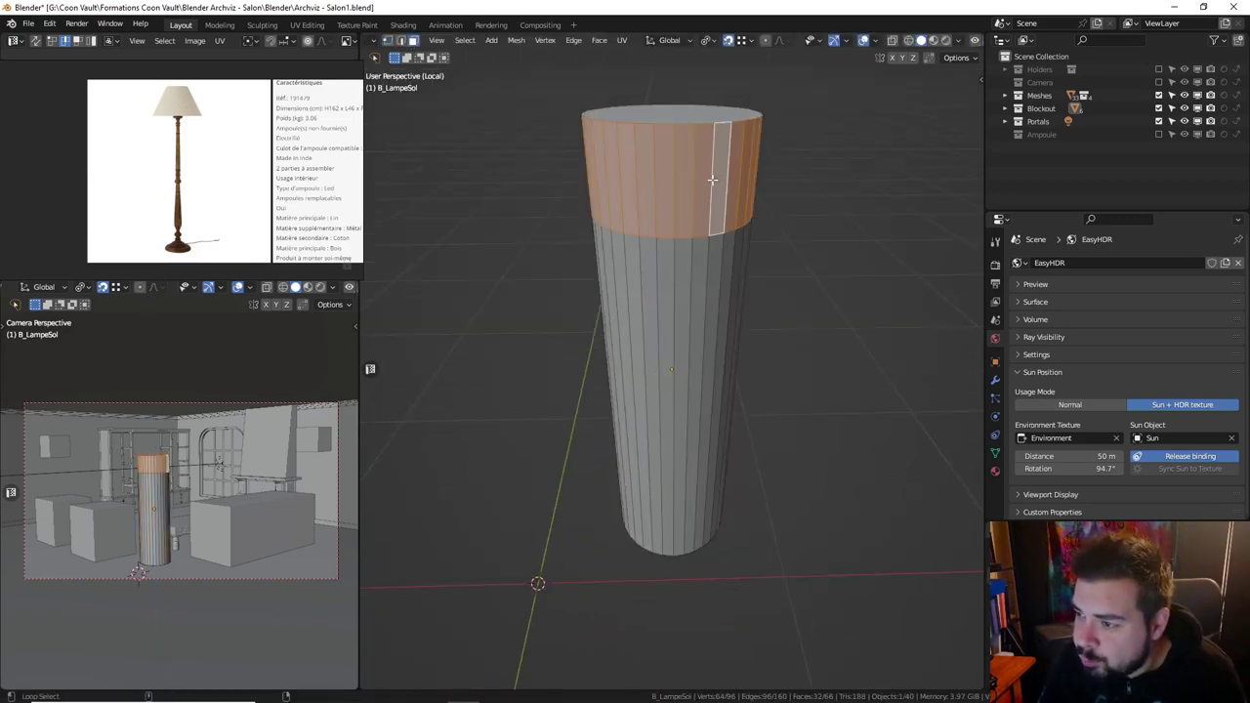
pyautogui.keyDown('shift'); pyautogui.click(684, 114); pyautogui.keyUp('shift')
pyautogui.press('p')
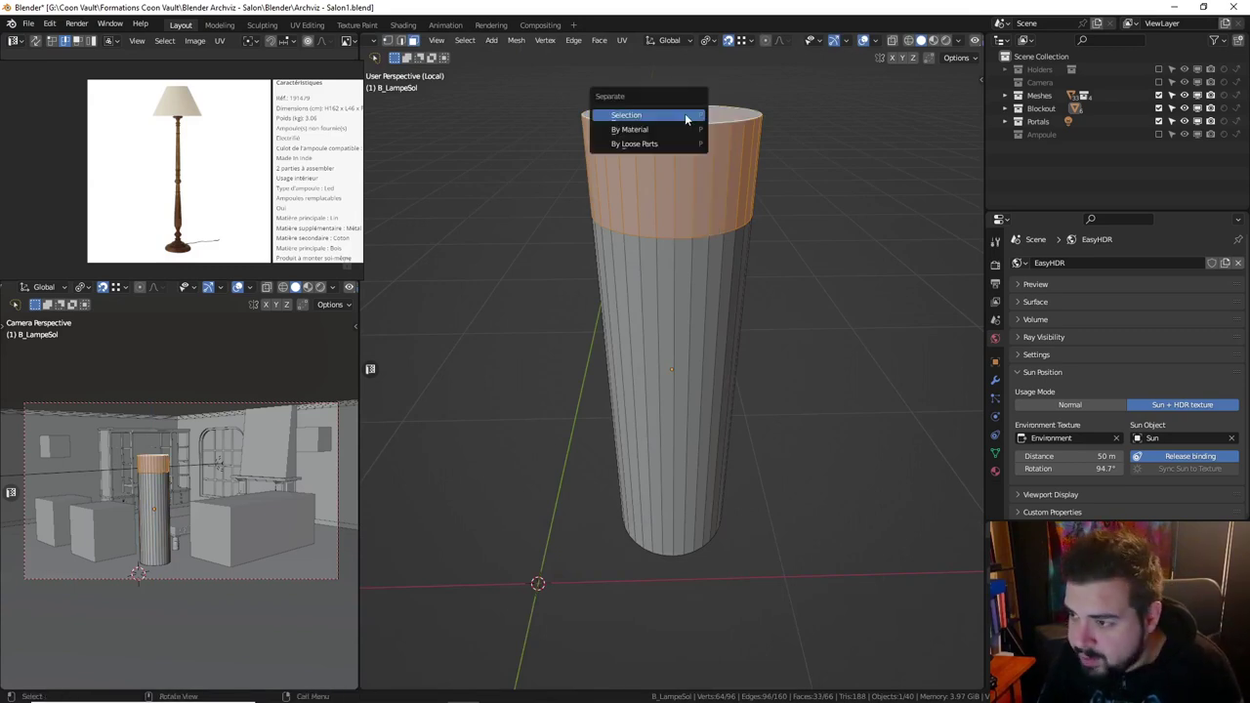
pyautogui.click(685, 116)
pyautogui.press('Tab')
# Scale the separated piece's top edge loop to 0.5 horizontally, forming a conical shade.
pyautogui.click(678, 137)
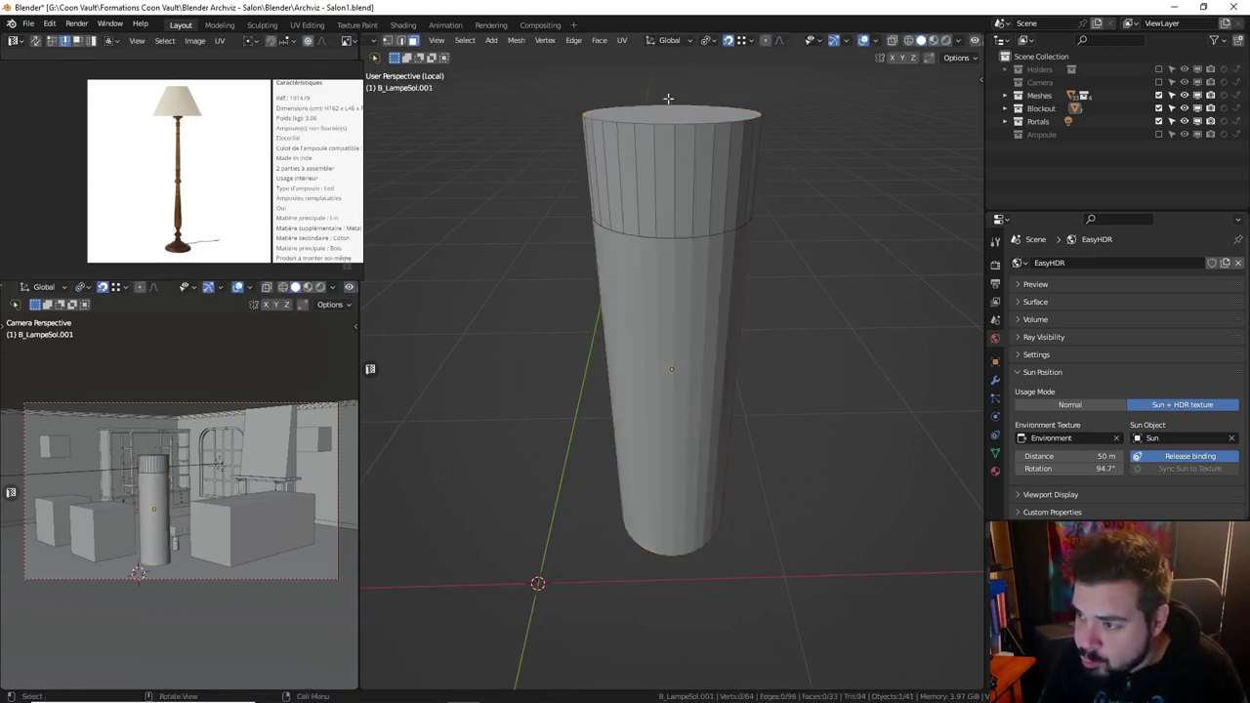
pyautogui.hotkey('ctrl', 'Tab')
pyautogui.click(731, 102)
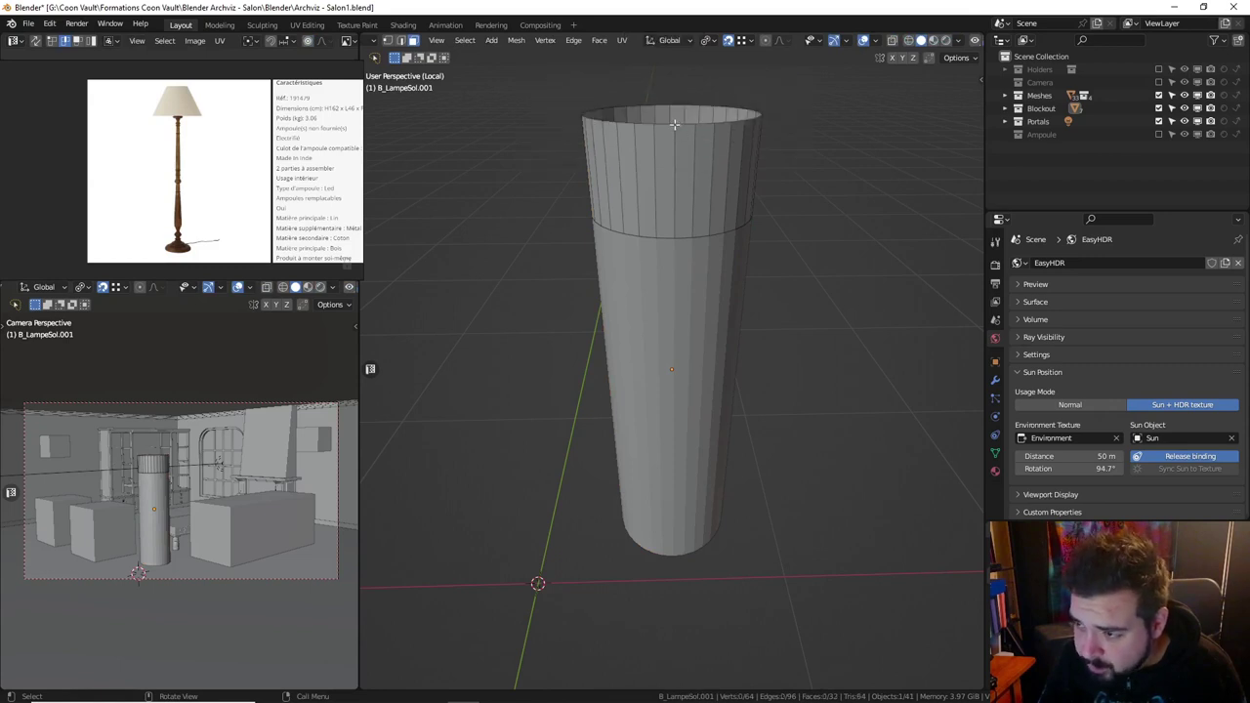
pyautogui.click(400, 41)
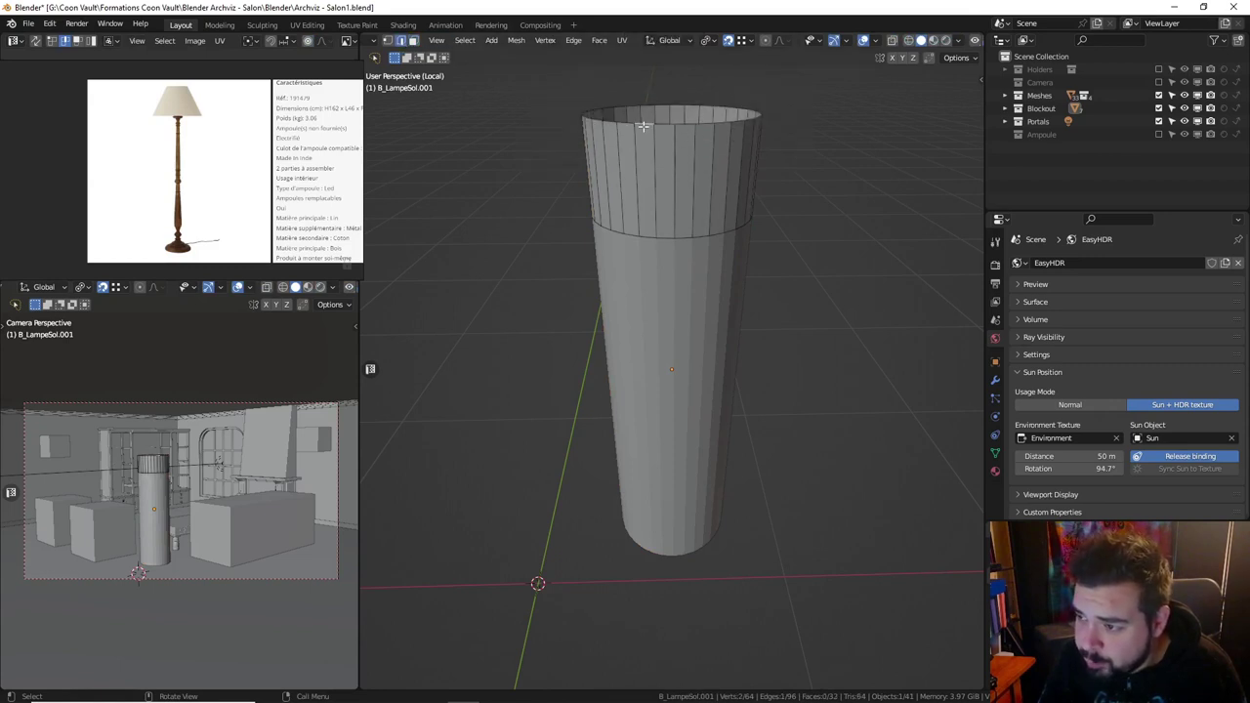
pyautogui.keyDown('alt'); pyautogui.click(643, 125); pyautogui.keyUp('alt')
pyautogui.press('s')
pyautogui.hotkey('shift', 'z')
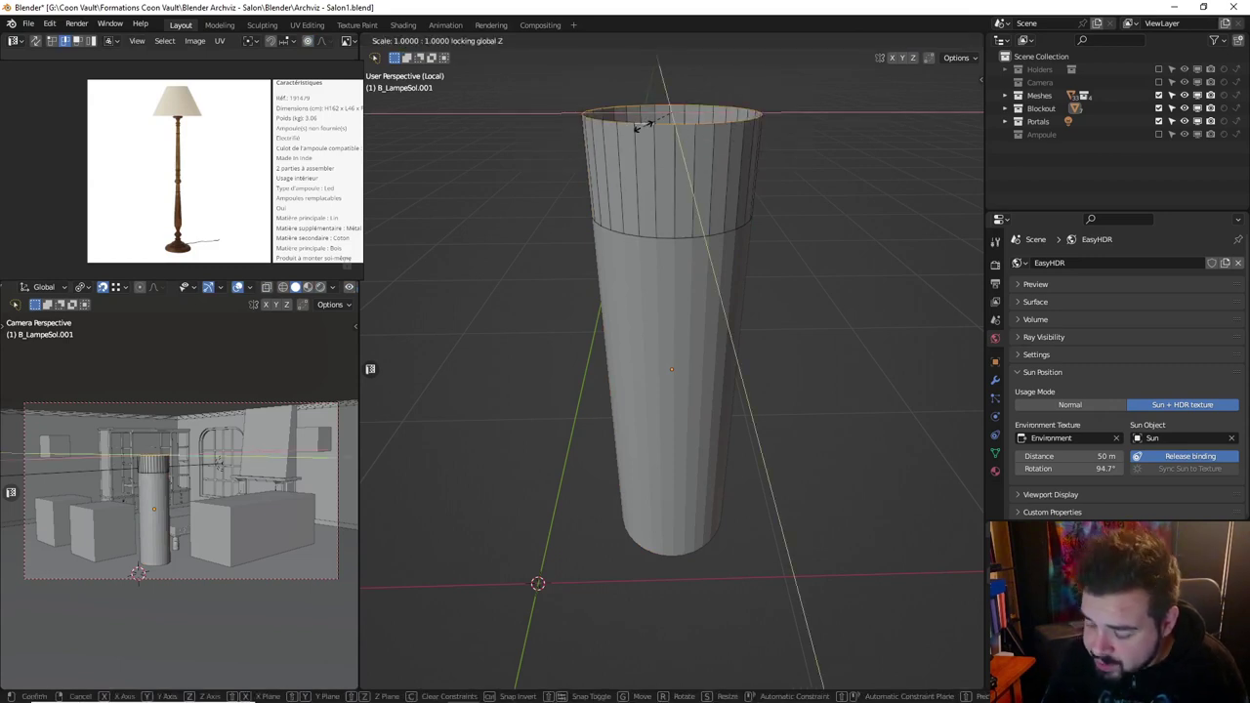
pyautogui.write('.5')
pyautogui.press('Return')
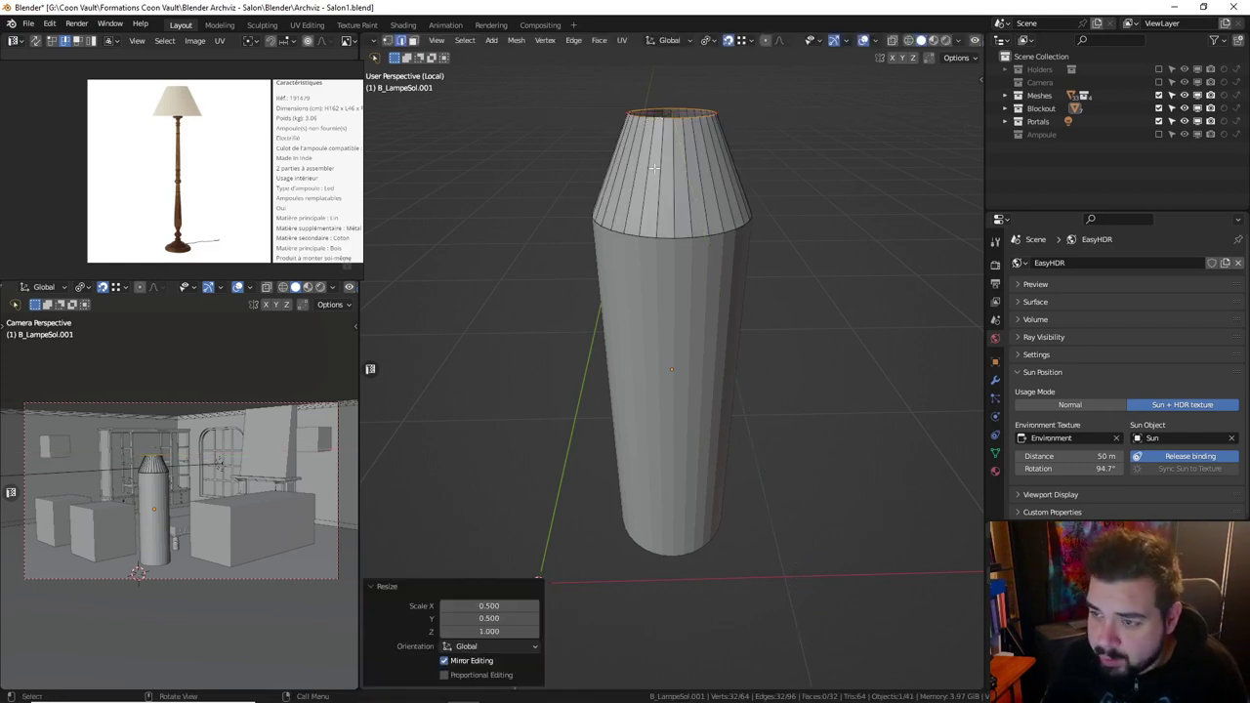
pyautogui.moveTo(645, 125); pyautogui.dragTo(670, 149, button='middle')
pyautogui.press('Tab')
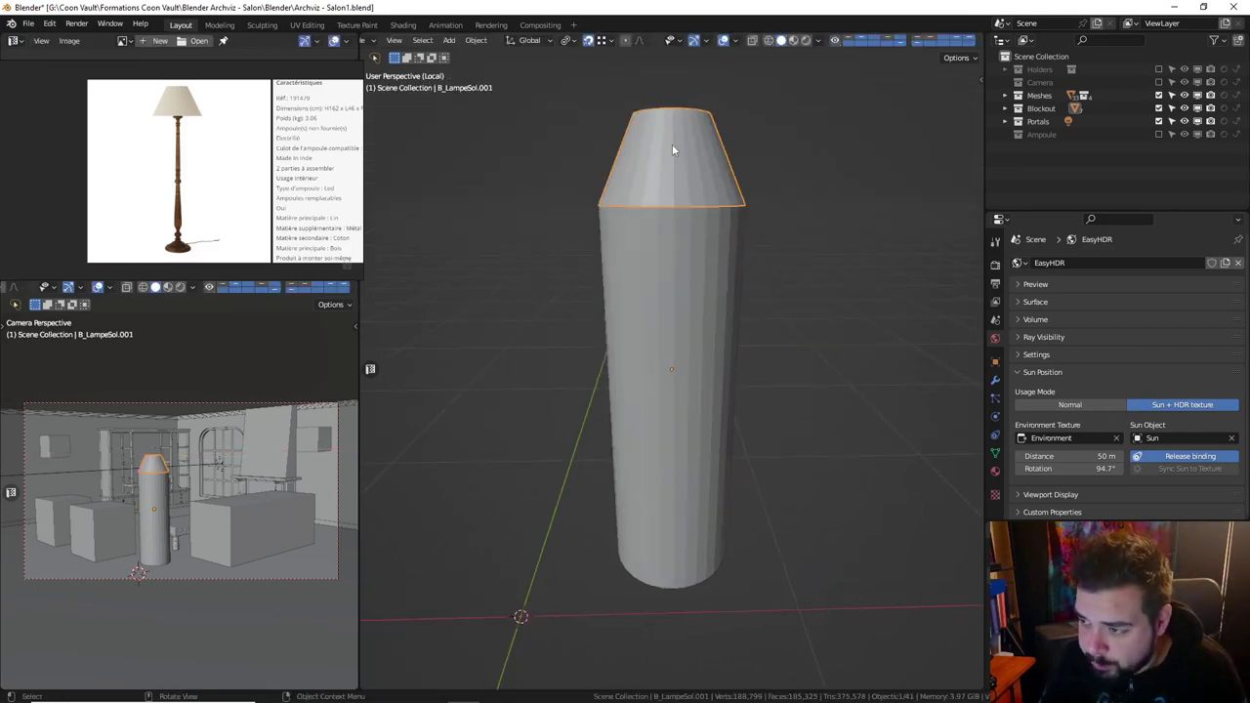
# Add a Solidify modifier to the lamp shade with a 0.002 m thickness.
pyautogui.press('g')
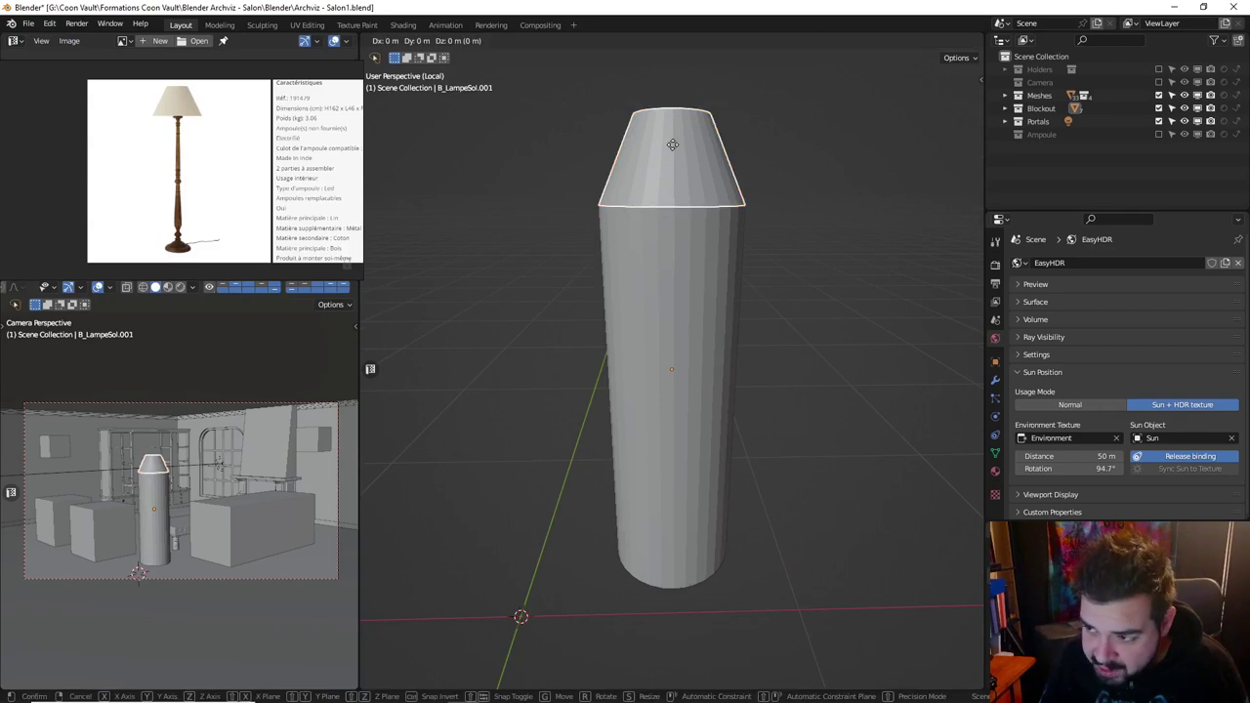
pyautogui.rightClick(672, 144)
pyautogui.moveTo(878, 332); pyautogui.dragTo(786, 324, button='middle')
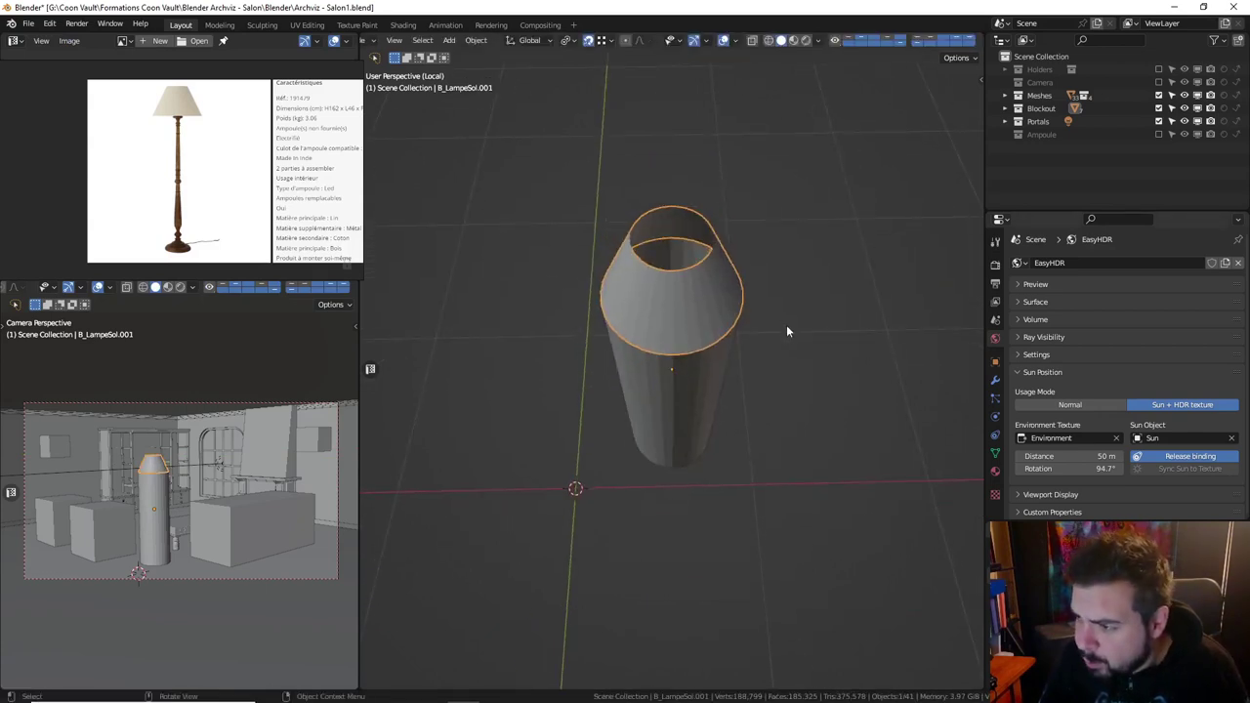
pyautogui.scroll(3, 802, 260)
pyautogui.click(995, 380)
pyautogui.click(1064, 263)
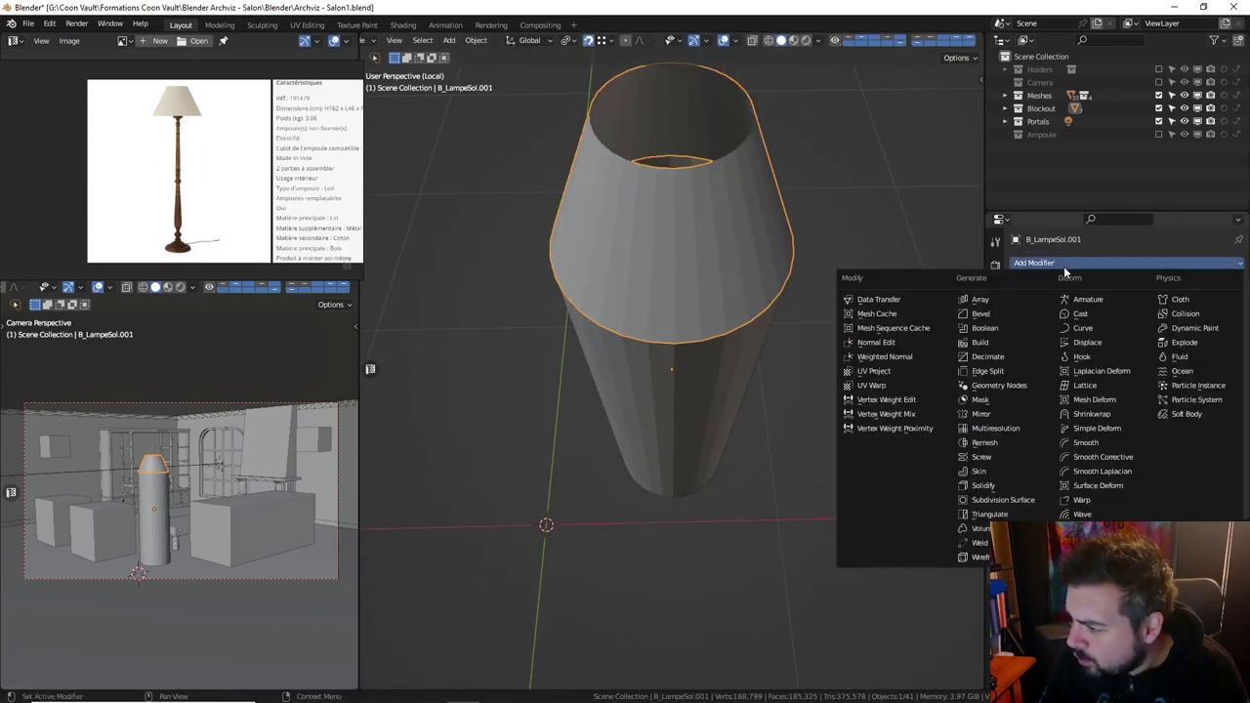
pyautogui.click(1016, 486)
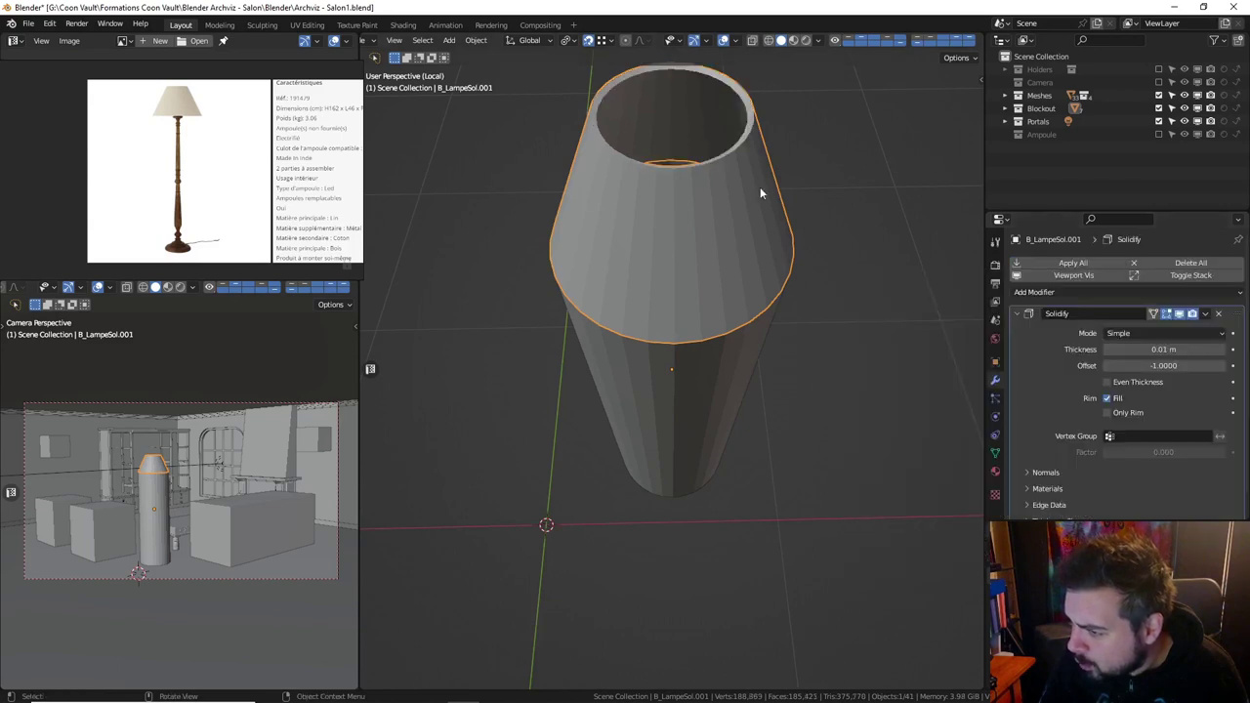
pyautogui.click(1172, 348)
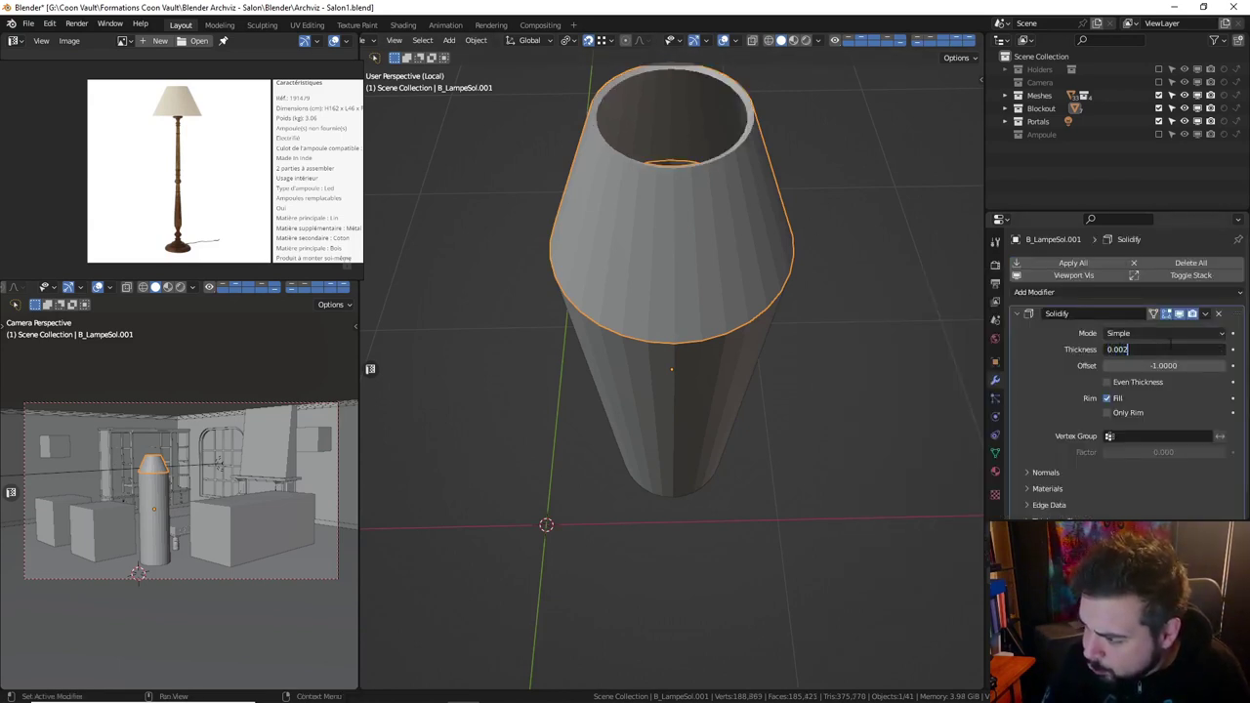
pyautogui.press('Return')
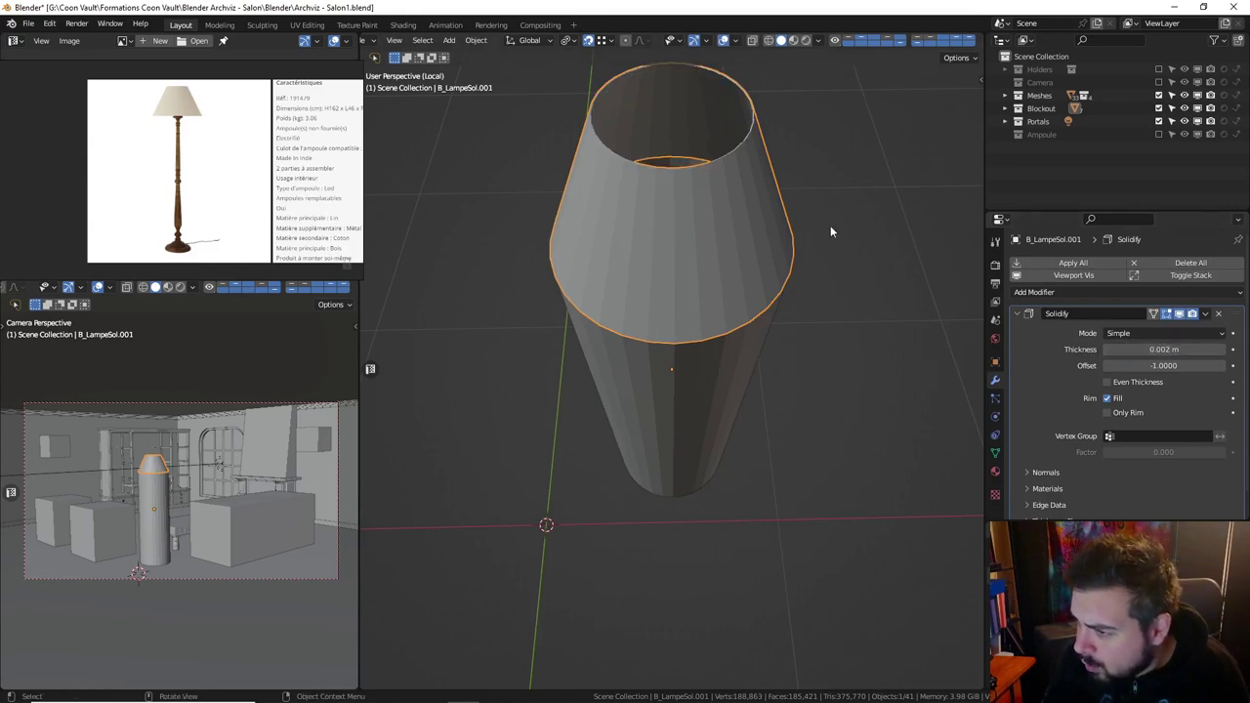
# Apply the shade's rotation and scale and set its origin to geometry.
pyautogui.moveTo(806, 197); pyautogui.dragTo(787, 249, button='middle')
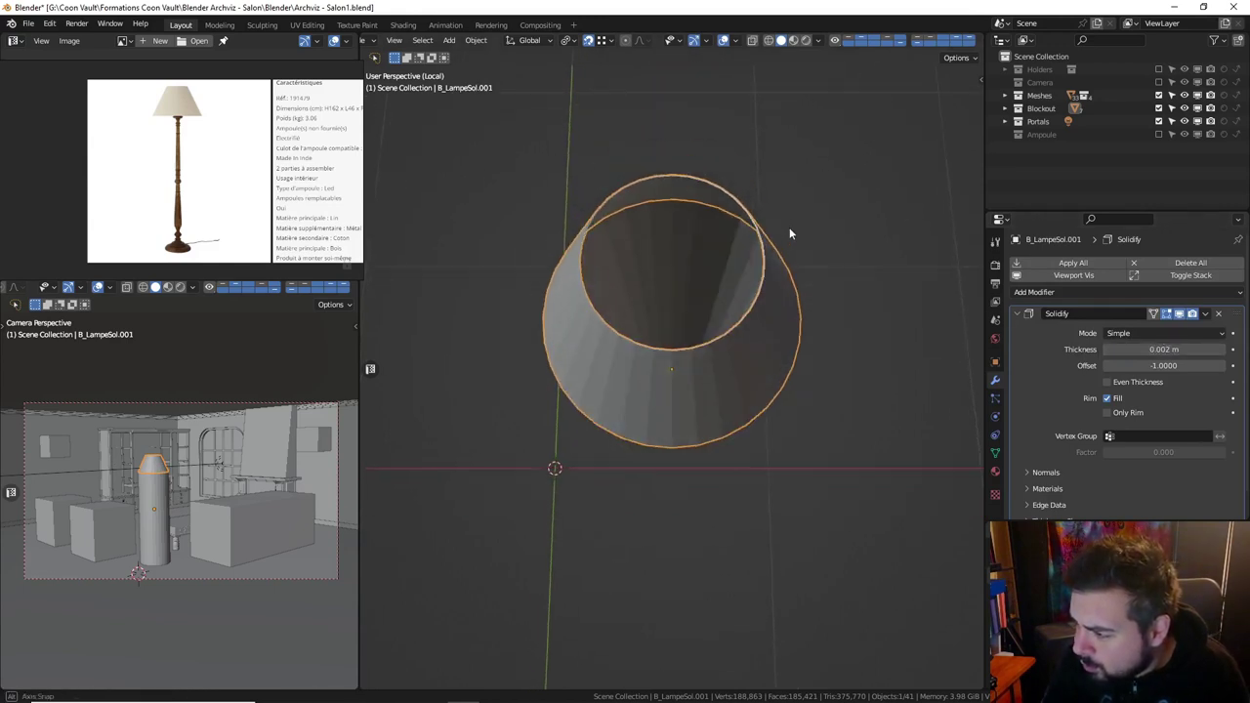
pyautogui.press('q')
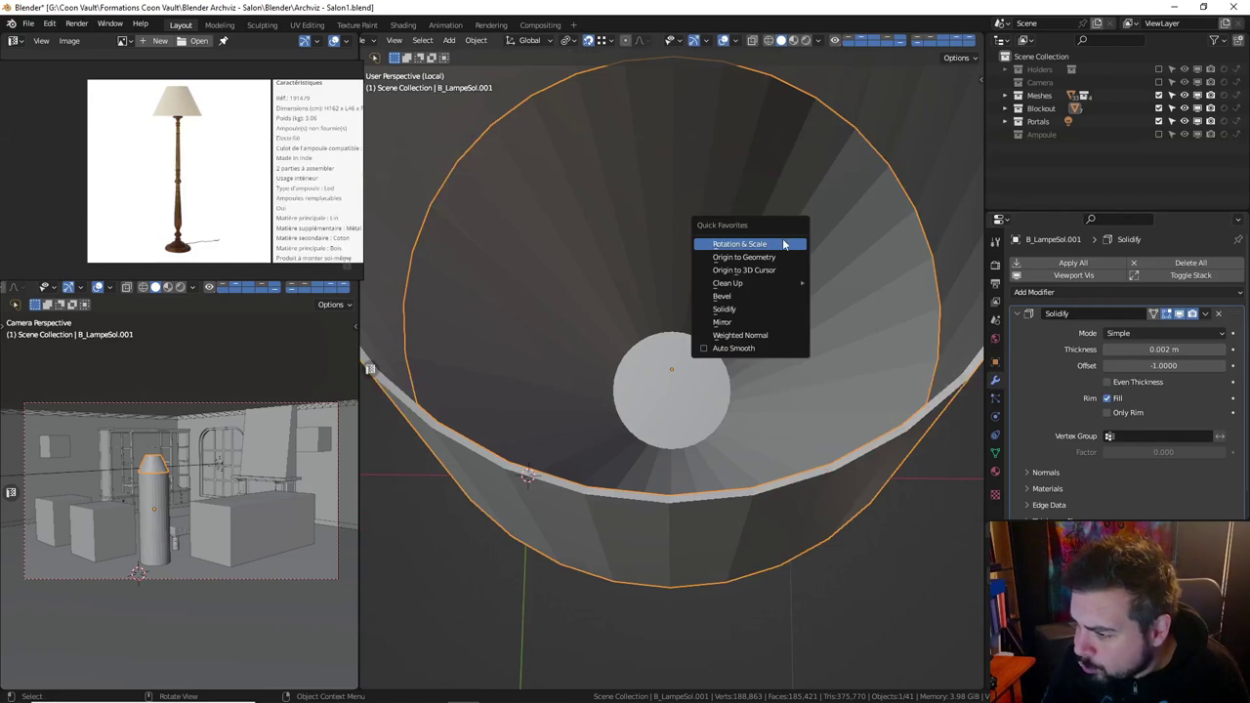
pyautogui.click(786, 242)
pyautogui.press('q')
pyautogui.click(752, 256)
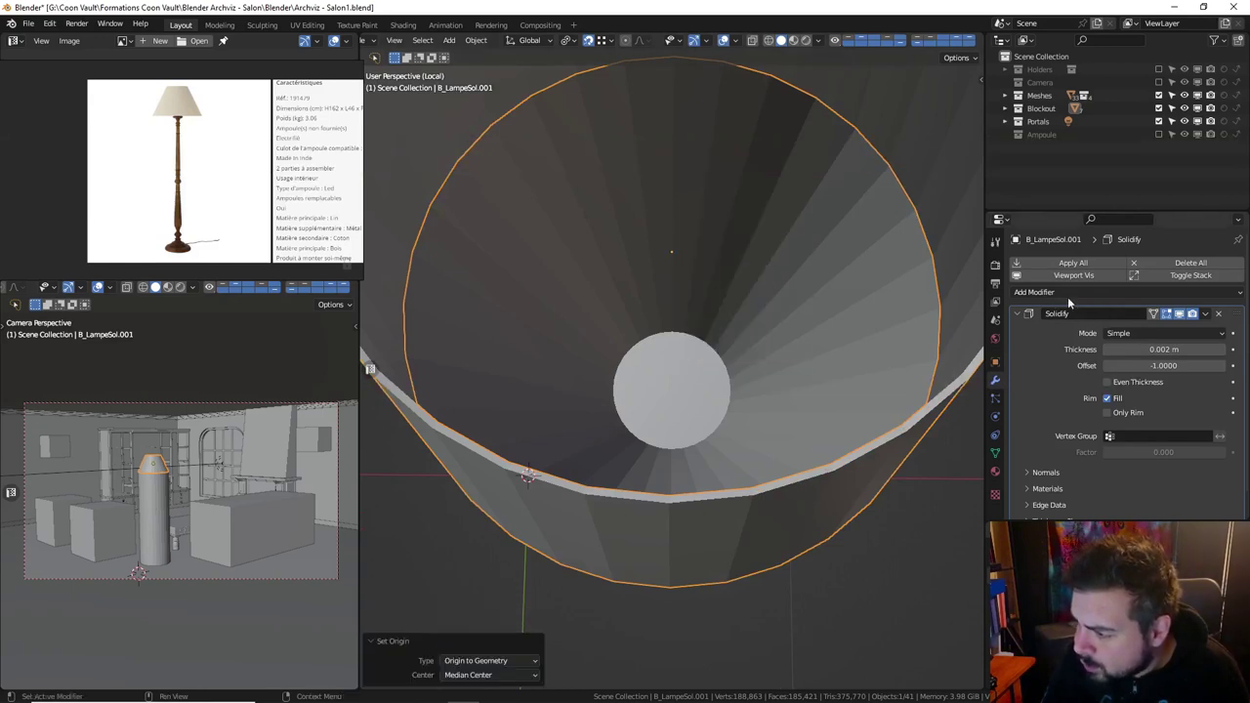
# Add a Bevel modifier to the shade with 0.00025 m amount and 2 segments.
pyautogui.click(1069, 297)
pyautogui.click(1004, 342)
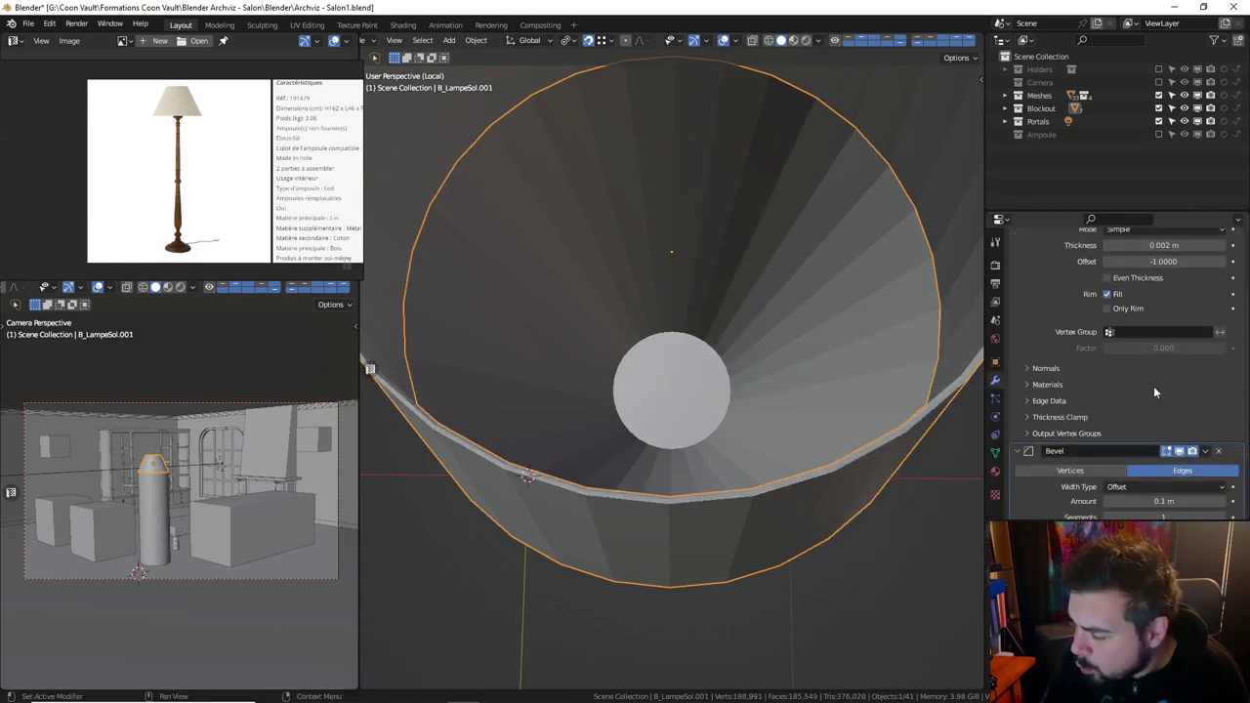
pyautogui.scroll(-5, 1155, 390)
pyautogui.click(1159, 403)
pyautogui.write('0.002')
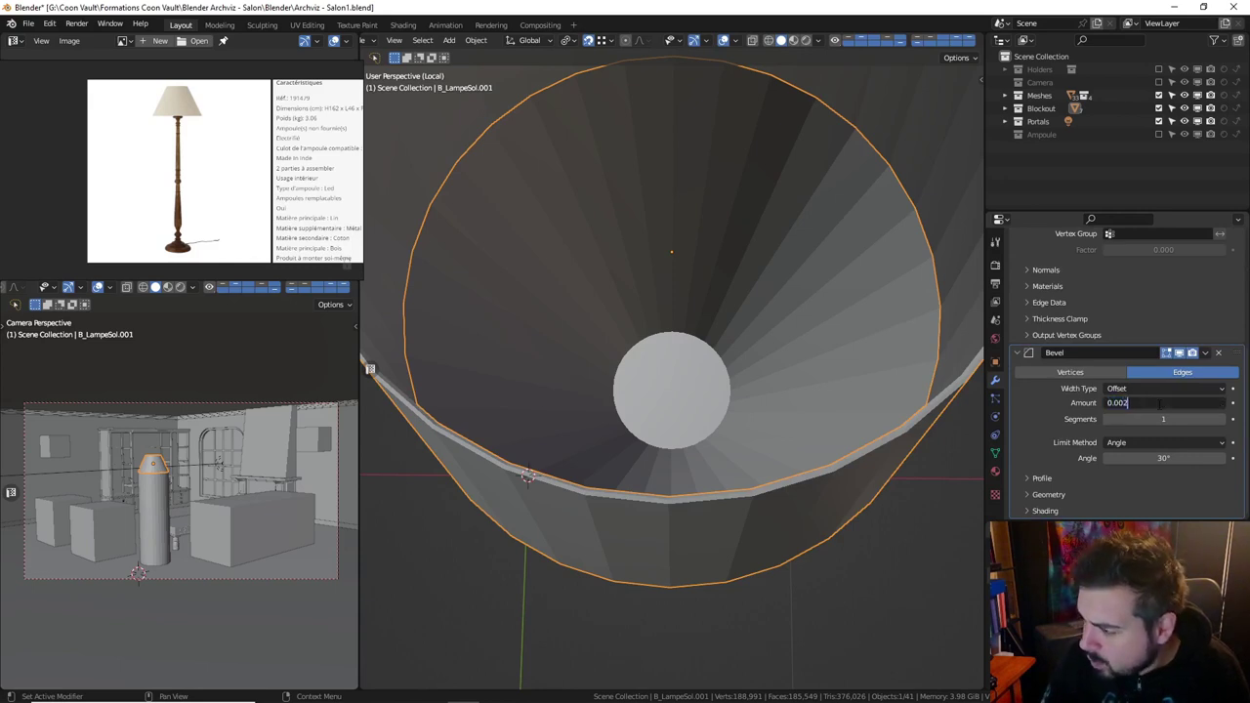
pyautogui.press('Return')
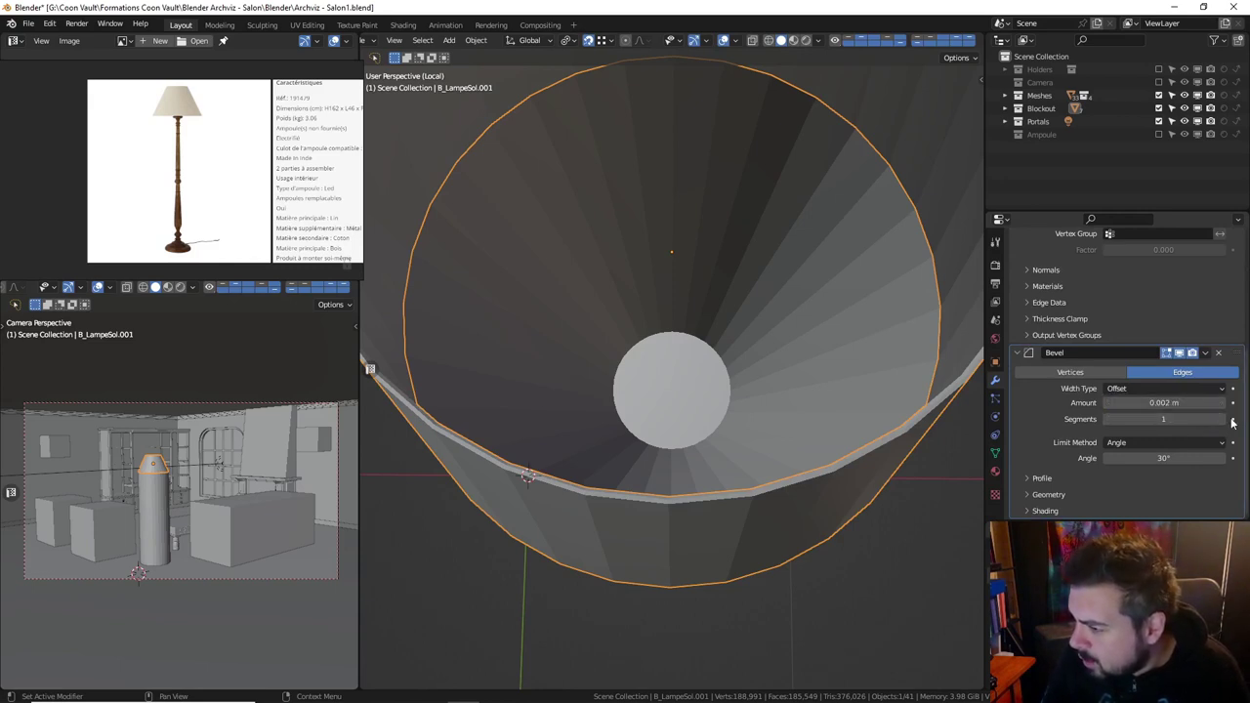
pyautogui.click(1206, 404)
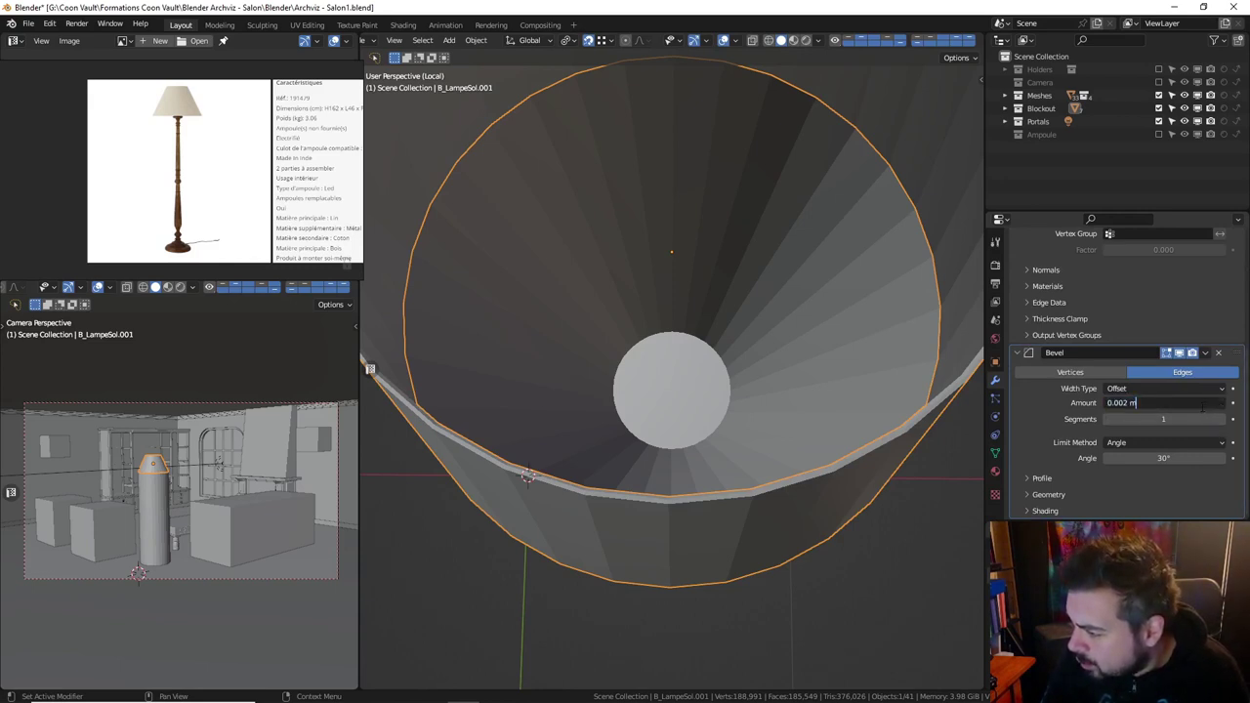
pyautogui.write('0.00025')
pyautogui.press('Return')
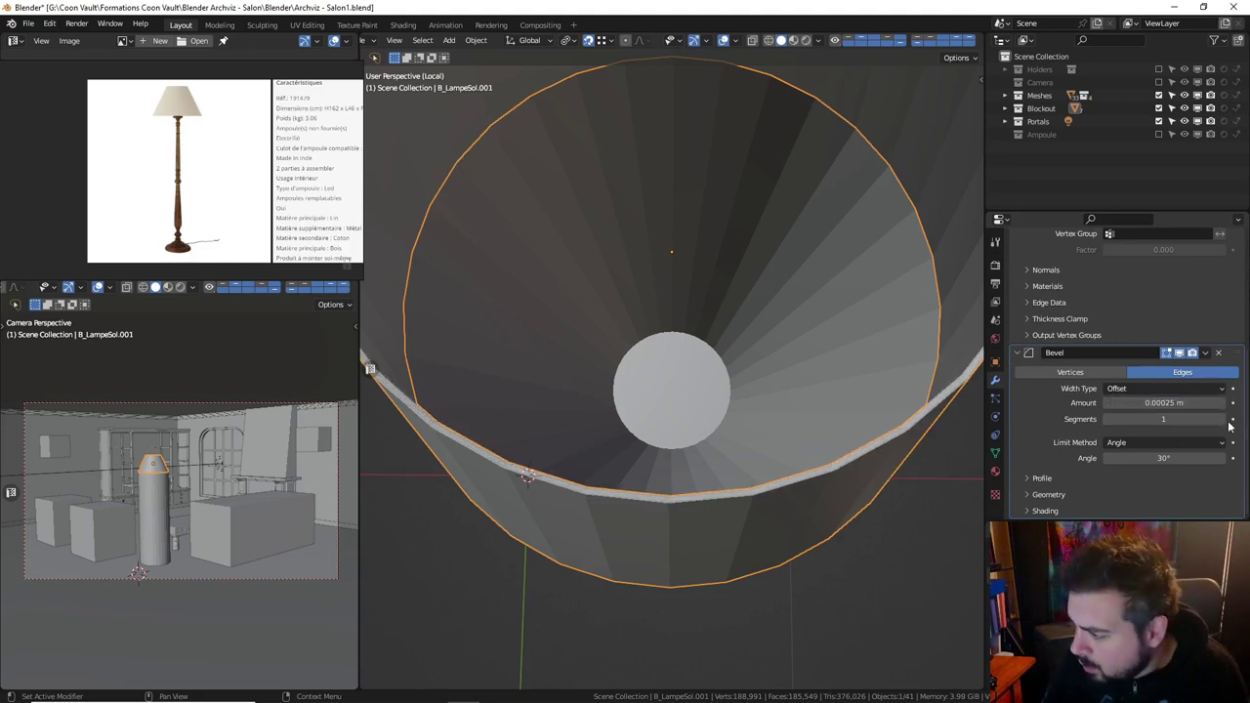
pyautogui.click(1223, 420)
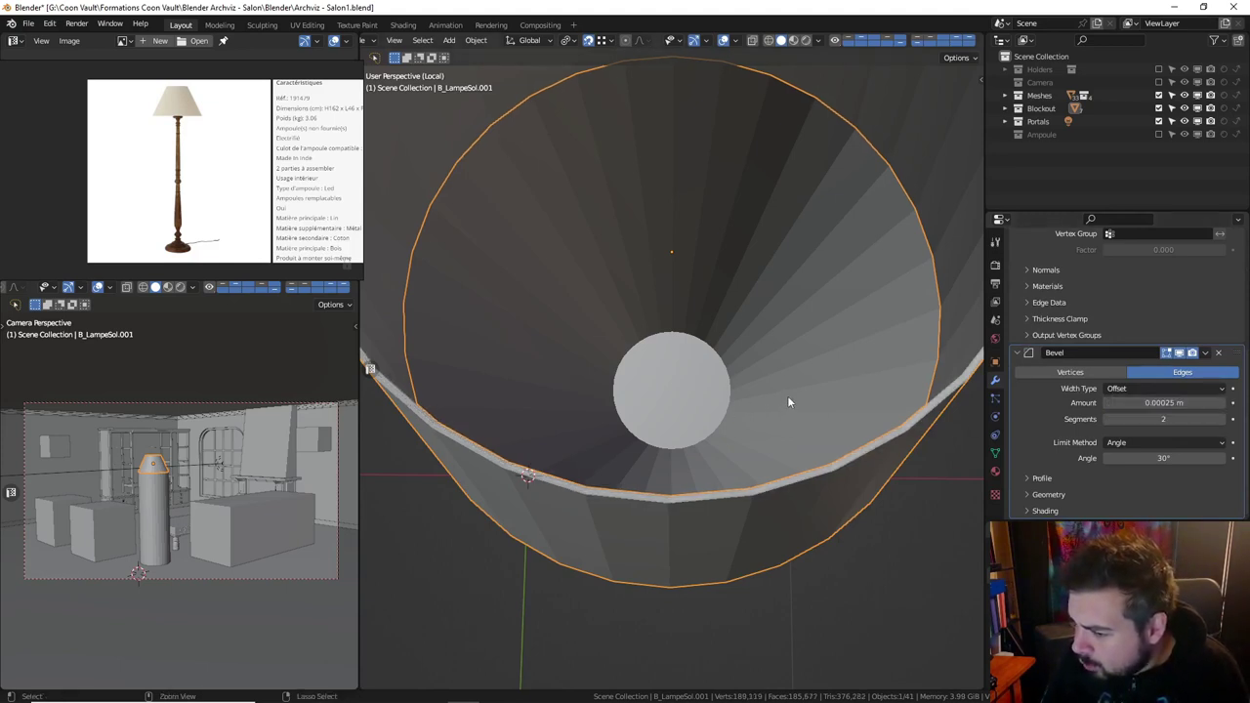
# Subdivide the shade one level and add Weighted Normal.
pyautogui.hotkey('ctrl', '1')
pyautogui.press('q')
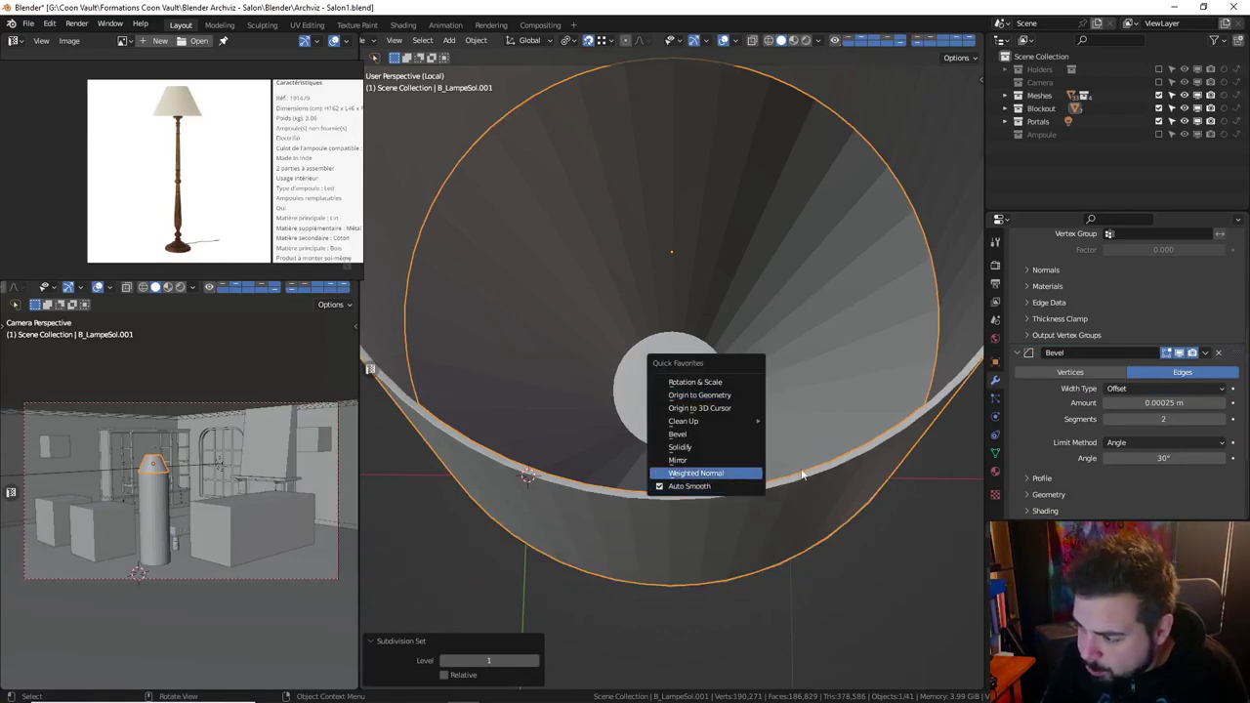
pyautogui.click(740, 475)
pyautogui.scroll(-1, 1143, 420)
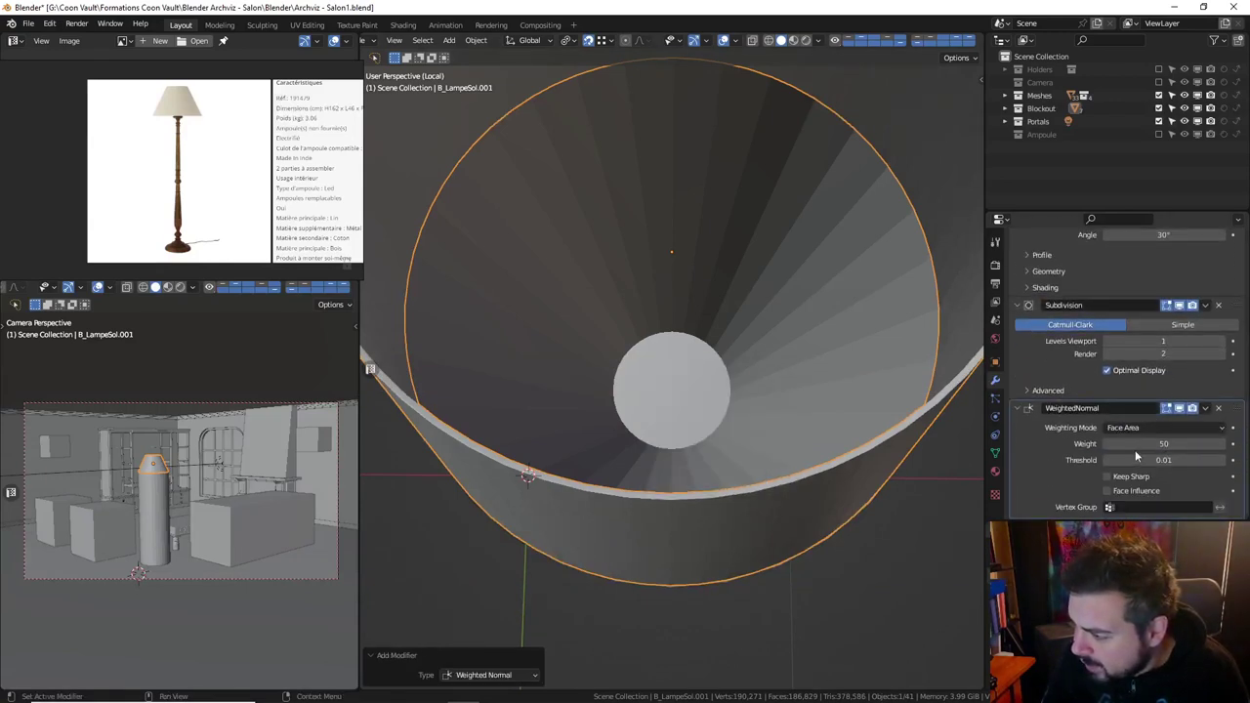
pyautogui.scroll(4, 1147, 357)
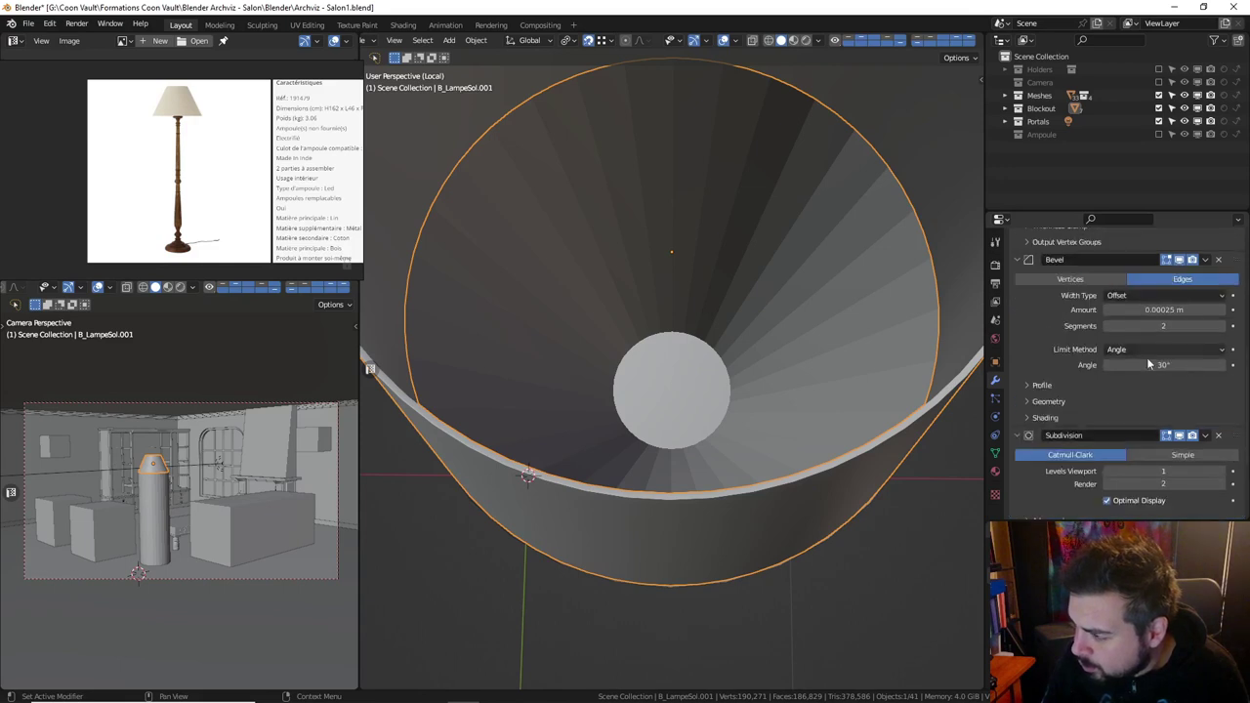
pyautogui.scroll(2, 1146, 359)
# Apply the Solidify modifier, then reapply rotation and scale and set origin to geometry.
pyautogui.hotkey('ctrl', 'a')
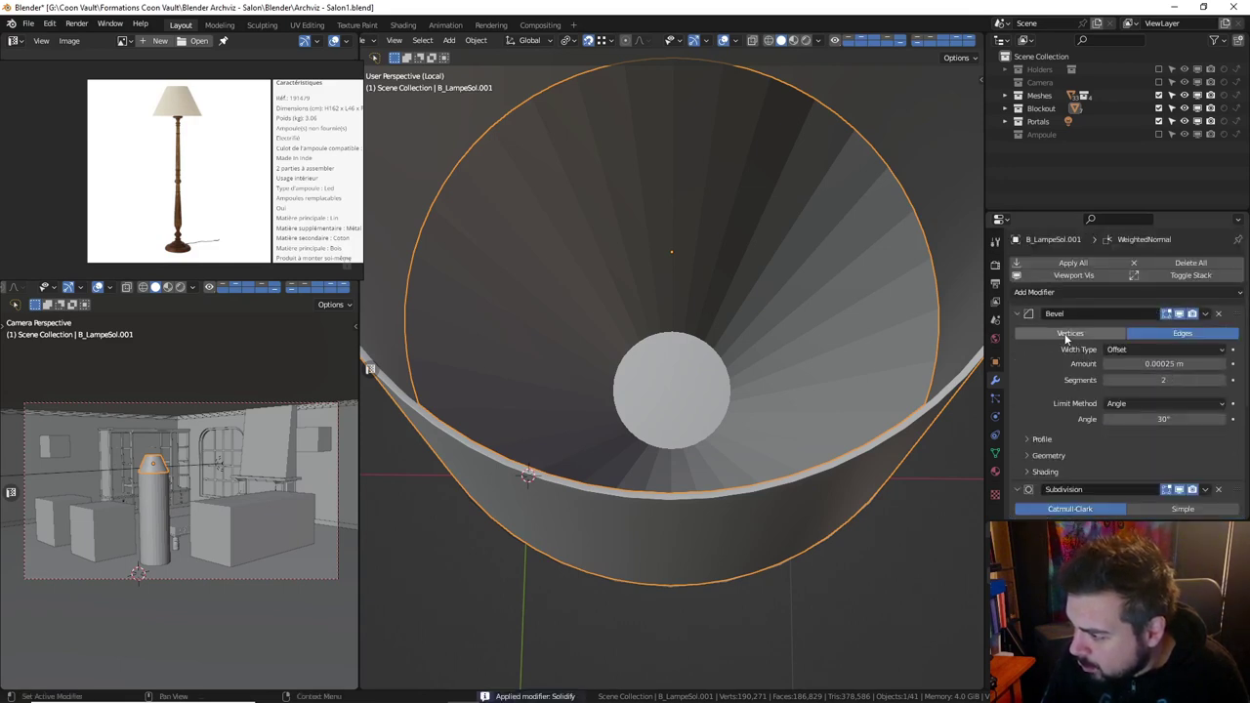
pyautogui.press('q')
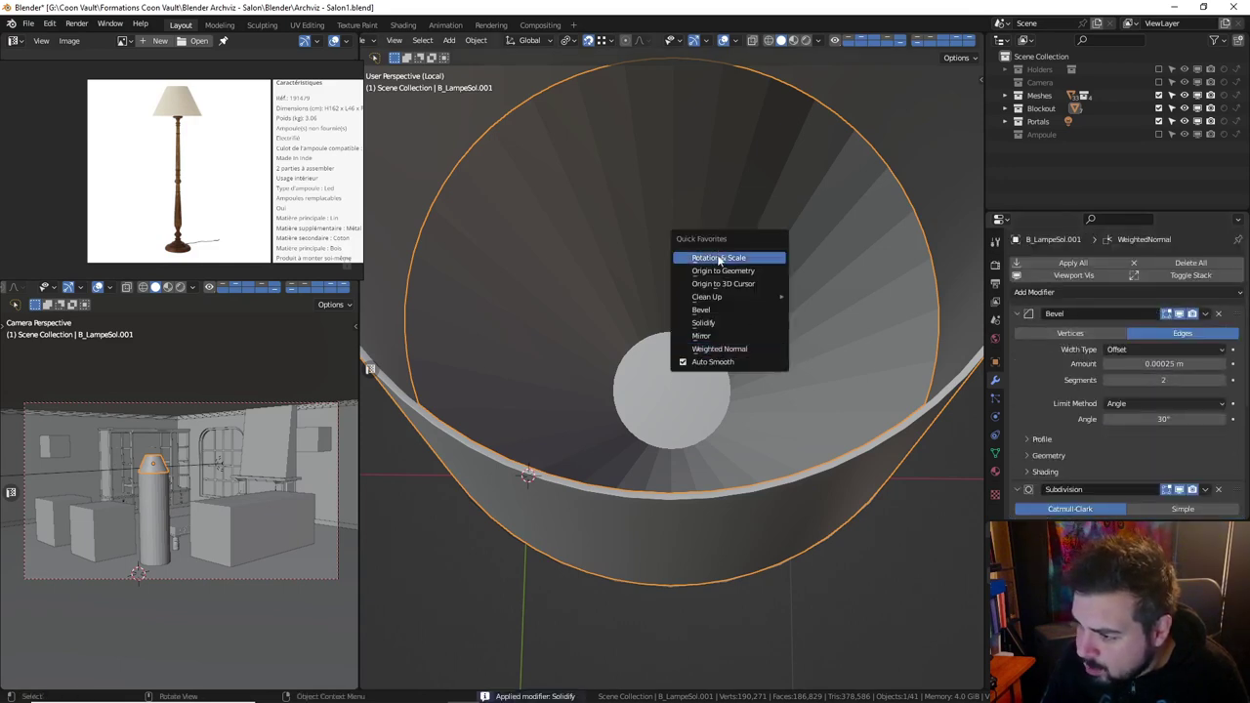
pyautogui.click(718, 259)
pyautogui.press('q')
pyautogui.press('Escape')
pyautogui.press('q')
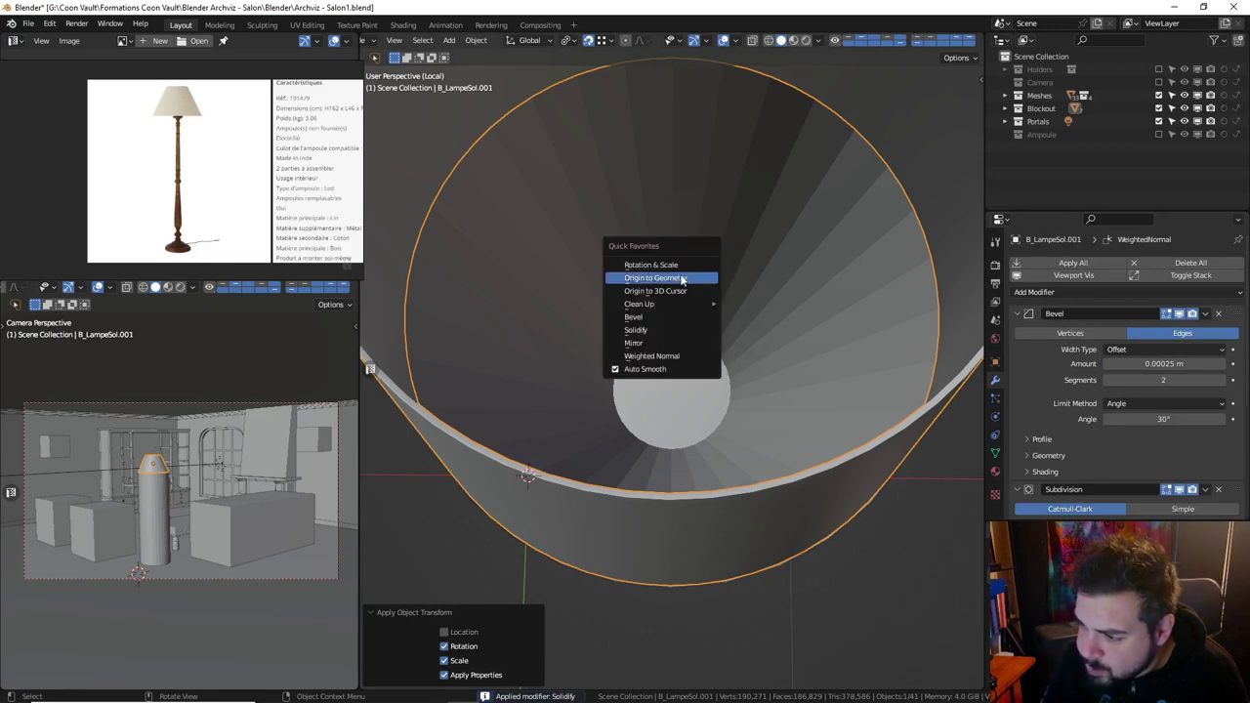
pyautogui.click(682, 278)
pyautogui.scroll(-6, 732, 320)
# Remove the shade from the isolated view and start editing the stand cylinder in front view.
pyautogui.moveTo(734, 322); pyautogui.dragTo(730, 282, button='middle')
pyautogui.press('Delete')
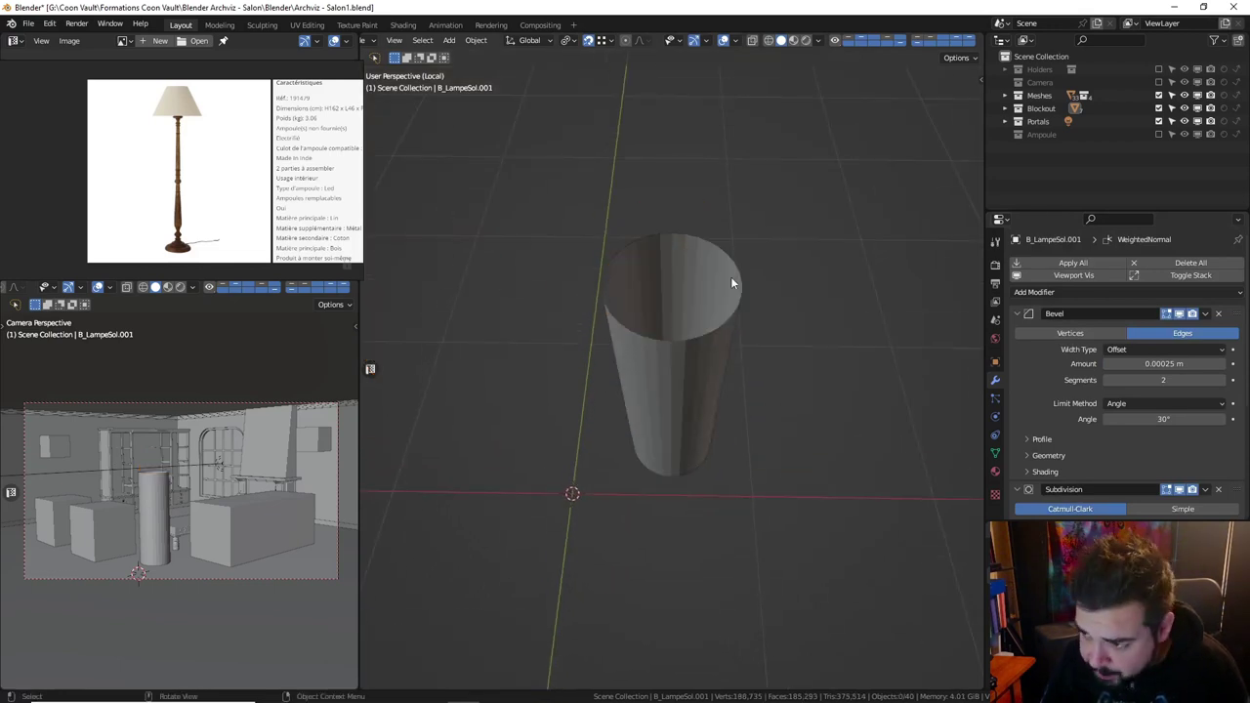
pyautogui.click(707, 348)
pyautogui.press('KP_1')
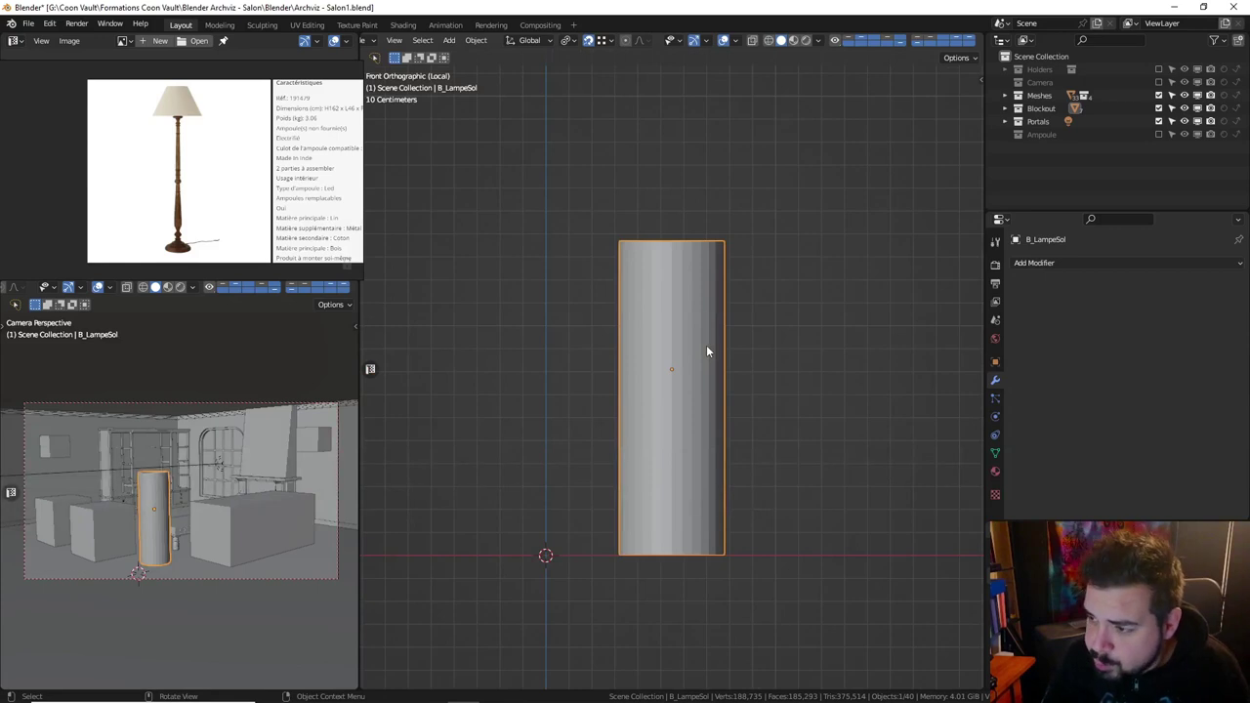
pyautogui.press('Tab')
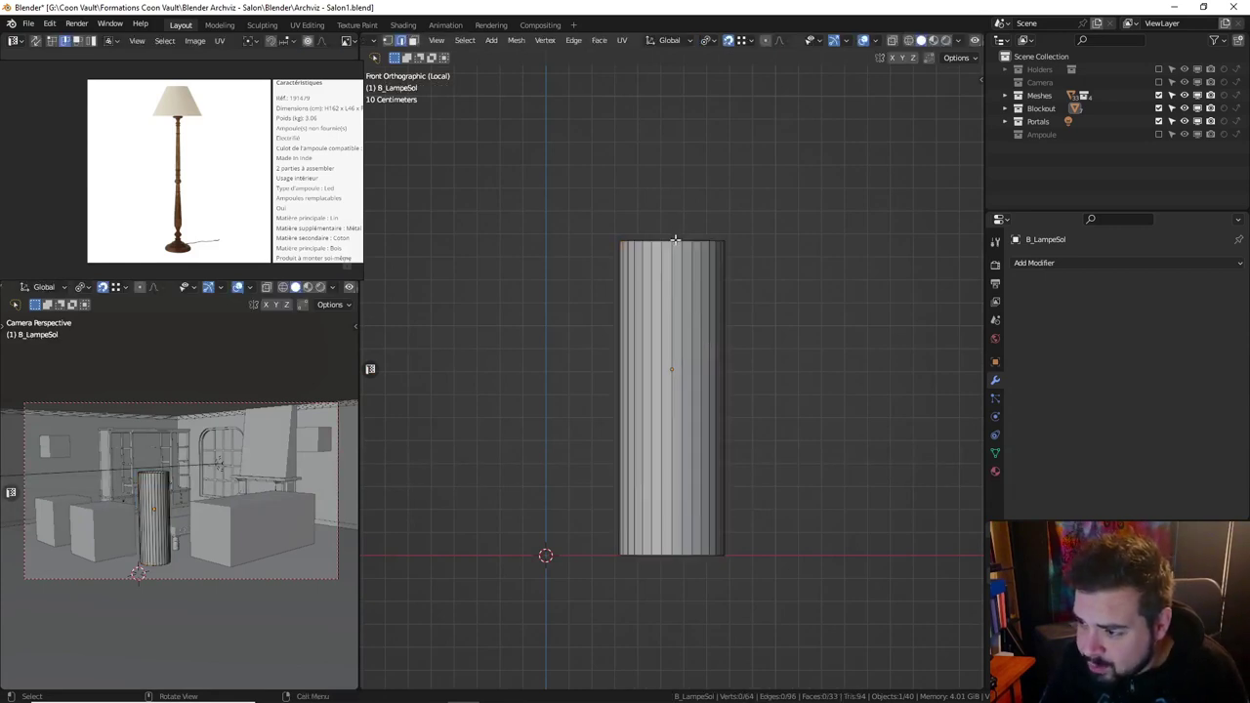
# Raise the stand cylinder's top edge loop by 0.05 m.
pyautogui.keyDown('alt'); pyautogui.click(675, 239); pyautogui.keyUp('alt')
pyautogui.write('g')
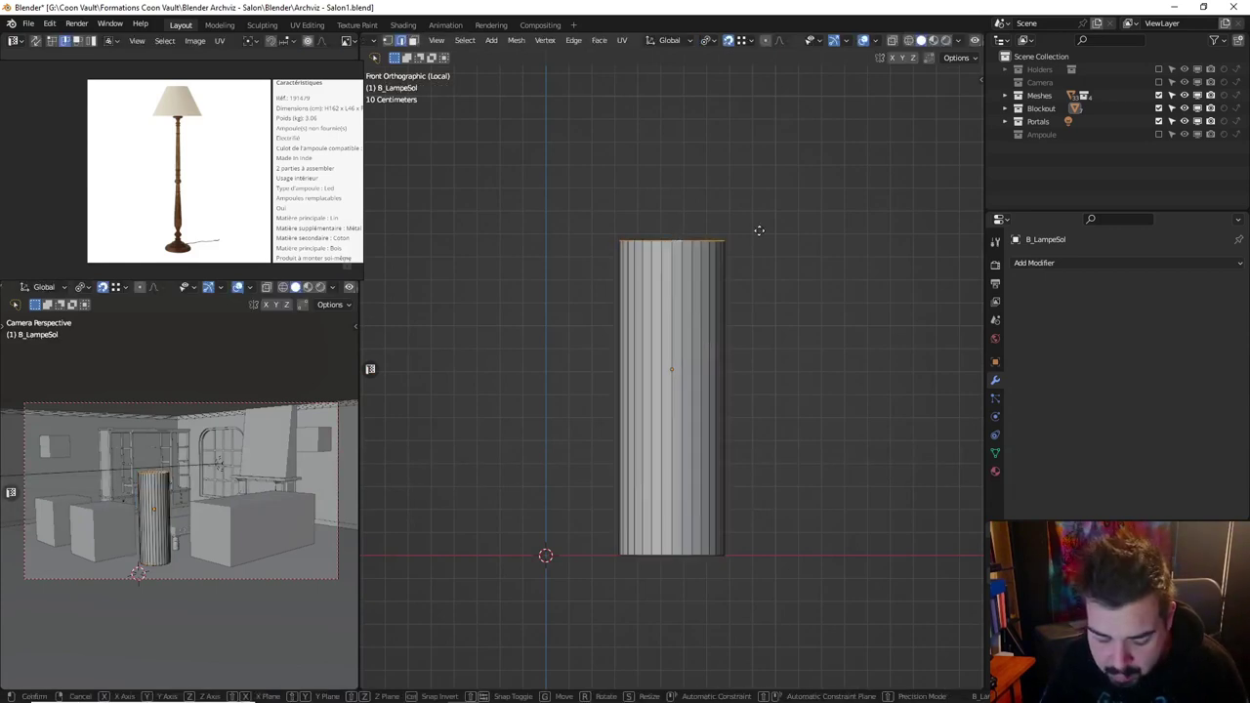
pyautogui.write('z')
pyautogui.write('.0')
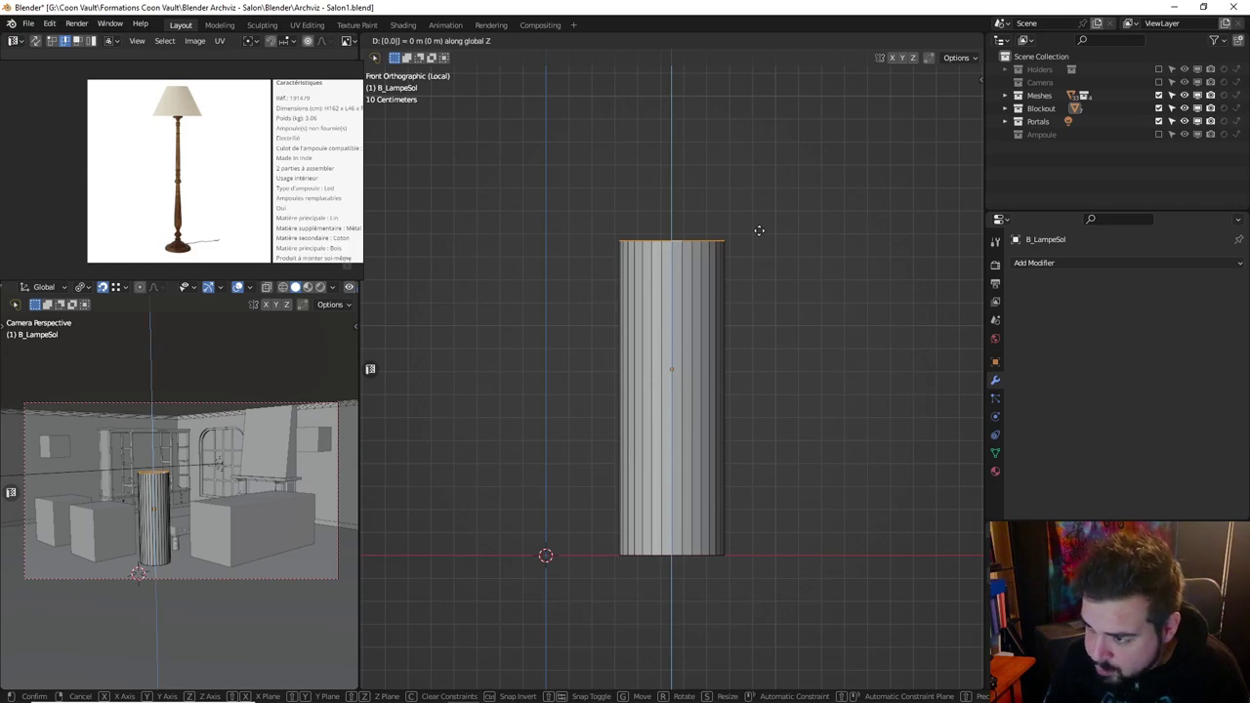
pyautogui.write('5')
pyautogui.press('Return')
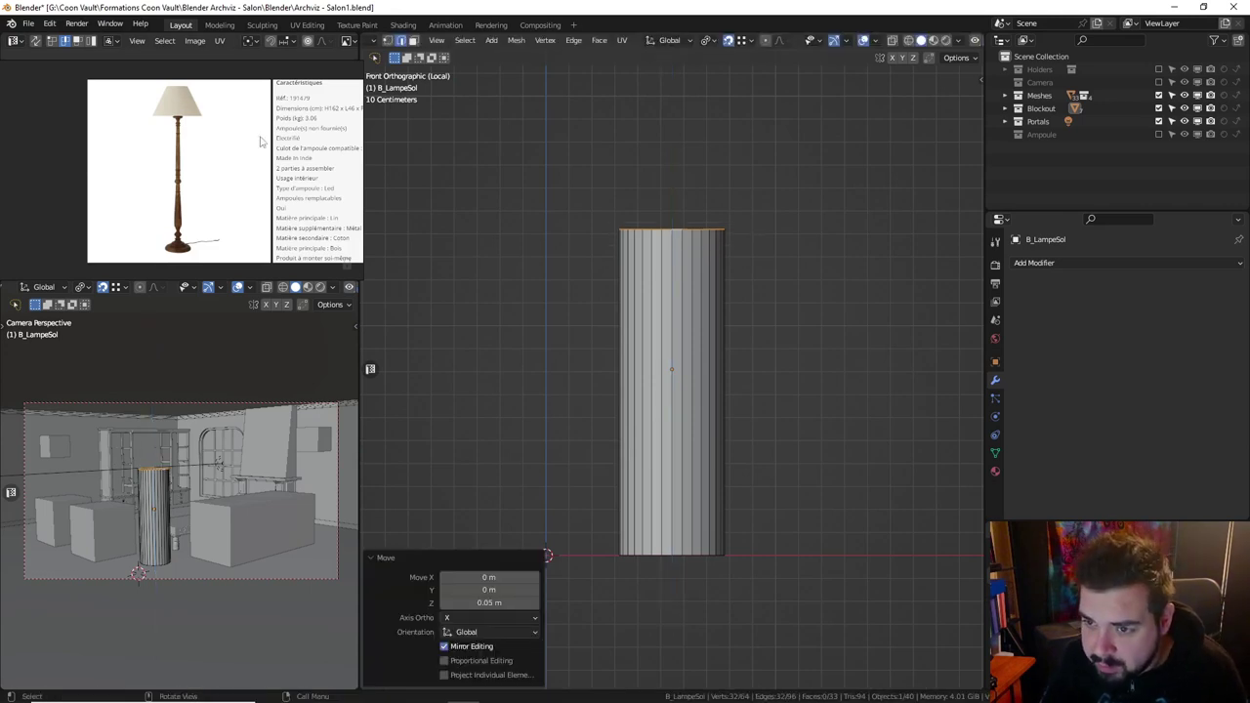
pyautogui.scroll(1, 257, 217)
pyautogui.scroll(1, 203, 237)
pyautogui.scroll(2, 184, 245)
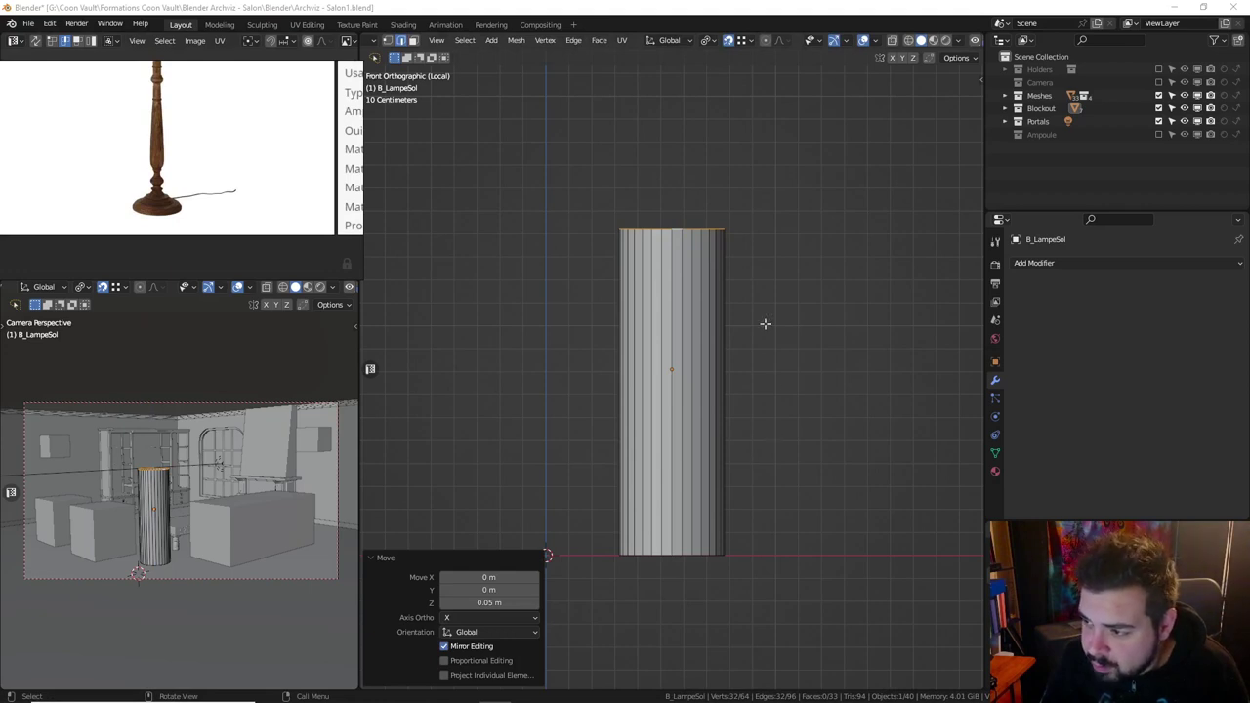
pyautogui.scroll(-2, 764, 323)
pyautogui.scroll(-2, 743, 291)
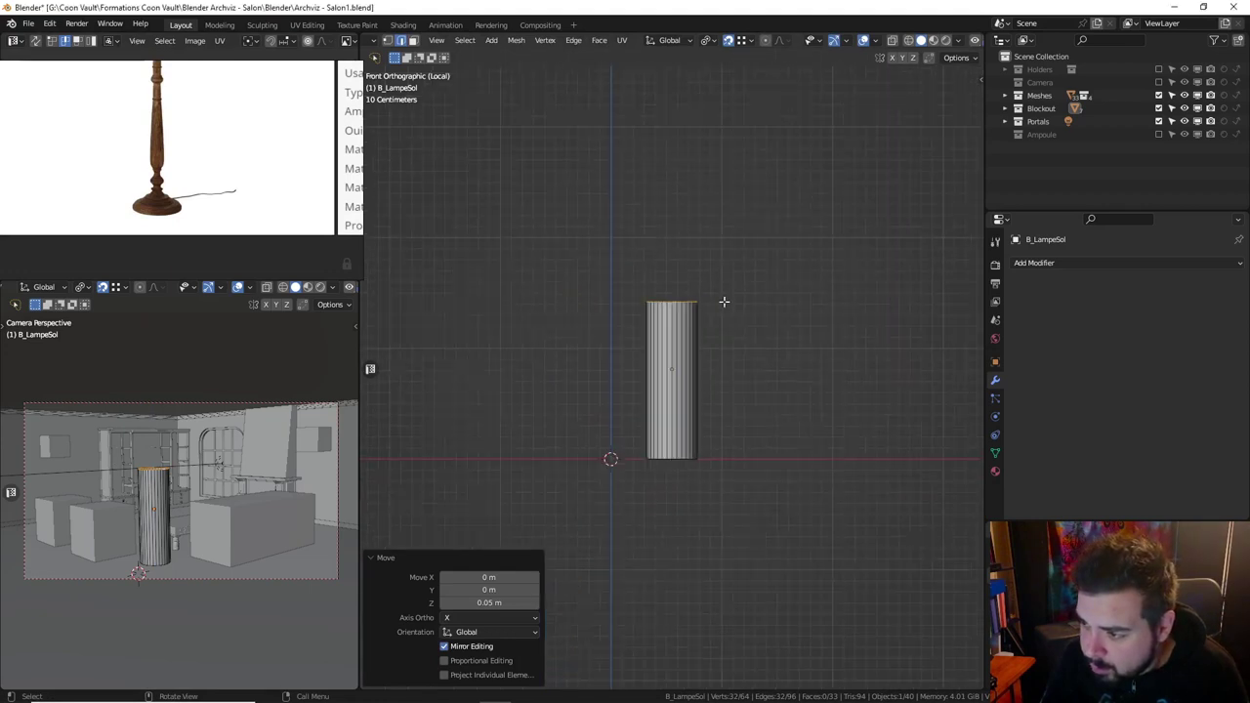
pyautogui.moveTo(724, 302)
pyautogui.mouseDown(button='middle')
pyautogui.moveTo(731, 322)
pyautogui.moveTo(731, 307)
pyautogui.mouseUp(button='middle')
# Scale the stand cylinder to 0.5 on X and Y, halving its thickness.
pyautogui.press('Tab')
pyautogui.press('s')
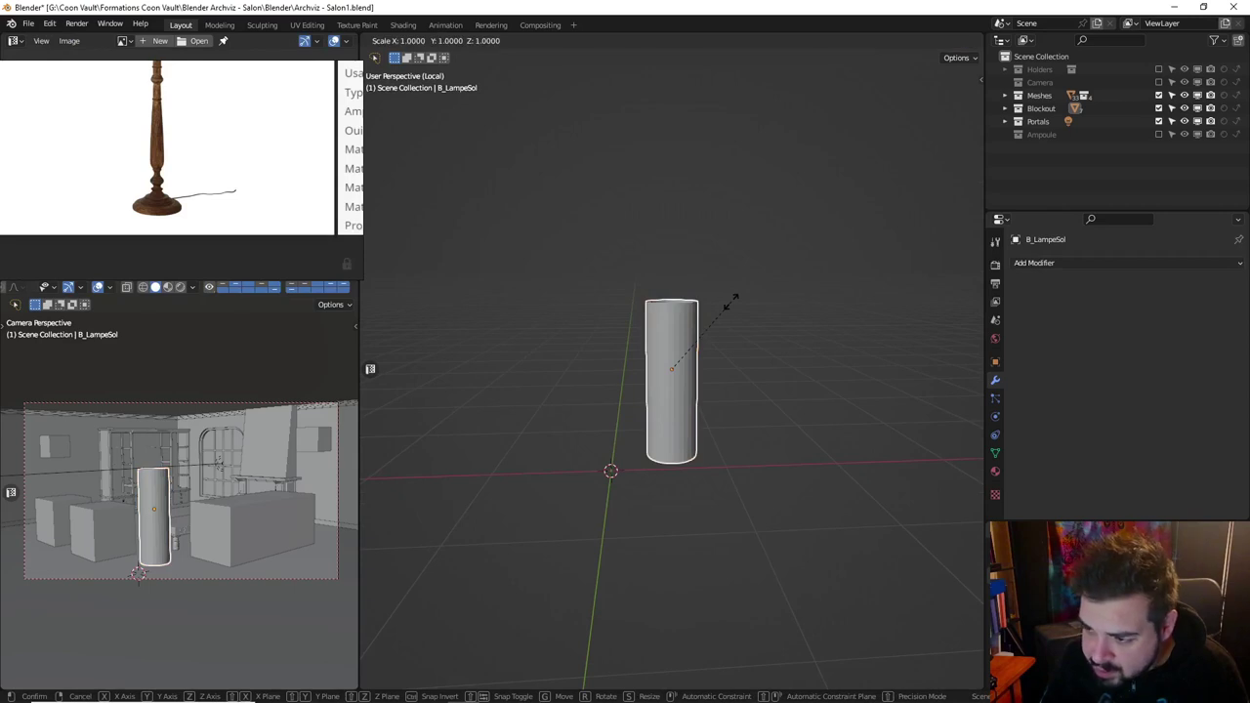
pyautogui.hotkey('shift', 'z')
pyautogui.write('.5')
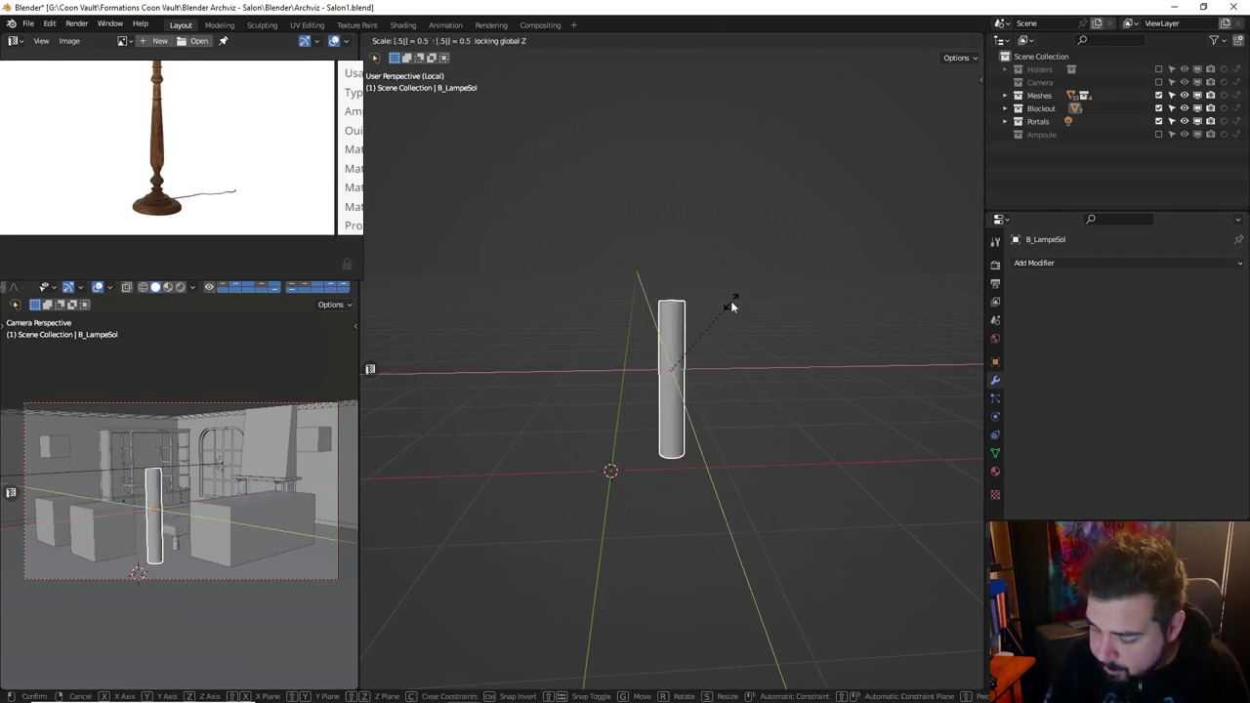
pyautogui.press('Return')
# Re-isolate the cylinder in local view, hide the side panel, and frame it.
pyautogui.press('KP_Divide')
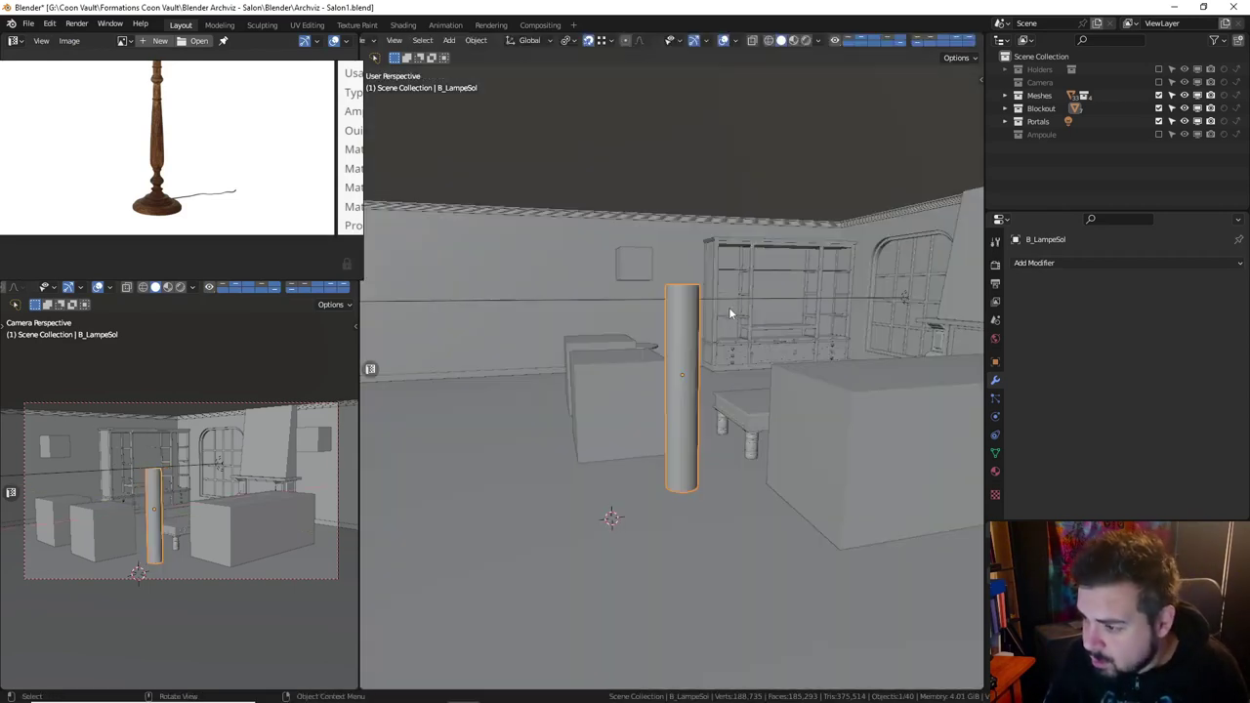
pyautogui.press('KP_Divide')
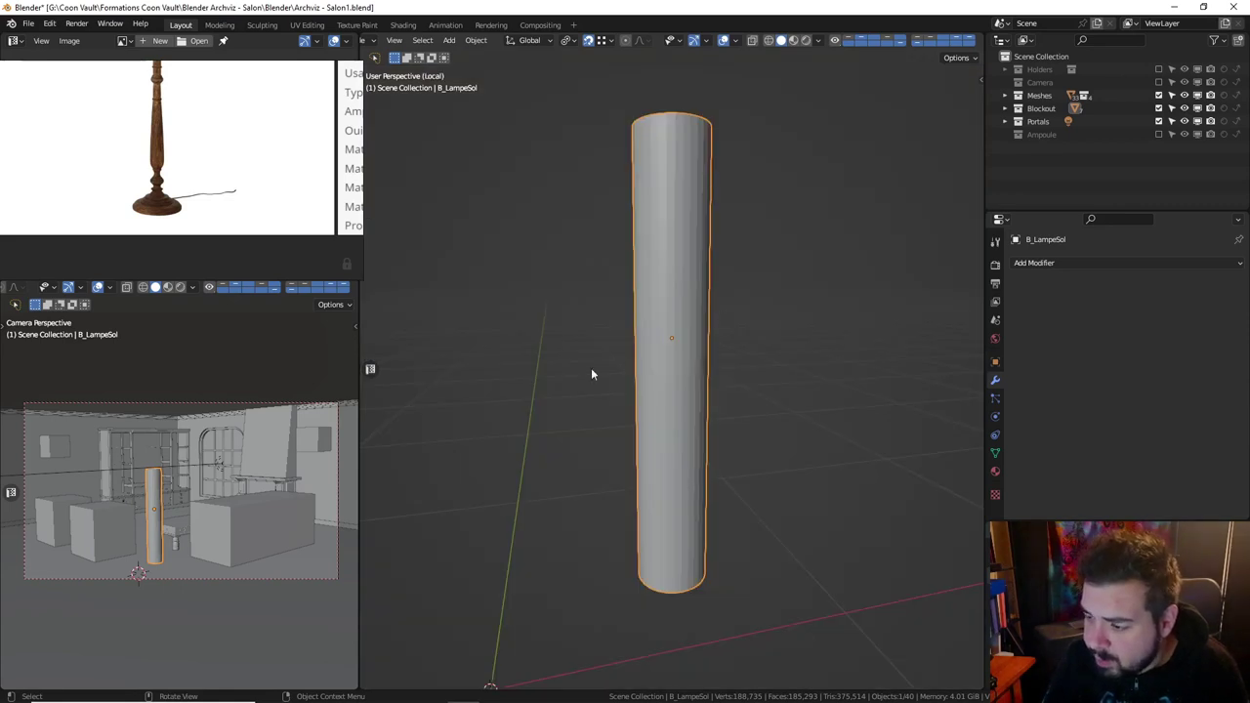
pyautogui.press('n')
pyautogui.scroll(2, 190, 192)
pyautogui.scroll(2, 189, 195)
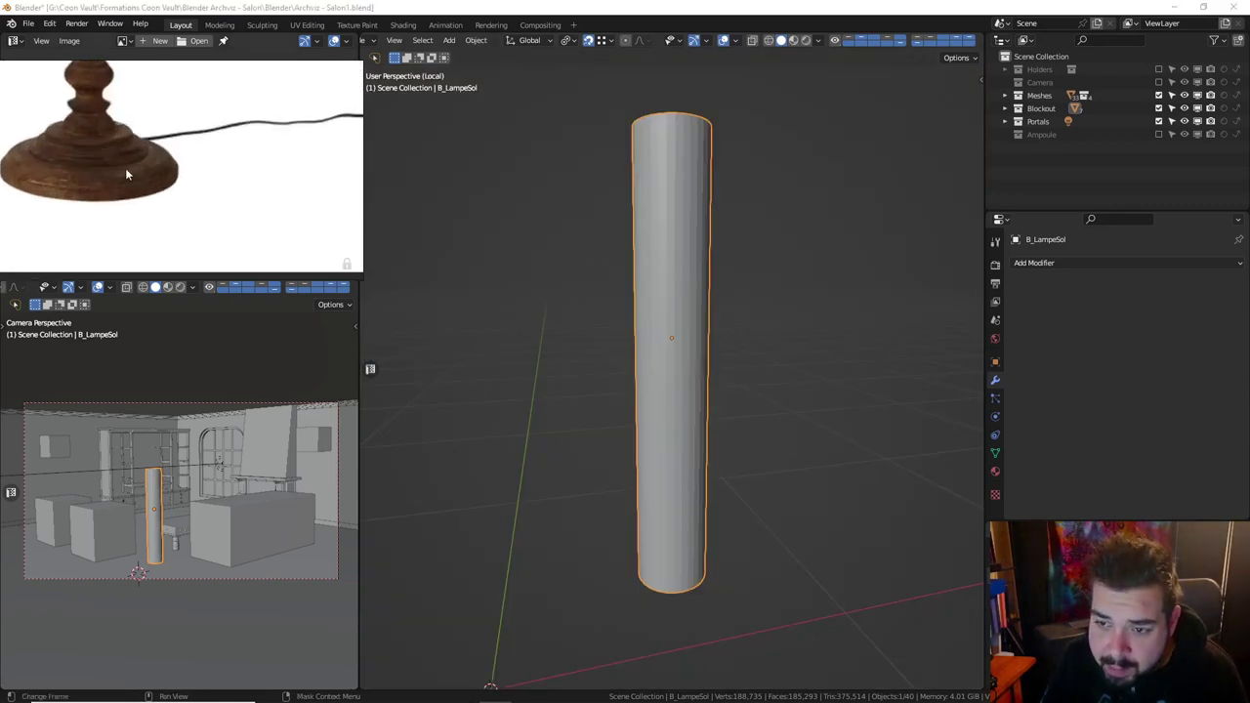
pyautogui.scroll(1, 125, 174)
pyautogui.scroll(1, 157, 184)
pyautogui.scroll(1, 123, 178)
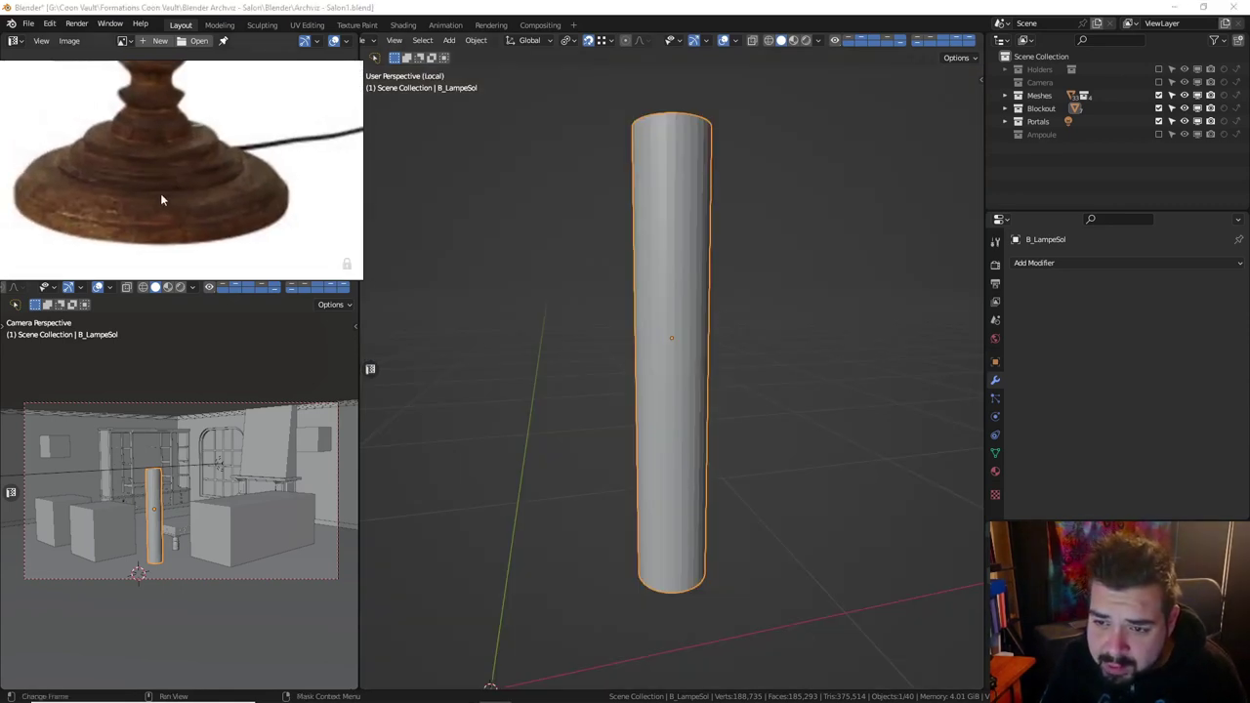
pyautogui.moveTo(679, 445); pyautogui.dragTo(671, 428, button='middle')
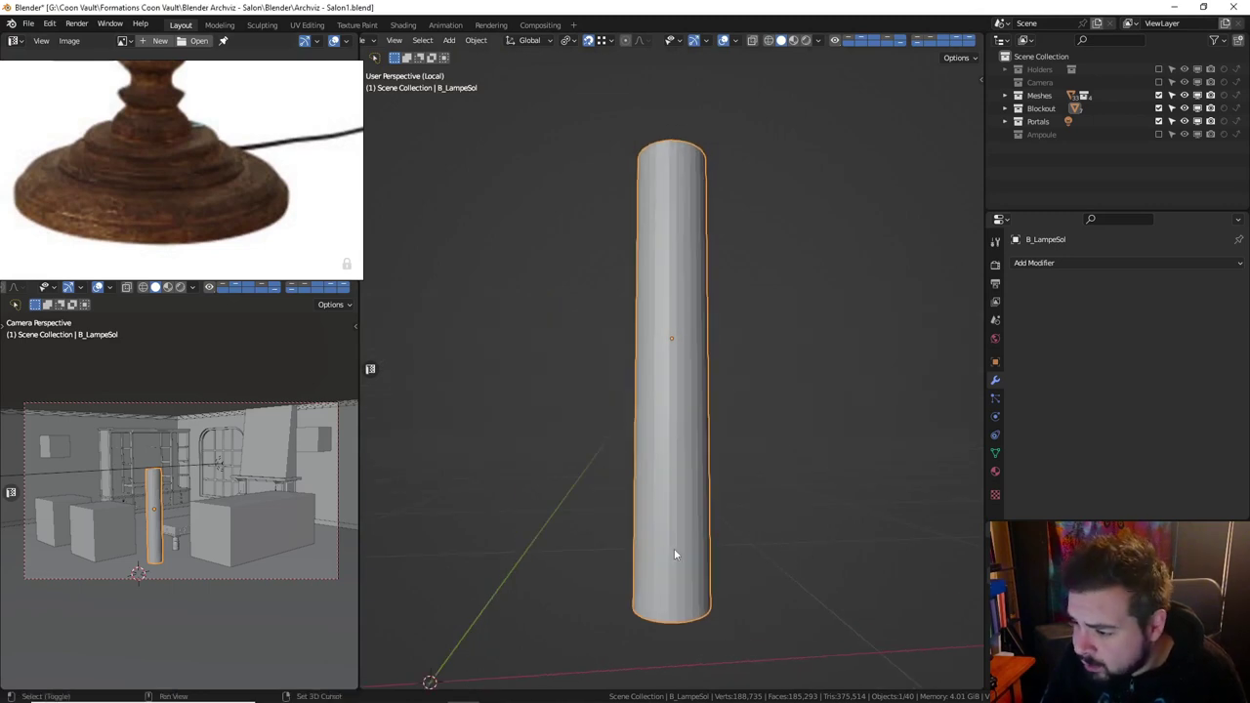
pyautogui.moveTo(674, 548); pyautogui.dragTo(689, 392, button='middle')
# Cut an edge loop at the cylinder's bottom and raise it 0.05 m.
pyautogui.press('Tab')
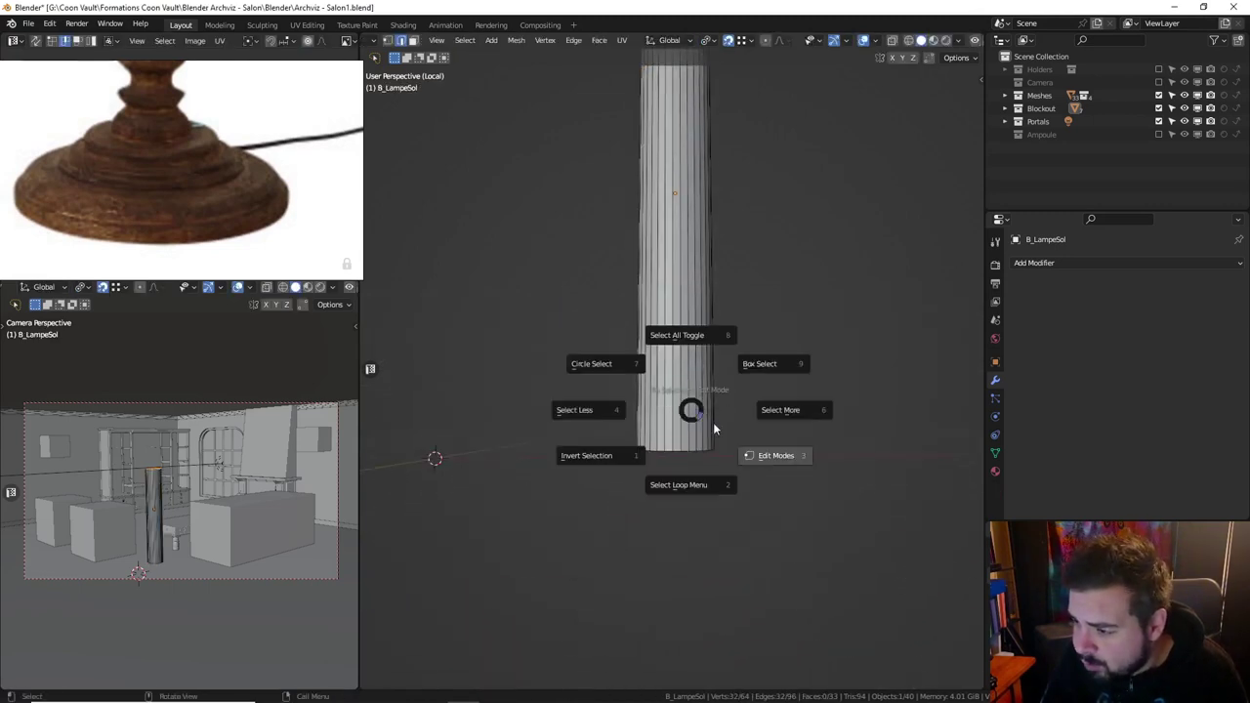
pyautogui.click(723, 425)
pyautogui.click(718, 428)
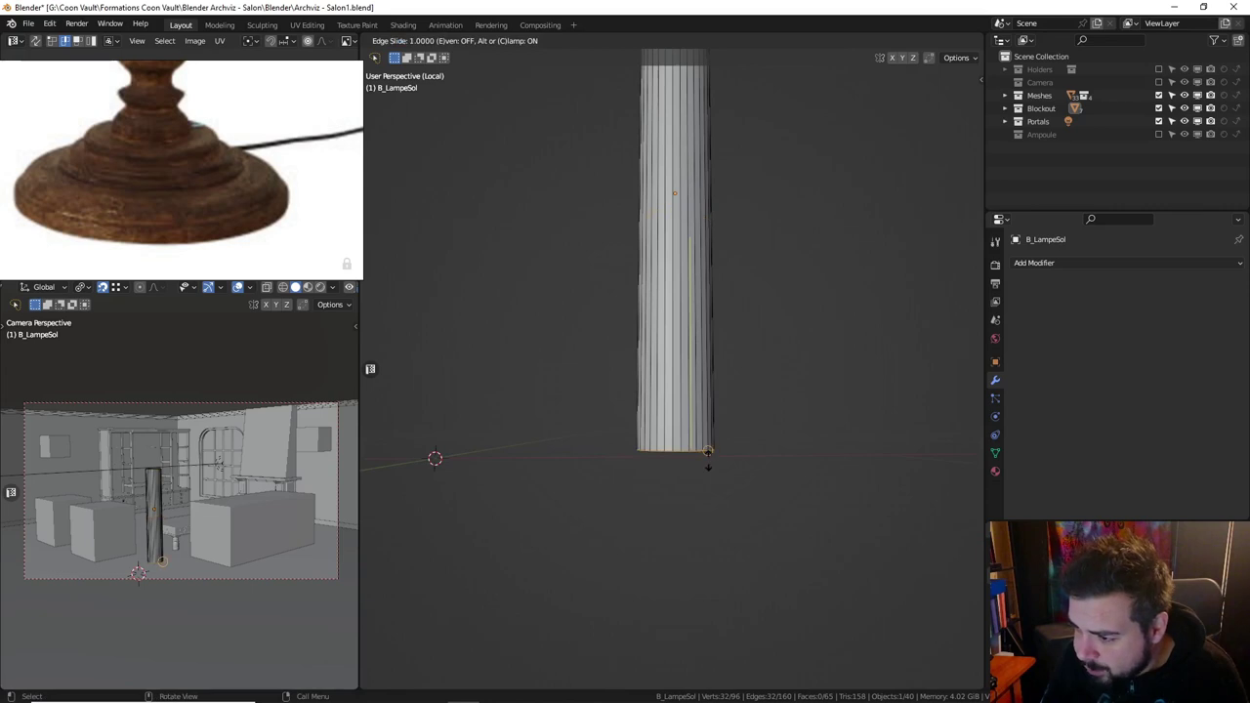
pyautogui.click(708, 452)
pyautogui.write('gz0.05')
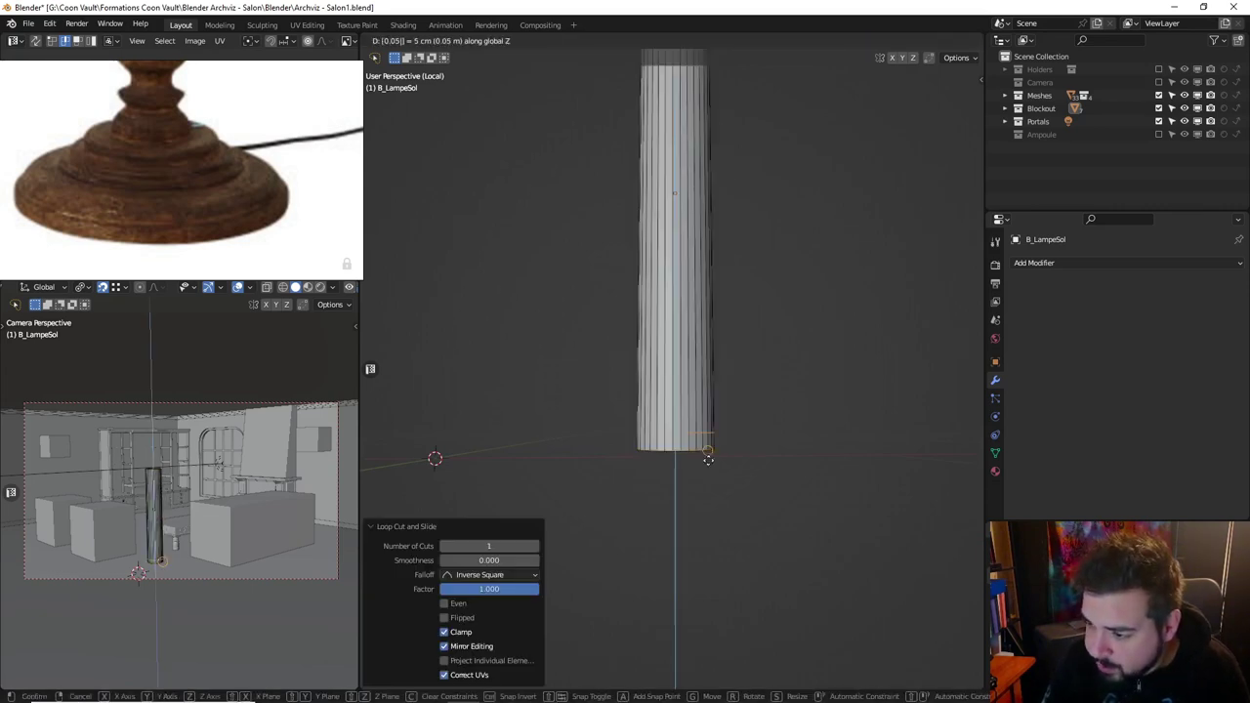
pyautogui.press('Return')
pyautogui.moveTo(706, 455); pyautogui.dragTo(720, 421, button='middle')
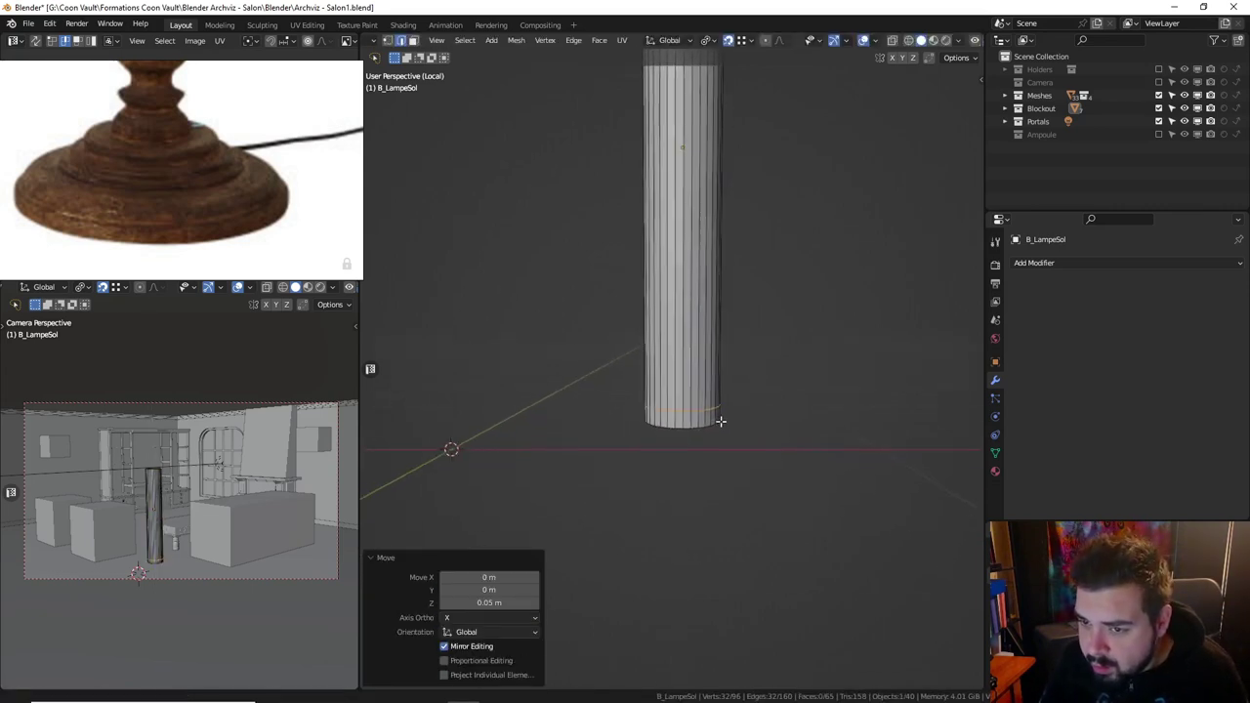
pyautogui.scroll(2, 720, 421)
# Cut a second base loop raised 0.05 m, then select the cylinder's bottom band.
pyautogui.hotkey('ctrl', 'r')
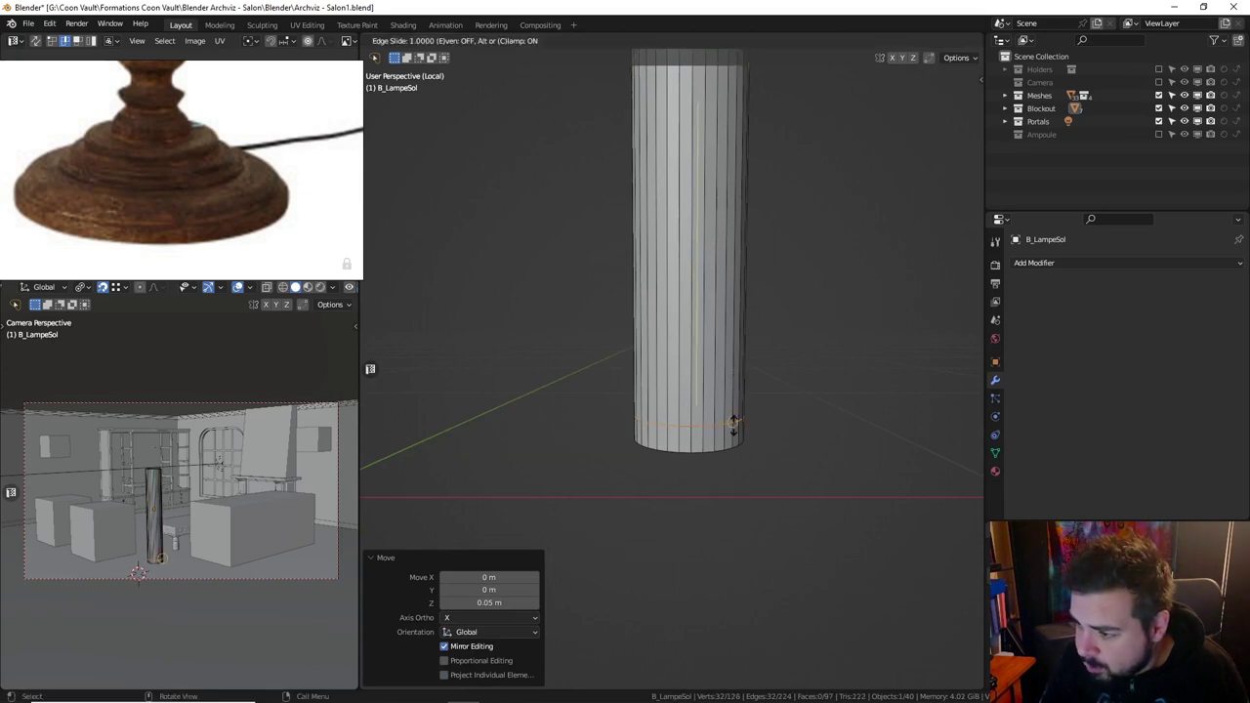
pyautogui.click(733, 424)
pyautogui.write('gz0')
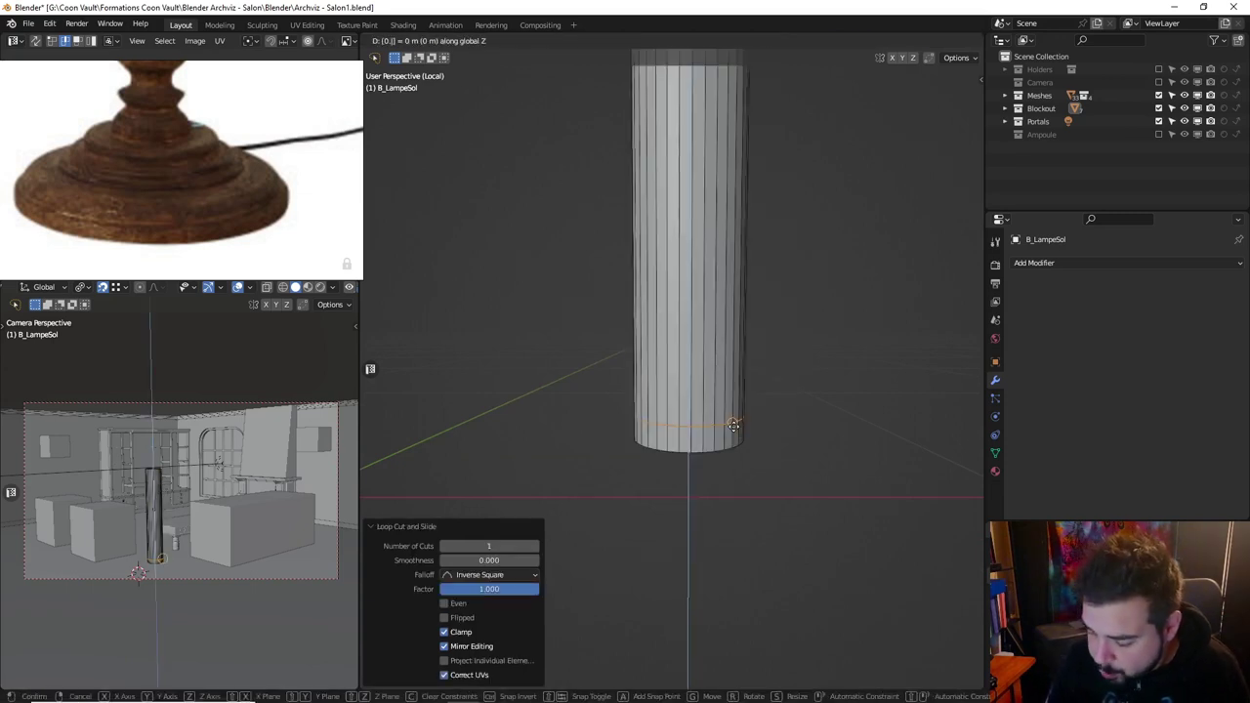
pyautogui.write('.05')
pyautogui.press('Return')
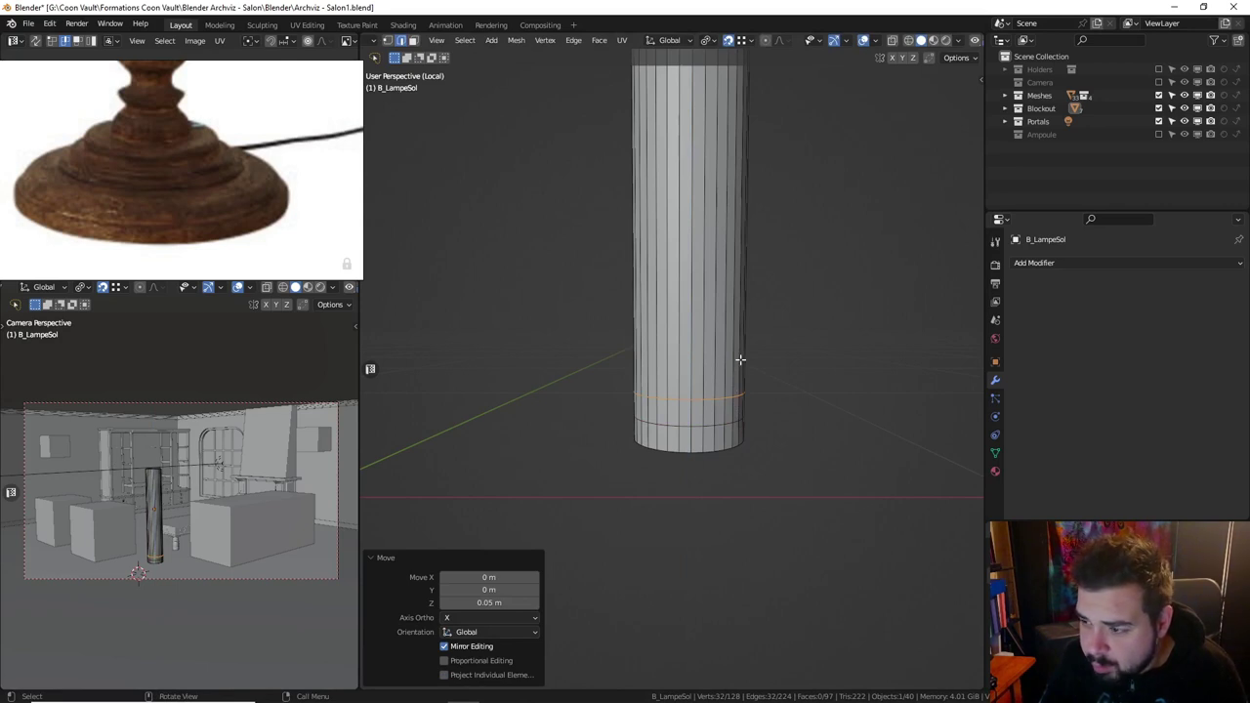
pyautogui.click(542, 129)
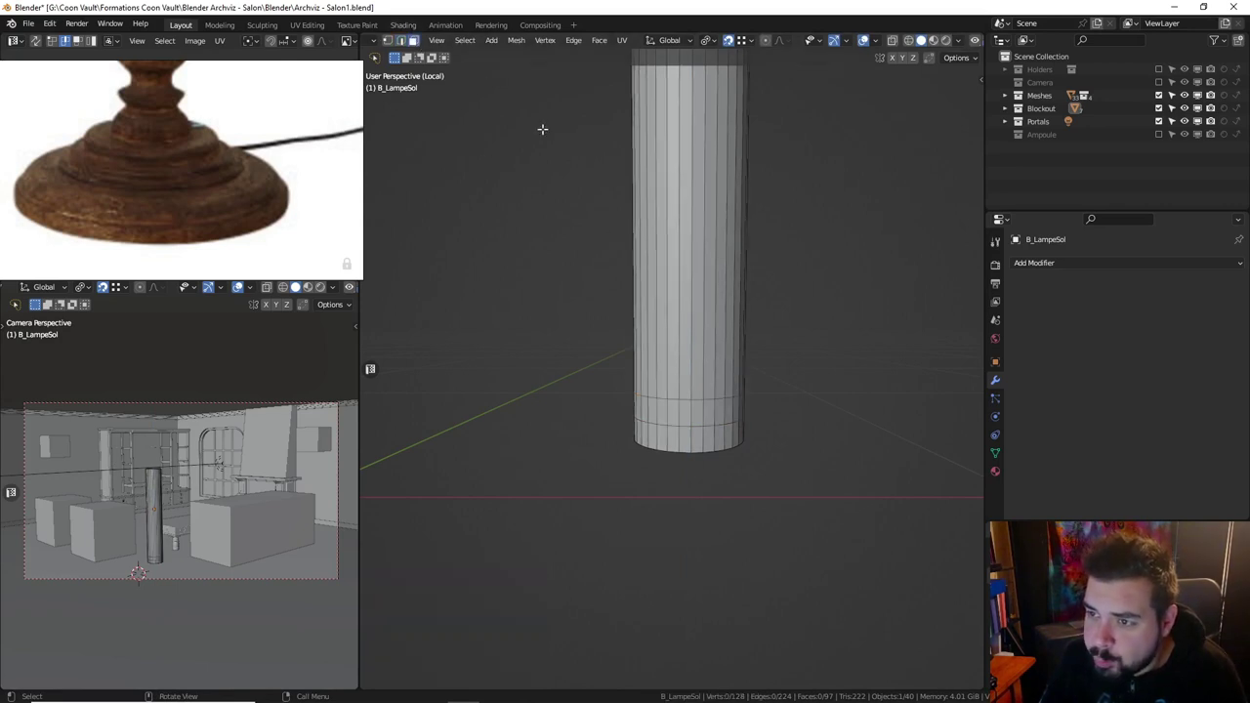
pyautogui.keyDown('alt'); pyautogui.click(706, 457); pyautogui.keyUp('alt')
pyautogui.moveTo(742, 463); pyautogui.dragTo(728, 445, button='middle')
# Separate the stand's bottom band into its own object, B_LampeSol.002, and isolate it for editing.
pyautogui.press('p')
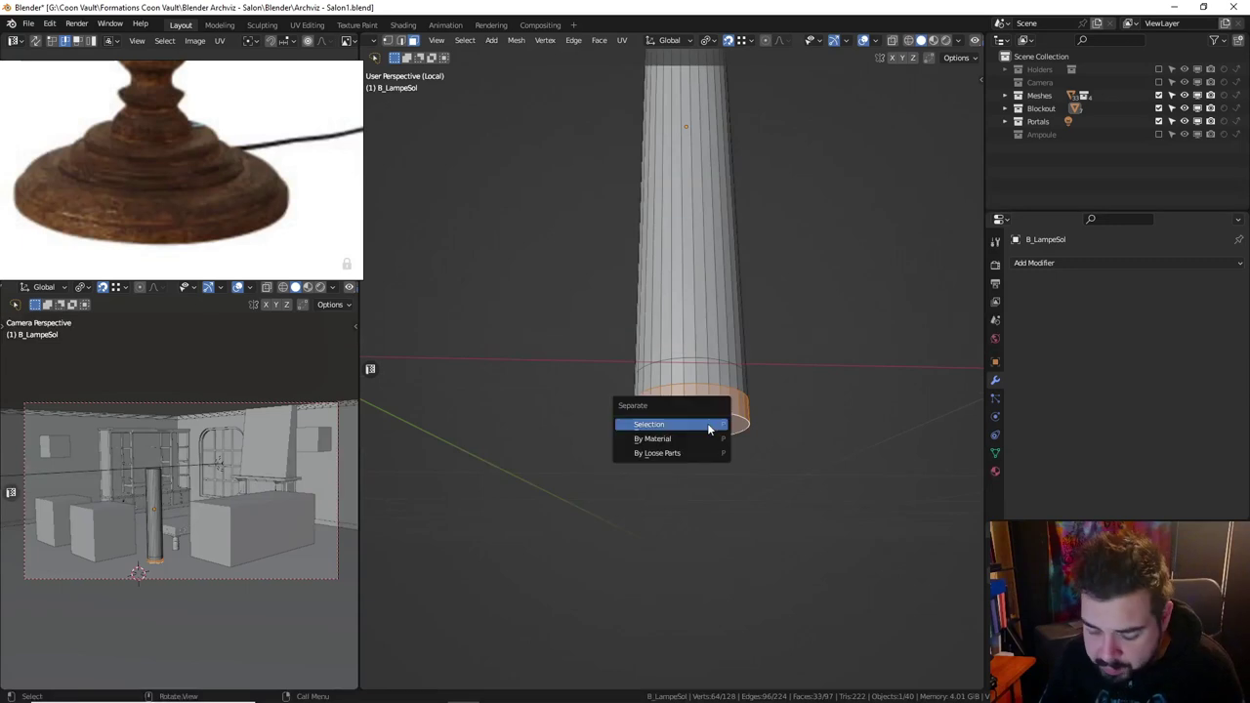
pyautogui.click(708, 430)
pyautogui.press('Tab')
pyautogui.click(708, 430)
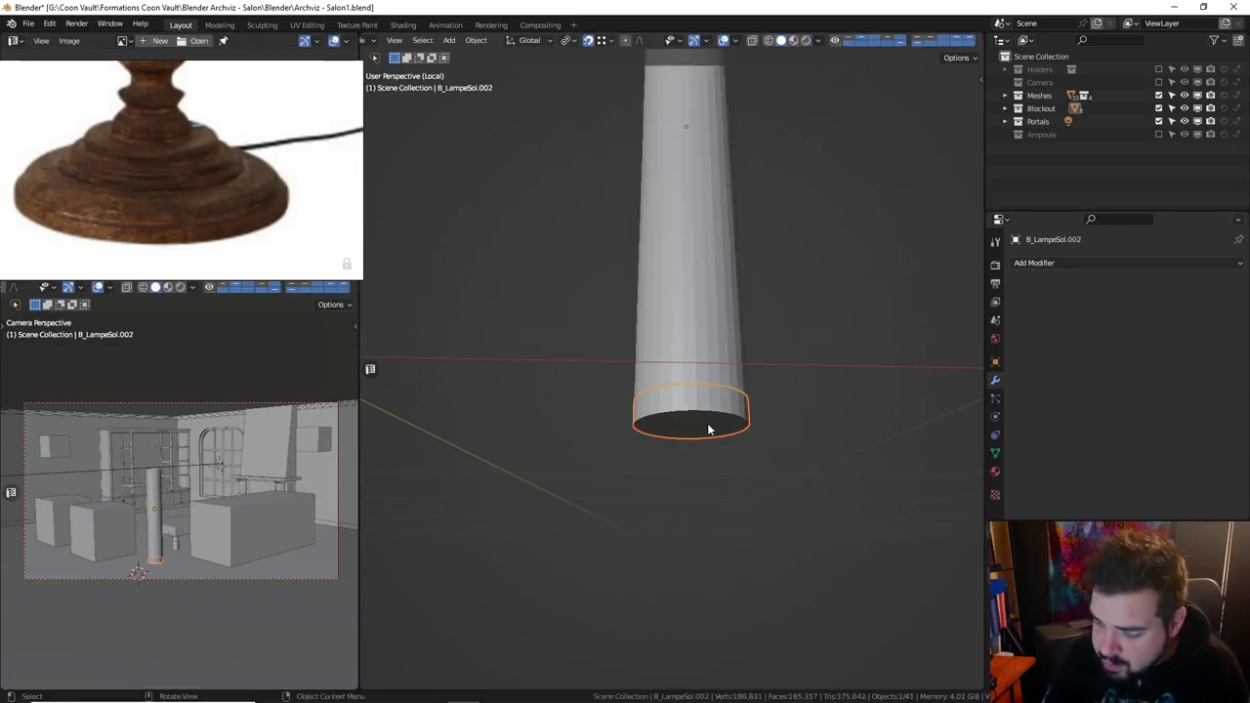
pyautogui.press('KP_Divide')
pyautogui.press('KP_Divide')
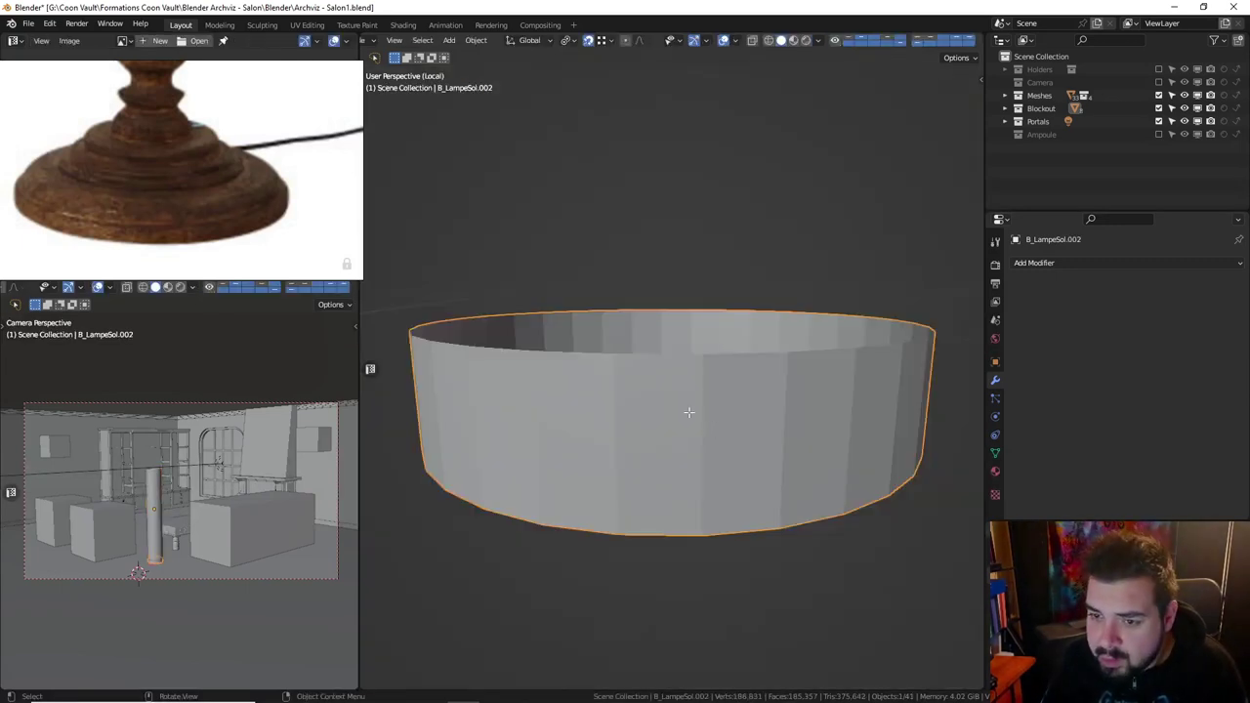
pyautogui.press('Tab')
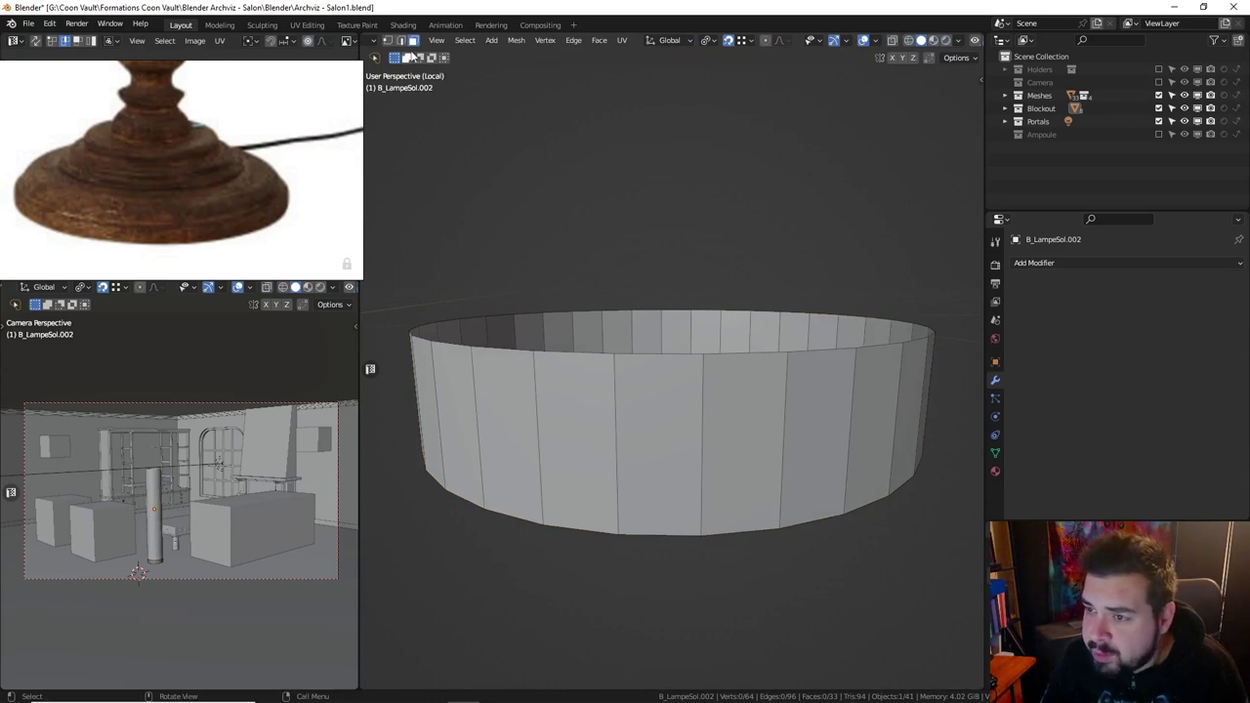
# Close the ring's top rim with a face and inset that face by 0.02 m.
pyautogui.click(400, 40)
pyautogui.keyDown('alt'); pyautogui.click(599, 361); pyautogui.keyUp('alt')
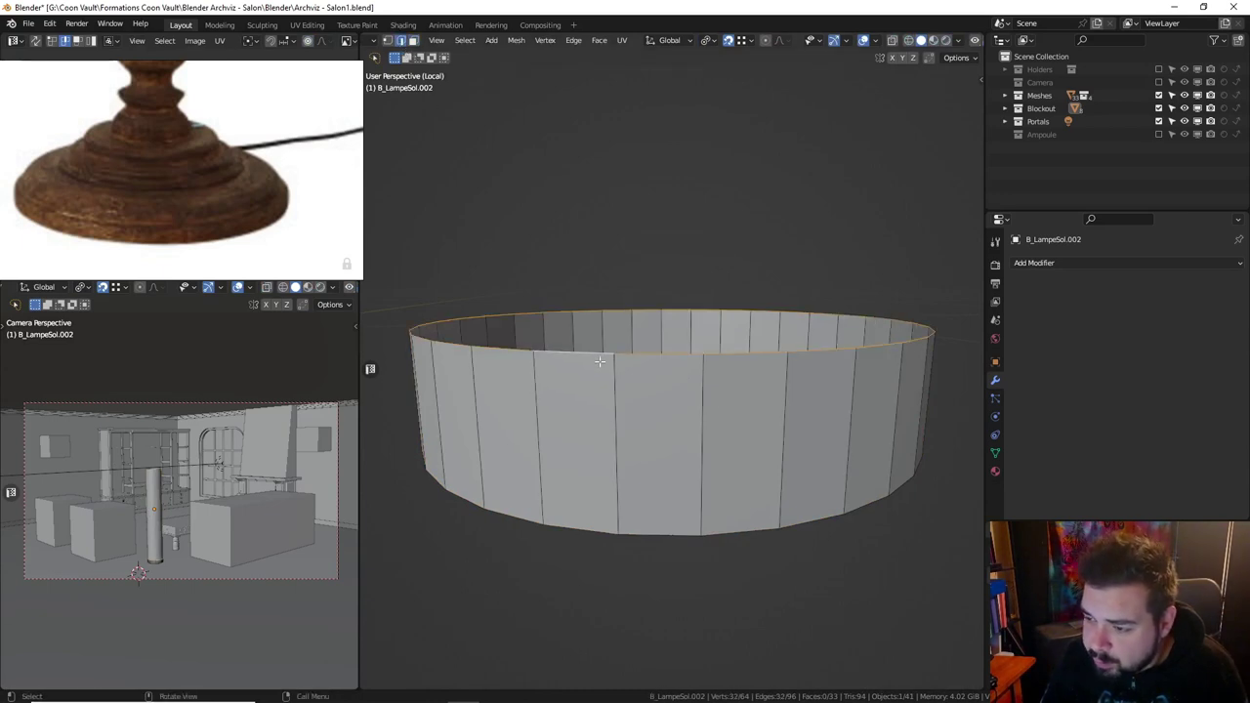
pyautogui.press('f')
pyautogui.click(413, 40)
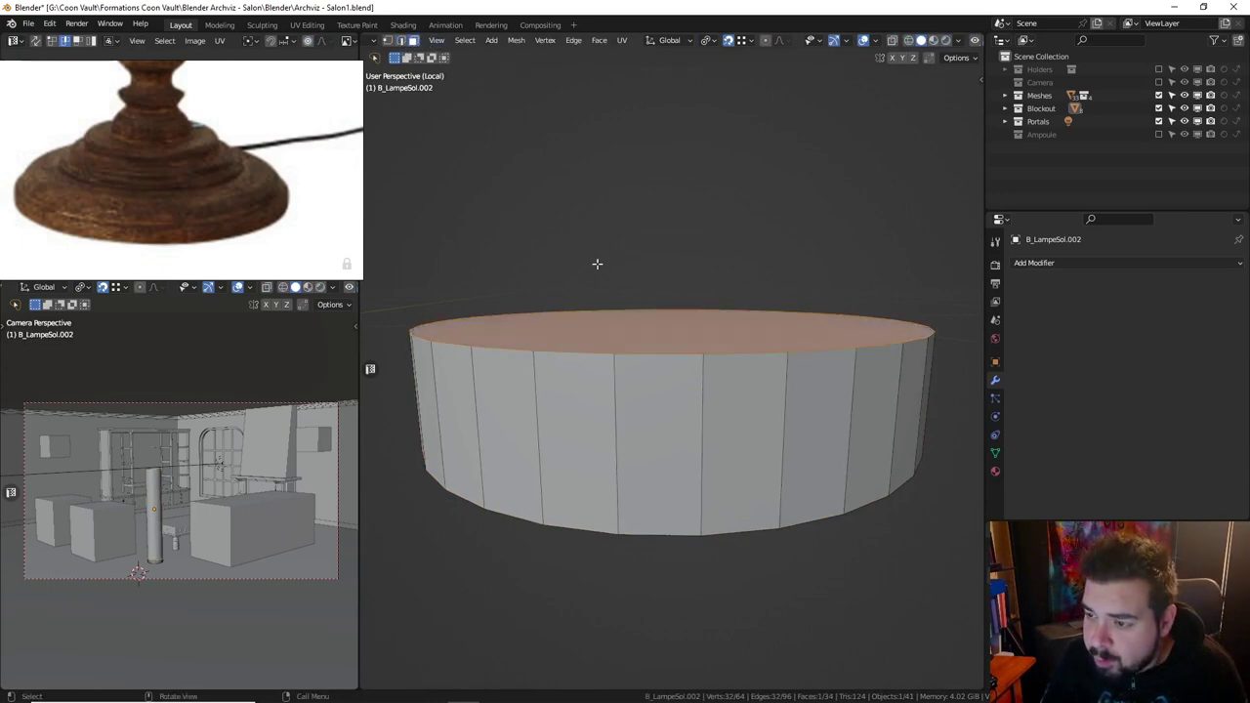
pyautogui.click(624, 334)
pyautogui.moveTo(643, 355); pyautogui.dragTo(648, 273, button='middle')
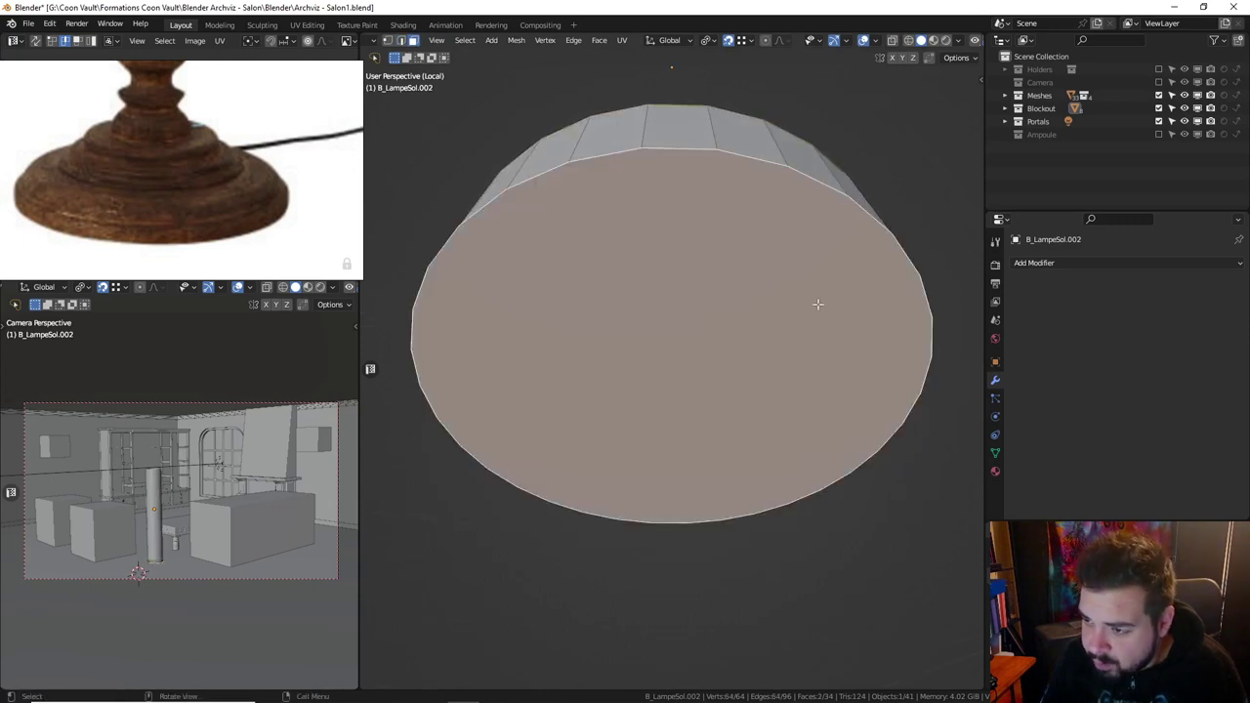
pyautogui.write('i')
pyautogui.write('.02')
pyautogui.press('Return')
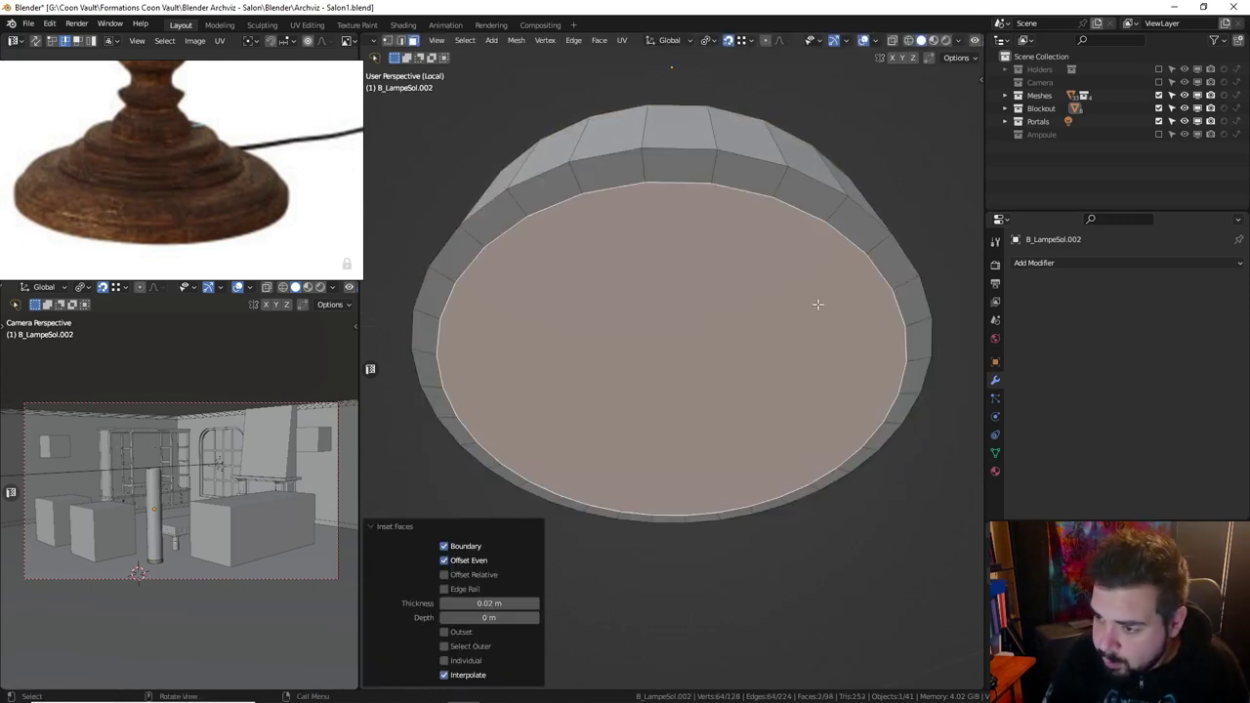
# Delete the inset centre face and grid-fill the opening with an 8-span grid, redoing the fill once.
pyautogui.press('x')
pyautogui.click(675, 153)
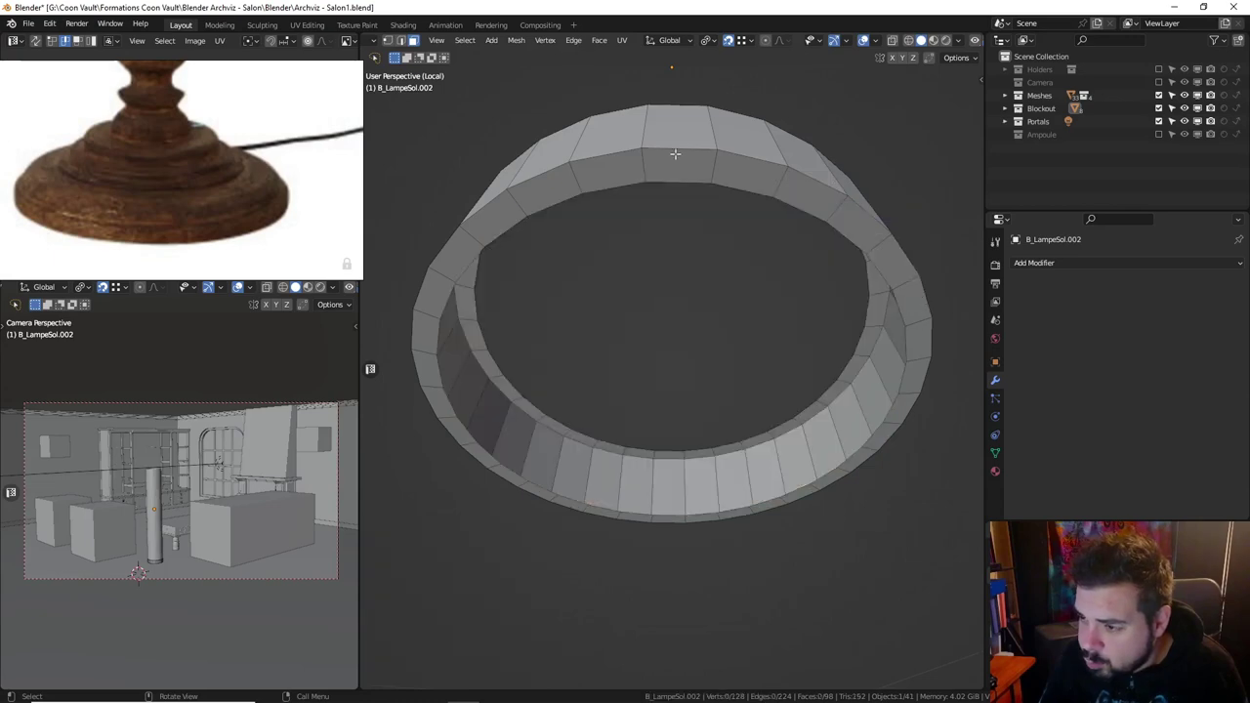
pyautogui.click(401, 40)
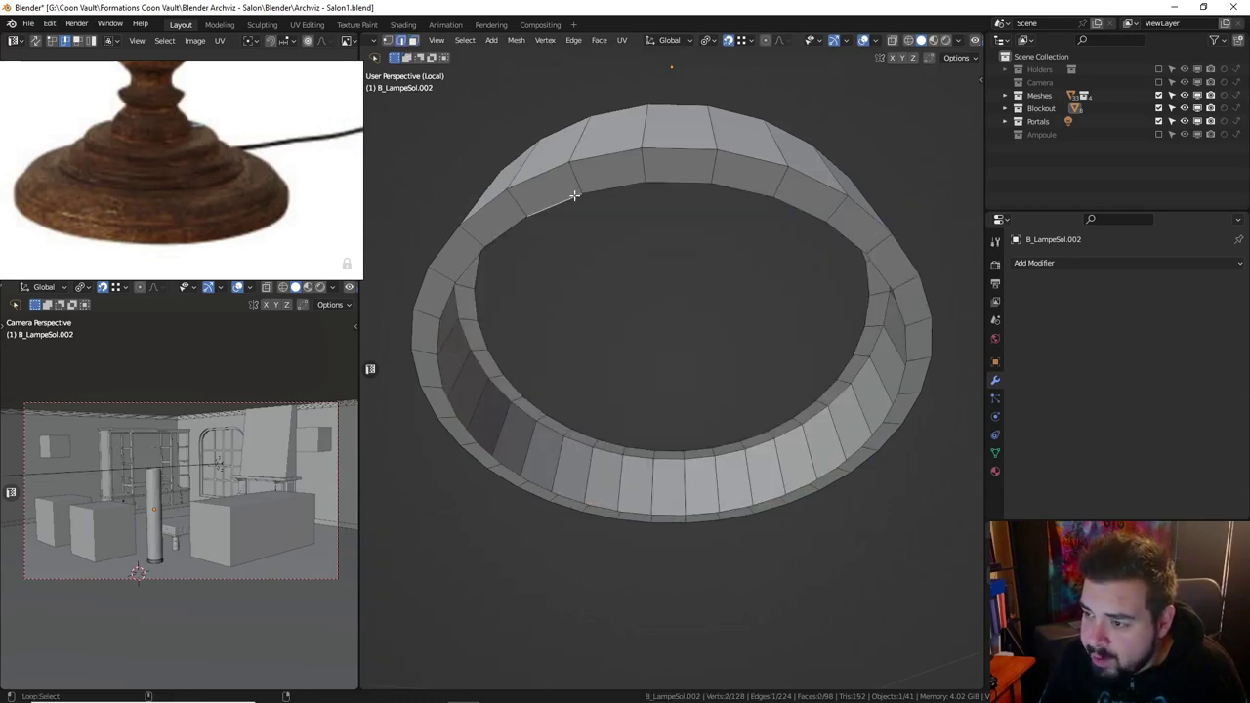
pyautogui.press('a')
pyautogui.press('q')
pyautogui.click(518, 248)
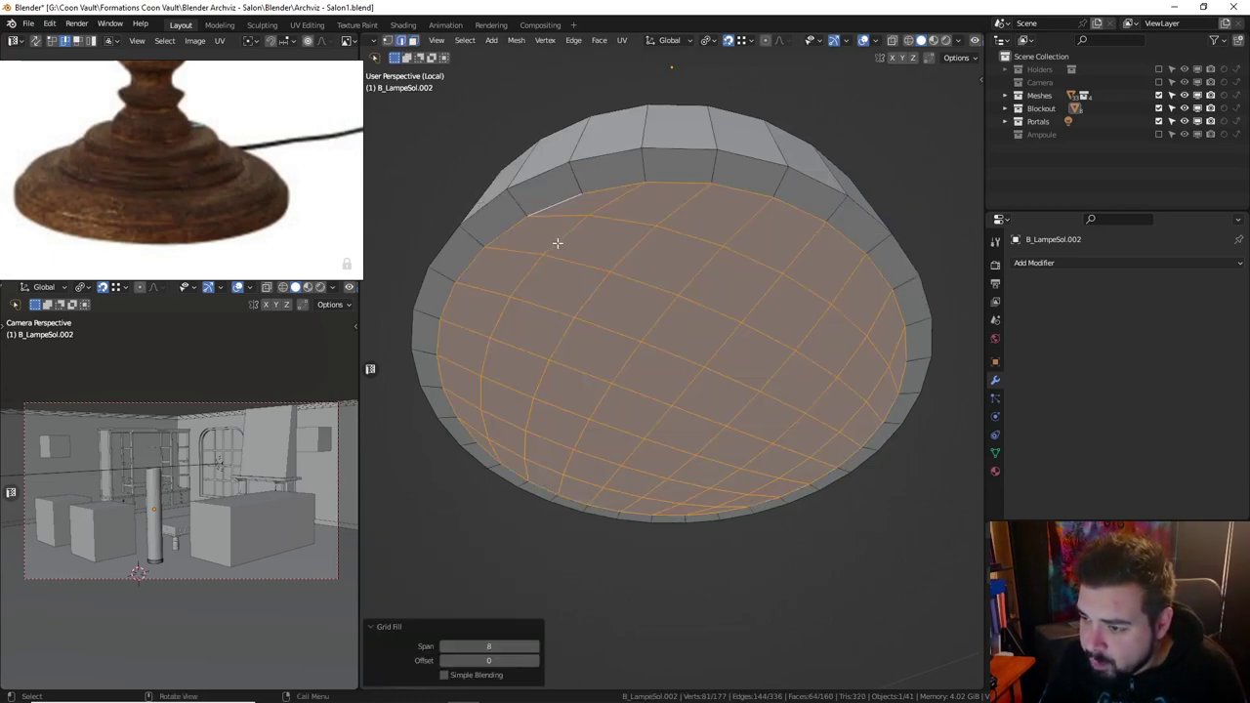
pyautogui.moveTo(558, 243); pyautogui.dragTo(566, 350, button='middle')
pyautogui.hotkey('ctrl', 'z')
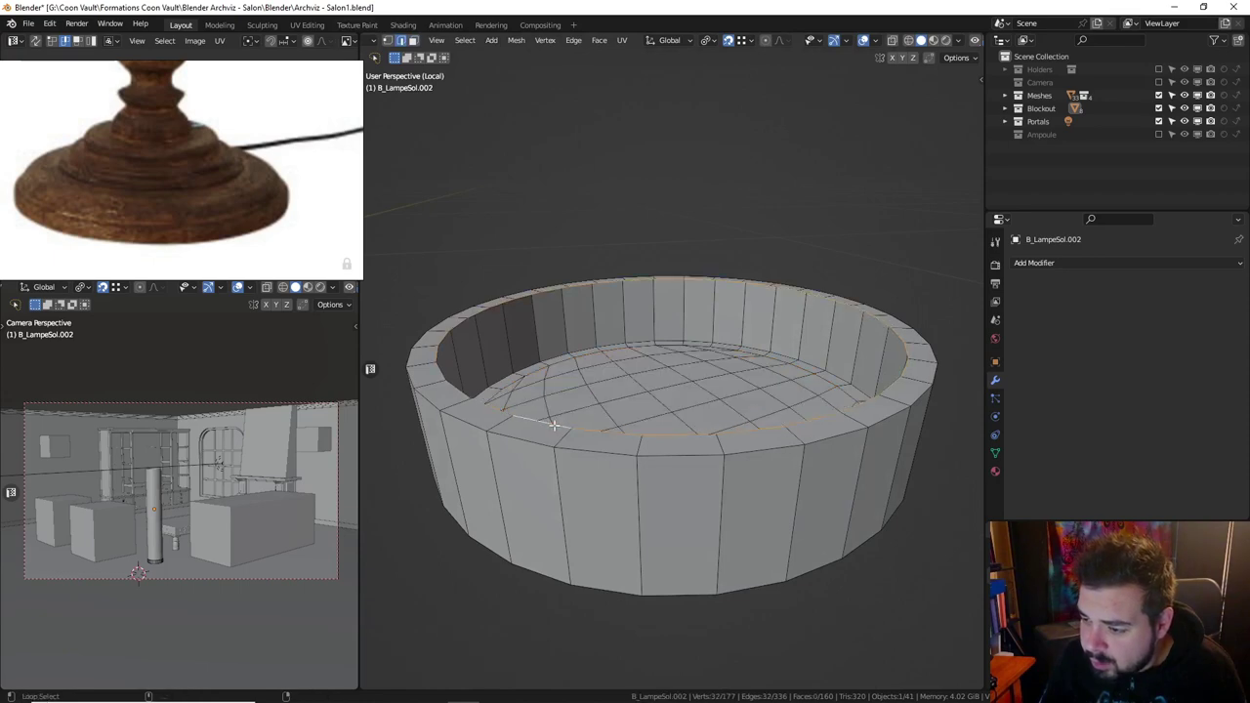
pyautogui.press('q')
pyautogui.click(554, 424)
pyautogui.press('Tab')
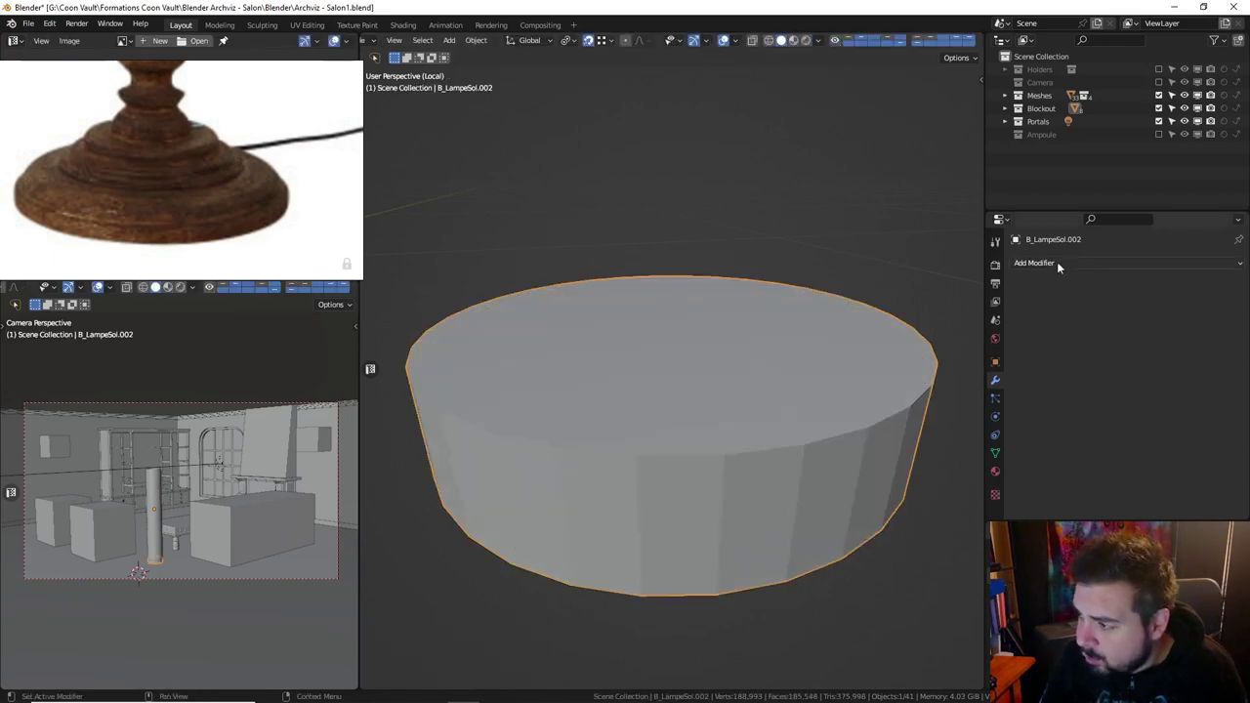
# Add a Bevel modifier to the puck with amount 0.05/8 (0.00625 m) and 2 segments.
pyautogui.click(1057, 263)
pyautogui.press('Return')
pyautogui.doubleClick(1157, 363)
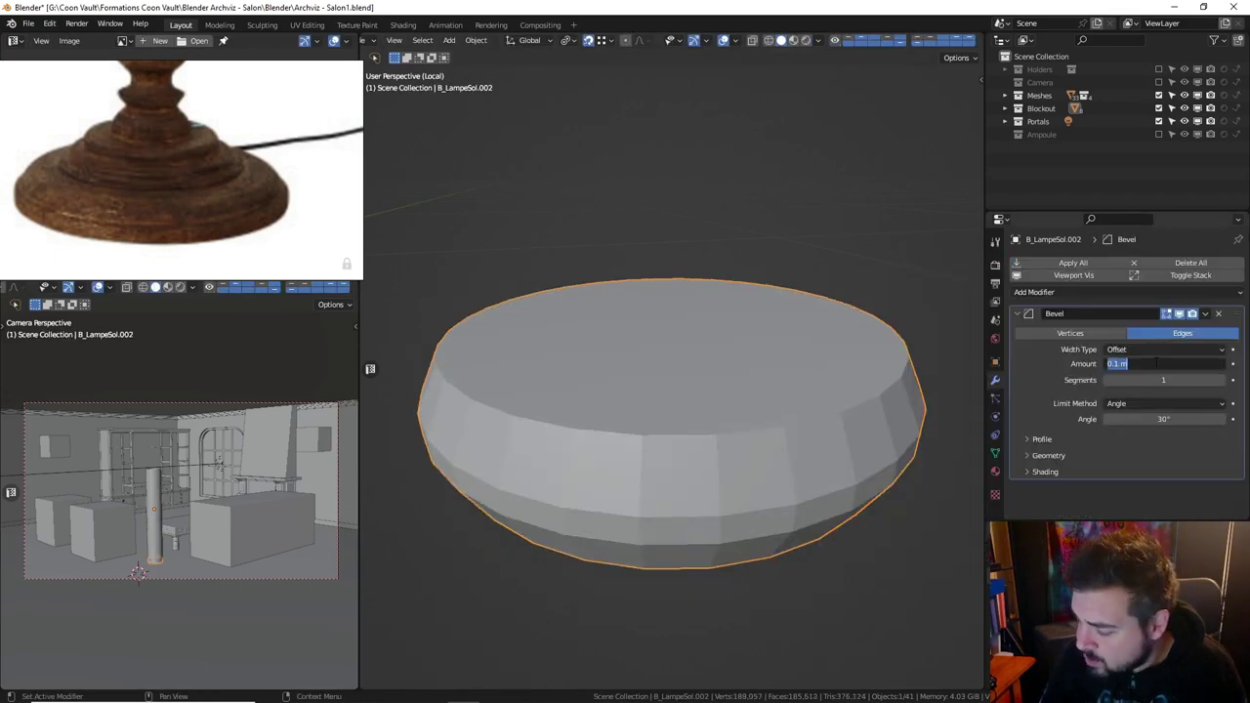
pyautogui.write('0.05/8')
pyautogui.press('Return')
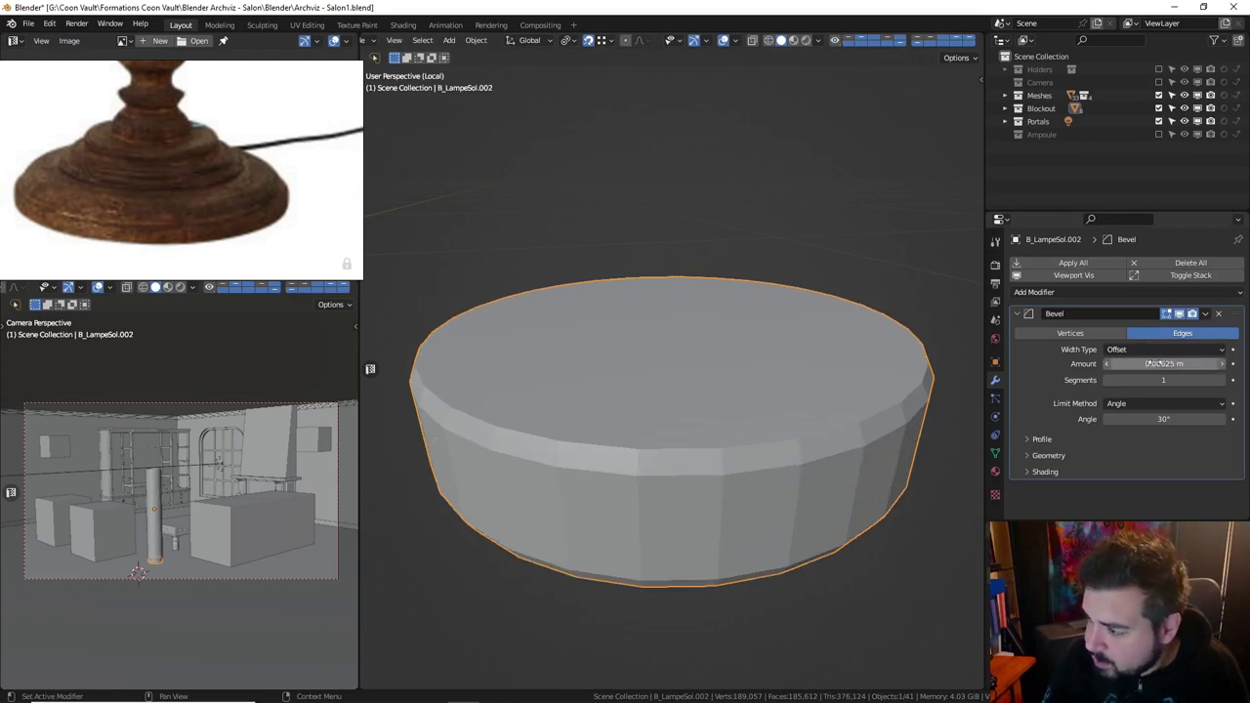
pyautogui.click(1233, 382)
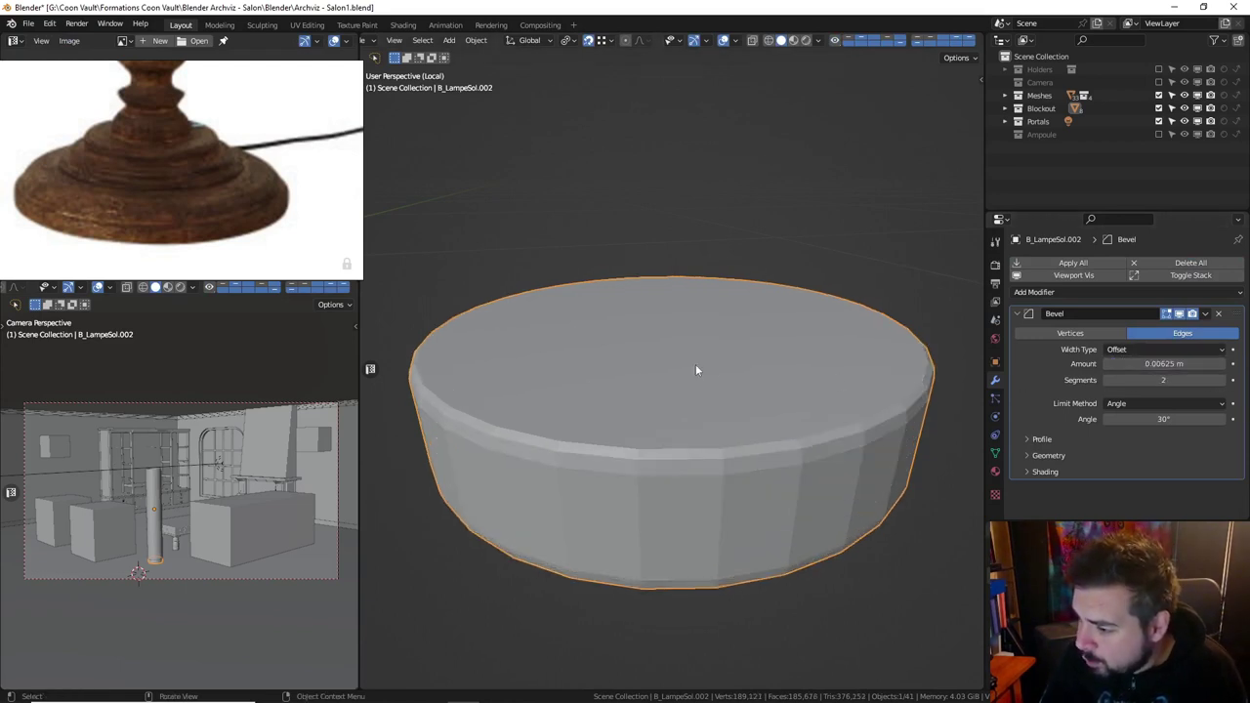
# Add a Weighted Normal modifier to the puck with weight 100.
pyautogui.press('q')
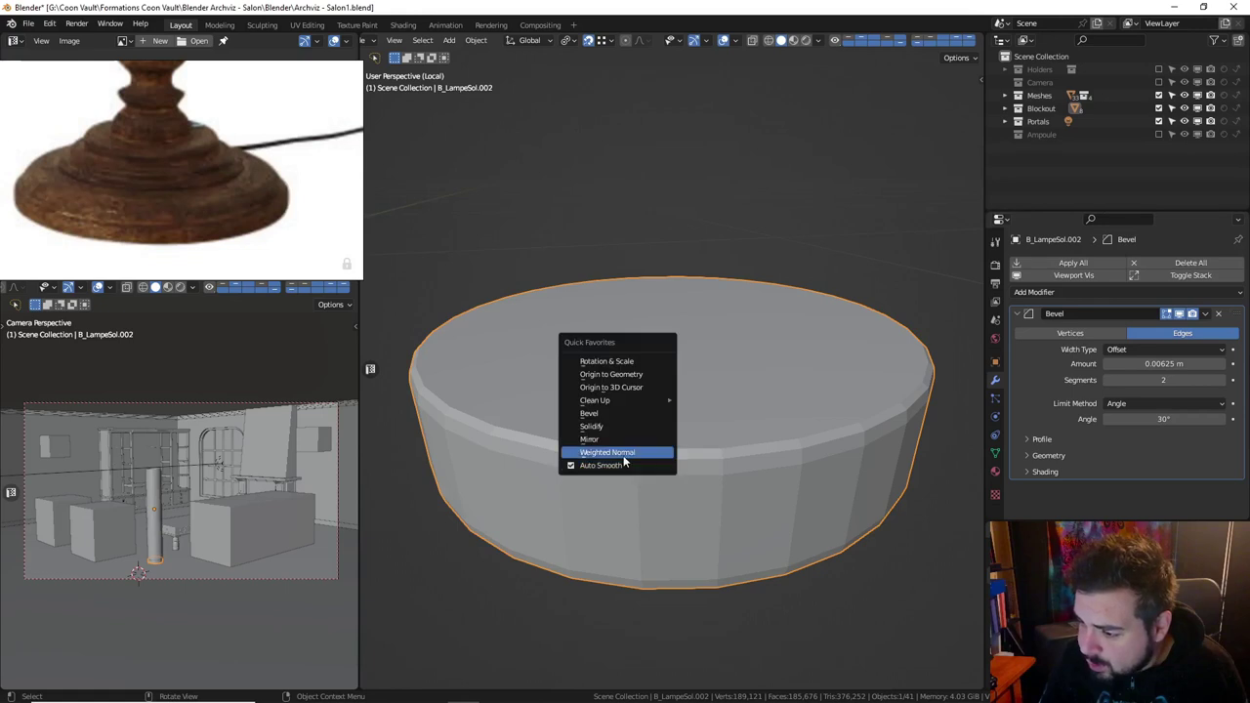
pyautogui.click(629, 457)
pyautogui.scroll(-2, 1152, 480)
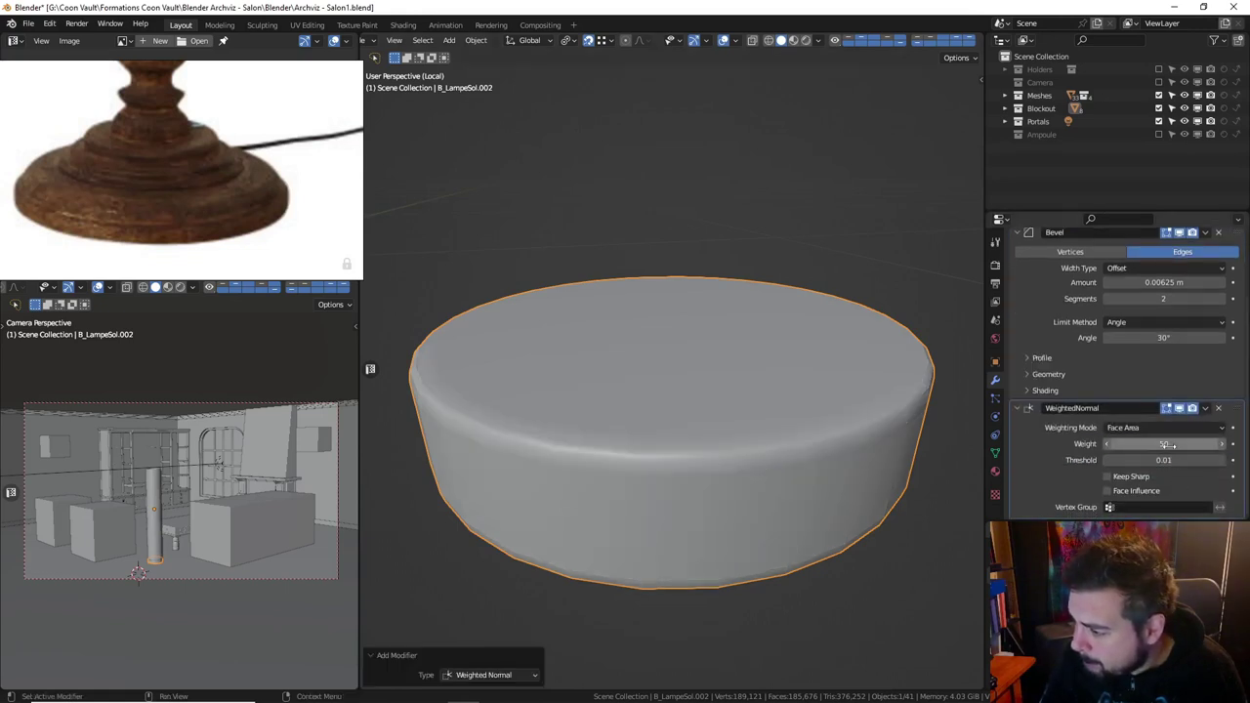
pyautogui.doubleClick(1164, 443)
pyautogui.write('100')
pyautogui.press('Return')
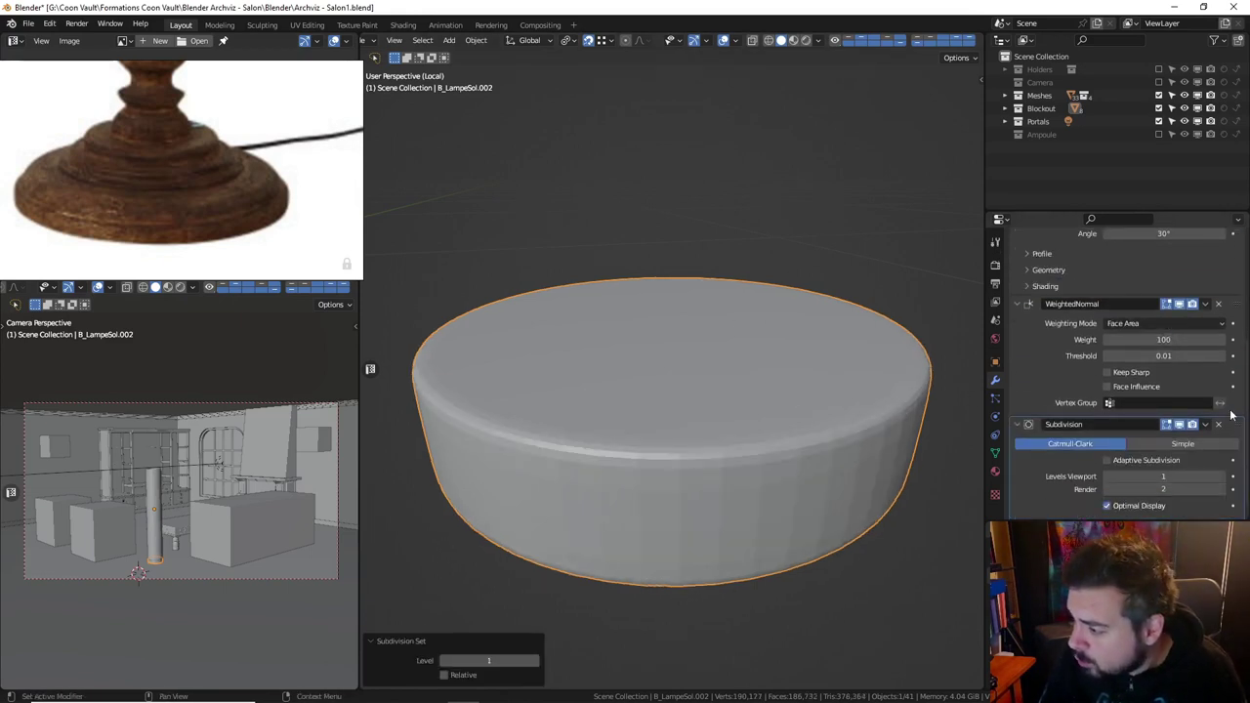
pyautogui.scroll(-3, 1157, 361)
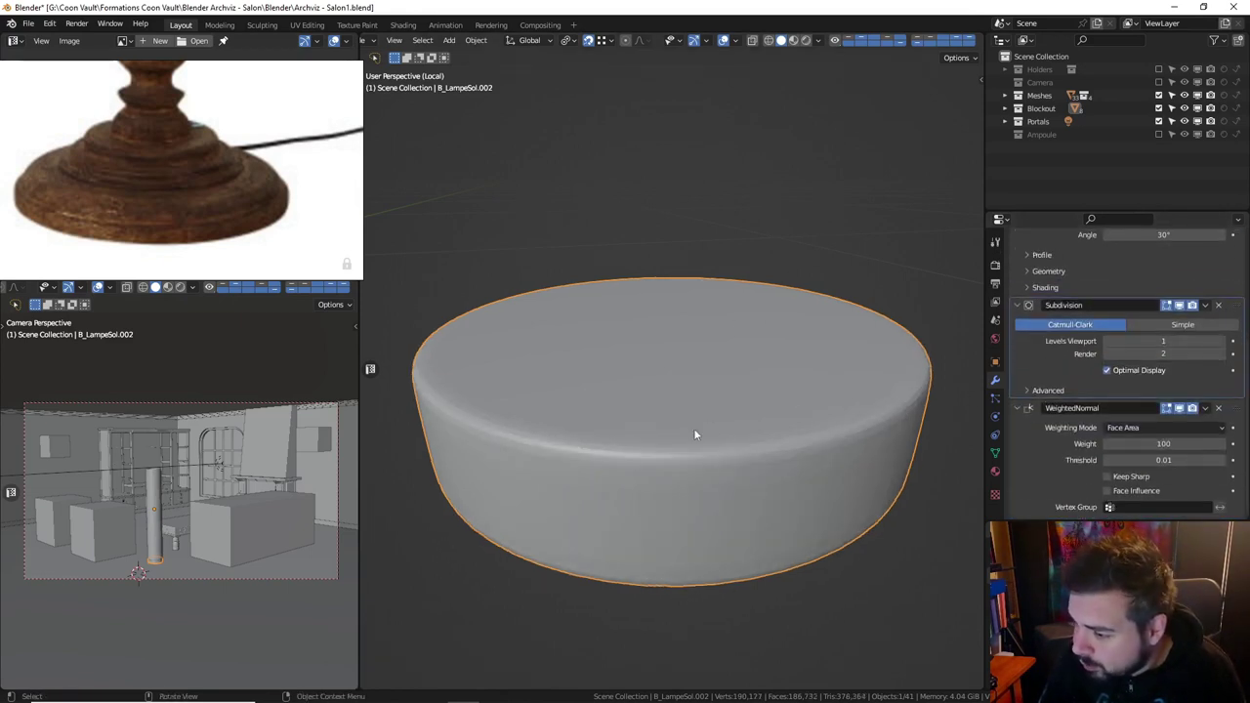
# Add a loop cut near the puck's bottom and raise it 0.02 m on Z.
pyautogui.press('Tab')
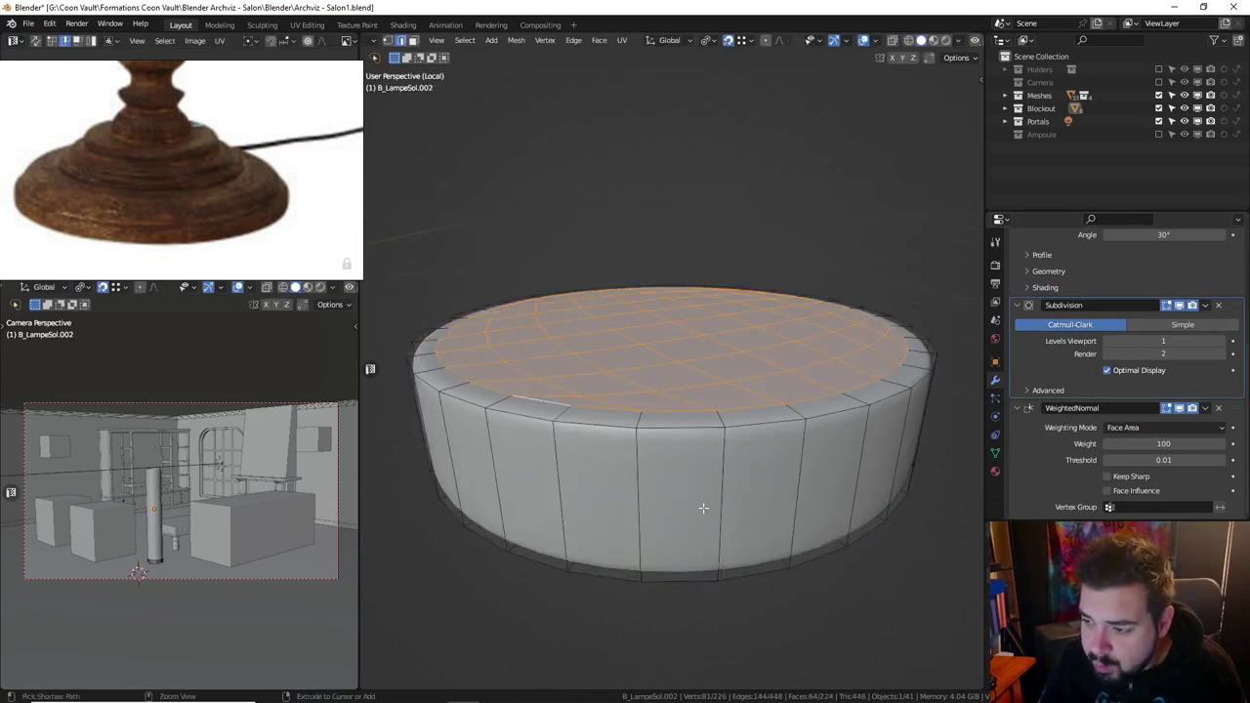
pyautogui.hotkey('ctrl', 'r')
pyautogui.click(636, 538)
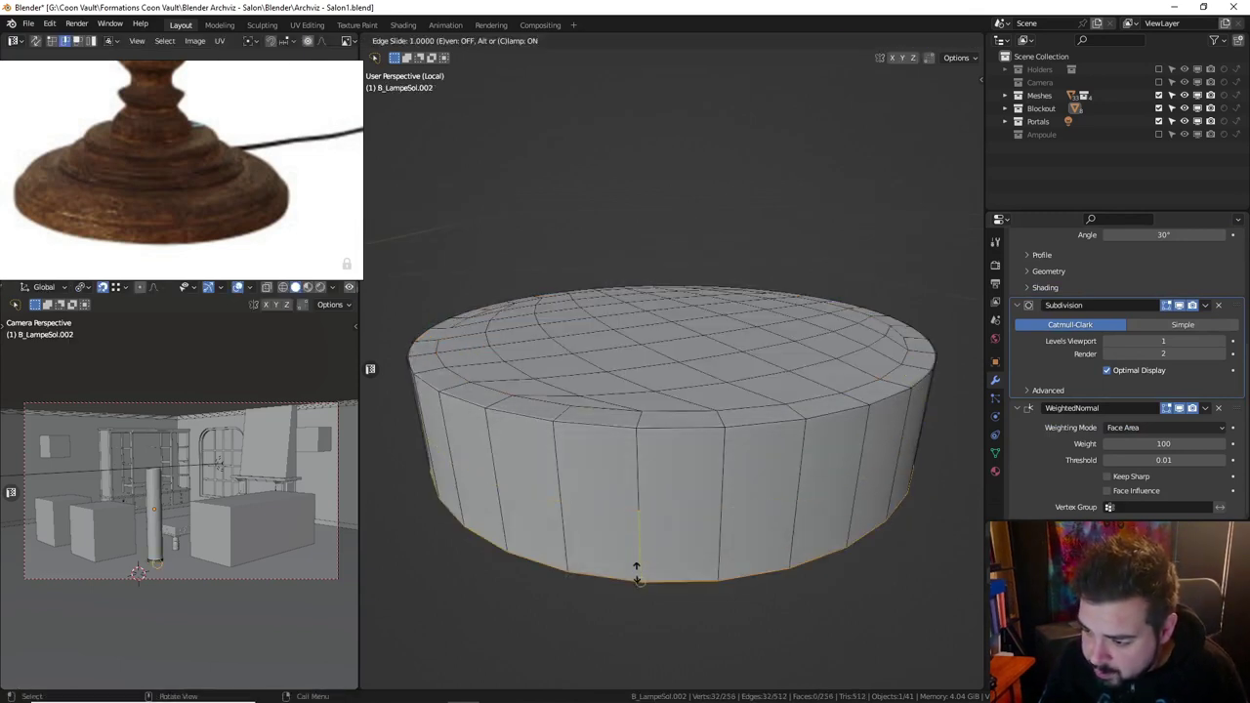
pyautogui.click(636, 573)
pyautogui.write('gz2')
pyautogui.press('Return')
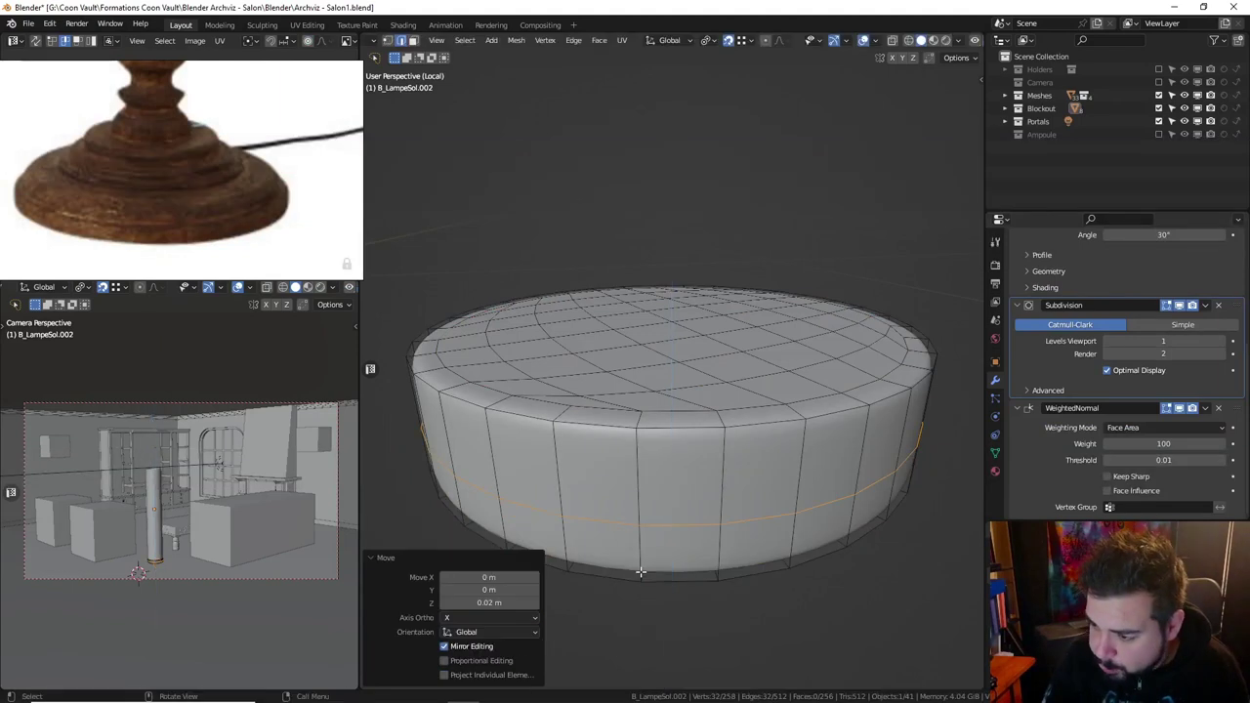
pyautogui.moveTo(625, 390); pyautogui.dragTo(615, 320, button='middle')
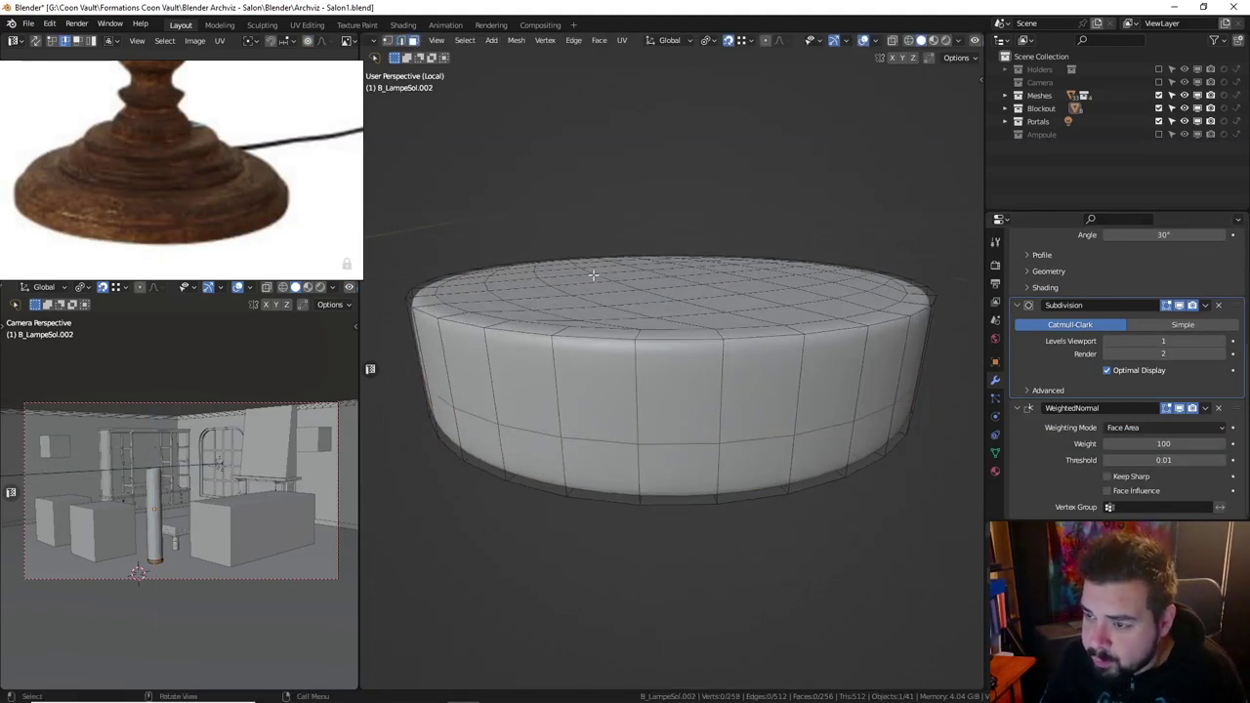
# Widen the bottom ring of side faces by 1.03 on X and Y, keeping the height.
pyautogui.click(416, 41)
pyautogui.keyDown('alt'); pyautogui.click(619, 457); pyautogui.keyUp('alt')
pyautogui.click(619, 457)
pyautogui.keyDown('alt'); pyautogui.click(639, 469); pyautogui.keyUp('alt')
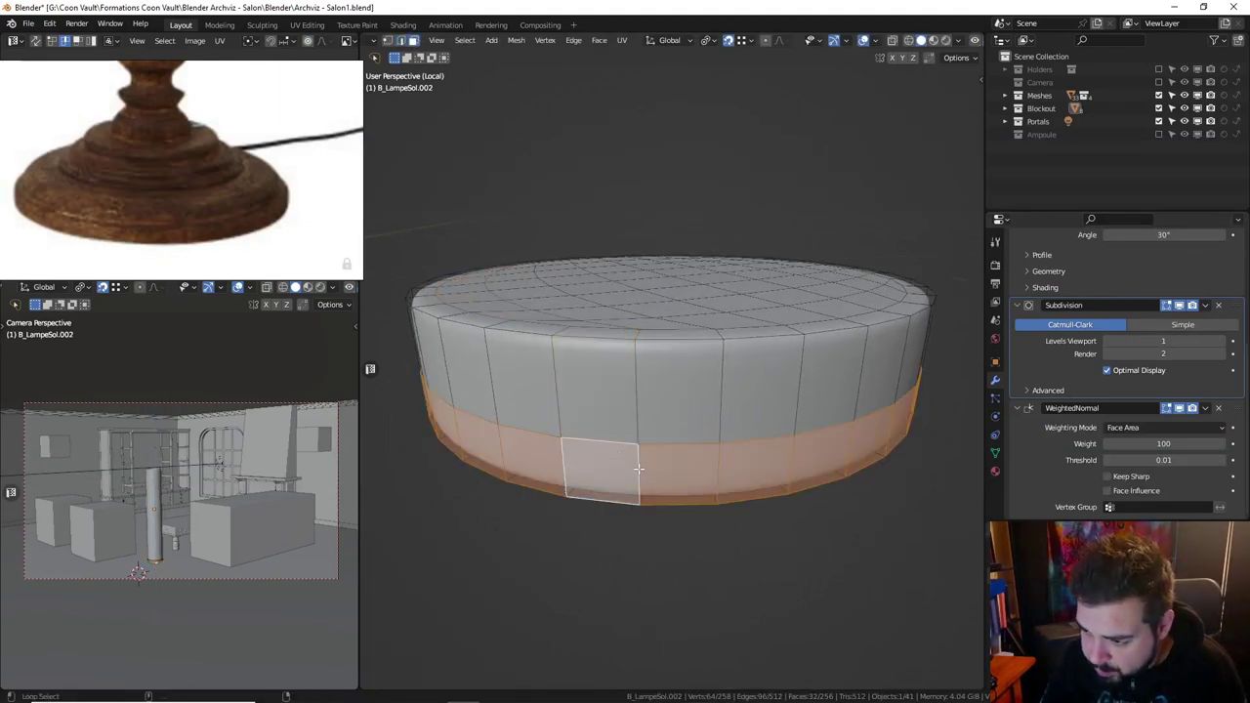
pyautogui.press('s')
pyautogui.hotkey('shift', 'z')
pyautogui.write('1.')
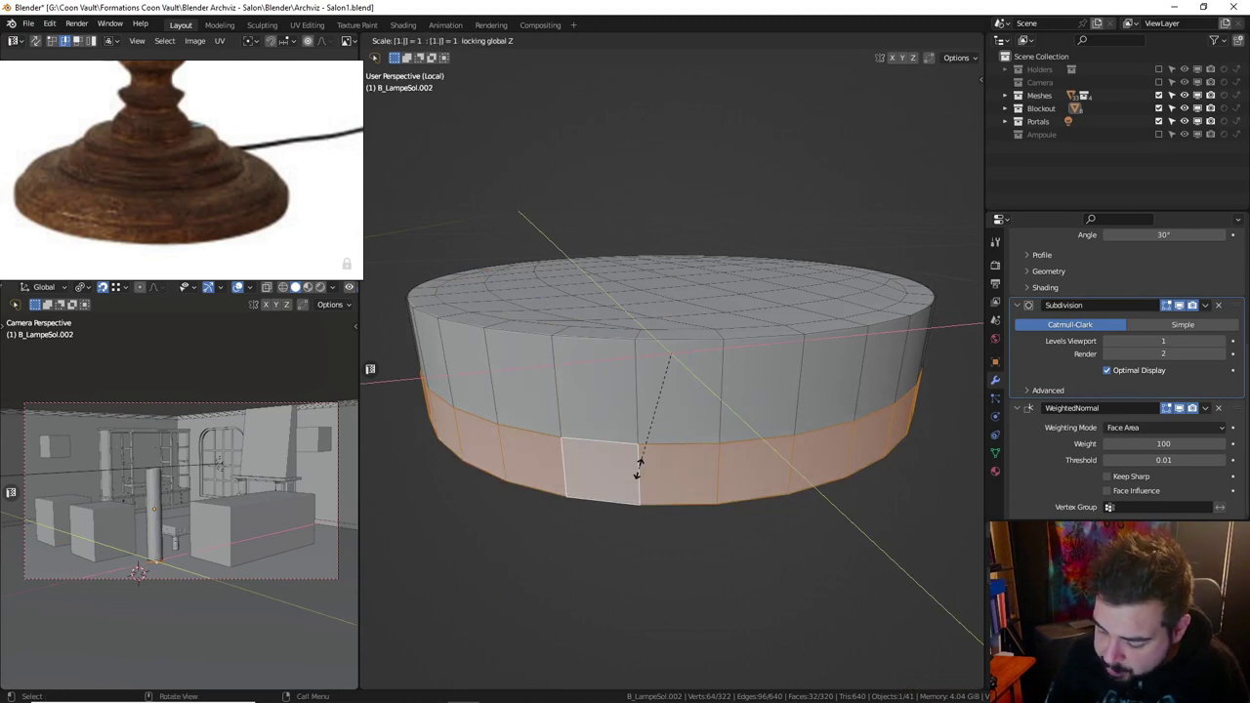
pyautogui.write('02')
pyautogui.press('BackSpace')
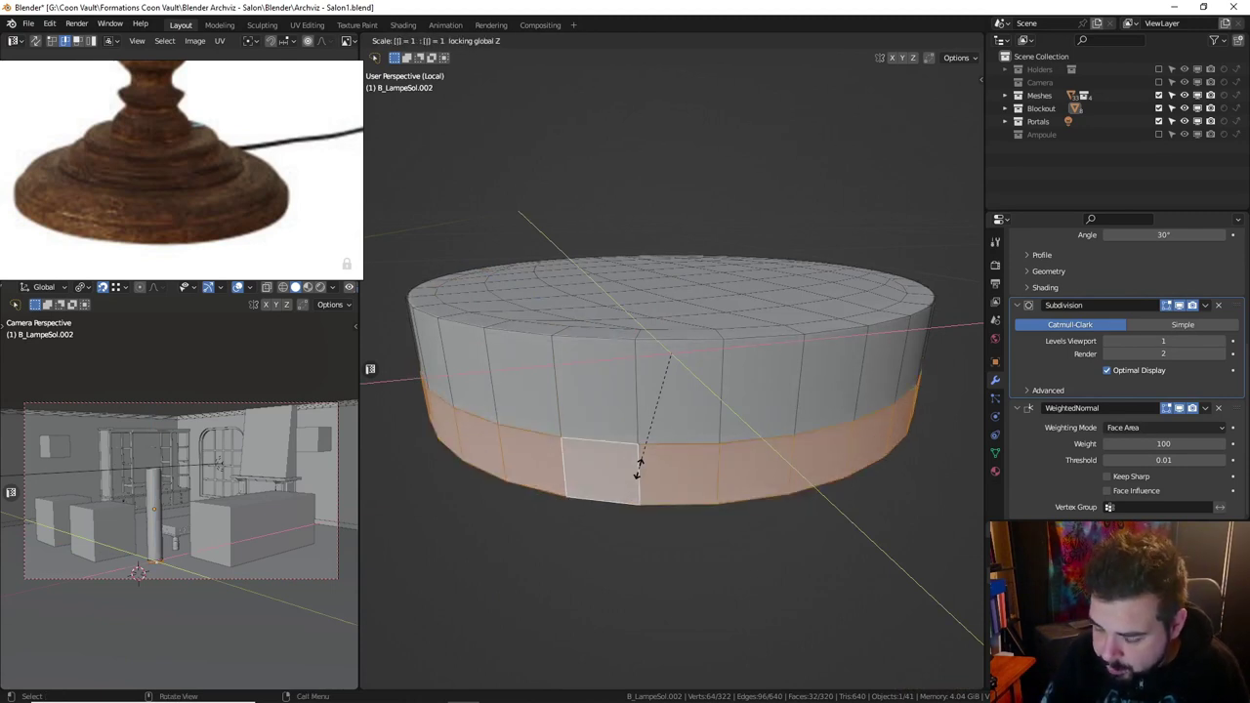
pyautogui.write('3')
pyautogui.press('Return')
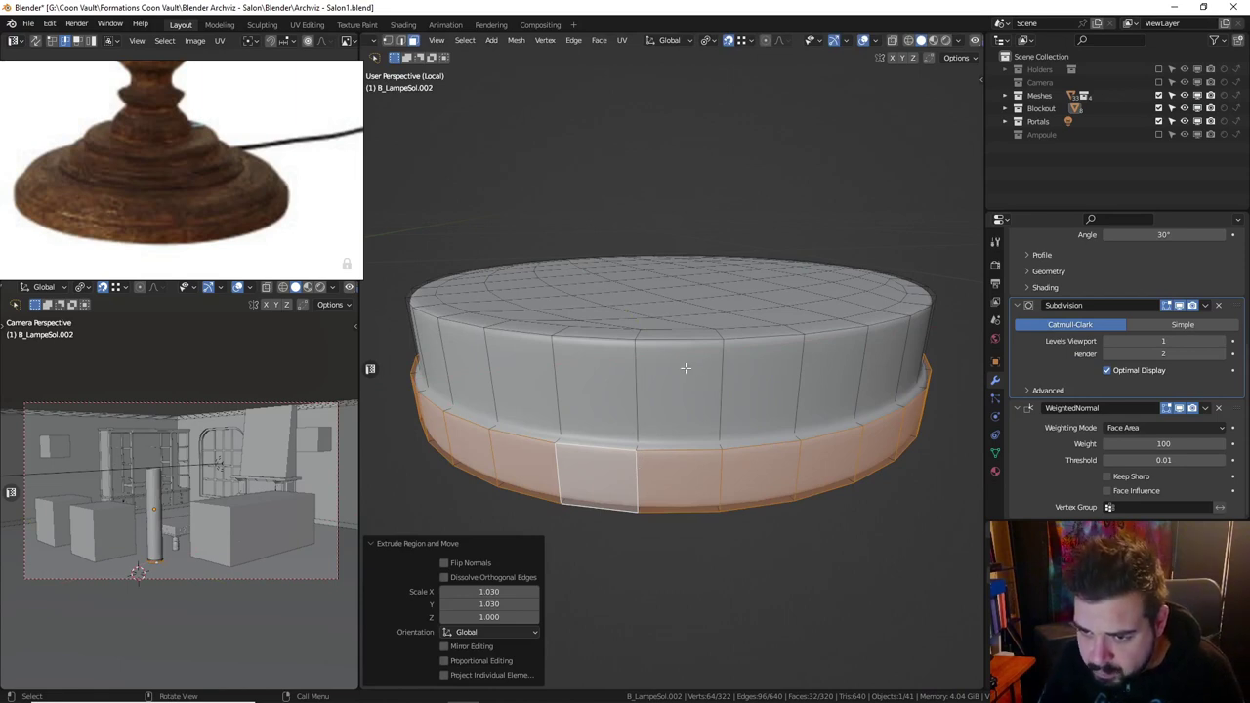
# Select four faces in the middle of the base's top.
pyautogui.moveTo(709, 326); pyautogui.dragTo(673, 285, button='middle')
pyautogui.click(684, 294)
pyautogui.keyDown('shift'); pyautogui.click(633, 283); pyautogui.keyUp('shift')
pyautogui.keyDown('shift'); pyautogui.click(693, 274); pyautogui.keyUp('shift')
pyautogui.keyDown('shift'); pyautogui.click(714, 314); pyautogui.keyUp('shift')
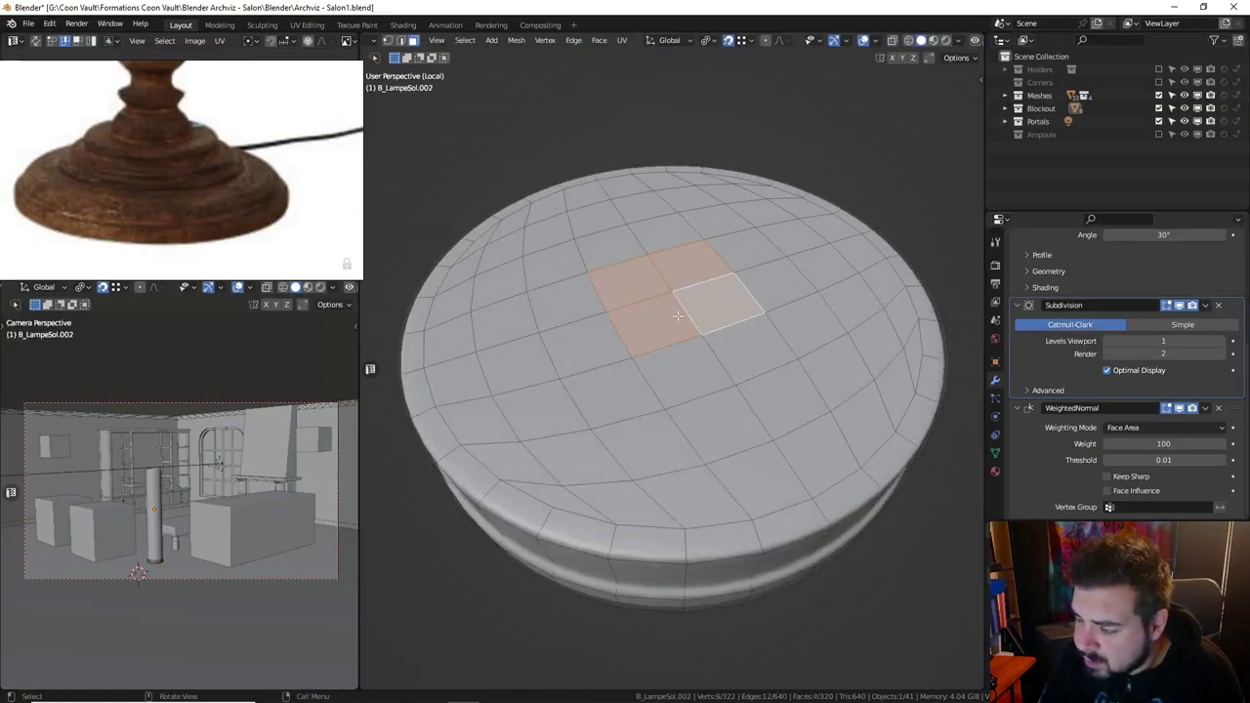
# Grow the top selection, round it with LoopTools Circle, and sink it 0.01 m.
pyautogui.press('ctrl+KP_Add')
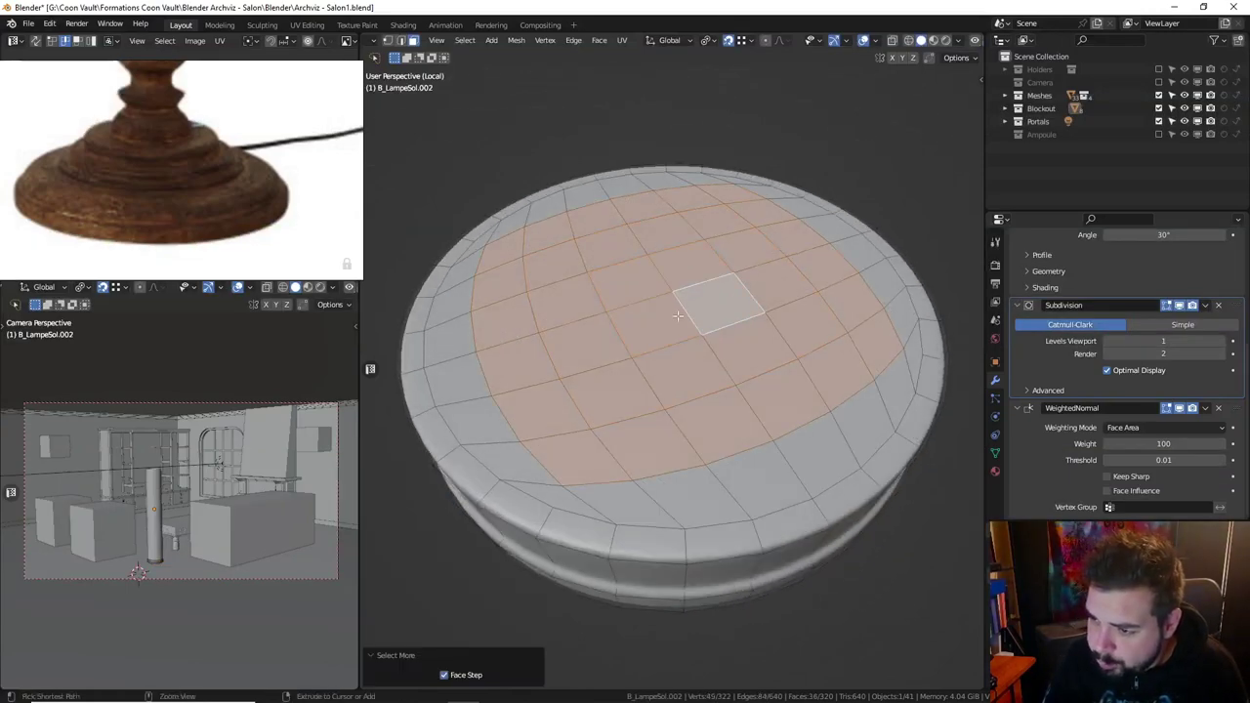
pyautogui.rightClick(678, 315)
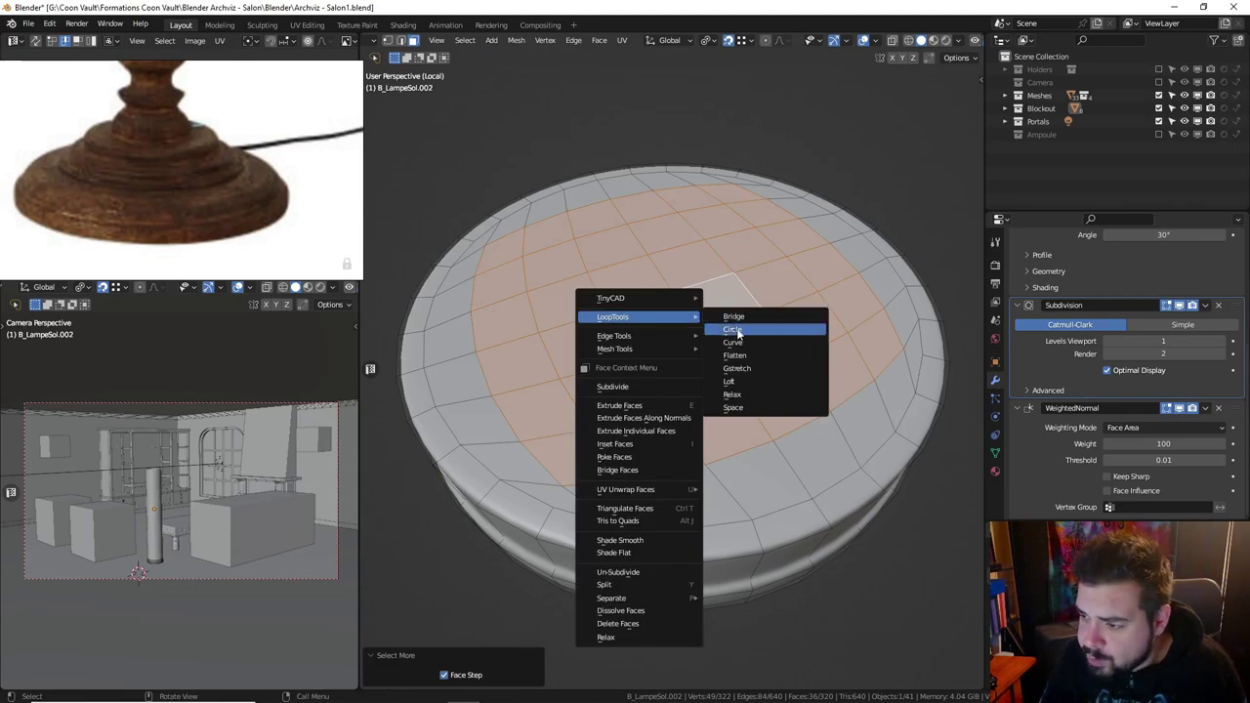
pyautogui.click(735, 328)
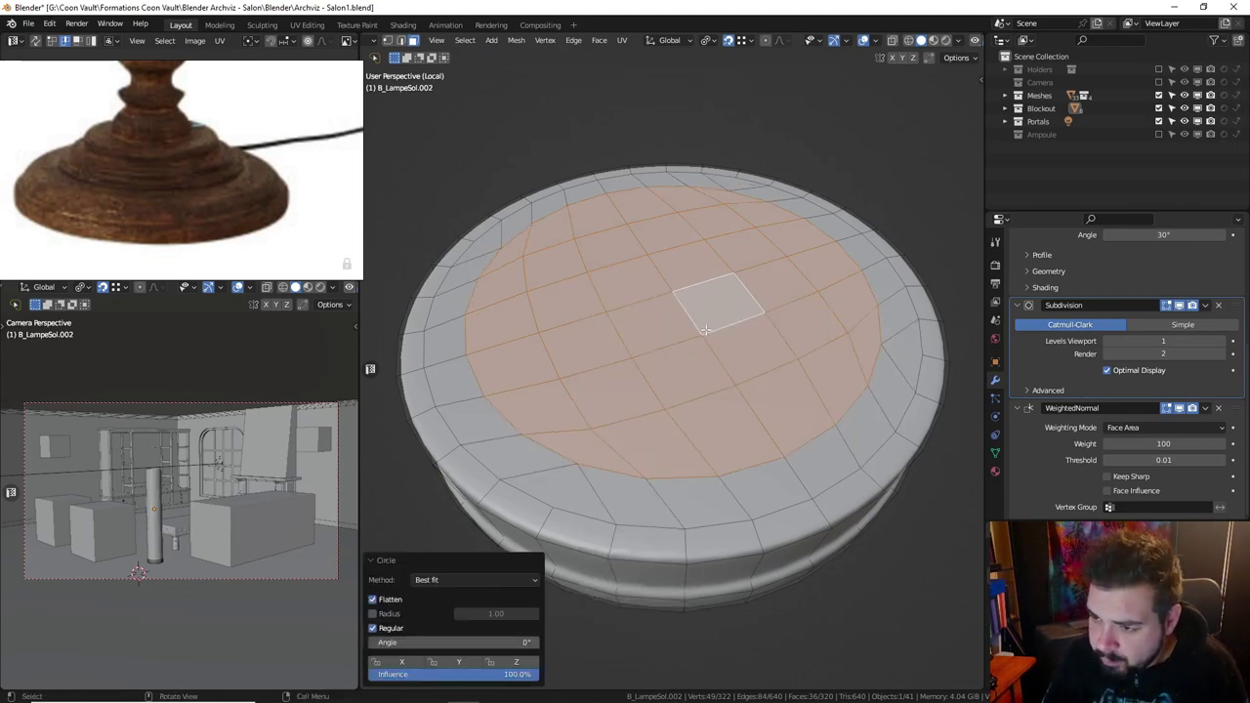
pyautogui.moveTo(704, 330); pyautogui.dragTo(716, 276, button='middle')
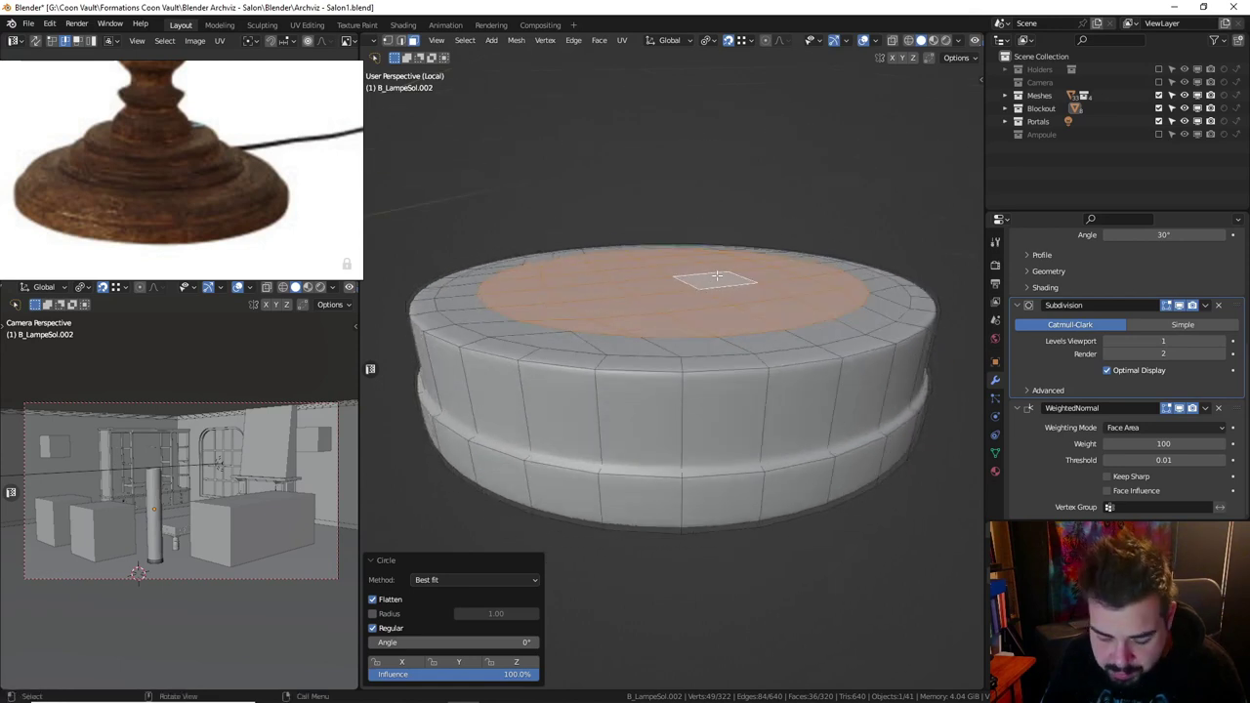
pyautogui.write('gz')
pyautogui.write('0.01')
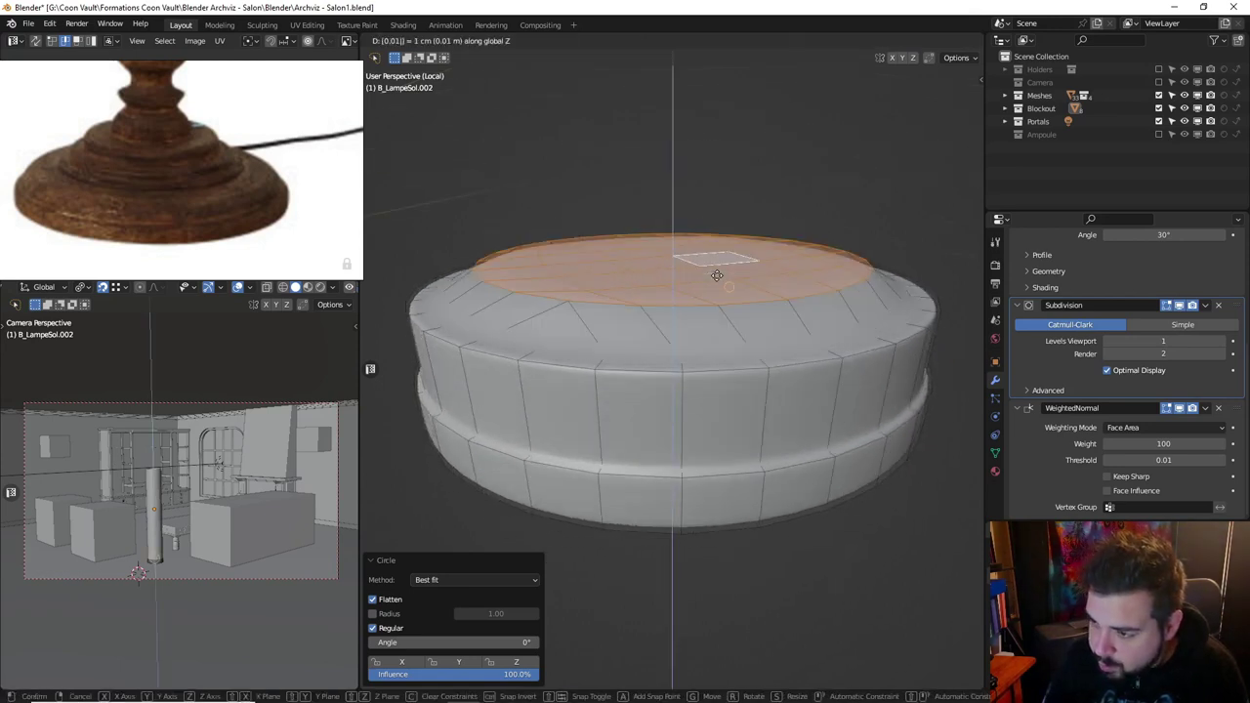
pyautogui.press('-')
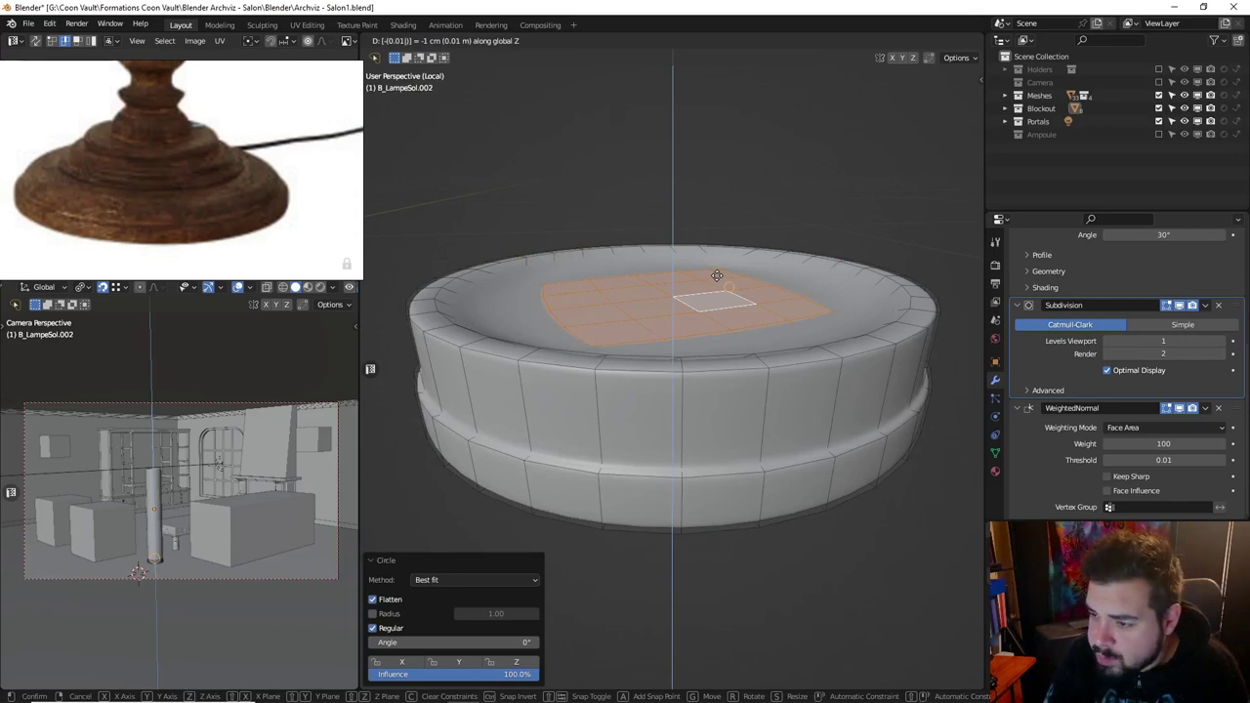
pyautogui.press('Return')
# Shrink the selection by one ring and round the inner faces into a circle.
pyautogui.press('ctrl+KP_Subtract')
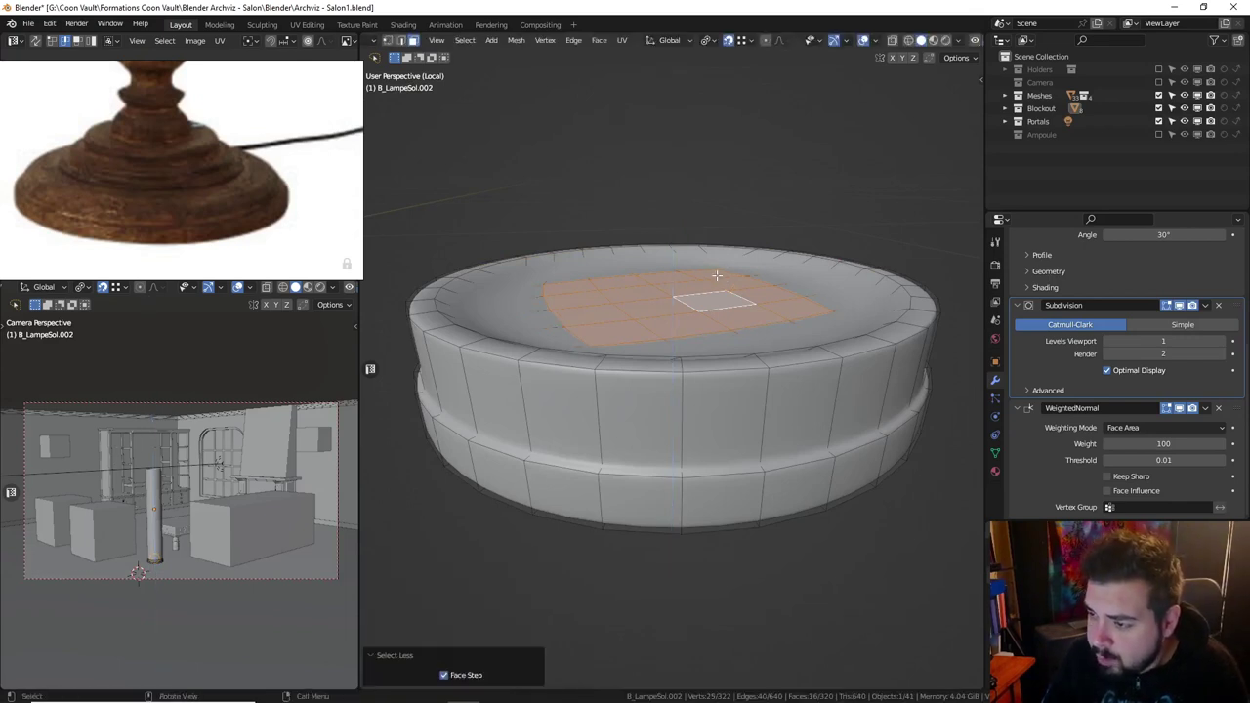
pyautogui.rightClick(690, 219)
pyautogui.moveTo(645, 215)
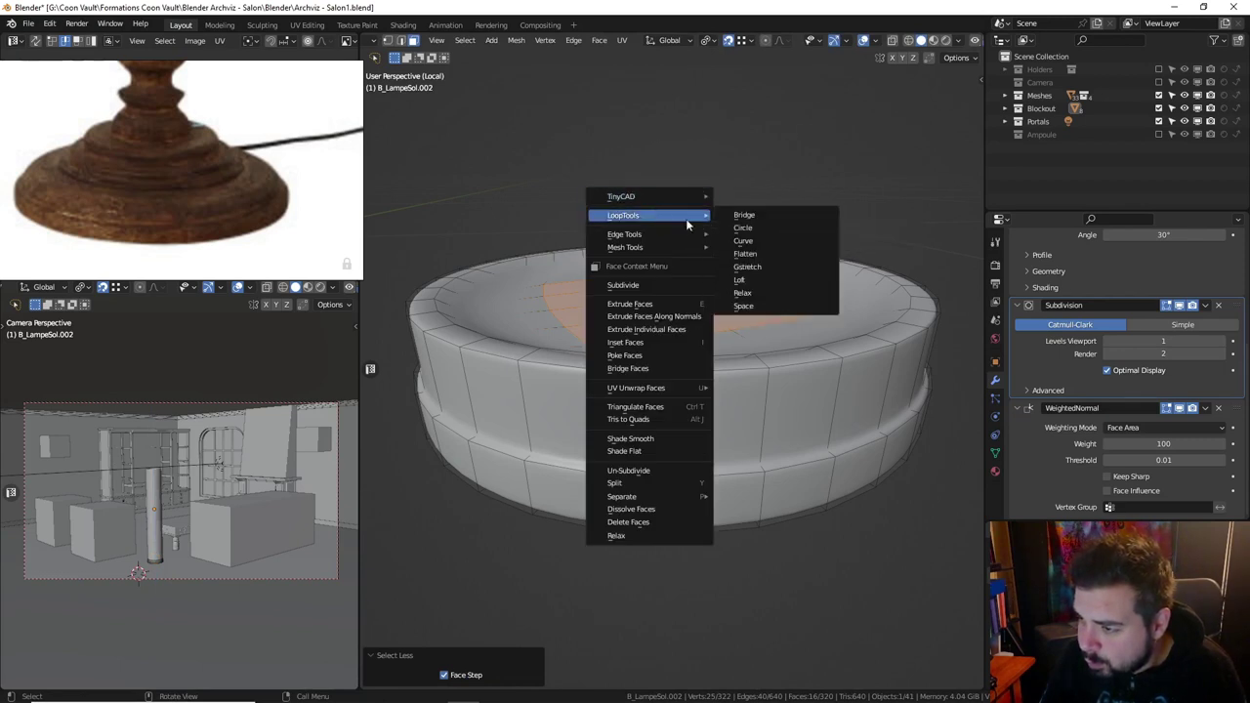
pyautogui.click(771, 228)
pyautogui.moveTo(655, 231); pyautogui.dragTo(670, 239, button='middle')
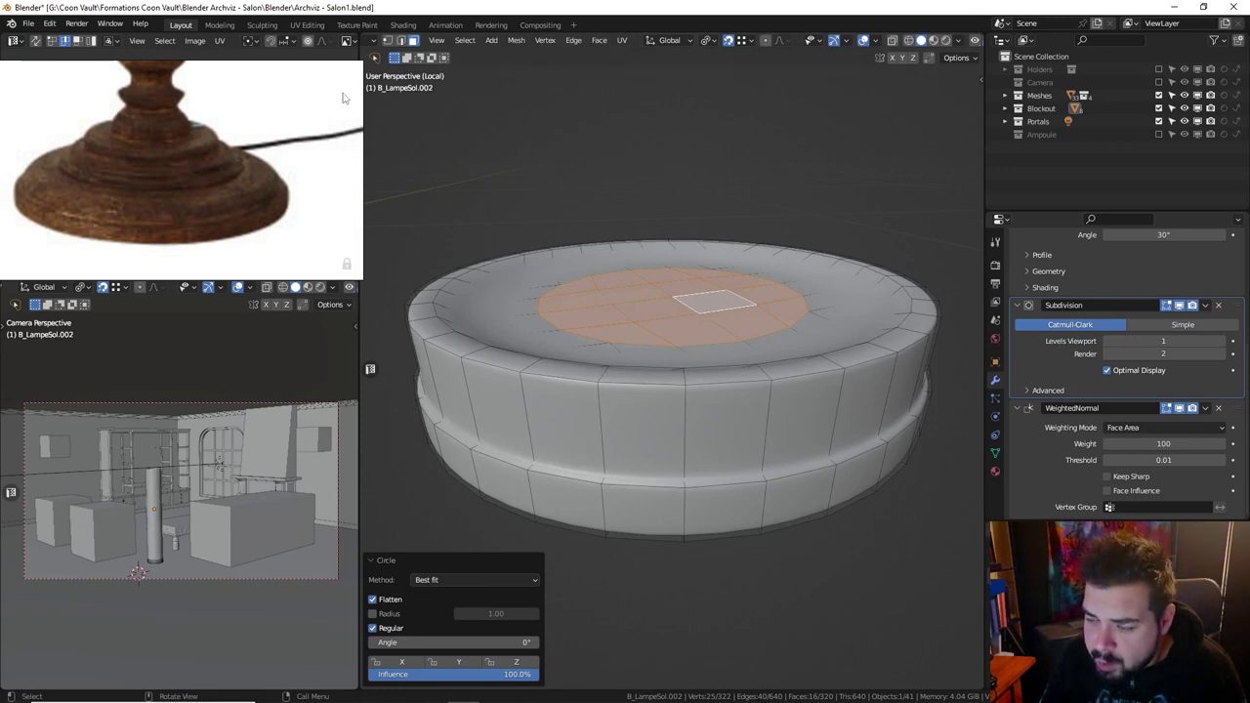
# Select the edge loops around the base's inner and top rim.
pyautogui.press('2')
pyautogui.keyDown('alt'); pyautogui.click(438, 311); pyautogui.keyUp('alt')
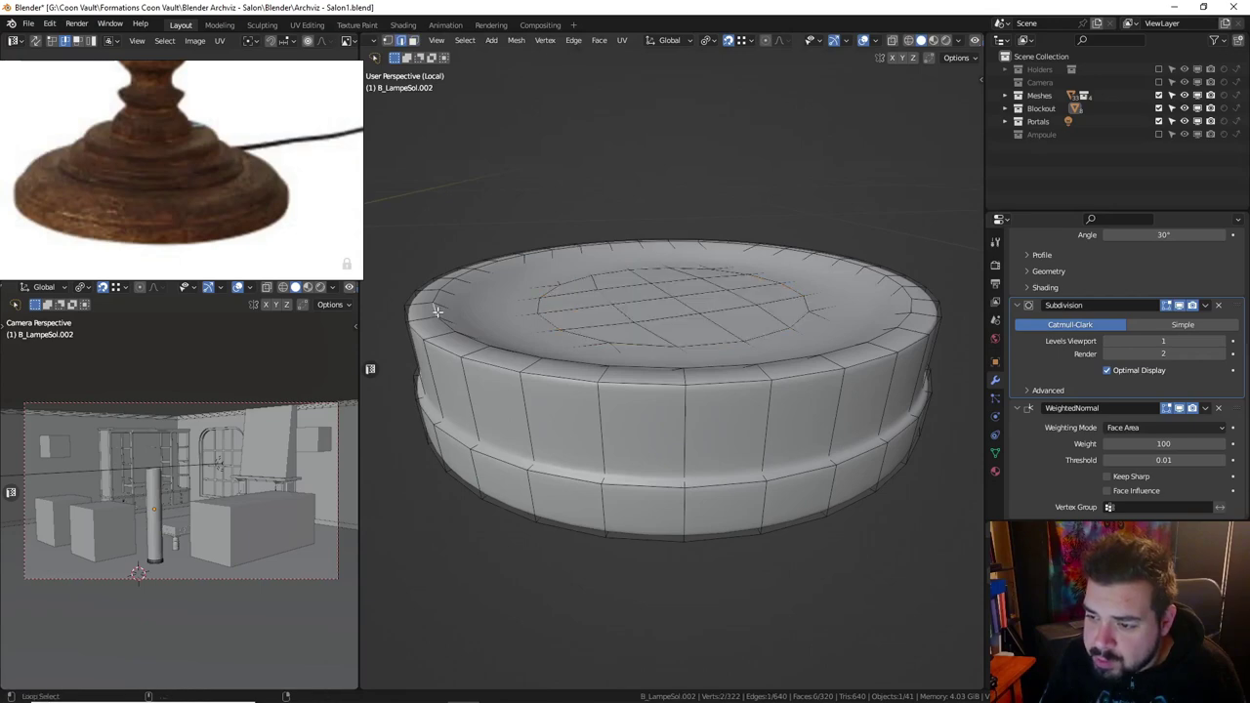
pyautogui.rightClick(783, 197)
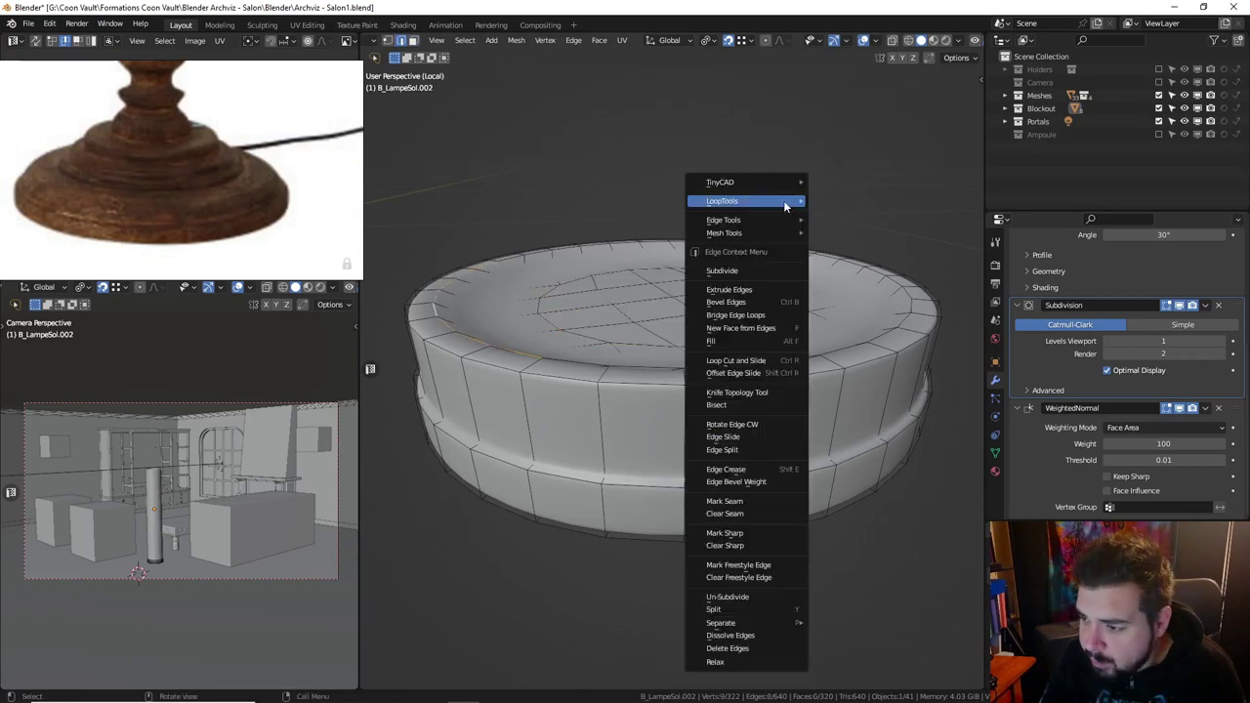
pyautogui.moveTo(547, 322); pyautogui.dragTo(543, 415, button='middle')
pyautogui.keyDown('alt'); pyautogui.keyDown('shift'); pyautogui.click(594, 487); pyautogui.keyUp('shift'); pyautogui.keyUp('alt')
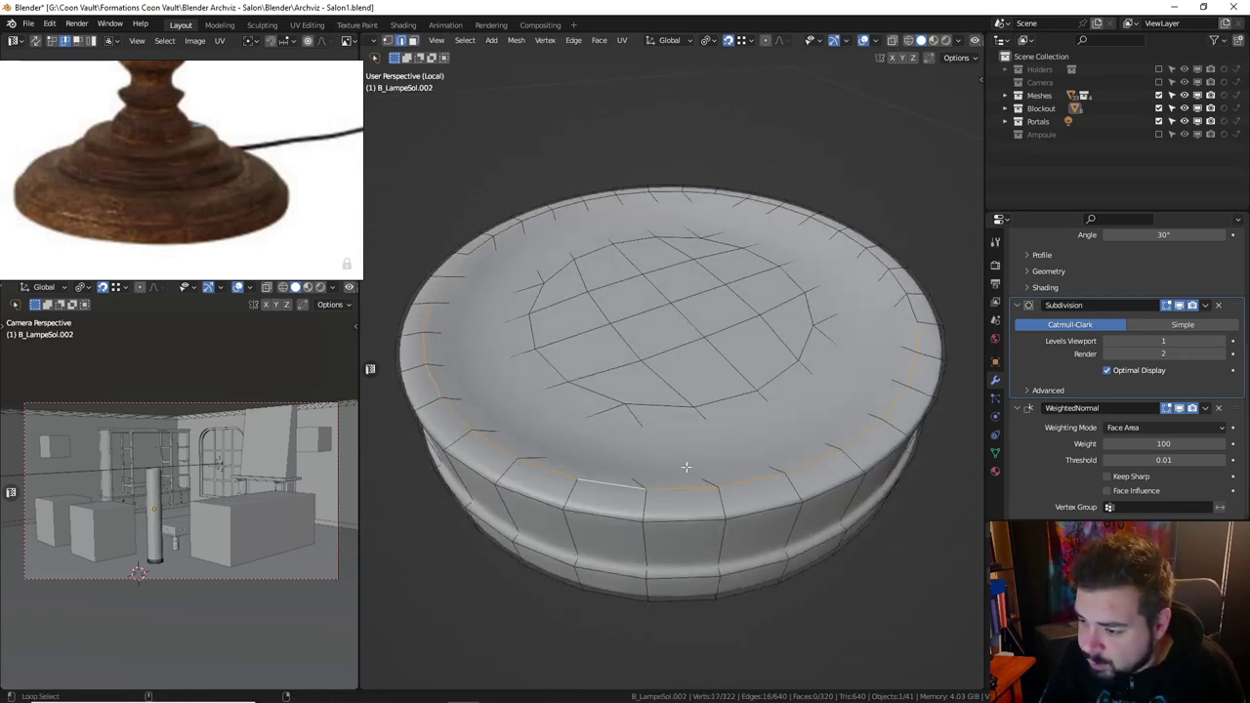
pyautogui.keyDown('alt'); pyautogui.keyDown('shift'); pyautogui.click(905, 287); pyautogui.keyUp('shift'); pyautogui.keyUp('alt')
pyautogui.keyDown('alt'); pyautogui.keyDown('shift'); pyautogui.click(669, 189); pyautogui.keyUp('shift'); pyautogui.keyUp('alt')
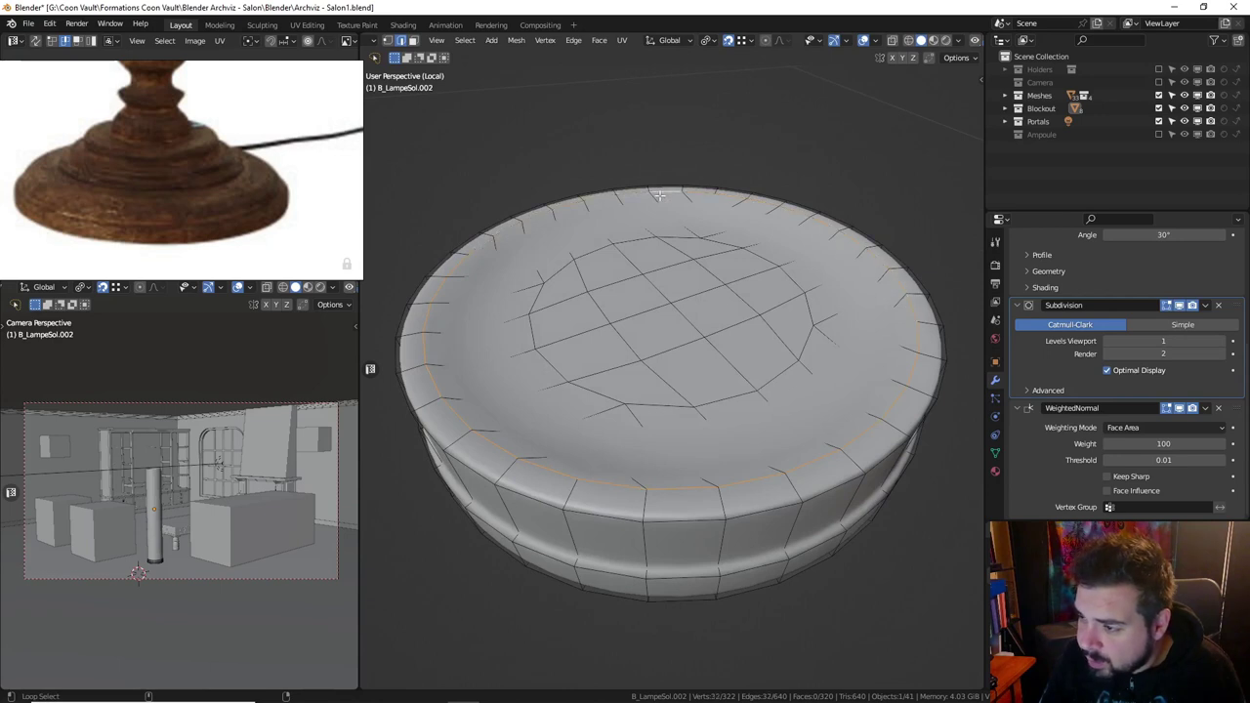
# Slide the rim loops by a 0.311 factor, undo it, and start a bevel.
pyautogui.press('g')
pyautogui.press('g')
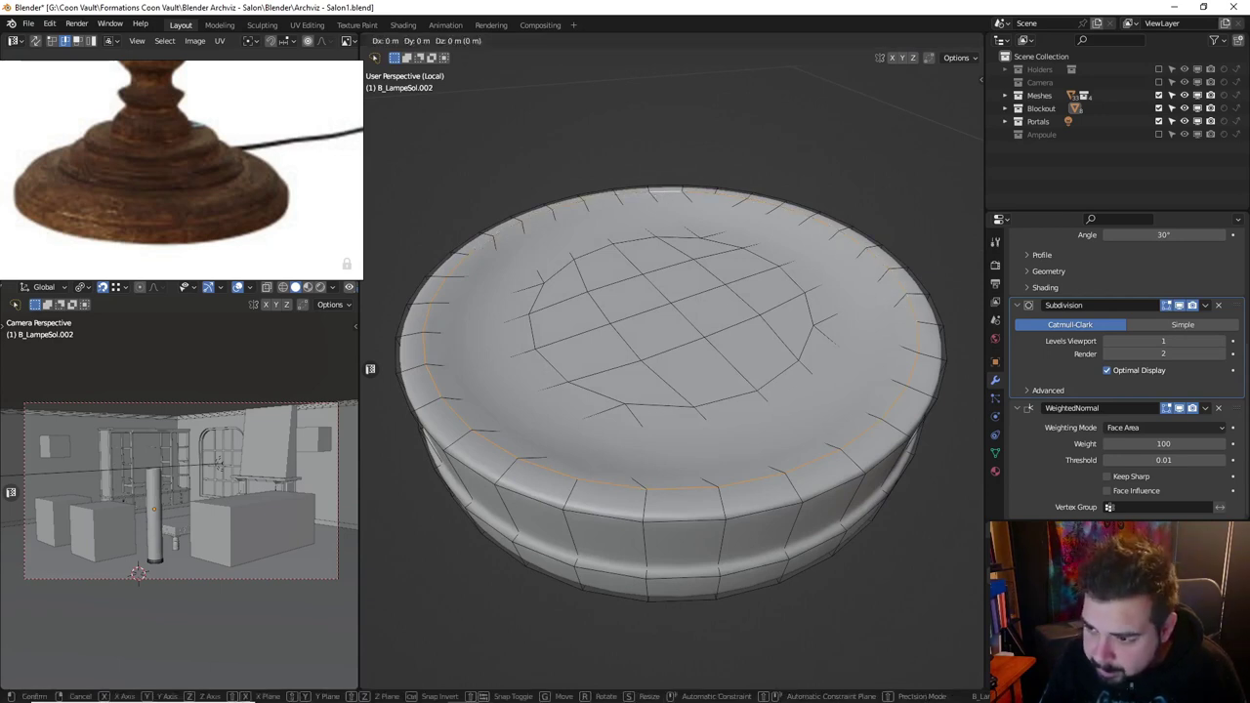
pyautogui.click(891, 184)
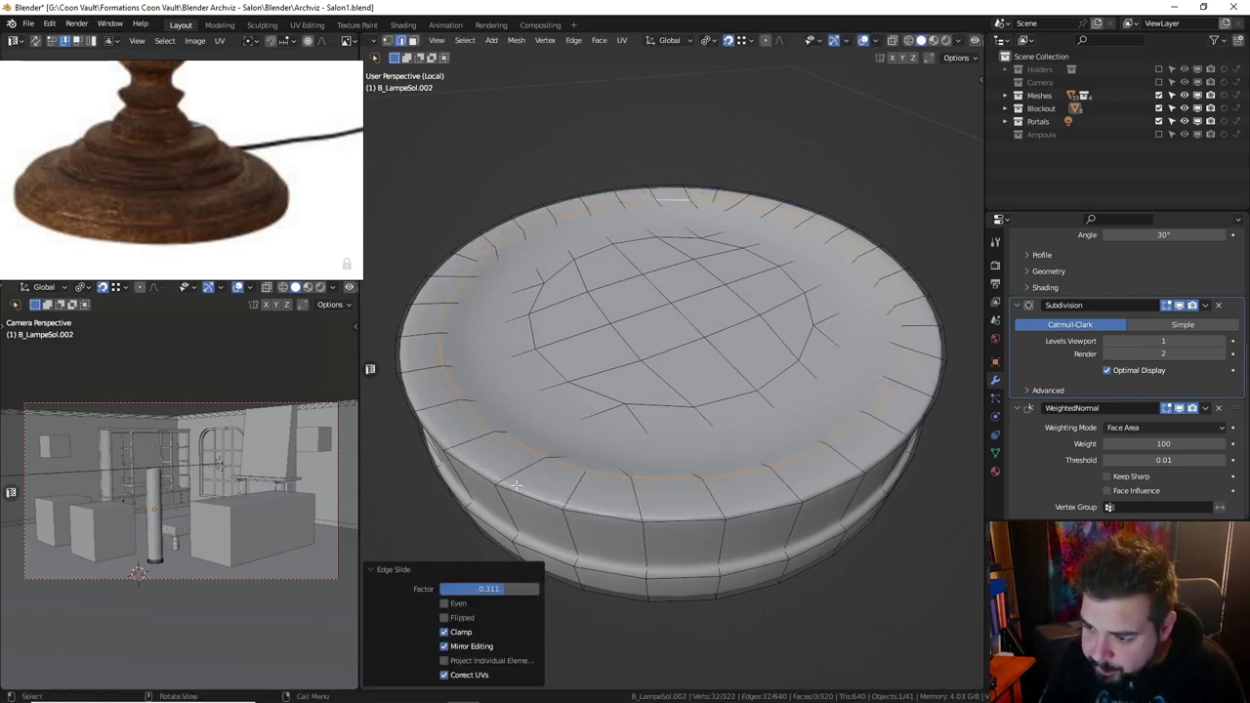
pyautogui.hotkey('ctrl', 'z')
pyautogui.hotkey('ctrl', 'b')
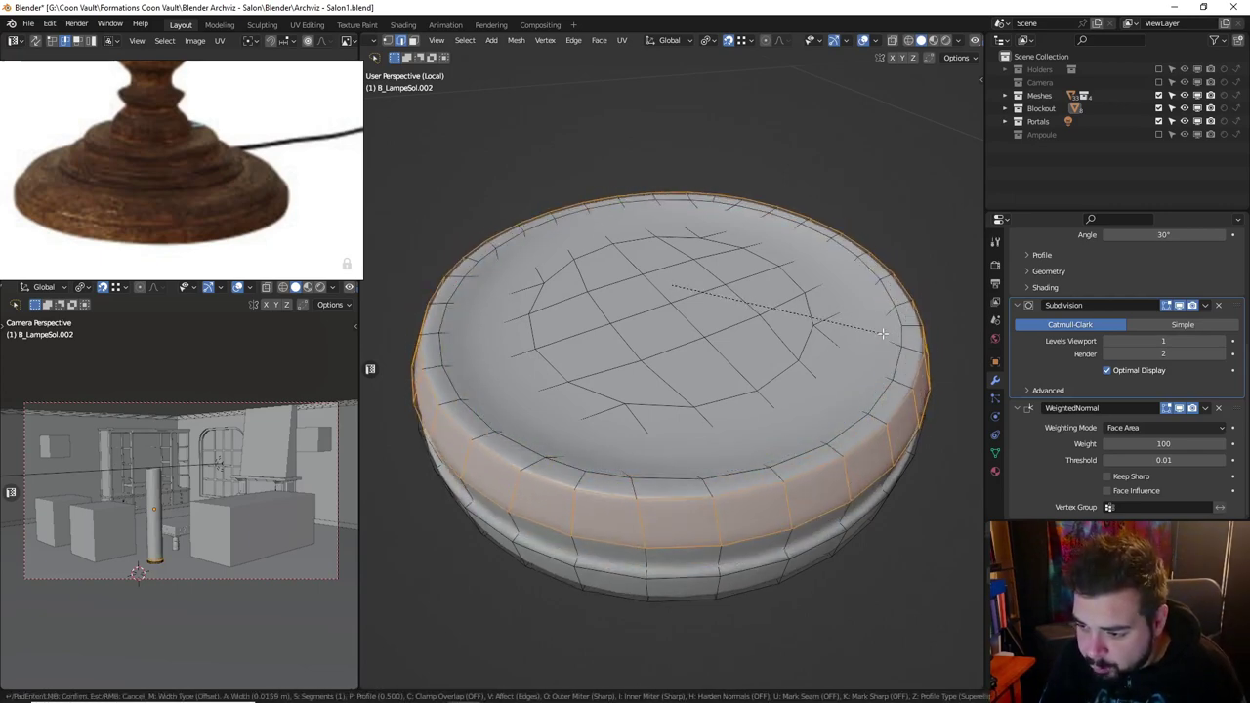
# Bevel the rim with four segments, then undo and redo the bevel wider.
pyautogui.scroll(3, 882, 333)
pyautogui.click(475, 521)
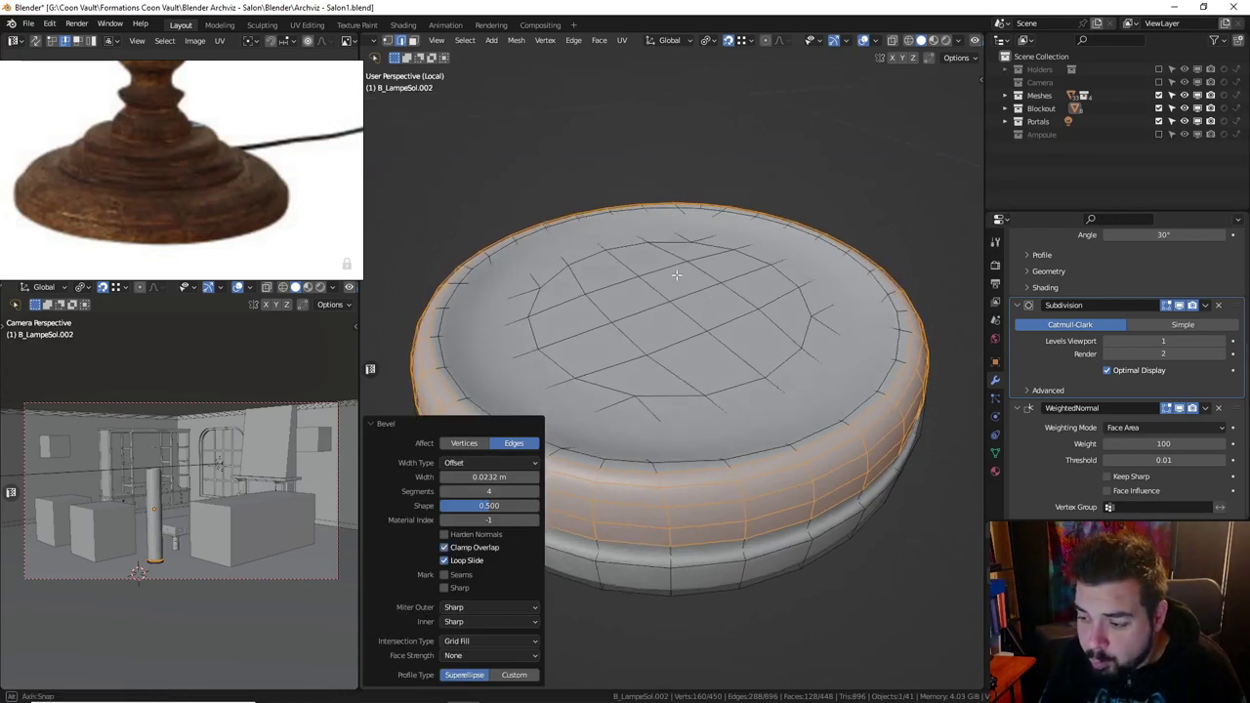
pyautogui.hotkey('ctrl', 'e')
pyautogui.hotkey('ctrl', 'z')
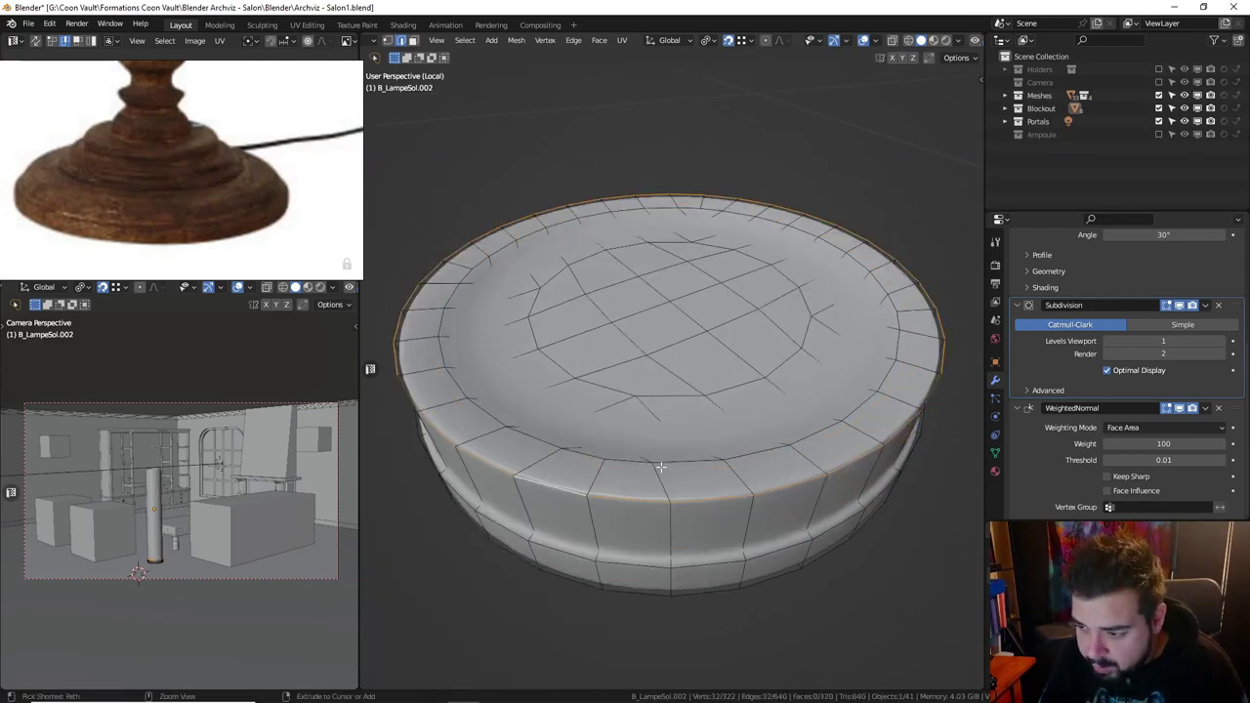
pyautogui.hotkey('ctrl', 'b')
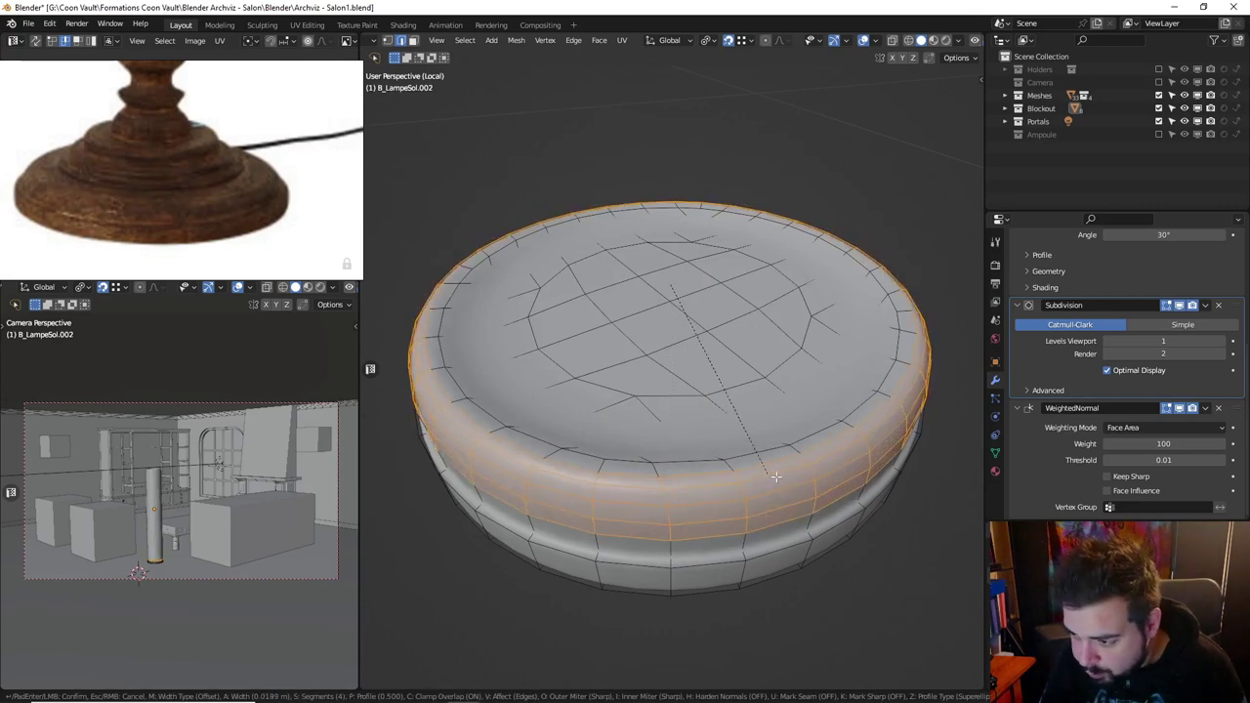
pyautogui.click(800, 483)
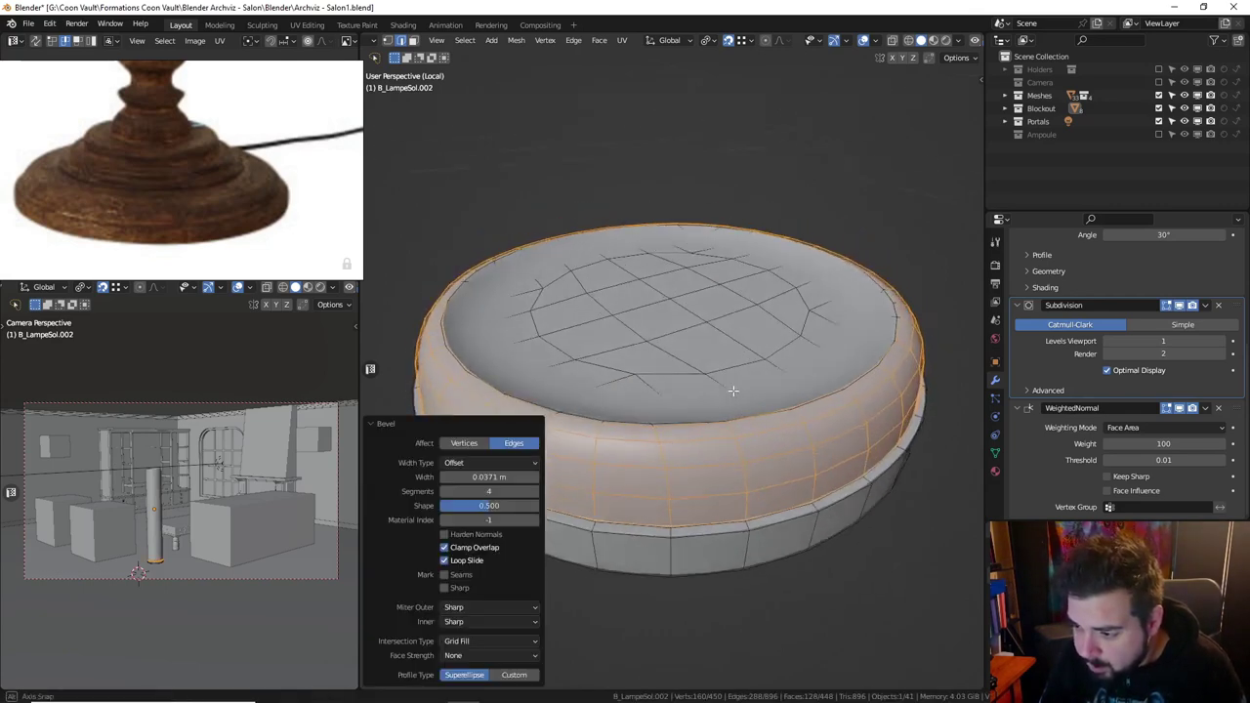
# Bevel the cushion's outer top rim edge loop and increase its segment count.
pyautogui.hotkey('alt', 'a')
pyautogui.click(712, 247)
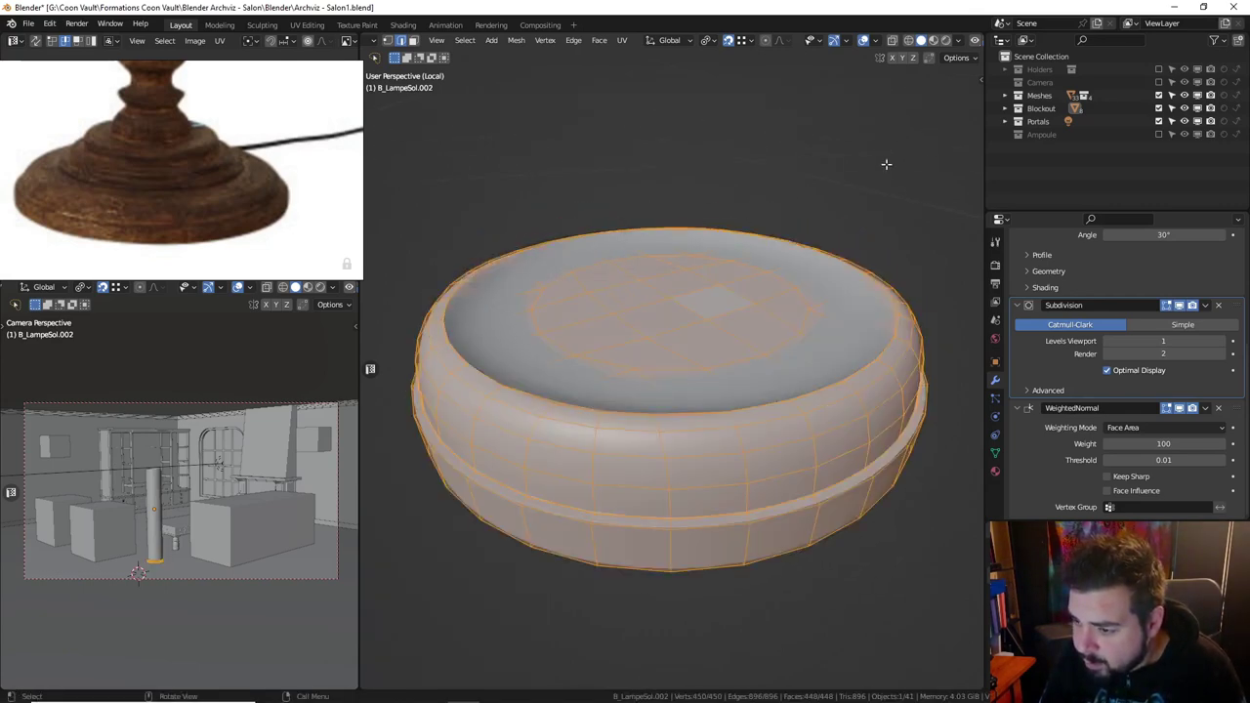
pyautogui.hotkey('alt', 'a')
pyautogui.keyDown('alt'); pyautogui.click(729, 282); pyautogui.keyUp('alt')
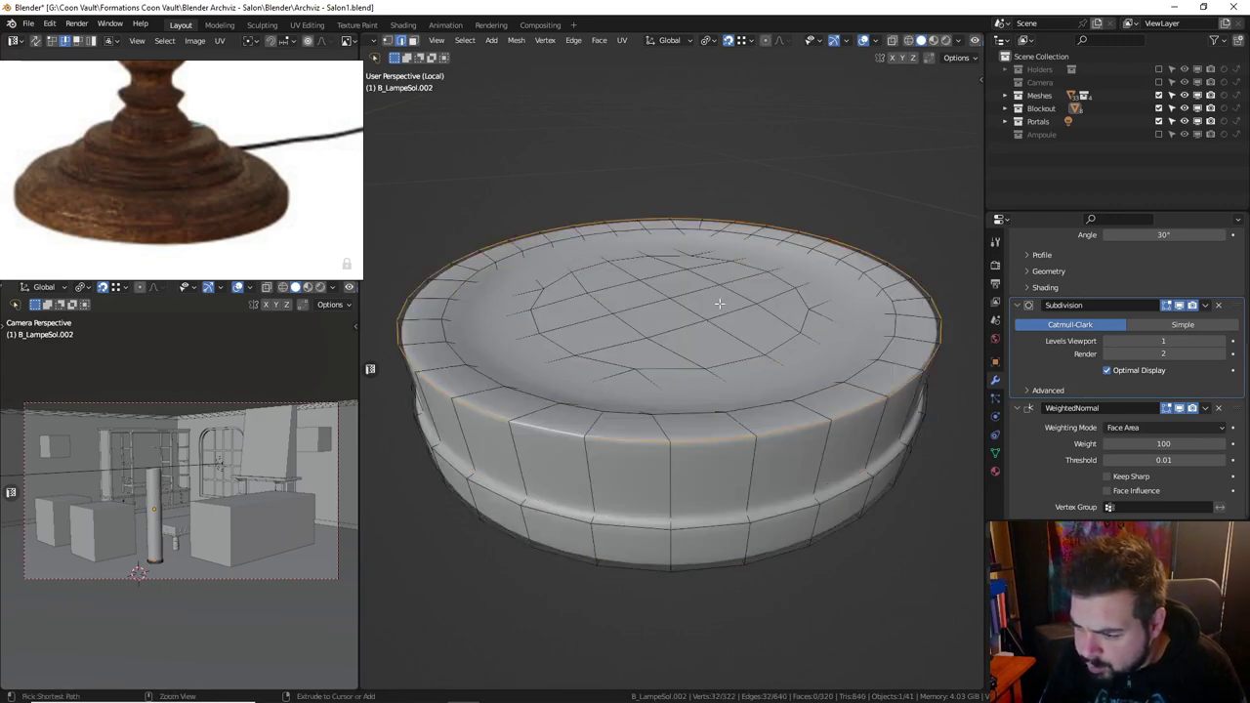
pyautogui.hotkey('ctrl', 'b')
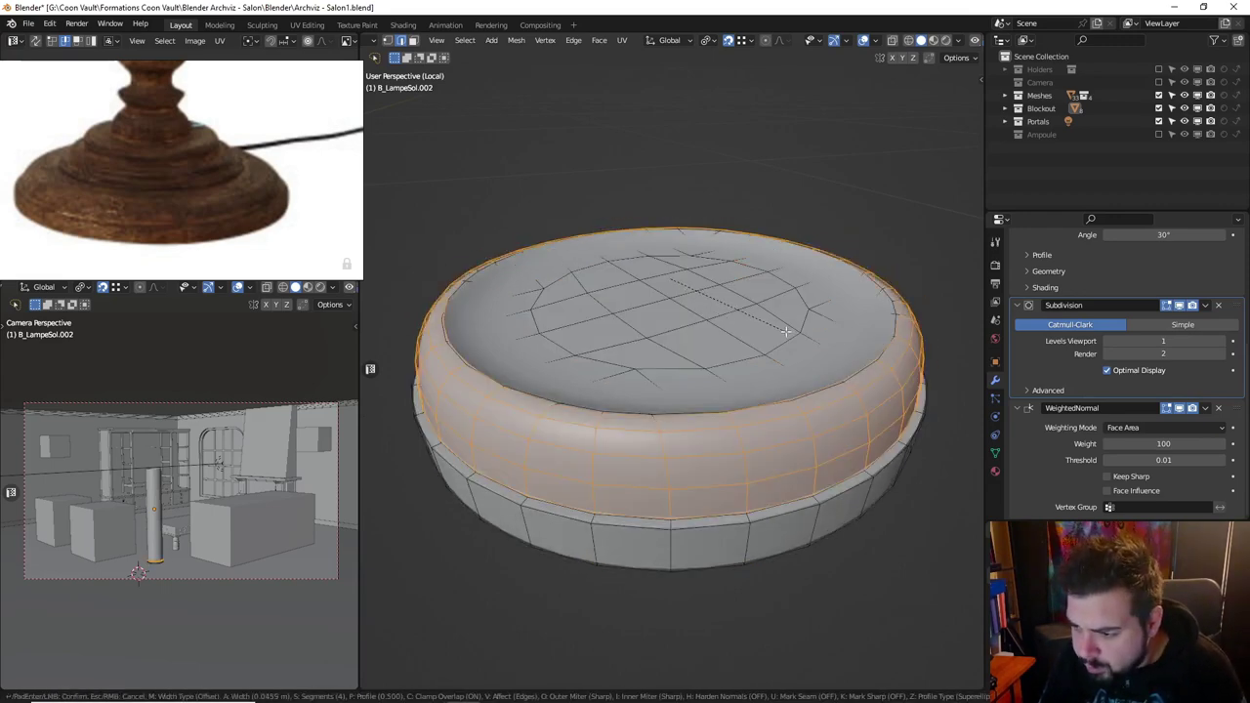
pyautogui.click(786, 331)
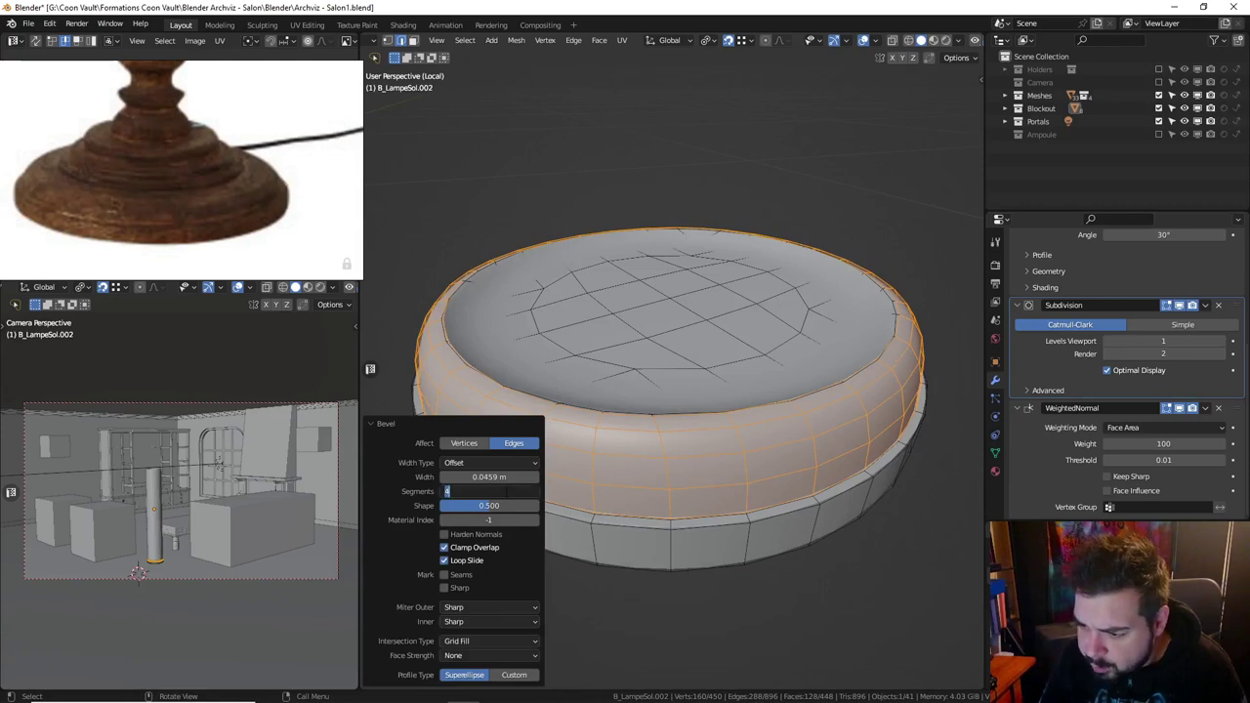
pyautogui.moveTo(488, 491); pyautogui.dragTo(505, 491)
# Select the whole mesh and clean it with Merge by Distance and Dissolve Degenerate.
pyautogui.hotkey('alt', 'a')
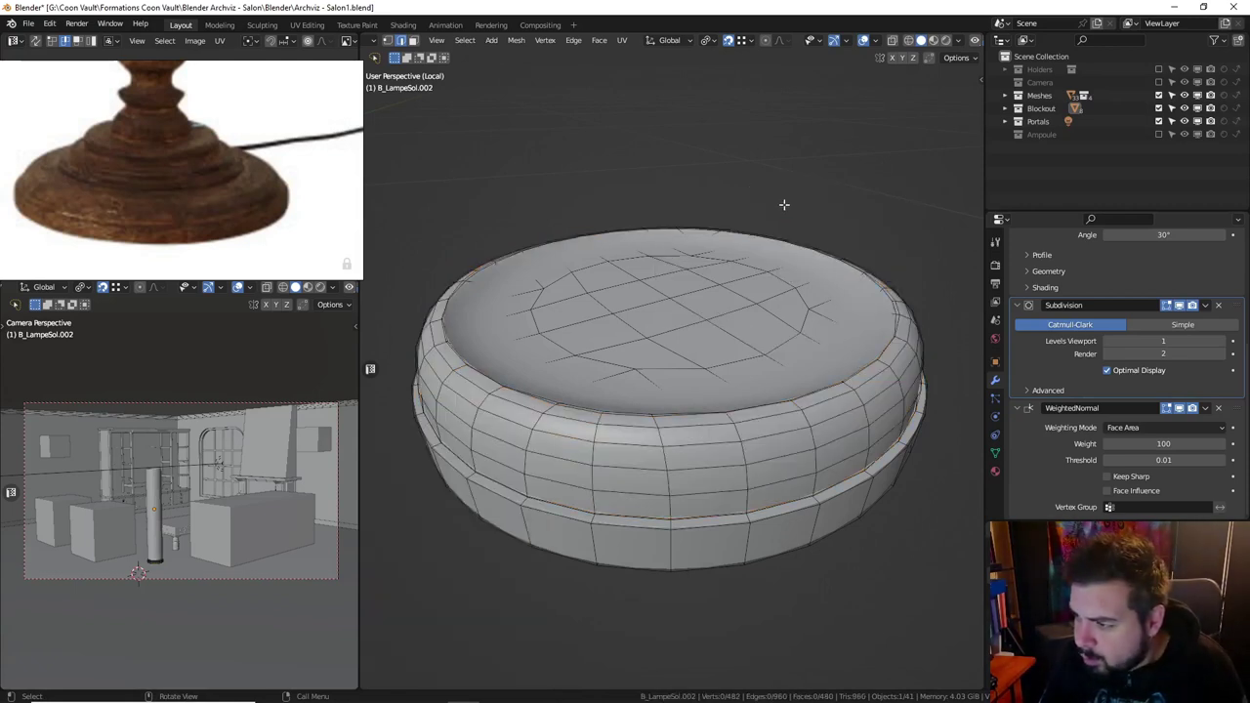
pyautogui.press('a')
pyautogui.press('q')
pyautogui.click(729, 166)
pyautogui.press('q')
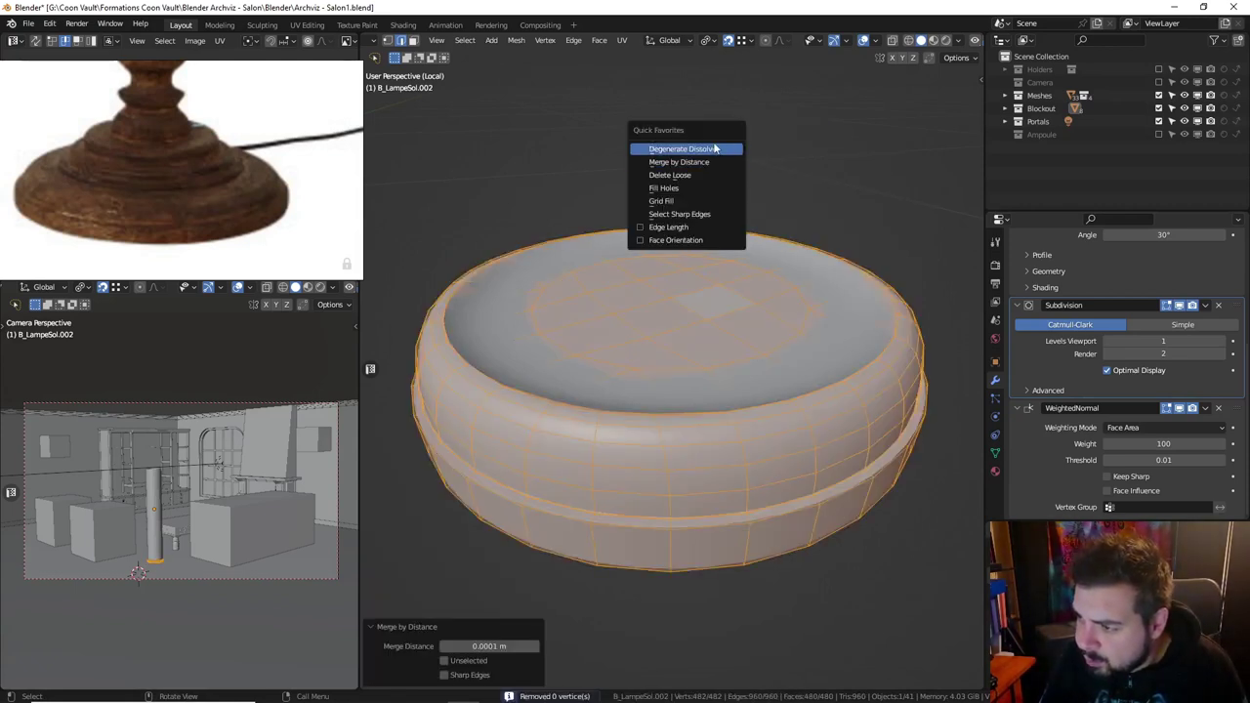
pyautogui.click(713, 144)
pyautogui.press('q')
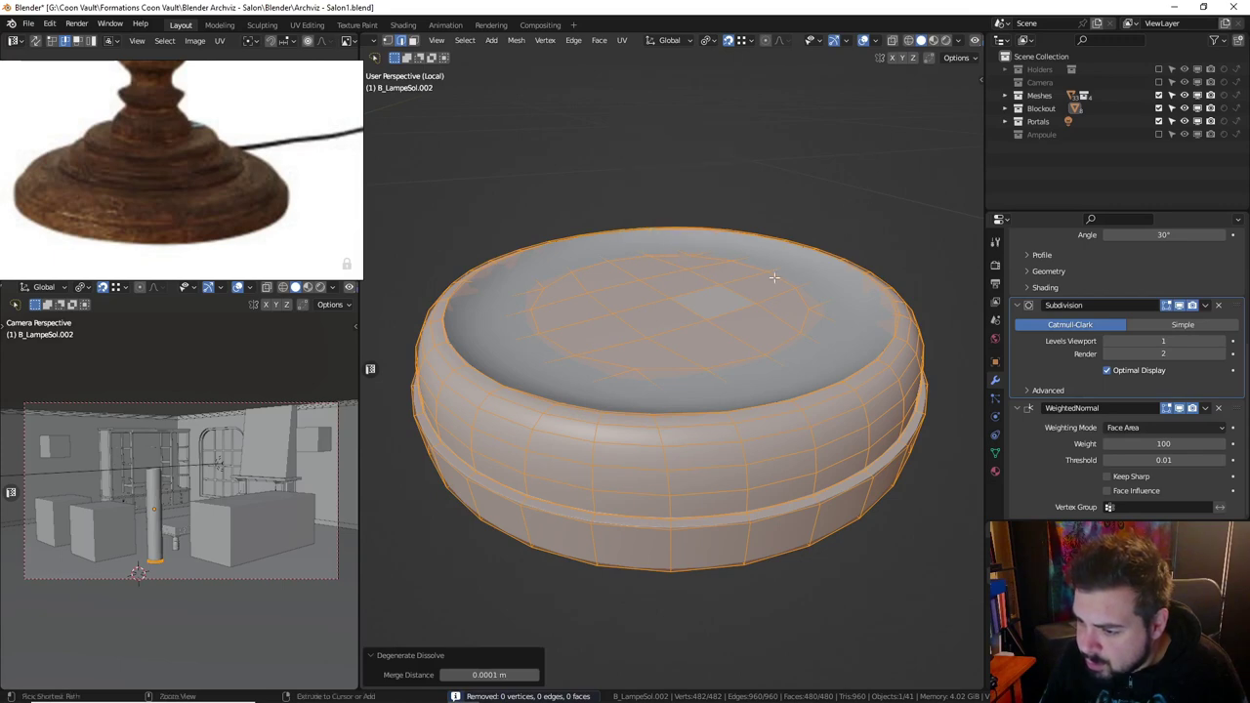
pyautogui.hotkey('ctrl', 'z')
# Try selecting the cushion's upper rim, then undo back to the lighter cushion mesh.
pyautogui.hotkey('alt', 'a')
pyautogui.press('l')
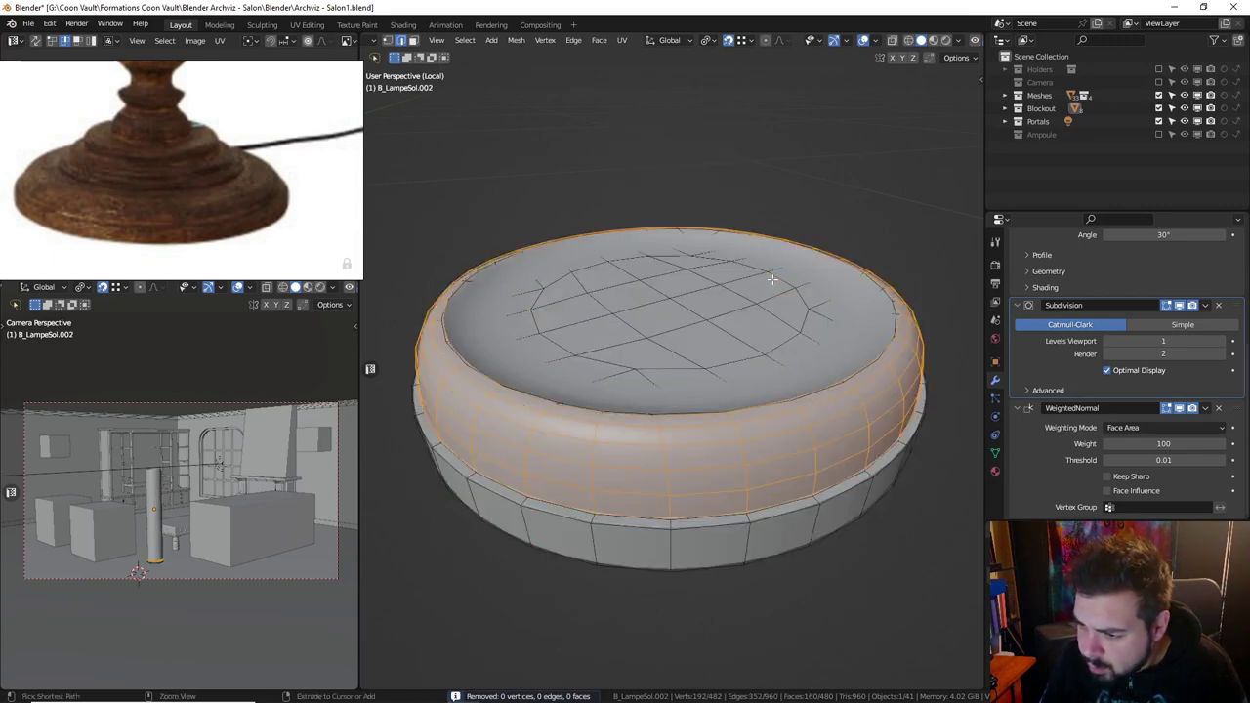
pyautogui.press('a')
pyautogui.hotkey('alt', 'a')
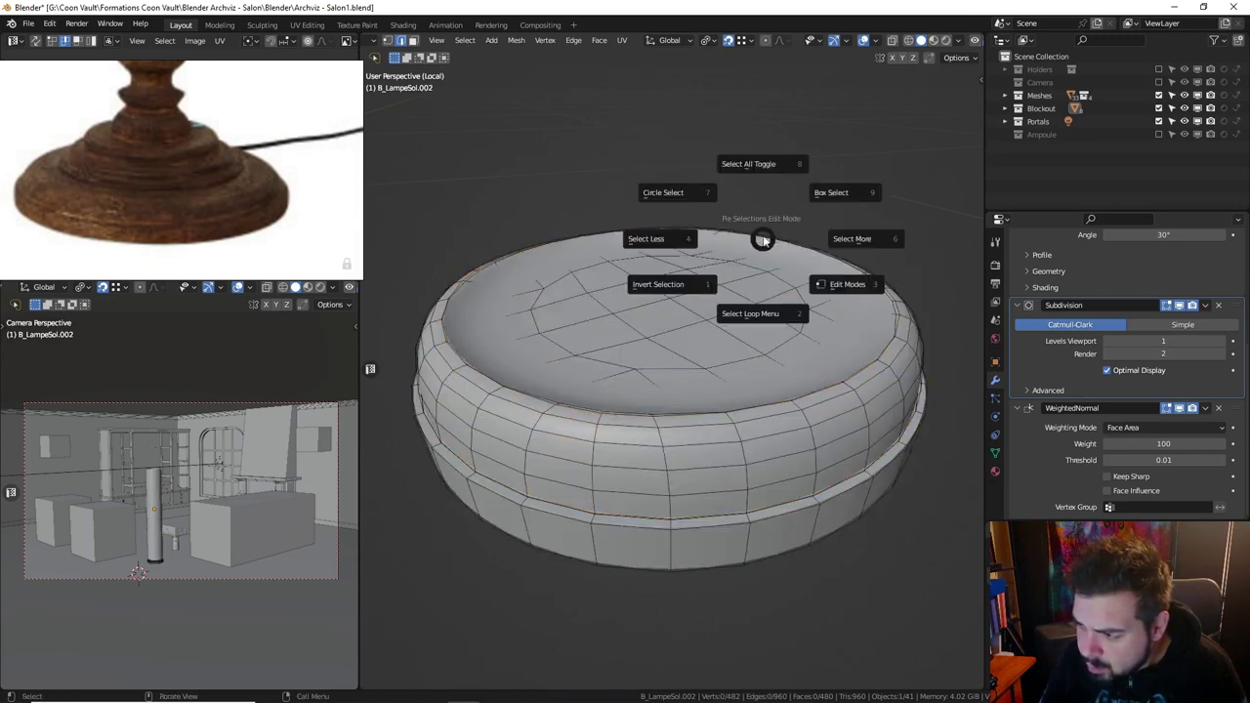
pyautogui.press('Escape')
pyautogui.hotkey('ctrl', 'z')
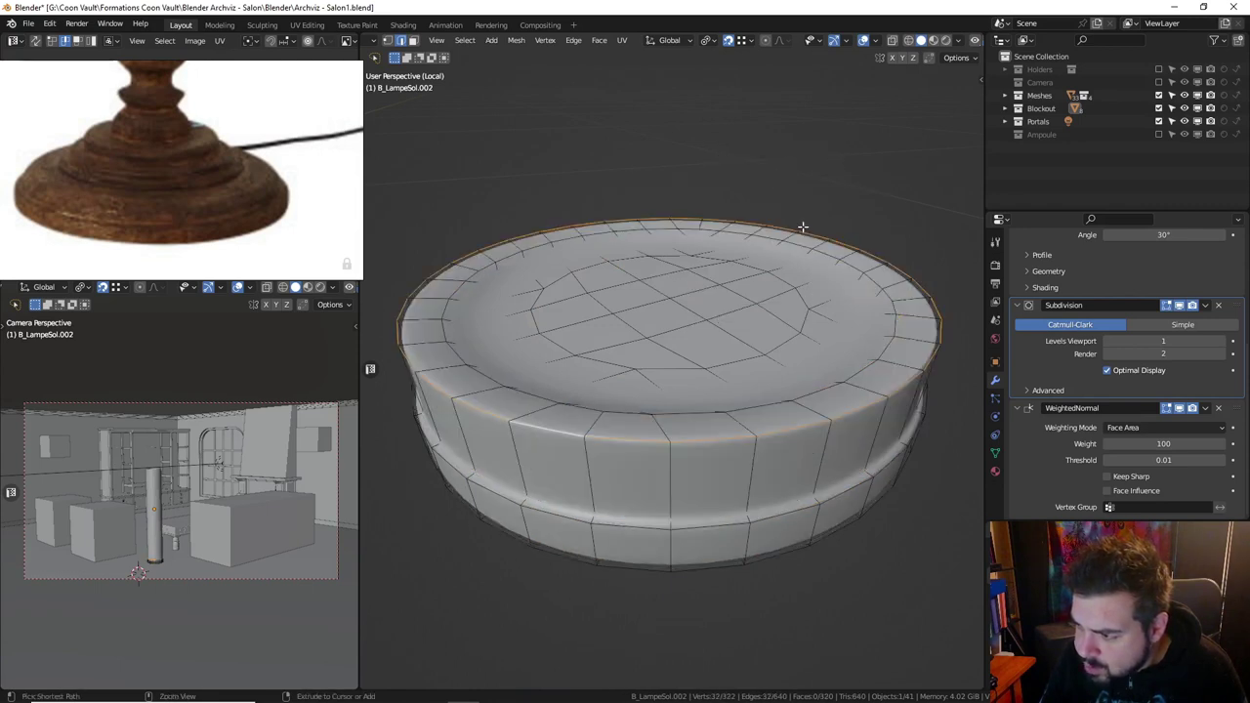
# Bevel the top outer edge ring with 5 segments and a 0.02 m width.
pyautogui.hotkey('ctrl', 'b')
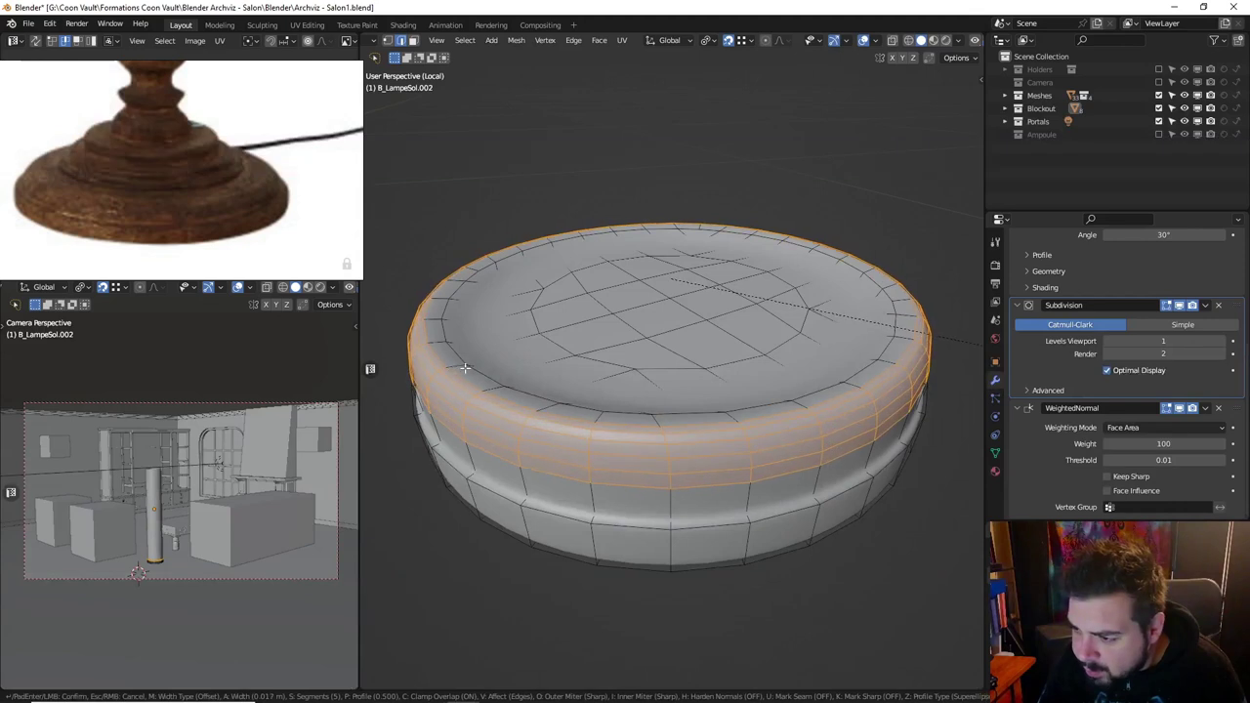
pyautogui.click(555, 412)
pyautogui.moveTo(554, 413); pyautogui.dragTo(560, 377, button='middle')
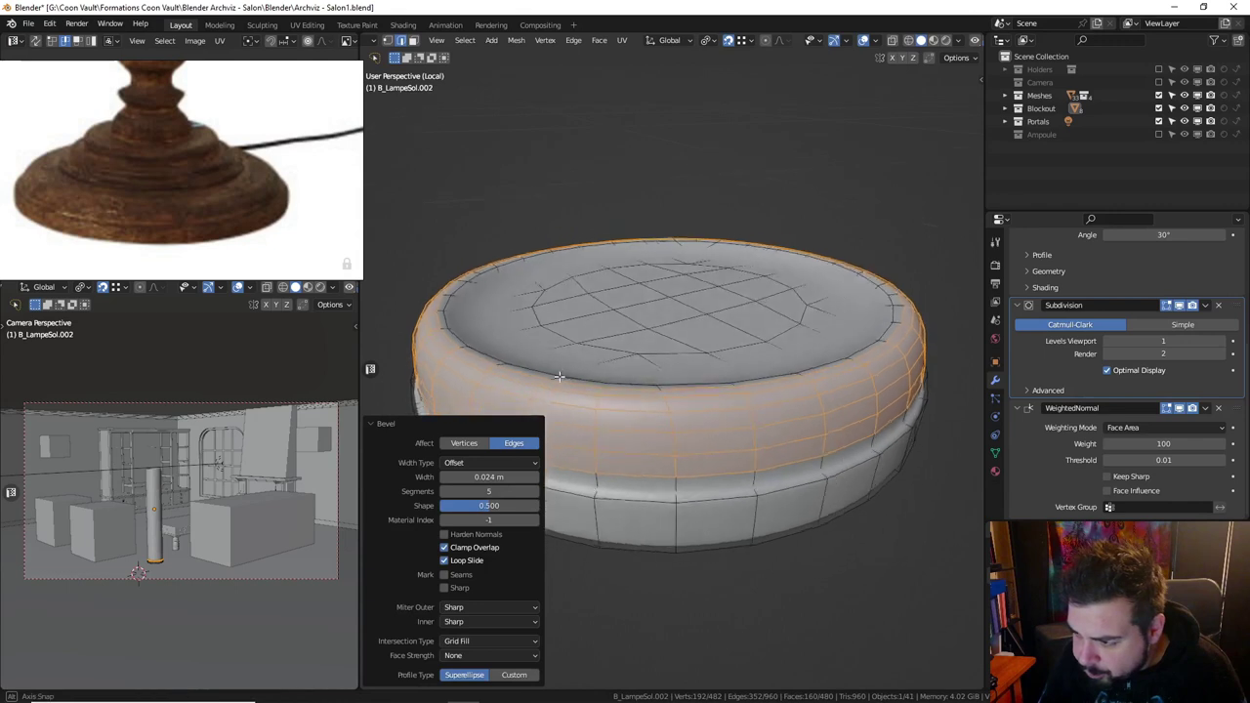
pyautogui.click(488, 476)
pyautogui.write('0.0')
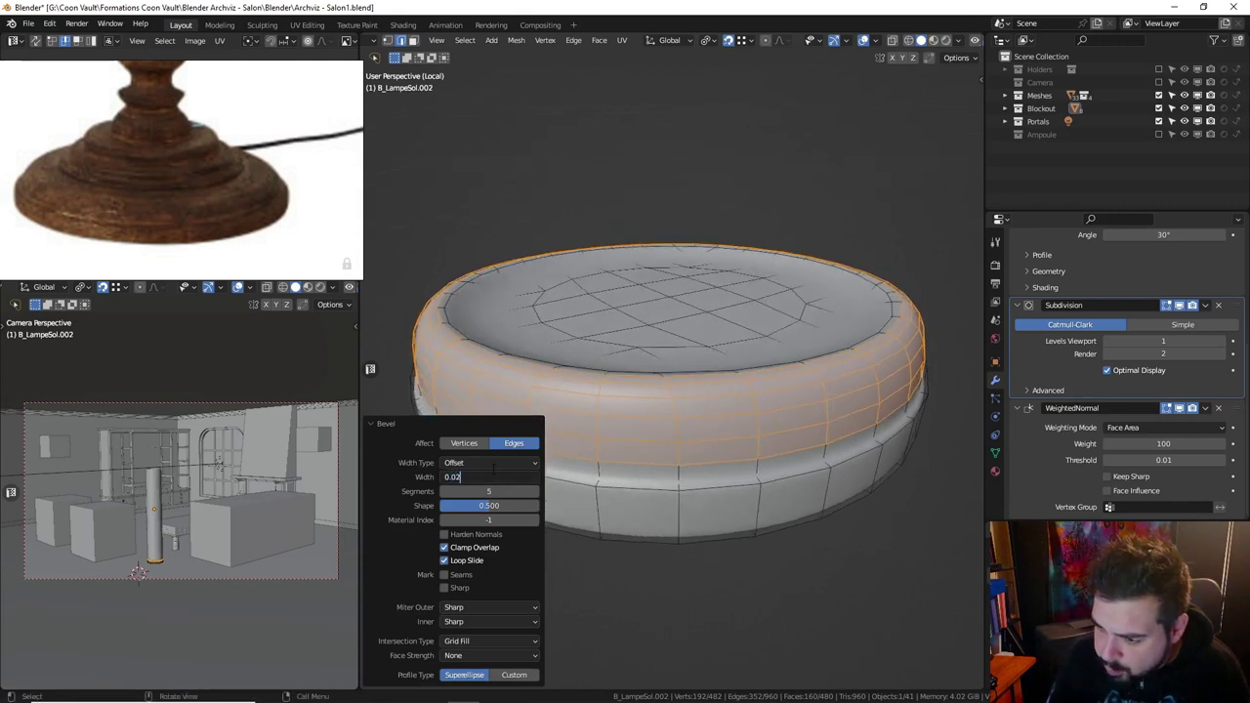
pyautogui.press('Return')
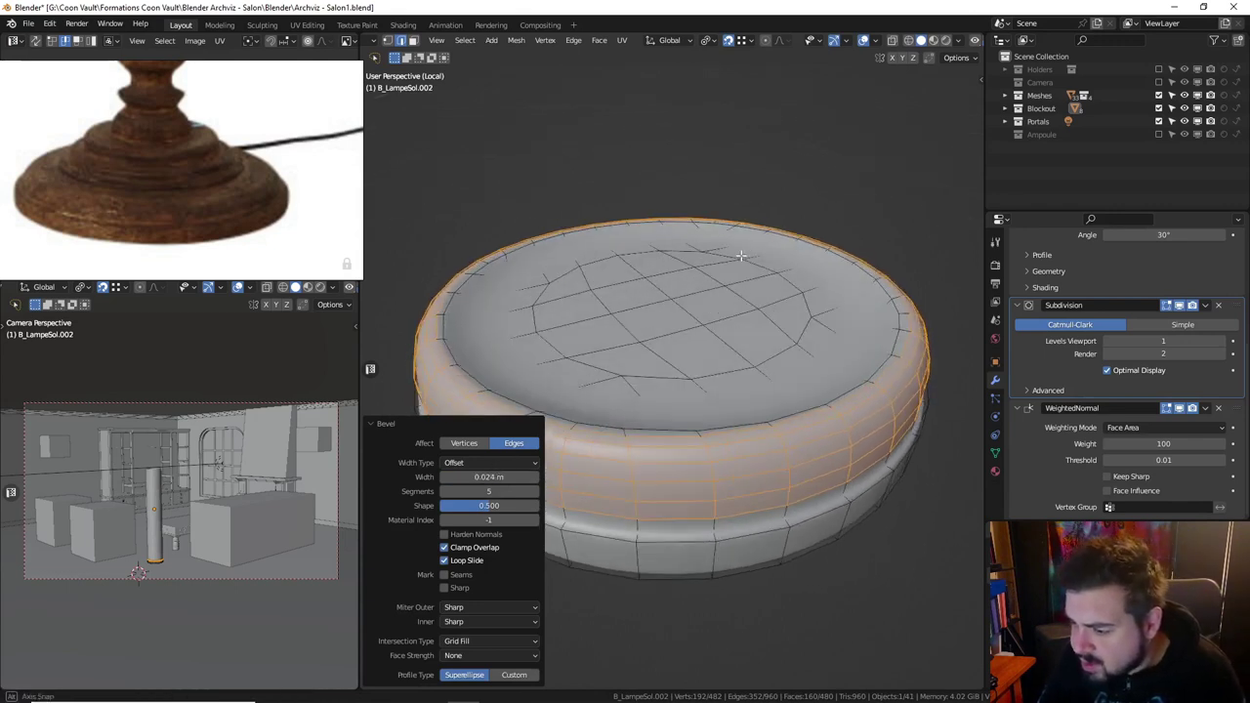
pyautogui.press('Tab')
# Apply the base's rotation and scale, set its origin to geometry, then select the stand cylinder.
pyautogui.press('q')
pyautogui.click(711, 257)
pyautogui.press('q')
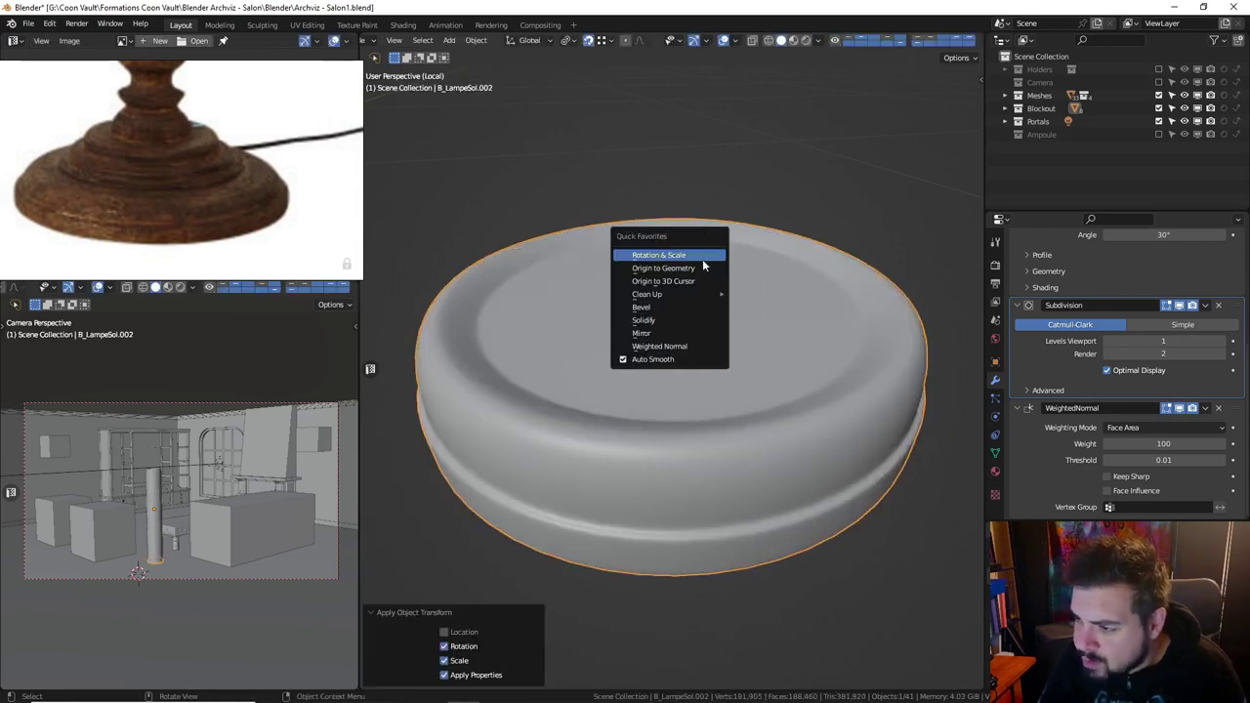
pyautogui.click(694, 269)
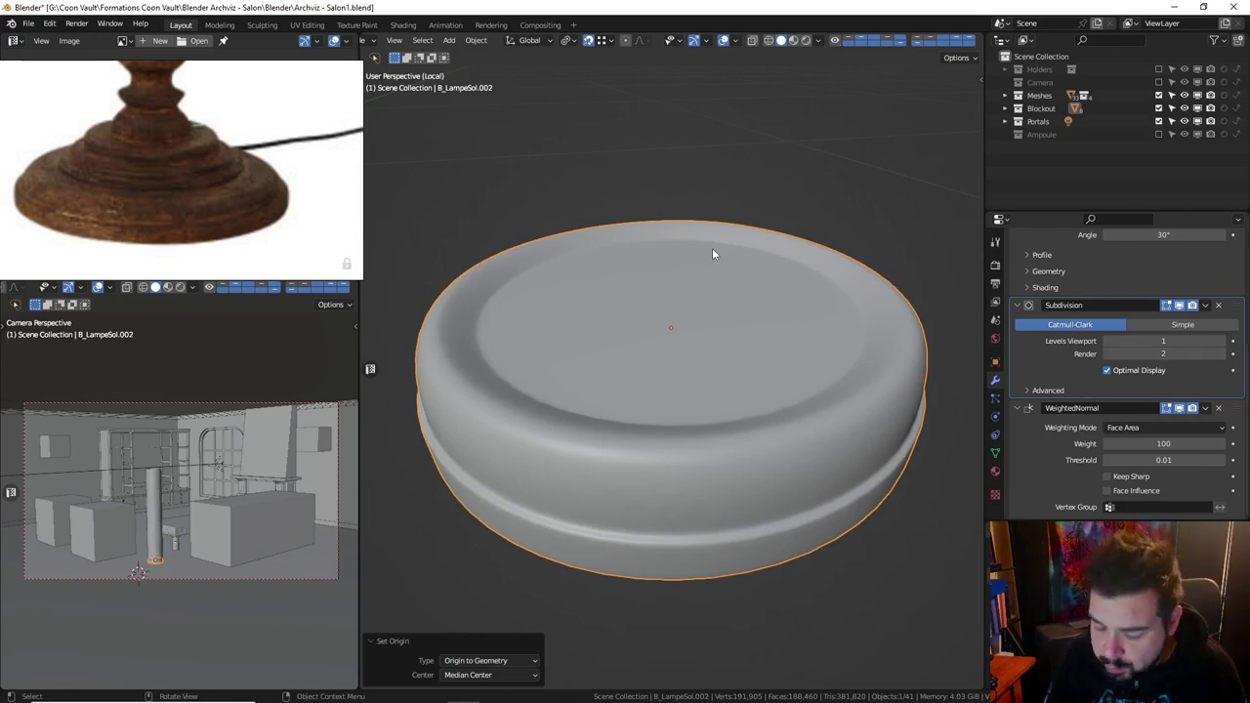
pyautogui.press('KP_Divide')
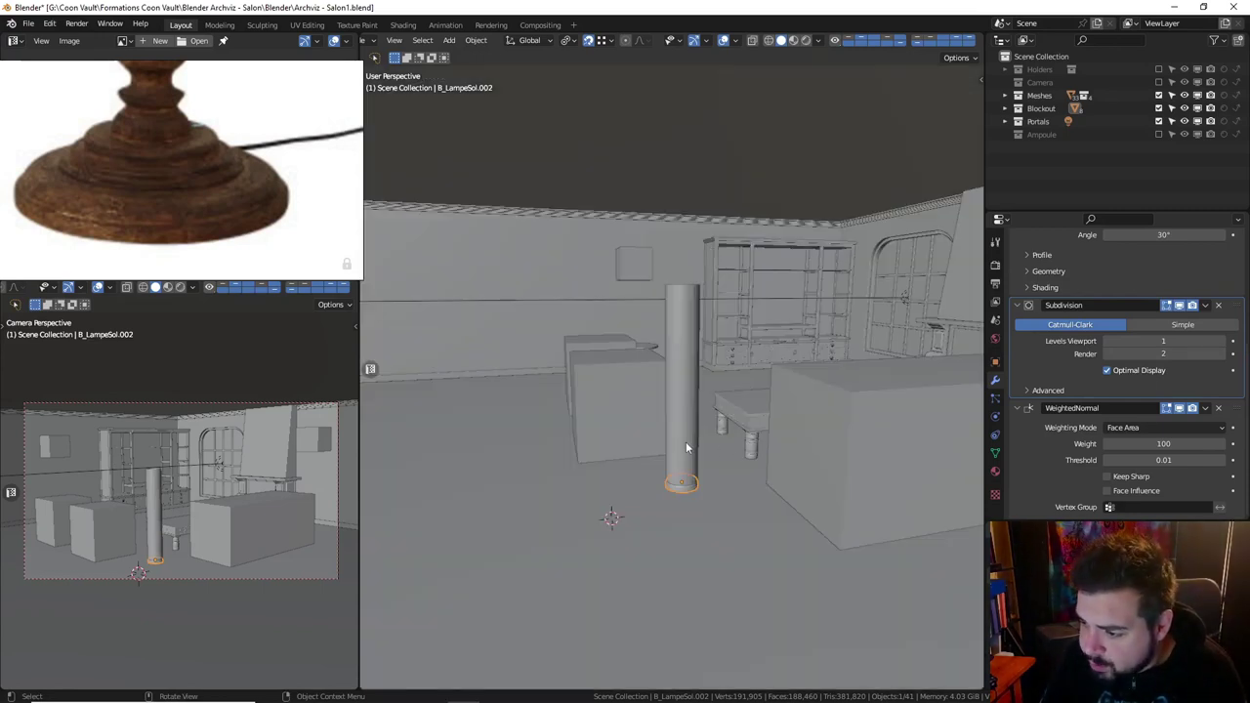
pyautogui.click(685, 441)
# Thin the stand cylinder to 0.823 on X and Y, keeping its height fixed.
pyautogui.press('KP_Decimal')
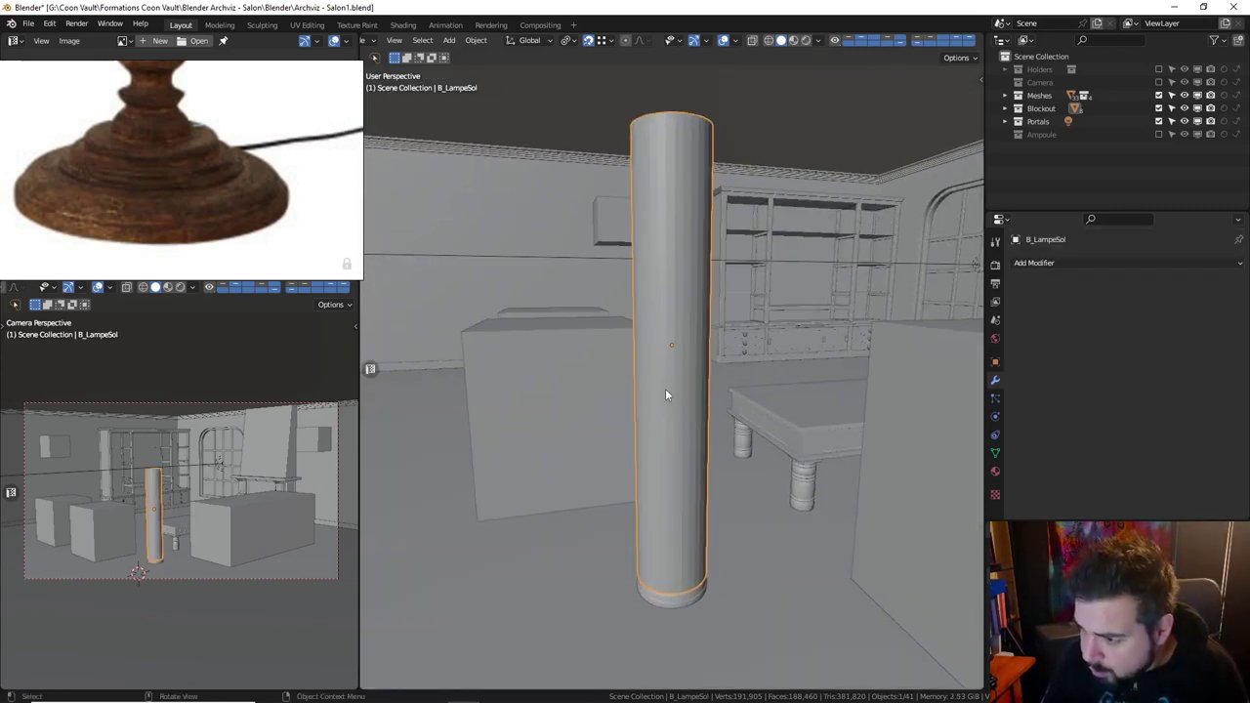
pyautogui.scroll(3, 658, 406)
pyautogui.moveTo(636, 491); pyautogui.dragTo(678, 381, button='middle')
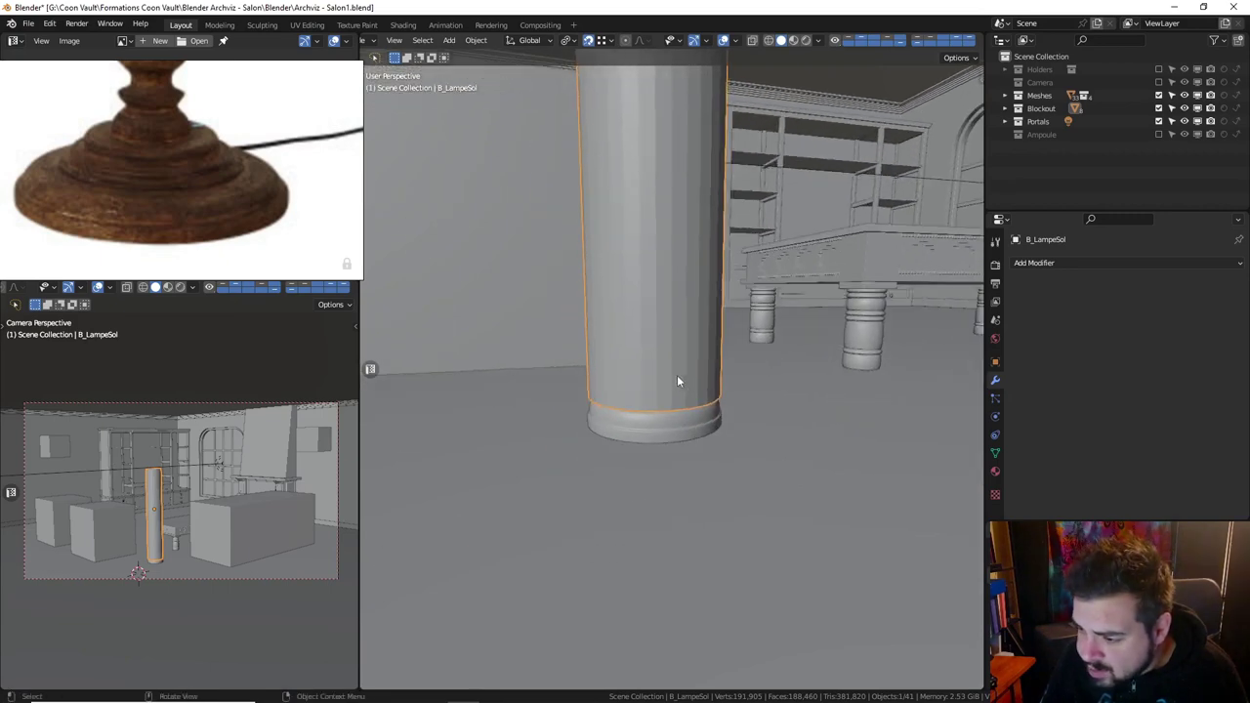
pyautogui.scroll(1, 676, 381)
pyautogui.press('s')
pyautogui.hotkey('shift', 'z')
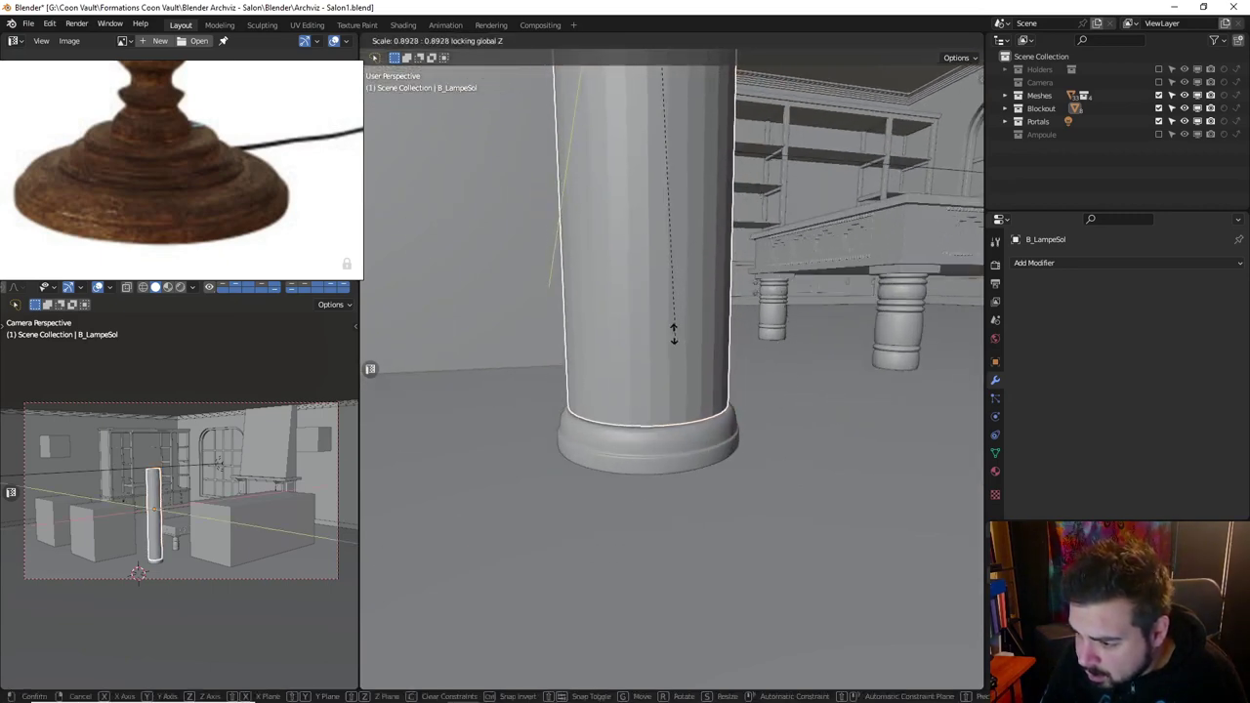
pyautogui.click(630, 290)
pyautogui.scroll(2, 662, 379)
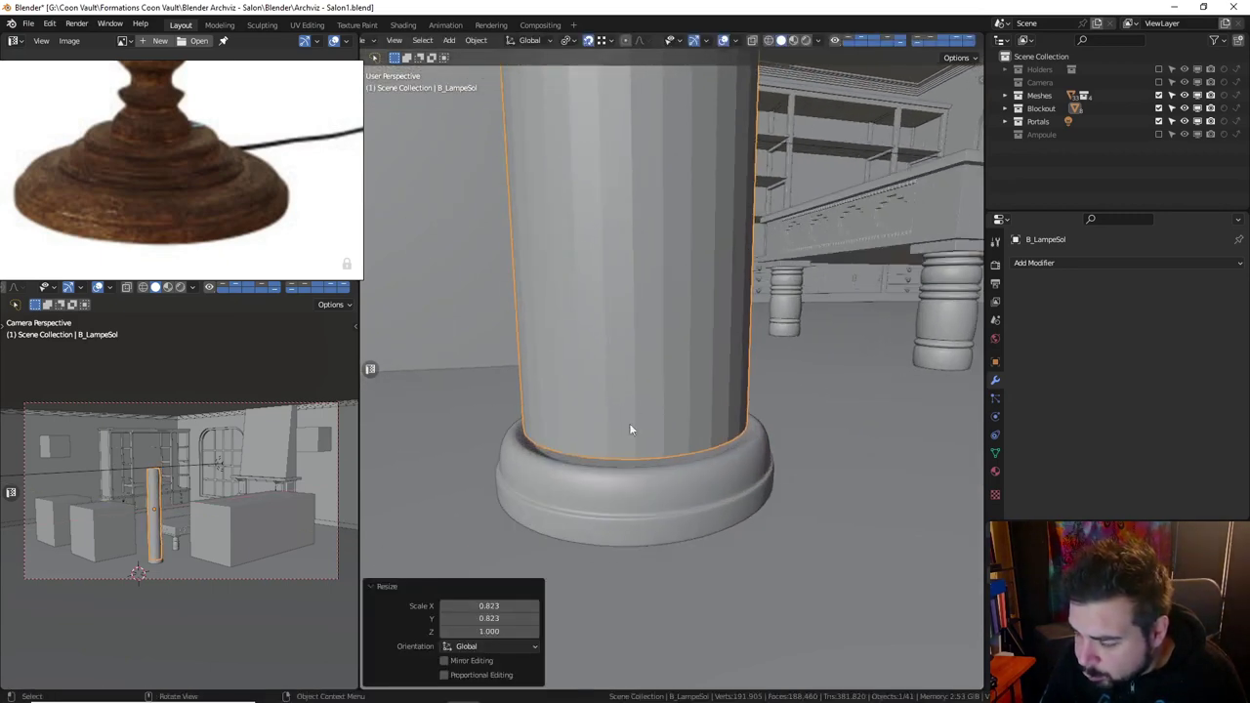
# Set snapping to Face Project and lower the stand cylinder 0.01 m along Z.
pyautogui.click(605, 40)
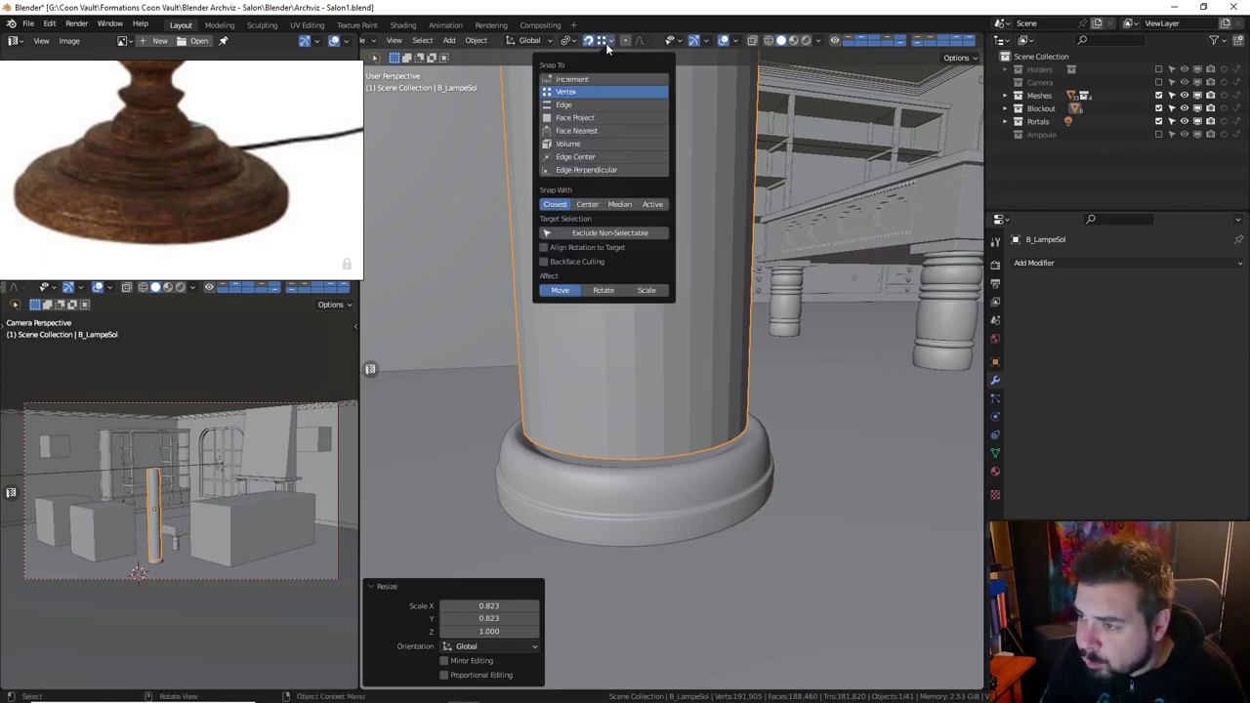
pyautogui.click(582, 117)
pyautogui.press('g')
pyautogui.press('z')
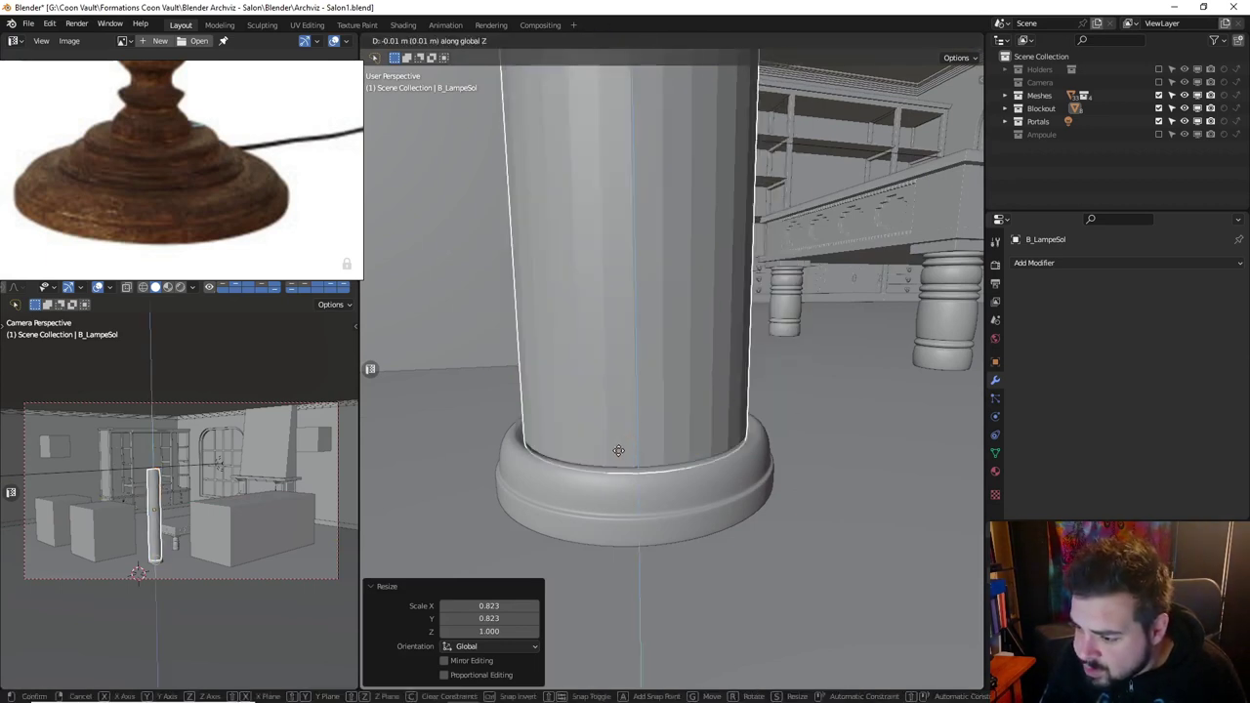
pyautogui.click(636, 459)
pyautogui.scroll(2, 664, 464)
# Resize the cylinder again with its height locked, then deselect everything.
pyautogui.press('s')
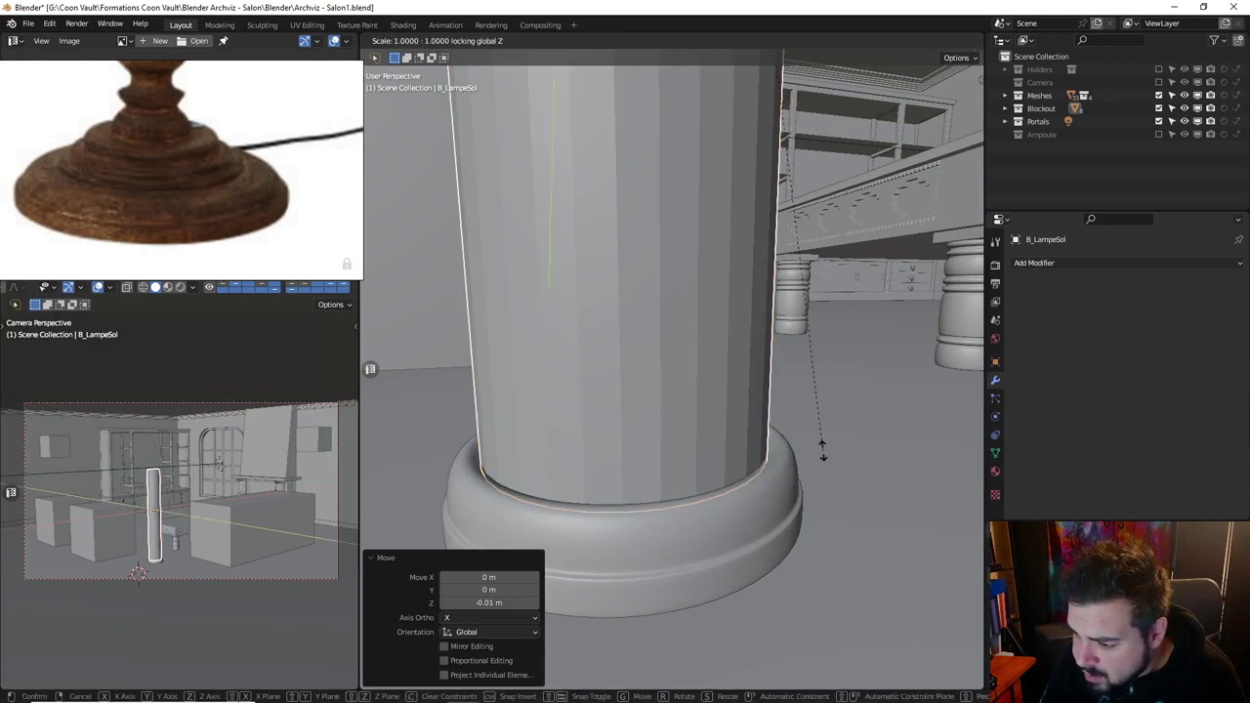
pyautogui.hotkey('shift', 'z')
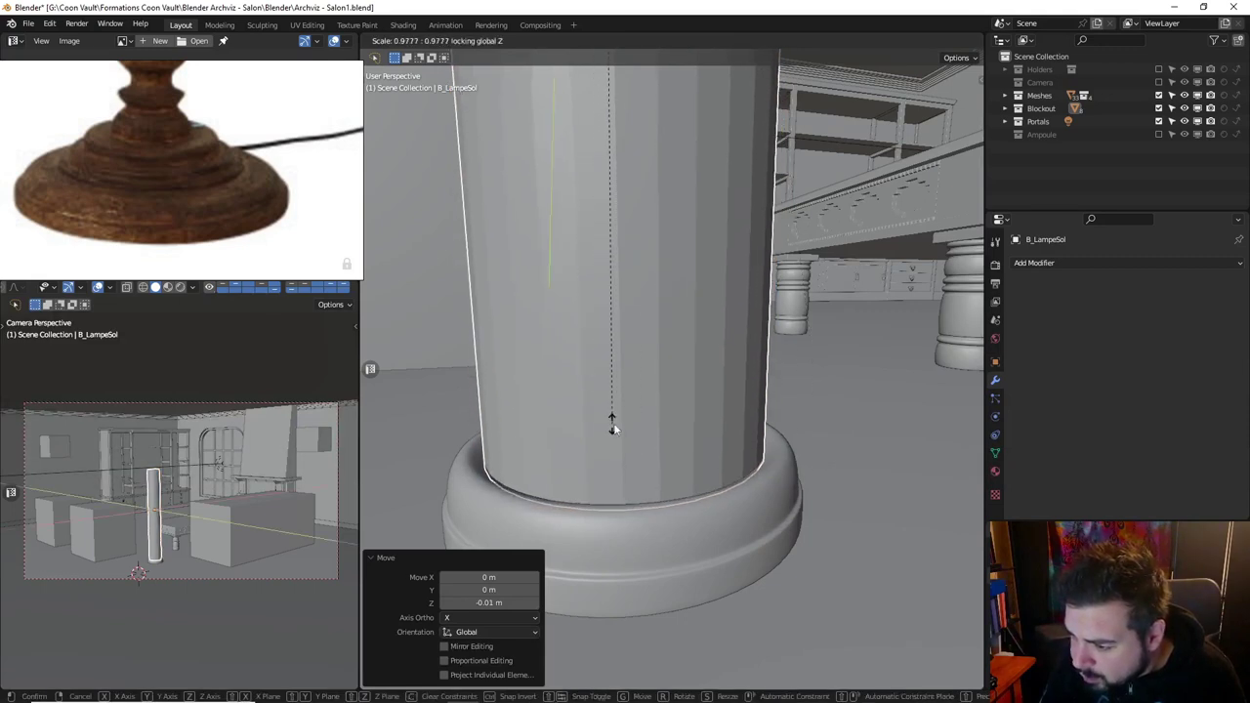
pyautogui.click(679, 446)
pyautogui.press('a')
pyautogui.click(666, 385)
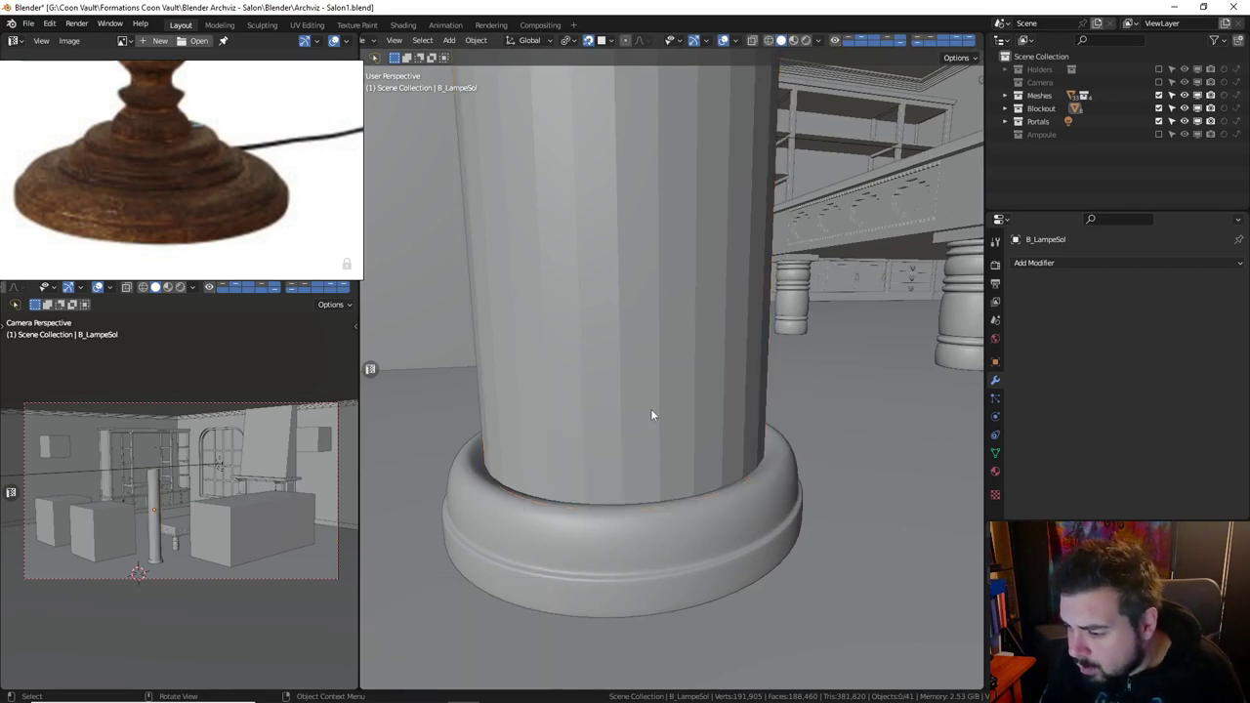
pyautogui.moveTo(652, 414); pyautogui.dragTo(650, 371, button='middle')
# Separate the column's bottom ring of faces into its own object.
pyautogui.click(622, 434)
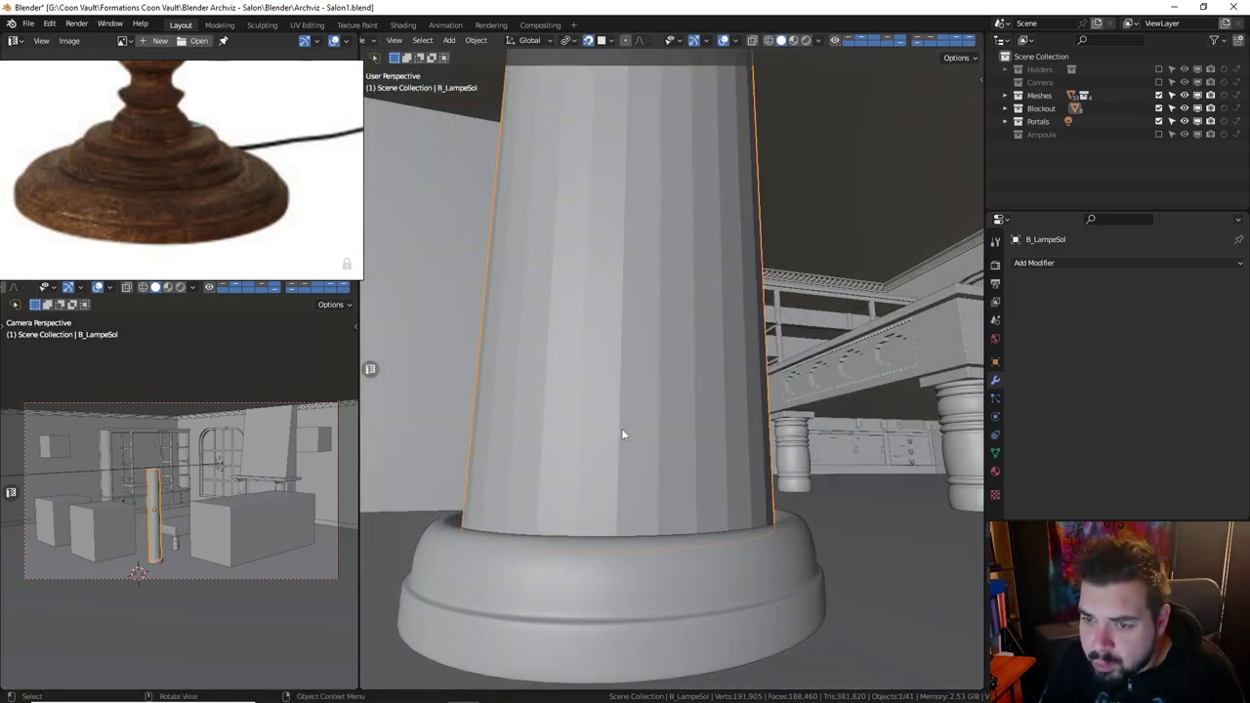
pyautogui.press('Tab')
pyautogui.press('3')
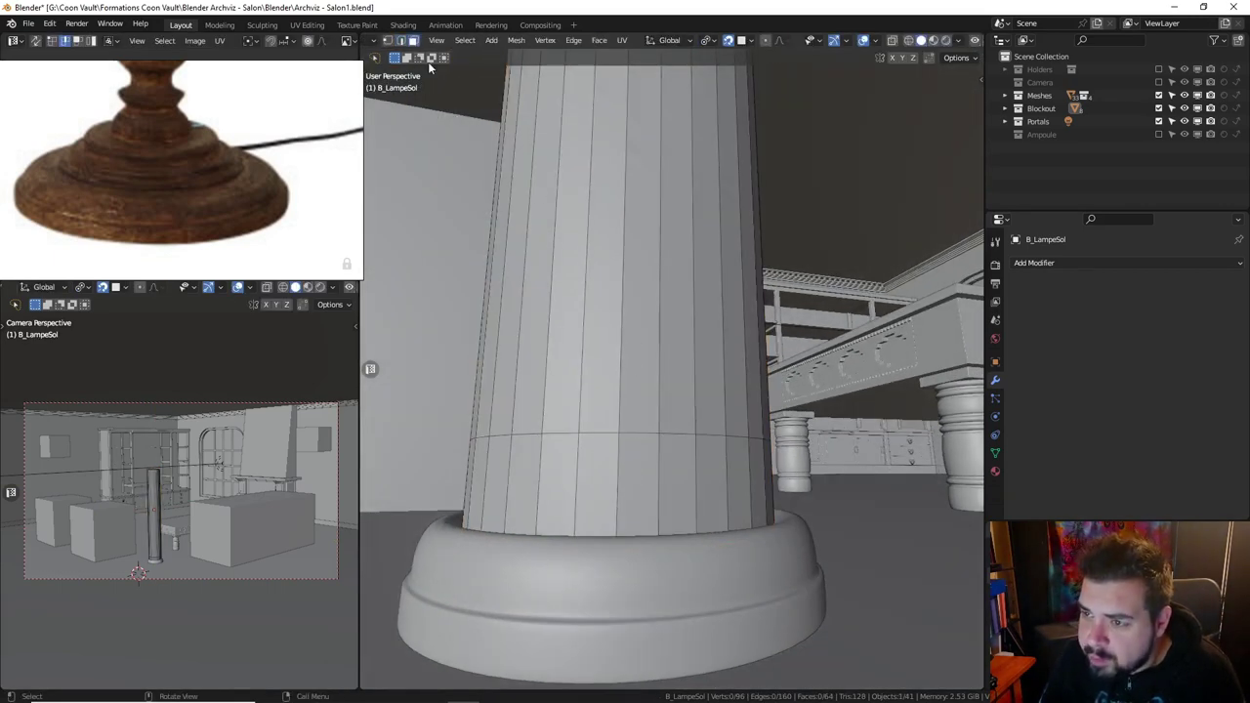
pyautogui.keyDown('alt'); pyautogui.click(639, 457); pyautogui.keyUp('alt')
pyautogui.press('p')
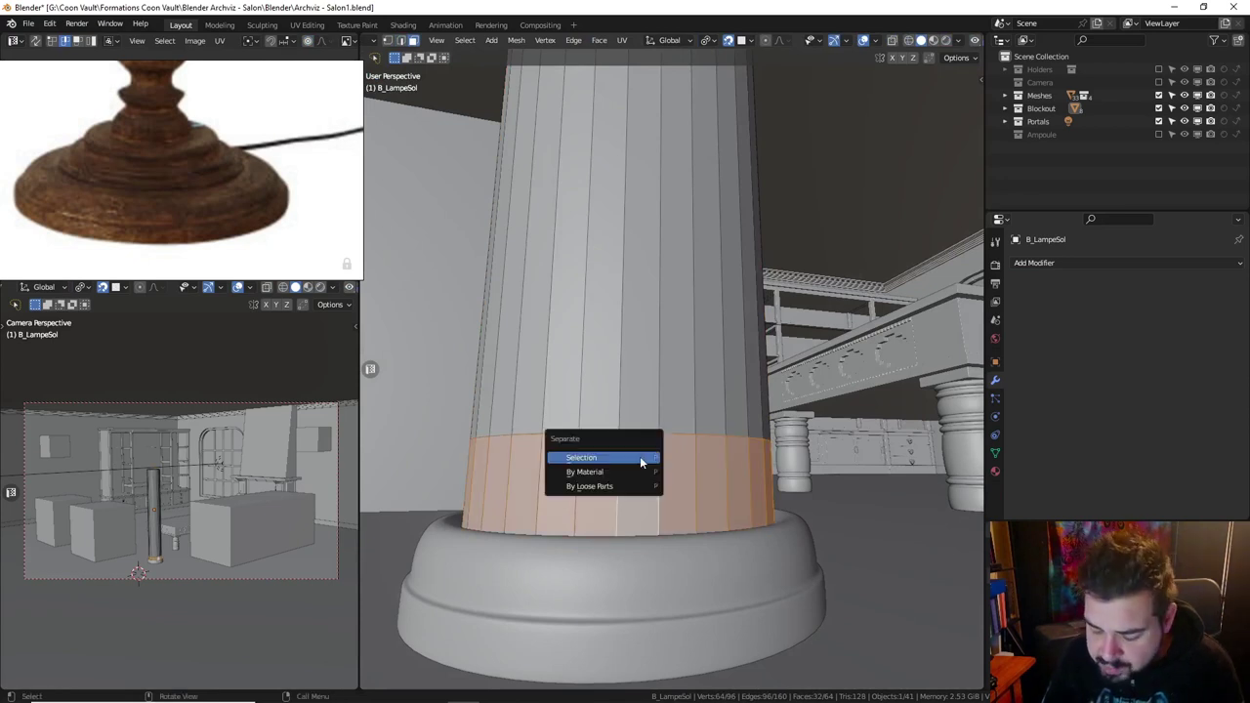
pyautogui.click(639, 457)
pyautogui.press('Tab')
# Isolate the separated bottom ring piece in local view and enter Edit Mode.
pyautogui.click(624, 357)
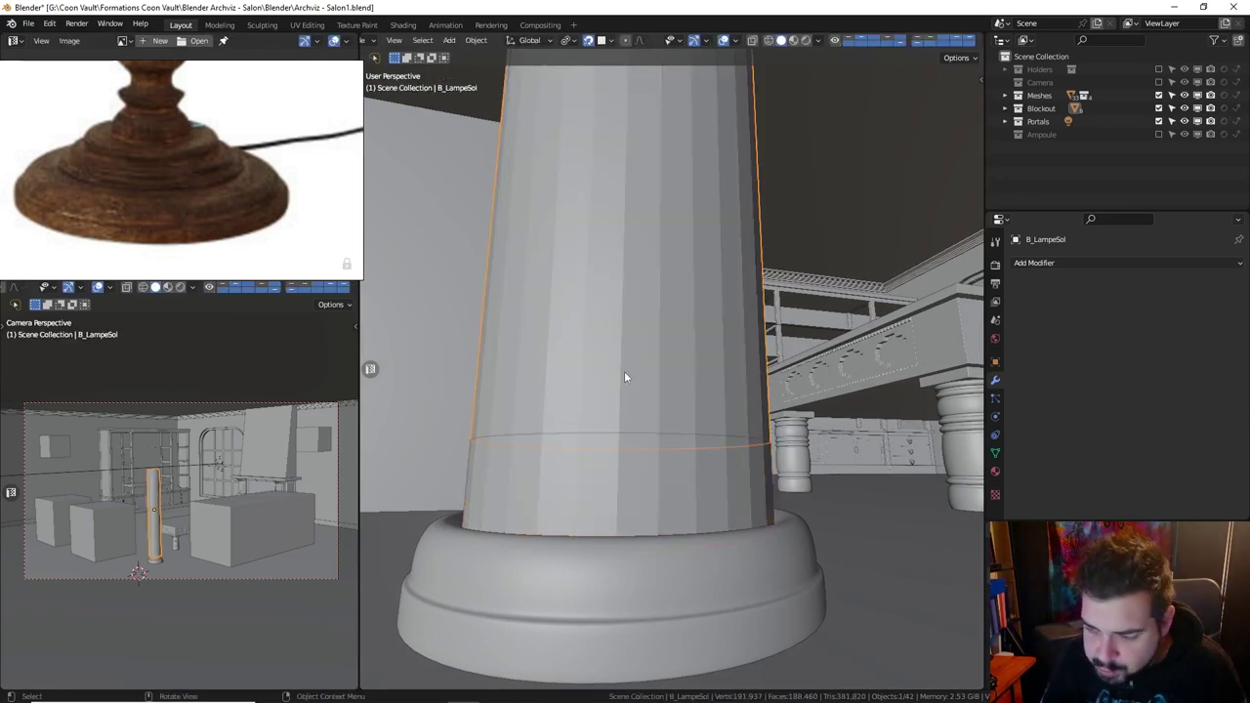
pyautogui.press('h')
pyautogui.click(623, 461)
pyautogui.press('KP_Divide')
pyautogui.press('Tab')
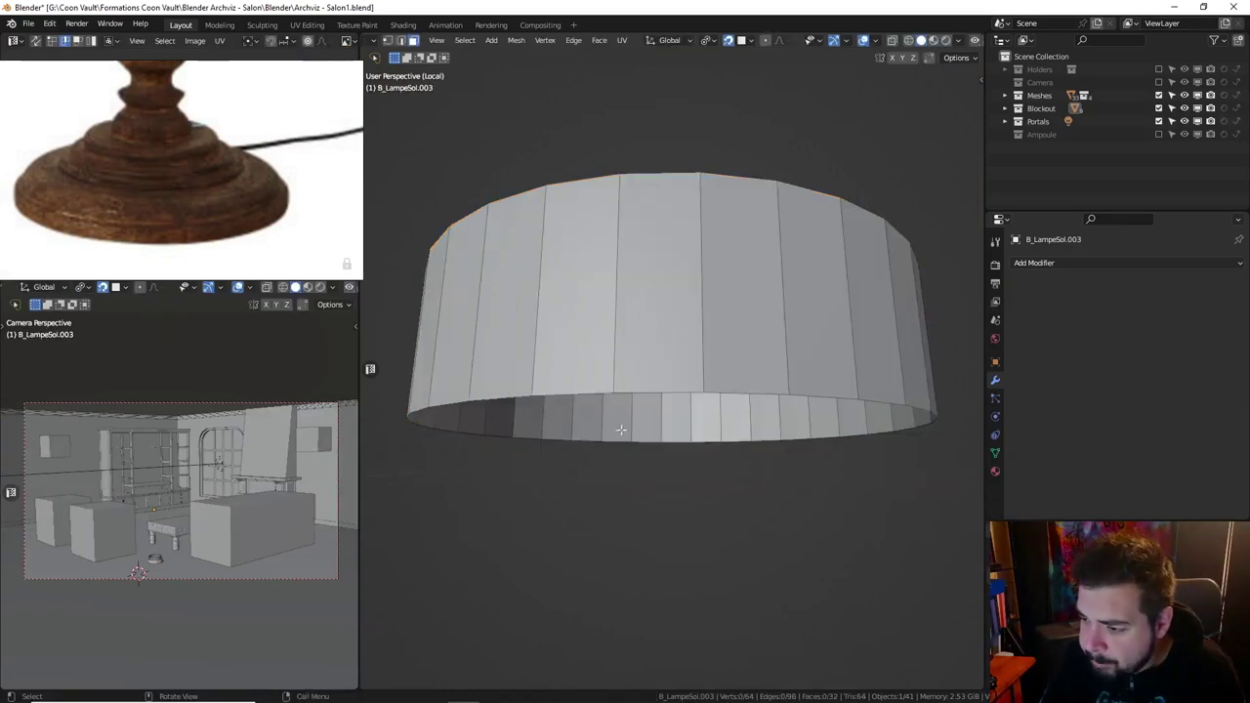
# Extrude the ring's rim edge loop and scale it inward to 0.866 with Z locked.
pyautogui.click(401, 43)
pyautogui.keyDown('alt'); pyautogui.click(594, 350); pyautogui.keyUp('alt')
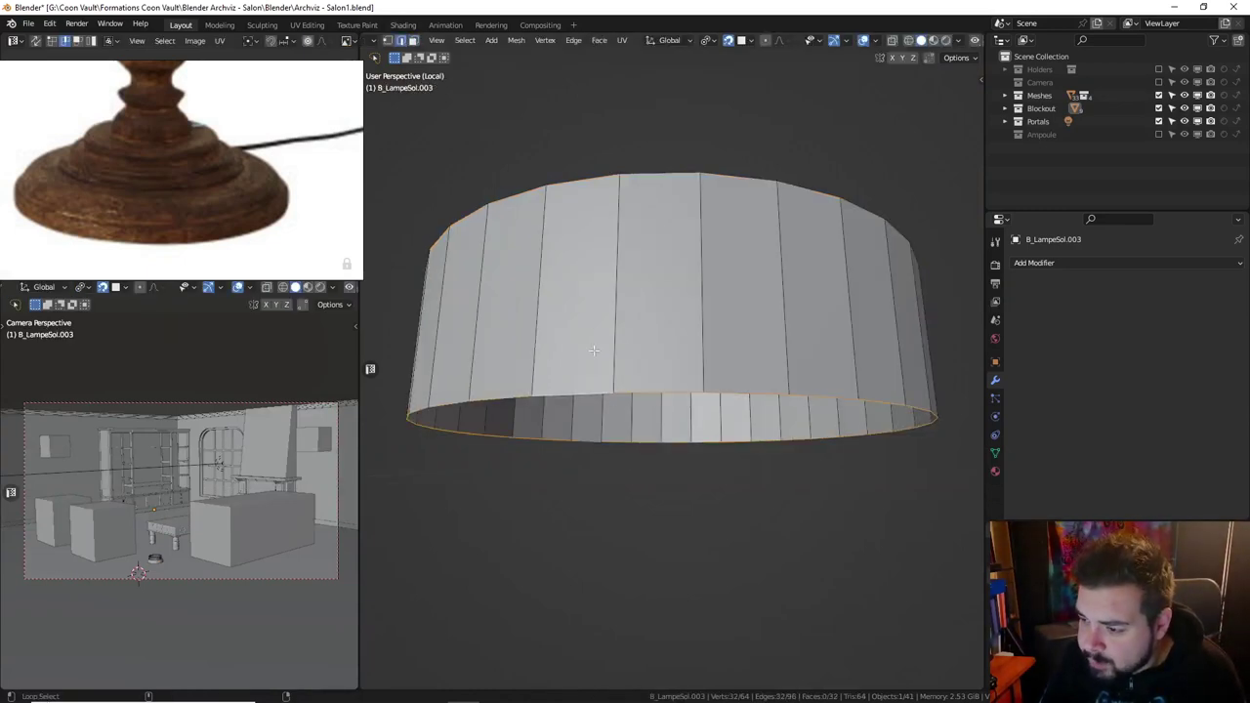
pyautogui.moveTo(580, 200); pyautogui.dragTo(619, 263, button='middle')
pyautogui.press('e')
pyautogui.press('s')
pyautogui.hotkey('shift', 'z')
pyautogui.press('2')
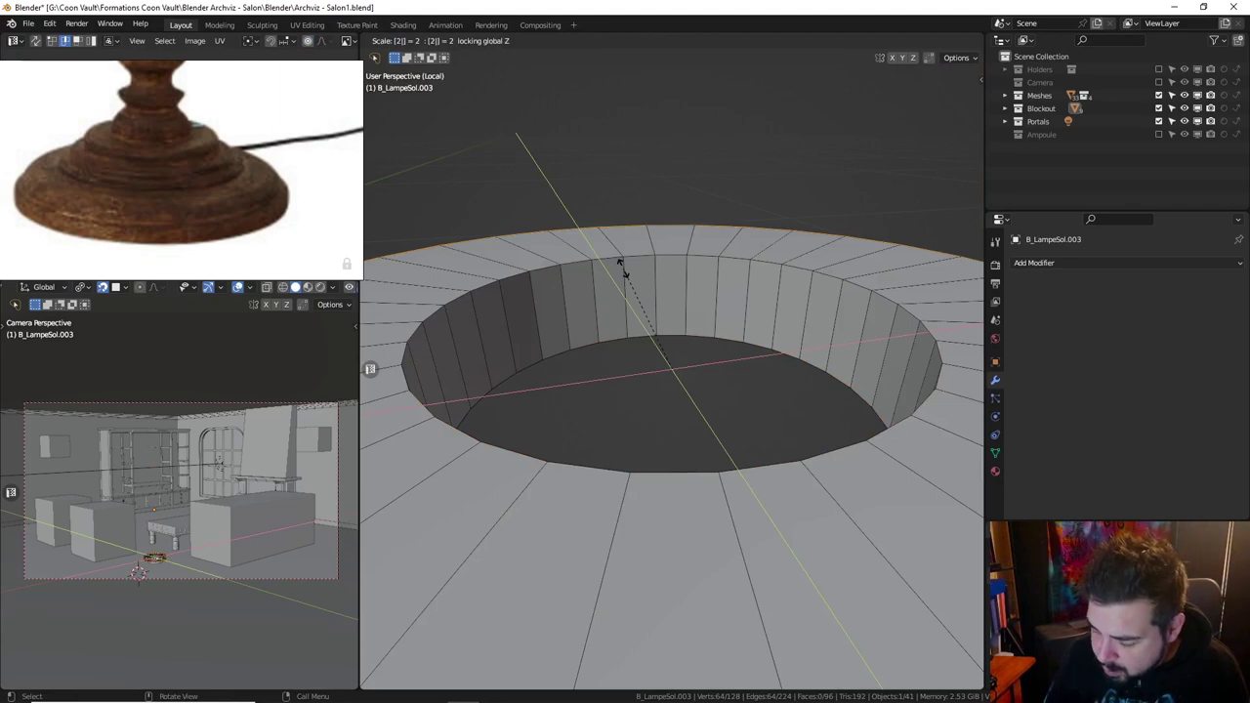
pyautogui.write('0.02')
pyautogui.write('-')
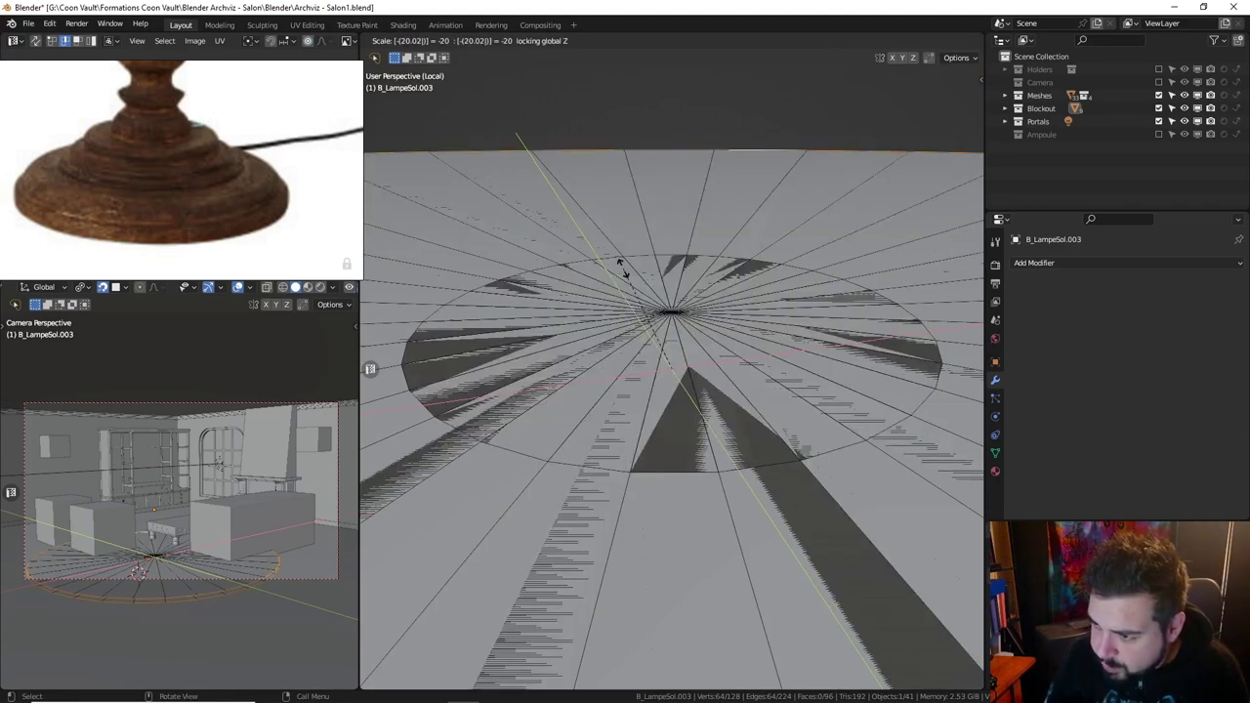
pyautogui.press('Escape')
pyautogui.press('s')
pyautogui.hotkey('shift', 'z')
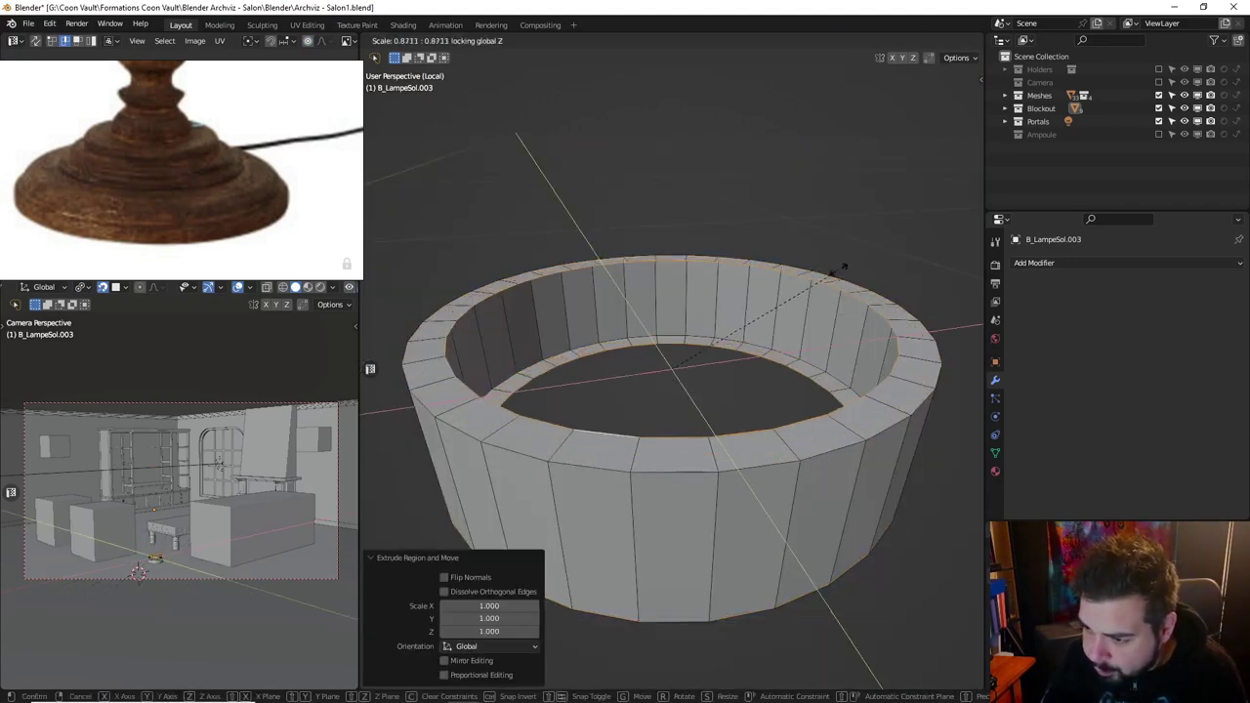
pyautogui.click(838, 269)
# Select the inner edge loop and Grid Fill the opening.
pyautogui.hotkey('shift', 'g')
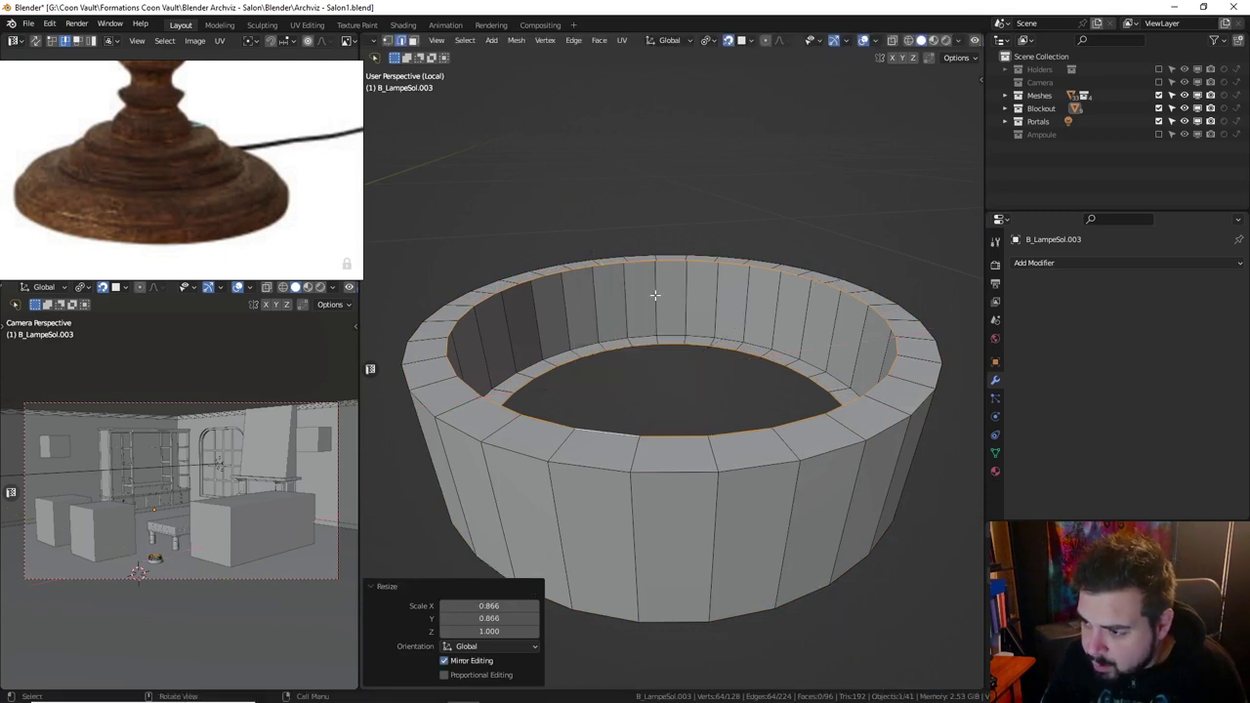
pyautogui.click(643, 348)
pyautogui.keyDown('alt'); pyautogui.click(643, 348); pyautogui.keyUp('alt')
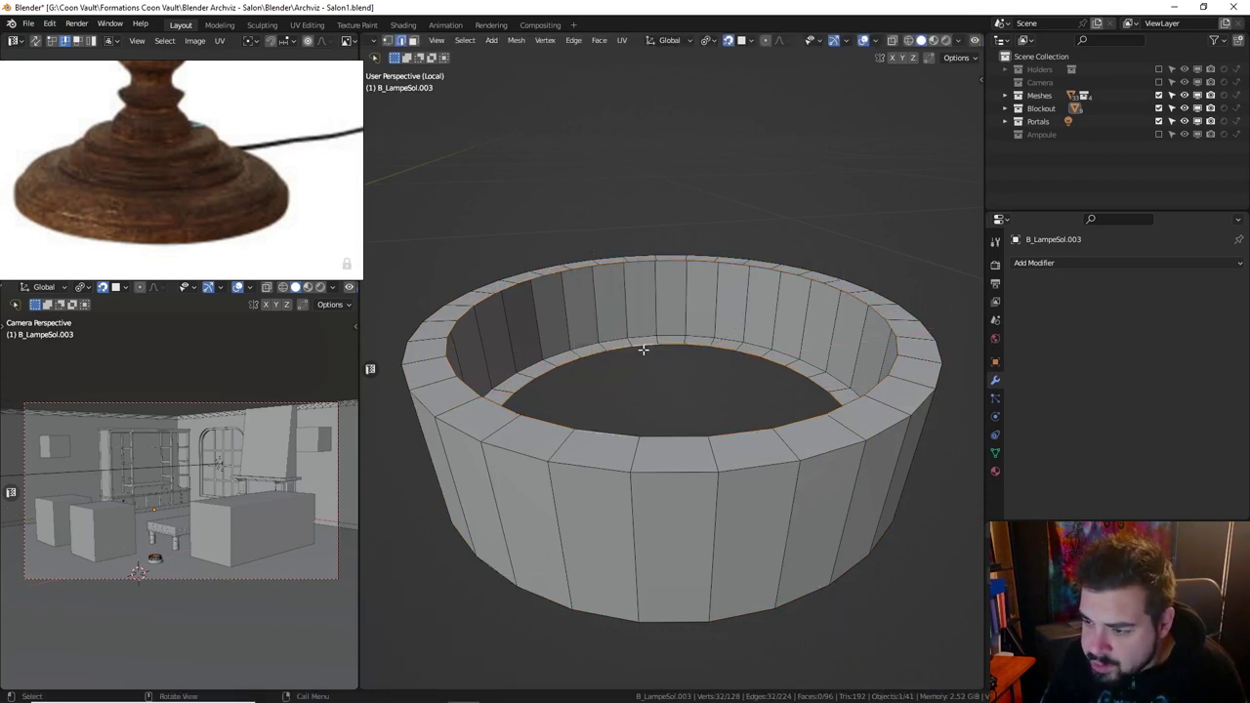
pyautogui.press('q')
pyautogui.click(603, 405)
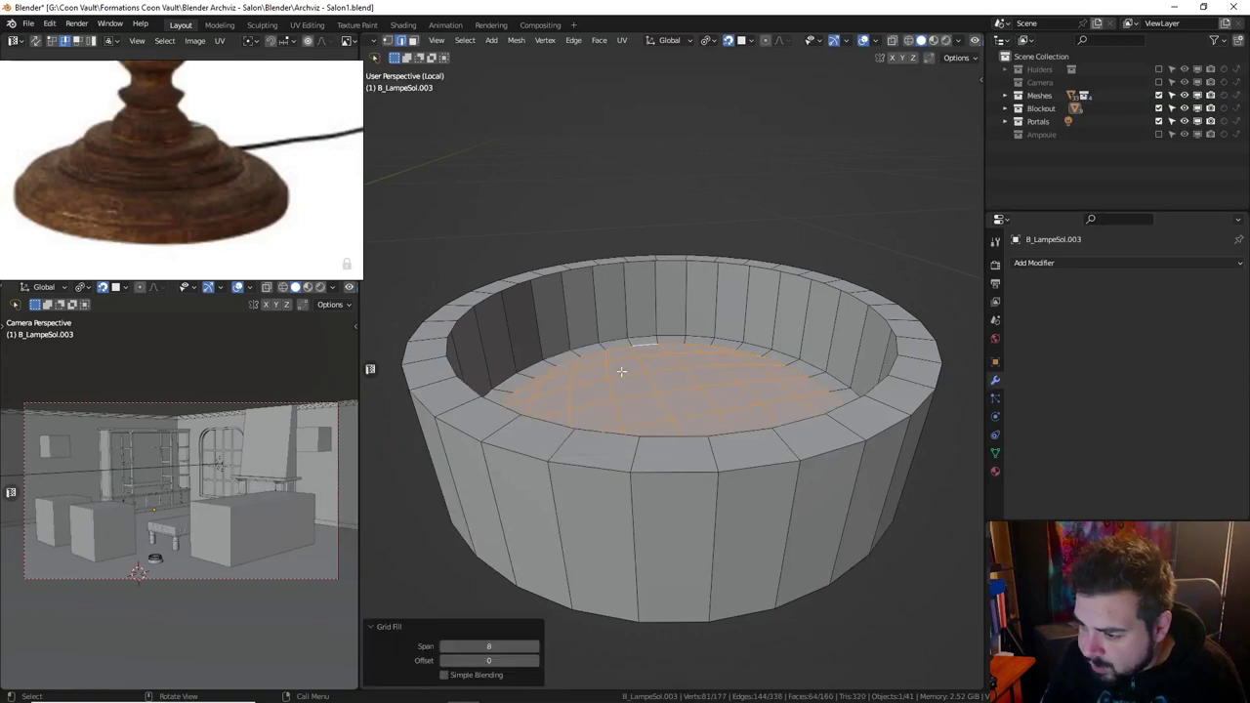
# Fill the top rim loop to close the cap and return to Object Mode.
pyautogui.keyDown('alt'); pyautogui.click(638, 258); pyautogui.keyUp('alt')
pyautogui.press('q')
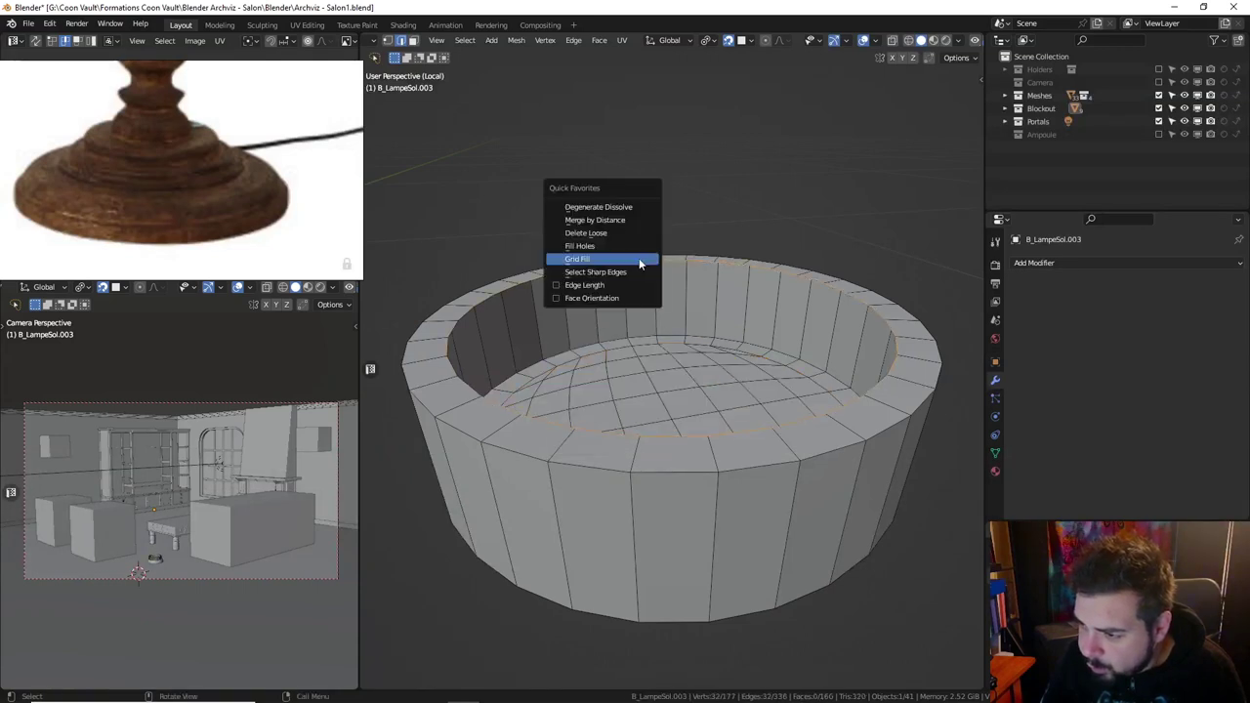
pyautogui.click(639, 258)
pyautogui.press('Tab')
pyautogui.moveTo(639, 276); pyautogui.dragTo(635, 255, button='middle')
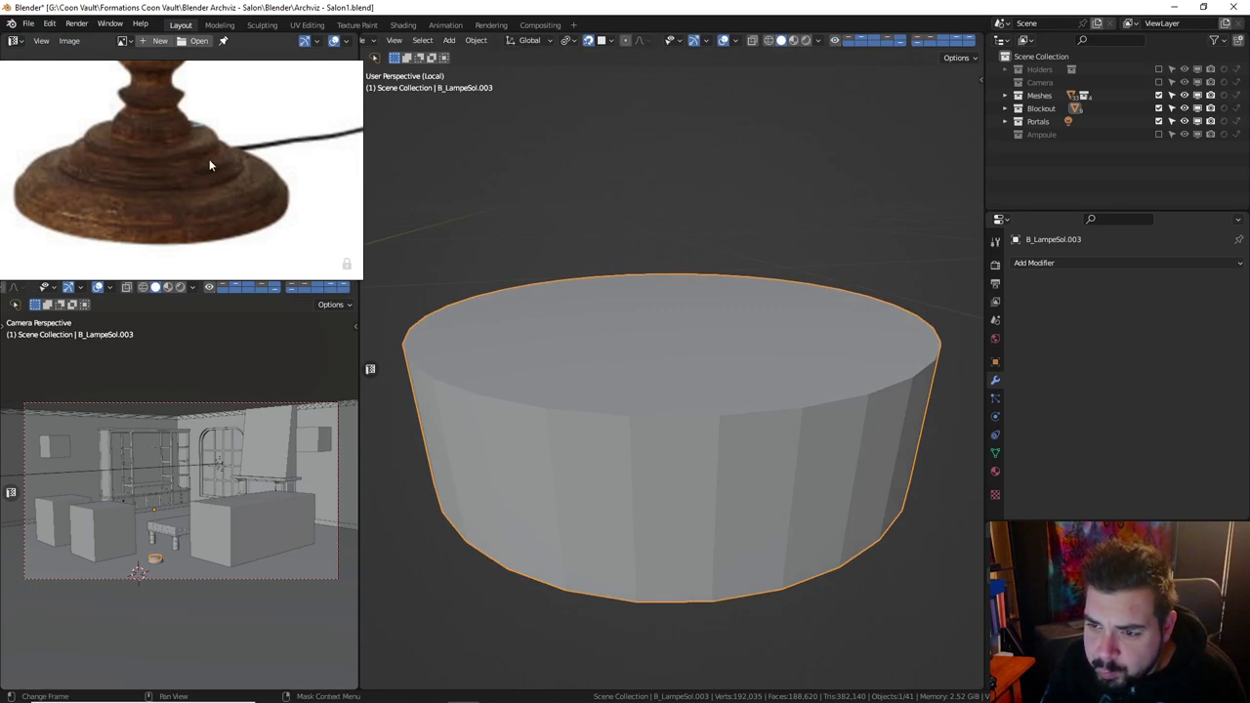
# Cut three evenly centred edge loops around the cylinder's side wall, then deselect them.
pyautogui.moveTo(430, 263); pyautogui.dragTo(432, 244, button='middle')
pyautogui.press('Tab')
pyautogui.hotkey('ctrl', 'r')
pyautogui.scroll(1, 664, 425)
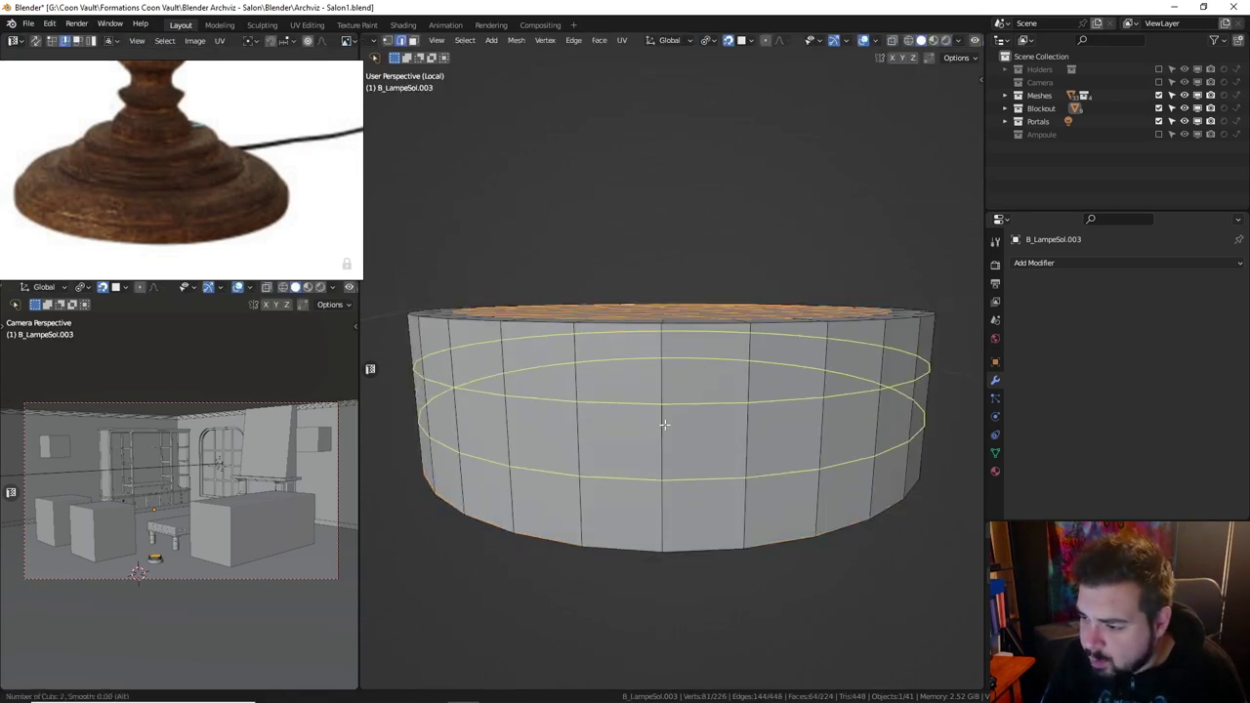
pyautogui.scroll(1, 664, 425)
pyautogui.click(664, 425)
pyautogui.rightClick(664, 425)
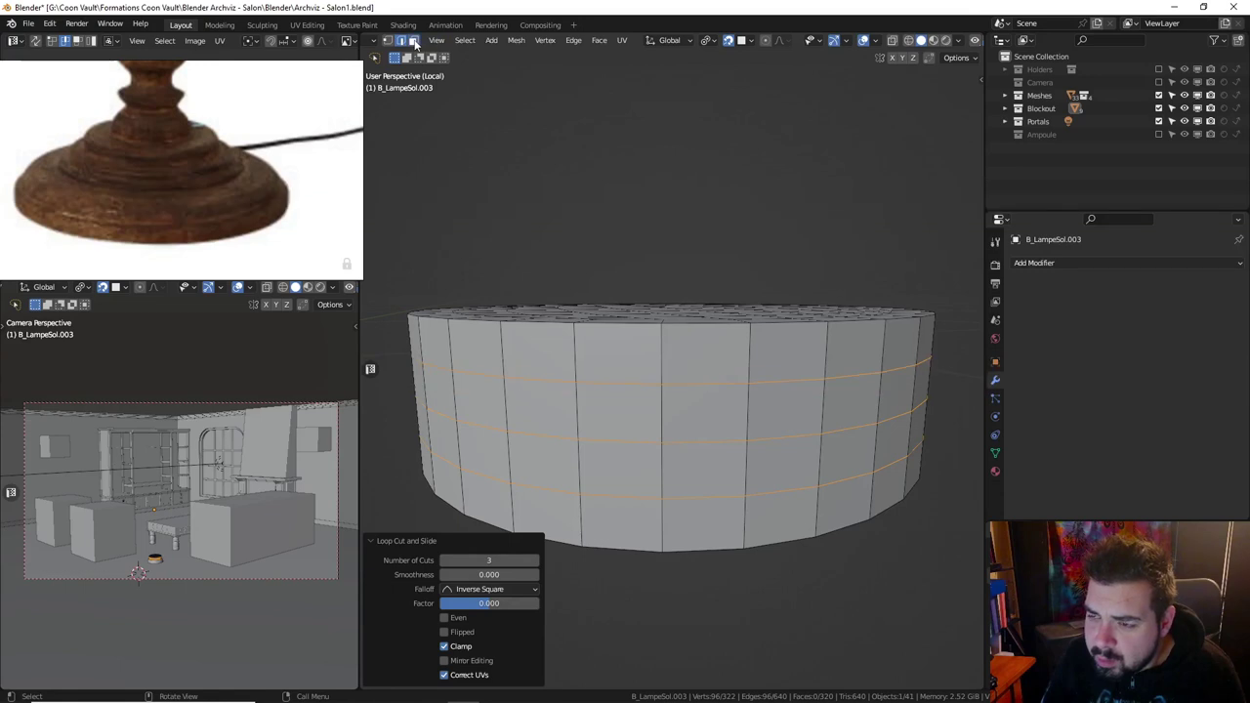
pyautogui.click(413, 40)
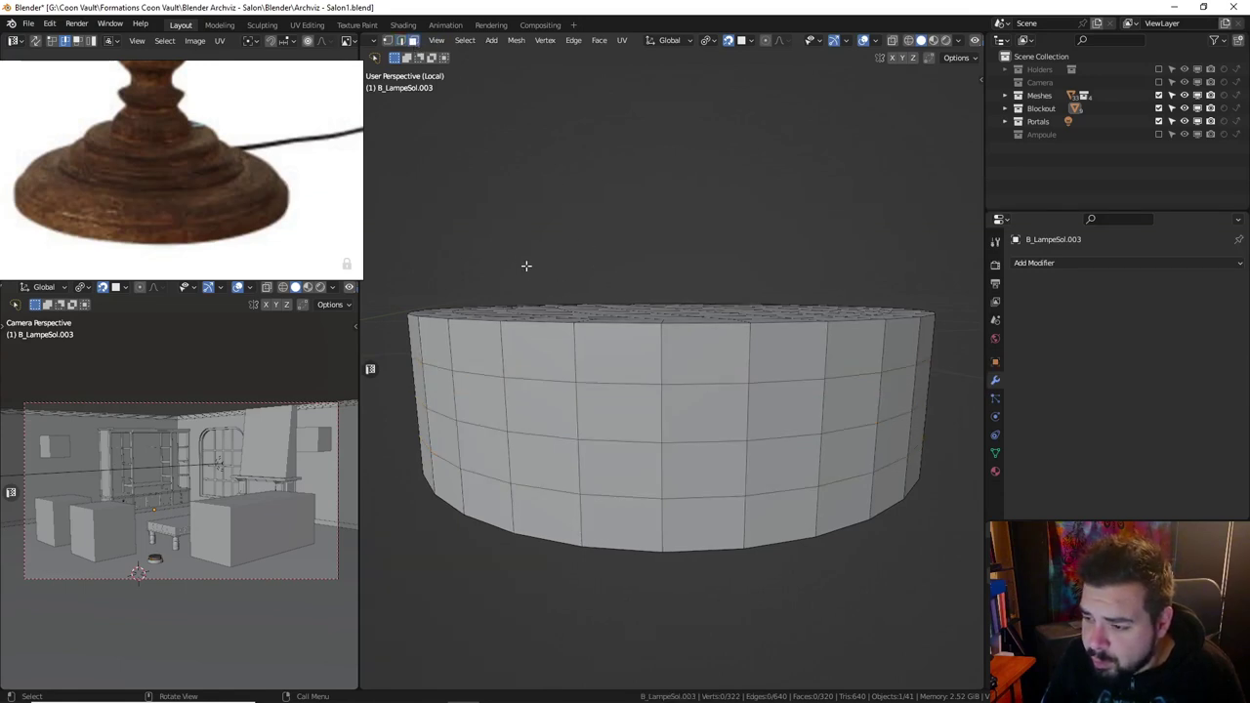
pyautogui.click(403, 42)
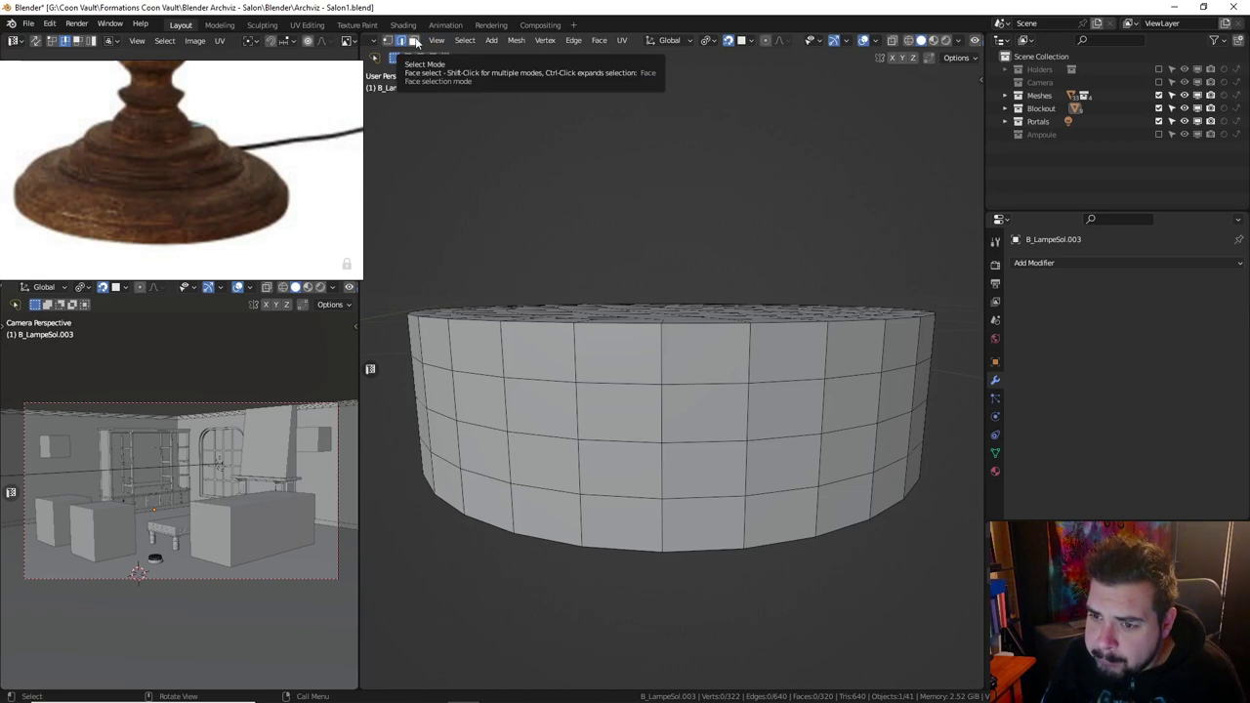
pyautogui.click(415, 42)
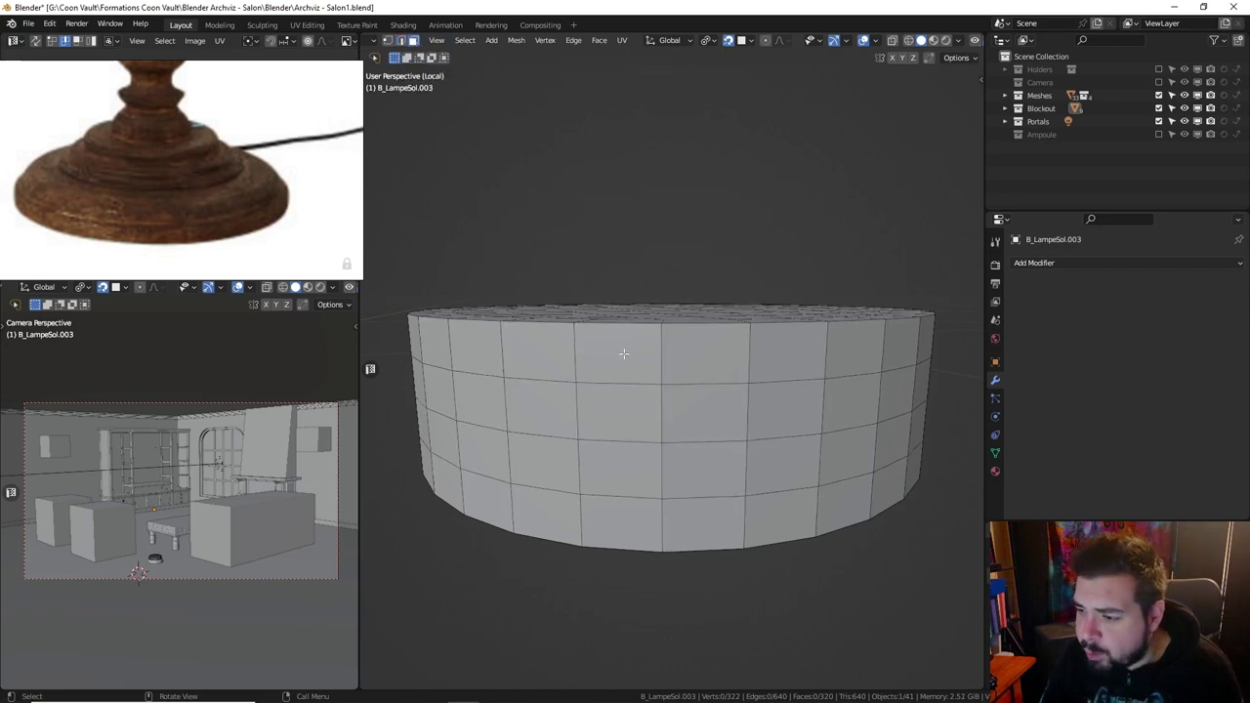
# Select all the faces on the cylinder's top.
pyautogui.keyDown('alt'); pyautogui.click(676, 349); pyautogui.keyUp('alt')
pyautogui.moveTo(663, 424); pyautogui.dragTo(664, 412, button='middle')
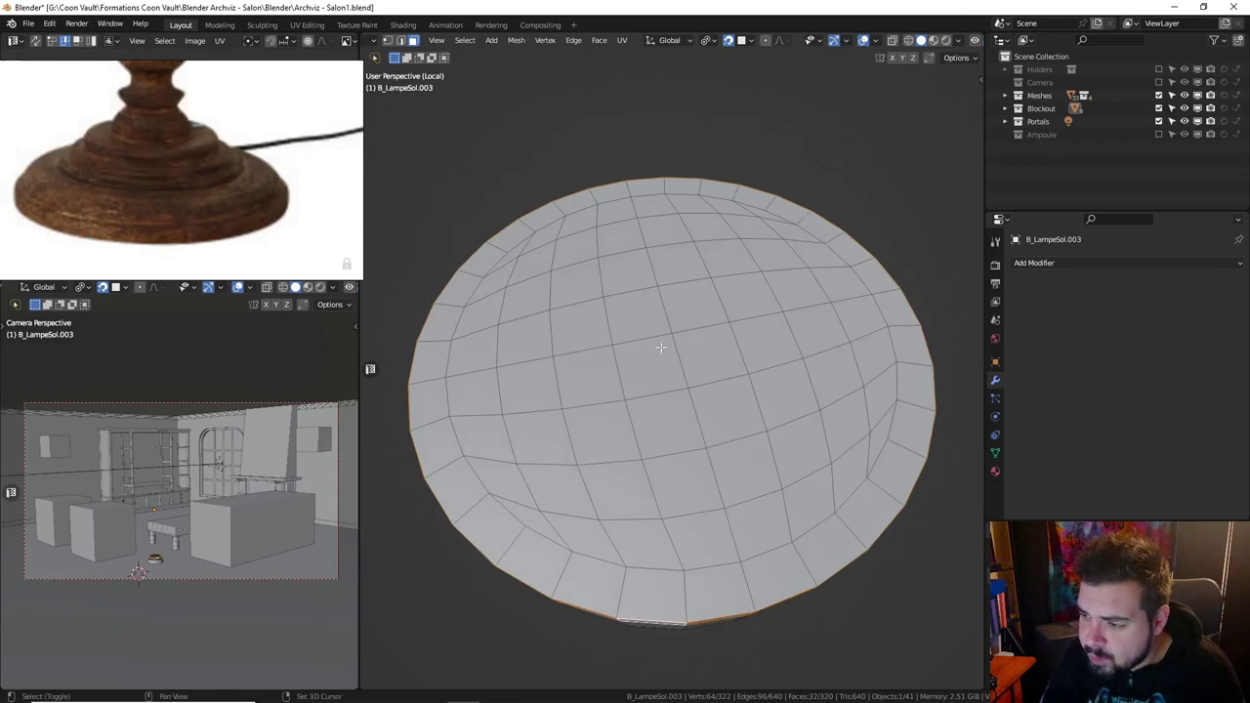
pyautogui.click(635, 312)
pyautogui.keyDown('shift'); pyautogui.click(690, 303); pyautogui.keyUp('shift')
pyautogui.keyDown('shift'); pyautogui.click(709, 353); pyautogui.keyUp('shift')
pyautogui.keyDown('shift'); pyautogui.click(634, 350); pyautogui.keyUp('shift')
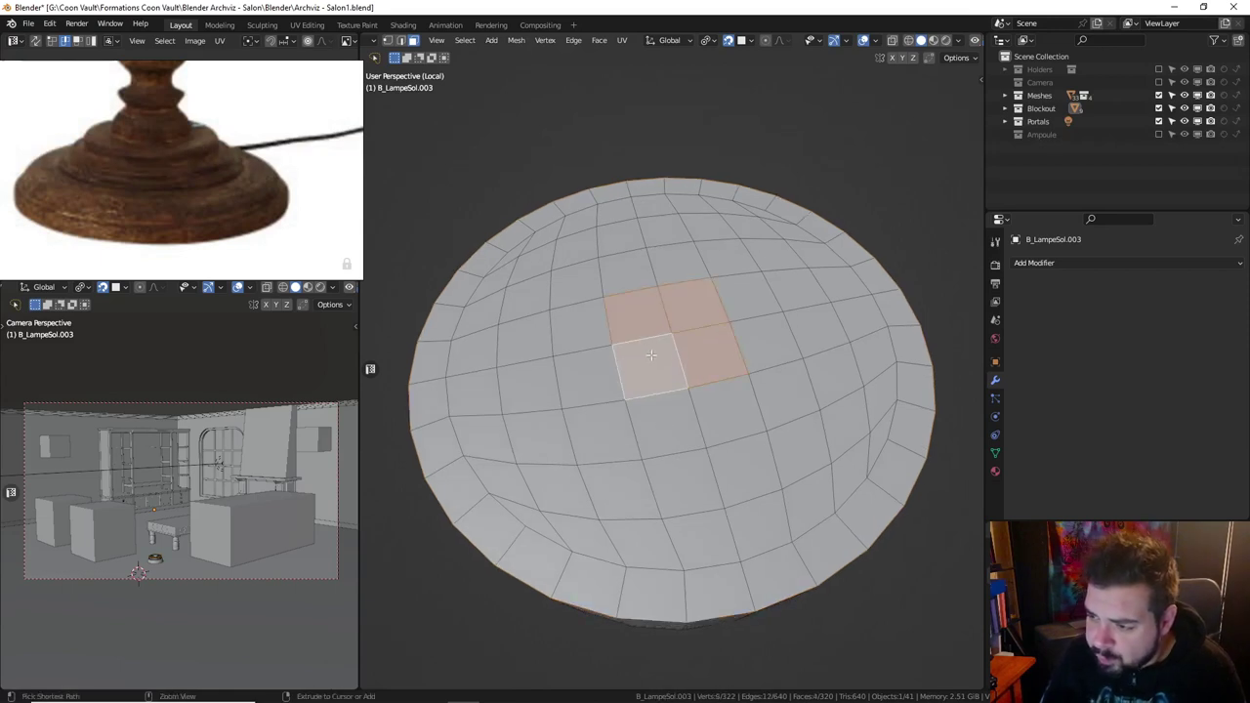
pyautogui.press('ctrl+KP_Add')
pyautogui.press('ctrl+KP_Add')
pyautogui.press('ctrl+KP_Add')
pyautogui.press('ctrl+KP_Add')
pyautogui.press('ctrl+KP_Add')
pyautogui.press('ctrl+KP_Add')
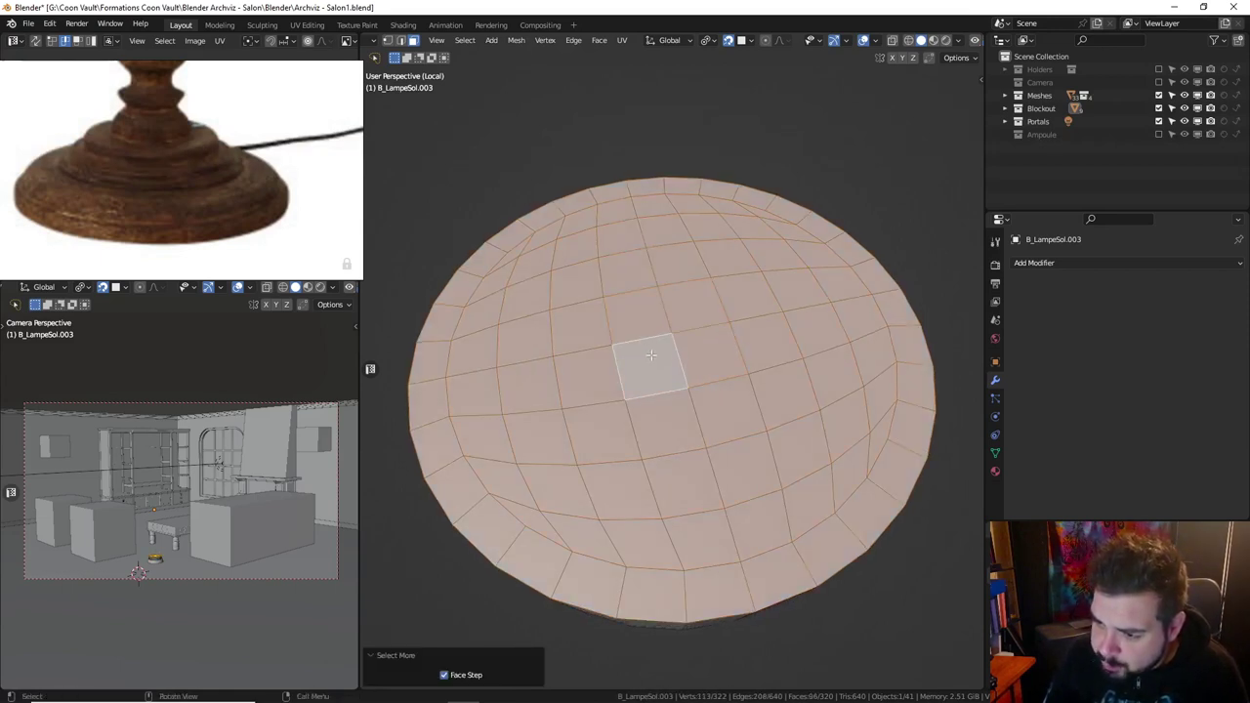
pyautogui.moveTo(651, 354)
pyautogui.mouseDown(button='middle')
pyautogui.moveTo(654, 257)
pyautogui.moveTo(763, 313)
pyautogui.mouseUp(button='middle')
pyautogui.press('ctrl+KP_Add')
# Scale the selected top faces inward to 0.5 with Z locked.
pyautogui.press('s')
pyautogui.press('z')
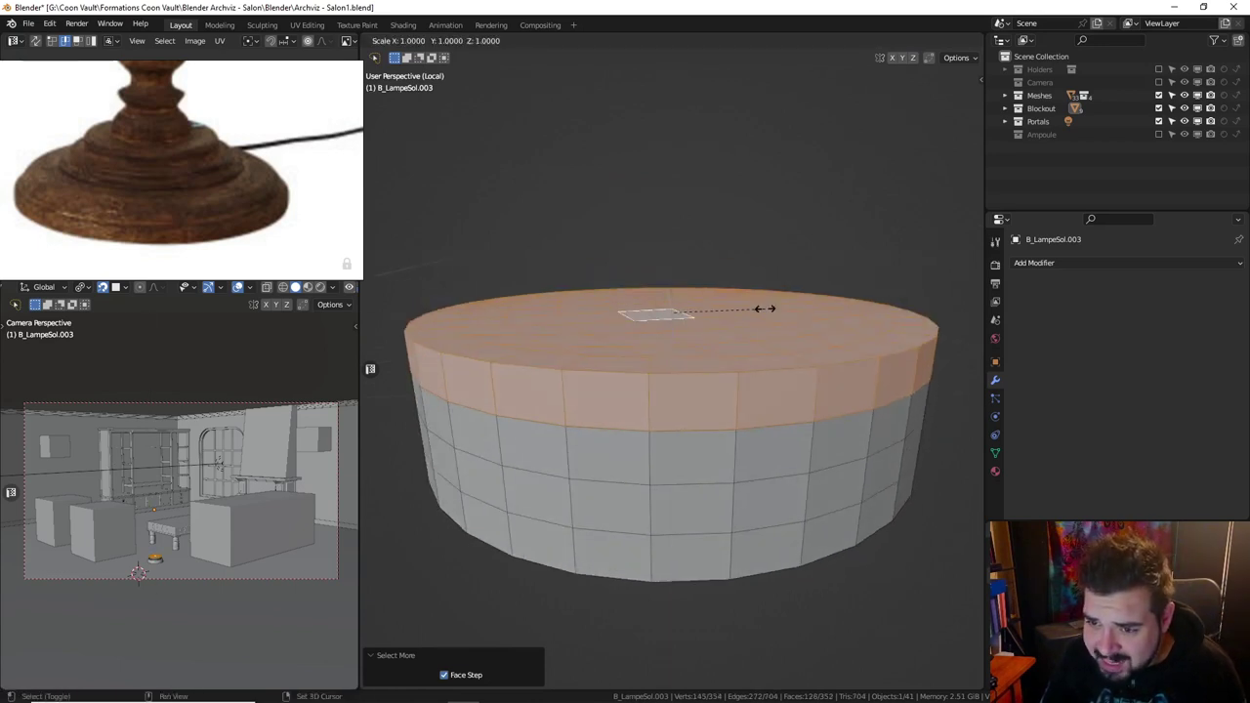
pyautogui.hotkey('shift', 'z')
pyautogui.write('.5')
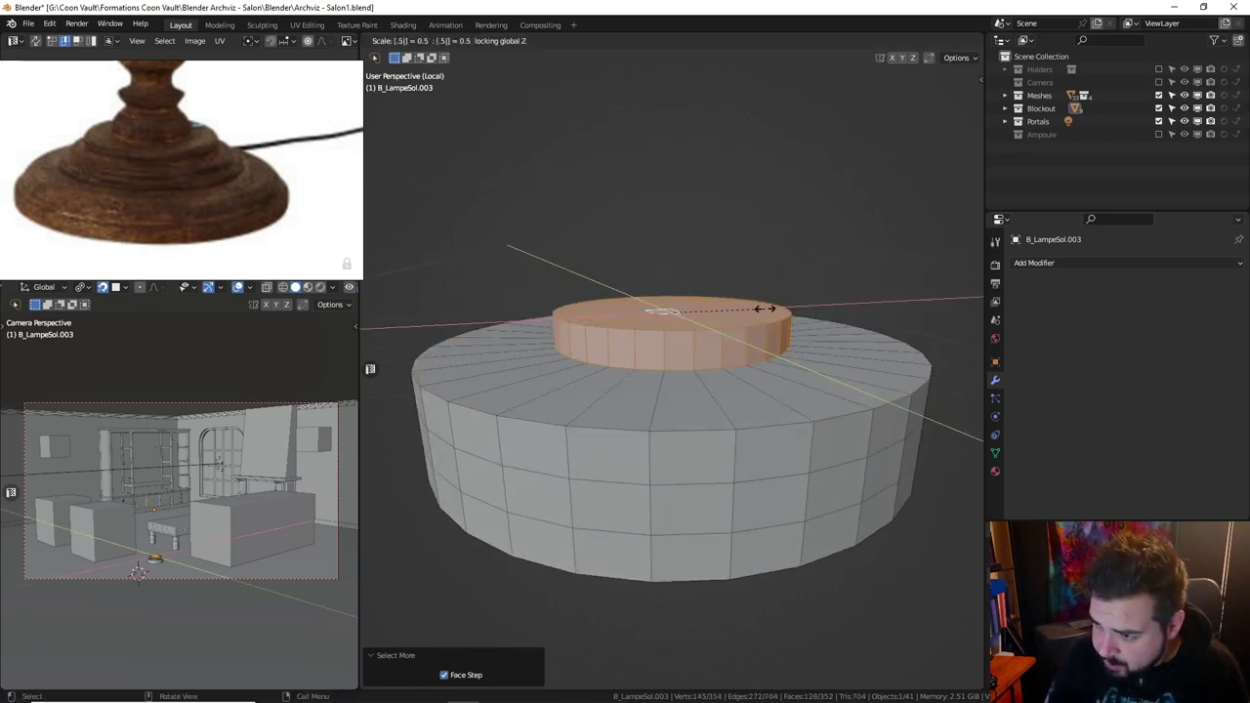
pyautogui.press('Return')
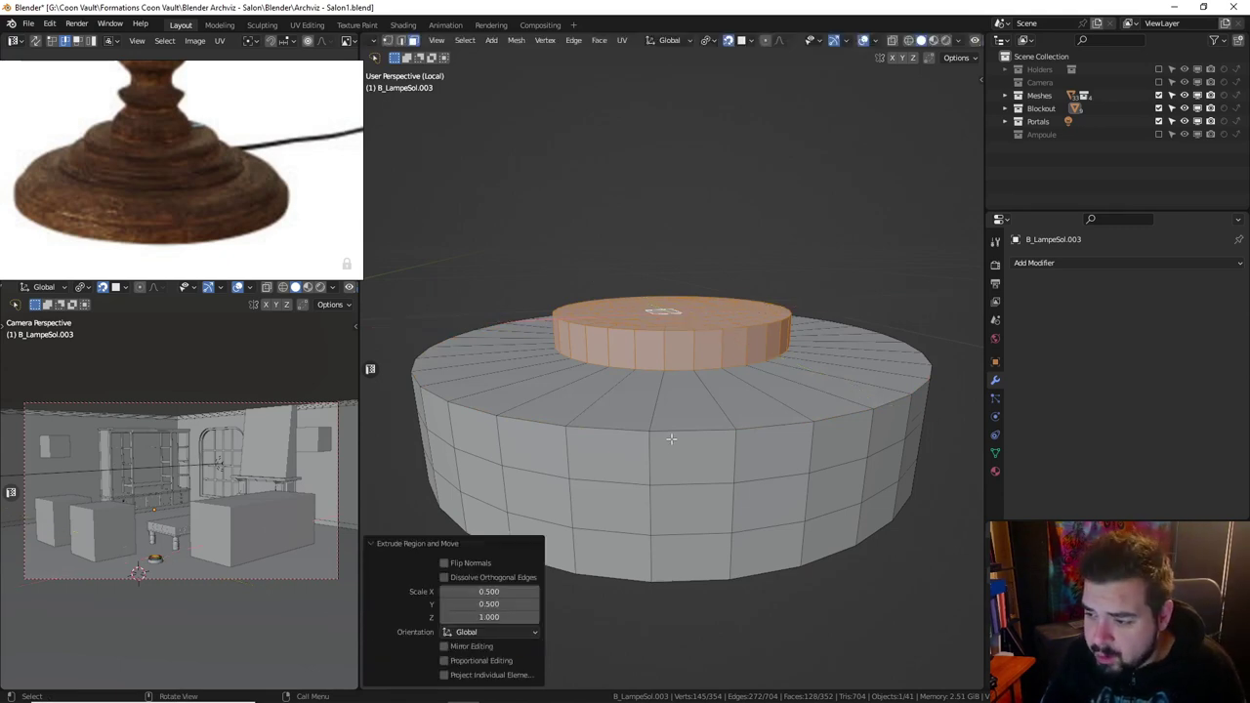
# Extrude two side face rings, scale them inward to 0.75, and raise the new step.
pyautogui.click(657, 451)
pyautogui.keyDown('alt'); pyautogui.click(657, 451); pyautogui.keyUp('alt')
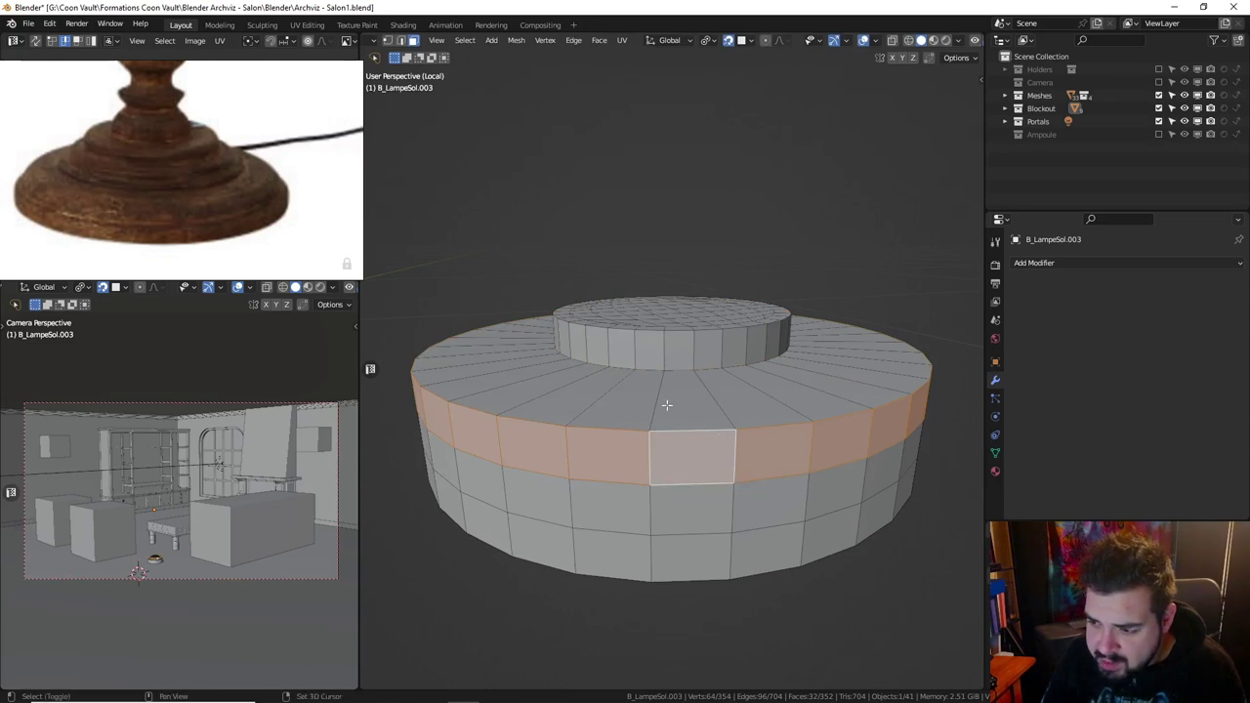
pyautogui.keyDown('alt'); pyautogui.keyDown('shift'); pyautogui.click(721, 414); pyautogui.keyUp('shift'); pyautogui.keyUp('alt')
pyautogui.press('e')
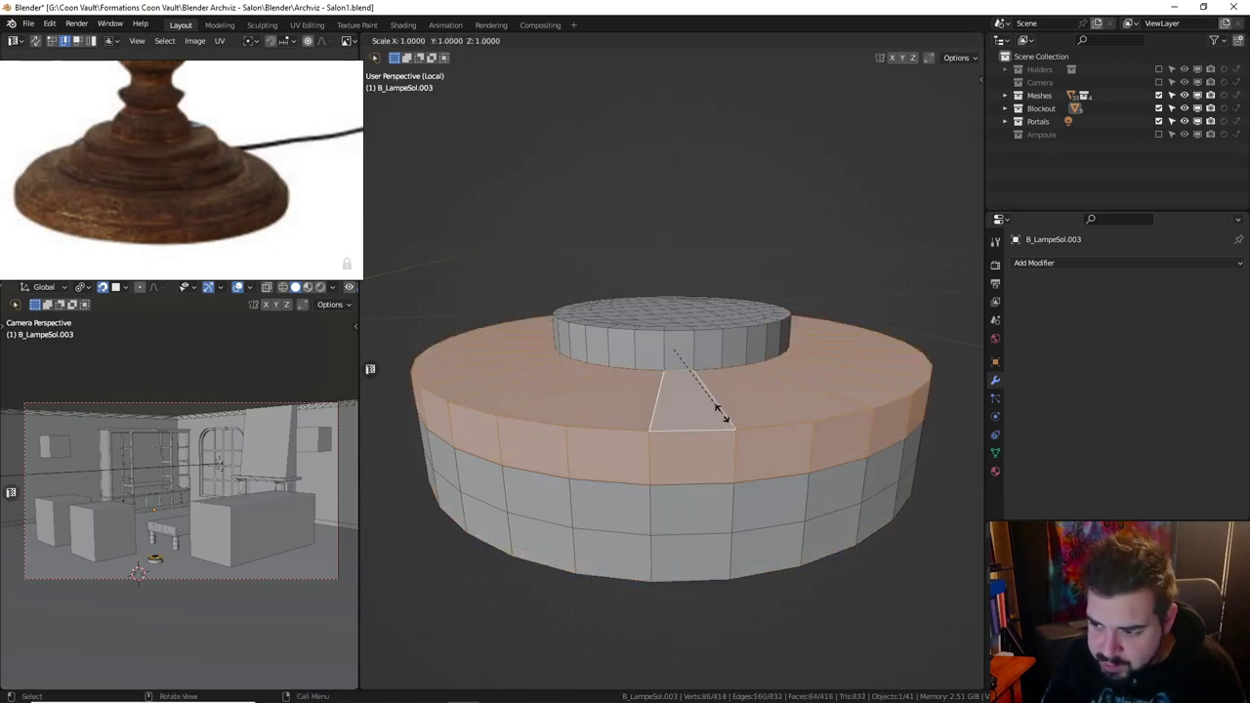
pyautogui.press('s')
pyautogui.hotkey('shift', 'z')
pyautogui.write('.75')
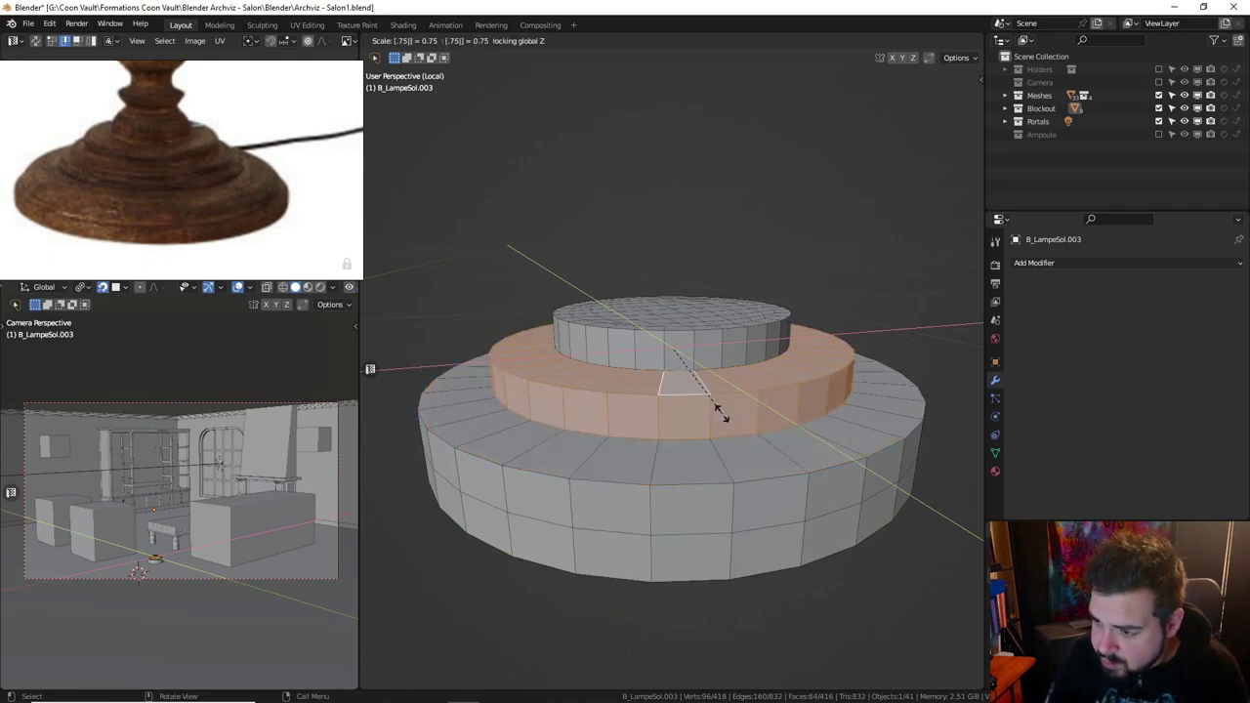
pyautogui.press('Return')
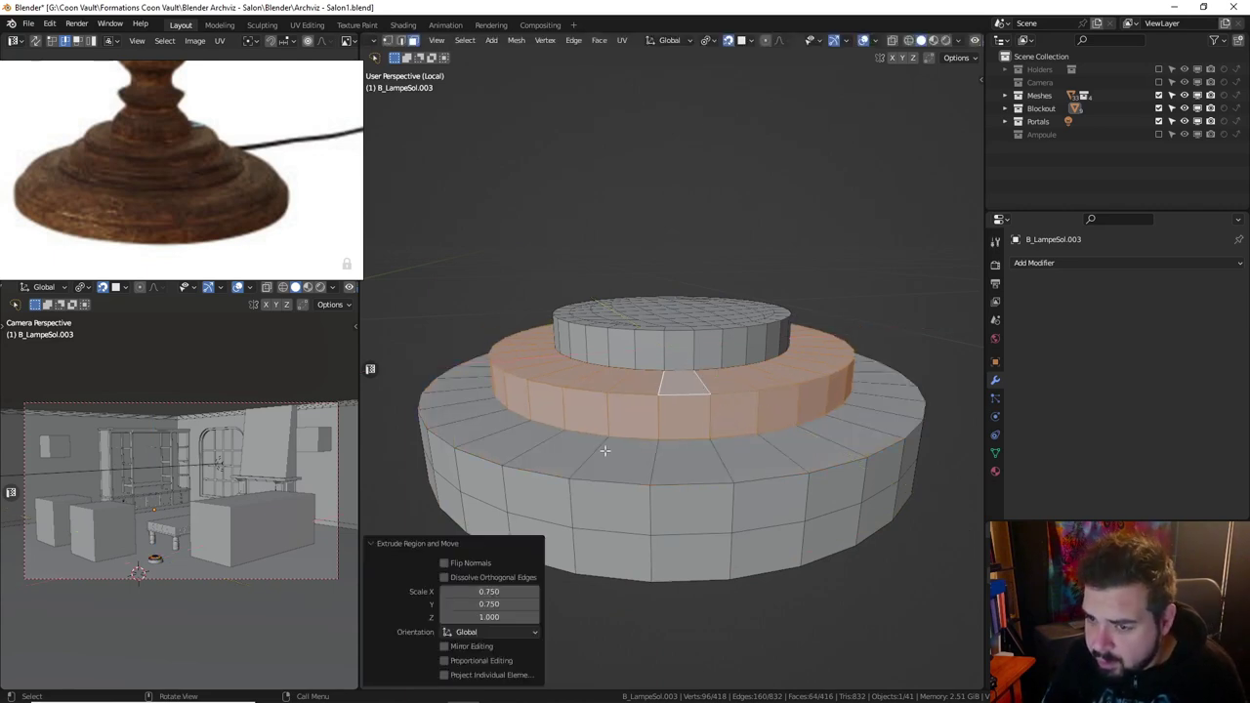
pyautogui.press('g')
pyautogui.press('z')
pyautogui.press('Return')
# Extrude the lower and upper tier face rings and scale them inward to 0.85.
pyautogui.hotkey('alt', 'a')
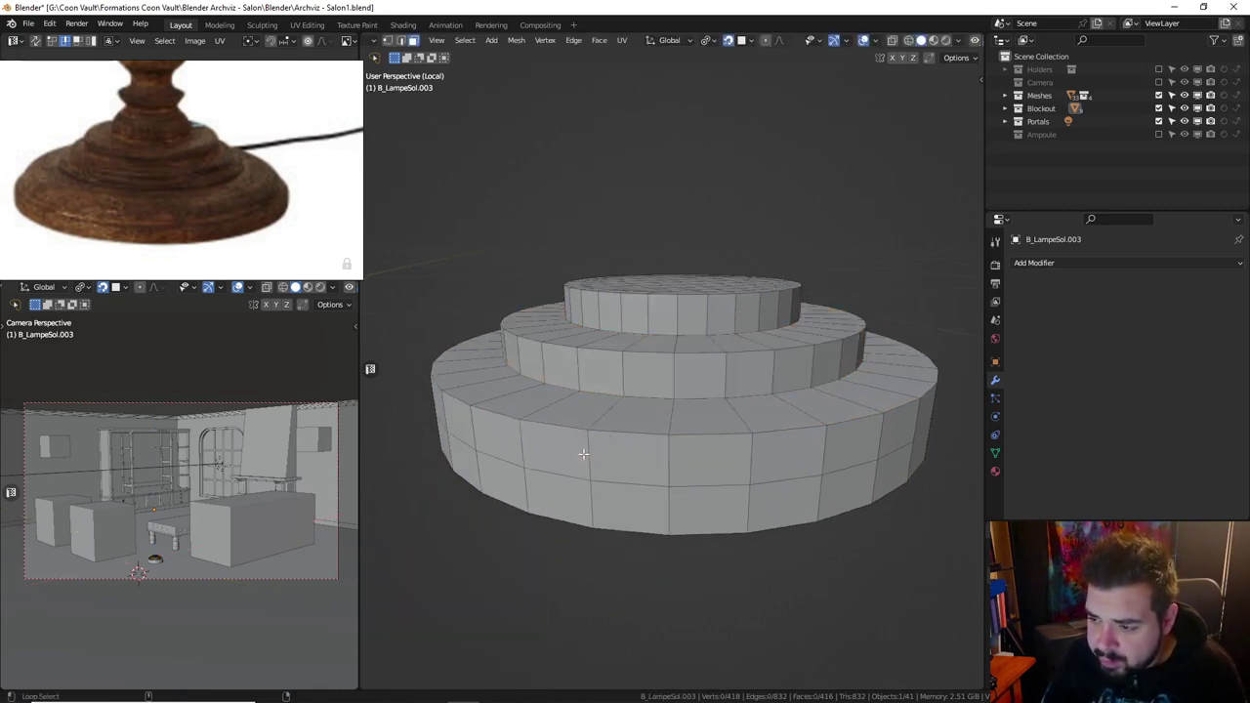
pyautogui.keyDown('alt'); pyautogui.click(583, 454); pyautogui.keyUp('alt')
pyautogui.keyDown('alt'); pyautogui.keyDown('shift'); pyautogui.click(599, 420); pyautogui.keyUp('shift'); pyautogui.keyUp('alt')
pyautogui.press('e')
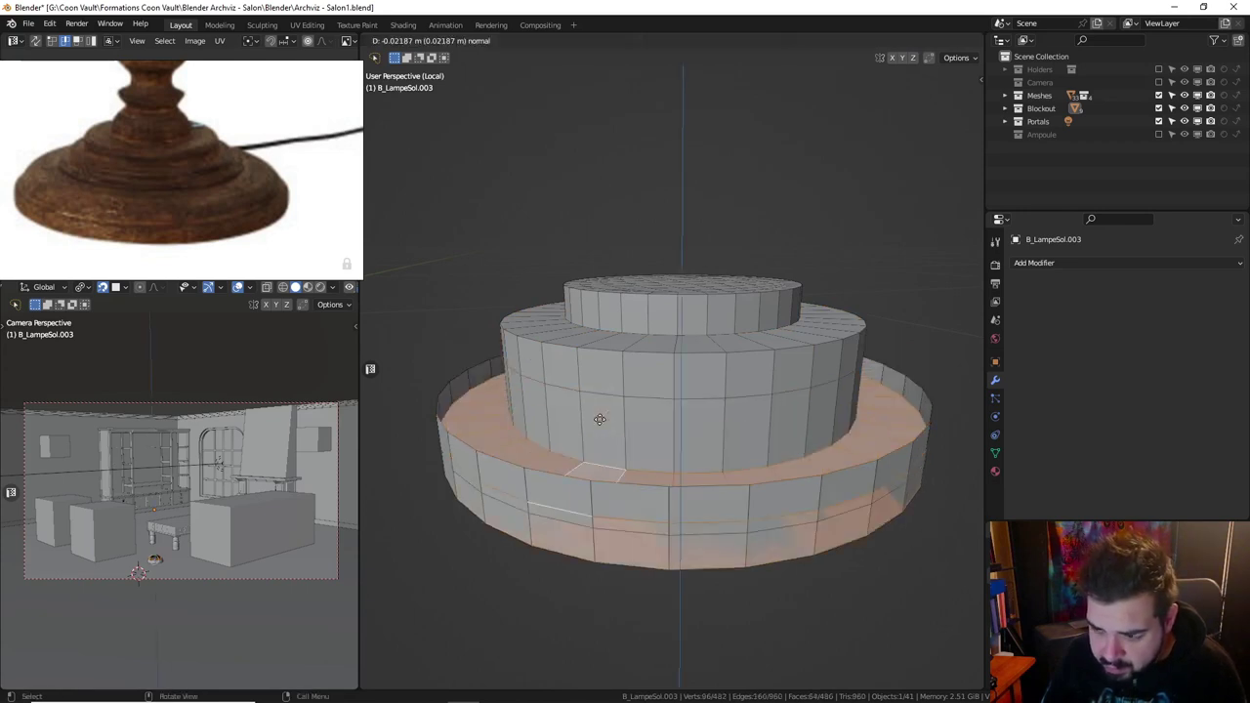
pyautogui.rightClick(600, 420)
pyautogui.press('s')
pyautogui.hotkey('shift', 'z')
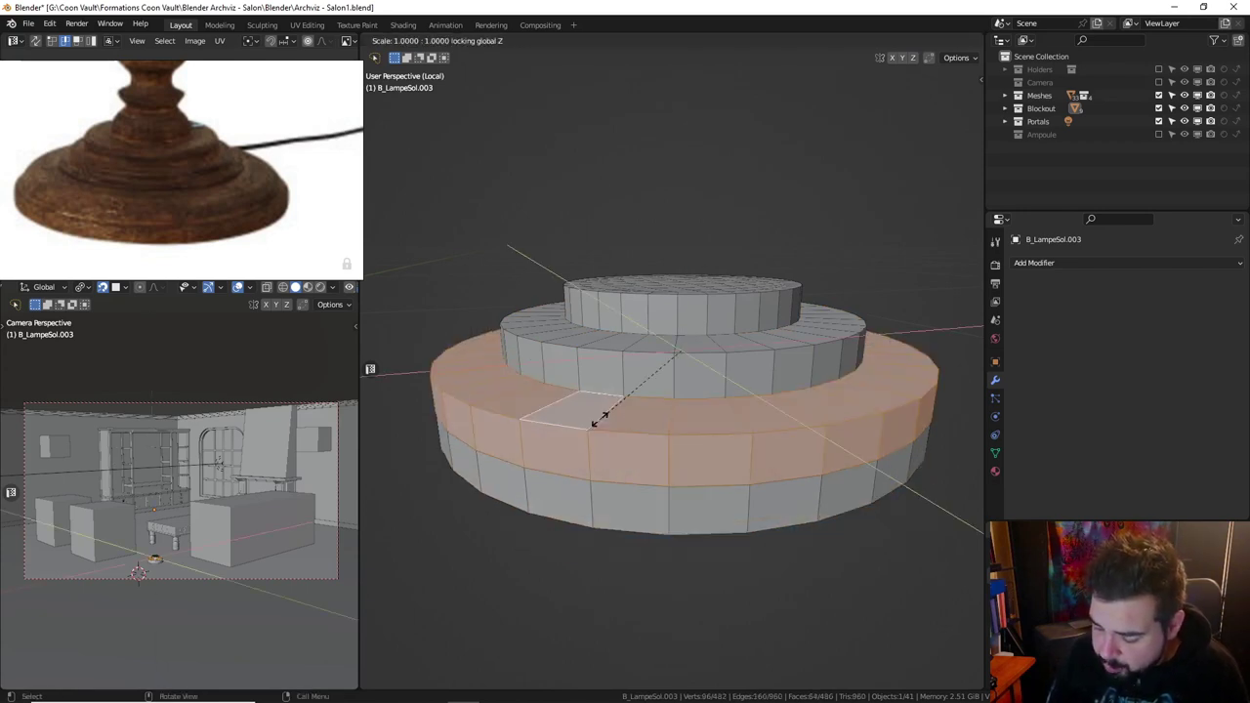
pyautogui.write('.85')
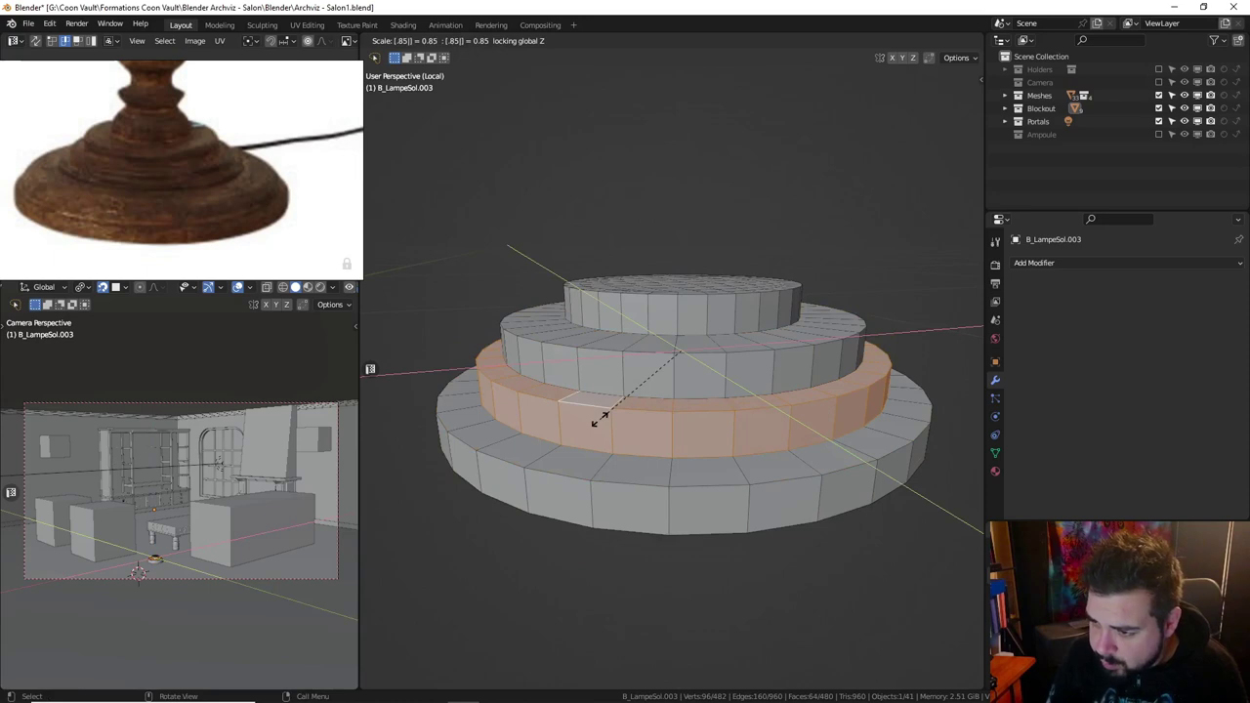
pyautogui.press('Return')
# Move the base object's origin to its geometry centre.
pyautogui.press('Tab')
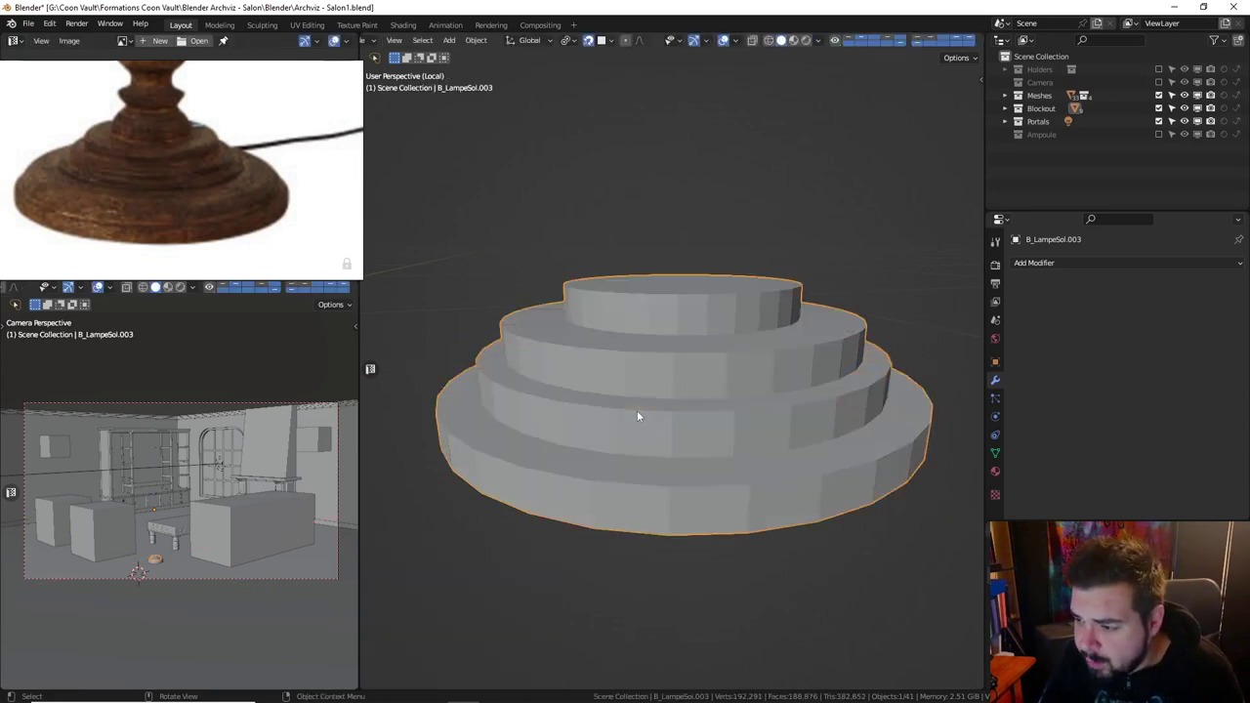
pyautogui.rightClick(638, 416)
pyautogui.click(608, 413)
pyautogui.rightClick(610, 410)
pyautogui.click(681, 411)
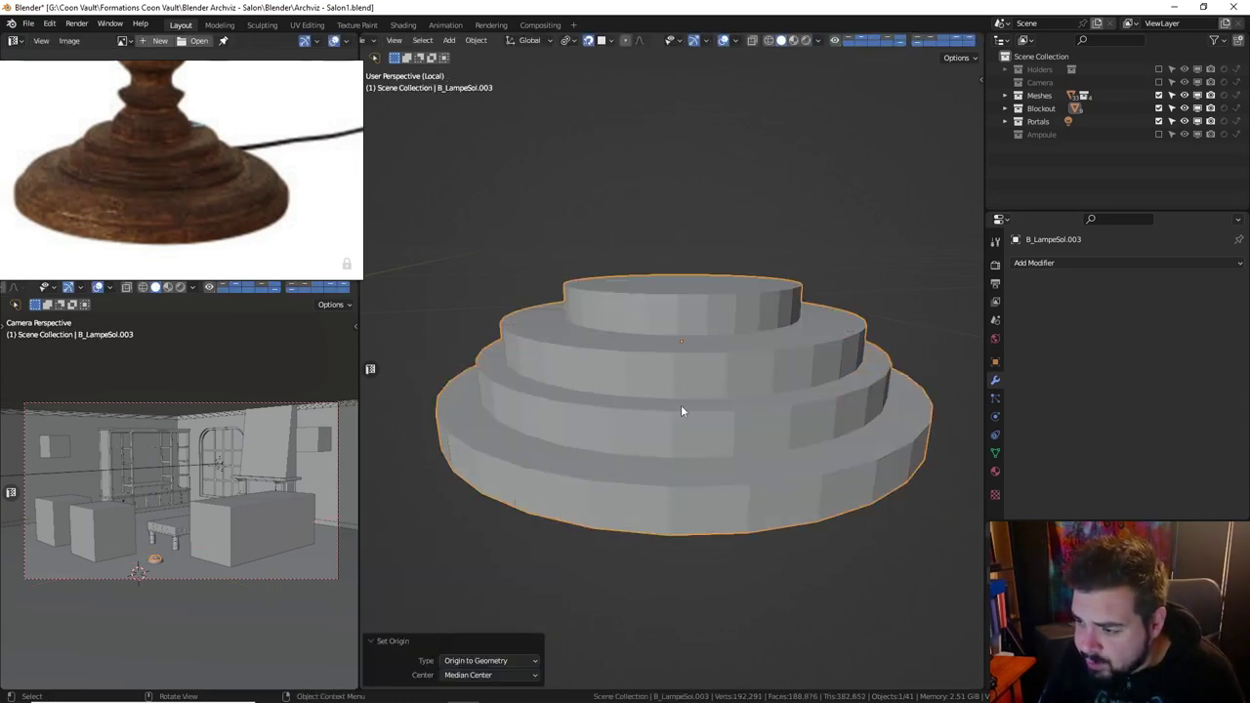
# Clean the whole base mesh with Dissolve Degenerate, Merge by Distance and Delete Loose.
pyautogui.press('Tab')
pyautogui.press('a')
pyautogui.press('a')
pyautogui.press('a')
pyautogui.press('q')
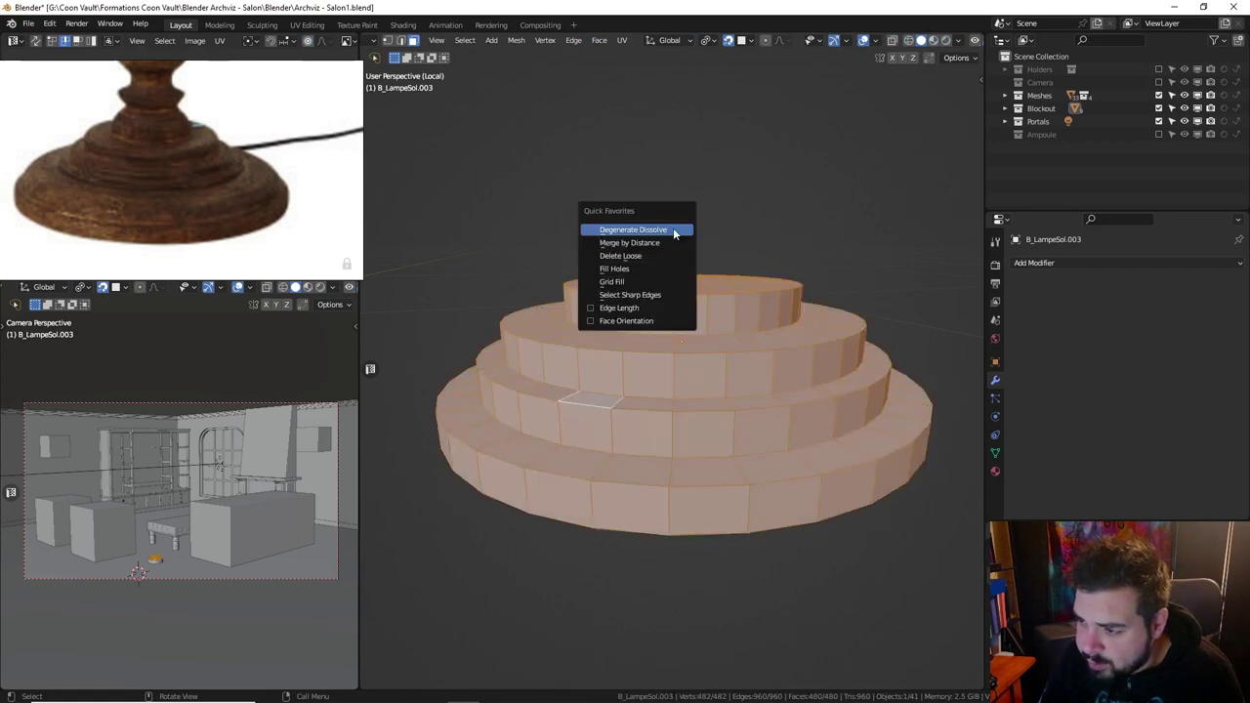
pyautogui.click(674, 234)
pyautogui.press('q')
pyautogui.click(647, 238)
pyautogui.press('q')
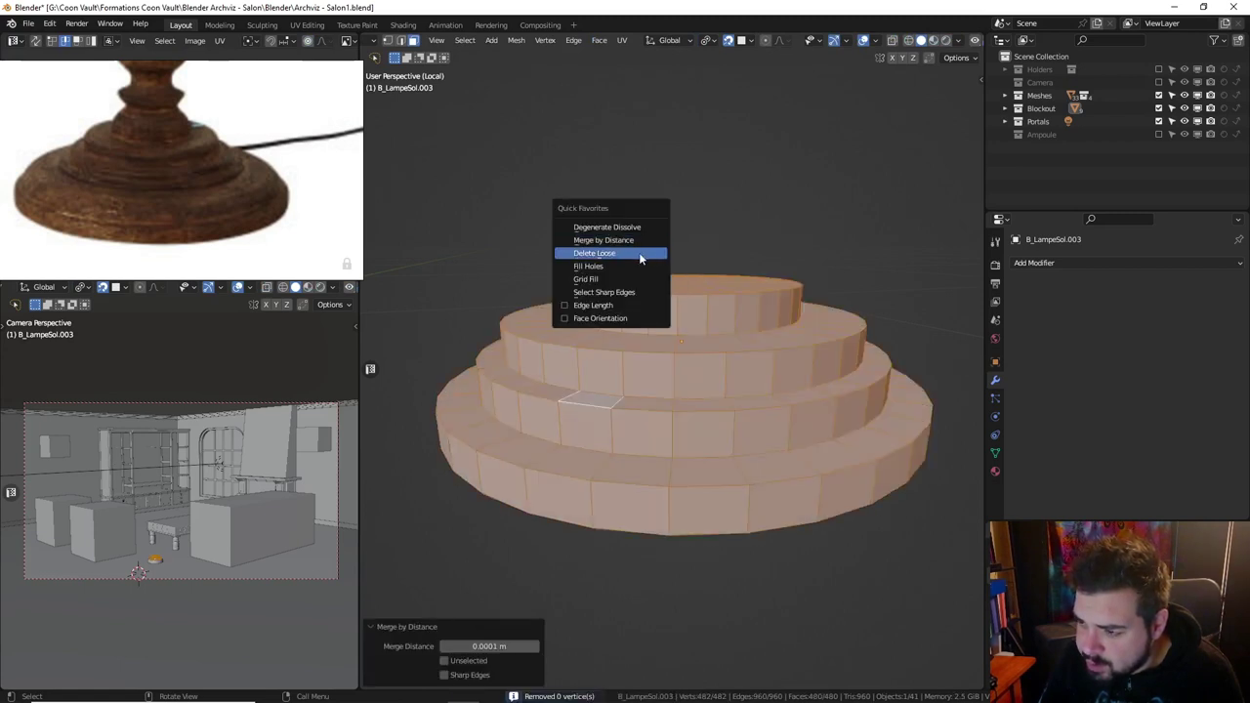
pyautogui.click(639, 256)
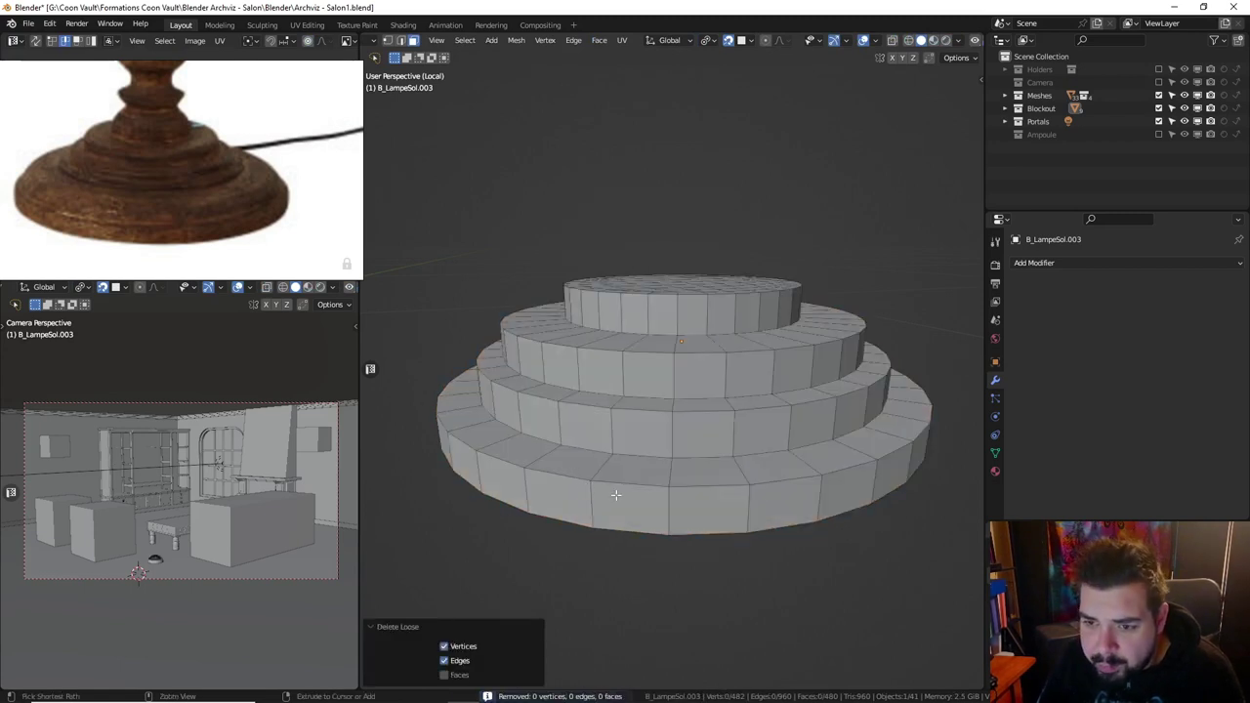
# Add a centred edge loop around the bottom, middle and top tiers.
pyautogui.hotkey('ctrl', 'r')
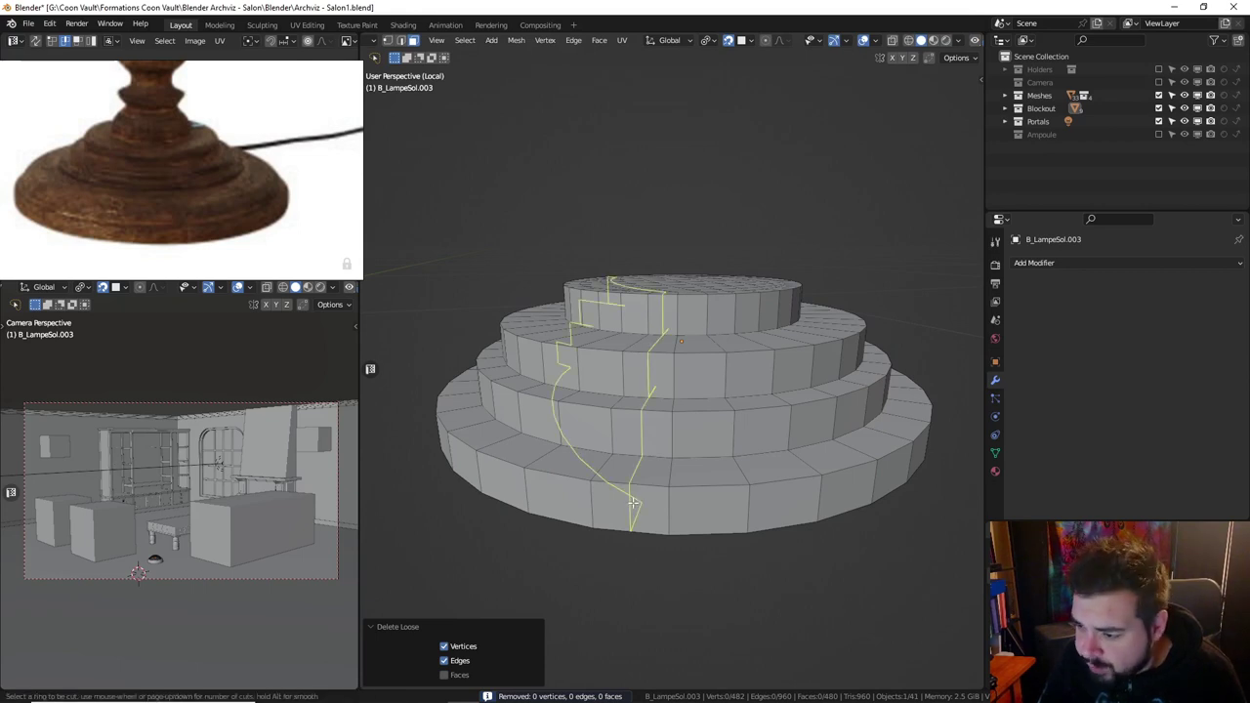
pyautogui.click(625, 500)
pyautogui.rightClick(634, 488)
pyautogui.hotkey('alt', 'z')
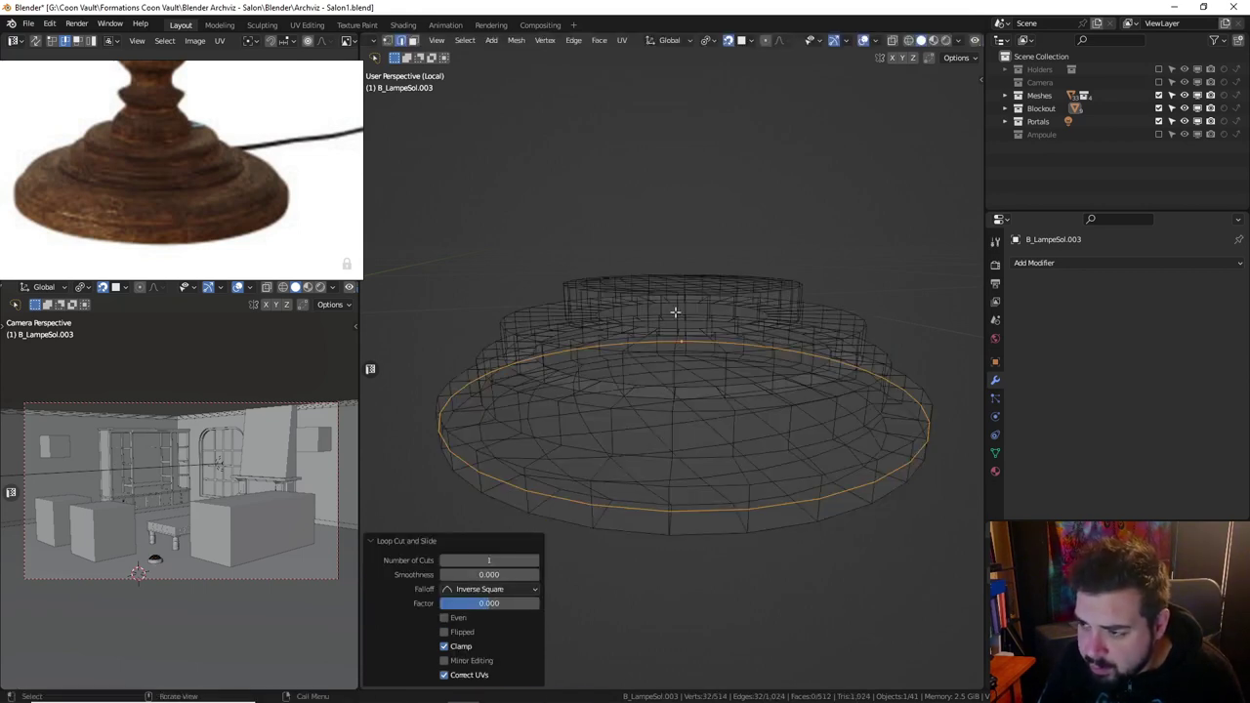
pyautogui.hotkey('alt', 'z')
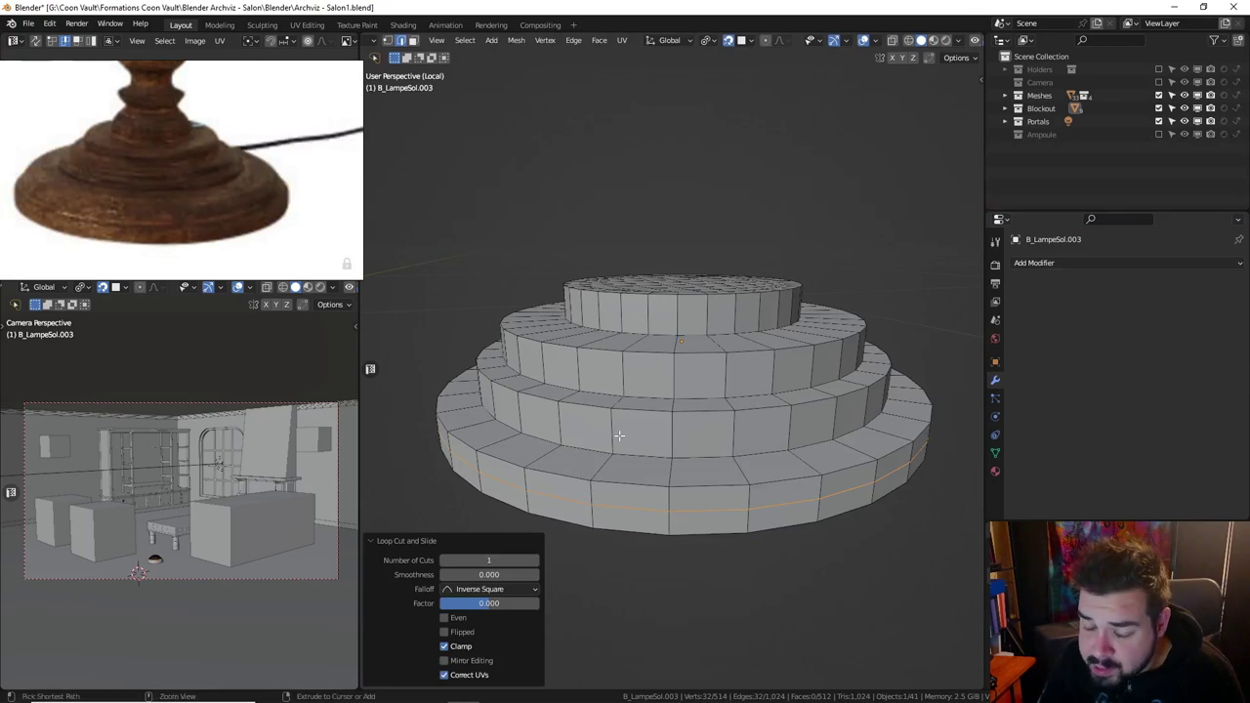
pyautogui.hotkey('ctrl', 'r')
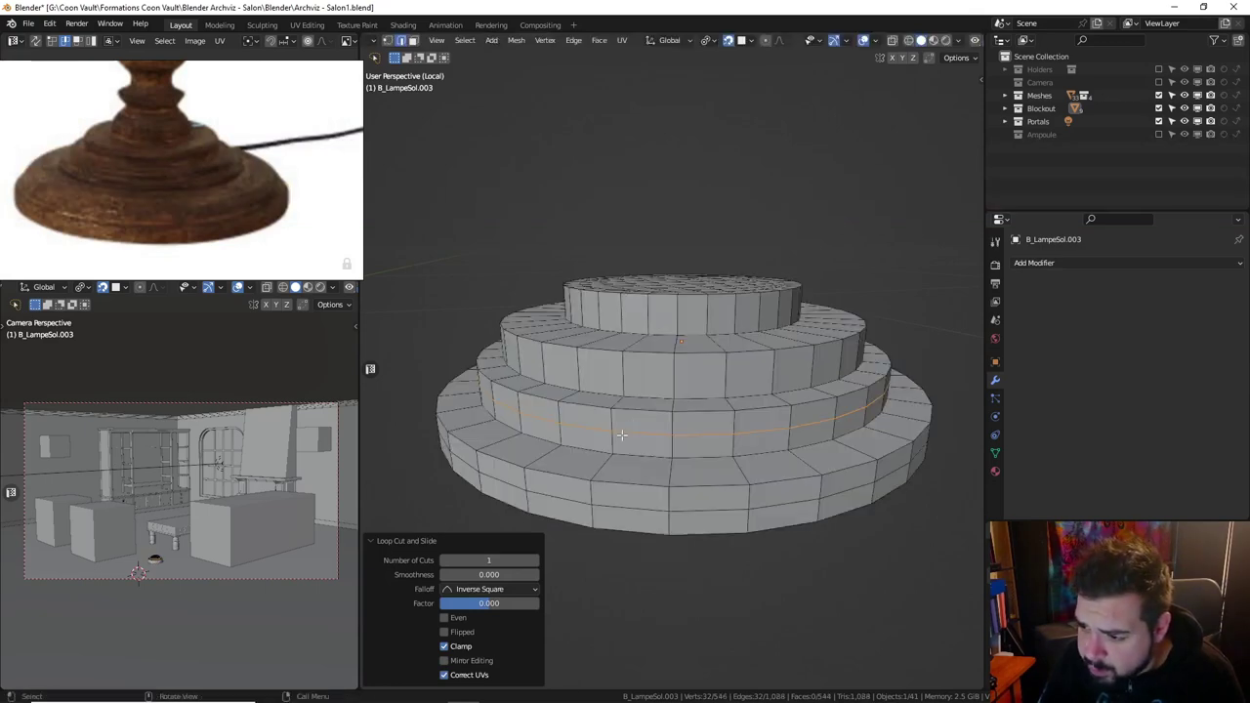
pyautogui.click(638, 373)
pyautogui.rightClick(639, 373)
pyautogui.hotkey('ctrl', 'r')
pyautogui.click(665, 320)
pyautogui.rightClick(665, 321)
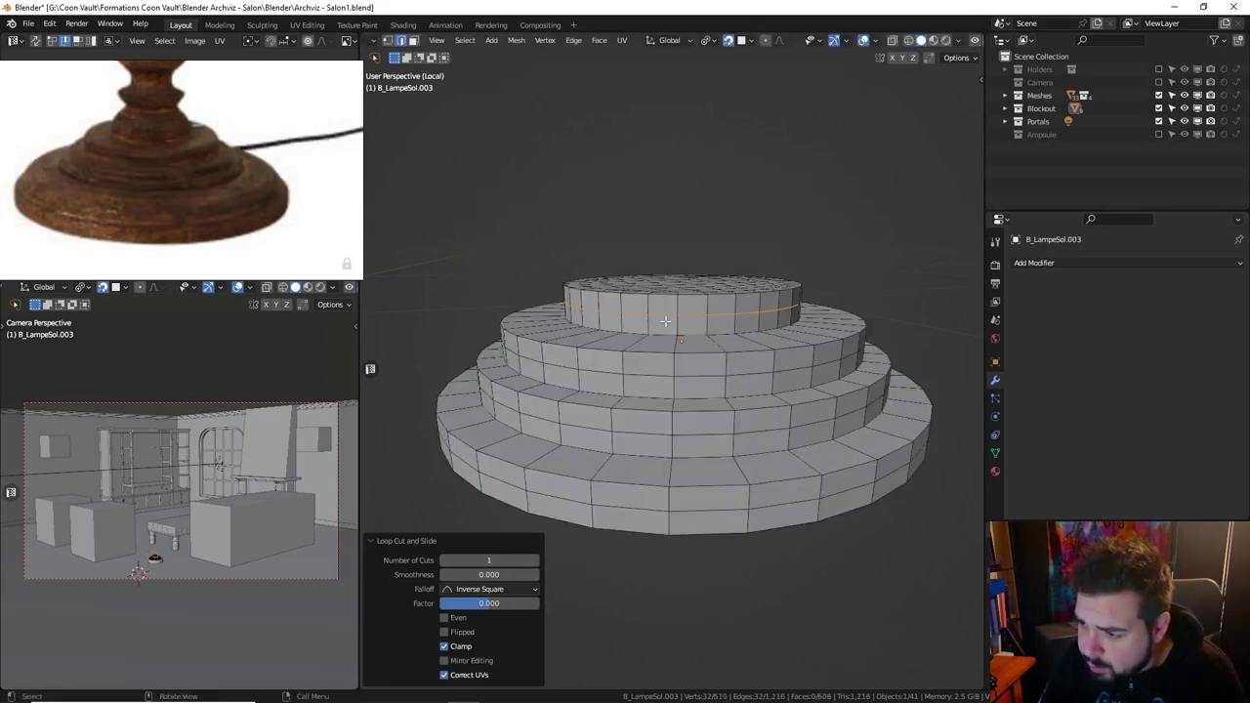
# Select the new tier loops and bevel them 0.0025 m.
pyautogui.keyDown('alt'); pyautogui.keyDown('shift'); pyautogui.click(650, 376); pyautogui.keyUp('shift'); pyautogui.keyUp('alt')
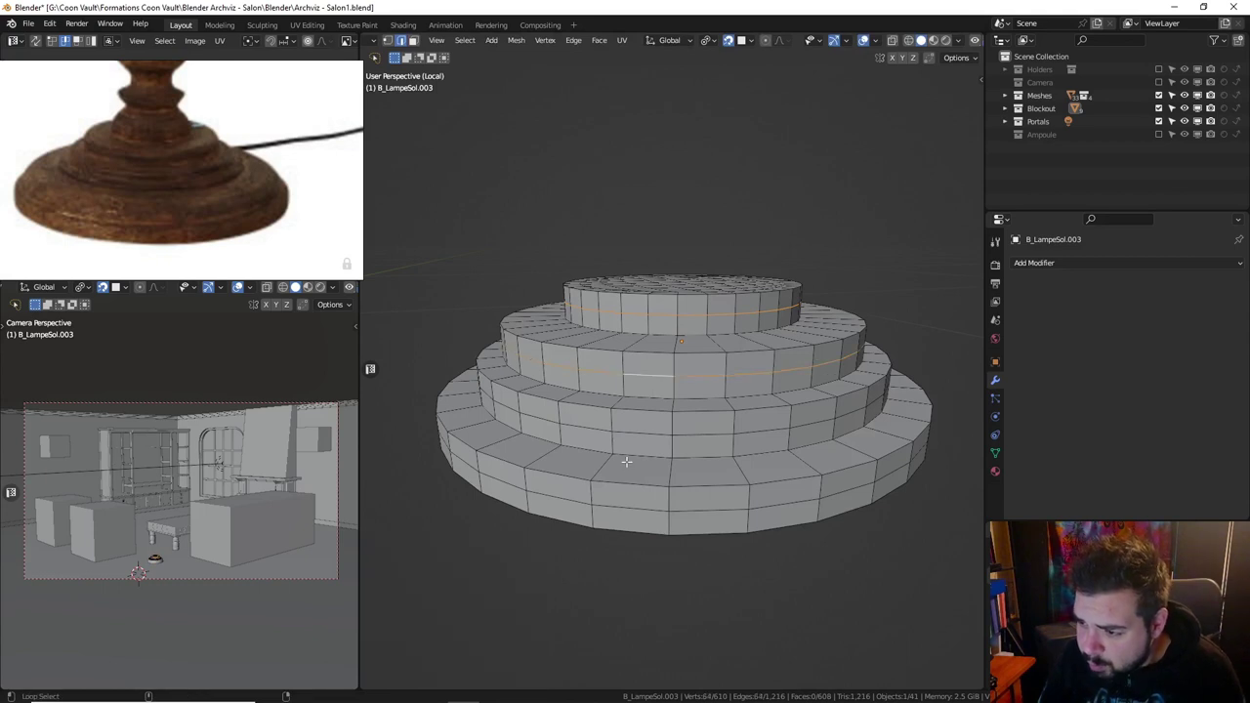
pyautogui.keyDown('alt'); pyautogui.keyDown('shift'); pyautogui.click(643, 434); pyautogui.keyUp('shift'); pyautogui.keyUp('alt')
pyautogui.keyDown('alt'); pyautogui.keyDown('shift'); pyautogui.click(621, 508); pyautogui.keyUp('shift'); pyautogui.keyUp('alt')
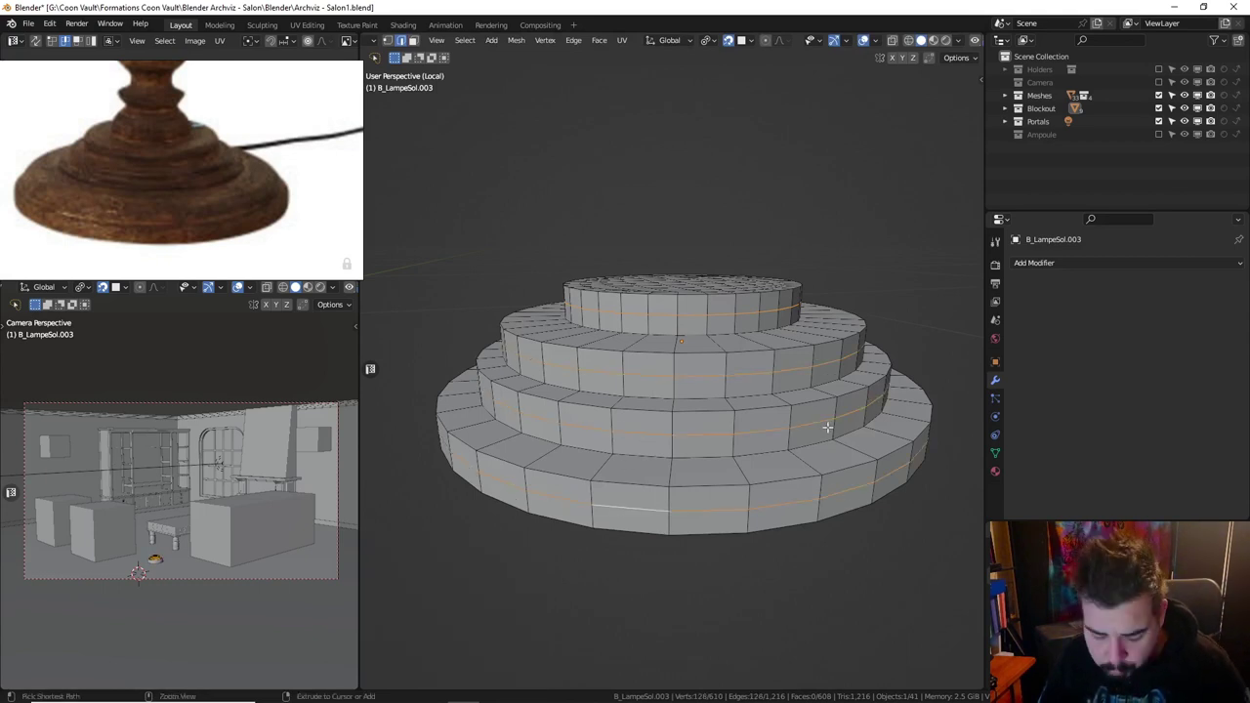
pyautogui.hotkey('ctrl', 'b')
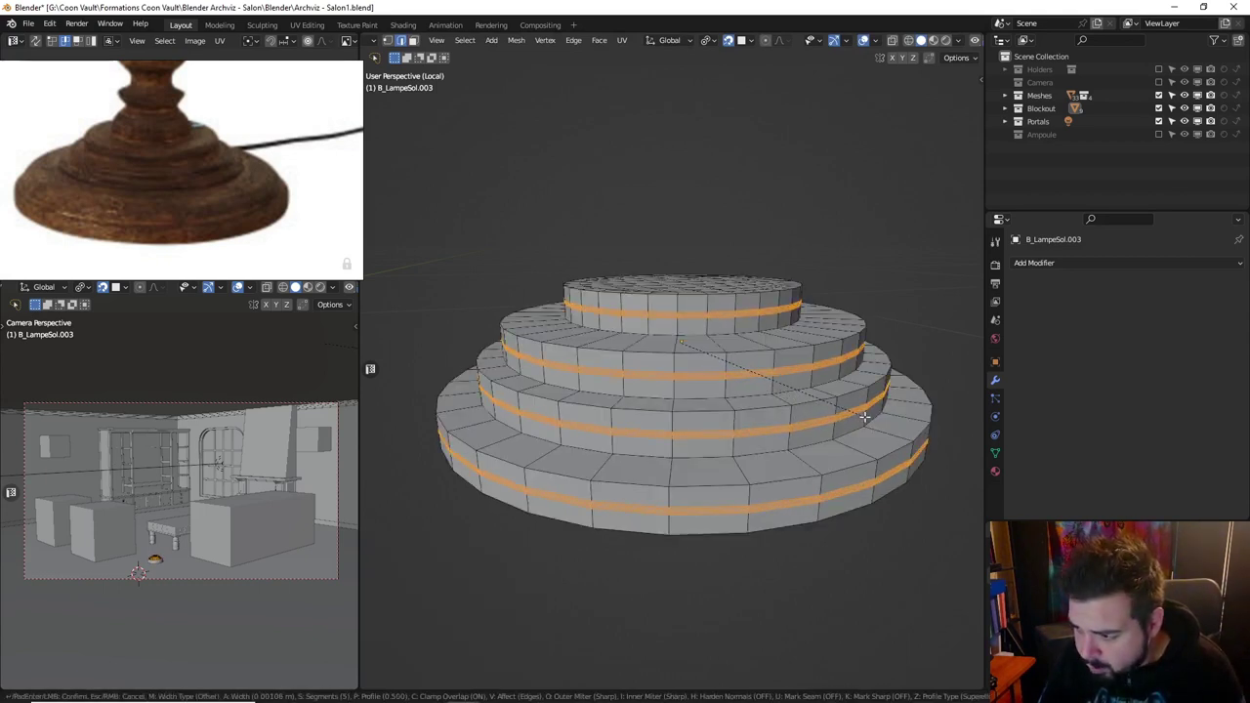
pyautogui.hotkey('shift', 'z')
pyautogui.write('.005')
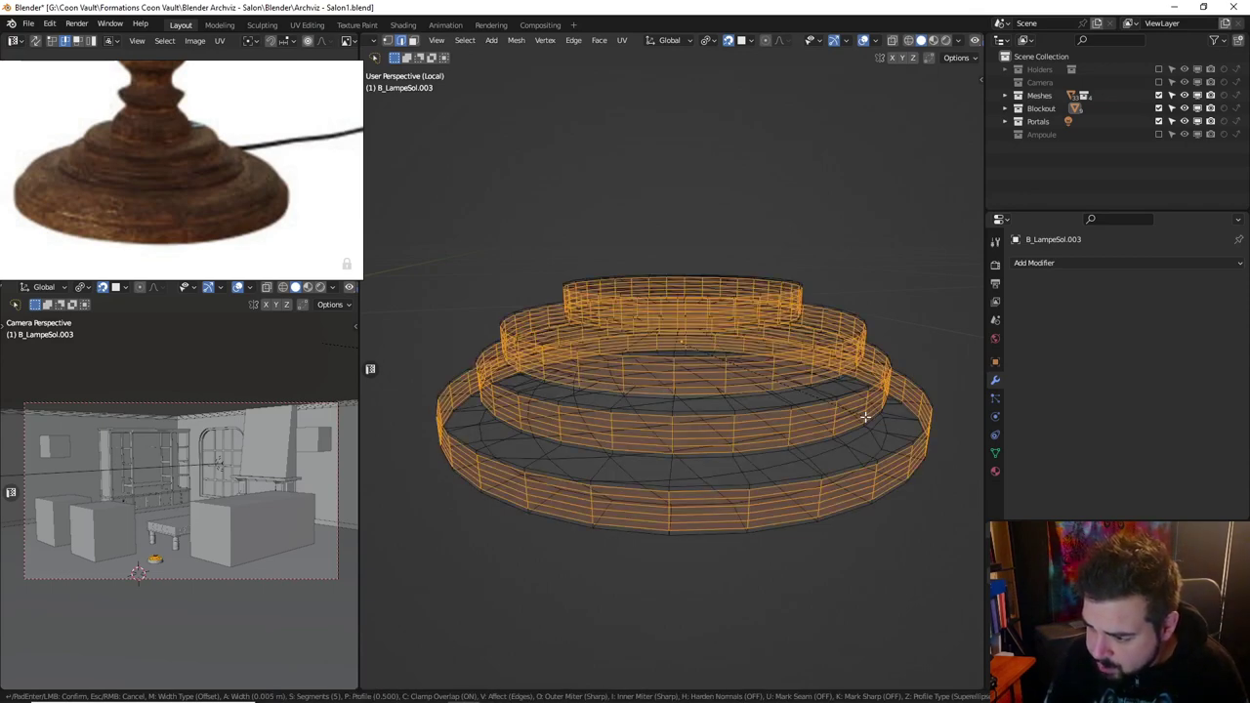
pyautogui.press('BackSpace')
pyautogui.press('BackSpace')
pyautogui.write('.0025')
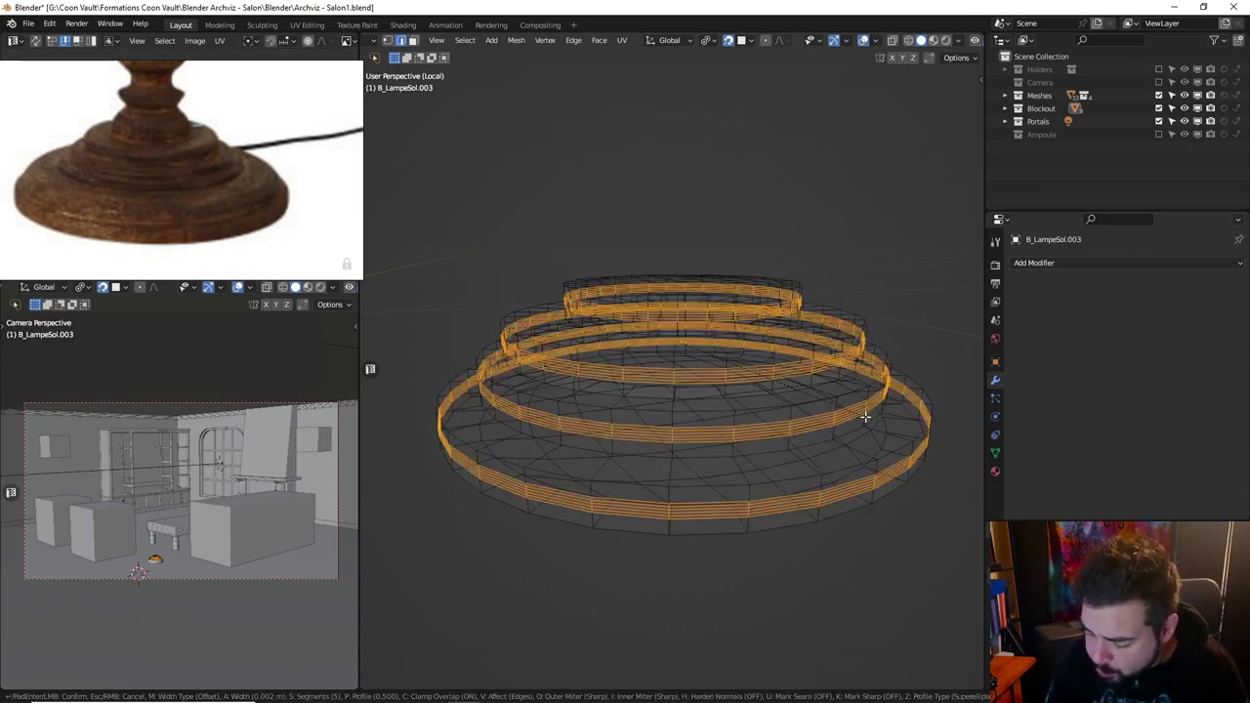
pyautogui.hotkey('shift', 'z')
pyautogui.press('Return')
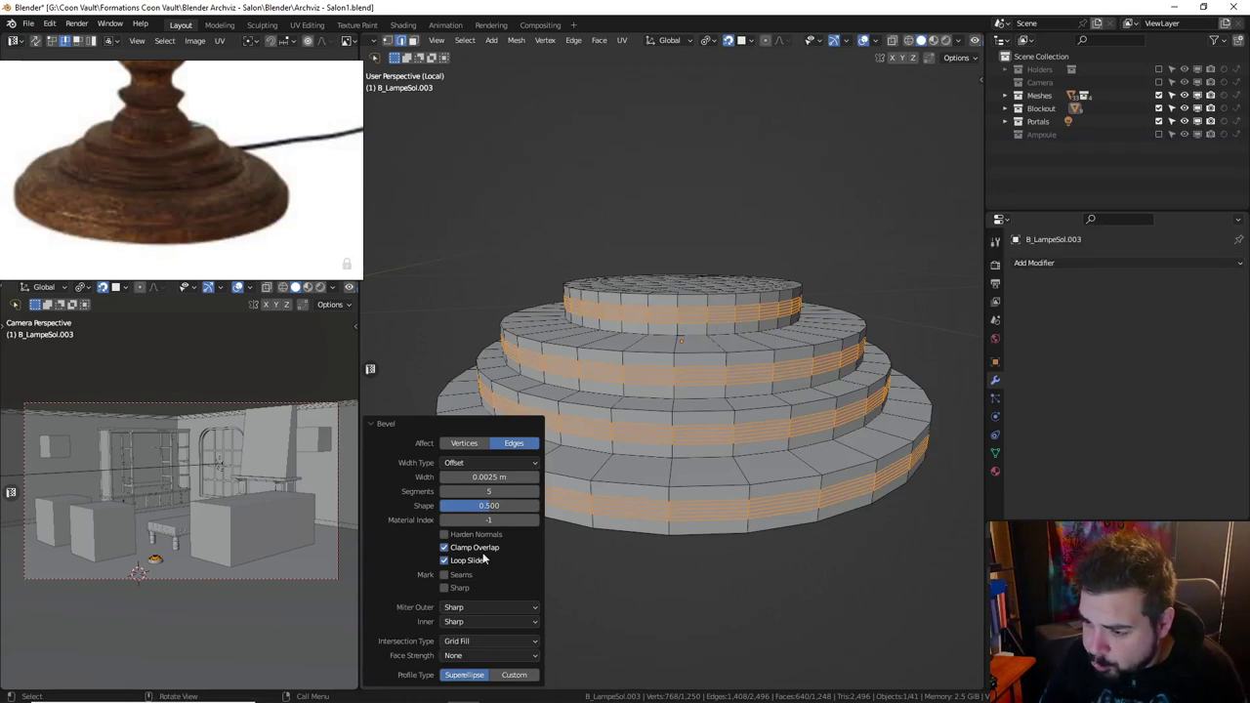
# Scale the beveled loops to 0.9 with Z excluded.
pyautogui.scroll(-2, 803, 282)
pyautogui.scroll(-2, 803, 285)
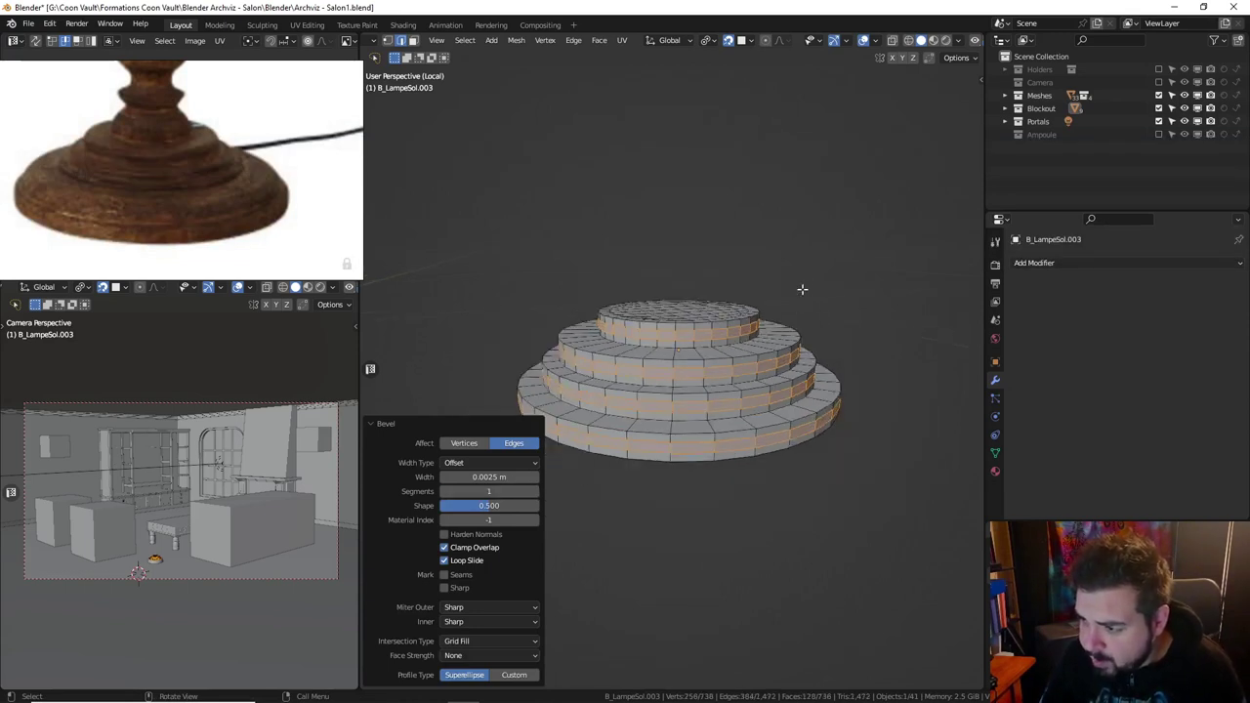
pyautogui.press('s')
pyautogui.hotkey('shift', 'z')
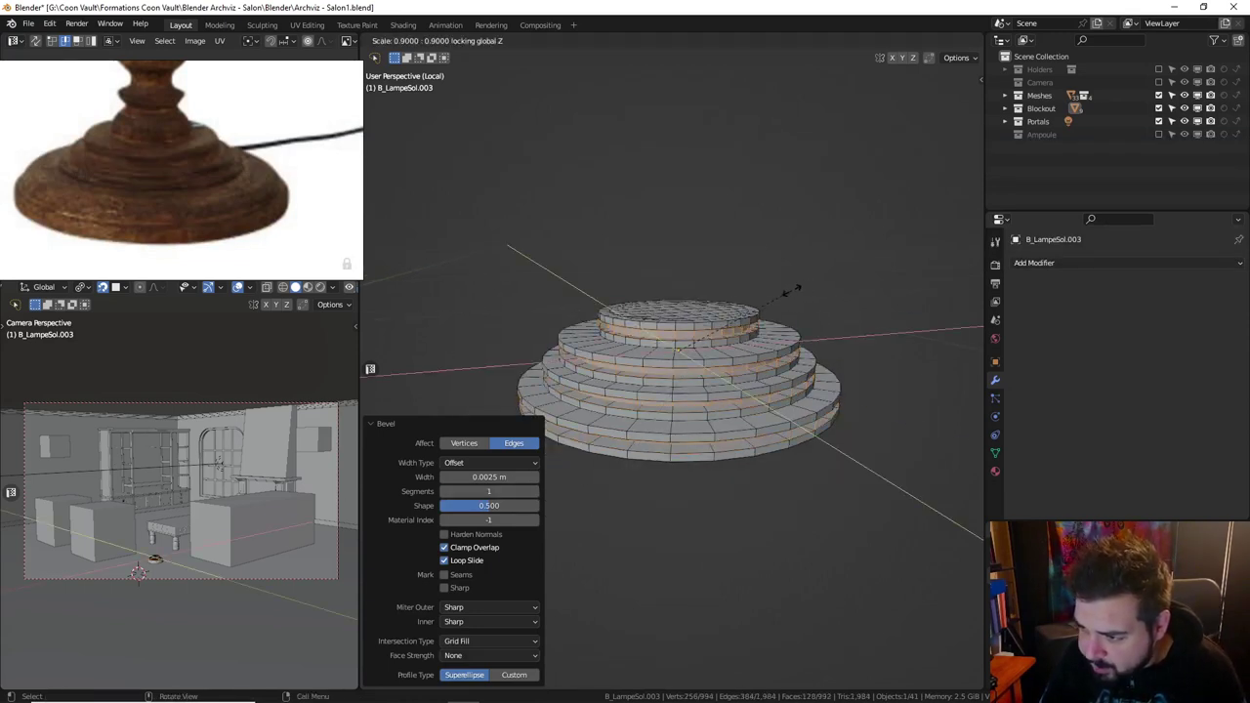
pyautogui.write('.9')
pyautogui.press('Return')
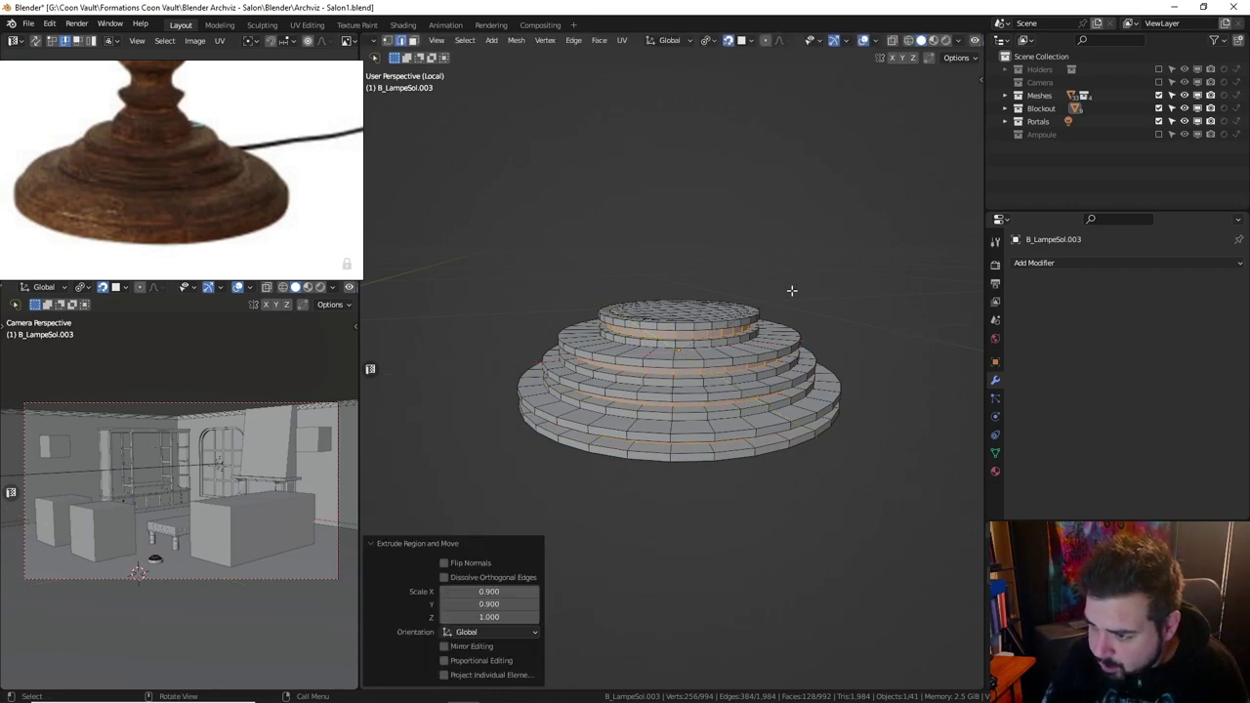
# Add a Bevel modifier to the lamp base and raise it to 2 segments.
pyautogui.press('Tab')
pyautogui.click(1046, 263)
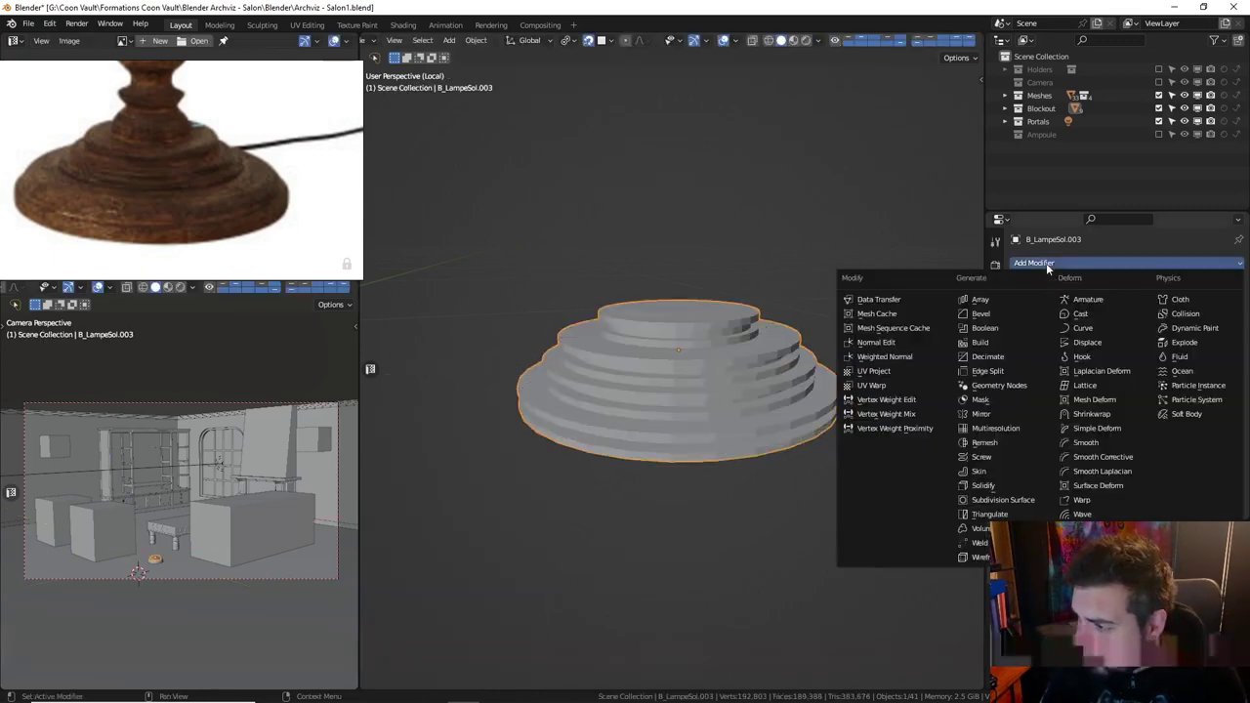
pyautogui.click(1010, 324)
pyautogui.scroll(2, 902, 341)
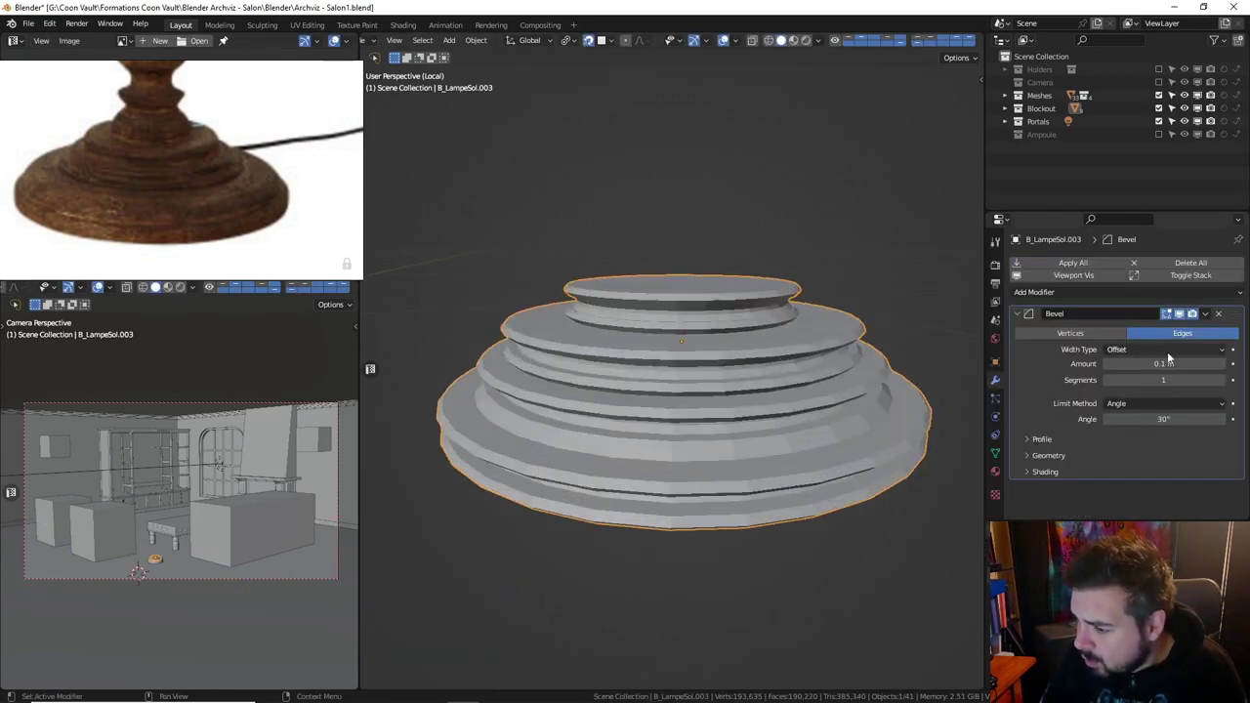
pyautogui.moveTo(1208, 379); pyautogui.dragTo(1226, 378)
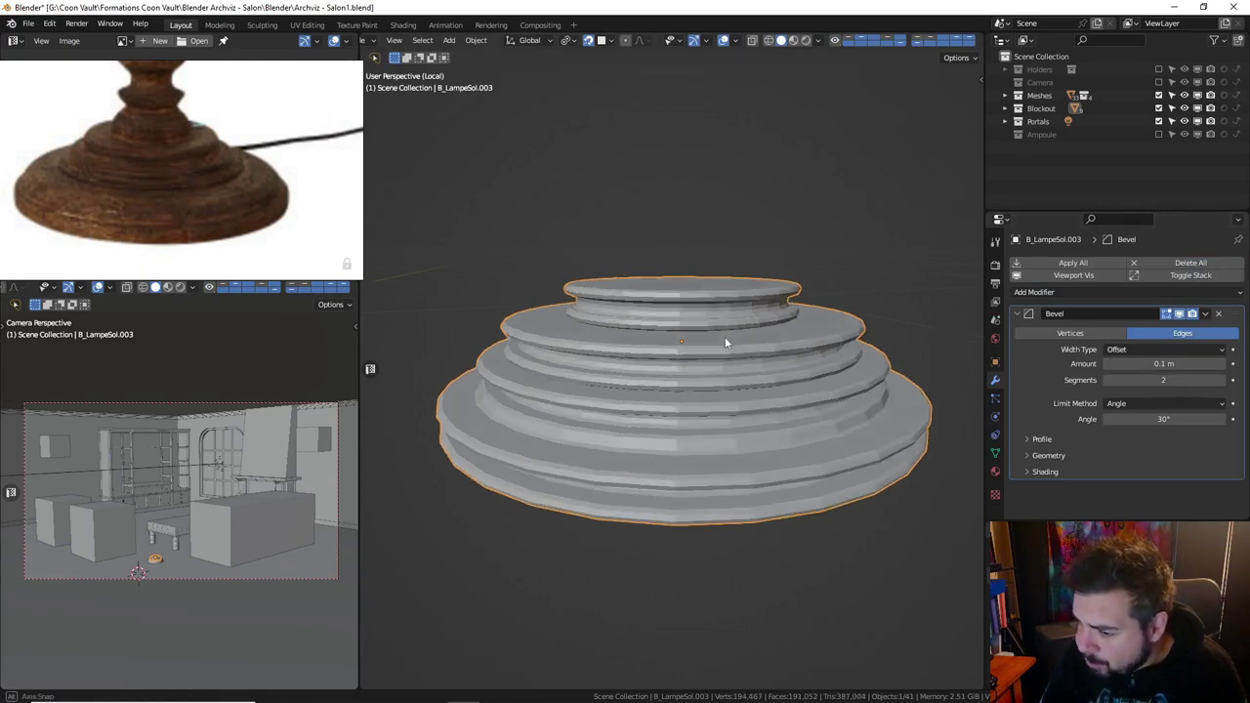
# Add level 1 Subdivision, shade smooth with Auto Smooth, and add a Weighted Normal modifier.
pyautogui.moveTo(724, 336)
pyautogui.mouseDown(button='middle')
pyautogui.moveTo(730, 319)
pyautogui.moveTo(763, 360)
pyautogui.mouseUp(button='middle')
pyautogui.scroll(2, 730, 319)
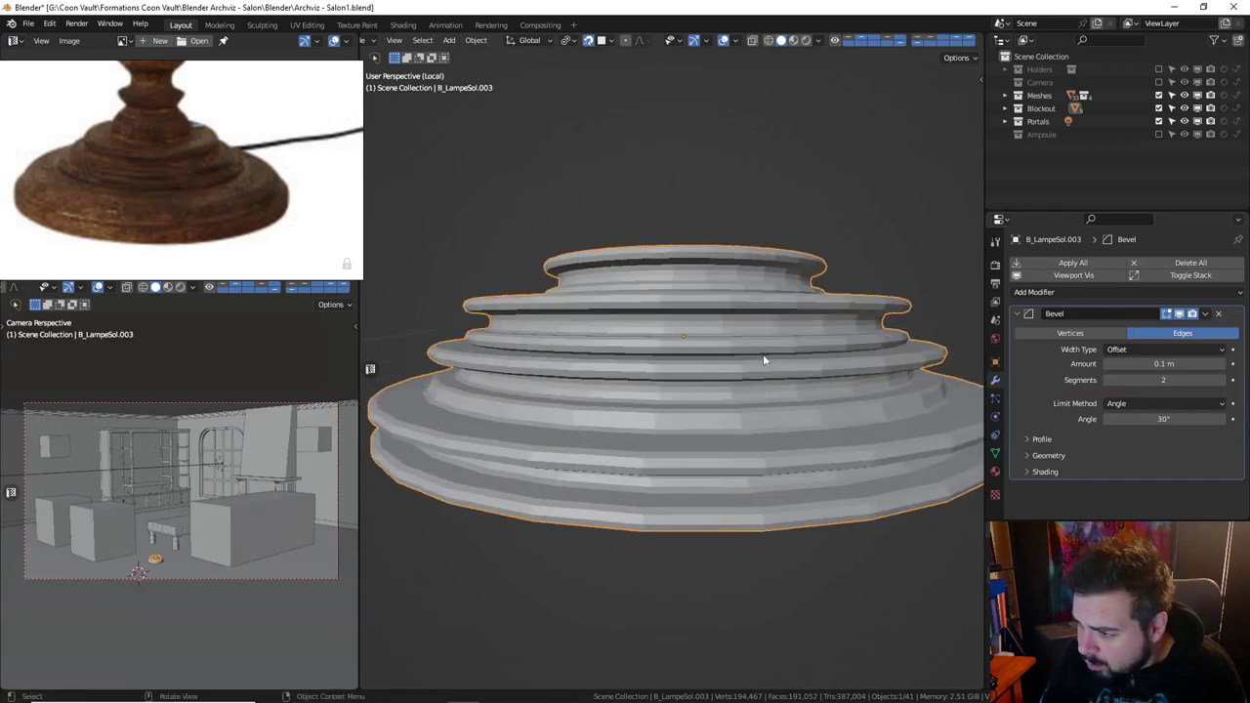
pyautogui.hotkey('ctrl', '1')
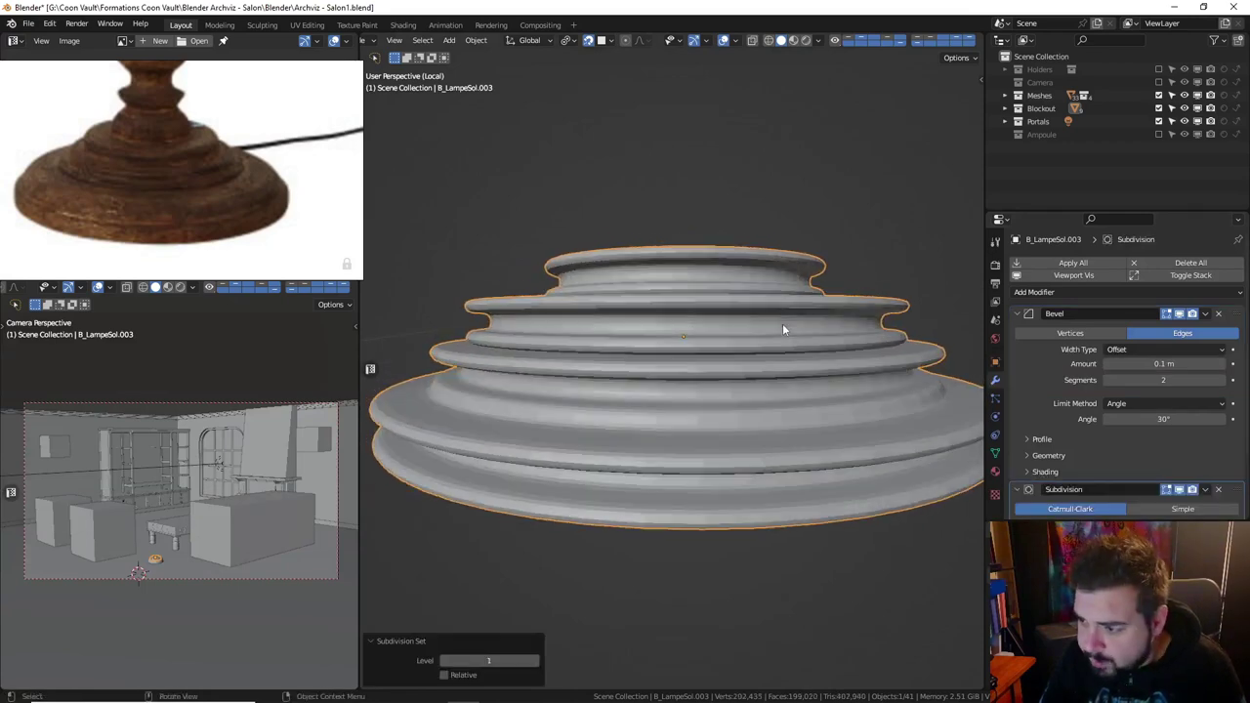
pyautogui.press('q')
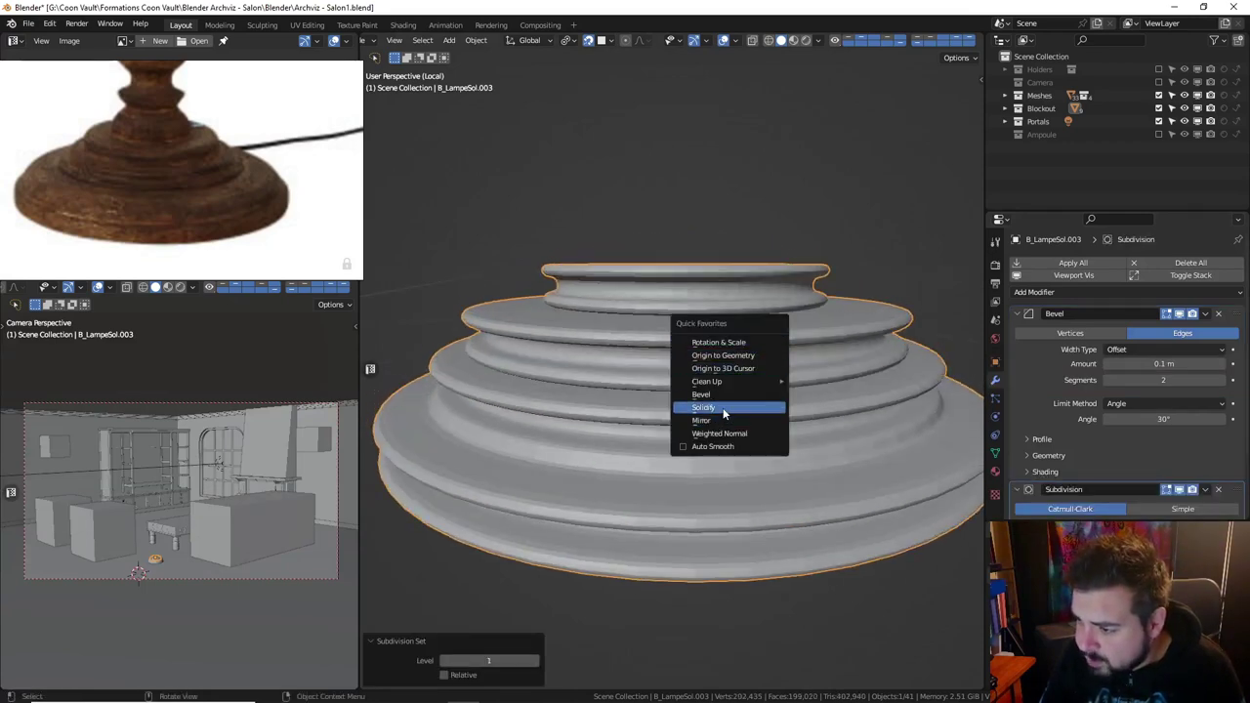
pyautogui.click(714, 446)
pyautogui.press('q')
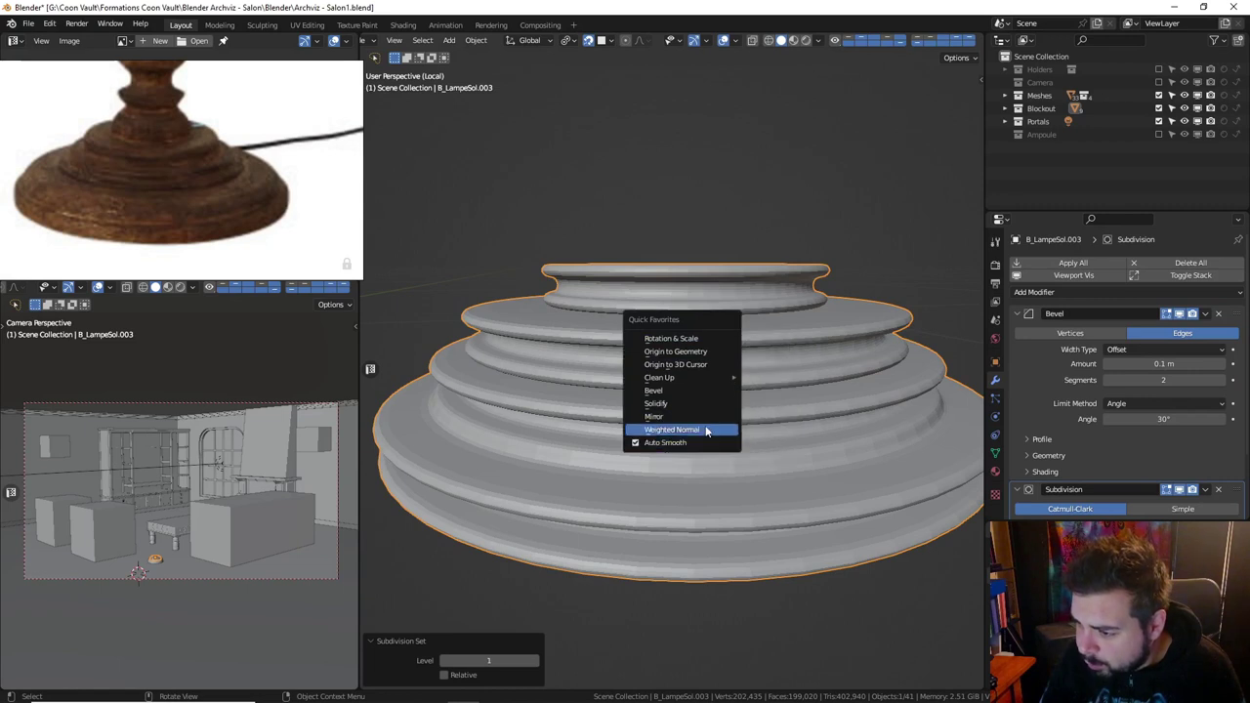
pyautogui.press('Return')
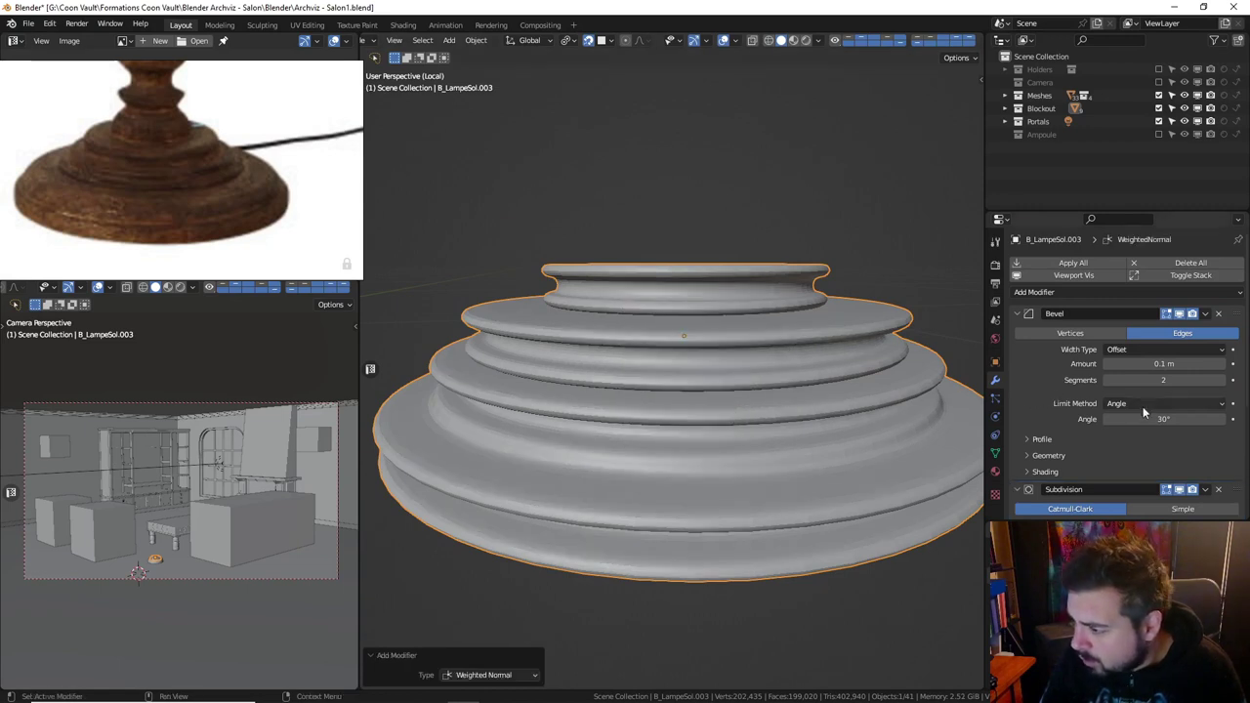
pyautogui.scroll(-3, 1147, 415)
# Set the Subdivision modifier to viewport level 1 and render level 2.
pyautogui.moveTo(1160, 421); pyautogui.dragTo(1176, 421)
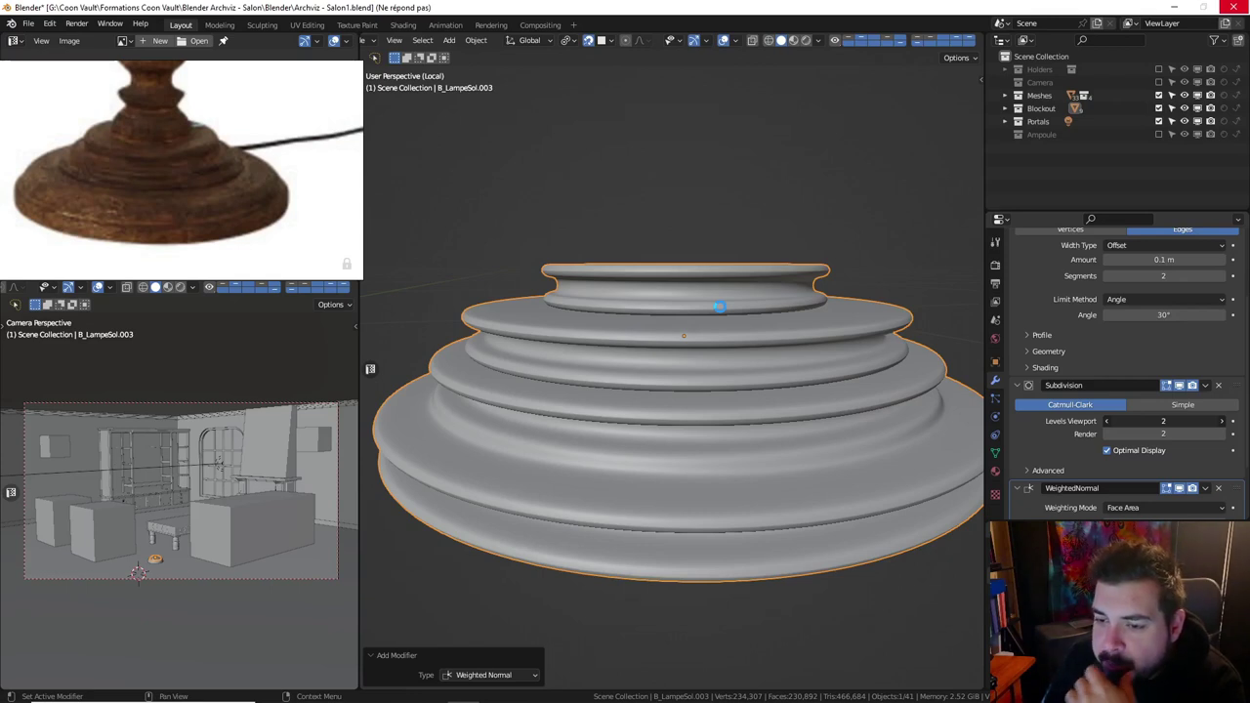
pyautogui.doubleClick(1172, 433)
pyautogui.doubleClick(1172, 421)
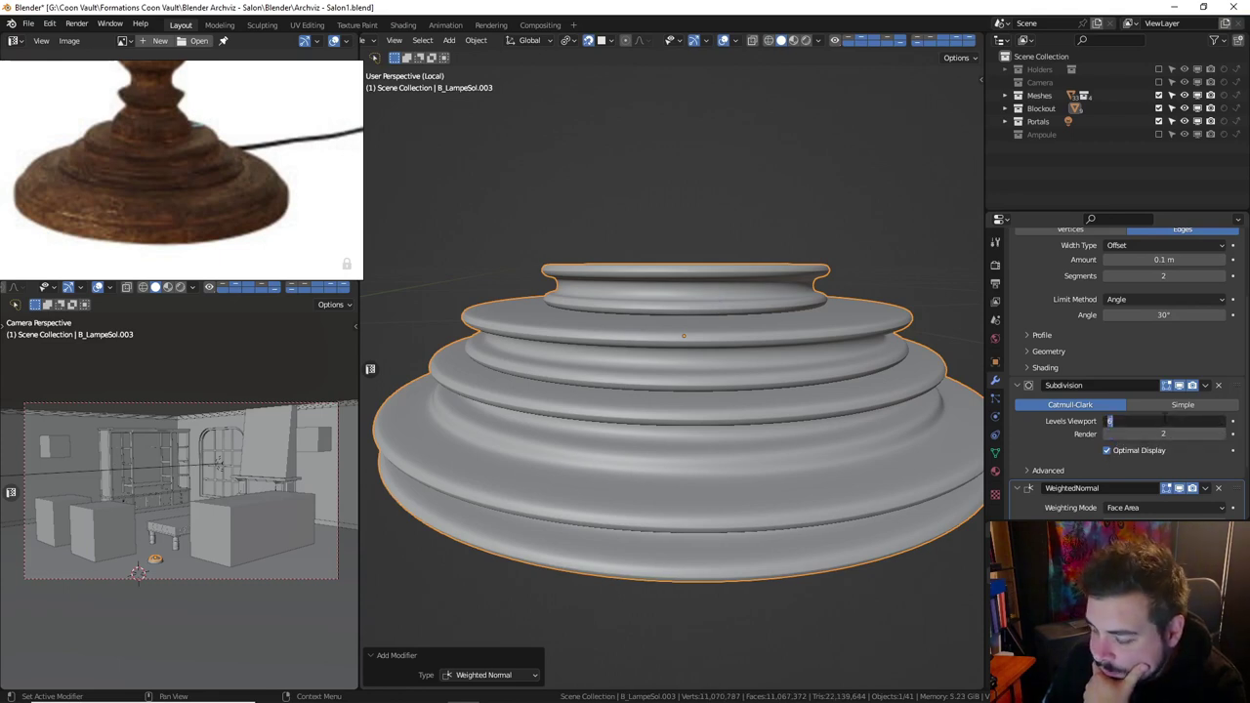
pyautogui.write('4')
pyautogui.press('BackSpace')
pyautogui.write('1')
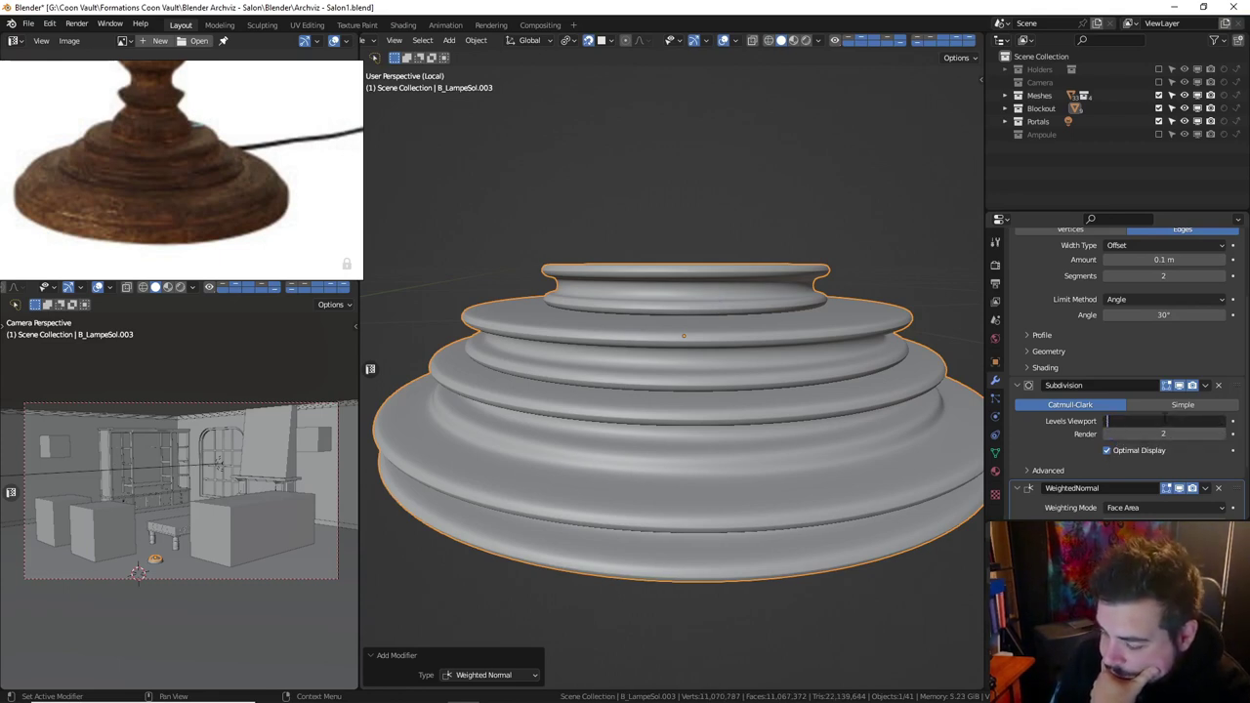
pyautogui.press('Return')
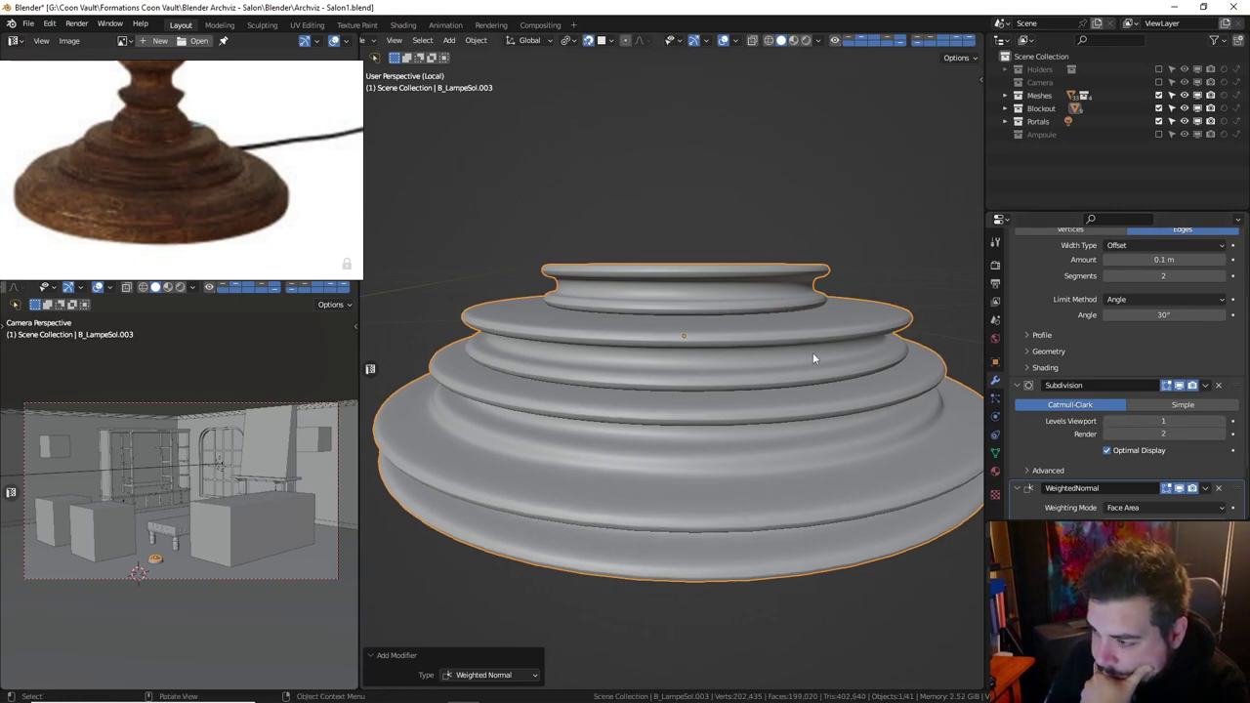
pyautogui.moveTo(801, 359)
pyautogui.mouseDown(button='middle')
pyautogui.moveTo(796, 334)
pyautogui.moveTo(732, 347)
pyautogui.mouseUp(button='middle')
# Scale the selected base loops by 1.05 on X and Y only.
pyautogui.press('Tab')
pyautogui.press('s')
pyautogui.hotkey('shift', 'z')
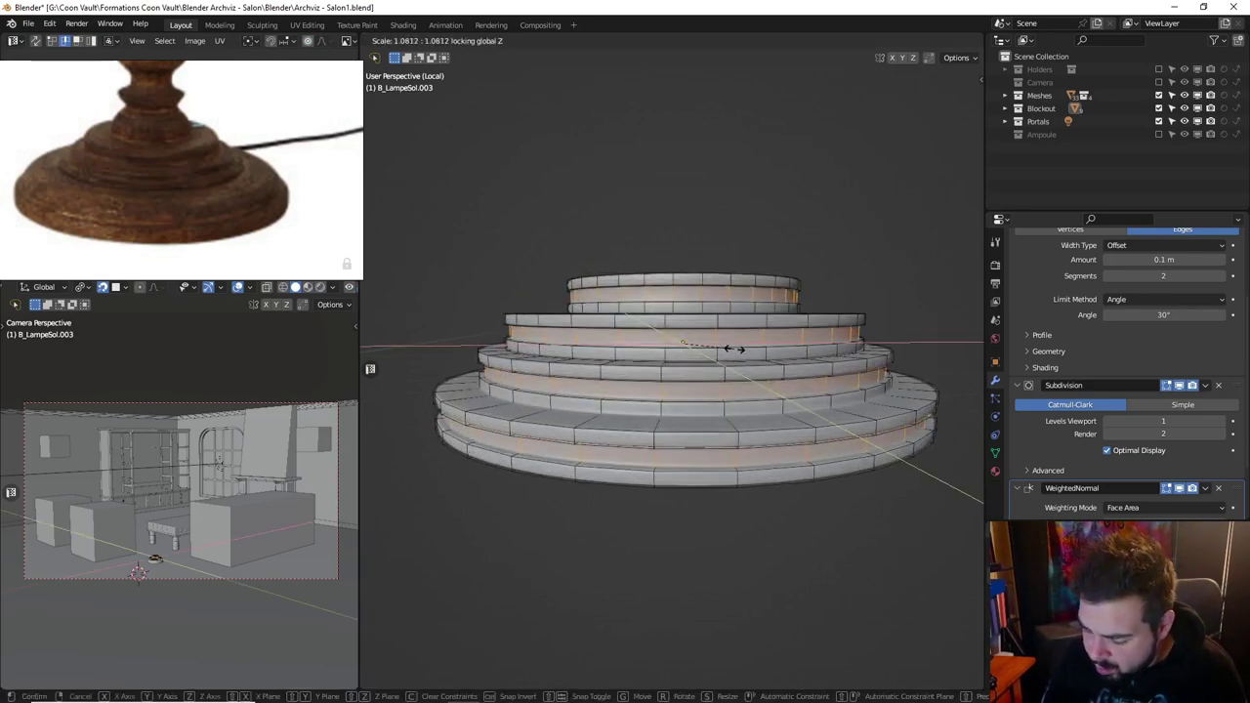
pyautogui.write('1.05')
pyautogui.press('Return')
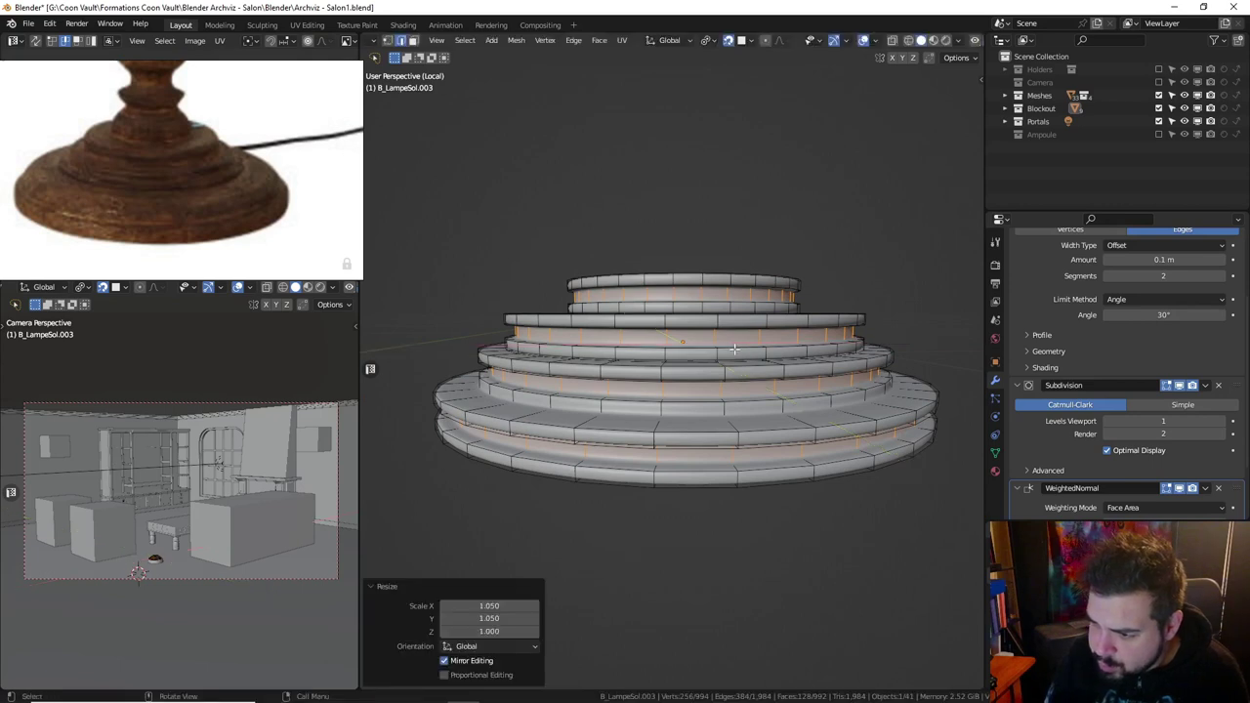
# Scale the base rings again by 1.02 uniformly and return to Object Mode.
pyautogui.write('s')
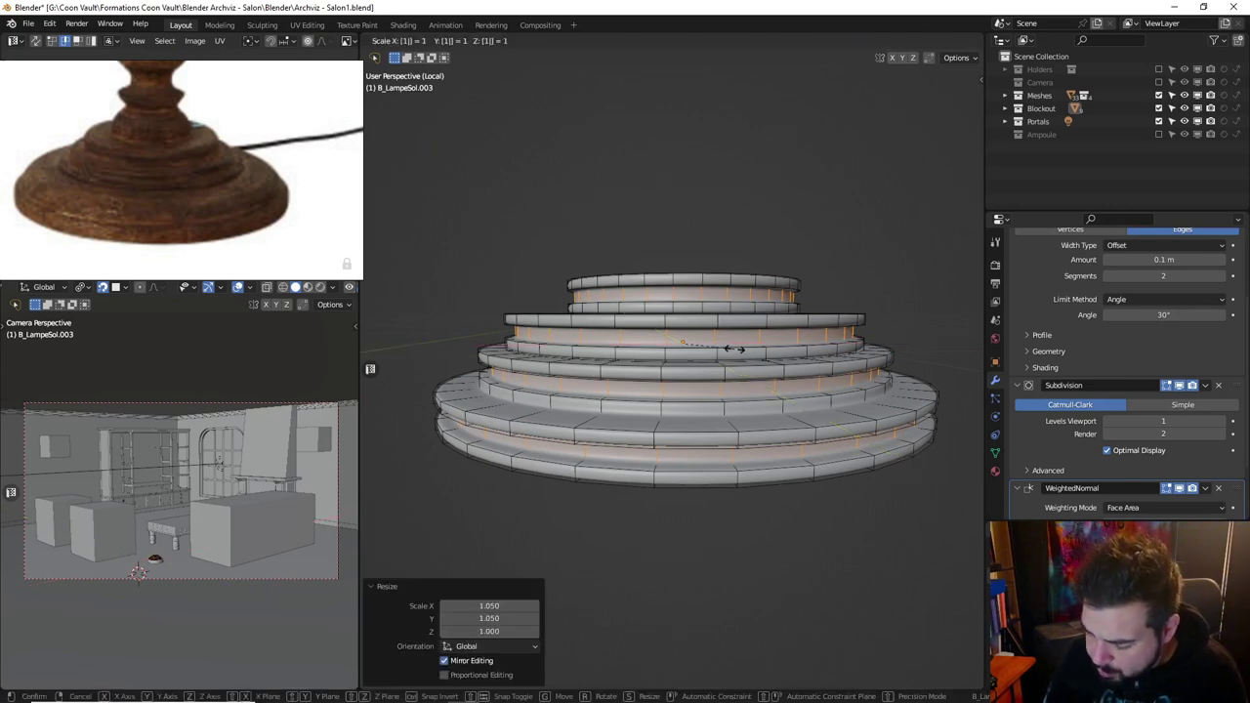
pyautogui.write('1.05')
pyautogui.press('BackSpace')
pyautogui.press('BackSpace')
pyautogui.press('BackSpace')
pyautogui.press('BackSpace')
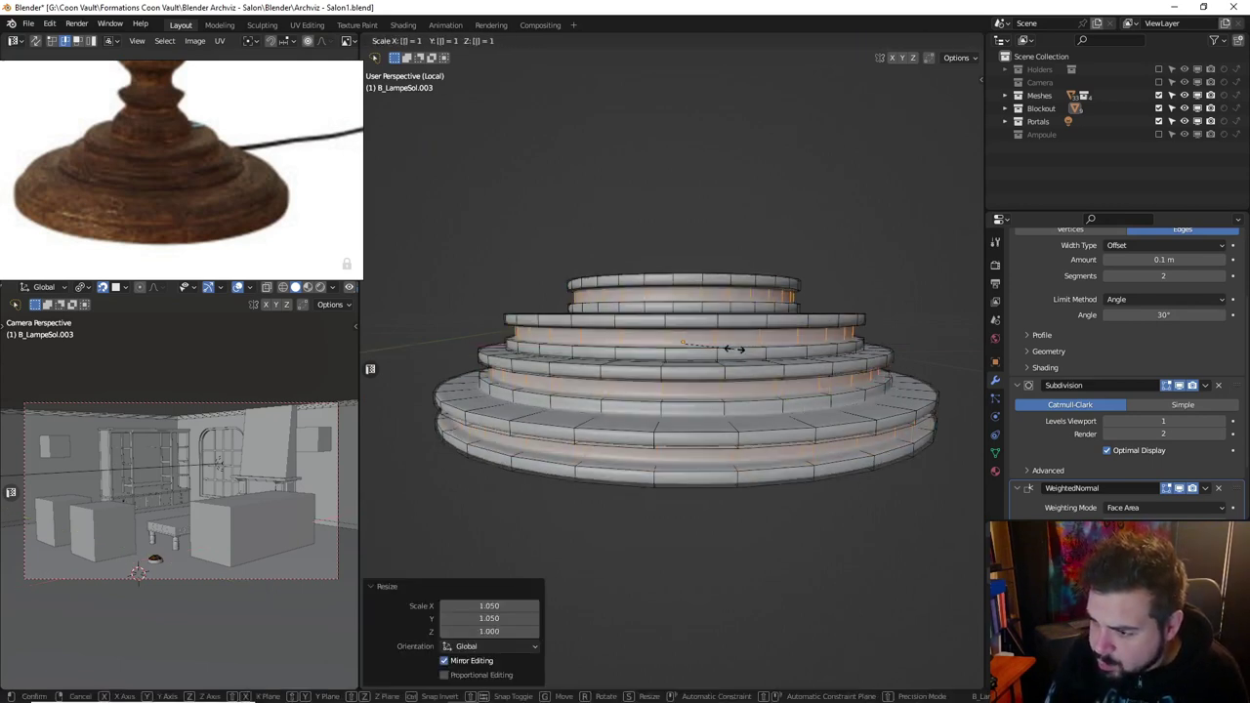
pyautogui.write('1.02')
pyautogui.press('Return')
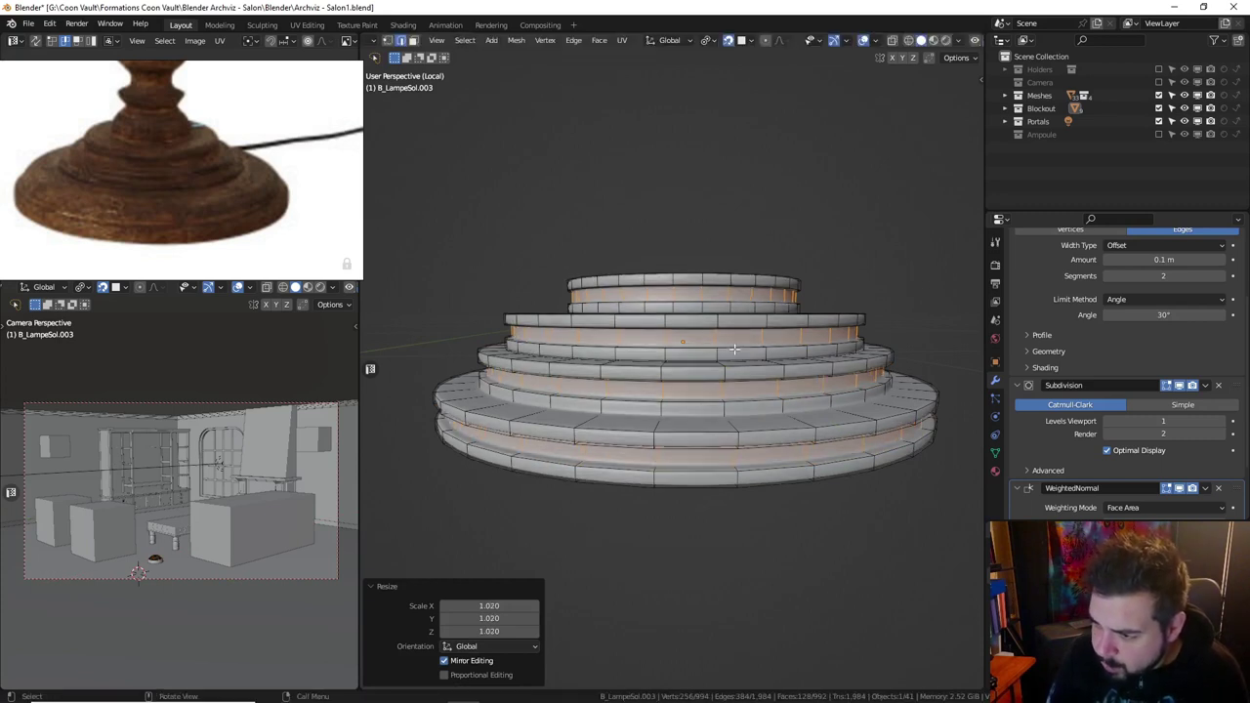
pyautogui.press('Tab')
# Apply the base's rotation and scale and set its origin to geometry.
pyautogui.press('q')
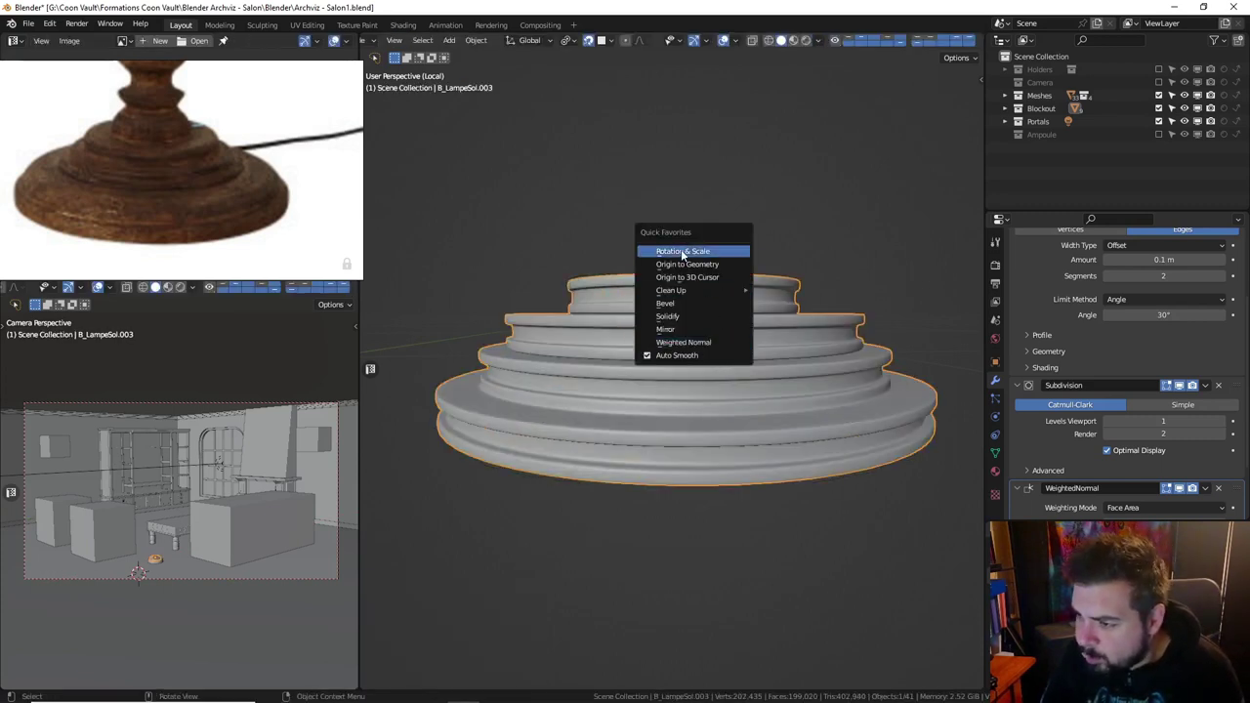
pyautogui.click(679, 254)
pyautogui.press('q')
pyautogui.click(670, 263)
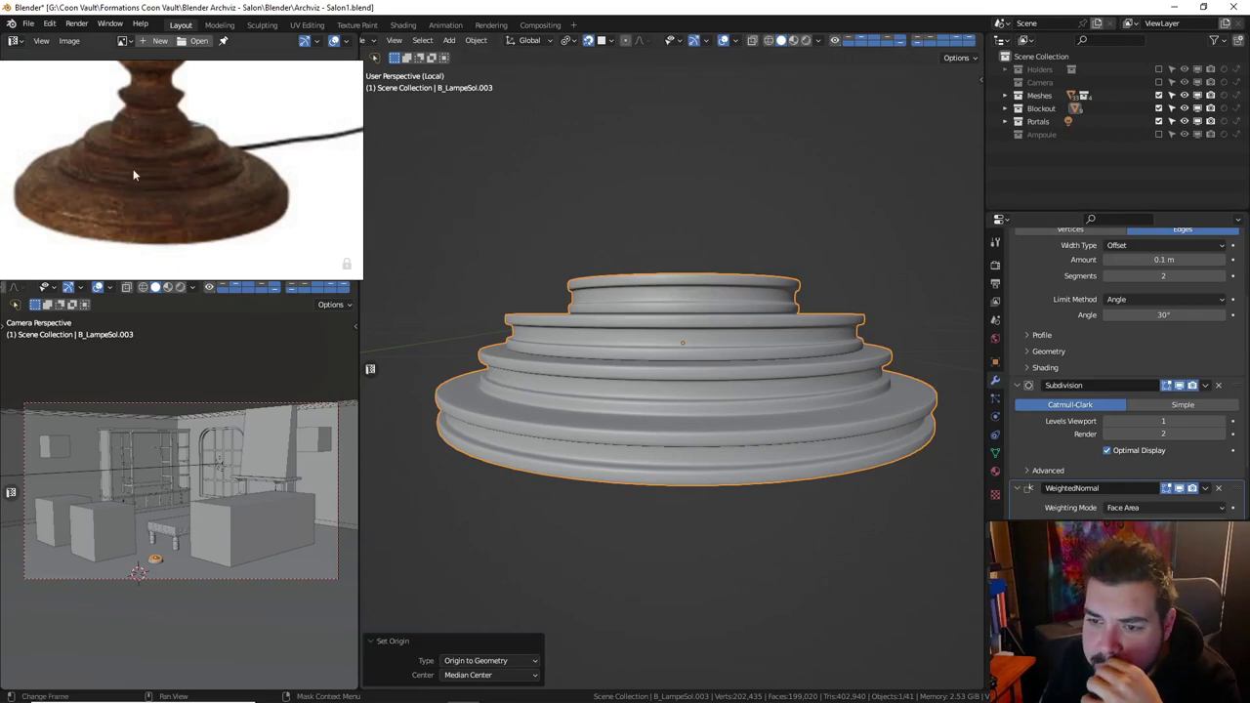
# Leave local view, unhide the lamp stand and shade, and select the stand column.
pyautogui.moveTo(561, 283); pyautogui.dragTo(583, 326, button='middle')
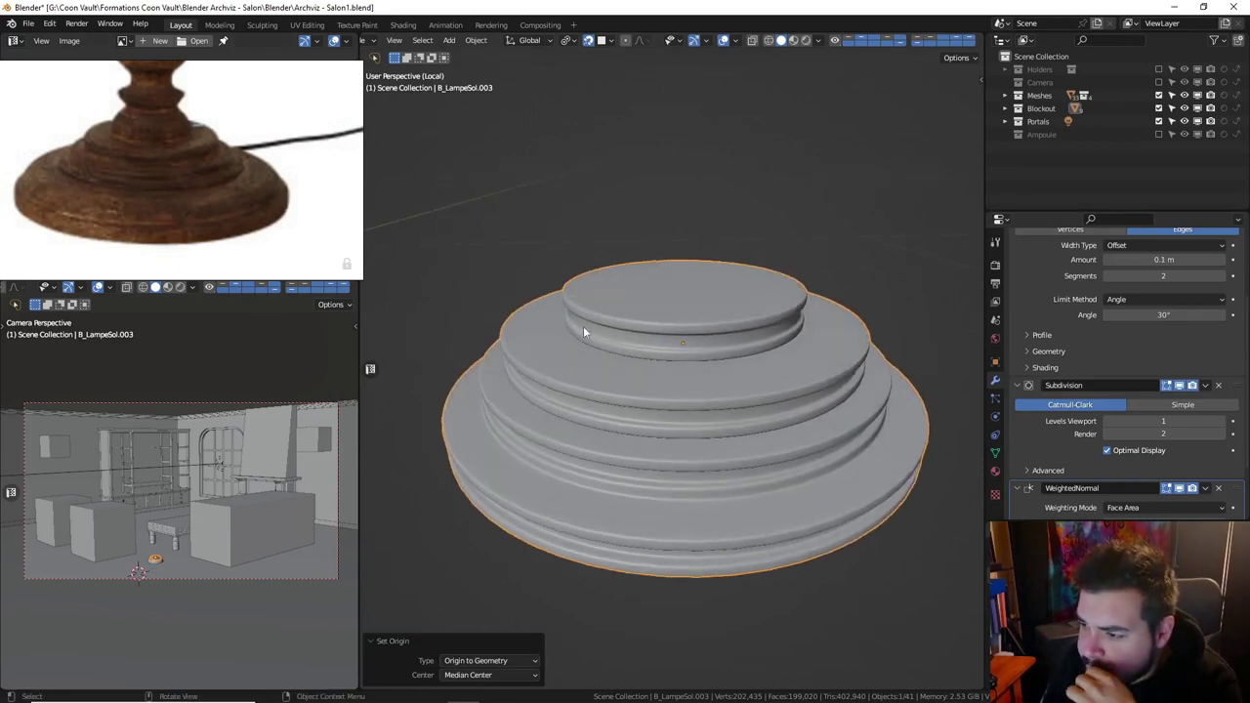
pyautogui.press('KP_Divide')
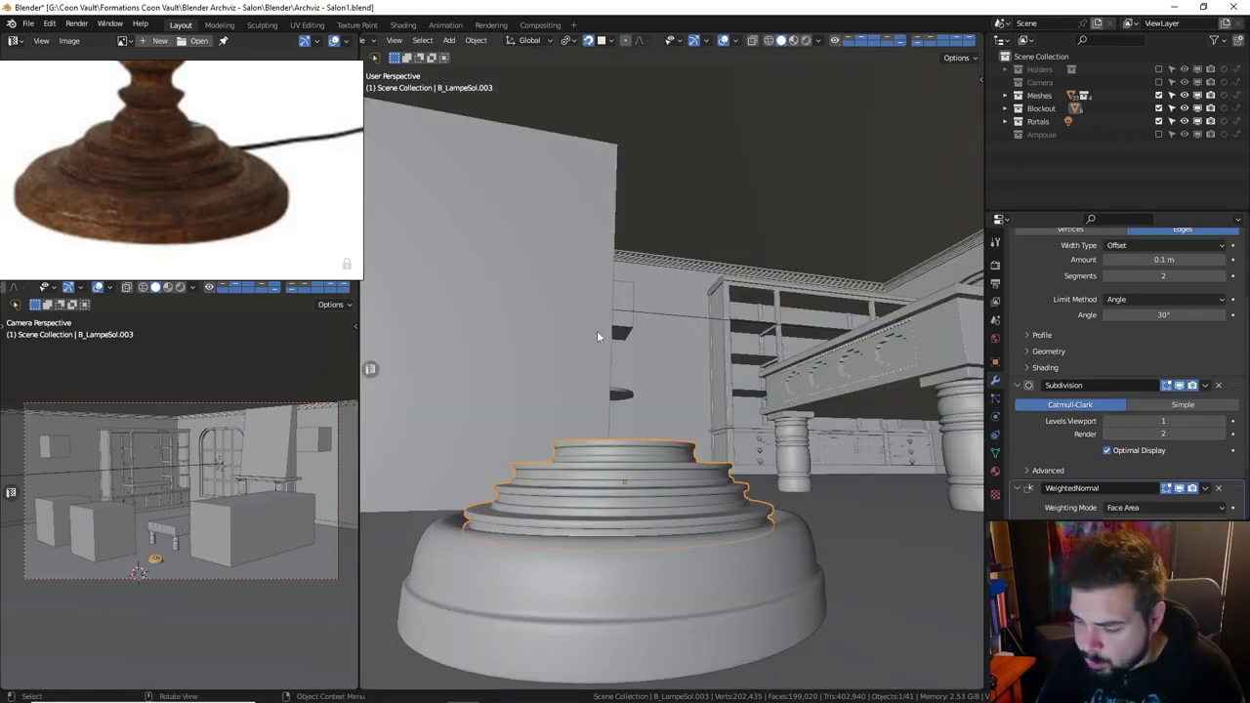
pyautogui.hotkey('alt', 'h')
pyautogui.hotkey('alt', 'a')
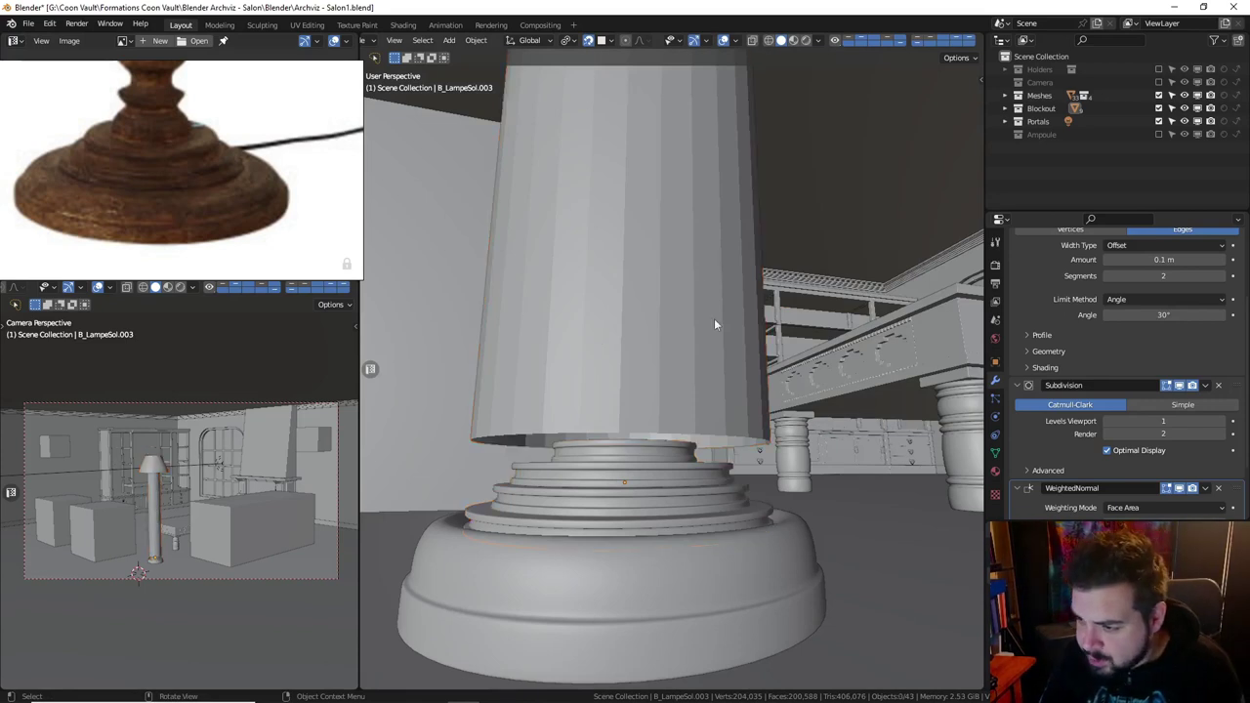
pyautogui.moveTo(775, 349); pyautogui.dragTo(671, 324, button='middle')
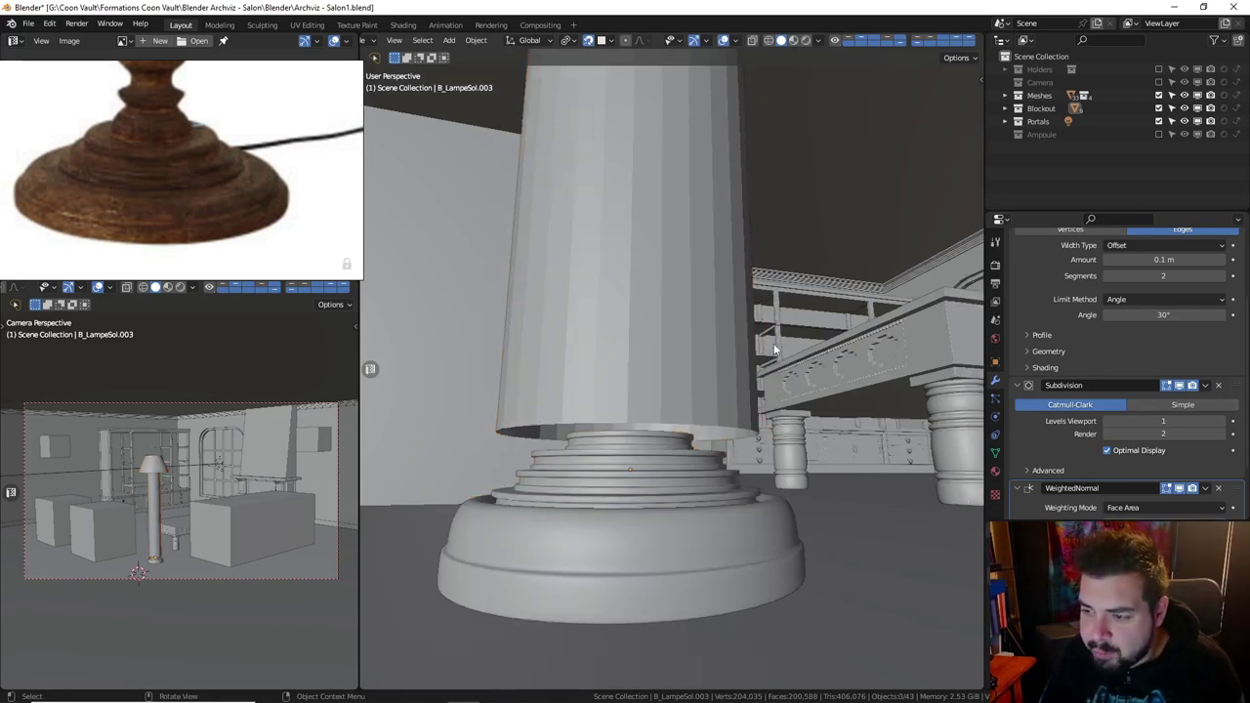
pyautogui.click(682, 308)
# Scale the stand column by 0.5 on X and Y twice, keeping its height.
pyautogui.press('s')
pyautogui.hotkey('shift', 'z')
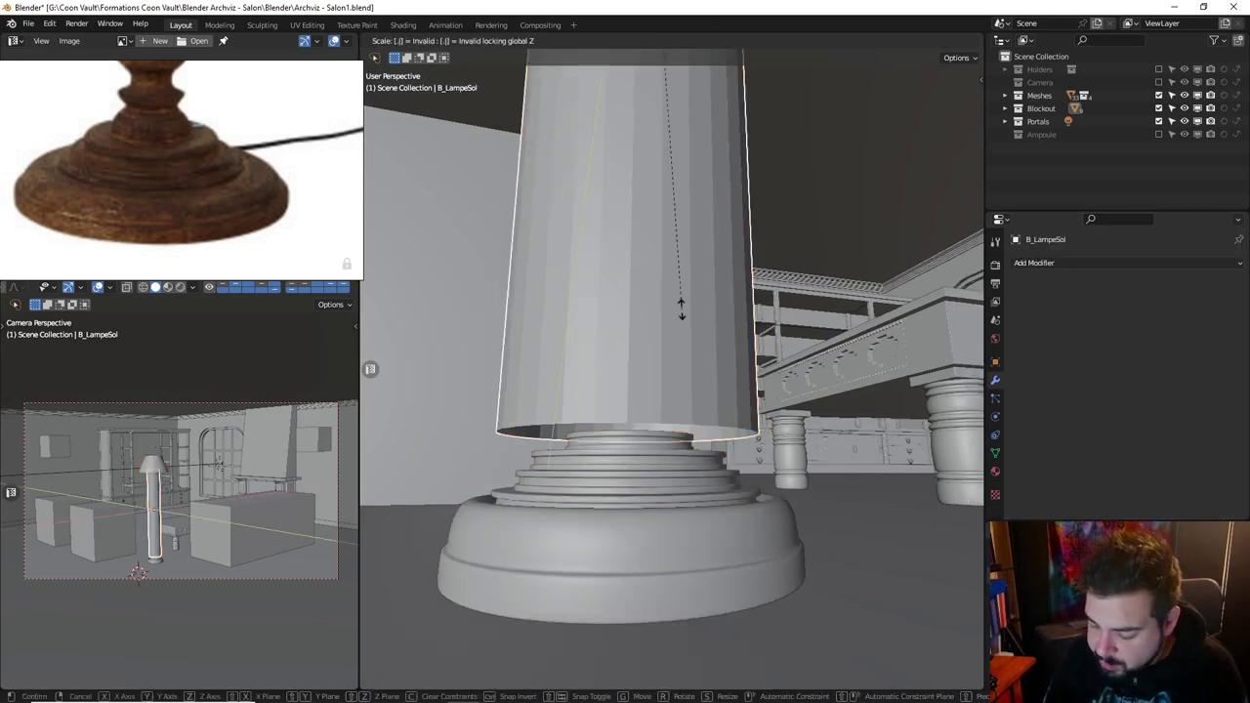
pyautogui.write('.5')
pyautogui.press('Return')
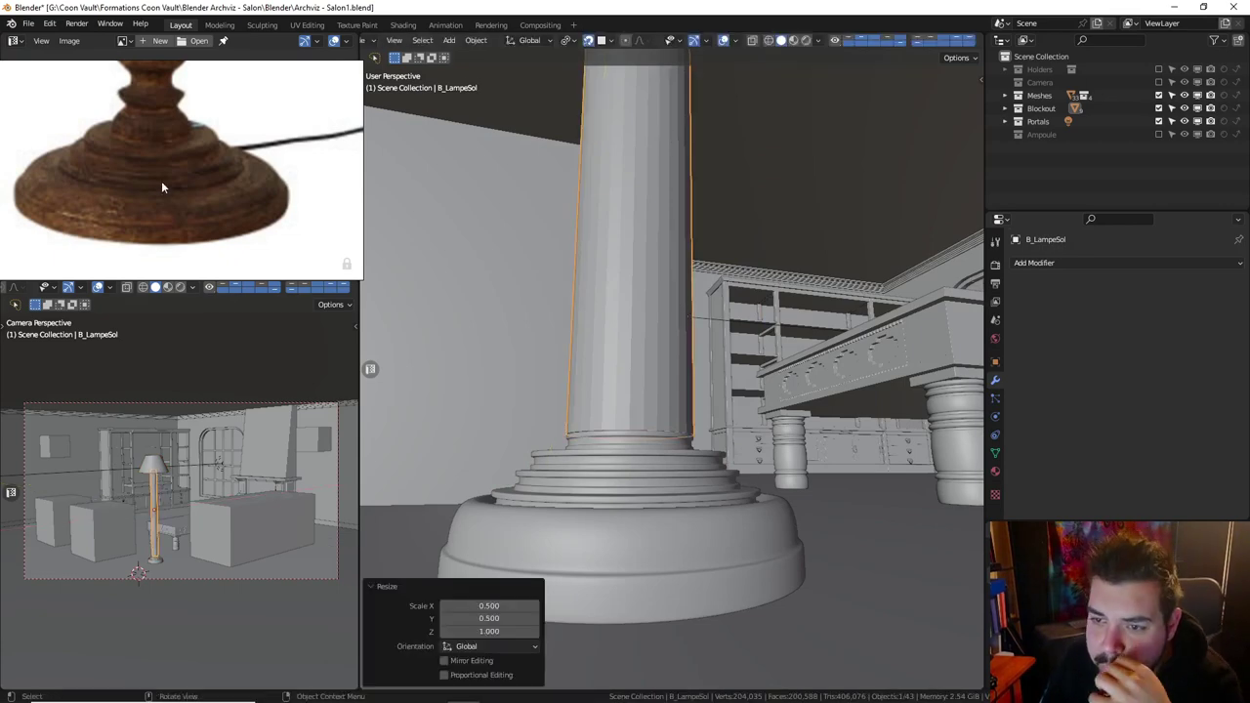
pyautogui.moveTo(622, 301); pyautogui.dragTo(627, 351, button='middle')
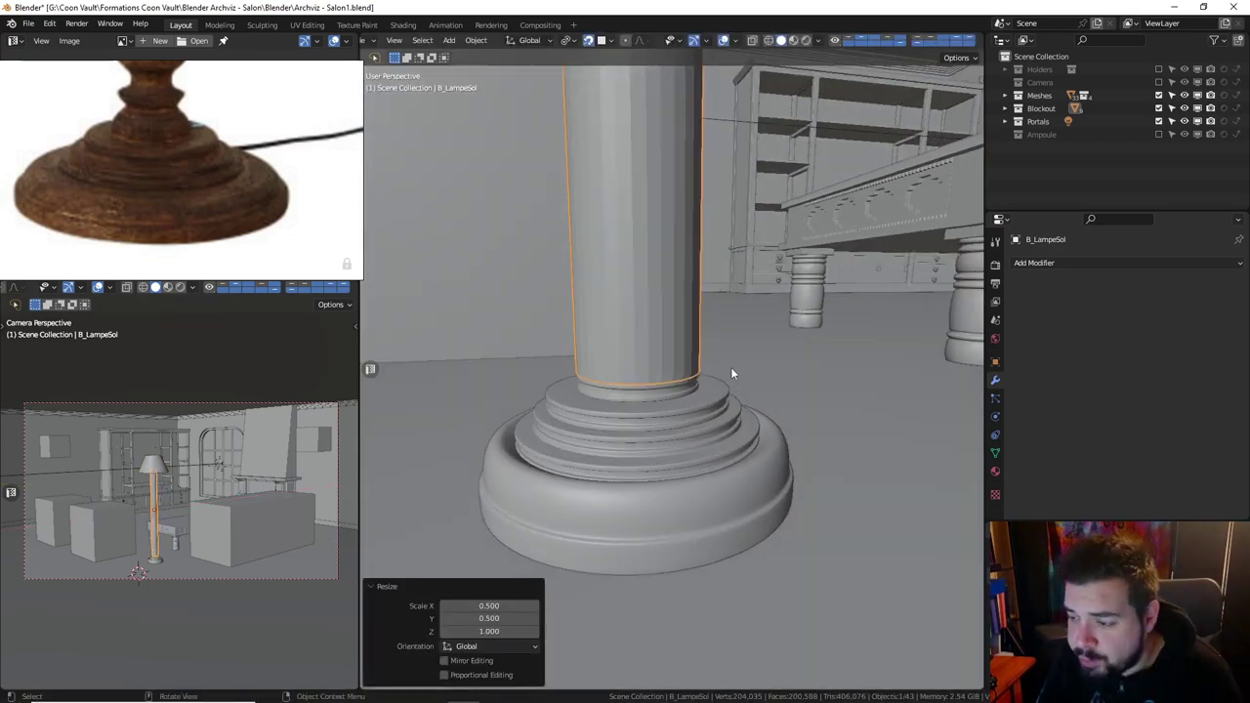
pyautogui.press('s')
pyautogui.hotkey('shift', 'z')
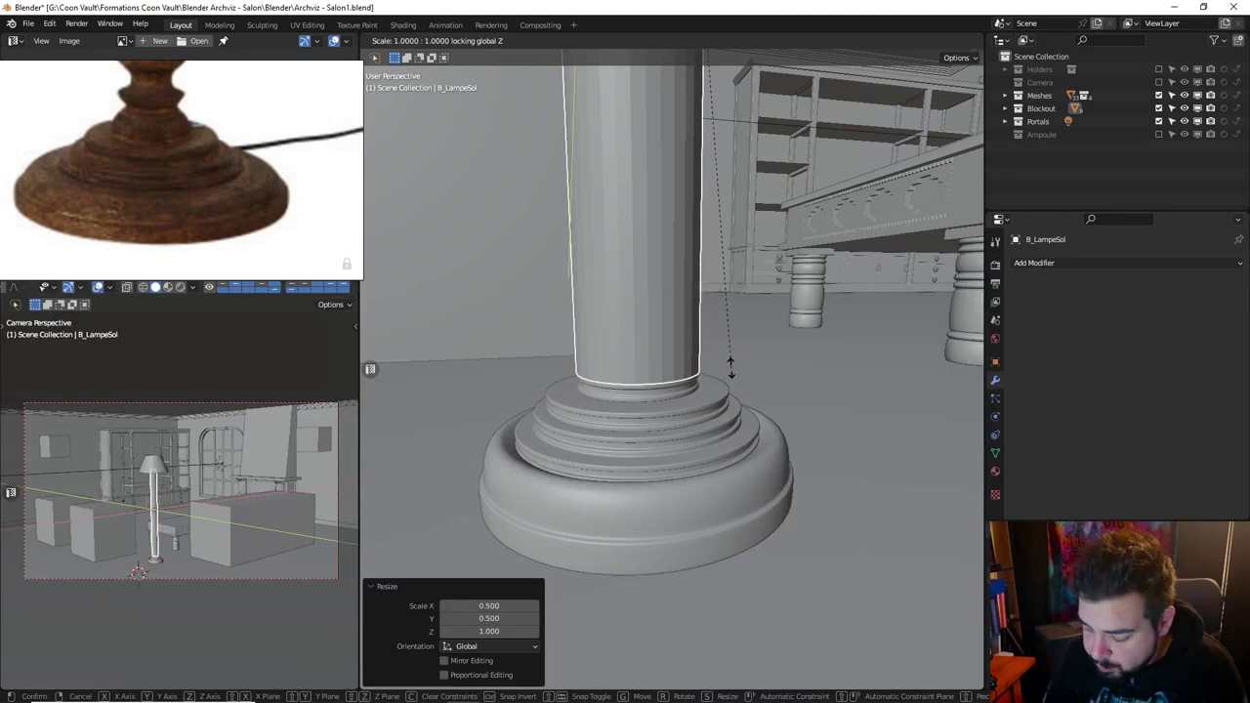
pyautogui.write('.5')
pyautogui.press('Return')
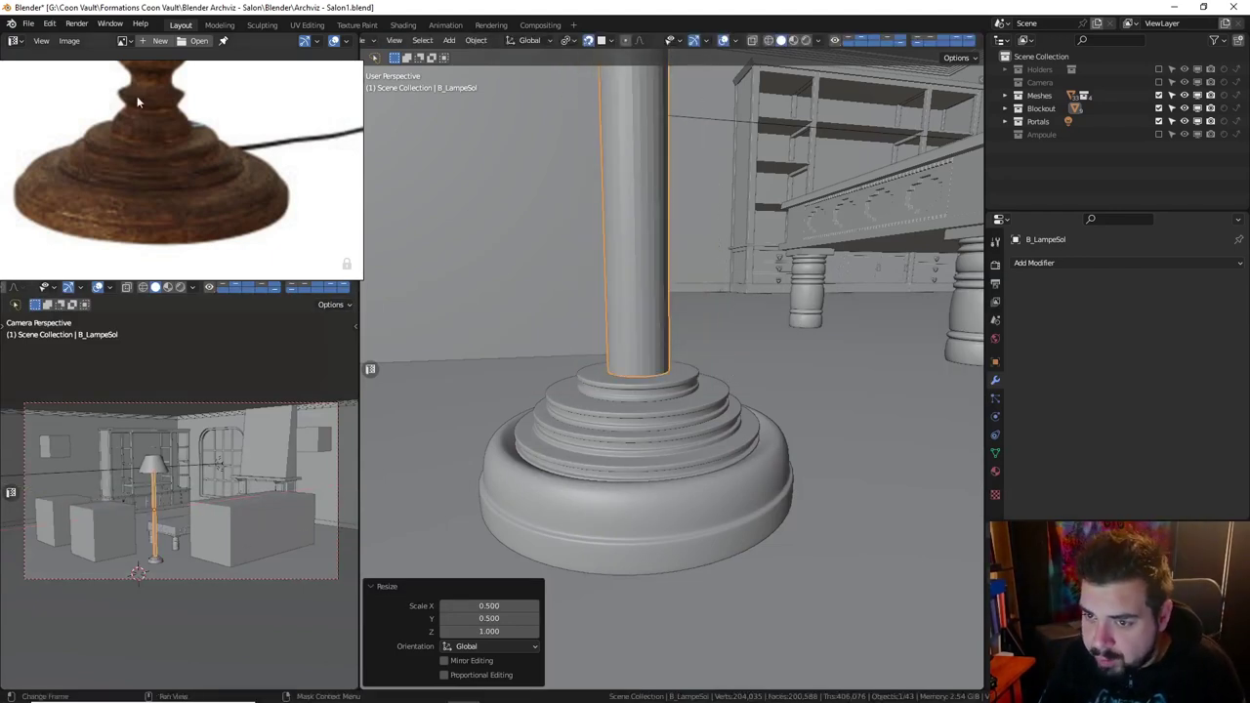
pyautogui.press('Tab')
# Cut two loops near the stand's foot, raising them 0.02 and 0.005 on Z.
pyautogui.hotkey('ctrl', 'r')
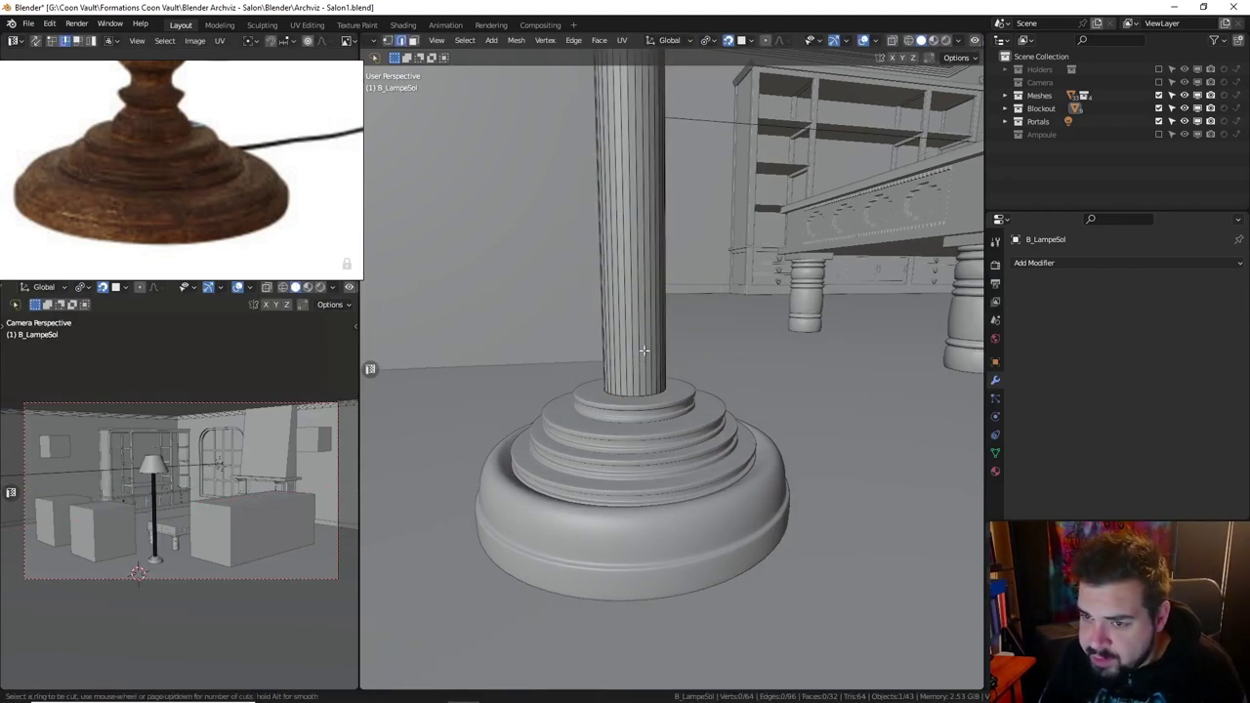
pyautogui.click(658, 299)
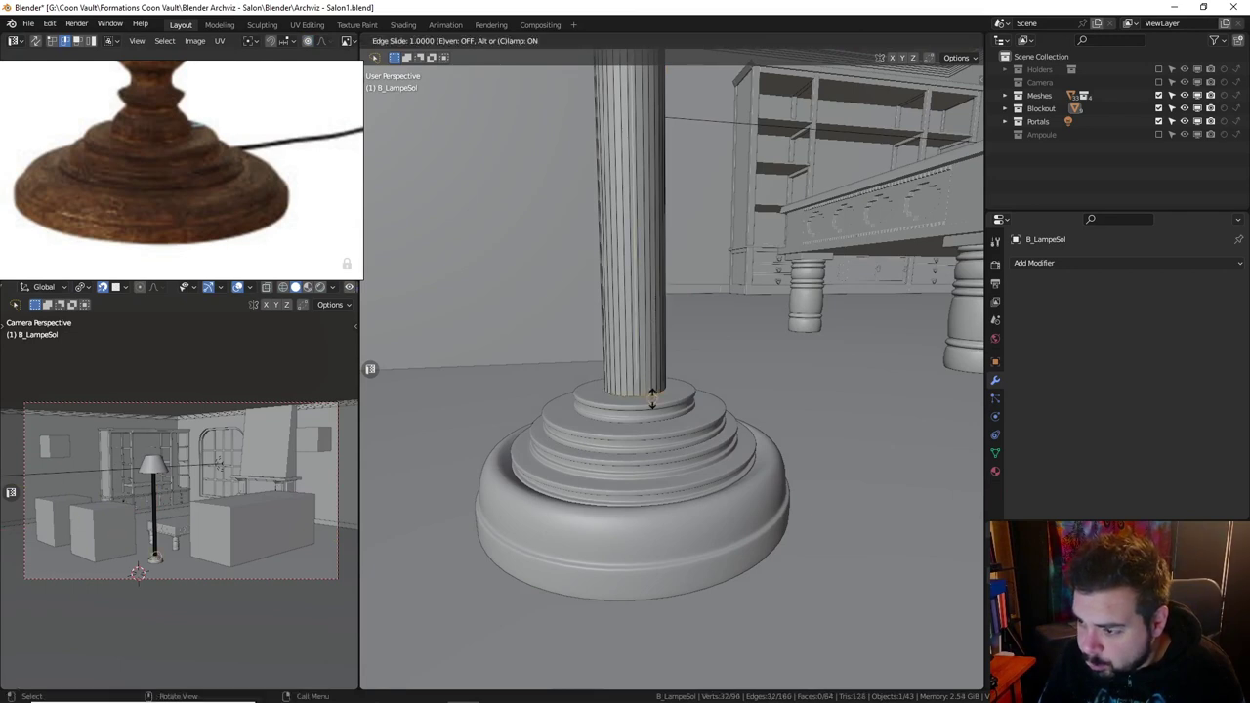
pyautogui.click(652, 395)
pyautogui.write('gz0.02')
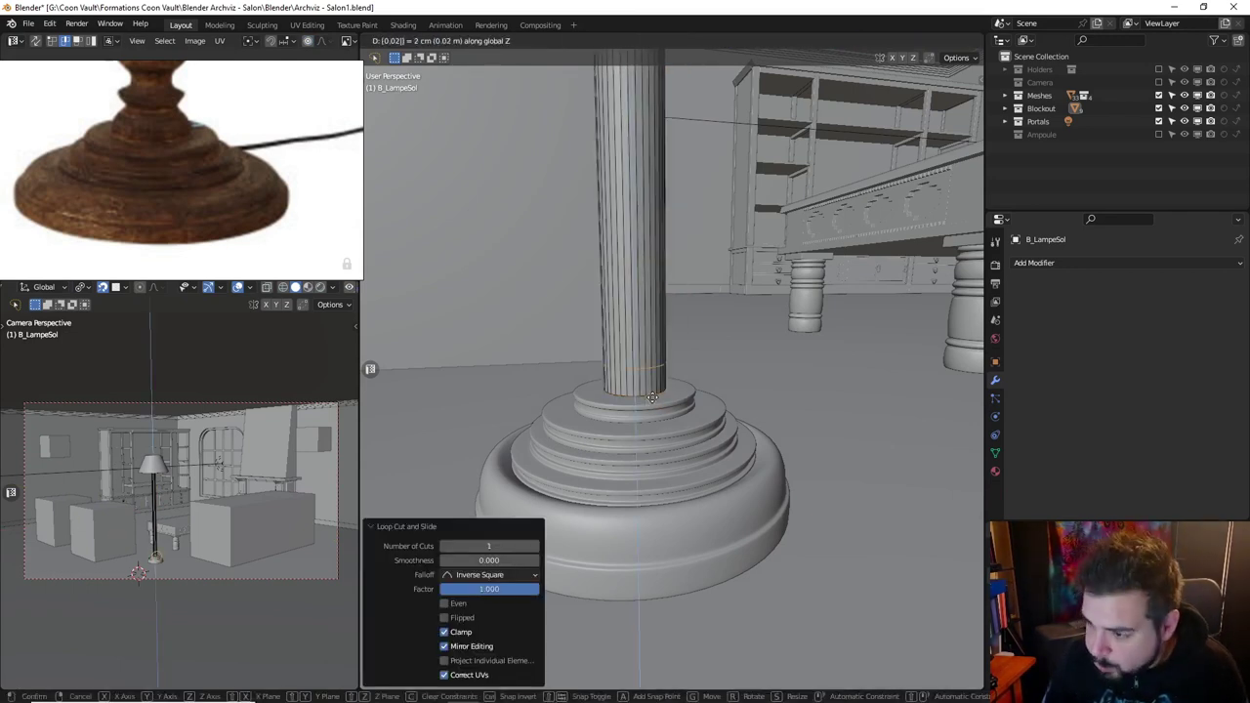
pyautogui.press('Return')
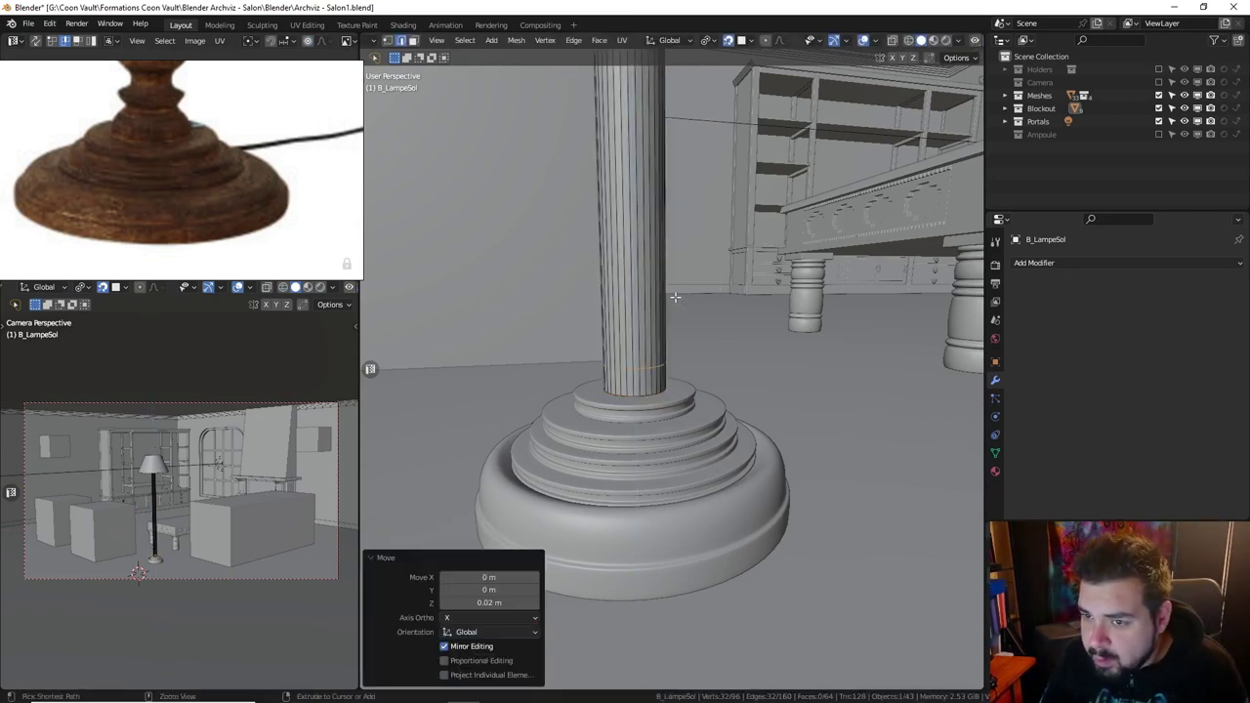
pyautogui.click(655, 311)
pyautogui.click(656, 372)
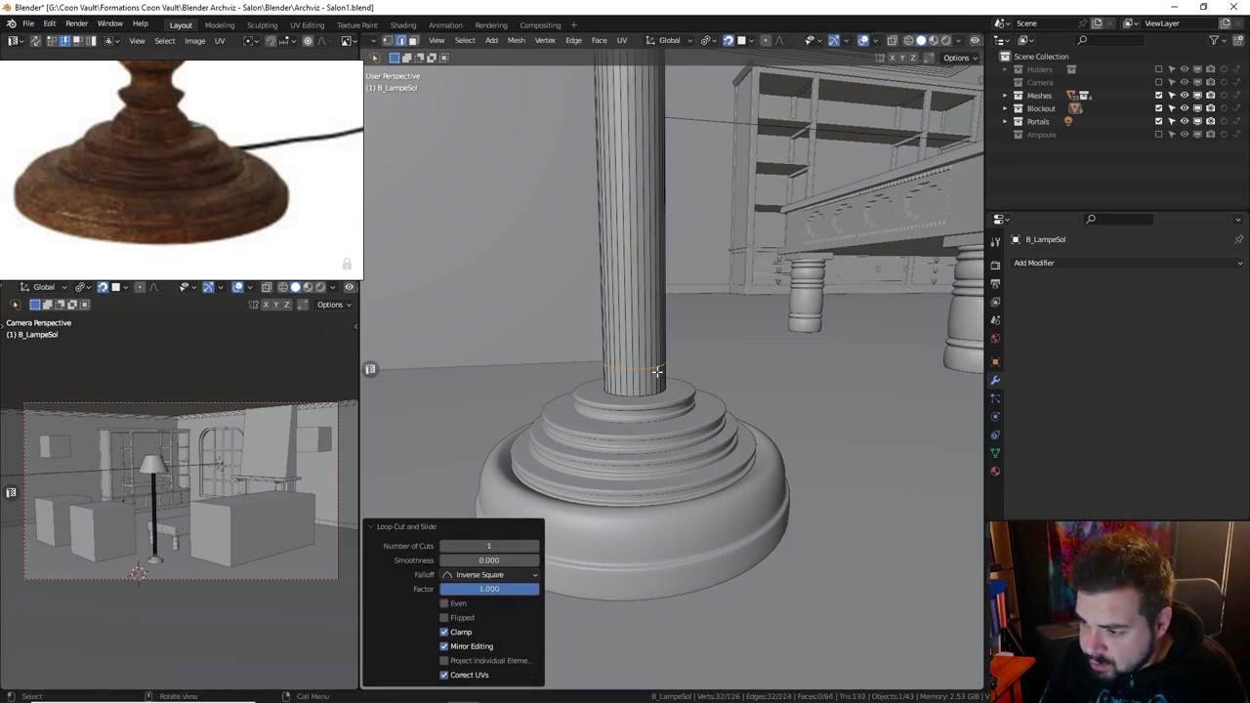
pyautogui.write('gz0.005')
pyautogui.press('Return')
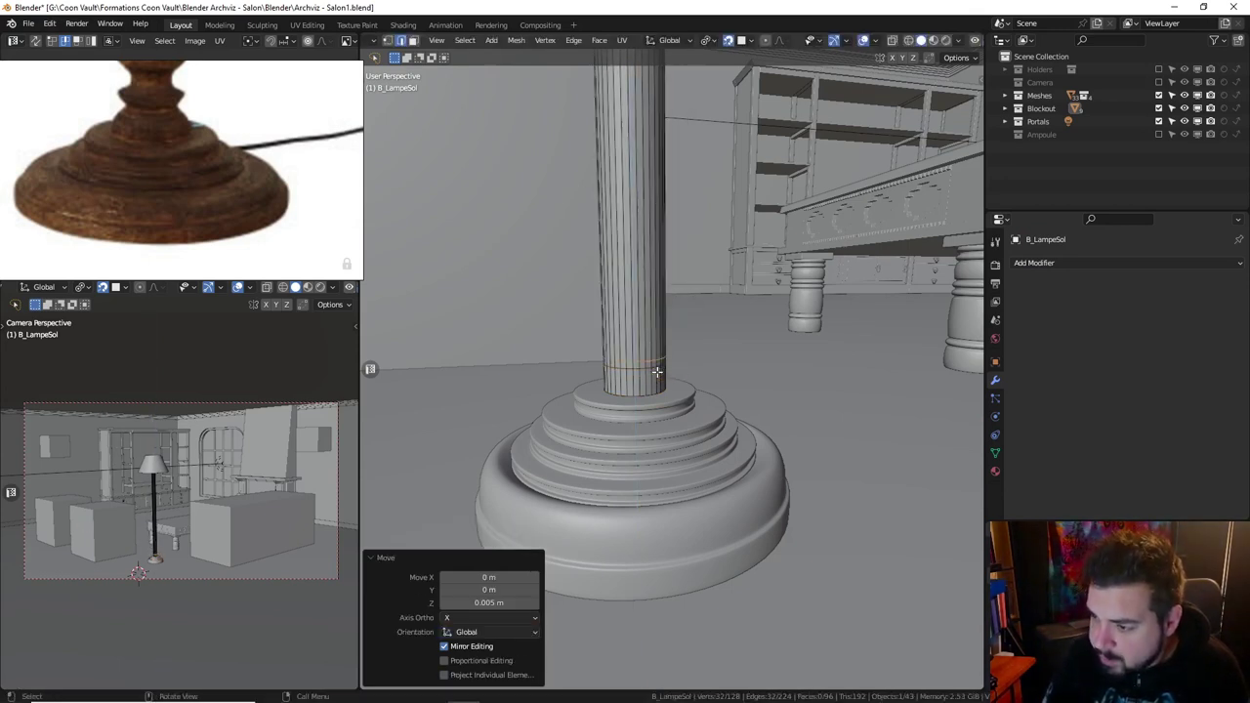
# Undo the last edit and move the selected loop 0.02 up on Z.
pyautogui.press('g')
pyautogui.press('g')
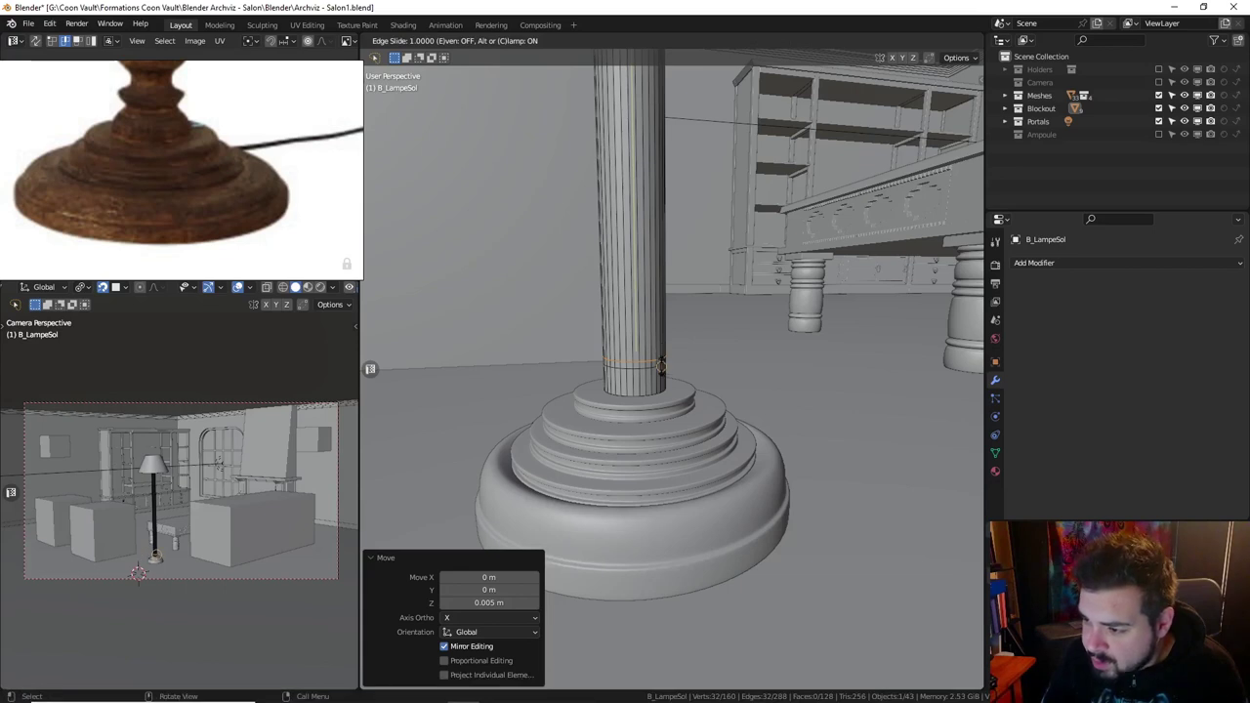
pyautogui.press('Escape')
pyautogui.hotkey('ctrl', 'z')
pyautogui.write('gz0.05')
pyautogui.press('BackSpace')
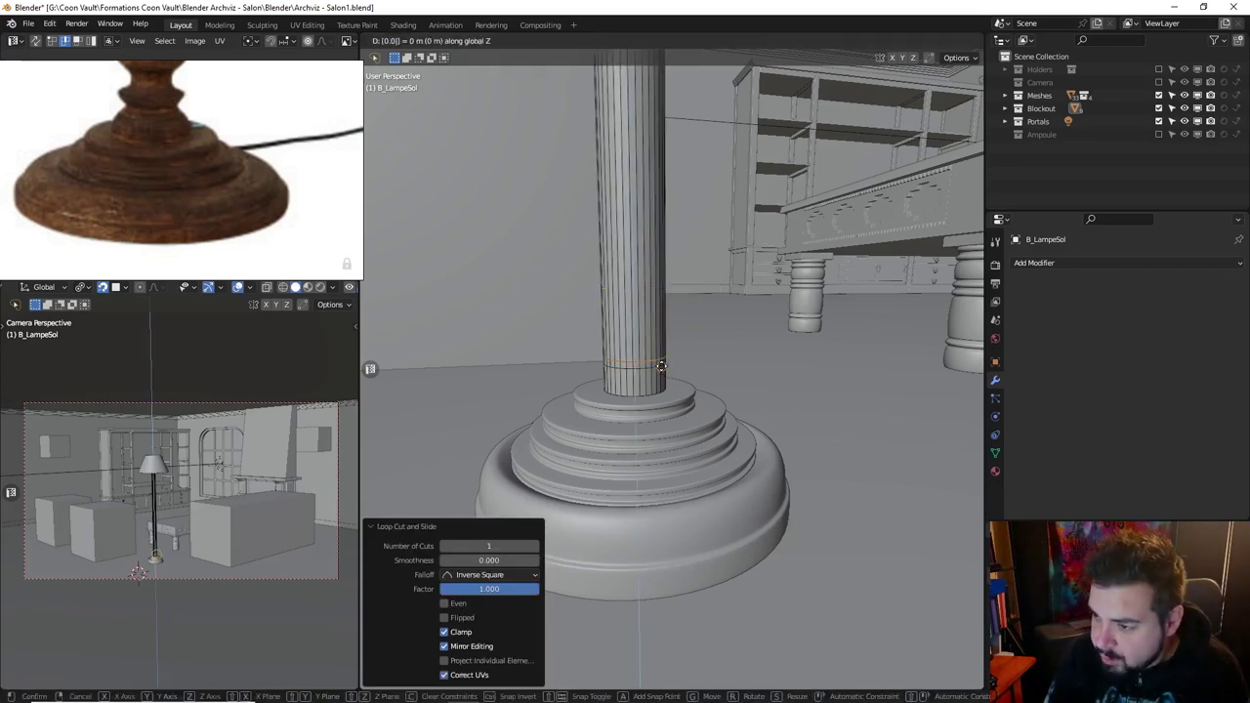
pyautogui.press('BackSpace')
pyautogui.write('02')
pyautogui.press('Return')
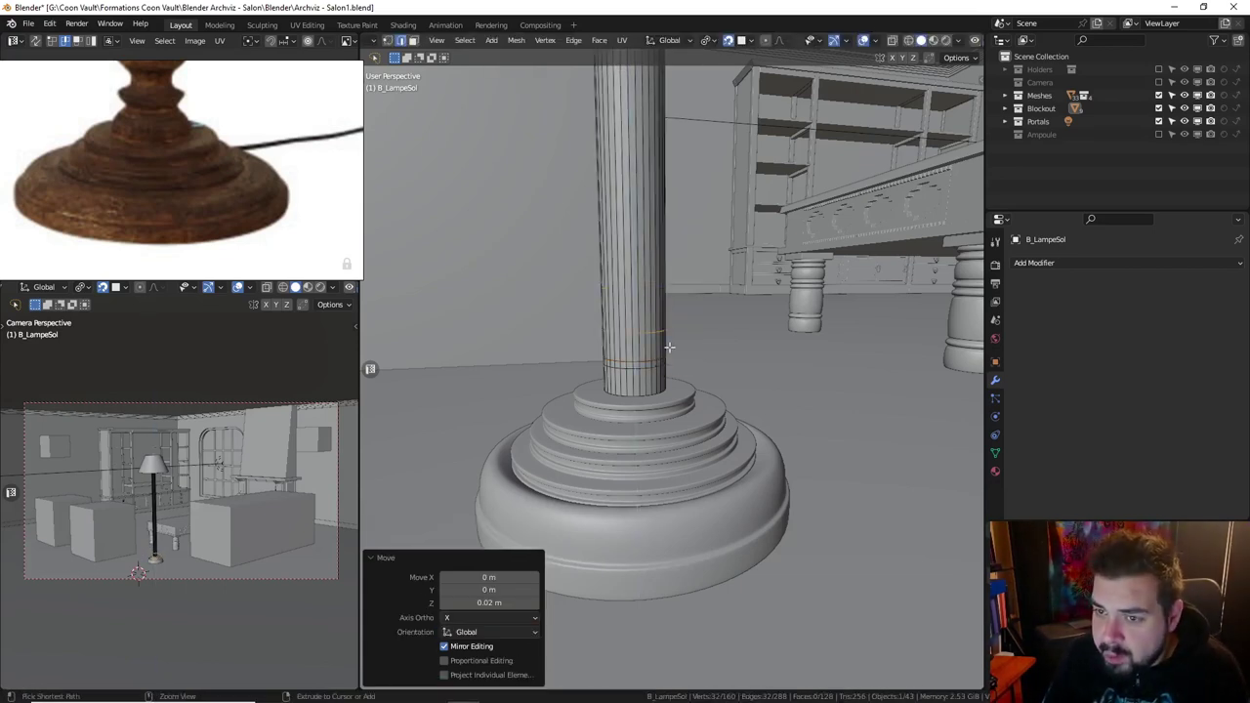
# Add three more loop cuts on the stand, moving them 0.1, 0.005 and 0.02 on Z.
pyautogui.hotkey('ctrl', 'r')
pyautogui.click(654, 332)
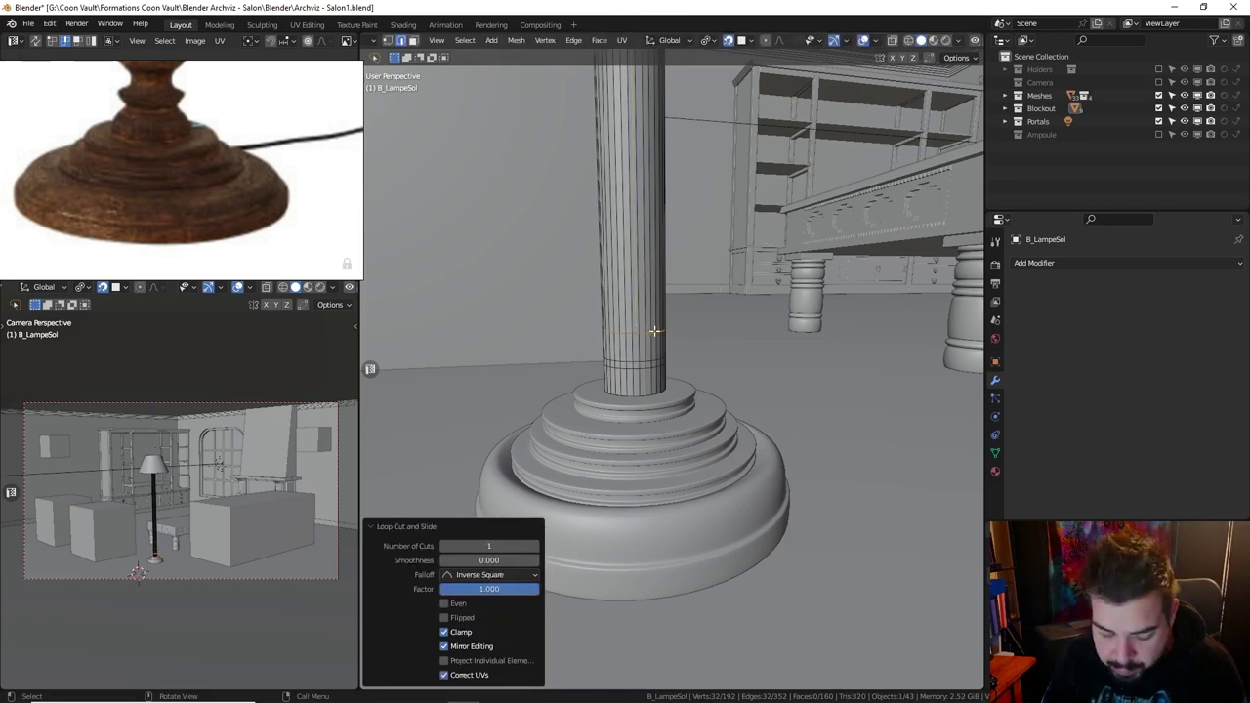
pyautogui.write('gz0.1')
pyautogui.press('Return')
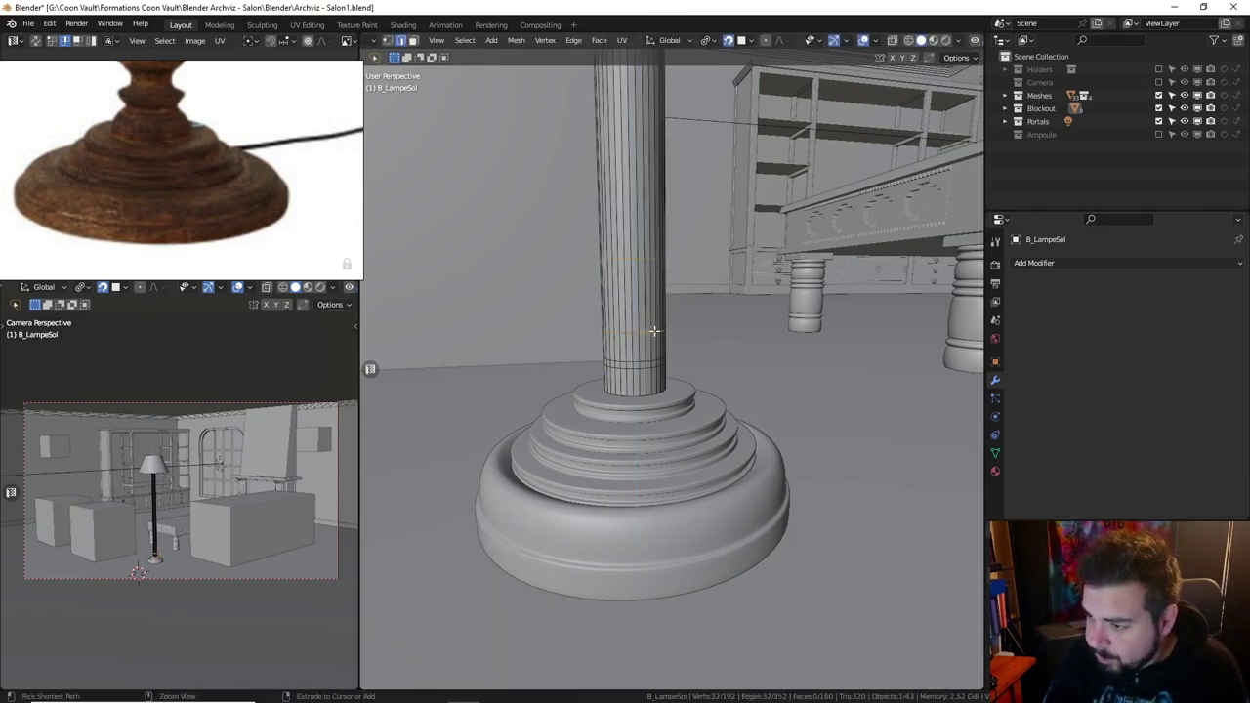
pyautogui.hotkey('ctrl', 'r')
pyautogui.click(654, 332)
pyautogui.write('gz0.005')
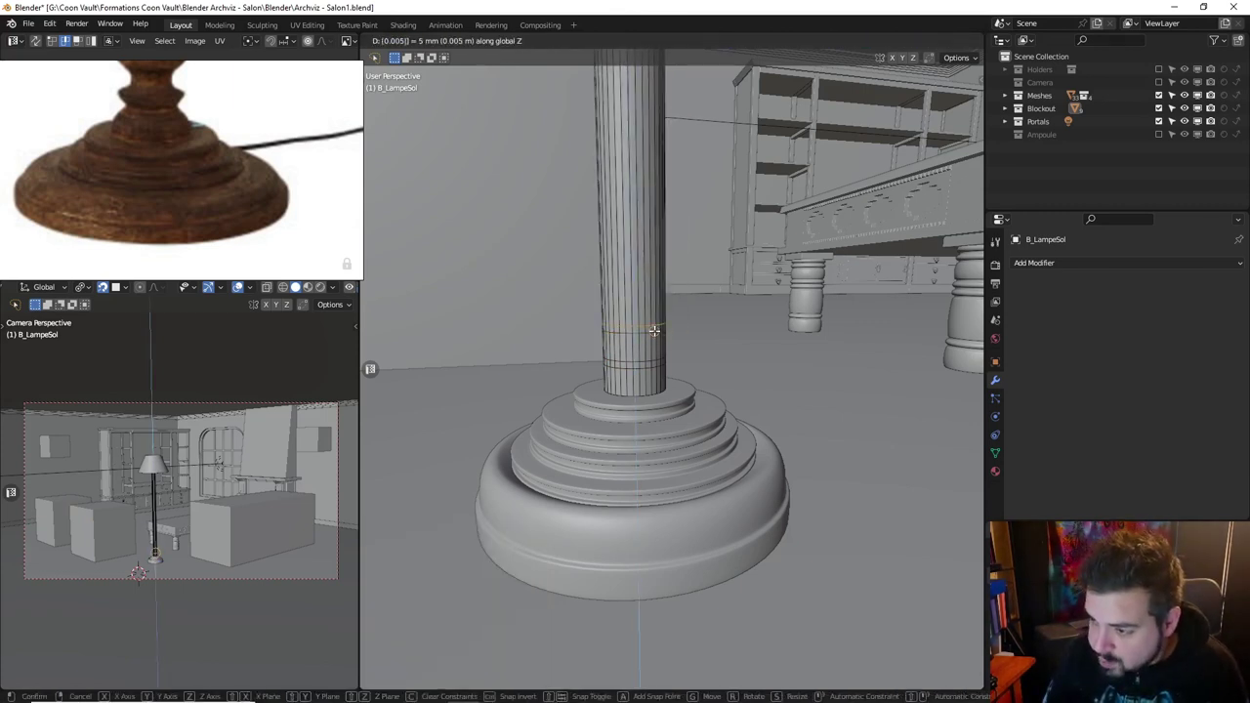
pyautogui.press('Return')
pyautogui.hotkey('ctrl', 'r')
pyautogui.click(654, 332)
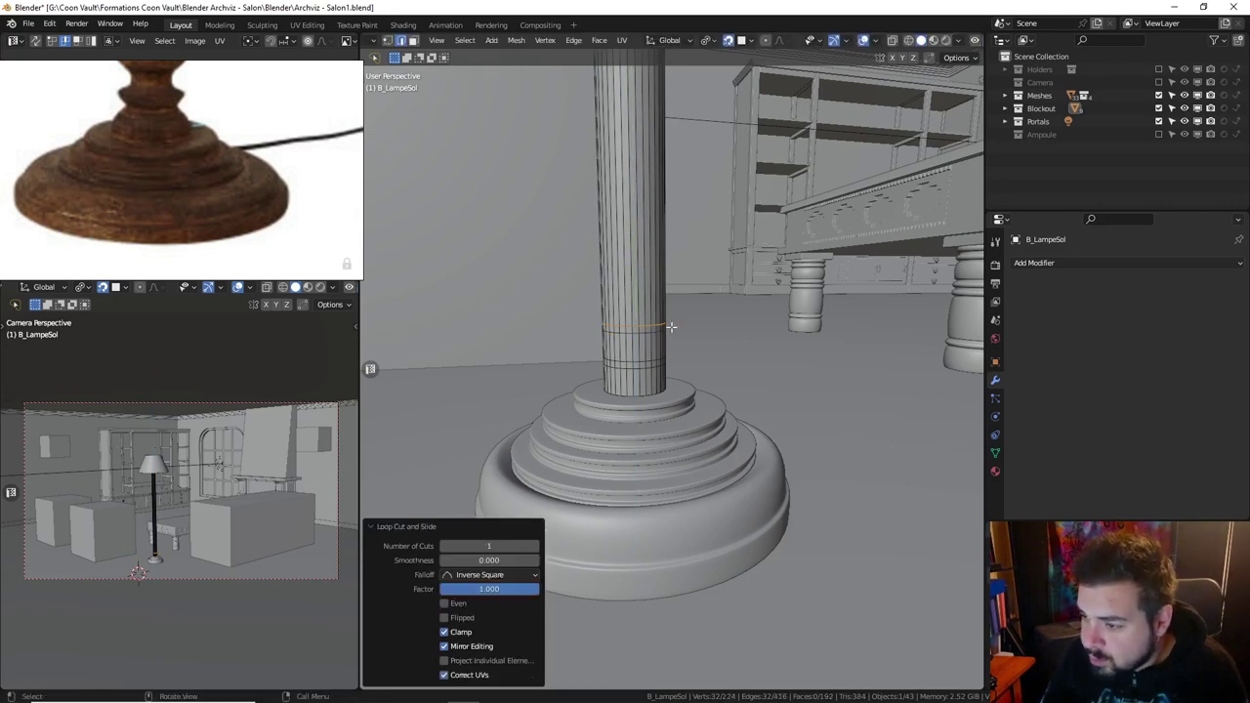
pyautogui.write('gz0.02')
pyautogui.press('Return')
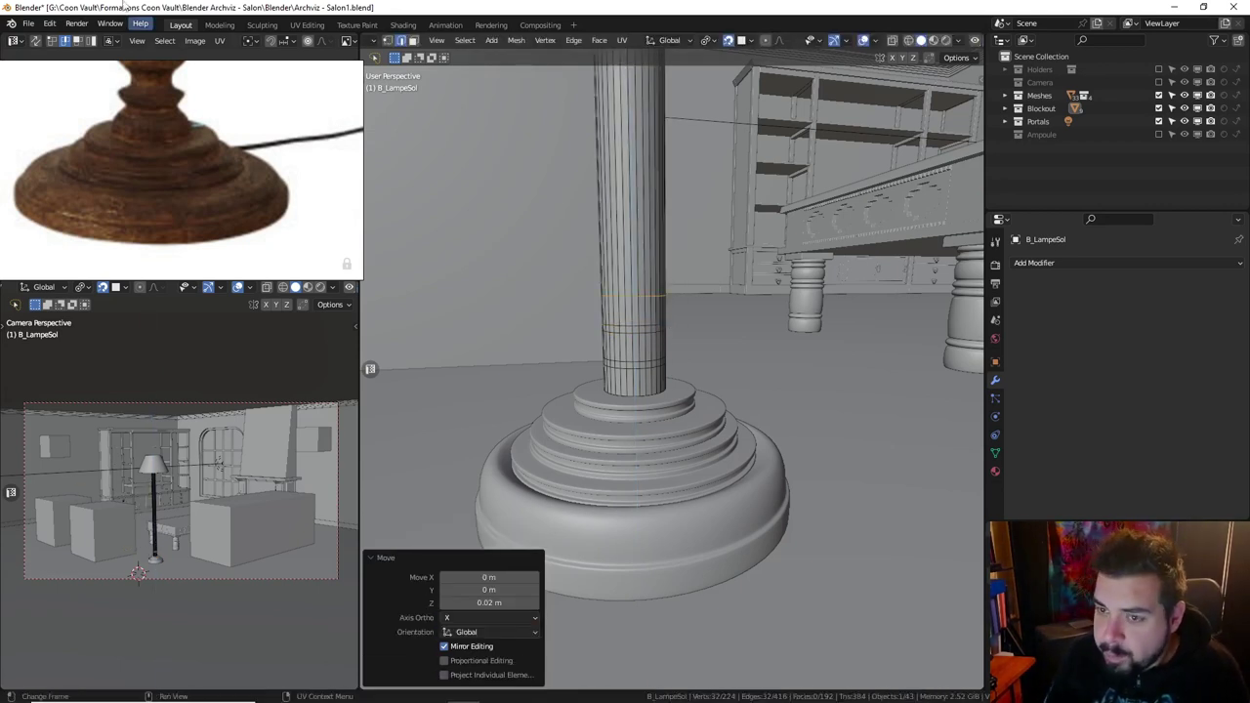
# Pan the reference photo to show the stem and select an edge on the stand.
pyautogui.scroll(1, 146, 177)
pyautogui.moveTo(149, 177); pyautogui.dragTo(161, 278, button='middle')
pyautogui.moveTo(207, 159); pyautogui.dragTo(221, 162, button='middle')
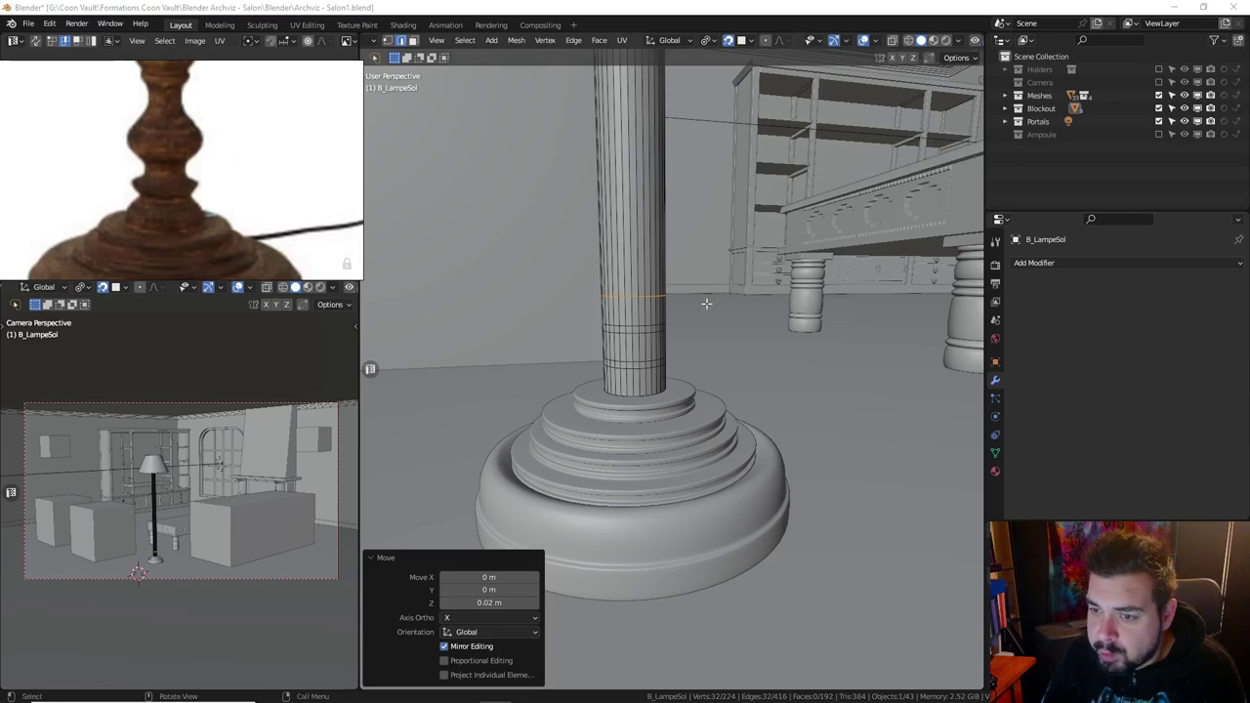
pyautogui.hotkey('ctrl', 'r')
pyautogui.click(652, 291)
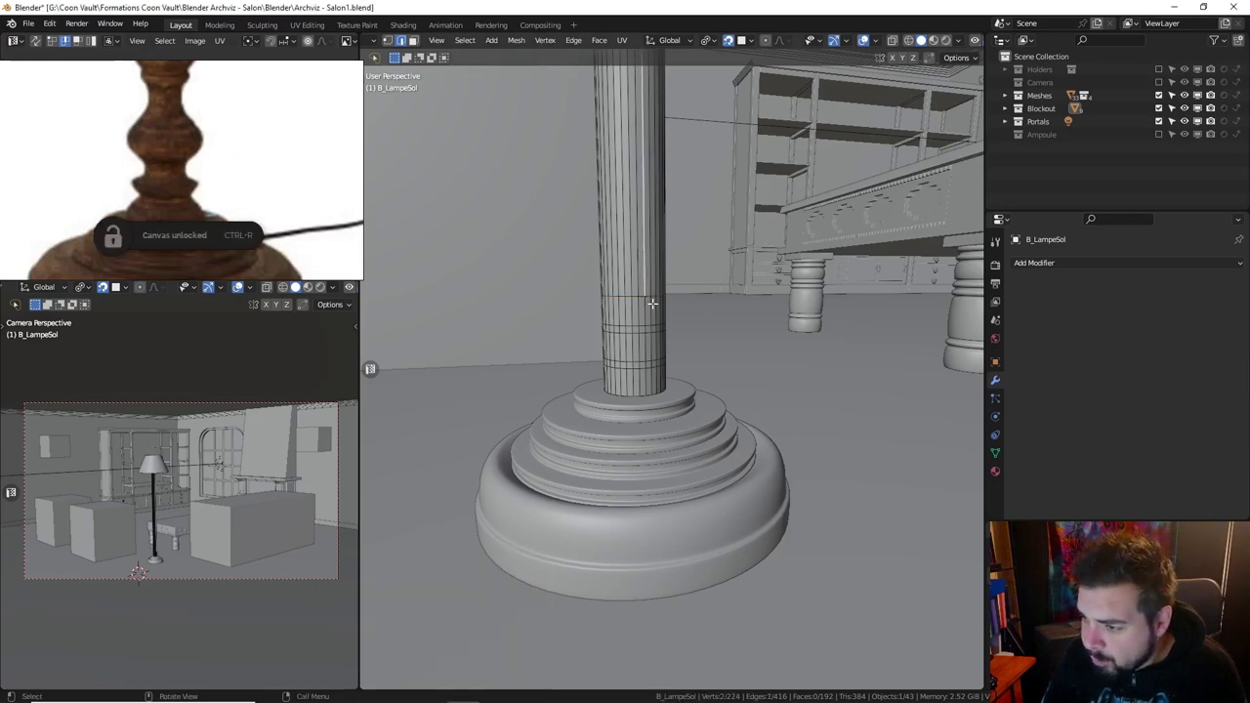
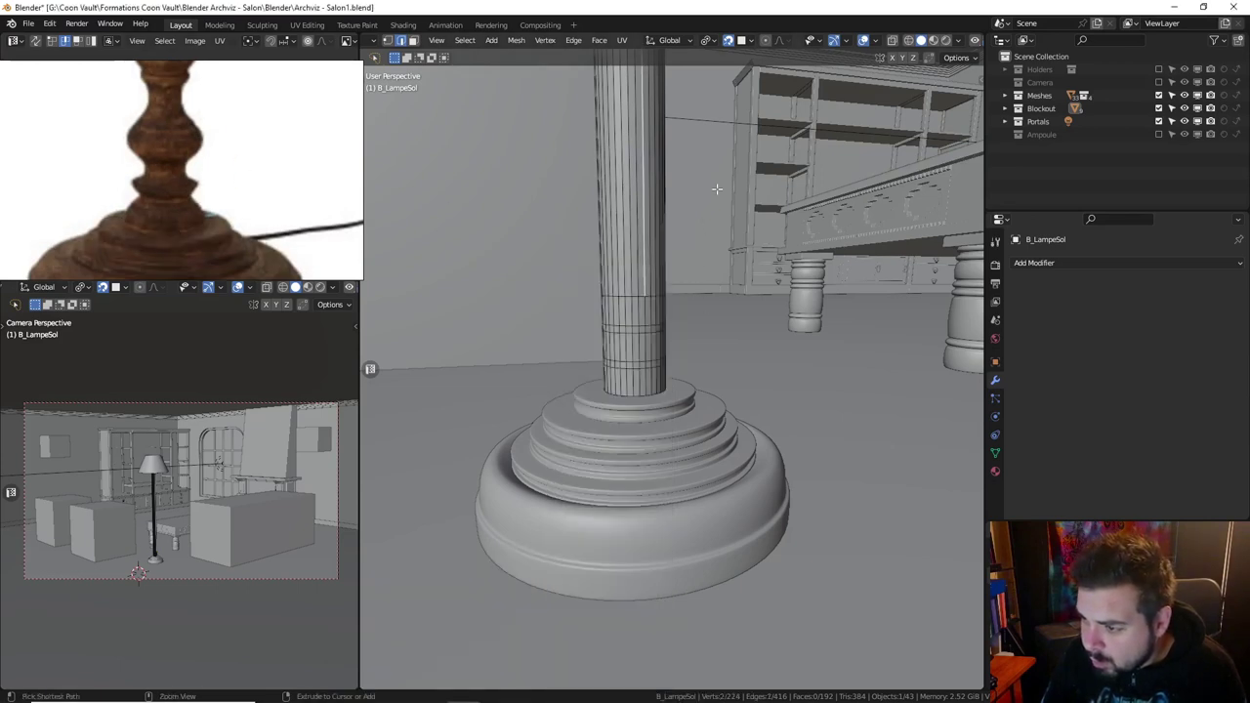
# Cut a loop just above the stem's dense section and raise it 0.005 m on Z.
pyautogui.keyDown('alt'); pyautogui.click(654, 293); pyautogui.keyUp('alt')
pyautogui.hotkey('ctrl', 'r')
pyautogui.click(644, 299)
pyautogui.click(644, 299)
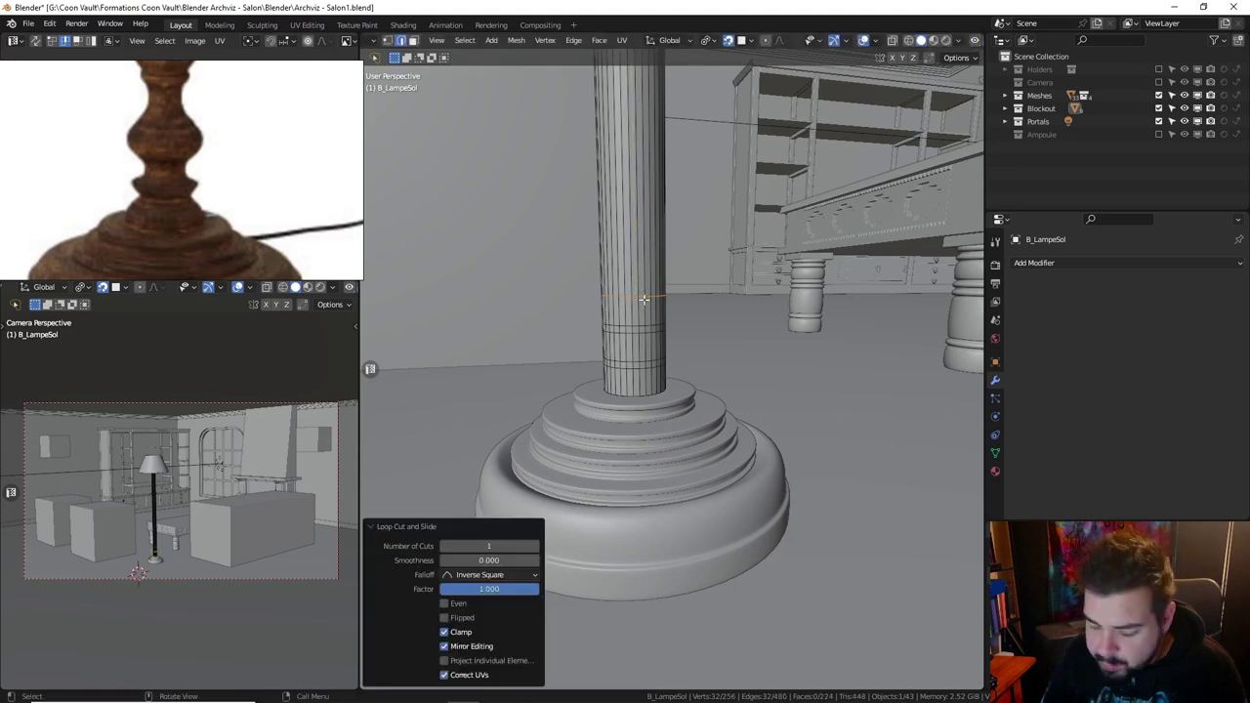
pyautogui.press('g')
pyautogui.press('z')
pyautogui.press('Return')
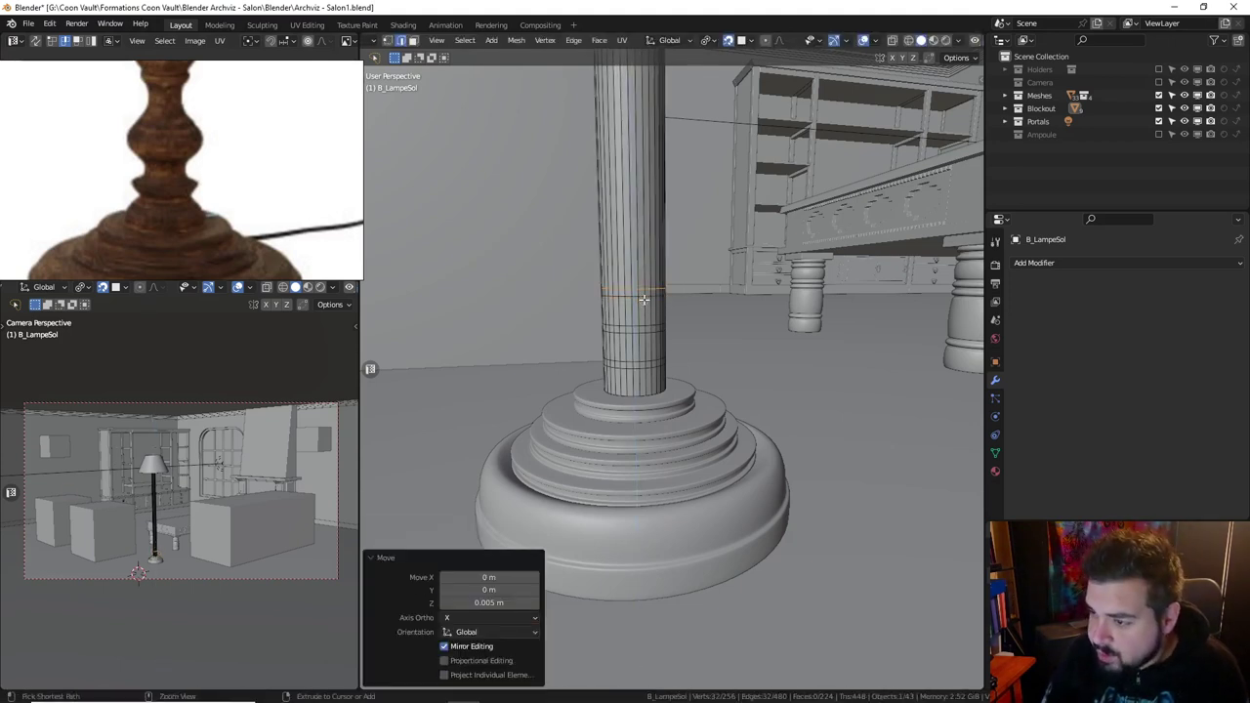
# Add two more loops up the stem, each raised 0.04 m on Z.
pyautogui.hotkey('ctrl', 'r')
pyautogui.click(658, 283)
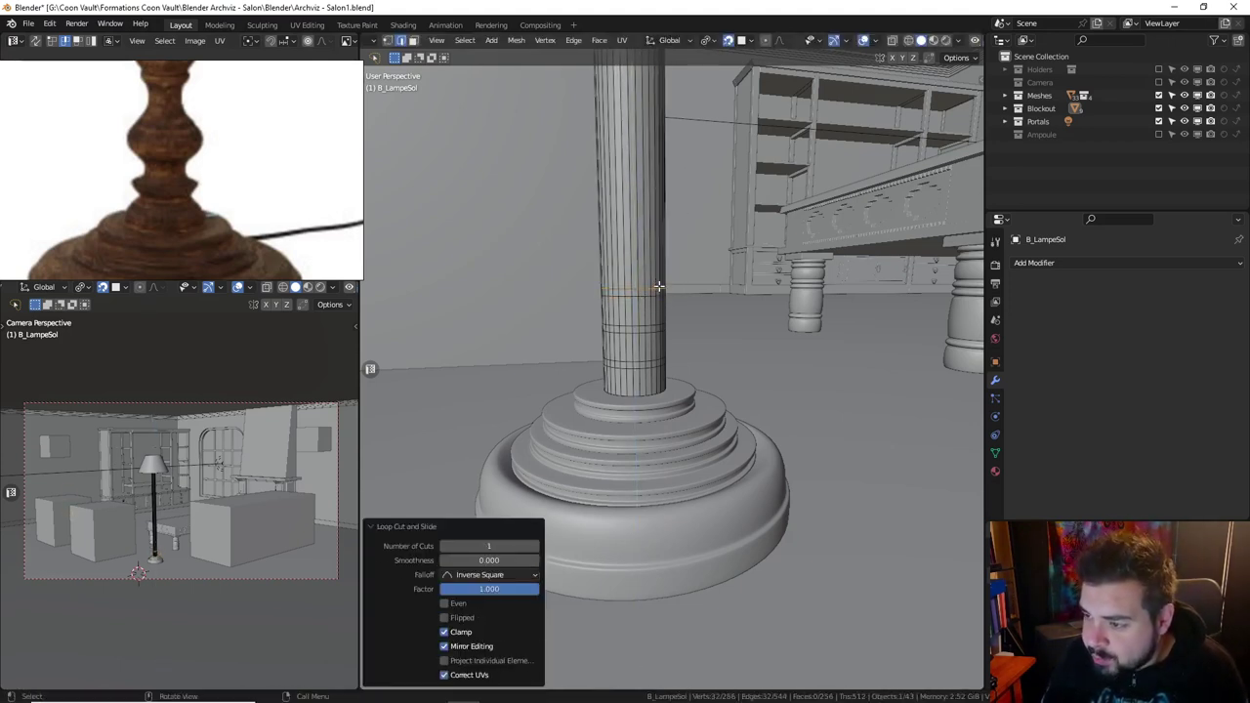
pyautogui.write('0.04')
pyautogui.press('Return')
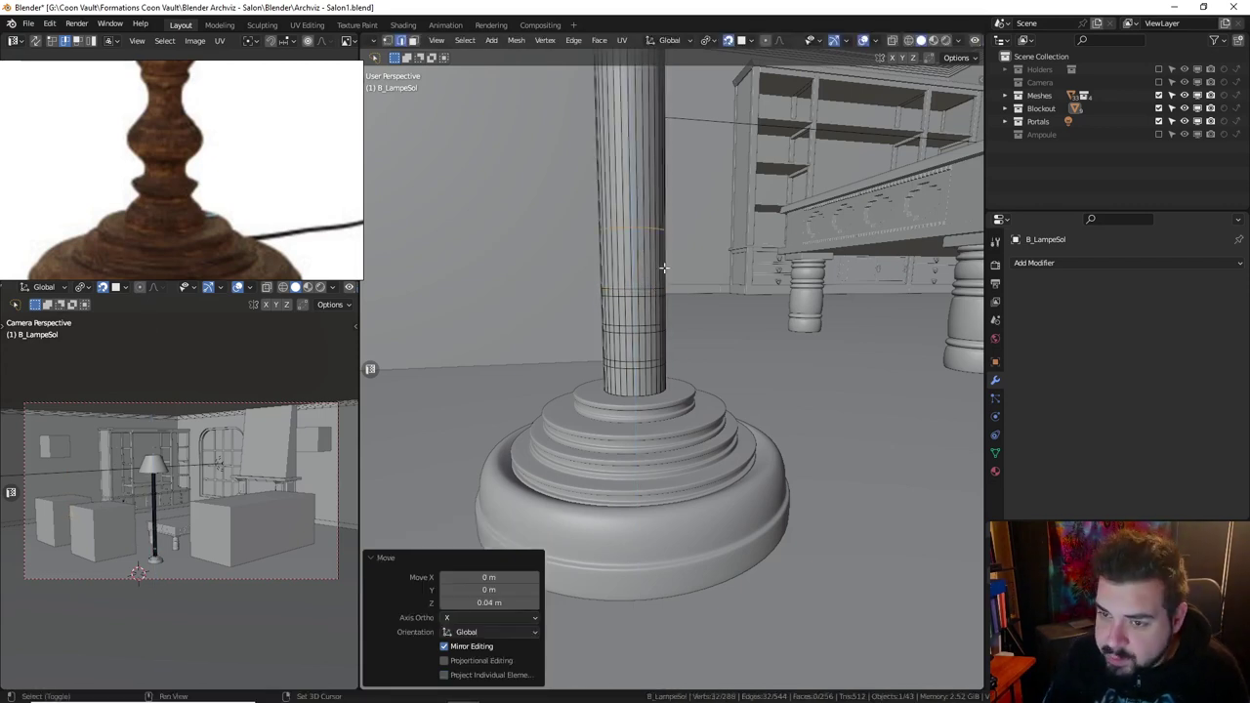
pyautogui.moveTo(658, 286); pyautogui.dragTo(643, 313, button='middle')
pyautogui.hotkey('ctrl', 'r')
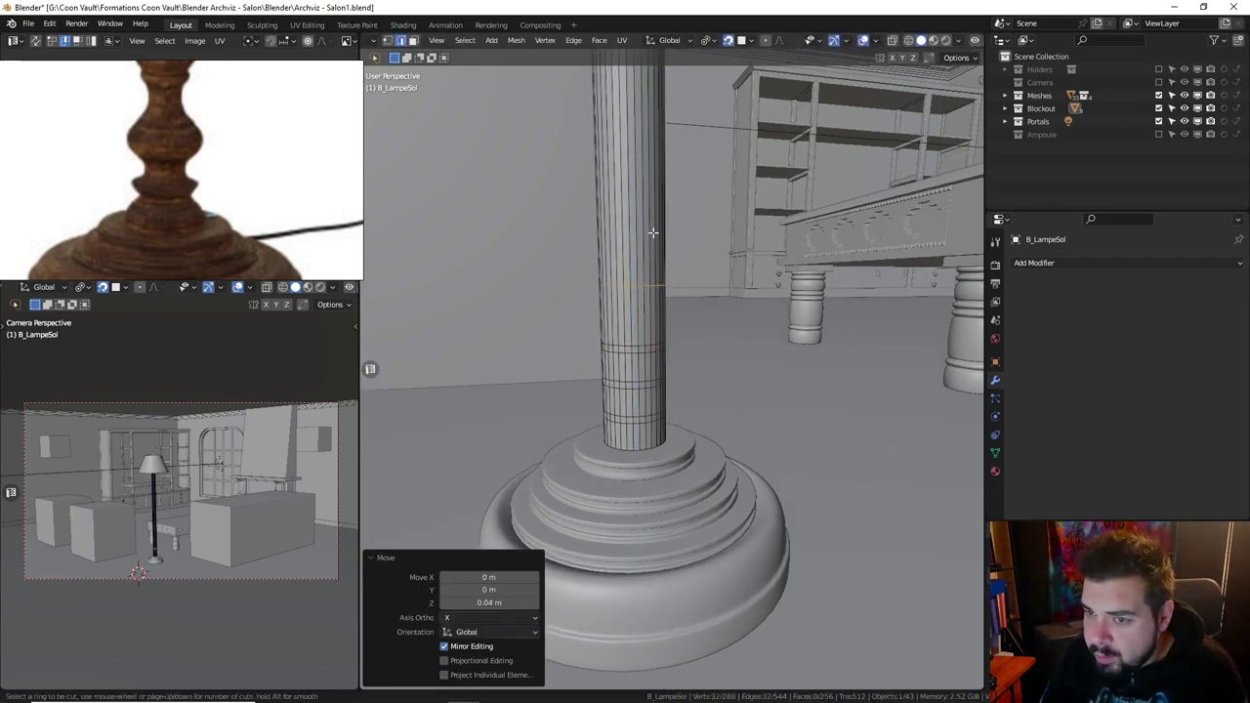
pyautogui.press('Escape')
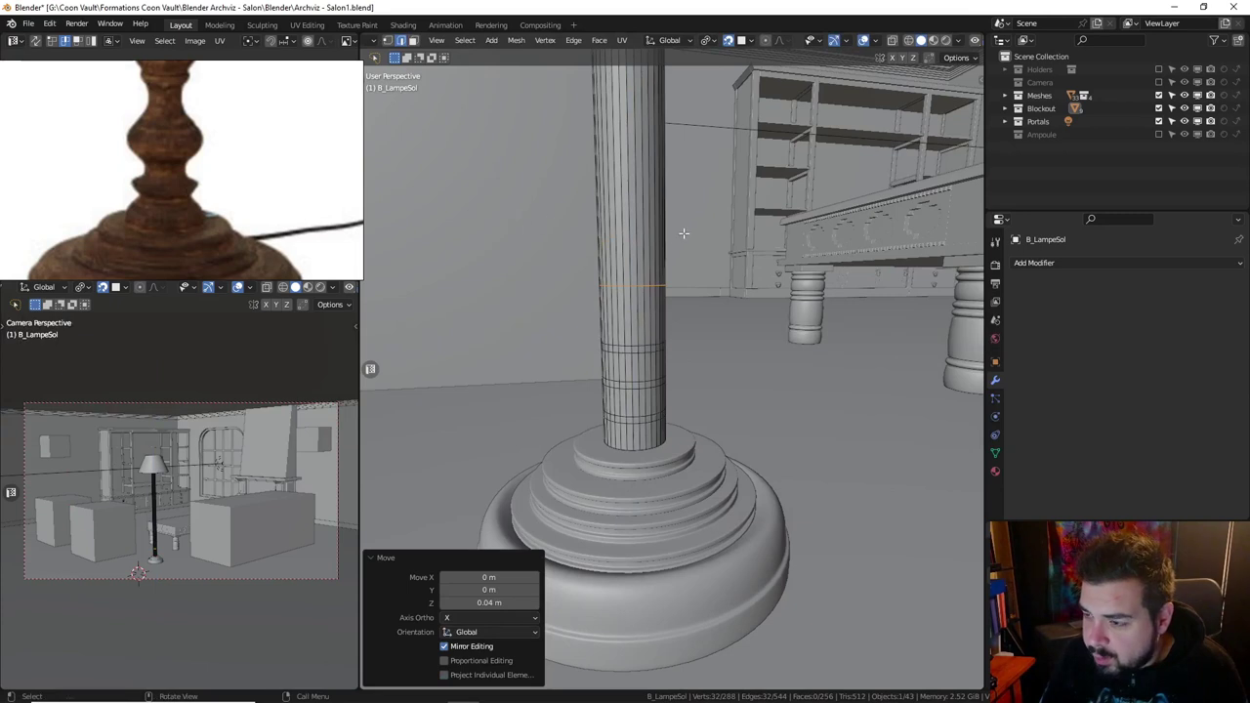
pyautogui.hotkey('ctrl', 'r')
pyautogui.click(661, 285)
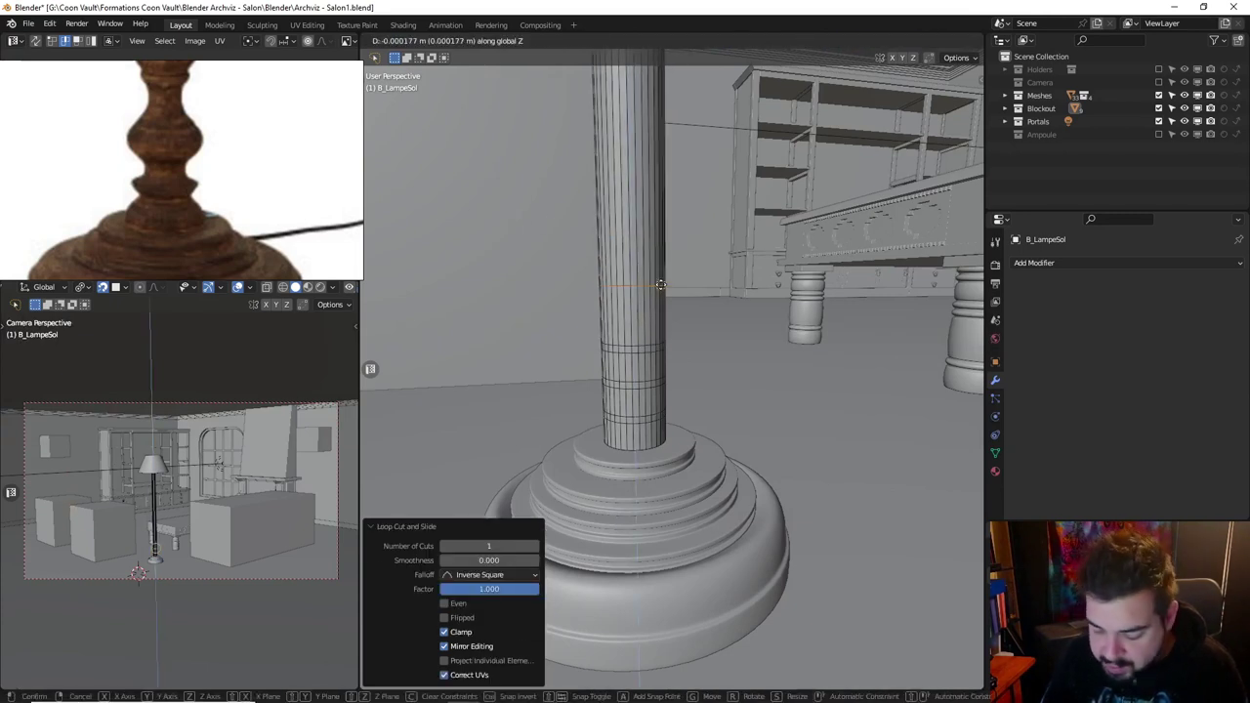
pyautogui.write('0')
pyautogui.press('Return')
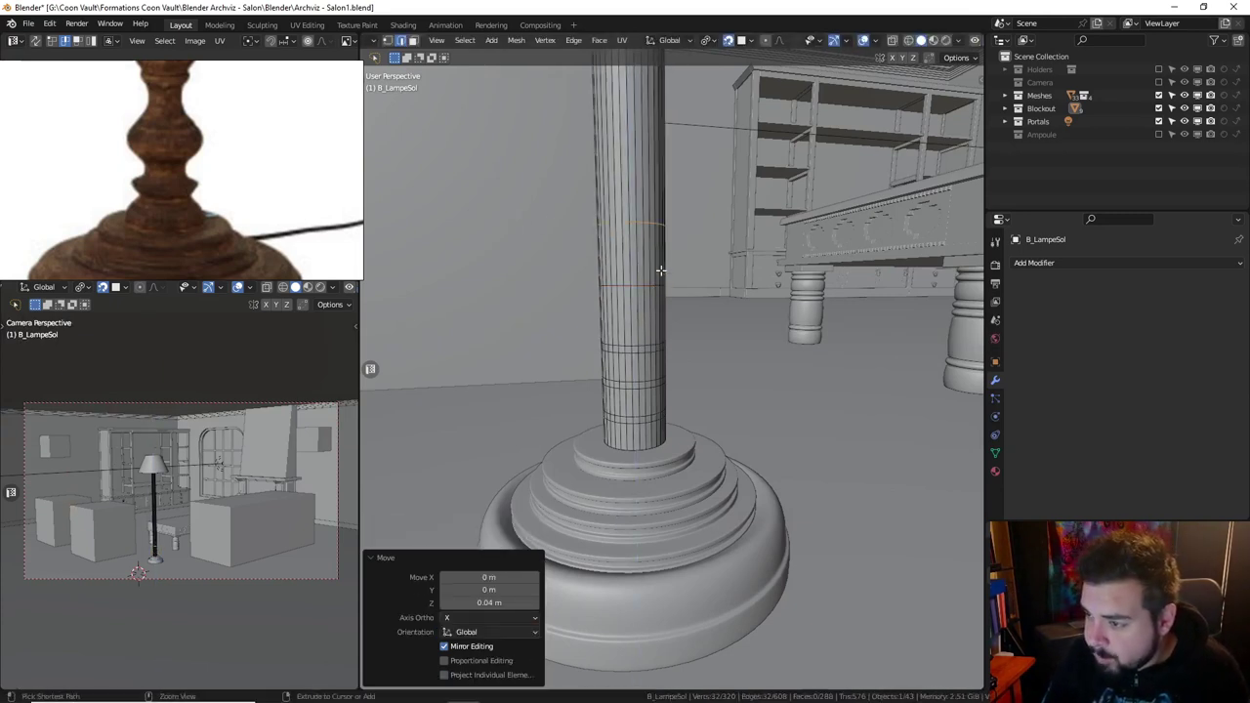
# Cut another loop higher up and bring the reference photo's upper stem into view.
pyautogui.hotkey('ctrl', 'r')
pyautogui.click(661, 260)
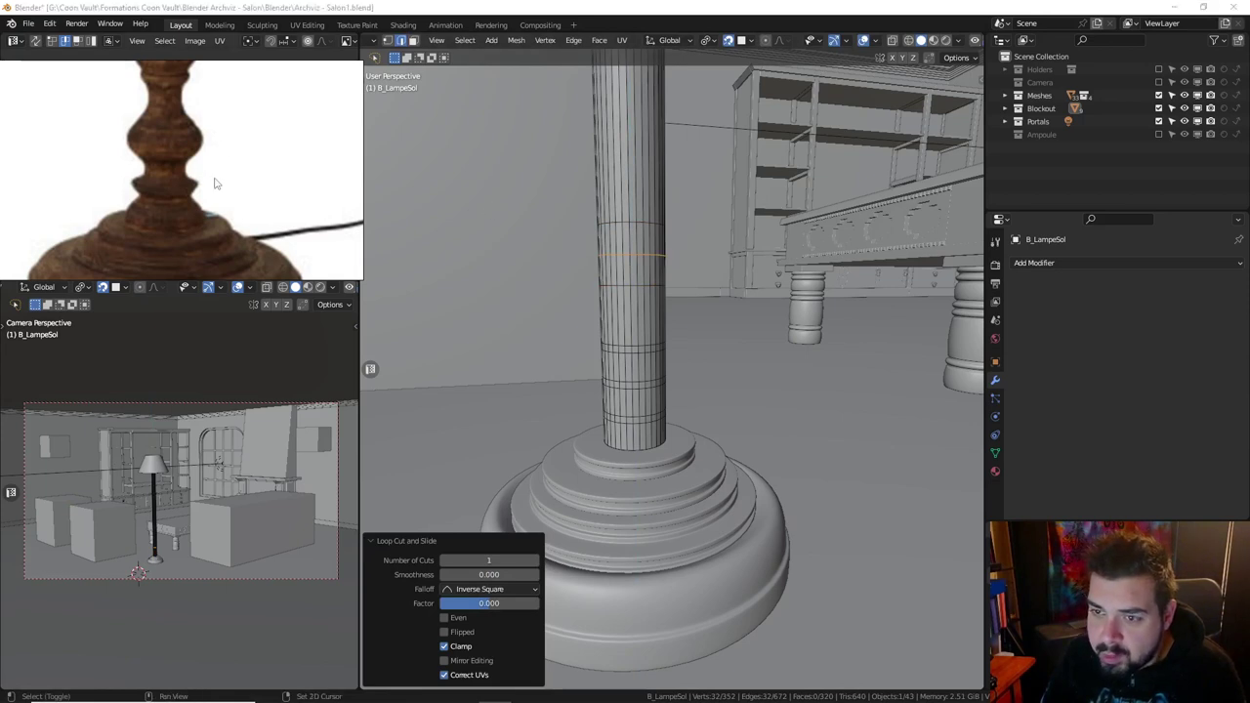
pyautogui.moveTo(220, 149); pyautogui.dragTo(217, 239, button='middle')
pyautogui.hotkey('ctrl', 'r')
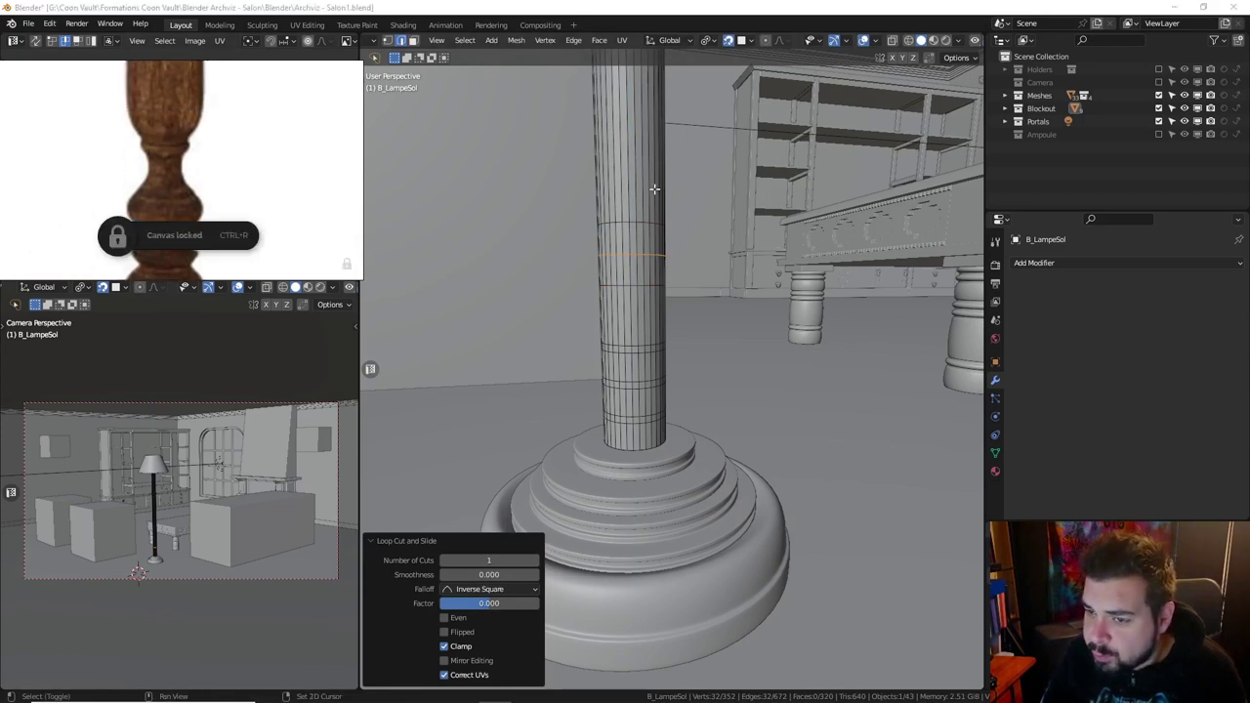
pyautogui.scroll(1, 652, 191)
pyautogui.scroll(1, 649, 195)
# Raise the new loop 0.005 m on Z.
pyautogui.press('g')
pyautogui.press('g')
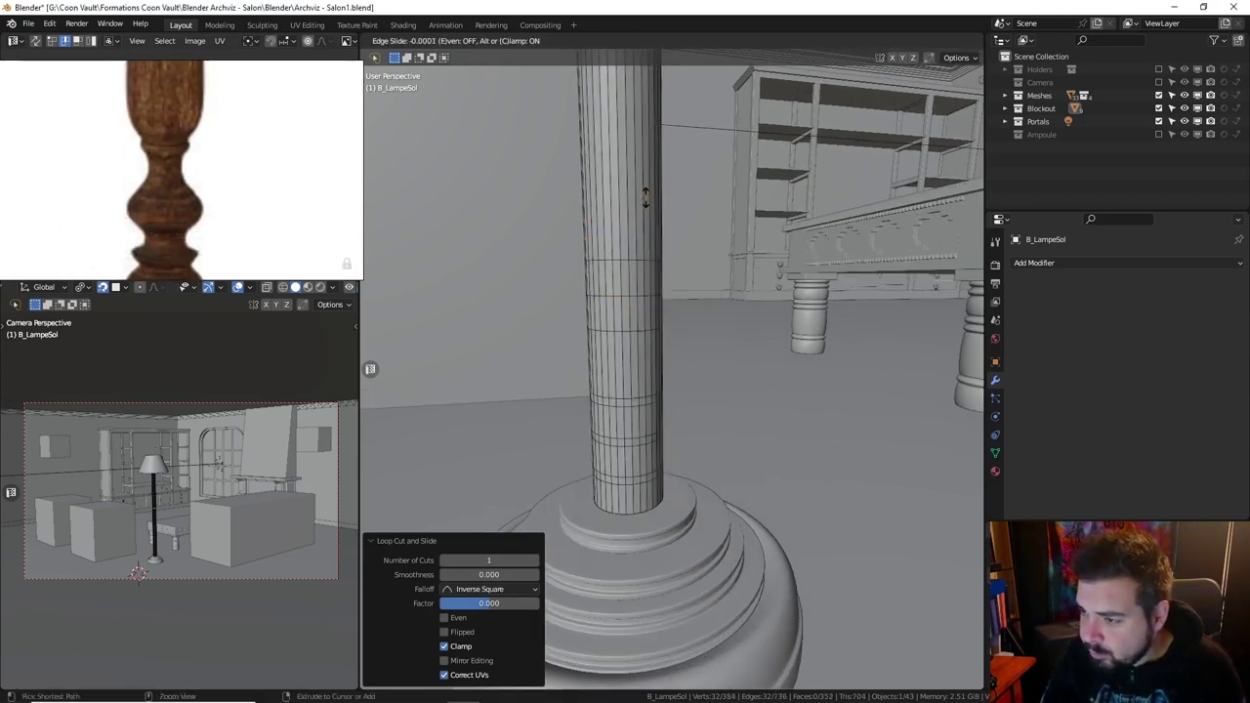
pyautogui.rightClick(652, 191)
pyautogui.hotkey('ctrl', 'z')
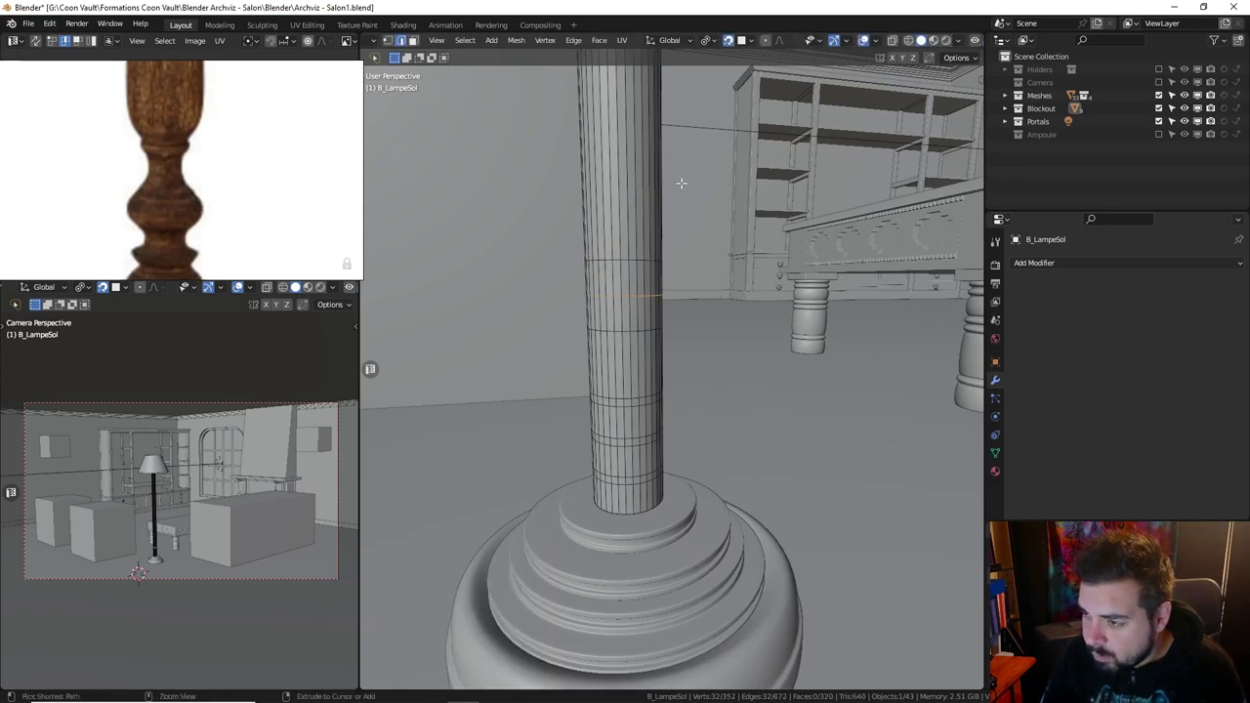
pyautogui.press('g')
pyautogui.press('g')
pyautogui.rightClick(637, 250)
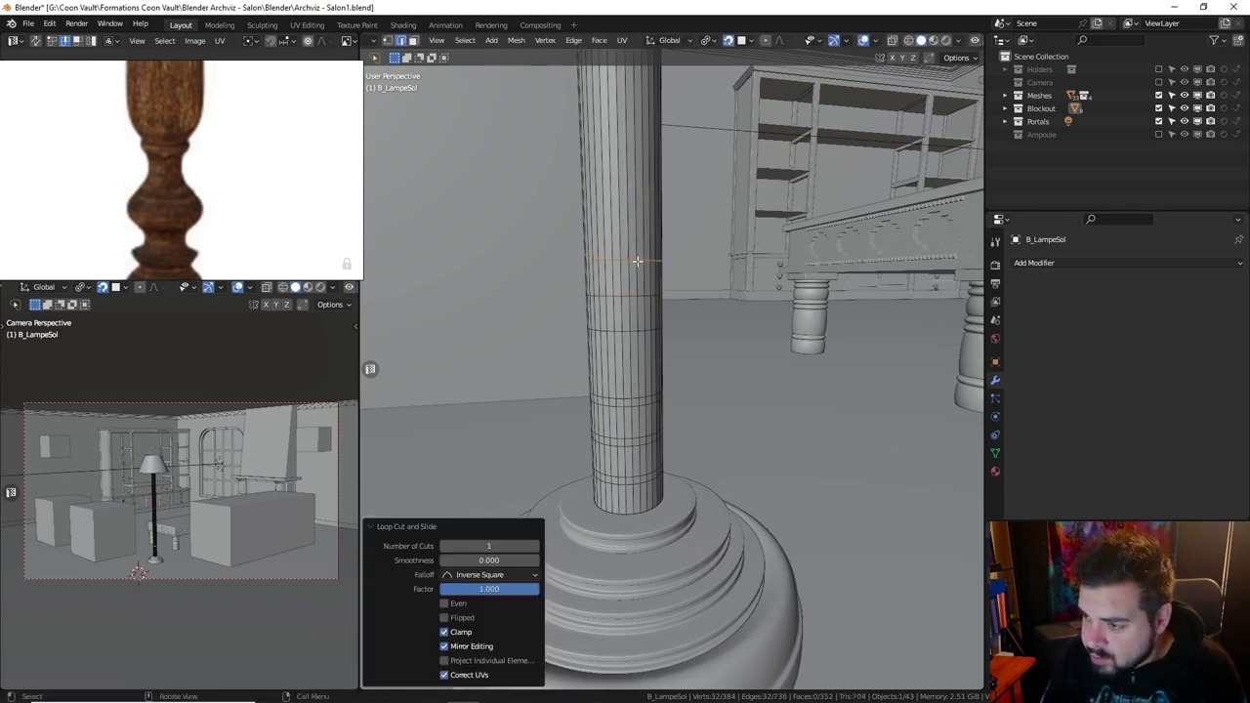
pyautogui.write('gz05')
pyautogui.press('Return')
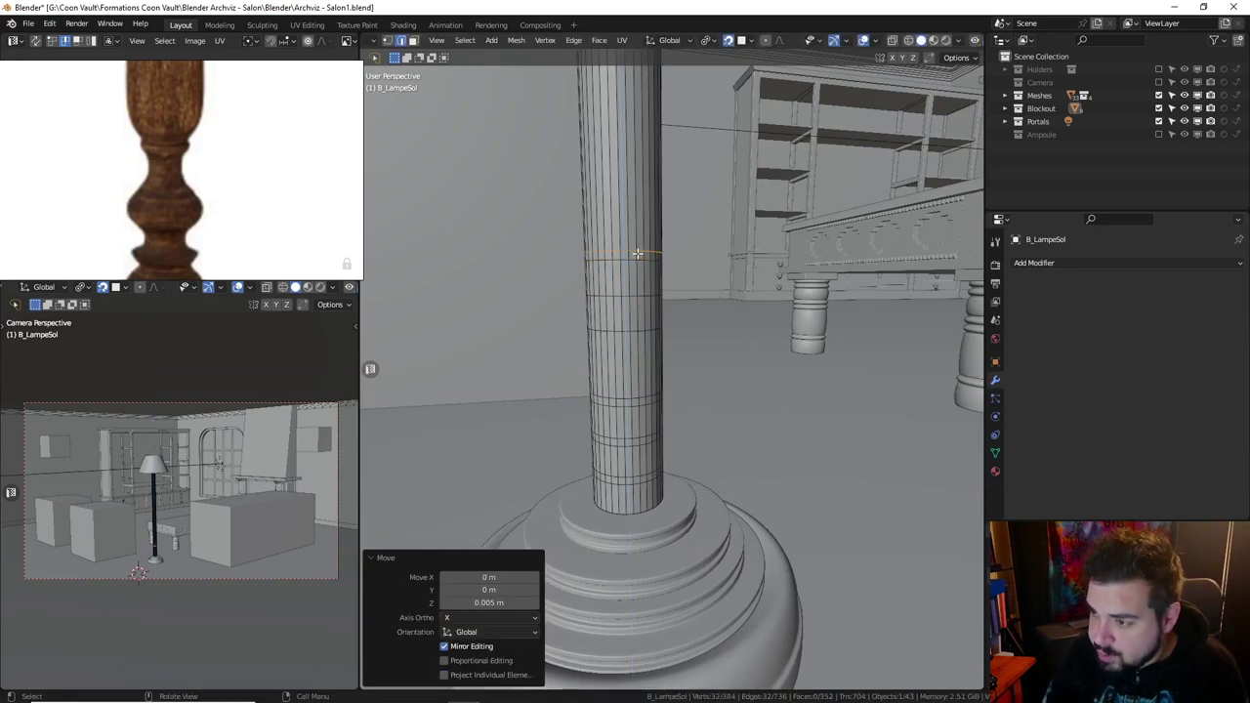
# Cut another loop close to the last and raise it 0.01 m.
pyautogui.hotkey('ctrl', 'r')
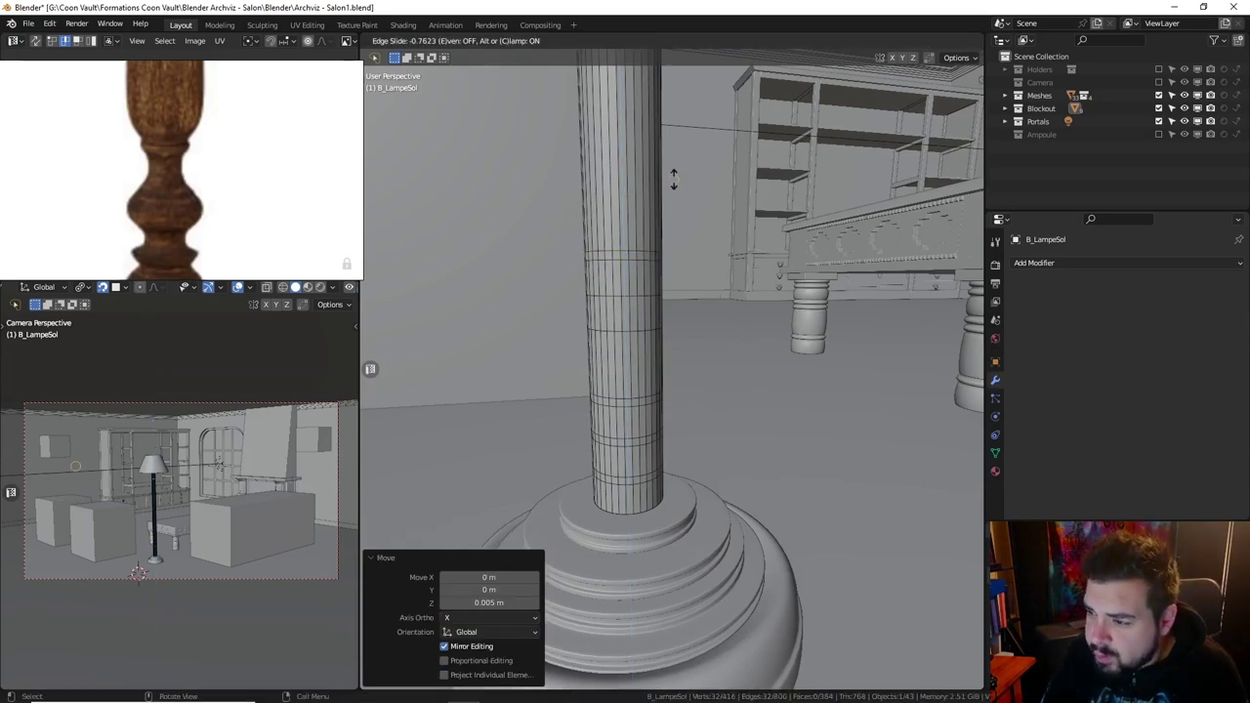
pyautogui.click(650, 188)
pyautogui.click(643, 250)
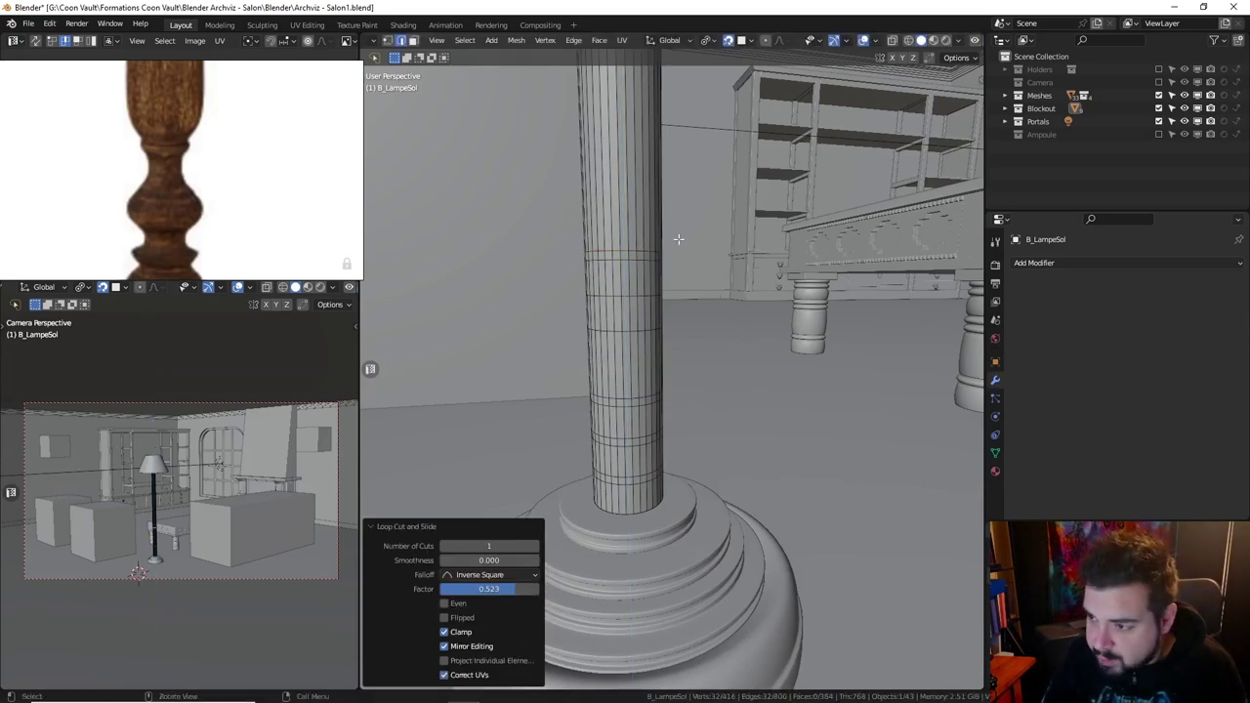
pyautogui.press('g')
pyautogui.press('g')
pyautogui.click(646, 255)
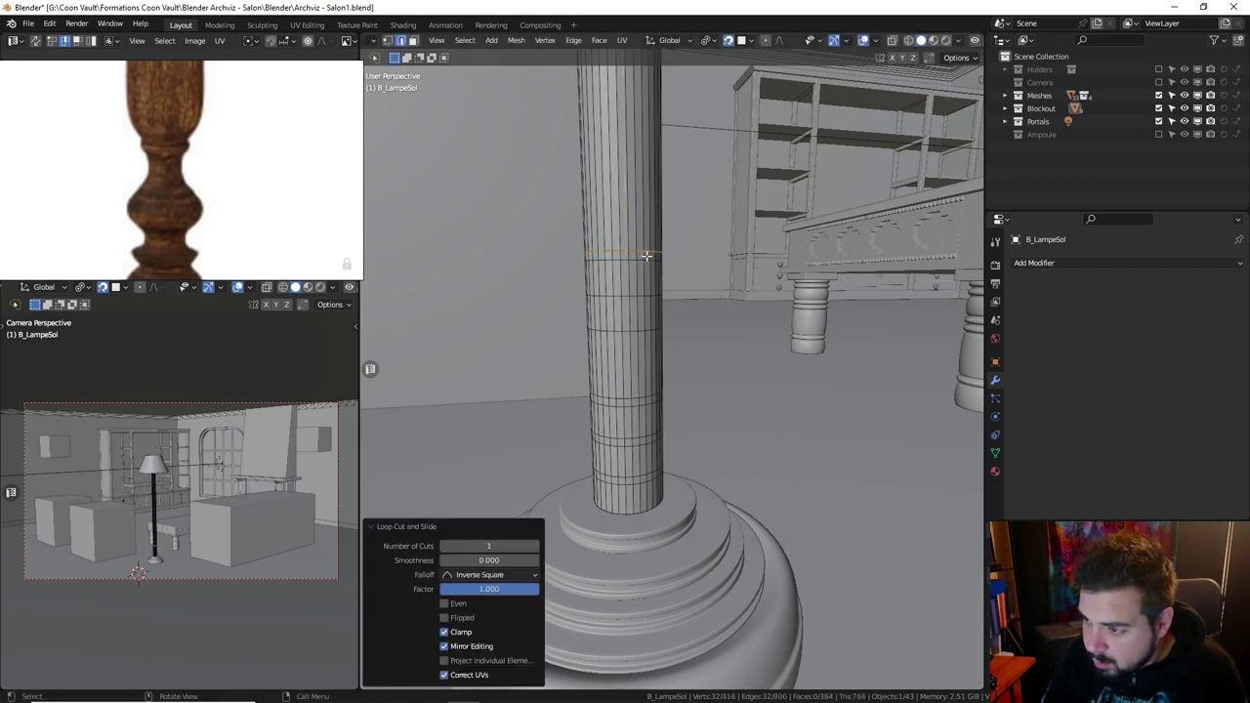
pyautogui.write('gz0.02')
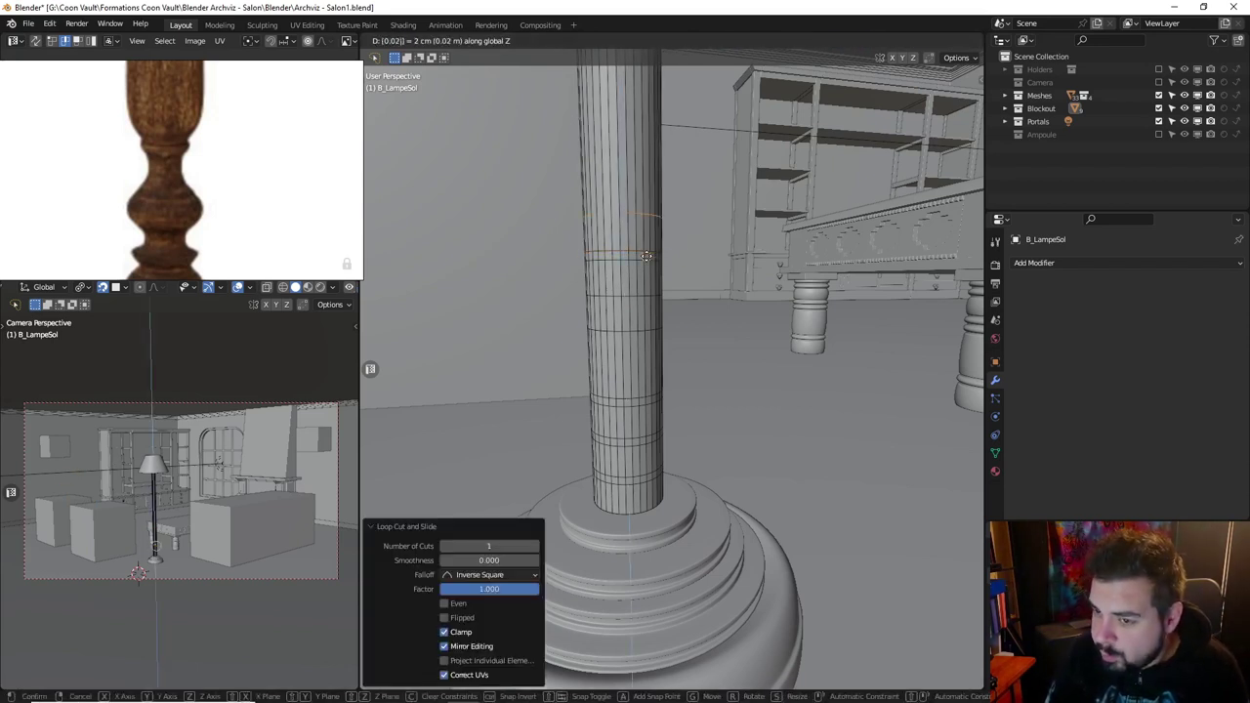
pyautogui.press('BackSpace')
pyautogui.press('BackSpace')
pyautogui.press('BackSpace')
pyautogui.press('BackSpace')
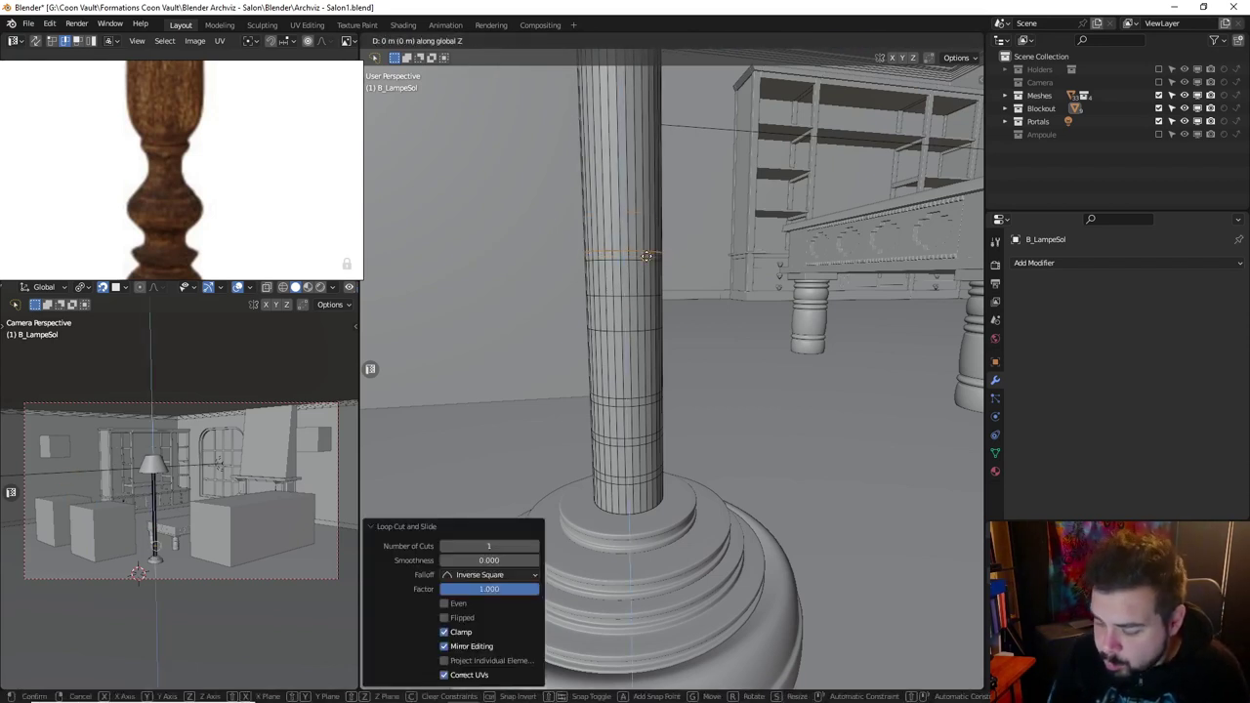
pyautogui.write('0.01')
pyautogui.press('Return')
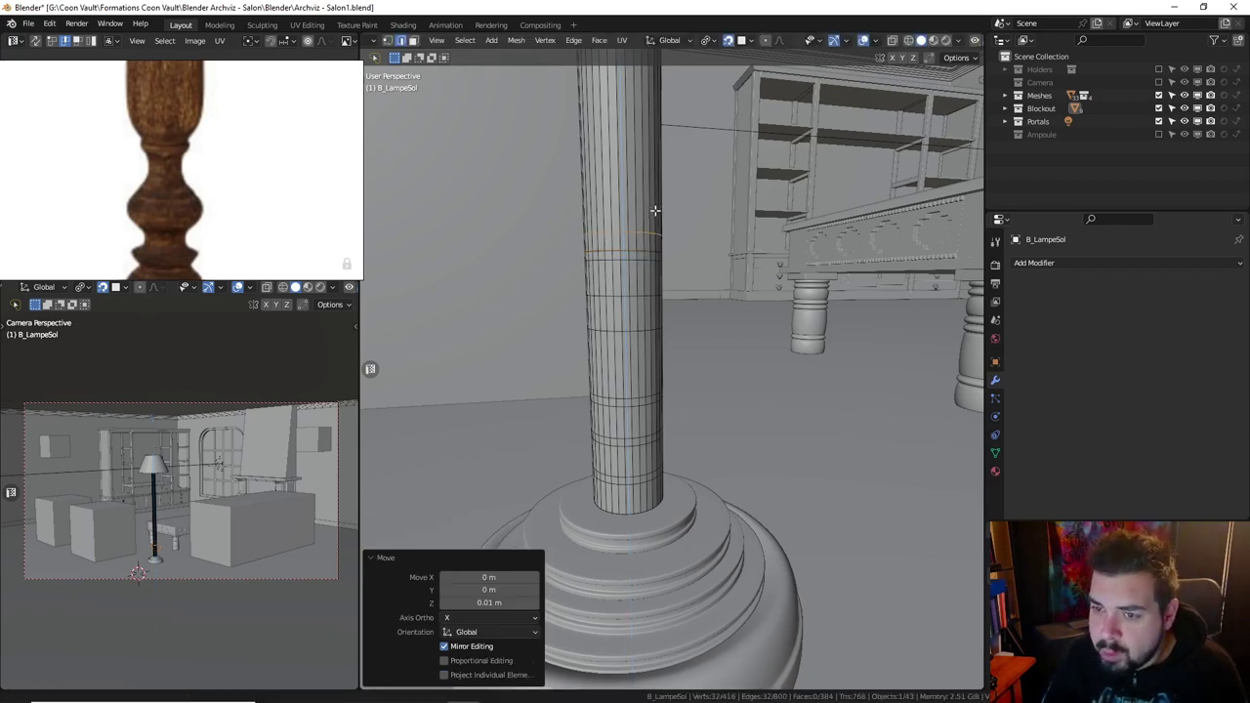
# Undo the 0.01 m move and raise the loop 0.005 m instead.
pyautogui.hotkey('ctrl', 'z')
pyautogui.write('g')
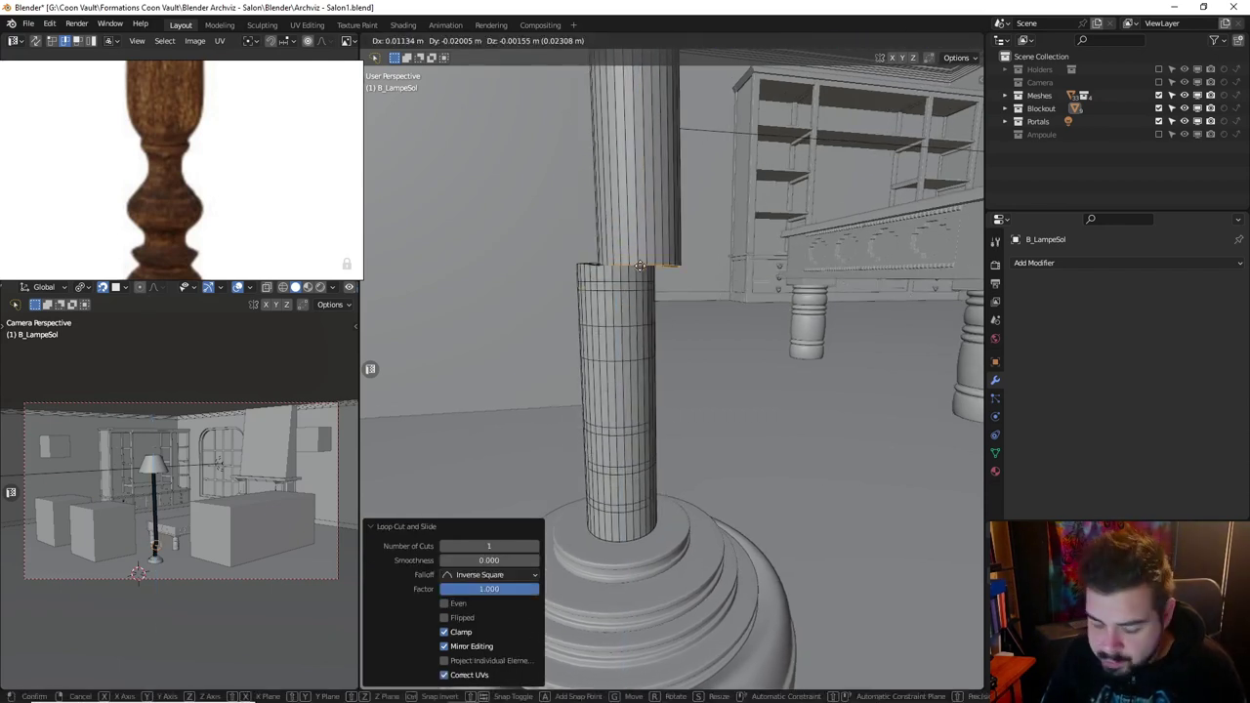
pyautogui.write('z0')
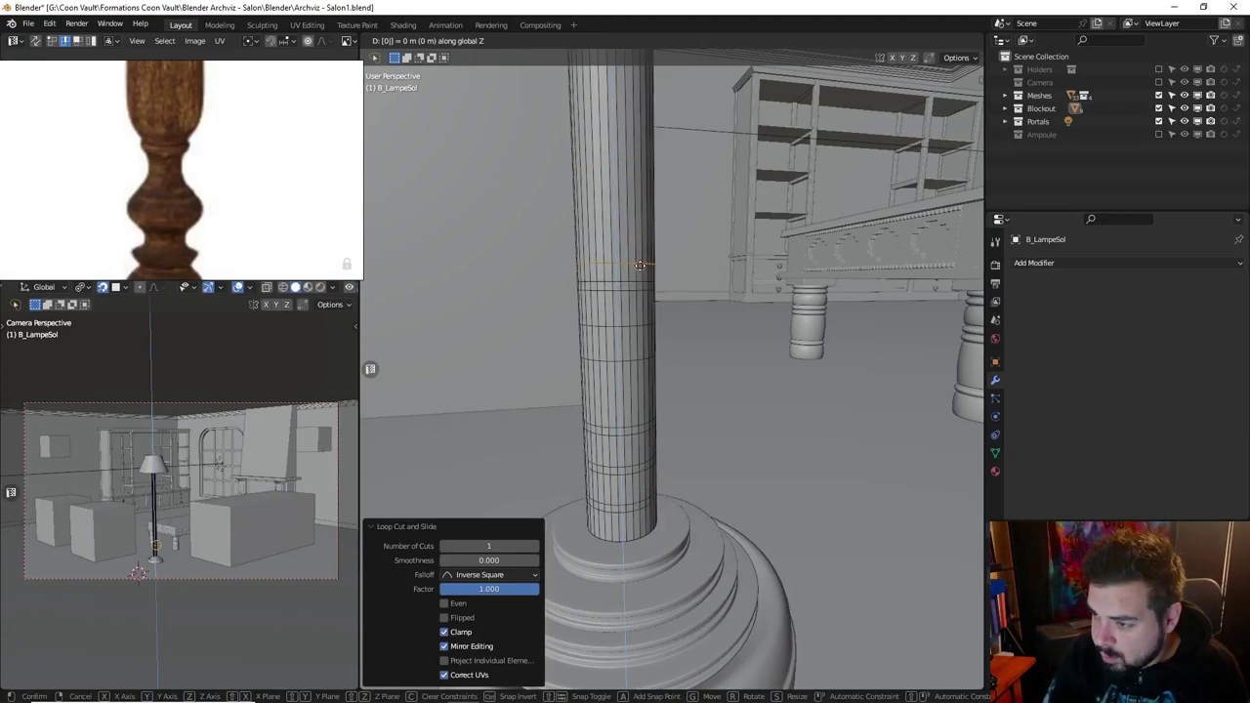
pyautogui.write('.0')
pyautogui.write('5')
pyautogui.press('Return')
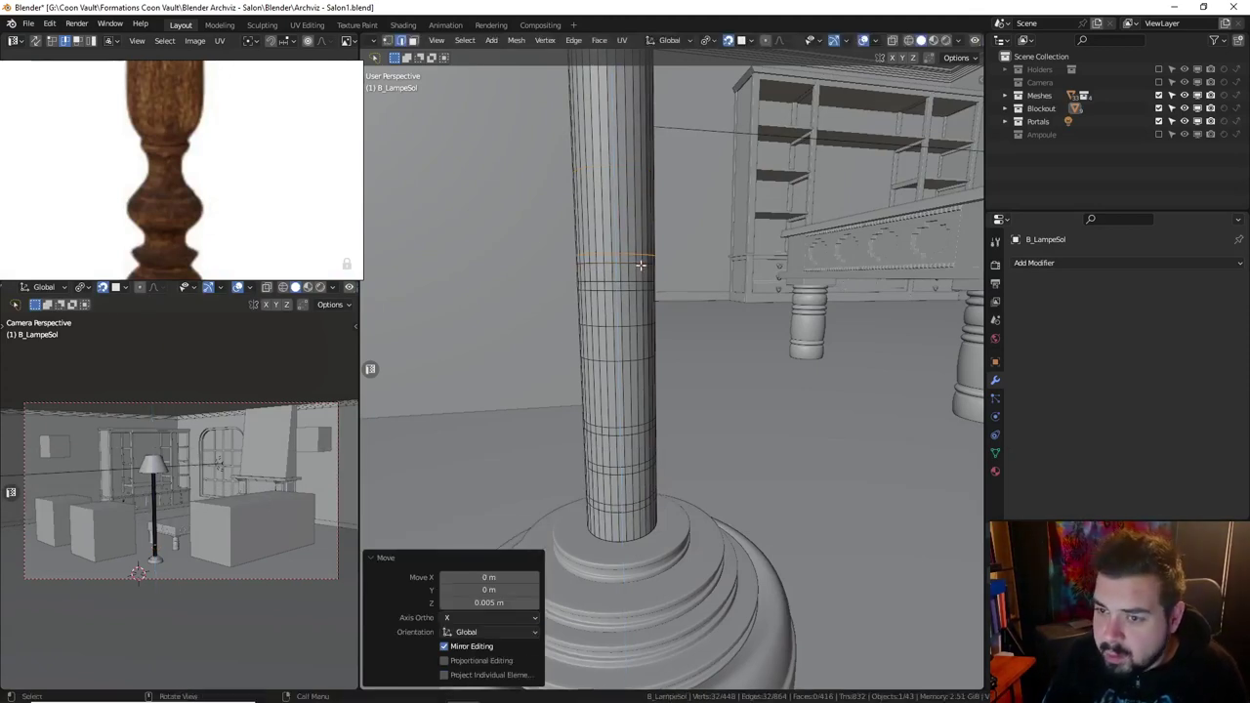
# Zoom out along the stem and cut a centred loop partway up.
pyautogui.moveTo(196, 138)
pyautogui.mouseDown(button='middle')
pyautogui.moveTo(196, 154)
pyautogui.moveTo(241, 193)
pyautogui.mouseUp(button='middle')
pyautogui.scroll(-2, 190, 158)
pyautogui.scroll(-2, 258, 172)
pyautogui.scroll(-1, 657, 163)
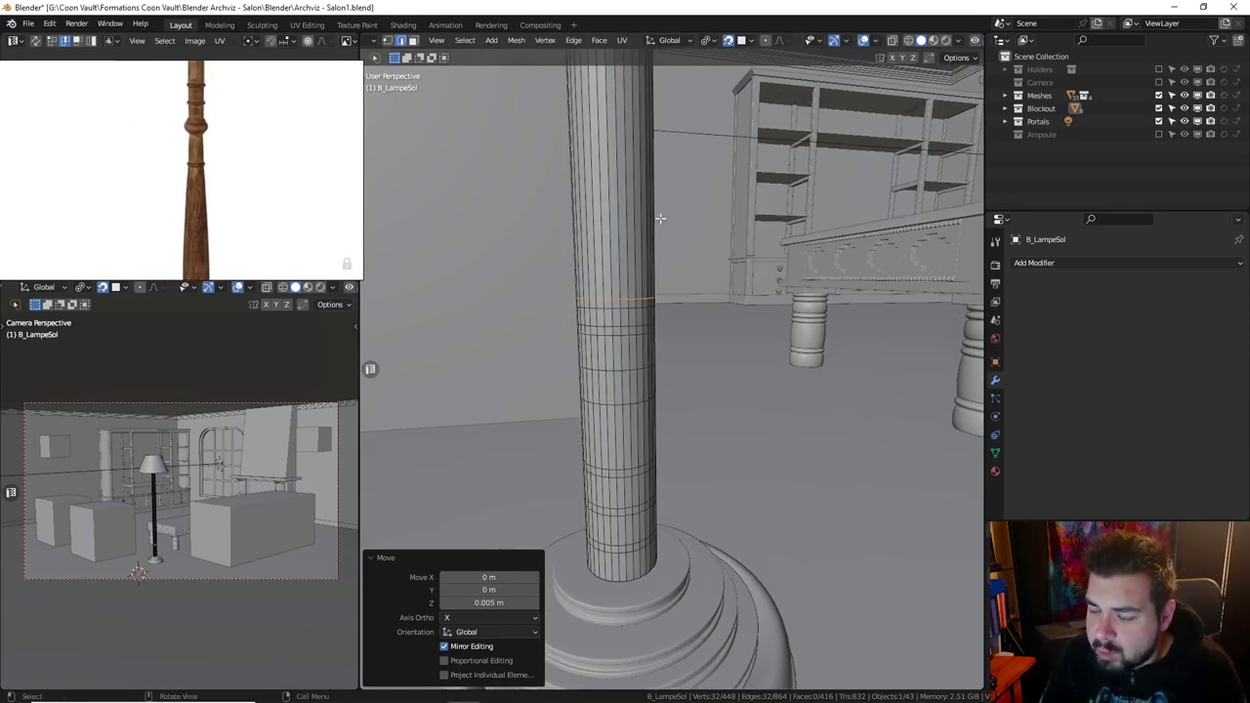
pyautogui.scroll(-1, 660, 219)
pyautogui.scroll(-1, 662, 209)
pyautogui.scroll(-1, 661, 220)
pyautogui.scroll(-1, 660, 239)
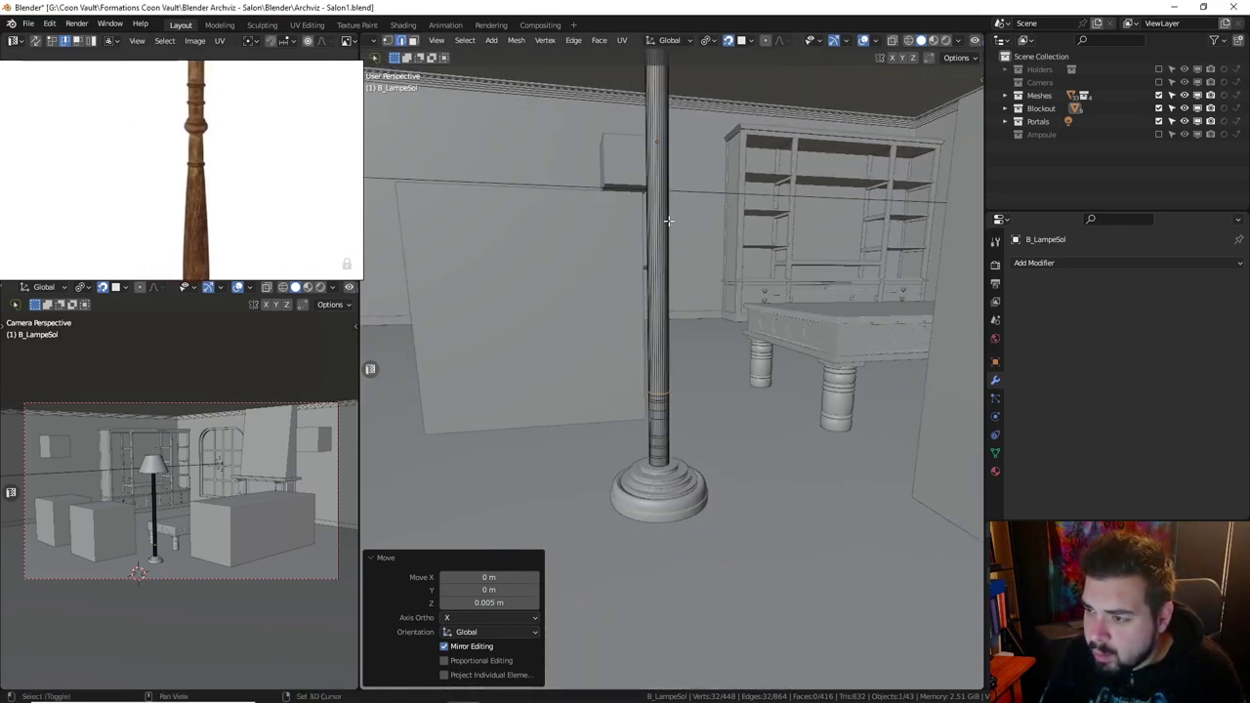
pyautogui.scroll(-1, 659, 264)
pyautogui.scroll(-1, 659, 285)
pyautogui.scroll(-1, 661, 278)
pyautogui.scroll(-1, 663, 269)
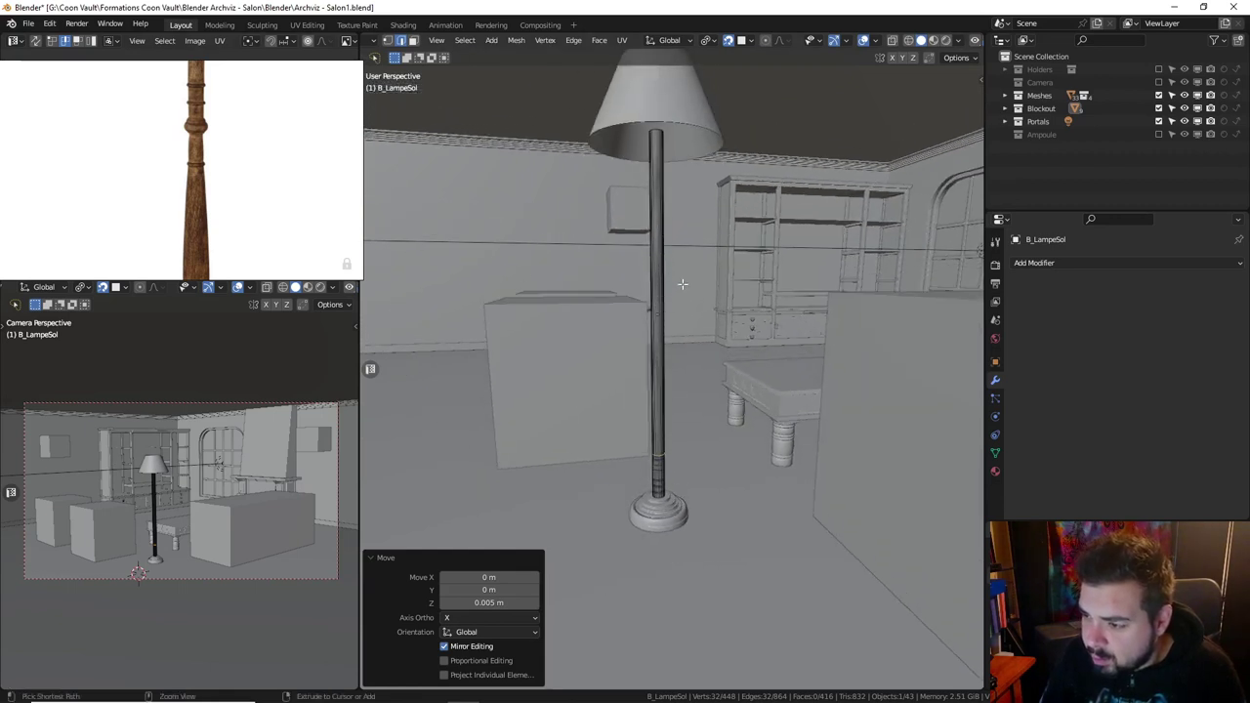
pyautogui.hotkey('ctrl', 'r')
pyautogui.click(679, 285)
pyautogui.rightClick(678, 285)
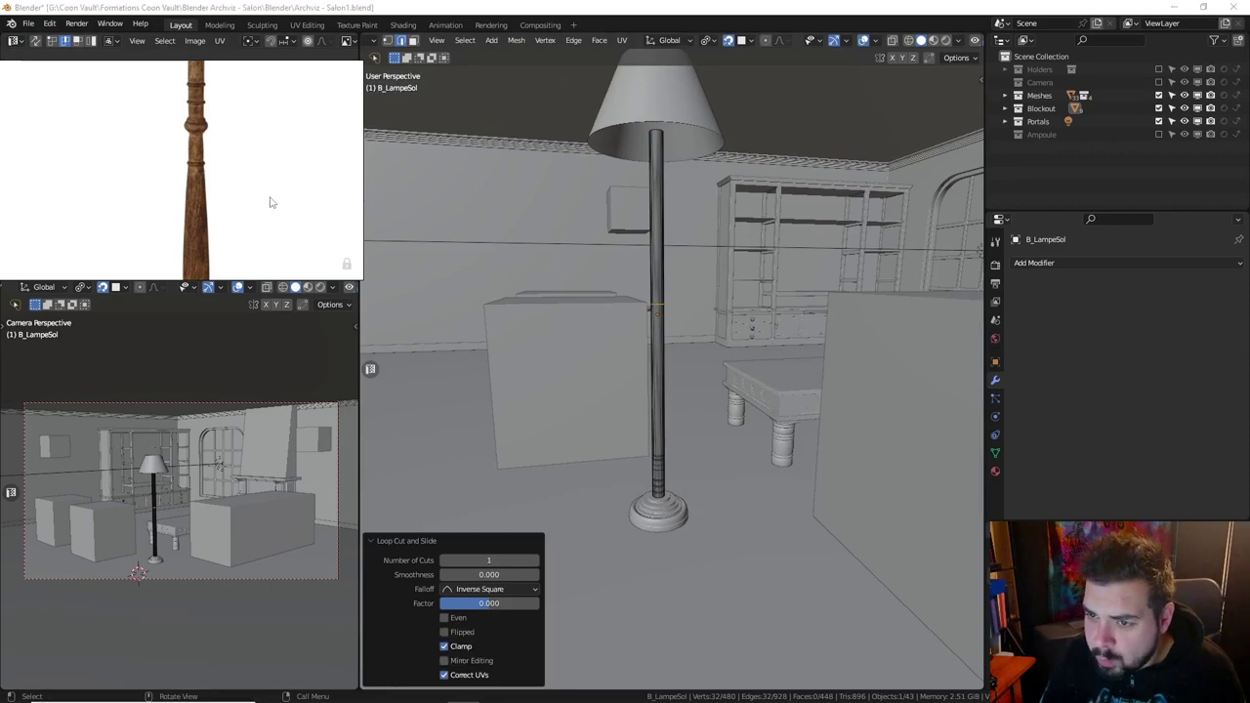
# Cut a new loop on the stem and raise it 5 mm.
pyautogui.moveTo(272, 202); pyautogui.dragTo(272, 144, button='middle')
pyautogui.scroll(2, 691, 293)
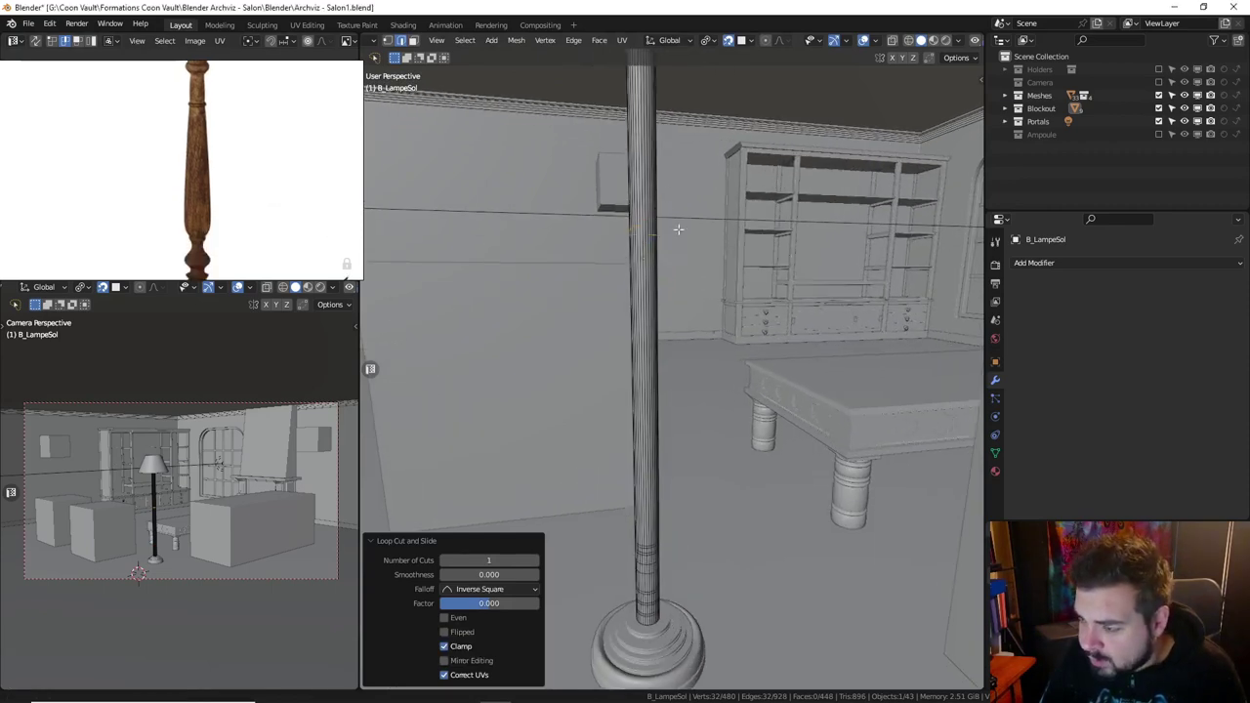
pyautogui.scroll(4, 695, 186)
pyautogui.hotkey('ctrl', 'r')
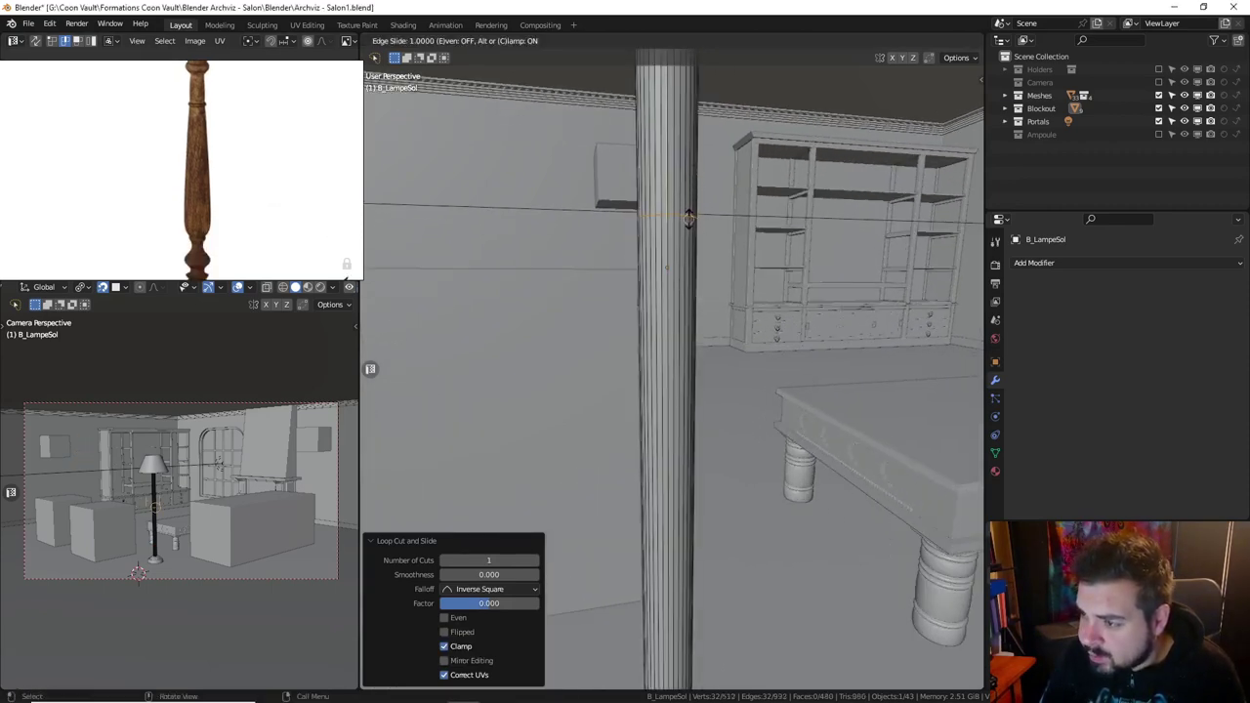
pyautogui.click(688, 223)
pyautogui.press('0')
pyautogui.press('0')
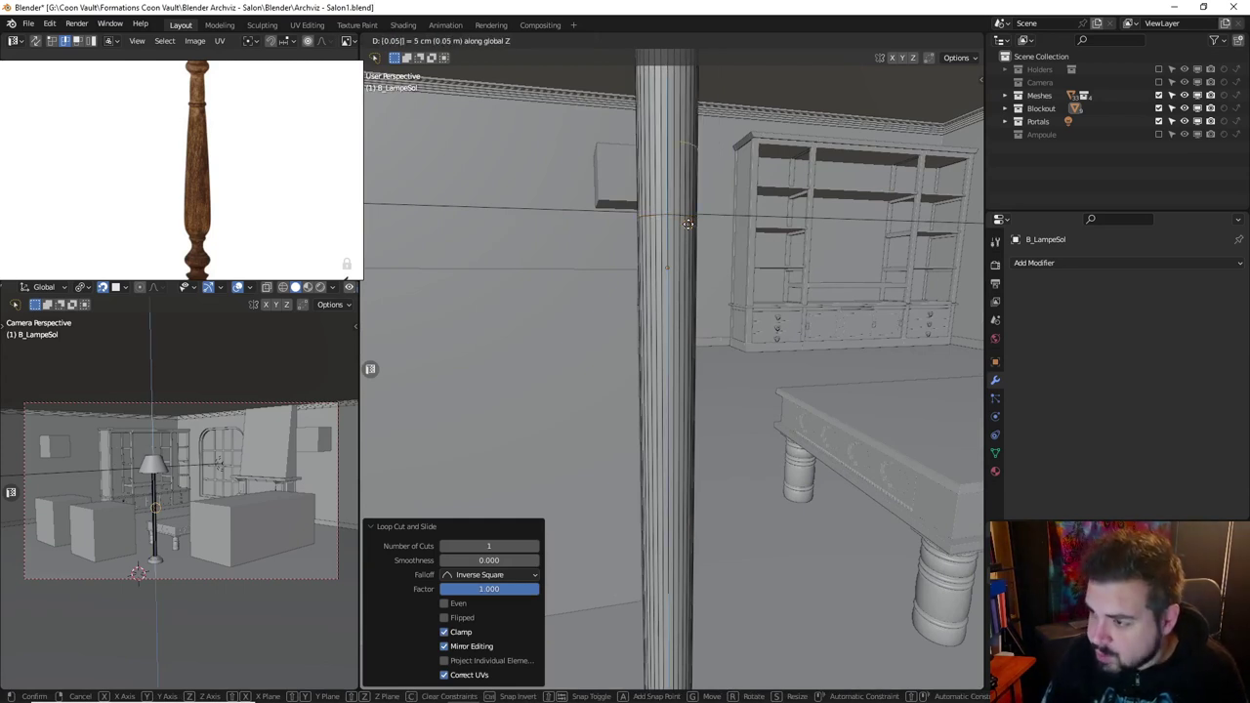
pyautogui.write('5')
pyautogui.press('Return')
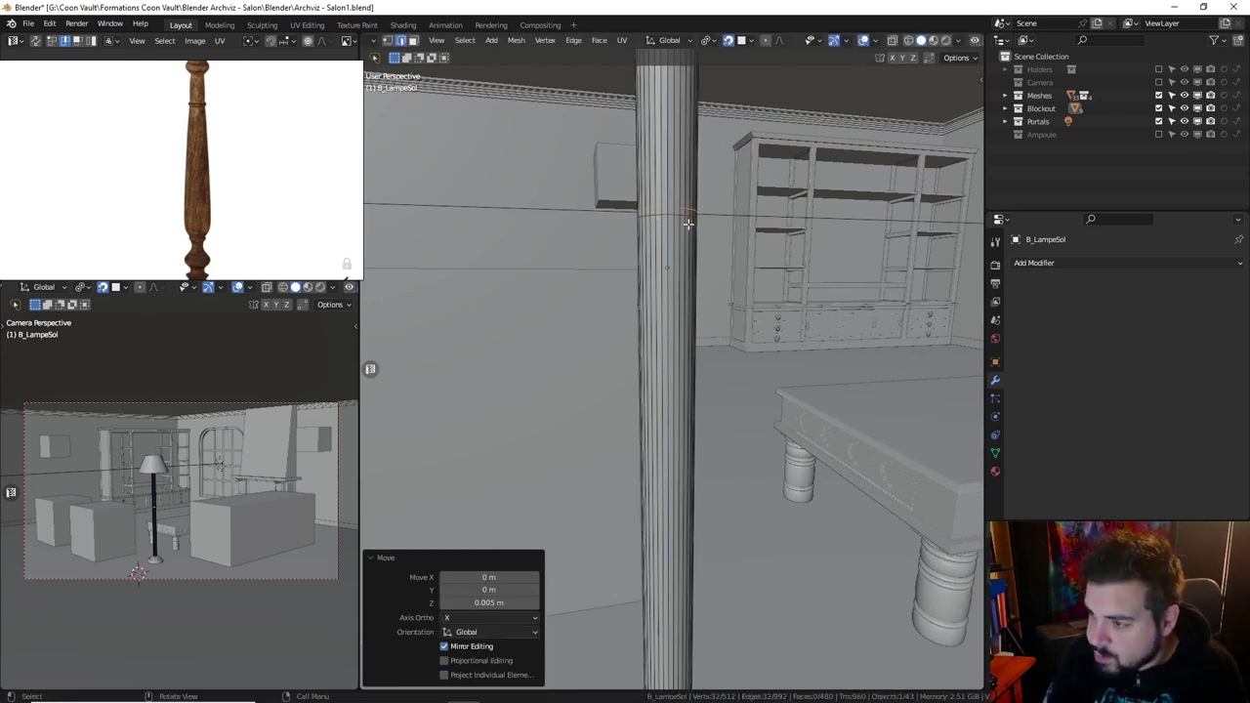
# Raise the loop a further 0.01 m on Z.
pyautogui.moveTo(688, 162); pyautogui.dragTo(670, 223, button='middle')
pyautogui.press('g')
pyautogui.press('g')
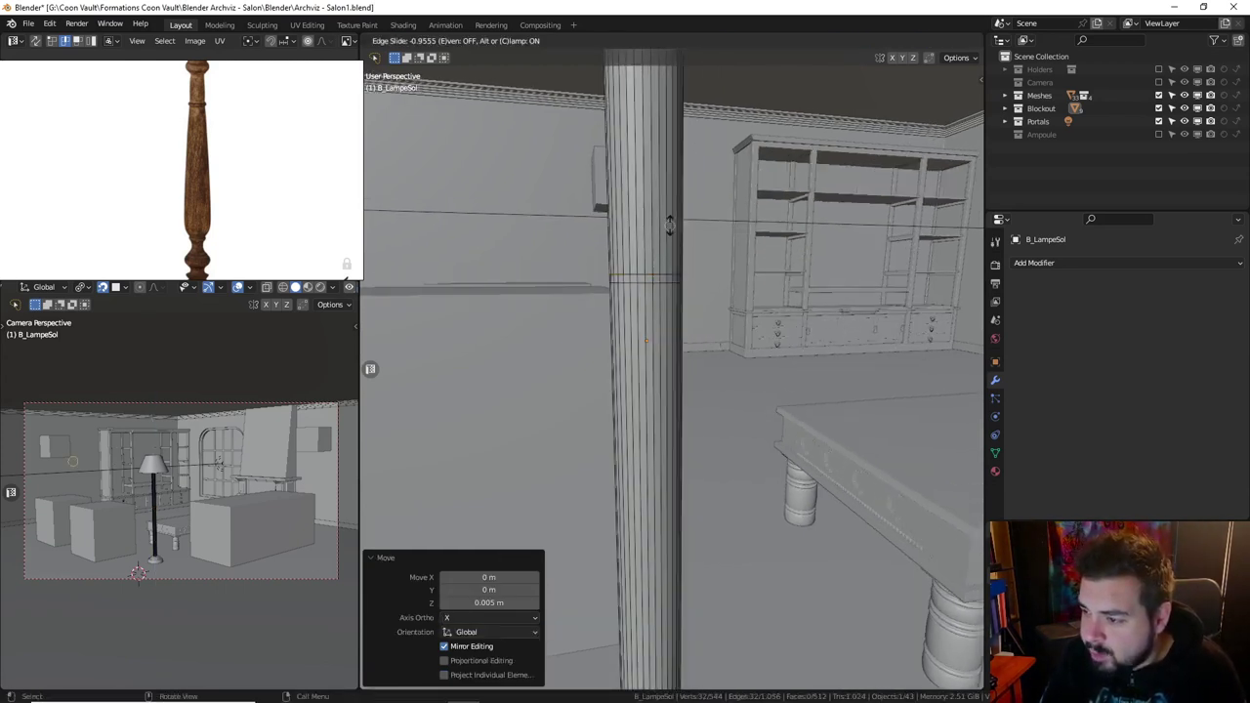
pyautogui.click(670, 274)
pyautogui.write('gz.01')
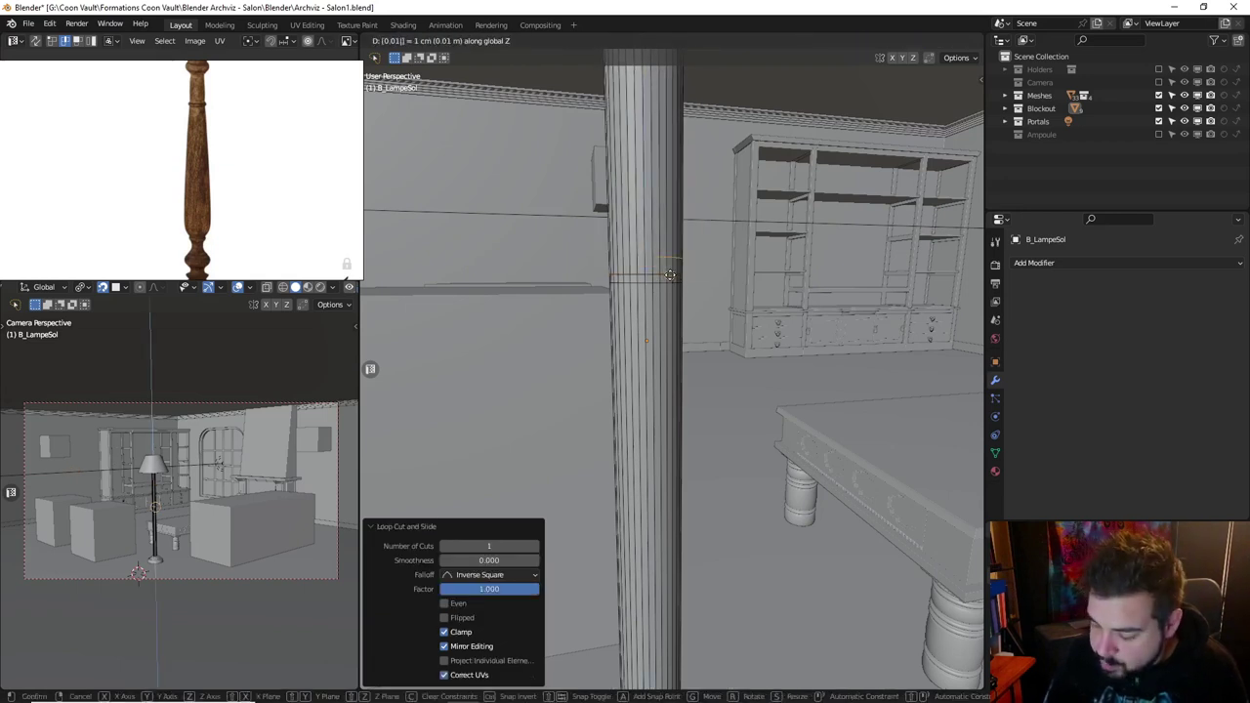
pyautogui.press('Return')
# Cut two more loops, raising the first 0.005 m and moving the second on Z.
pyautogui.hotkey('ctrl', 'r')
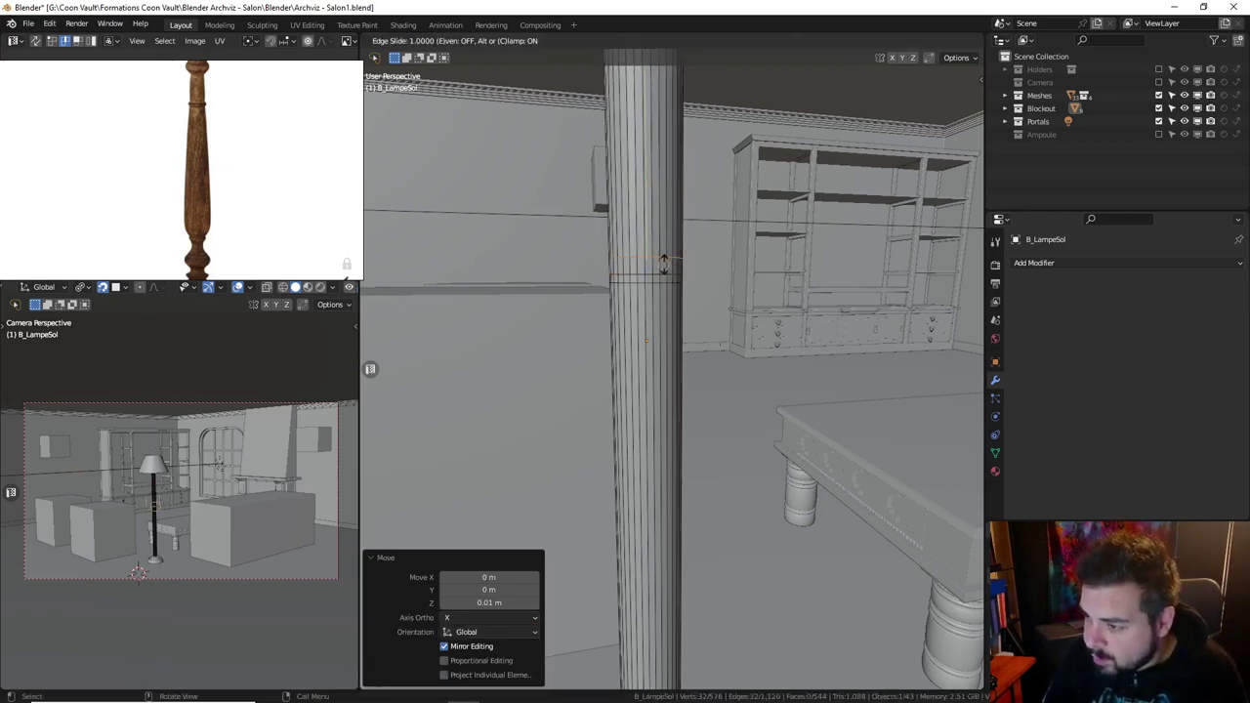
pyautogui.doubleClick(664, 265)
pyautogui.write('gz.005')
pyautogui.press('Return')
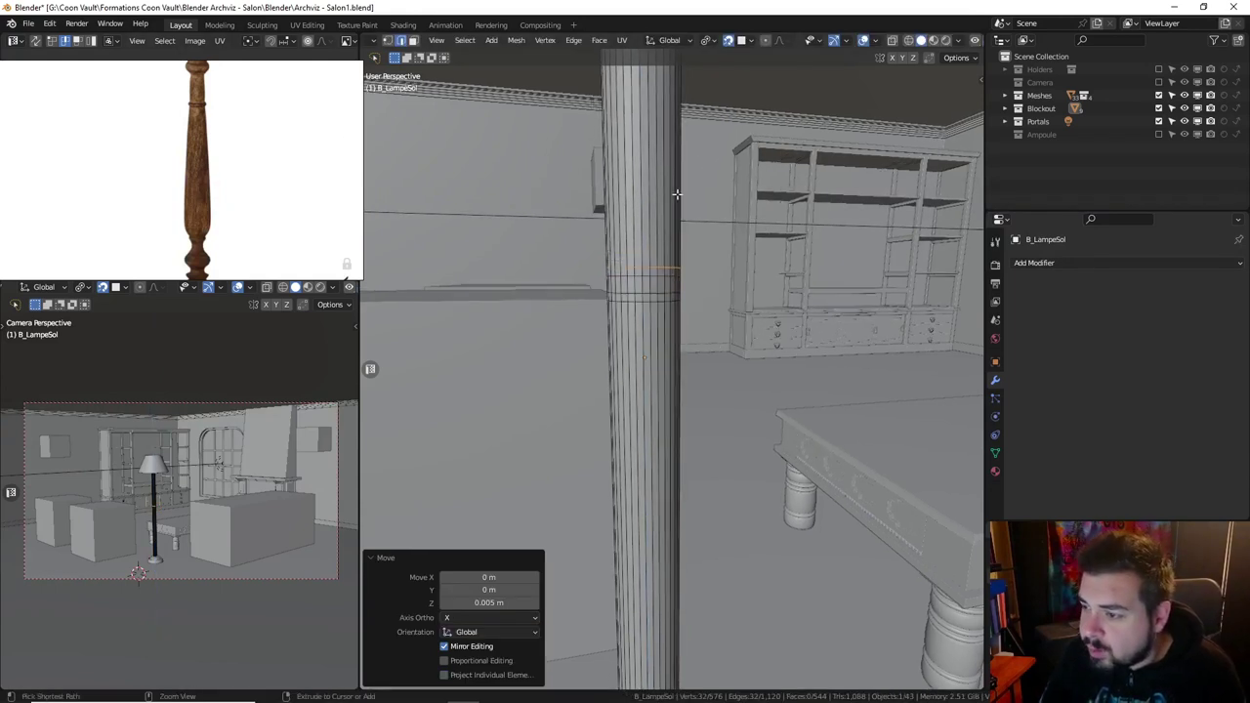
pyautogui.hotkey('ctrl', 'r')
pyautogui.doubleClick(670, 267)
pyautogui.press('g')
pyautogui.press('z')
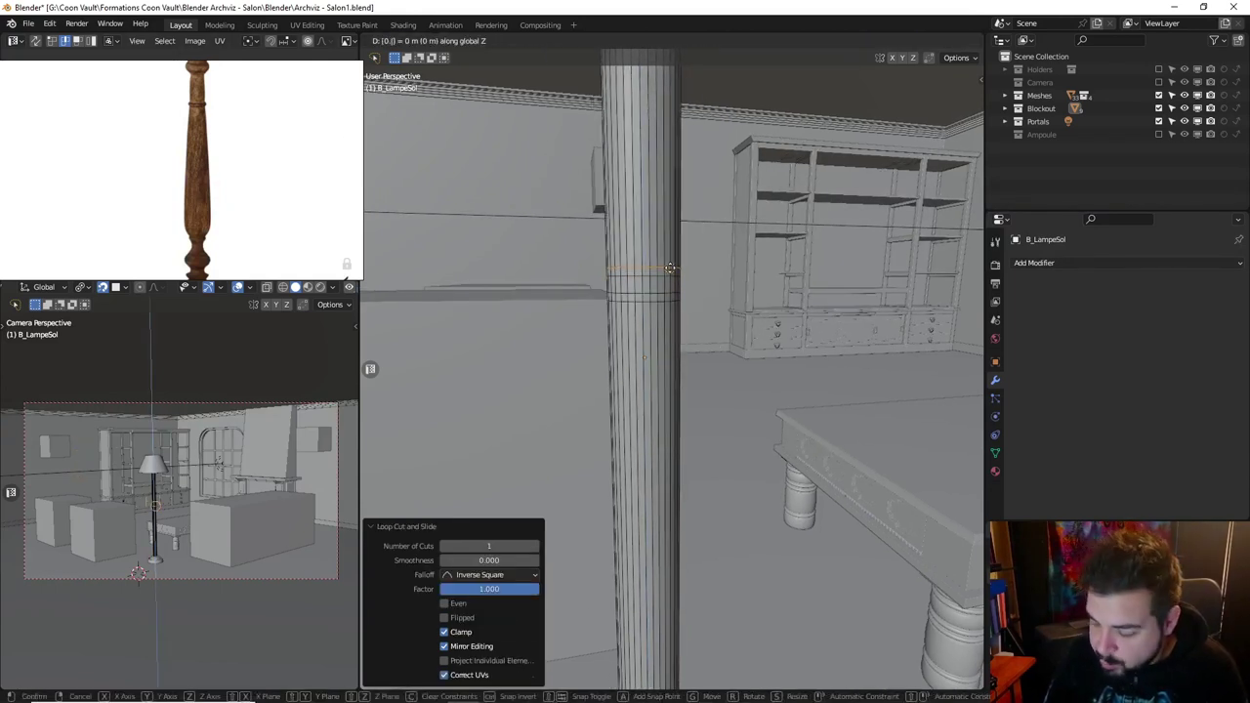
pyautogui.click(670, 268)
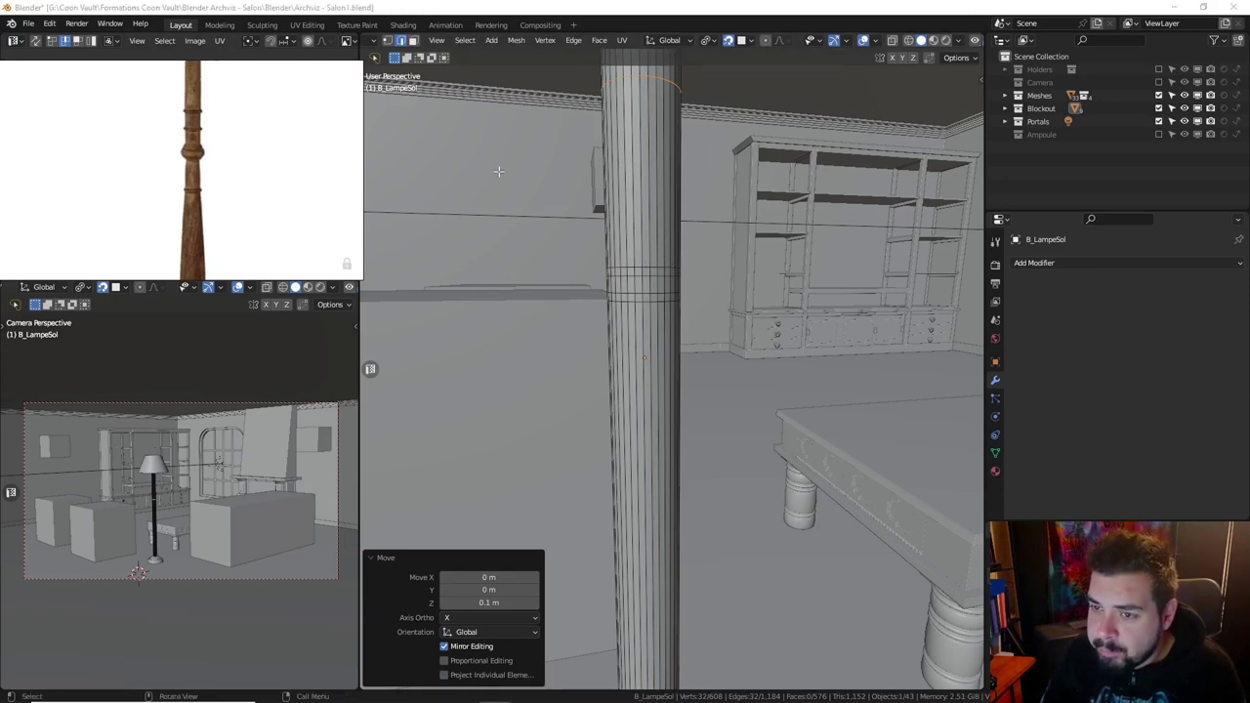
# Cut a loop lower on the stem and raise it 0.005 m.
pyautogui.moveTo(662, 246); pyautogui.dragTo(662, 269, button='middle')
pyautogui.hotkey('ctrl', 'r')
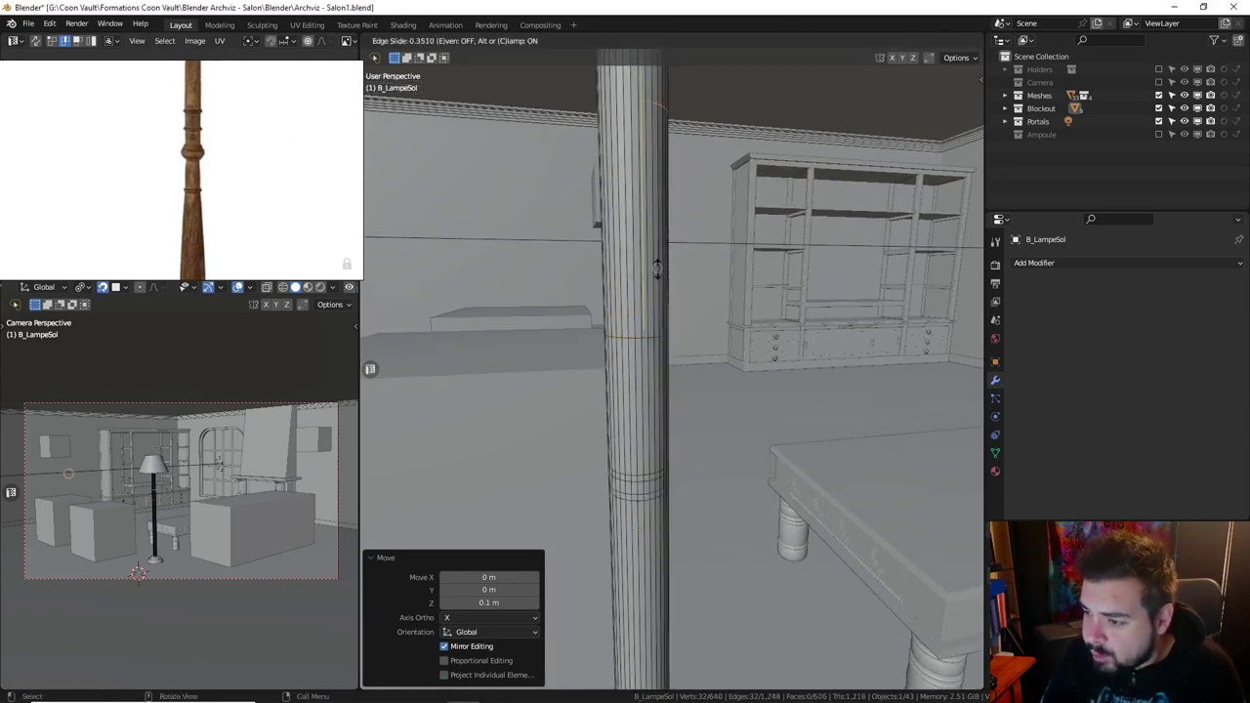
pyautogui.doubleClick(653, 335)
pyautogui.press('g')
pyautogui.press('z')
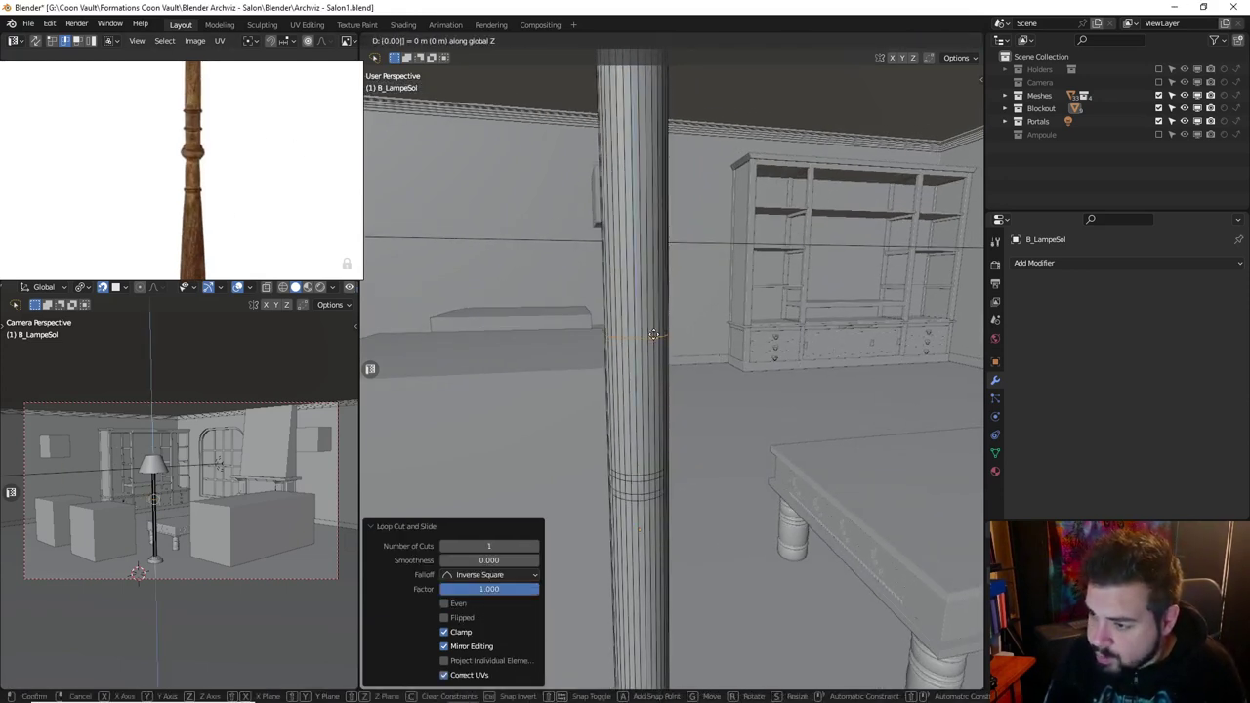
pyautogui.press('BackSpace')
pyautogui.press('BackSpace')
pyautogui.press('BackSpace')
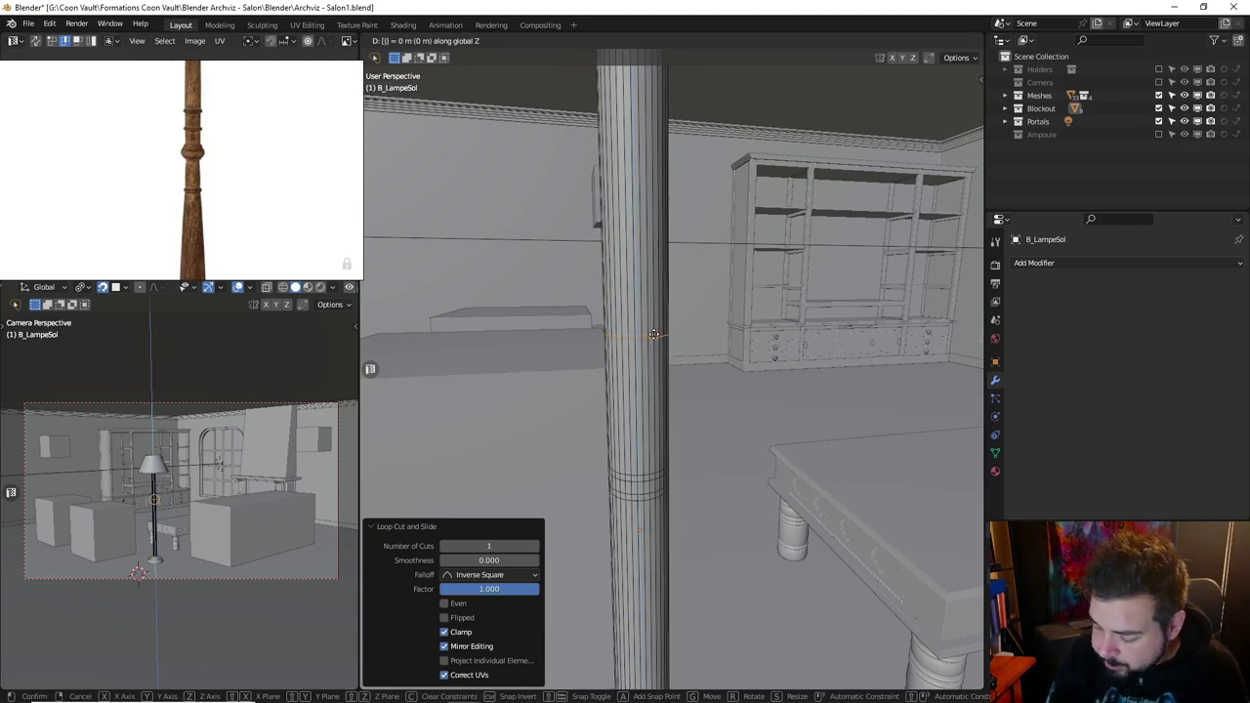
pyautogui.write('.005')
pyautogui.press('Return')
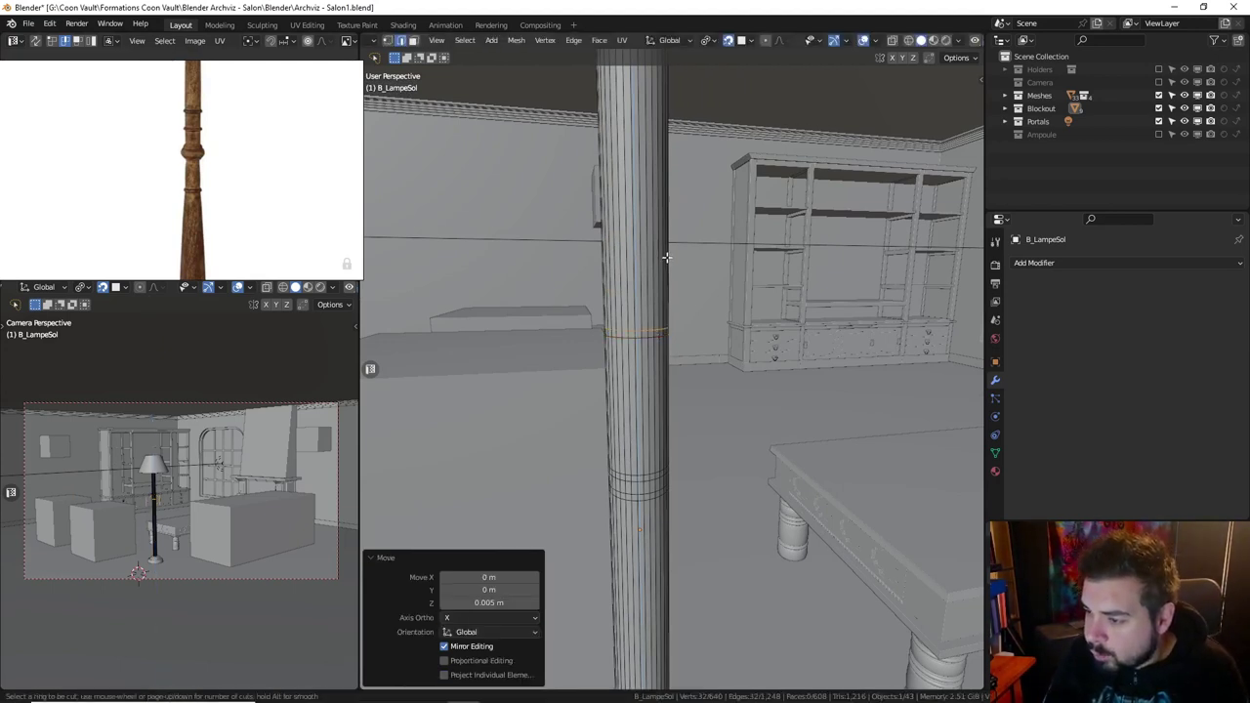
# Cut a loop raised 0.04 m and another raised 0.005 m.
pyautogui.hotkey('ctrl', 'r')
pyautogui.doubleClick(658, 329)
pyautogui.write('gz')
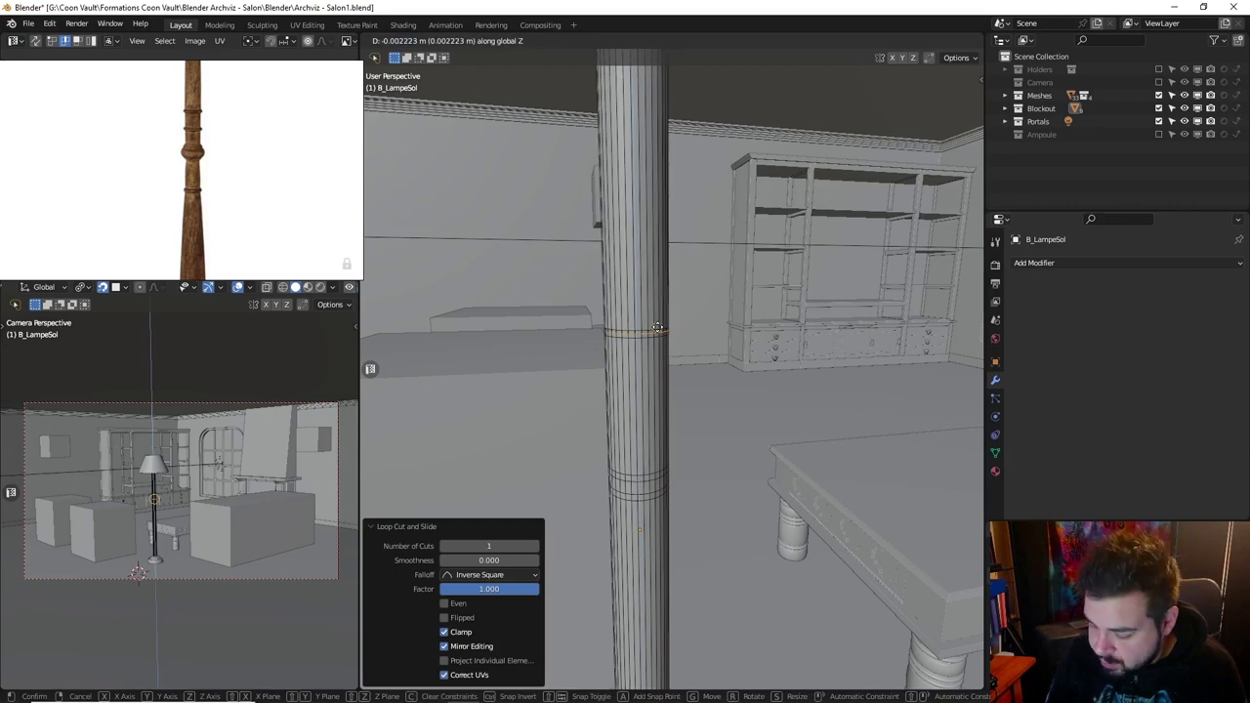
pyautogui.write('0.0')
pyautogui.press('Return')
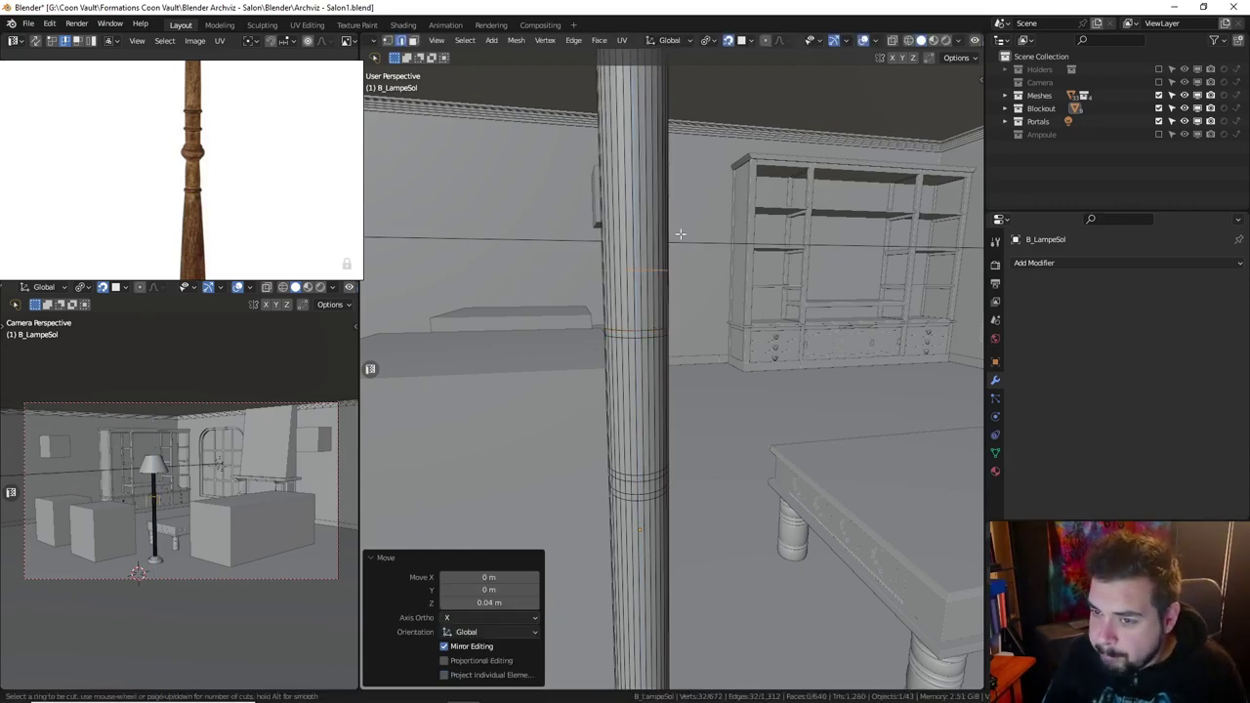
pyautogui.doubleClick(657, 273)
pyautogui.write('gz0')
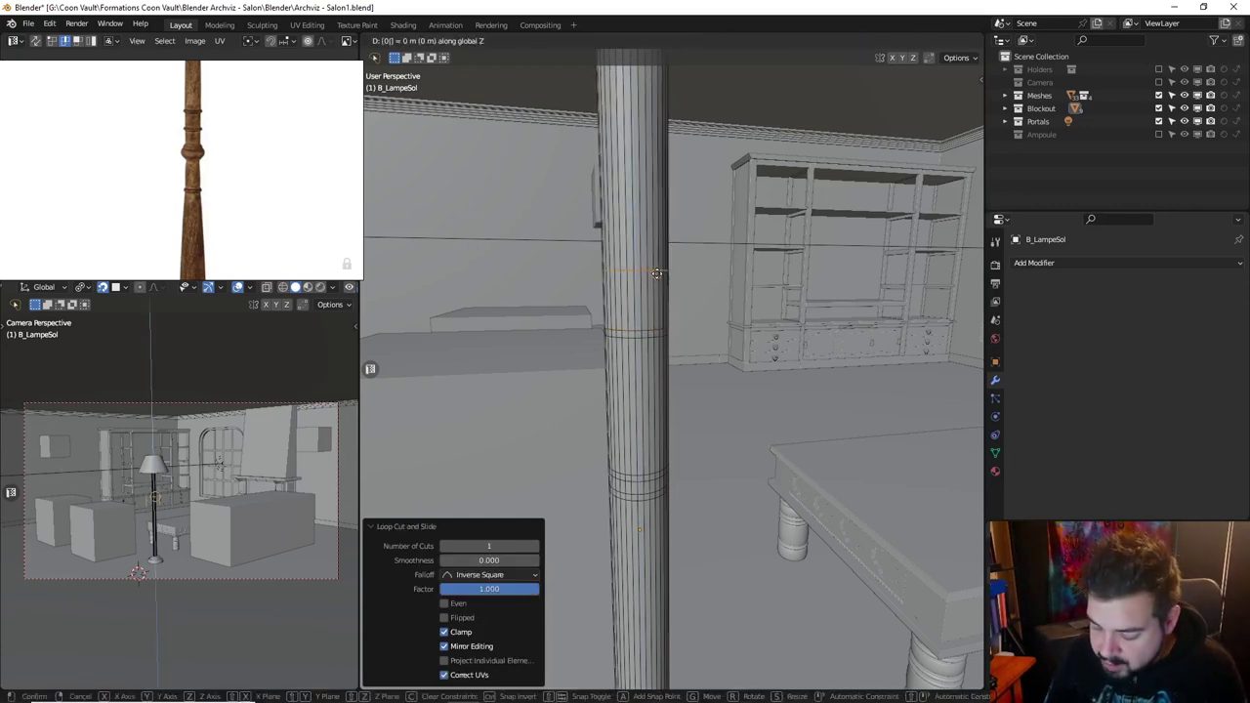
pyautogui.write('5')
pyautogui.press('Return')
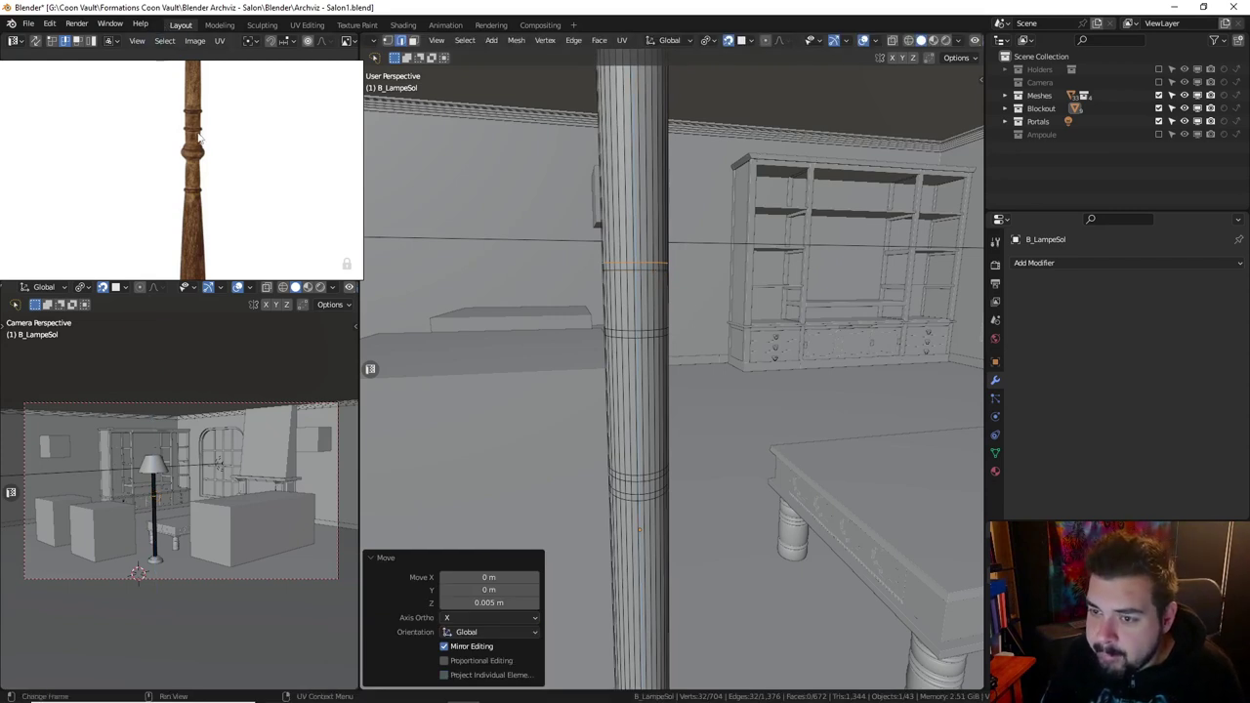
# Cut a loop raised 0.04 m and another raised 0.02 m.
pyautogui.hotkey('ctrl', 'r')
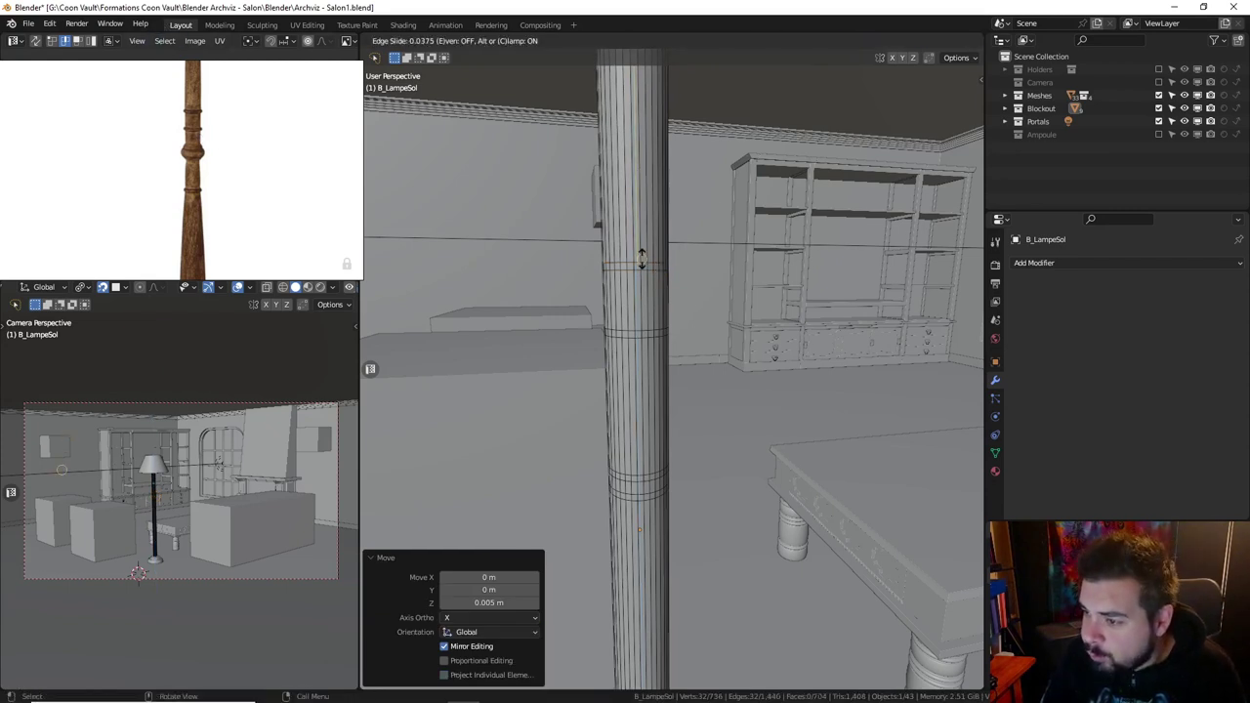
pyautogui.doubleClick(648, 251)
pyautogui.write('gz0.')
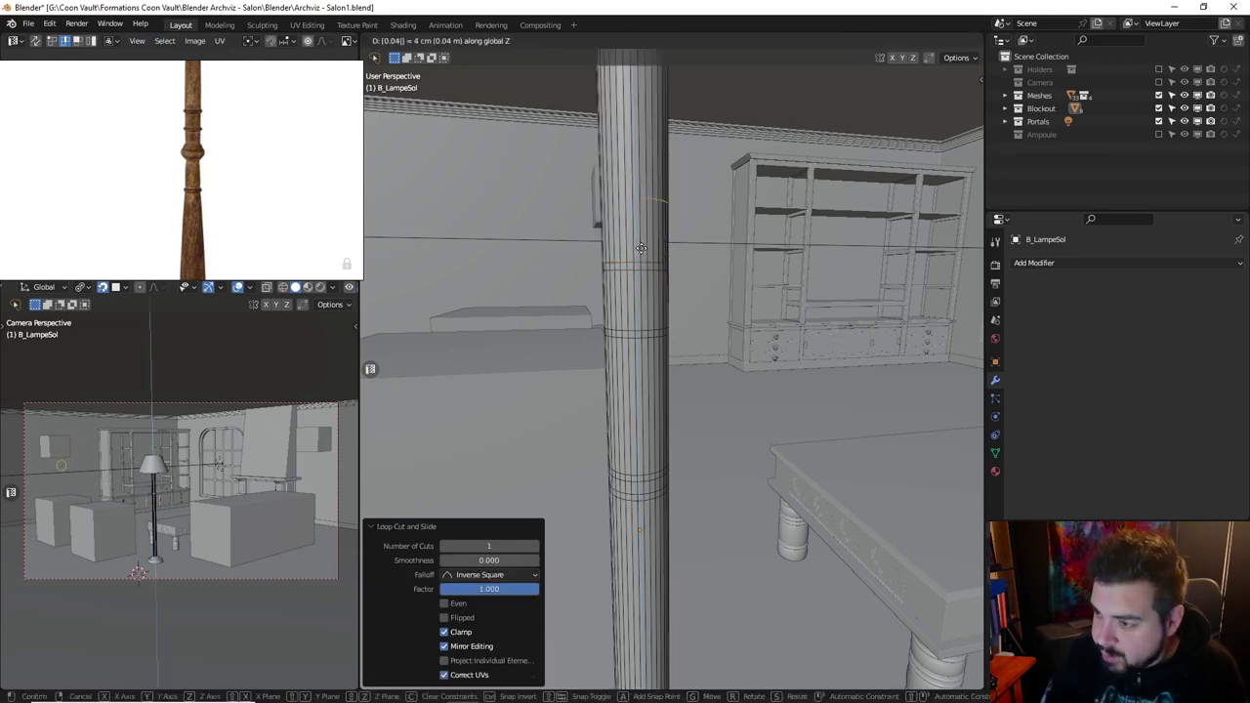
pyautogui.press('Return')
pyautogui.moveTo(649, 229); pyautogui.dragTo(667, 187, button='middle')
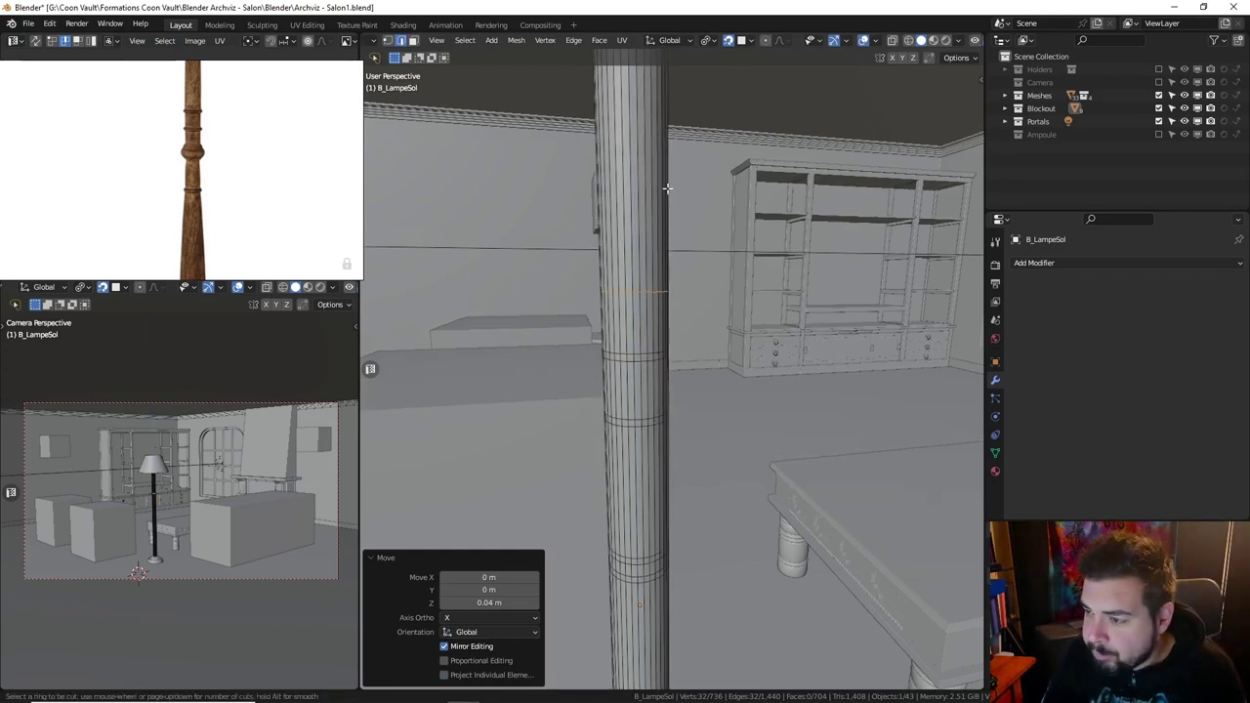
pyautogui.doubleClick(664, 293)
pyautogui.write('gz0.0')
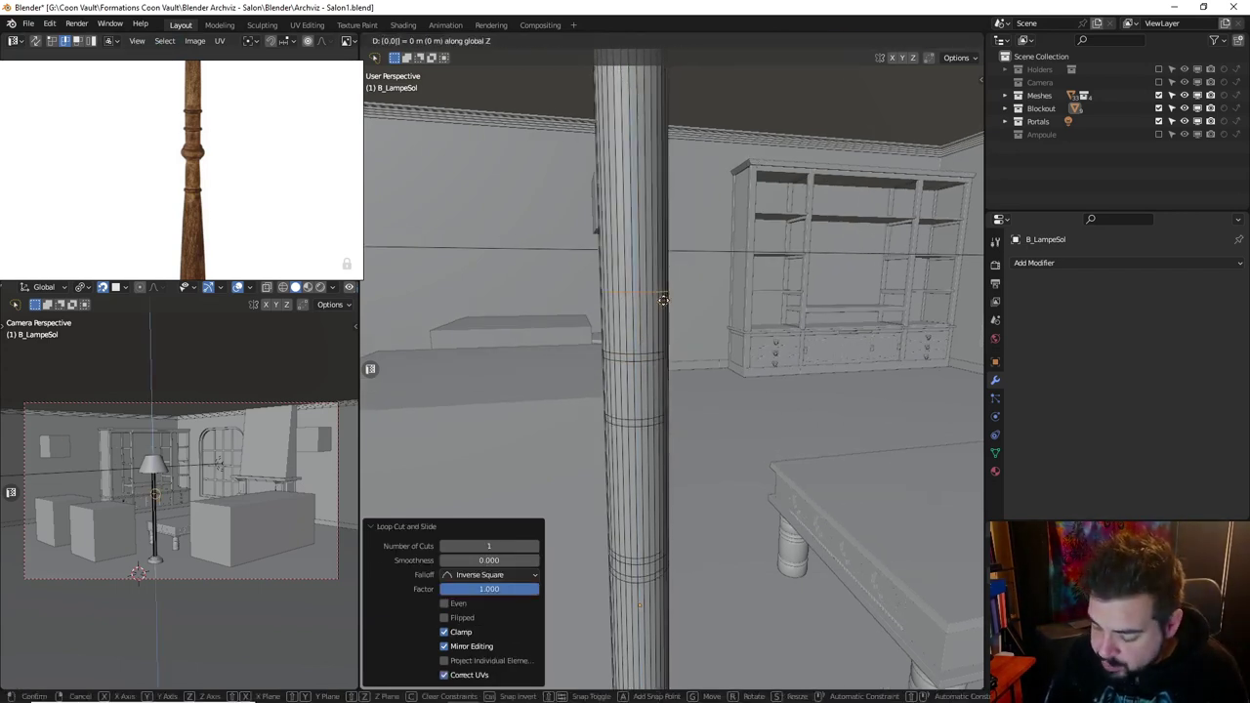
pyautogui.press('Escape')
pyautogui.press('g')
pyautogui.press('Escape')
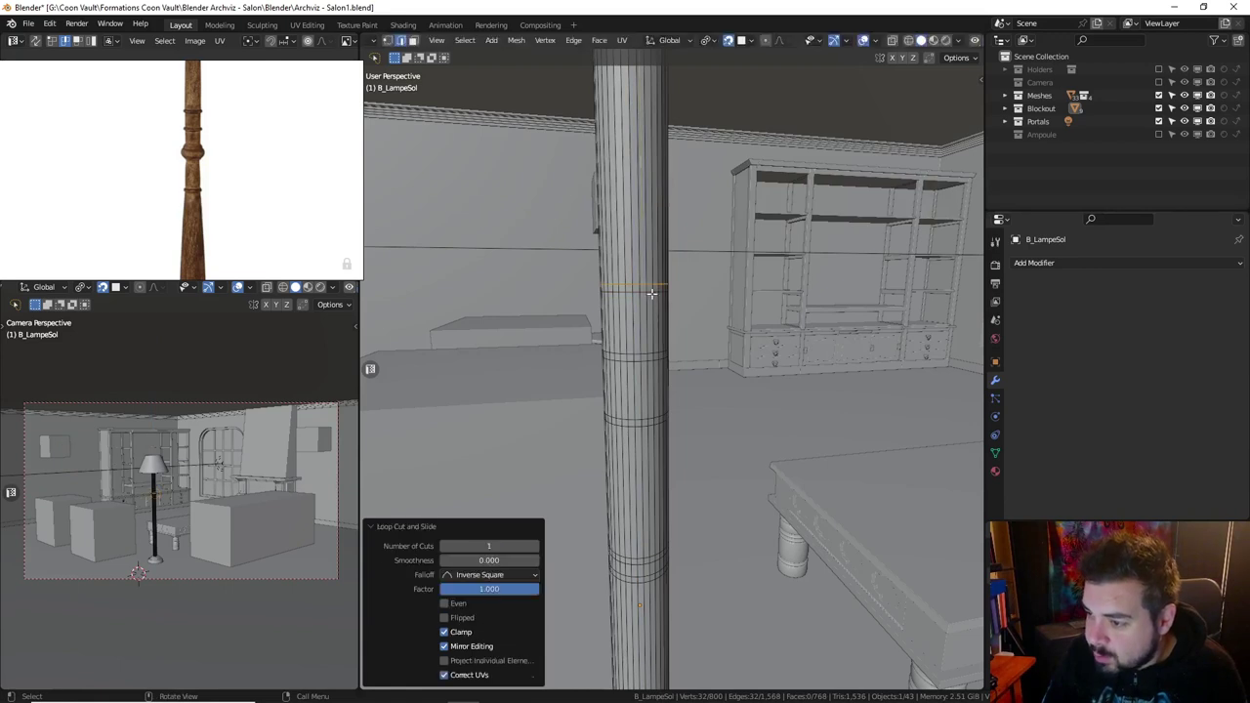
pyautogui.write('gz0.02')
pyautogui.press('Return')
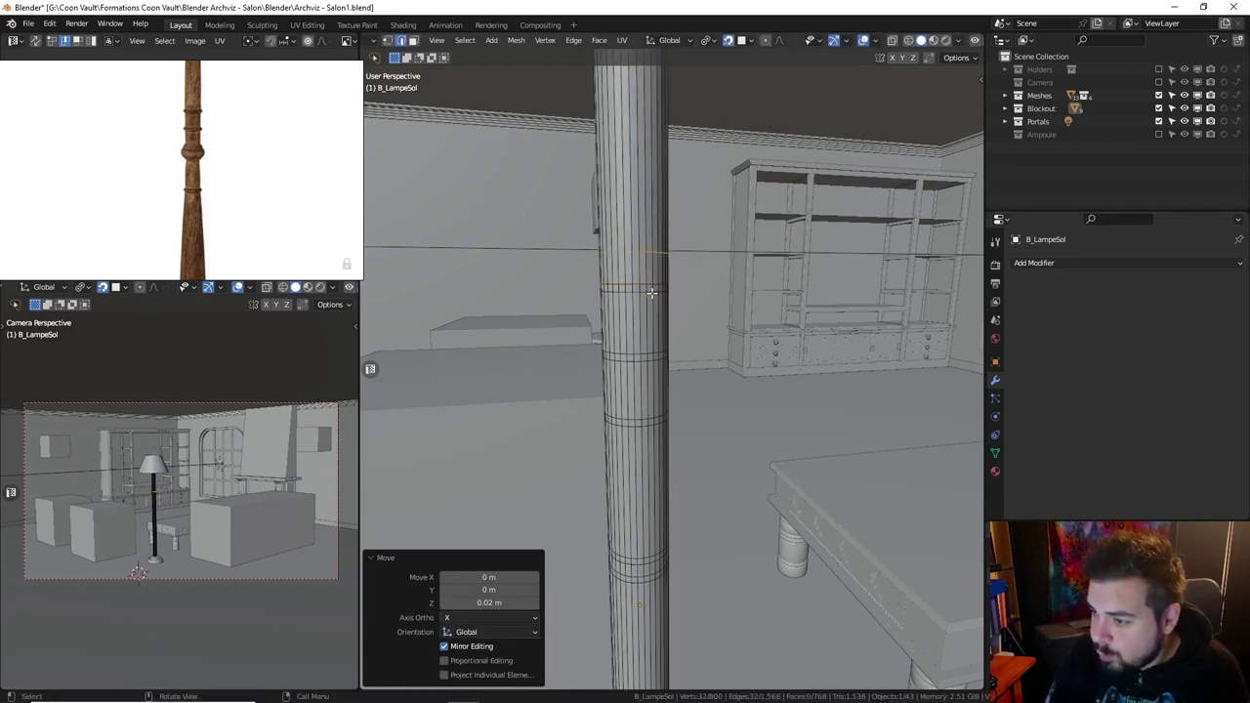
# Cut a loop raised 0.005 m, then slide in another raised 0.04 m.
pyautogui.hotkey('ctrl', 'r')
pyautogui.doubleClick(662, 257)
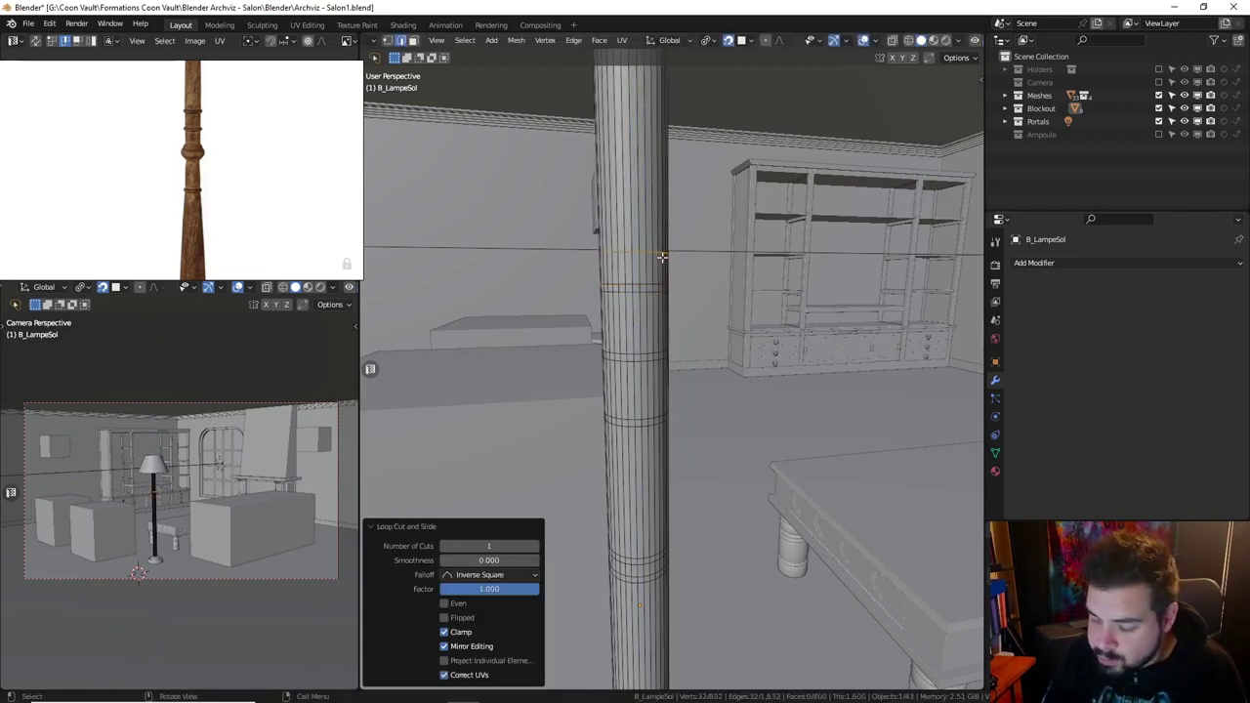
pyautogui.write('gz0.005')
pyautogui.press('Return')
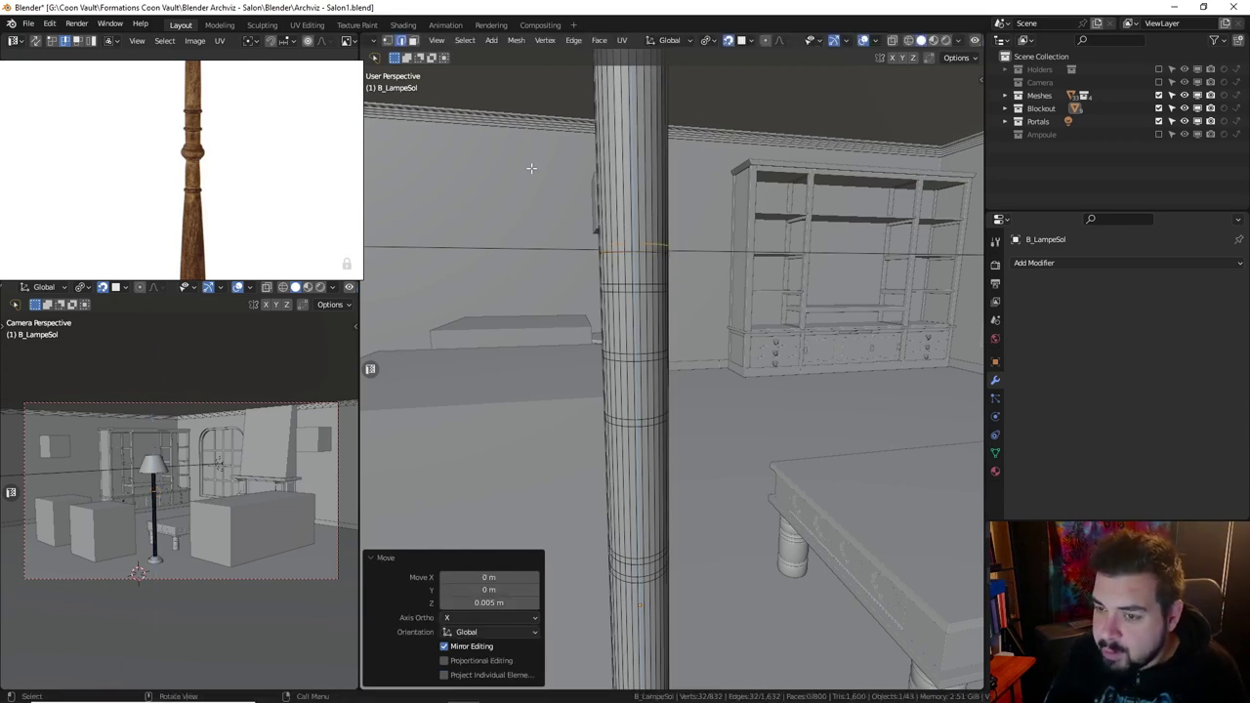
pyautogui.hotkey('ctrl', 'r')
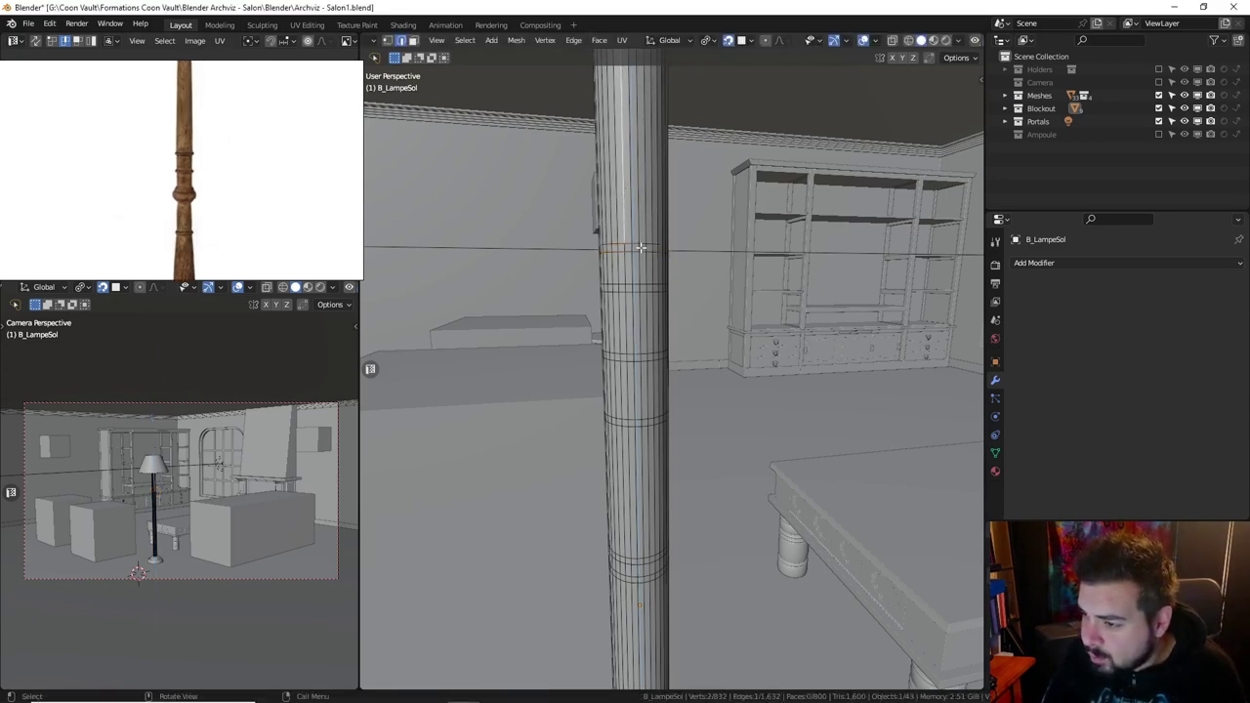
pyautogui.rightClick(639, 247)
pyautogui.click(635, 401)
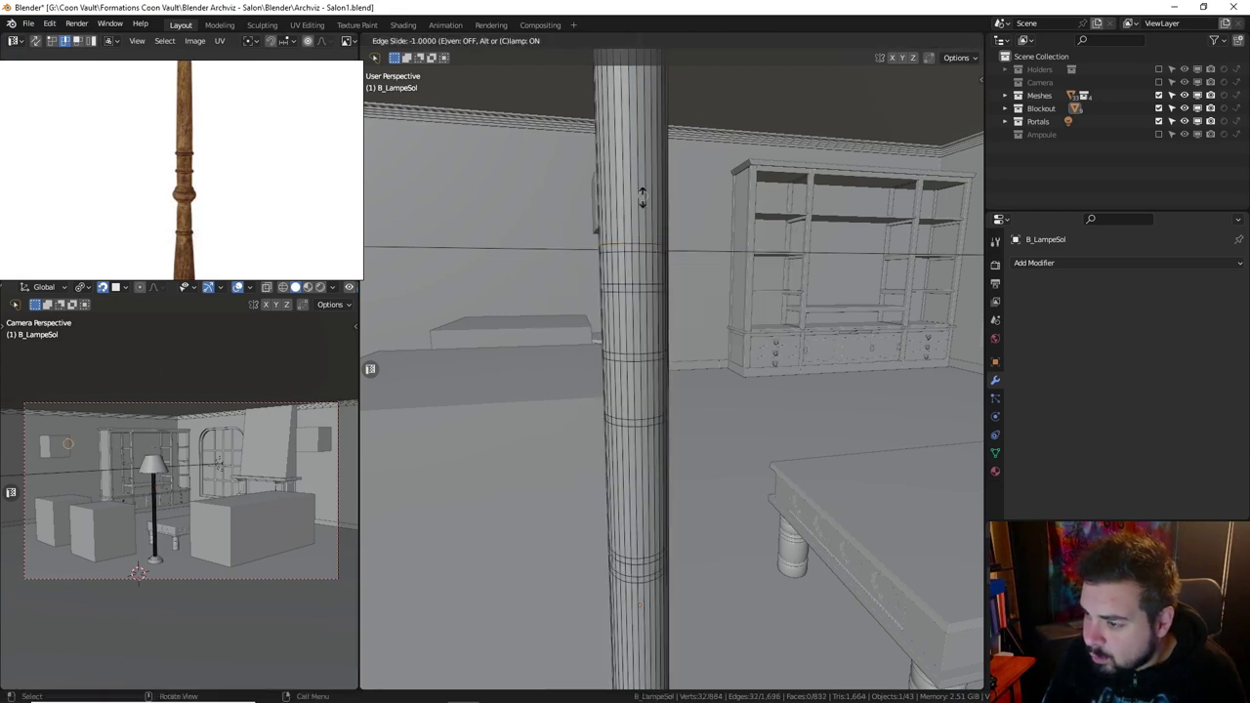
pyautogui.click(635, 244)
pyautogui.write('gz')
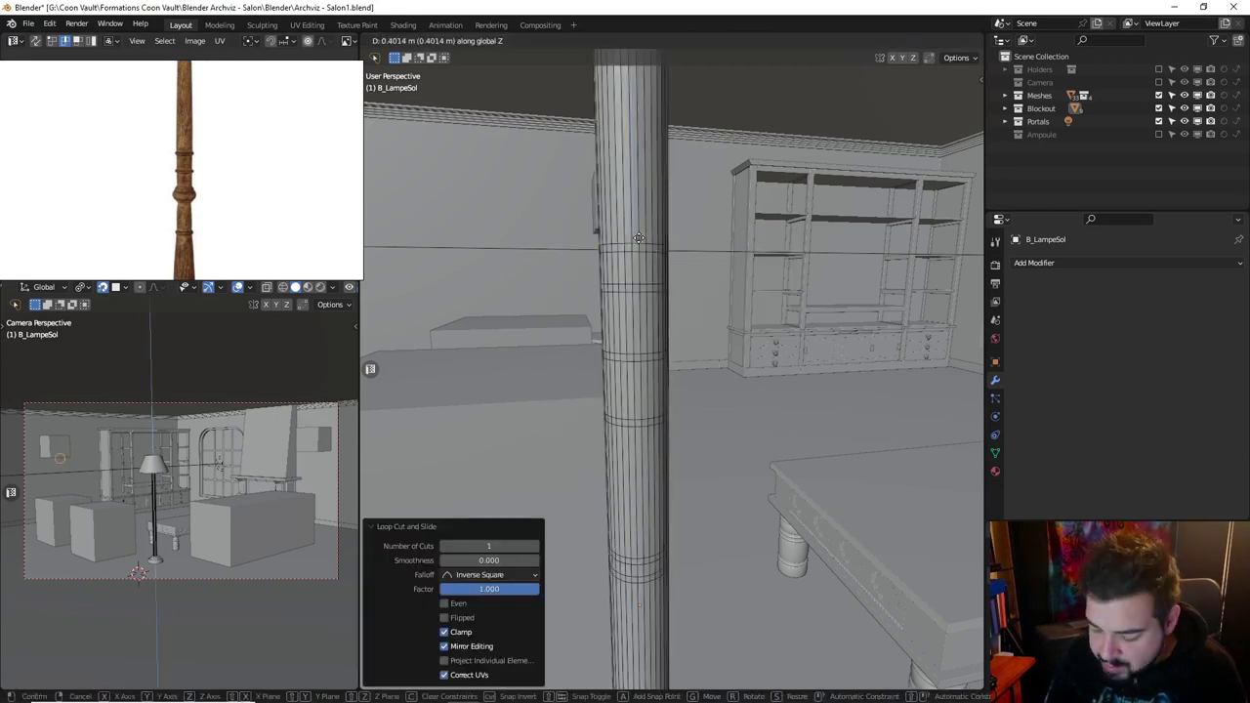
pyautogui.write('0')
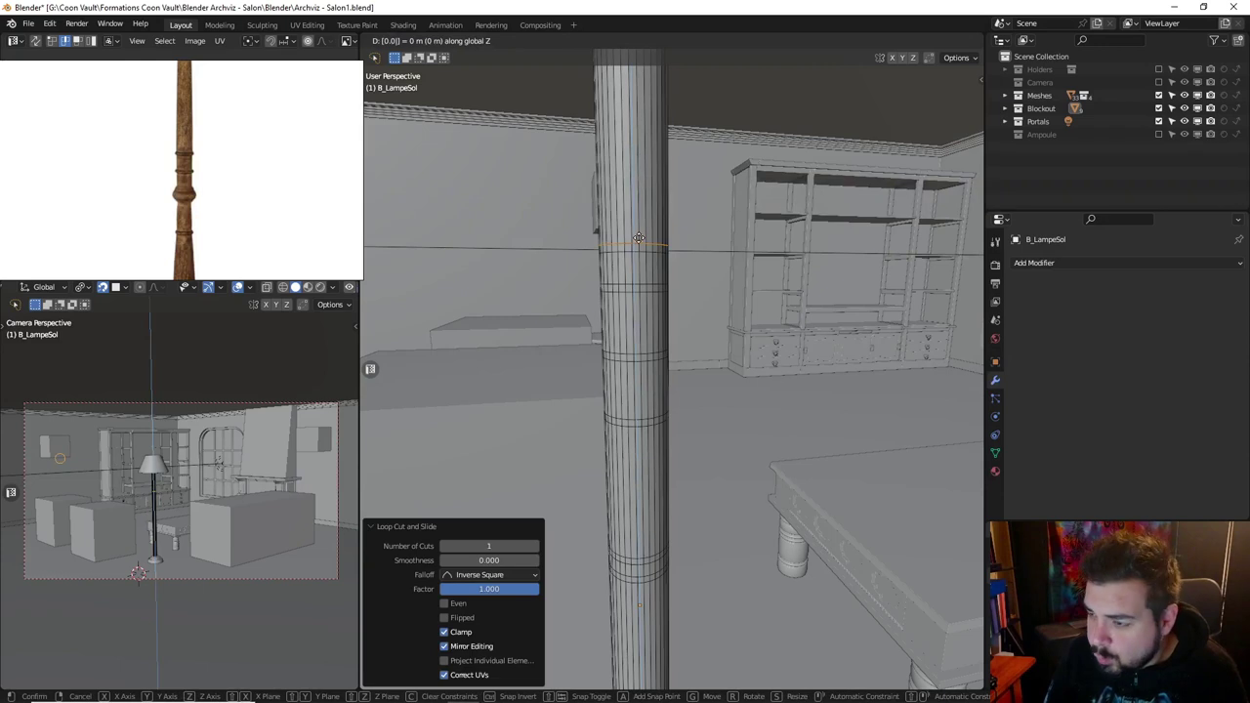
pyautogui.write('4')
pyautogui.press('Return')
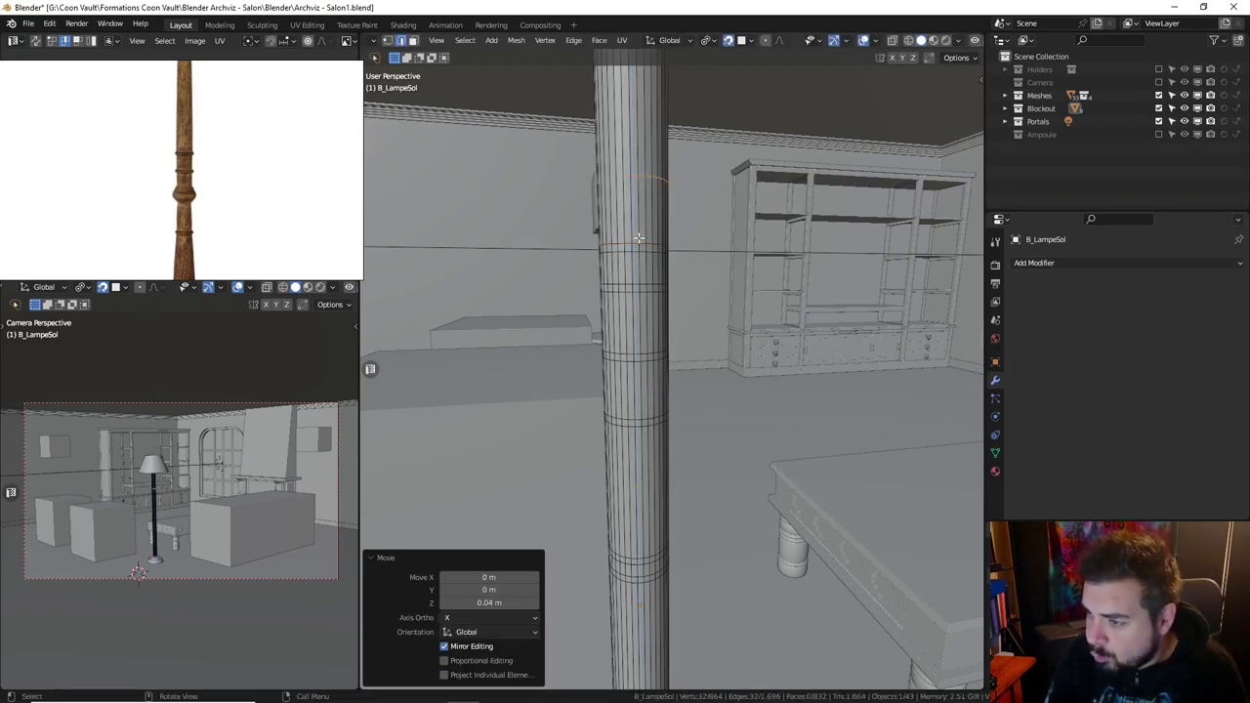
# Cut another loop on the stem and lift it 0.005 m.
pyautogui.moveTo(637, 238); pyautogui.dragTo(650, 218, button='middle')
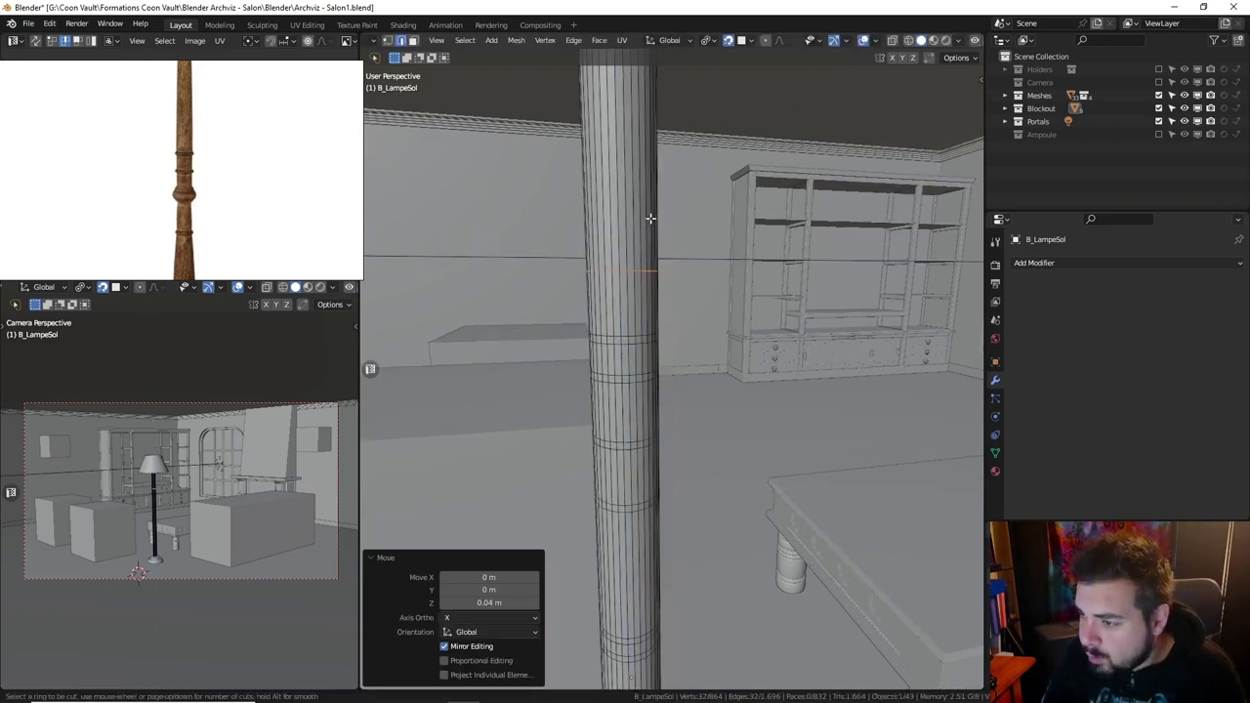
pyautogui.press('g')
pyautogui.press('g')
pyautogui.press('Escape')
pyautogui.hotkey('ctrl', 'r')
pyautogui.click(644, 275)
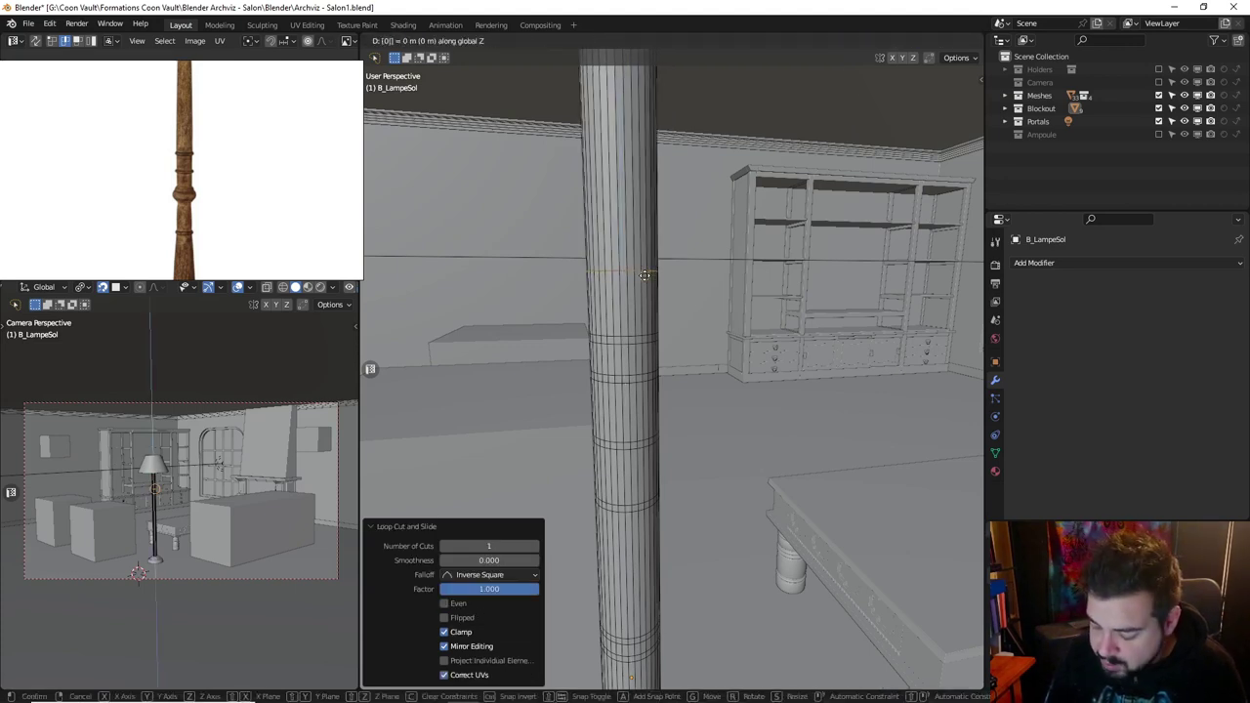
pyautogui.write('gz0.005')
pyautogui.press('Return')
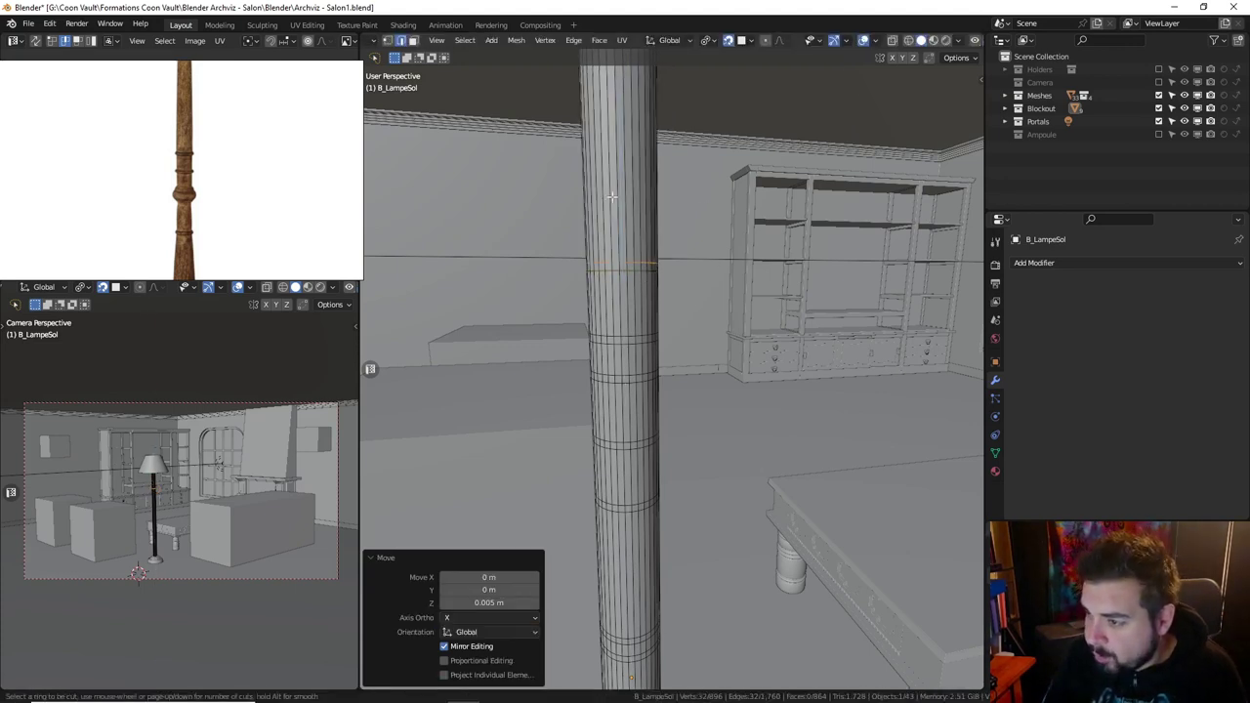
# Redo the last loop lifts, settling on 0.01 m and then 0.005 m.
pyautogui.press('g')
pyautogui.press('g')
pyautogui.press('Escape')
pyautogui.hotkey('ctrl', 'z')
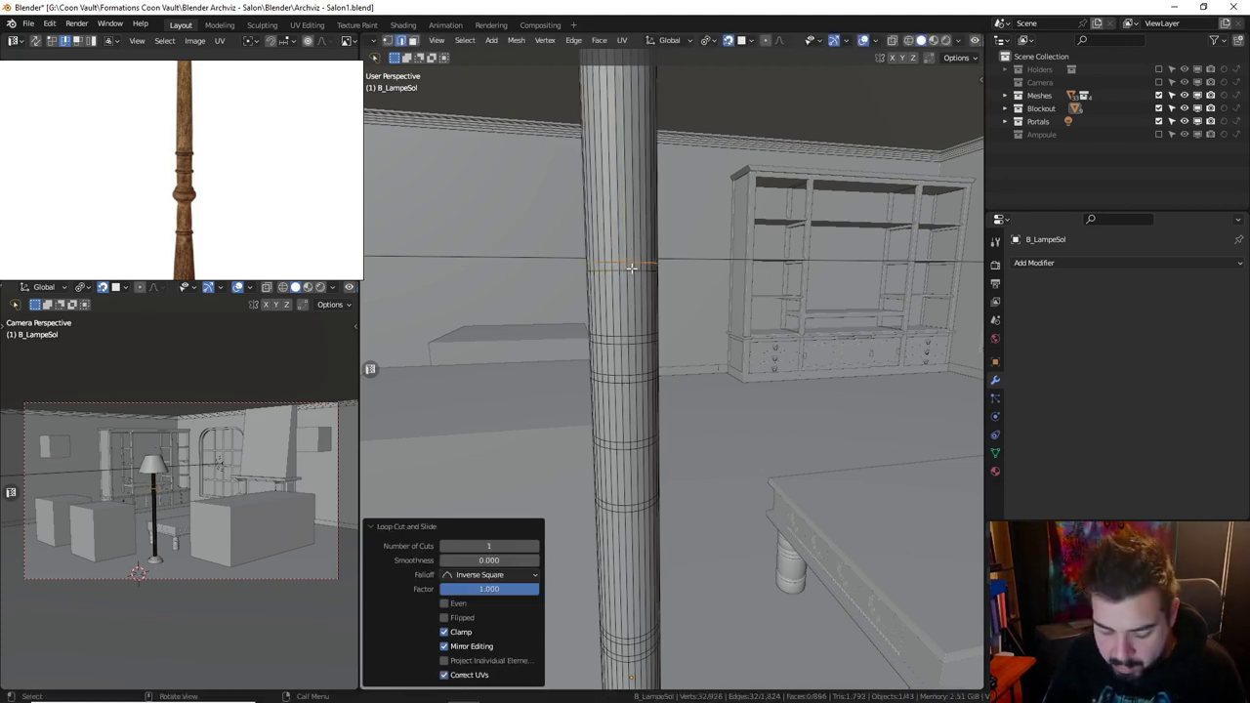
pyautogui.write('gz0.01')
pyautogui.press('Return')
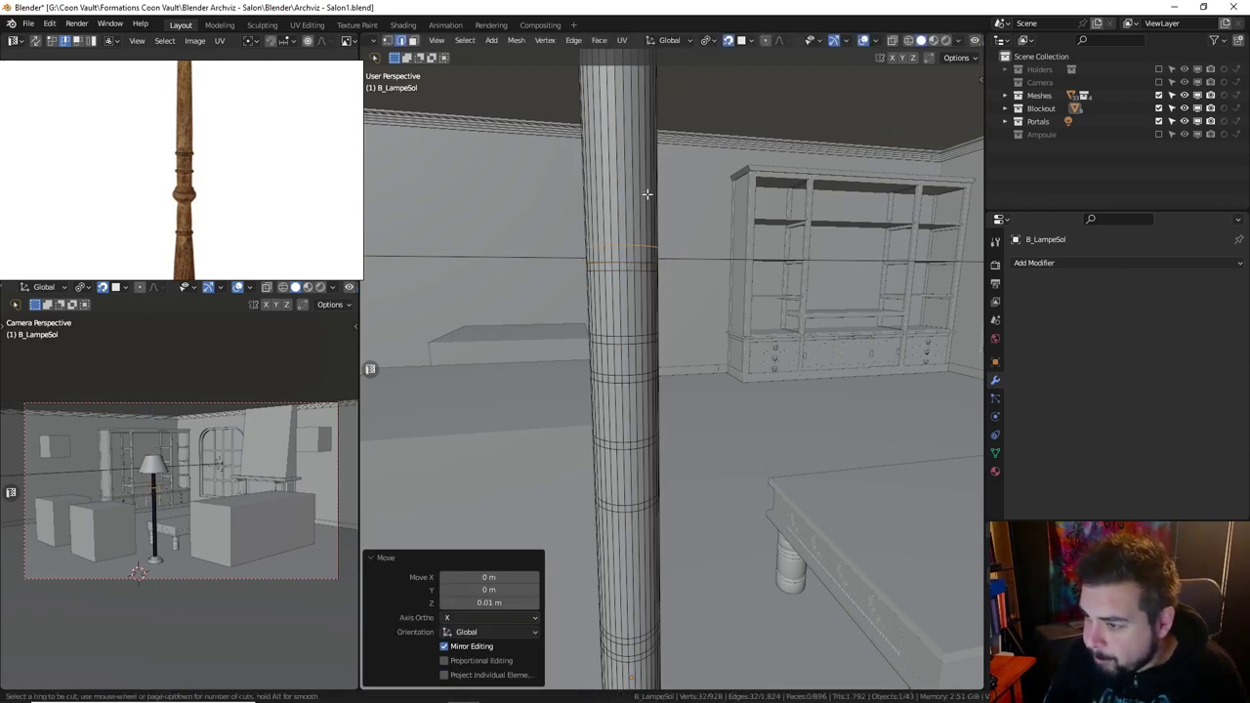
pyautogui.press('g')
pyautogui.press('z')
pyautogui.press('Escape')
pyautogui.hotkey('ctrl', 'z')
pyautogui.write('gz0.005')
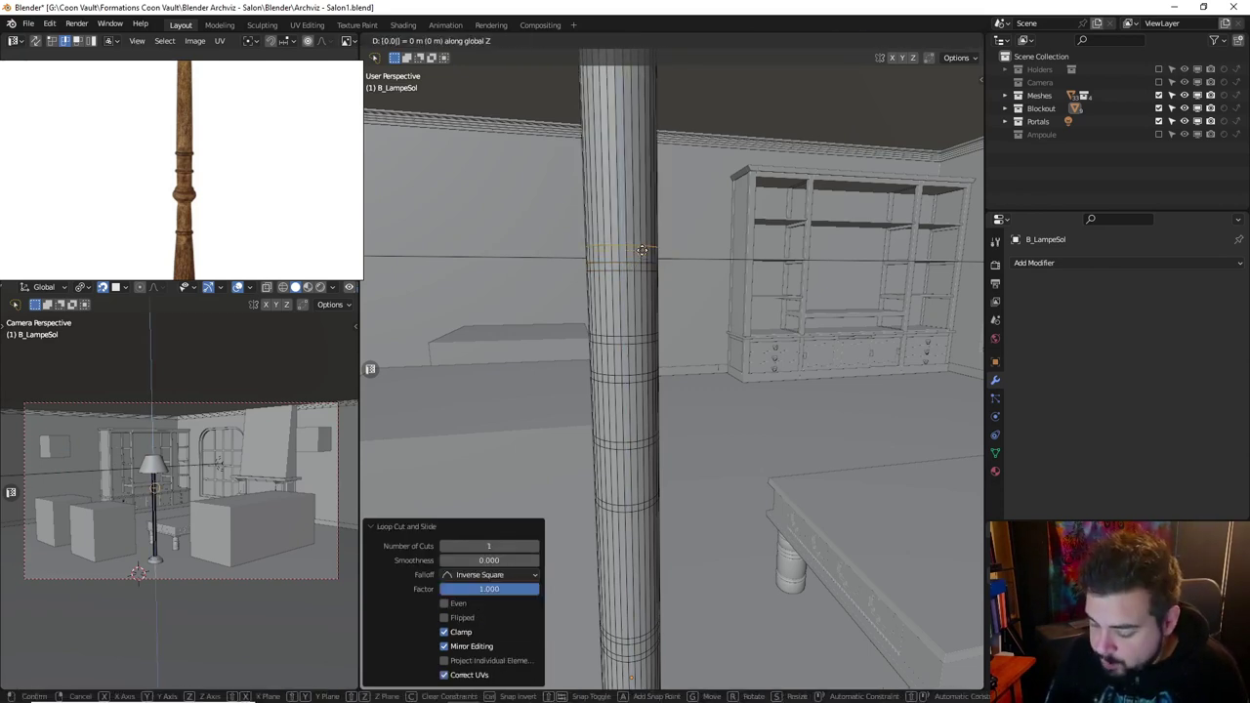
pyautogui.press('Return')
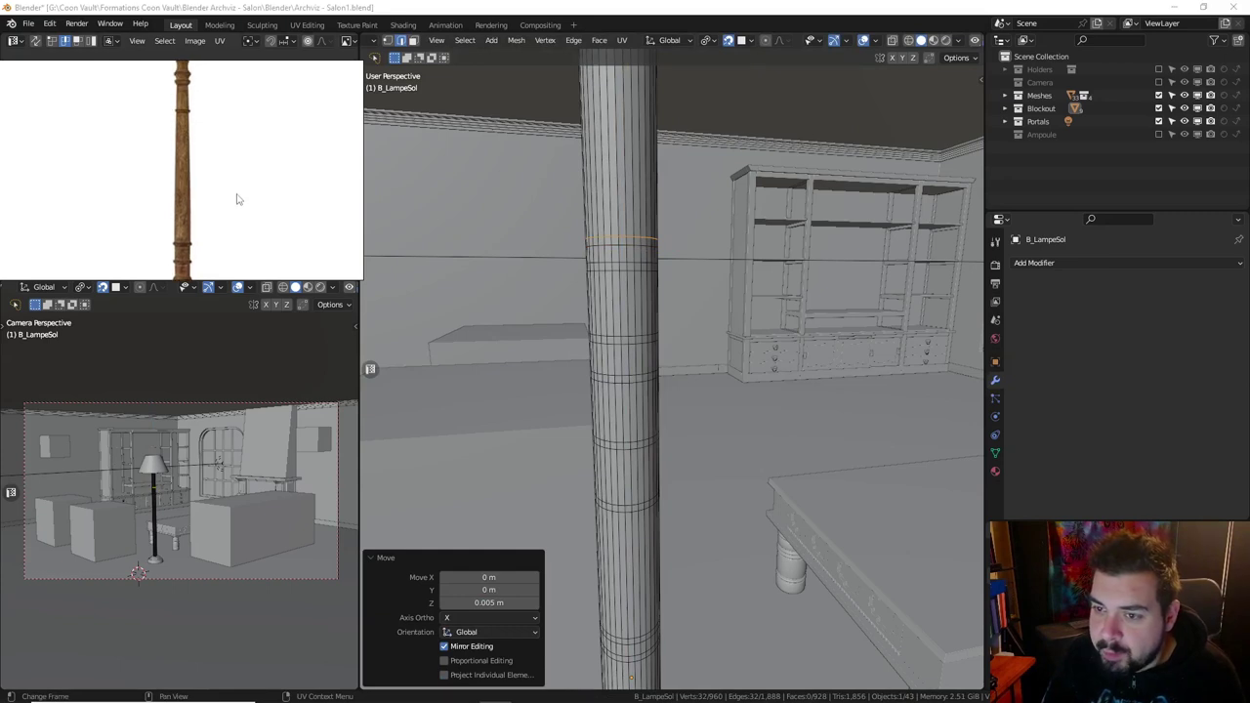
# Zoom in and add a centred loop cut near the top of the column.
pyautogui.keyDown('shift'); pyautogui.scroll(3, 232, 190); pyautogui.keyUp('shift')
pyautogui.keyDown('shift'); pyautogui.scroll(1, 628, 135); pyautogui.keyUp('shift')
pyautogui.keyDown('shift'); pyautogui.scroll(1, 628, 135); pyautogui.keyUp('shift')
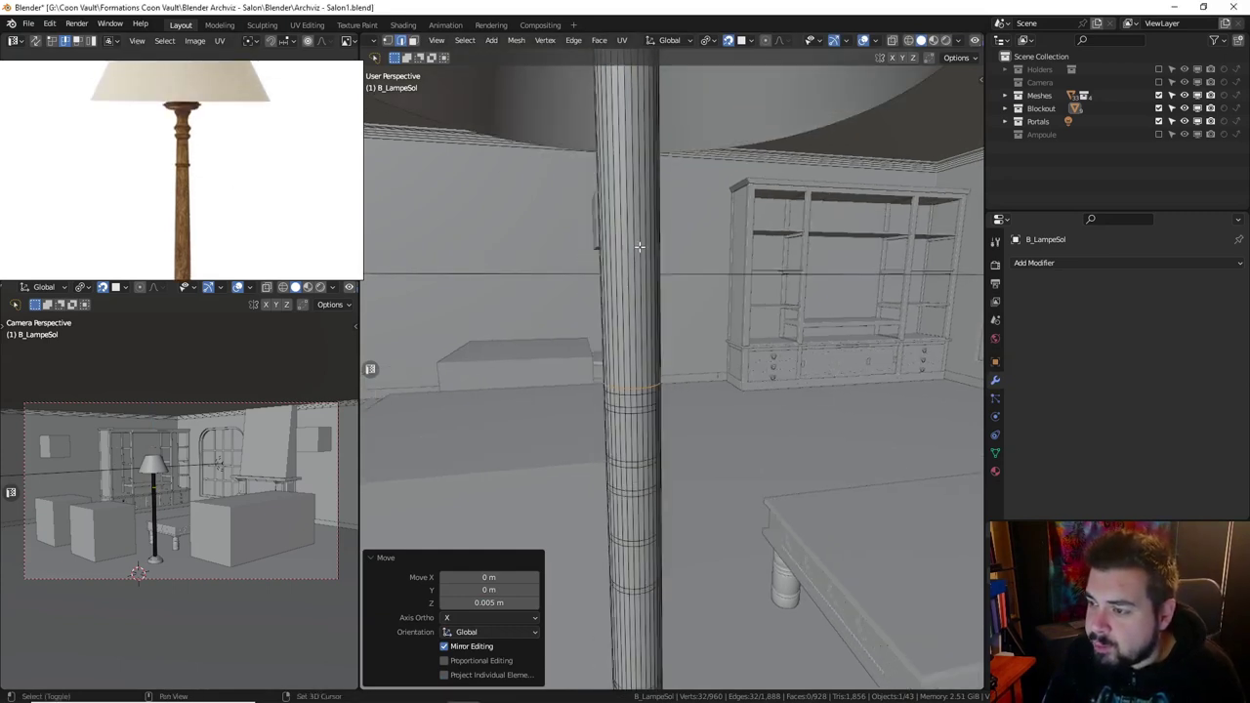
pyautogui.keyDown('shift'); pyautogui.scroll(1, 628, 135); pyautogui.keyUp('shift')
pyautogui.hotkey('ctrl', 'r')
pyautogui.click(663, 271)
pyautogui.rightClick(663, 270)
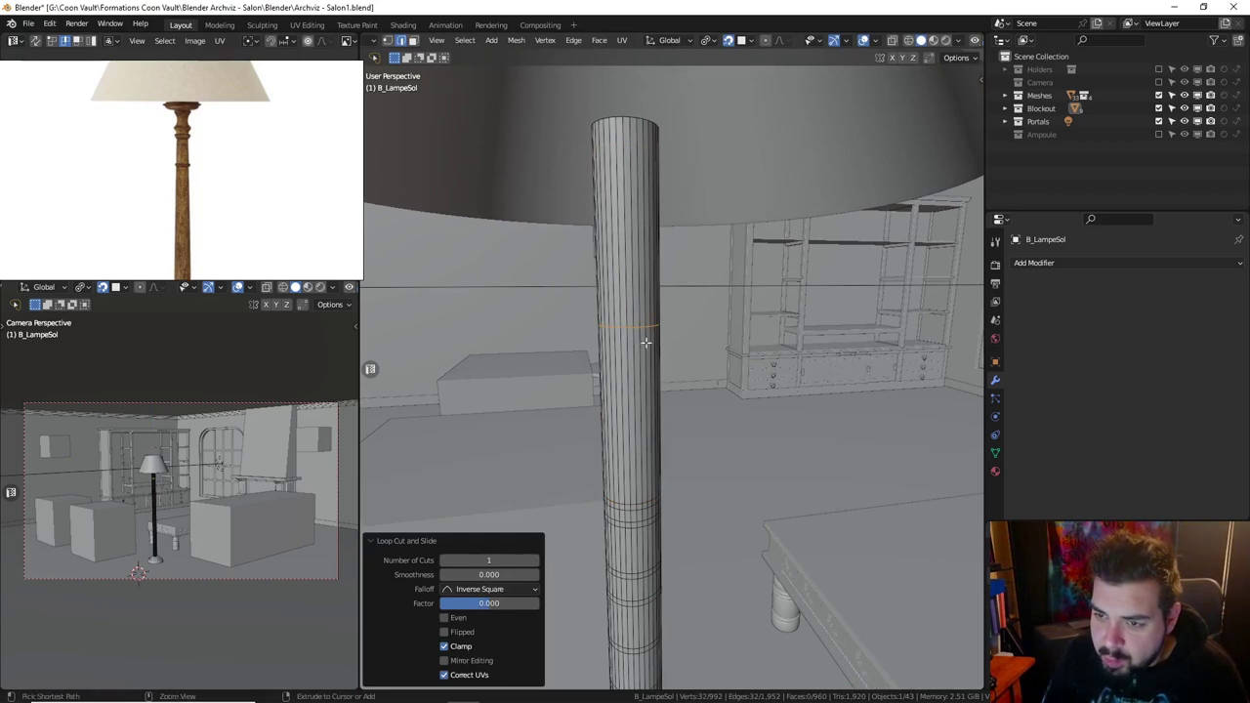
# Frame the reference photo on the top collar and raise the new loop 0.005 m on Z.
pyautogui.scroll(2, 316, 167)
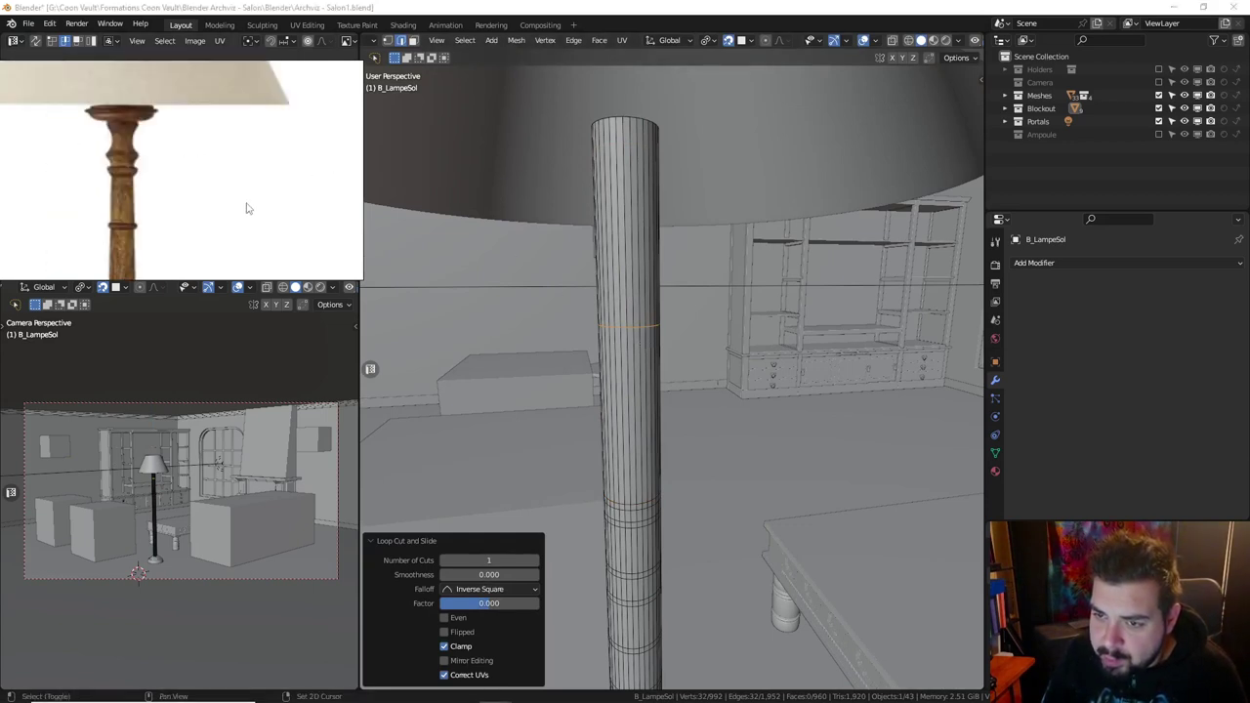
pyautogui.moveTo(235, 191); pyautogui.dragTo(242, 200, button='middle')
pyautogui.scroll(1, 244, 203)
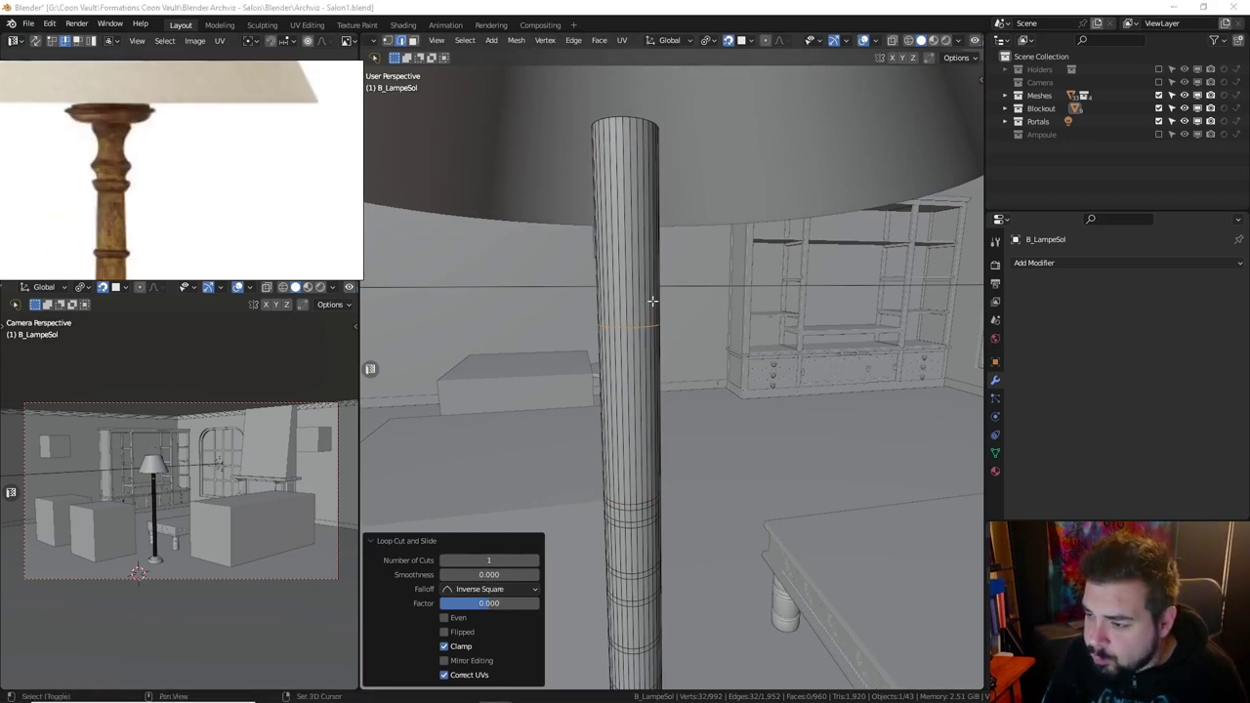
pyautogui.keyDown('shift'); pyautogui.moveTo(652, 301); pyautogui.dragTo(653, 305, button='middle'); pyautogui.keyUp('shift')
pyautogui.press('g')
pyautogui.press('g')
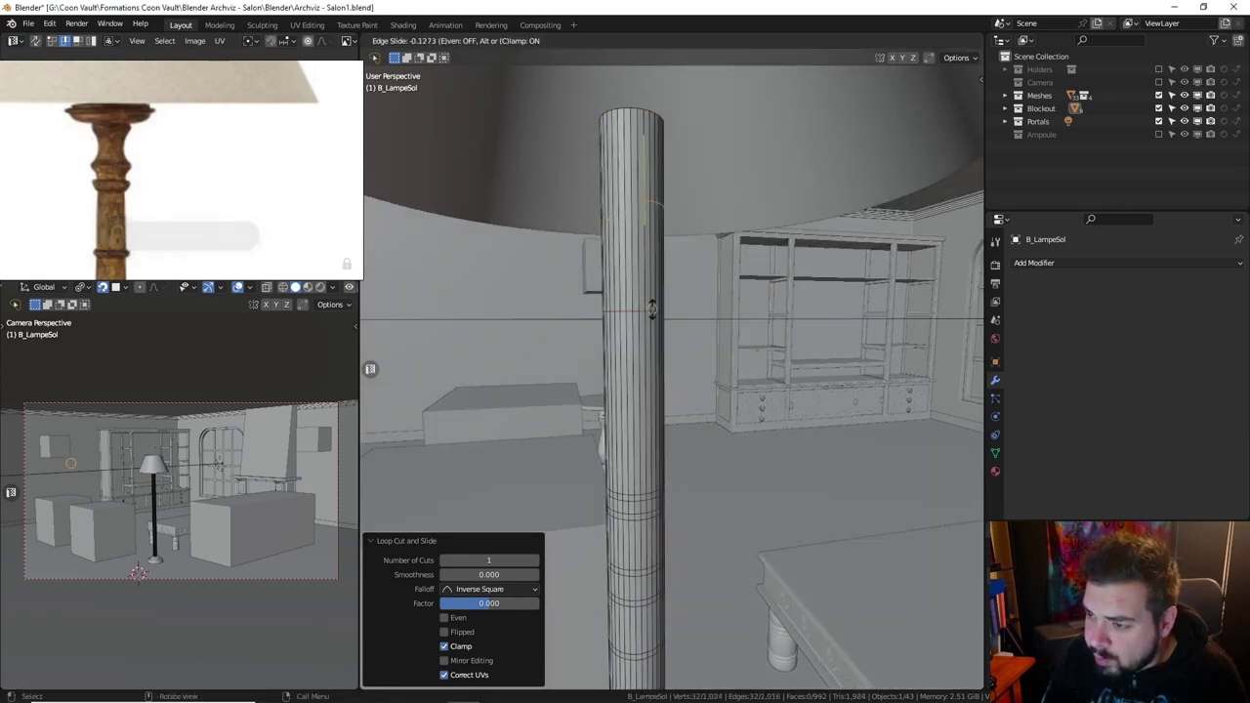
pyautogui.press('Escape')
pyautogui.press('g')
pyautogui.press('z')
pyautogui.click(653, 315)
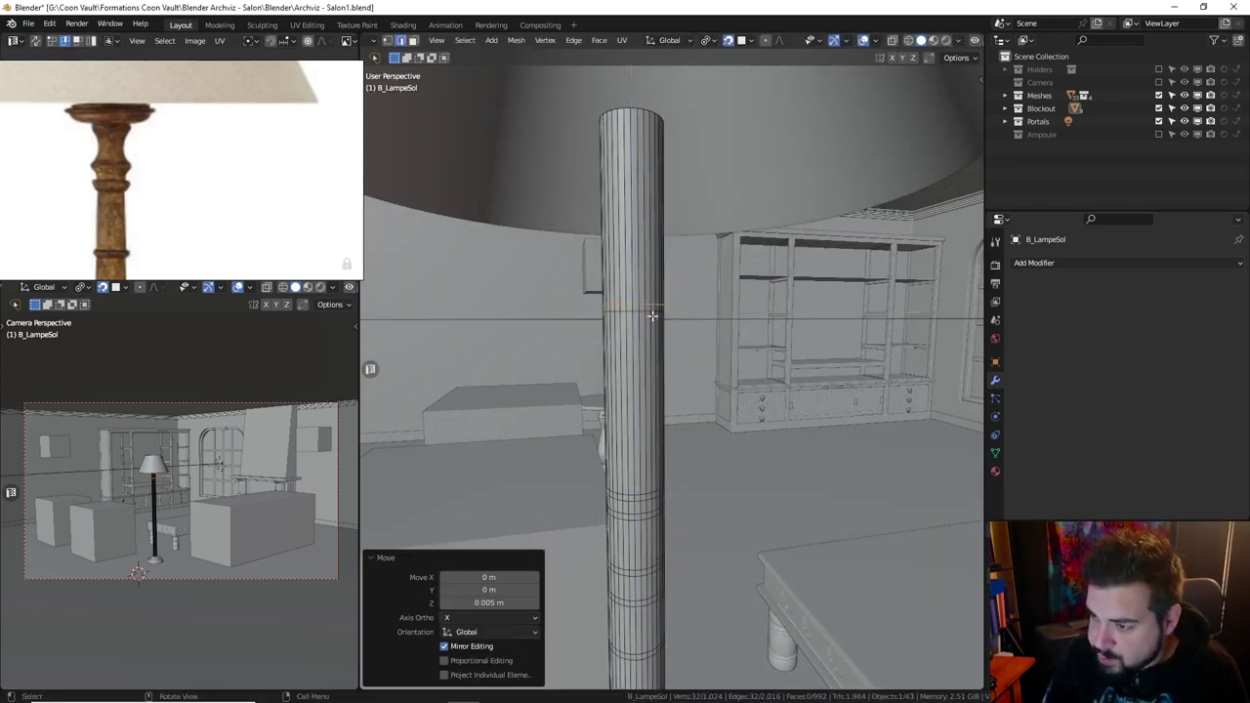
# Cut two more loops, lifting them 0.02 m and 0.005 m on Z.
pyautogui.hotkey('ctrl', 'r')
pyautogui.click(652, 283)
pyautogui.click(659, 308)
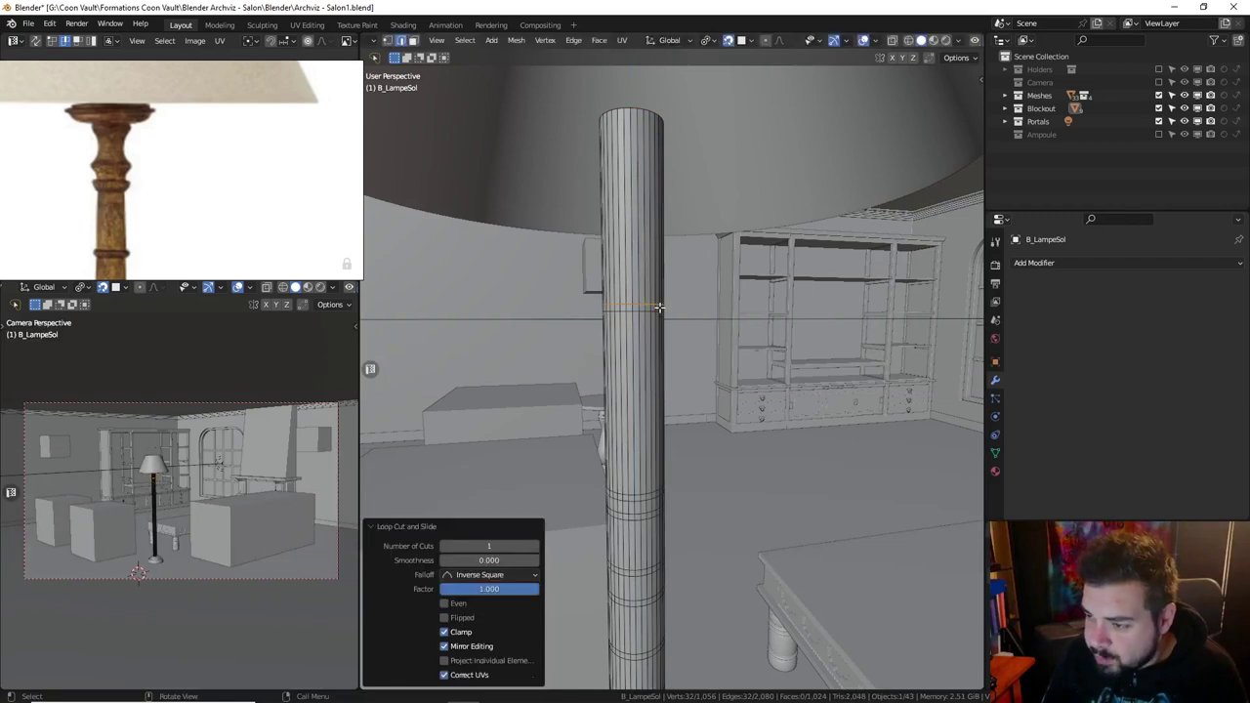
pyautogui.write('gz')
pyautogui.write('1')
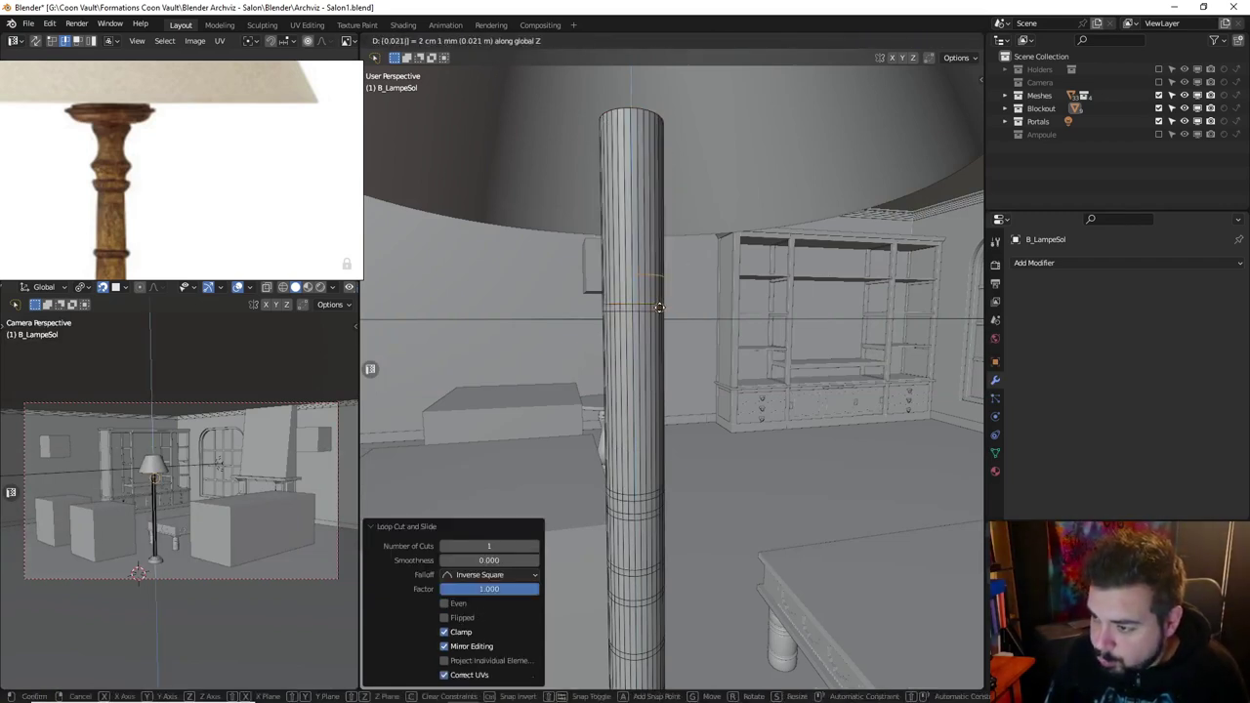
pyautogui.press('BackSpace')
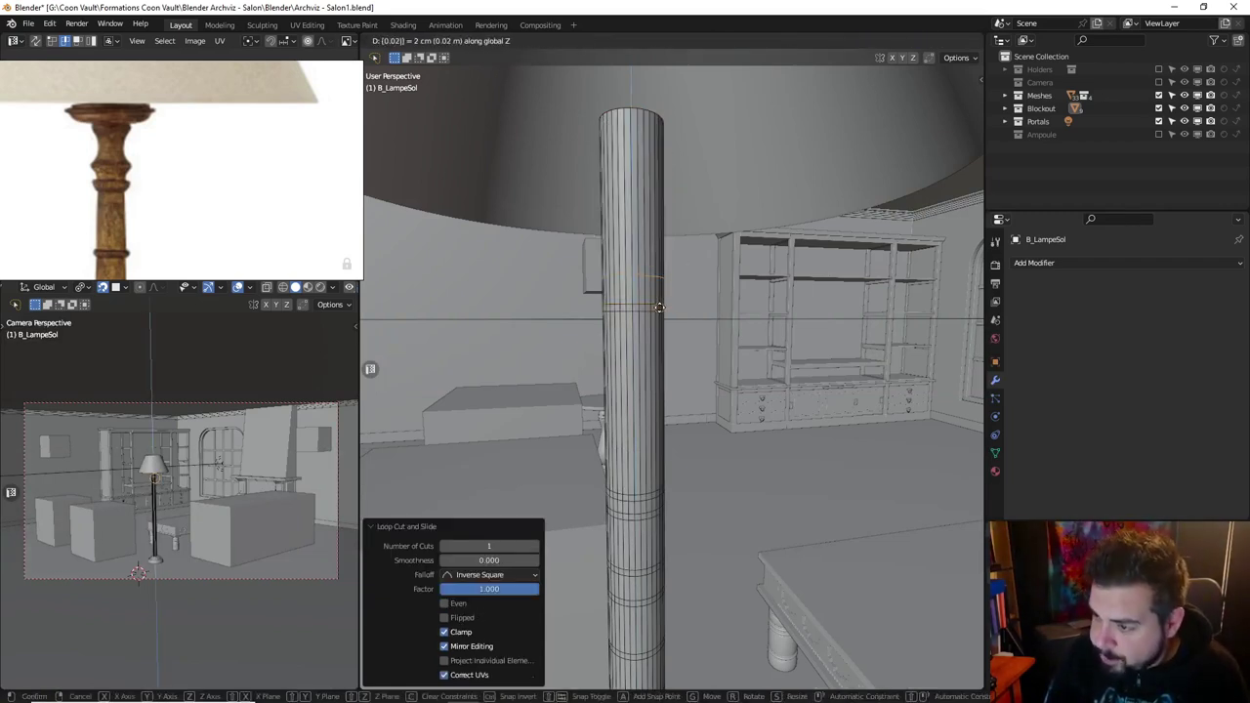
pyautogui.press('Return')
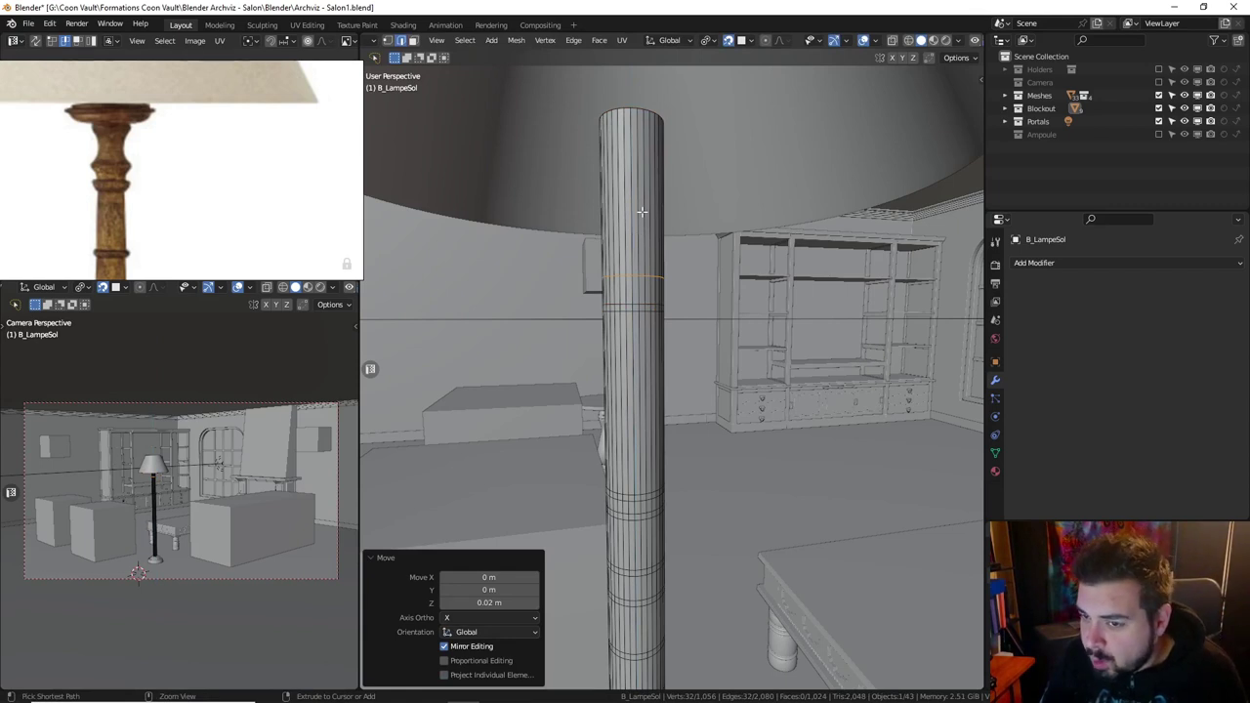
pyautogui.hotkey('ctrl', 'r')
pyautogui.click(642, 278)
pyautogui.write('gz')
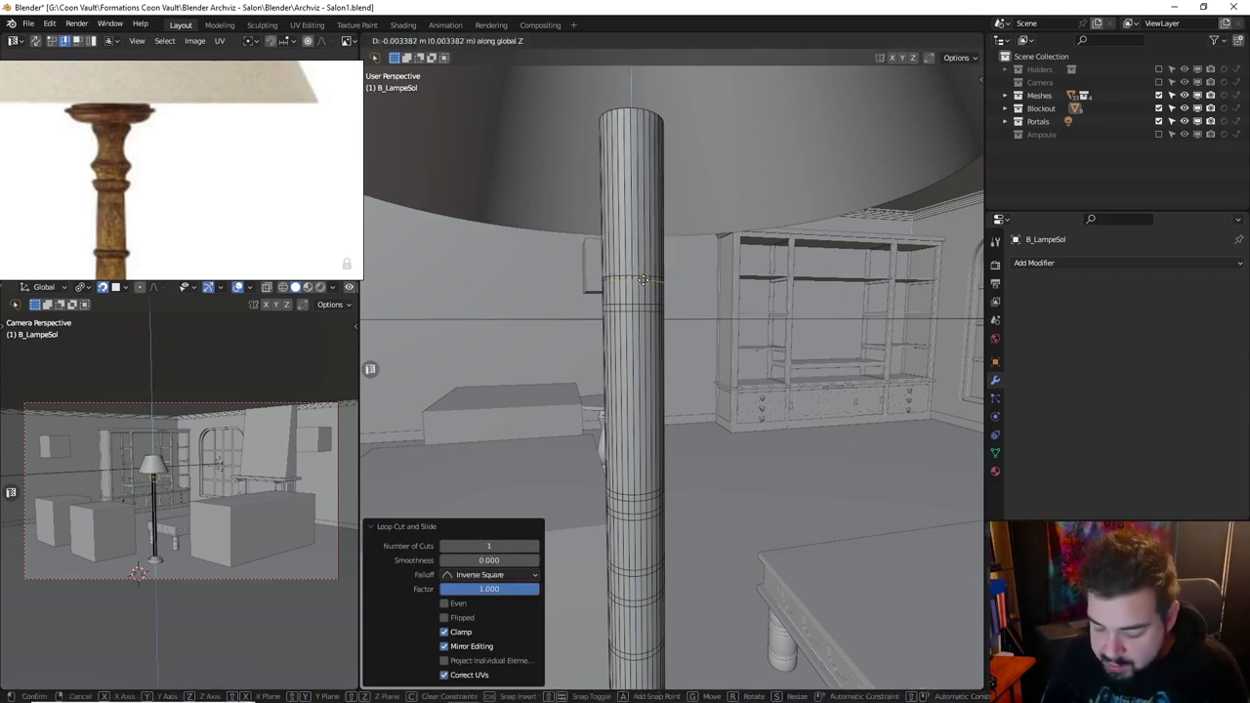
pyautogui.write('.005')
pyautogui.press('Return')
# Add another pair of loops higher up, lifted 0.02 m and 0.005 m.
pyautogui.press('g')
pyautogui.press('g')
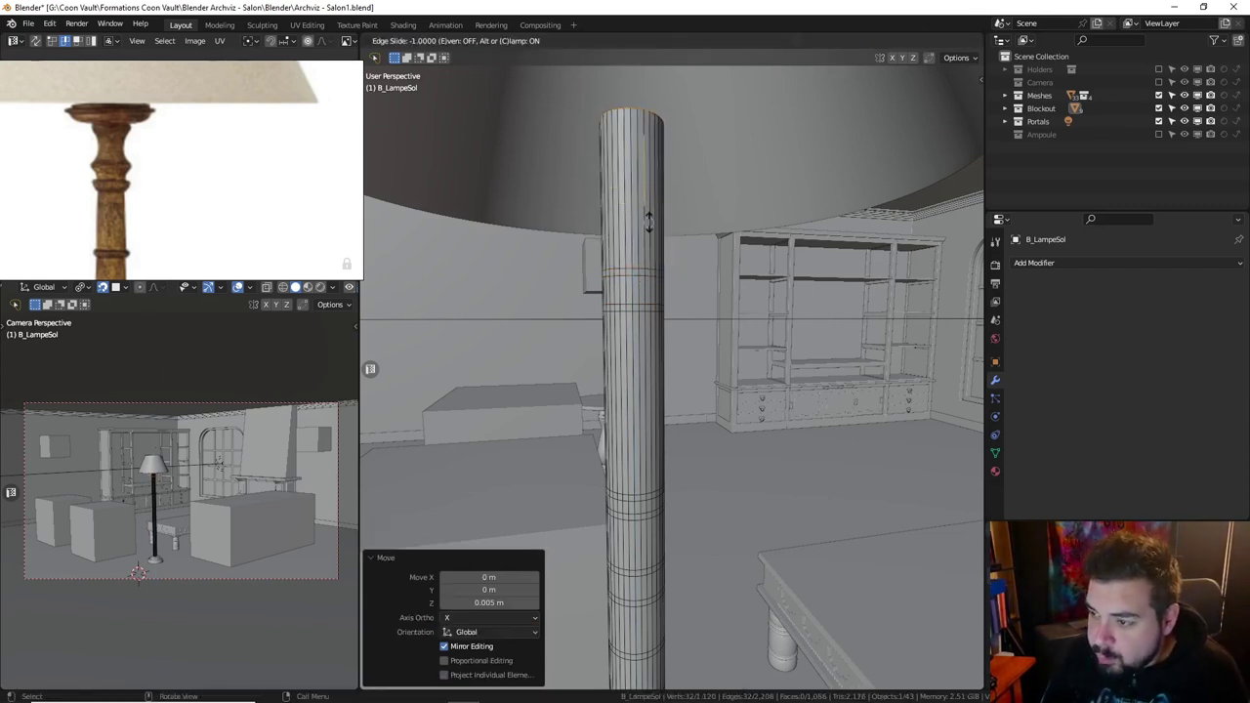
pyautogui.press('Escape')
pyautogui.hotkey('ctrl', 'r')
pyautogui.click(650, 271)
pyautogui.write('gz')
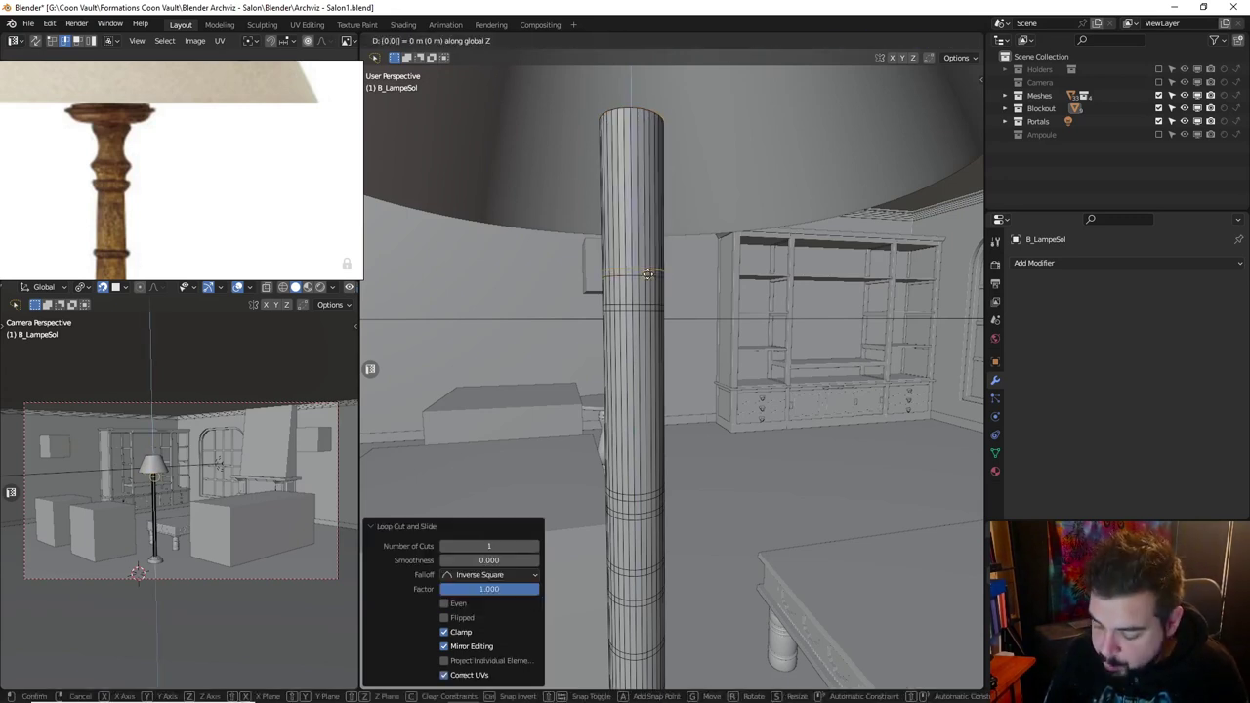
pyautogui.write('.02')
pyautogui.press('Return')
pyautogui.press('g')
pyautogui.press('g')
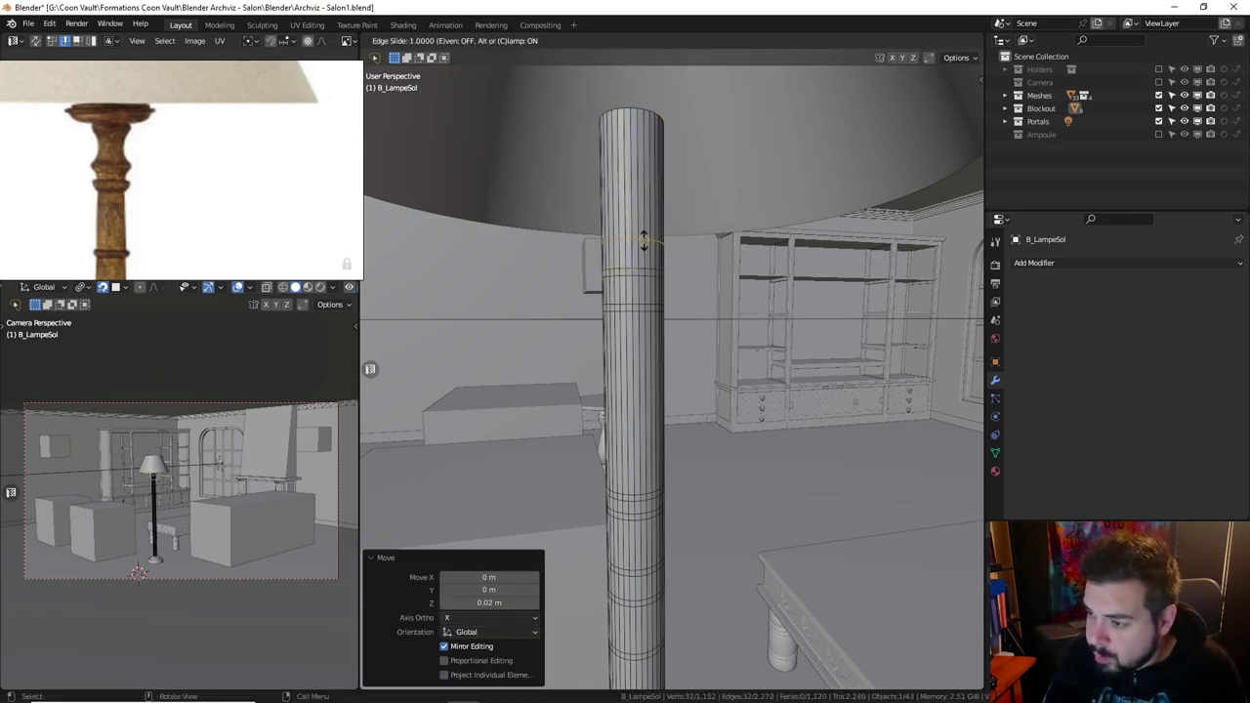
pyautogui.press('Escape')
pyautogui.hotkey('ctrl', 'r')
pyautogui.click(644, 241)
pyautogui.write('gz')
pyautogui.write('.005')
pyautogui.press('Return')
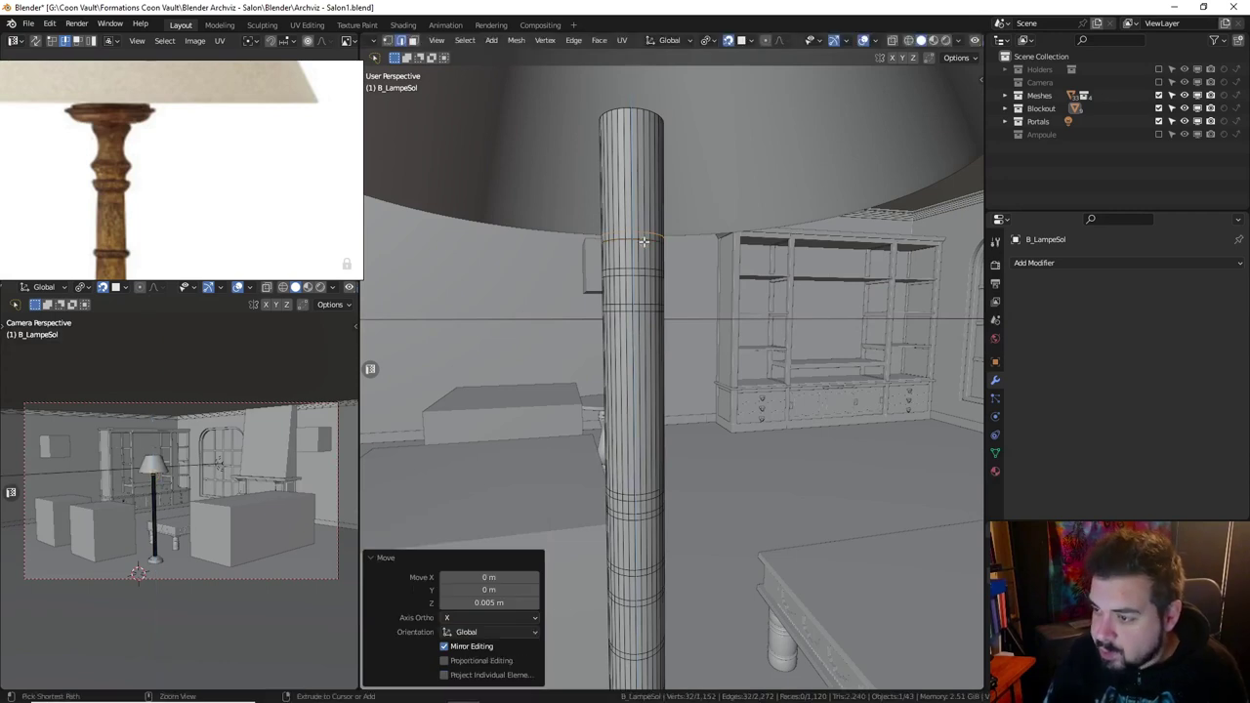
# Cut two more loops near the stem top, raising them 0.02 m and 0.005 m.
pyautogui.hotkey('ctrl', 'r')
pyautogui.click(617, 234)
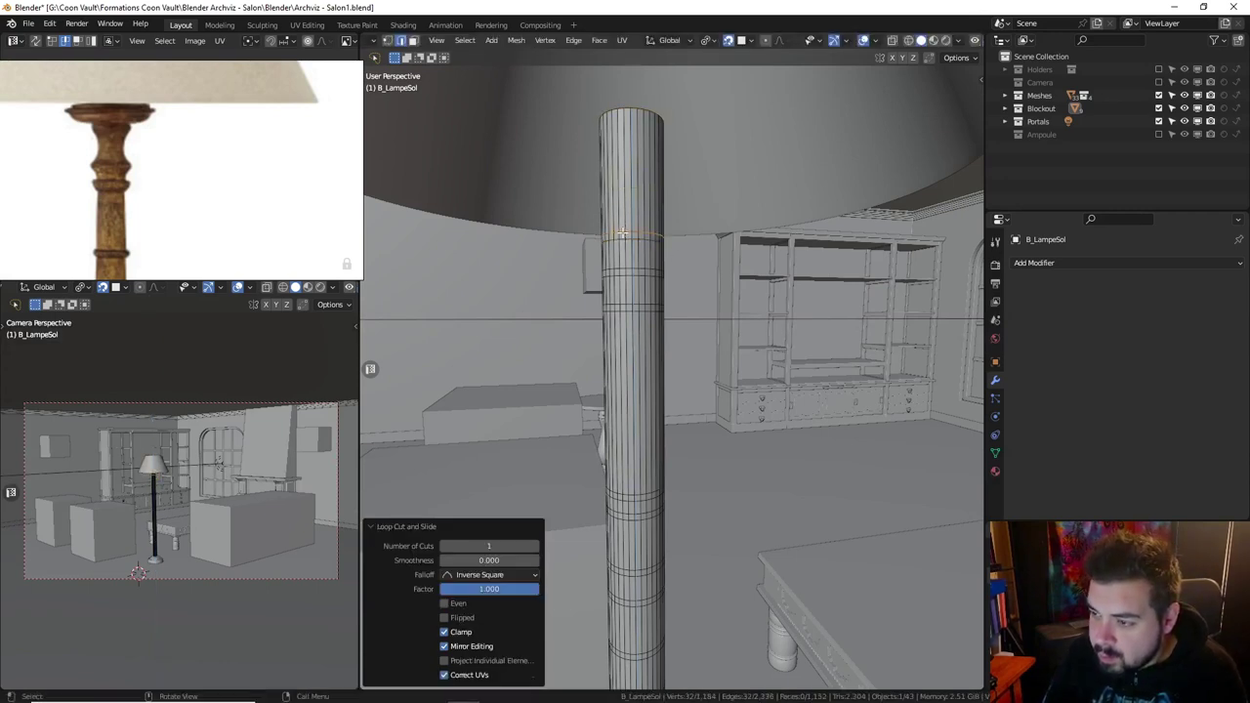
pyautogui.press('g')
pyautogui.press('z')
pyautogui.write('0.002')
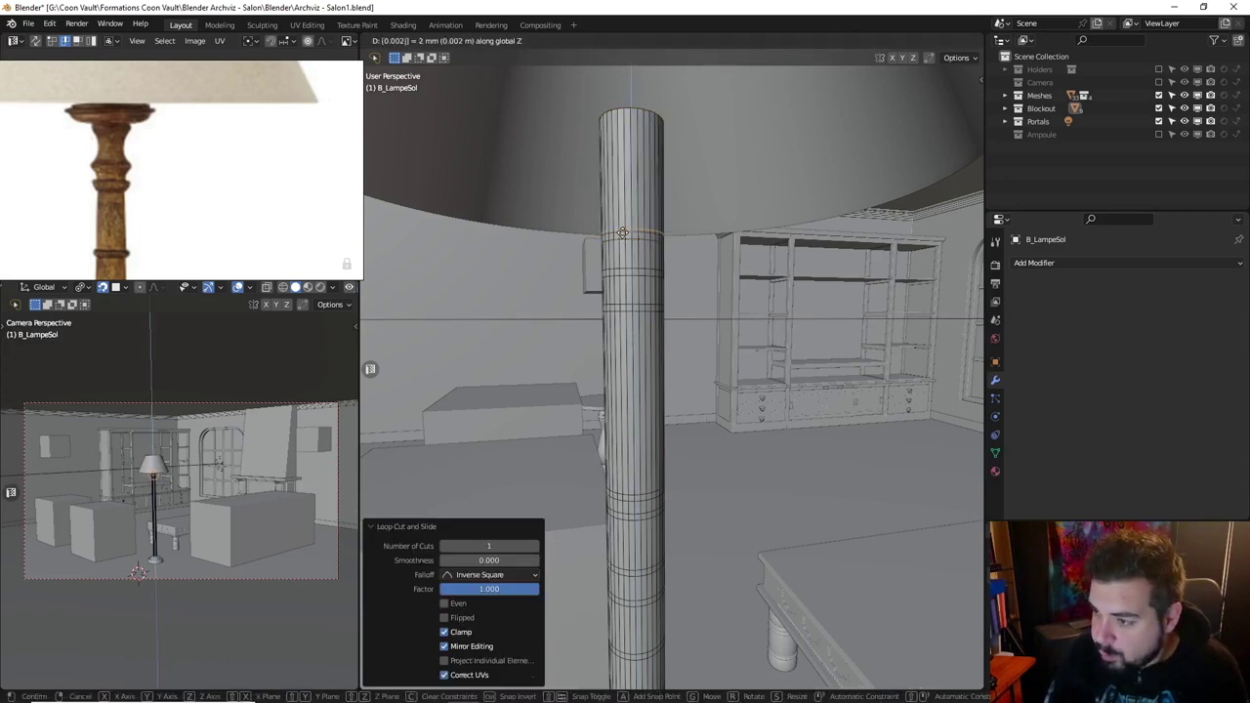
pyautogui.press('BackSpace')
pyautogui.press('BackSpace')
pyautogui.write('.02')
pyautogui.press('Return')
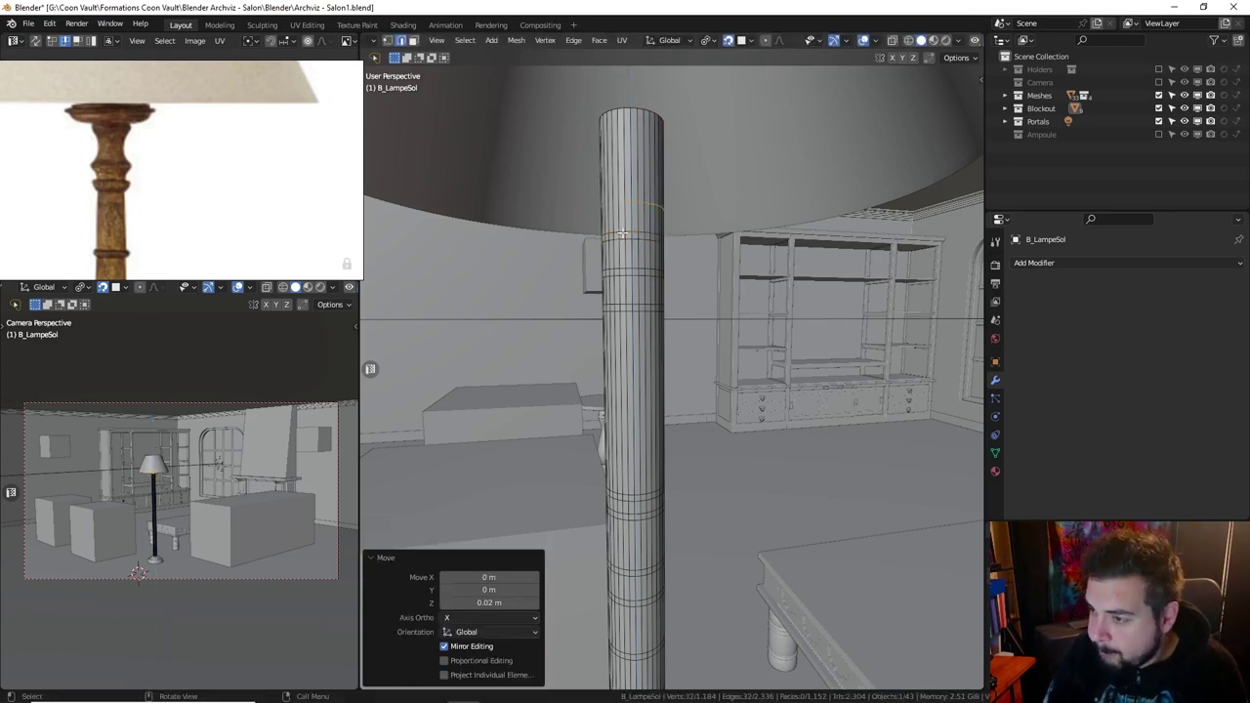
pyautogui.hotkey('ctrl', 'r')
pyautogui.click(631, 205)
pyautogui.write('gz: -0.002557 m (0.02327 m')
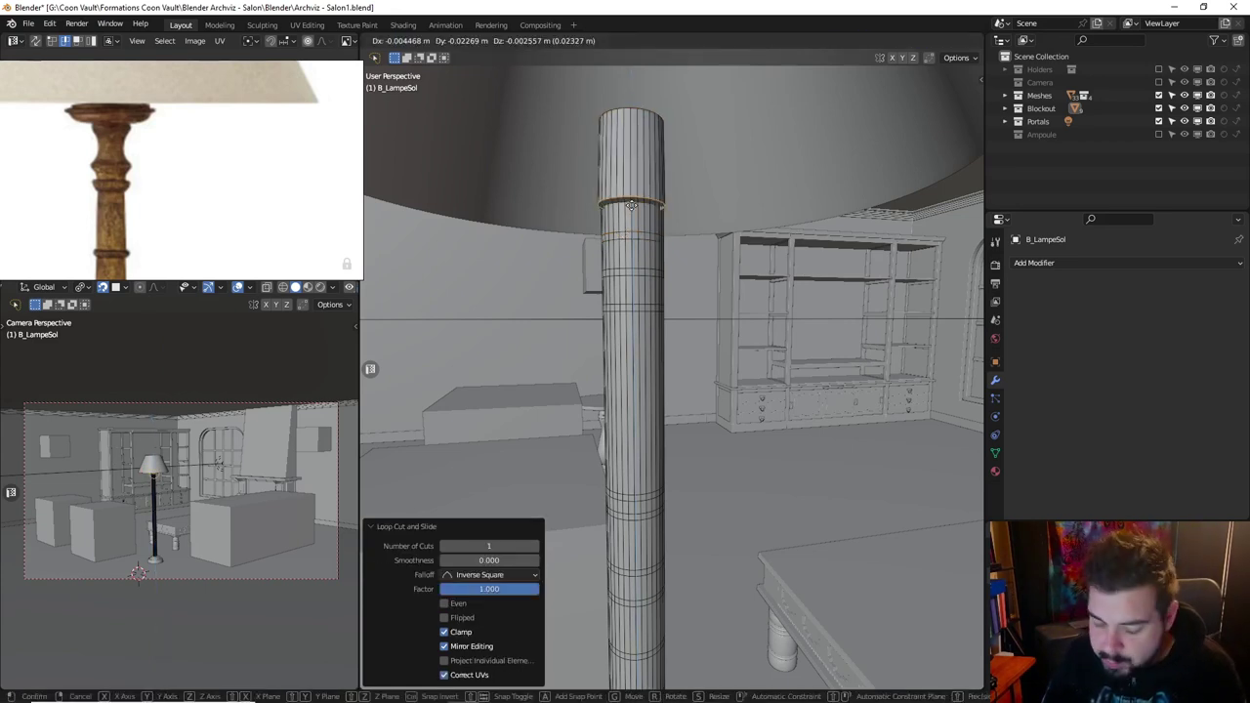
pyautogui.write('.005')
pyautogui.press('Return')
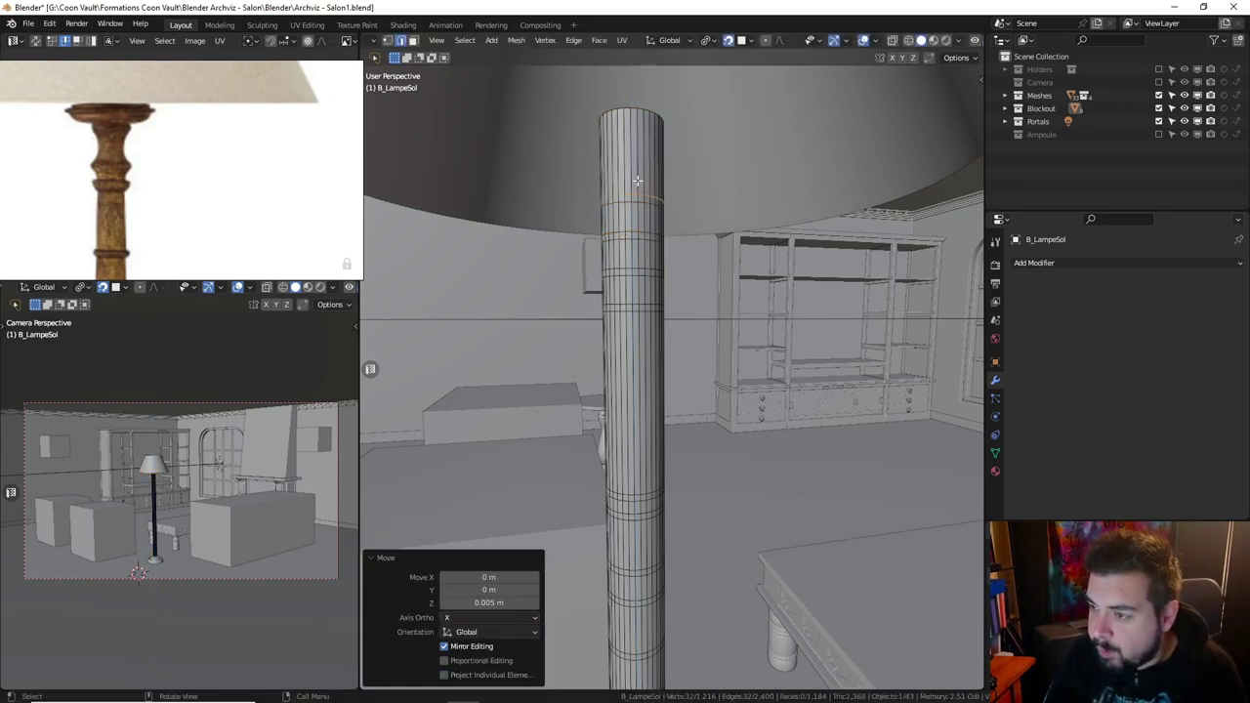
# Cut a loop close to the column top and lower it 0.03 m on Z.
pyautogui.hotkey('ctrl', 'r')
pyautogui.click(654, 103)
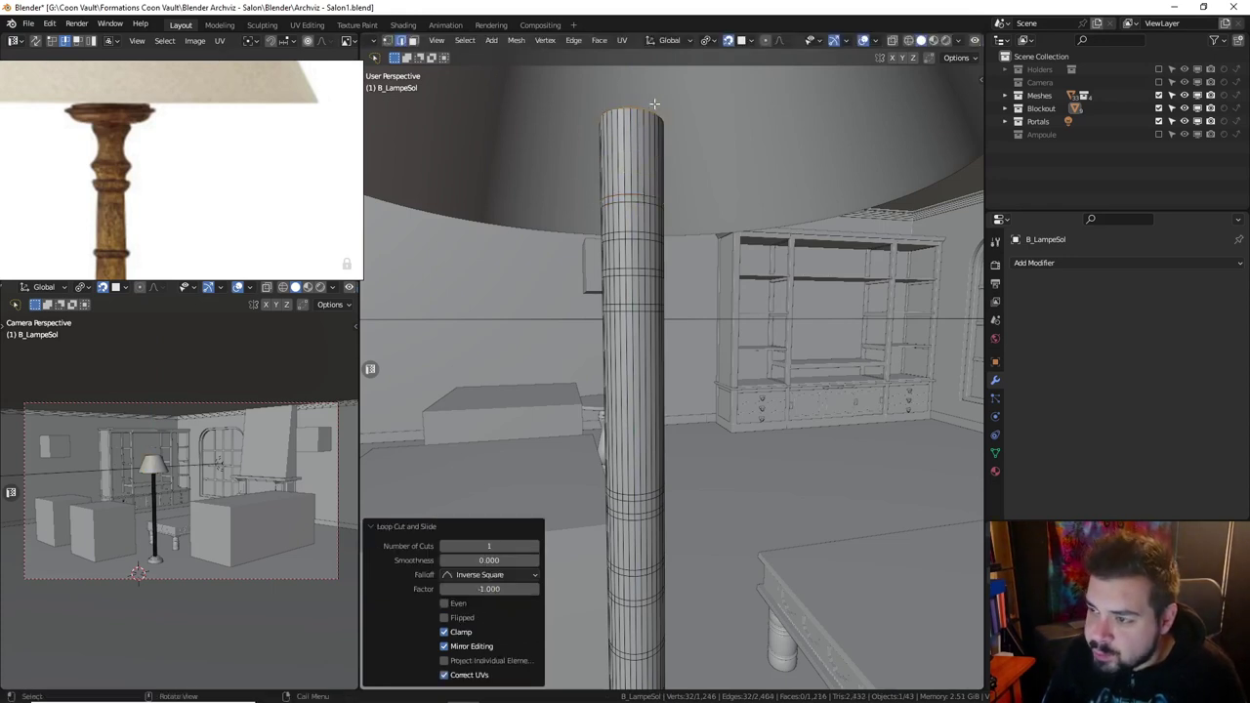
pyautogui.write('gz-.03')
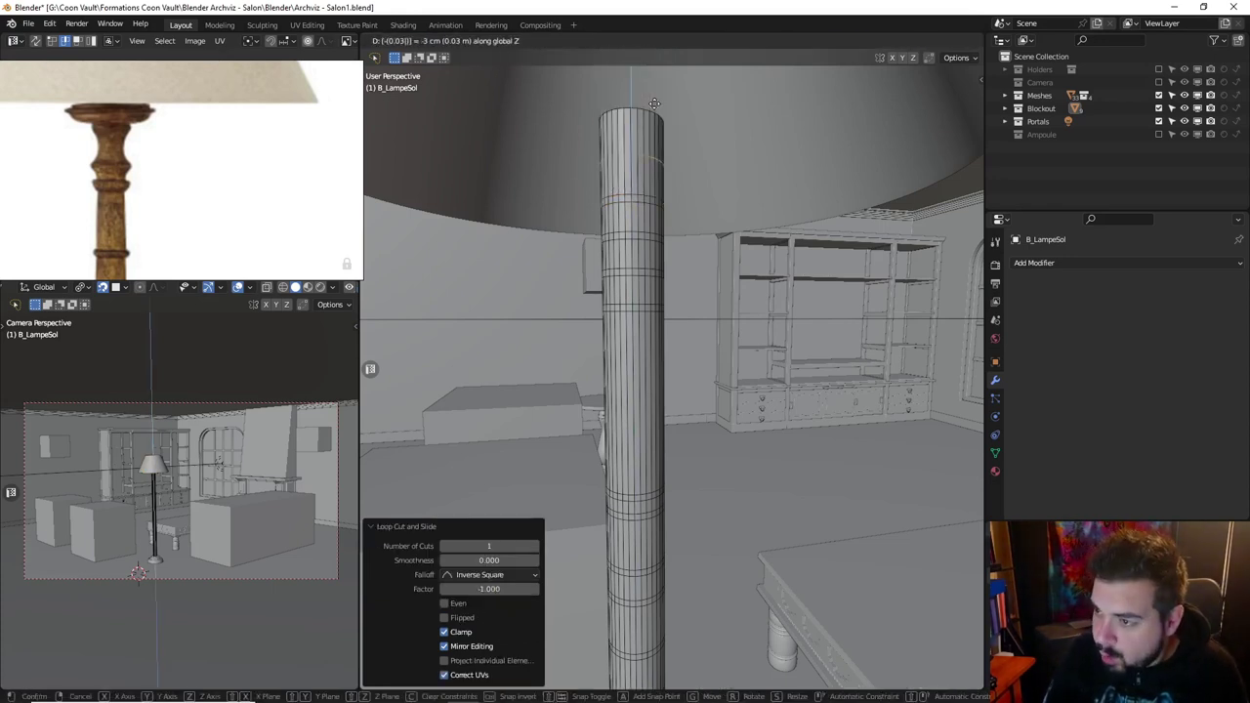
pyautogui.press('Return')
# Add two unslid loop cuts near the column top, then one extra loop.
pyautogui.hotkey('ctrl', 'r')
pyautogui.scroll(1, 659, 132)
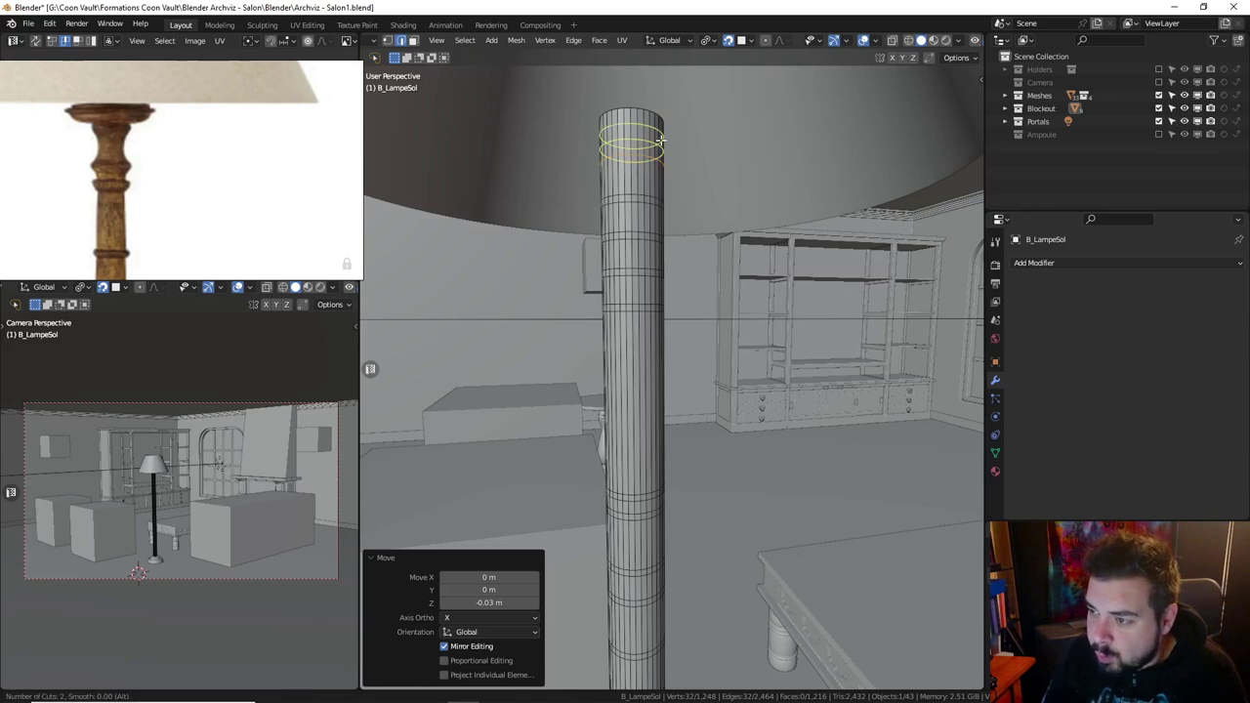
pyautogui.click(661, 136)
pyautogui.rightClick(661, 137)
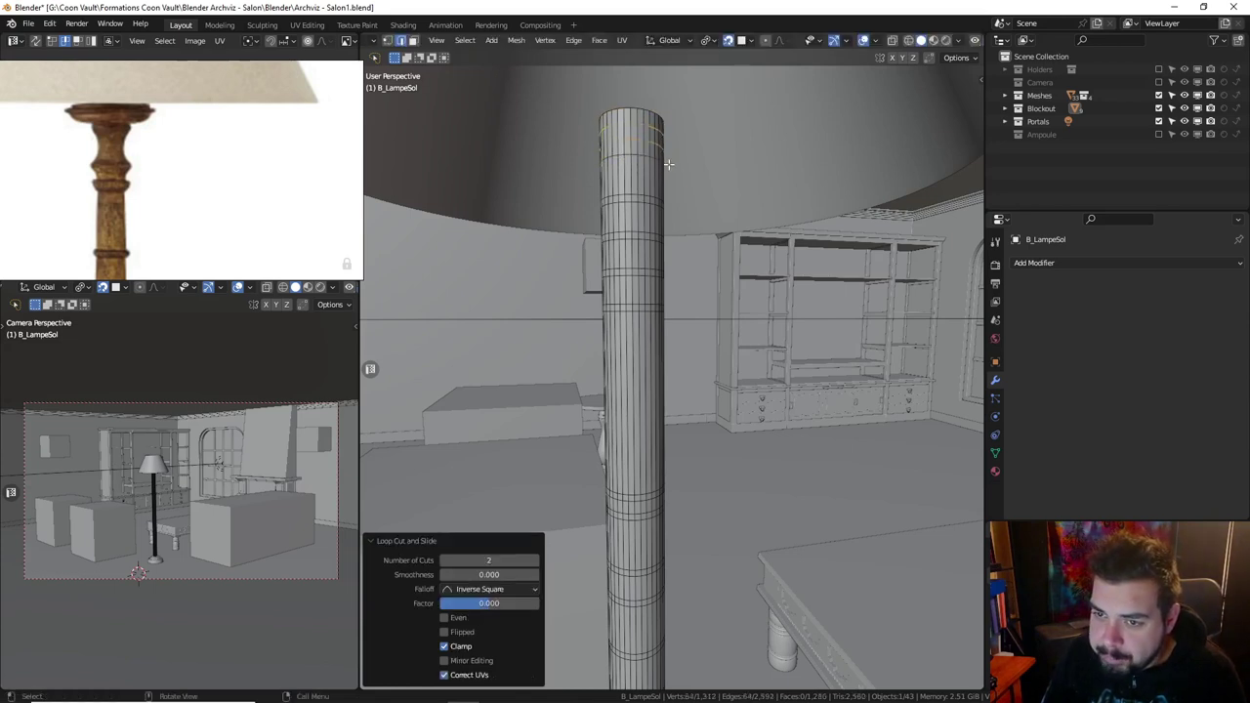
pyautogui.hotkey('ctrl', 'r')
pyautogui.click(661, 137)
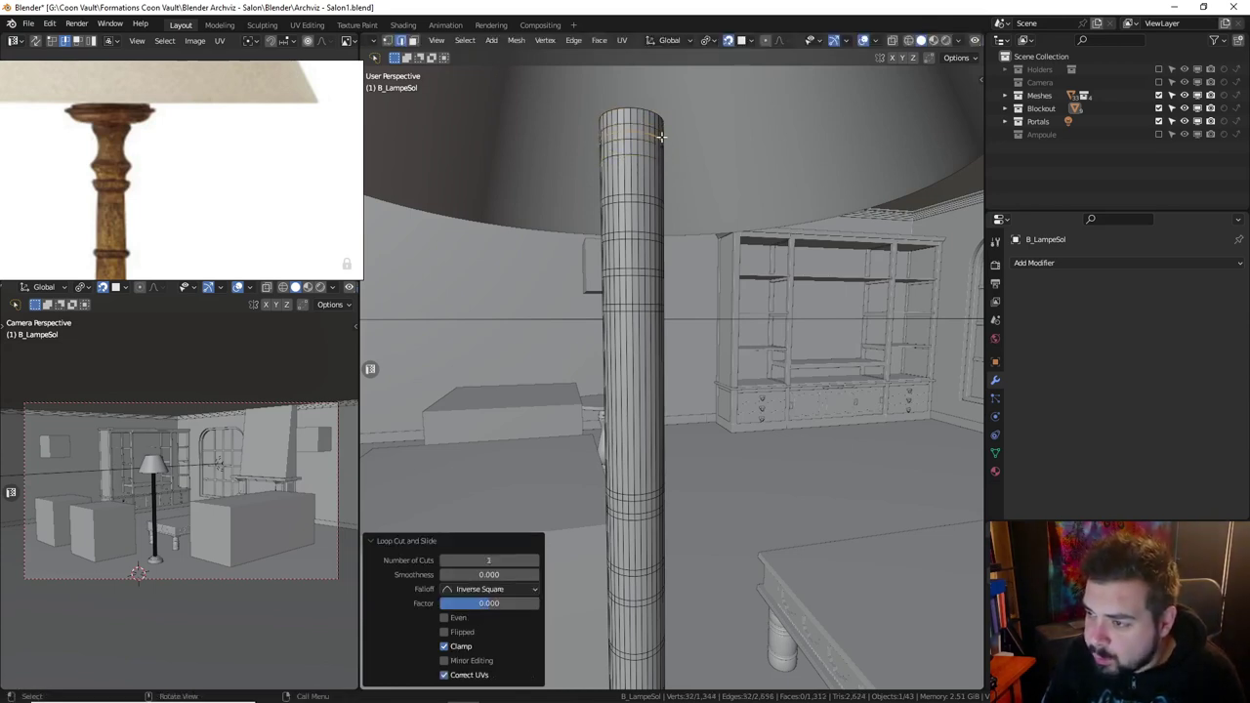
pyautogui.click(664, 229)
# Isolate the column in front local view and frame the reference photo on the lamp's capital.
pyautogui.press('KP_1')
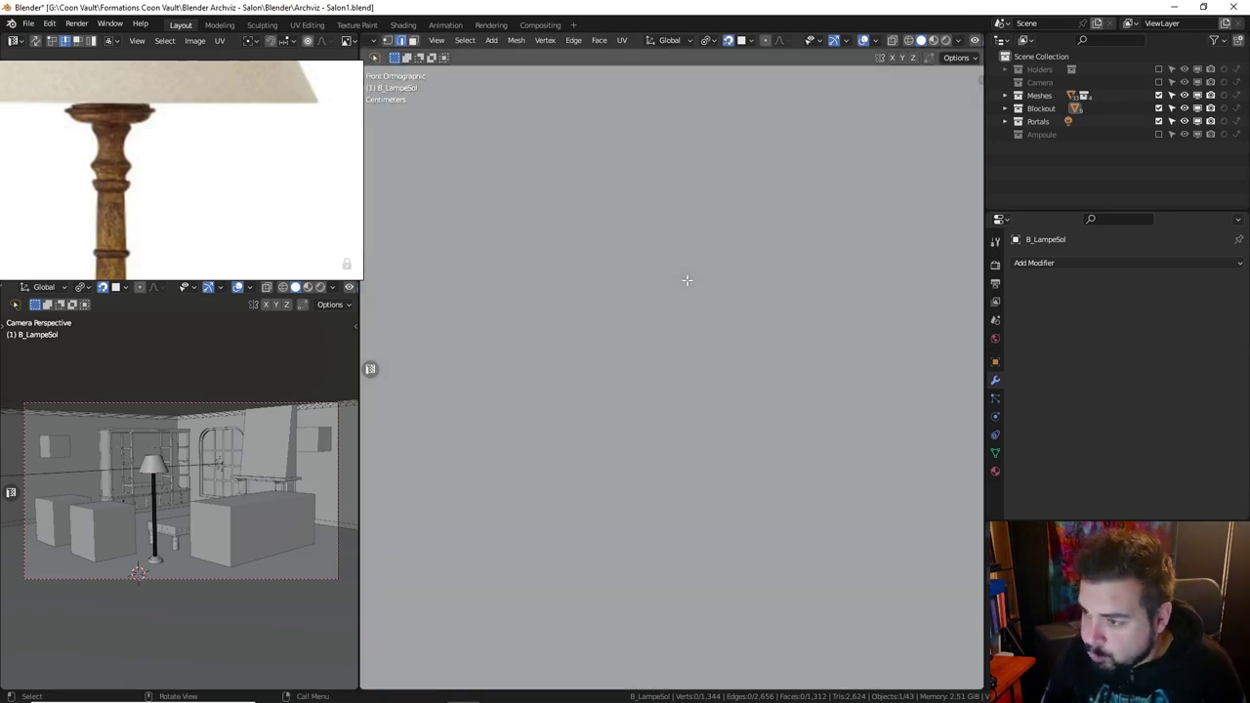
pyautogui.press('KP_Divide')
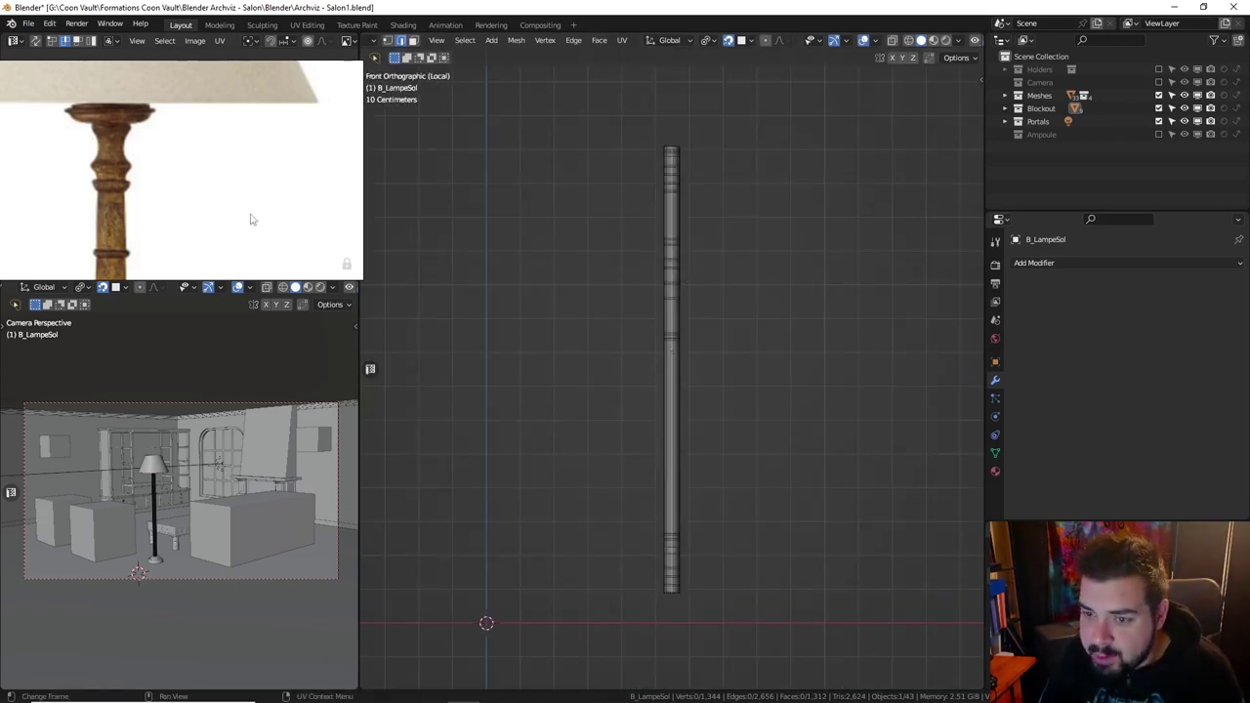
pyautogui.moveTo(242, 193); pyautogui.dragTo(239, 148, button='middle')
pyautogui.keyDown('shift'); pyautogui.moveTo(734, 163); pyautogui.dragTo(728, 337, button='middle'); pyautogui.keyUp('shift')
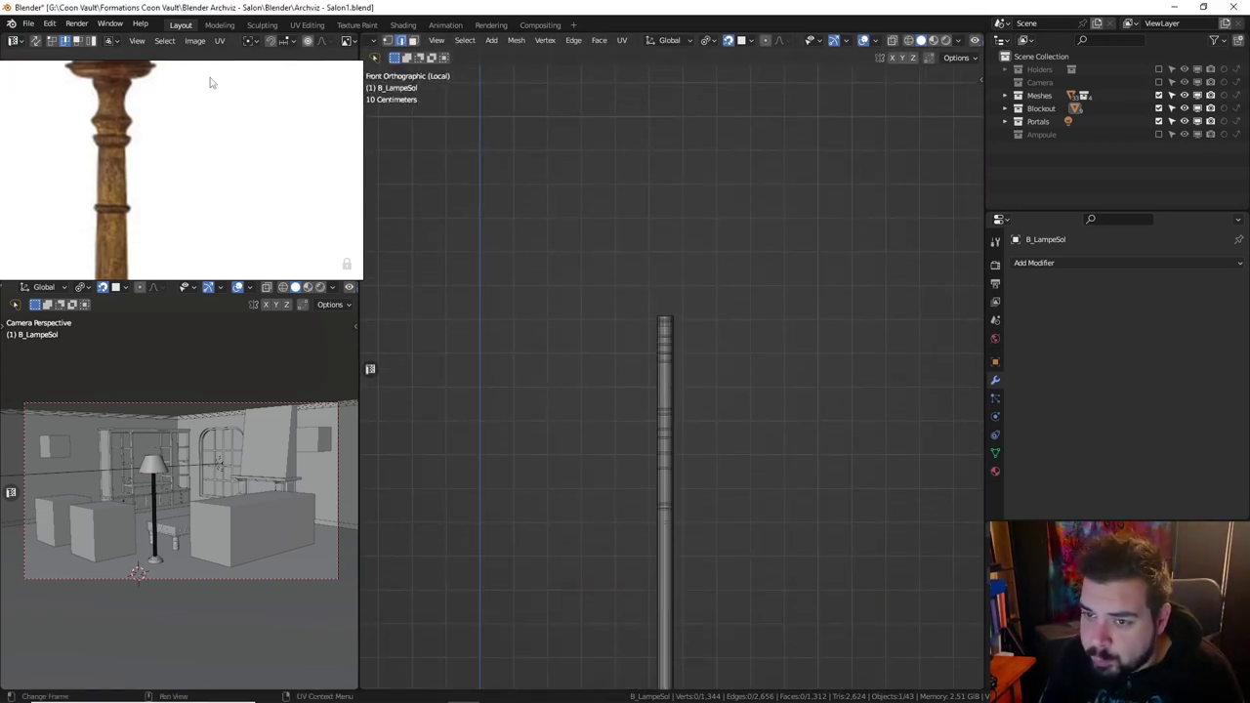
pyautogui.scroll(2, 209, 127)
pyautogui.scroll(2, 209, 156)
pyautogui.scroll(3, 714, 309)
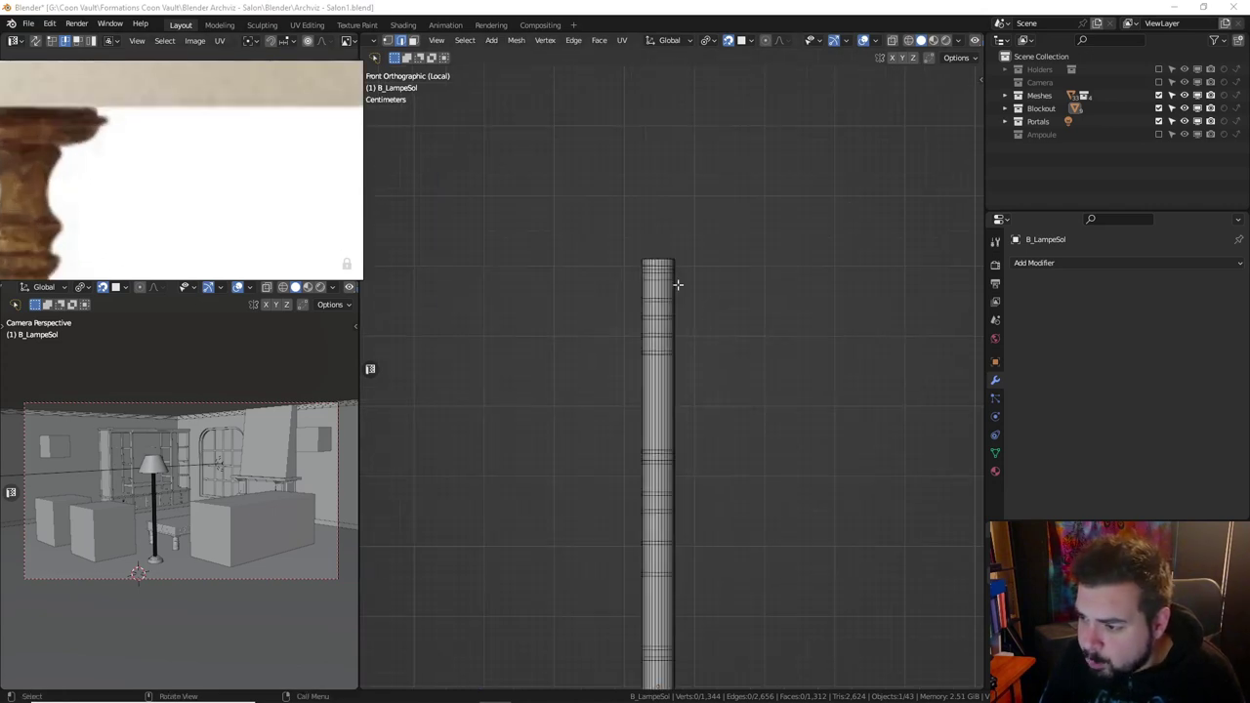
pyautogui.moveTo(674, 279); pyautogui.dragTo(640, 210, button='middle')
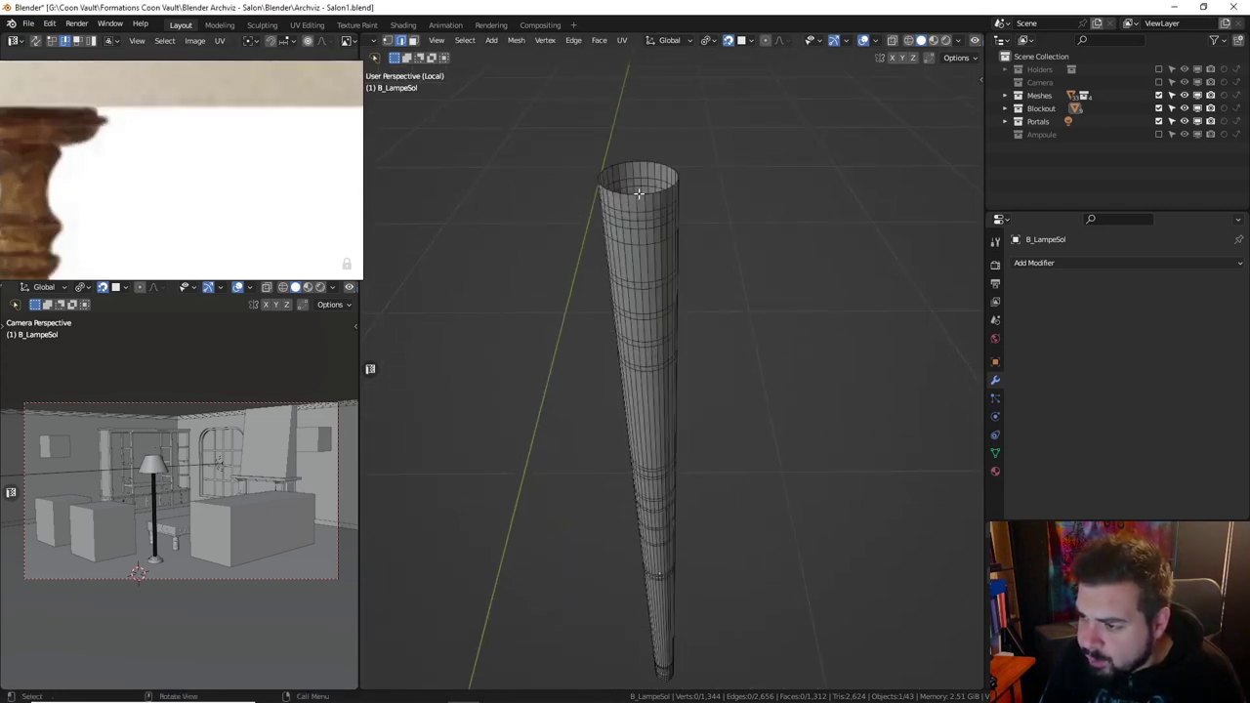
# Extrude the top edge loop in place and scale the new ring inward to 0.8.
pyautogui.keyDown('alt'); pyautogui.click(638, 193); pyautogui.keyUp('alt')
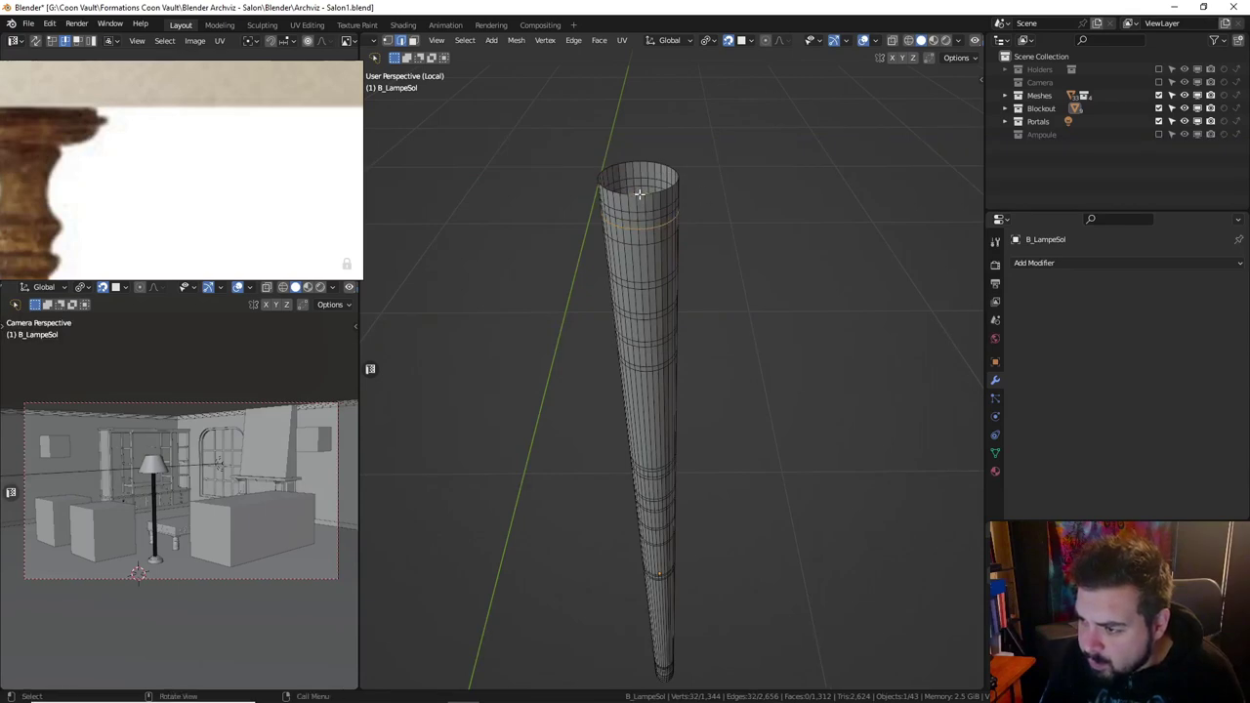
pyautogui.click(639, 193)
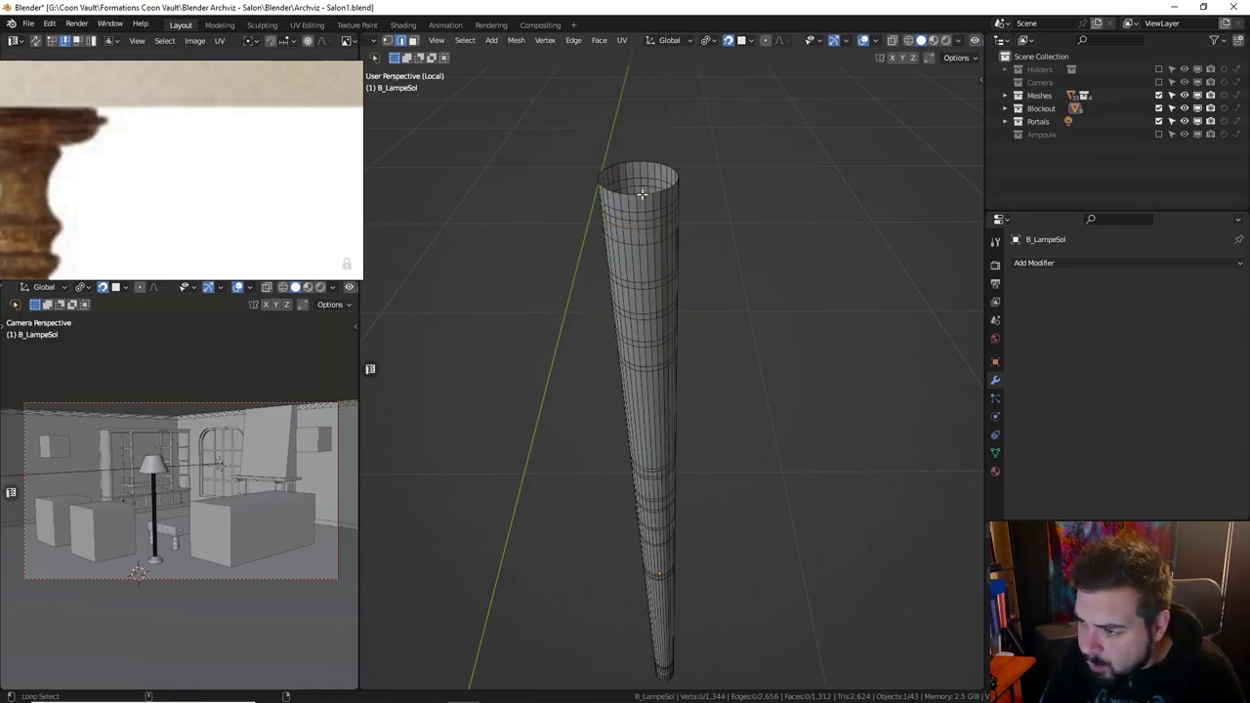
pyautogui.keyDown('alt'); pyautogui.click(641, 194); pyautogui.keyUp('alt')
pyautogui.press('e')
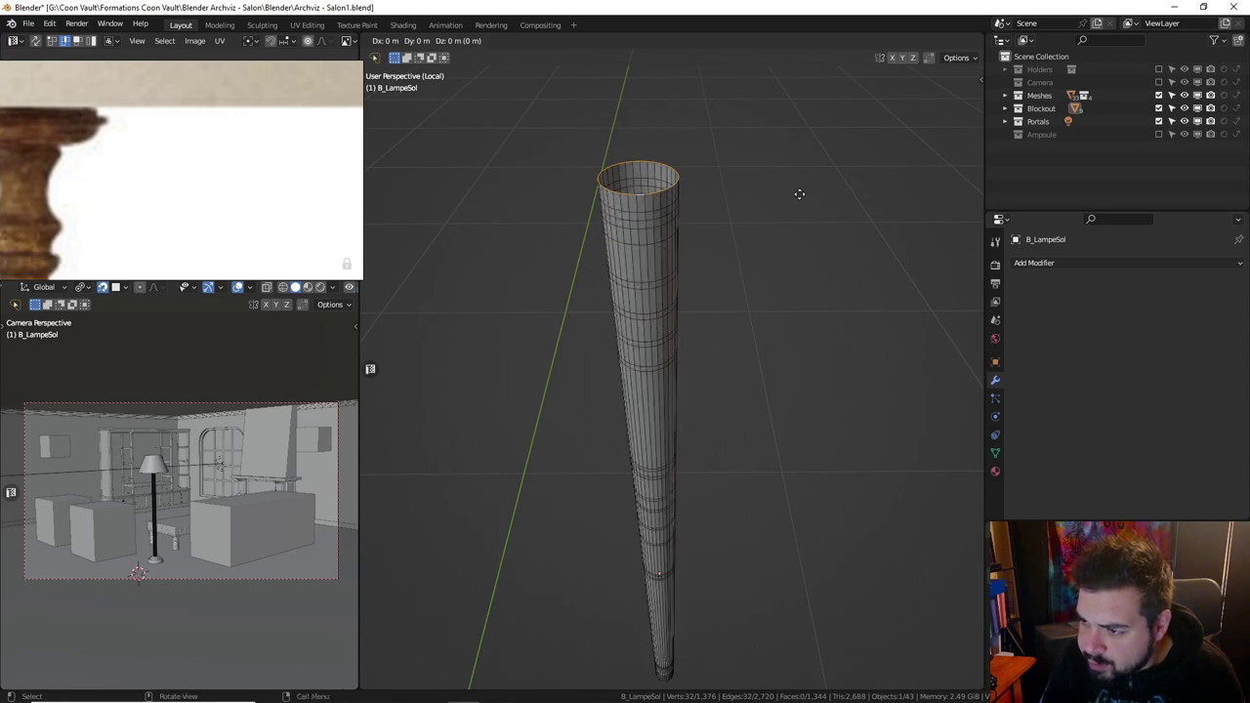
pyautogui.rightClick(799, 193)
pyautogui.press('s')
pyautogui.hotkey('shift', 'z')
pyautogui.write('0.8')
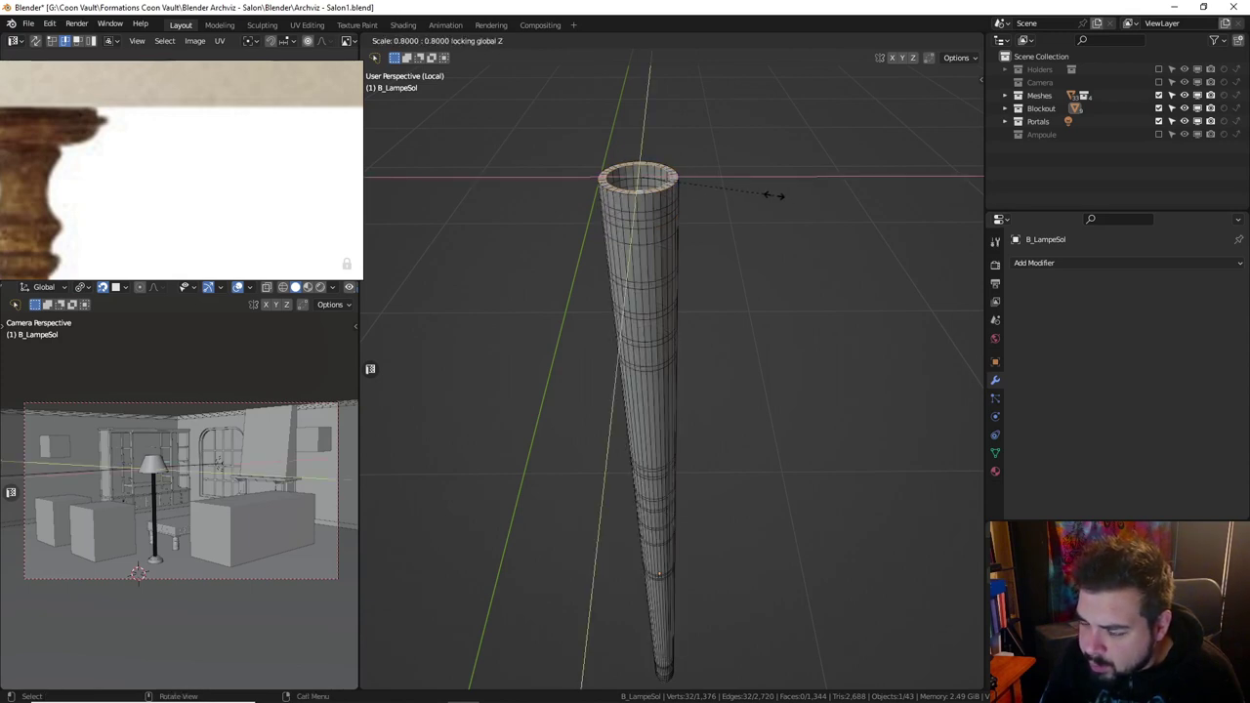
pyautogui.press('Return')
# Grid Fill the open top from Quick Favorites and switch to face selection.
pyautogui.press('q')
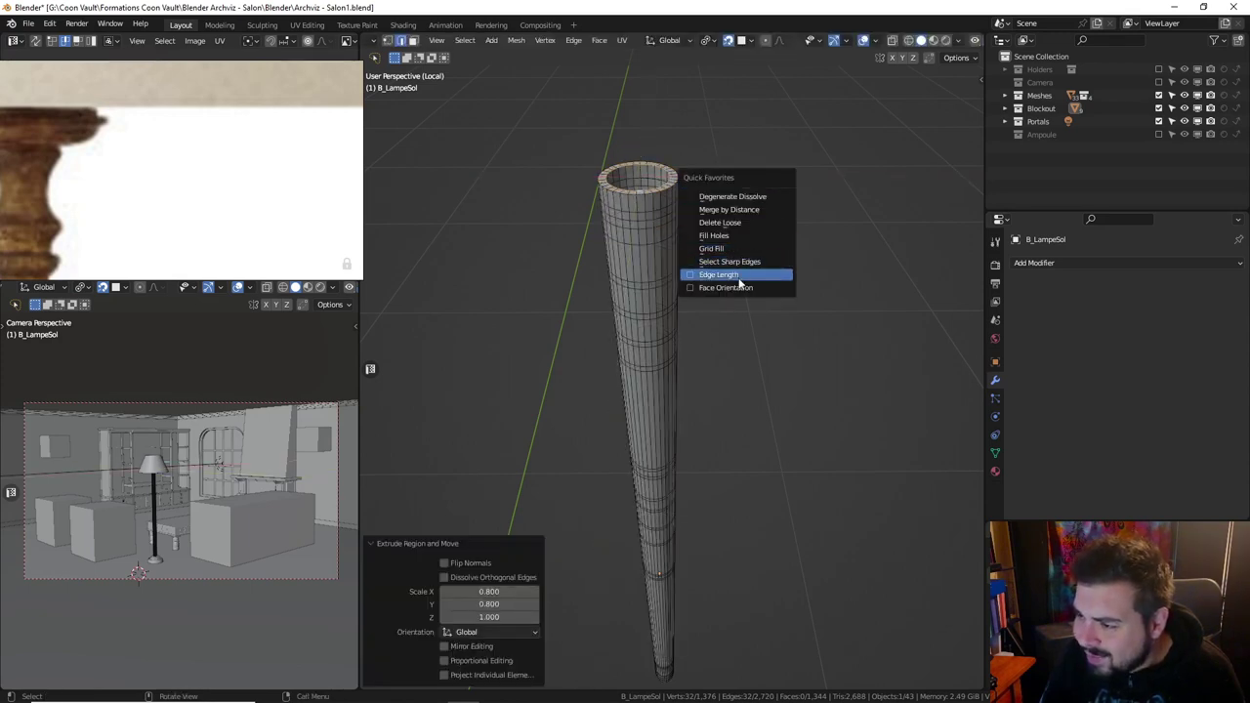
pyautogui.click(744, 250)
pyautogui.press('KP_Decimal')
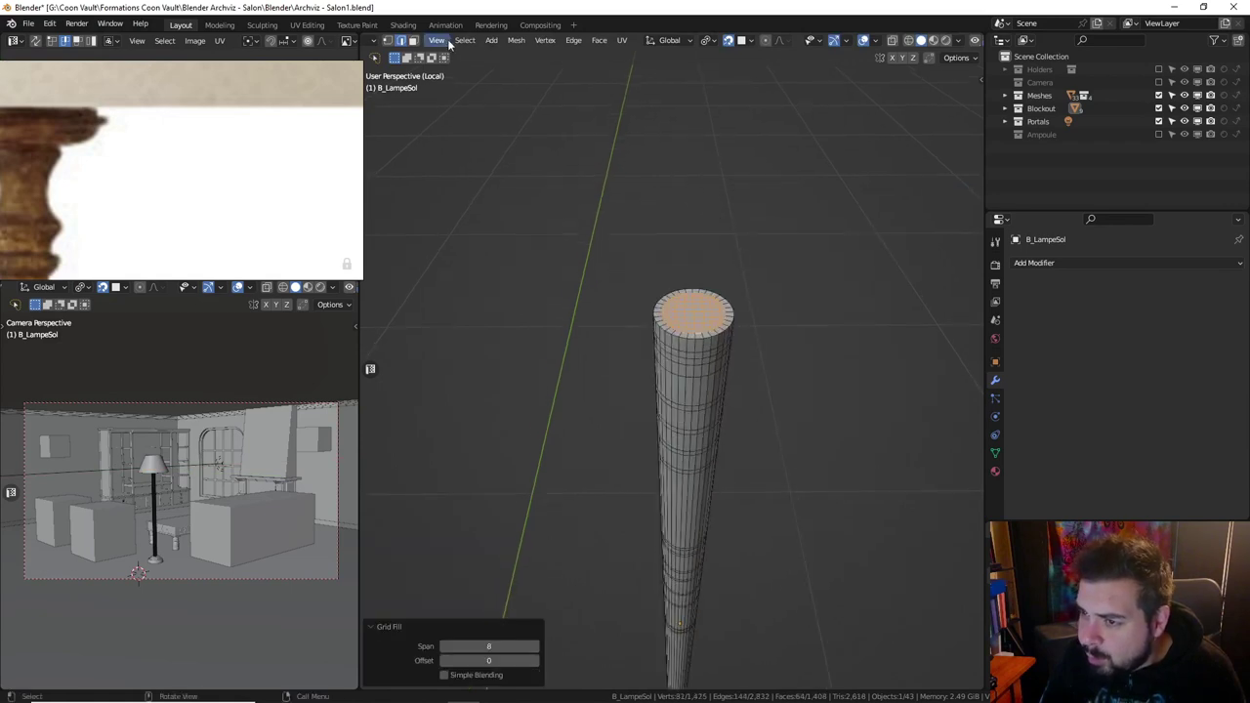
pyautogui.click(413, 40)
# Snap the 3D cursor to the four centre faces of the cap.
pyautogui.scroll(3, 763, 254)
pyautogui.click(705, 259)
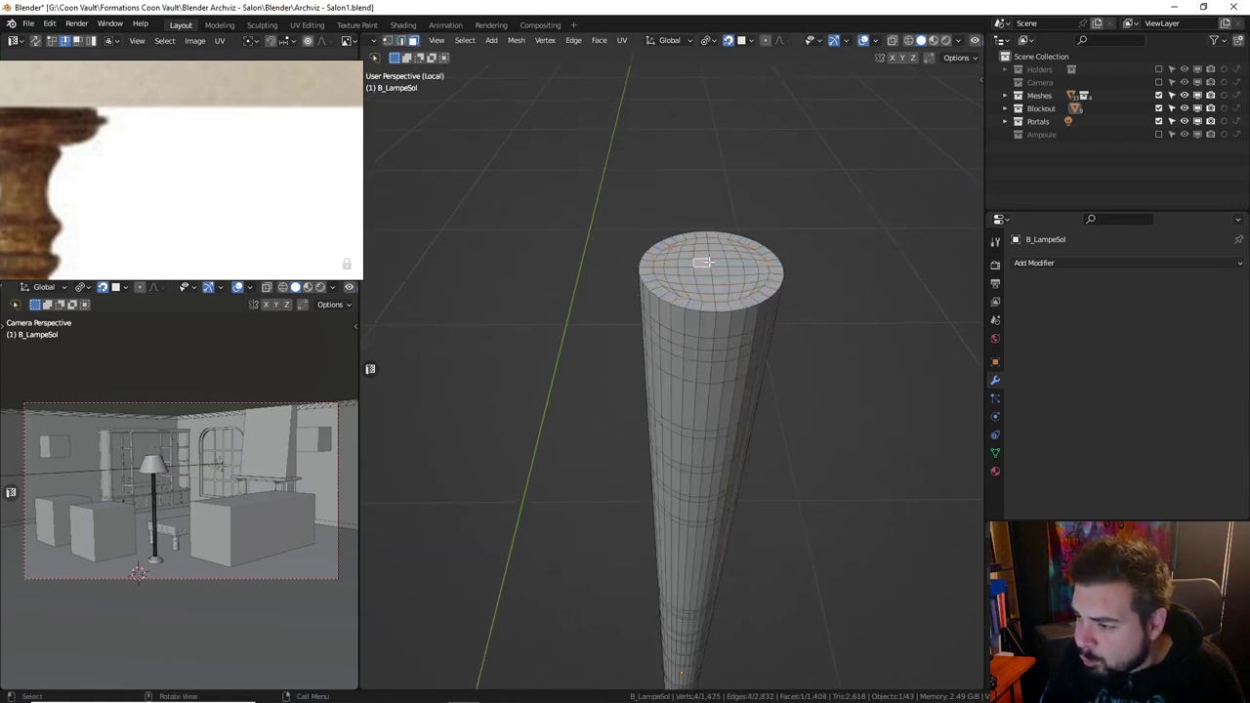
pyautogui.keyDown('shift'); pyautogui.click(713, 262); pyautogui.keyUp('shift')
pyautogui.keyDown('shift'); pyautogui.click(720, 269); pyautogui.keyUp('shift')
pyautogui.keyDown('shift'); pyautogui.click(703, 271); pyautogui.keyUp('shift')
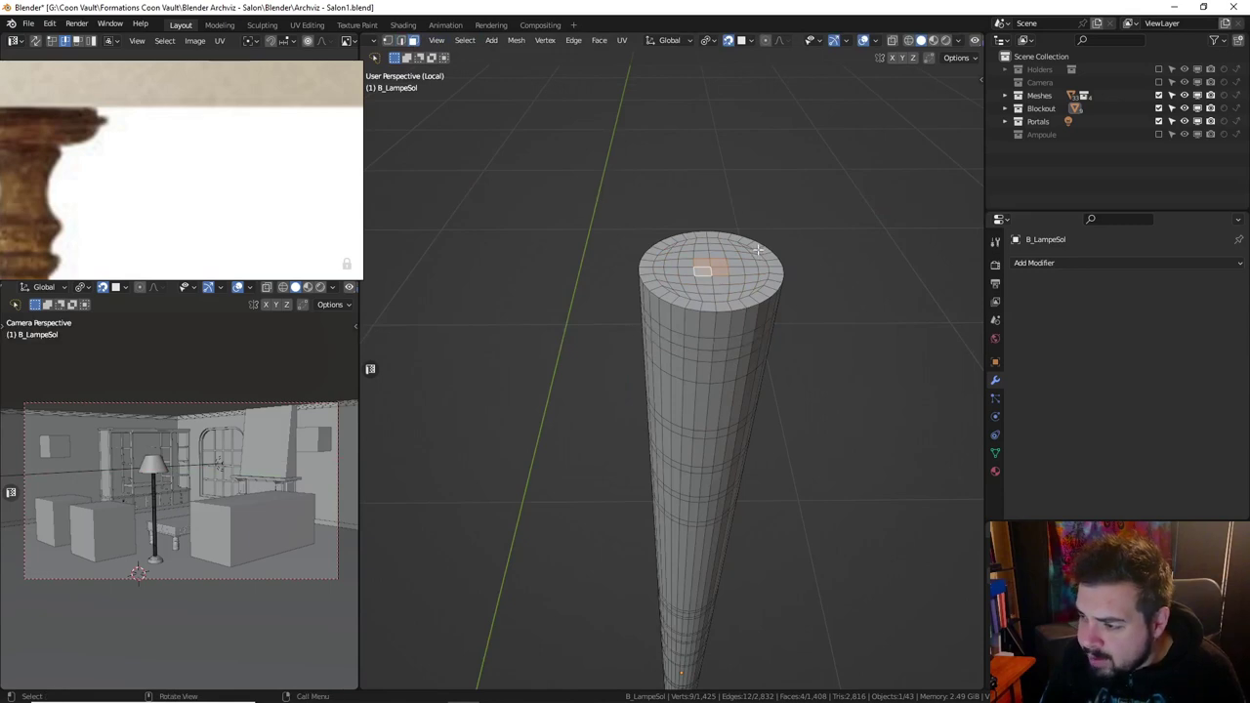
pyautogui.hotkey('shift', 's')
pyautogui.click(750, 326)
# Show the Ampoule collection, snap SM_Ampoule to the cursor, and flip it 180° on X.
pyautogui.press('Tab')
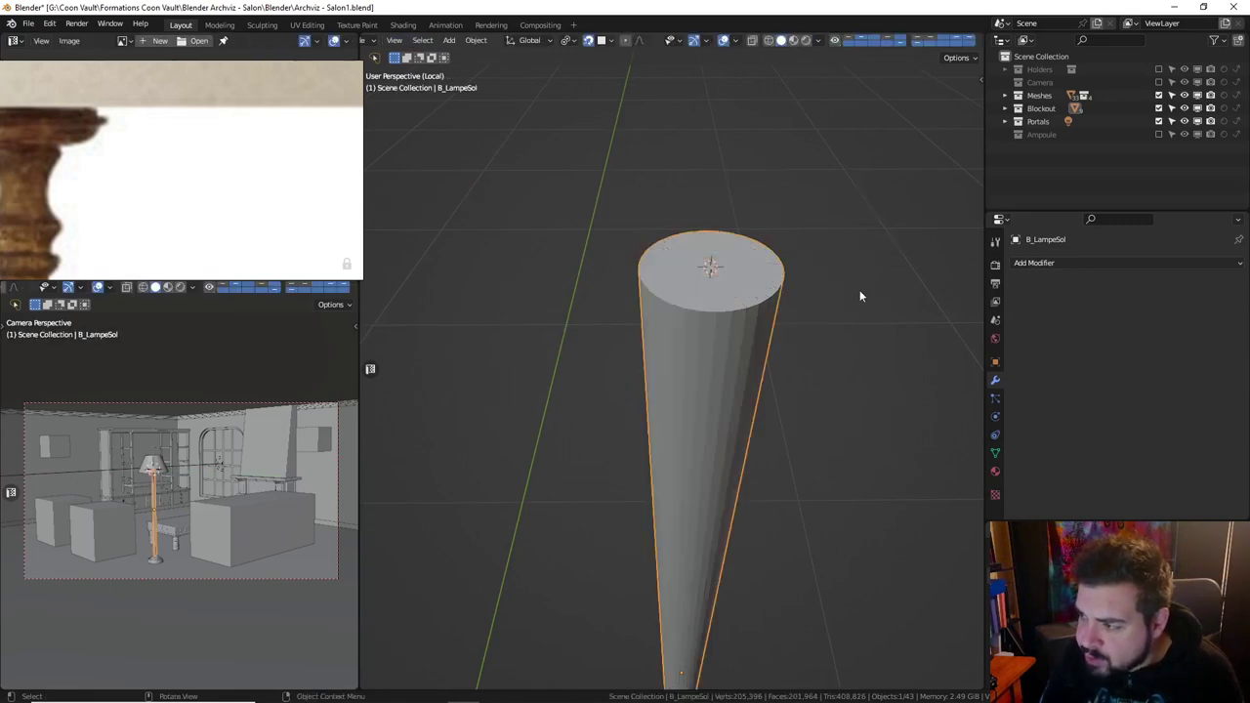
pyautogui.click(1159, 134)
pyautogui.click(1055, 147)
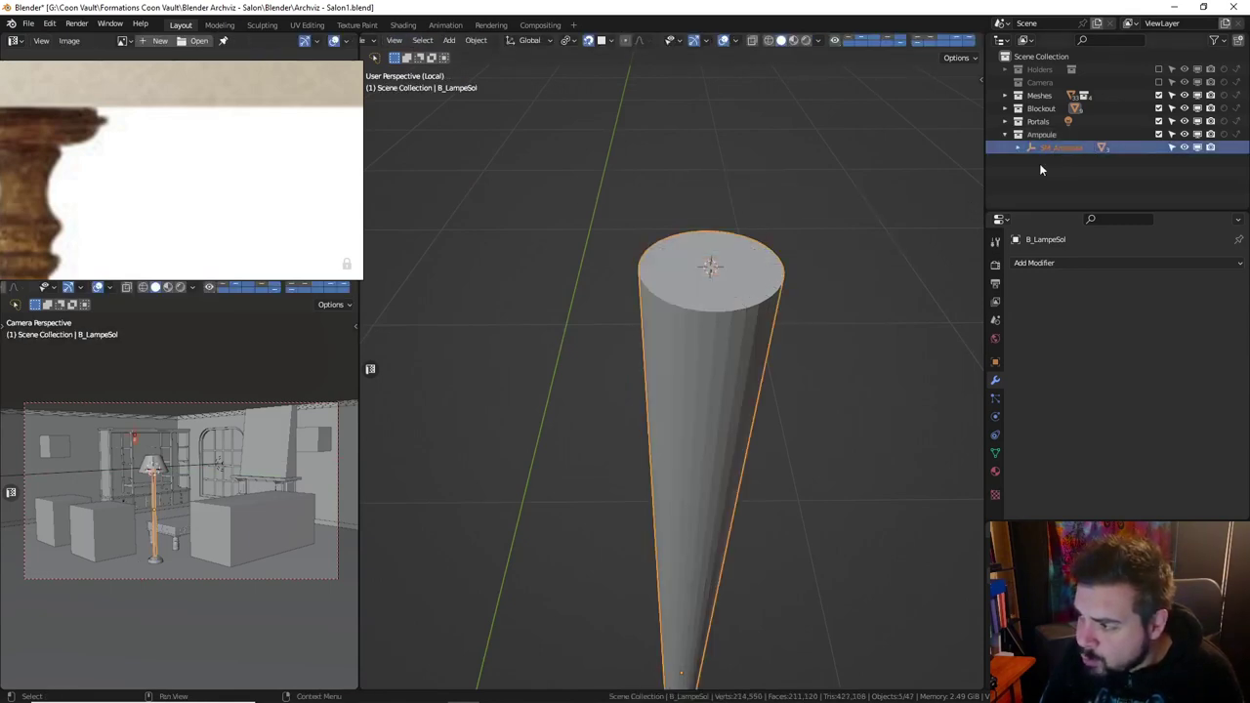
pyautogui.hotkey('shift', 's')
pyautogui.click(798, 175)
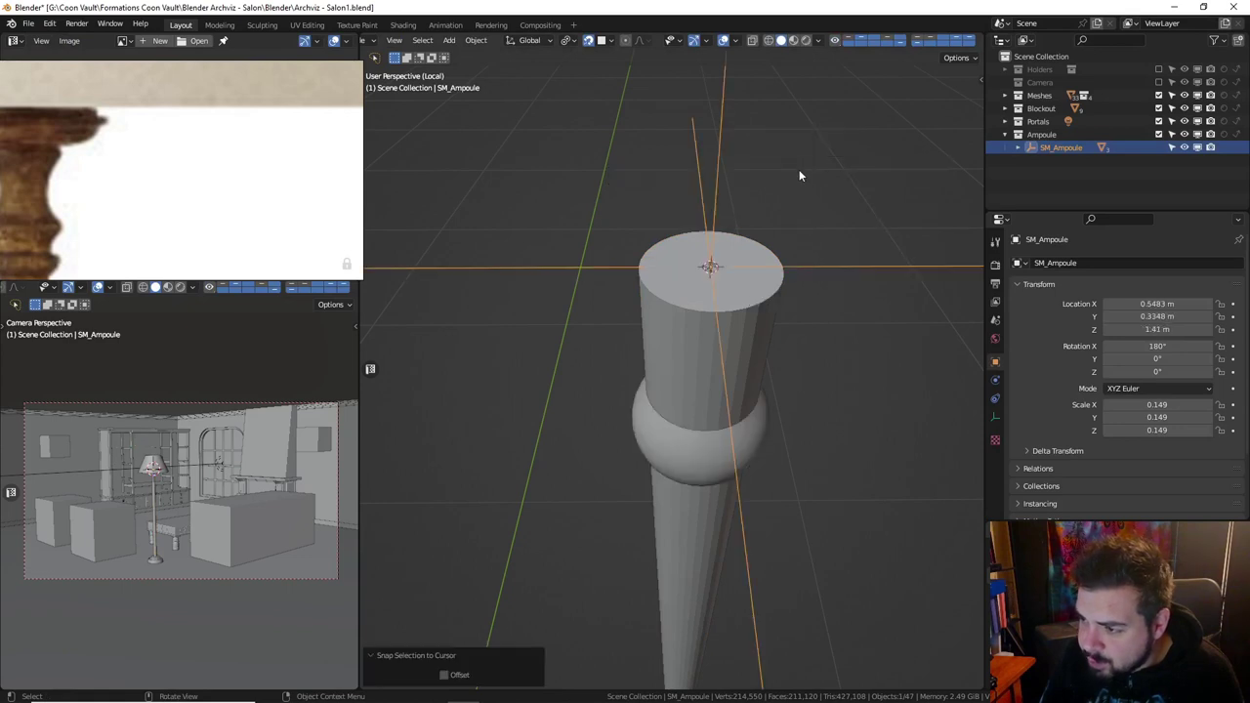
pyautogui.press('r')
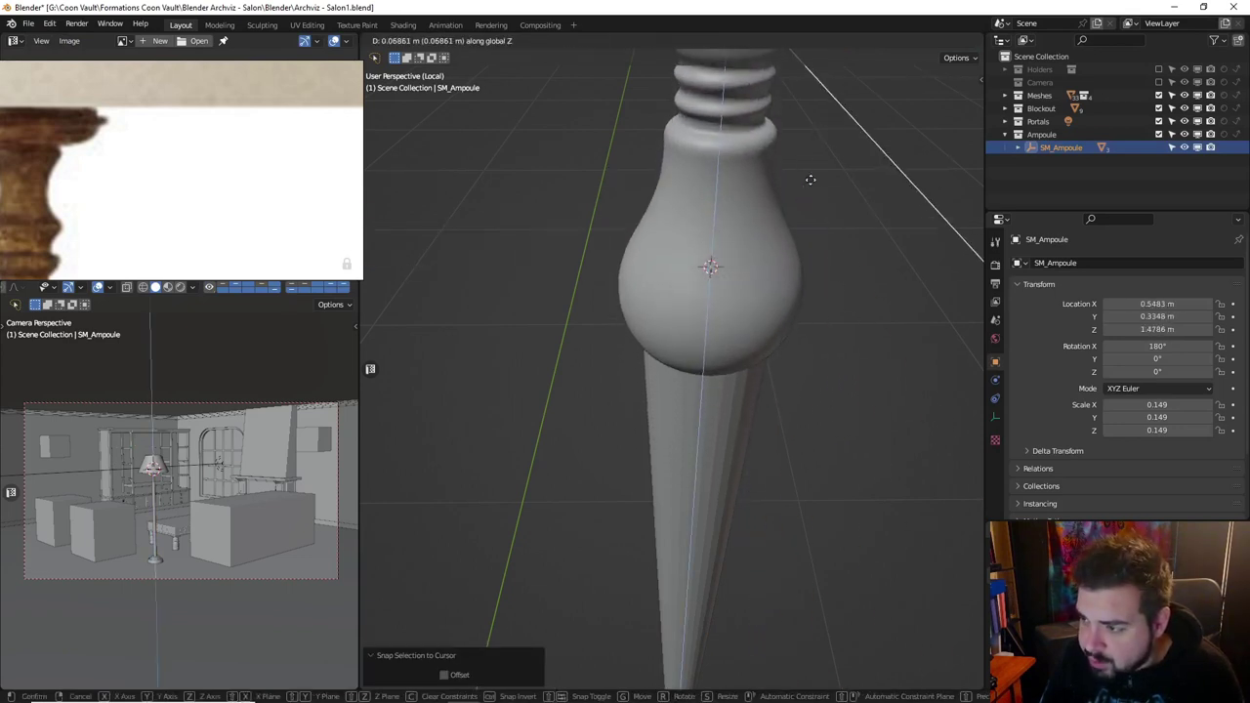
pyautogui.write('x180')
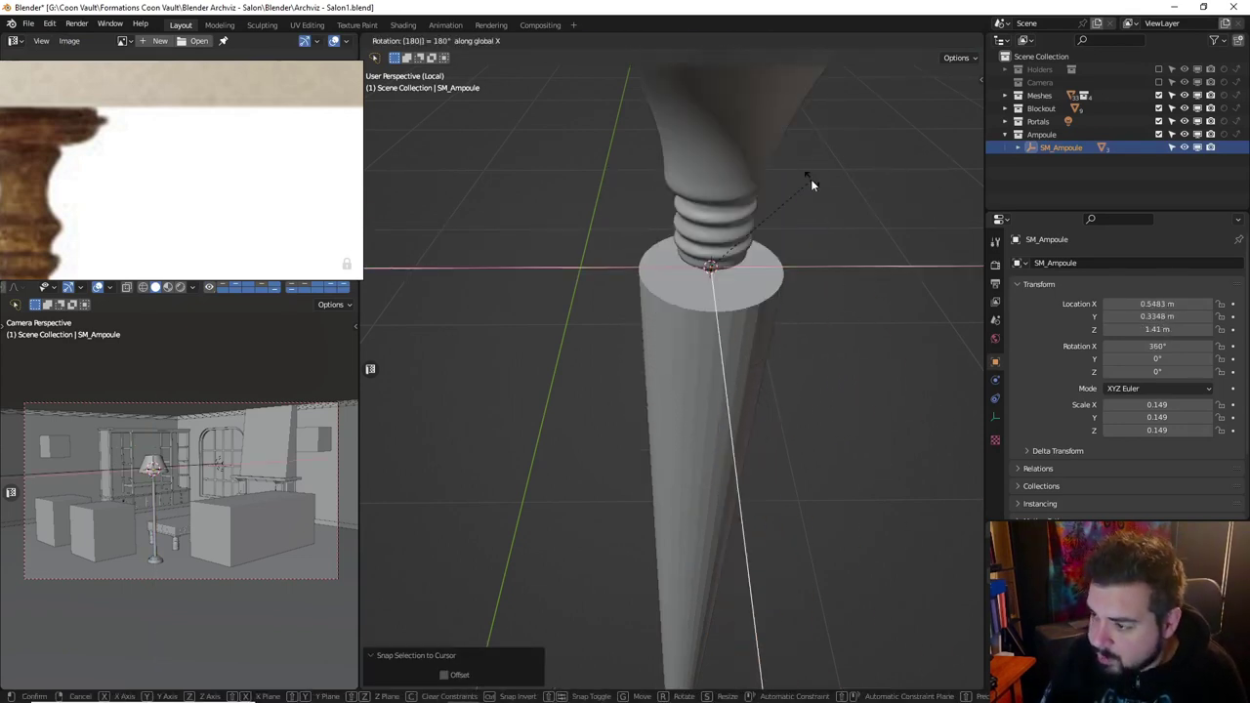
pyautogui.press('Return')
# Raise the bulb 0.01 m on Z, then return to editing the column mesh.
pyautogui.moveTo(804, 211); pyautogui.dragTo(813, 189, button='middle')
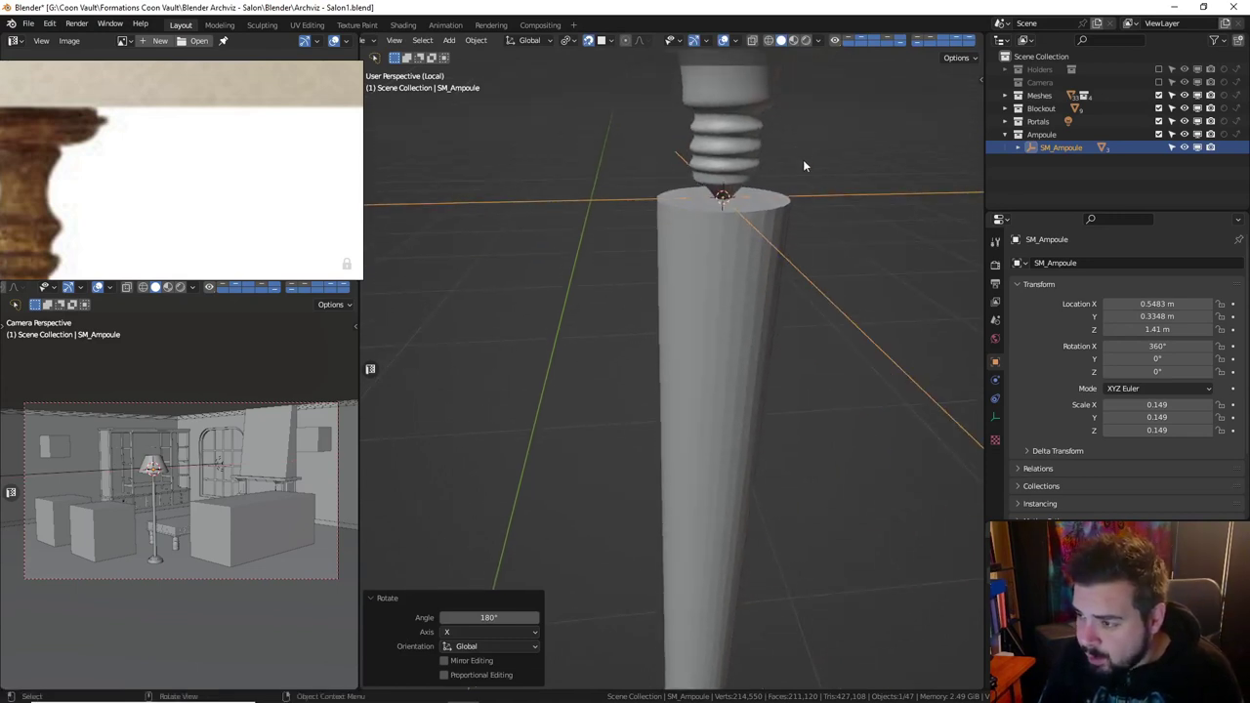
pyautogui.press('g')
pyautogui.press('z')
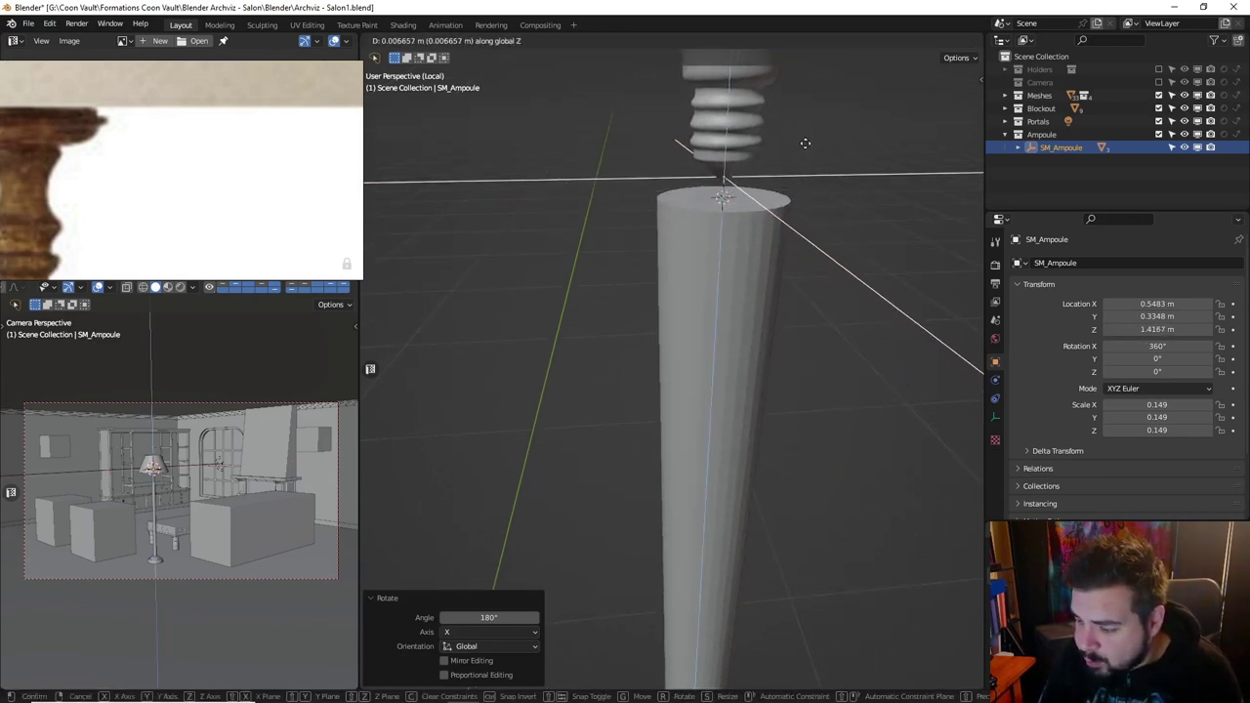
pyautogui.write('0.01')
pyautogui.press('Return')
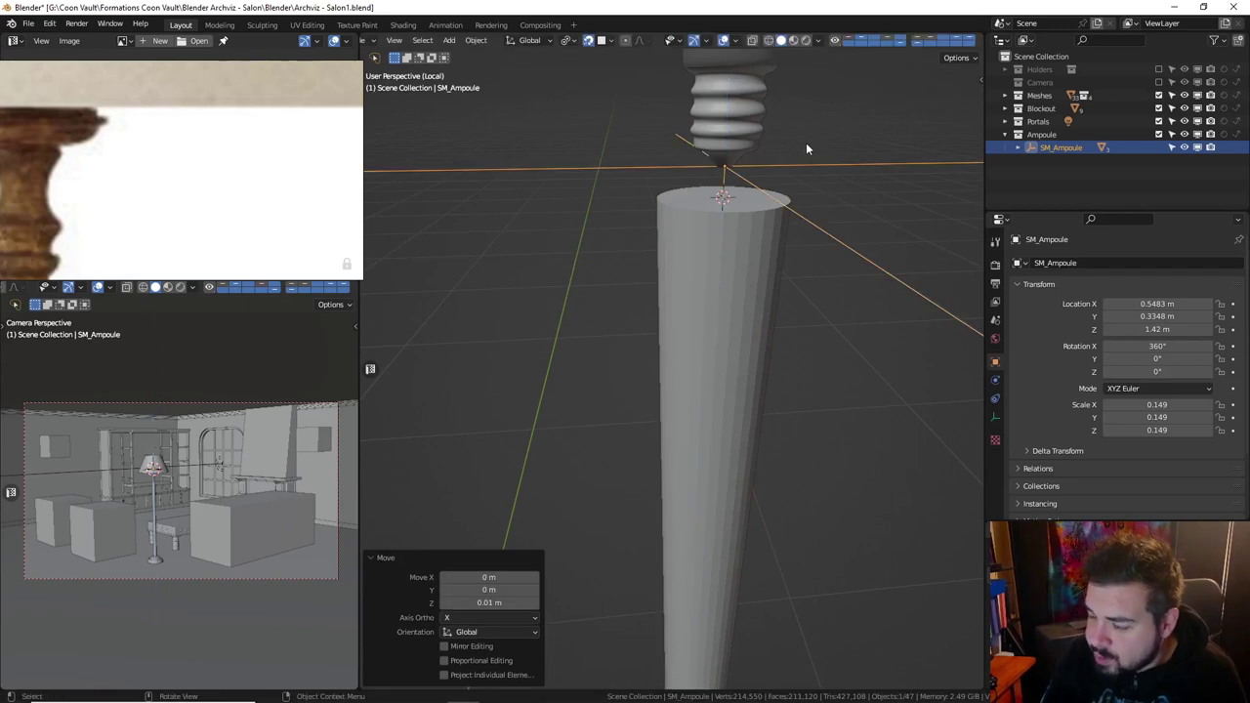
pyautogui.click(736, 210)
pyautogui.press('Tab')
# Grow the cap face selection, make it circular, and widen it by 1.156.
pyautogui.scroll(2, 740, 214)
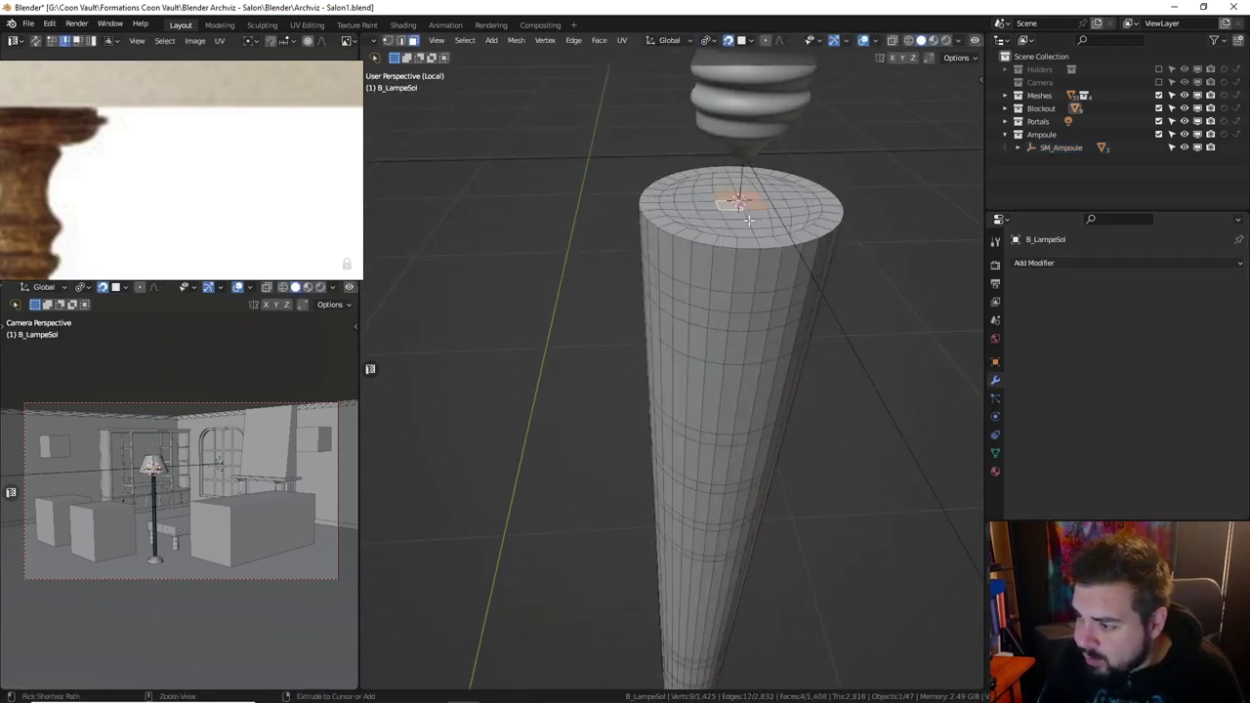
pyautogui.press('ctrl+KP_Add')
pyautogui.moveTo(748, 220); pyautogui.dragTo(754, 226, button='middle')
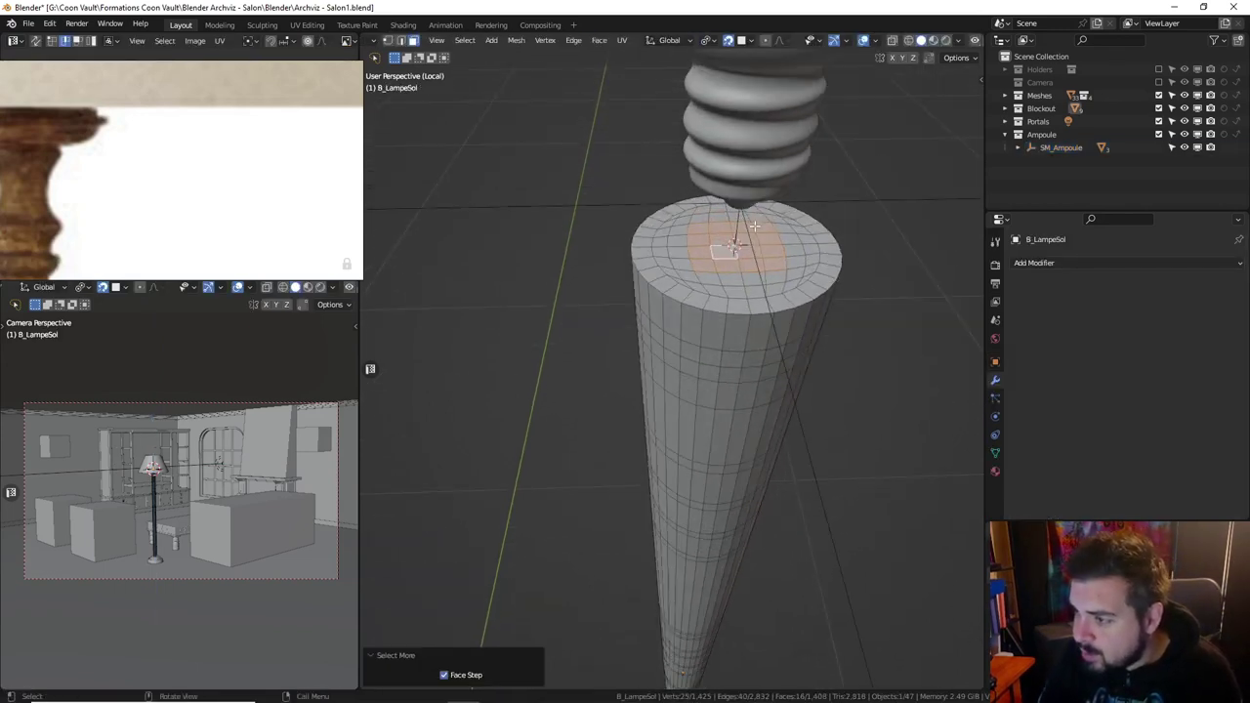
pyautogui.rightClick(783, 231)
pyautogui.moveTo(742, 233)
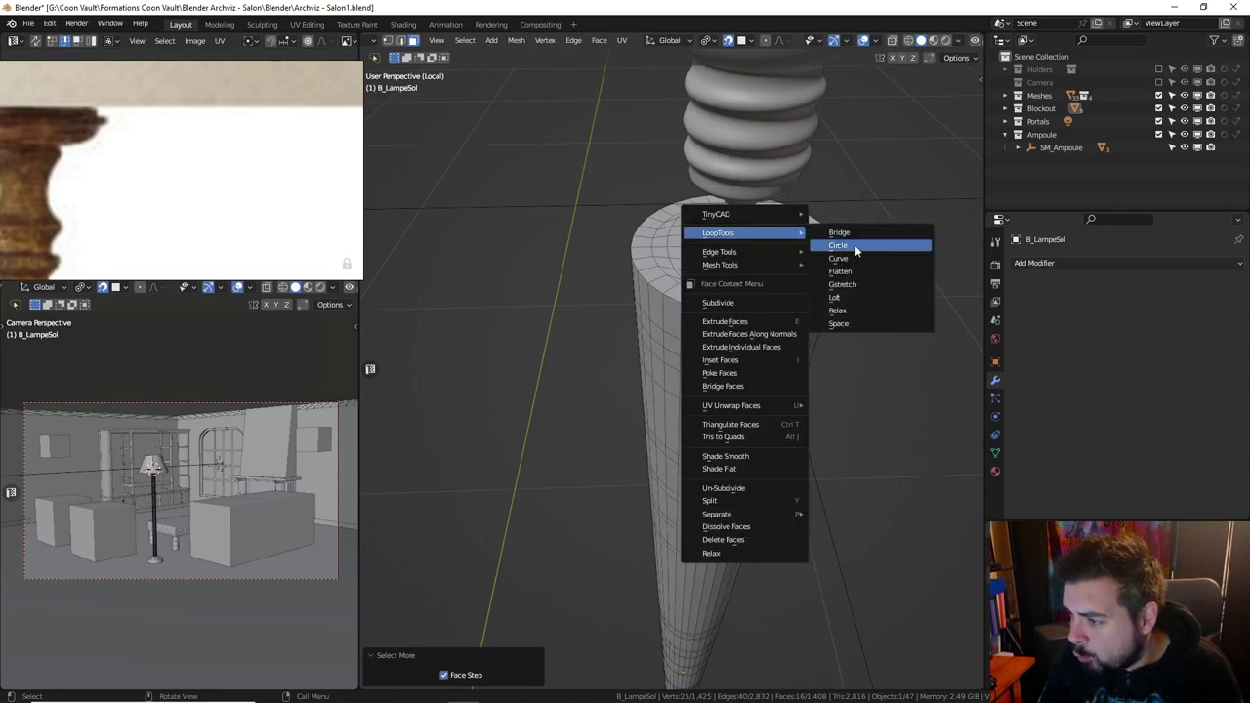
pyautogui.click(856, 245)
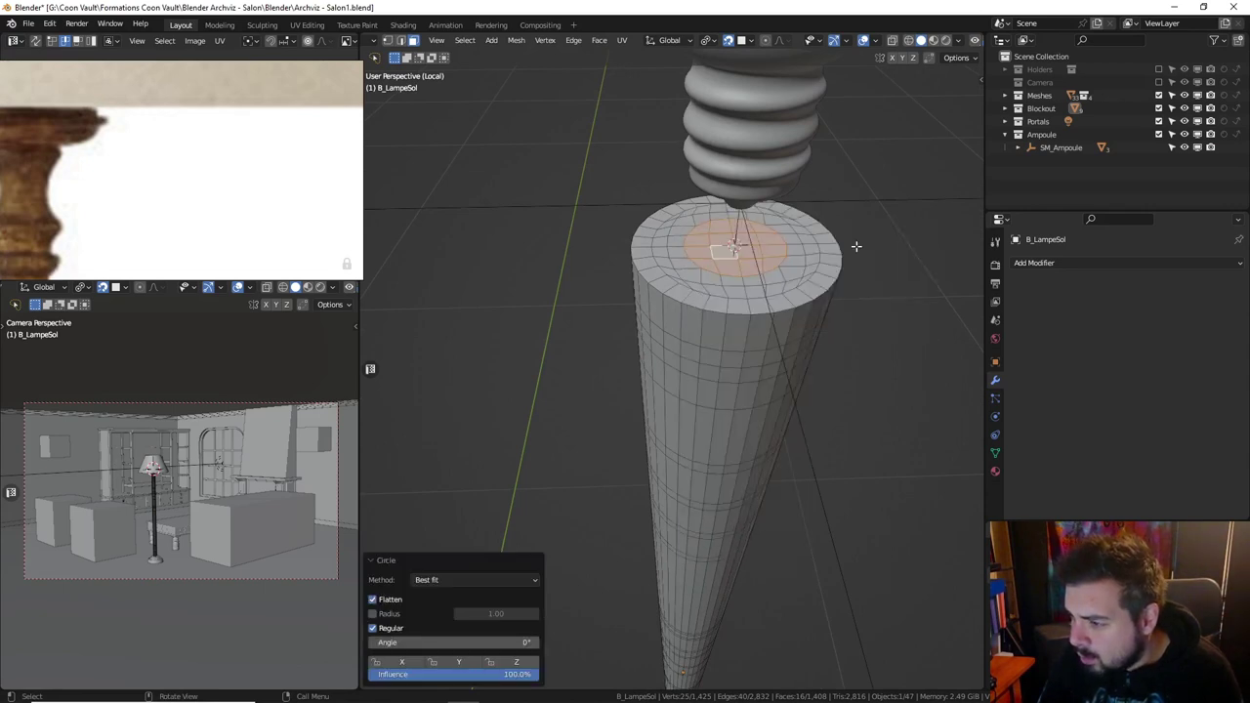
pyautogui.press('s')
pyautogui.hotkey('shift', 'z')
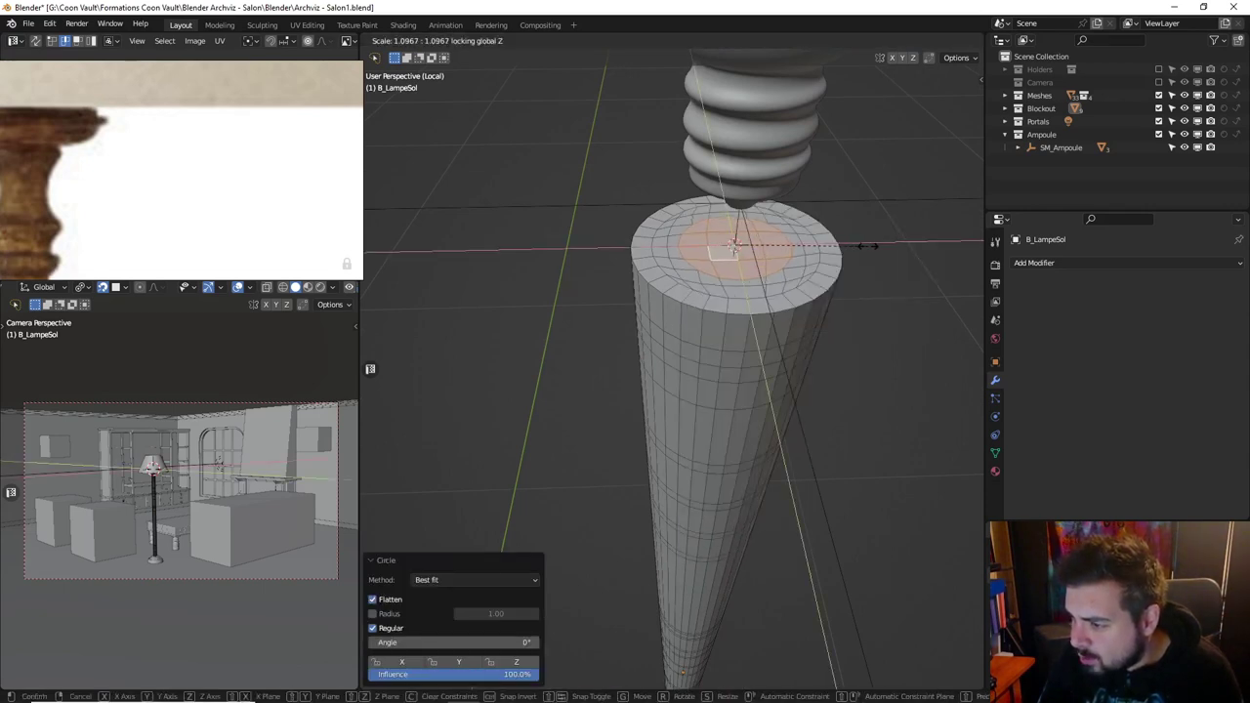
pyautogui.click(873, 238)
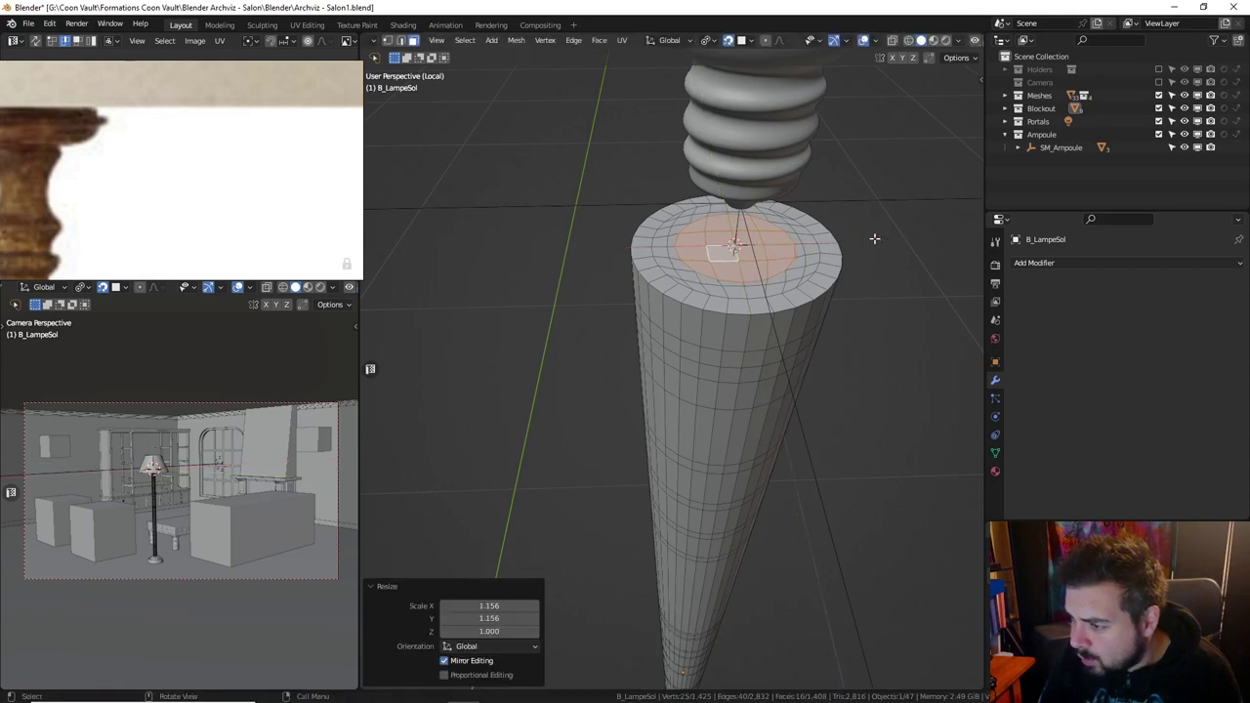
# Extrude the inner face upward into a neck and adjust its height on Z.
pyautogui.press('e')
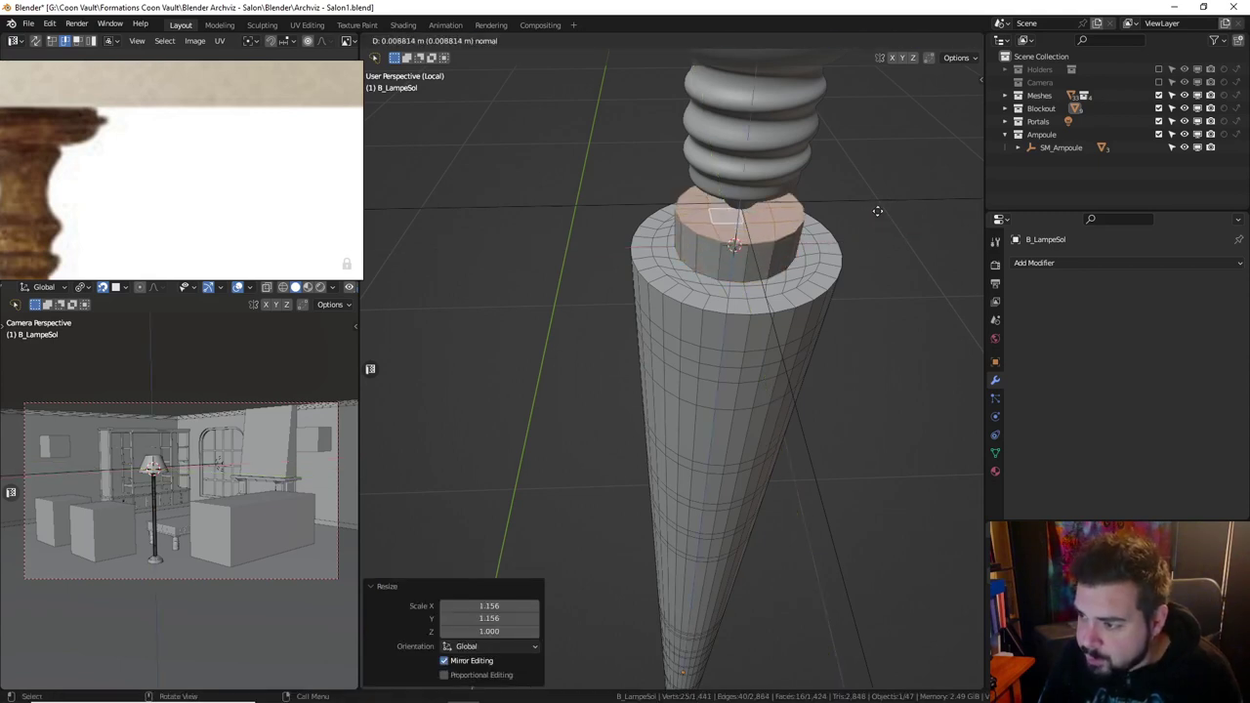
pyautogui.click(884, 136)
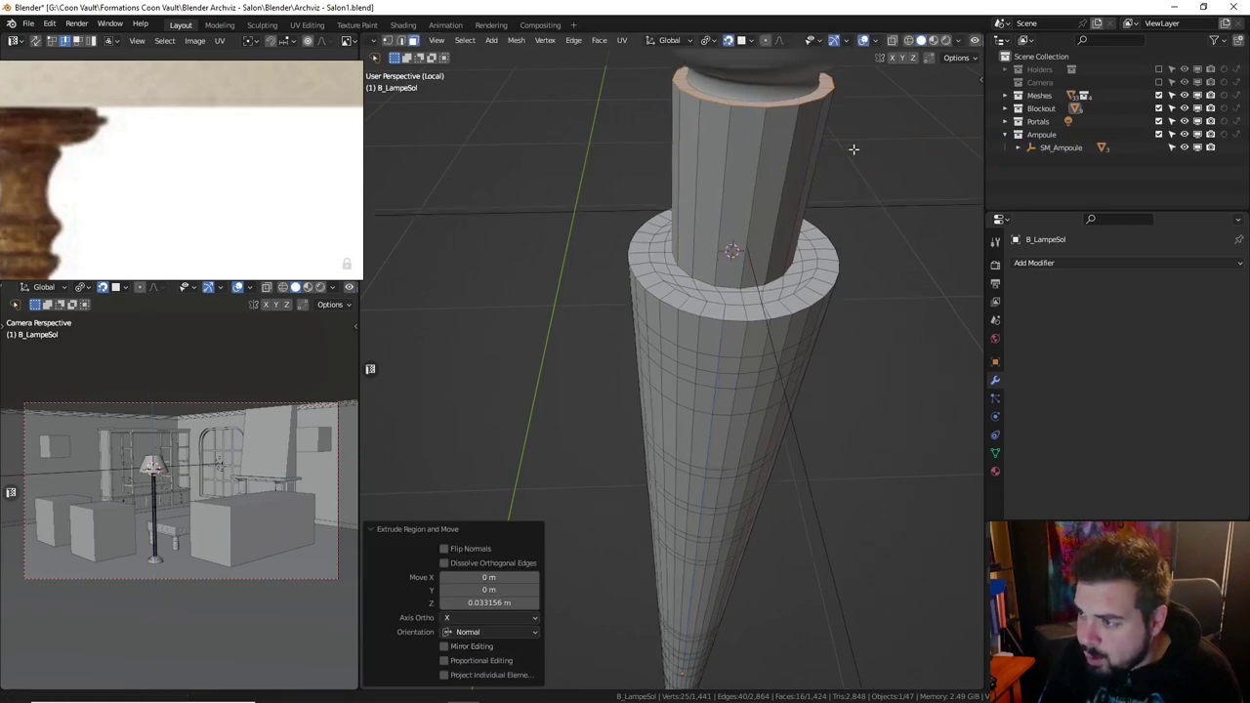
pyautogui.moveTo(884, 137); pyautogui.dragTo(845, 174, button='middle')
pyautogui.press('g')
pyautogui.press('z')
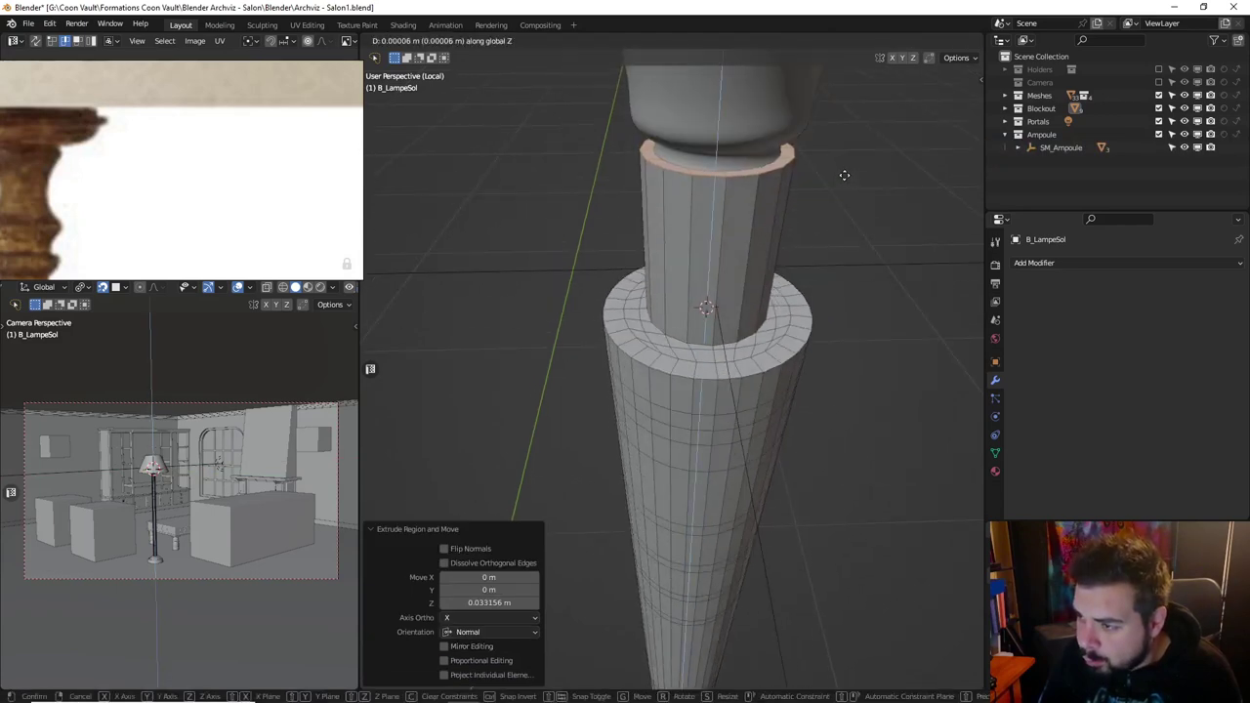
pyautogui.click(848, 149)
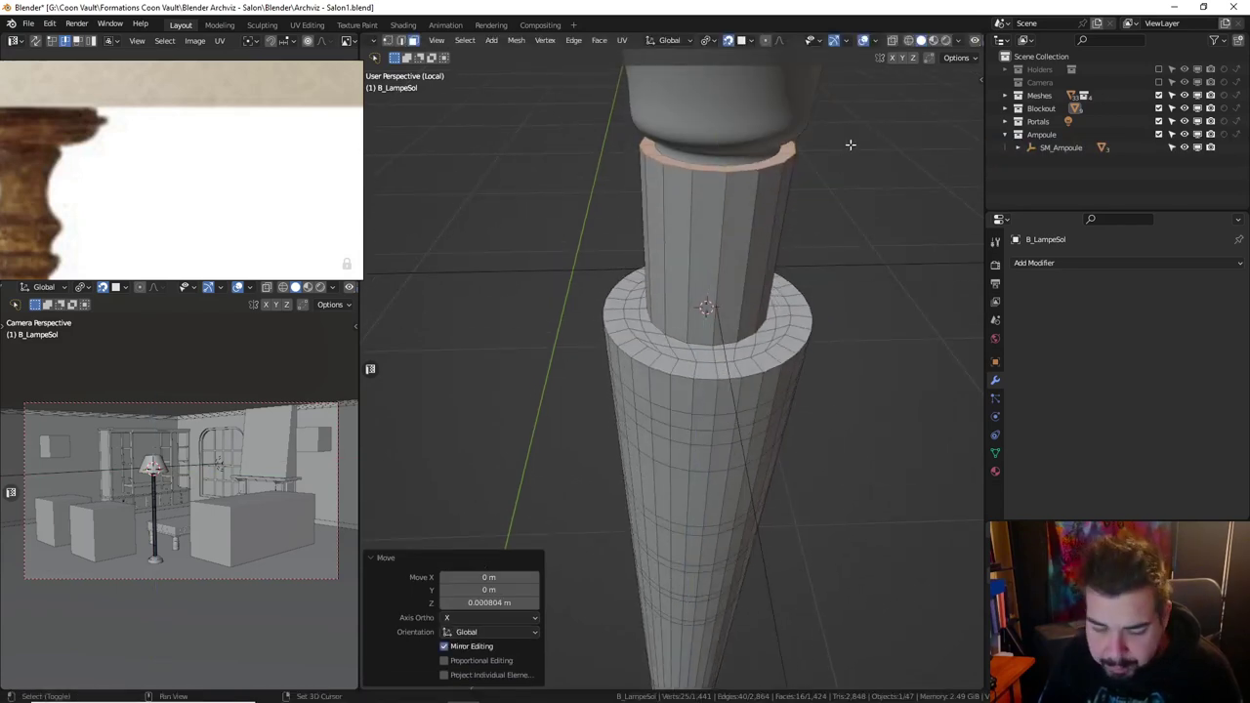
# Scale the top face to 0.9 and extrude it downward into a lip.
pyautogui.press('s')
pyautogui.hotkey('shift', 'z')
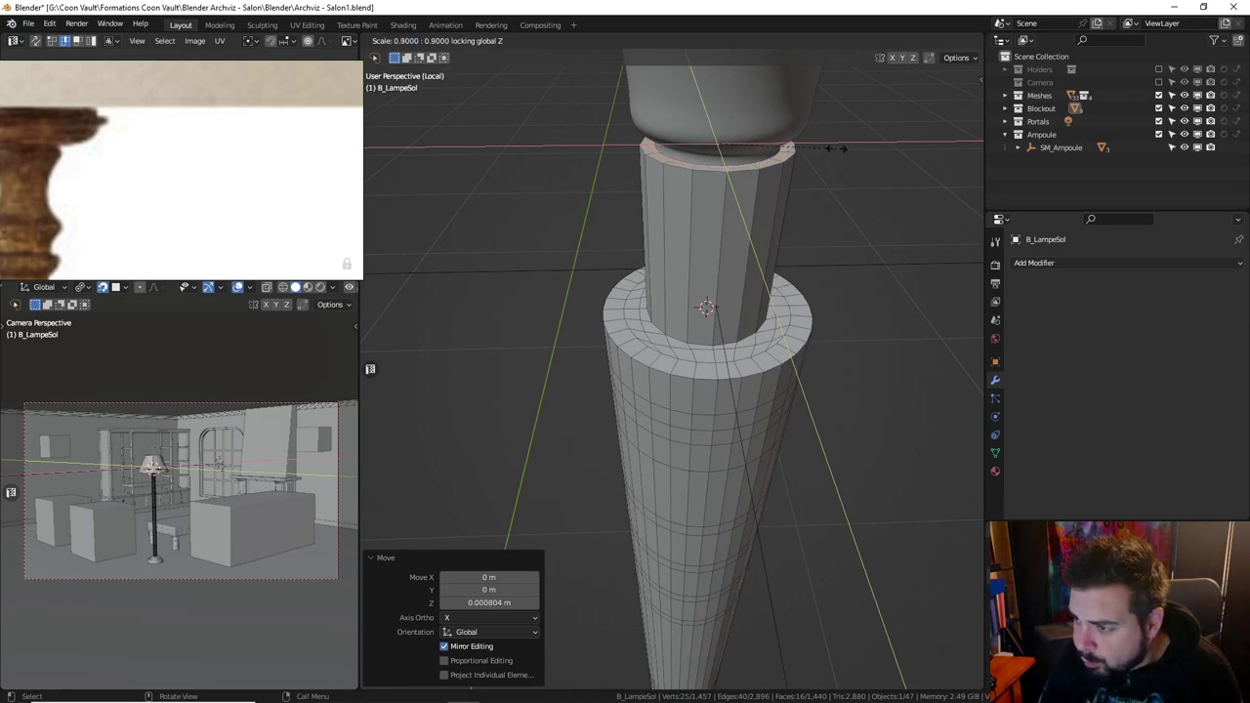
pyautogui.click(842, 148)
pyautogui.press('e')
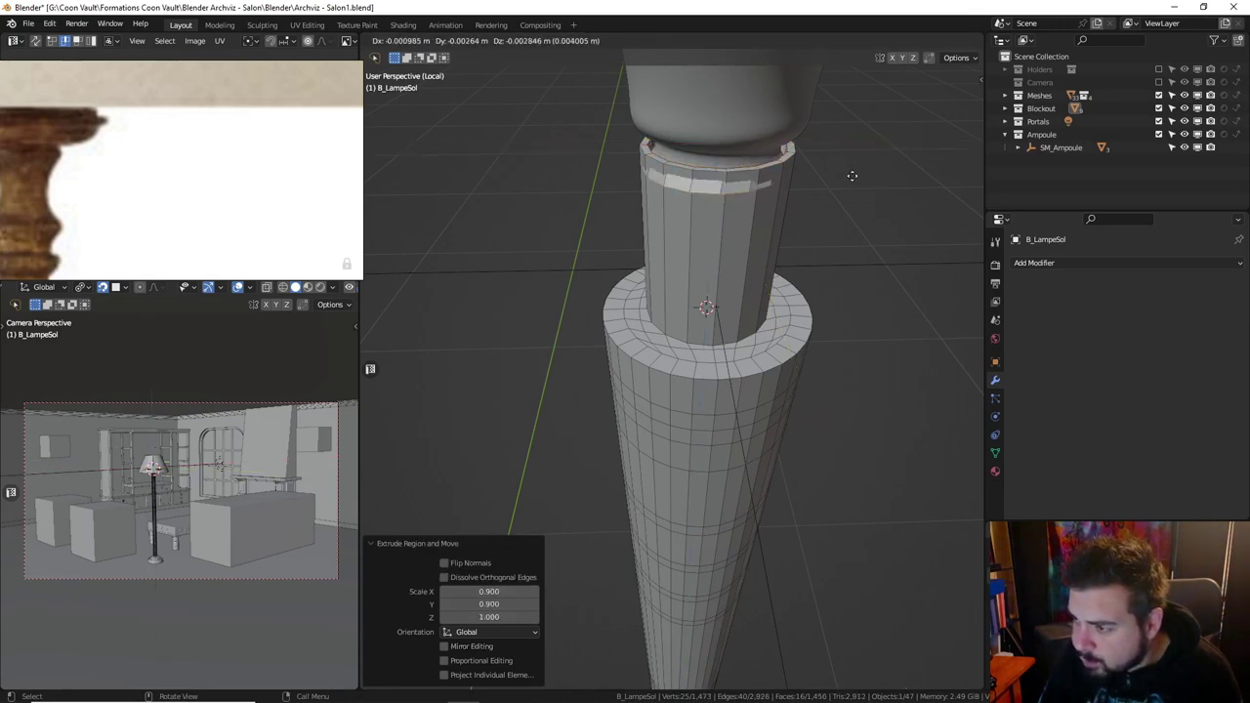
pyautogui.click(841, 243)
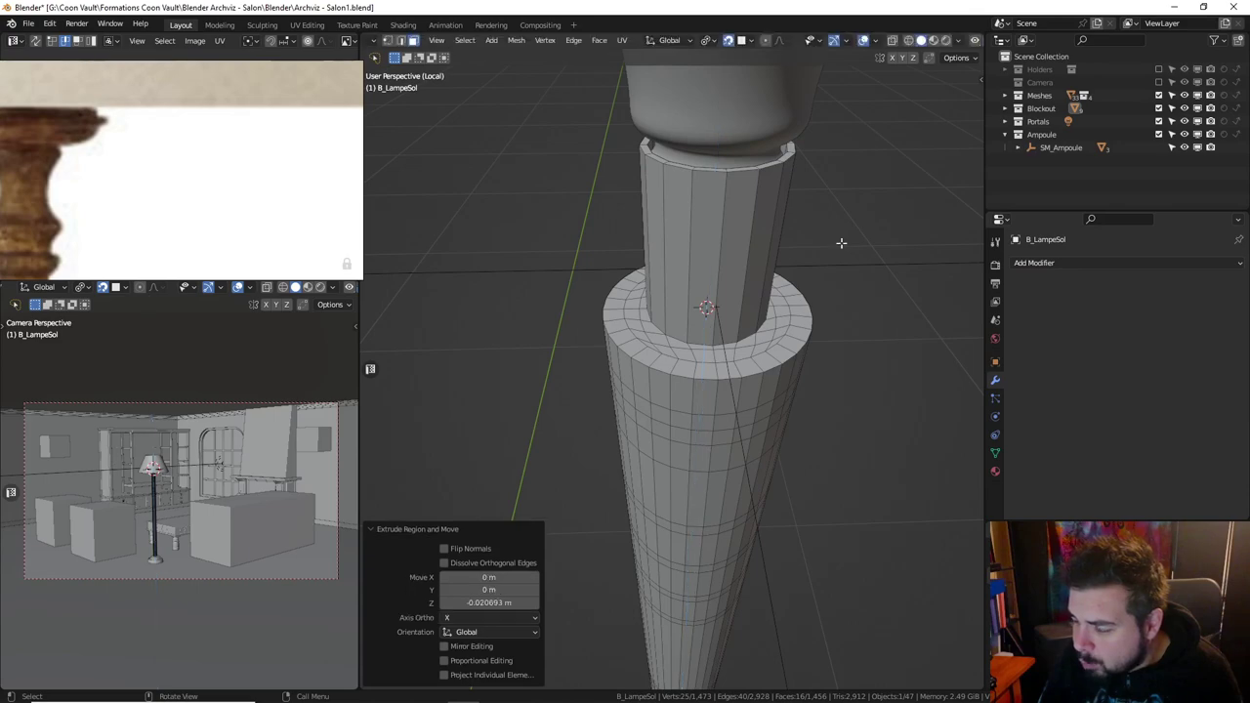
# With X-ray on, sink the socket face 0.0207 m on Z and return to Object Mode.
pyautogui.click(891, 42)
pyautogui.moveTo(853, 125); pyautogui.dragTo(853, 103, button='middle')
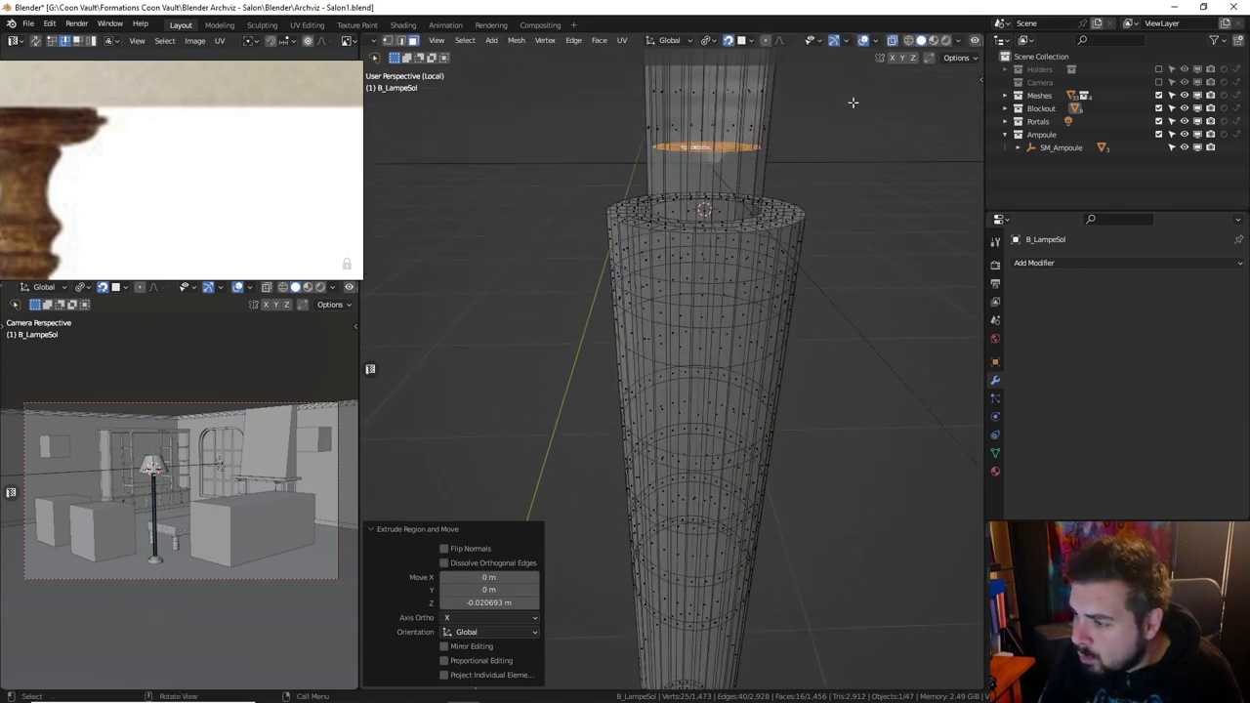
pyautogui.press('g')
pyautogui.press('z')
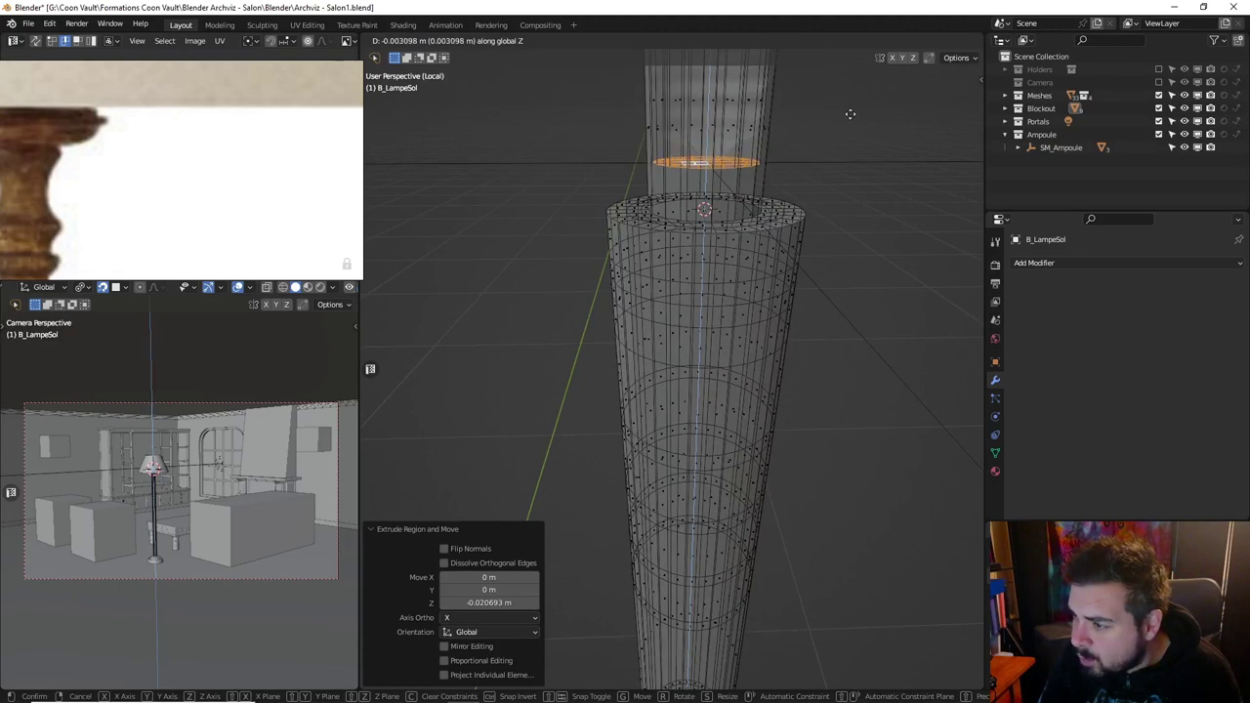
pyautogui.click(849, 111)
pyautogui.press('Tab')
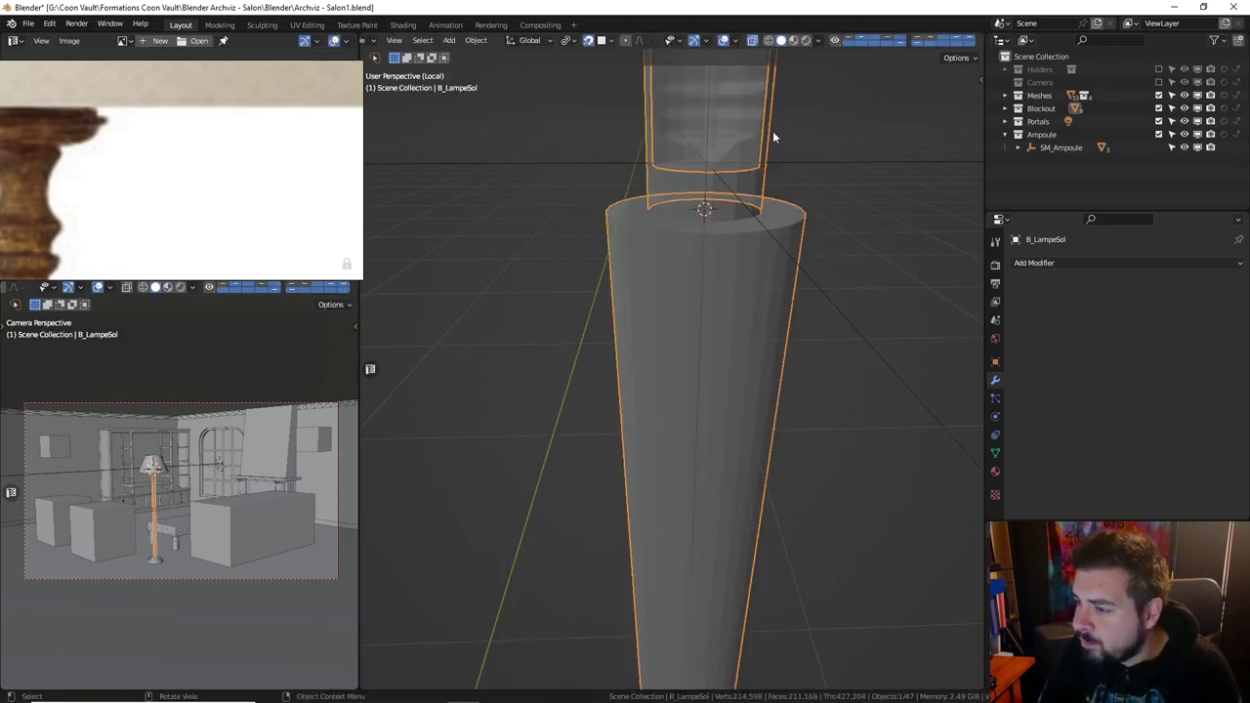
# Turn off see-through display, then add a 2-segment Bevel modifier and a level-1 Subdivision to the stem.
pyautogui.click(759, 42)
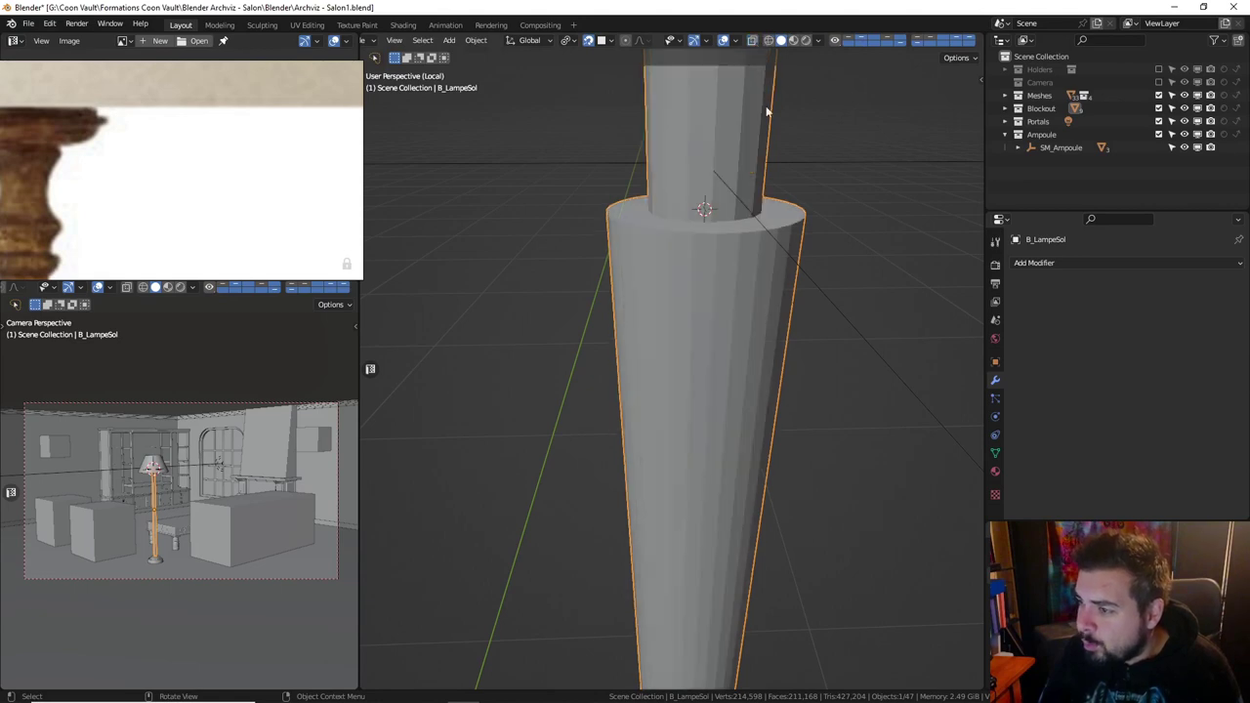
pyautogui.moveTo(766, 106); pyautogui.dragTo(769, 195, button='middle')
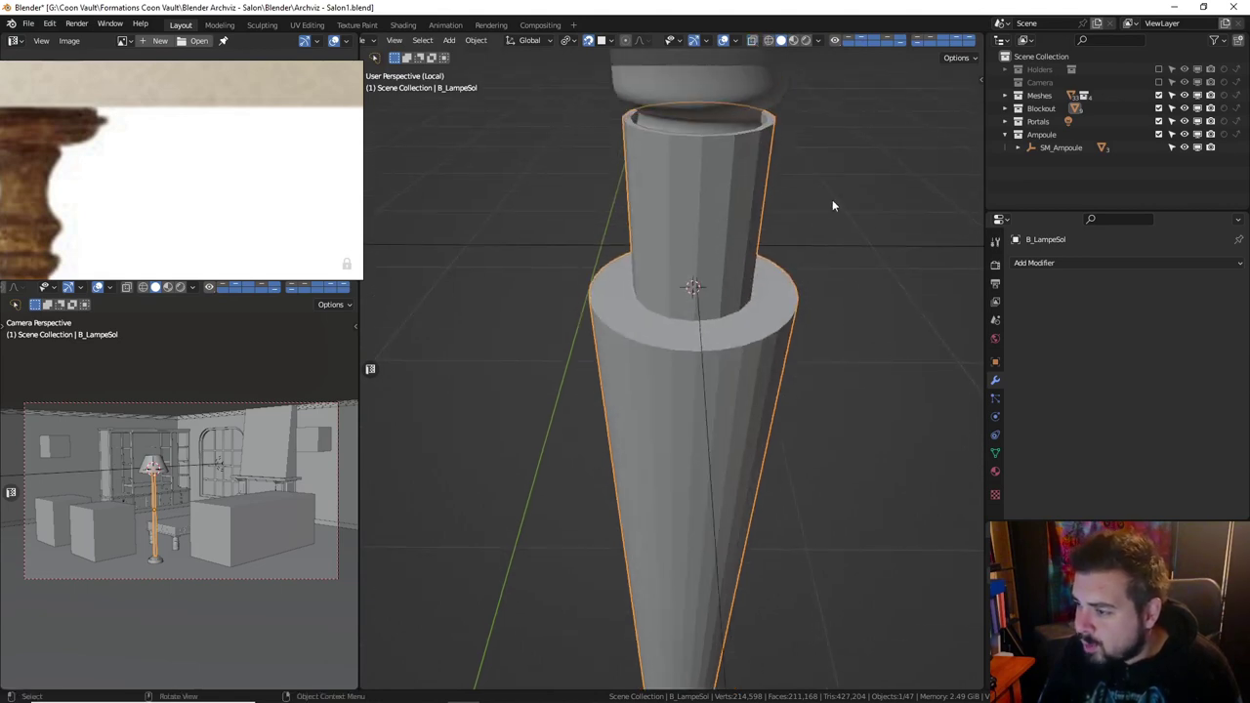
pyautogui.click(1070, 264)
pyautogui.click(1012, 312)
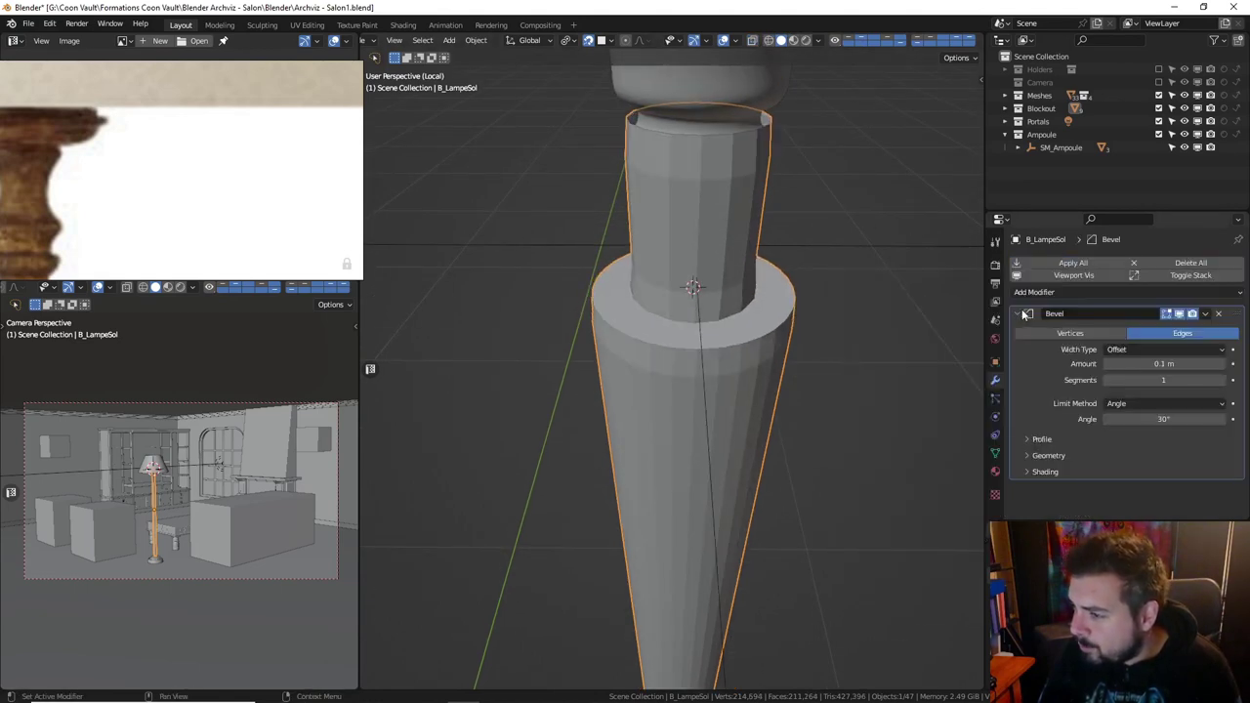
pyautogui.click(1225, 381)
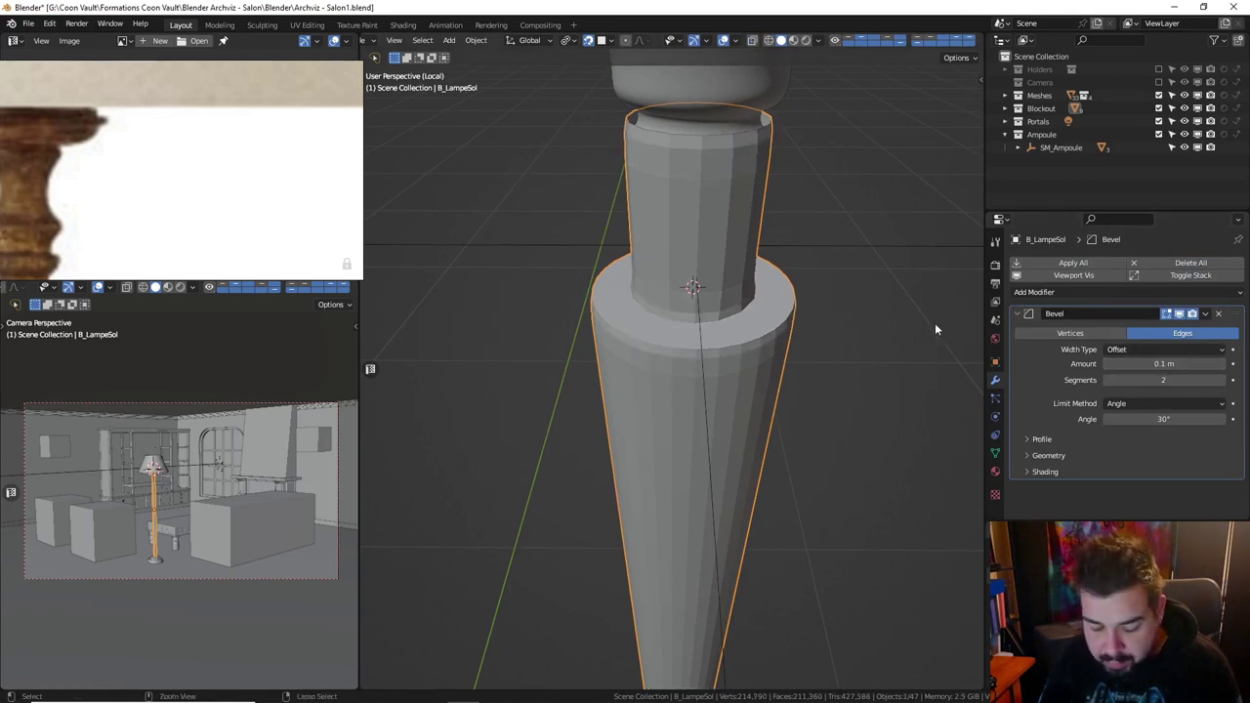
pyautogui.hotkey('ctrl', '1')
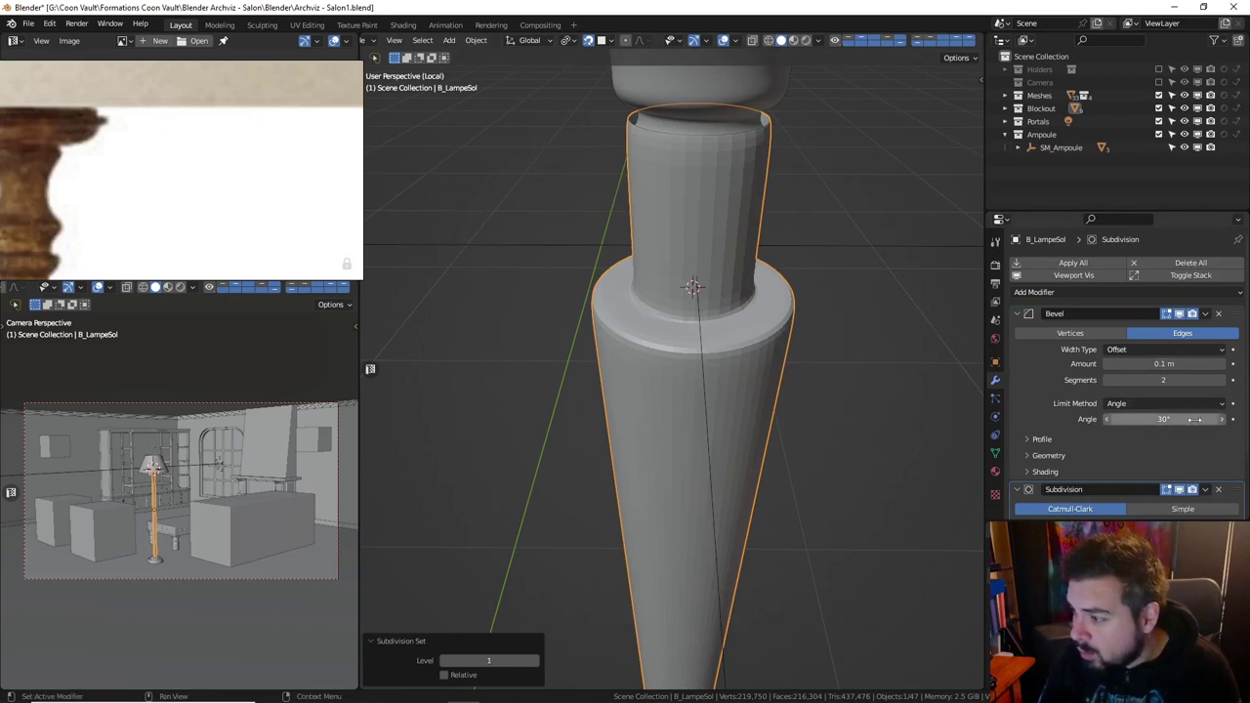
# Enable Auto Smooth and add a Weighted Normal modifier with weight 100.
pyautogui.press('q')
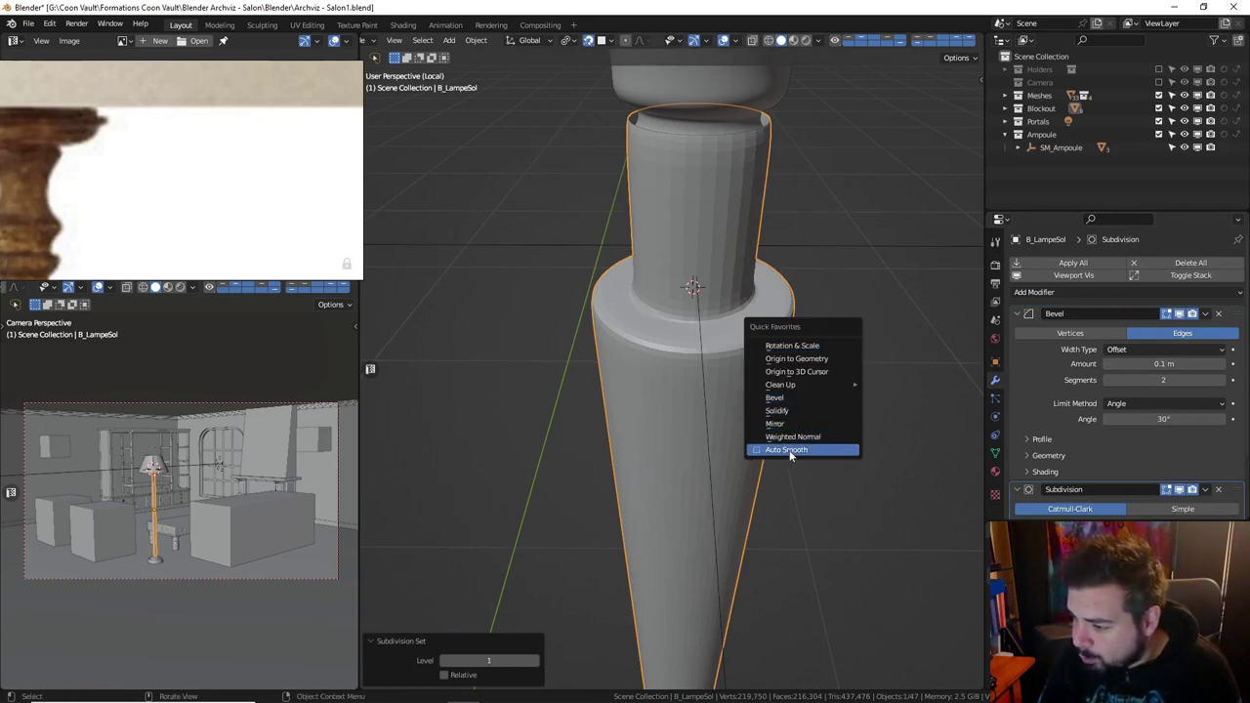
pyautogui.click(790, 454)
pyautogui.press('q')
pyautogui.press('Return')
pyautogui.scroll(-5, 1123, 410)
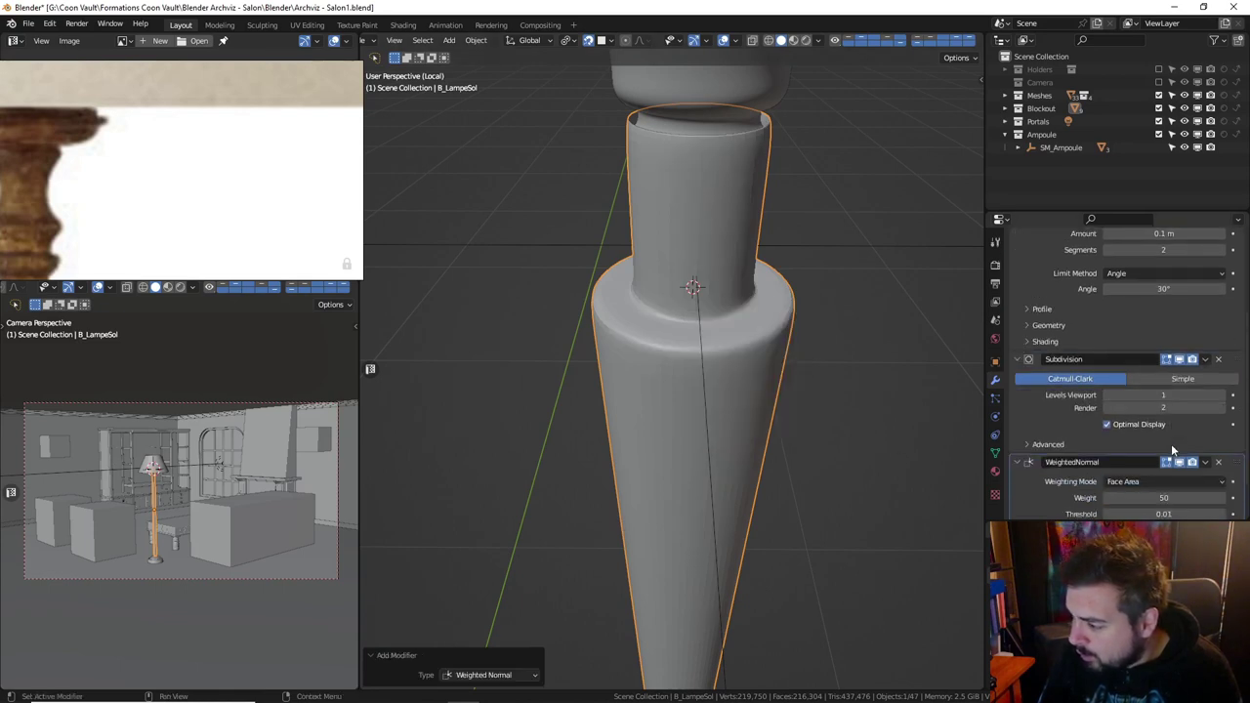
pyautogui.click(1162, 445)
pyautogui.write('100')
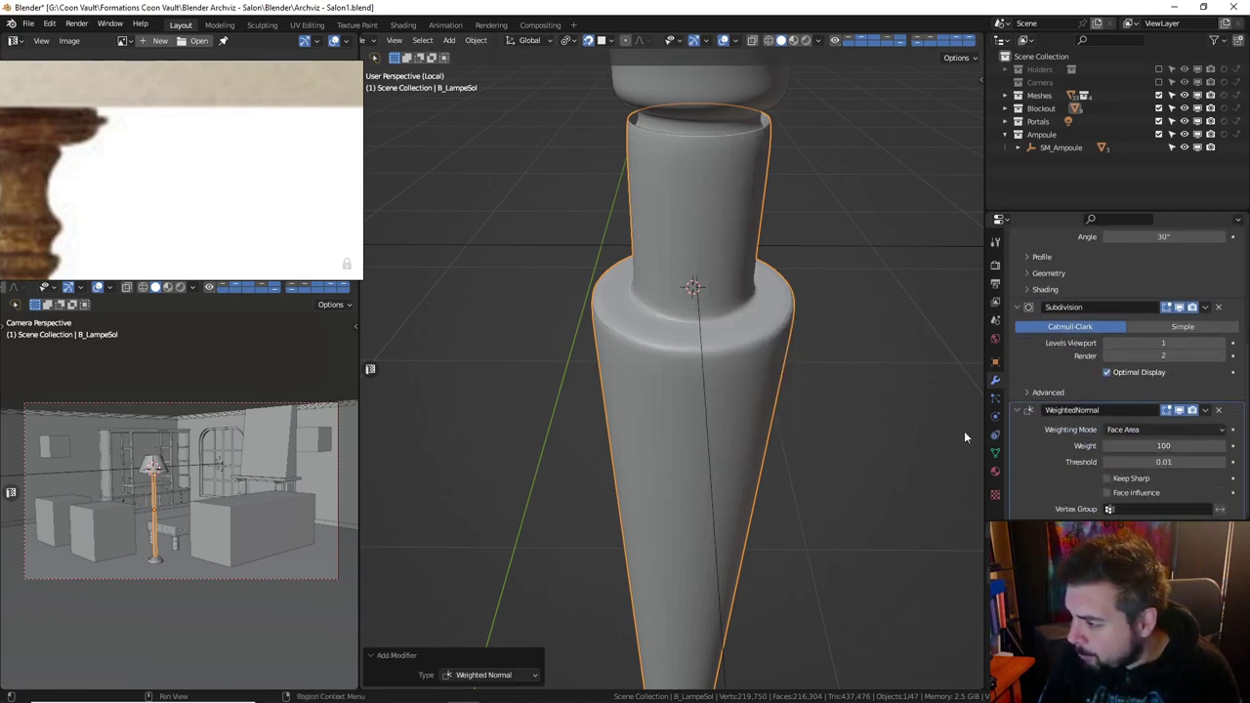
pyautogui.press('Return')
pyautogui.moveTo(963, 431); pyautogui.dragTo(823, 348, button='middle')
pyautogui.press('Tab')
pyautogui.scroll(-2, 173, 195)
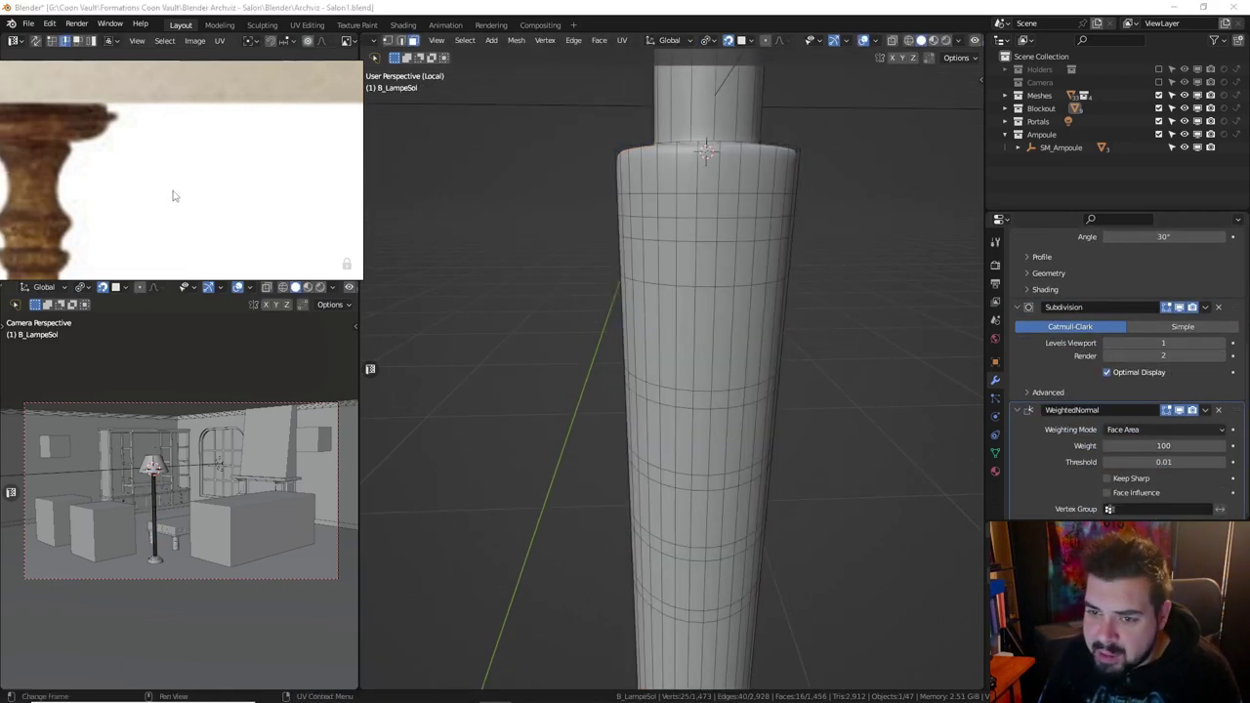
pyautogui.moveTo(714, 186); pyautogui.dragTo(728, 211, button='middle')
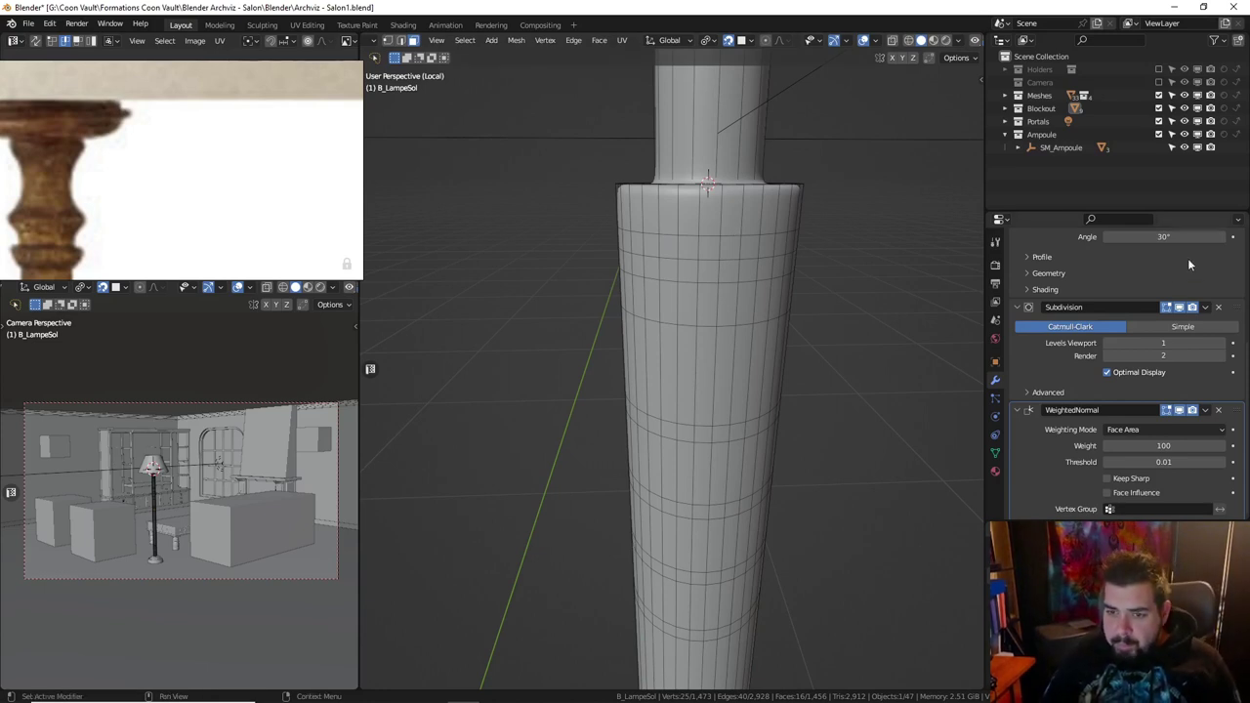
# Select two face rings on the stem and widen them horizontally by 1.5 into a flange.
pyautogui.keyDown('alt'); pyautogui.click(712, 245); pyautogui.keyUp('alt')
pyautogui.keyDown('alt'); pyautogui.keyDown('shift'); pyautogui.click(729, 271); pyautogui.keyUp('shift'); pyautogui.keyUp('alt')
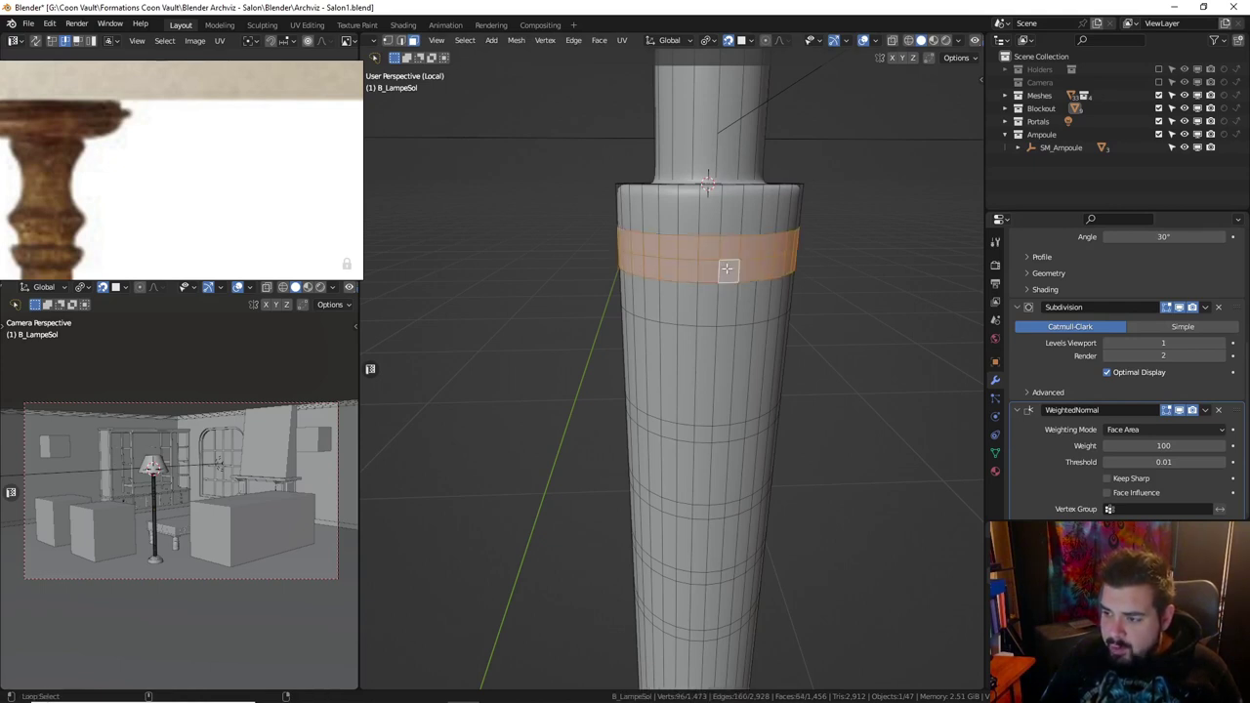
pyautogui.press('s')
pyautogui.click(780, 281)
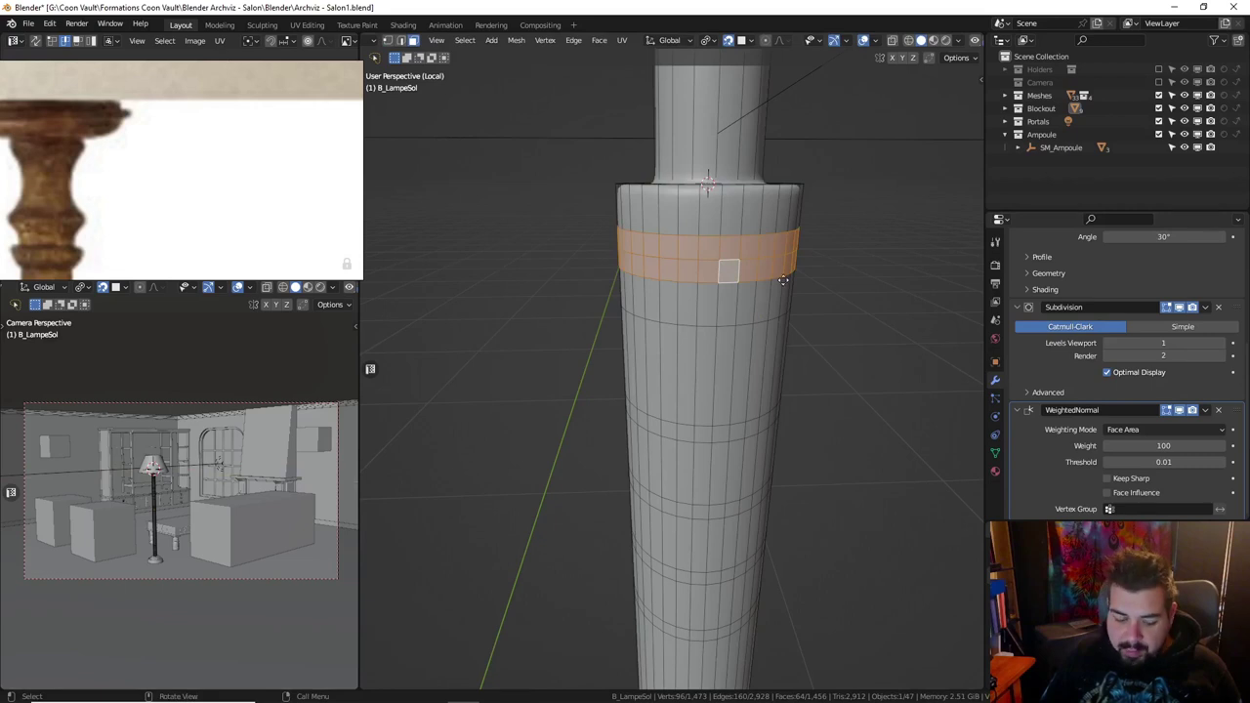
pyautogui.press('s')
pyautogui.hotkey('shift', 'z')
pyautogui.write('1')
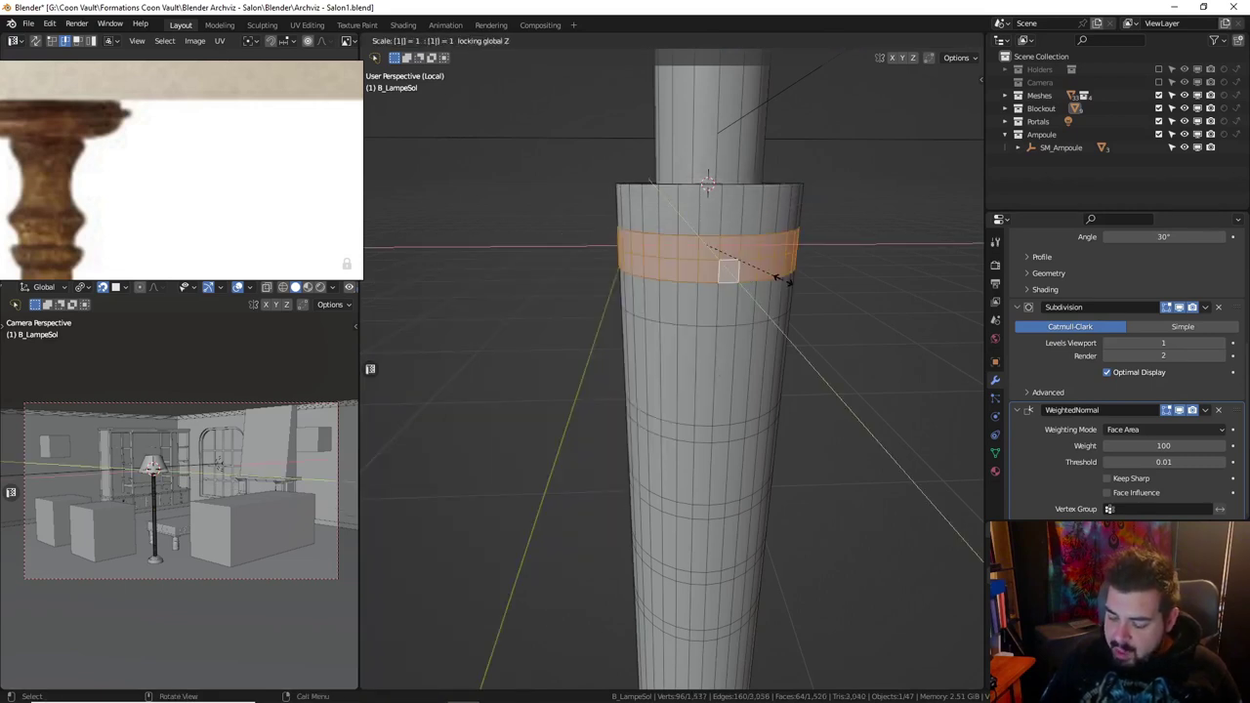
pyautogui.write('.5')
pyautogui.press('Return')
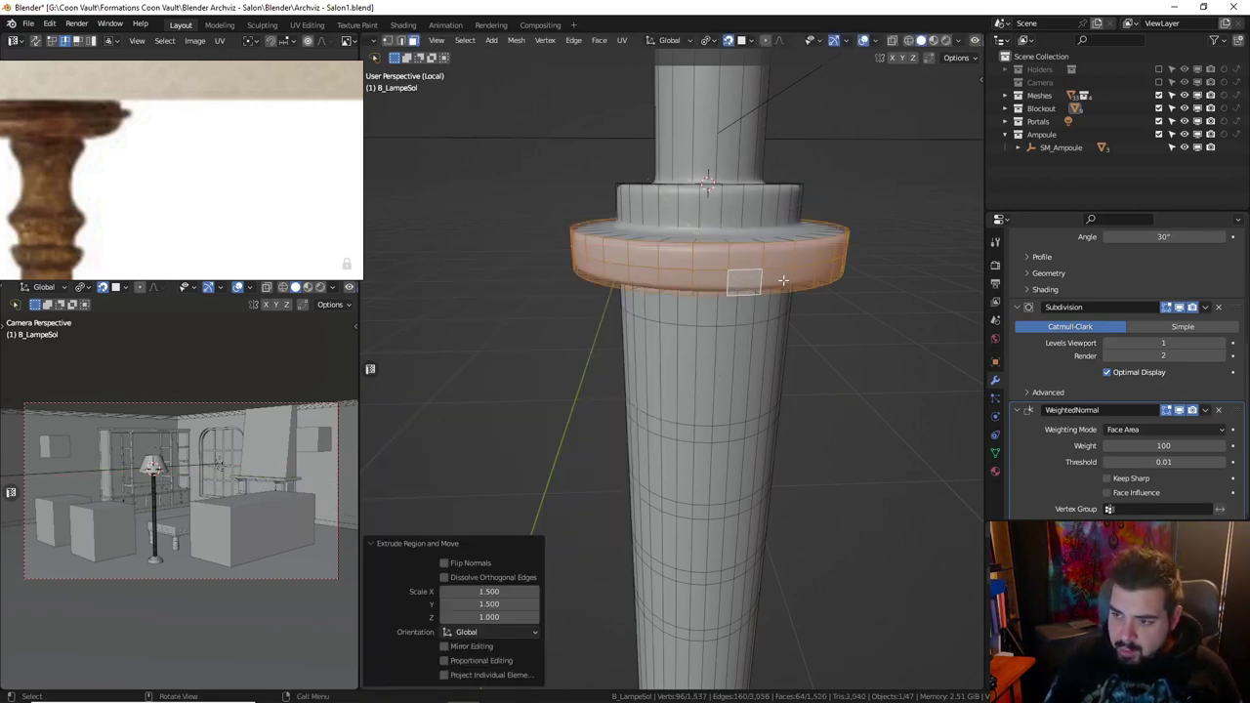
# Scale the flange's middle edge loop horizontally by 1.2.
pyautogui.click(402, 42)
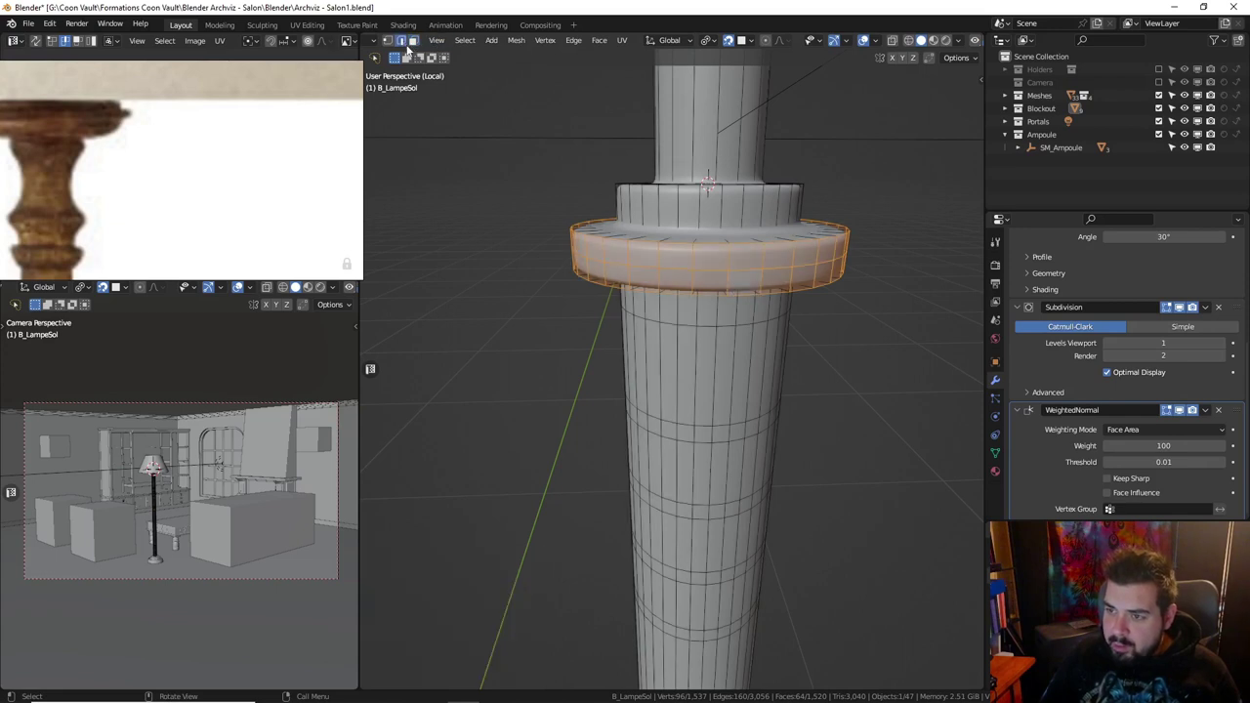
pyautogui.hotkey('alt', 'a')
pyautogui.keyDown('alt'); pyautogui.click(821, 263); pyautogui.keyUp('alt')
pyautogui.press('s')
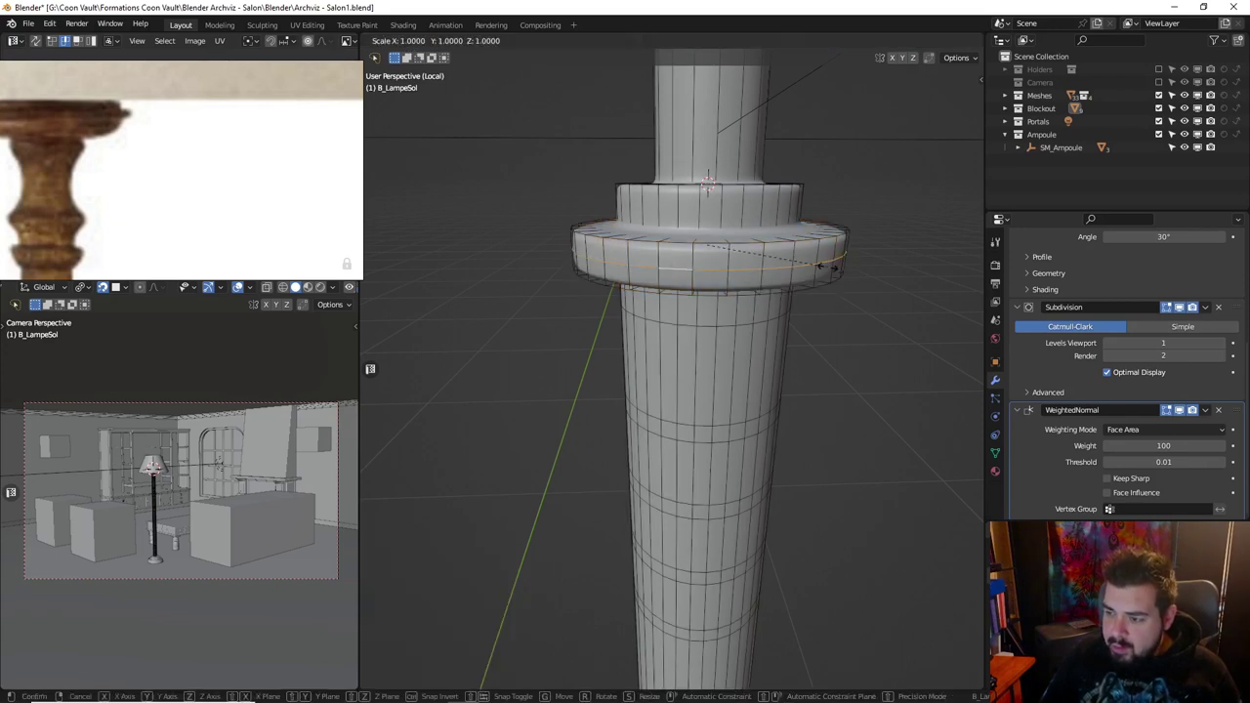
pyautogui.hotkey('shift', 'z')
pyautogui.write('.2')
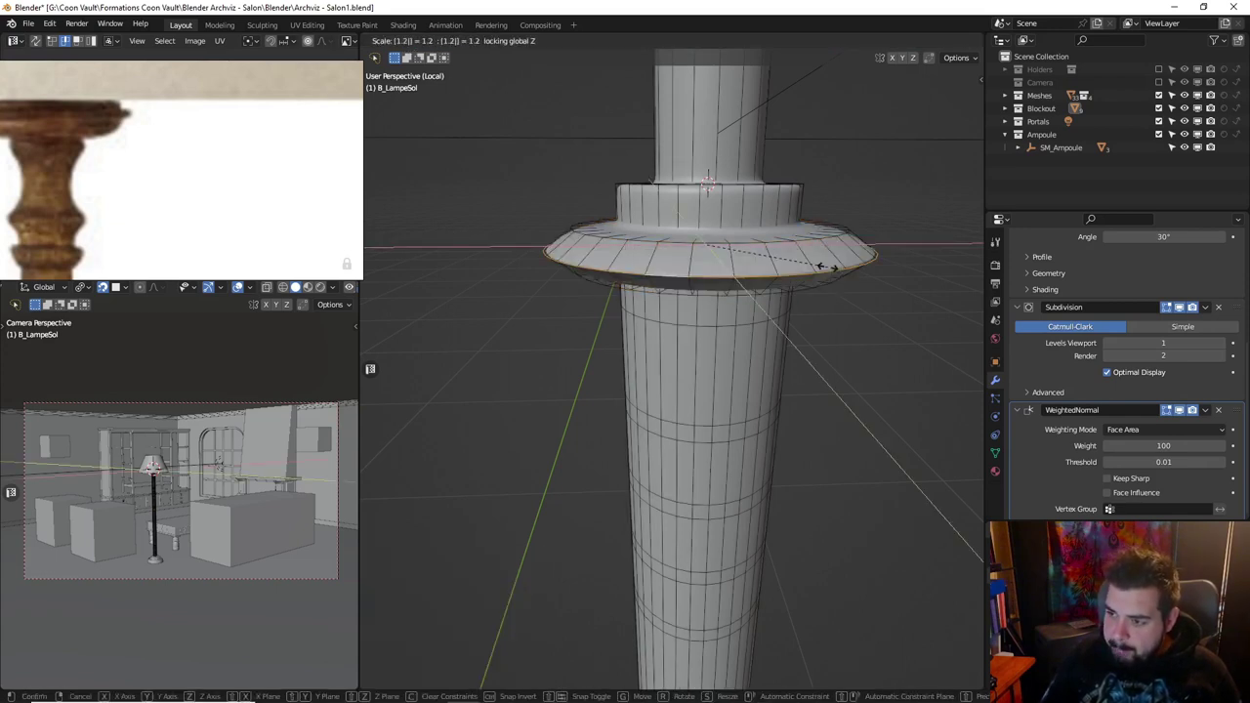
pyautogui.press('Return')
# Bevel the flange edge loop with 5 segments and a 0.045 m width.
pyautogui.hotkey('ctrl', 'b')
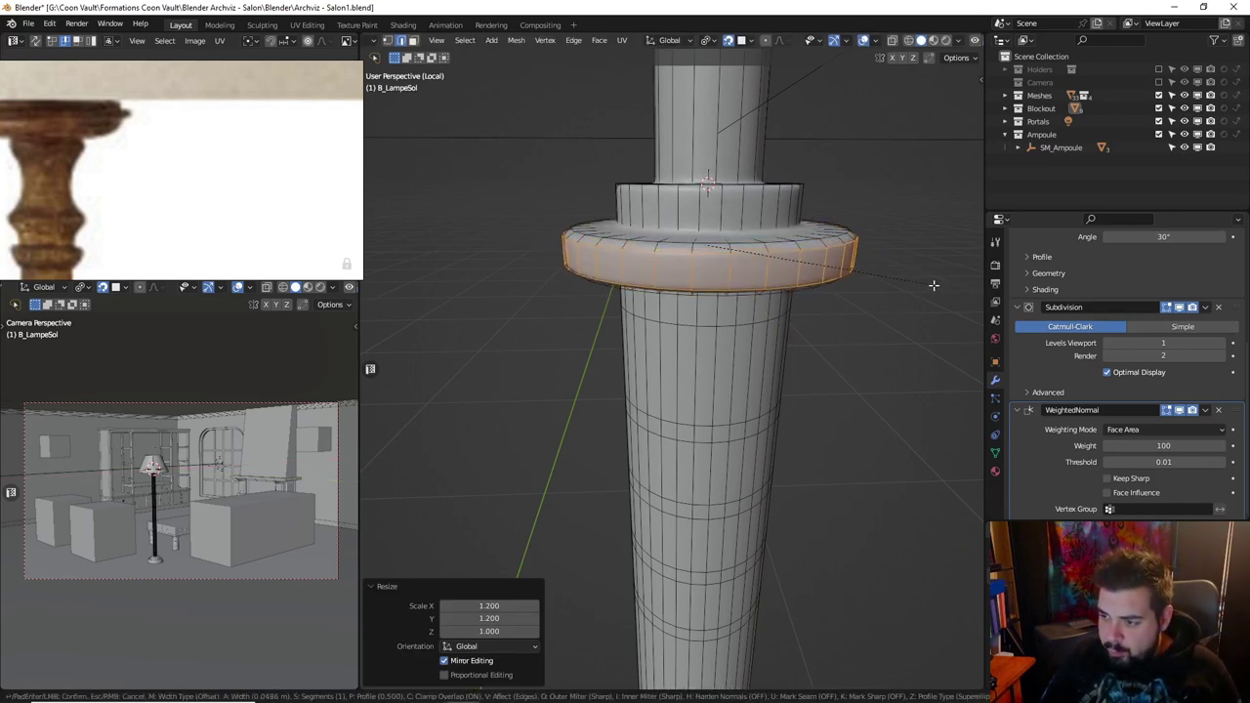
pyautogui.scroll(2, 933, 284)
pyautogui.scroll(1, 932, 285)
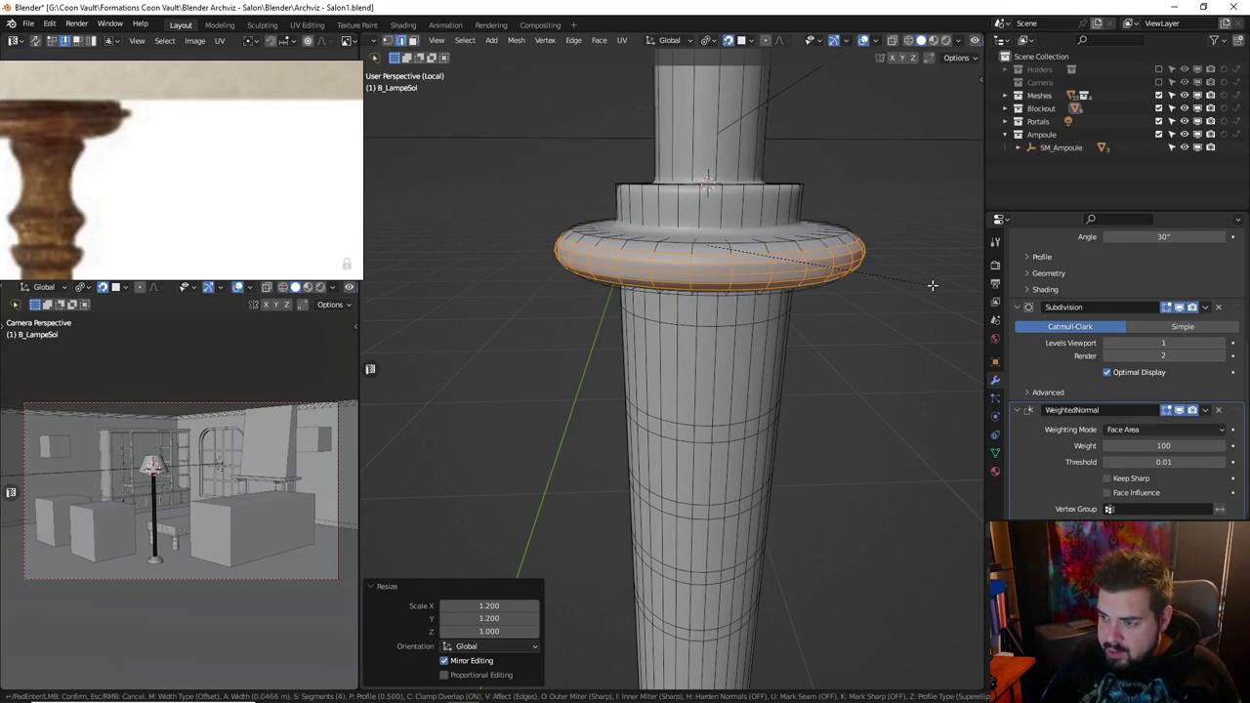
pyautogui.scroll(1, 933, 284)
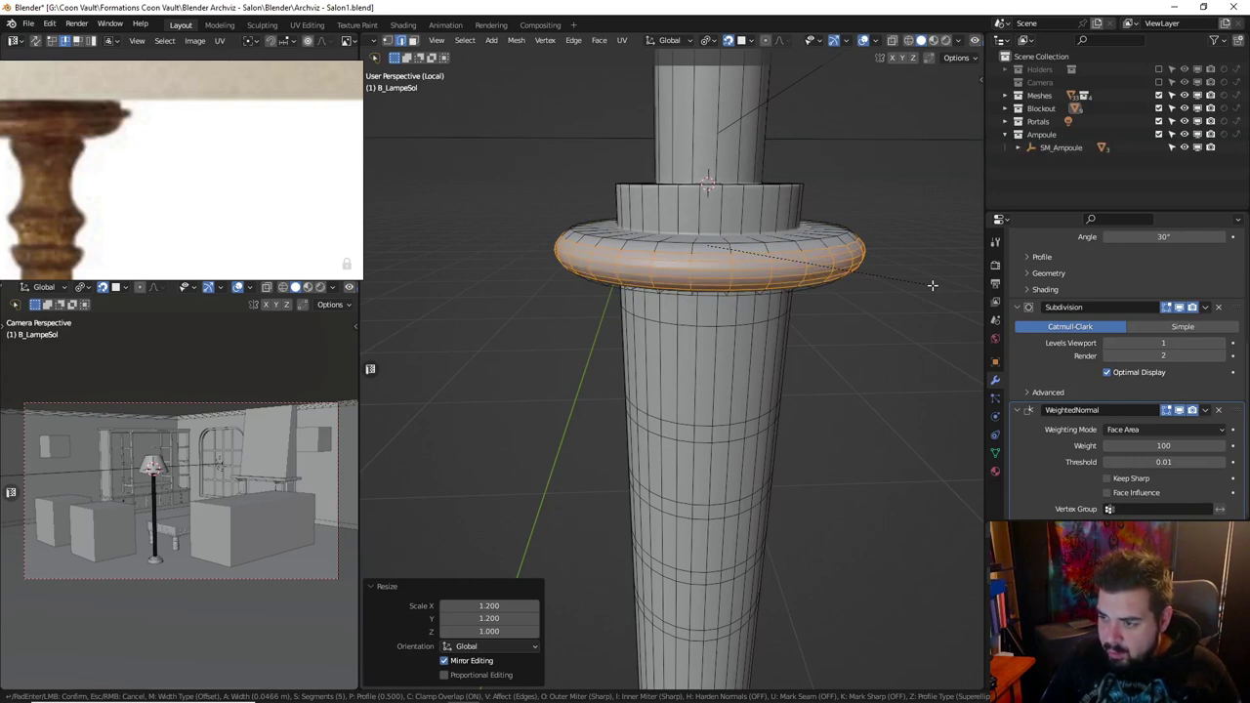
pyautogui.click(932, 285)
pyautogui.click(514, 475)
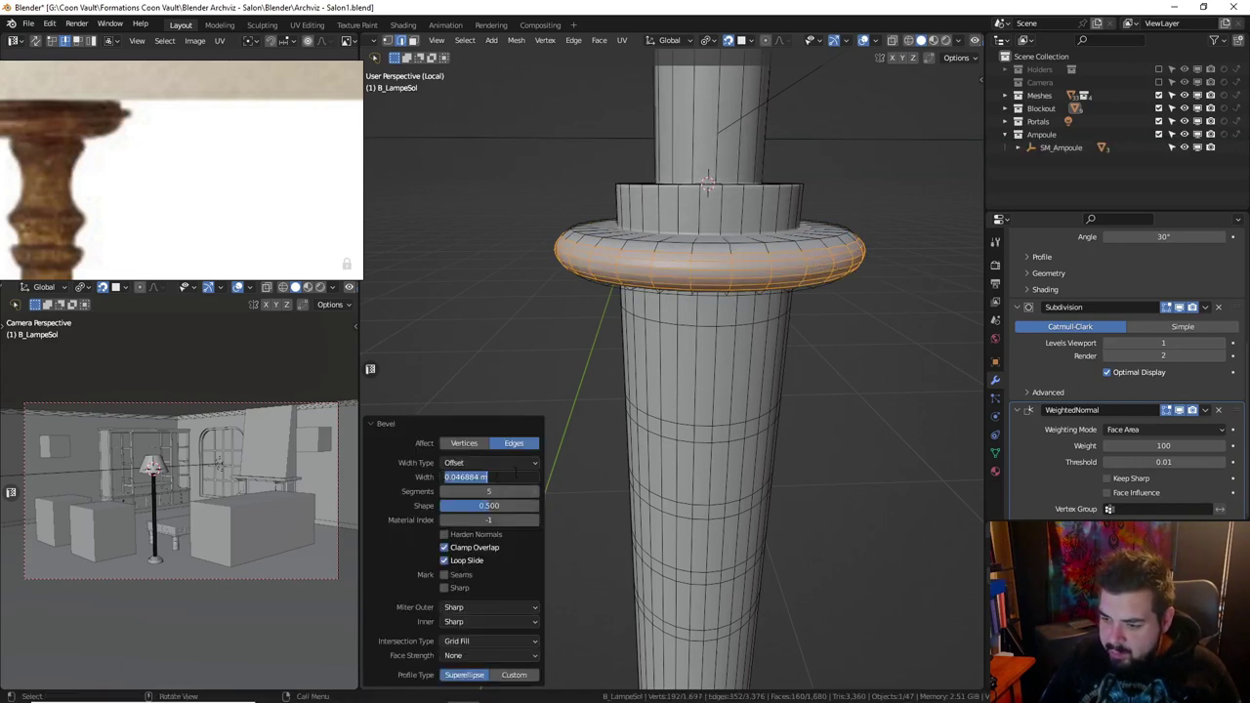
pyautogui.write('045')
pyautogui.press('Return')
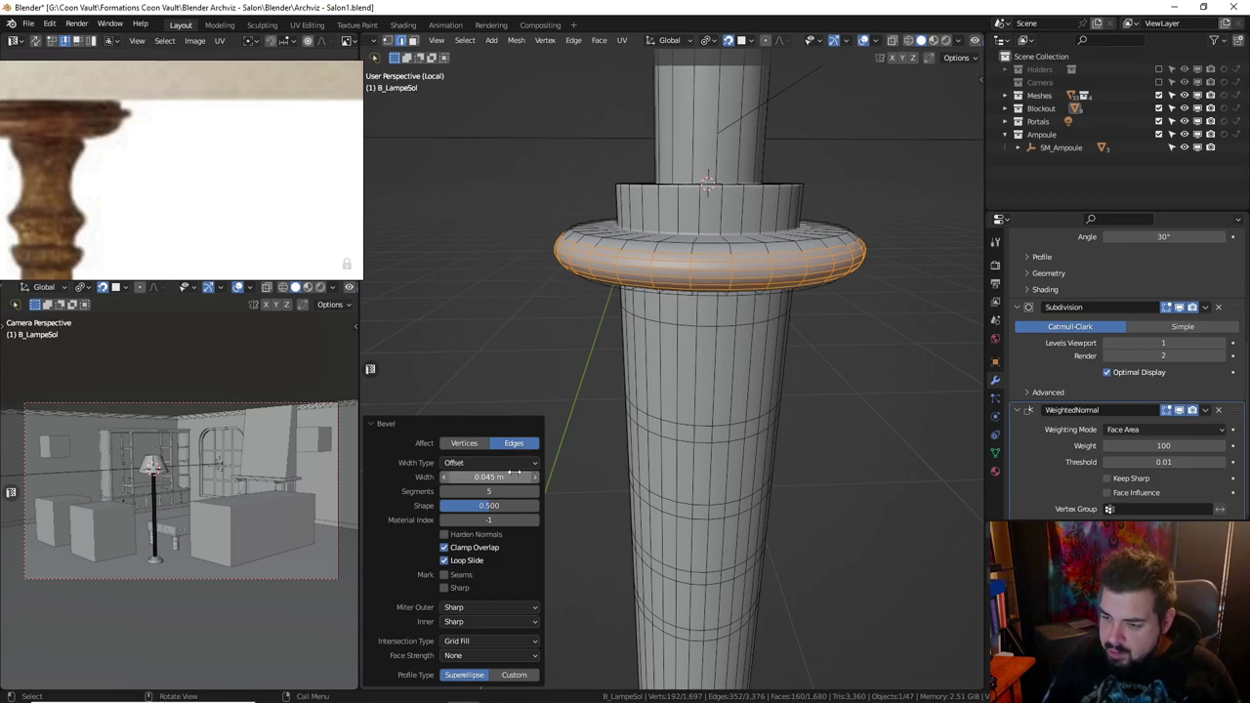
pyautogui.moveTo(707, 371); pyautogui.dragTo(760, 169, button='middle')
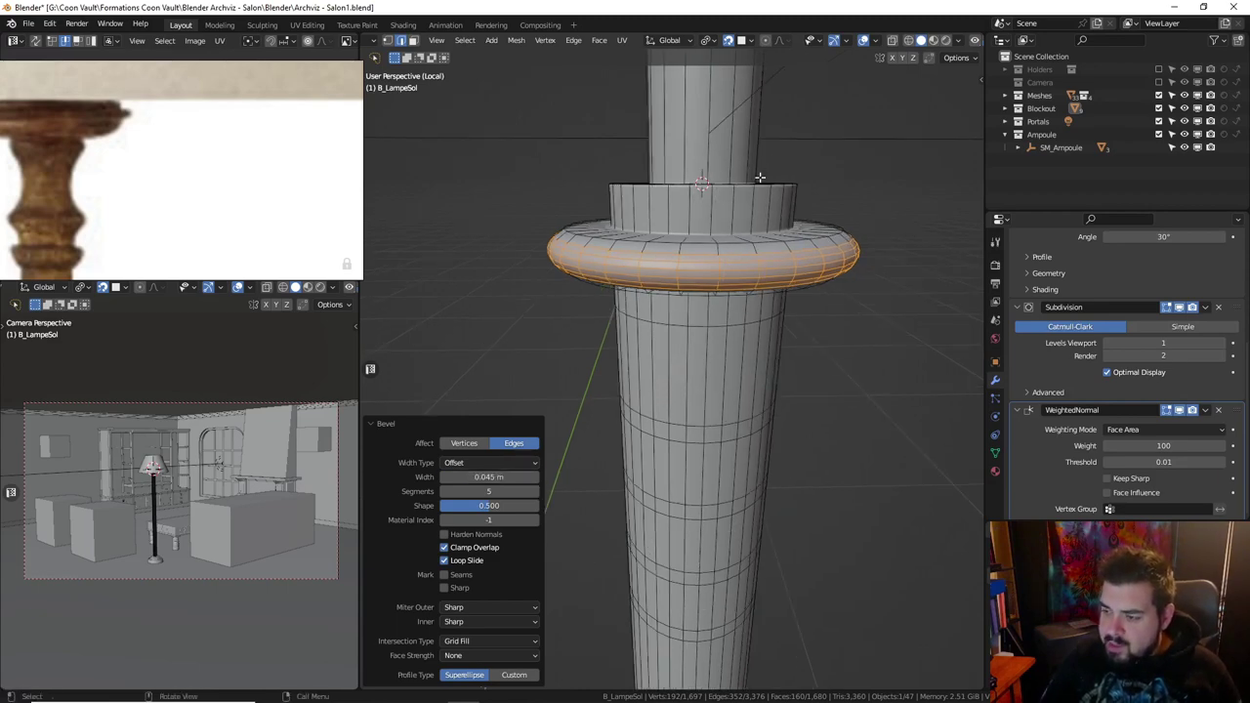
pyautogui.press('Tab')
pyautogui.moveTo(739, 256); pyautogui.dragTo(747, 223, button='middle')
# Cut an edge loop near the column top and lower it by 0.005 m along Z.
pyautogui.press('Tab')
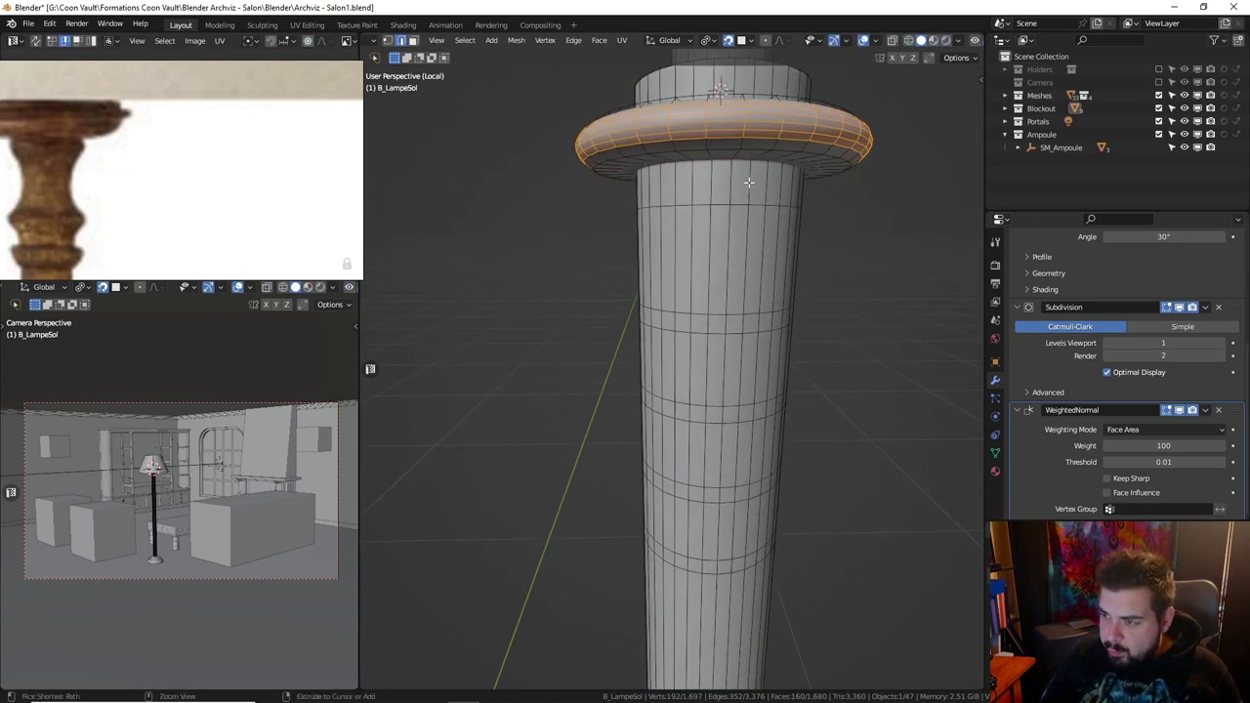
pyautogui.hotkey('ctrl', 'r')
pyautogui.click(744, 194)
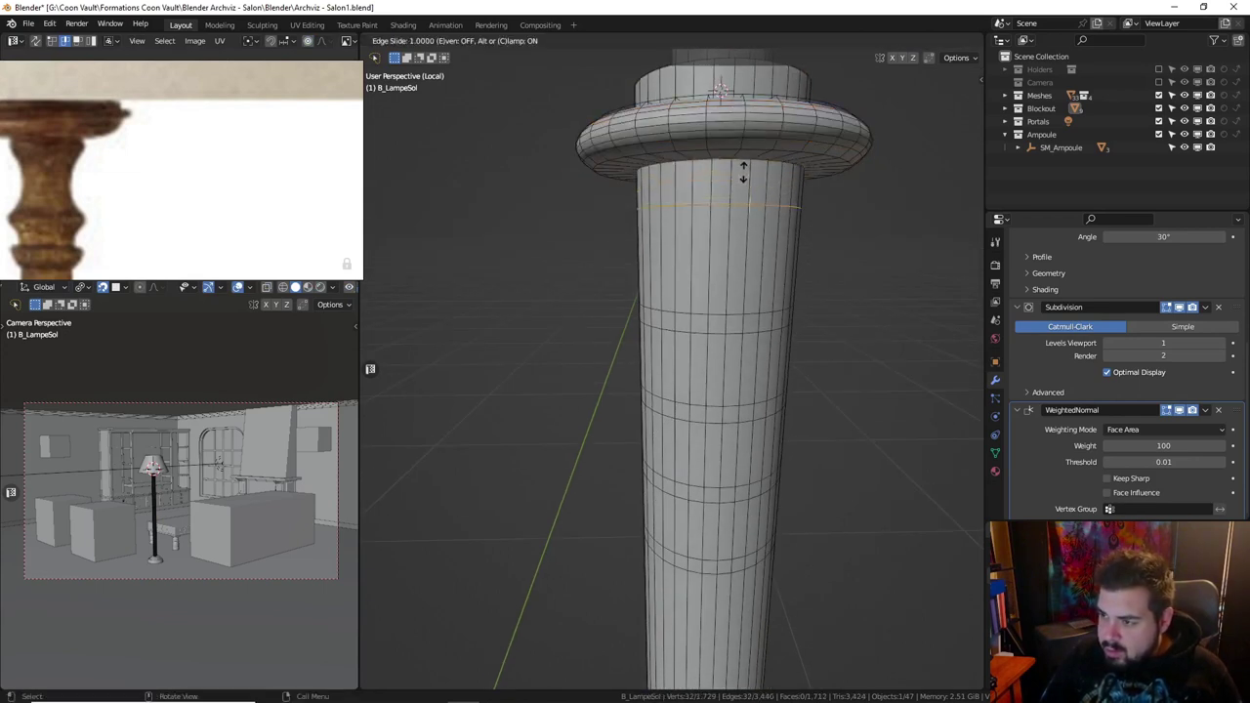
pyautogui.click(744, 161)
pyautogui.write('gz0.05')
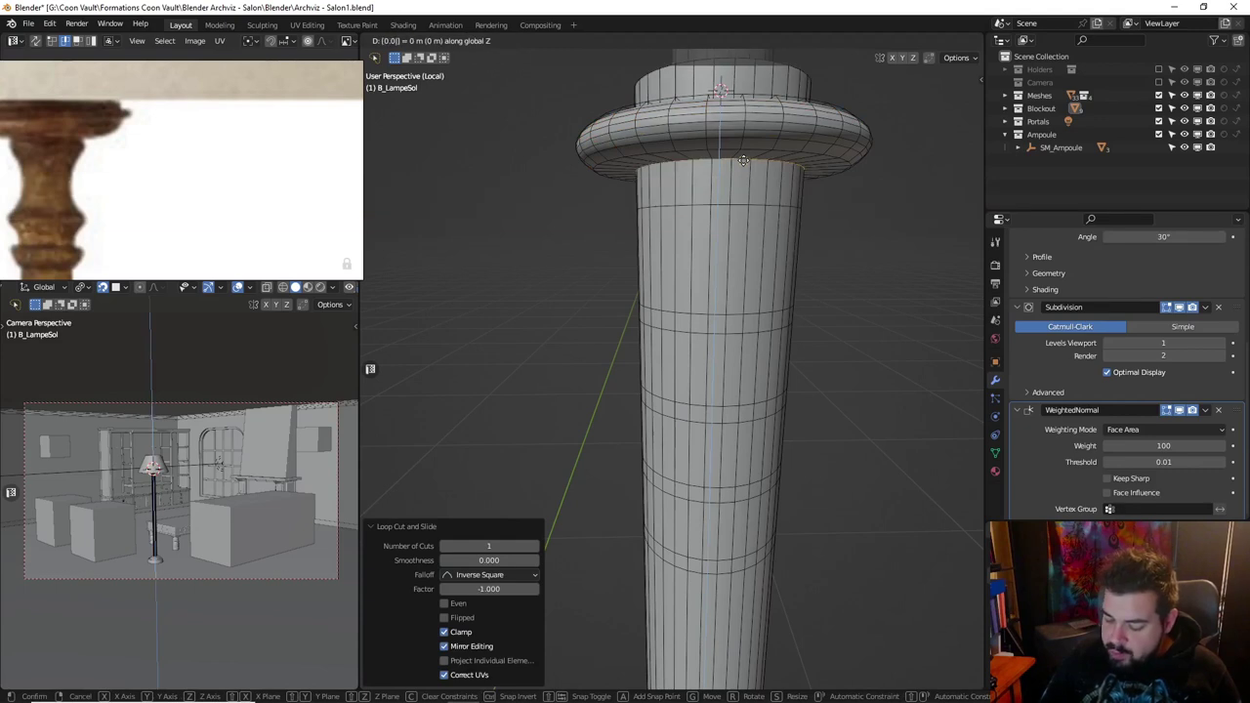
pyautogui.press('BackSpace')
pyautogui.press('BackSpace')
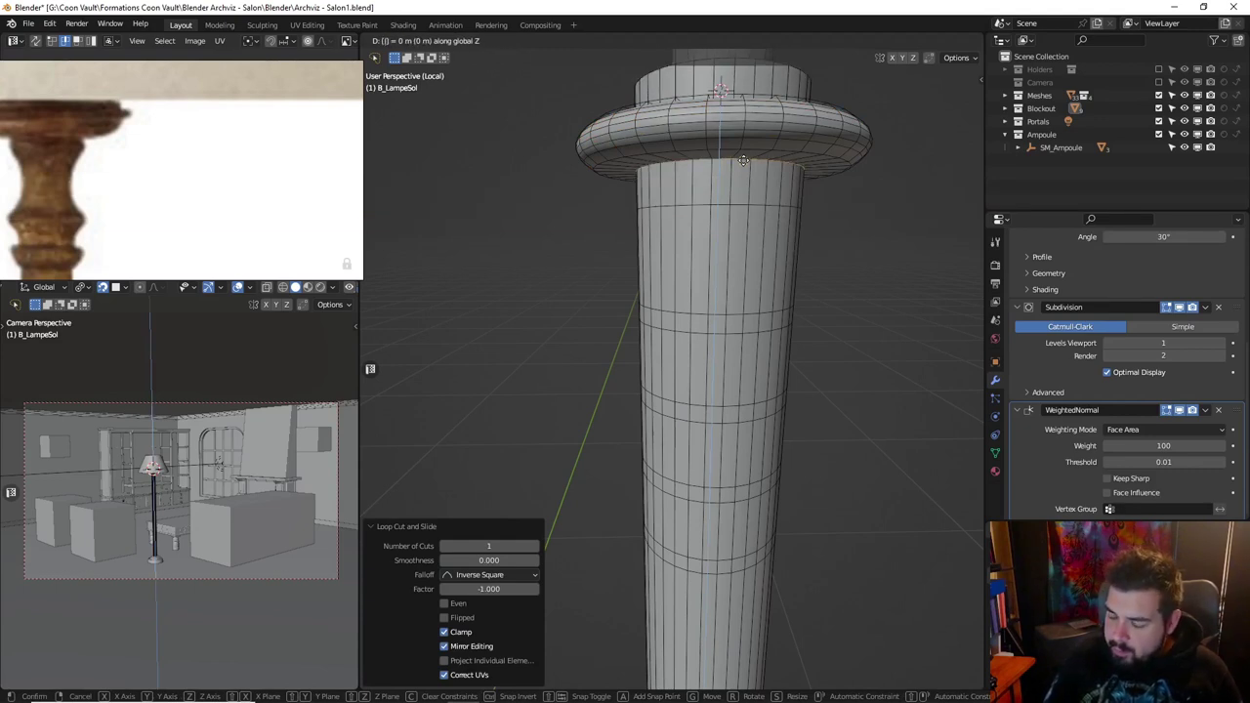
pyautogui.press('BackSpace')
pyautogui.press('BackSpace')
pyautogui.write('-0.005')
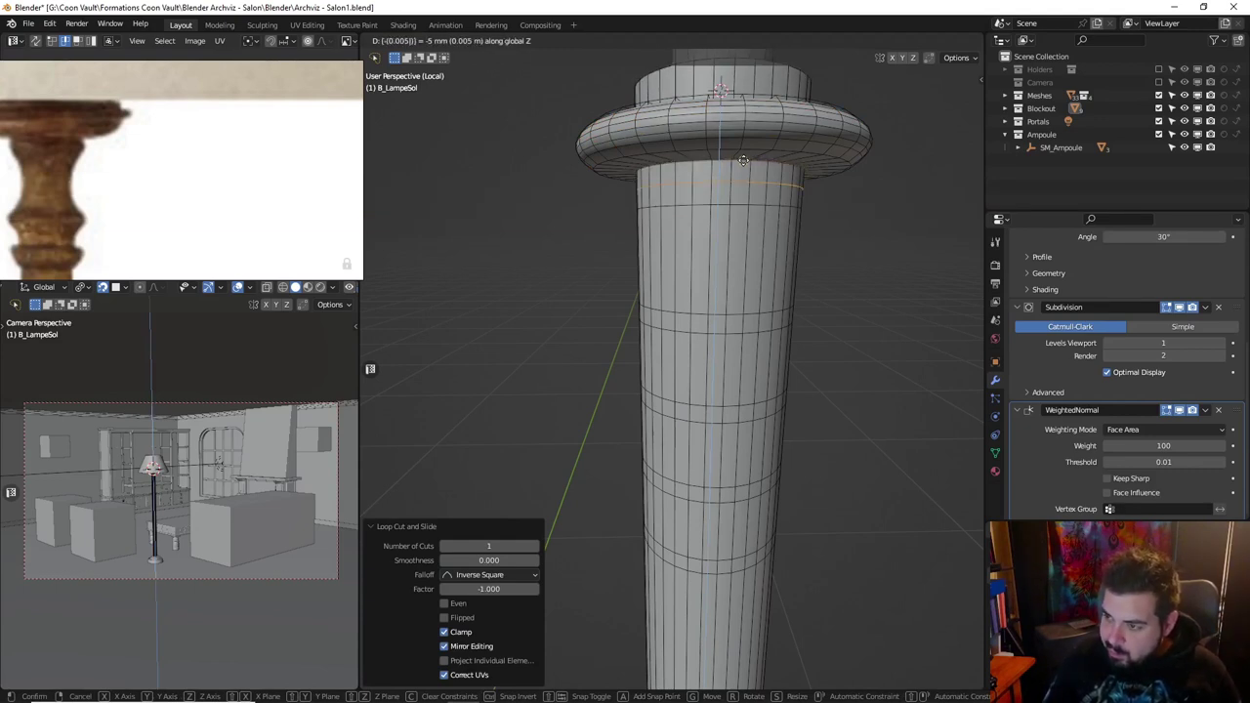
pyautogui.press('Return')
pyautogui.keyDown('alt'); pyautogui.click(725, 203); pyautogui.keyUp('alt')
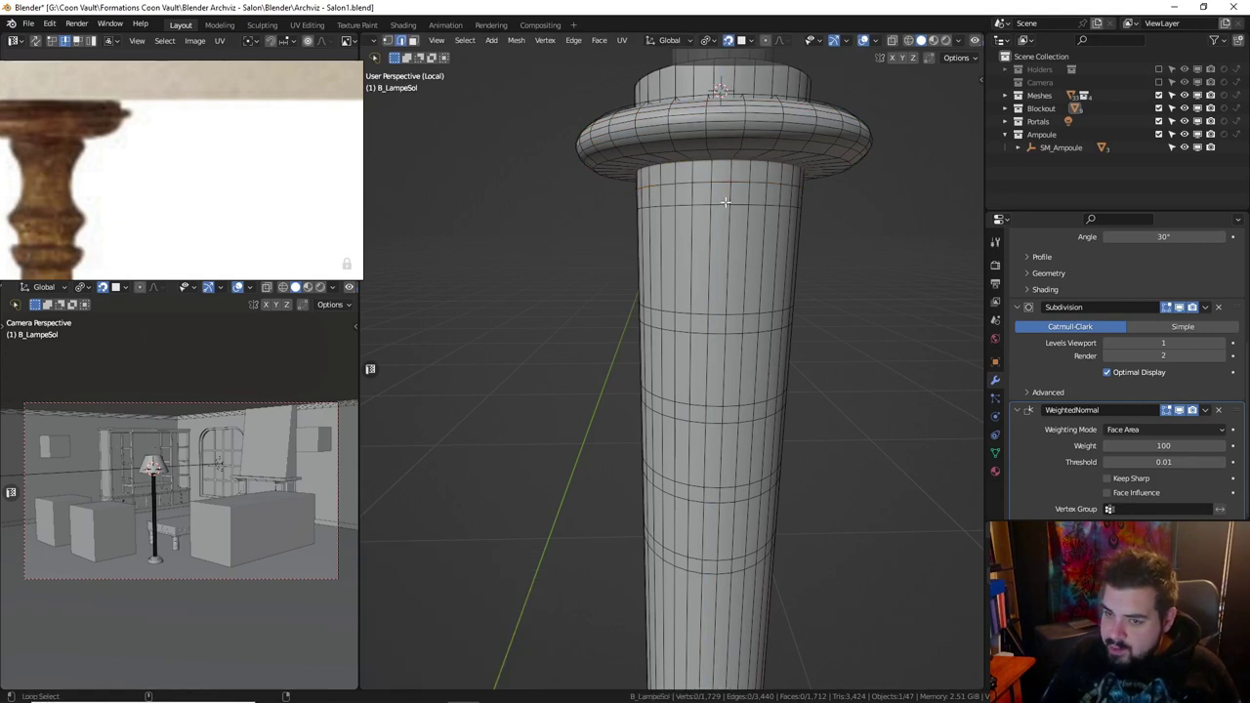
pyautogui.write('gz')
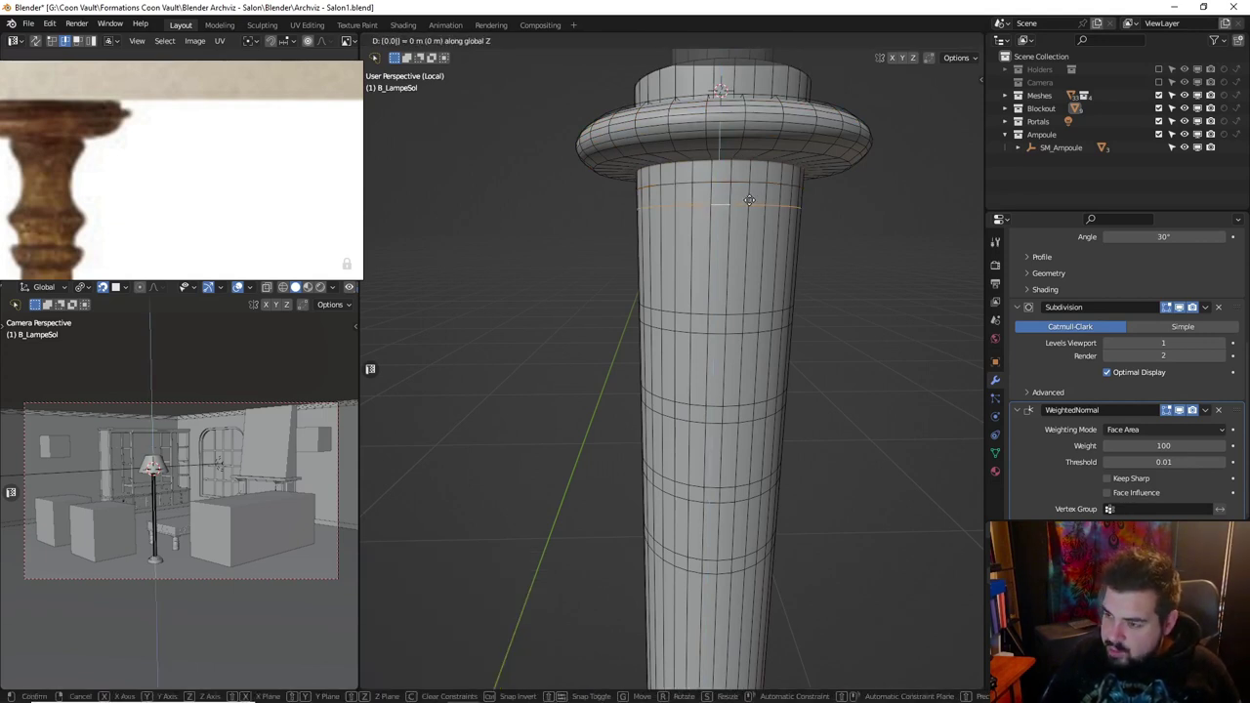
pyautogui.write('-0.005')
pyautogui.press('Return')
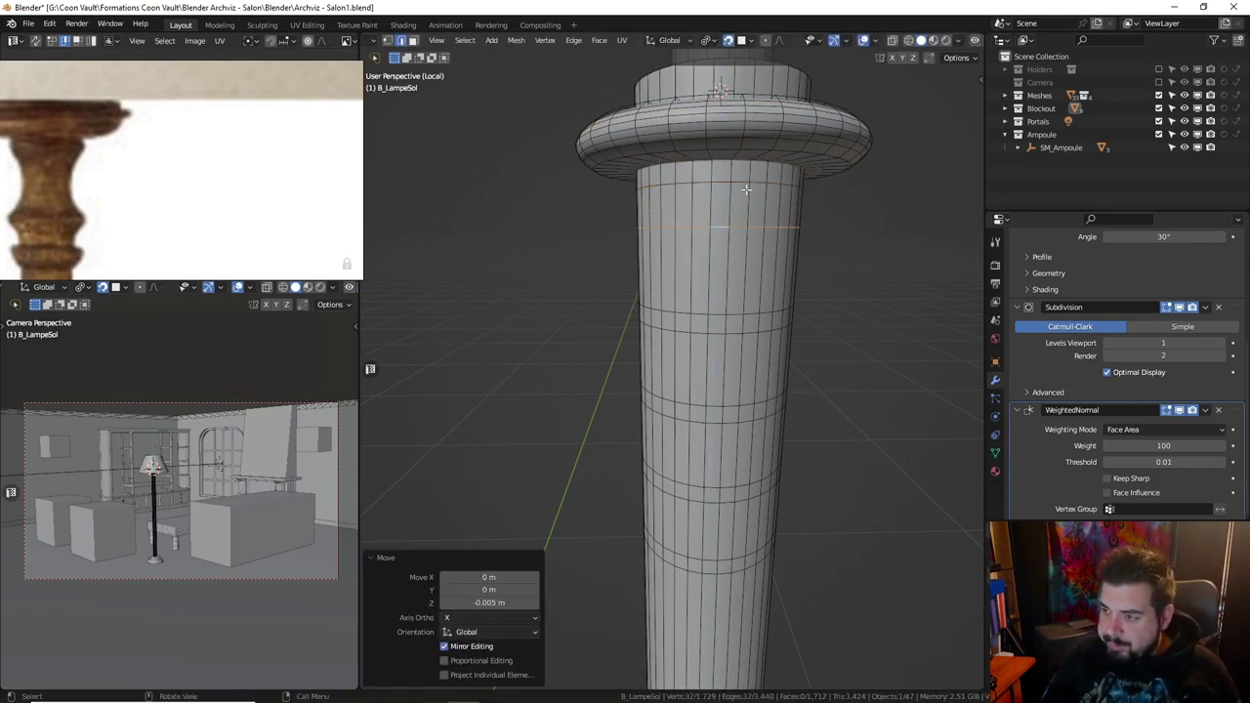
# Select the top face ring and extrude it into a band scaled horizontally to 0.9.
pyautogui.hotkey('alt', 'a')
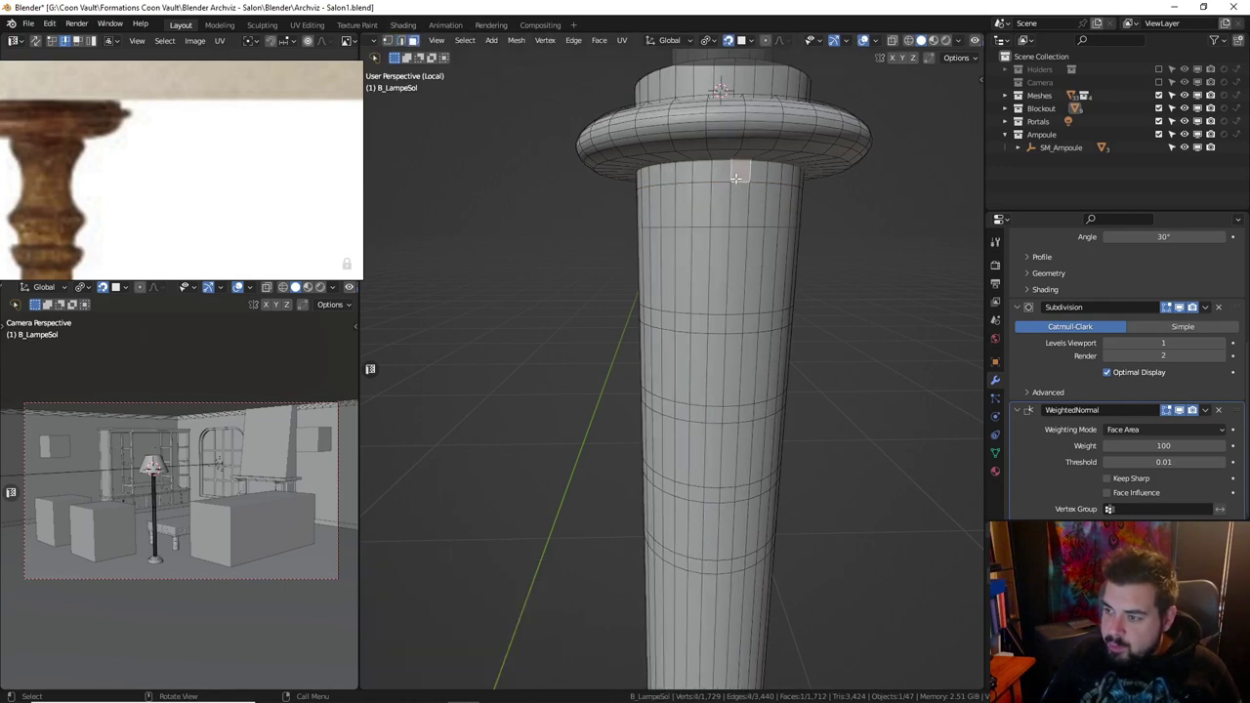
pyautogui.keyDown('alt'); pyautogui.click(735, 177); pyautogui.keyUp('alt')
pyautogui.hotkey('alt', 'a')
pyautogui.keyDown('alt'); pyautogui.click(725, 174); pyautogui.keyUp('alt')
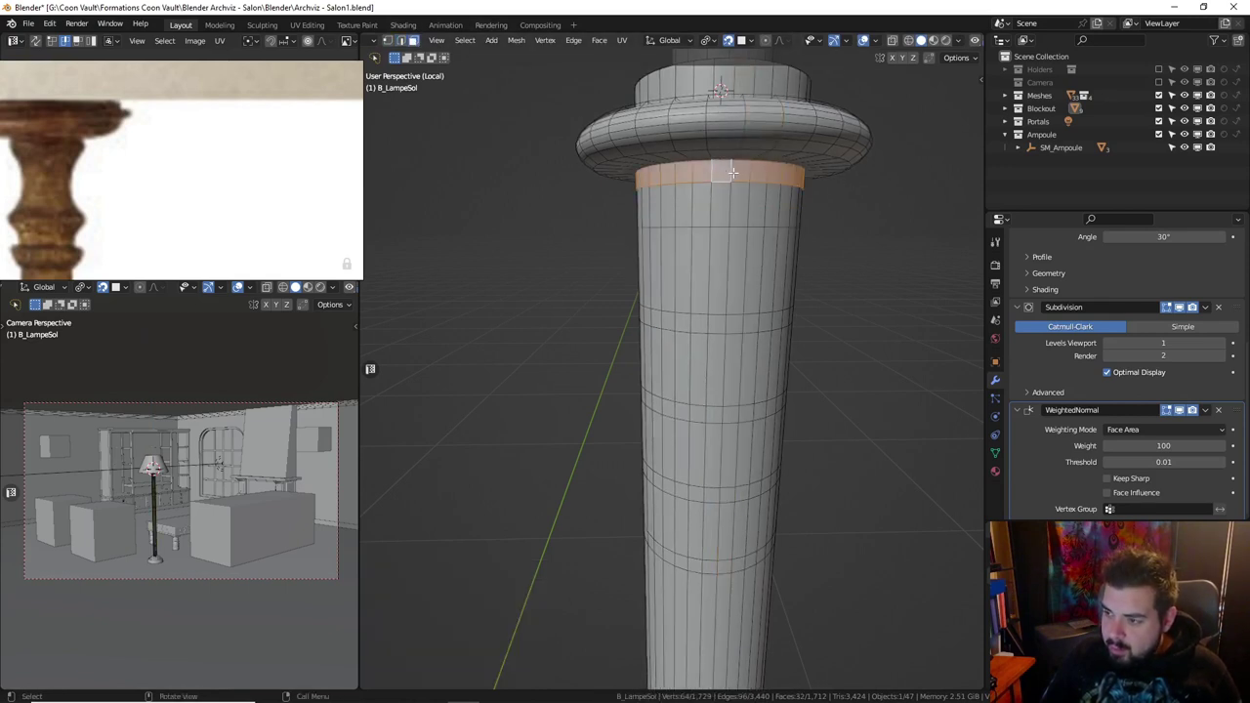
pyautogui.press('s')
pyautogui.hotkey('shift', 'z')
pyautogui.write('.9')
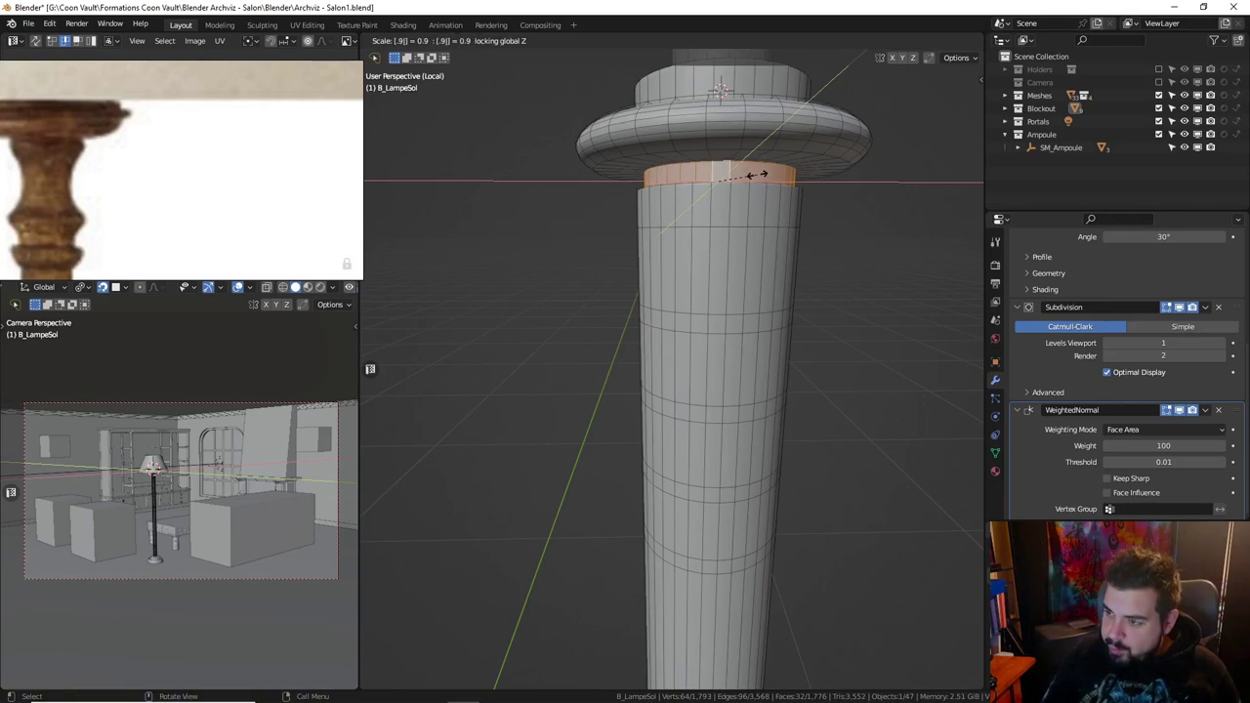
pyautogui.press('Return')
# Add a centred loop cut below the band and flare it horizontally to 1.2.
pyautogui.hotkey('ctrl', 'r')
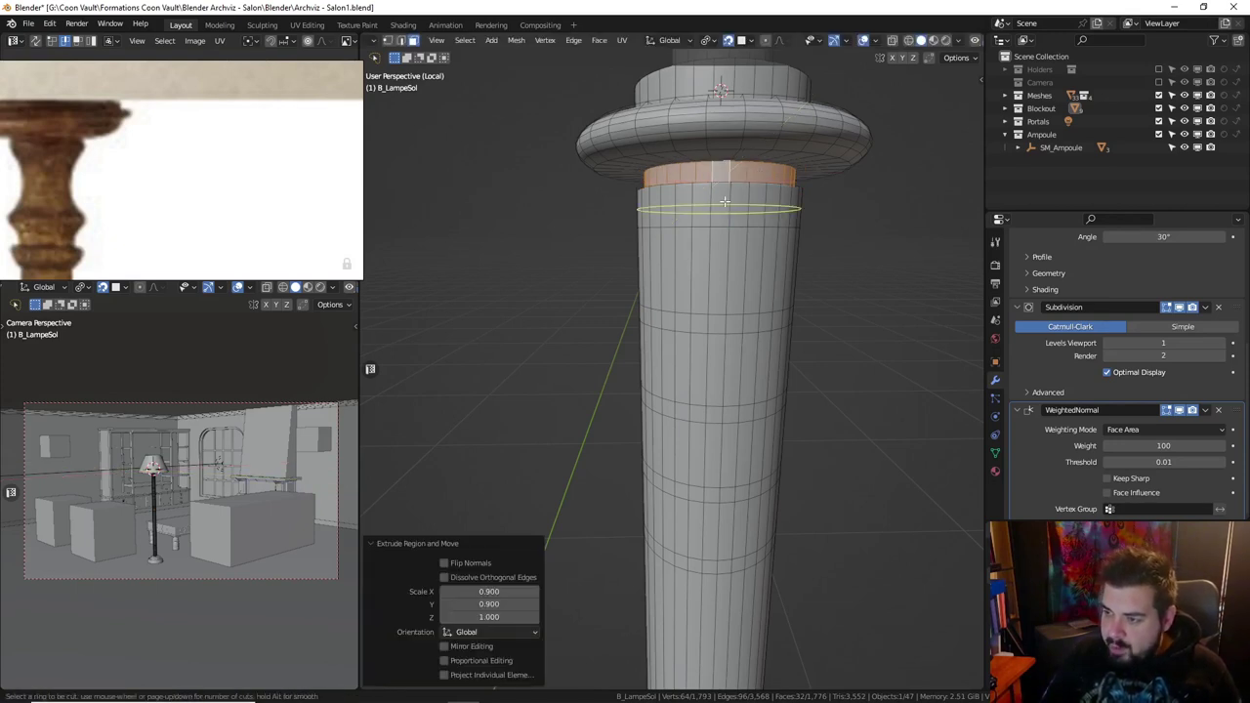
pyautogui.click(724, 201)
pyautogui.rightClick(725, 201)
pyautogui.press('s')
pyautogui.hotkey('shift', 'z')
pyautogui.write('1.2')
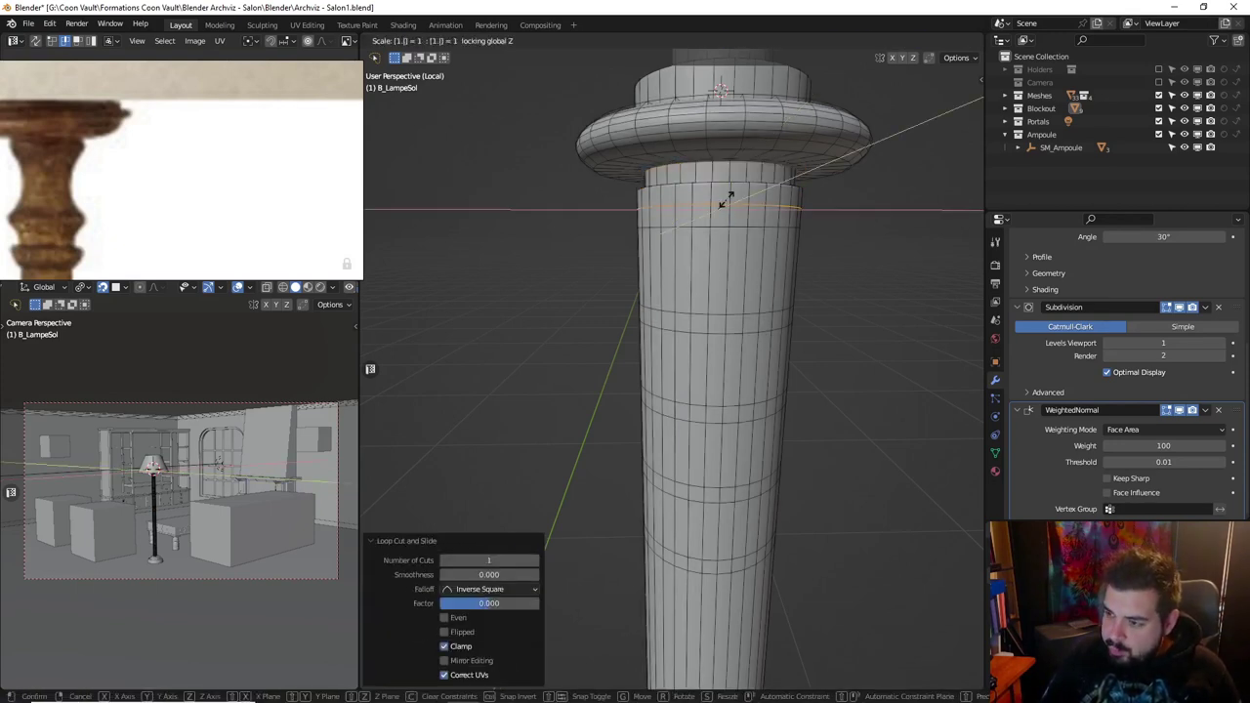
pyautogui.press('Return')
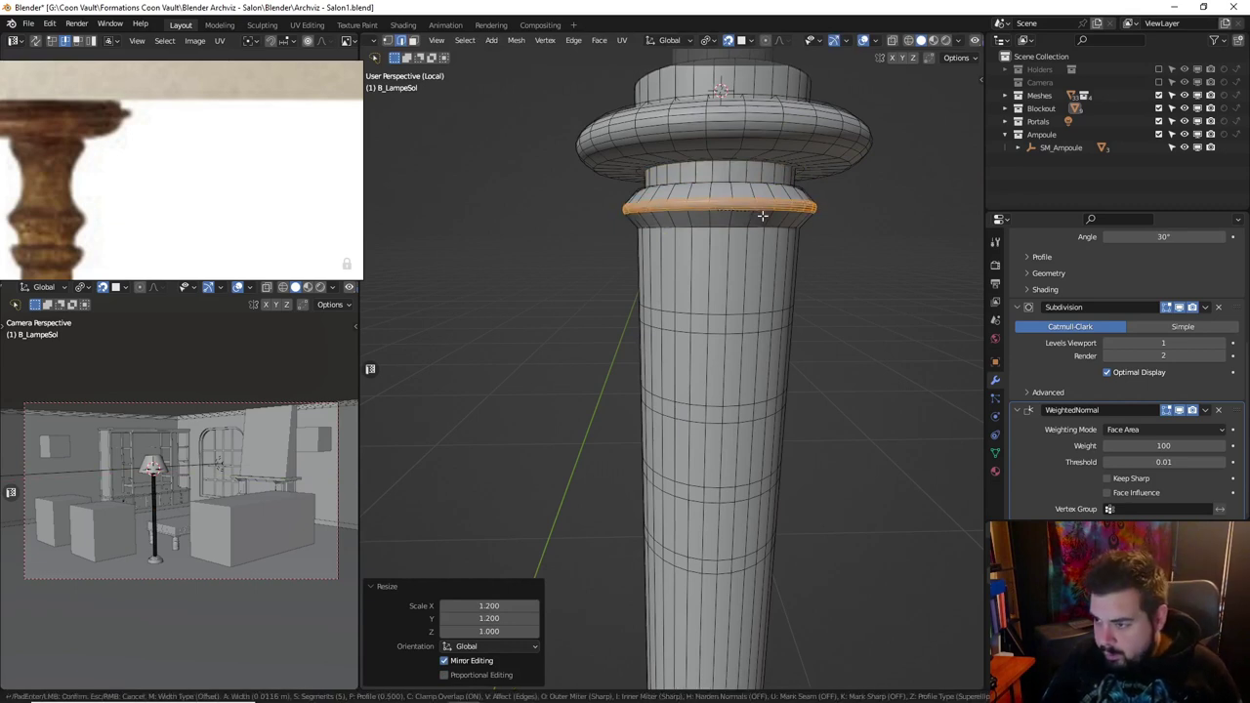
# Set the collar bevel width to 0.038 m.
pyautogui.click(799, 256)
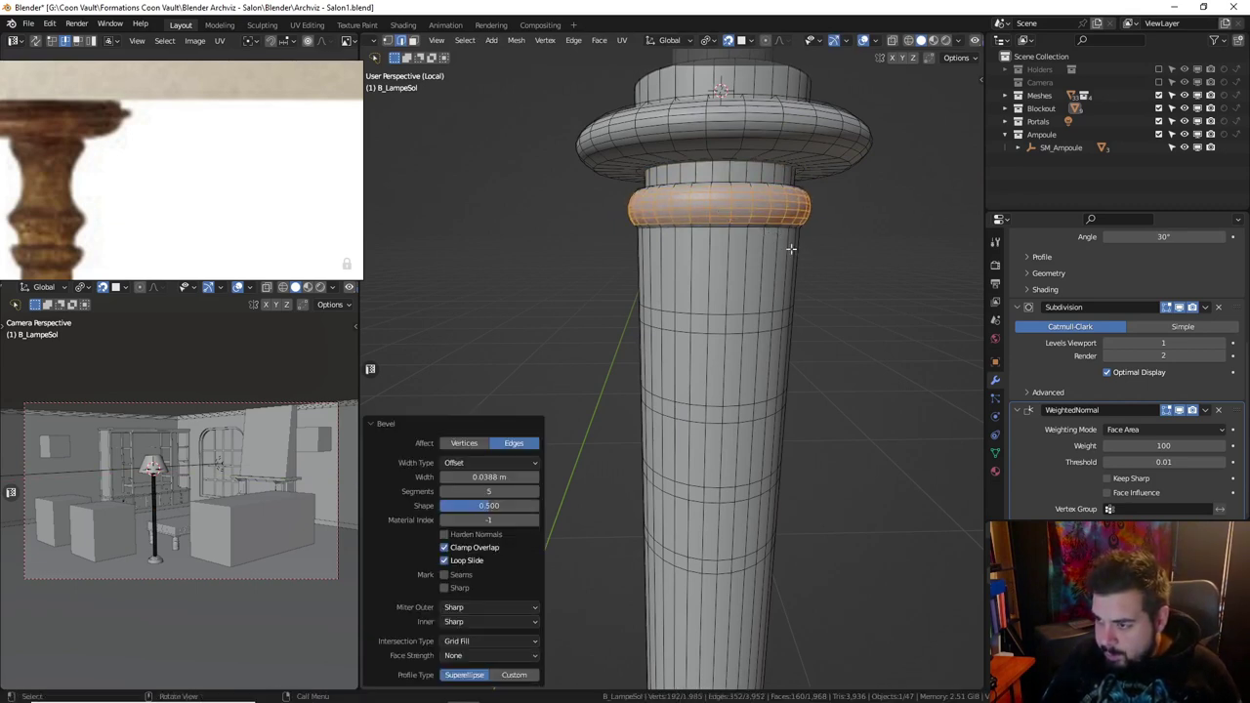
pyautogui.click(488, 476)
pyautogui.write('0')
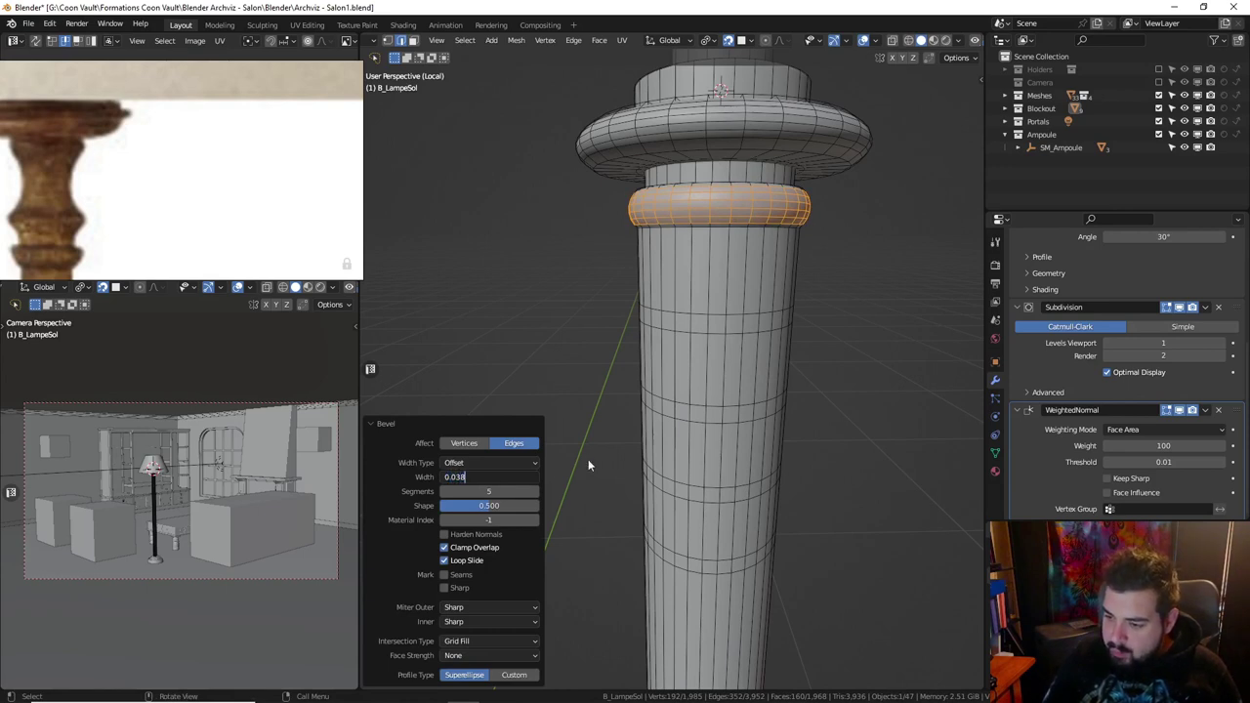
pyautogui.press('Return')
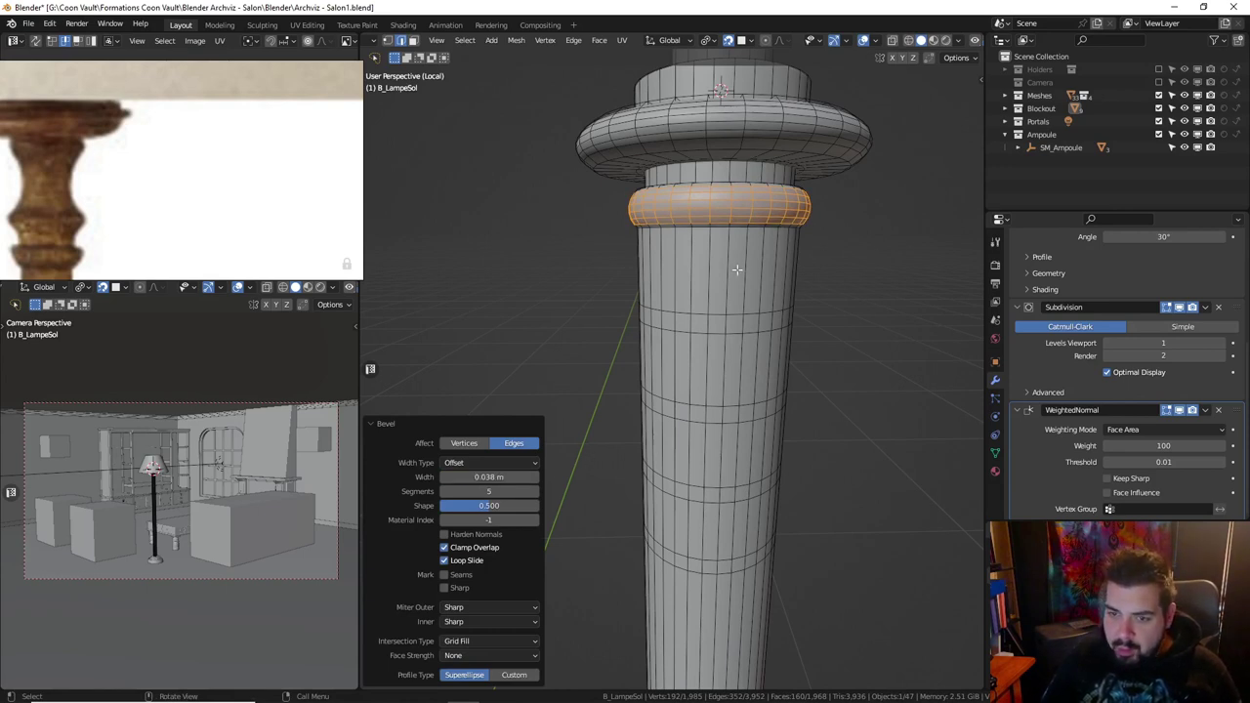
# Cut a loop below the collar, pinch it horizontally to 0.75, and bevel it into a concave neck.
pyautogui.hotkey('ctrl', 'r')
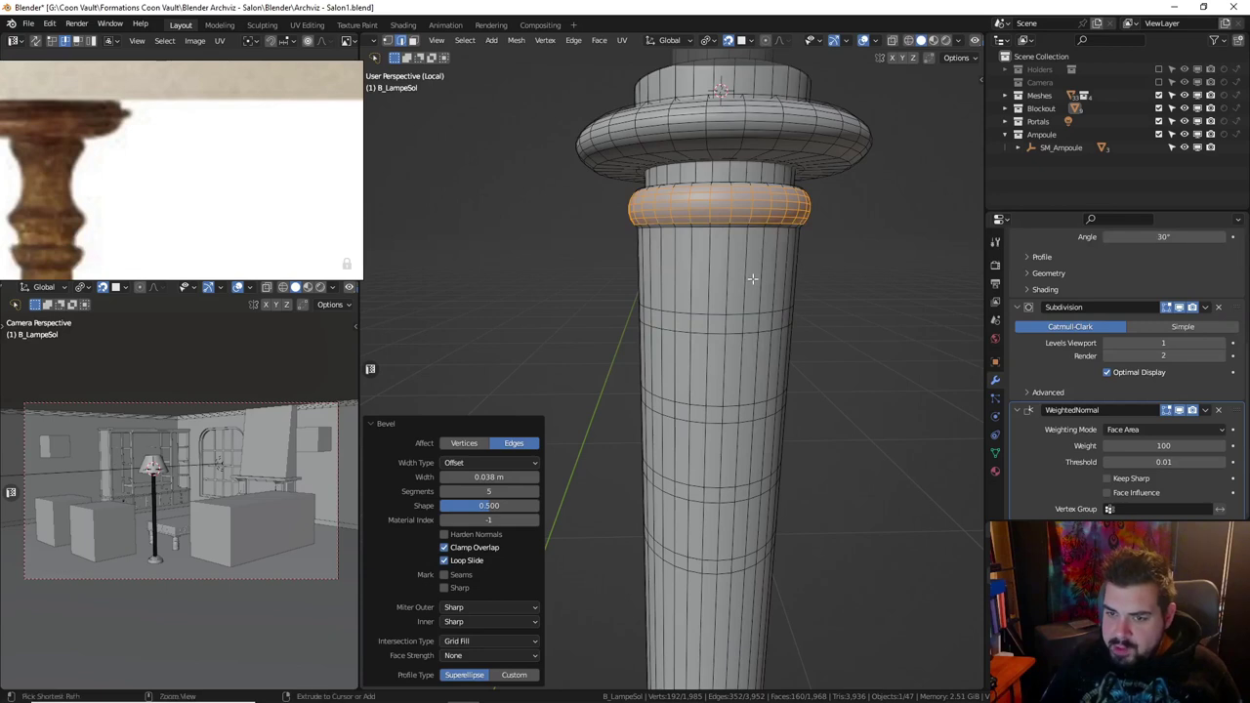
pyautogui.click(747, 278)
pyautogui.rightClick(747, 278)
pyautogui.press('s')
pyautogui.hotkey('shift', 'z')
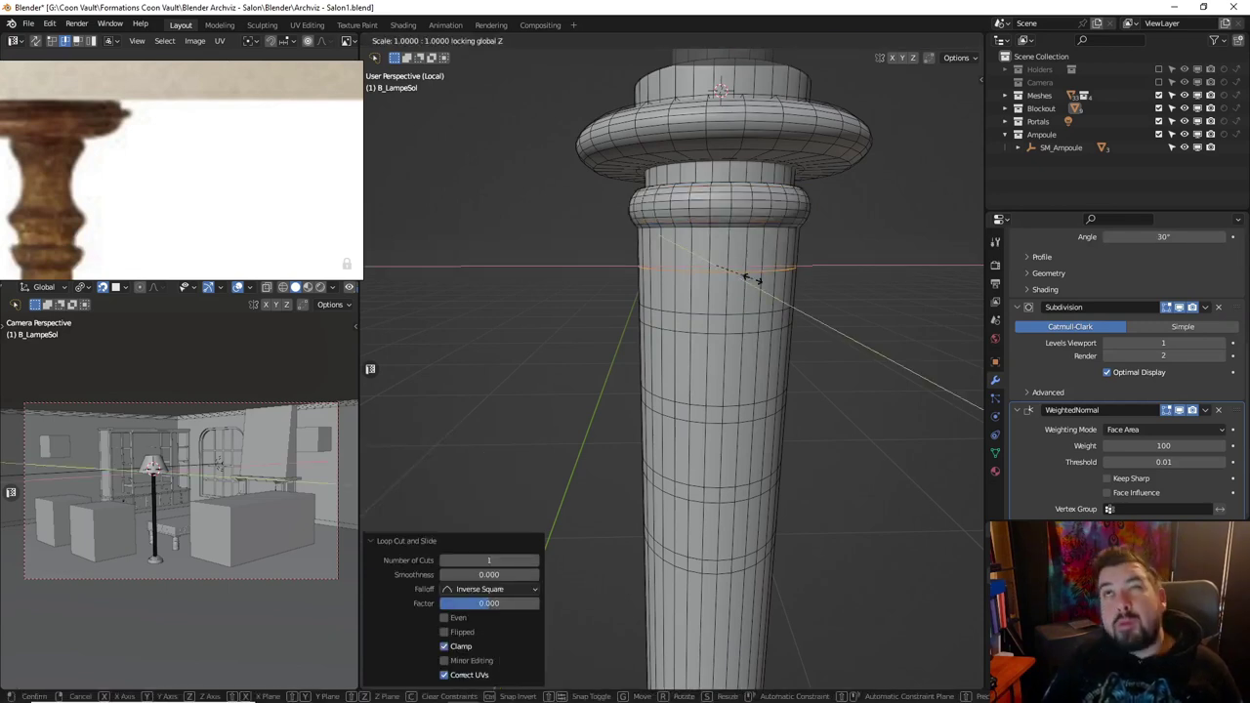
pyautogui.write('0.75')
pyautogui.press('Return')
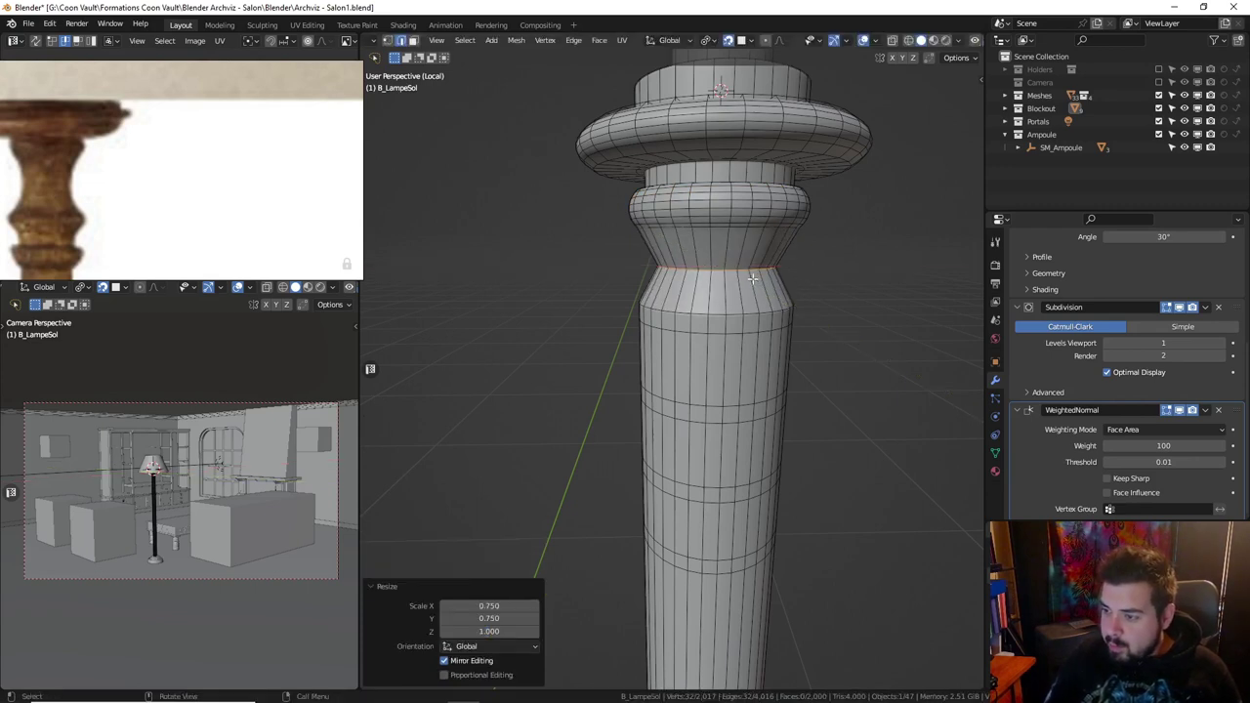
pyautogui.hotkey('ctrl', 'b')
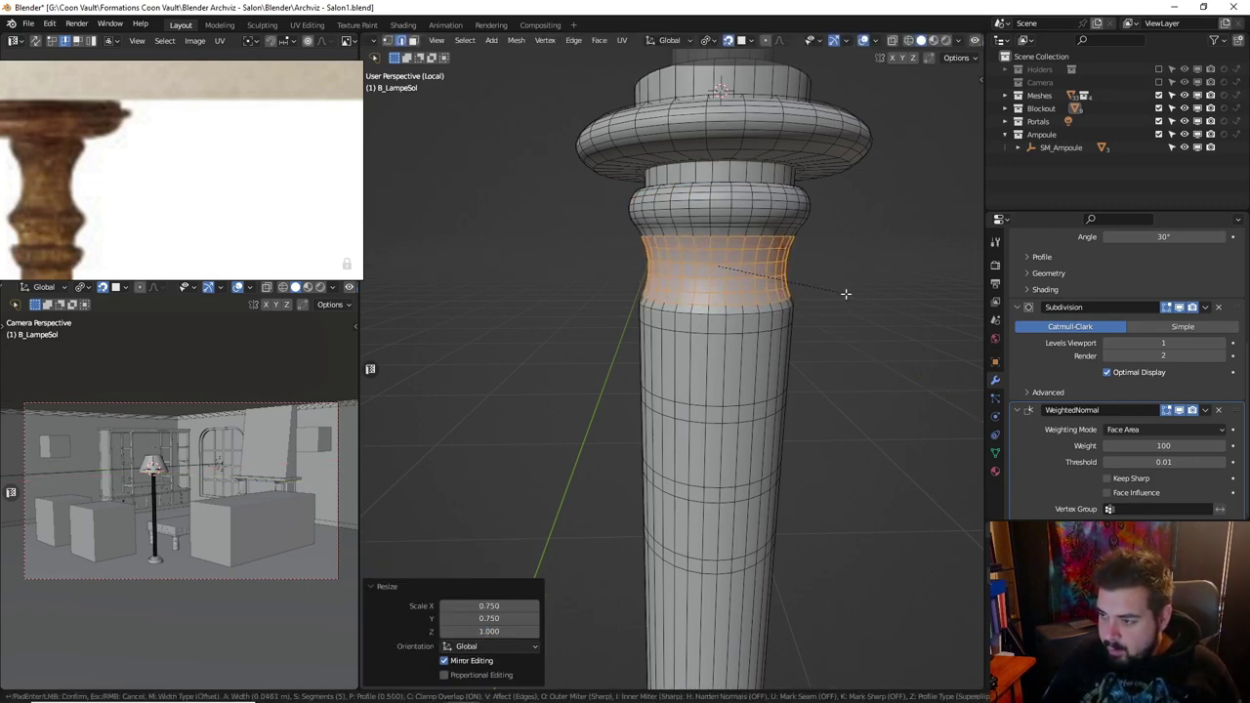
pyautogui.click(846, 293)
pyautogui.moveTo(845, 293); pyautogui.dragTo(733, 295, button='middle')
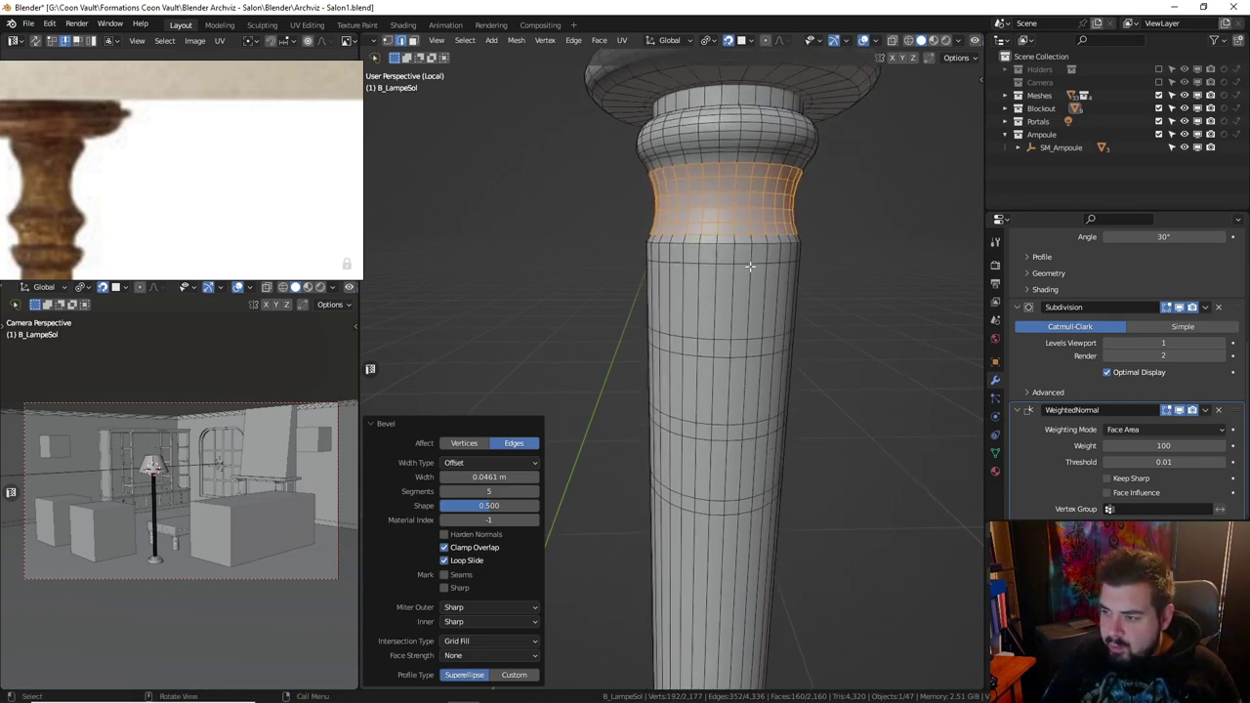
# Select the face ring below the collar and widen it horizontally to 1.2.
pyautogui.hotkey('alt', 'a')
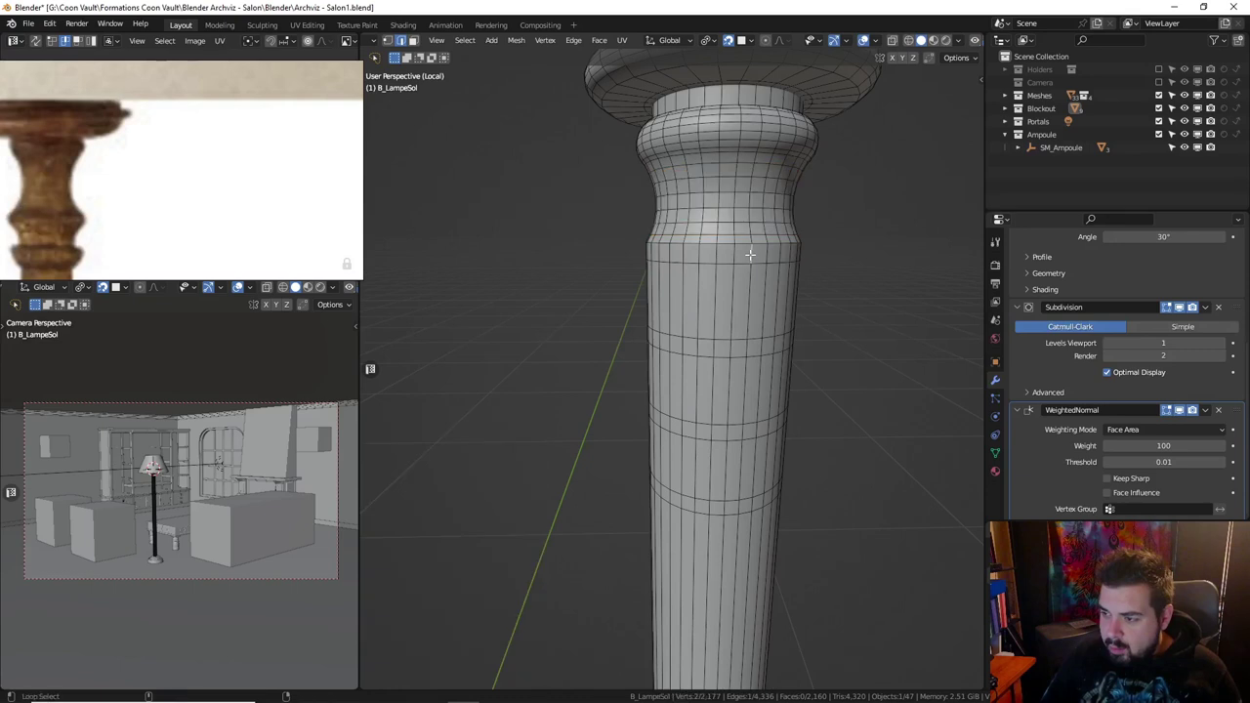
pyautogui.keyDown('alt'); pyautogui.click(750, 252); pyautogui.keyUp('alt')
pyautogui.click(413, 42)
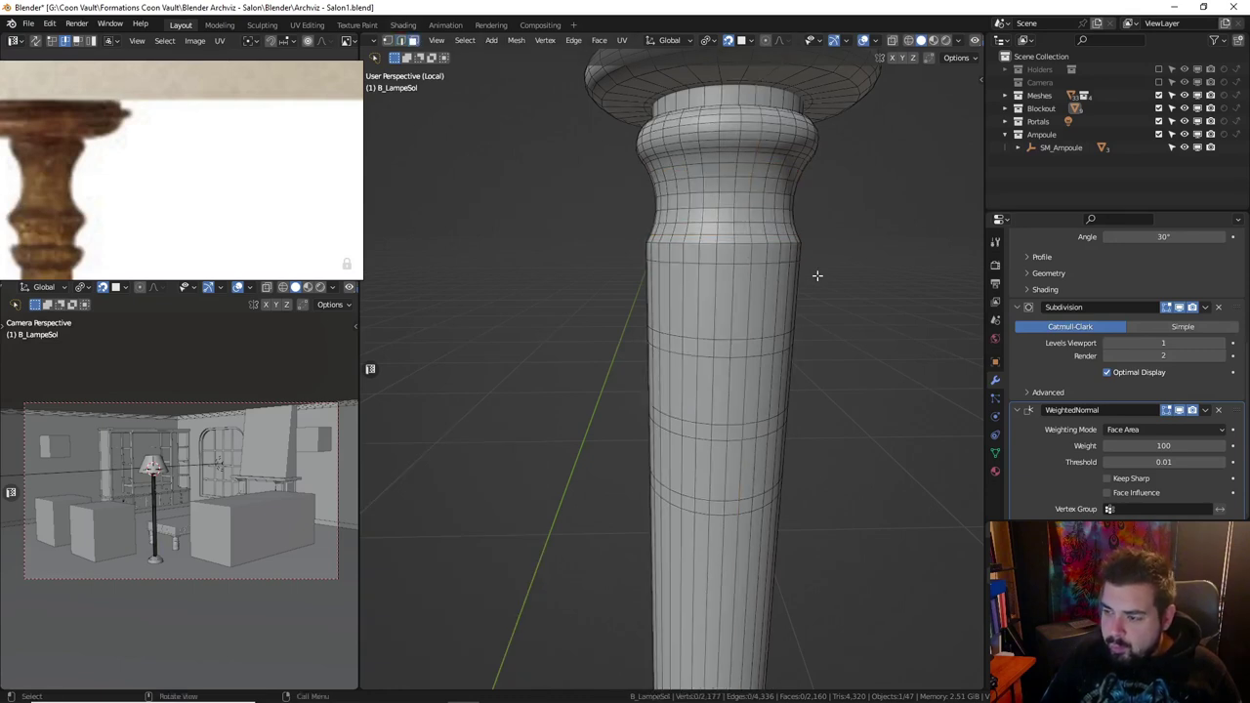
pyautogui.keyDown('alt'); pyautogui.click(742, 256); pyautogui.keyUp('alt')
pyautogui.press('s')
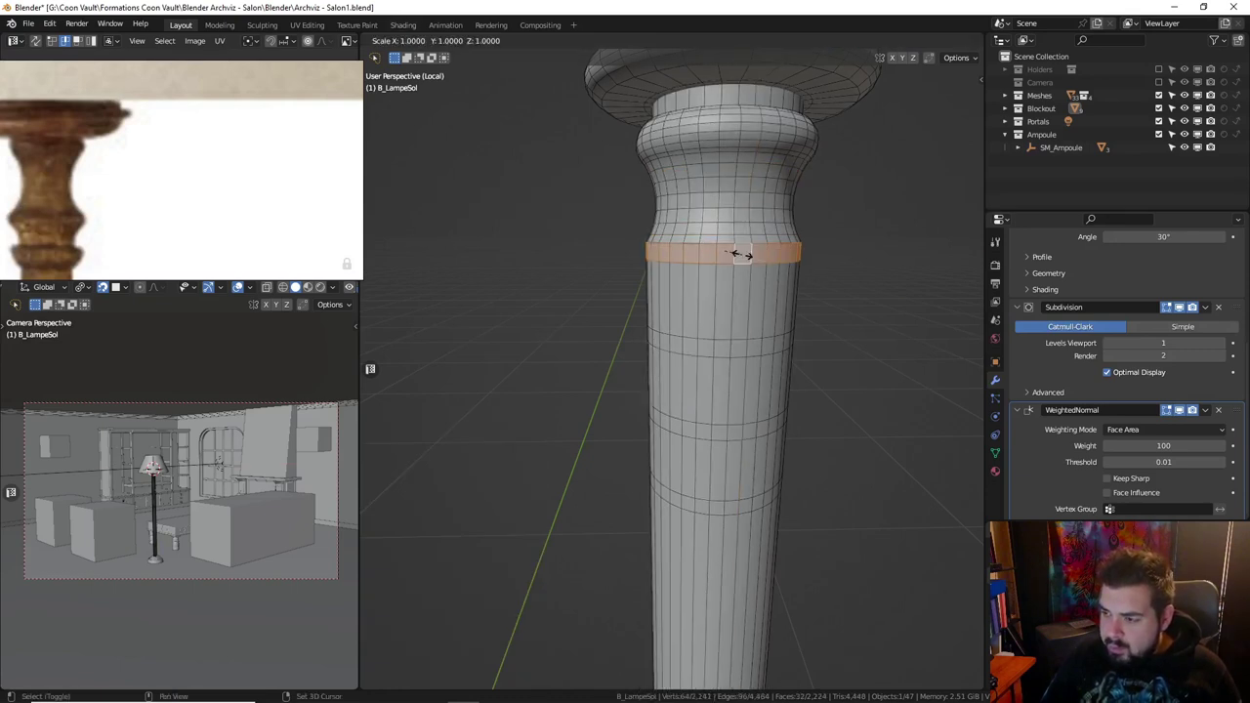
pyautogui.hotkey('shift', 'z')
pyautogui.write('1.2')
pyautogui.press('Return')
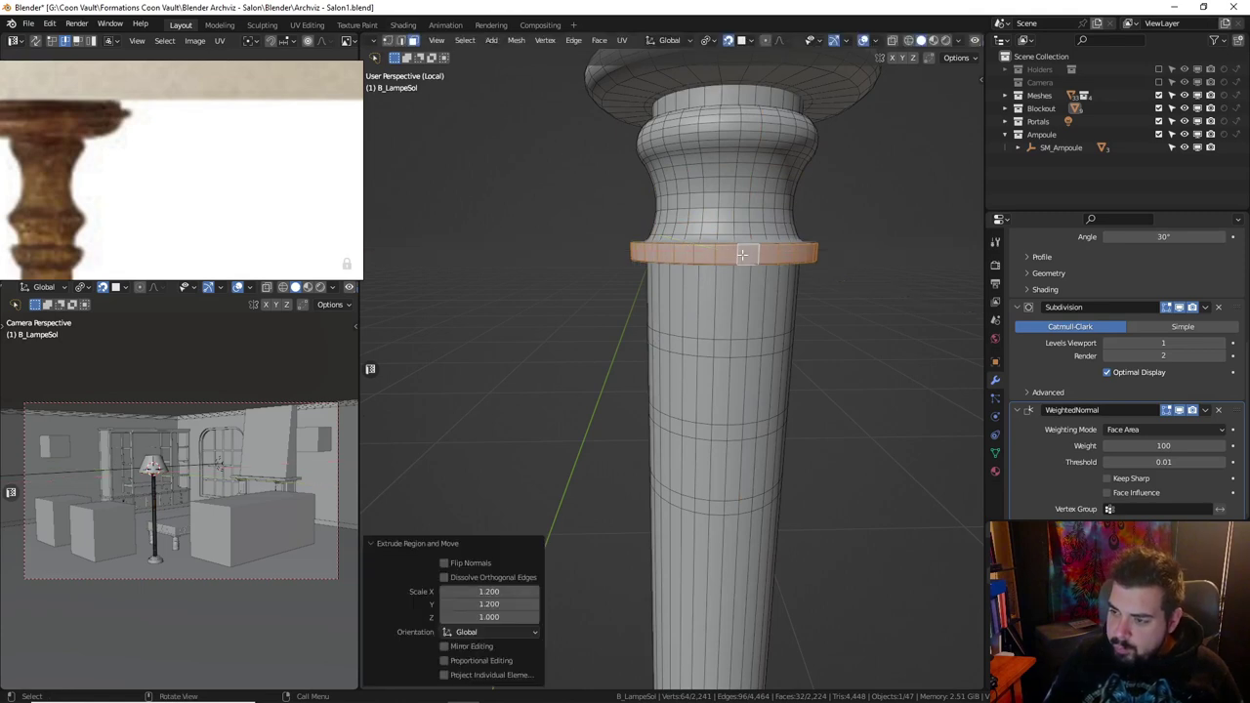
# Add an edge loop through the ring, scale it 1.2 horizontally, and bevel it to 0.0469 m.
pyautogui.click(816, 256)
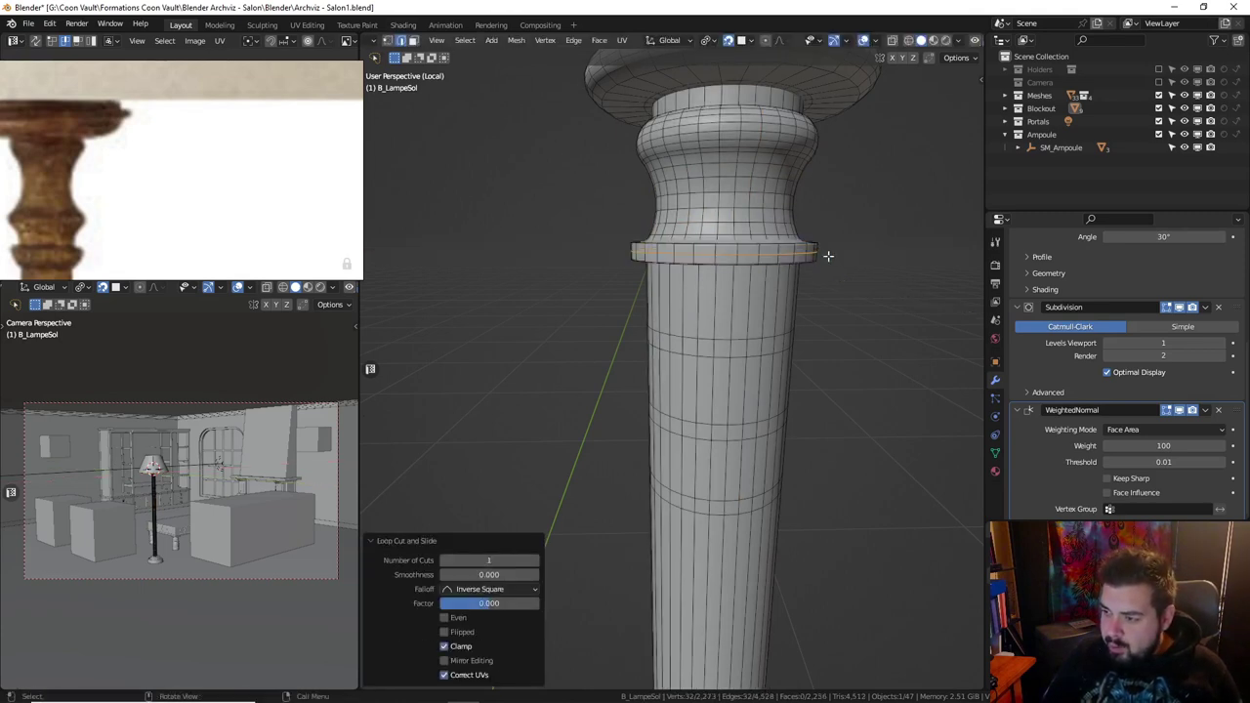
pyautogui.press('s')
pyautogui.hotkey('shift', 'z')
pyautogui.write('.2')
pyautogui.press('Return')
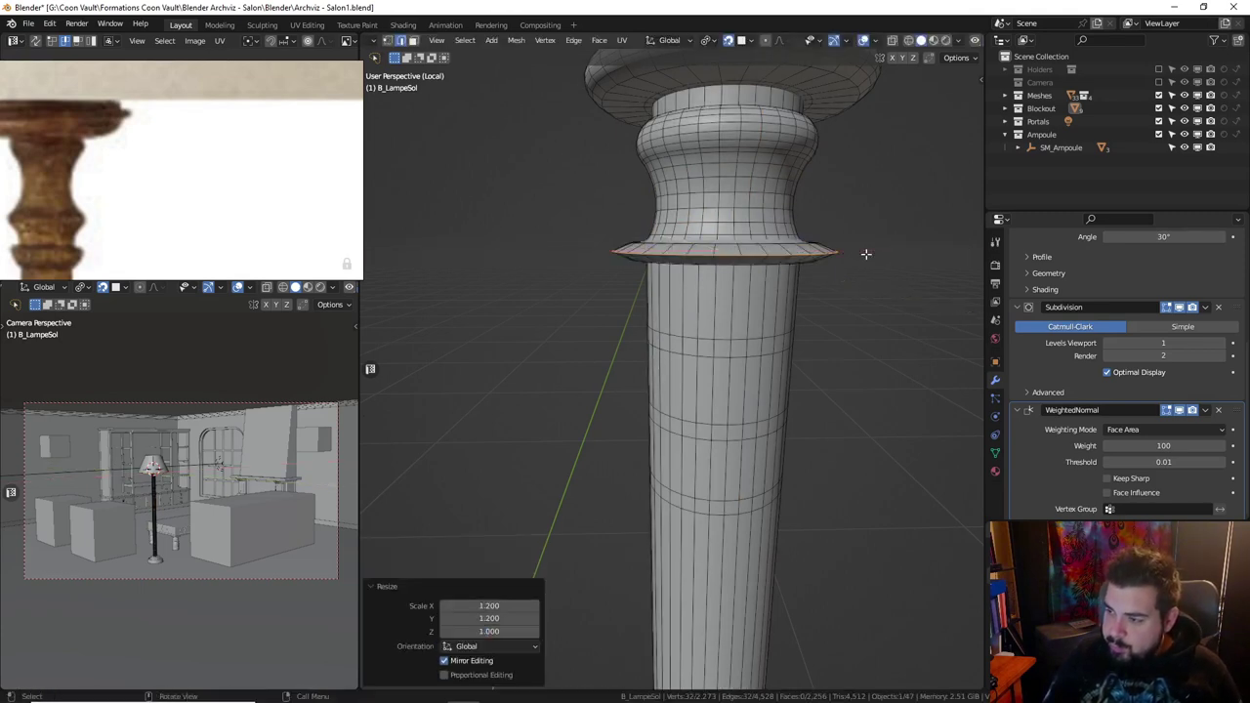
pyautogui.hotkey('ctrl', 'b')
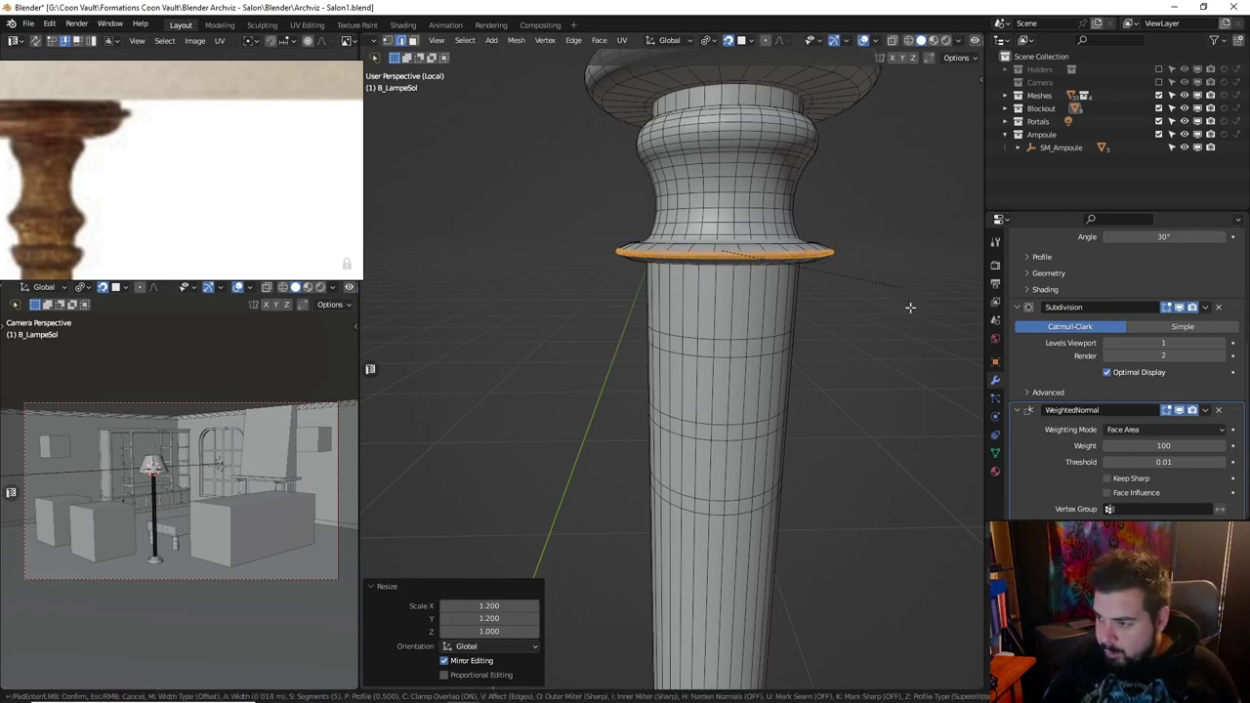
pyautogui.click(937, 348)
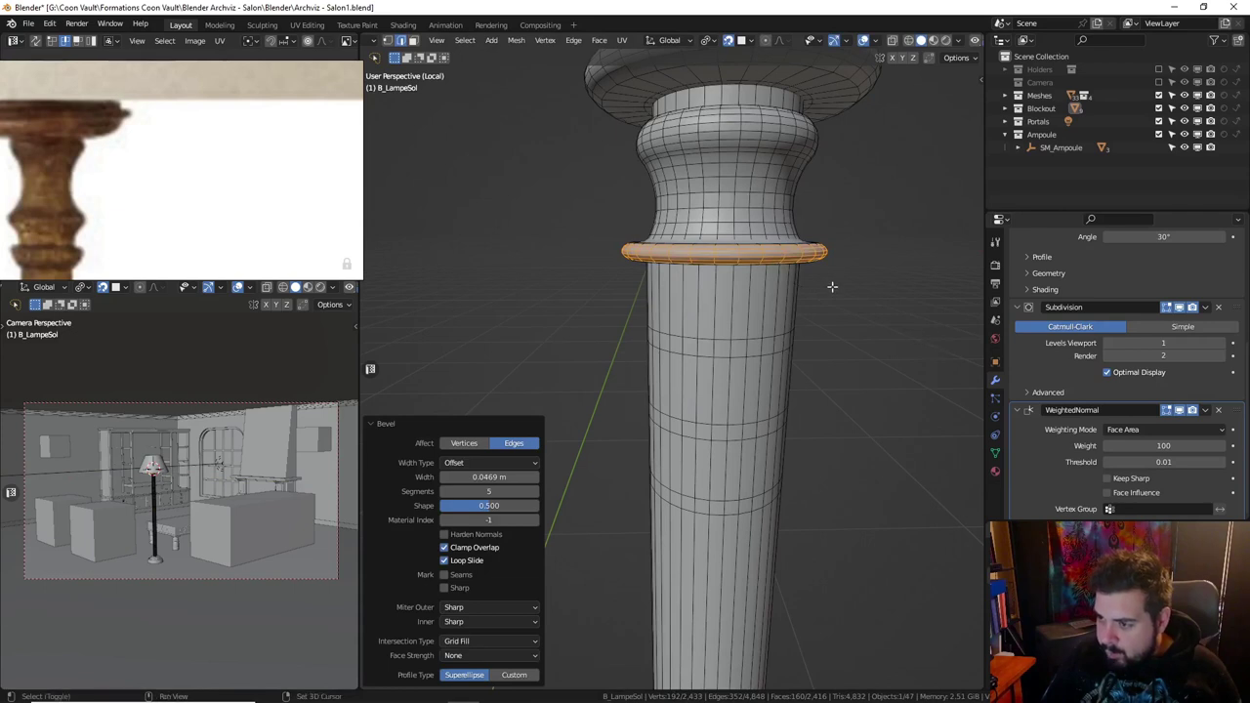
pyautogui.moveTo(937, 349); pyautogui.dragTo(788, 246, button='middle')
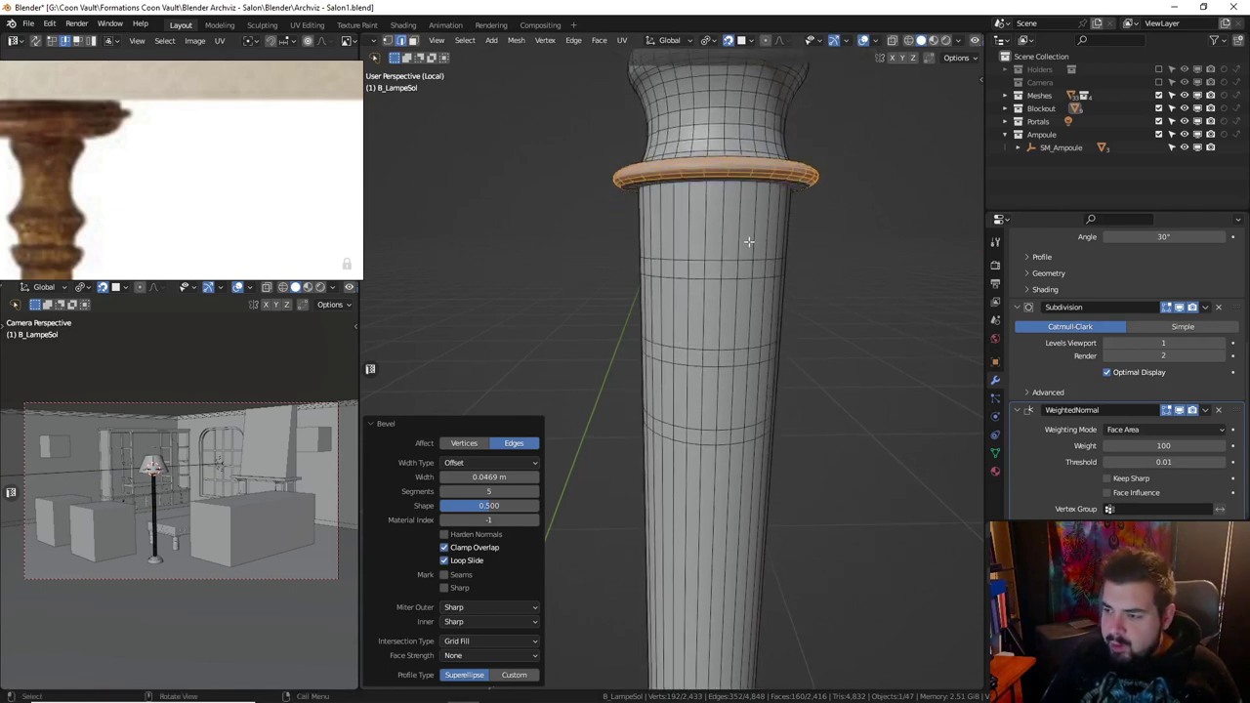
# Cut a loop below the ring, narrow it to 0.75, and bevel it 0.0455 m into a concave neck.
pyautogui.hotkey('ctrl', 'r')
pyautogui.click(758, 223)
pyautogui.rightClick(758, 224)
pyautogui.press('s')
pyautogui.hotkey('shift', 'z')
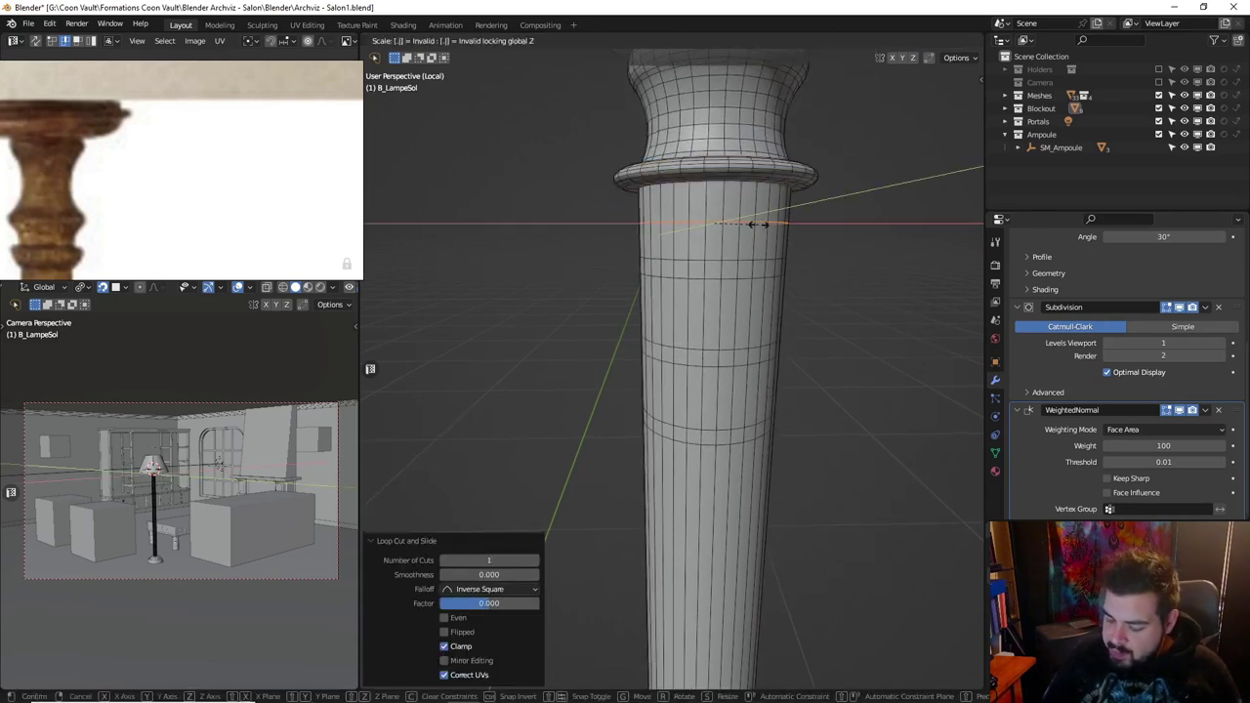
pyautogui.write('.75')
pyautogui.press('Return')
pyautogui.hotkey('ctrl', 'b')
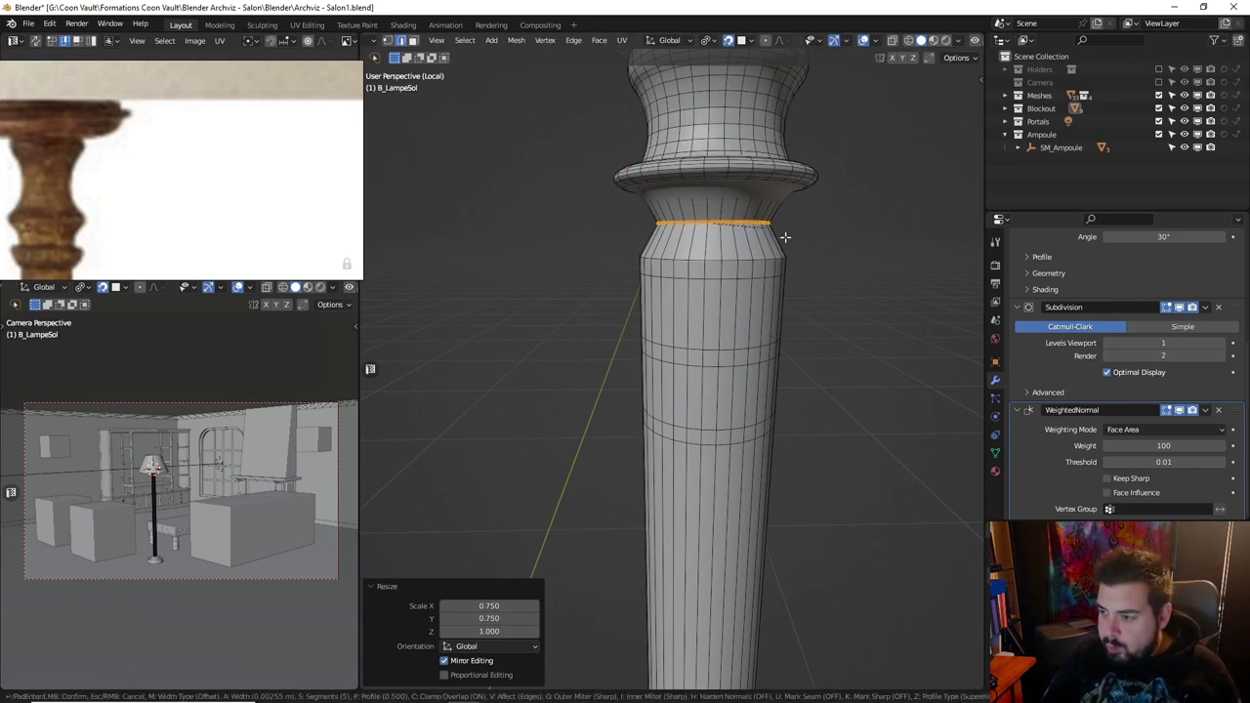
pyautogui.click(843, 252)
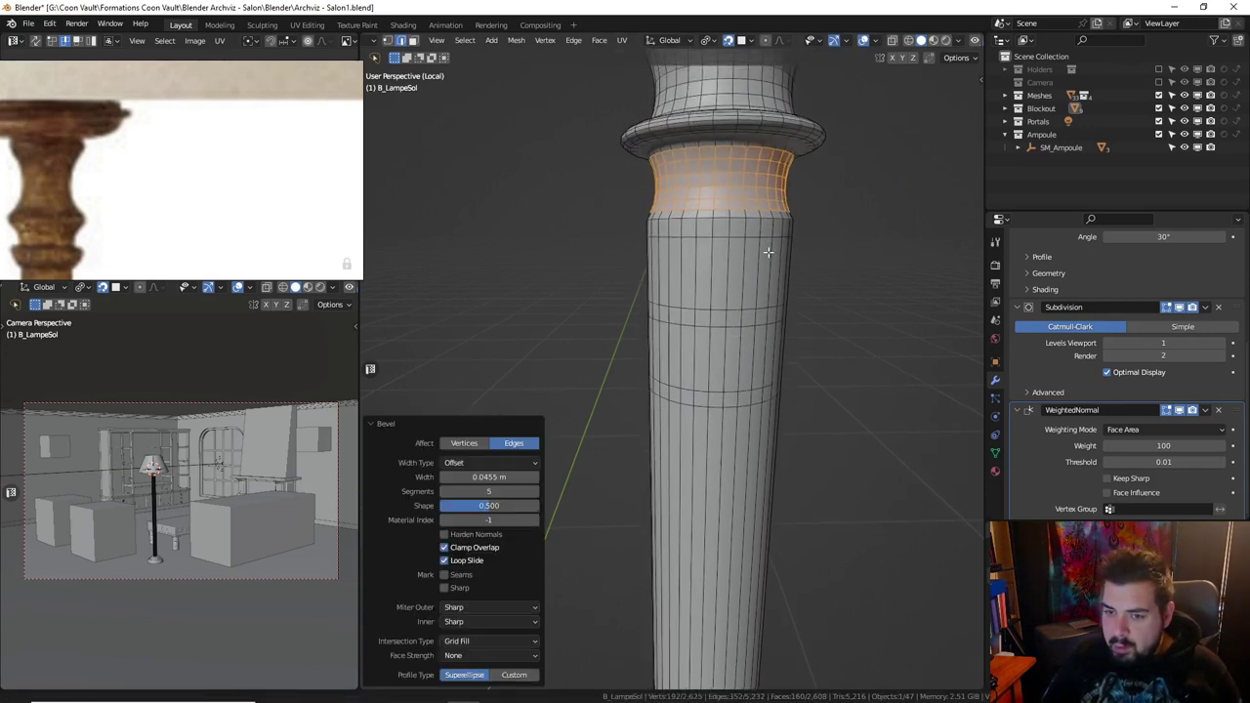
# Inset the face ring below the neck by extruding it and scaling its width to 0.9.
pyautogui.moveTo(769, 260); pyautogui.dragTo(768, 245, button='middle')
pyautogui.click(767, 221)
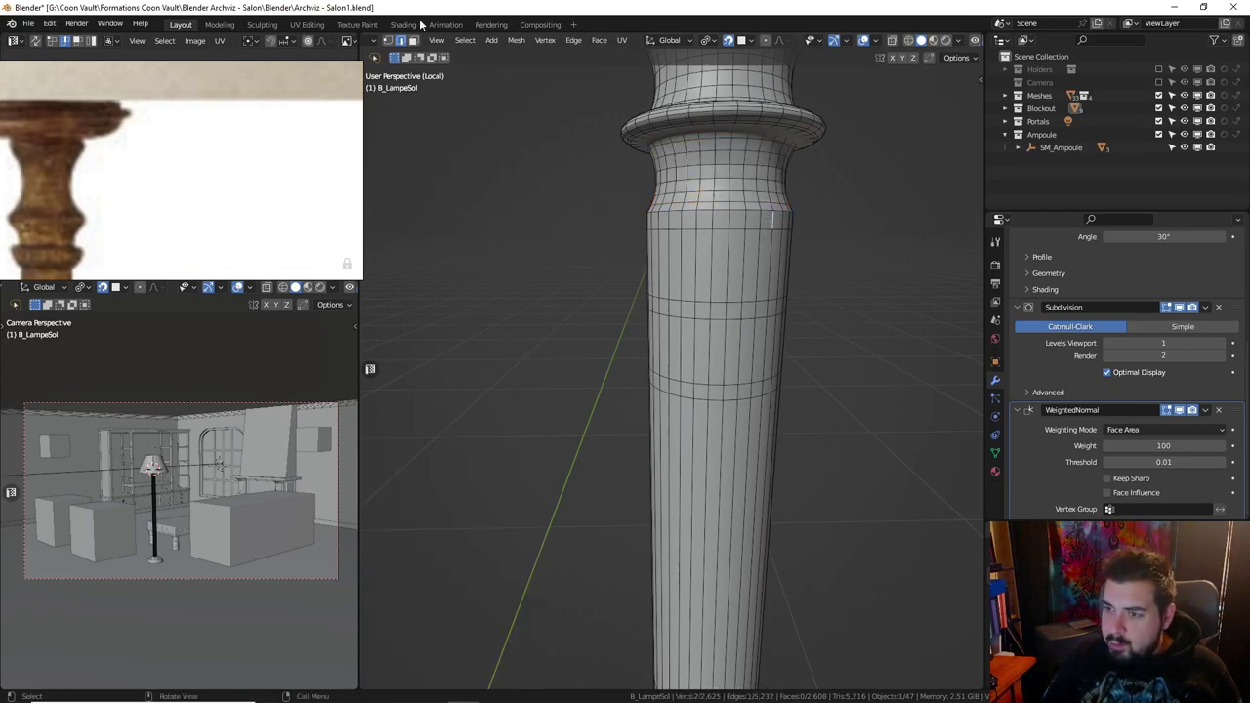
pyautogui.click(417, 43)
pyautogui.keyDown('alt'); pyautogui.click(739, 217); pyautogui.keyUp('alt')
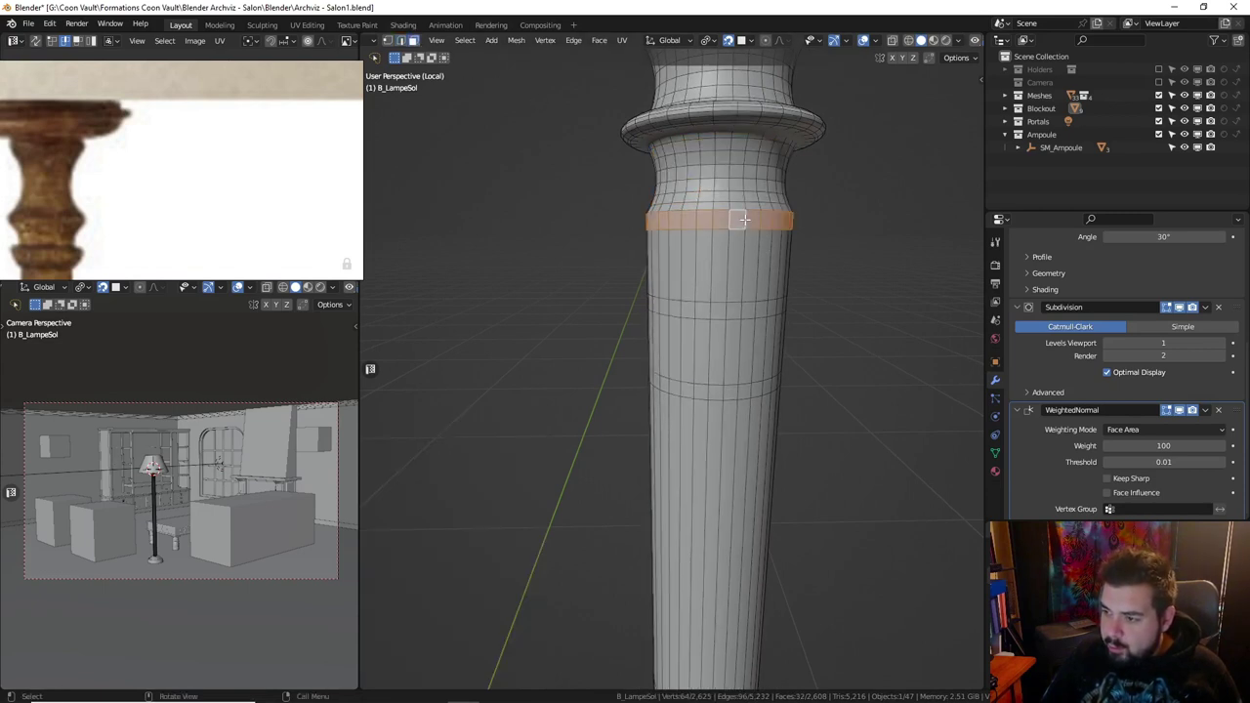
pyautogui.press('e')
pyautogui.press('s')
pyautogui.hotkey('shift', 'z')
pyautogui.write('.')
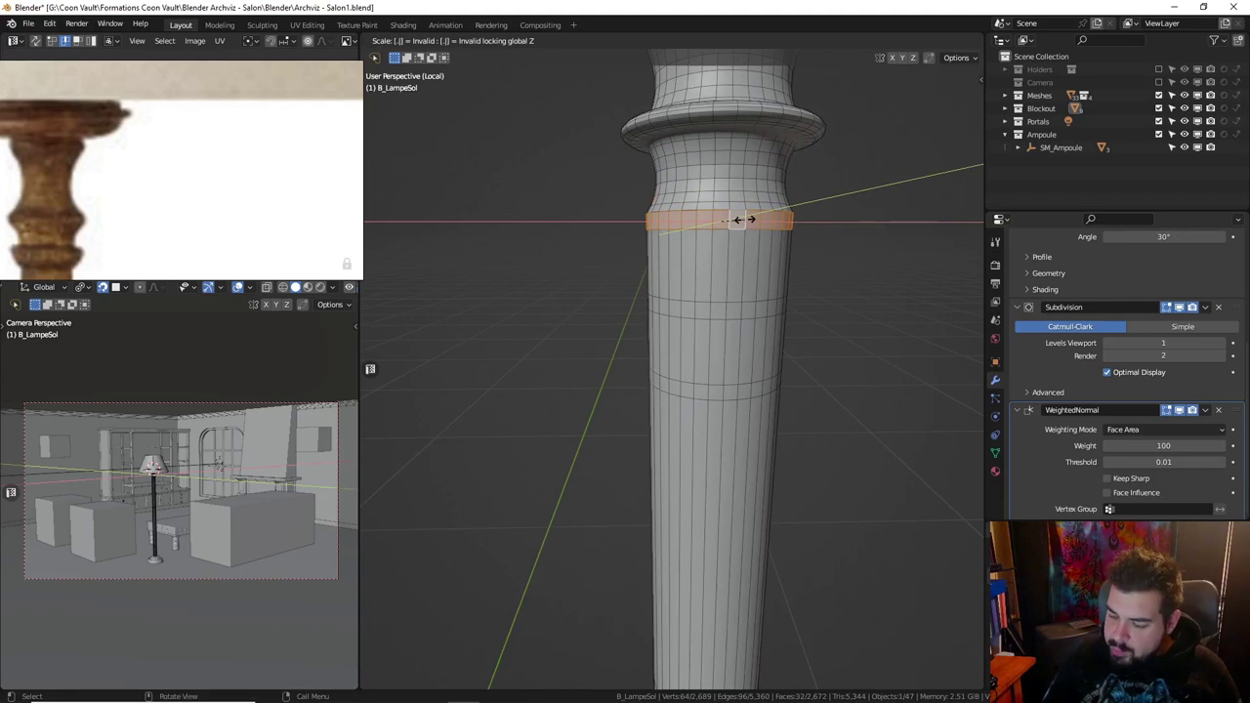
pyautogui.write('9')
pyautogui.press('BackSpace')
pyautogui.press('BackSpace')
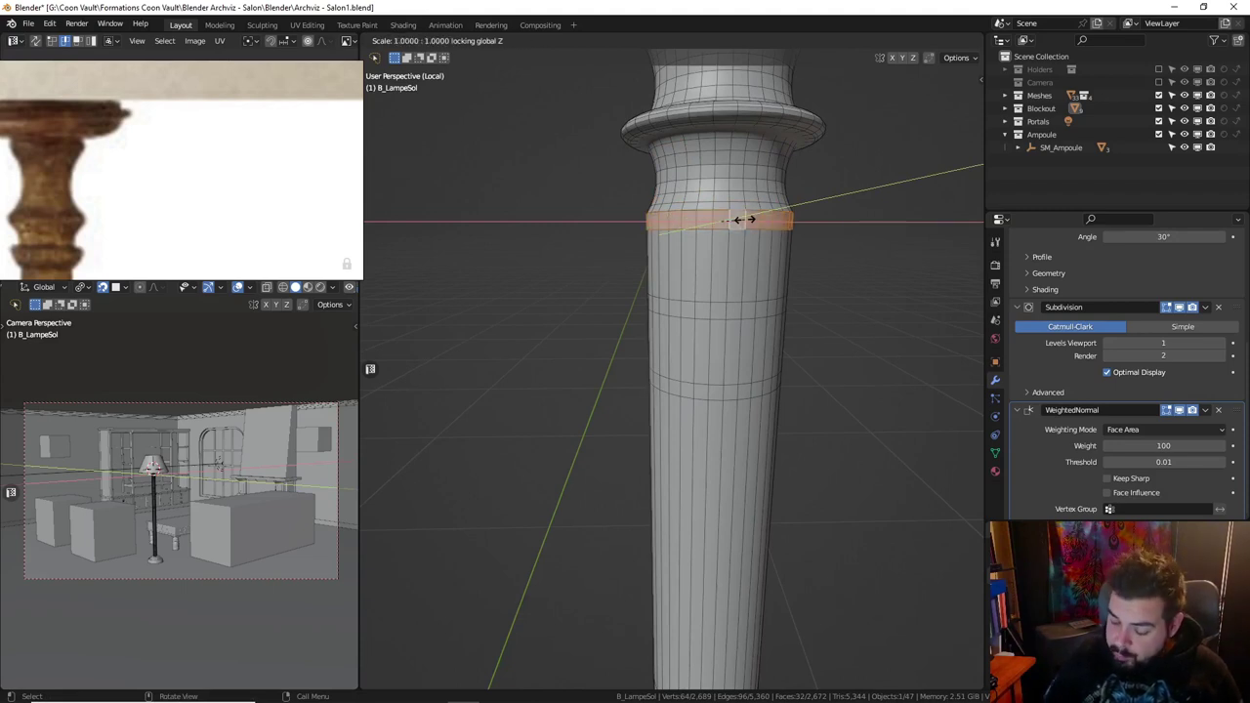
pyautogui.write('.9')
pyautogui.press('Return')
# Loop-cut under the new collar, narrow it to 0.75 and bevel it into a concave neck.
pyautogui.moveTo(742, 218); pyautogui.dragTo(730, 190, button='middle')
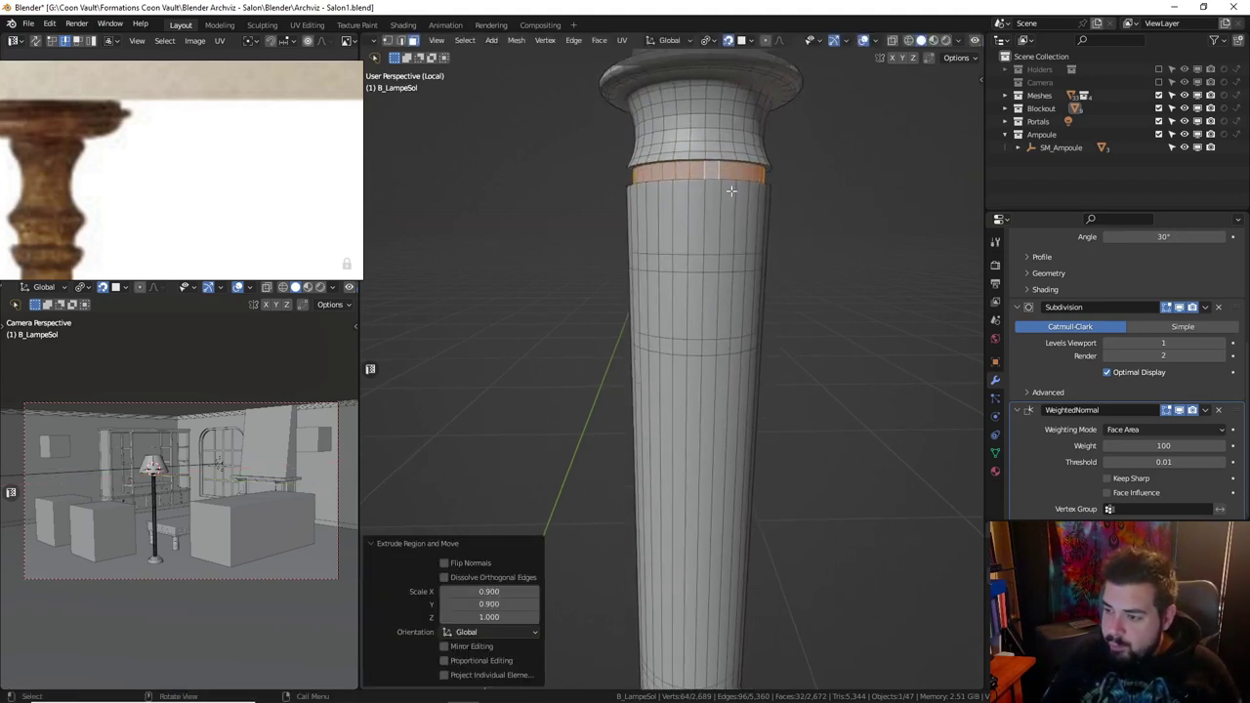
pyautogui.hotkey('ctrl', 'r')
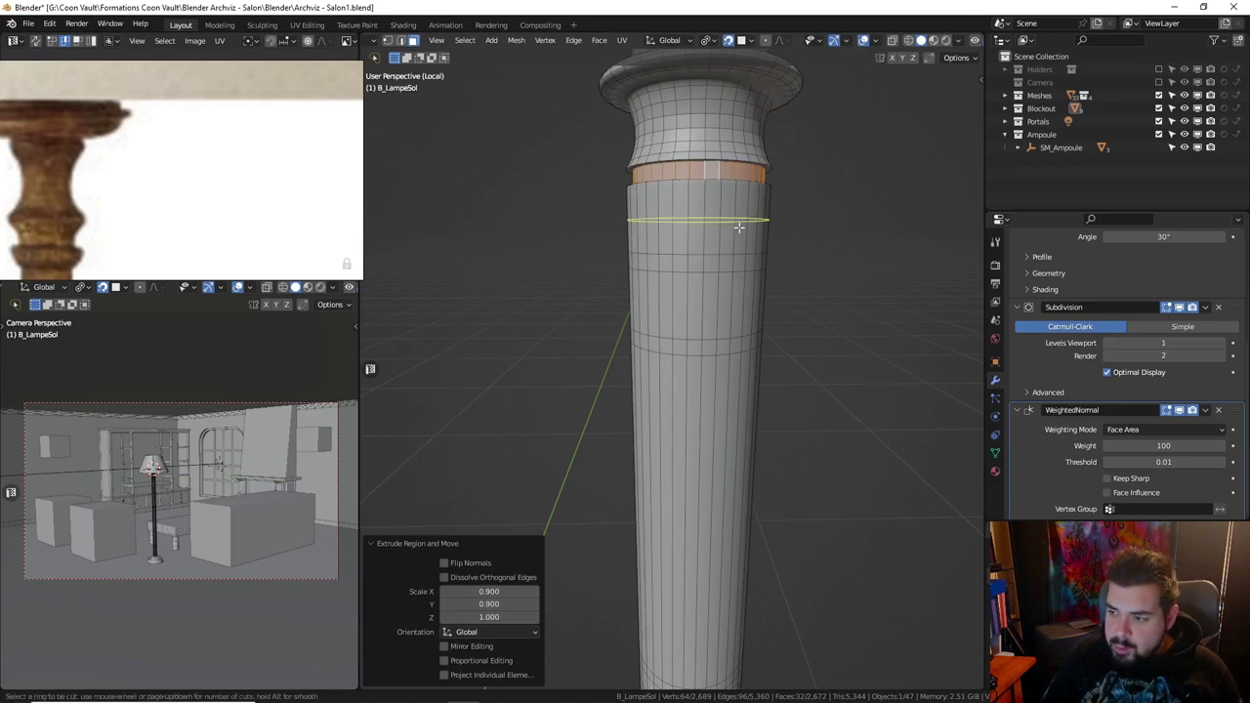
pyautogui.click(739, 226)
pyautogui.rightClick(739, 226)
pyautogui.press('s')
pyautogui.hotkey('shift', 'z')
pyautogui.write('.75')
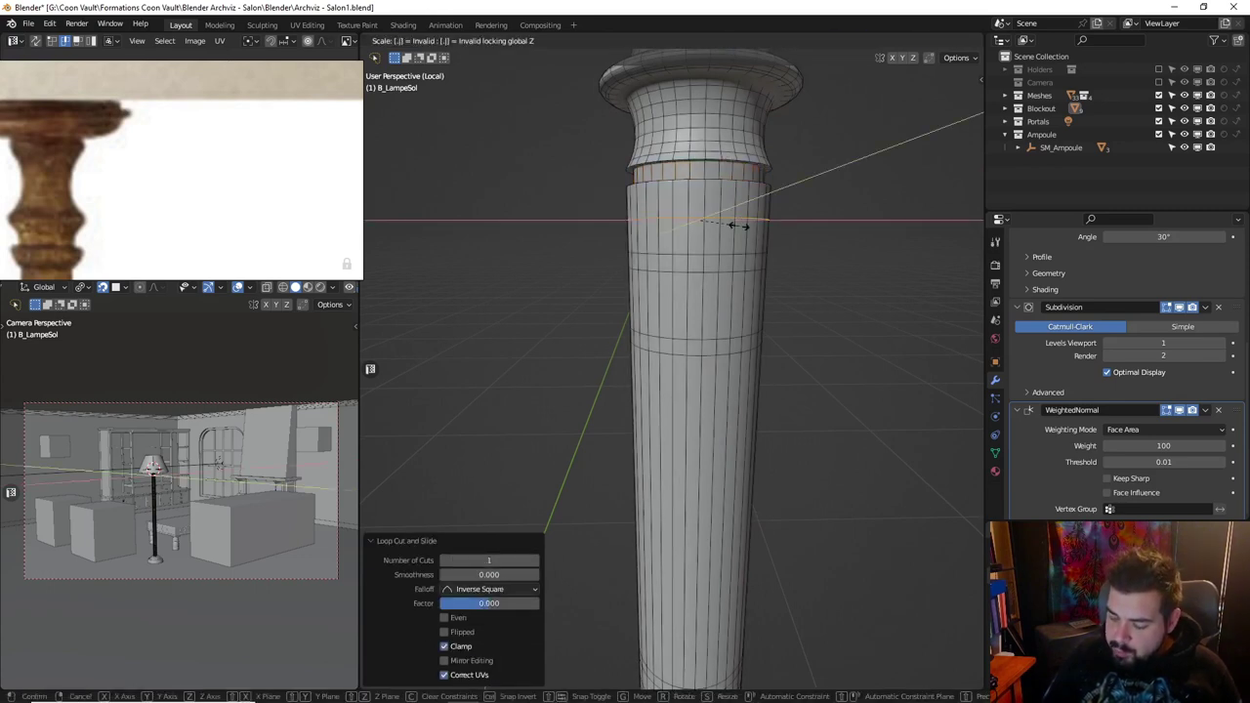
pyautogui.press('Return')
pyautogui.hotkey('ctrl', 'b')
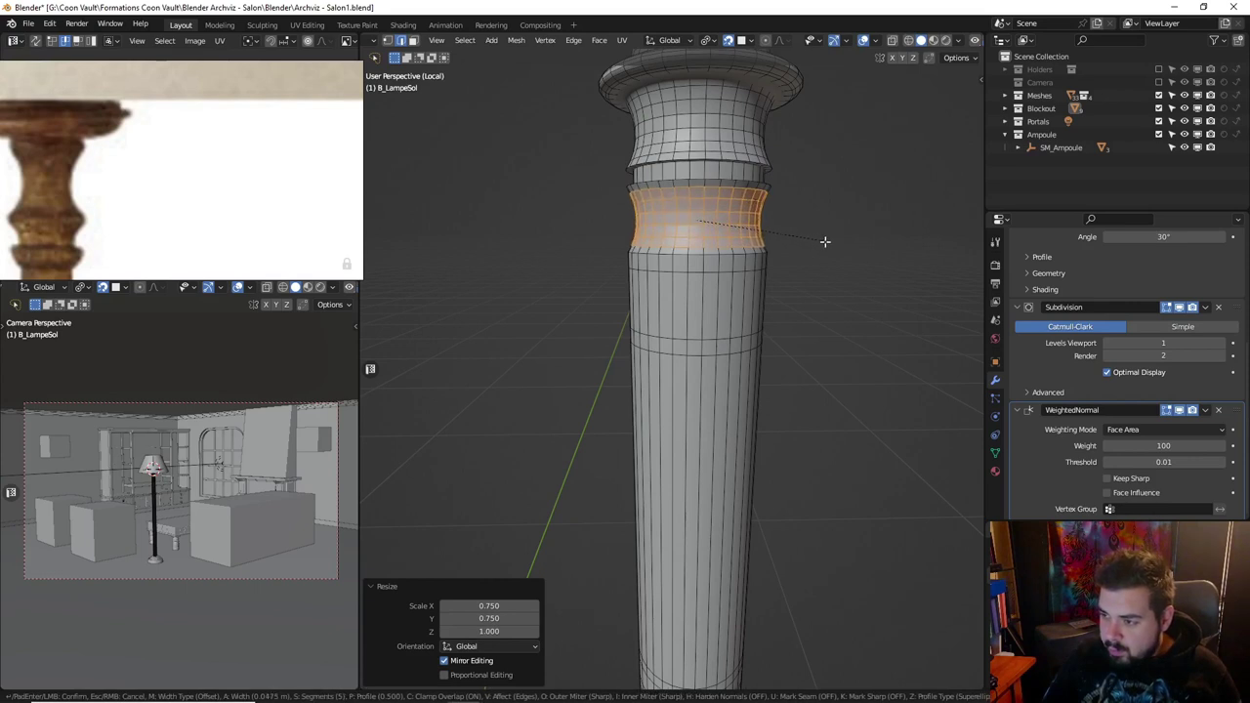
pyautogui.click(818, 237)
pyautogui.scroll(2, 133, 147)
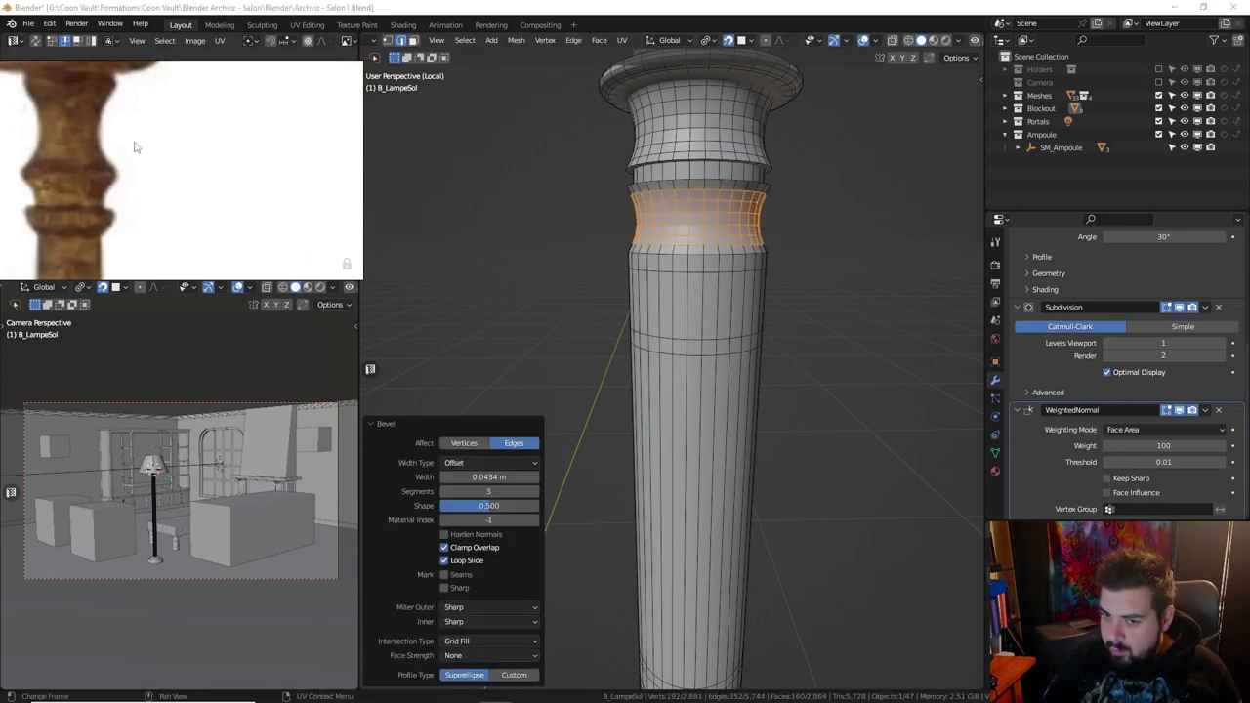
pyautogui.scroll(2, 185, 212)
pyautogui.scroll(-1, 187, 196)
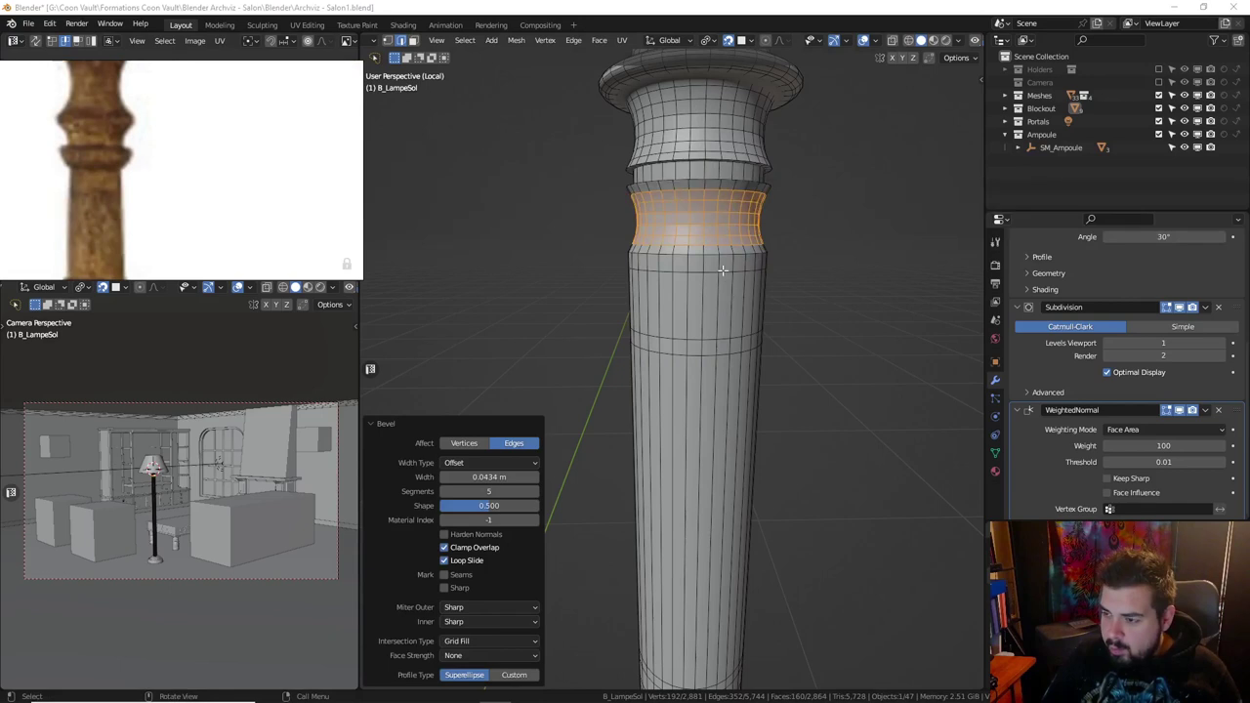
# Select two lower face rings and inset them to 0.9 width.
pyautogui.hotkey('alt', 'a')
pyautogui.click(413, 40)
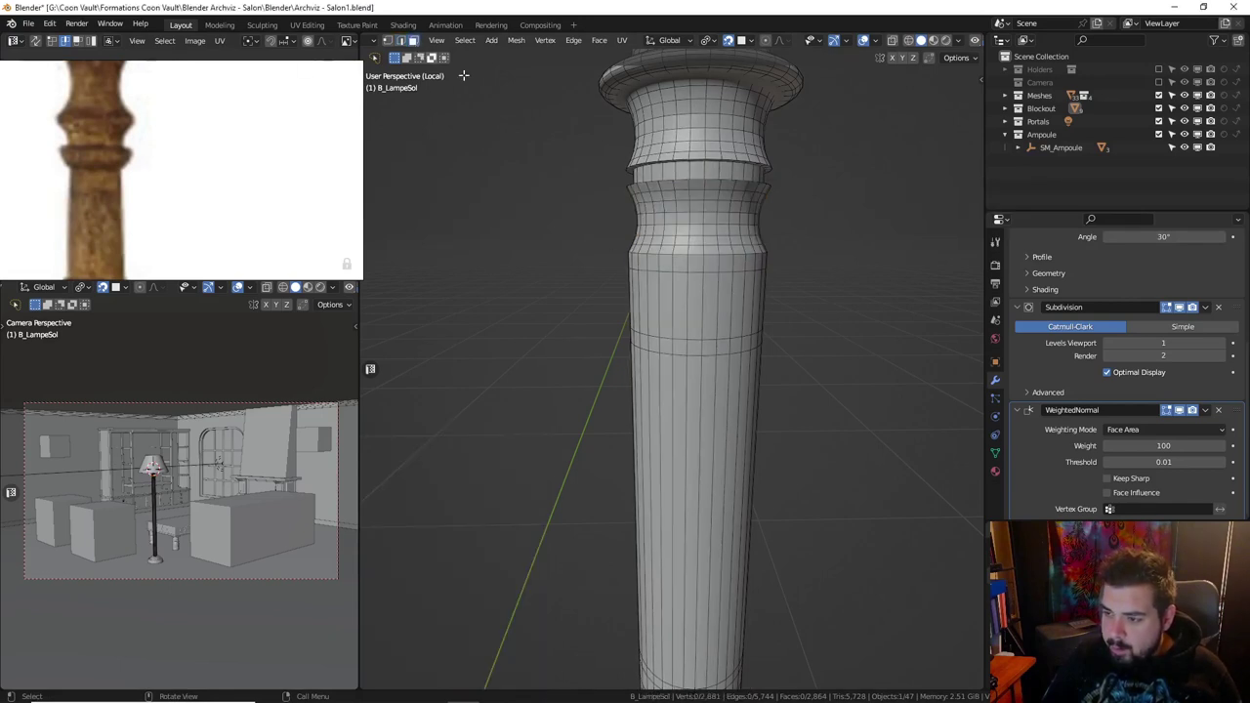
pyautogui.keyDown('alt'); pyautogui.click(719, 263); pyautogui.keyUp('alt')
pyautogui.keyDown('alt'); pyautogui.keyDown('shift'); pyautogui.click(720, 348); pyautogui.keyUp('shift'); pyautogui.keyUp('alt')
pyautogui.press('s')
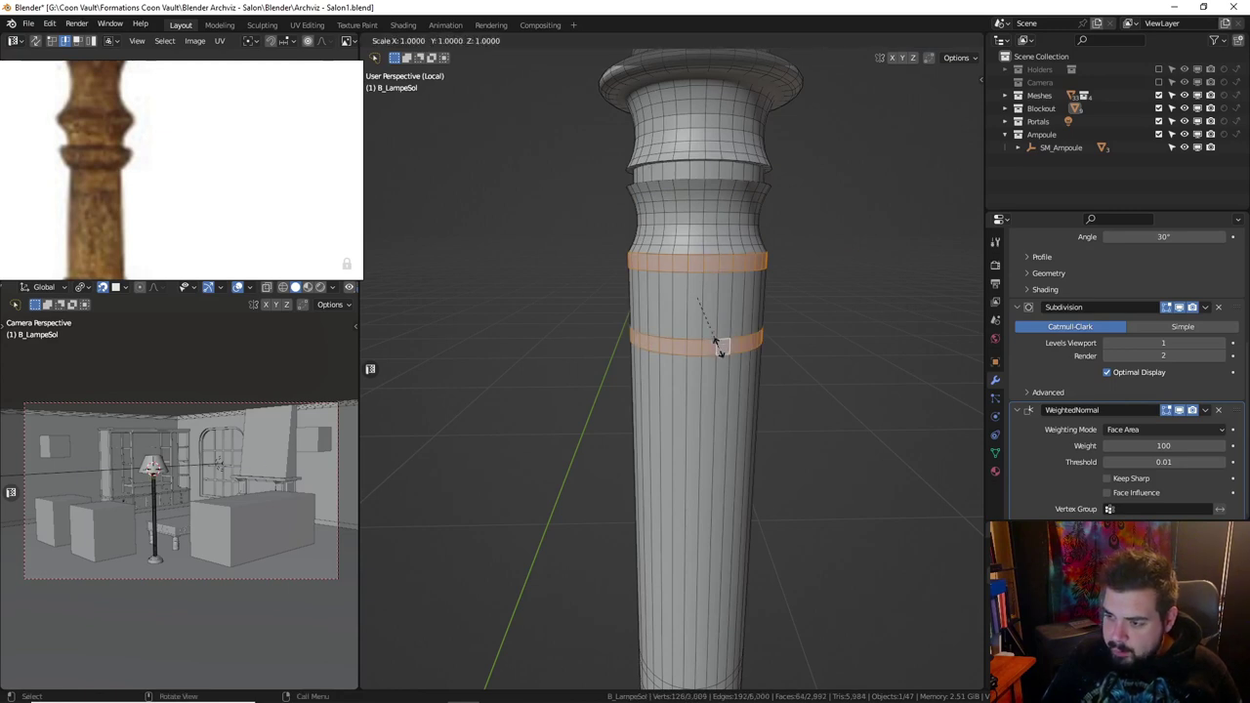
pyautogui.hotkey('shift', 'z')
pyautogui.write('.9')
pyautogui.press('Return')
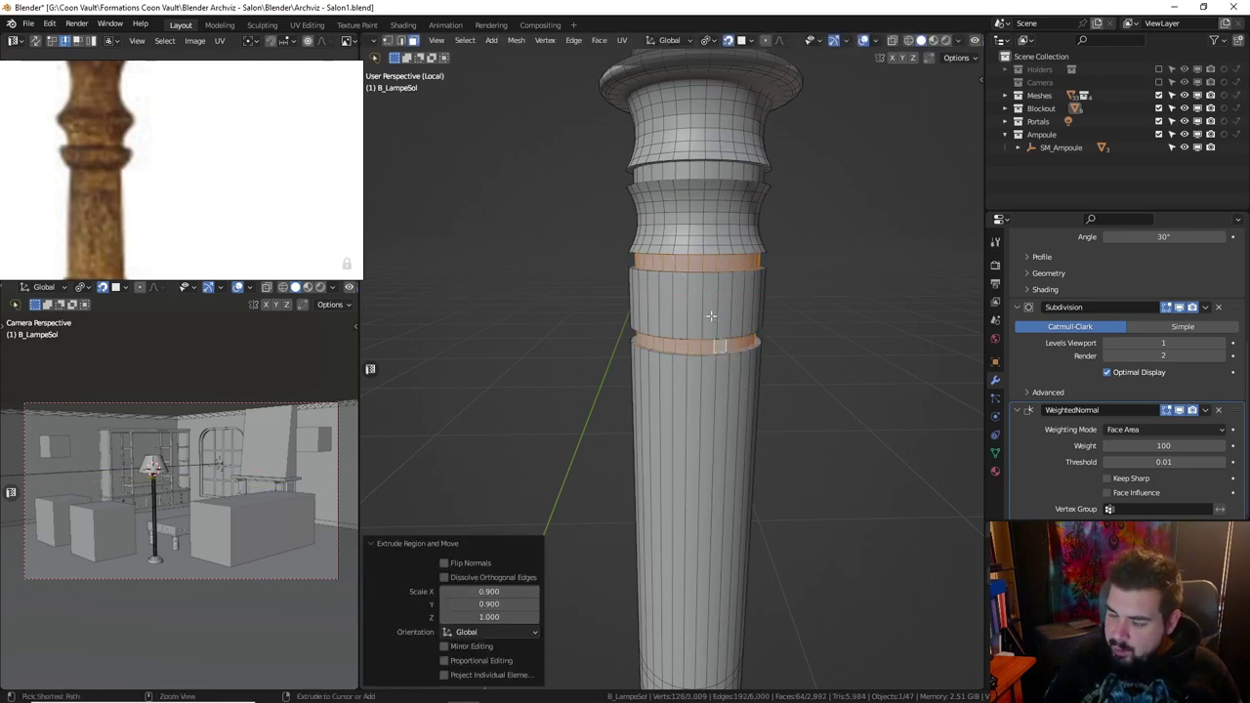
# Add a loop between the rings, widen it to 1.2 and bevel it into a rounded bead.
pyautogui.keyDown('alt'); pyautogui.click(710, 334); pyautogui.keyUp('alt')
pyautogui.press('g')
pyautogui.press('g')
pyautogui.click(708, 318)
pyautogui.press('s')
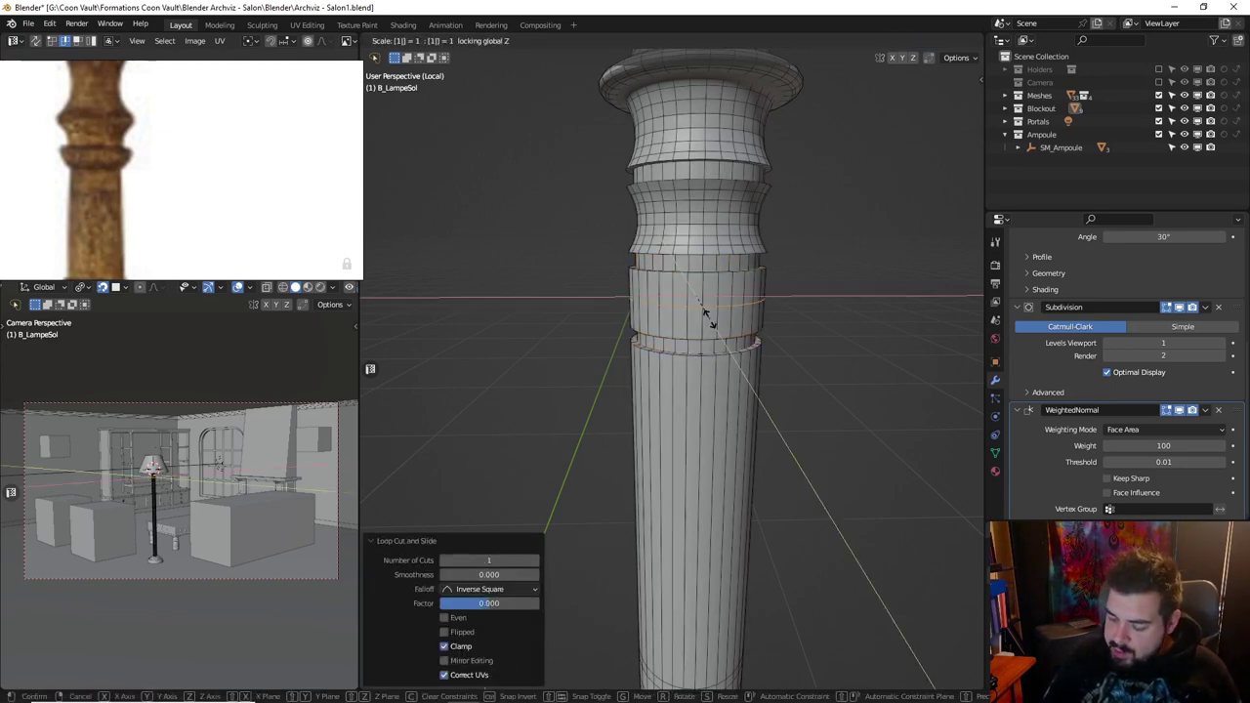
pyautogui.hotkey('shift', 'z')
pyautogui.write('1.2')
pyautogui.press('Return')
pyautogui.hotkey('ctrl', 'b')
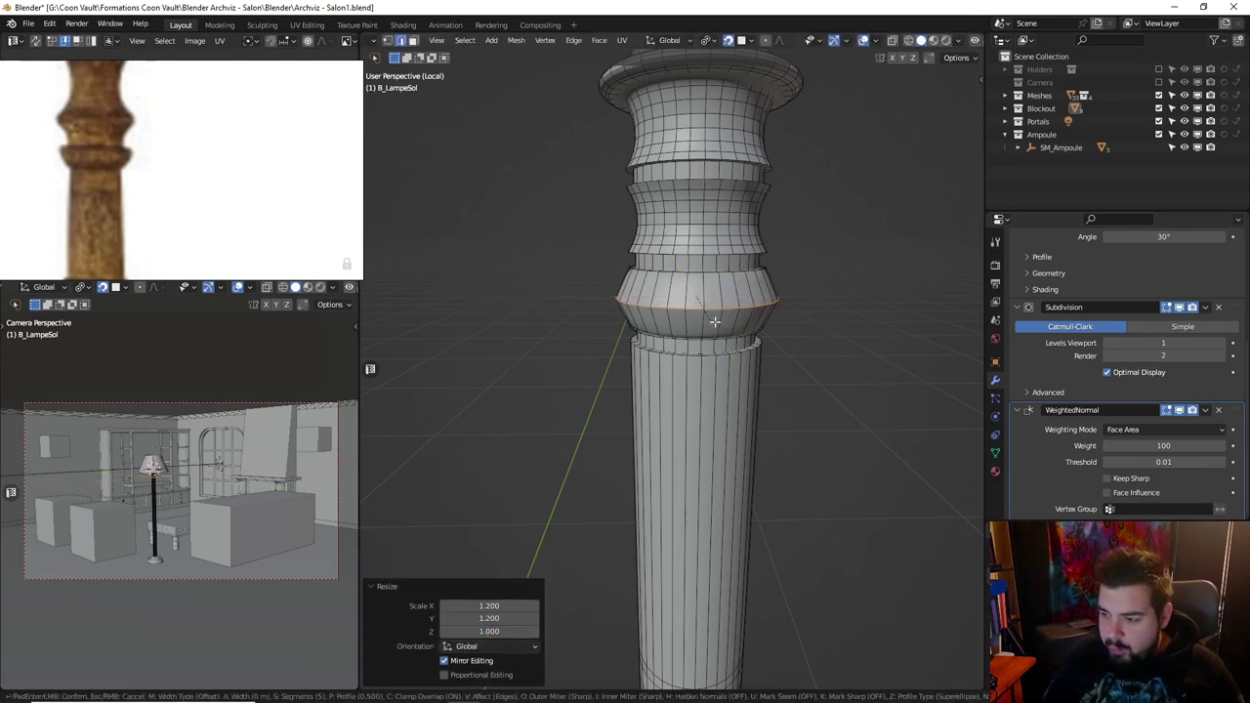
pyautogui.click(772, 347)
# Leave Edit Mode to view the whole smoothed stem and show a lower part of the reference photo.
pyautogui.press('Tab')
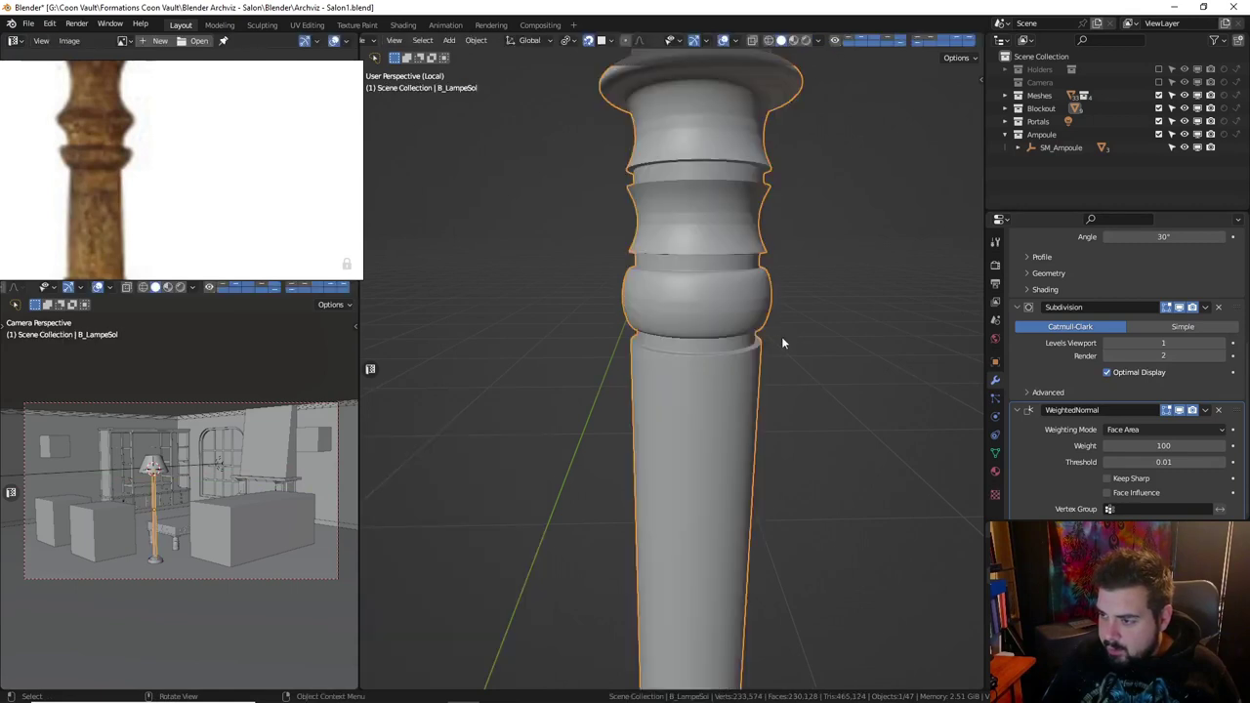
pyautogui.scroll(-2, 781, 336)
pyautogui.moveTo(779, 336); pyautogui.dragTo(760, 262, button='middle')
pyautogui.scroll(-1, 740, 279)
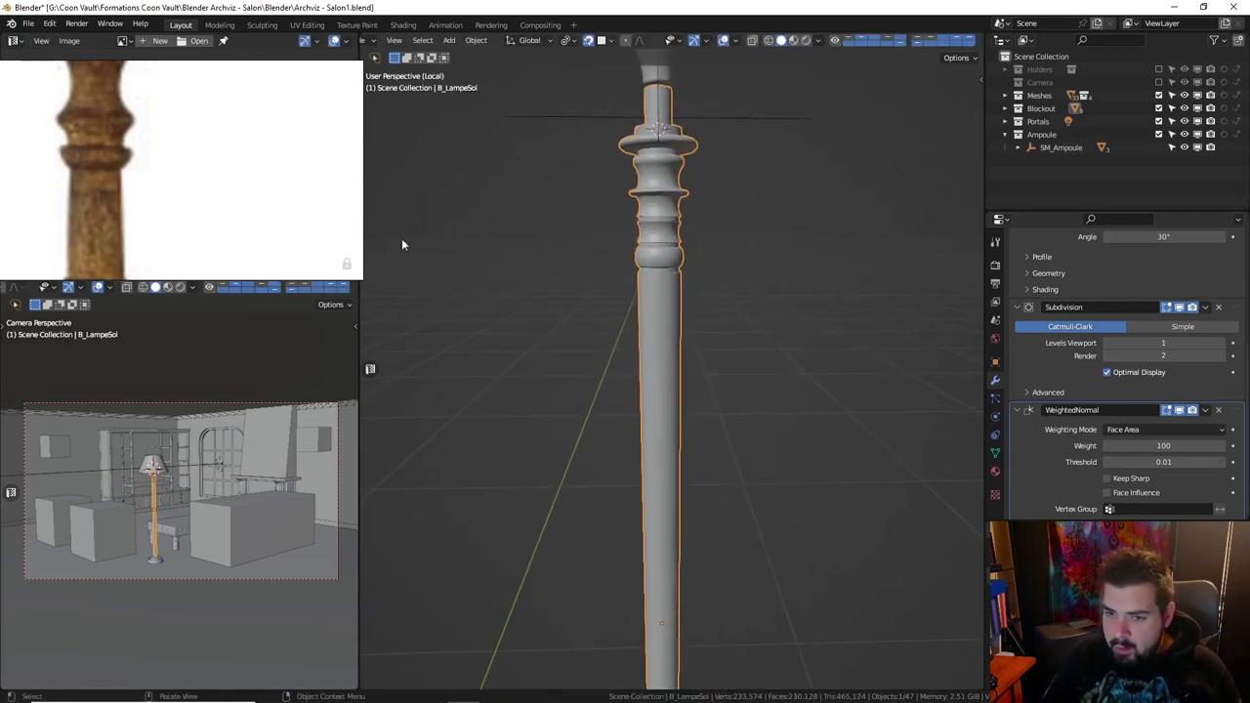
pyautogui.moveTo(332, 185); pyautogui.dragTo(282, 102, button='middle')
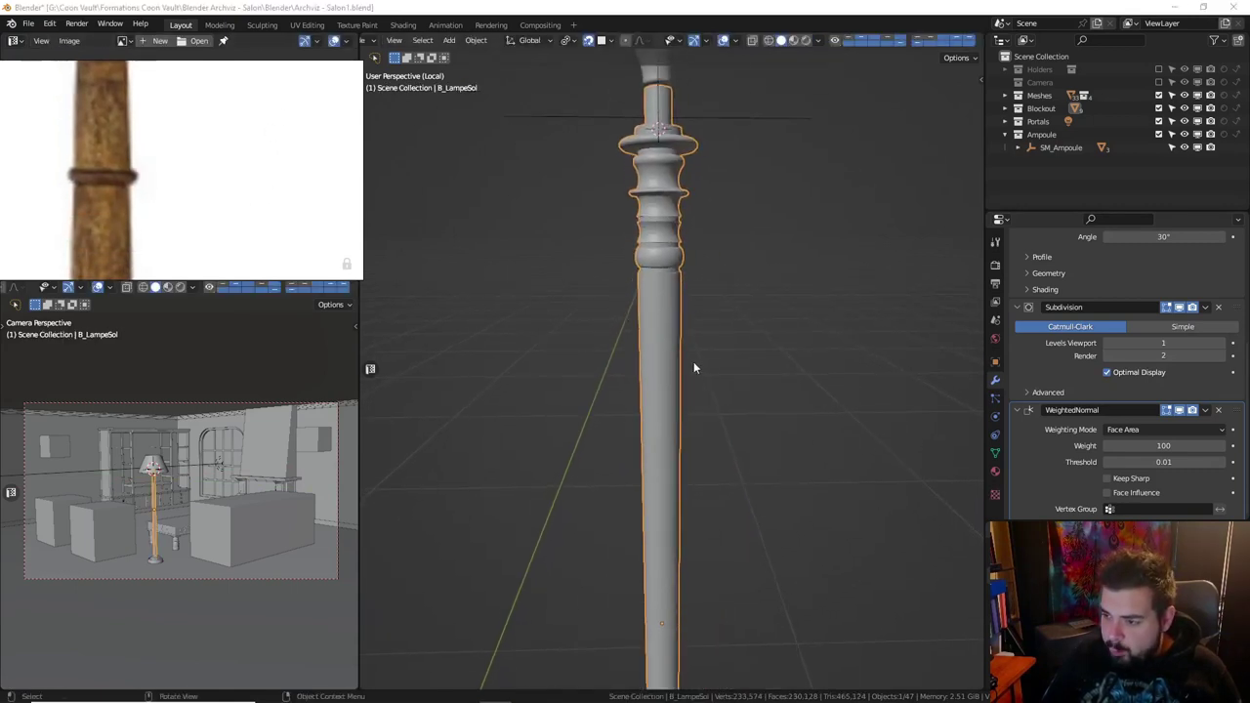
# Return to Edit Mode, clear the selection, and pan the reference photo to the stem.
pyautogui.press('Tab')
pyautogui.scroll(3, 681, 359)
pyautogui.press('a')
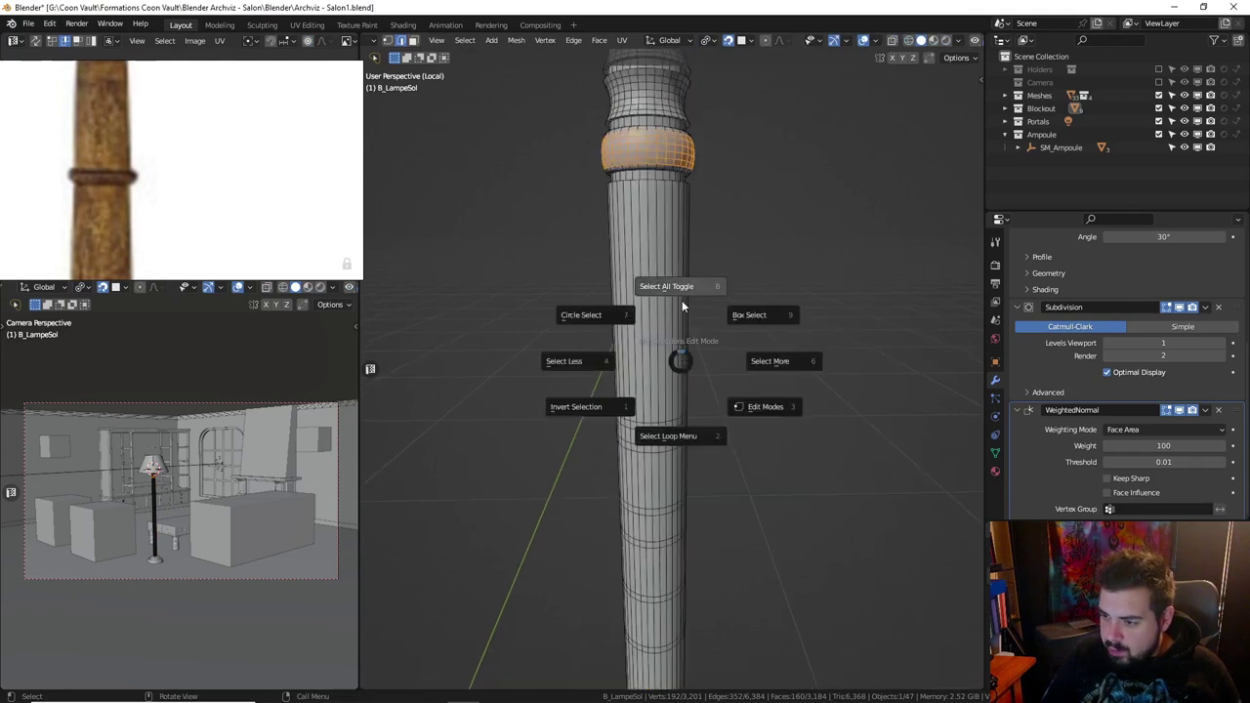
pyautogui.click(682, 306)
pyautogui.moveTo(683, 305); pyautogui.dragTo(689, 332, button='middle')
pyautogui.scroll(1, 237, 230)
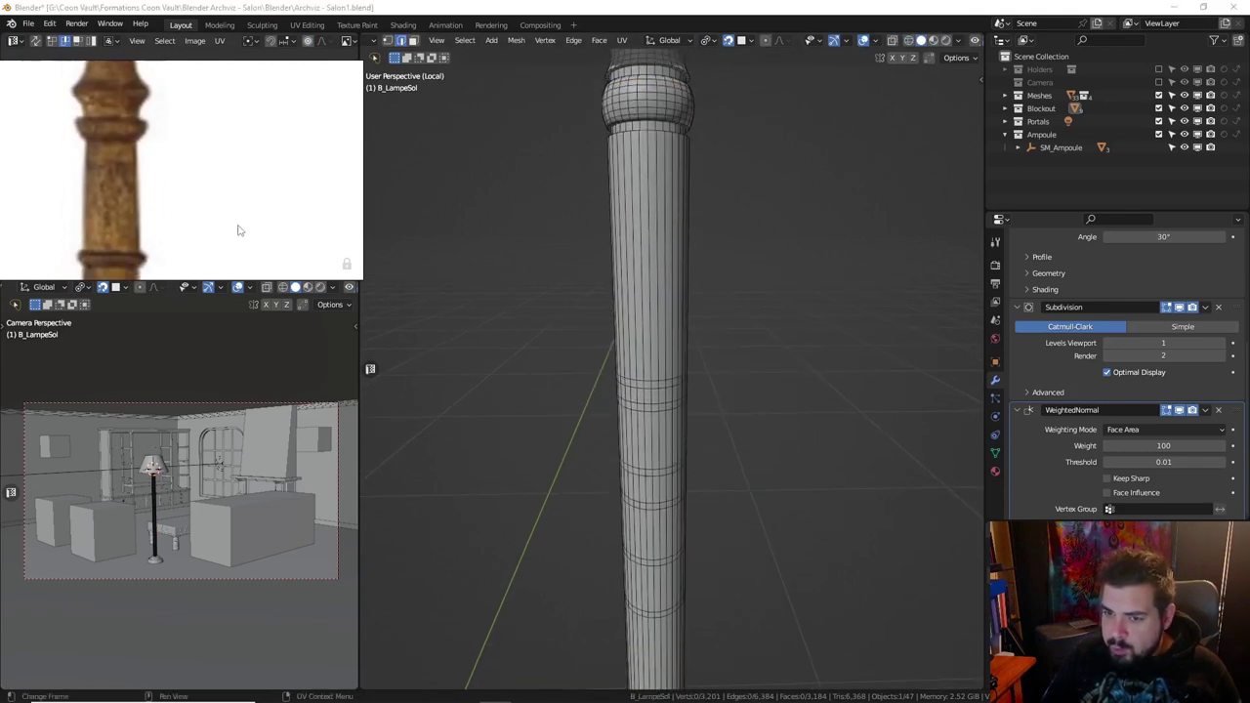
pyautogui.scroll(-2, 237, 231)
pyautogui.hscroll(-3, 241, 186)
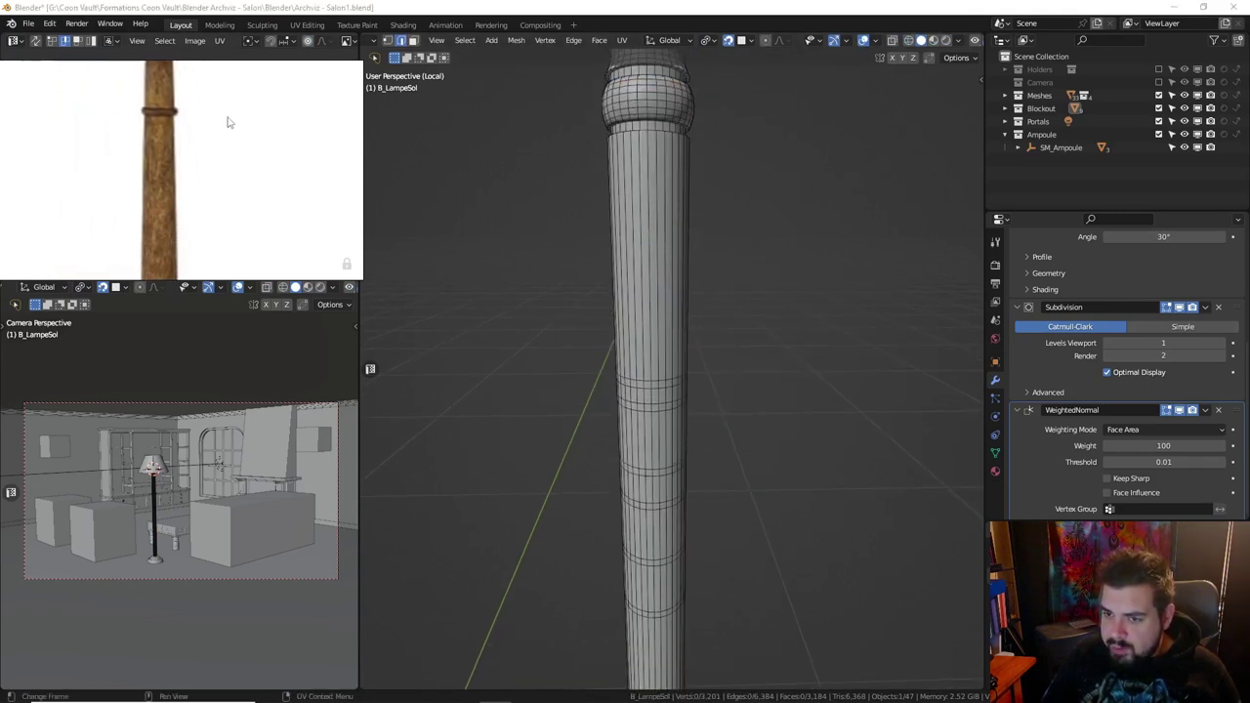
pyautogui.moveTo(241, 180); pyautogui.dragTo(251, 243, button='middle')
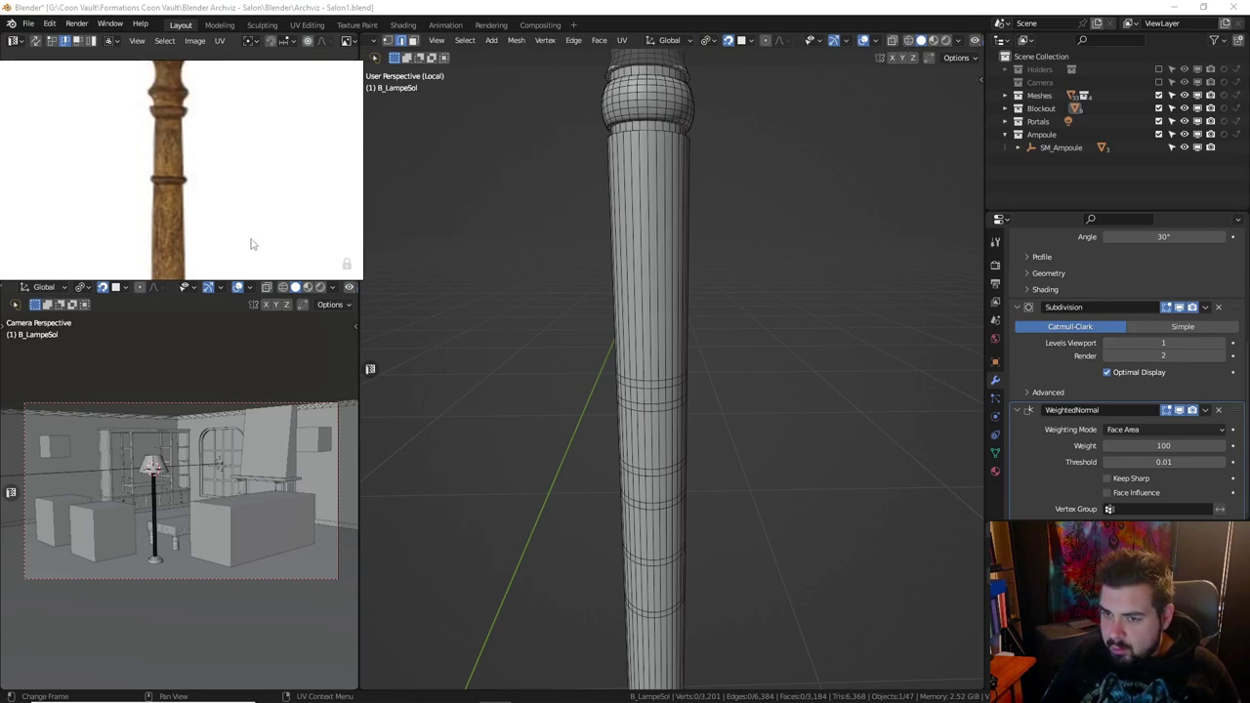
# Select the first face band partway down the stem.
pyautogui.moveTo(697, 364)
pyautogui.mouseDown(button='middle')
pyautogui.moveTo(696, 342)
pyautogui.moveTo(668, 365)
pyautogui.mouseUp(button='middle')
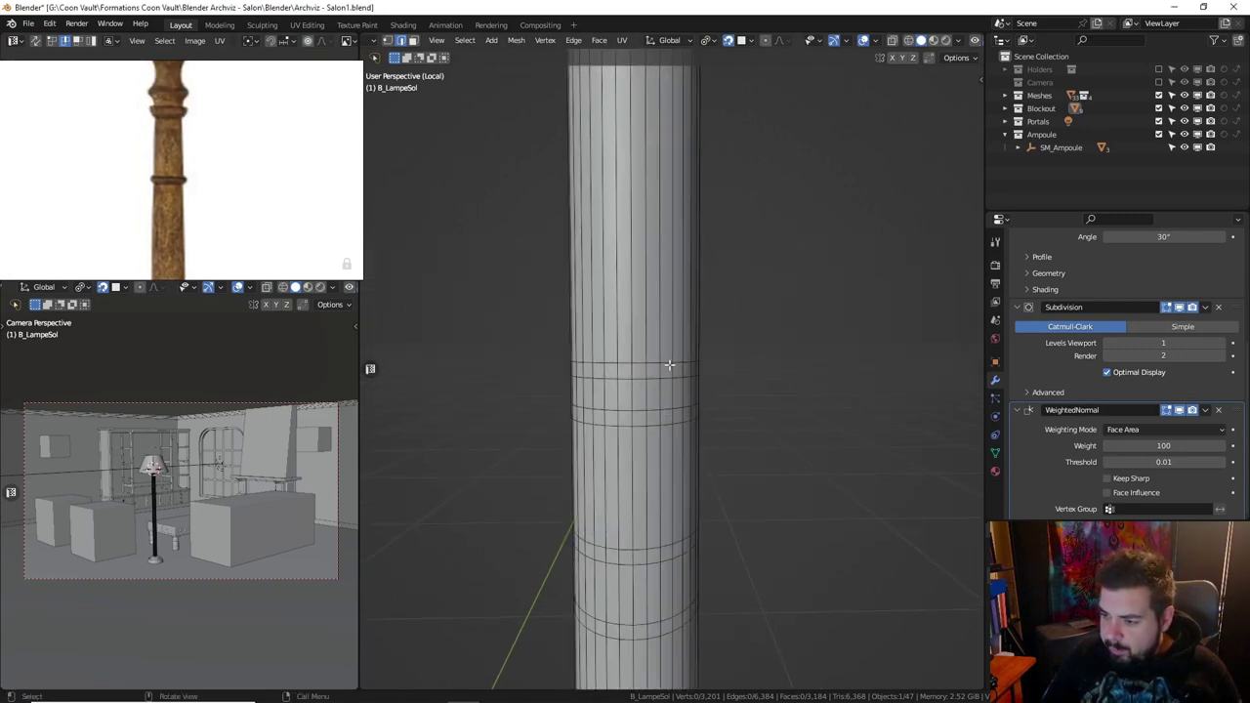
pyautogui.keyDown('alt'); pyautogui.click(661, 366); pyautogui.keyUp('alt')
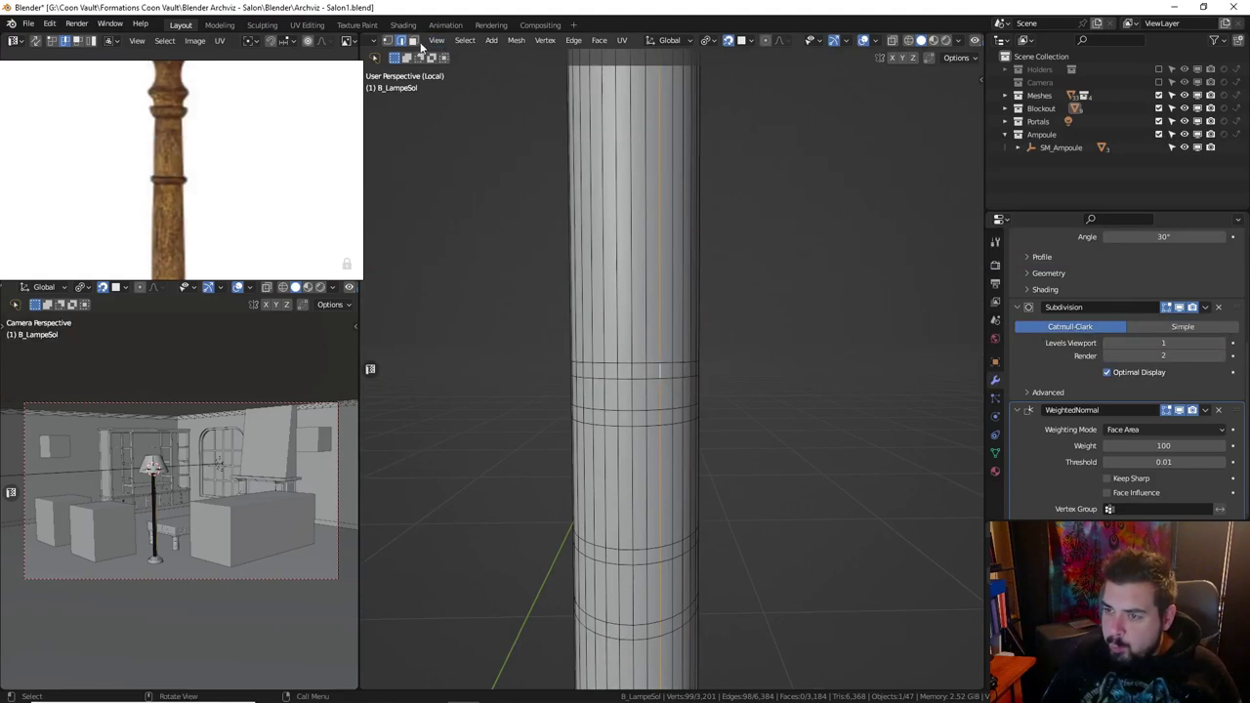
pyautogui.hotkey('alt', 'a')
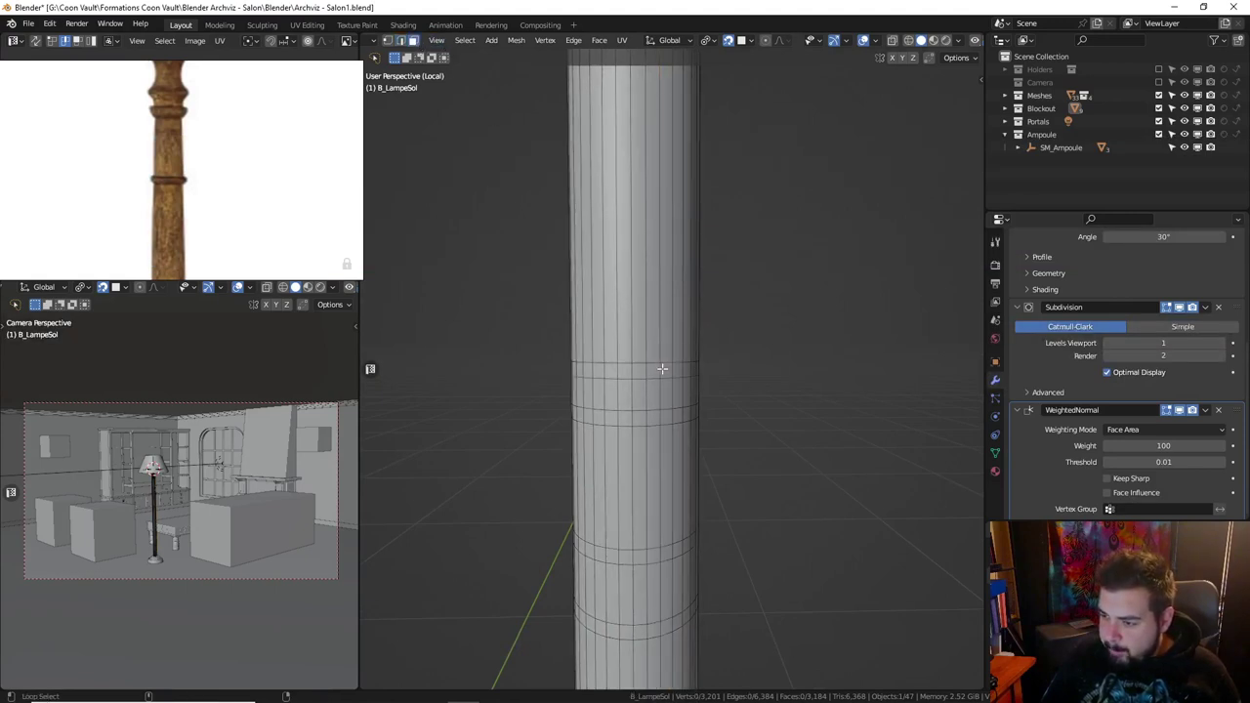
pyautogui.keyDown('alt'); pyautogui.click(662, 368); pyautogui.keyUp('alt')
# Add a second face band below and inset both bands to 0.9 width.
pyautogui.keyDown('alt'); pyautogui.keyDown('shift'); pyautogui.click(662, 418); pyautogui.keyUp('shift'); pyautogui.keyUp('alt')
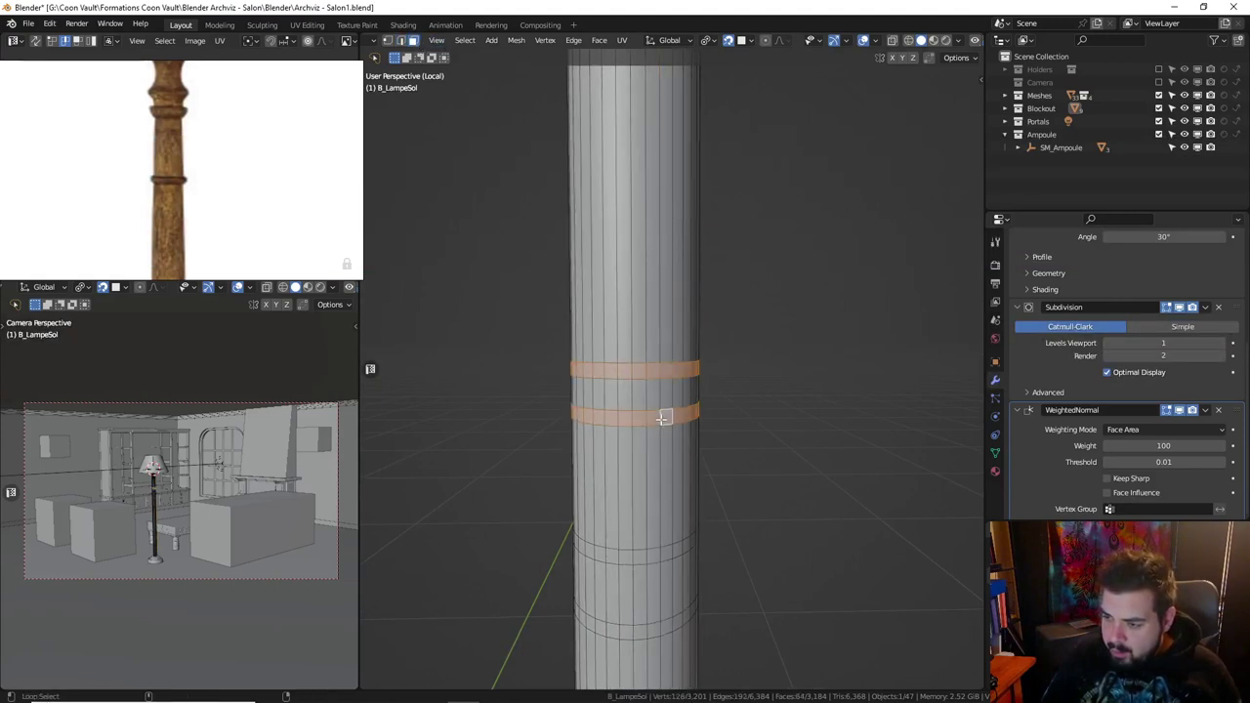
pyautogui.press('e')
pyautogui.press('s')
pyautogui.hotkey('shift', 'z')
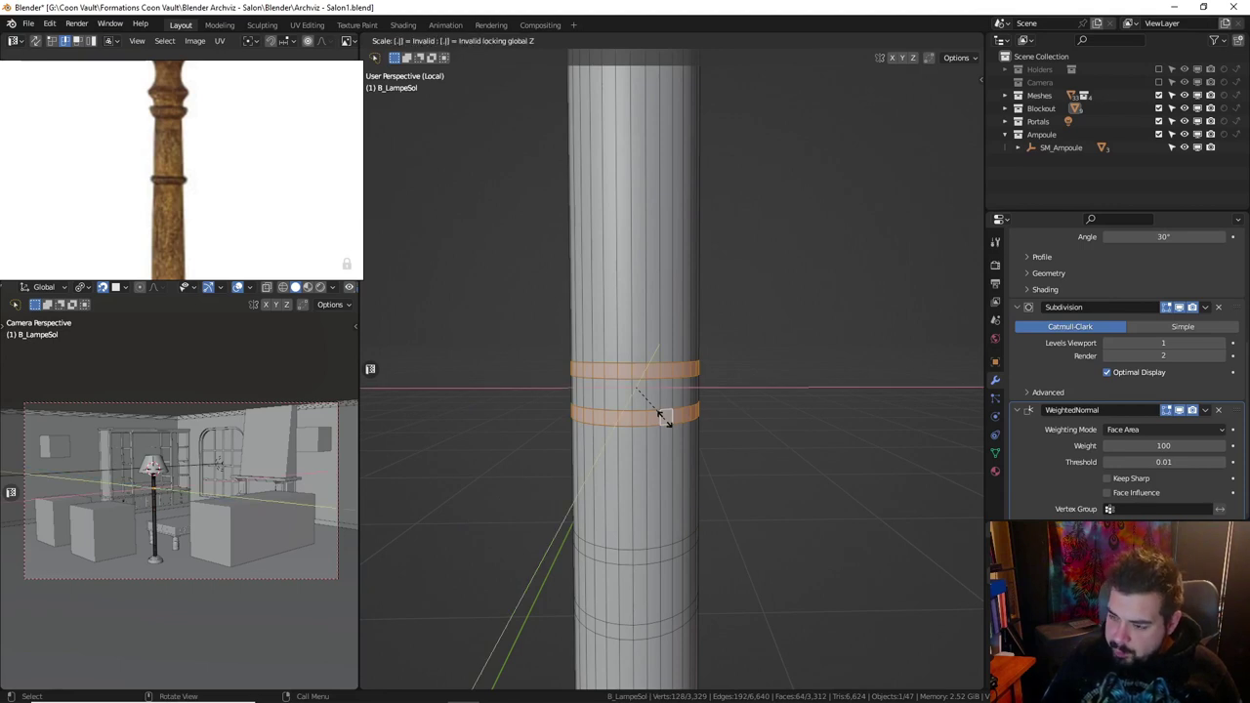
pyautogui.write('.9')
pyautogui.press('Return')
# Cut a centered loop between the bands and bulge it outward to 1.2.
pyautogui.hotkey('ctrl', 'r')
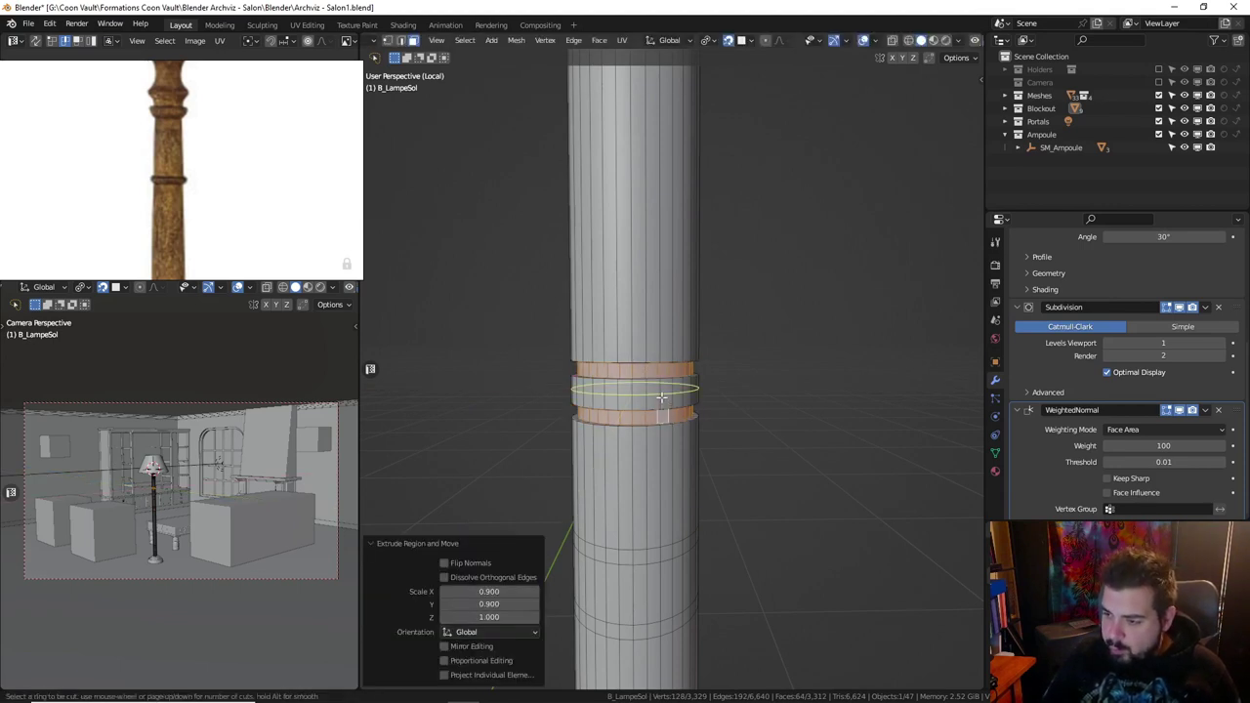
pyautogui.click(662, 396)
pyautogui.rightClick(662, 397)
pyautogui.press('s')
pyautogui.hotkey('shift', 'z')
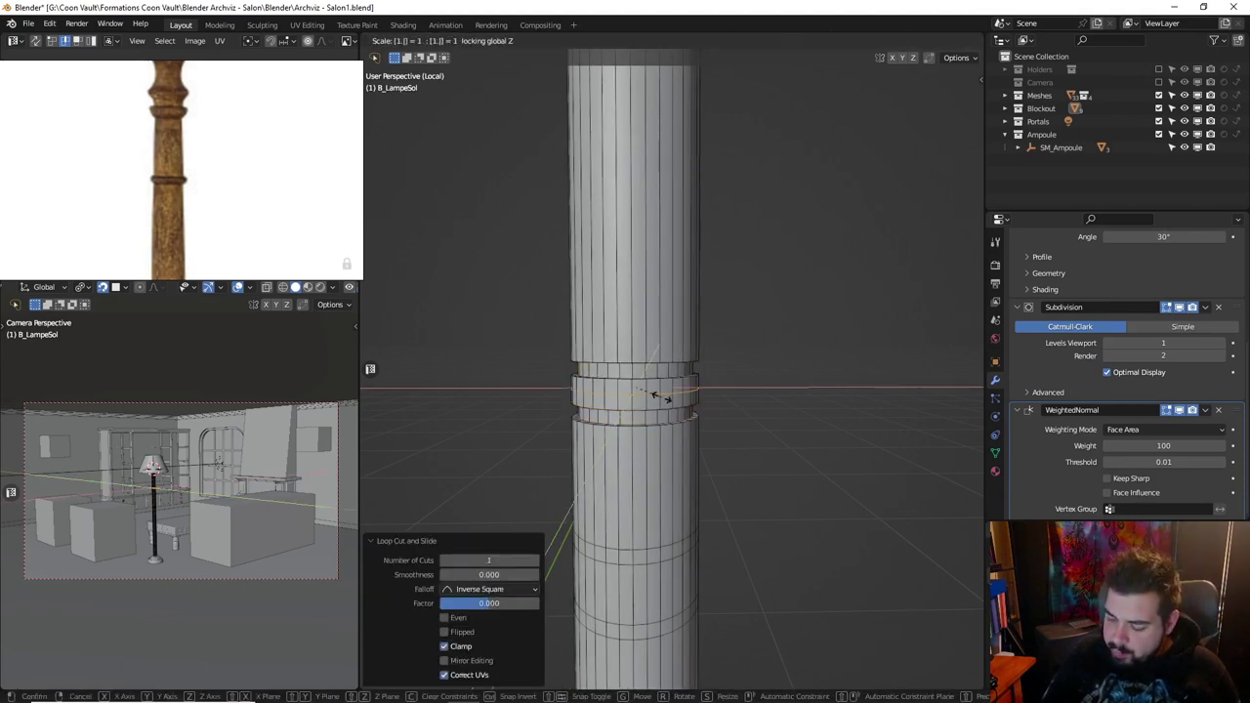
pyautogui.write('1.2')
pyautogui.press('Return')
# Bevel the bulged loop with a 0.038 m width.
pyautogui.hotkey('ctrl', 'b')
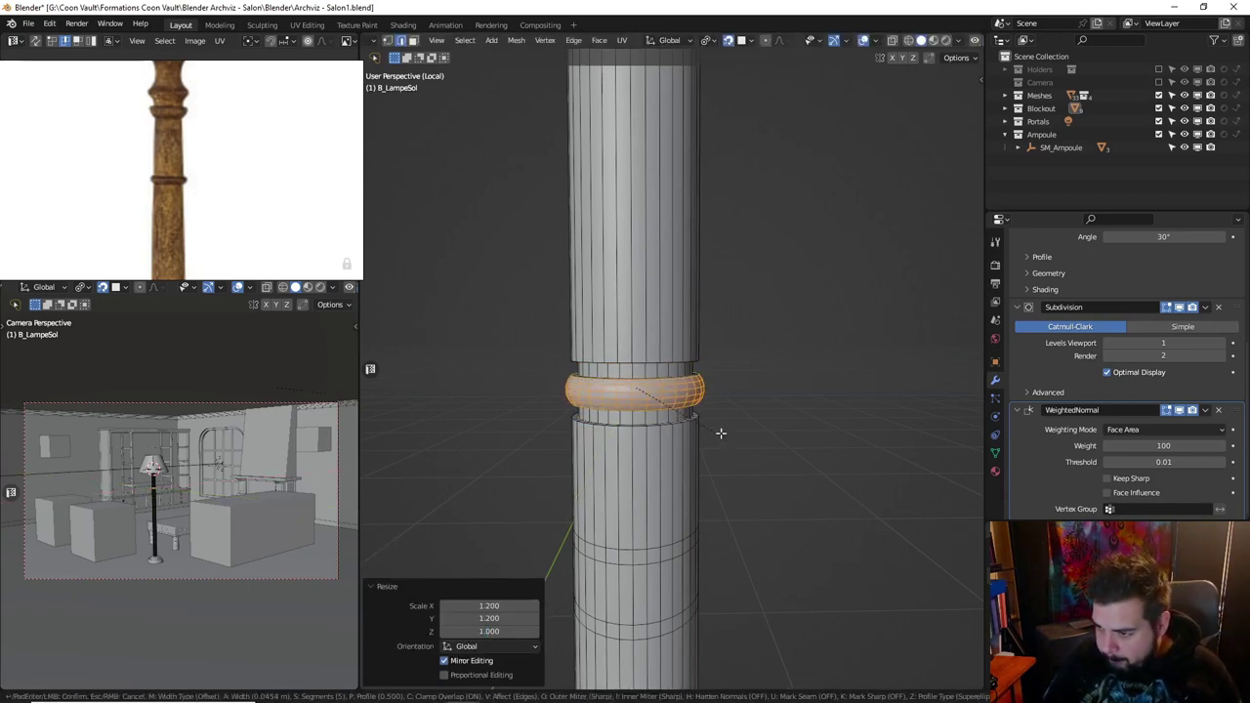
pyautogui.click(717, 428)
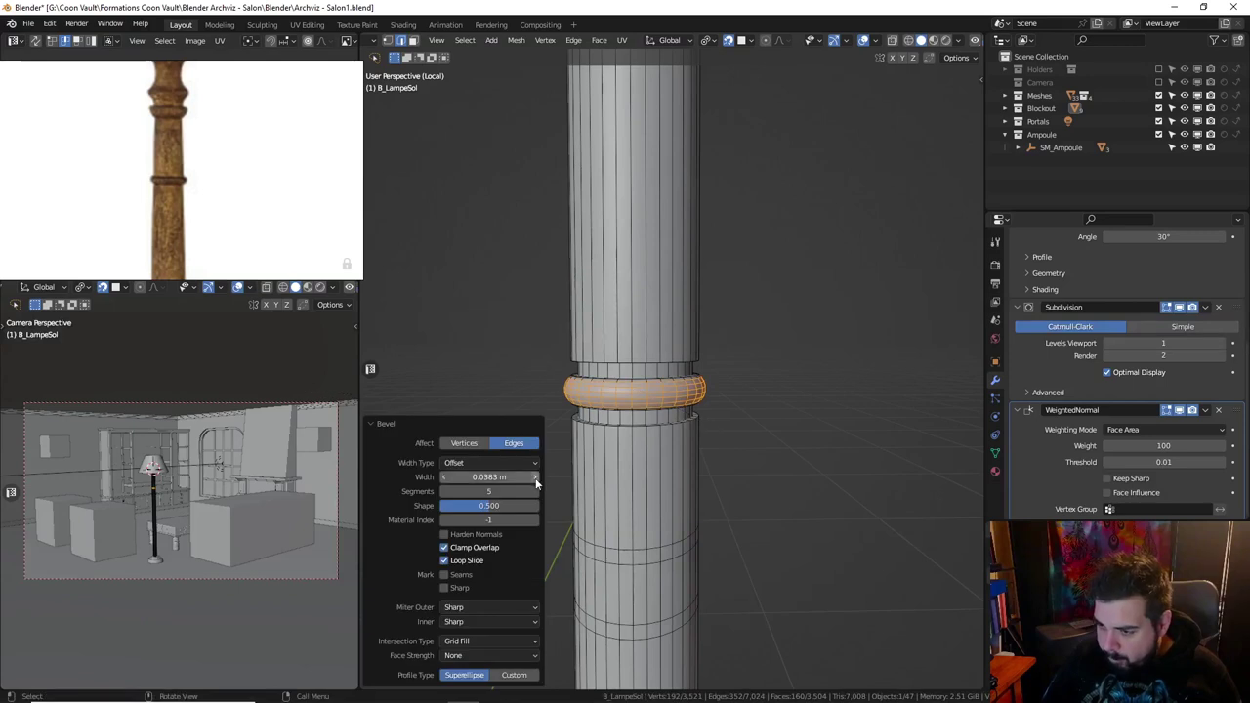
pyautogui.doubleClick(527, 475)
pyautogui.write('0.0')
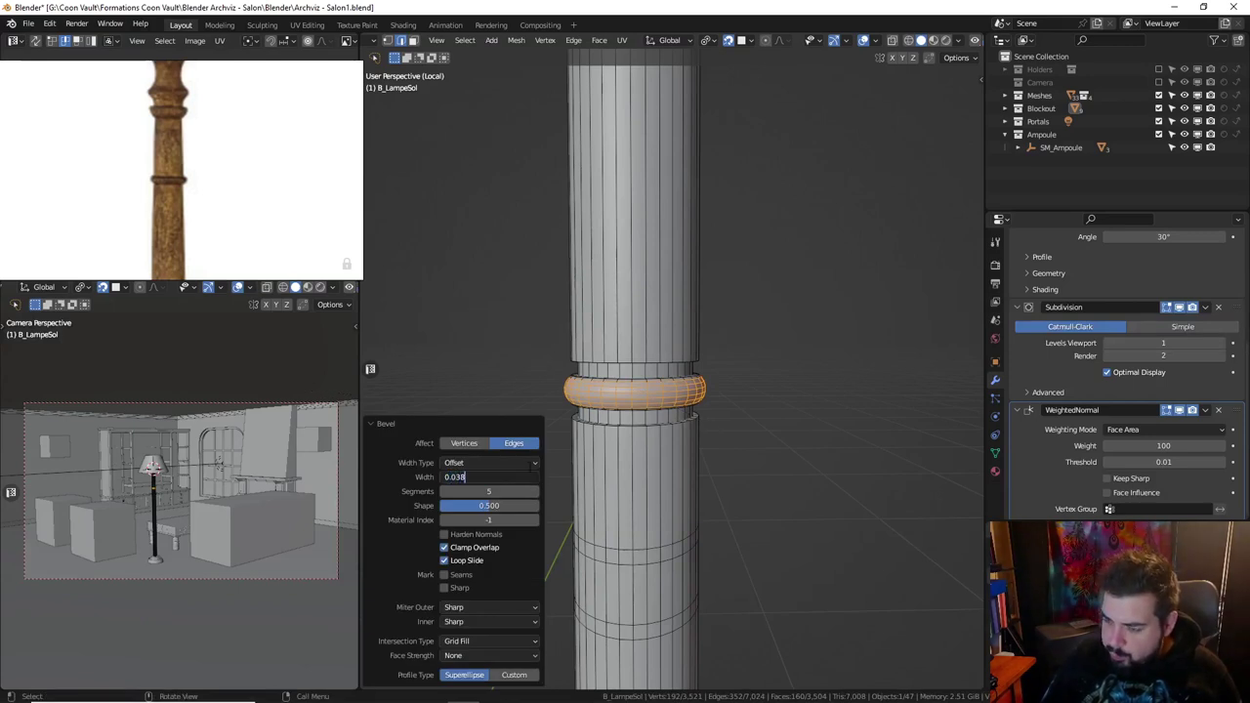
pyautogui.press('Return')
pyautogui.keyDown('shift'); pyautogui.moveTo(720, 410); pyautogui.dragTo(739, 326, button='middle'); pyautogui.keyUp('shift')
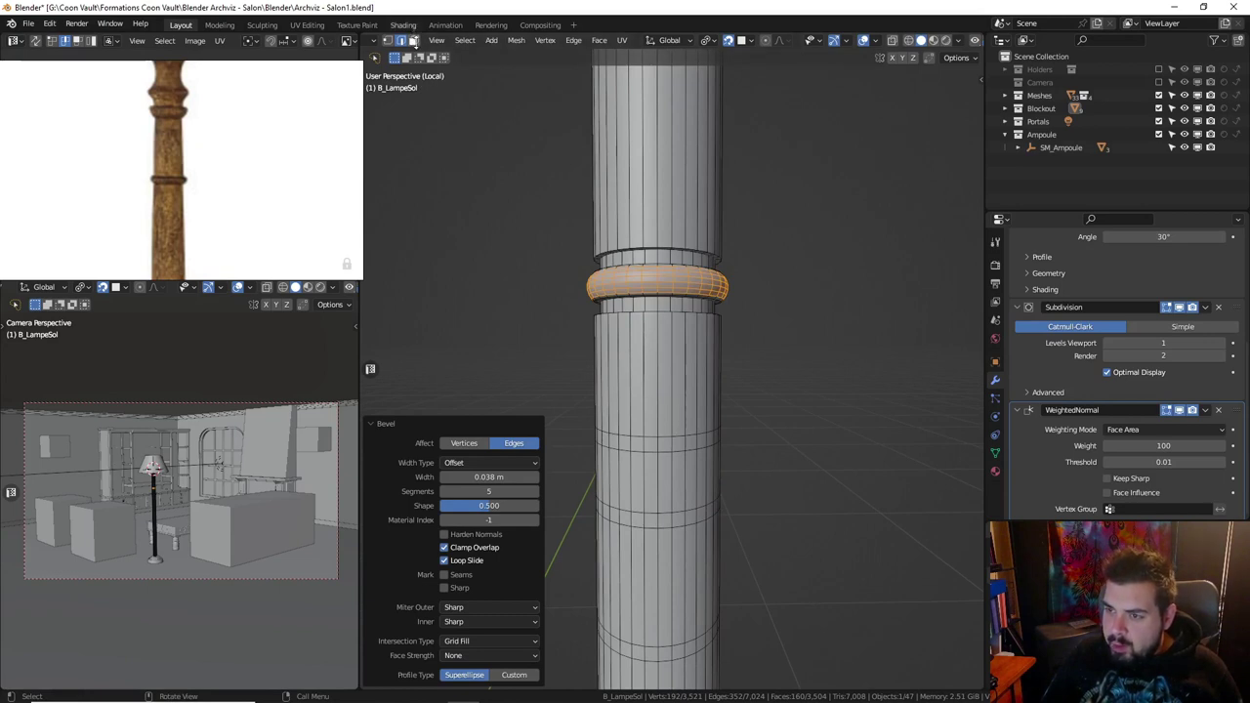
pyautogui.click(413, 42)
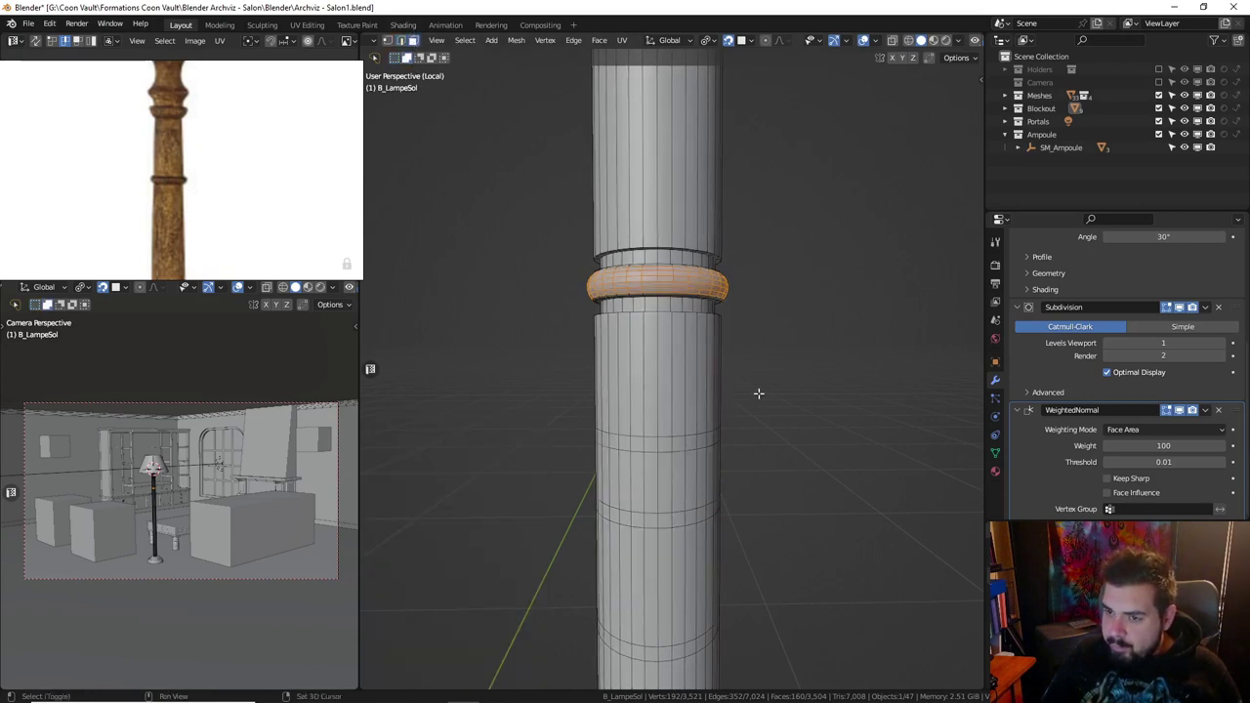
pyautogui.keyDown('shift'); pyautogui.moveTo(759, 394); pyautogui.dragTo(665, 369, button='middle'); pyautogui.keyUp('shift')
# Select two face bands below the collar and inset them to 0.9 width.
pyautogui.keyDown('alt'); pyautogui.click(666, 388); pyautogui.keyUp('alt')
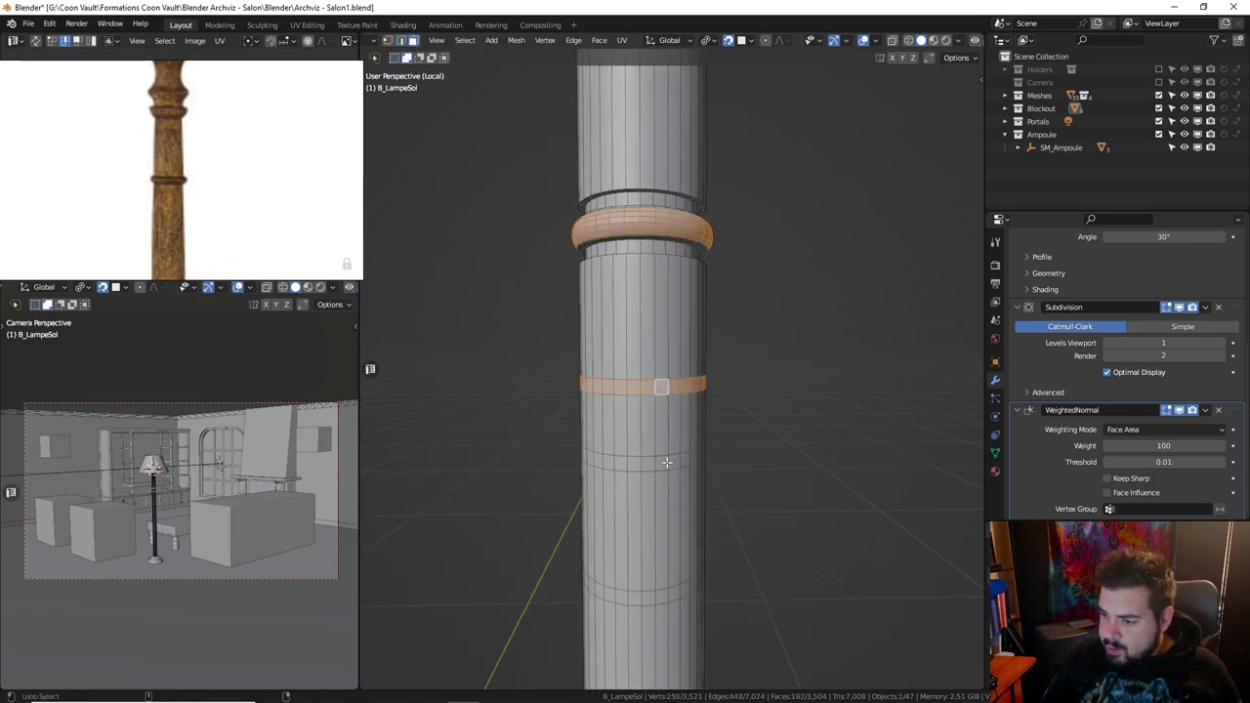
pyautogui.hotkey('alt', 'a')
pyautogui.keyDown('alt'); pyautogui.click(678, 386); pyautogui.keyUp('alt')
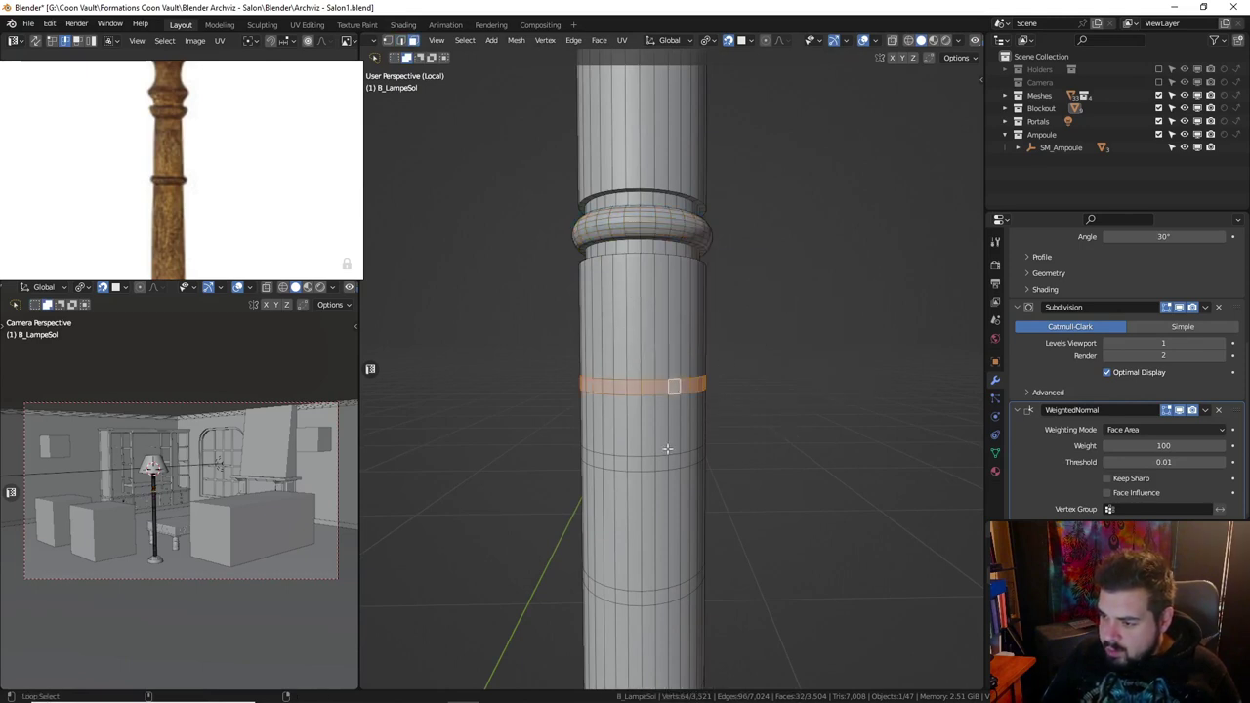
pyautogui.keyDown('alt'); pyautogui.keyDown('shift'); pyautogui.click(662, 463); pyautogui.keyUp('shift'); pyautogui.keyUp('alt')
pyautogui.press('e')
pyautogui.press('s')
pyautogui.hotkey('shift', 'z')
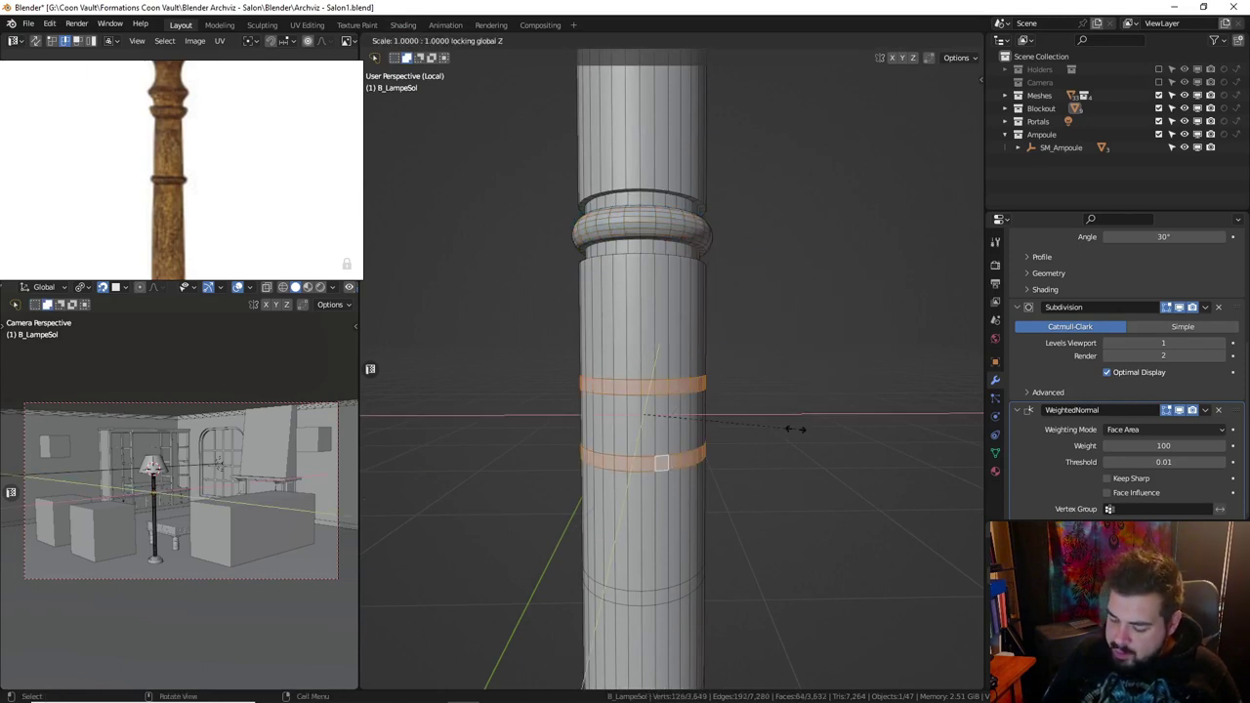
pyautogui.write('.9')
pyautogui.press('Return')
# Add two centered loop cuts in the inset section and select both new loops.
pyautogui.hotkey('ctrl', 'r')
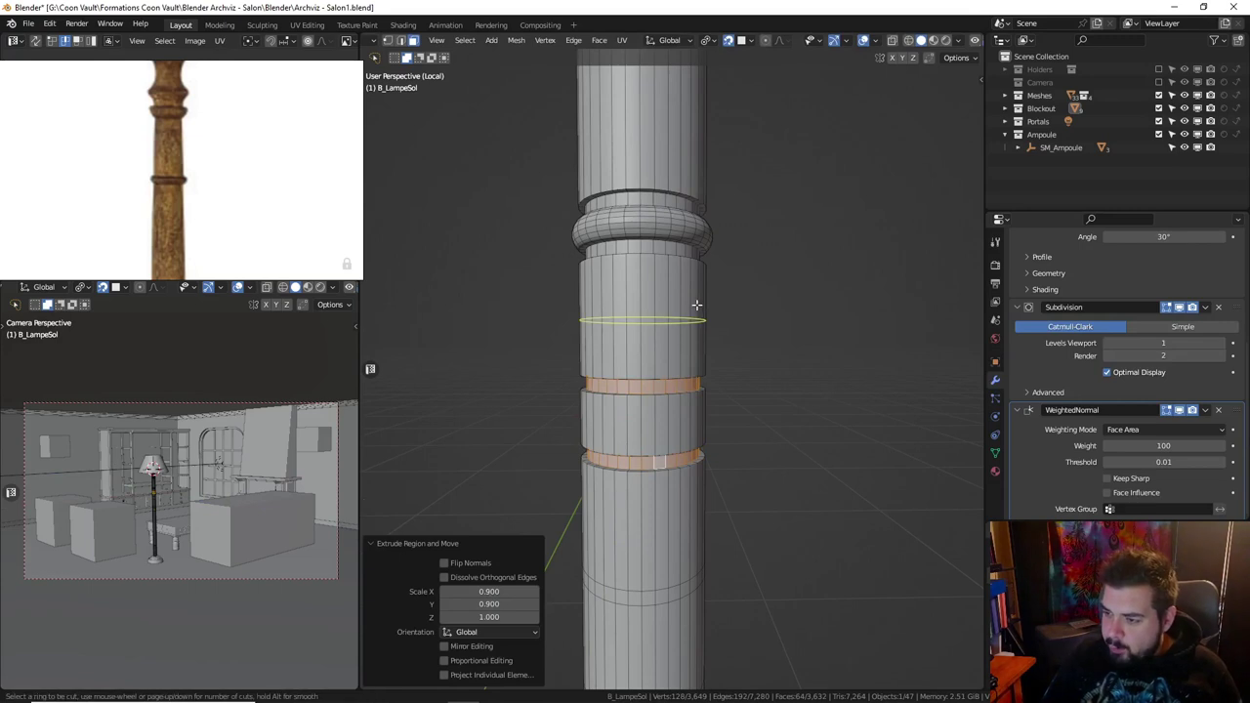
pyautogui.click(697, 311)
pyautogui.rightClick(698, 311)
pyautogui.hotkey('ctrl', 'r')
pyautogui.click(693, 424)
pyautogui.rightClick(693, 424)
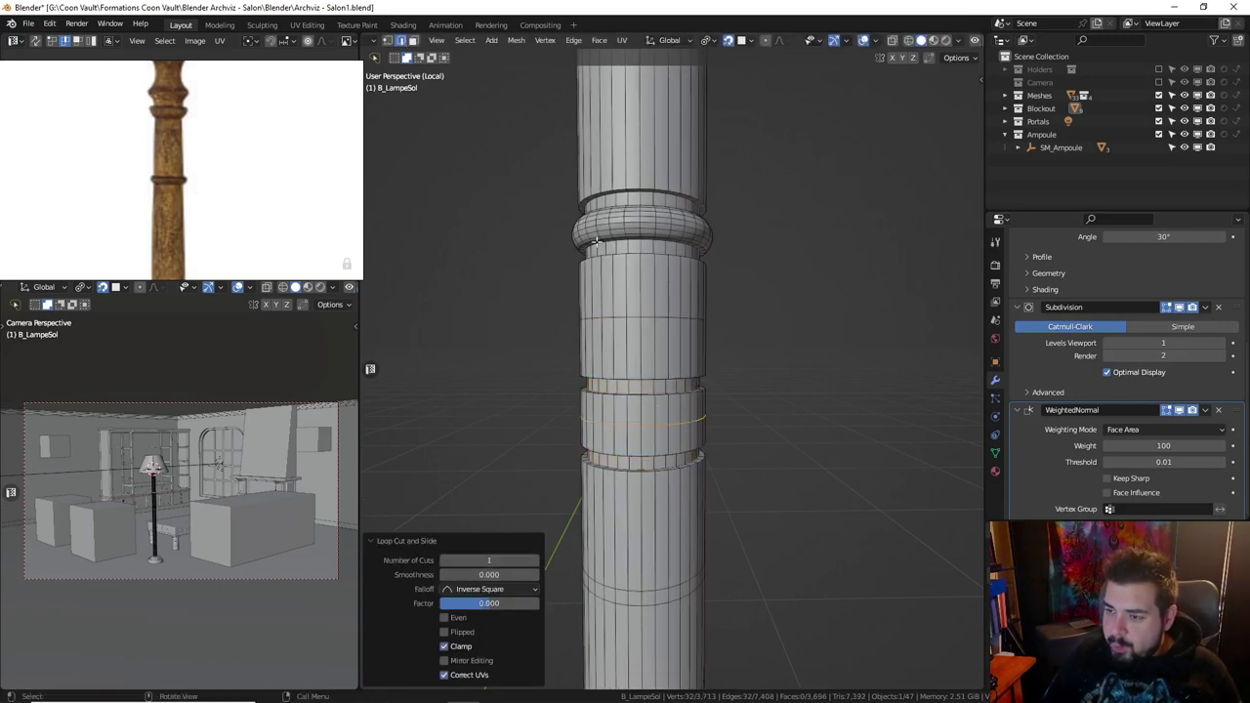
pyautogui.keyDown('alt'); pyautogui.keyDown('shift'); pyautogui.click(648, 318); pyautogui.keyUp('shift'); pyautogui.keyUp('alt')
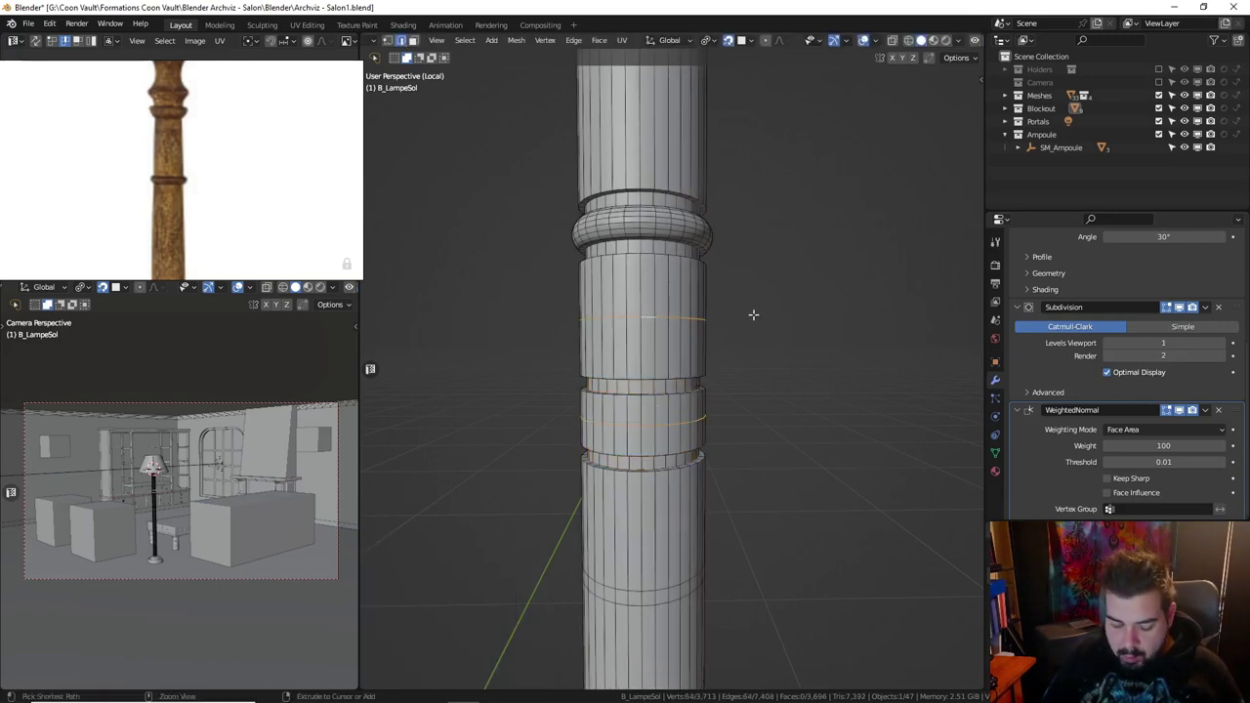
# Flare both new loops outward to 1.2 and start beveling them.
pyautogui.press('s')
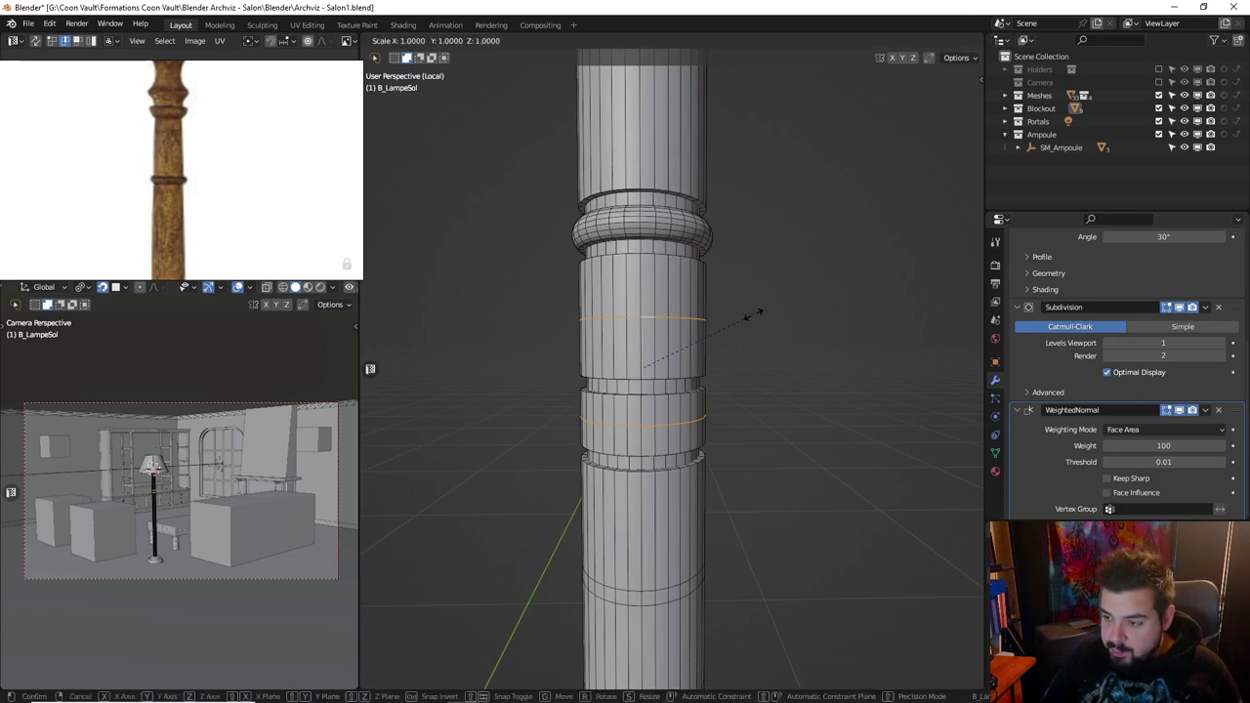
pyautogui.hotkey('shift', 'z')
pyautogui.write('1.2')
pyautogui.press('Return')
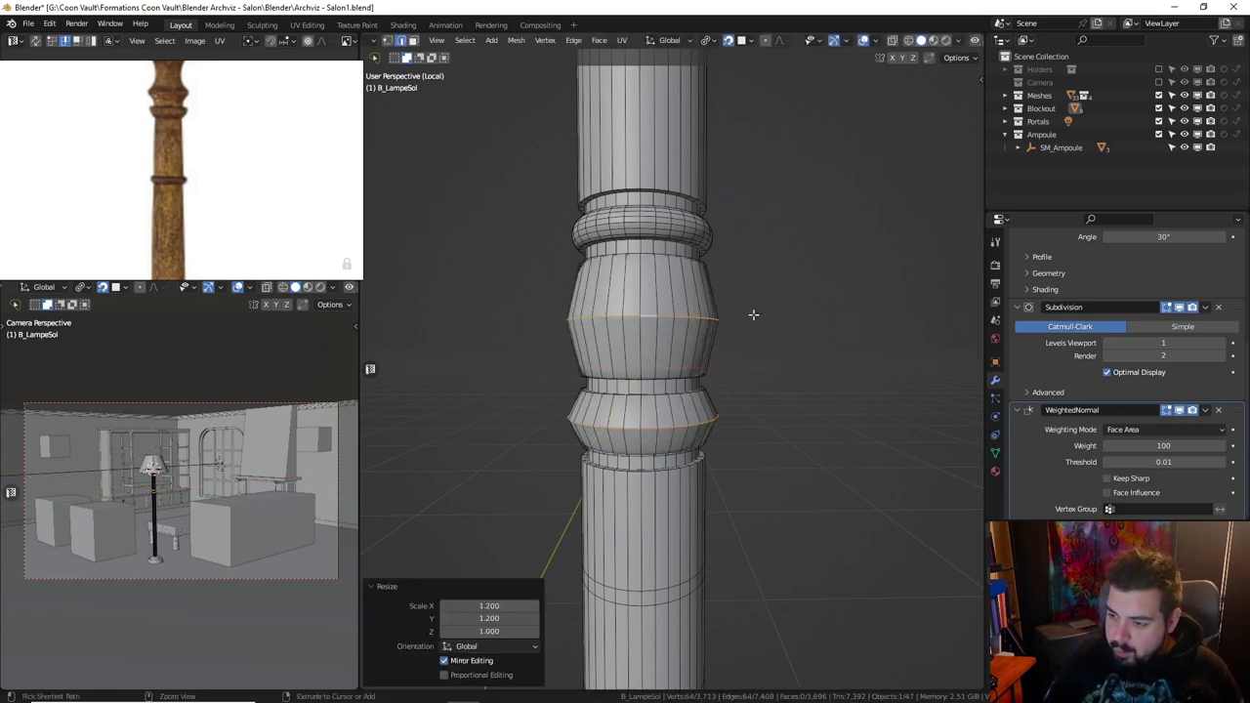
pyautogui.hotkey('ctrl', 'b')
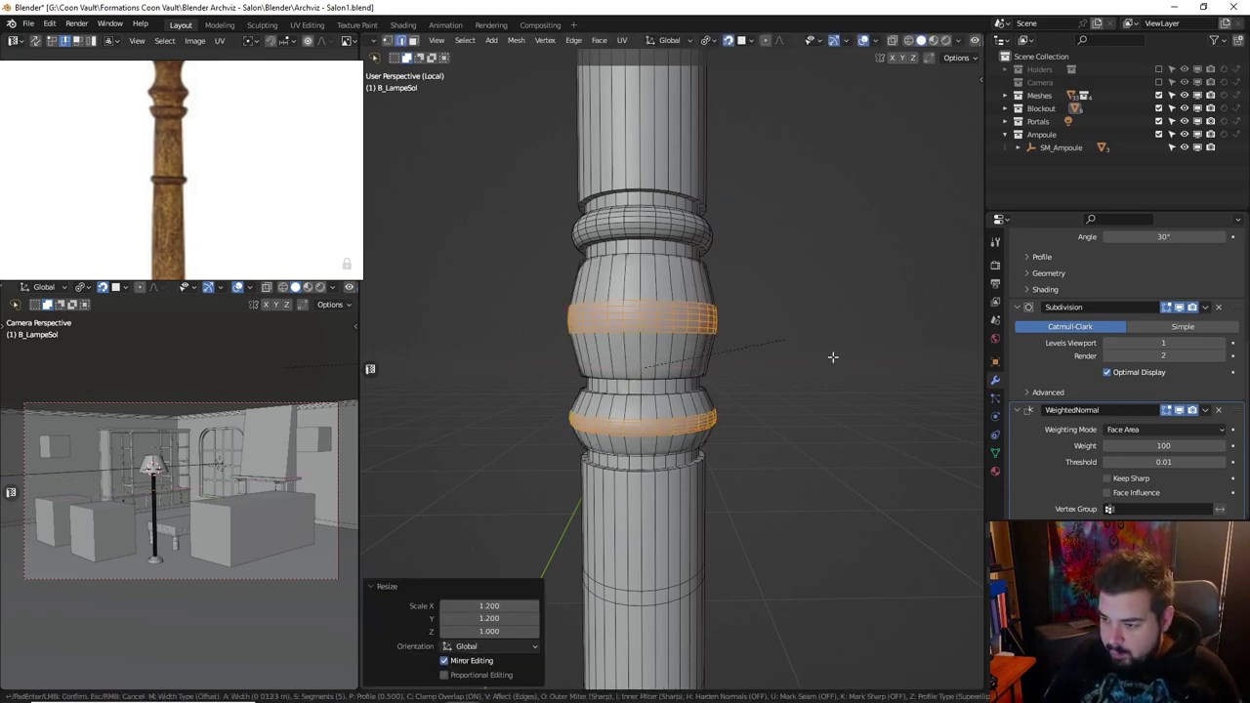
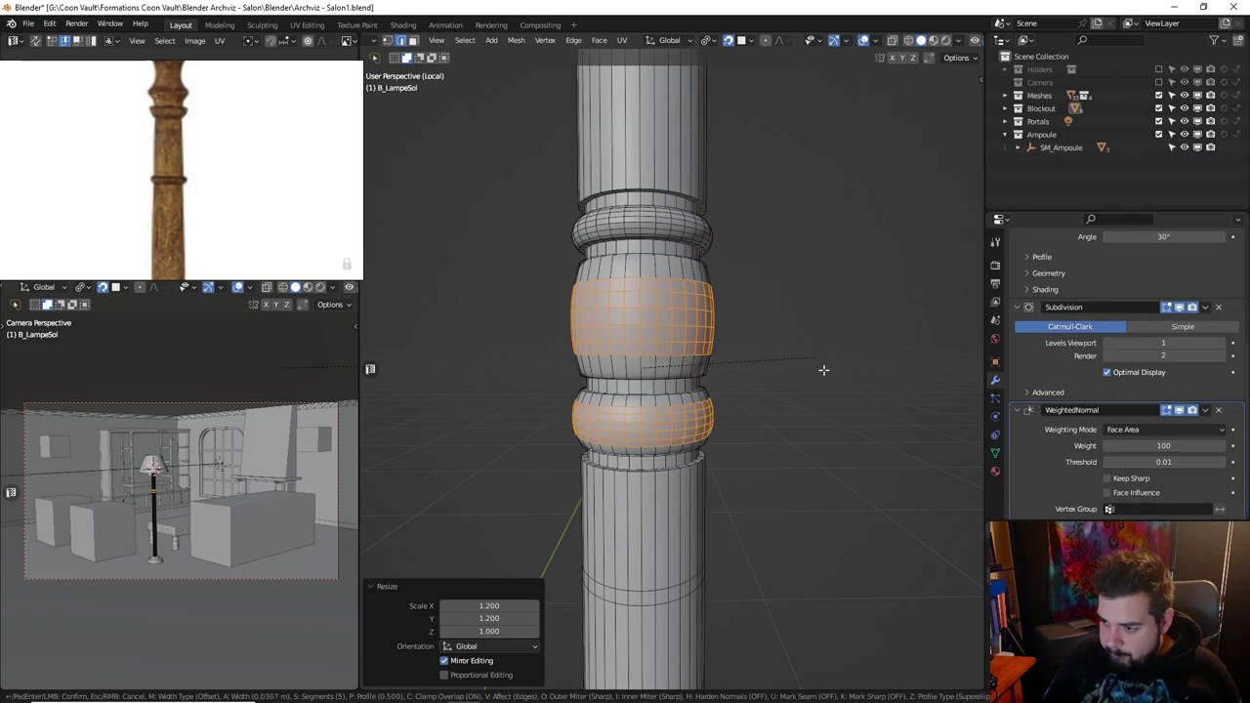
# Finish the bulge bevel and bring the plain lower shaft into view.
pyautogui.click(823, 369)
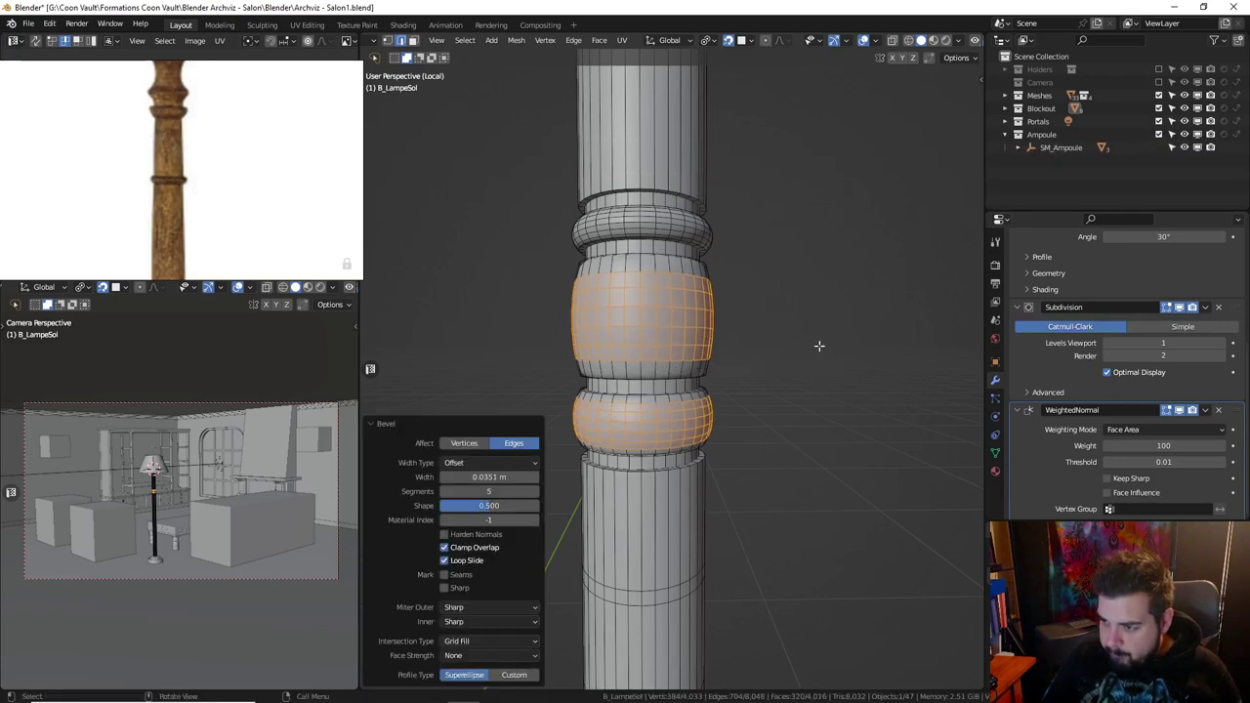
pyautogui.press('Tab')
pyautogui.click(769, 333)
pyautogui.keyDown('shift'); pyautogui.moveTo(767, 335); pyautogui.dragTo(744, 260, button='middle'); pyautogui.keyUp('shift')
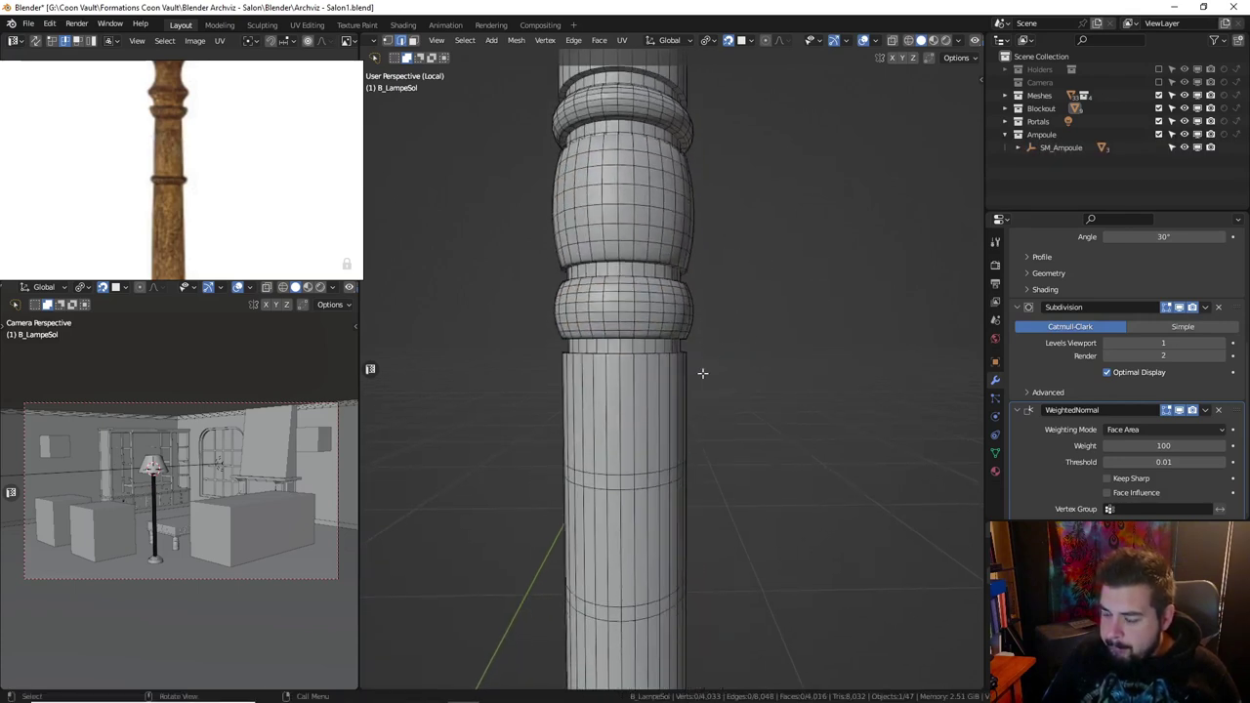
pyautogui.keyDown('shift'); pyautogui.moveTo(702, 372); pyautogui.dragTo(710, 305, button='middle'); pyautogui.keyUp('shift')
# Extrude two face loops on the lower shaft and scale them inward to 0.9 horizontally.
pyautogui.click(413, 41)
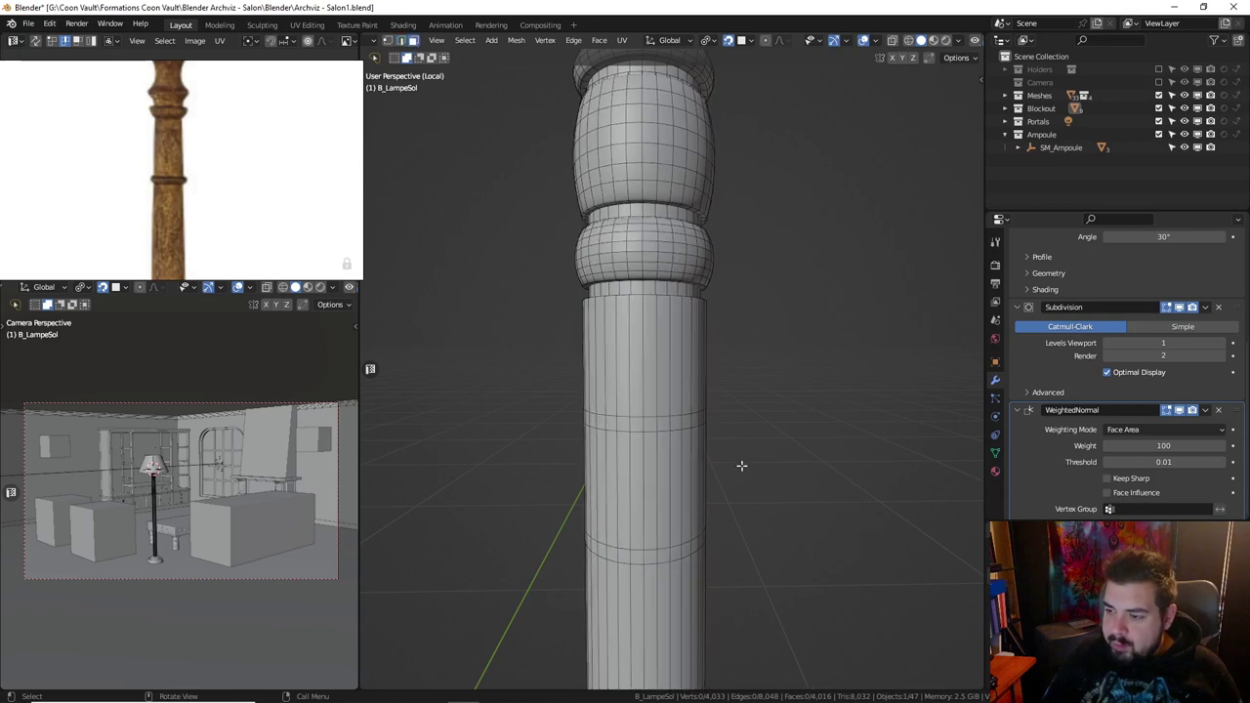
pyautogui.keyDown('alt'); pyautogui.click(676, 422); pyautogui.keyUp('alt')
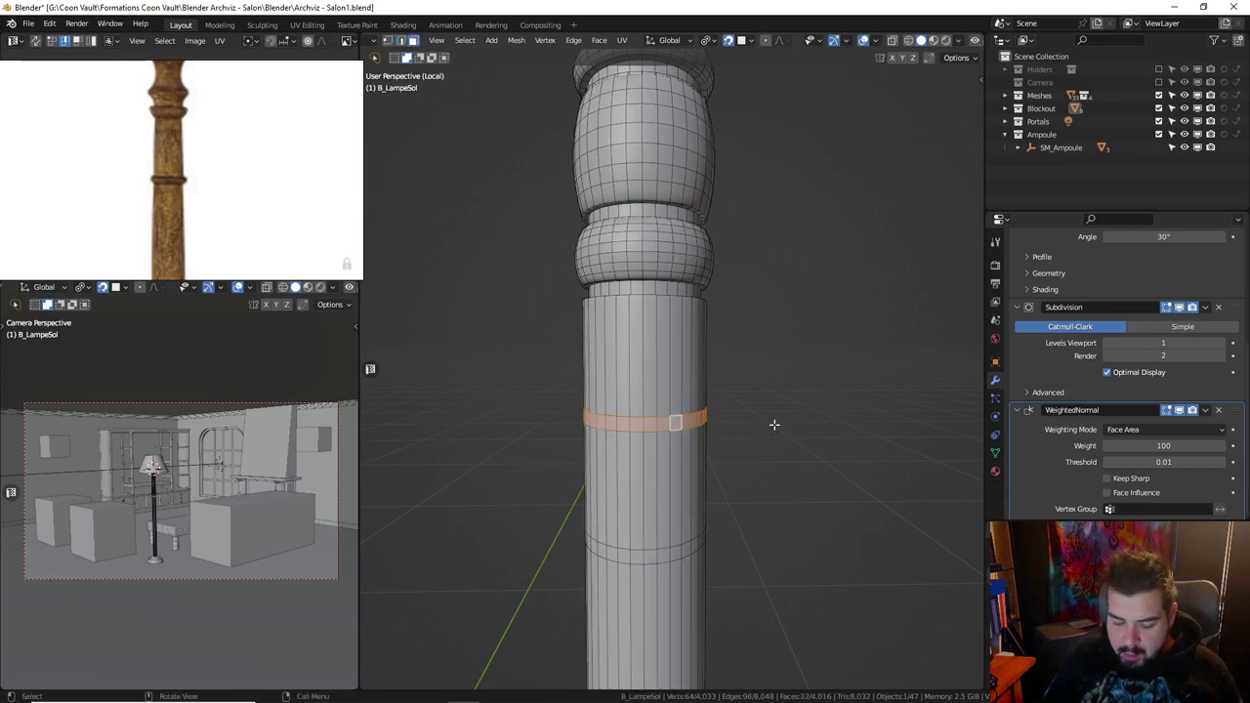
pyautogui.keyDown('alt'); pyautogui.keyDown('shift'); pyautogui.click(678, 551); pyautogui.keyUp('shift'); pyautogui.keyUp('alt')
pyautogui.press('e')
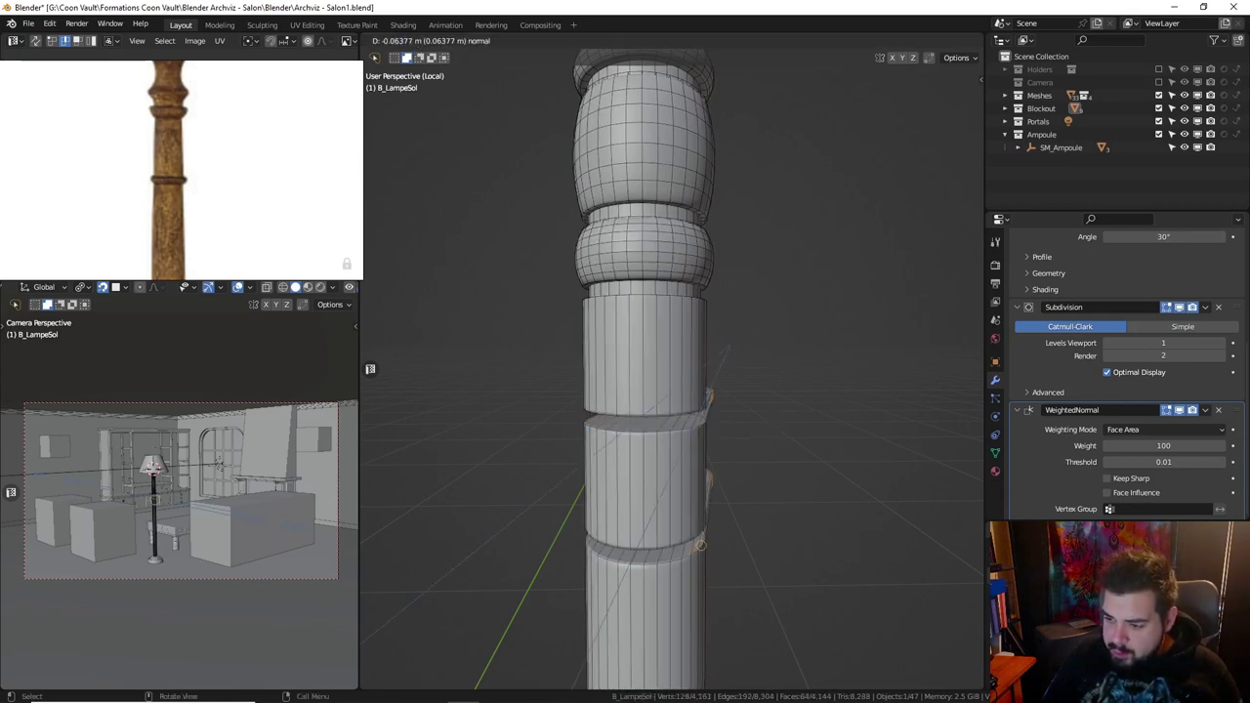
pyautogui.press('s')
pyautogui.hotkey('shift', 'z')
pyautogui.write('9')
pyautogui.press('Return')
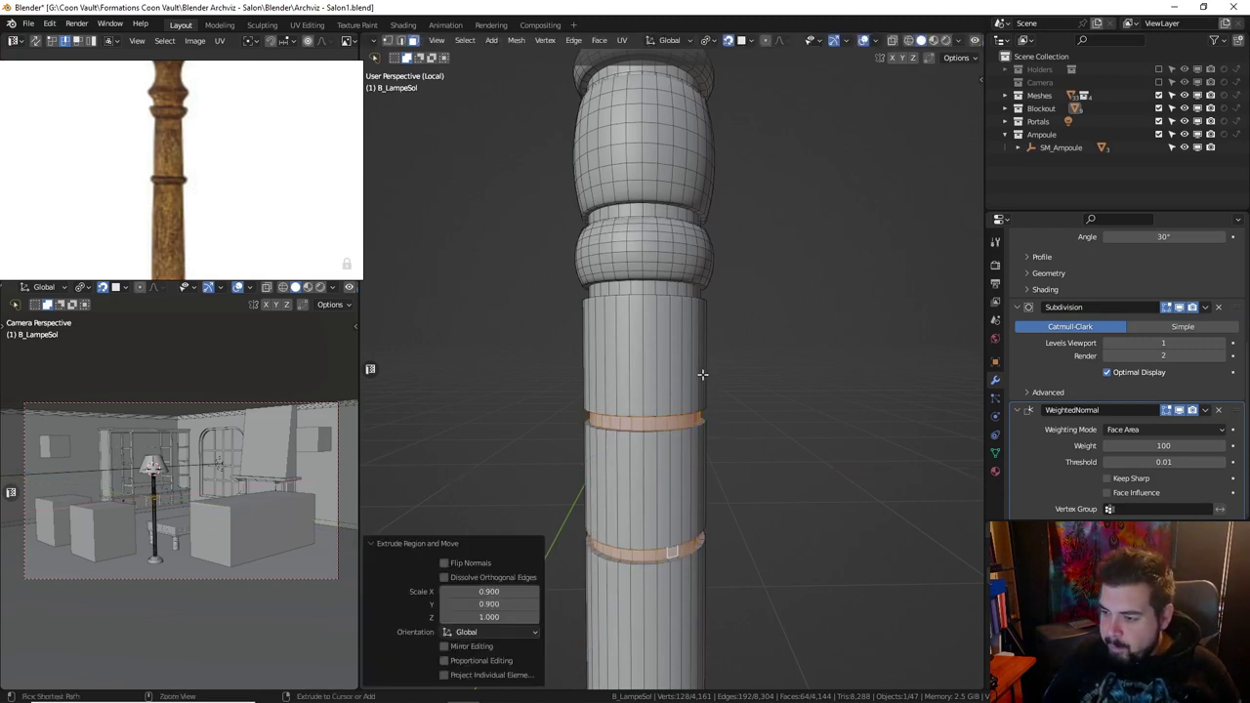
# Add two centred loop cuts, one above the groove and one in the lower section.
pyautogui.hotkey('ctrl', 'r')
pyautogui.click(699, 363)
pyautogui.rightClick(714, 495)
pyautogui.hotkey('ctrl', 'r')
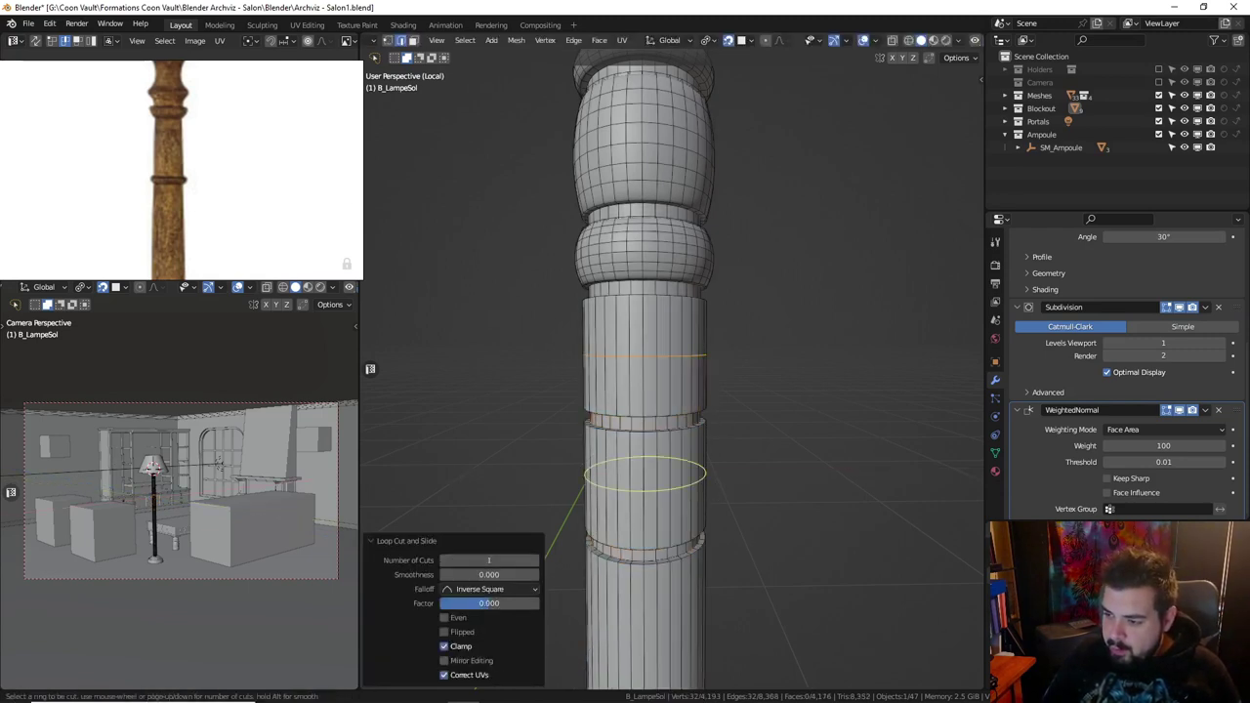
pyautogui.click(683, 476)
# Narrow the two new edge loops to 0.75 and round them with a 5-segment bevel.
pyautogui.press('s')
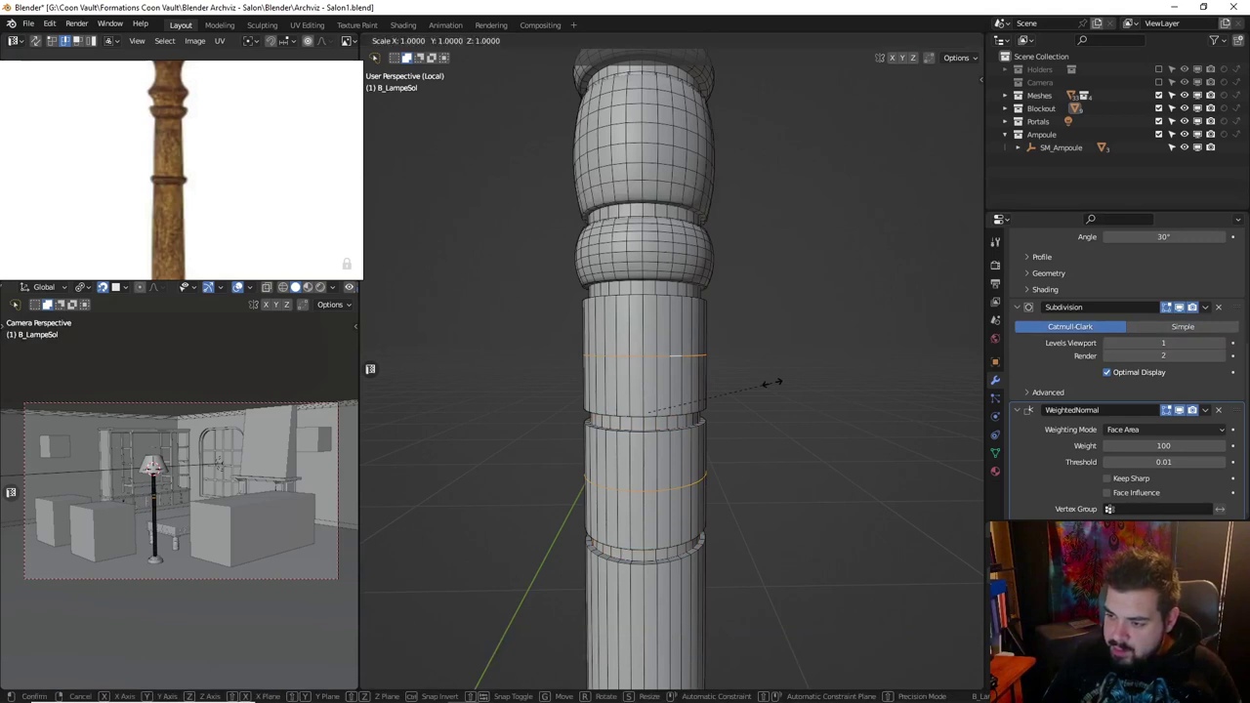
pyautogui.hotkey('shift', 'z')
pyautogui.write('.75')
pyautogui.press('Return')
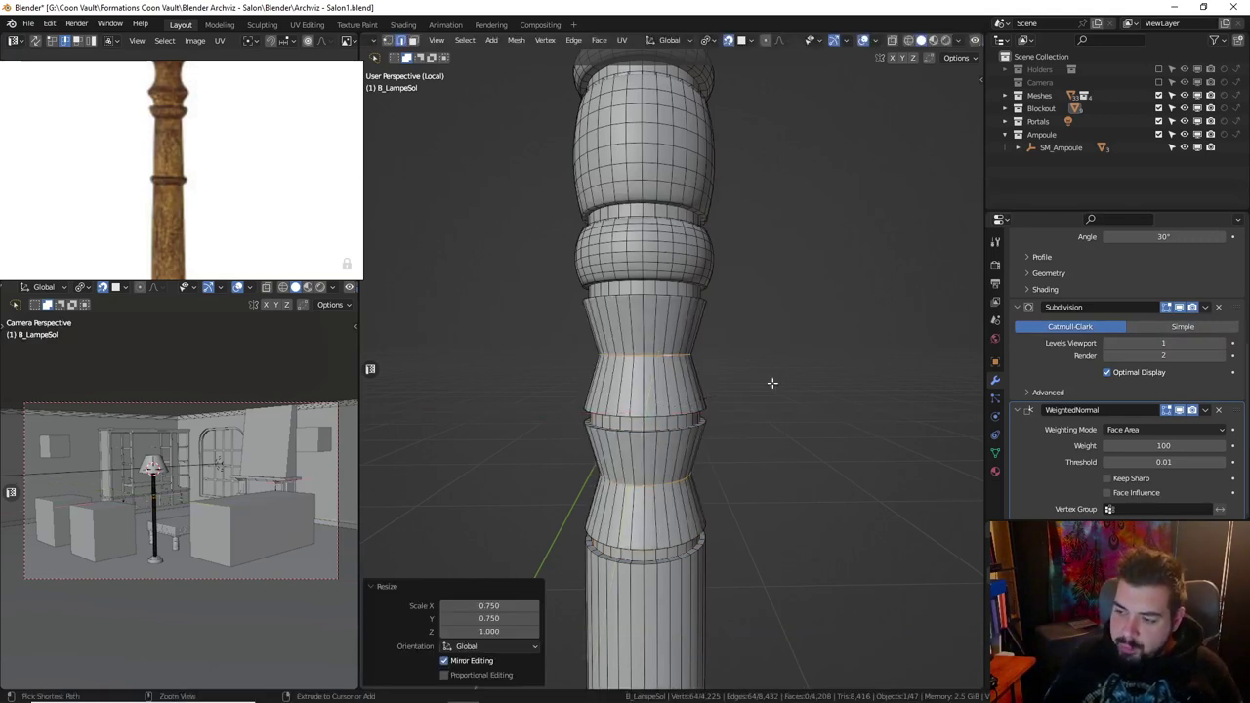
pyautogui.hotkey('ctrl', 'b')
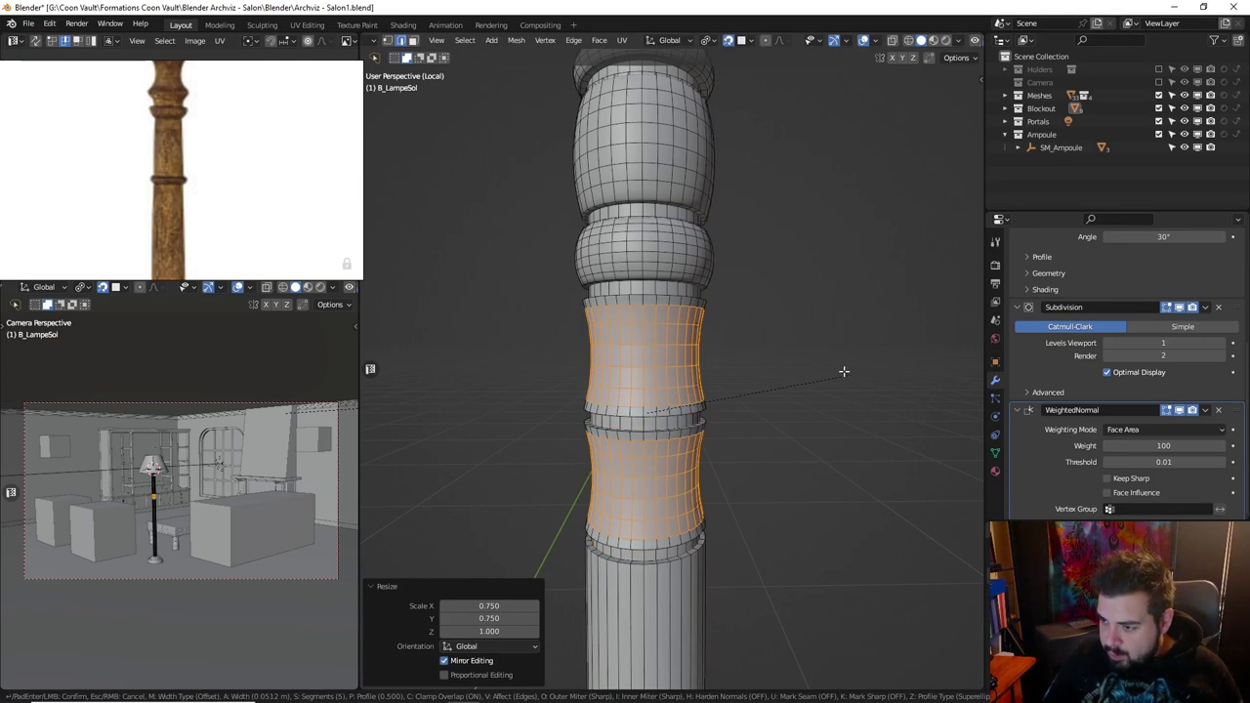
pyautogui.click(760, 345)
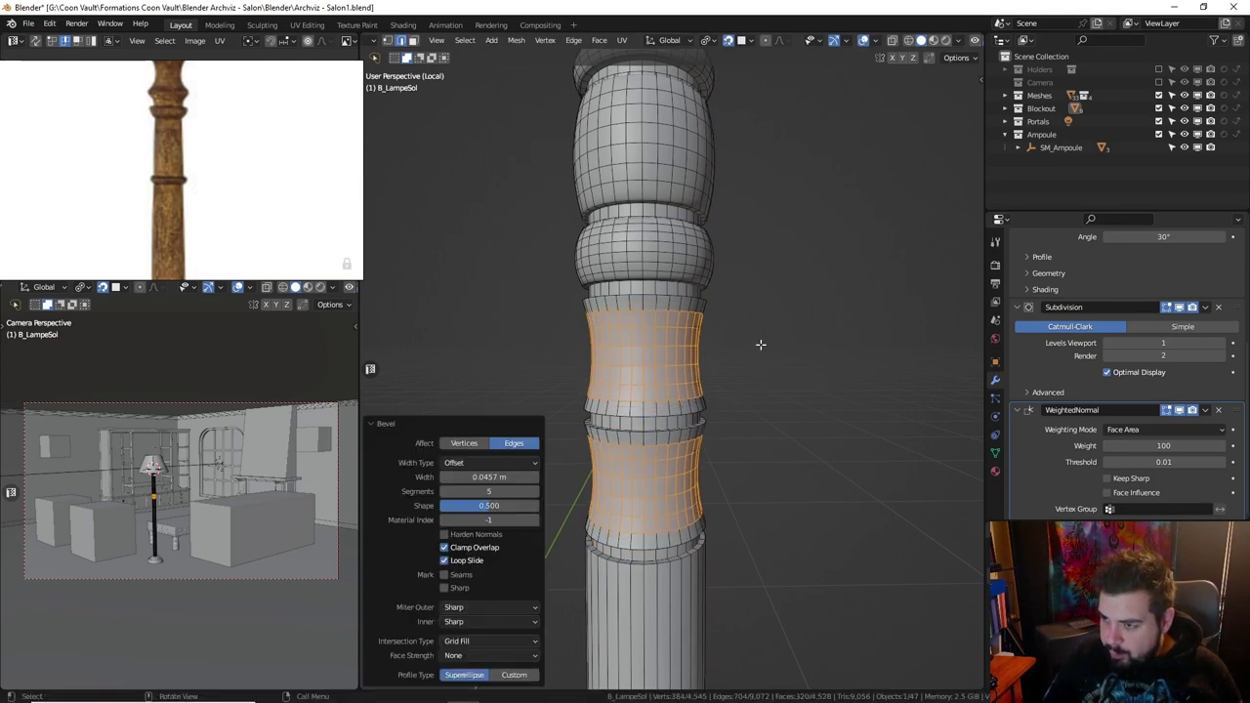
pyautogui.scroll(-5, 759, 344)
# Reframe the lower shaft and return to edit mode in face selection.
pyautogui.press('Tab')
pyautogui.scroll(-2, 759, 345)
pyautogui.scroll(1, 759, 332)
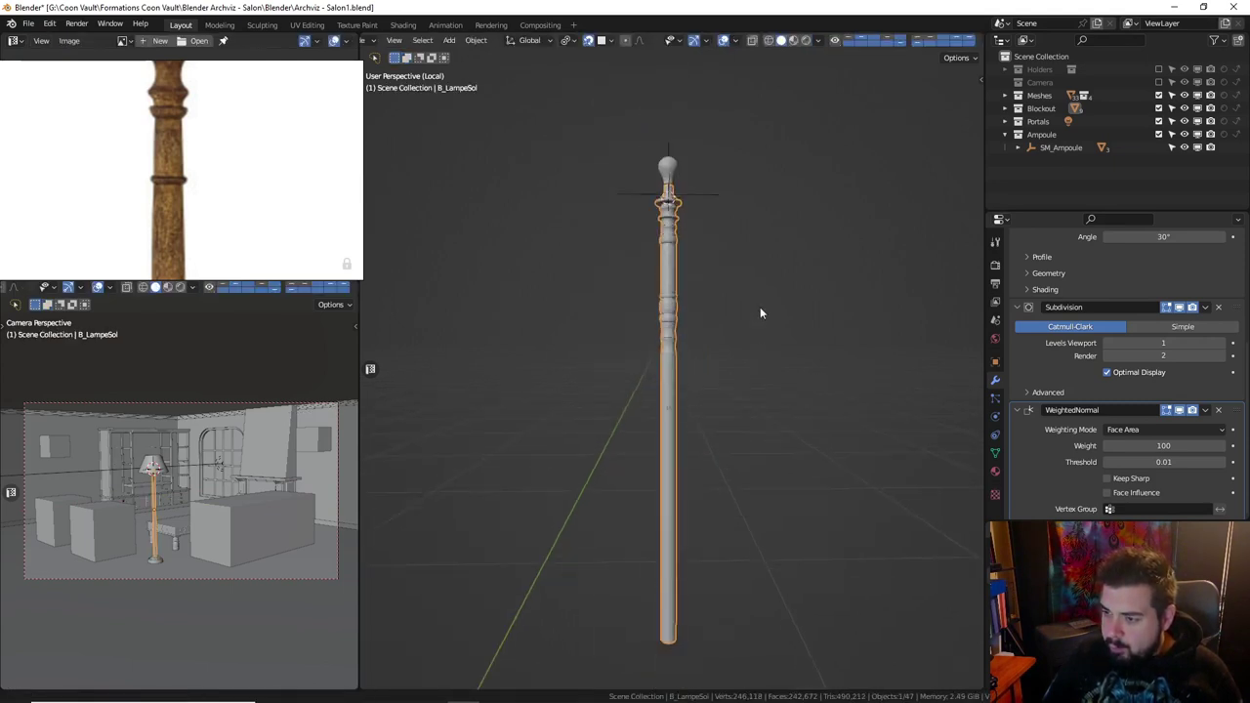
pyautogui.scroll(1, 752, 303)
pyautogui.scroll(2, 732, 342)
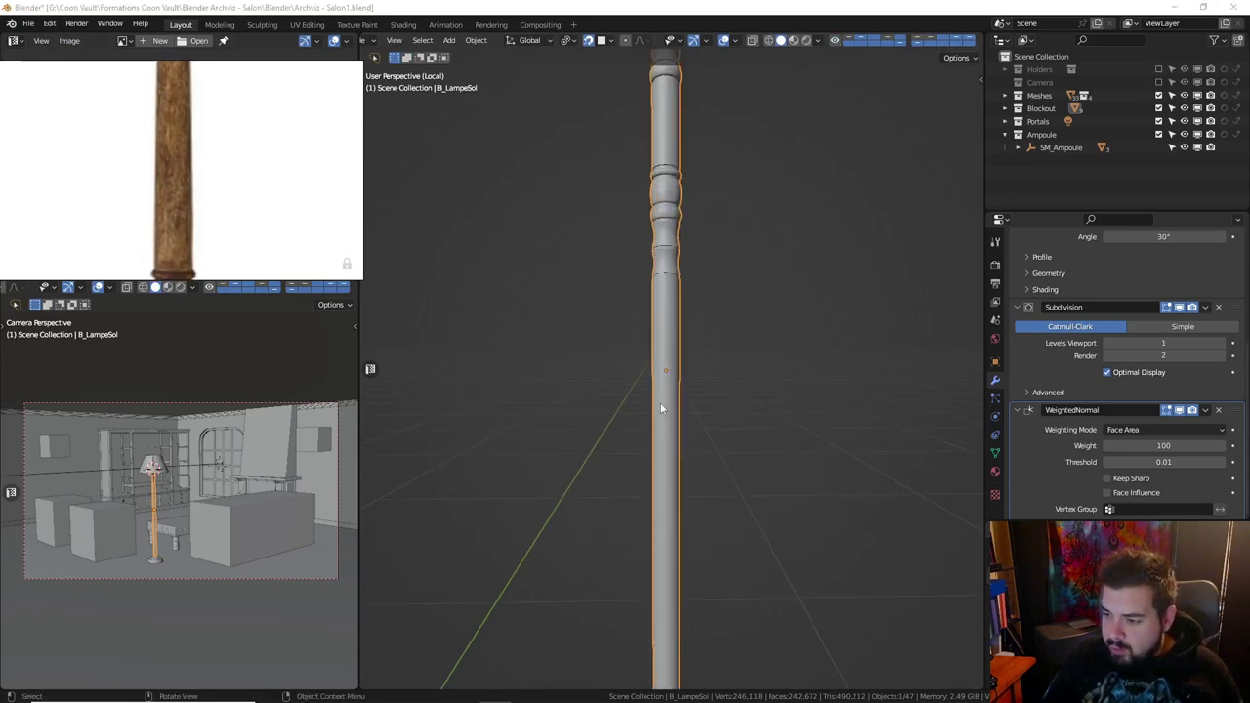
pyautogui.press('Tab')
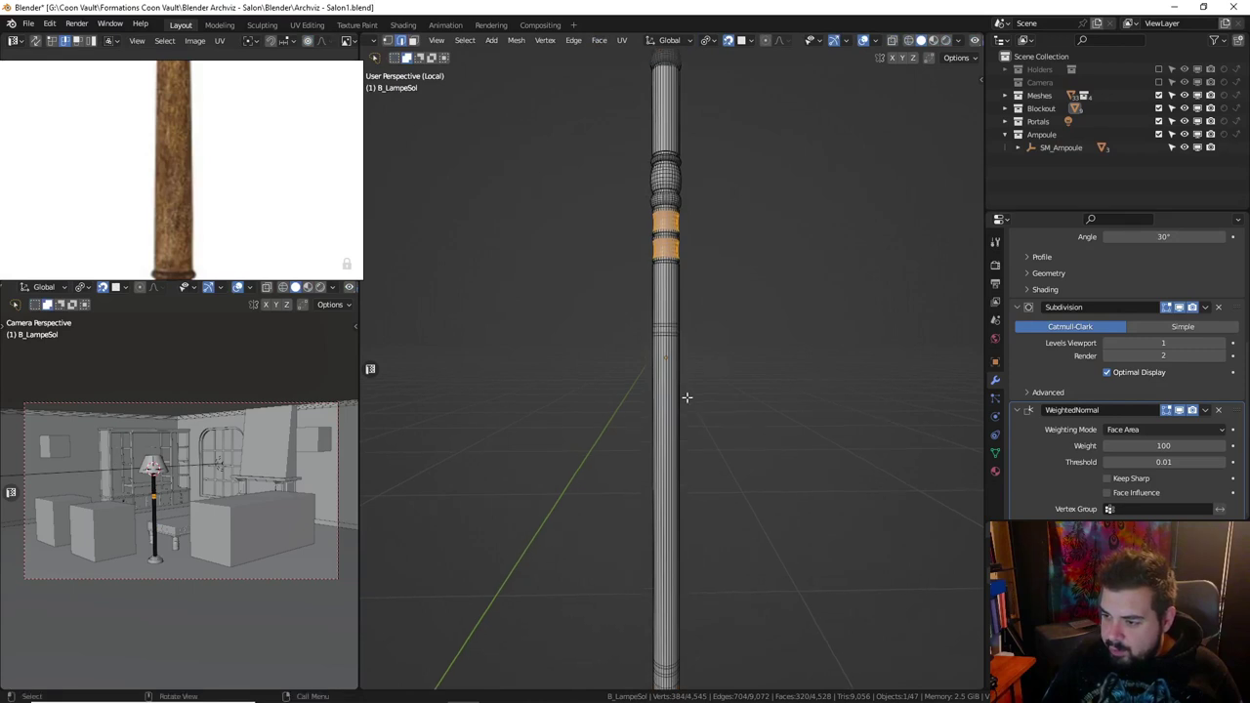
pyautogui.press('`')
pyautogui.click(685, 332)
# Extrude two adjacent face loops on the lower shaft and scale them inward to 0.9.
pyautogui.scroll(3, 687, 363)
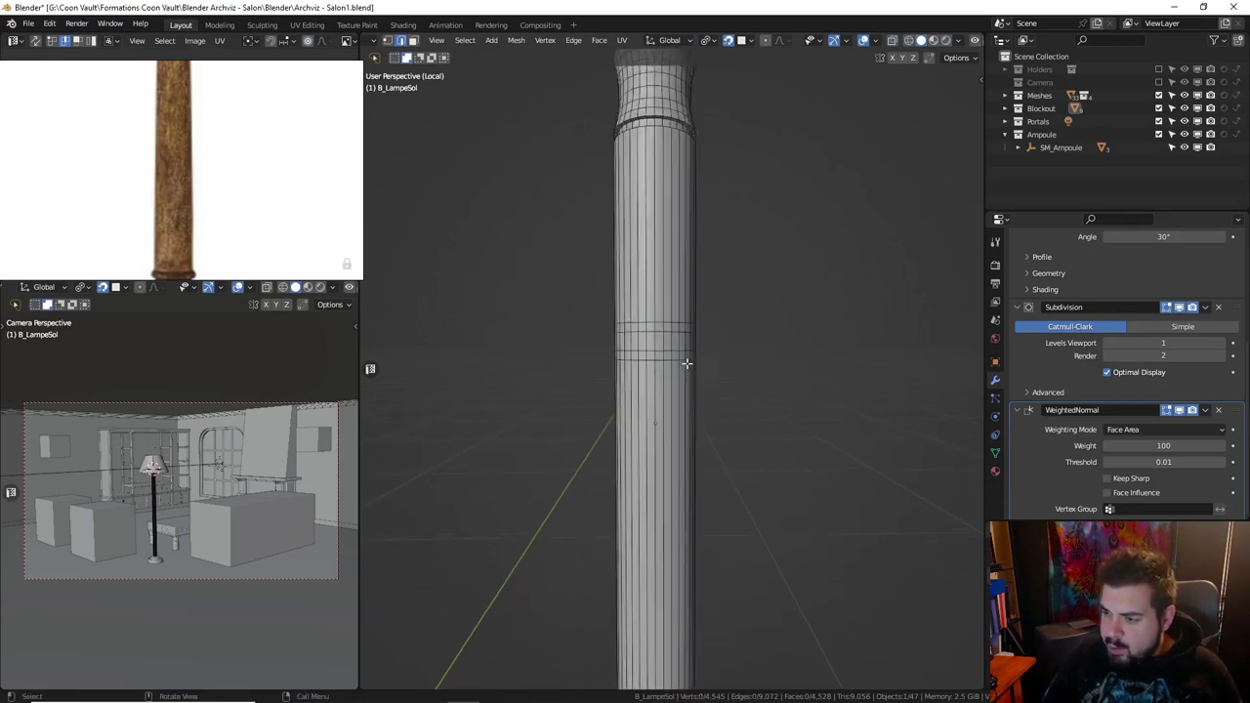
pyautogui.scroll(1, 686, 363)
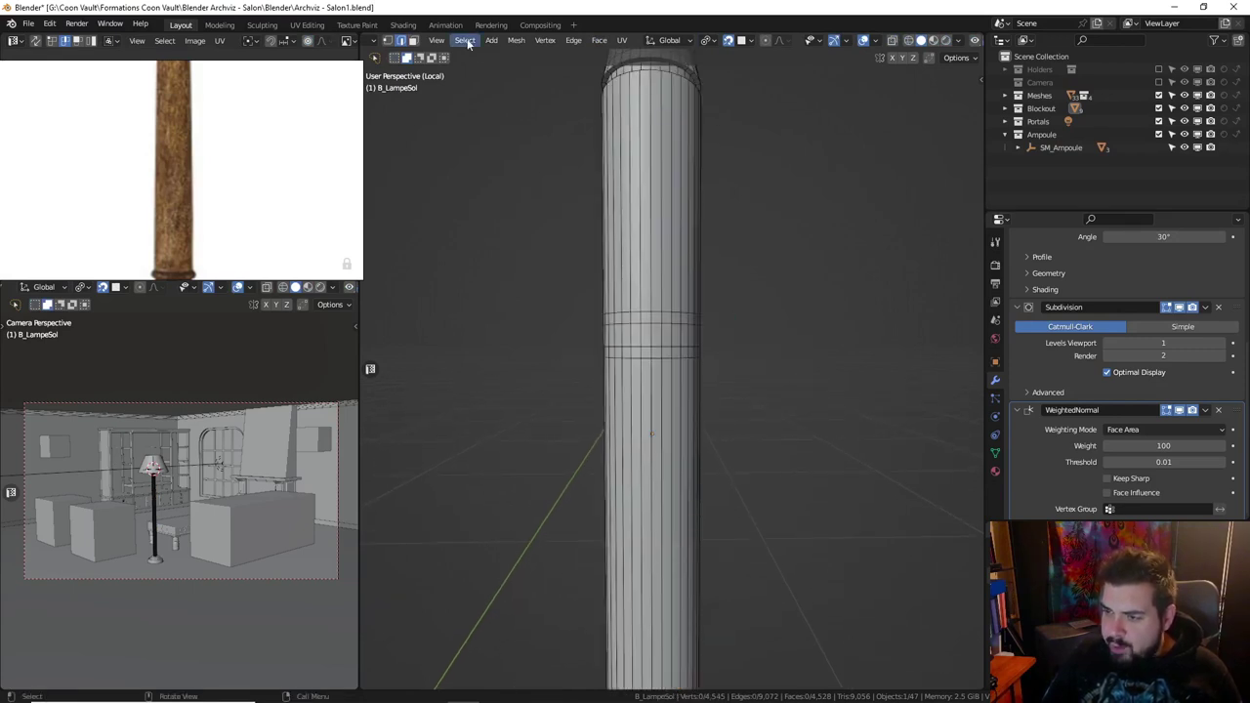
pyautogui.keyDown('alt'); pyautogui.click(660, 323); pyautogui.keyUp('alt')
pyautogui.keyDown('alt'); pyautogui.keyDown('shift'); pyautogui.click(663, 355); pyautogui.keyUp('shift'); pyautogui.keyUp('alt')
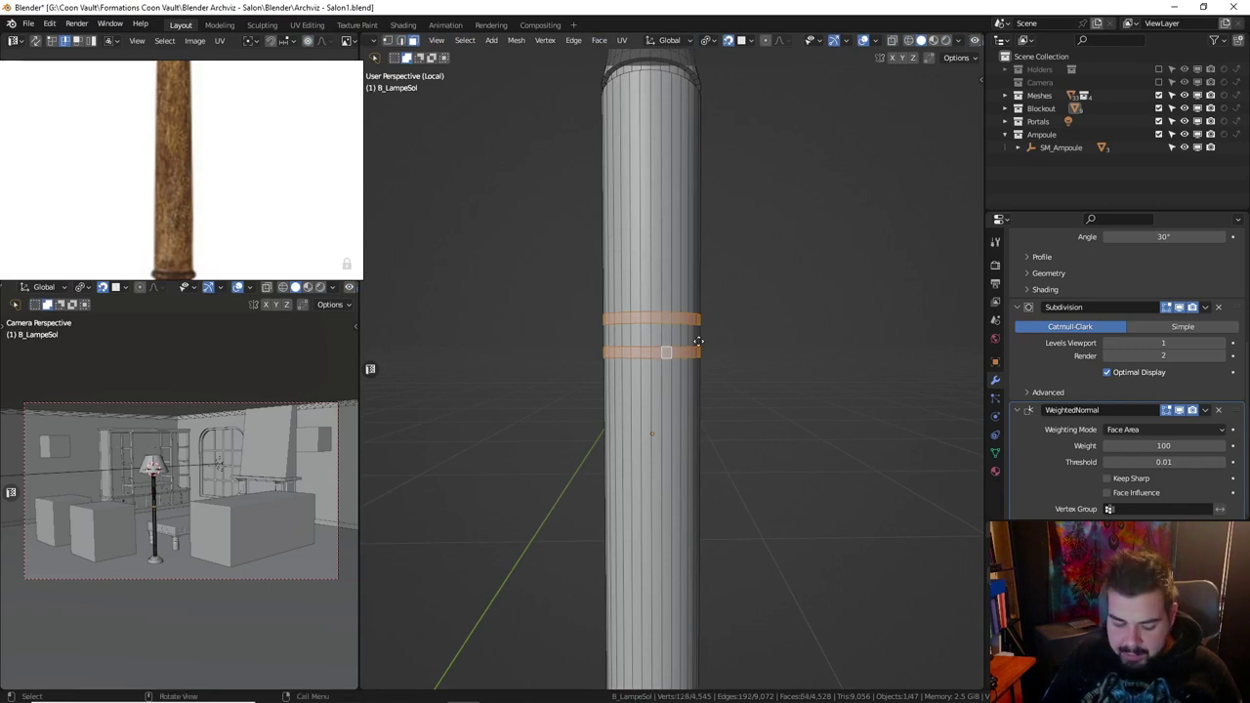
pyautogui.press('e')
pyautogui.press('s')
pyautogui.hotkey('shift', 'z')
pyautogui.write('.9')
pyautogui.press('Return')
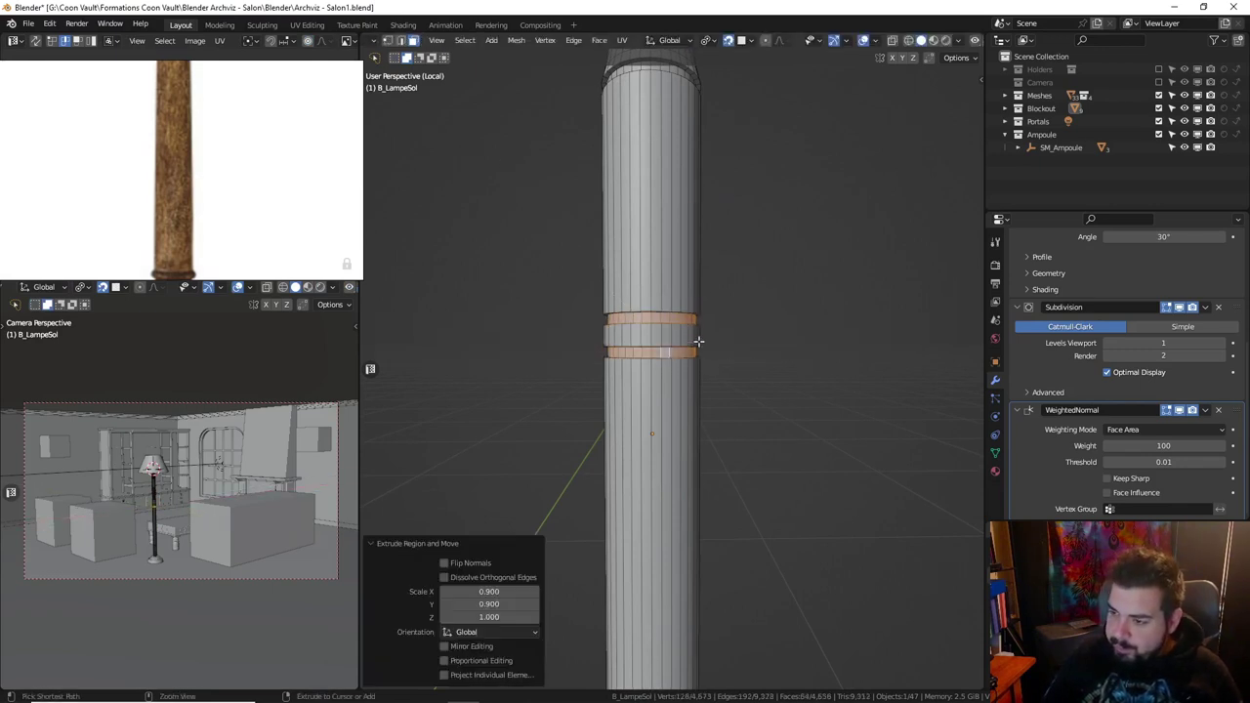
# Loop cut the centre of the inset band and push that ring out to 1.2.
pyautogui.hotkey('ctrl', 'r')
pyautogui.click(664, 352)
pyautogui.rightClick(664, 352)
pyautogui.press('s')
pyautogui.hotkey('shift', 'z')
pyautogui.write('1.2')
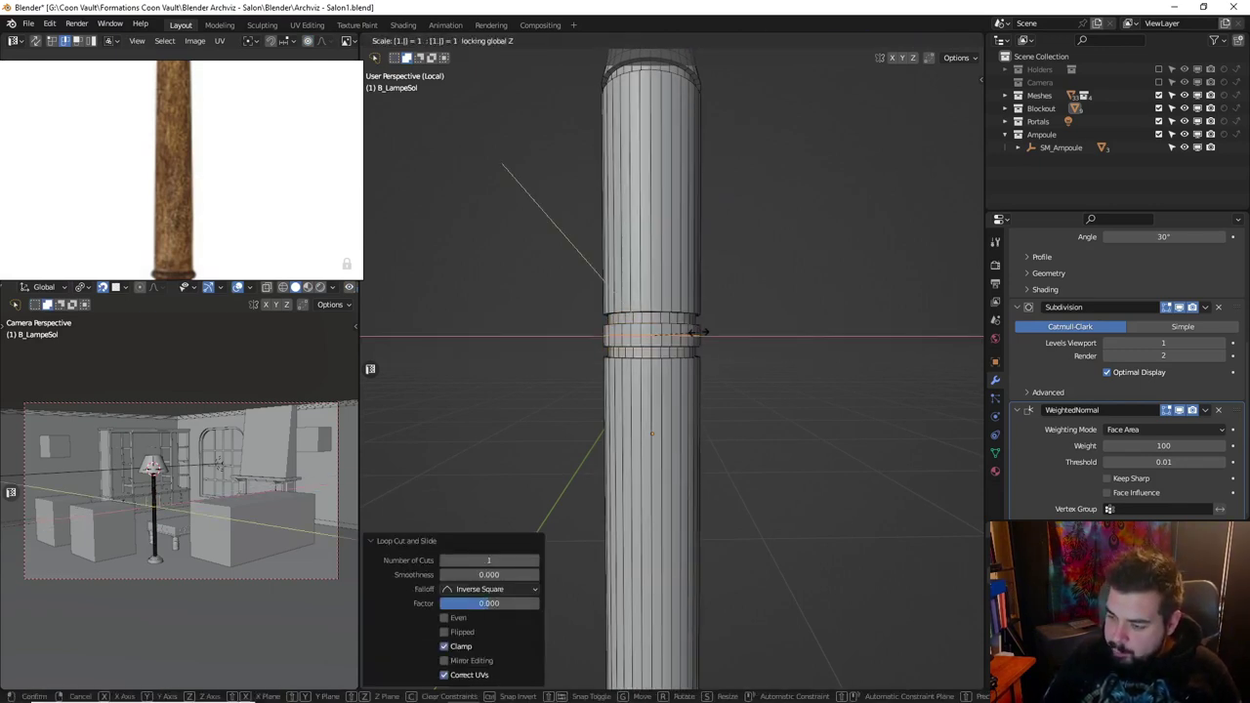
pyautogui.press('Return')
# Bevel the protruding ring with a 0.038 m width.
pyautogui.scroll(2, 735, 346)
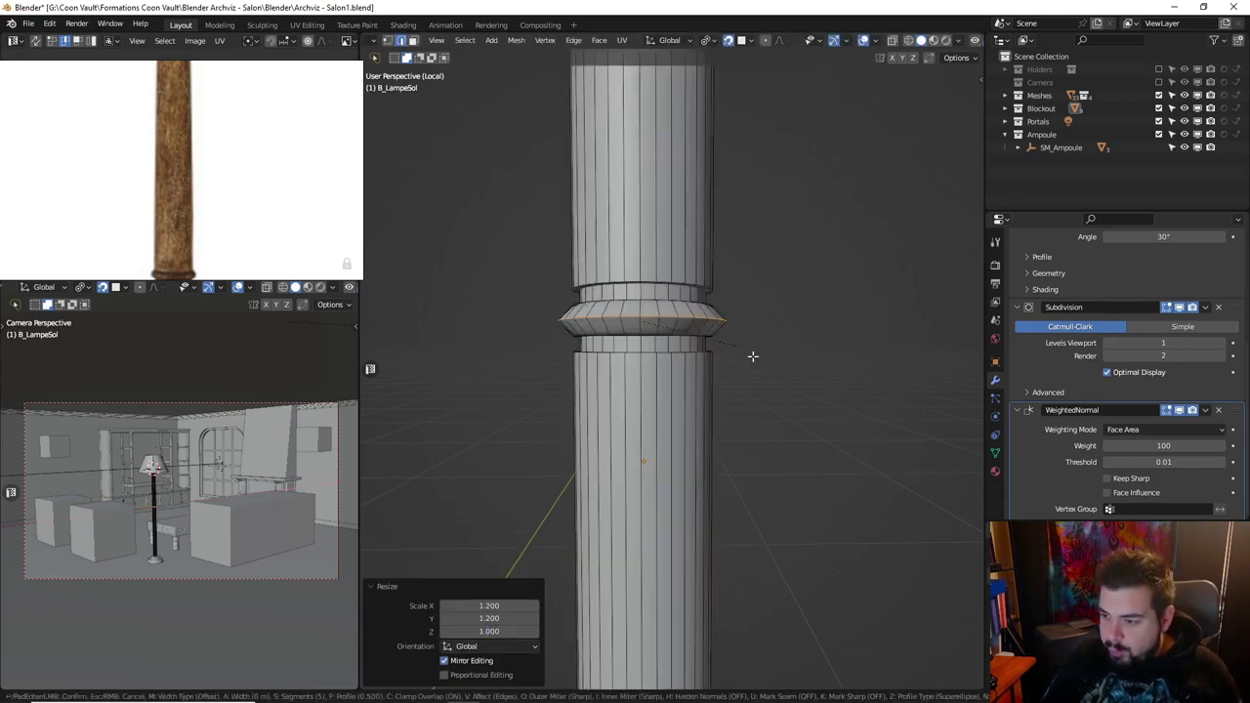
pyautogui.hotkey('ctrl', 'b')
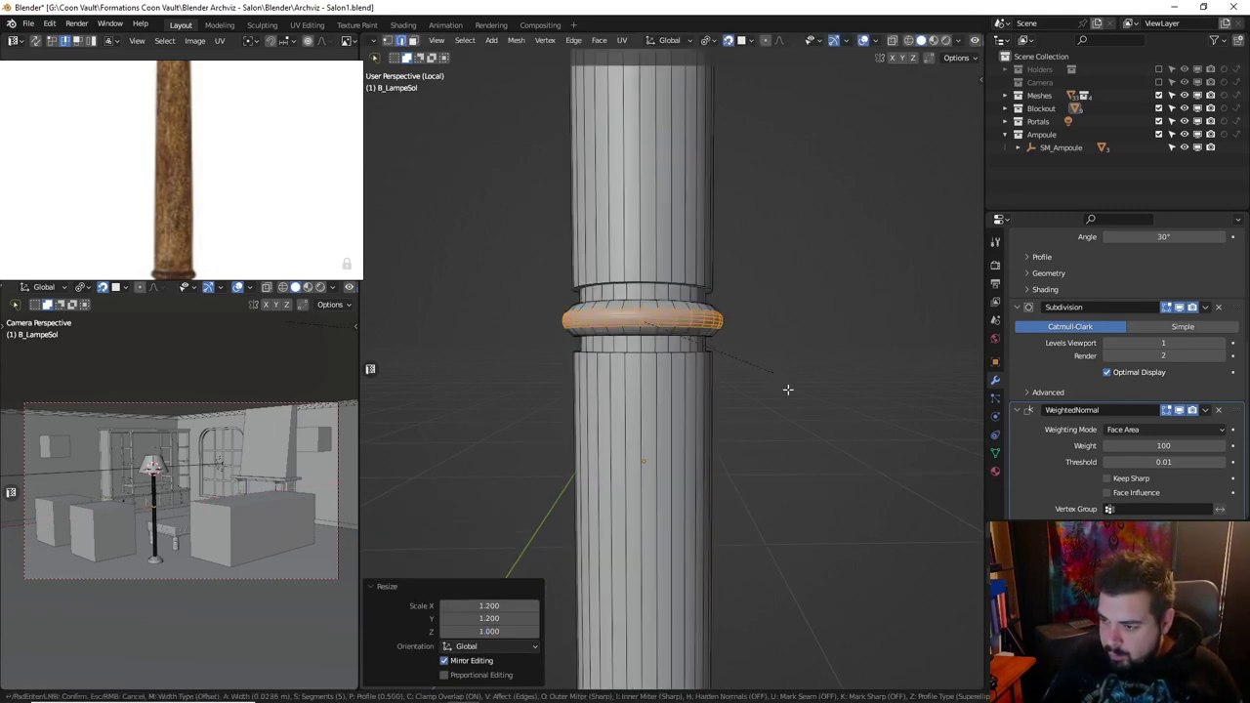
pyautogui.click(790, 392)
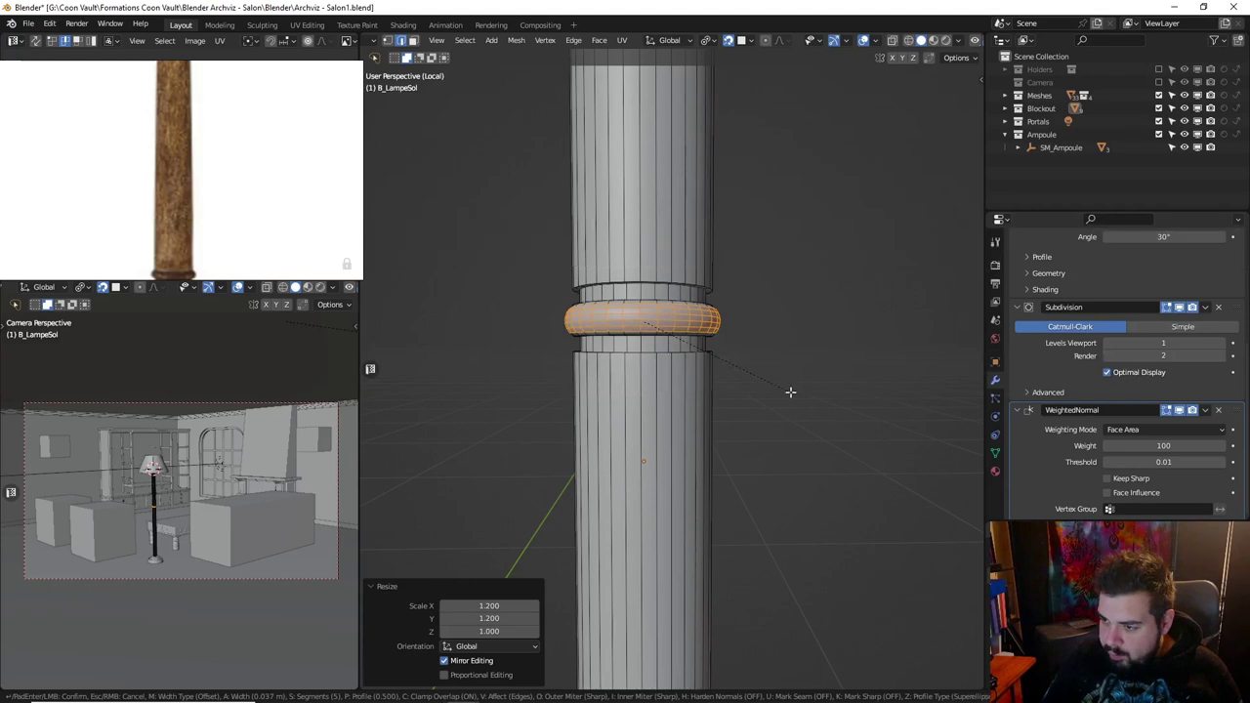
pyautogui.click(489, 477)
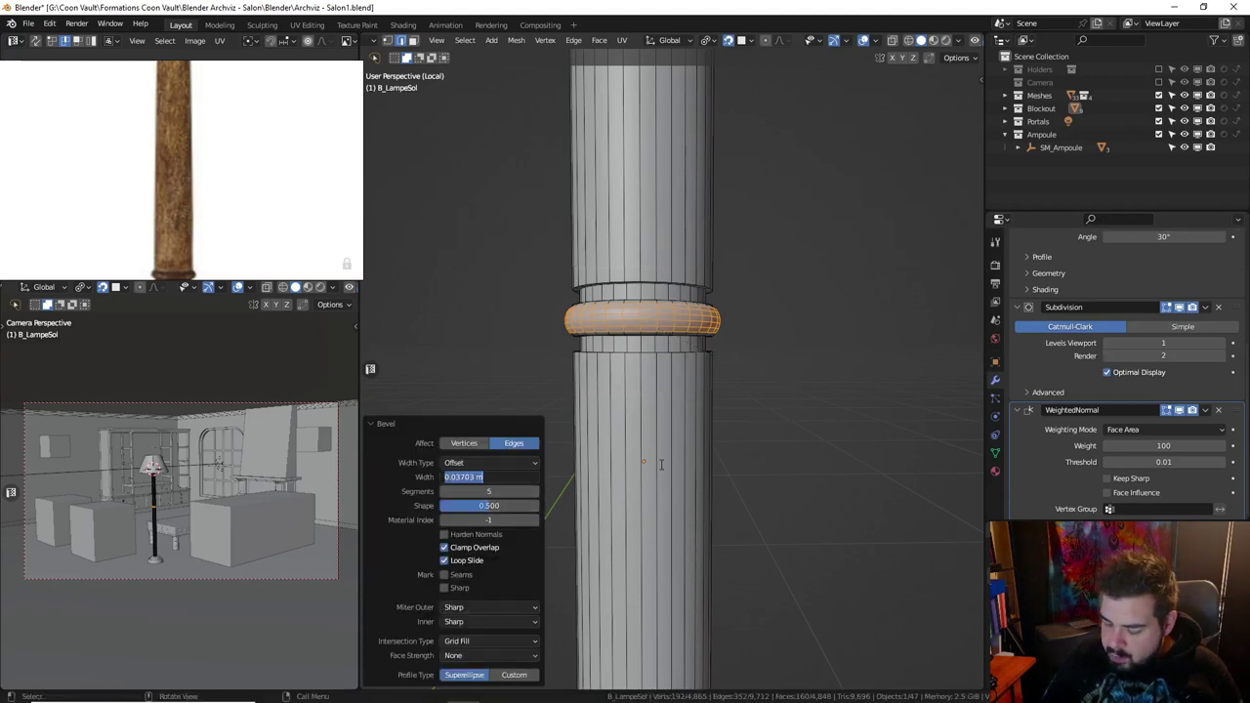
pyautogui.write('0.038')
pyautogui.press('Return')
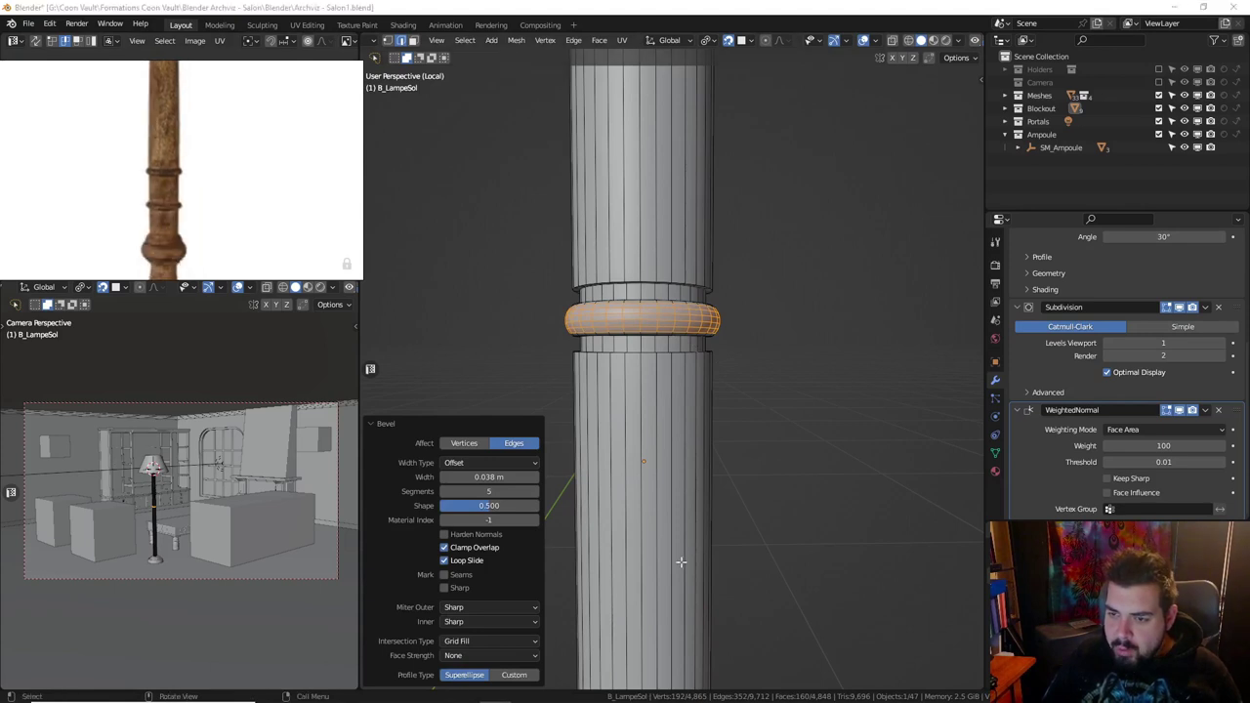
pyautogui.moveTo(682, 563)
pyautogui.mouseDown(button='middle')
pyautogui.moveTo(653, 387)
pyautogui.moveTo(678, 516)
pyautogui.moveTo(669, 338)
pyautogui.mouseUp(button='middle')
# Select a band of face loops higher on the shaft and widen it horizontally to 1.2.
pyautogui.scroll(1, 669, 338)
pyautogui.scroll(3, 668, 338)
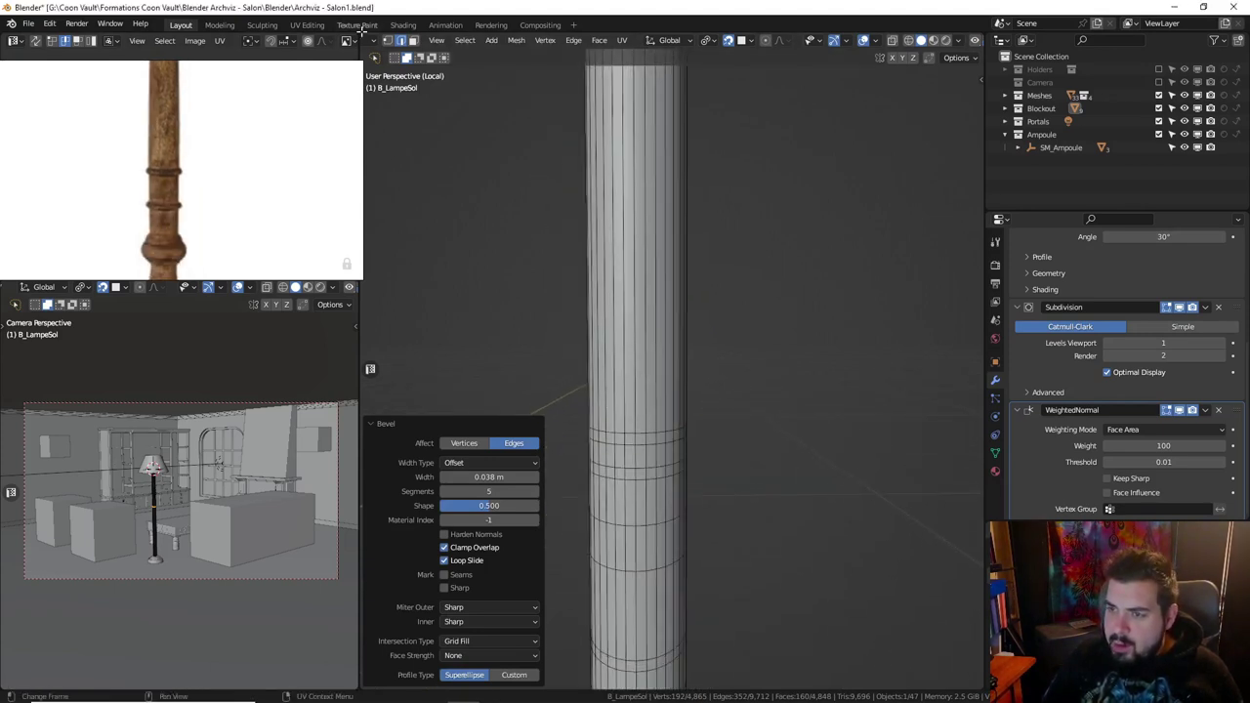
pyautogui.keyDown('shift'); pyautogui.moveTo(698, 489); pyautogui.dragTo(694, 418, button='middle'); pyautogui.keyUp('shift')
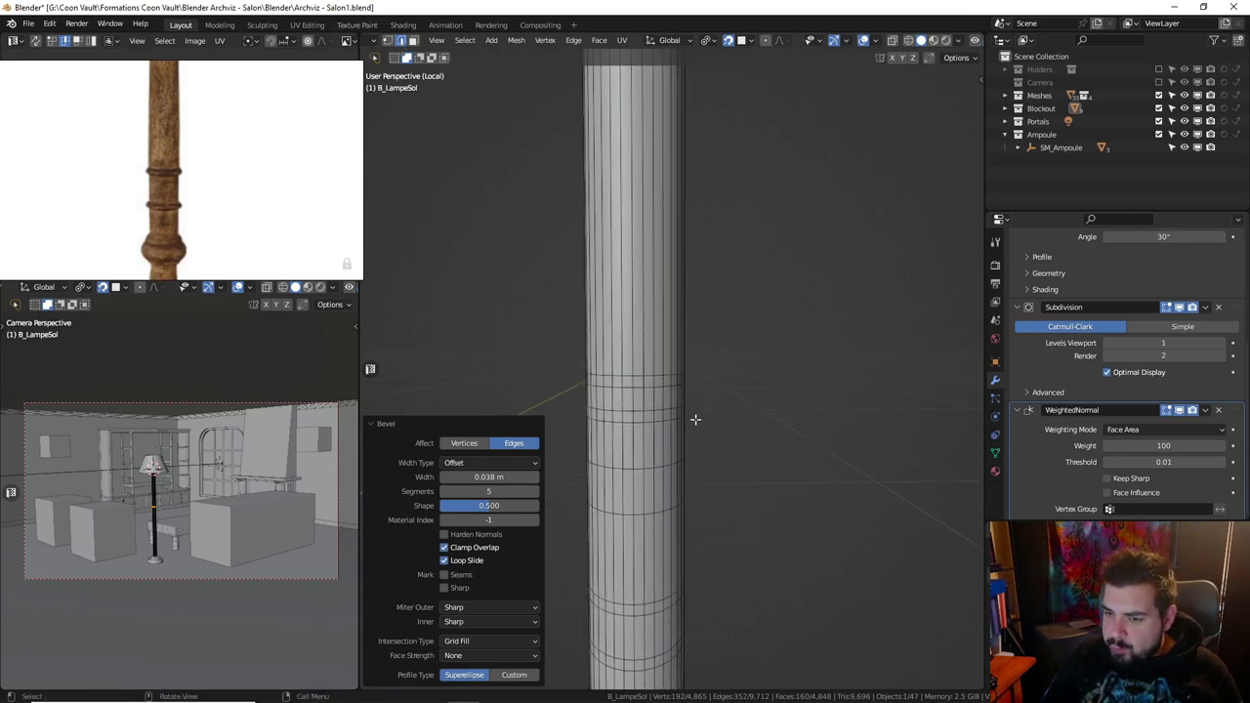
pyautogui.scroll(1, 695, 418)
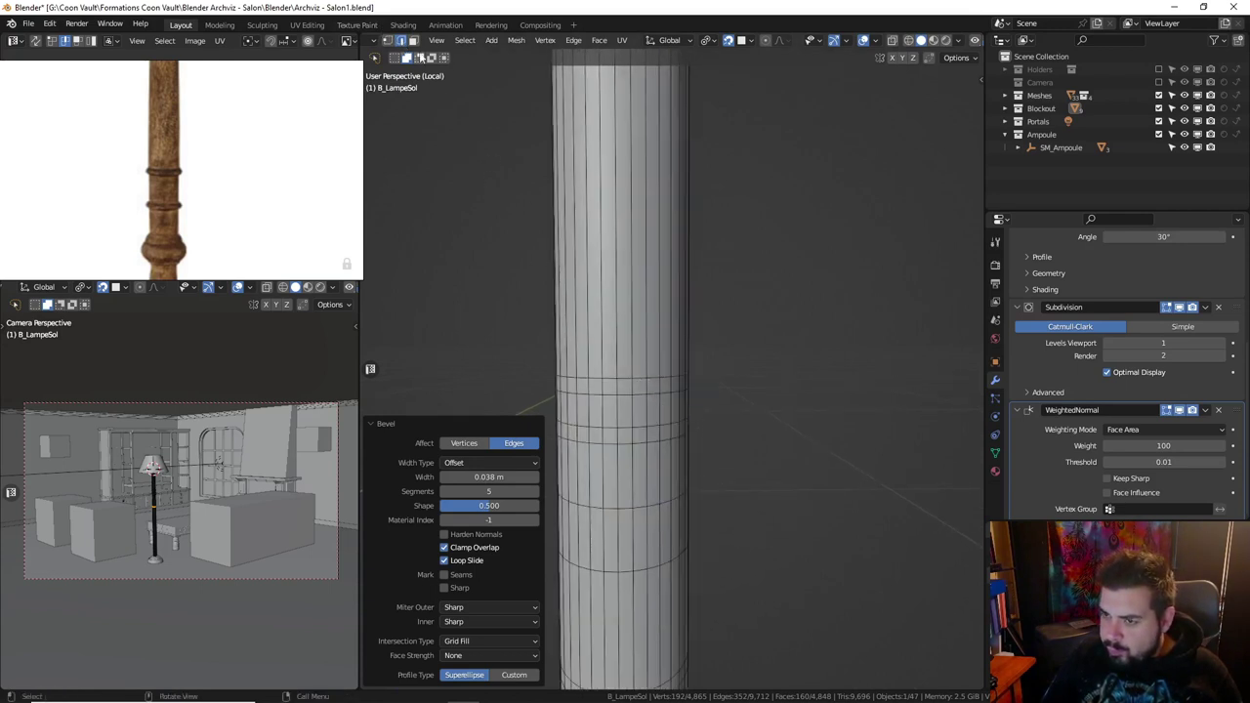
pyautogui.click(413, 41)
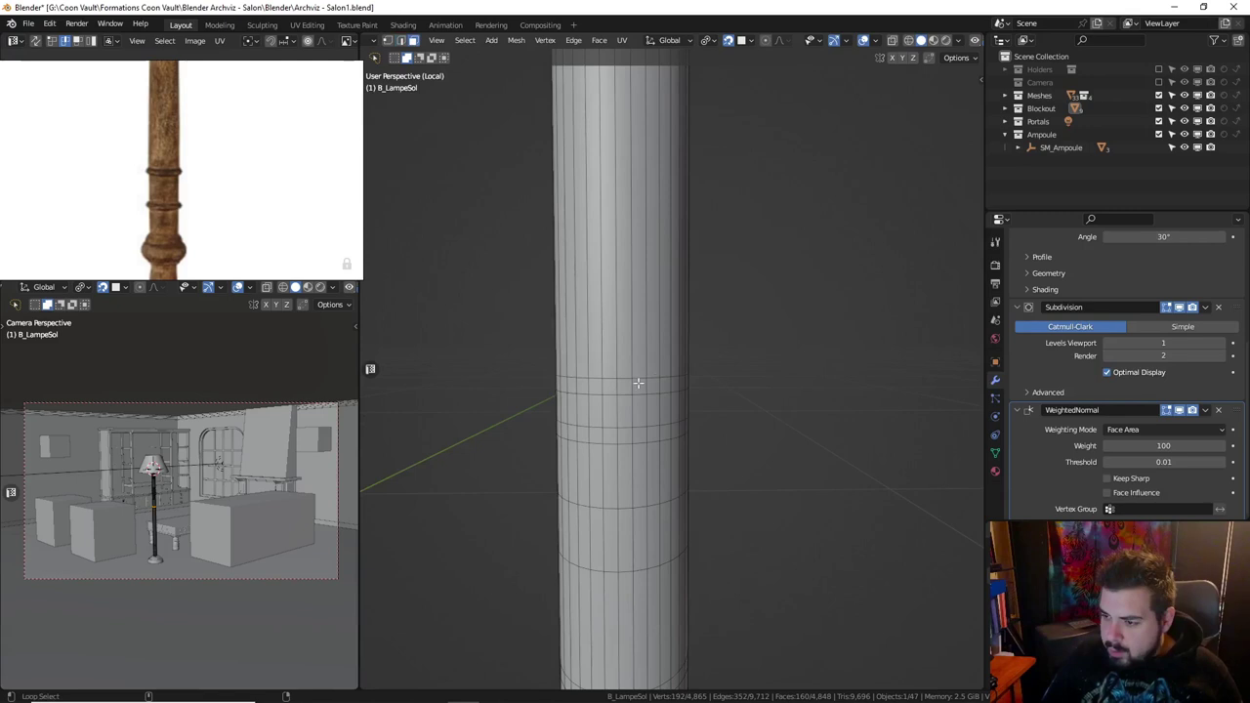
pyautogui.keyDown('alt'); pyautogui.click(637, 383); pyautogui.keyUp('alt')
pyautogui.click(625, 387)
pyautogui.keyDown('alt'); pyautogui.click(627, 389); pyautogui.keyUp('alt')
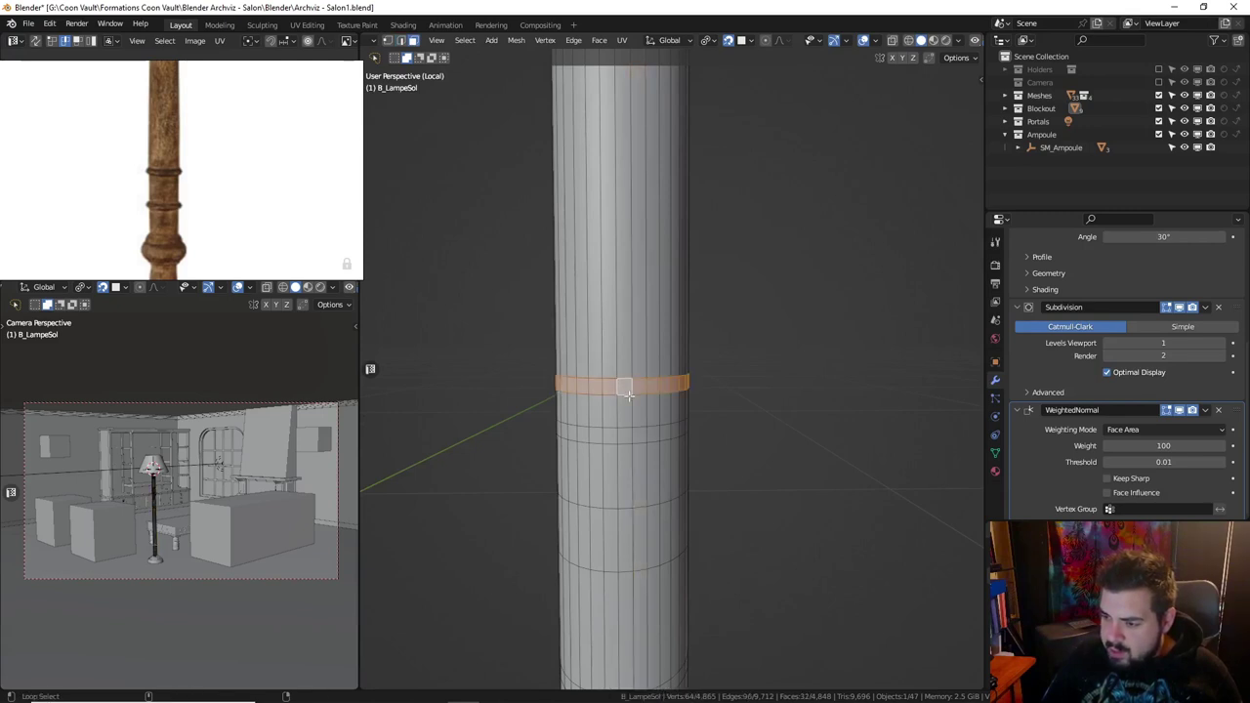
pyautogui.keyDown('alt'); pyautogui.keyDown('shift'); pyautogui.click(635, 416); pyautogui.keyUp('shift'); pyautogui.keyUp('alt')
pyautogui.keyDown('alt'); pyautogui.keyDown('shift'); pyautogui.click(630, 436); pyautogui.keyUp('shift'); pyautogui.keyUp('alt')
pyautogui.press('s')
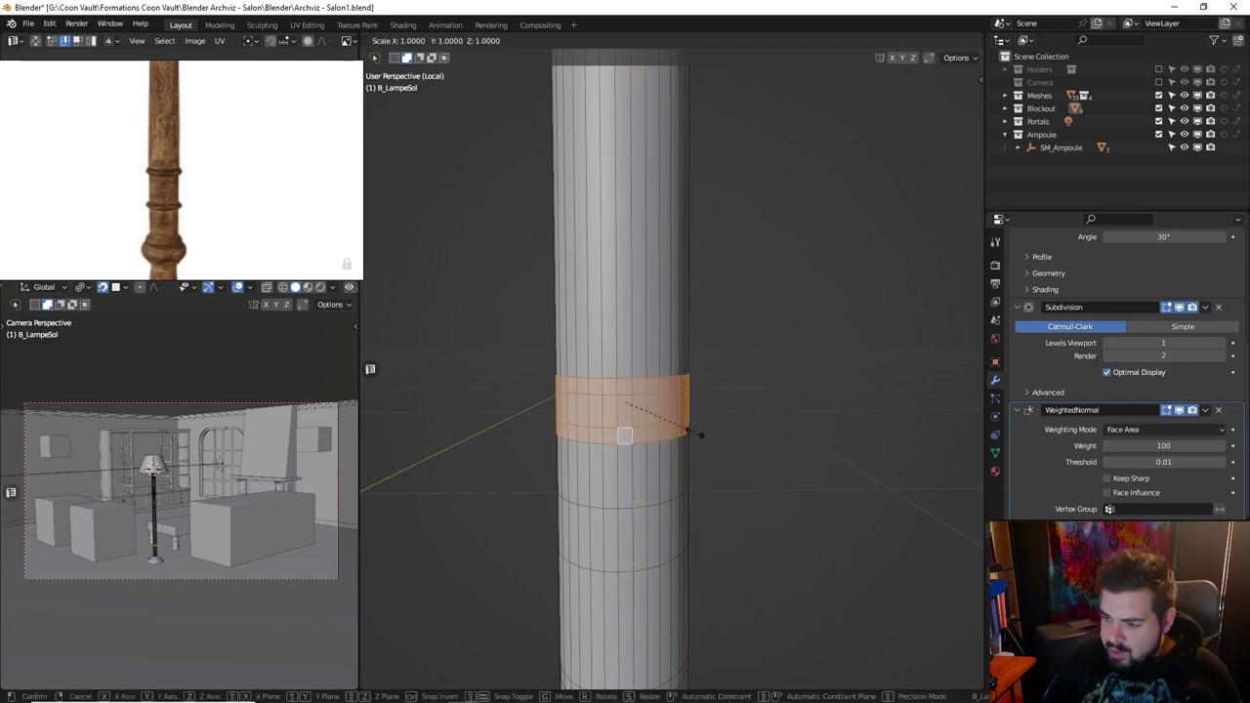
pyautogui.hotkey('shift', 'z')
pyautogui.press('Return')
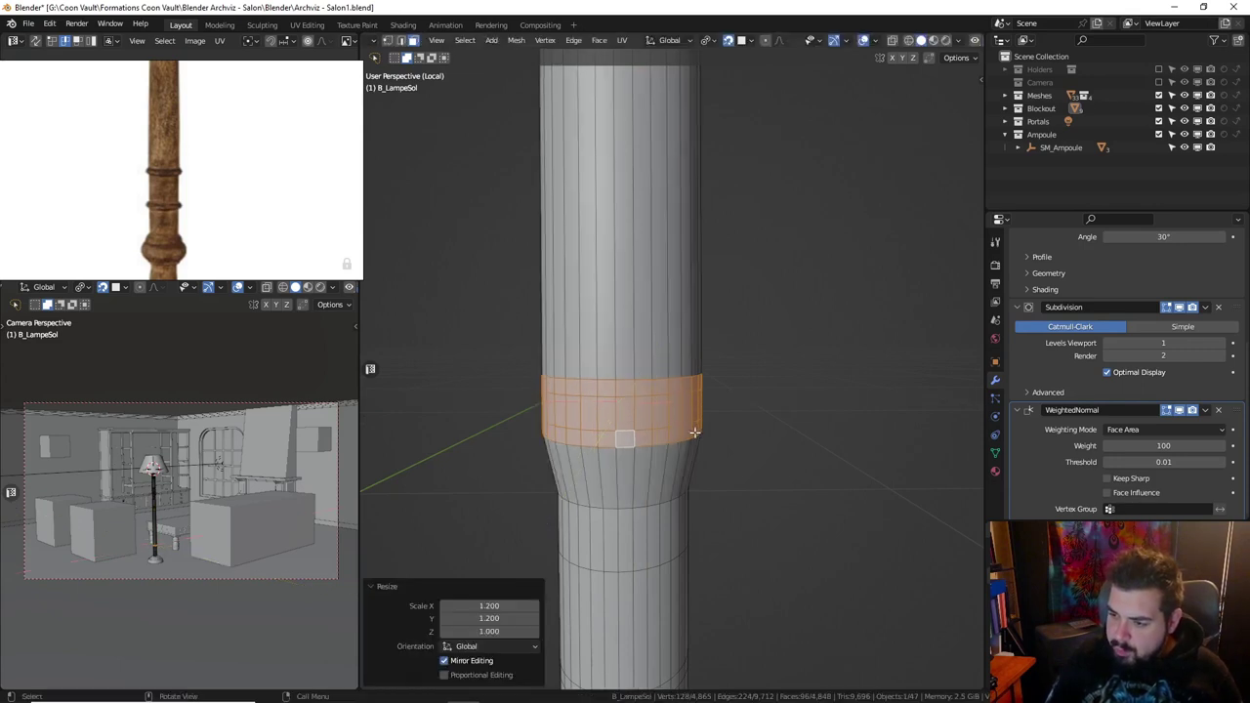
# Scale two thin face loops inward to 0.9 to form grooves.
pyautogui.keyDown('alt'); pyautogui.click(650, 388); pyautogui.keyUp('alt')
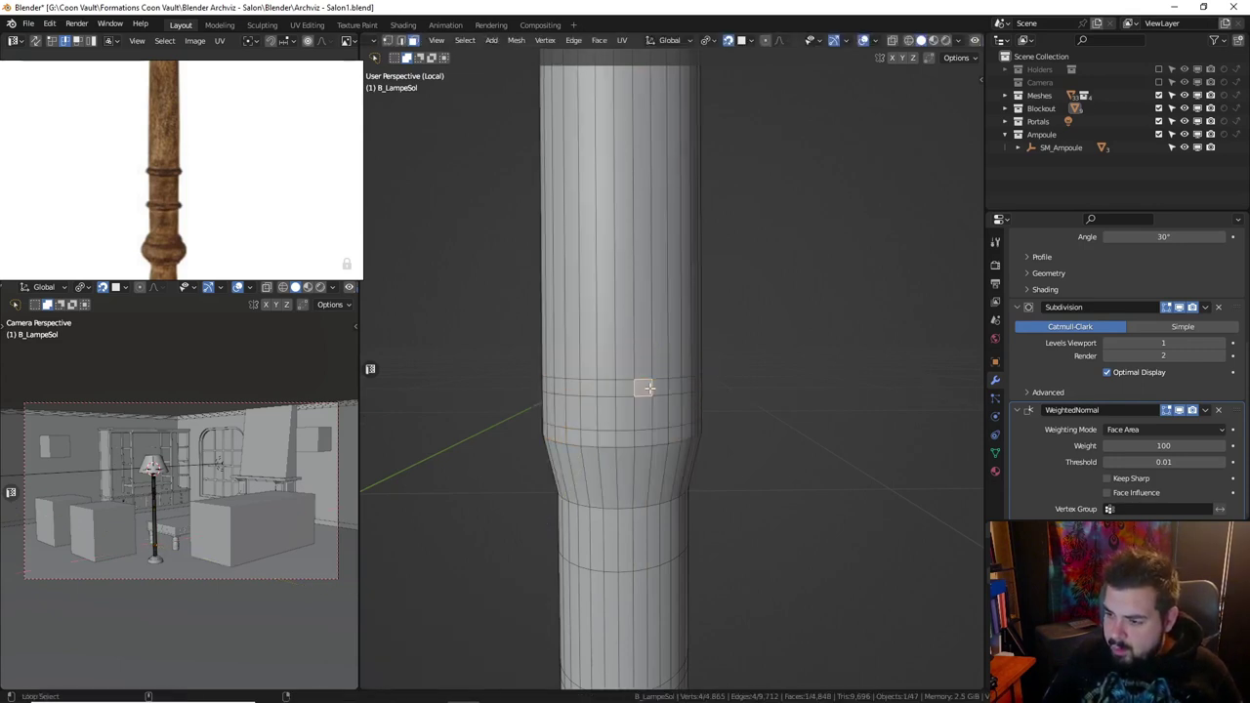
pyautogui.keyDown('alt'); pyautogui.keyDown('shift'); pyautogui.click(657, 435); pyautogui.keyUp('shift'); pyautogui.keyUp('alt')
pyautogui.write('s.')
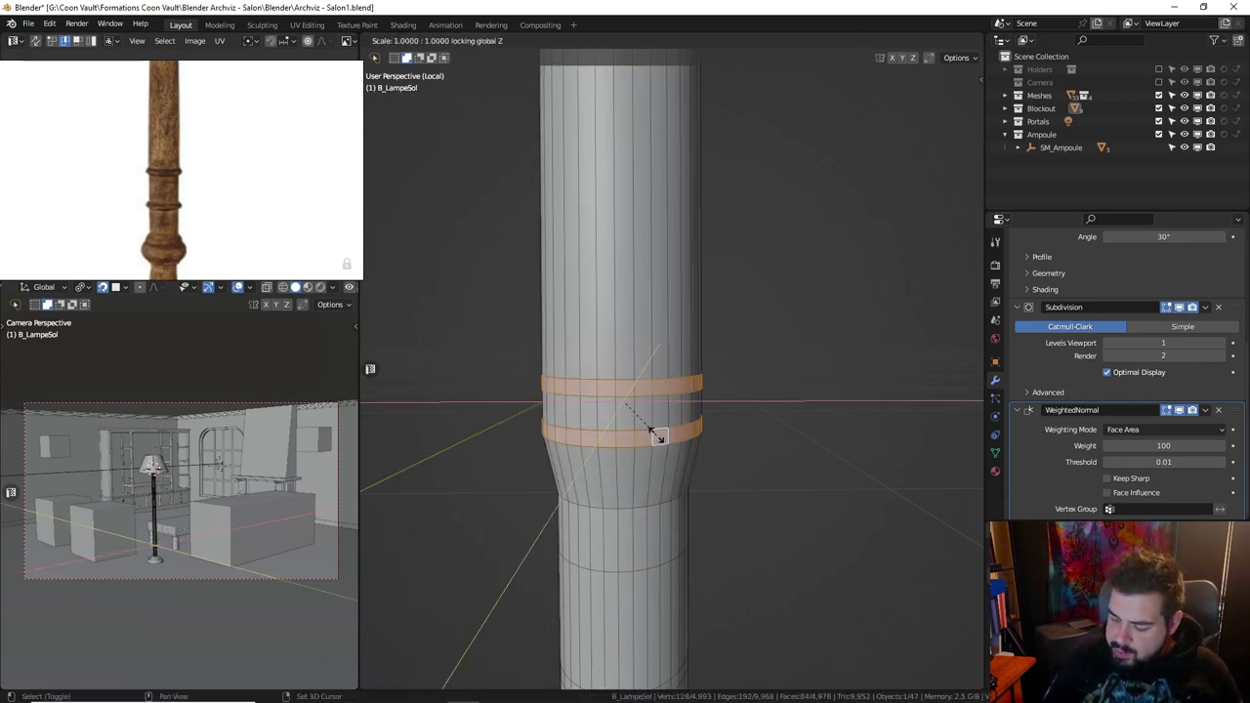
pyautogui.hotkey('shift', 'z')
pyautogui.write('9')
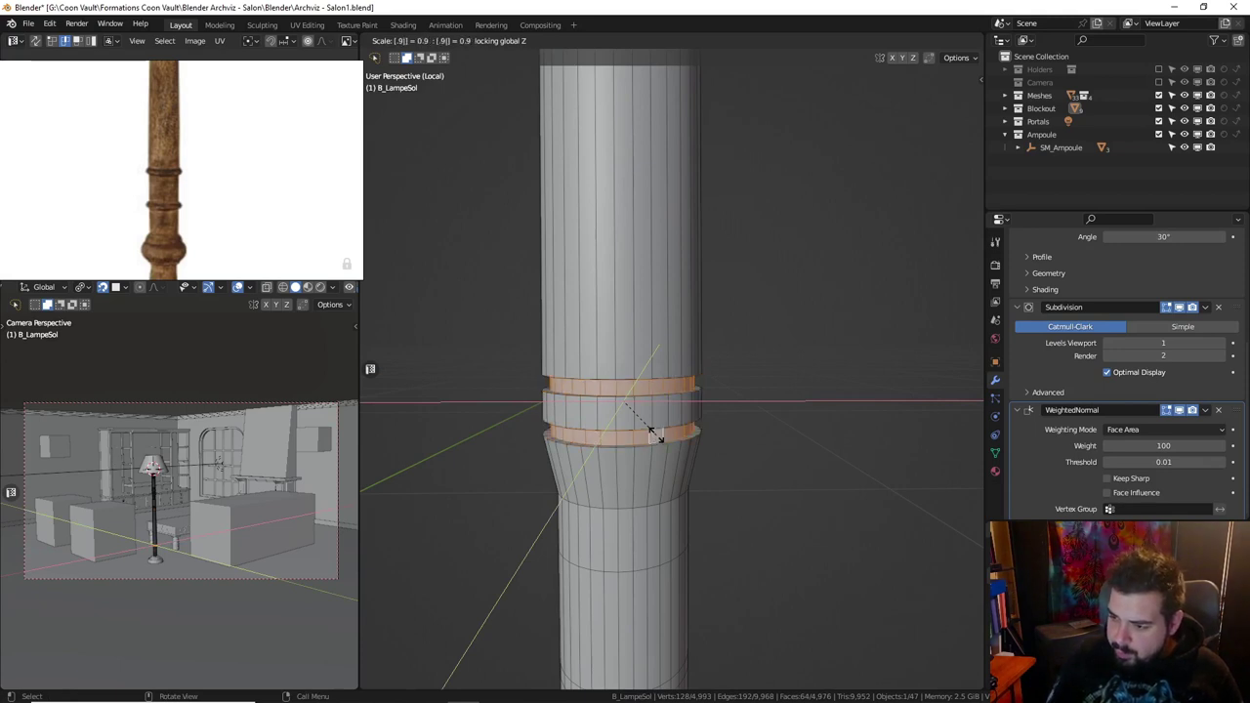
pyautogui.press('Return')
# Cut a new edge loop, push it out to 1.2, and bevel it into a rounded flange.
pyautogui.hotkey('ctrl', 'r')
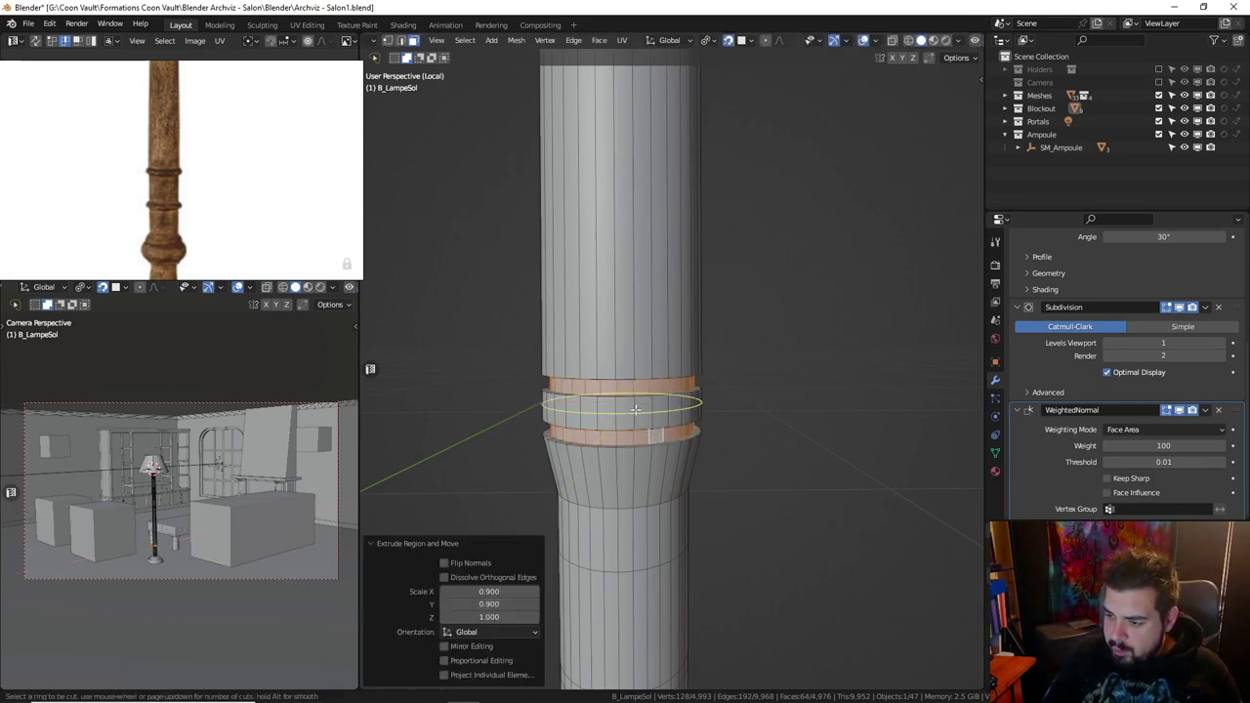
pyautogui.click(674, 415)
pyautogui.press('s')
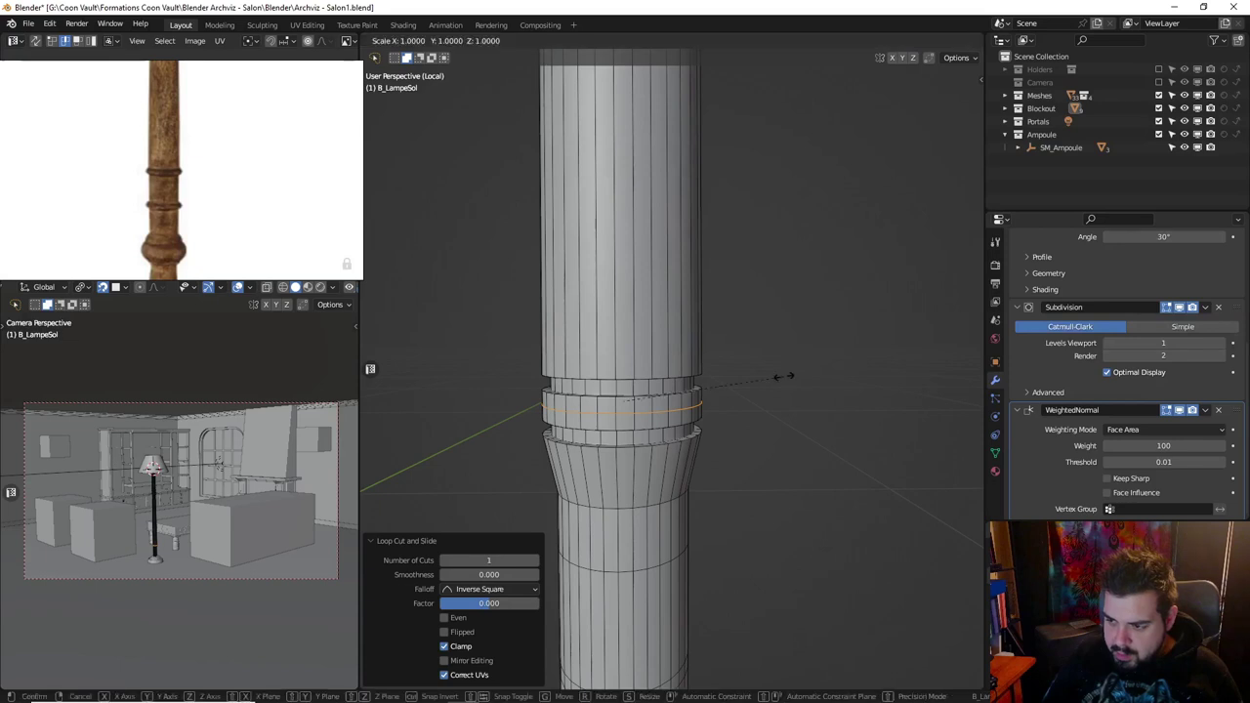
pyautogui.hotkey('shift', 'z')
pyautogui.write('1.2')
pyautogui.press('Return')
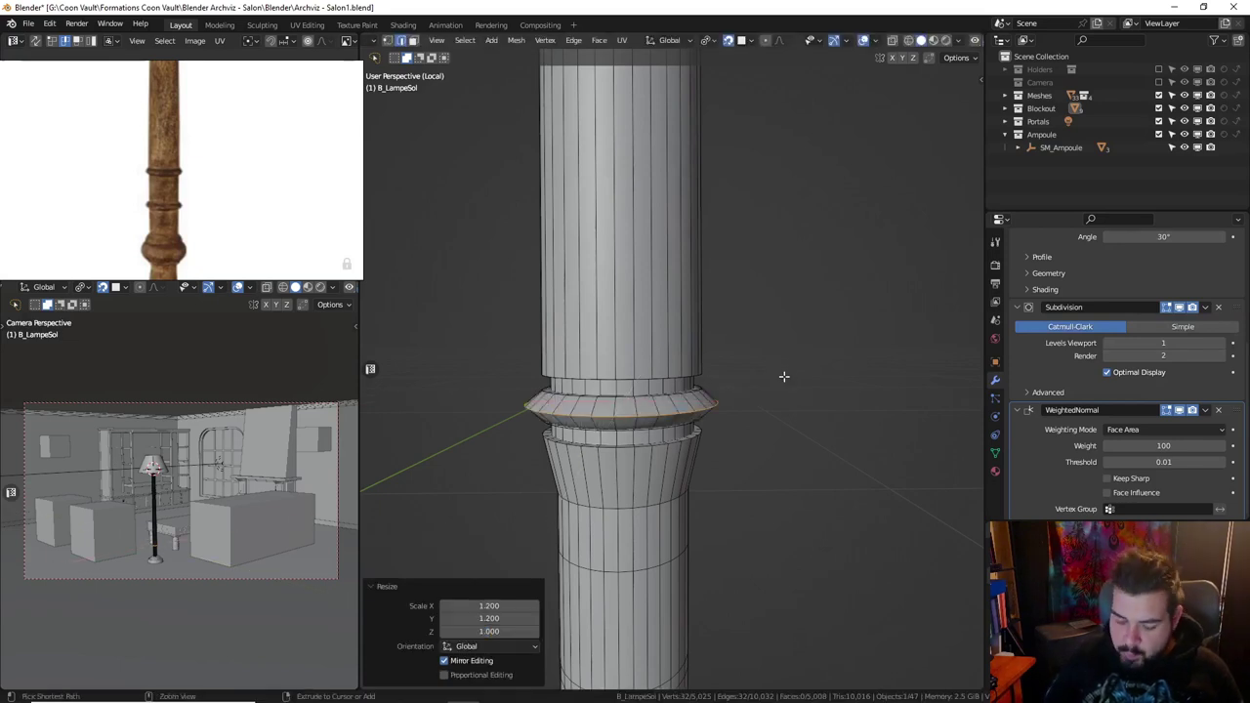
pyautogui.hotkey('ctrl', 'b')
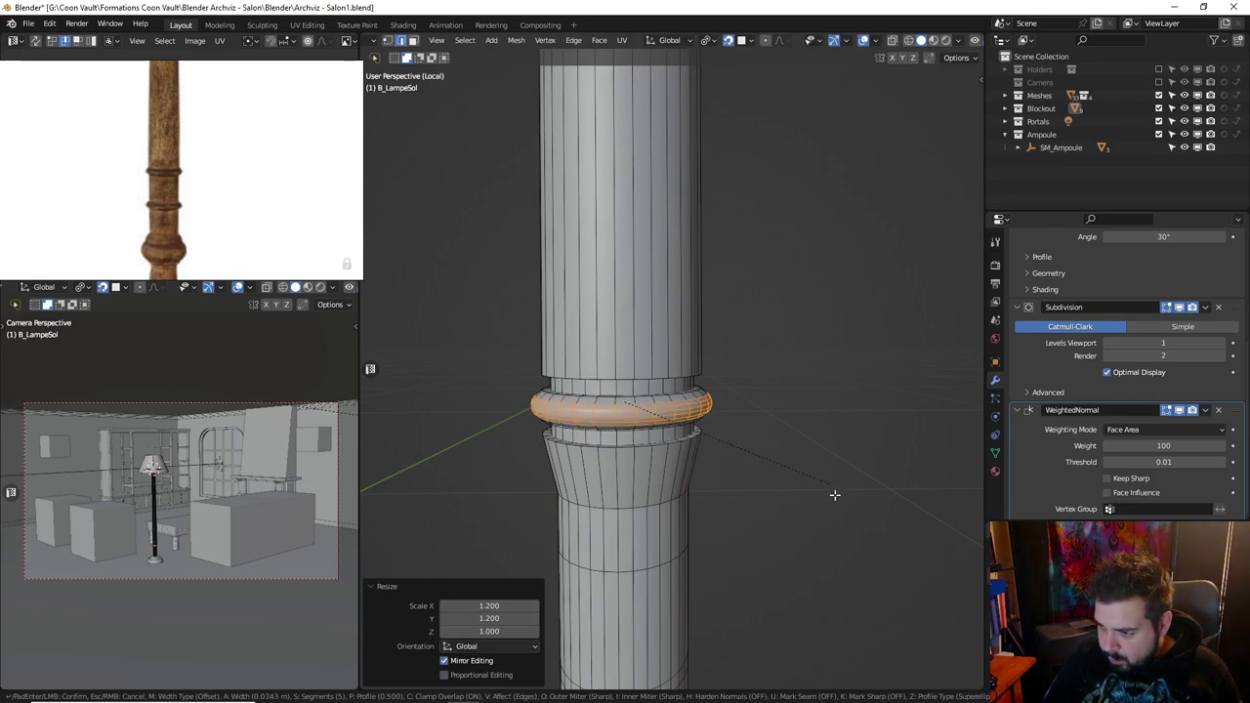
pyautogui.click(834, 495)
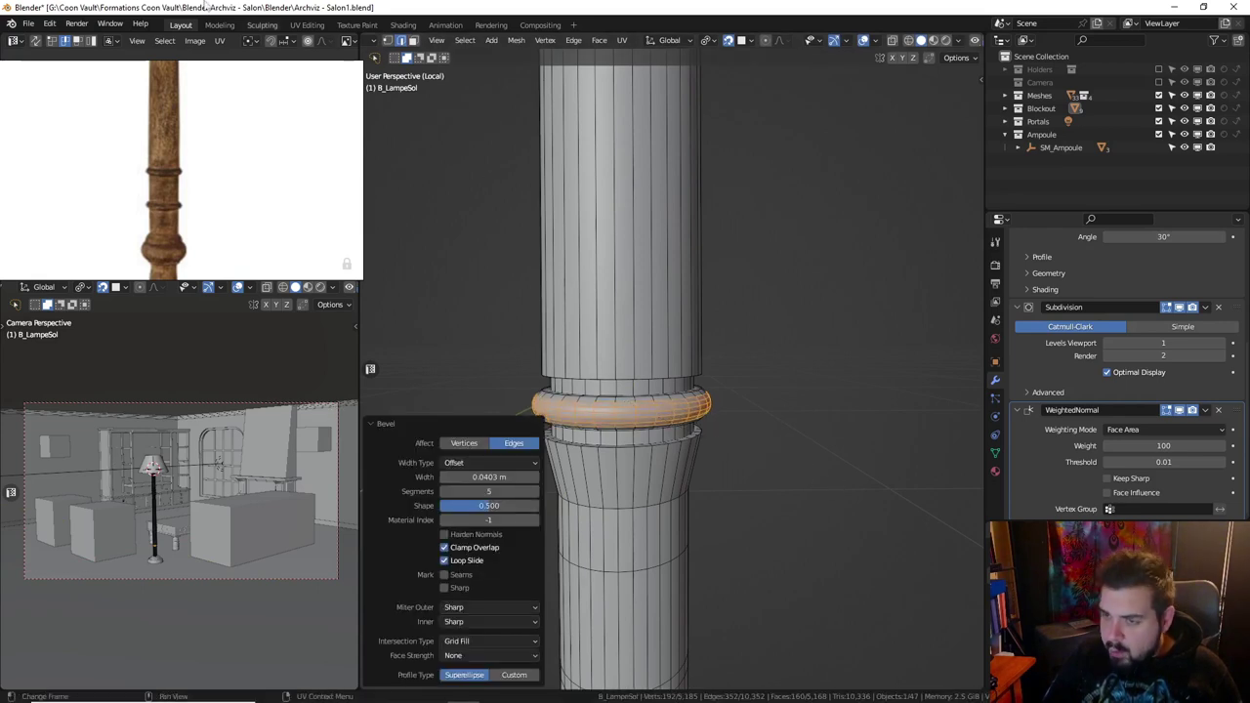
# Save the scene file from the File menu.
pyautogui.click(28, 23)
pyautogui.moveTo(60, 65)
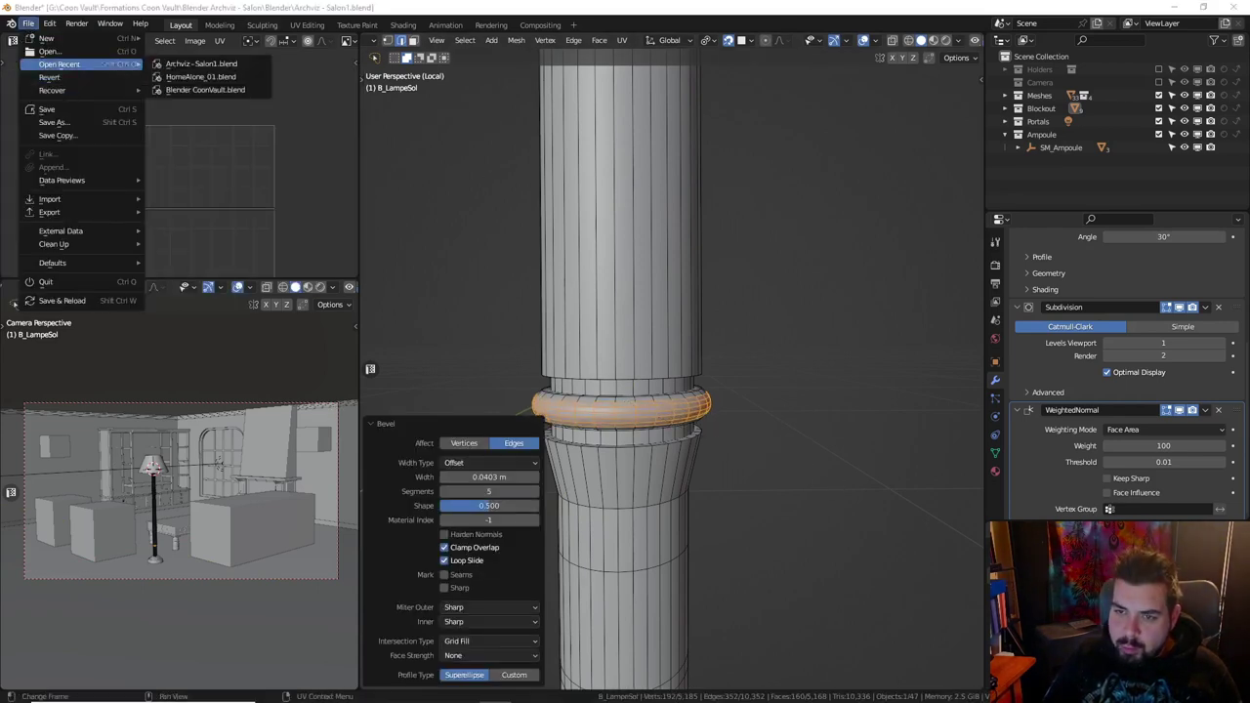
pyautogui.click(28, 23)
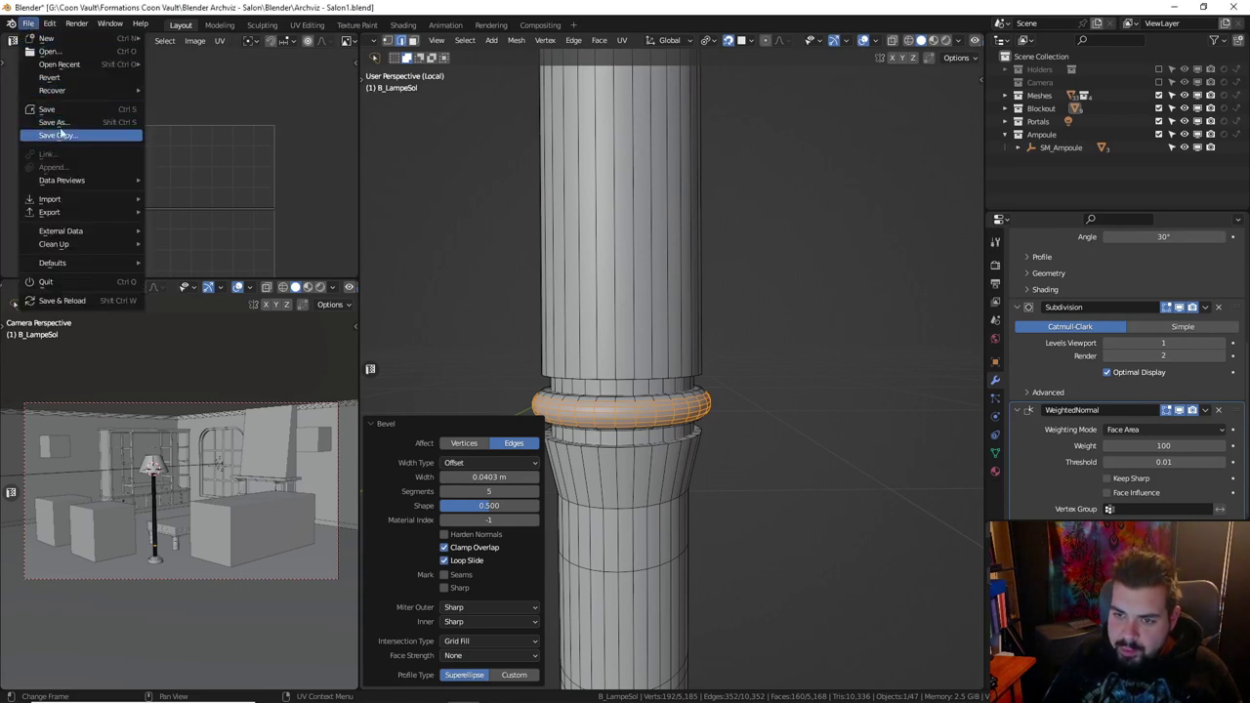
pyautogui.click(93, 112)
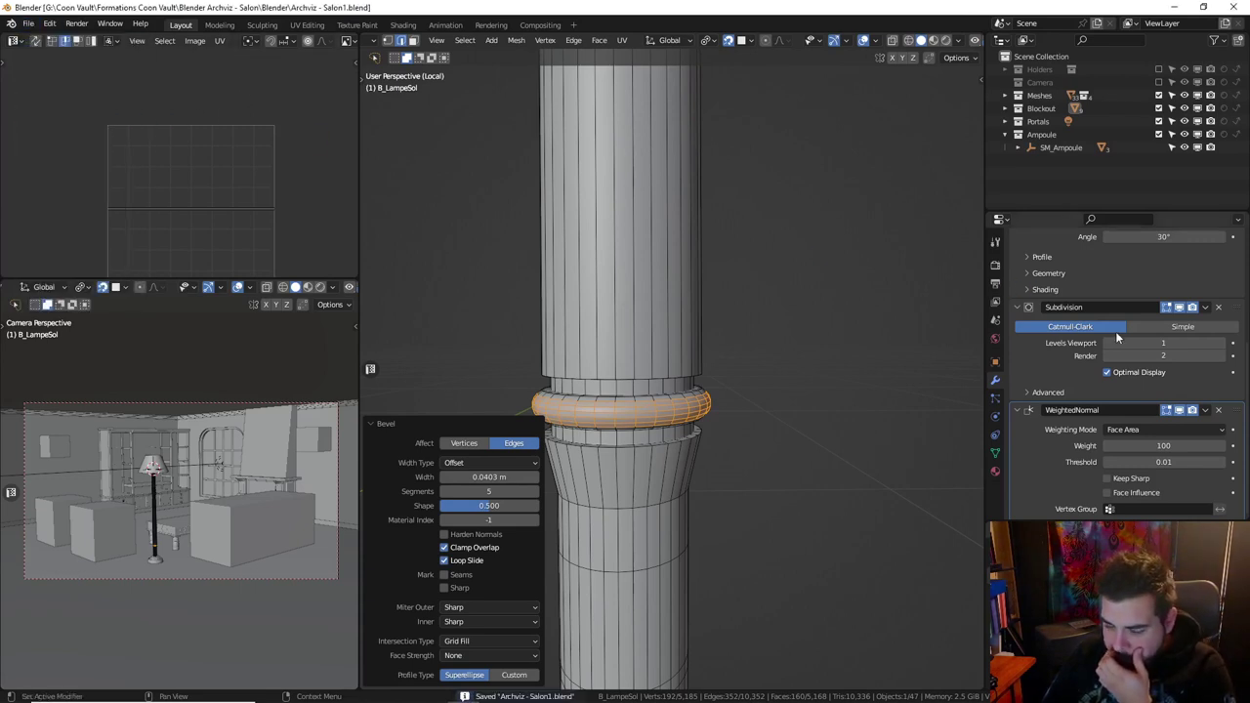
# Bevel the edge loop just below the collar ring to a 0.0162 m width.
pyautogui.scroll(3, 1138, 350)
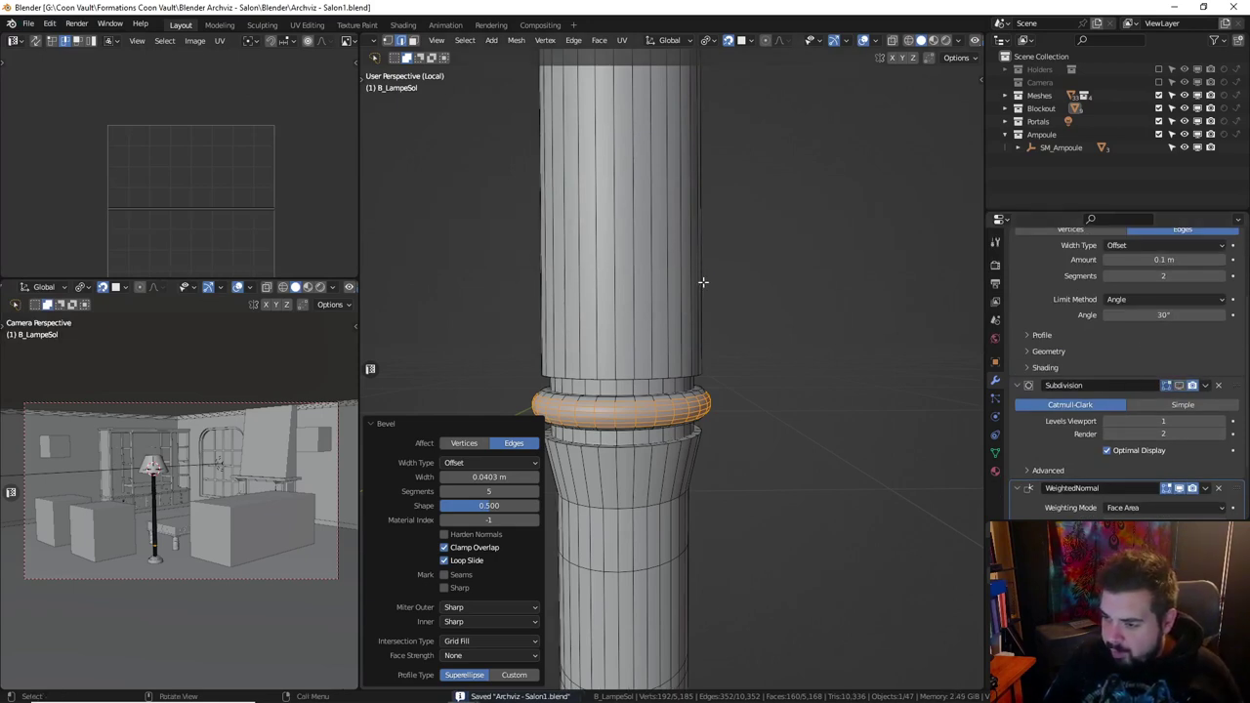
pyautogui.moveTo(704, 280); pyautogui.dragTo(726, 307, button='middle')
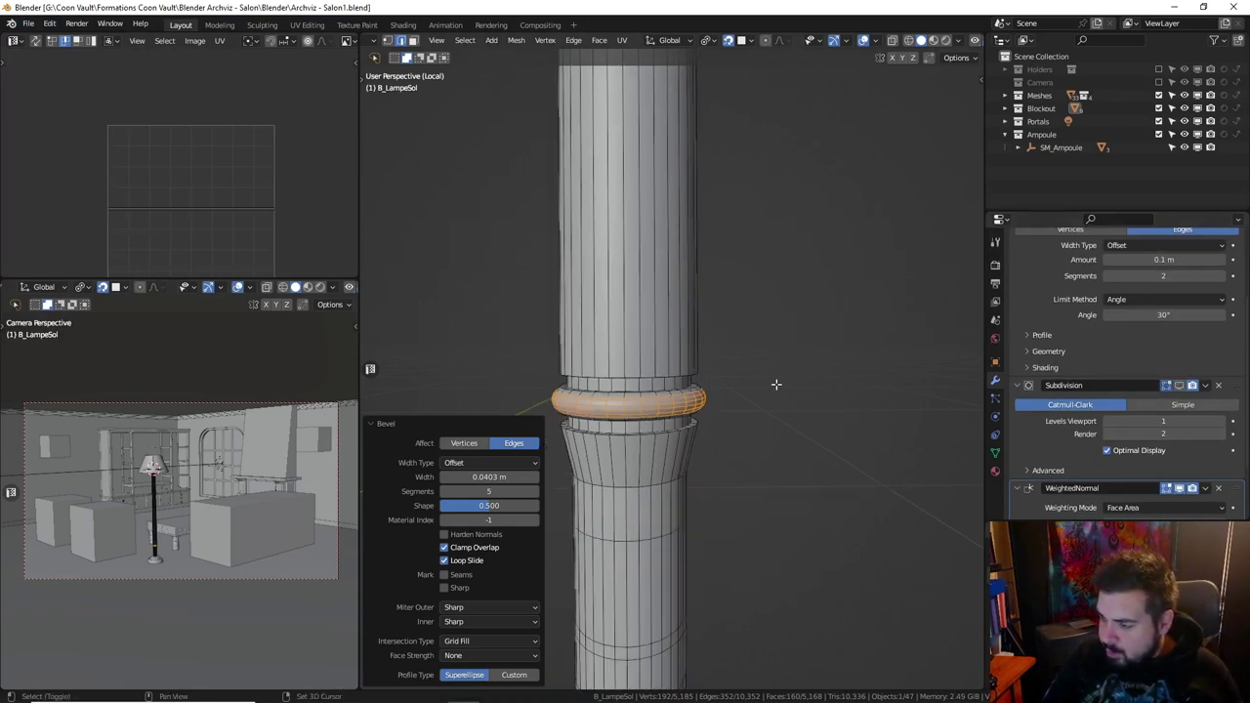
pyautogui.keyDown('shift'); pyautogui.moveTo(793, 326); pyautogui.dragTo(761, 235, button='middle'); pyautogui.keyUp('shift')
pyautogui.moveTo(718, 316); pyautogui.dragTo(661, 321, button='middle')
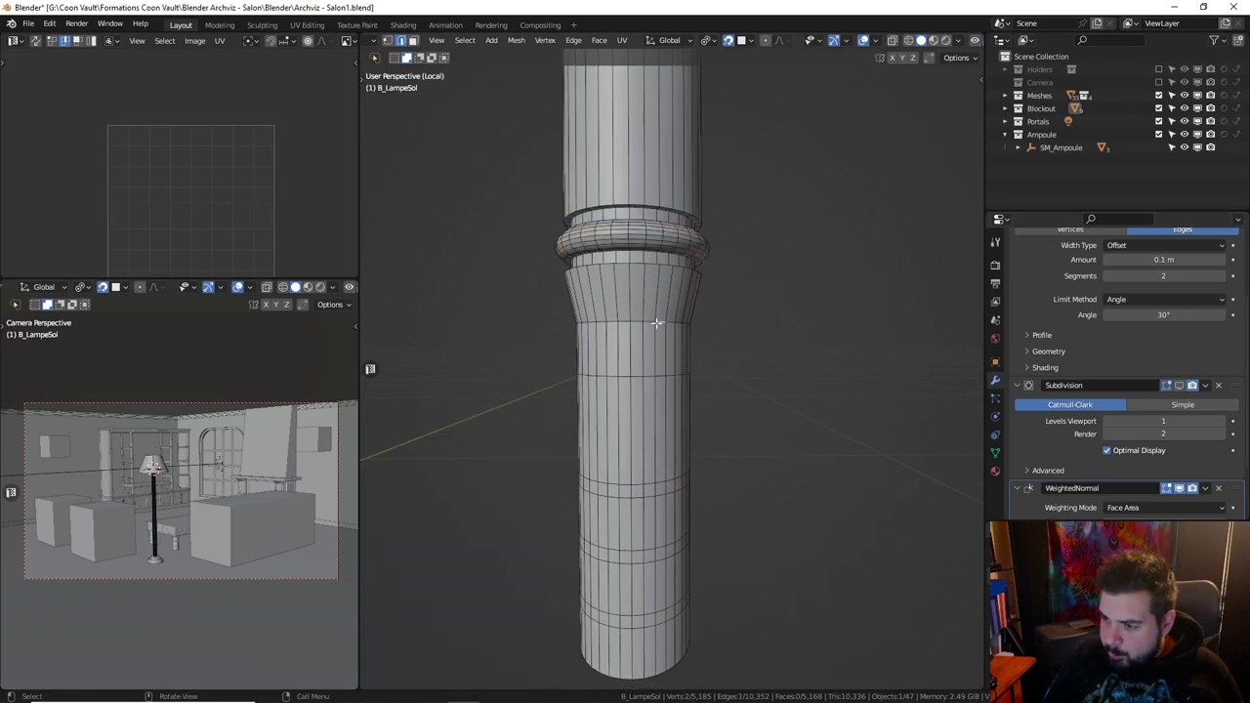
pyautogui.hotkey('alt', 'a')
pyautogui.keyDown('alt'); pyautogui.click(659, 321); pyautogui.keyUp('alt')
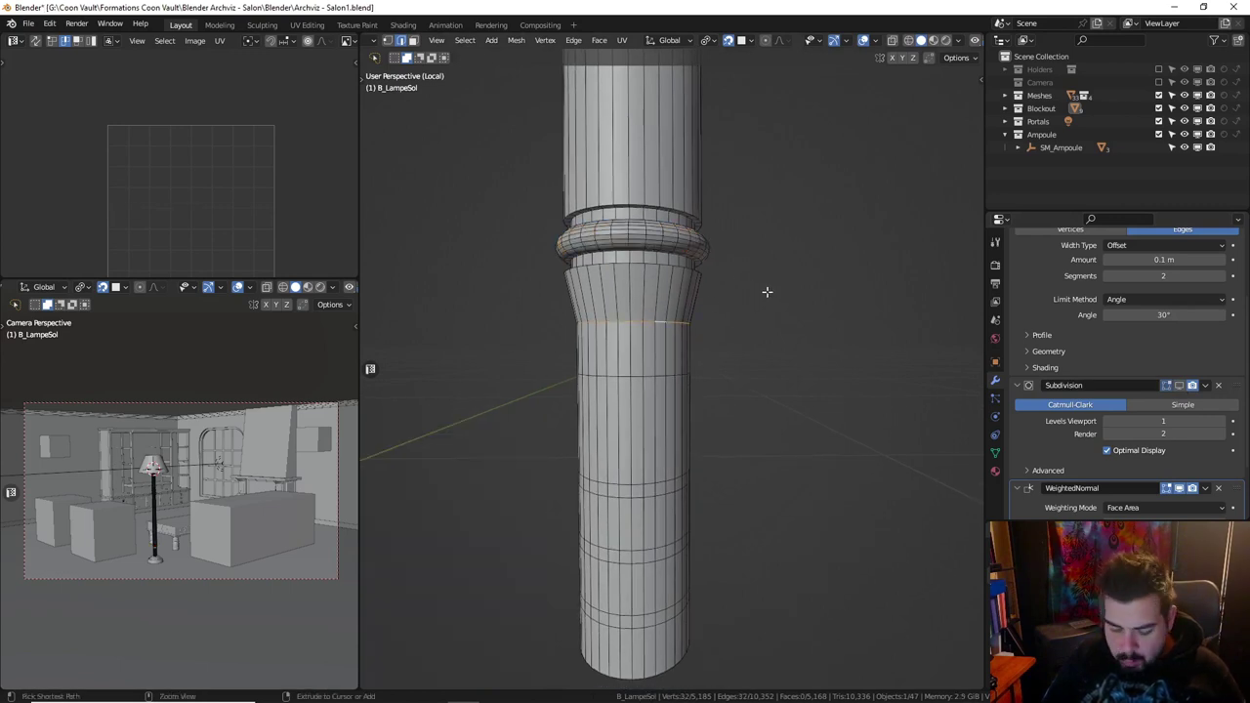
pyautogui.hotkey('ctrl', 'b')
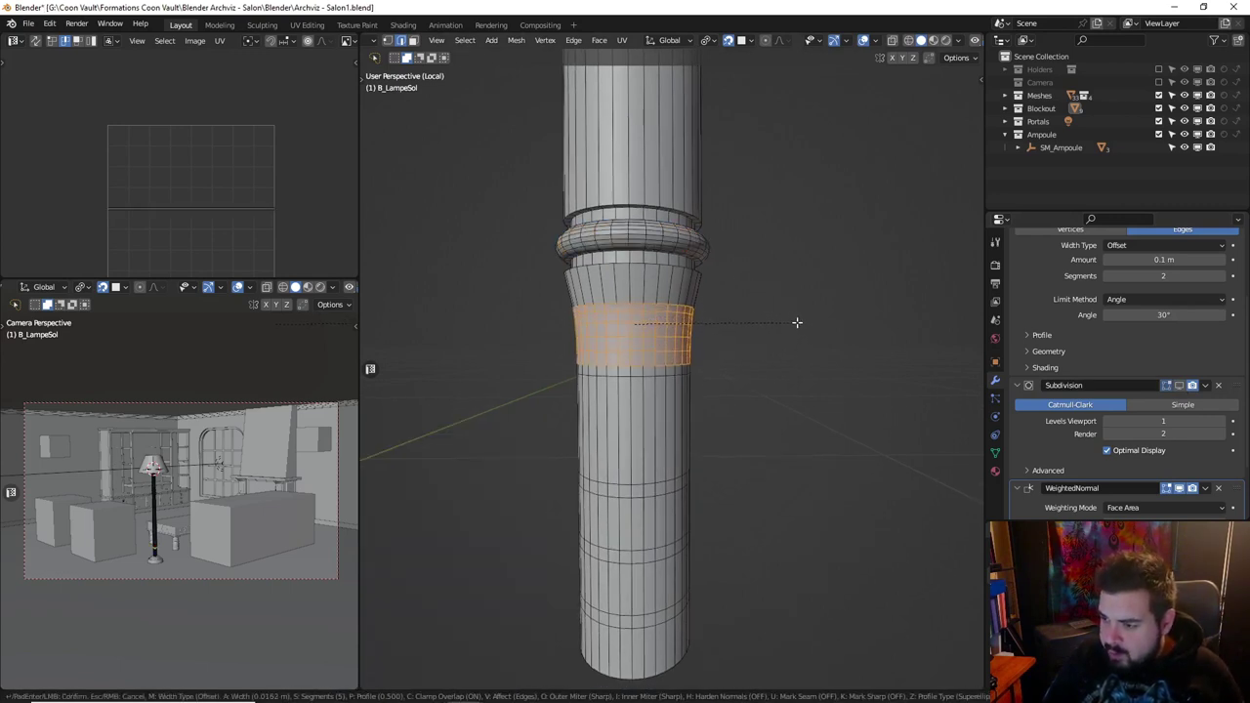
pyautogui.click(795, 325)
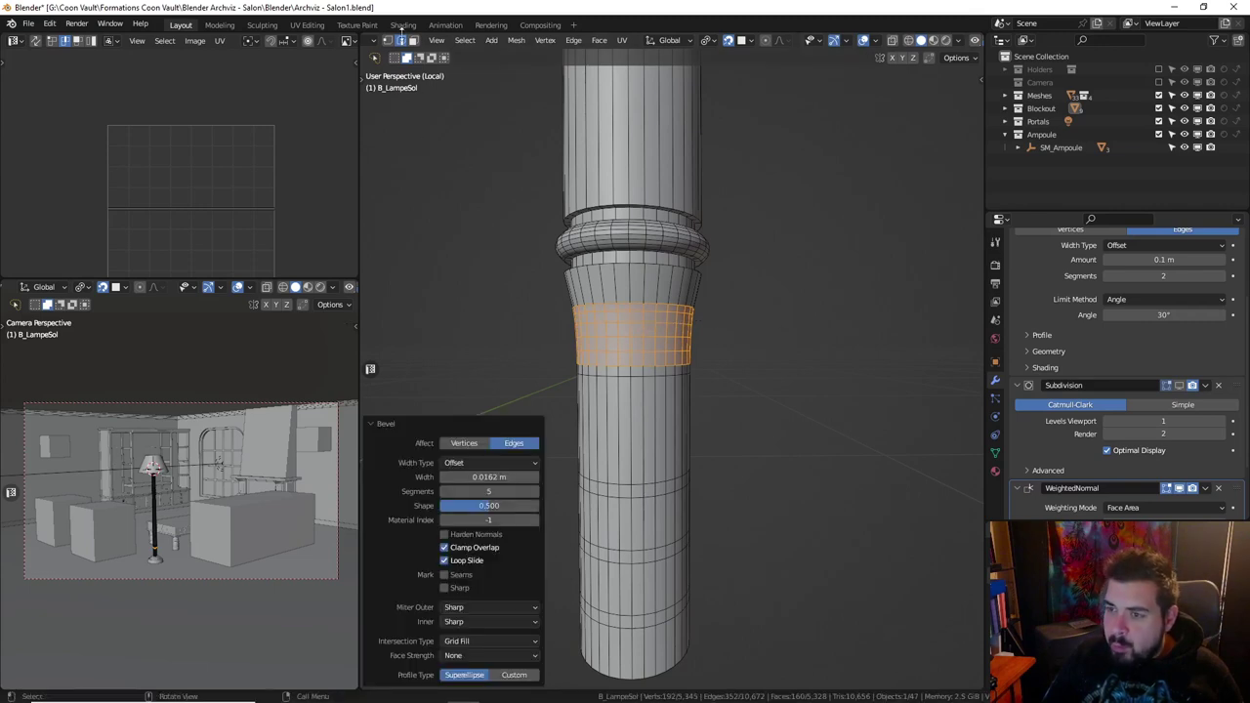
# Scale a thin face loop on the column inward to 0.9.
pyautogui.click(413, 40)
pyautogui.hotkey('alt', 'a')
pyautogui.keyDown('alt'); pyautogui.click(670, 367); pyautogui.keyUp('alt')
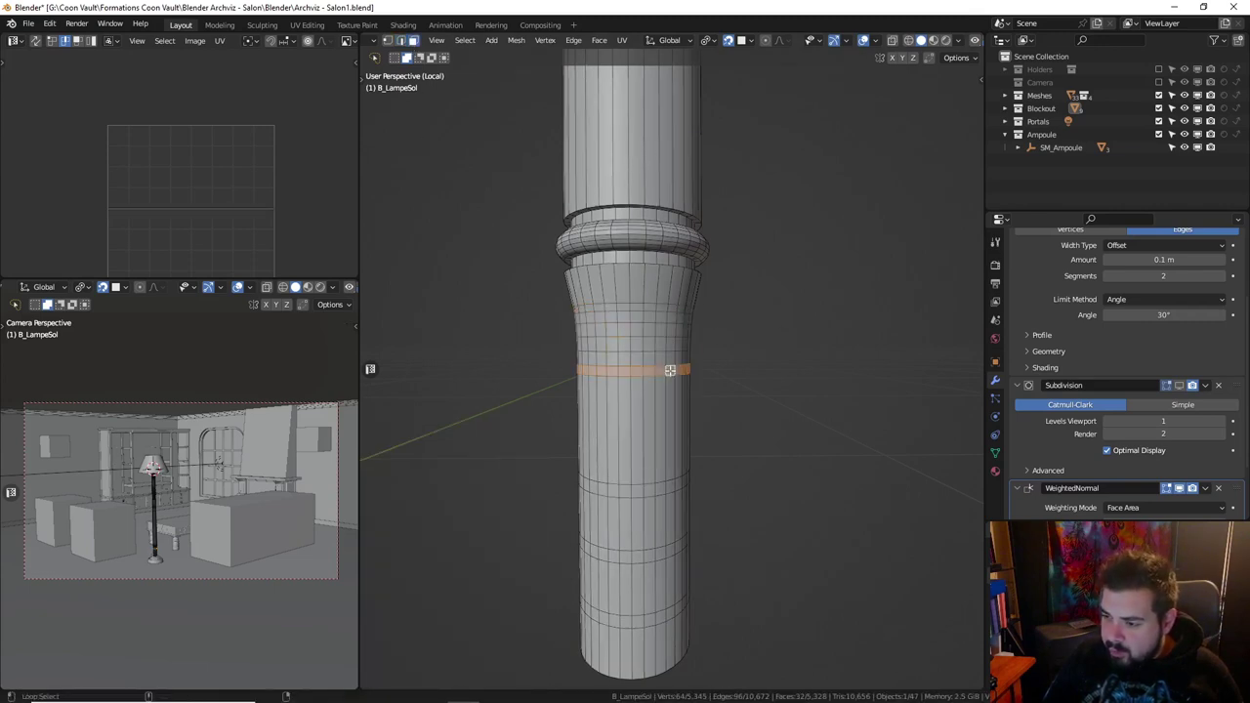
pyautogui.press('s')
pyautogui.hotkey('shift', 'z')
pyautogui.write('.9')
pyautogui.press('Return')
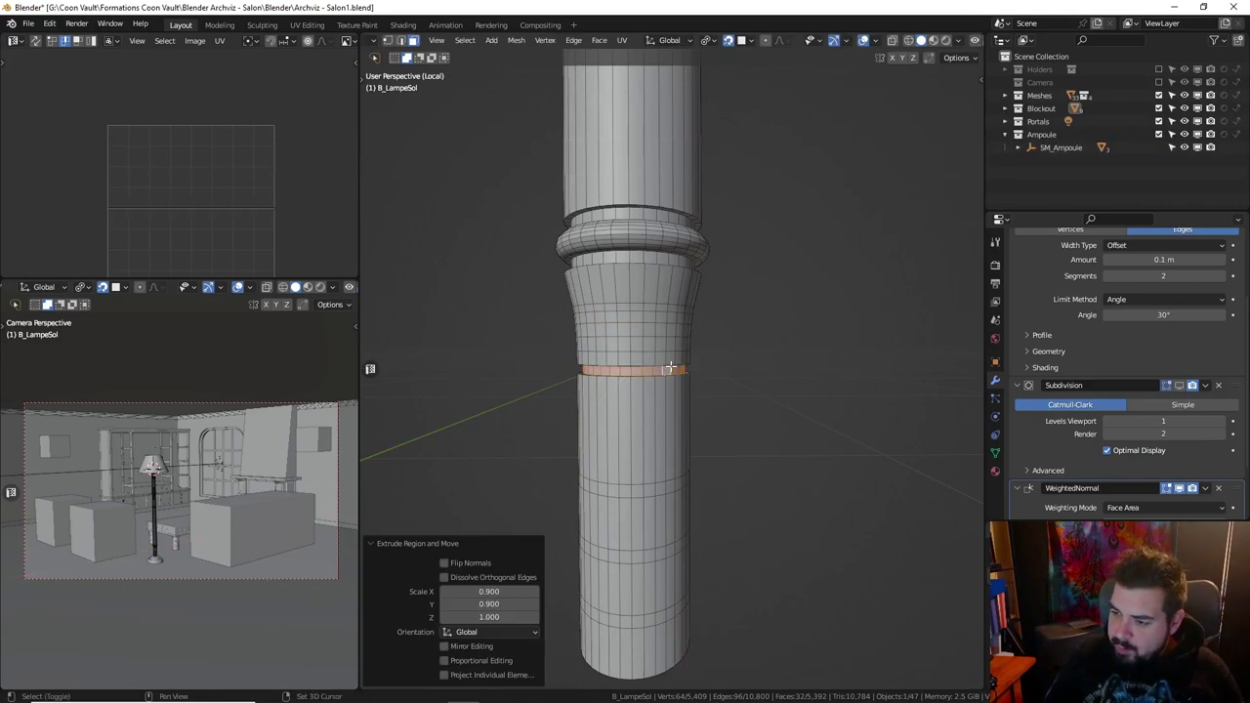
# Extrude two lower face loops and inset them to 0.9.
pyautogui.moveTo(670, 367); pyautogui.dragTo(651, 432, button='middle')
pyautogui.keyDown('alt'); pyautogui.click(652, 432); pyautogui.keyUp('alt')
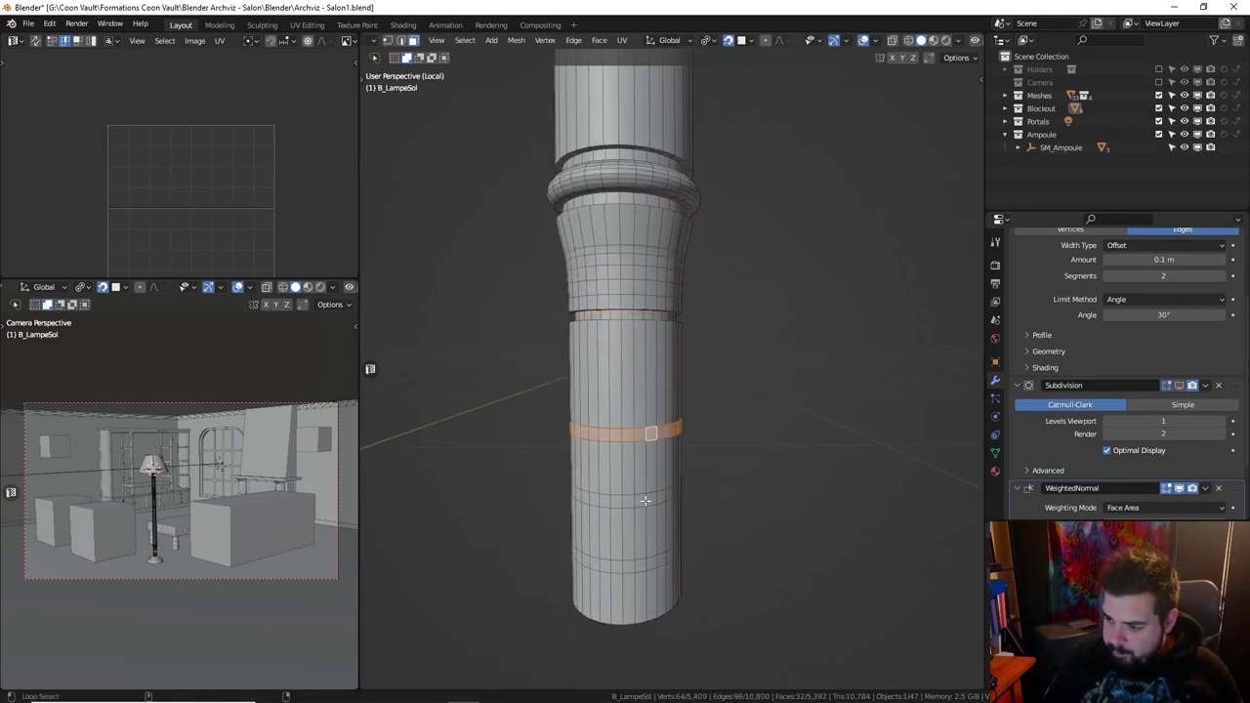
pyautogui.keyDown('alt'); pyautogui.keyDown('shift'); pyautogui.click(646, 501); pyautogui.keyUp('shift'); pyautogui.keyUp('alt')
pyautogui.press('e')
pyautogui.press('s')
pyautogui.hotkey('shift', 'z')
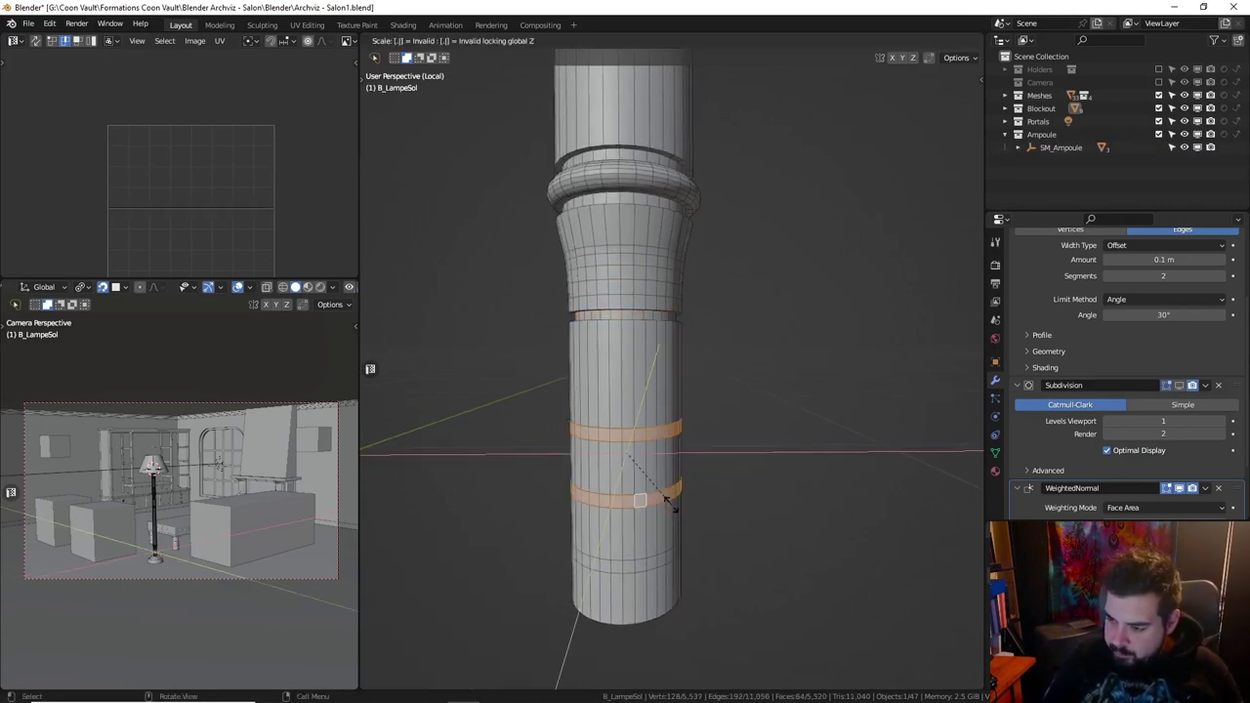
pyautogui.write('.9')
pyautogui.press('Return')
# Extrude the loop near the column's bottom and shrink it to 0.9 instead of 3.
pyautogui.moveTo(670, 503); pyautogui.dragTo(649, 502, button='middle')
pyautogui.hotkey('alt', 'a')
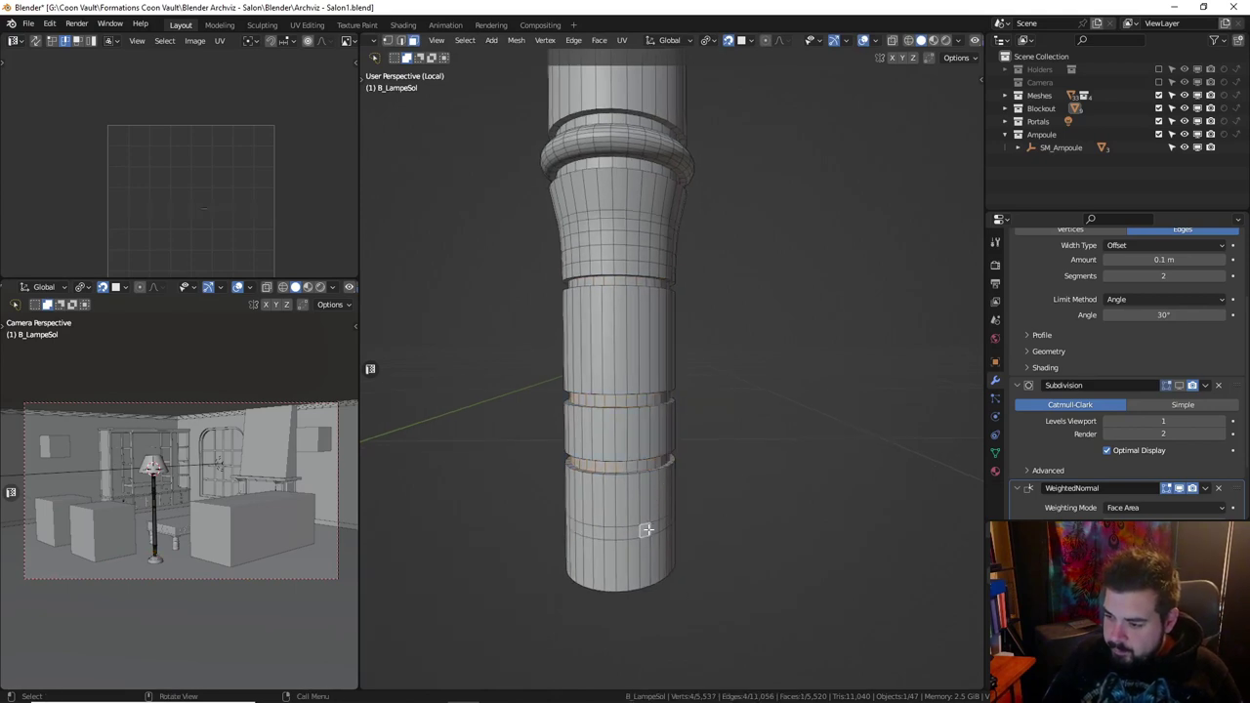
pyautogui.keyDown('alt'); pyautogui.click(645, 530); pyautogui.keyUp('alt')
pyautogui.press('e')
pyautogui.press('s')
pyautogui.hotkey('shift', 'z')
pyautogui.write('3')
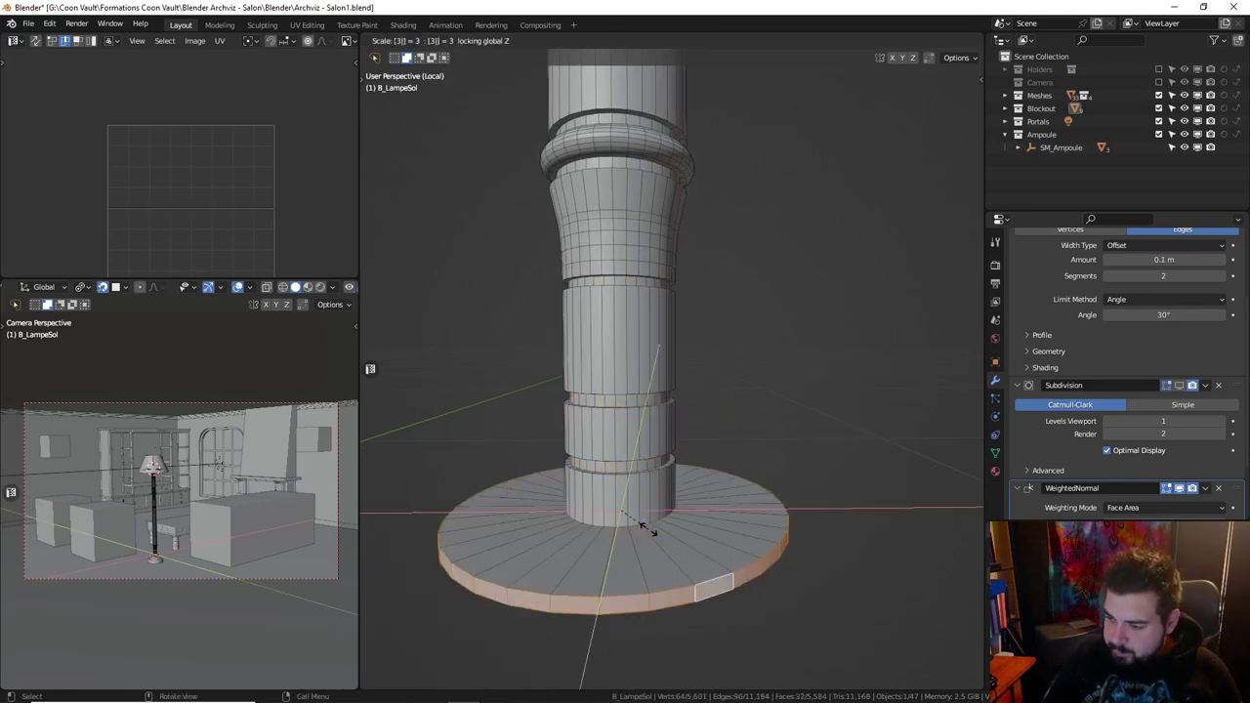
pyautogui.press('Escape')
pyautogui.press('s')
pyautogui.hotkey('shift', 'z')
pyautogui.write('0.9')
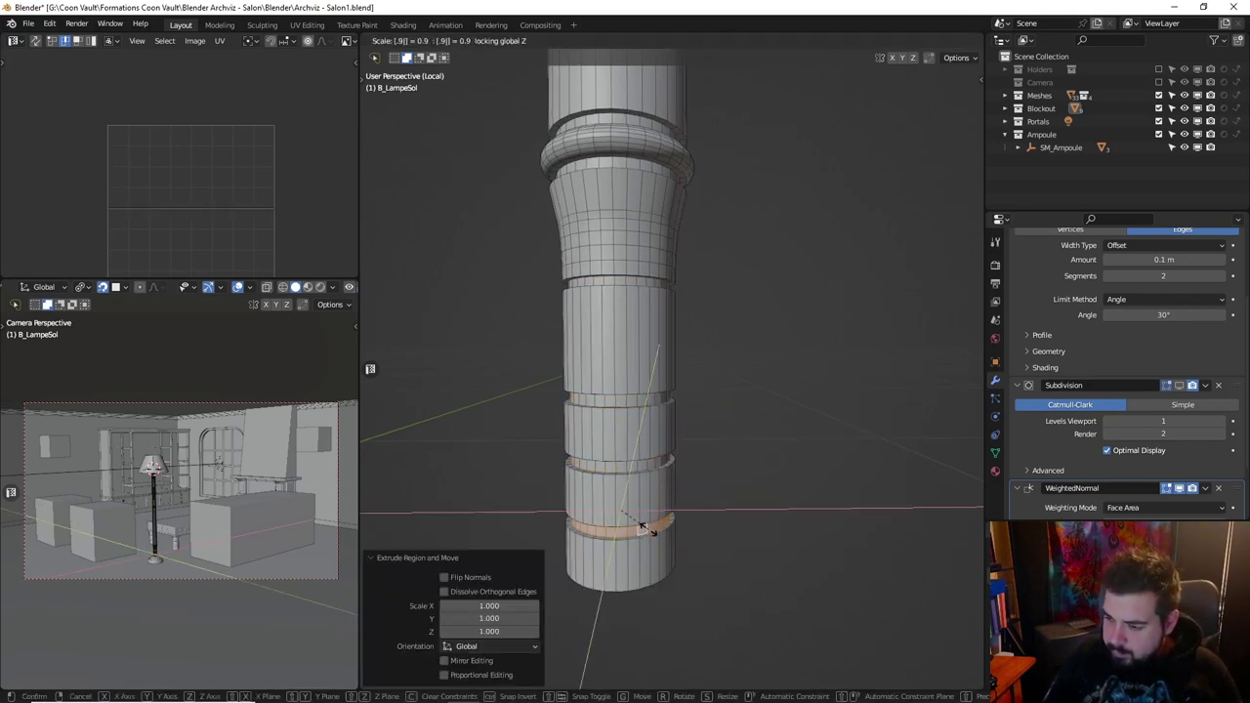
pyautogui.press('Return')
# Add two new edge loops on the lower column and widen them by 1.5.
pyautogui.hotkey('ctrl', 'r')
pyautogui.click(645, 503)
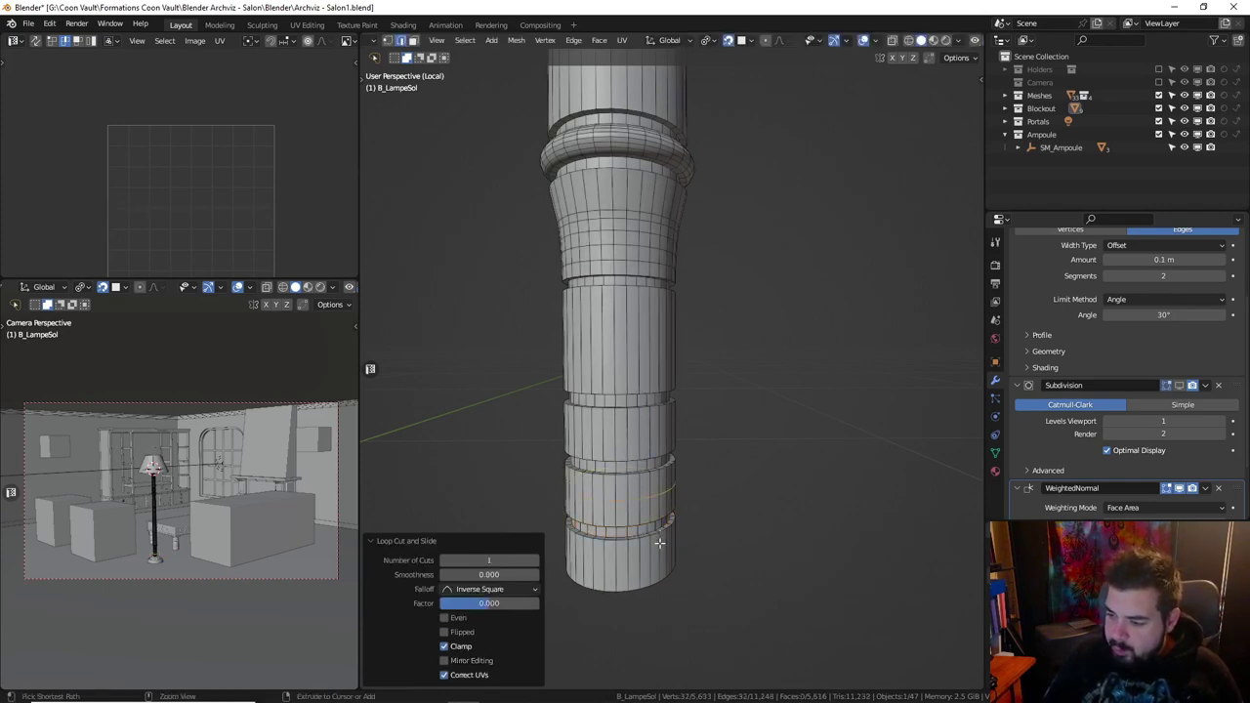
pyautogui.hotkey('ctrl', 'r')
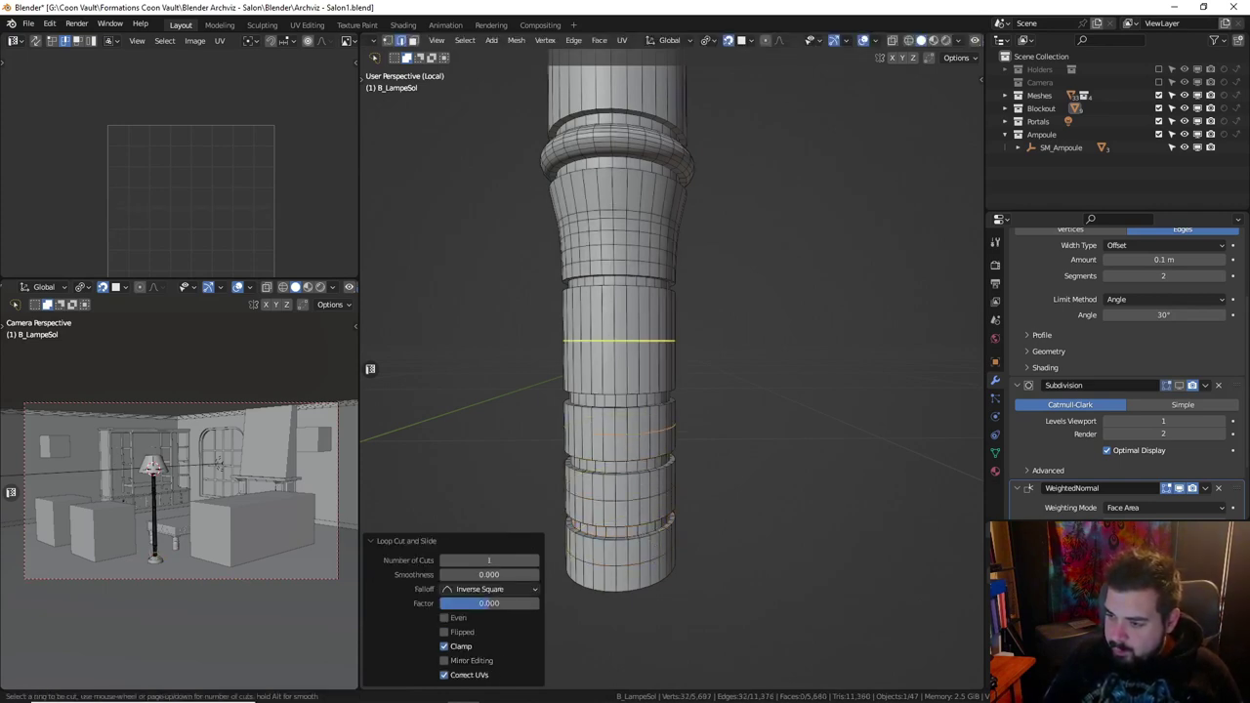
pyautogui.click(611, 337)
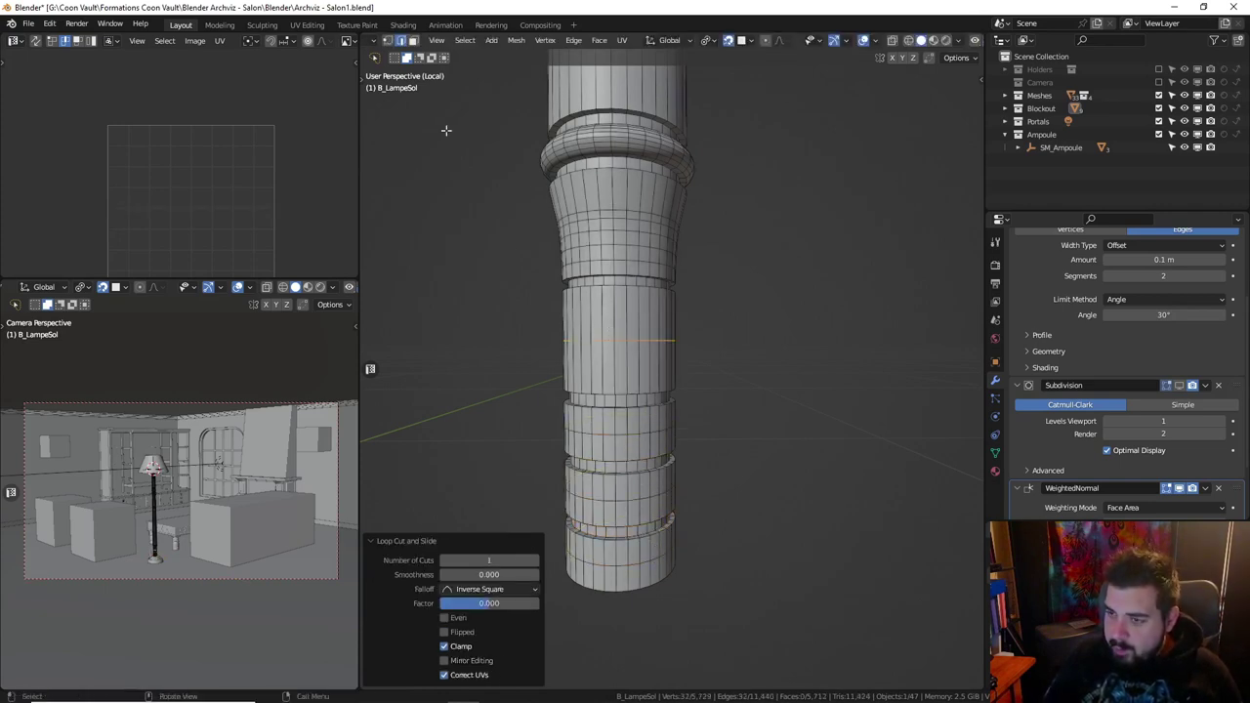
pyautogui.keyDown('alt'); pyautogui.keyDown('shift'); pyautogui.click(616, 437); pyautogui.keyUp('shift'); pyautogui.keyUp('alt')
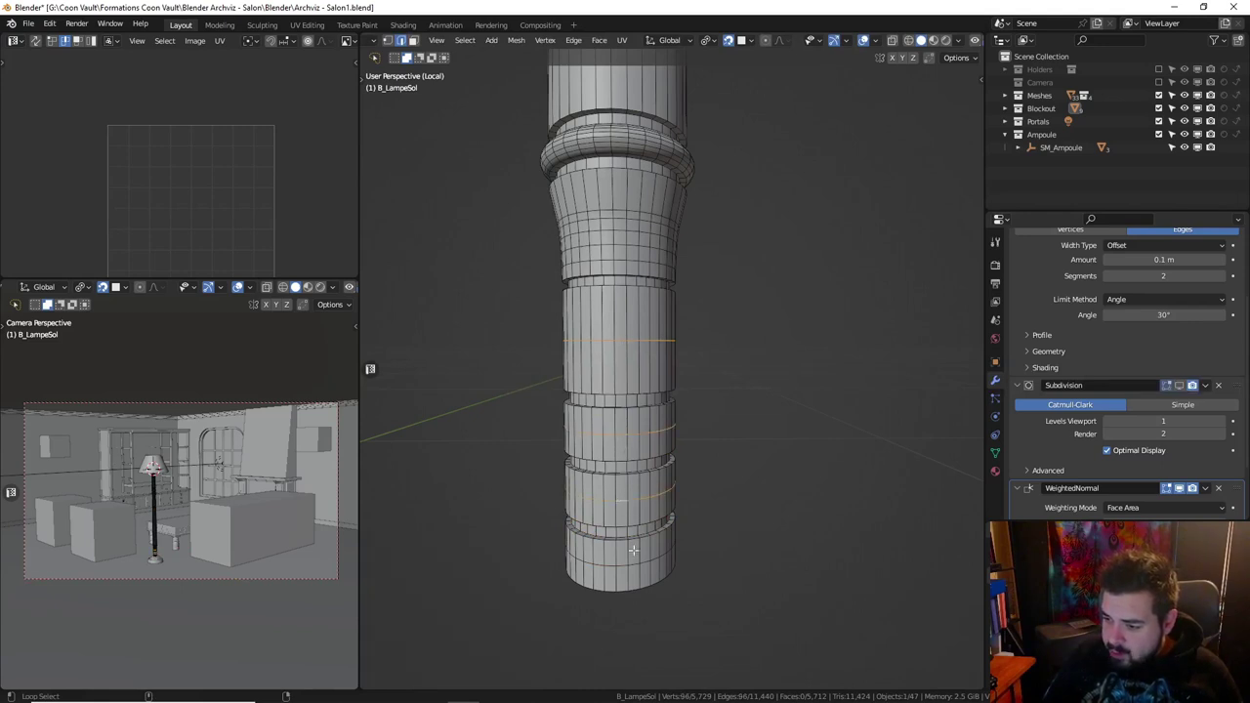
pyautogui.press('s')
pyautogui.hotkey('shift', 'z')
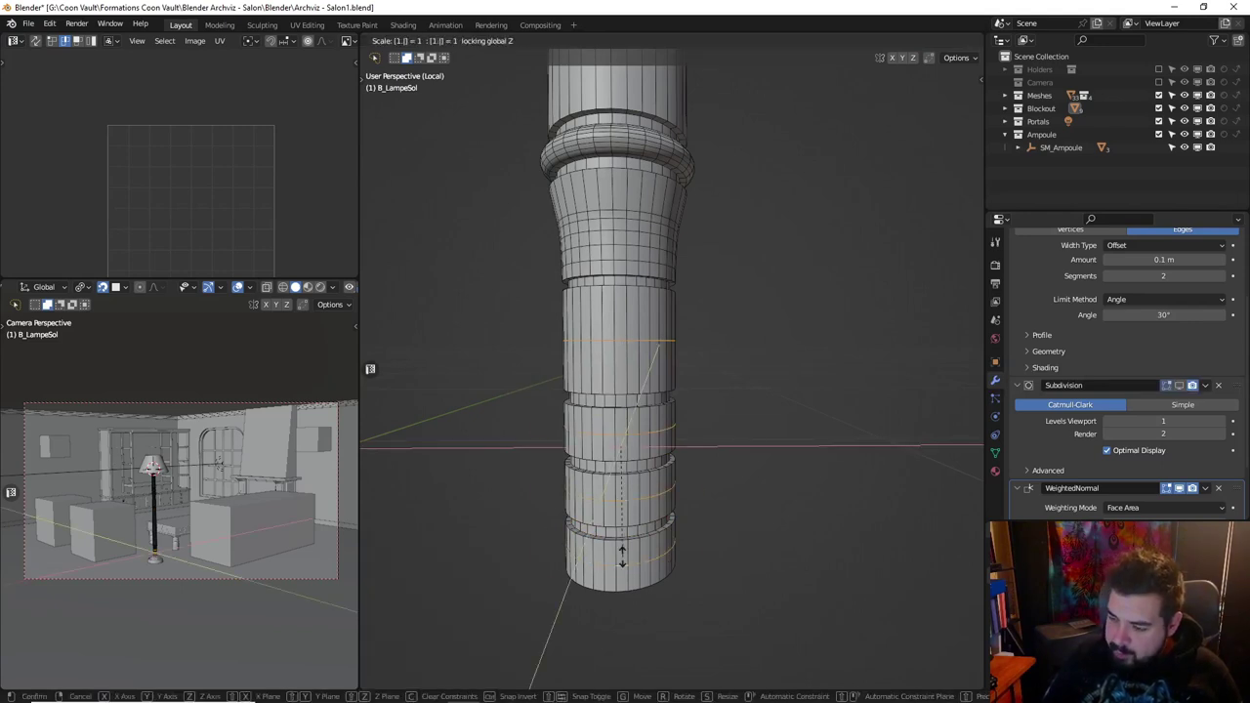
pyautogui.write('1.5')
pyautogui.press('Return')
# Bevel the widened loops 0.0968 m with 5 segments and exit Edit Mode.
pyautogui.hotkey('ctrl', 'b')
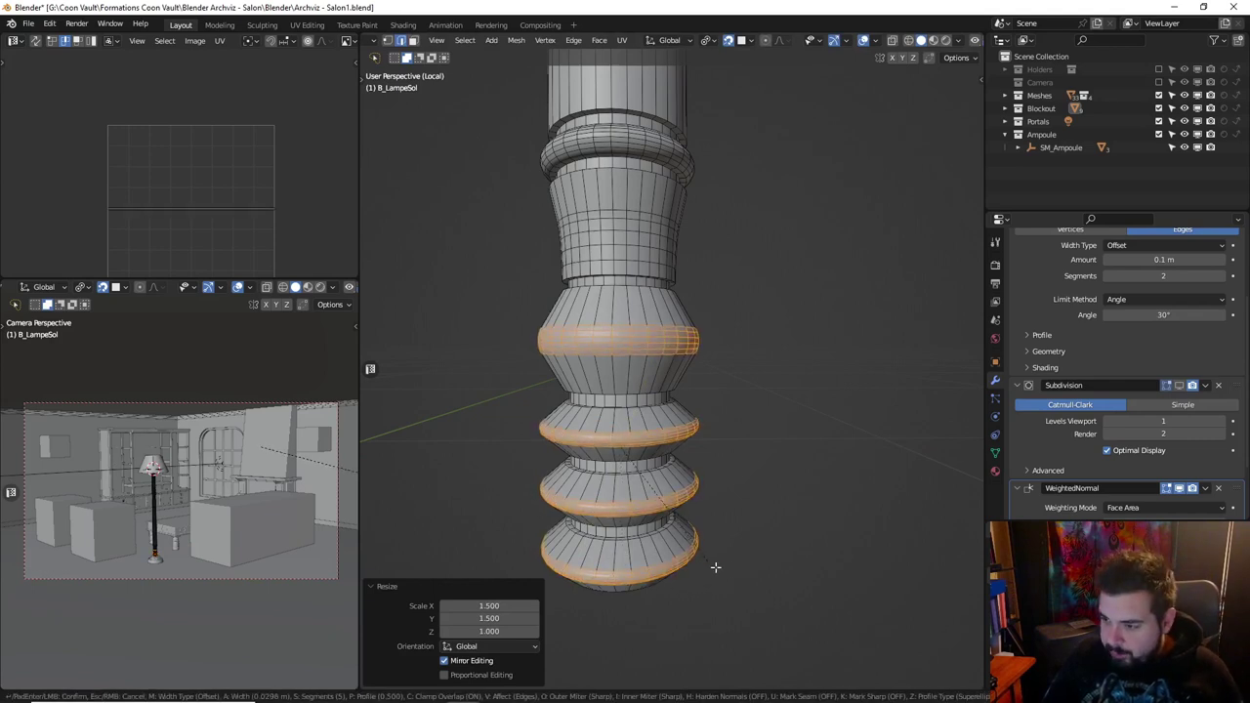
pyautogui.scroll(3, 762, 571)
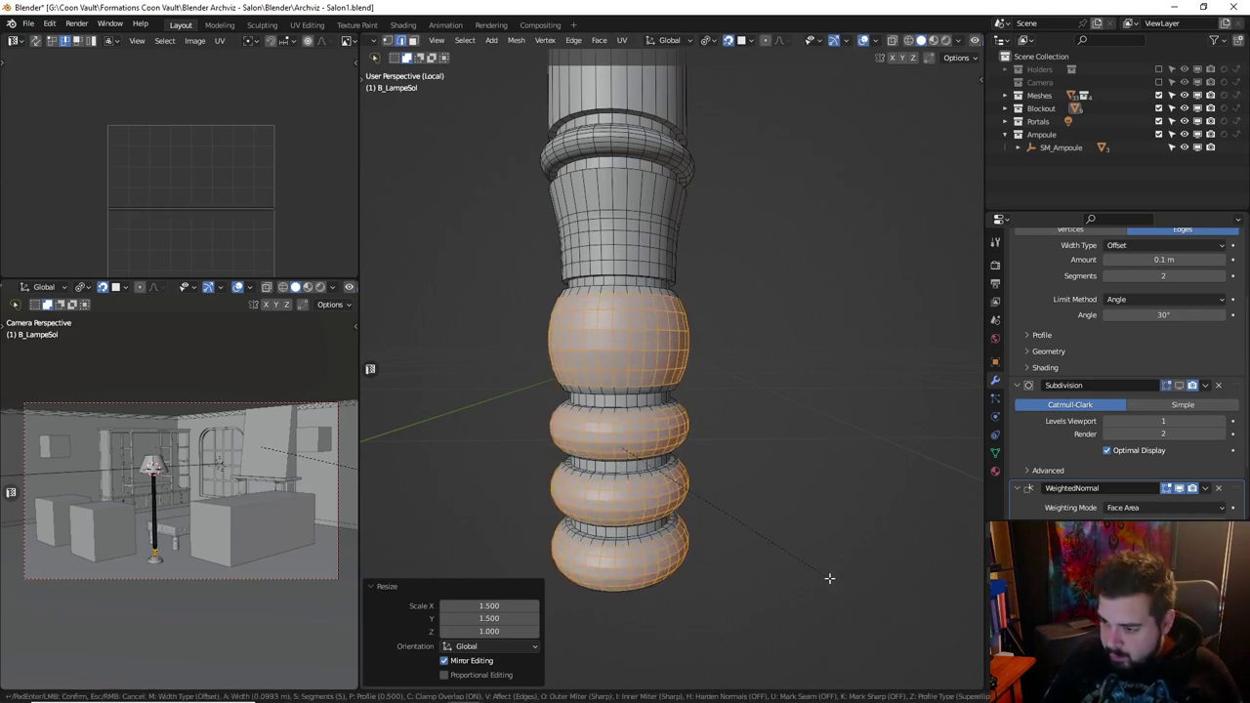
pyautogui.click(826, 577)
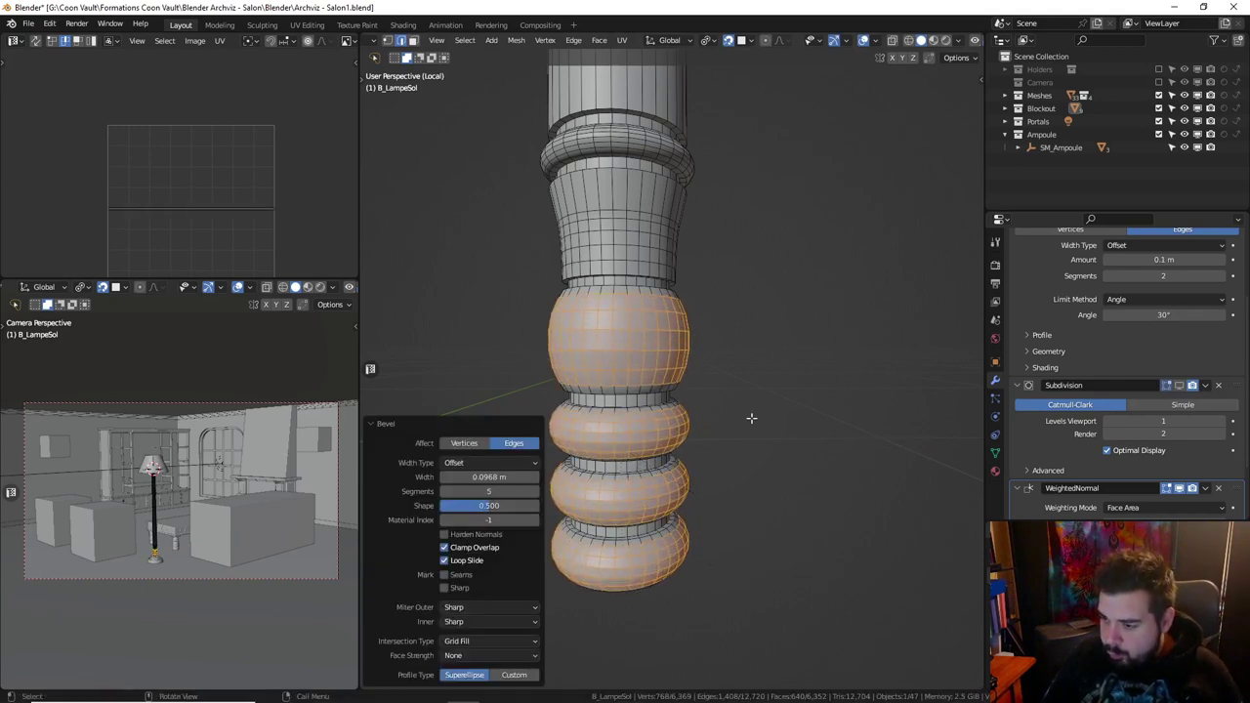
pyautogui.press('Tab')
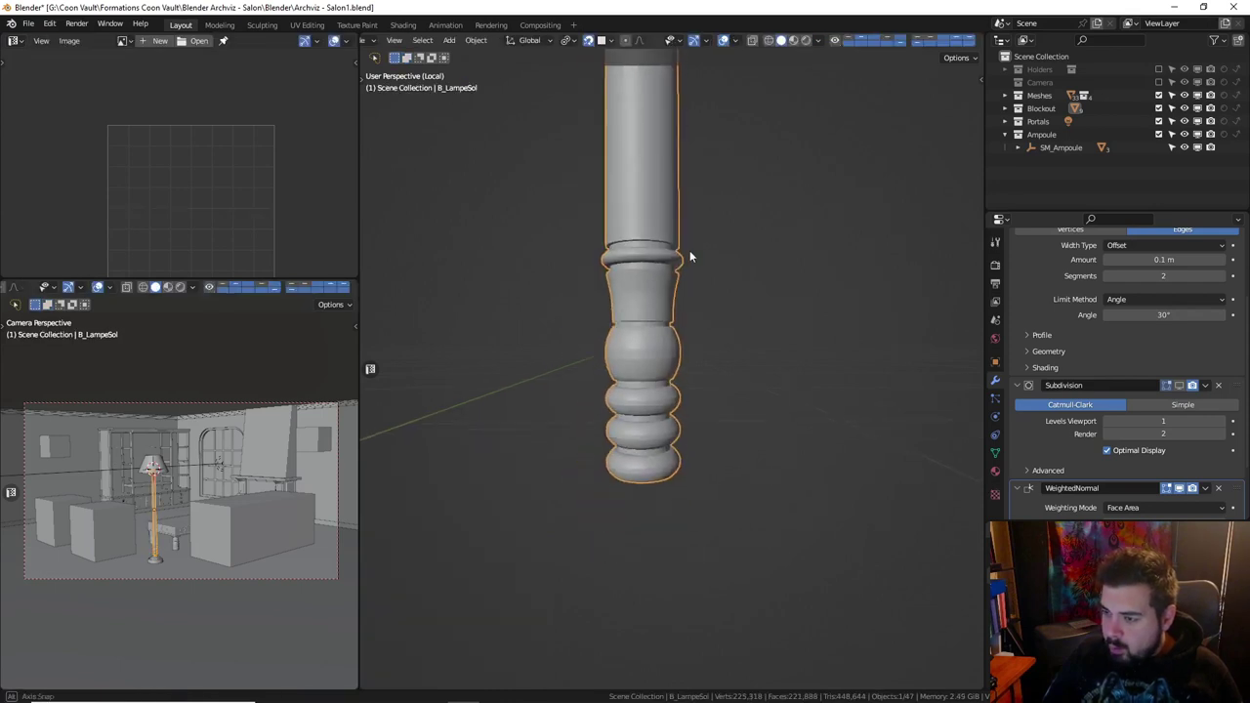
# Add a centred edge loop to the lamp column in Edit Mode.
pyautogui.press('Tab')
pyautogui.scroll(1, 680, 255)
pyautogui.scroll(1, 680, 260)
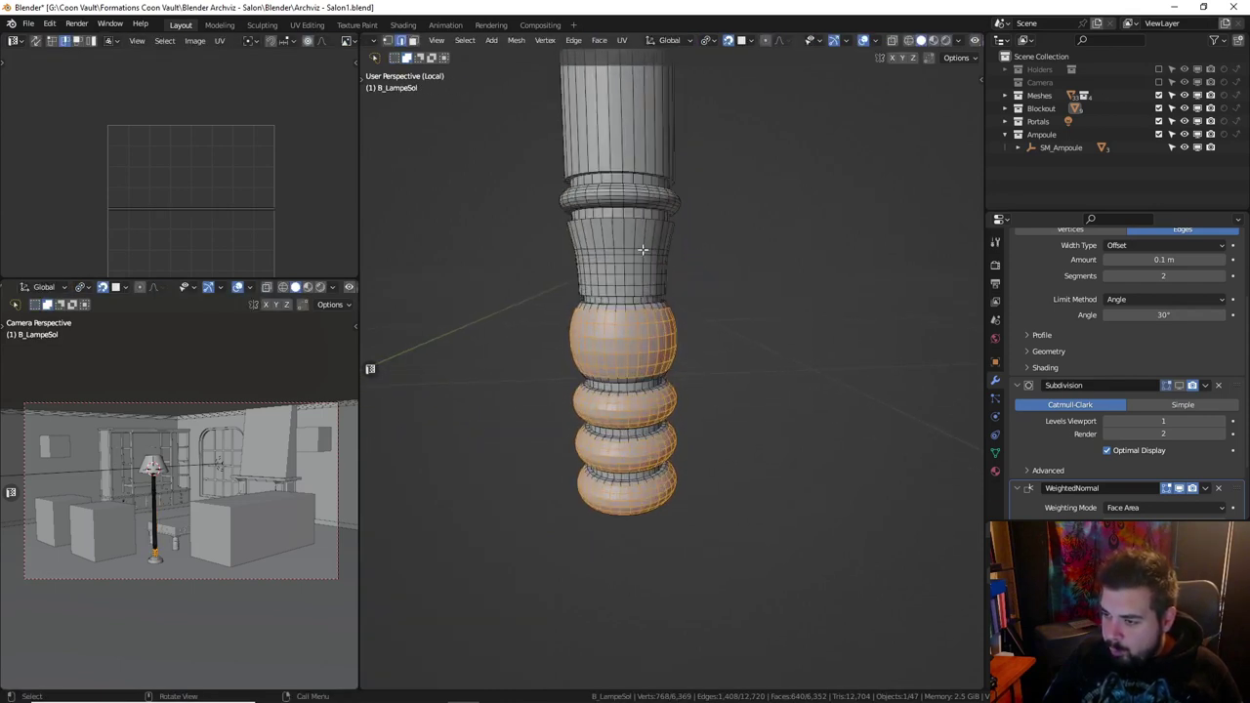
pyautogui.hotkey('ctrl', 'r')
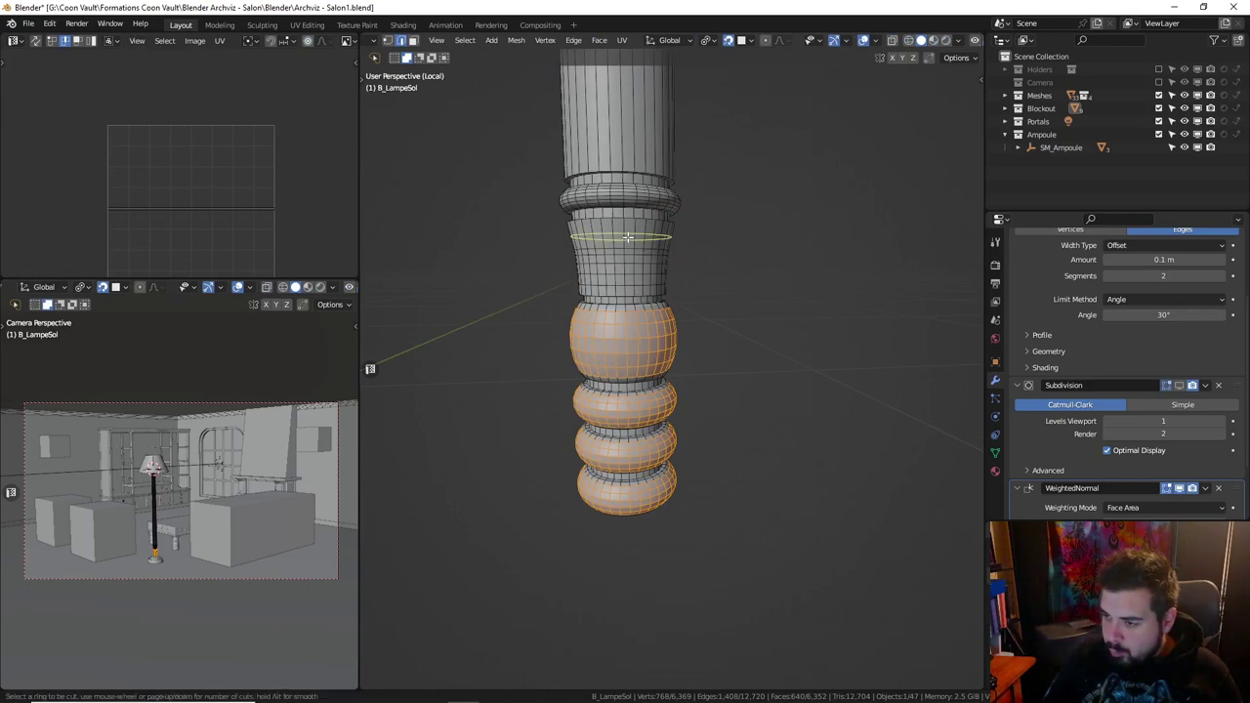
pyautogui.click(628, 237)
pyautogui.rightClick(628, 236)
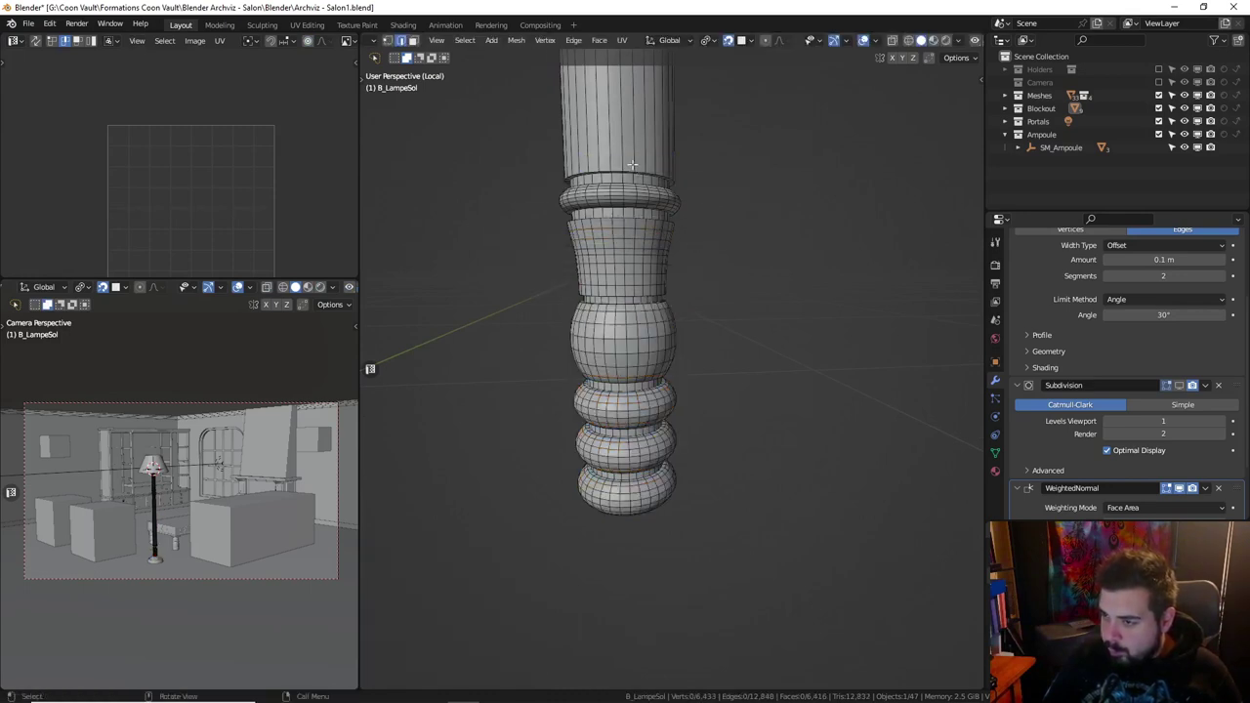
# In Object Mode, set the pole's origin to its geometry and apply its rotation and scale.
pyautogui.press('Tab')
pyautogui.scroll(-2, 730, 241)
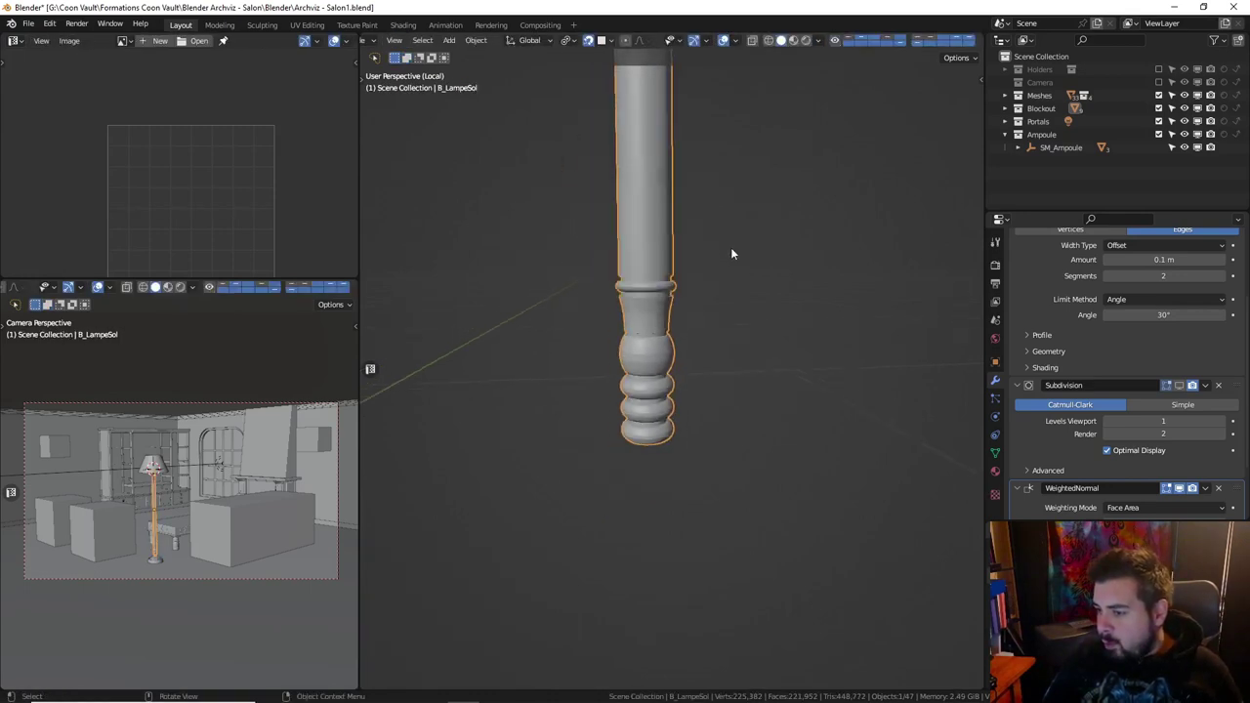
pyautogui.scroll(-2, 731, 247)
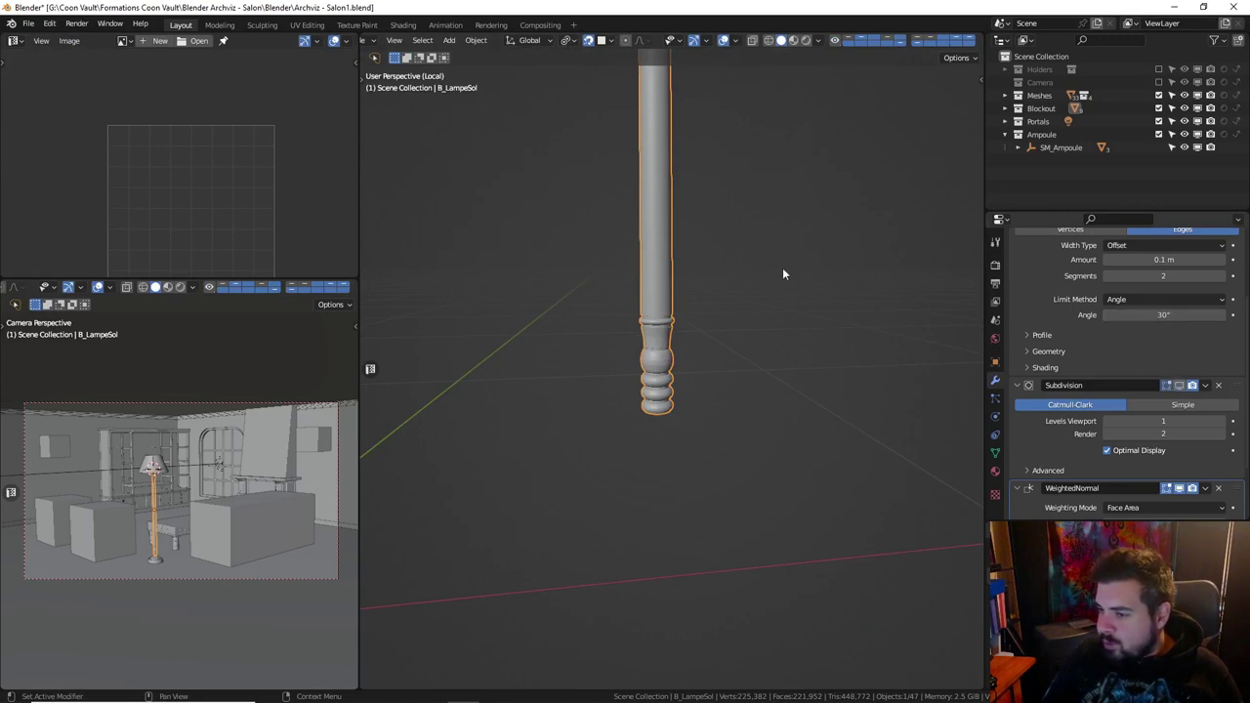
pyautogui.moveTo(772, 271); pyautogui.dragTo(728, 268, button='middle')
pyautogui.press('q')
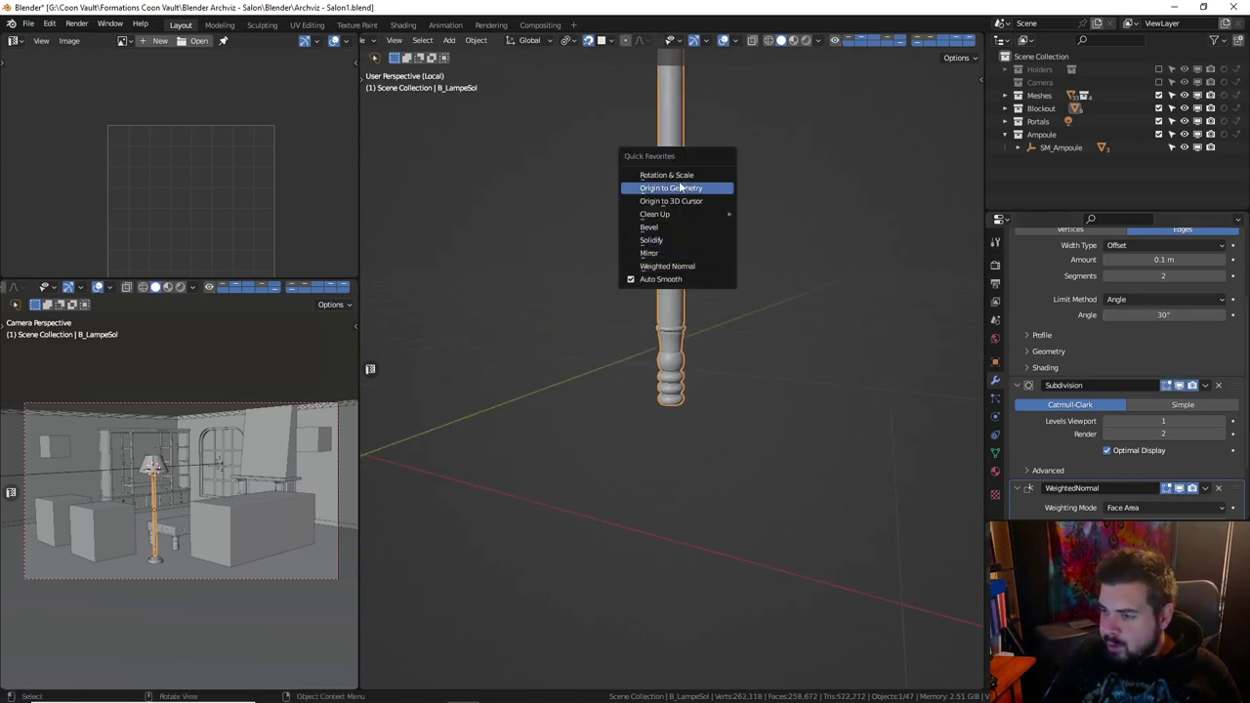
pyautogui.click(674, 188)
pyautogui.press('q')
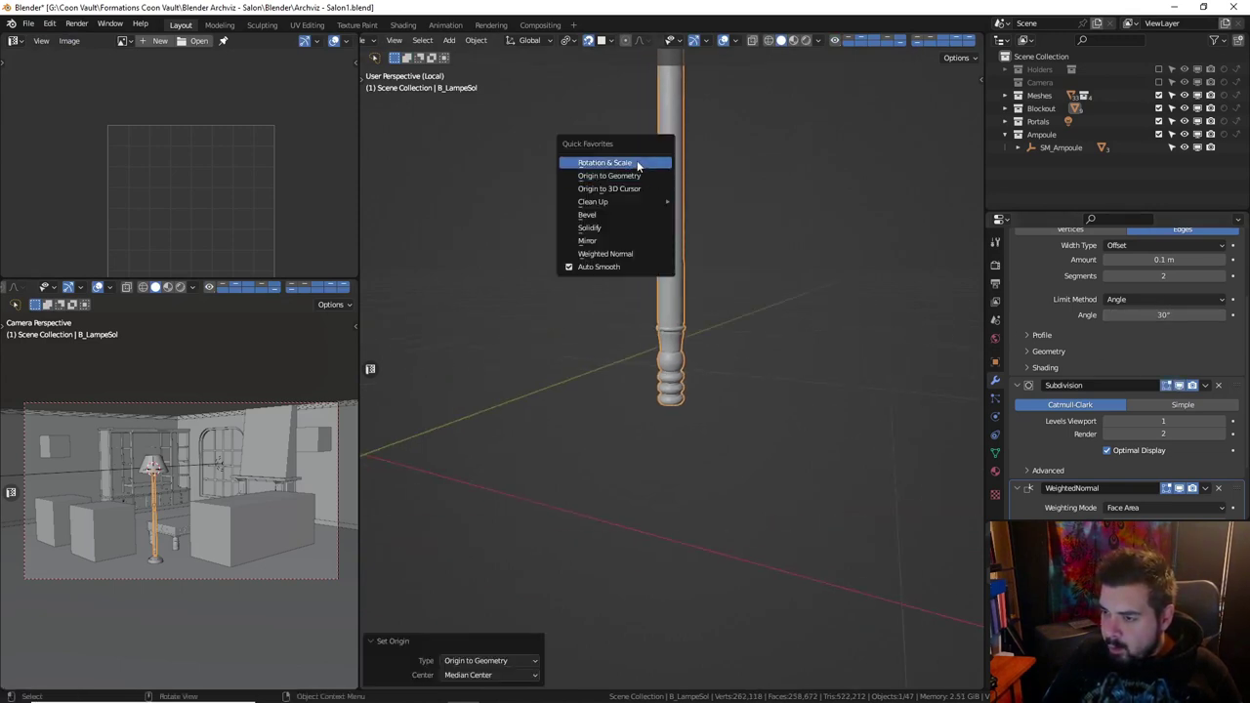
pyautogui.press('Return')
pyautogui.press('q')
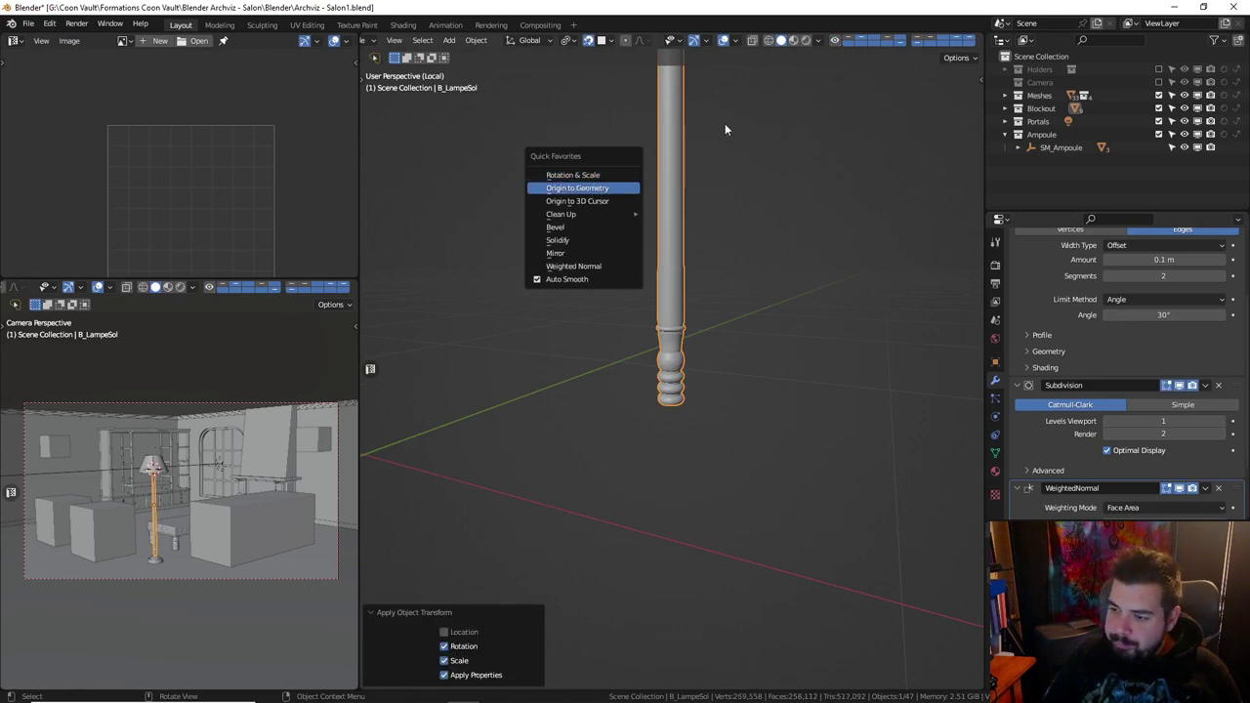
pyautogui.press('Return')
pyautogui.moveTo(704, 132)
pyautogui.mouseDown(button='middle')
pyautogui.moveTo(711, 275)
pyautogui.moveTo(728, 286)
pyautogui.moveTo(726, 255)
pyautogui.mouseUp(button='middle')
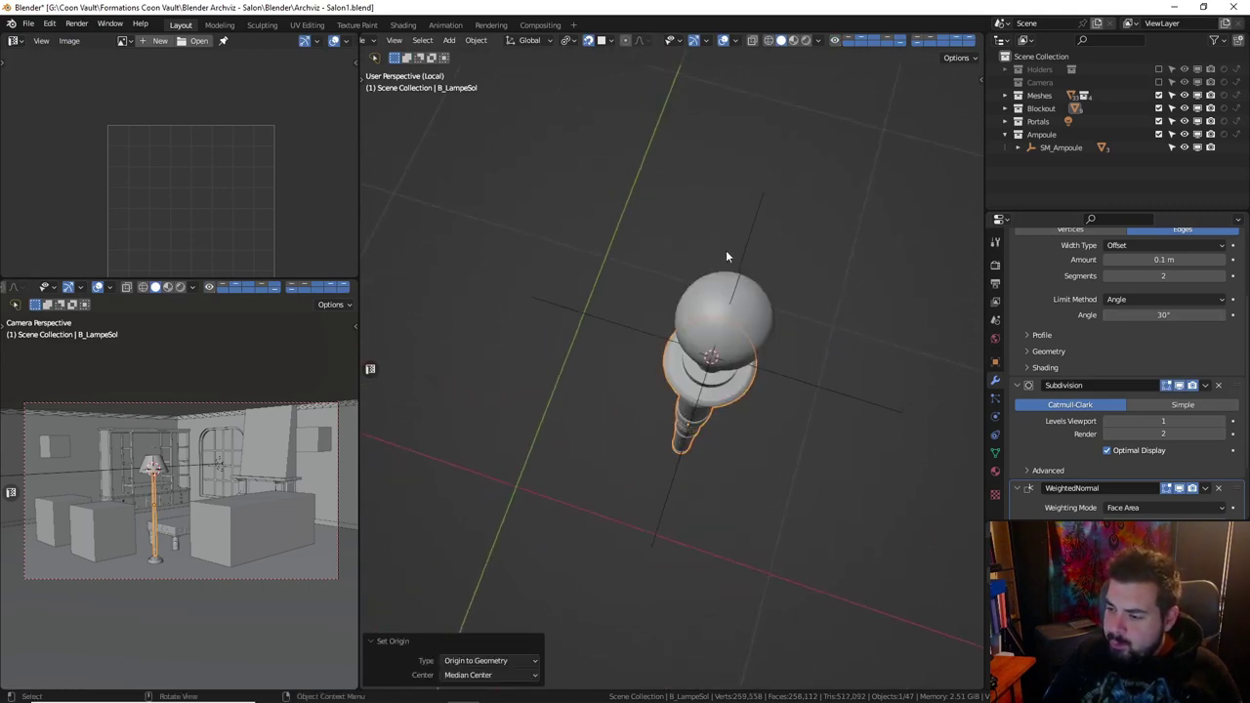
pyautogui.scroll(5, 726, 250)
pyautogui.moveTo(726, 302)
pyautogui.mouseDown(button='middle')
pyautogui.moveTo(723, 280)
pyautogui.moveTo(720, 325)
pyautogui.mouseUp(button='middle')
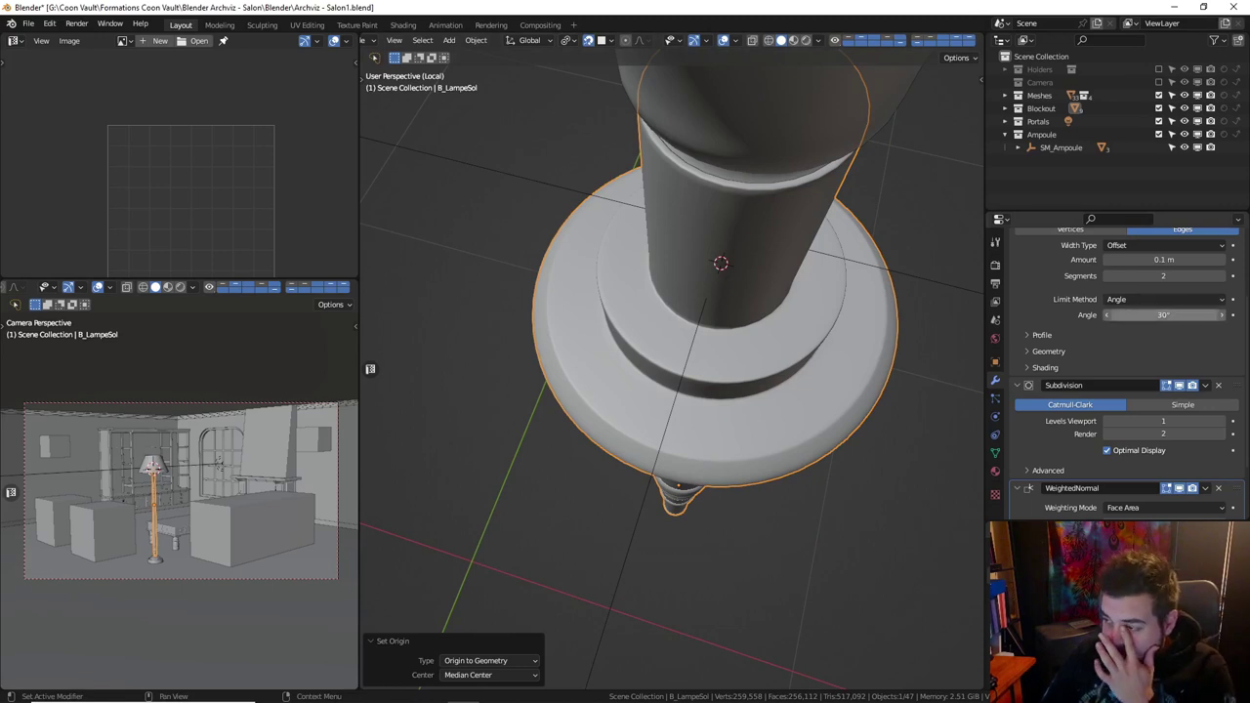
# Set the column's Bevel modifier limit angle to 89°.
pyautogui.click(1167, 314)
pyautogui.write('9')
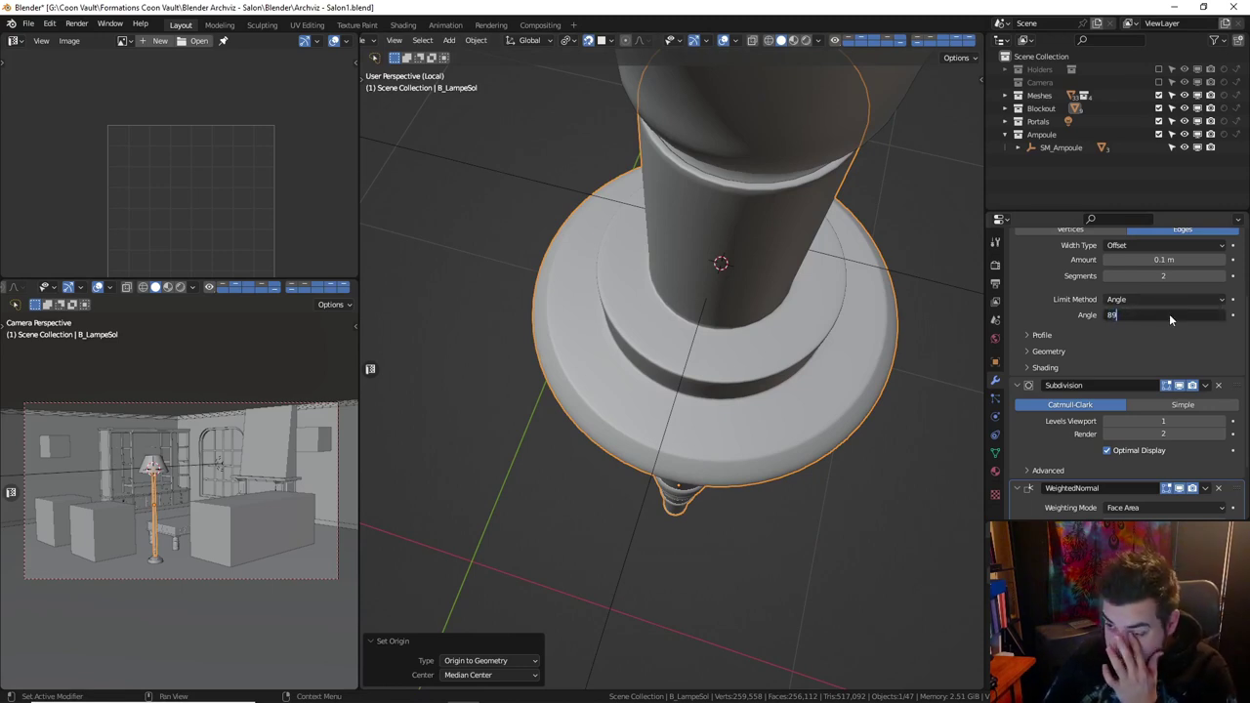
pyautogui.press('Return')
# Isolate the lamp column in local view and enter Edit Mode on its mesh.
pyautogui.press('KP_Decimal')
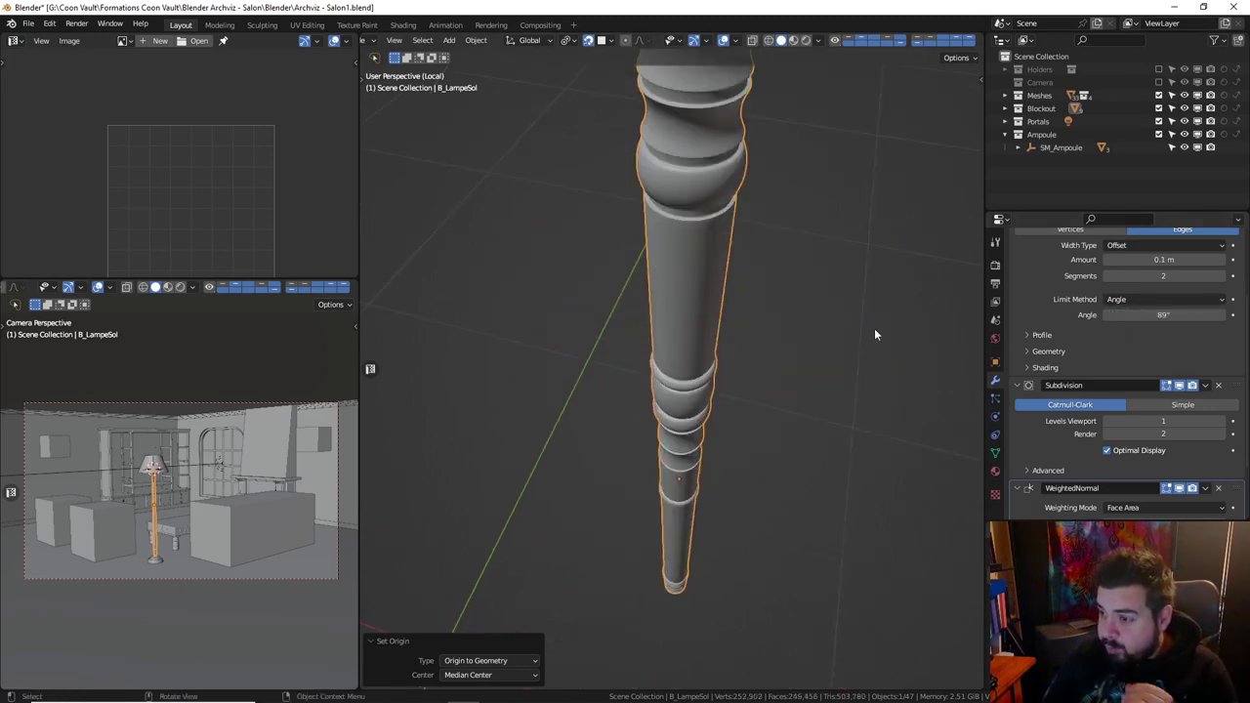
pyautogui.press('KP_Divide')
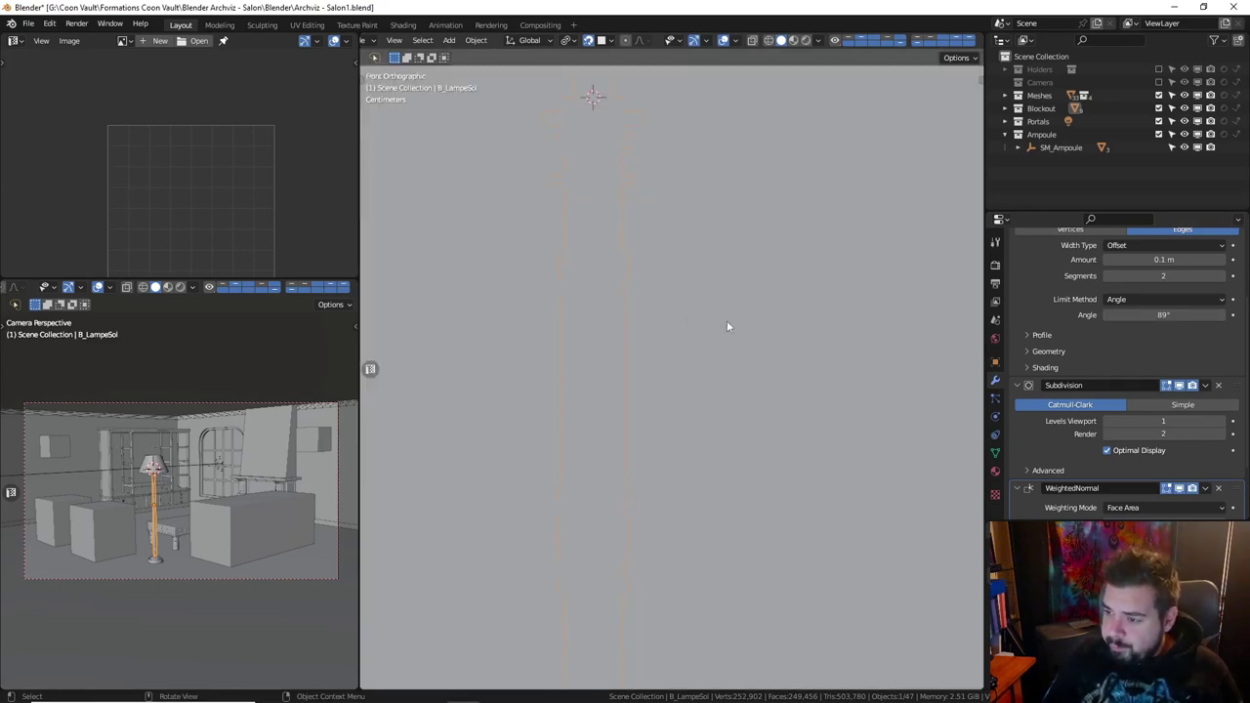
pyautogui.moveTo(726, 322)
pyautogui.mouseDown(button='middle')
pyautogui.moveTo(756, 330)
pyautogui.moveTo(705, 260)
pyautogui.mouseUp(button='middle')
pyautogui.scroll(-2, 756, 322)
pyautogui.moveTo(677, 172)
pyautogui.mouseDown(button='middle')
pyautogui.moveTo(679, 148)
pyautogui.moveTo(663, 208)
pyautogui.moveTo(684, 157)
pyautogui.mouseUp(button='middle')
pyautogui.press('KP_Divide')
pyautogui.press('Tab')
pyautogui.scroll(3, 687, 148)
pyautogui.scroll(5, 674, 219)
# Add a centred edge loop around the top socket cylinder.
pyautogui.scroll(-5, 674, 219)
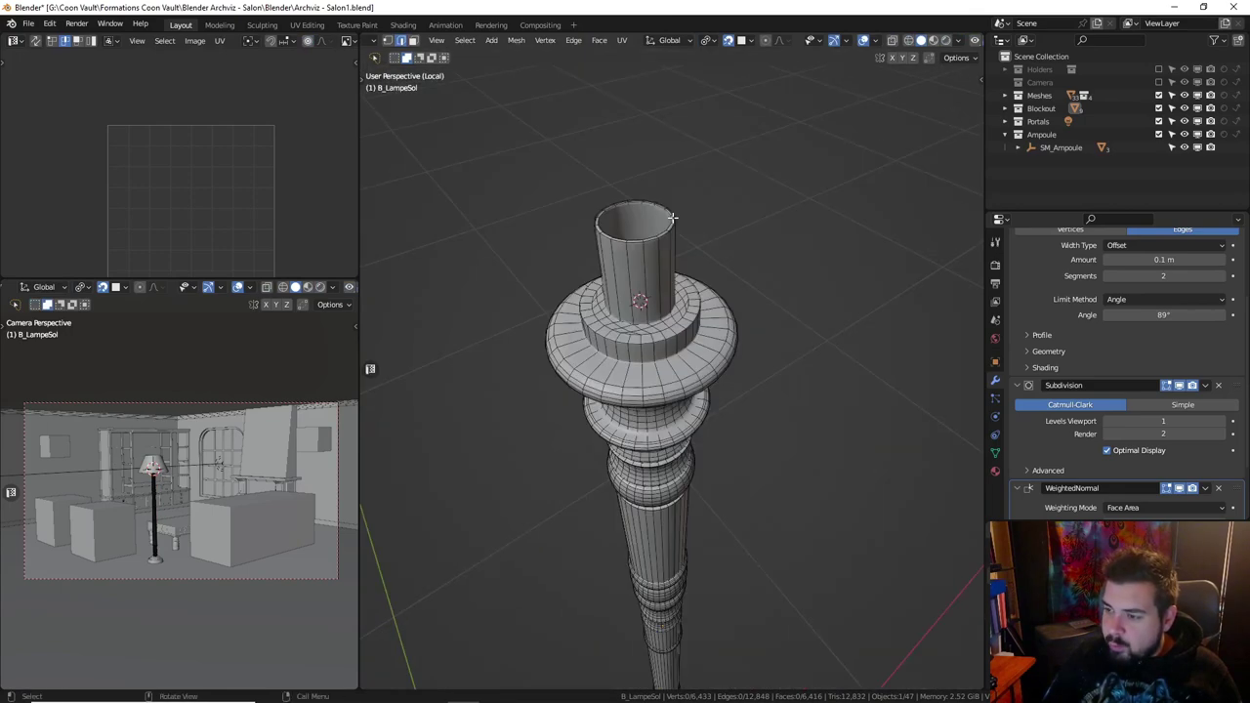
pyautogui.moveTo(674, 219)
pyautogui.mouseDown(button='middle')
pyautogui.moveTo(672, 195)
pyautogui.moveTo(669, 274)
pyautogui.mouseUp(button='middle')
pyautogui.scroll(3, 669, 273)
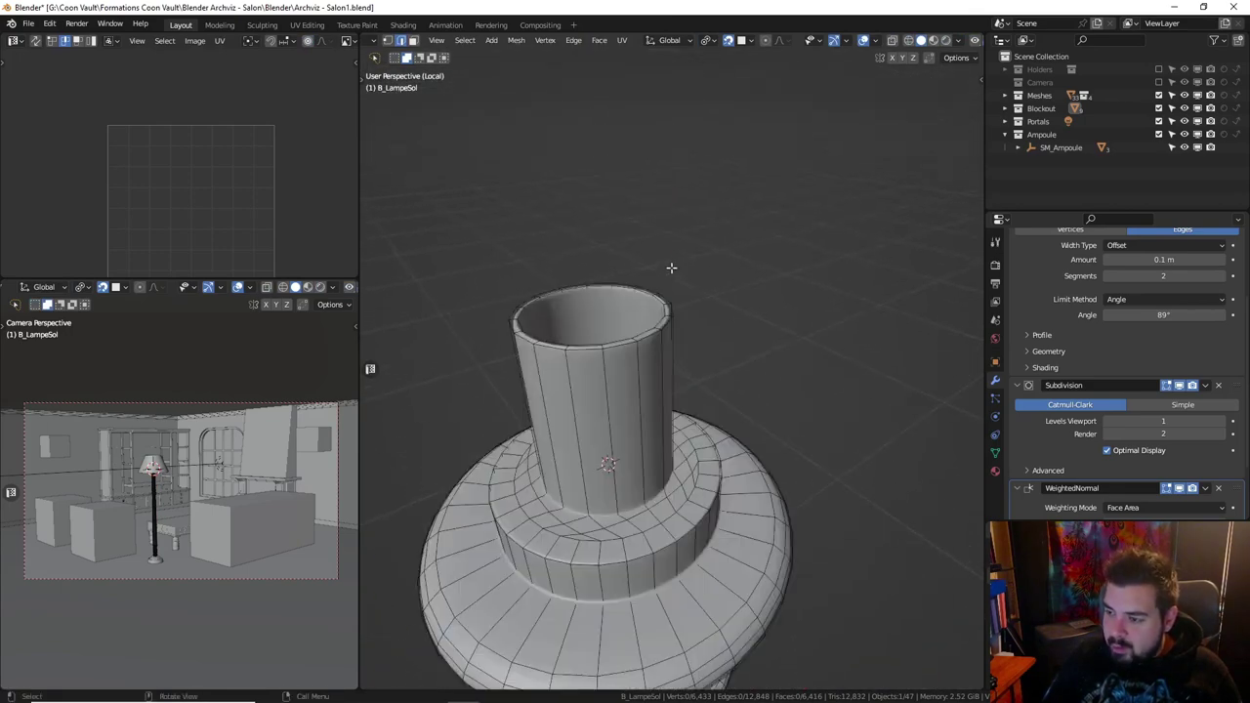
pyautogui.hotkey('ctrl', 'r')
pyautogui.click(635, 410)
pyautogui.rightClick(634, 410)
# Bevel the new loop into a 0.005 m band with a single segment.
pyautogui.hotkey('ctrl', 'b')
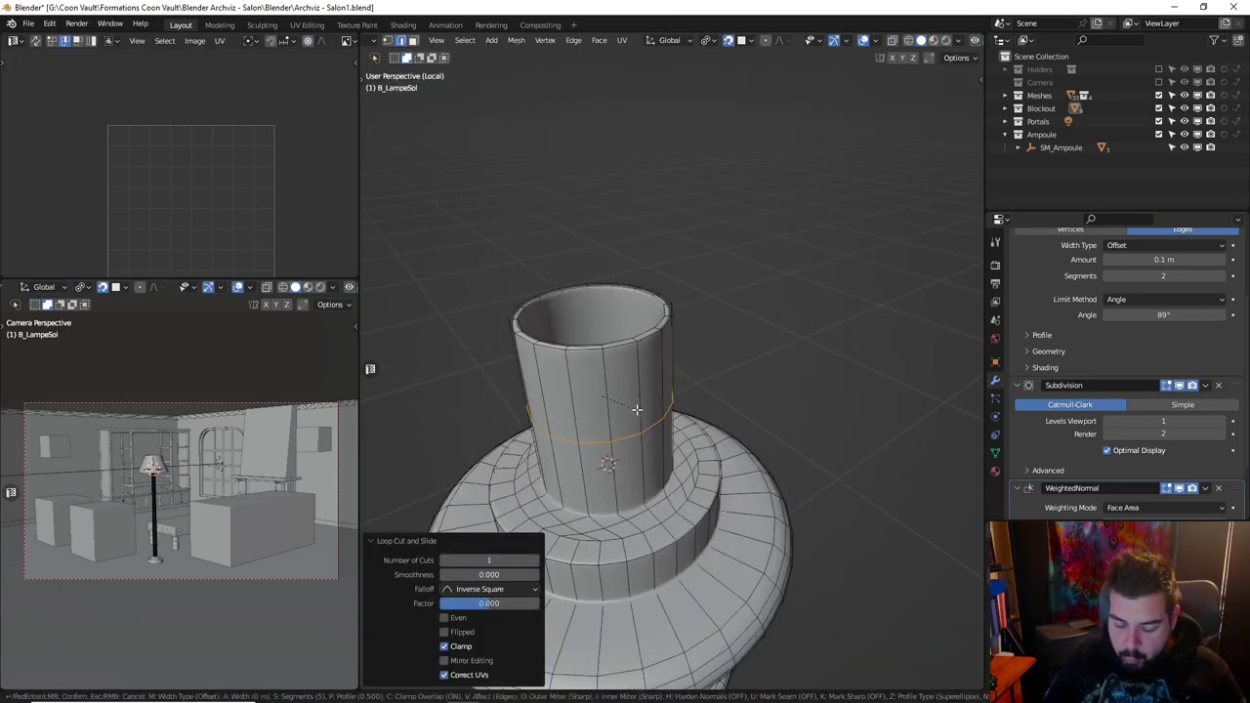
pyautogui.write('0.05')
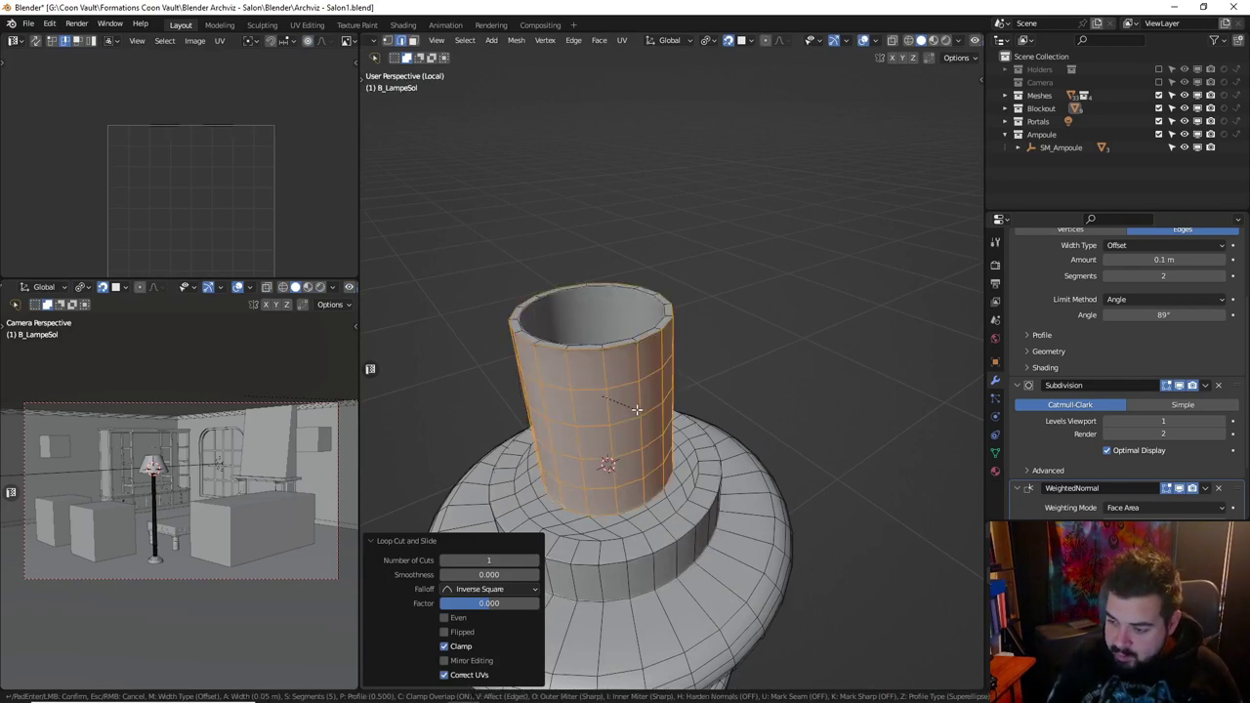
pyautogui.press('BackSpace')
pyautogui.press('BackSpace')
pyautogui.press('BackSpace')
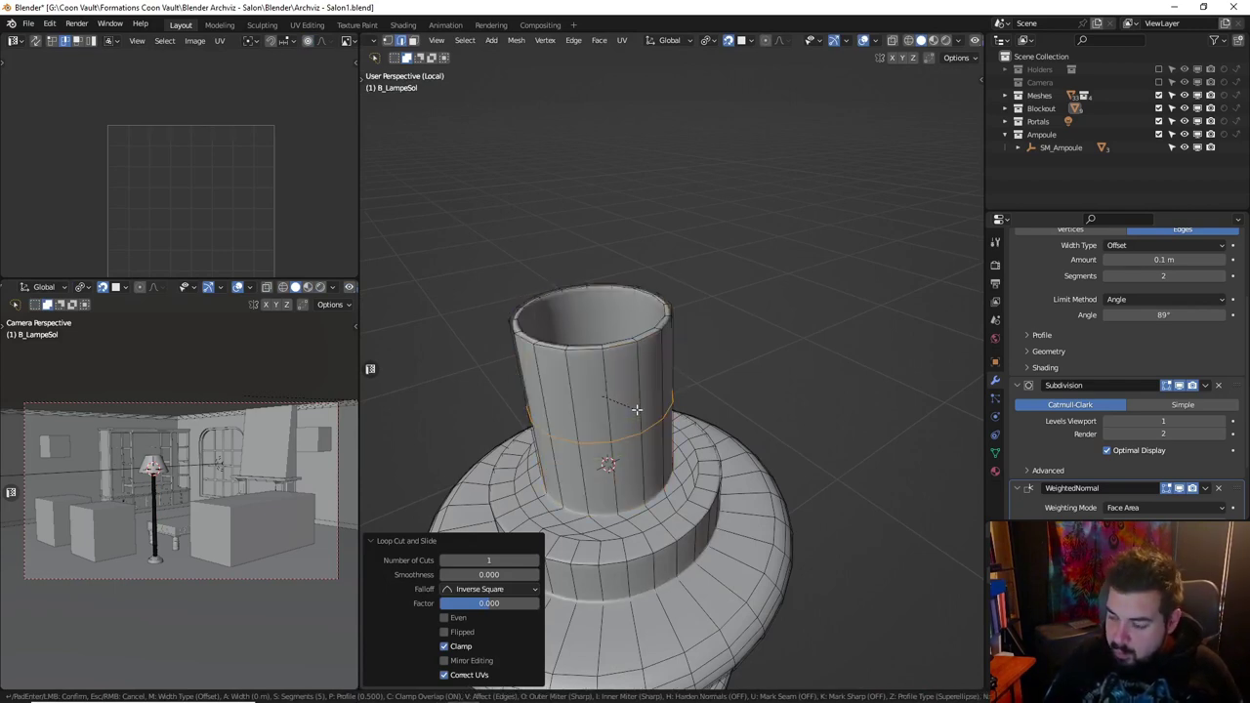
pyautogui.write('0.005')
pyautogui.press('BackSpace')
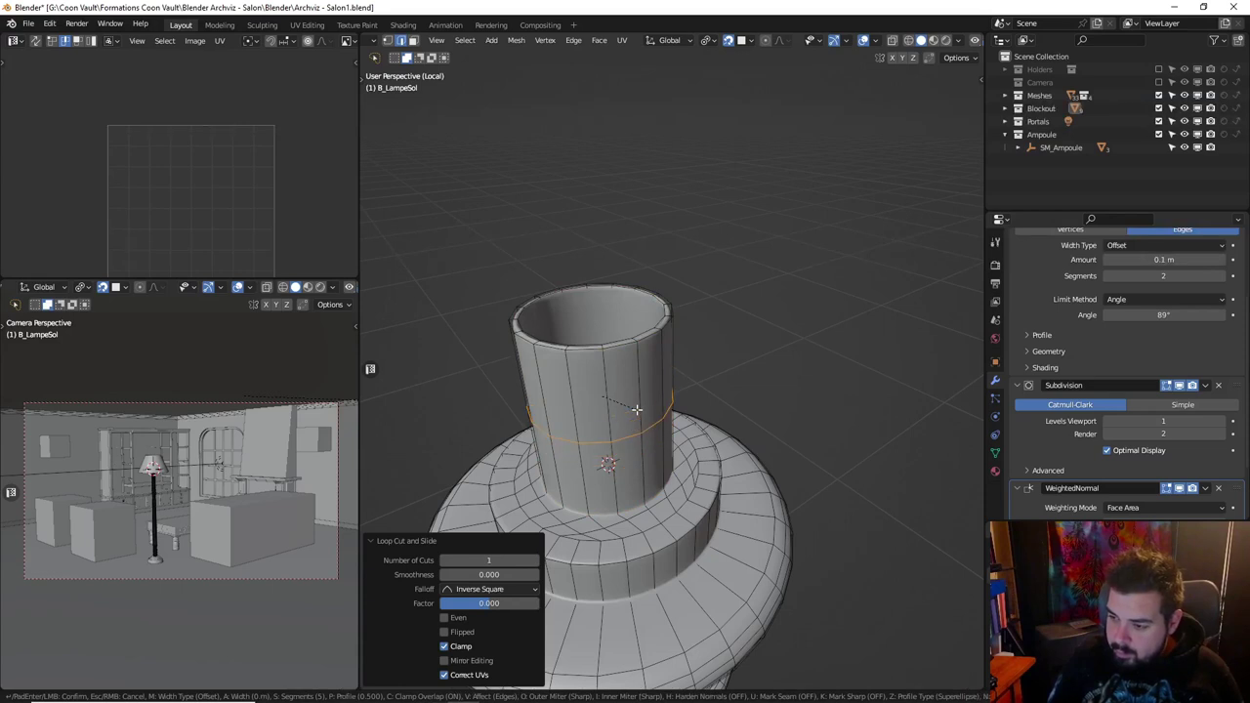
pyautogui.write('0.005')
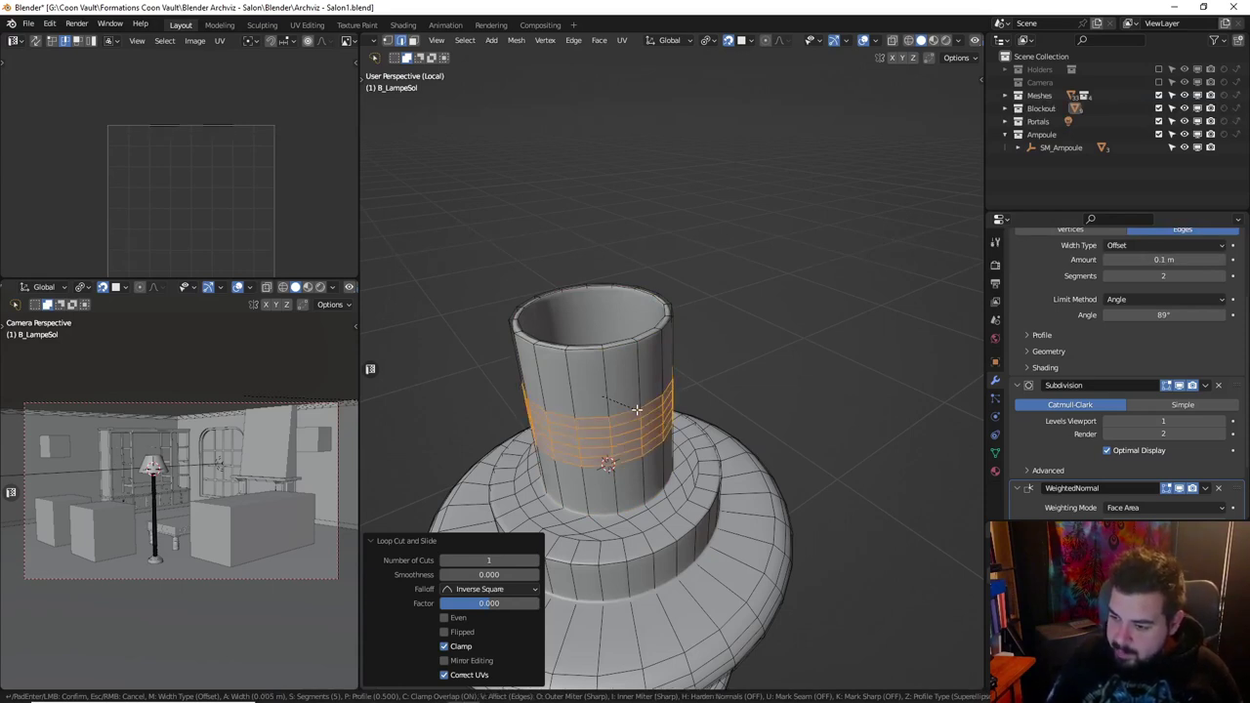
pyautogui.press('Return')
pyautogui.click(488, 491)
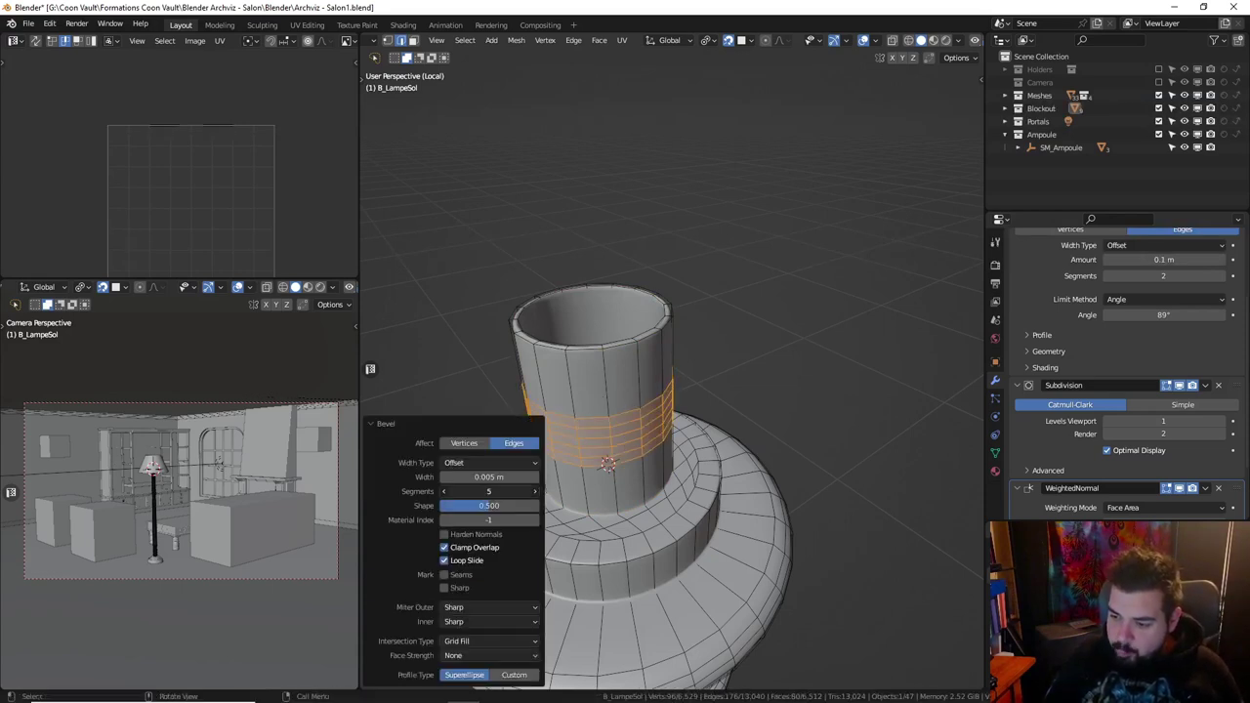
pyautogui.write('1')
pyautogui.press('Return')
# Duplicate the band's faces in place.
pyautogui.scroll(-3, 723, 369)
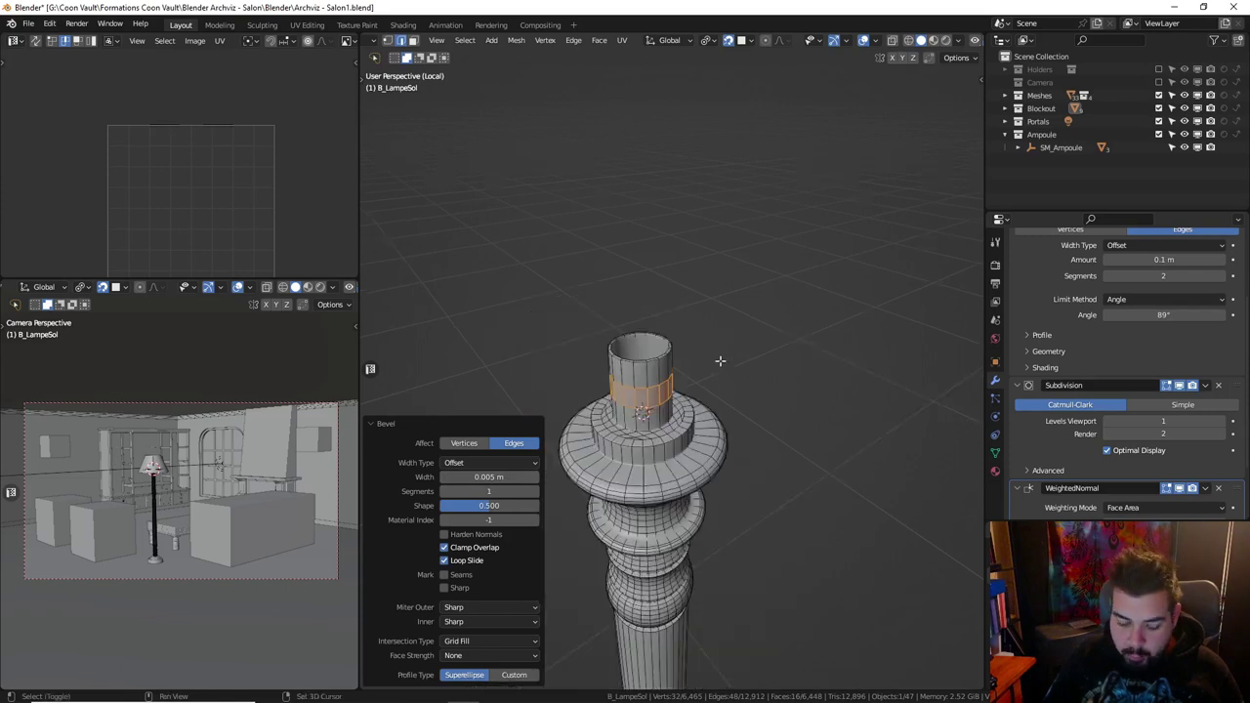
pyautogui.hotkey('shift', 'd')
pyautogui.rightClick(720, 360)
# Separate the duplicated band into its own object and select it in Object Mode.
pyautogui.press('p')
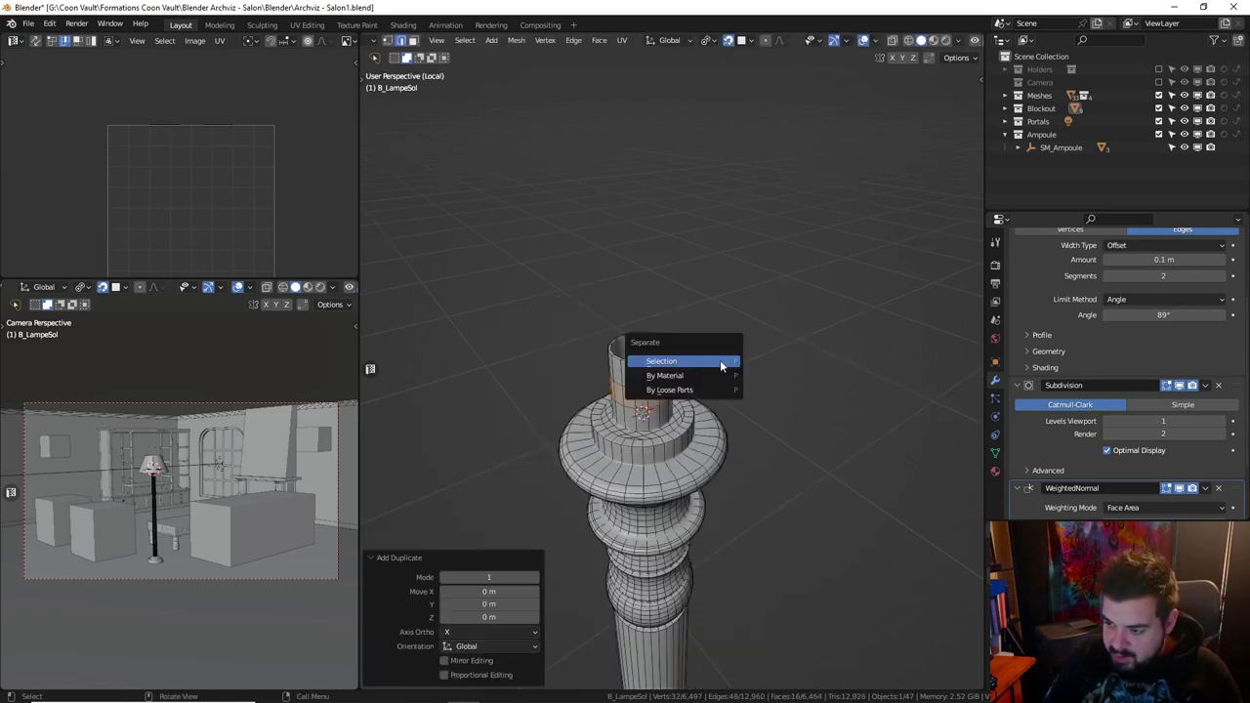
pyautogui.click(720, 361)
pyautogui.press('Tab')
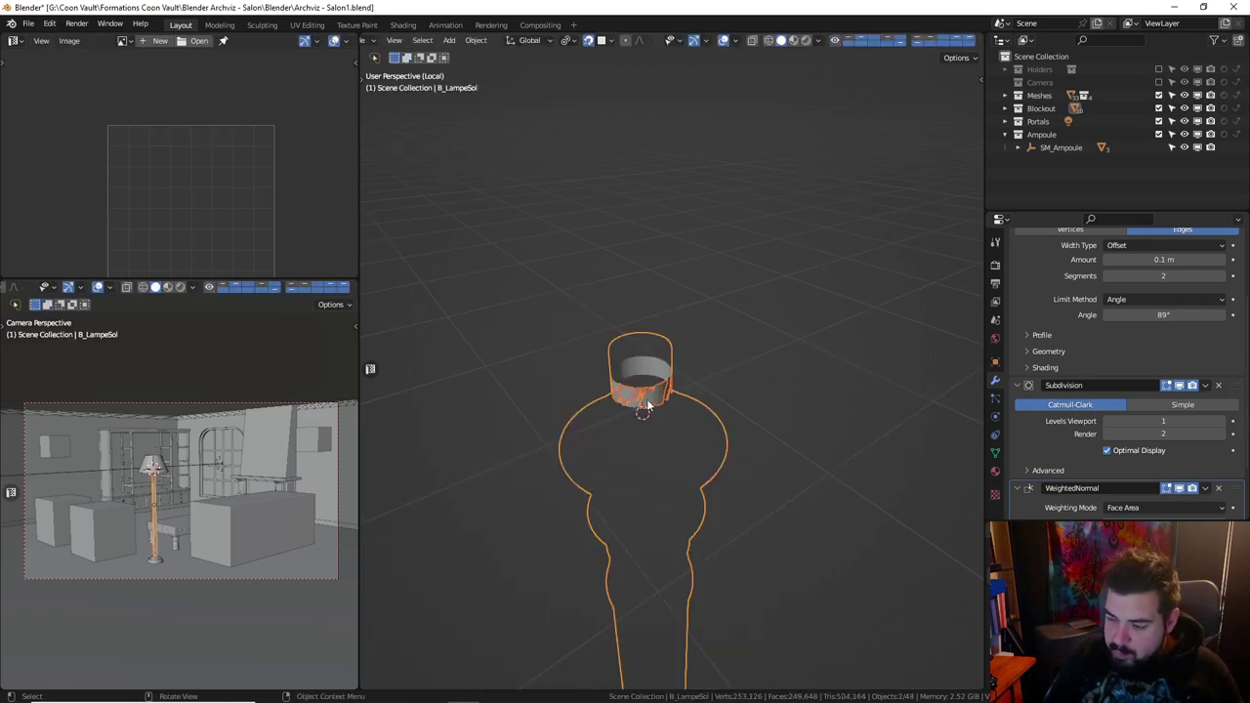
pyautogui.click(646, 403)
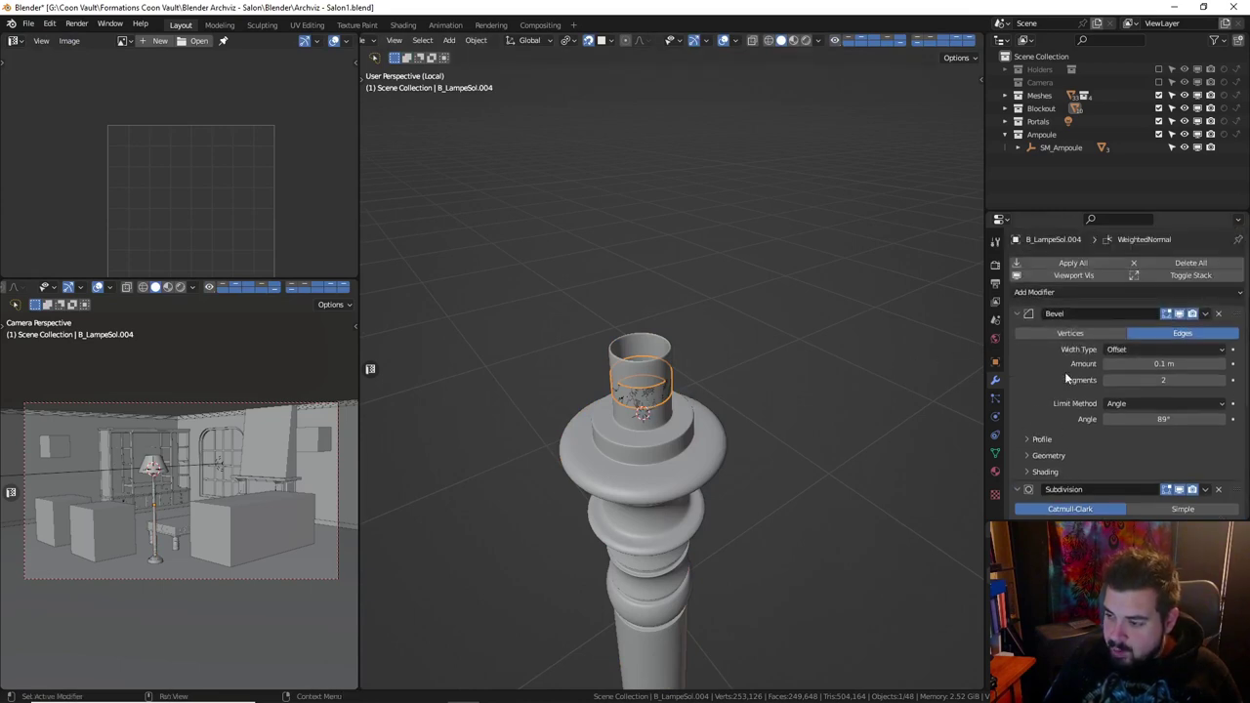
# Add a Solidify modifier to the ring with a thickness of -0.002 m.
pyautogui.click(1056, 291)
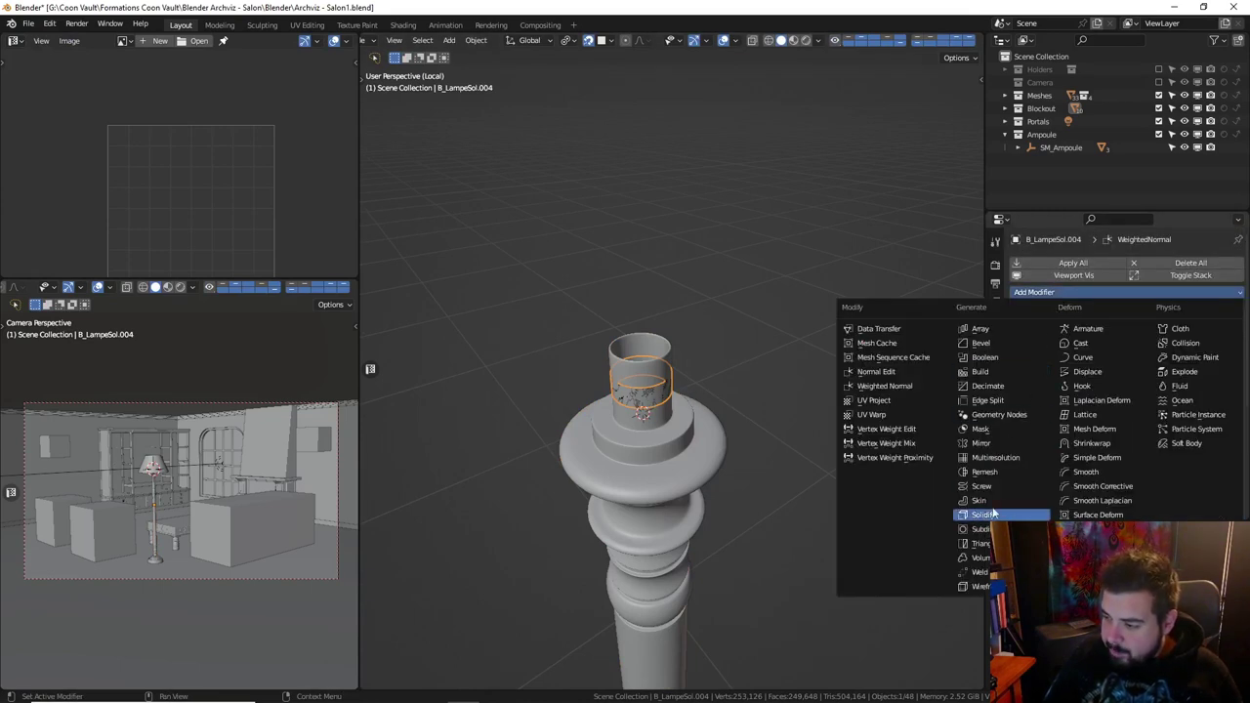
pyautogui.click(992, 512)
pyautogui.scroll(-3, 1236, 454)
pyautogui.scroll(-2, 1235, 454)
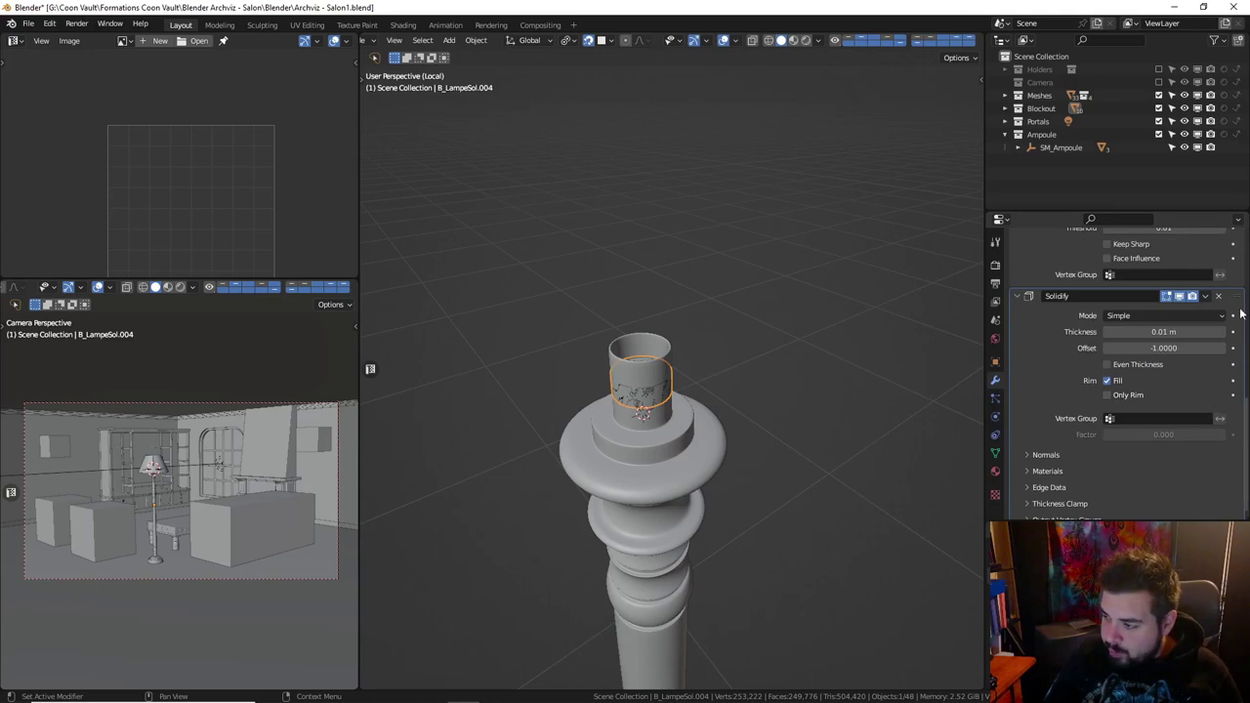
pyautogui.scroll(-2, 1239, 322)
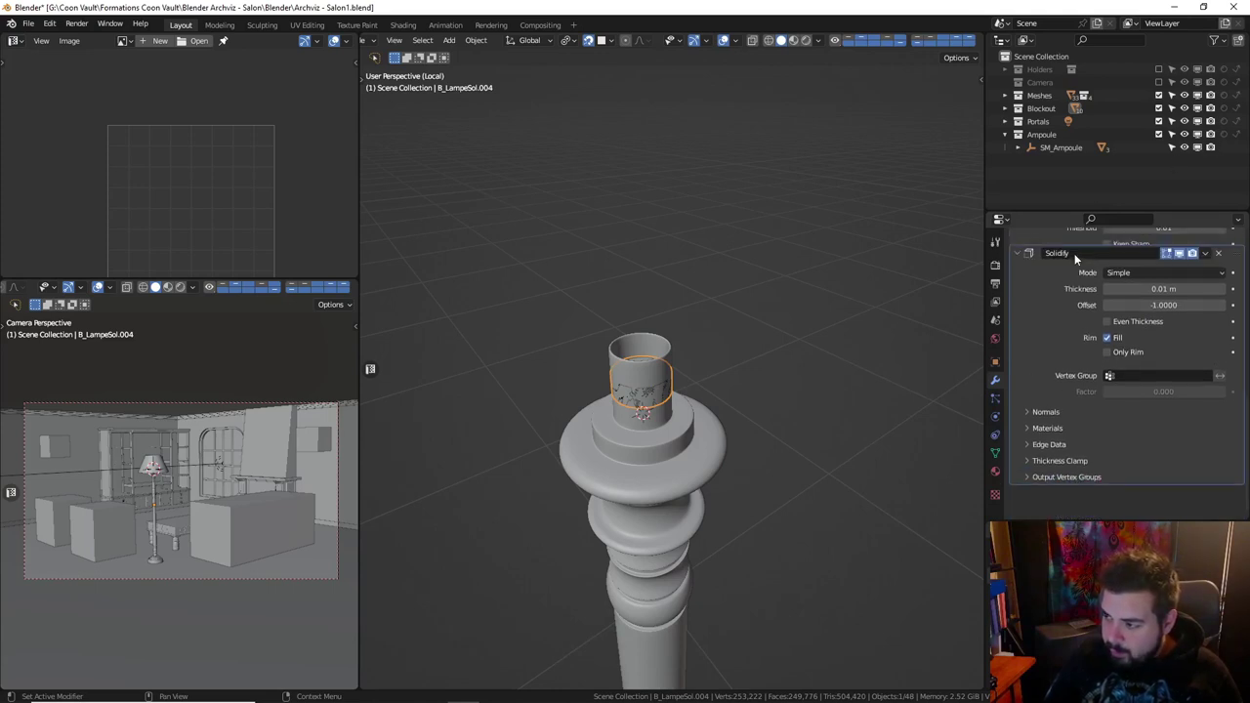
pyautogui.scroll(4, 1093, 322)
pyautogui.moveTo(1161, 349); pyautogui.dragTo(1147, 349)
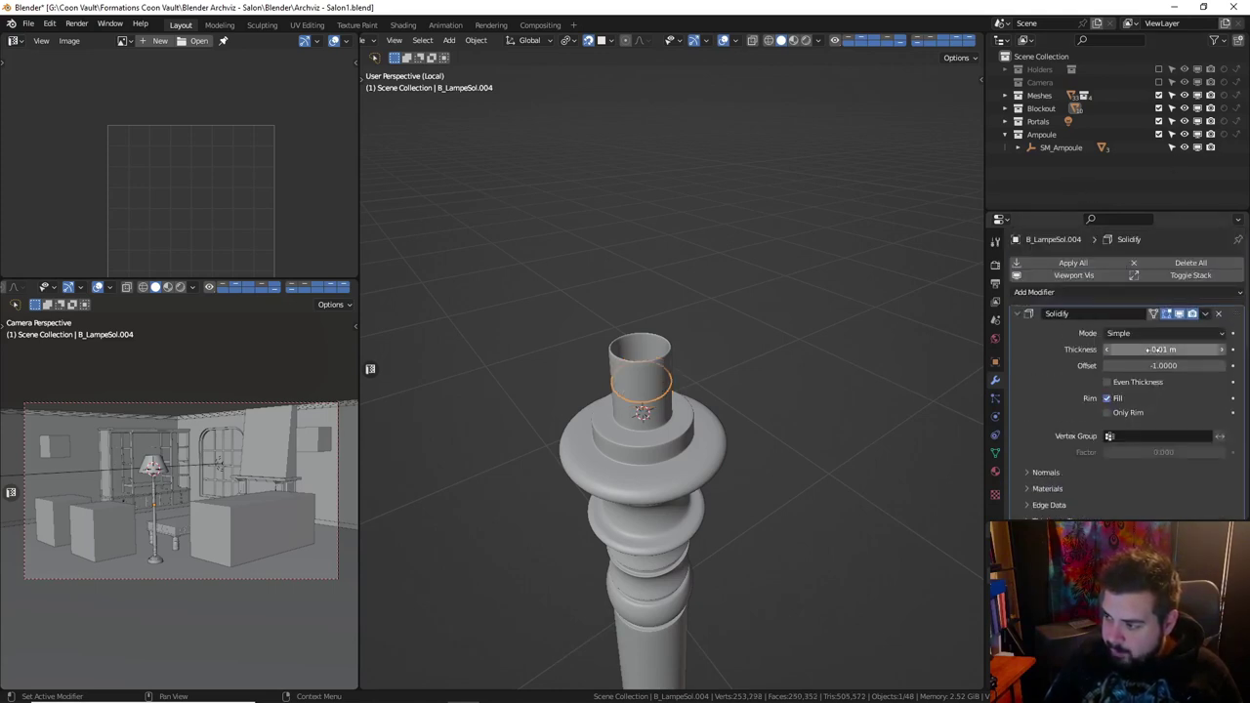
pyautogui.click(1156, 349)
pyautogui.write('-0.005')
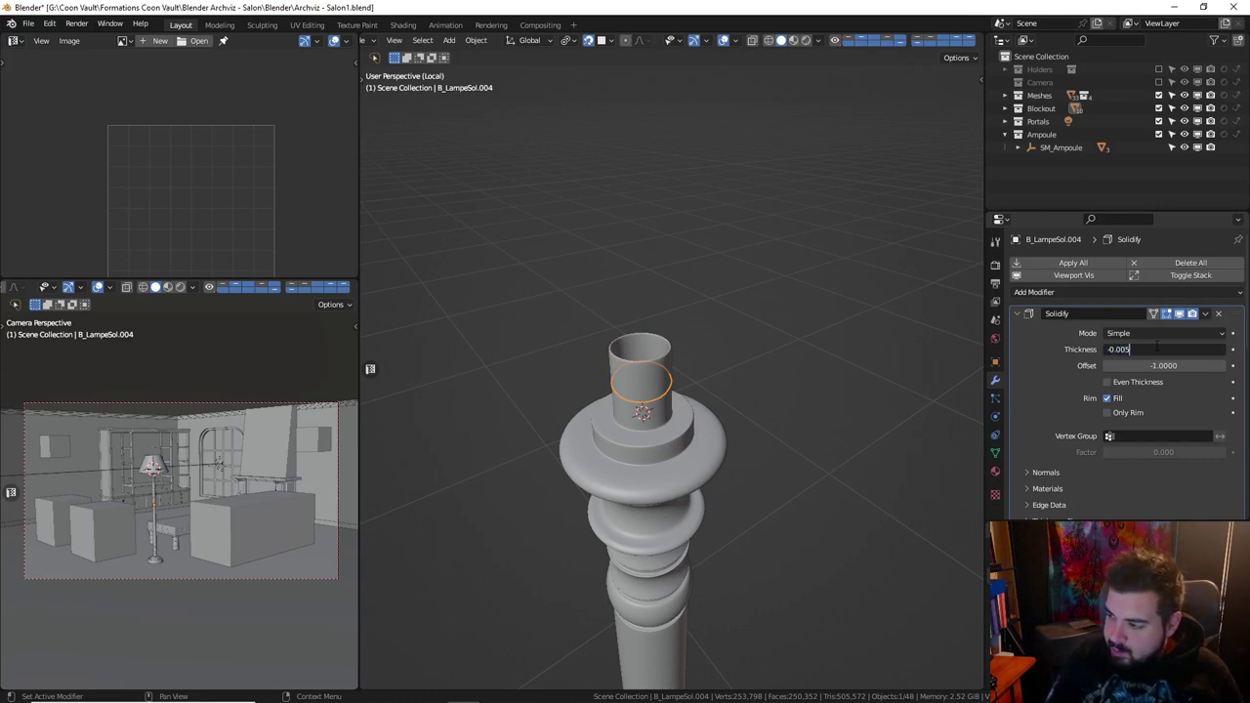
pyautogui.press('Return')
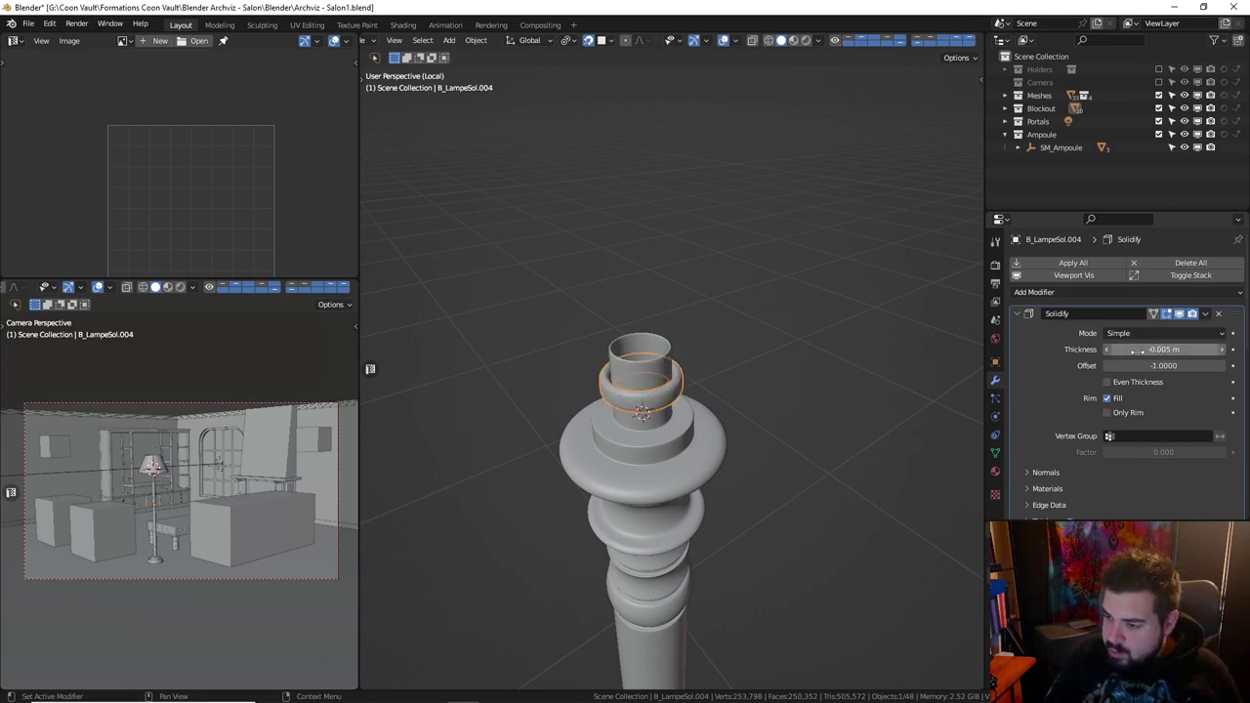
pyautogui.click(1153, 349)
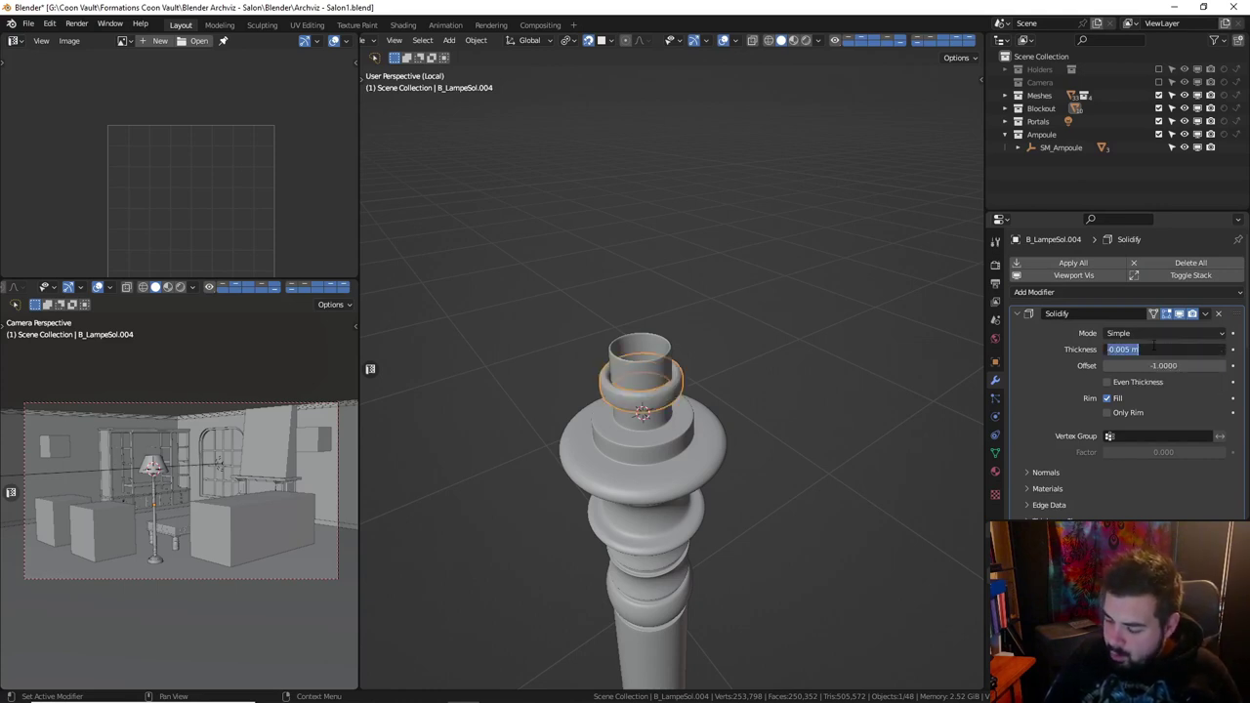
pyautogui.write('-0')
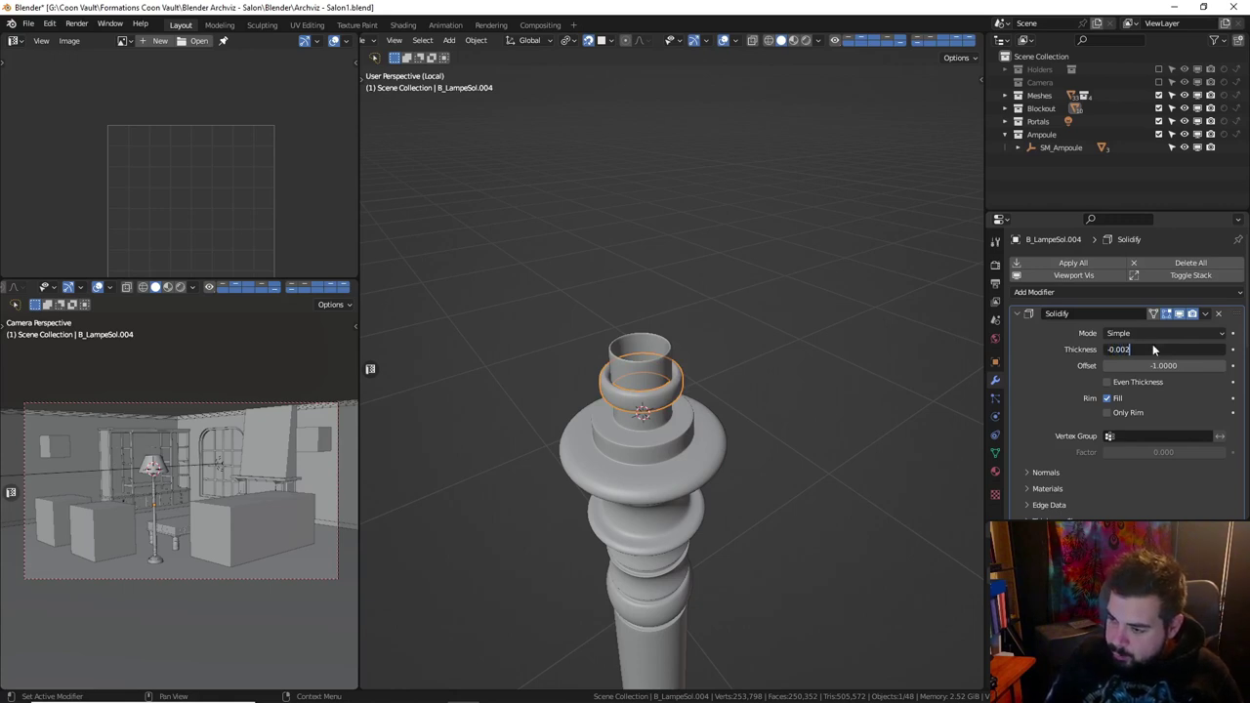
pyautogui.press('Return')
pyautogui.scroll(10, 667, 356)
pyautogui.scroll(-10, 673, 352)
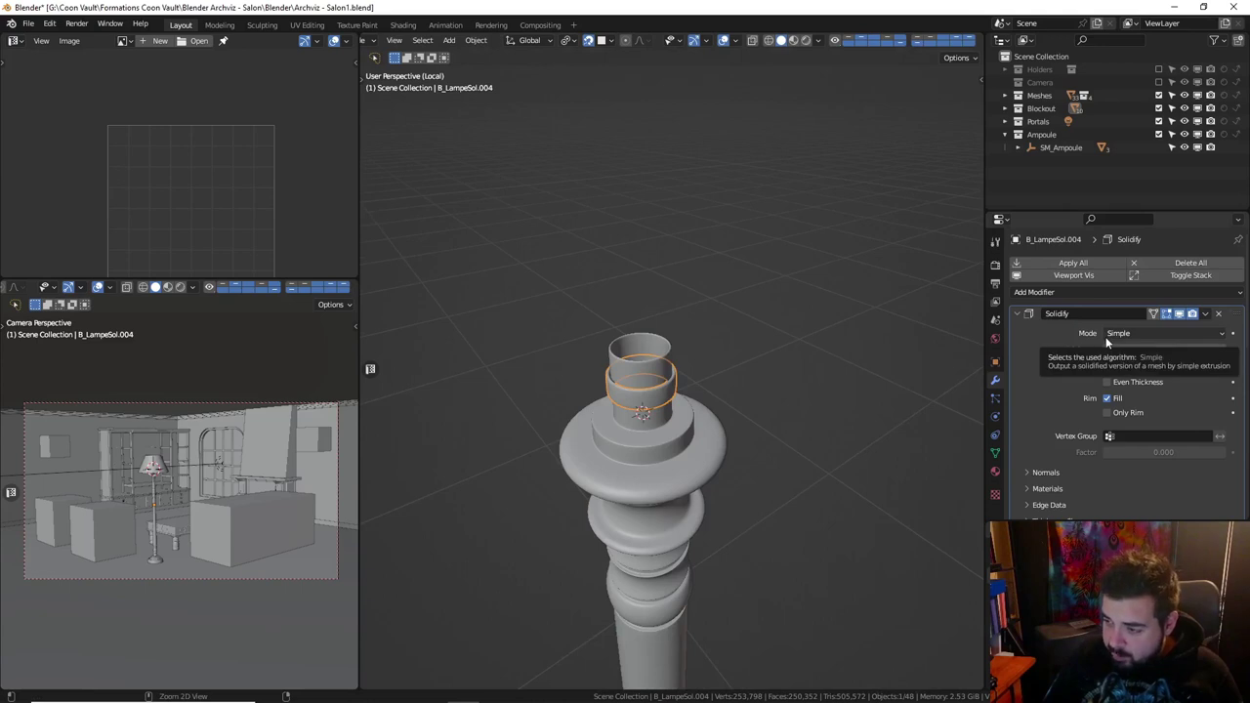
# Apply the Solidify, set the bevel amount to 0.00025 m, and enter Edit Mode.
pyautogui.hotkey('ctrl', 'a')
pyautogui.click(1130, 361)
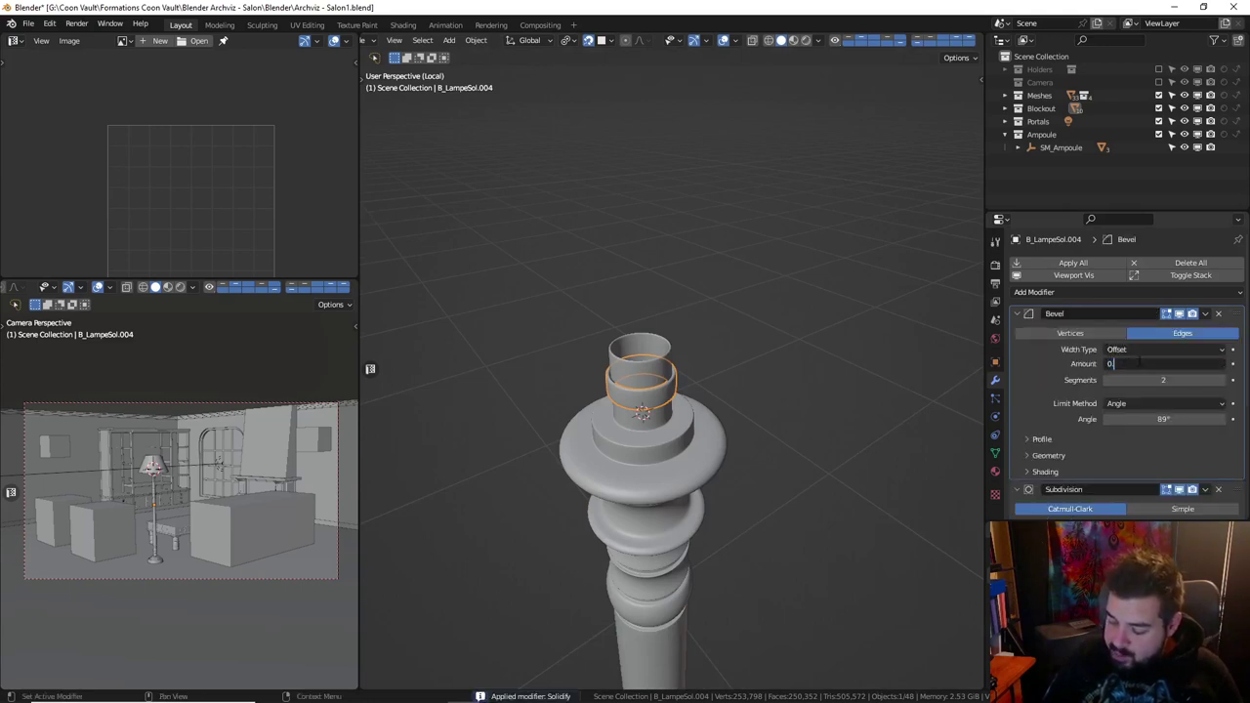
pyautogui.write('.00025 m')
pyautogui.press('Return')
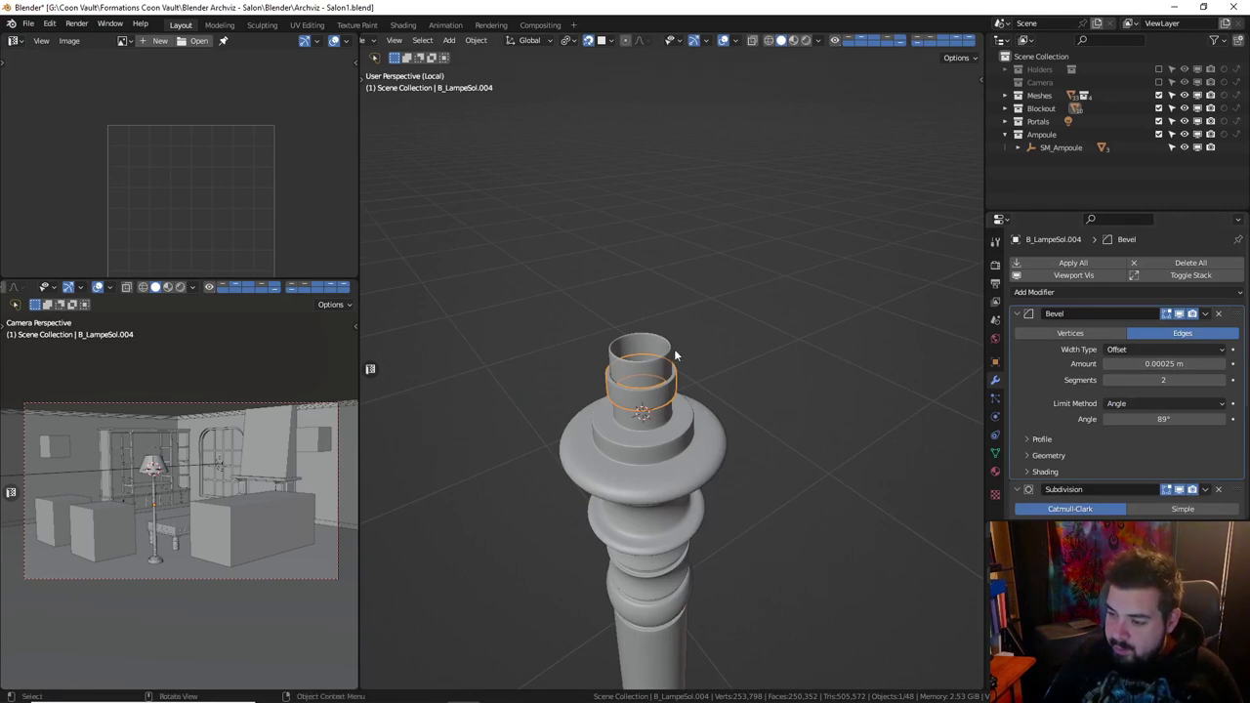
pyautogui.scroll(4, 675, 355)
pyautogui.press('Tab')
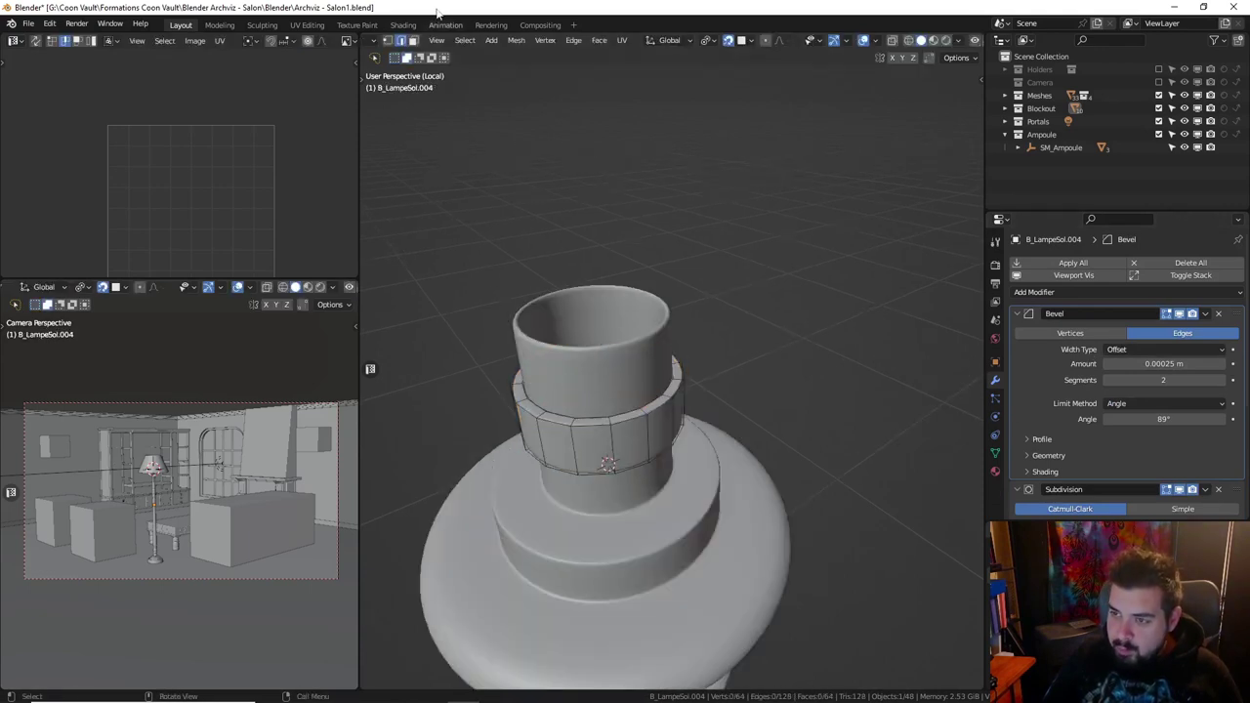
# Select two collar ring faces each from the front and right views.
pyautogui.press('KP_1')
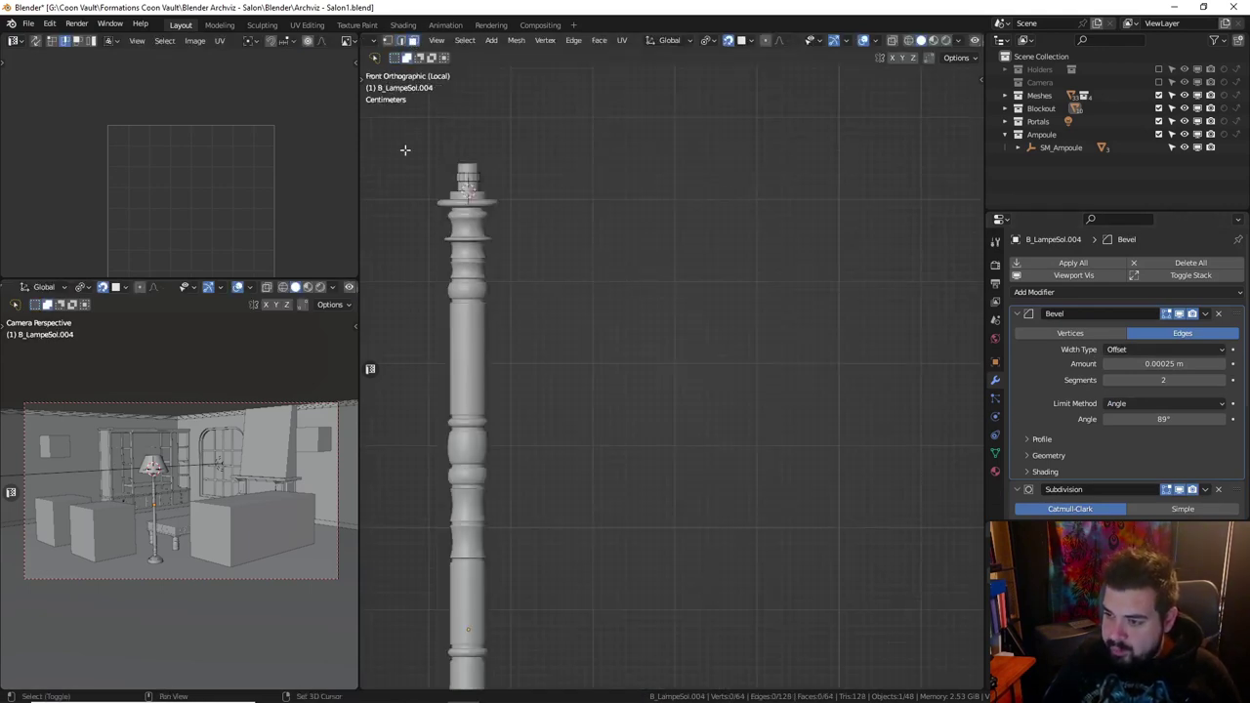
pyautogui.moveTo(623, 282)
pyautogui.keyDown('shift'); pyautogui.mouseDown(button='middle')
pyautogui.moveTo(748, 333)
pyautogui.moveTo(710, 301)
pyautogui.mouseUp(button='middle'); pyautogui.keyUp('shift')
pyautogui.scroll(3, 748, 333)
pyautogui.scroll(2, 732, 322)
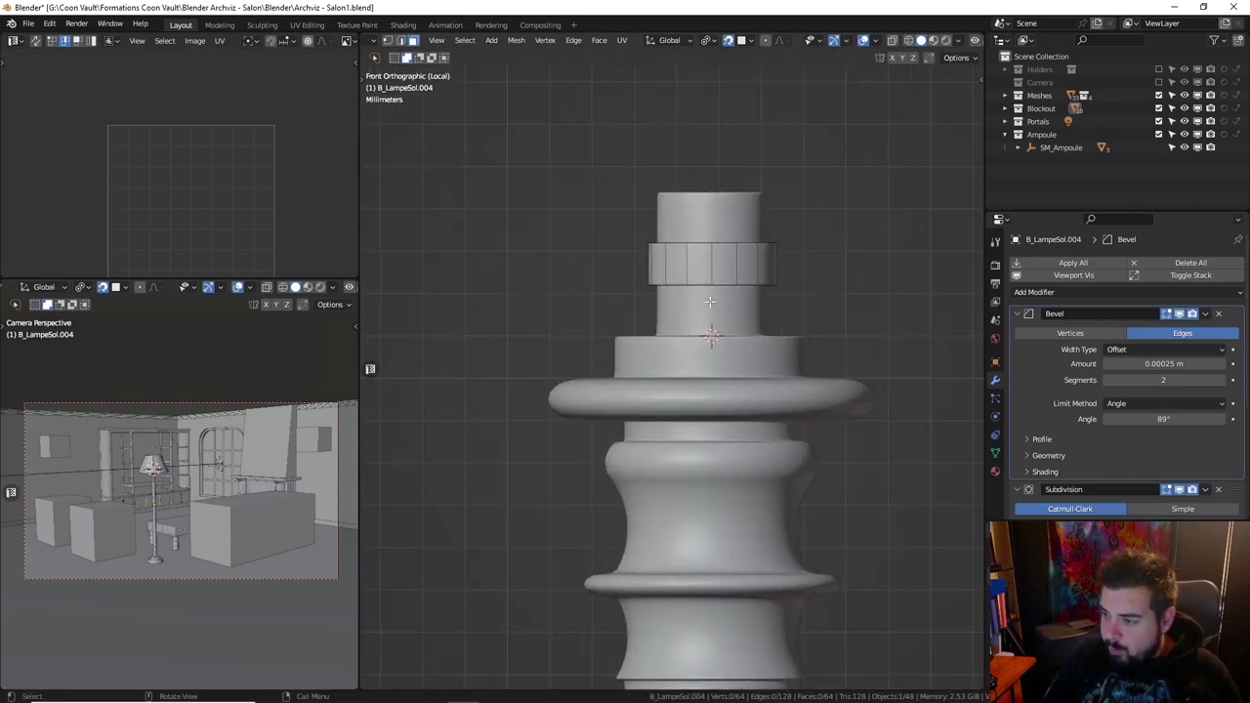
pyautogui.click(702, 258)
pyautogui.keyDown('shift'); pyautogui.click(727, 262); pyautogui.keyUp('shift')
pyautogui.press('KP_3')
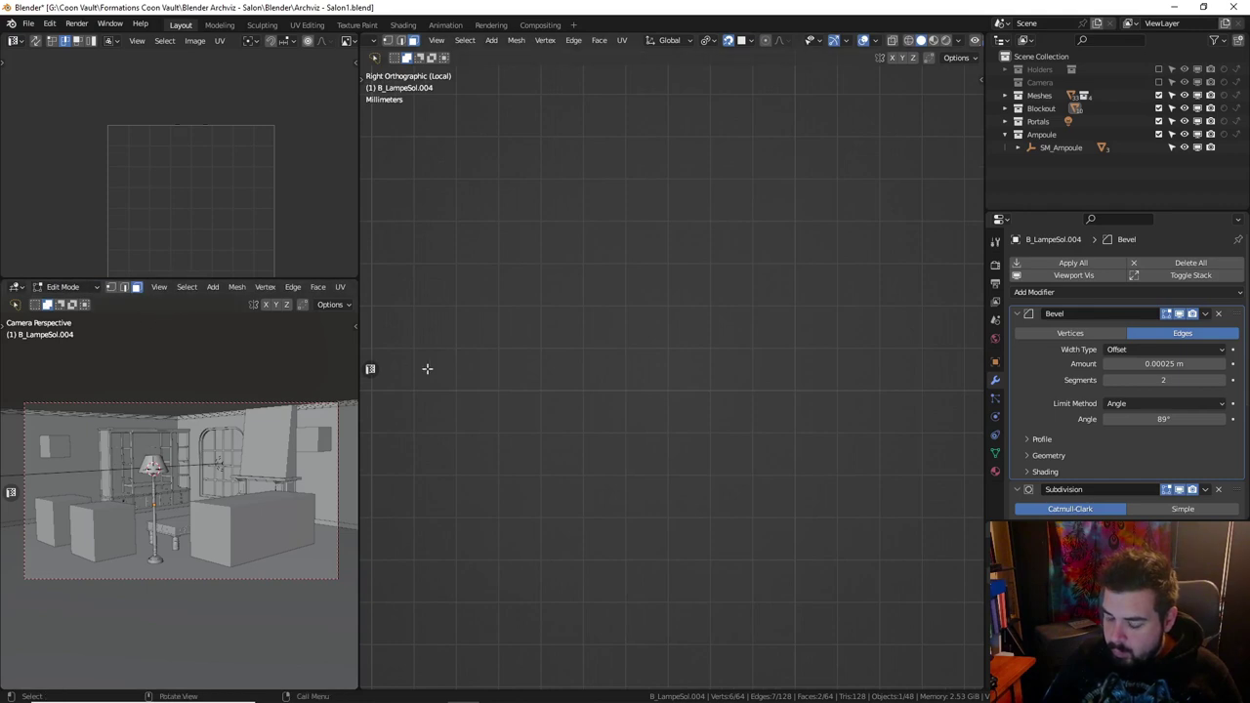
pyautogui.press('KP_Decimal')
pyautogui.scroll(-6, 868, 327)
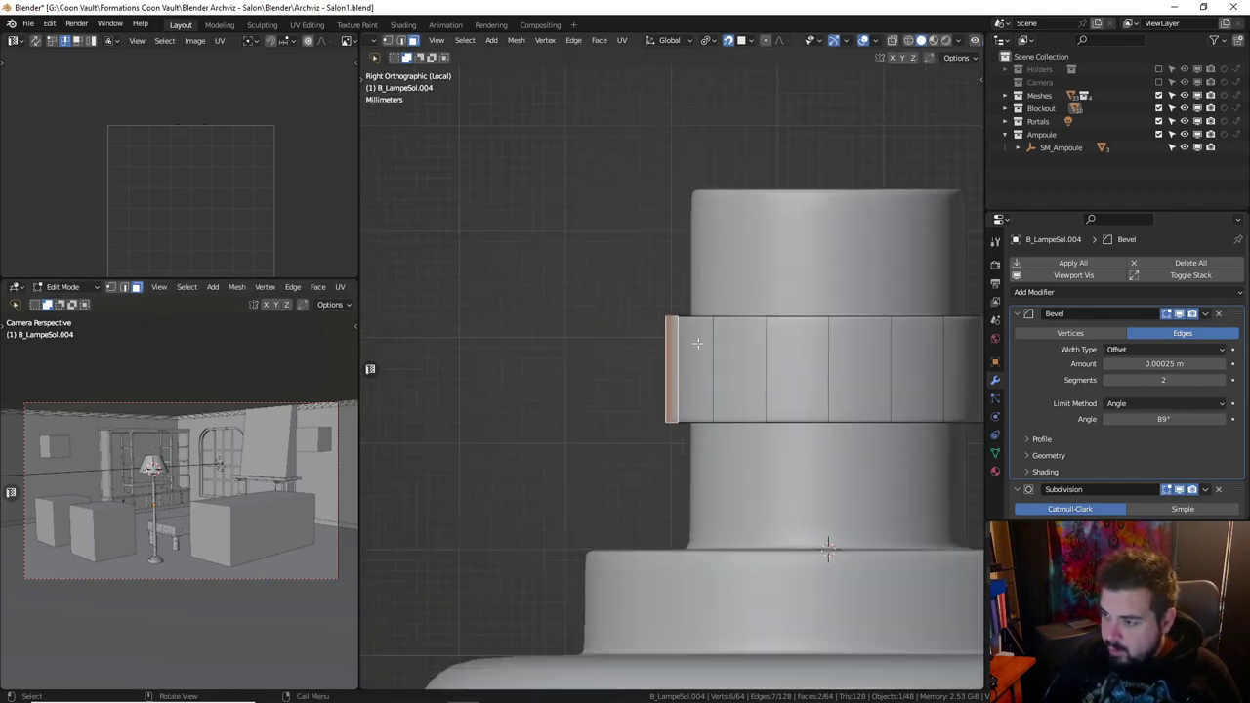
pyautogui.keyDown('shift'); pyautogui.click(793, 342); pyautogui.keyUp('shift')
pyautogui.keyDown('shift'); pyautogui.click(825, 340); pyautogui.keyUp('shift')
pyautogui.keyDown('shift'); pyautogui.moveTo(824, 340); pyautogui.dragTo(720, 337, button='middle'); pyautogui.keyUp('shift')
# Add two ring faces each from the back and left views to the selection.
pyautogui.press('ctrl+KP_1')
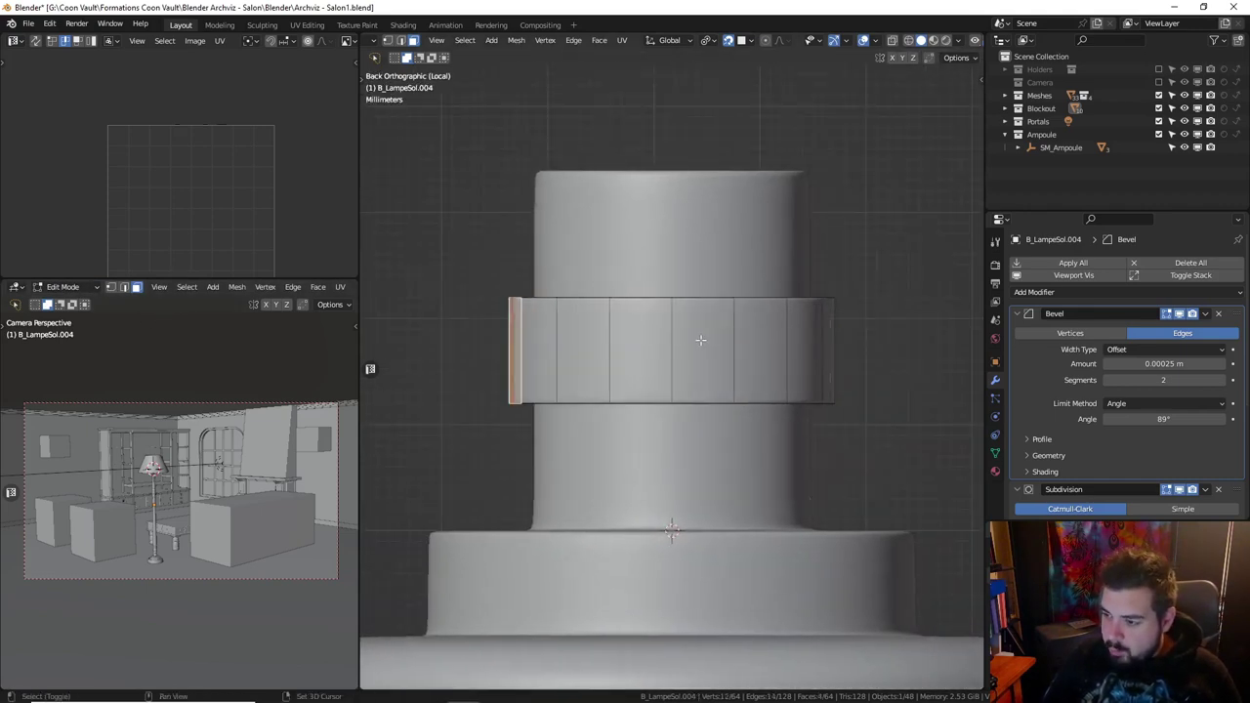
pyautogui.keyDown('shift'); pyautogui.click(701, 341); pyautogui.keyUp('shift')
pyautogui.keyDown('shift'); pyautogui.click(650, 341); pyautogui.keyUp('shift')
pyautogui.press('ctrl+KP_3')
pyautogui.keyDown('shift'); pyautogui.click(652, 341); pyautogui.keyUp('shift')
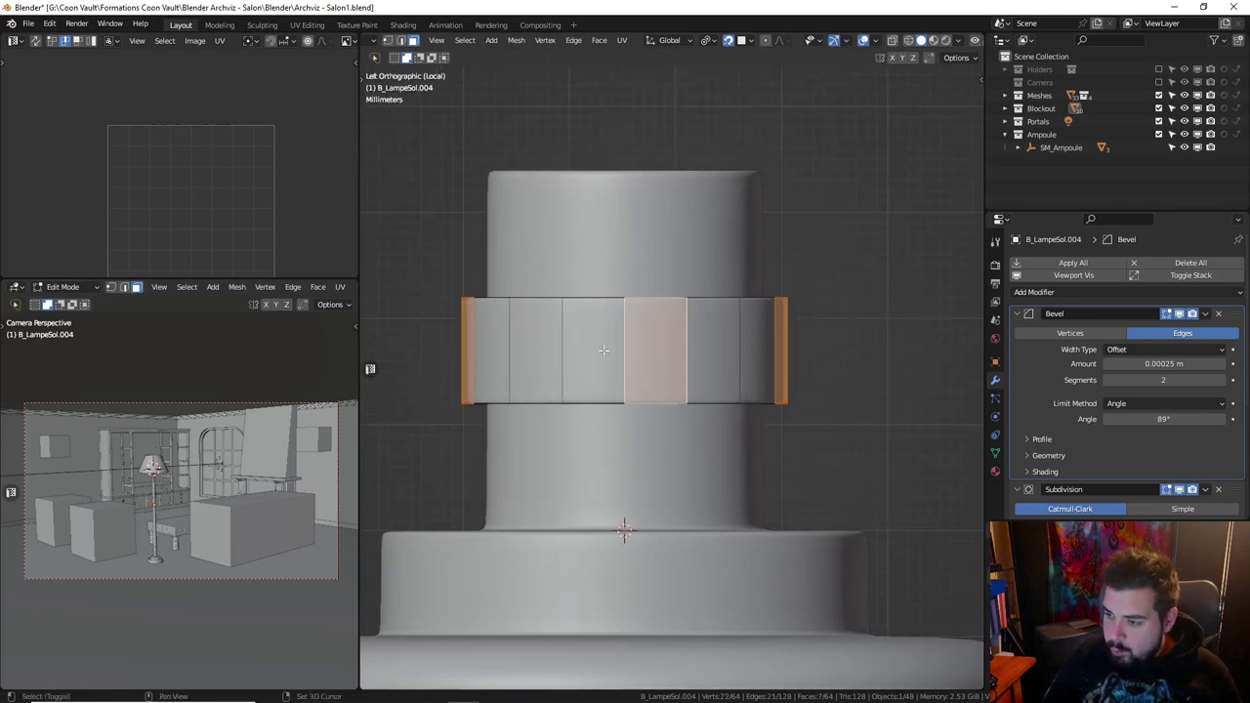
pyautogui.keyDown('shift'); pyautogui.click(592, 340); pyautogui.keyUp('shift')
pyautogui.scroll(-4, 630, 312)
# Inset the eight selected faces by 0.002 m and exit local view.
pyautogui.press('i')
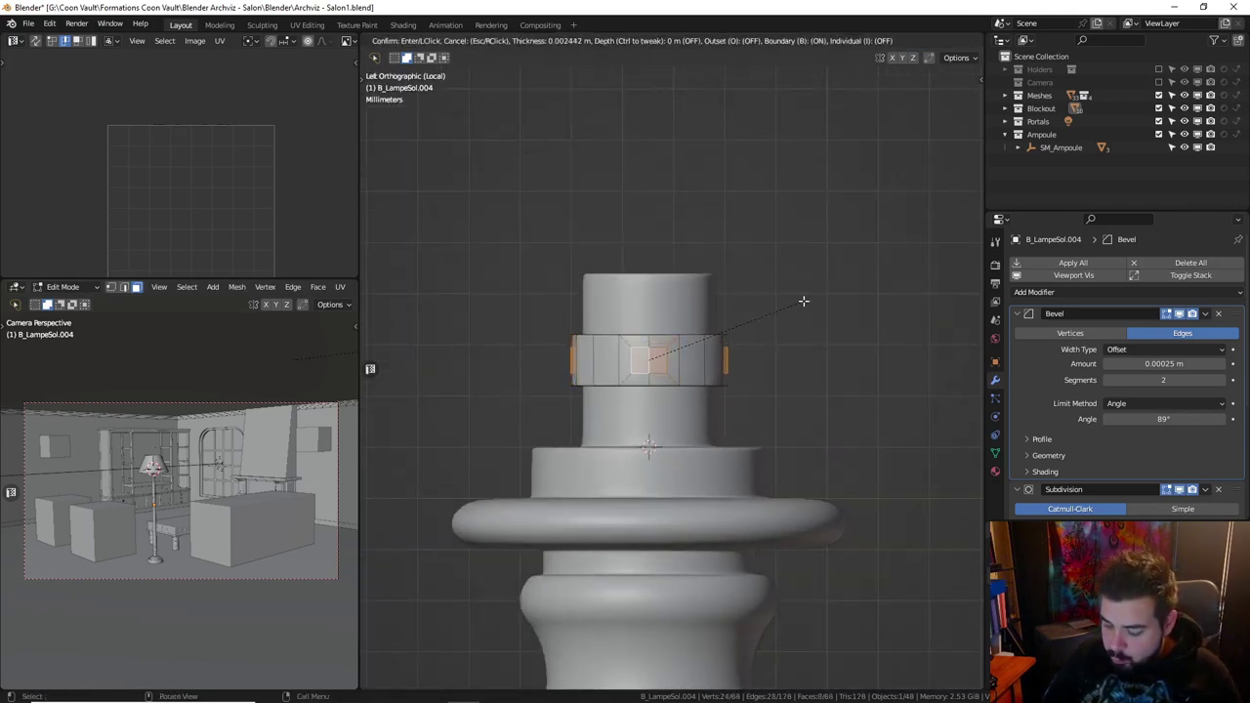
pyautogui.write('0.002')
pyautogui.press('Return')
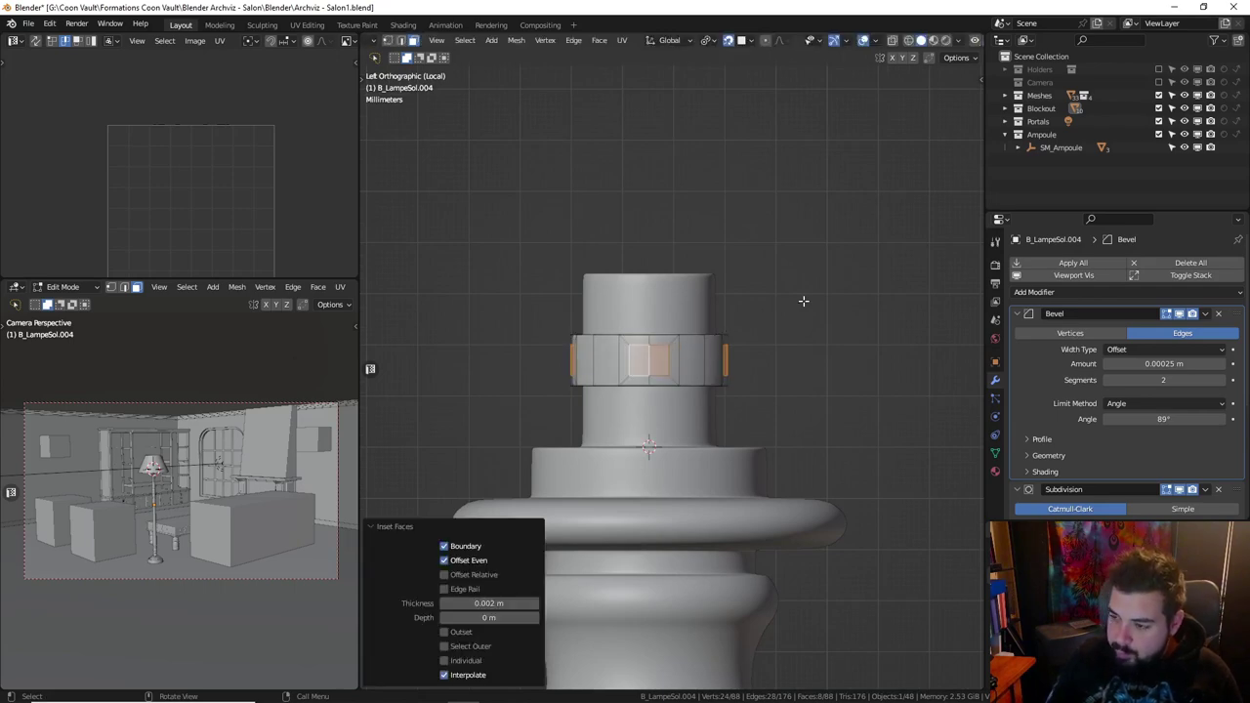
pyautogui.moveTo(802, 301)
pyautogui.mouseDown(button='middle')
pyautogui.moveTo(620, 257)
pyautogui.moveTo(726, 304)
pyautogui.mouseUp(button='middle')
pyautogui.press('KP_Divide')
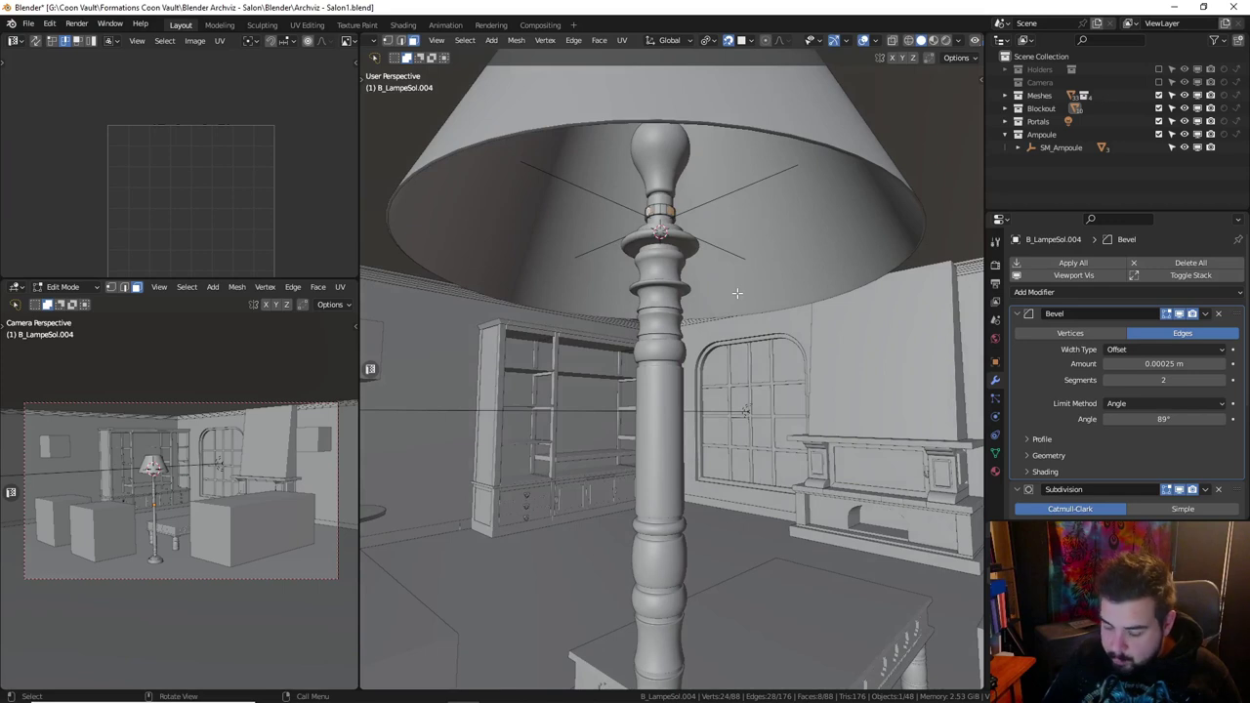
# Turn off snapping, discarding the trial extrusions of the inset faces.
pyautogui.press('e')
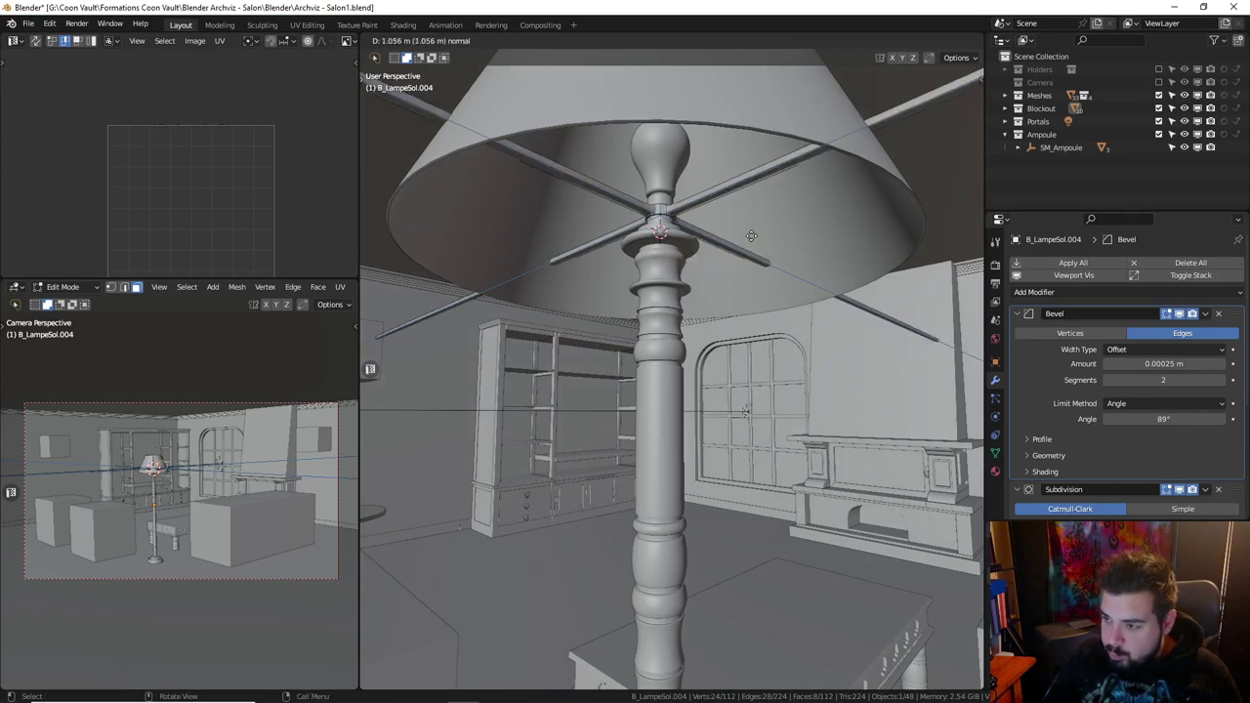
pyautogui.press('Escape')
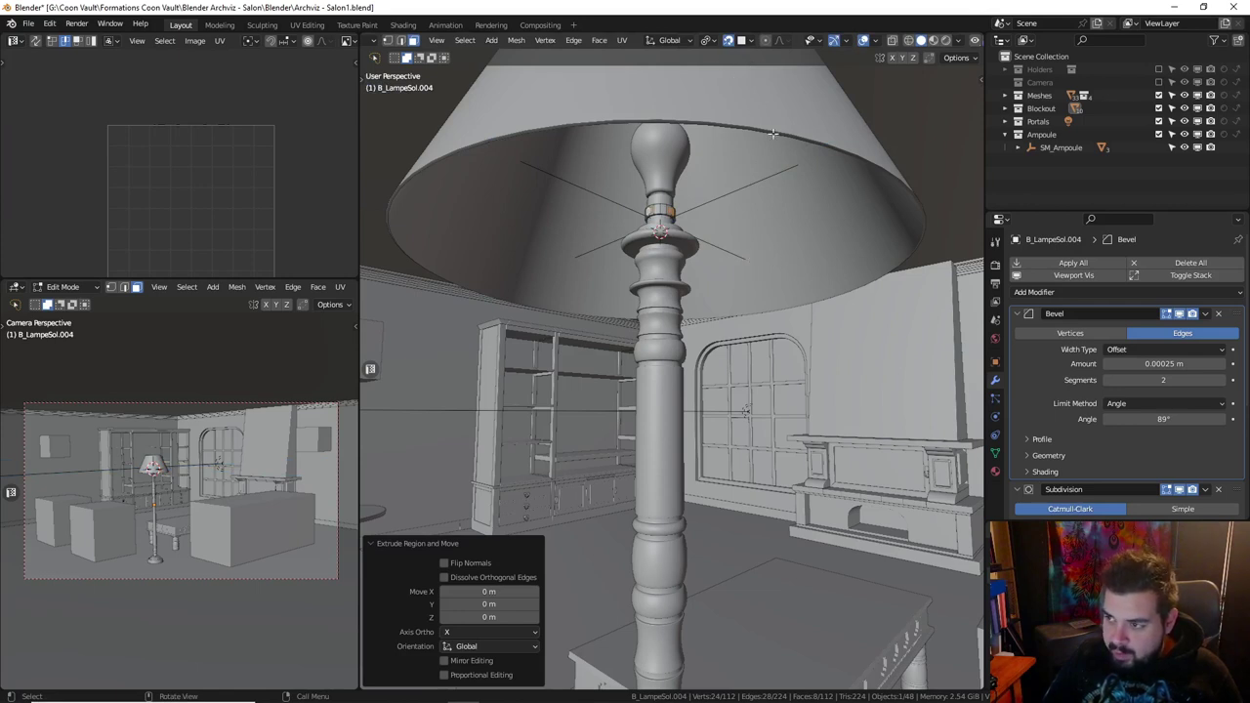
pyautogui.hotkey('ctrl', 'z')
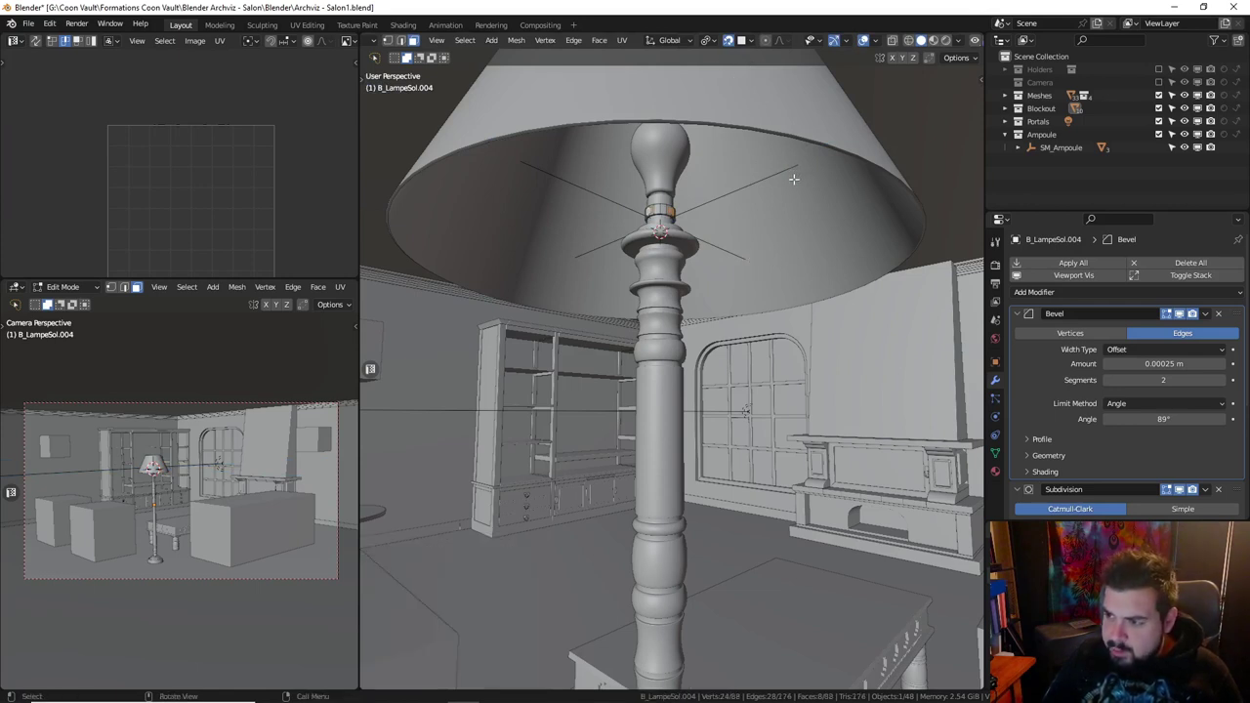
pyautogui.click(727, 40)
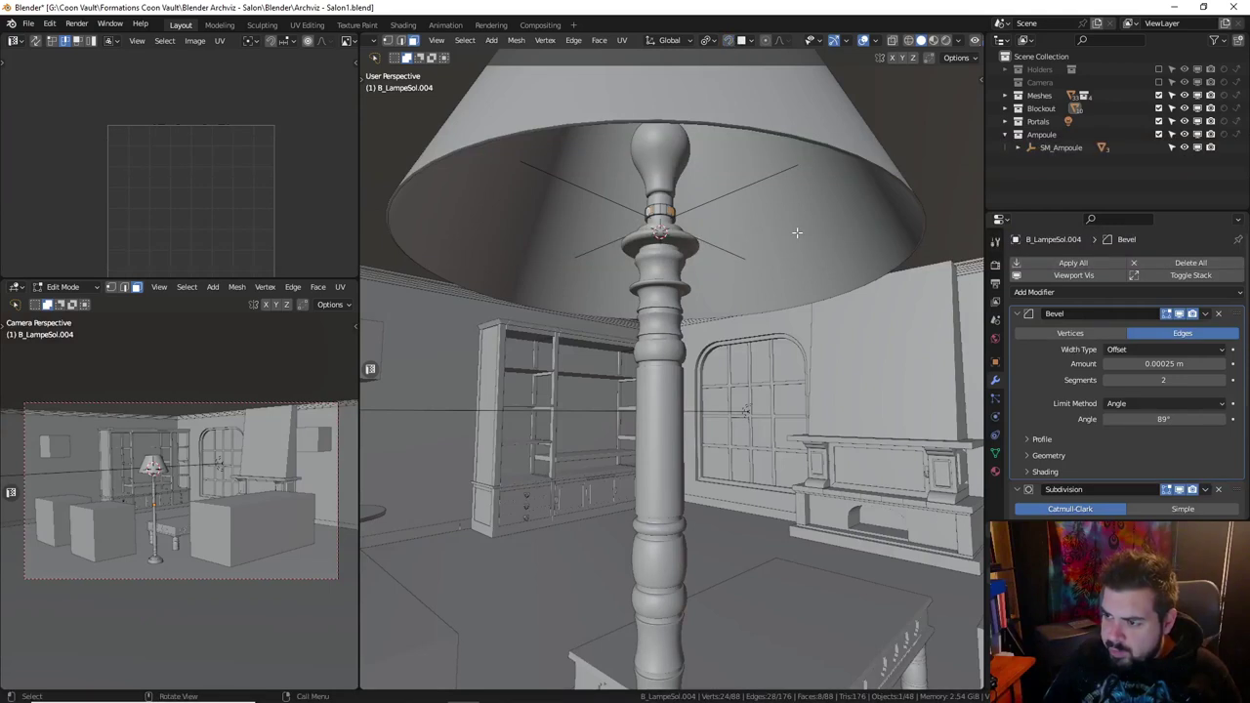
pyautogui.press('e')
pyautogui.press('s')
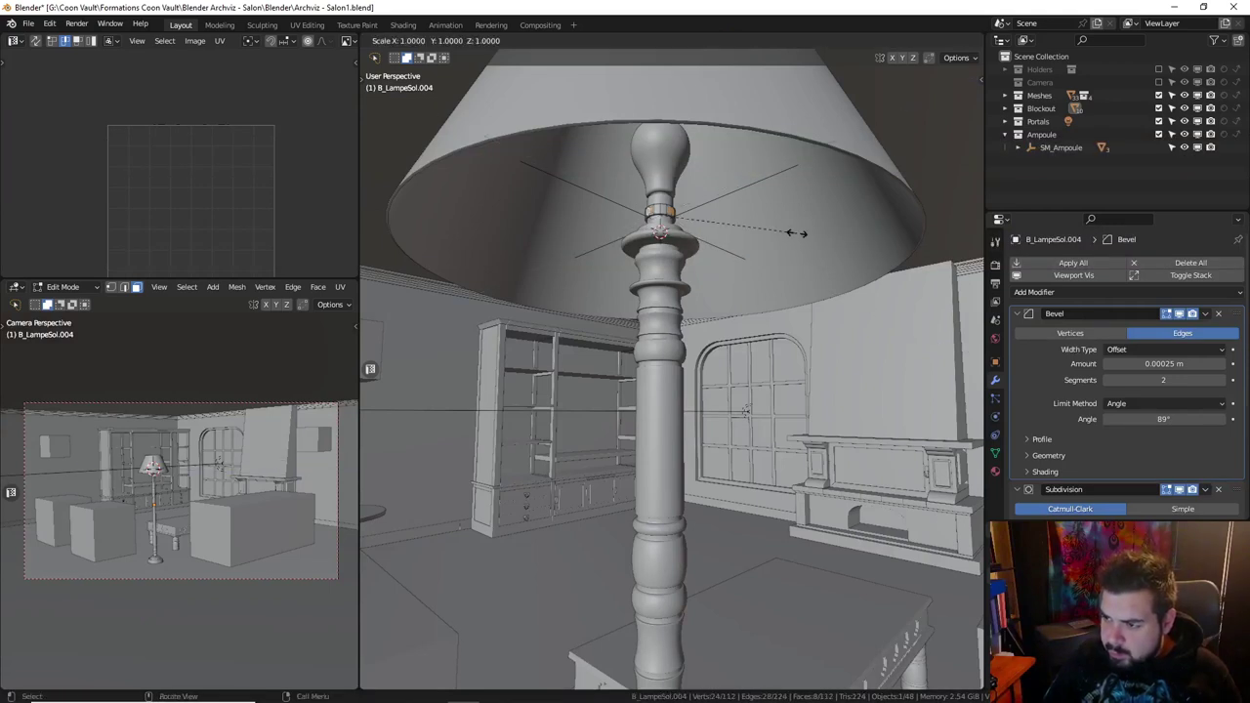
pyautogui.press('Escape')
pyautogui.rightClick(802, 231)
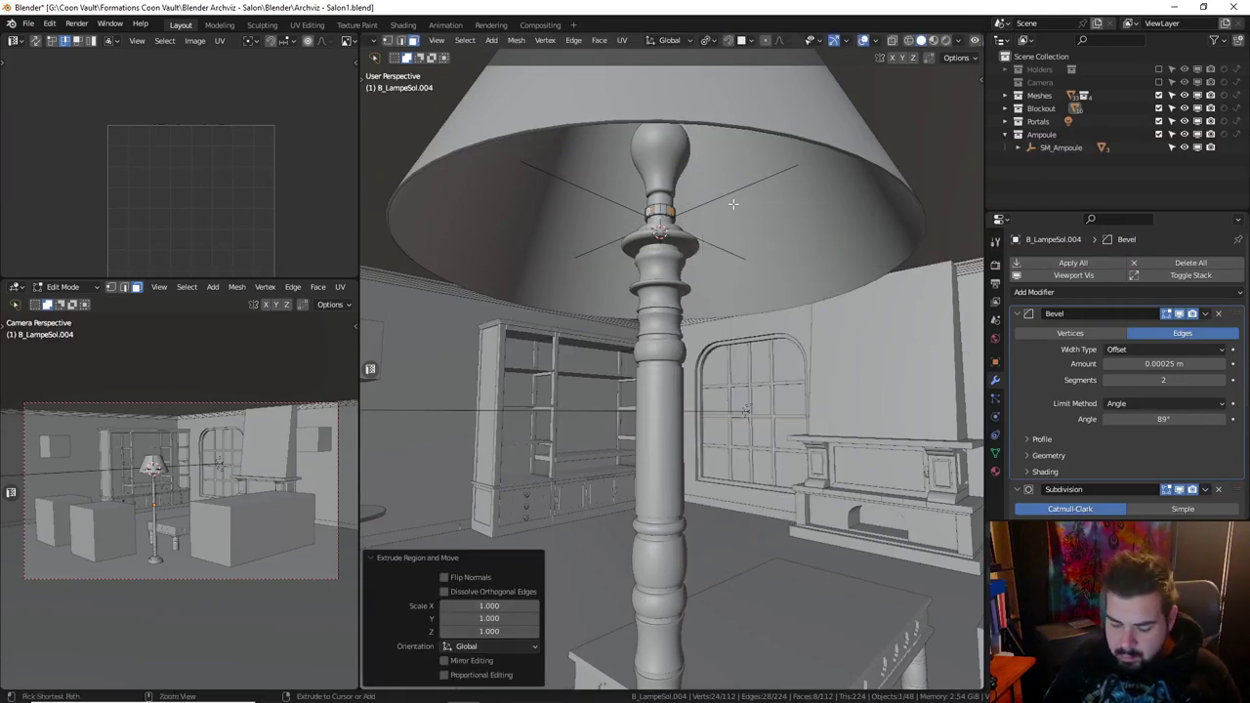
pyautogui.hotkey('ctrl', 'z')
# Extrude the inset faces about 0.186 m outward into arms reaching toward the shade.
pyautogui.moveTo(732, 209); pyautogui.dragTo(645, 209, button='middle')
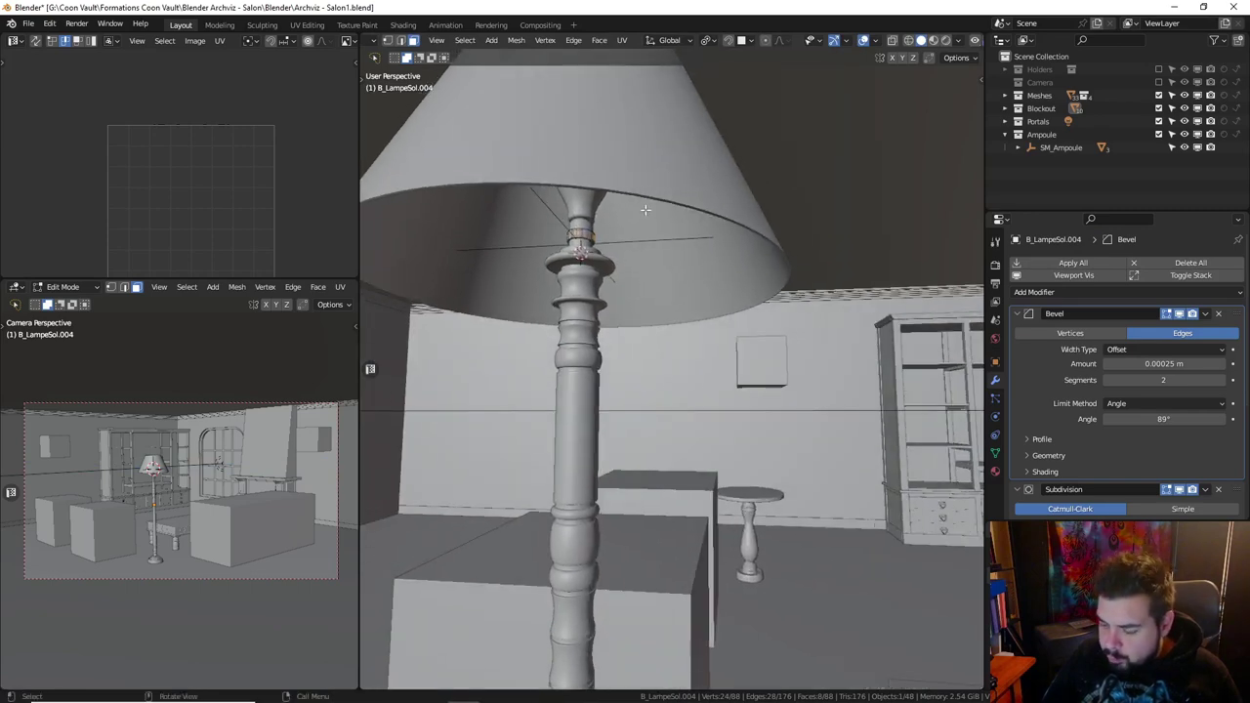
pyautogui.press('KP_Divide')
pyautogui.moveTo(866, 379); pyautogui.dragTo(410, 351, button='middle')
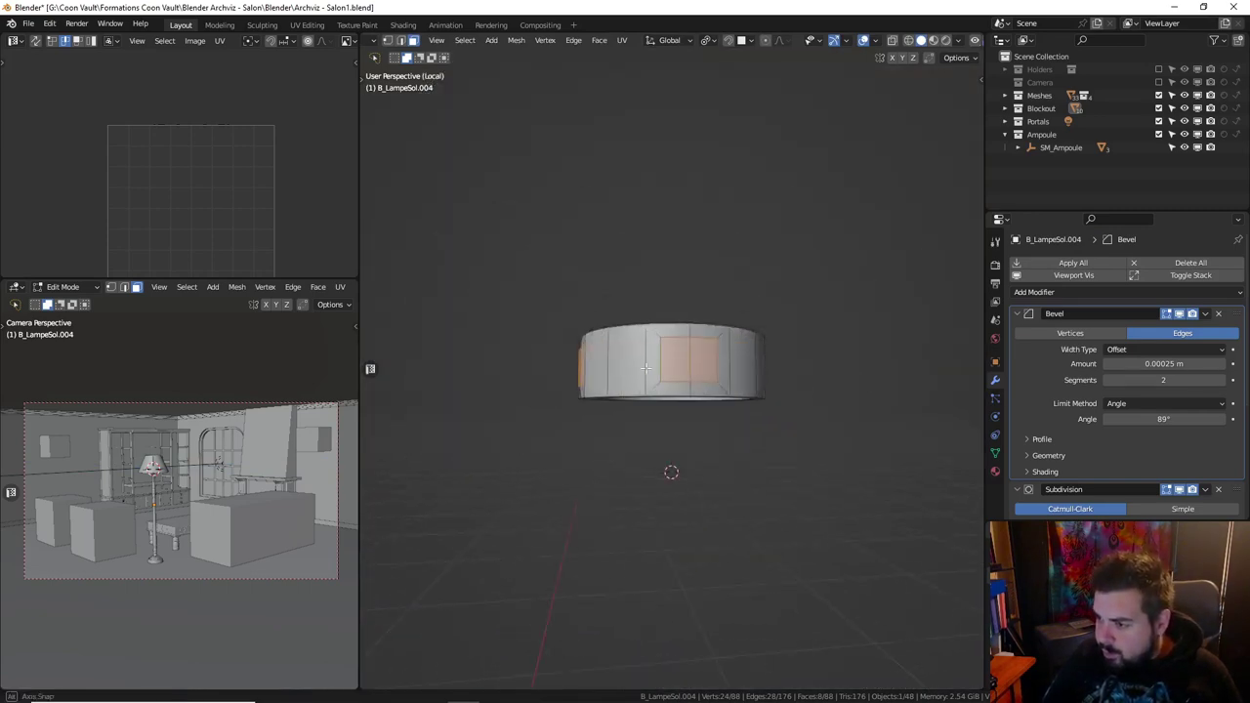
pyautogui.press('KP_Divide')
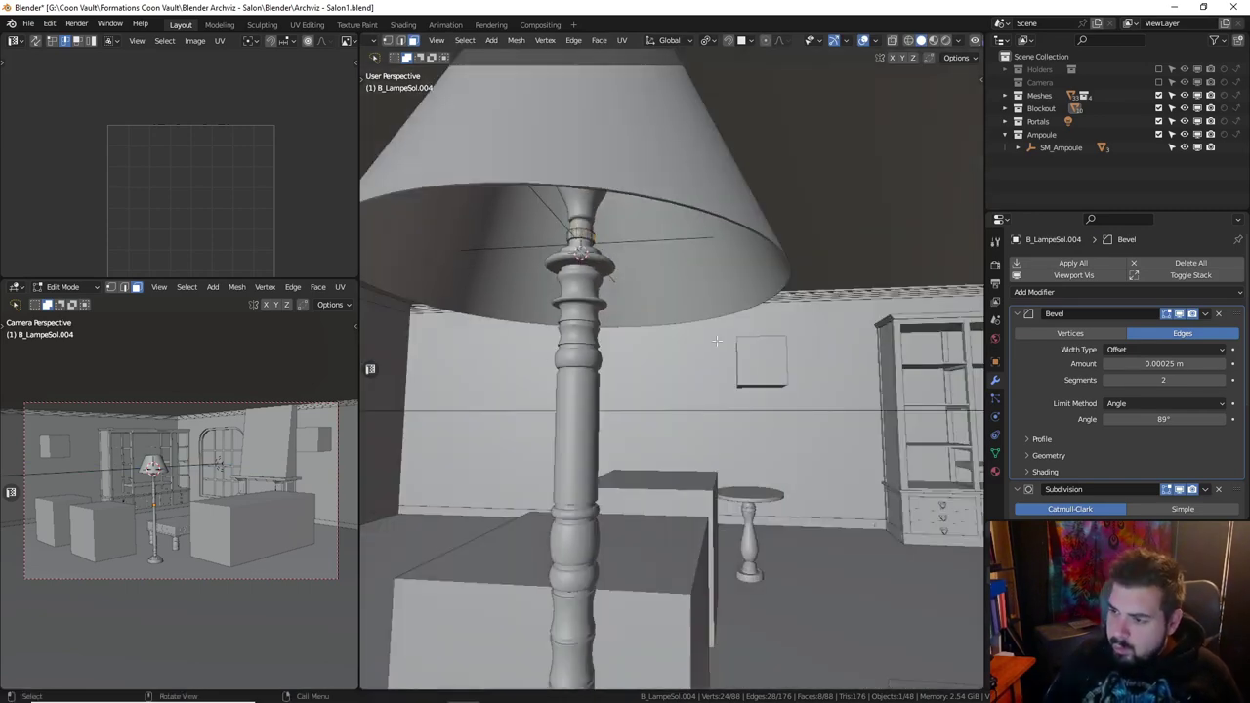
pyautogui.press('e')
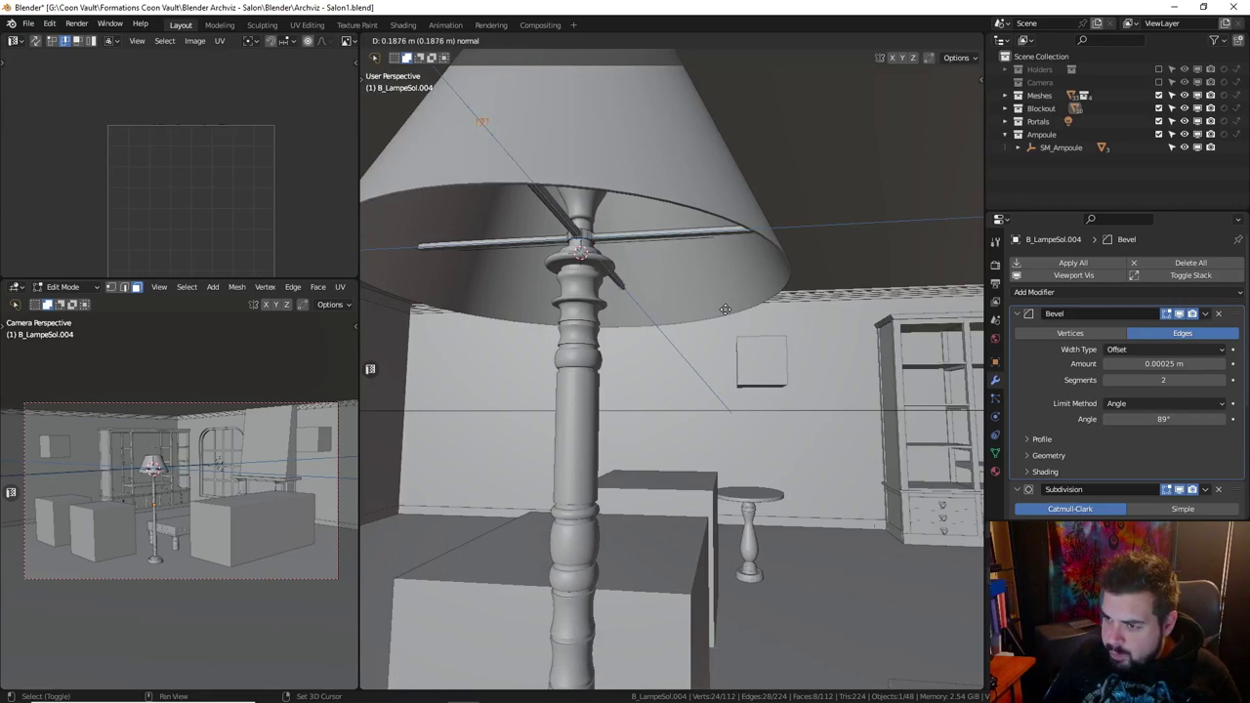
pyautogui.click(723, 310)
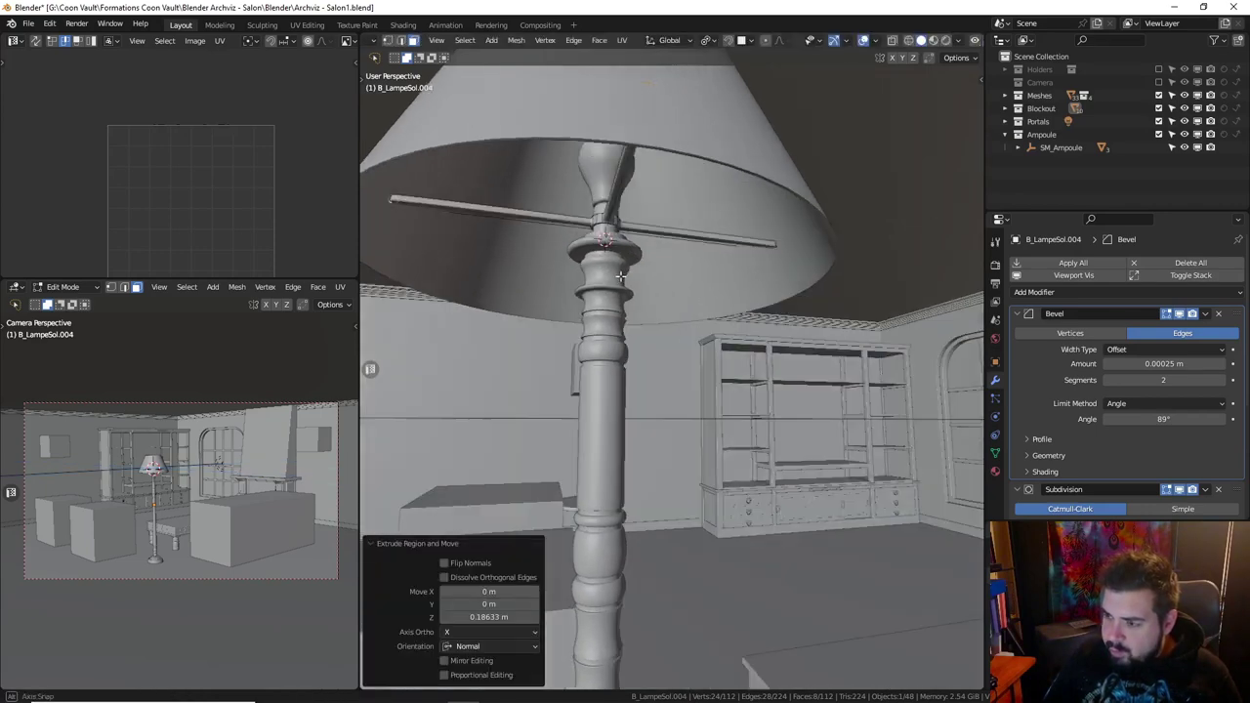
pyautogui.moveTo(585, 281)
pyautogui.mouseDown(button='middle')
pyautogui.moveTo(640, 269)
pyautogui.moveTo(621, 161)
pyautogui.mouseUp(button='middle')
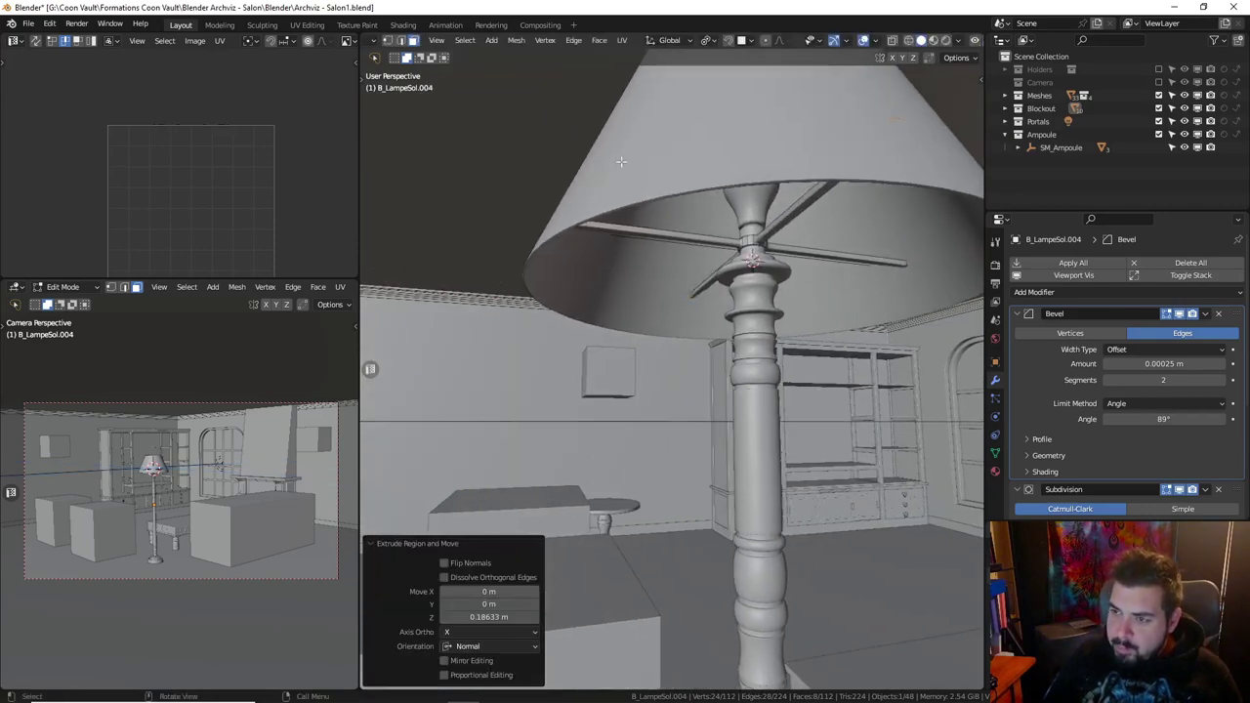
pyautogui.click(400, 40)
pyautogui.scroll(2, 566, 237)
pyautogui.scroll(2, 567, 237)
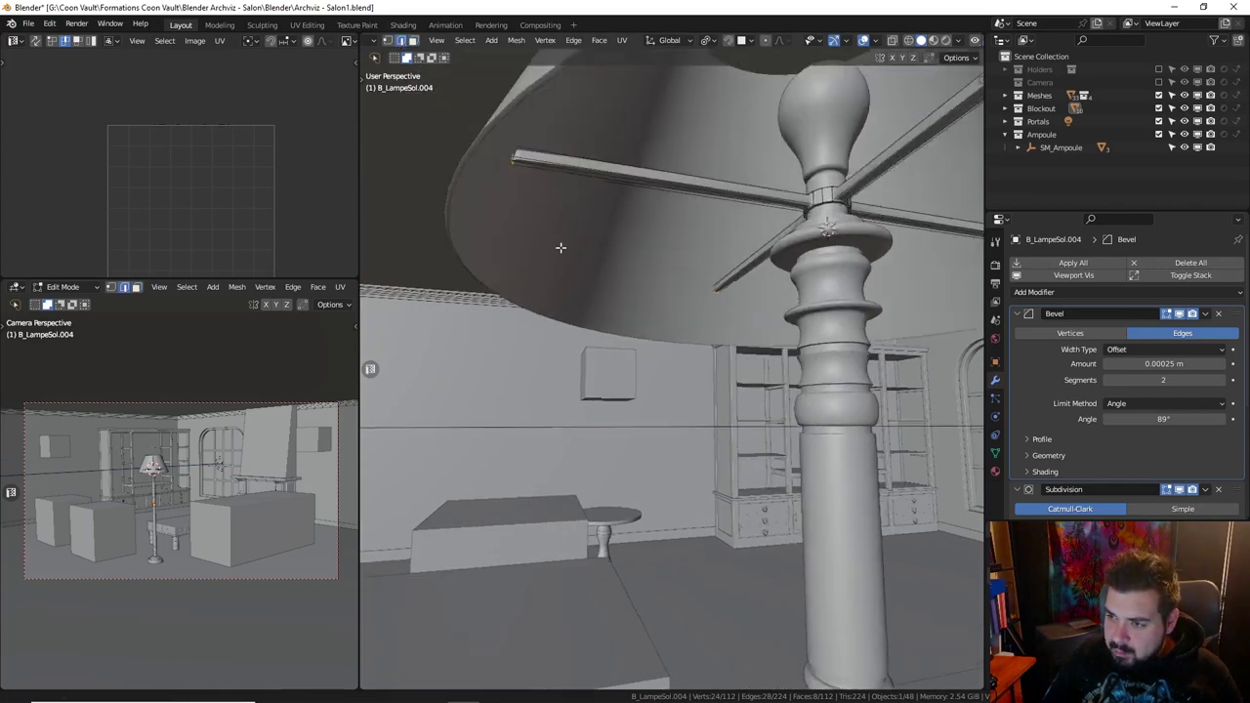
pyautogui.scroll(3, 569, 236)
pyautogui.moveTo(569, 236)
pyautogui.mouseDown(button='middle')
pyautogui.moveTo(533, 173)
pyautogui.moveTo(560, 215)
pyautogui.moveTo(584, 204)
pyautogui.mouseUp(button='middle')
# Scale the arm ends to zero along global Z and isolate the arms in local view.
pyautogui.press('s')
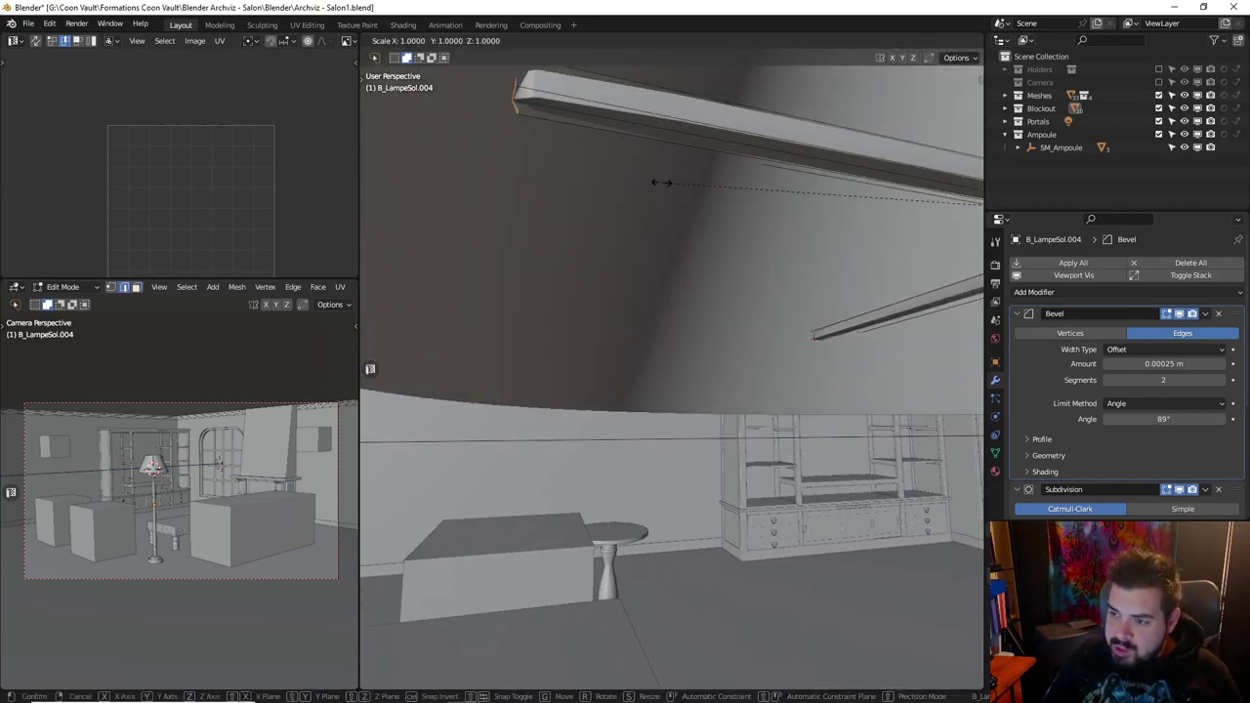
pyautogui.write('z')
pyautogui.write('0')
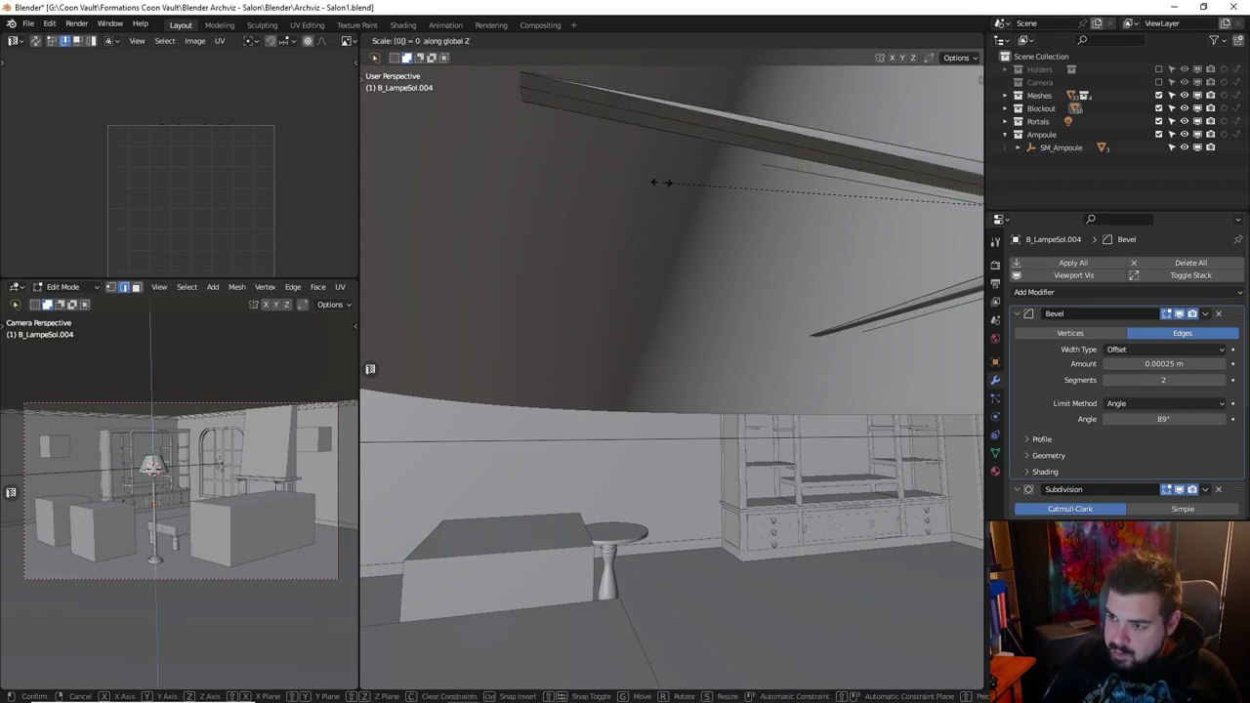
pyautogui.press('Return')
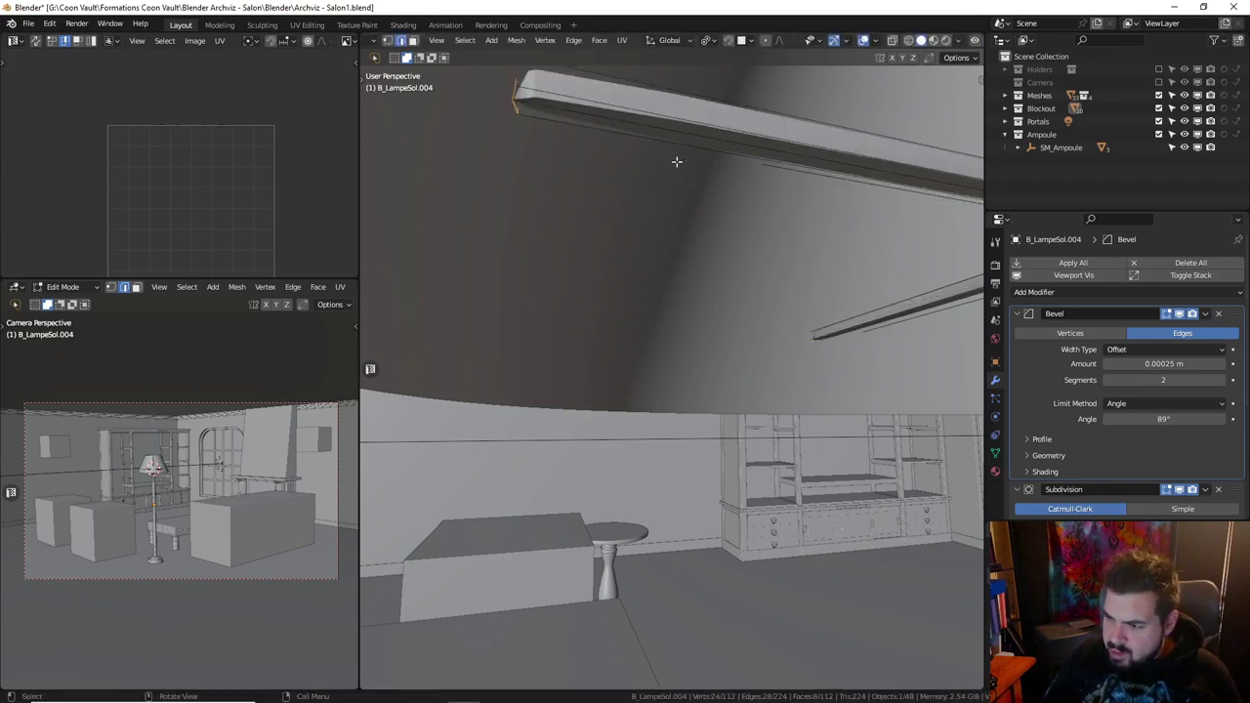
pyautogui.press('KP_Divide')
pyautogui.press('s')
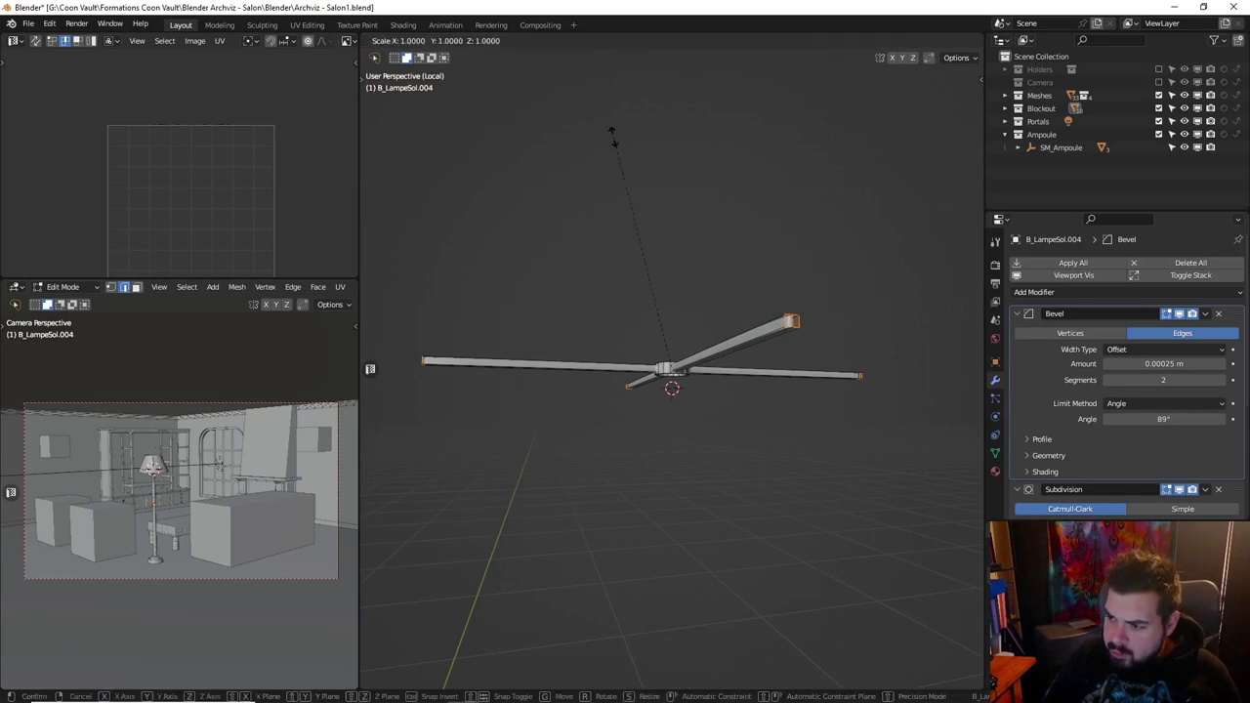
pyautogui.press('z')
pyautogui.press('x')
pyautogui.press('Escape')
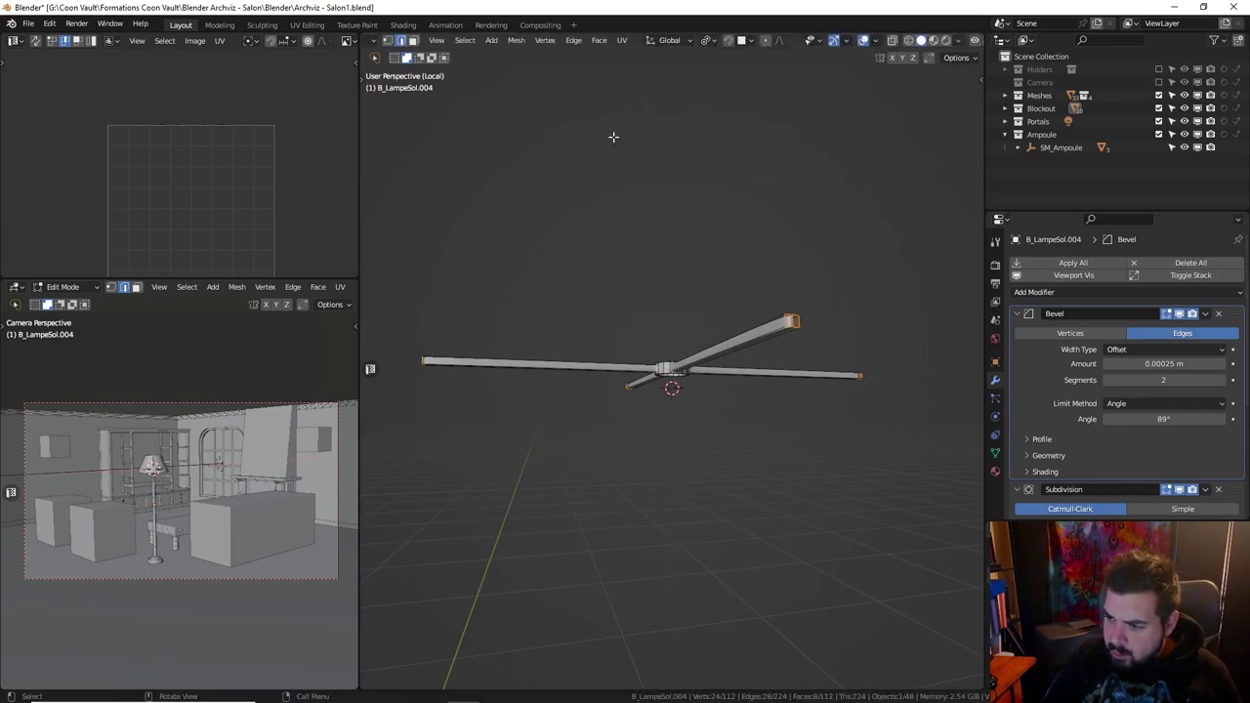
# Using Normal orientation, scale the arm ends to zero along their normals, then restore Global.
pyautogui.click(669, 40)
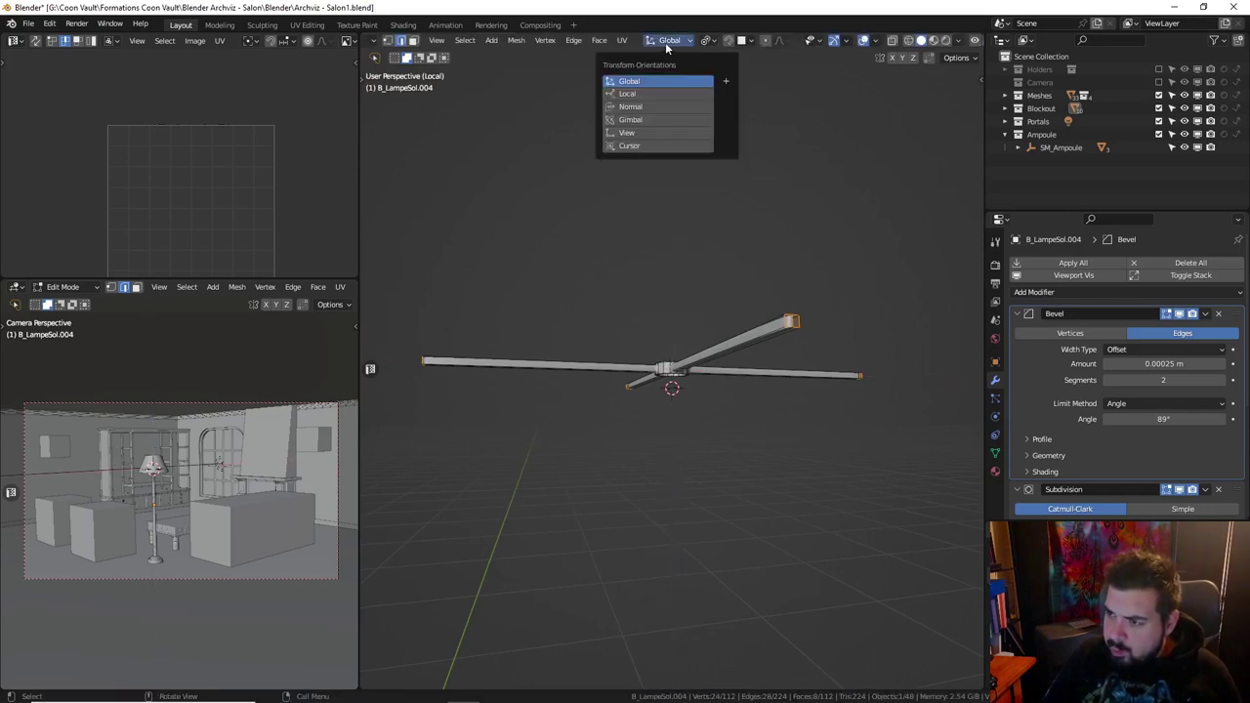
pyautogui.click(652, 106)
pyautogui.press('s')
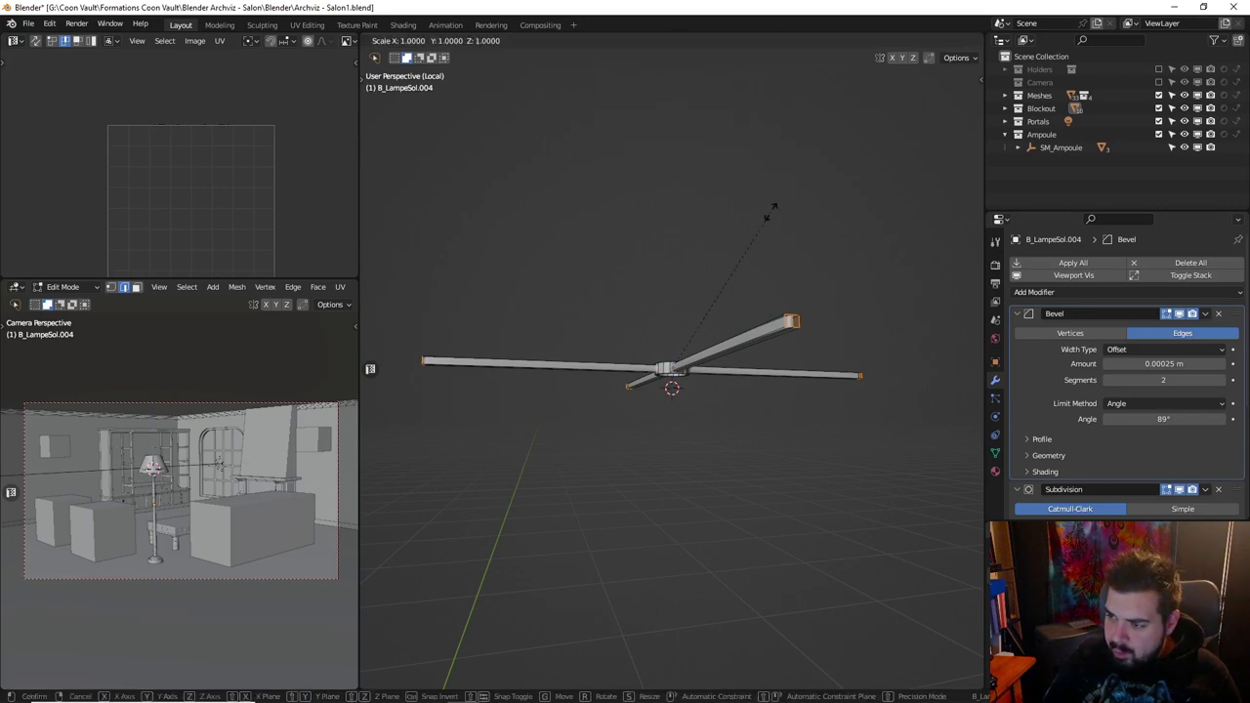
pyautogui.press('z')
pyautogui.press('0')
pyautogui.press('Return')
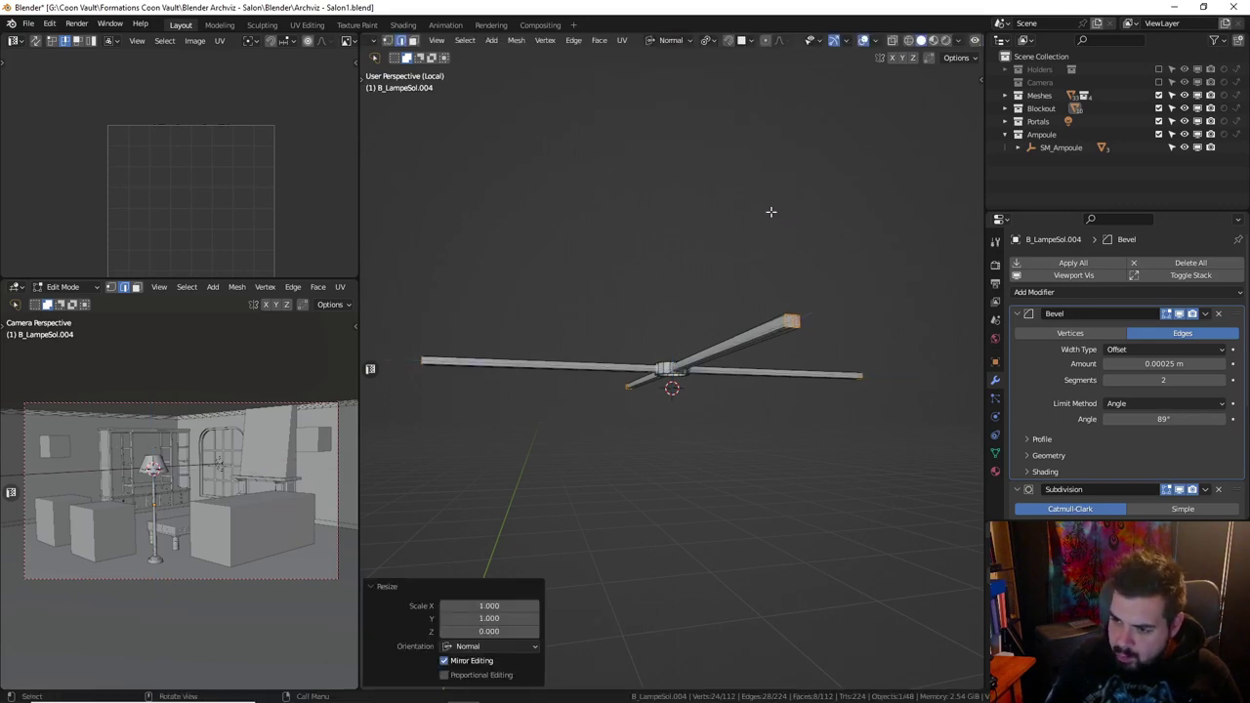
pyautogui.click(673, 40)
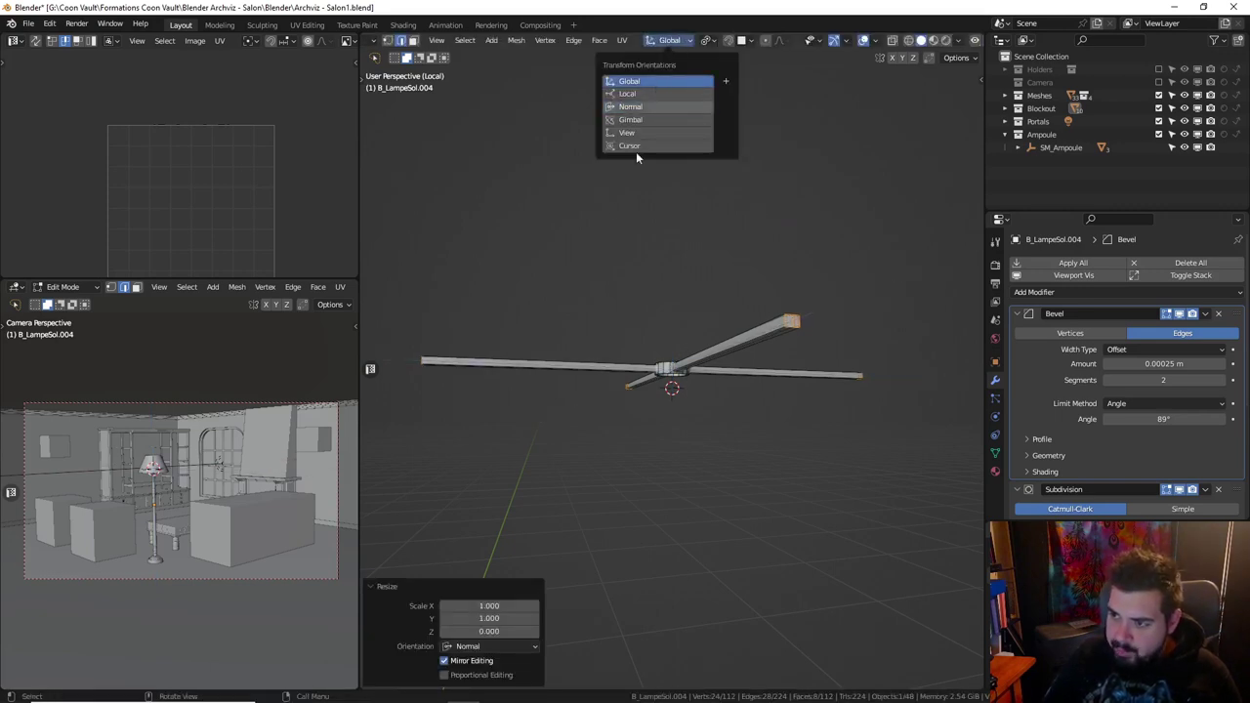
pyautogui.click(650, 81)
pyautogui.press('KP_Divide')
pyautogui.moveTo(597, 133)
pyautogui.mouseDown(button='middle')
pyautogui.moveTo(570, 191)
pyautogui.moveTo(547, 180)
pyautogui.mouseUp(button='middle')
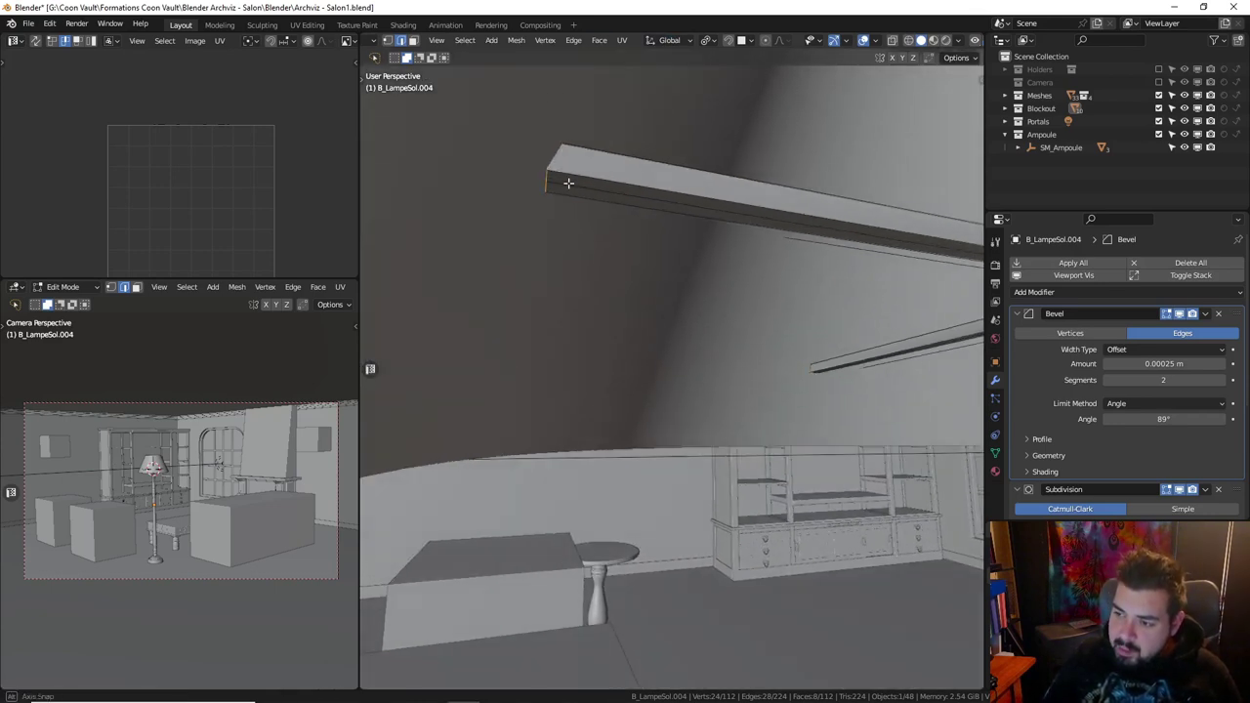
pyautogui.click(552, 177)
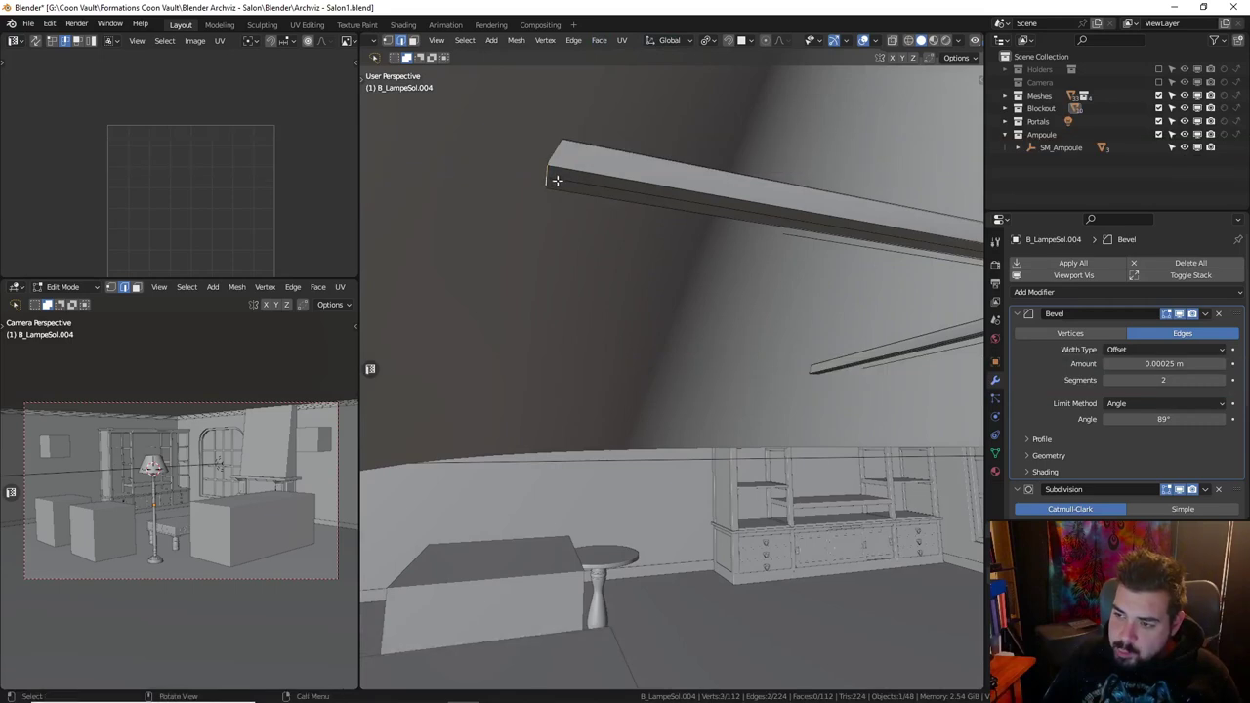
pyautogui.press('g')
pyautogui.press('x')
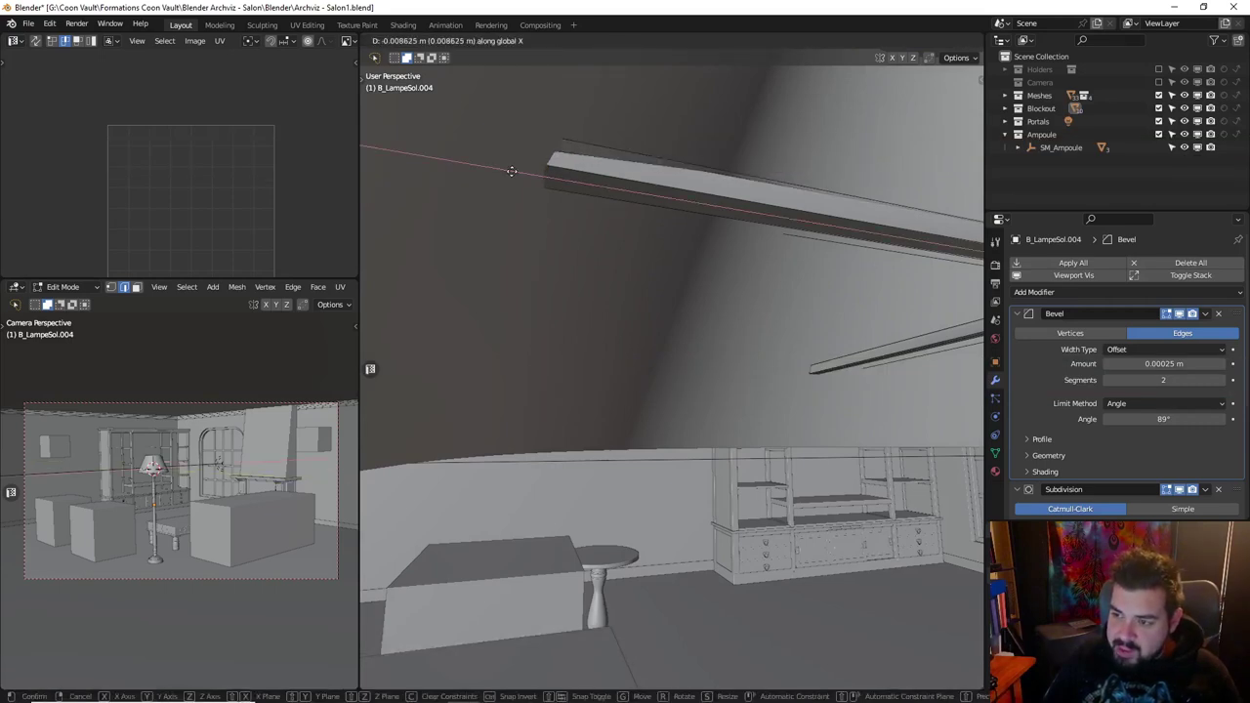
pyautogui.click(541, 205)
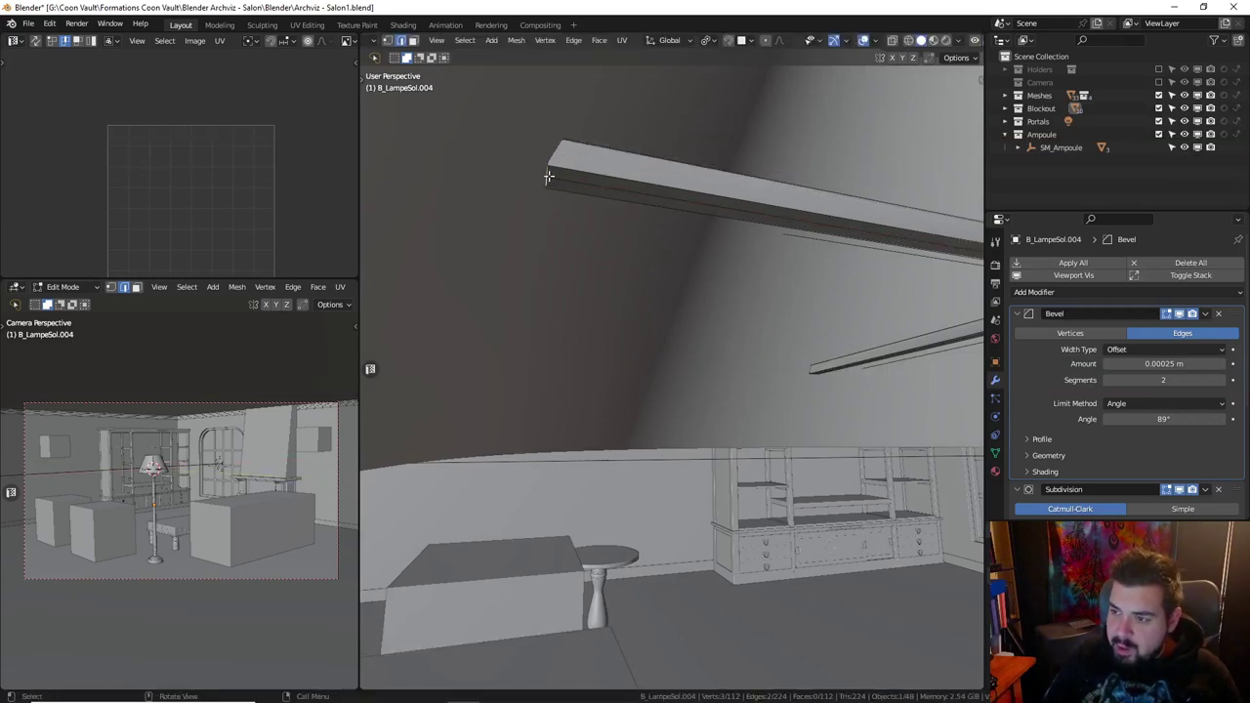
pyautogui.press('g')
pyautogui.press('x')
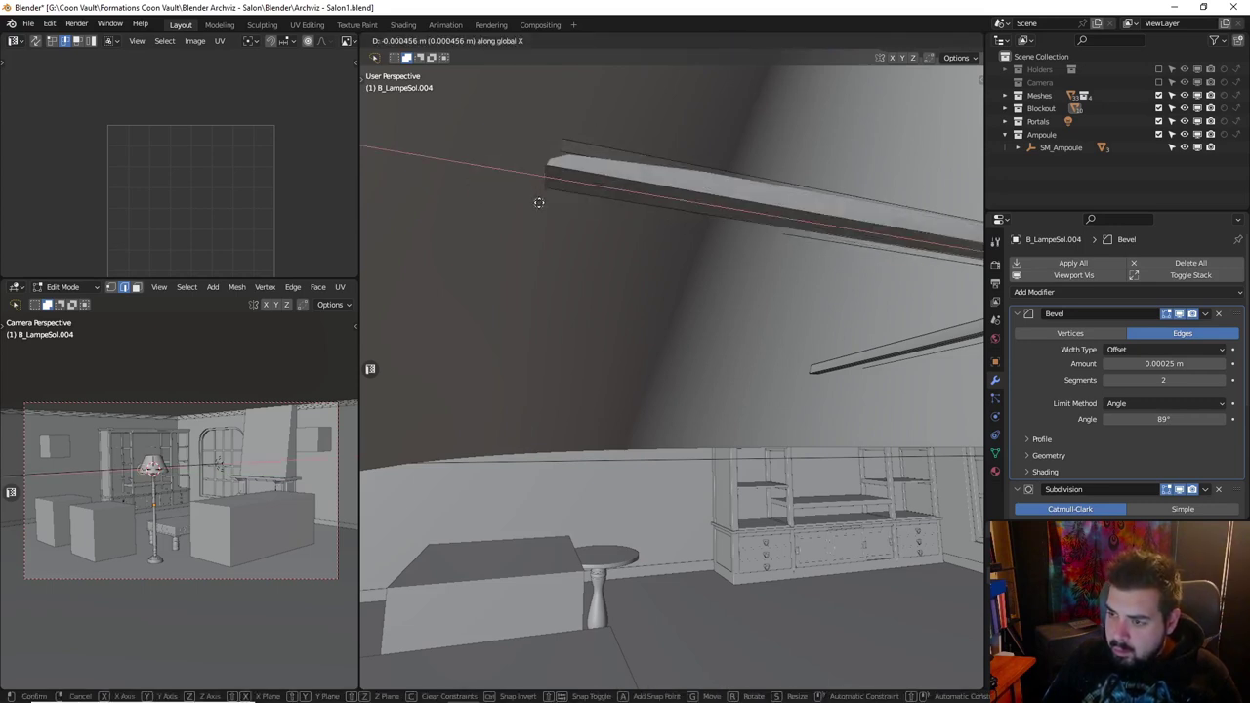
pyautogui.click(540, 202)
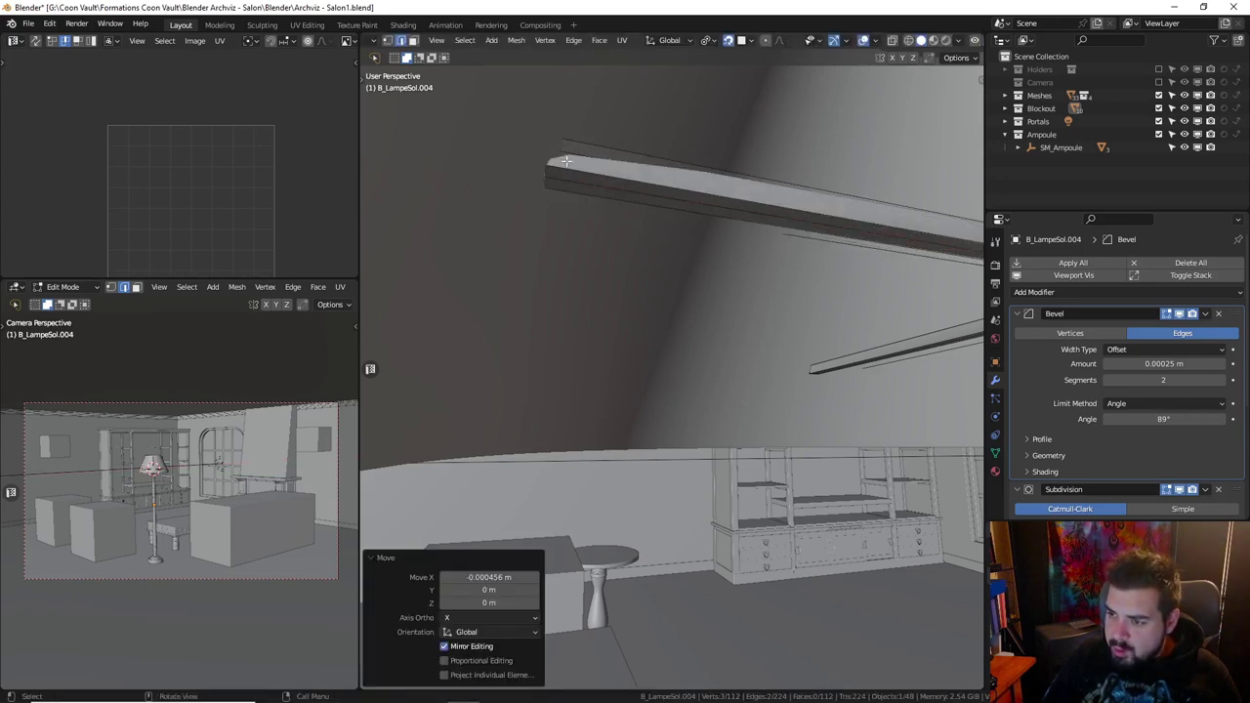
pyautogui.moveTo(566, 161)
pyautogui.mouseDown(button='middle')
pyautogui.moveTo(625, 173)
pyautogui.moveTo(746, 251)
pyautogui.moveTo(880, 305)
pyautogui.moveTo(718, 258)
pyautogui.mouseUp(button='middle')
pyautogui.press('g')
pyautogui.press('x')
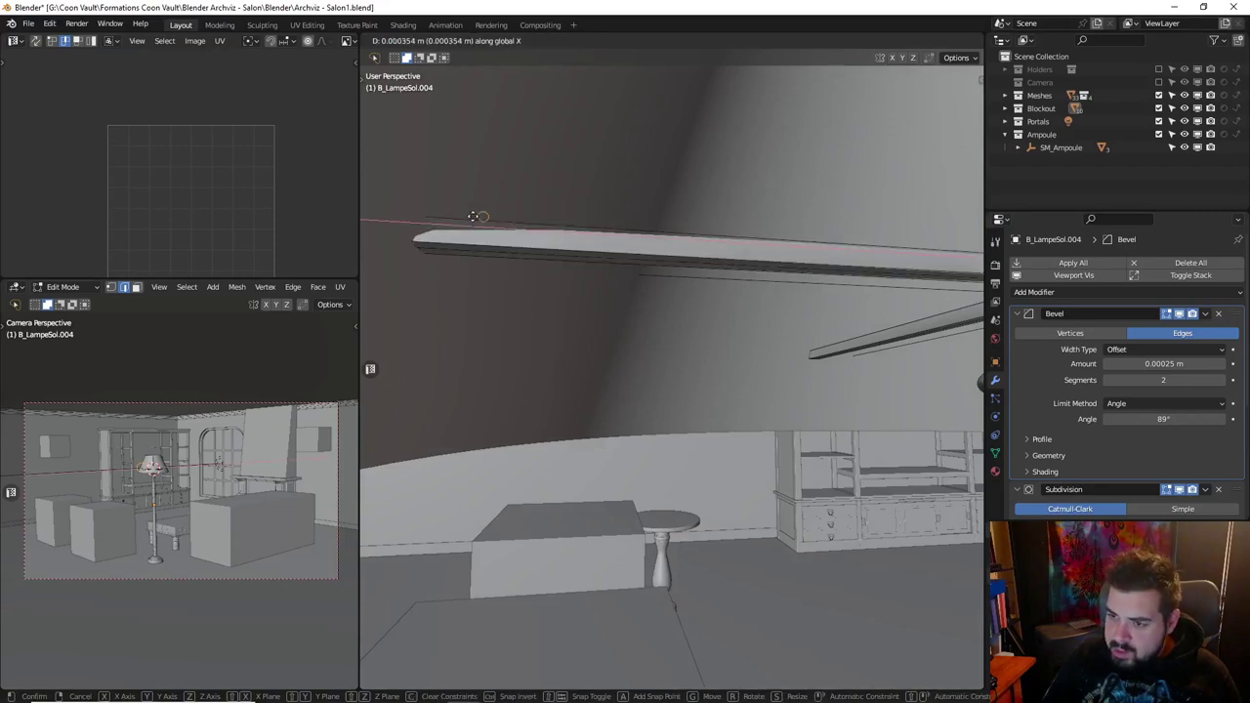
pyautogui.click(435, 213)
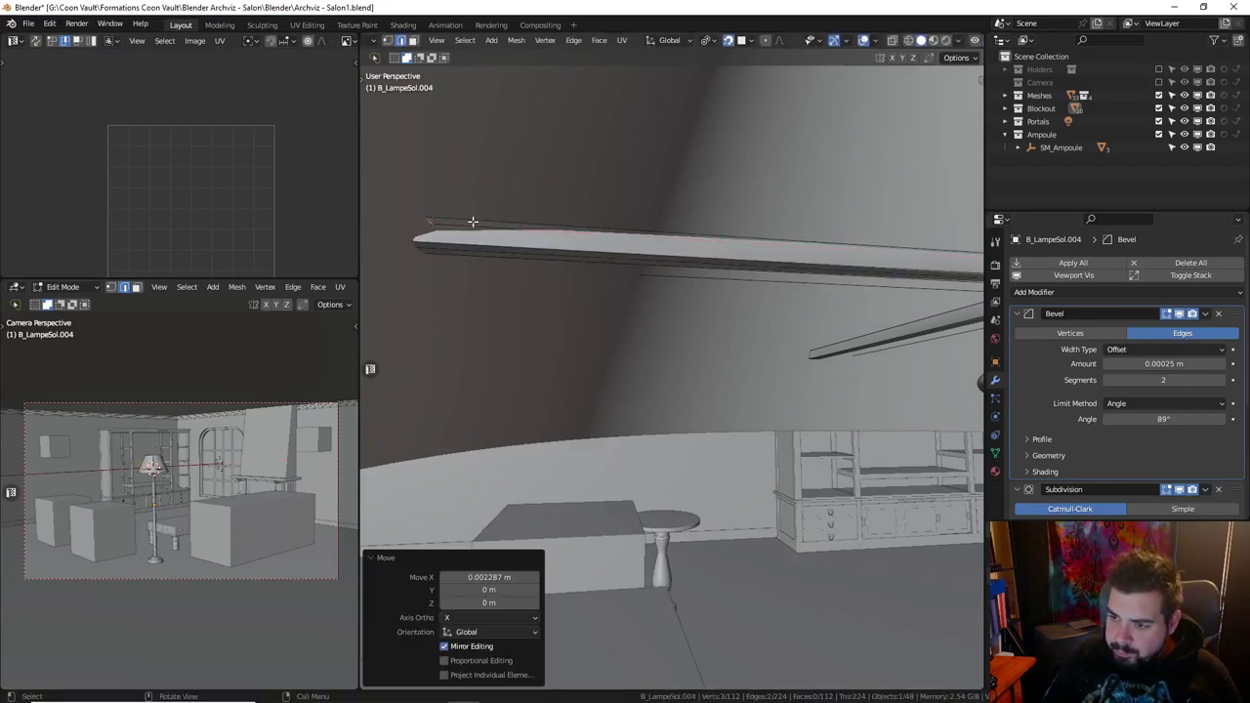
pyautogui.moveTo(473, 221)
pyautogui.mouseDown(button='middle')
pyautogui.moveTo(857, 362)
pyautogui.moveTo(555, 224)
pyautogui.moveTo(544, 271)
pyautogui.moveTo(549, 259)
pyautogui.moveTo(570, 296)
pyautogui.moveTo(561, 302)
pyautogui.mouseUp(button='middle')
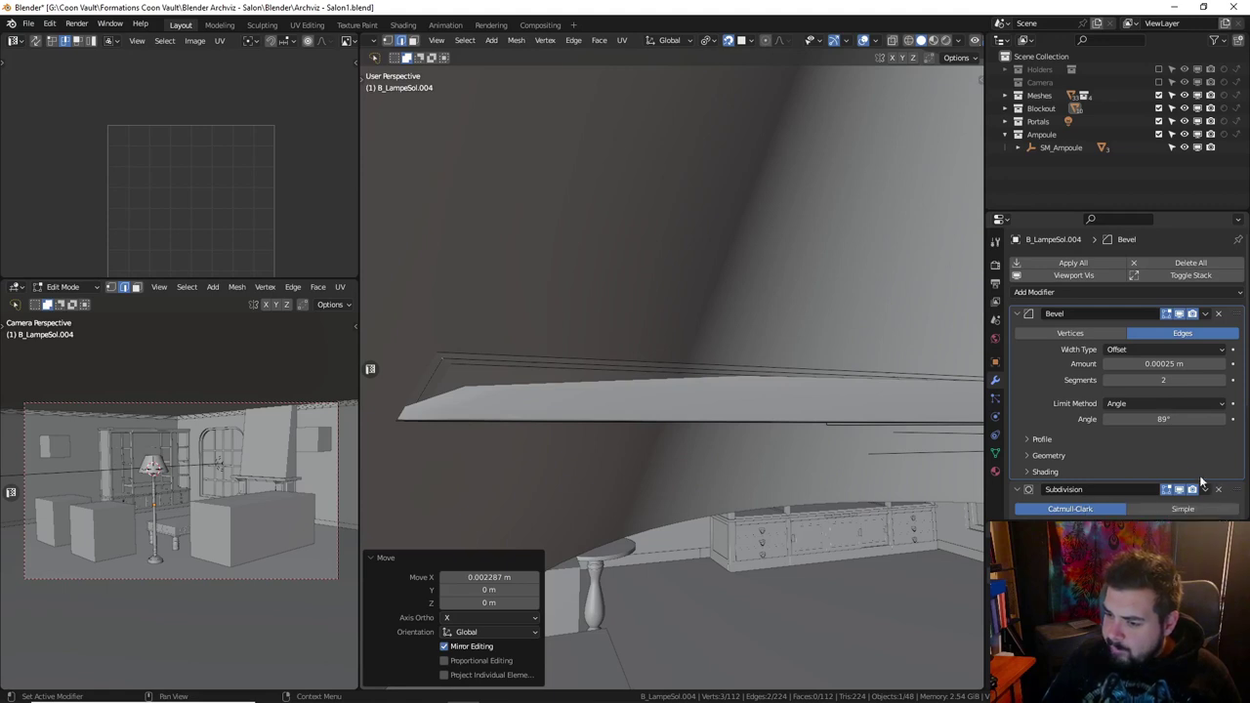
pyautogui.hotkey('ctrl', 'z')
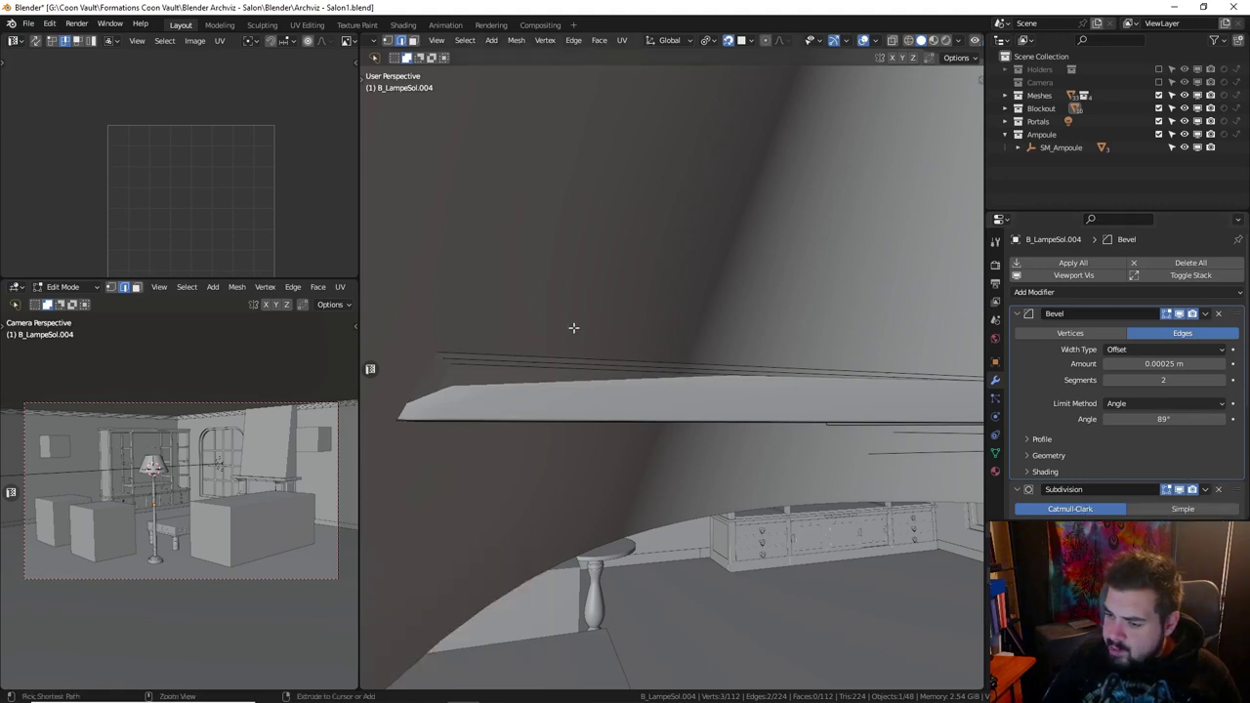
pyautogui.hotkey('ctrl', 'z')
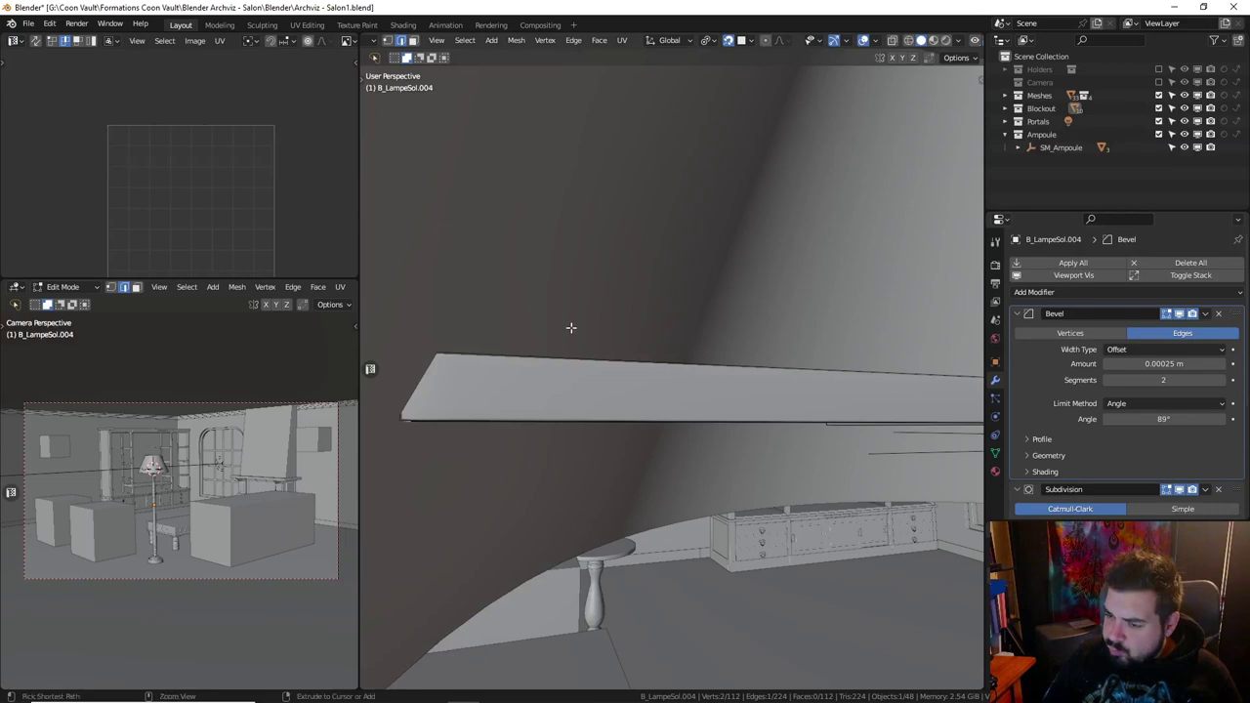
pyautogui.hotkey('ctrl', 'l')
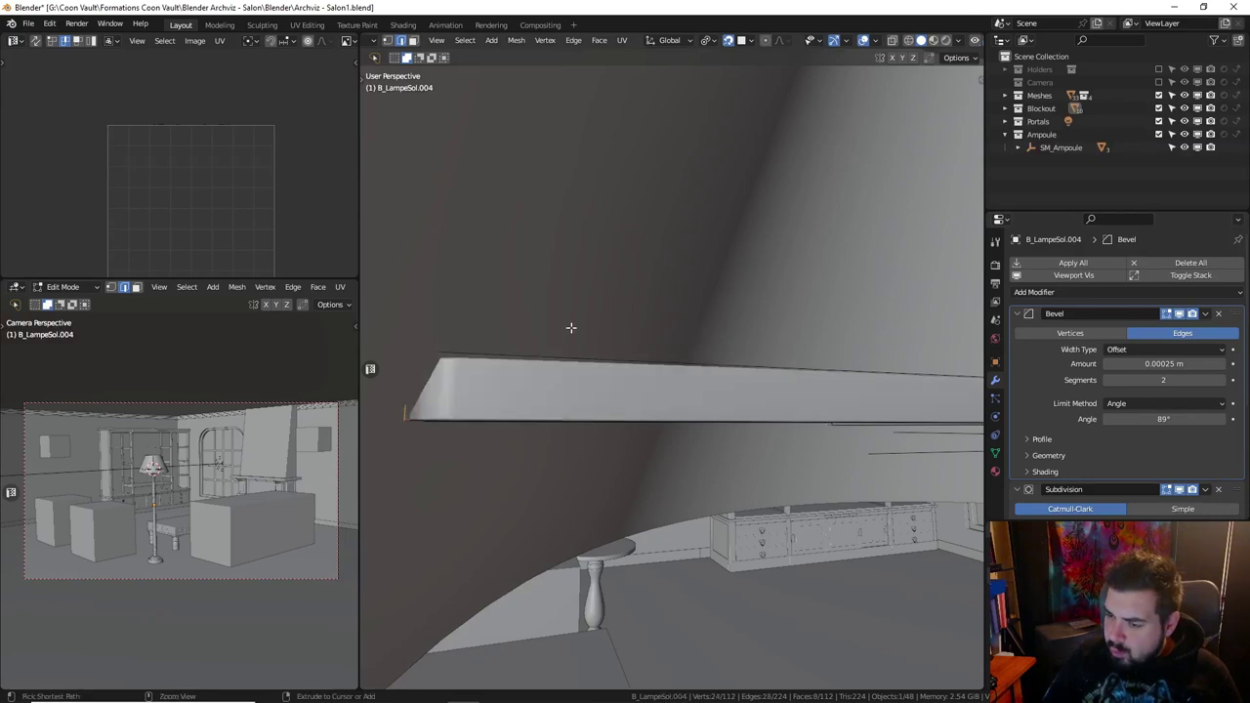
# Orbit to the arm's end and set the transform orientation to Normal.
pyautogui.moveTo(533, 320); pyautogui.dragTo(556, 323, button='middle')
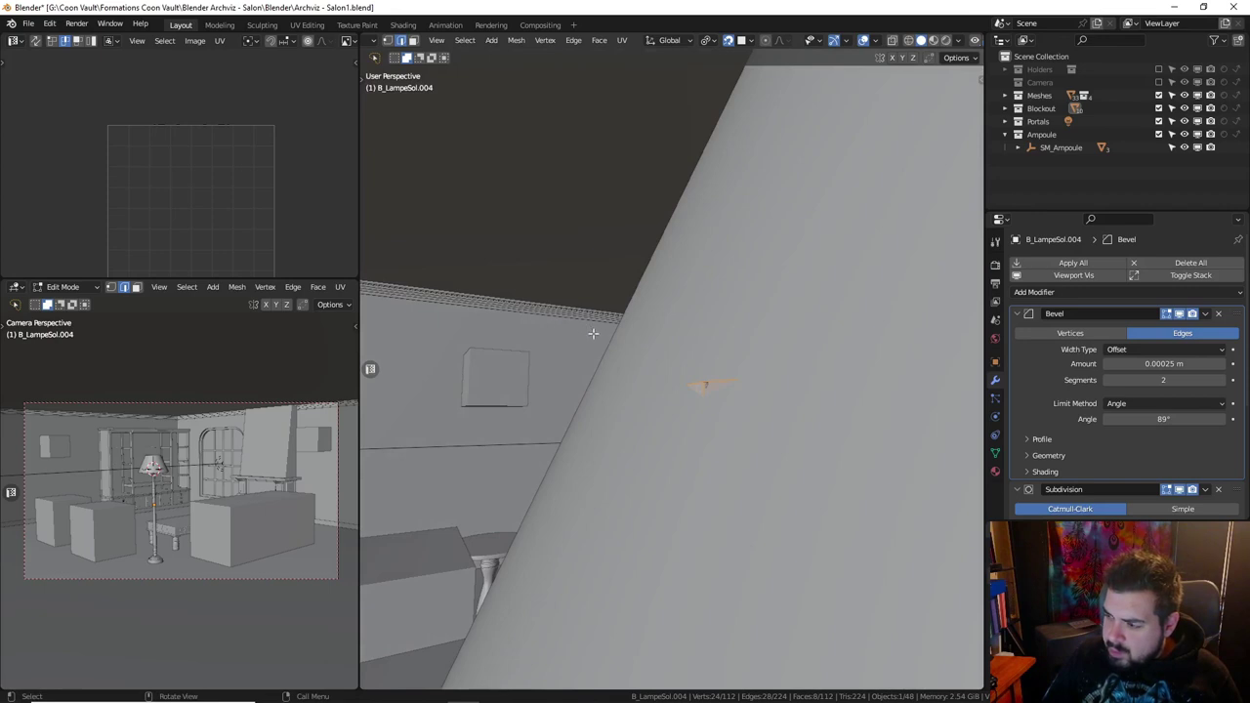
pyautogui.moveTo(880, 372)
pyautogui.mouseDown(button='middle')
pyautogui.moveTo(811, 332)
pyautogui.moveTo(646, 283)
pyautogui.mouseUp(button='middle')
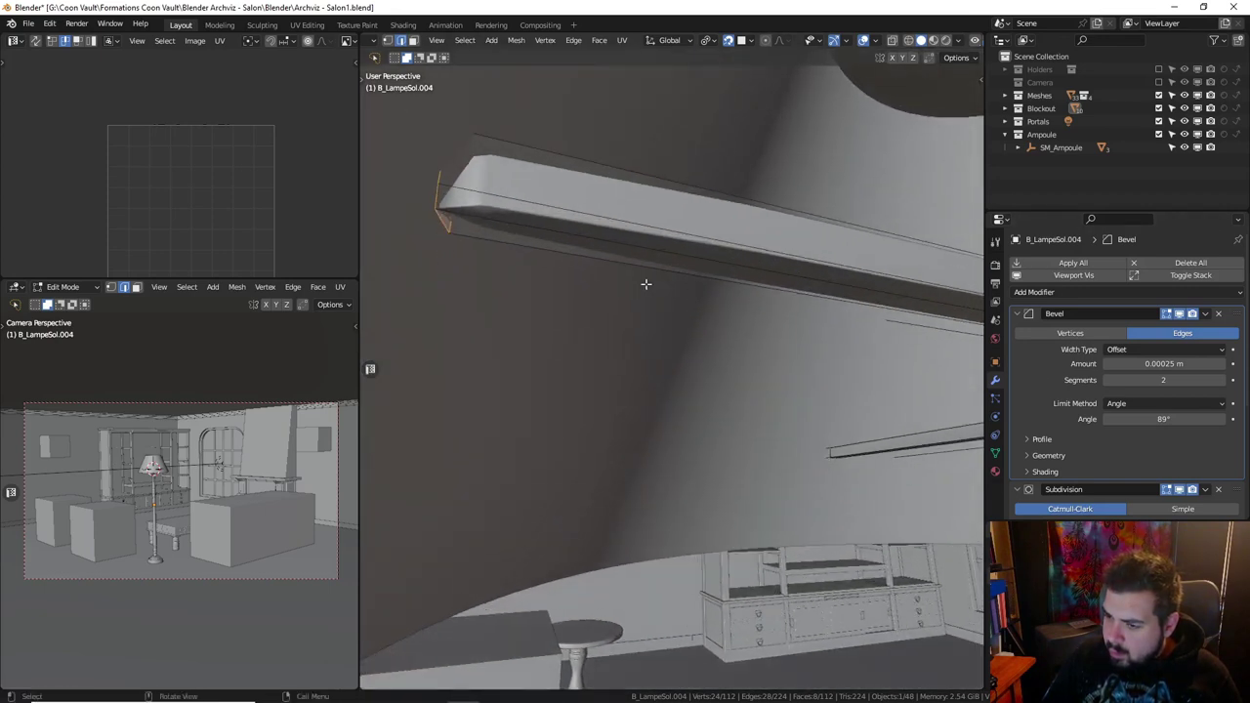
pyautogui.press('s')
pyautogui.press('x')
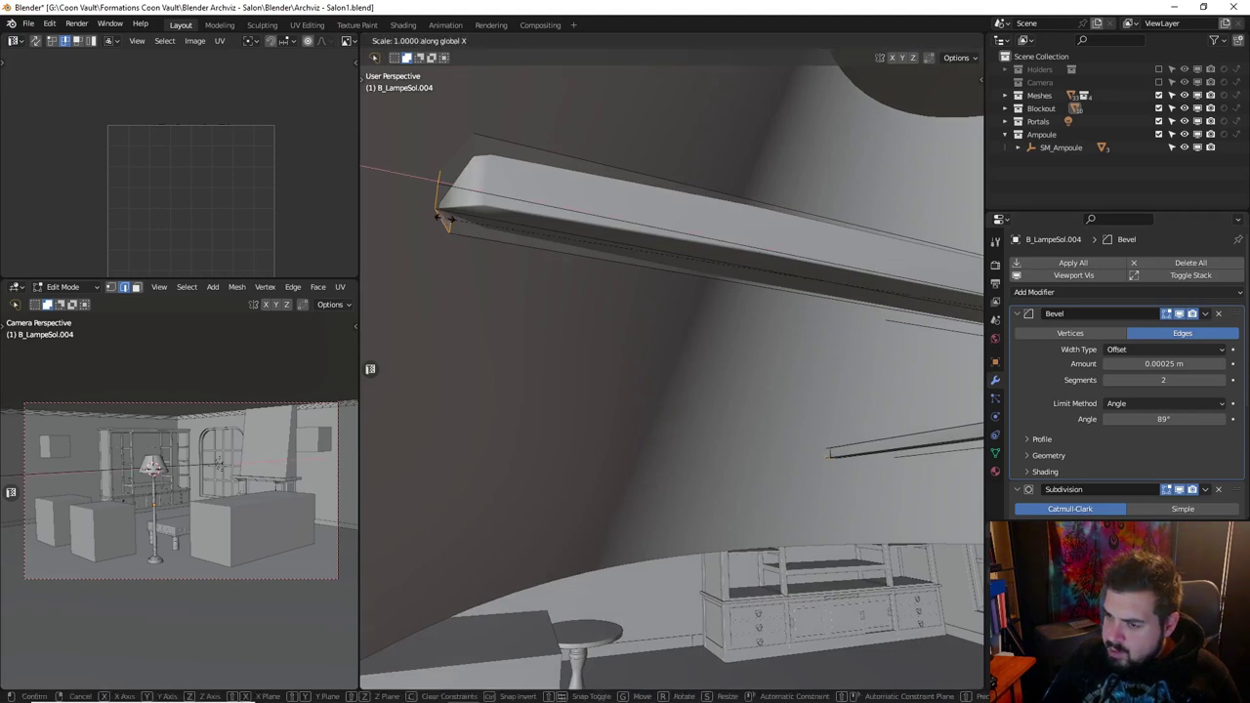
pyautogui.press('z')
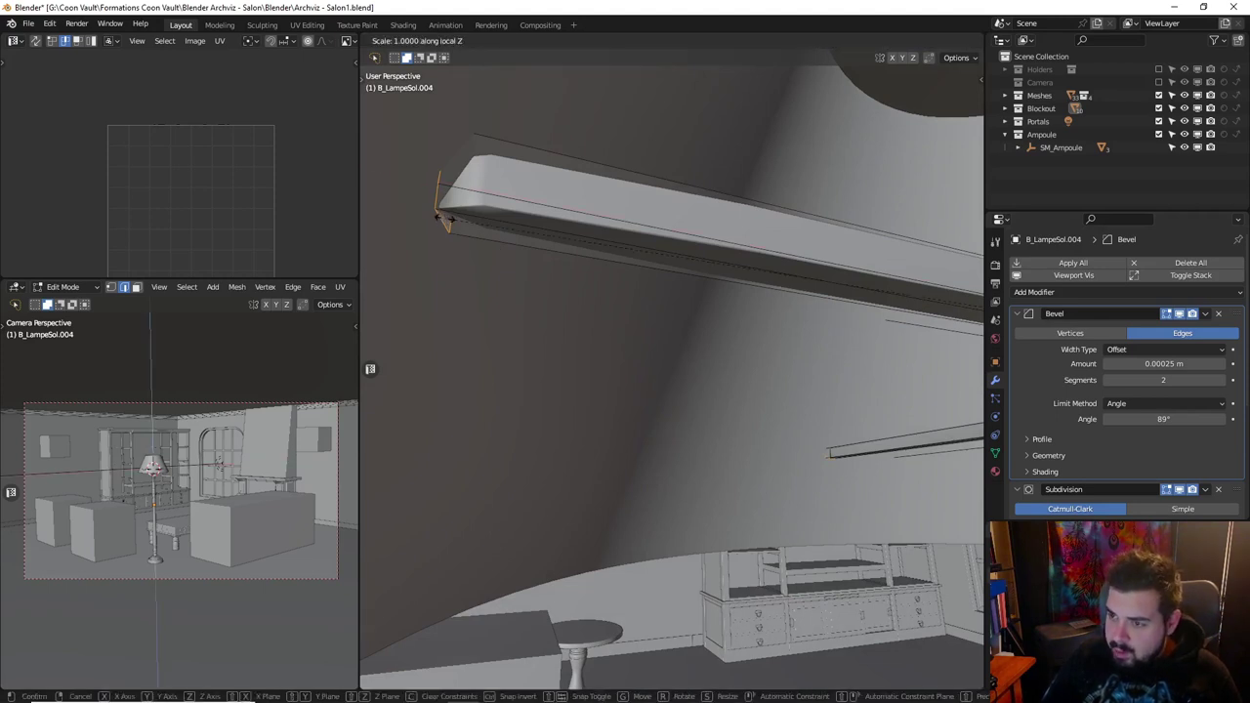
pyautogui.press('Escape')
pyautogui.click(669, 40)
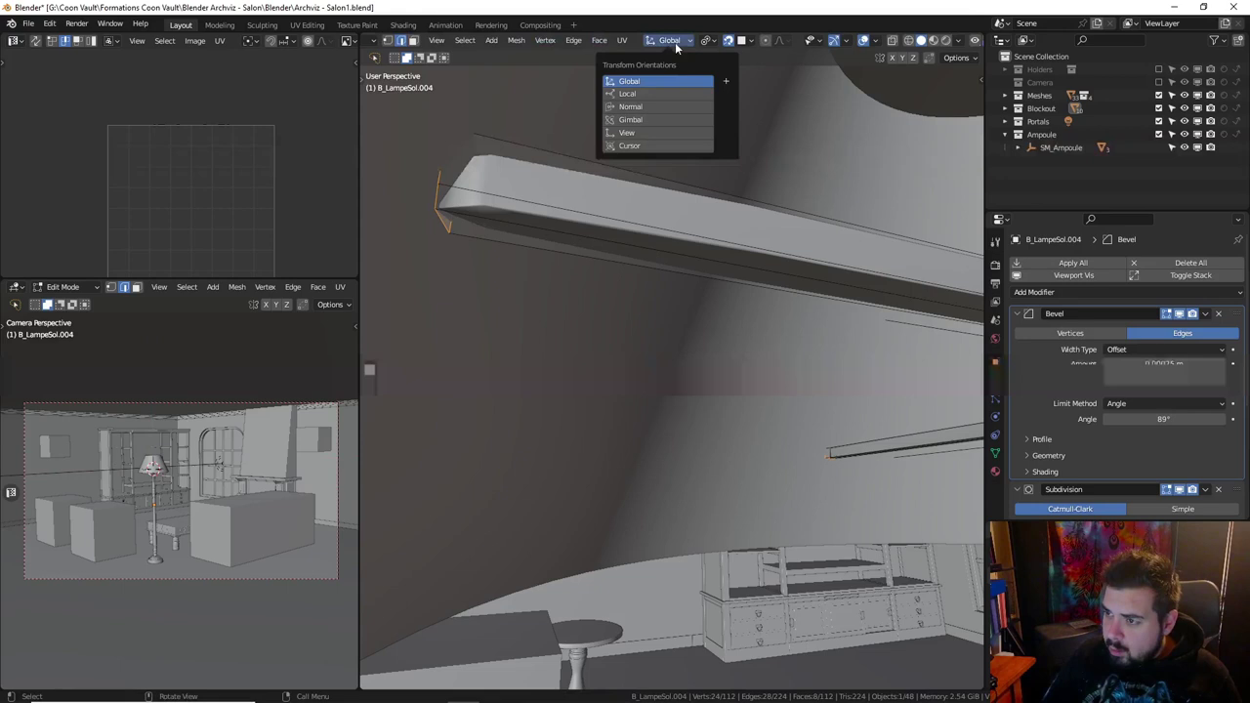
pyautogui.click(649, 108)
# Scale the arm's end vertices to zero along normal Z, then return to Object Mode.
pyautogui.press('s')
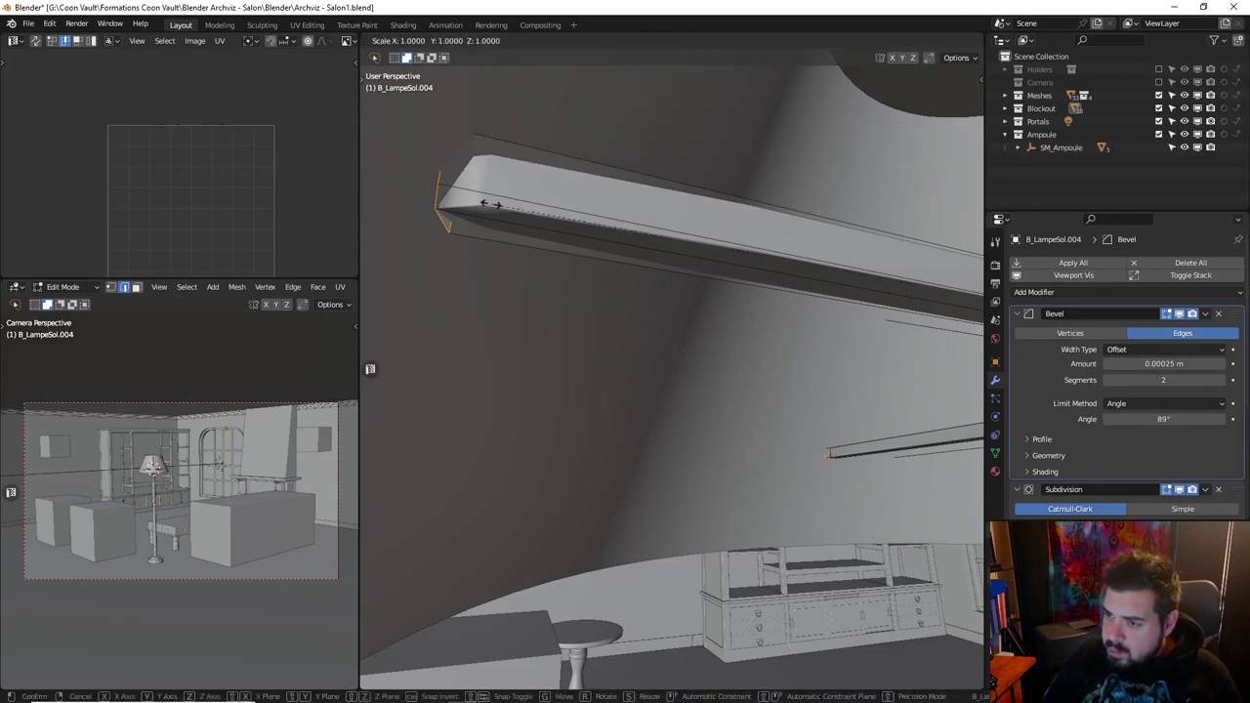
pyautogui.press('z')
pyautogui.press('z')
pyautogui.press('0')
pyautogui.press('Return')
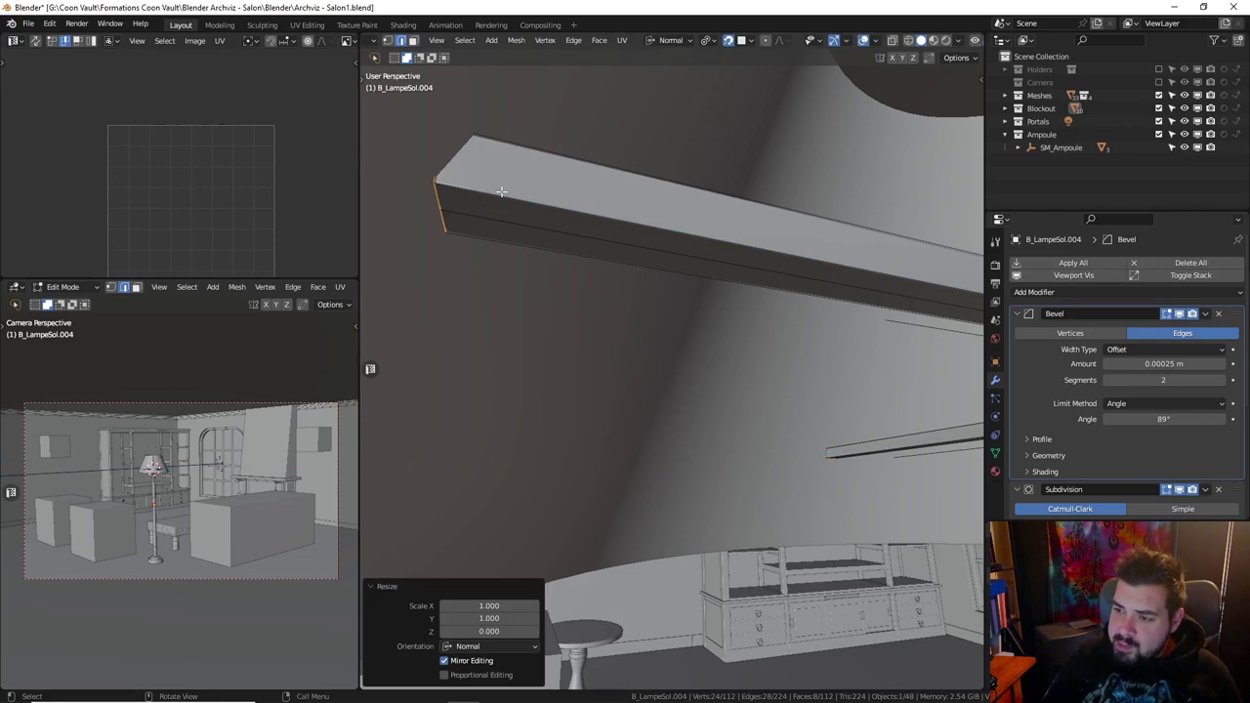
pyautogui.press('Tab')
pyautogui.press('KP_Decimal')
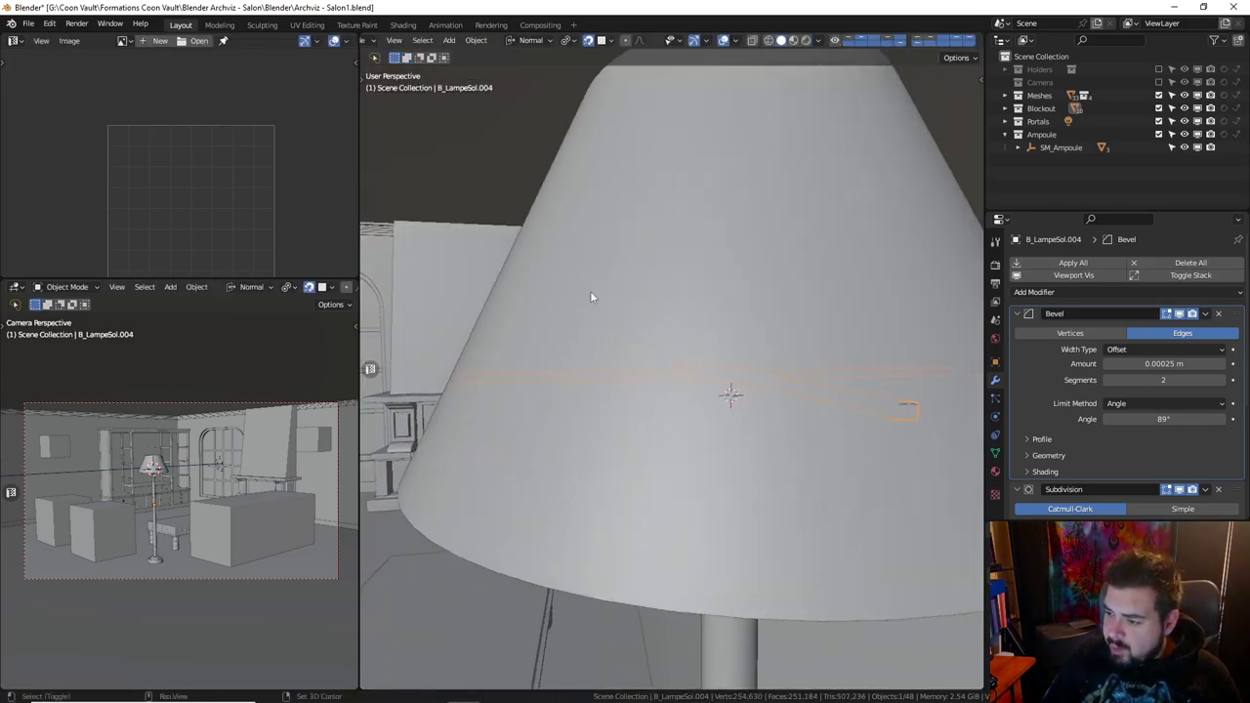
# Enter Edit Mode on the lamp arm, clear the selection and frame the arm.
pyautogui.scroll(3, 625, 303)
pyautogui.moveTo(715, 321); pyautogui.dragTo(469, 272, button='middle')
pyautogui.press('Tab')
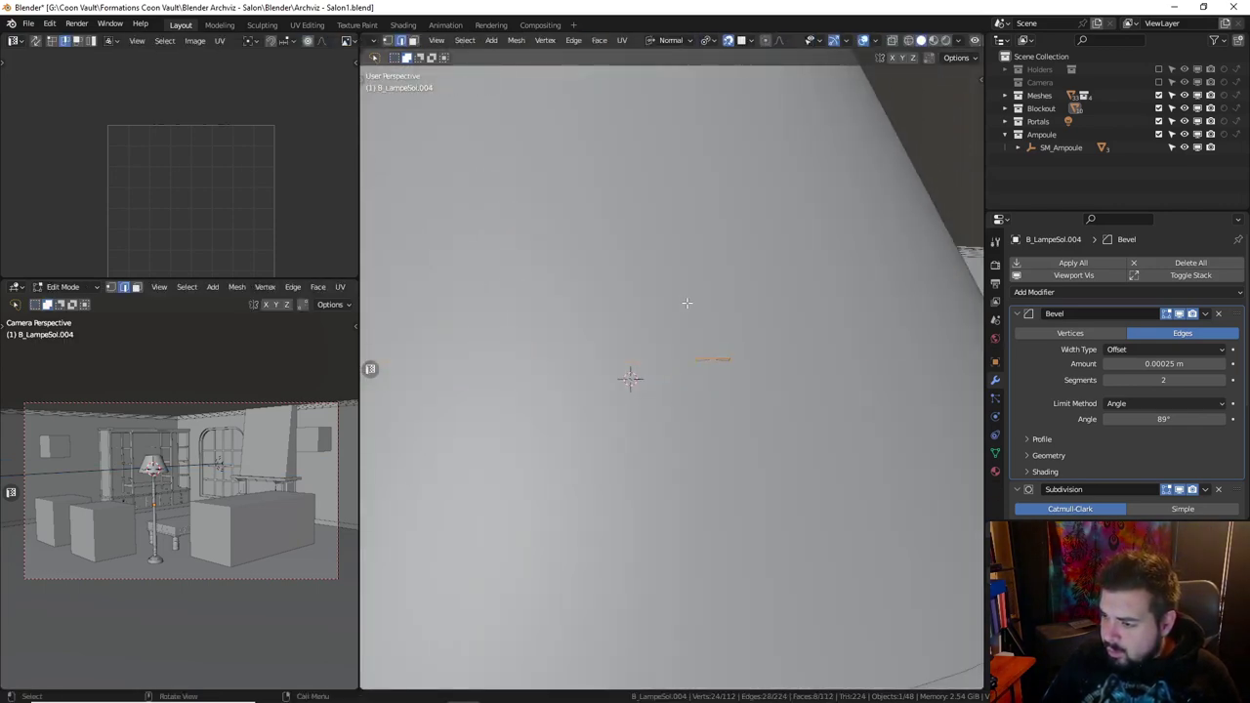
pyautogui.moveTo(719, 315)
pyautogui.mouseDown(button='middle')
pyautogui.moveTo(719, 343)
pyautogui.moveTo(589, 367)
pyautogui.moveTo(522, 363)
pyautogui.mouseUp(button='middle')
pyautogui.click(716, 354)
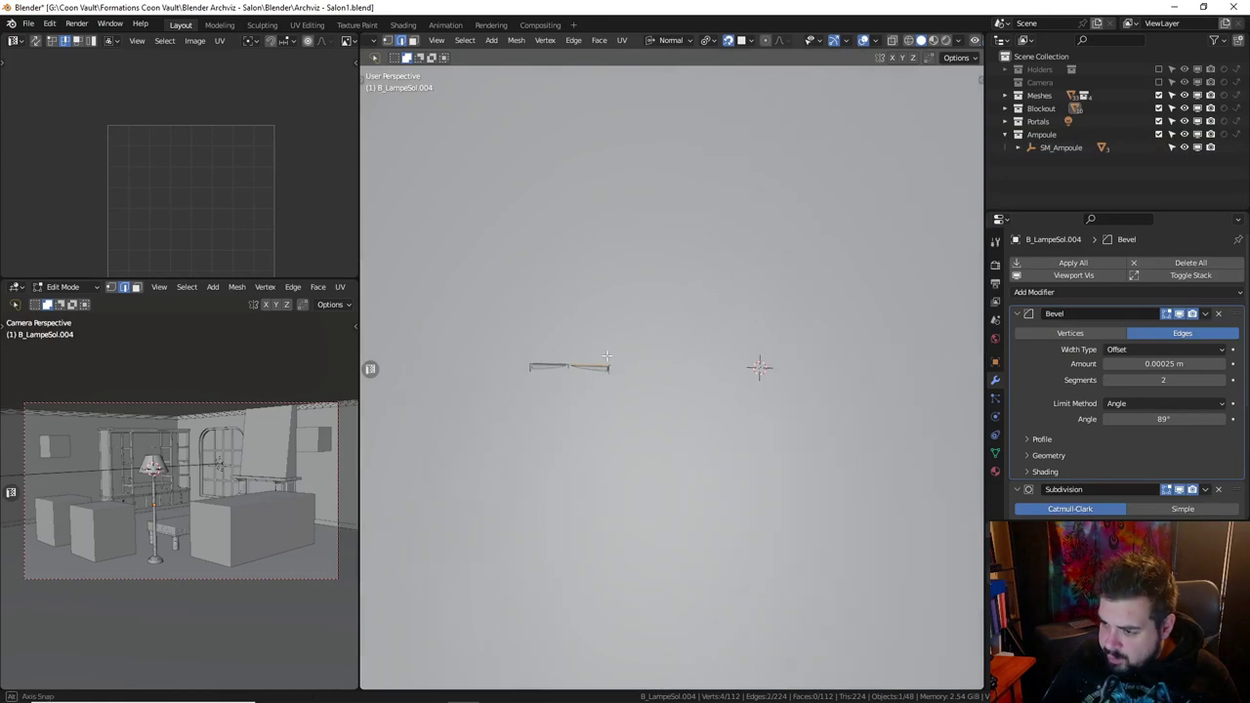
pyautogui.press('KP_Decimal')
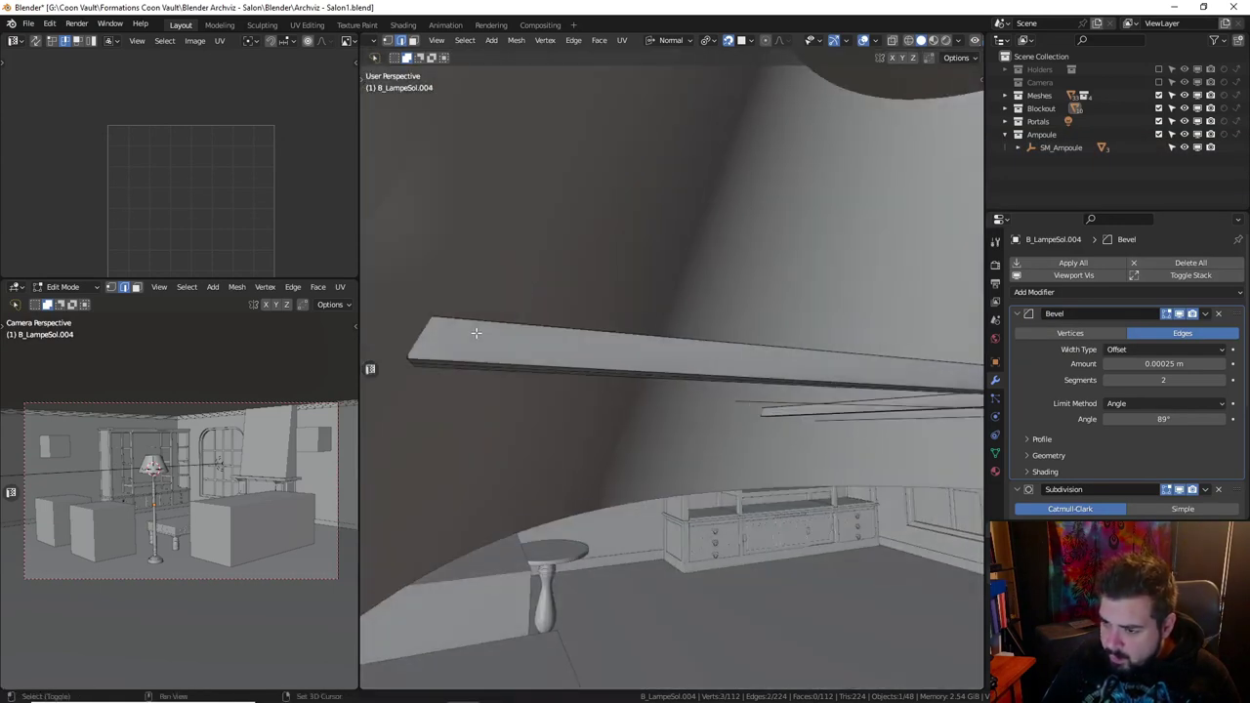
# Move the arm's end 0.002287 m along global X and return to Object Mode.
pyautogui.click(488, 316)
pyautogui.press('g')
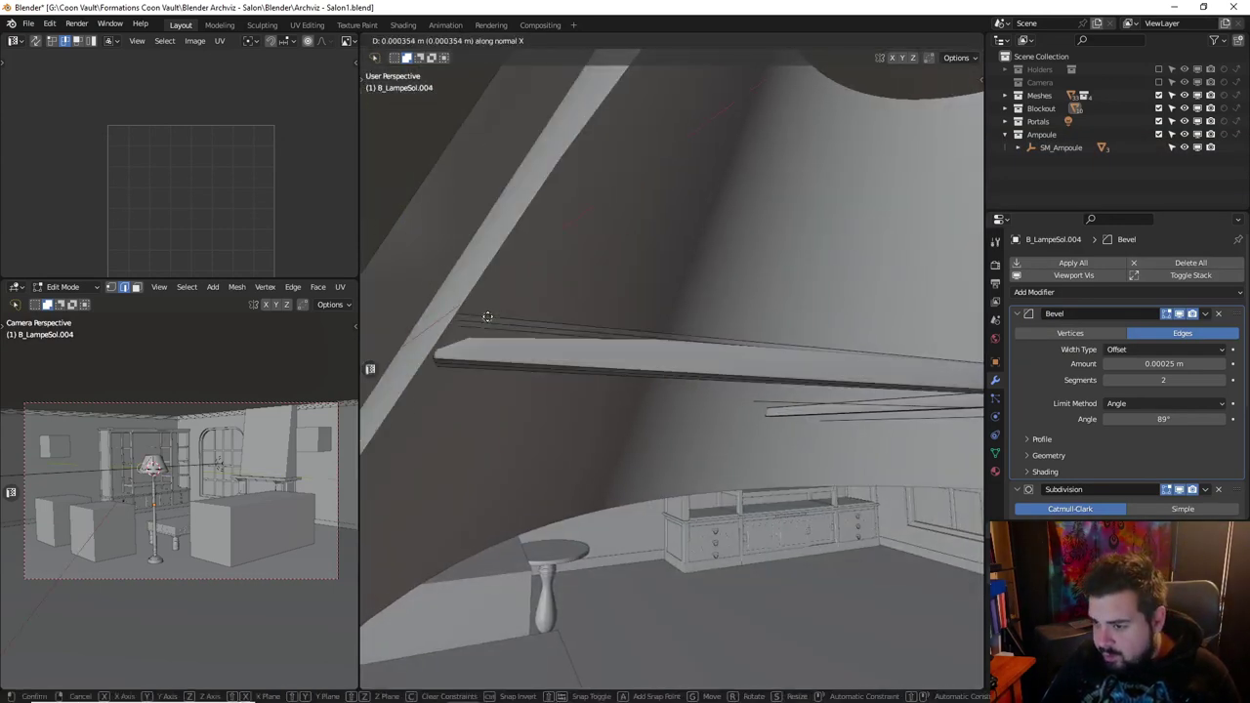
pyautogui.press('z')
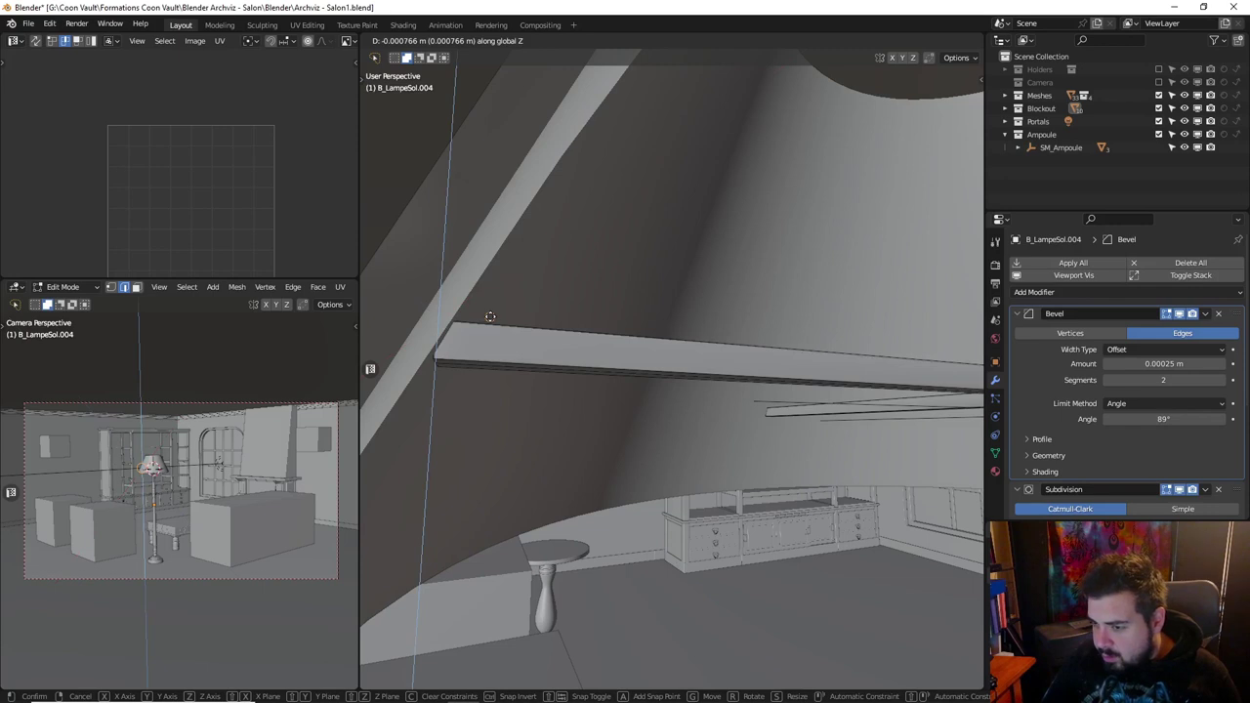
pyautogui.press('x')
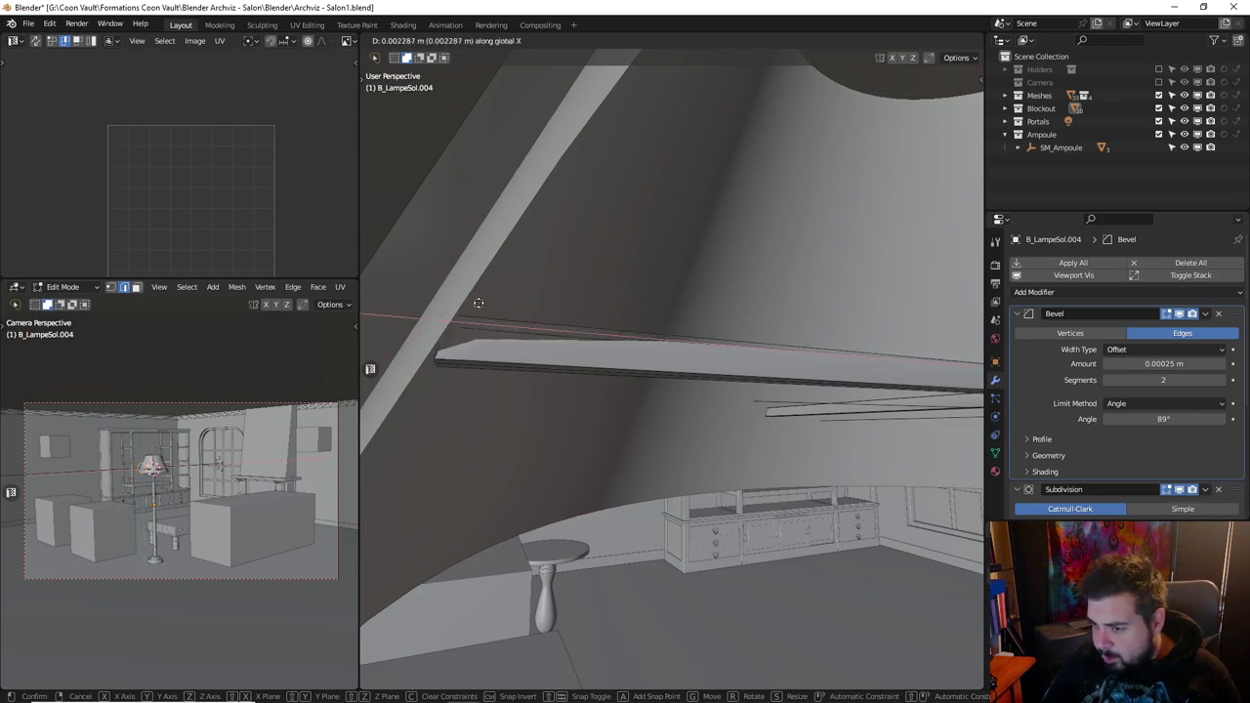
pyautogui.click(478, 303)
pyautogui.moveTo(499, 301)
pyautogui.mouseDown(button='middle')
pyautogui.moveTo(465, 323)
pyautogui.moveTo(460, 343)
pyautogui.moveTo(475, 352)
pyautogui.mouseUp(button='middle')
pyautogui.press('Tab')
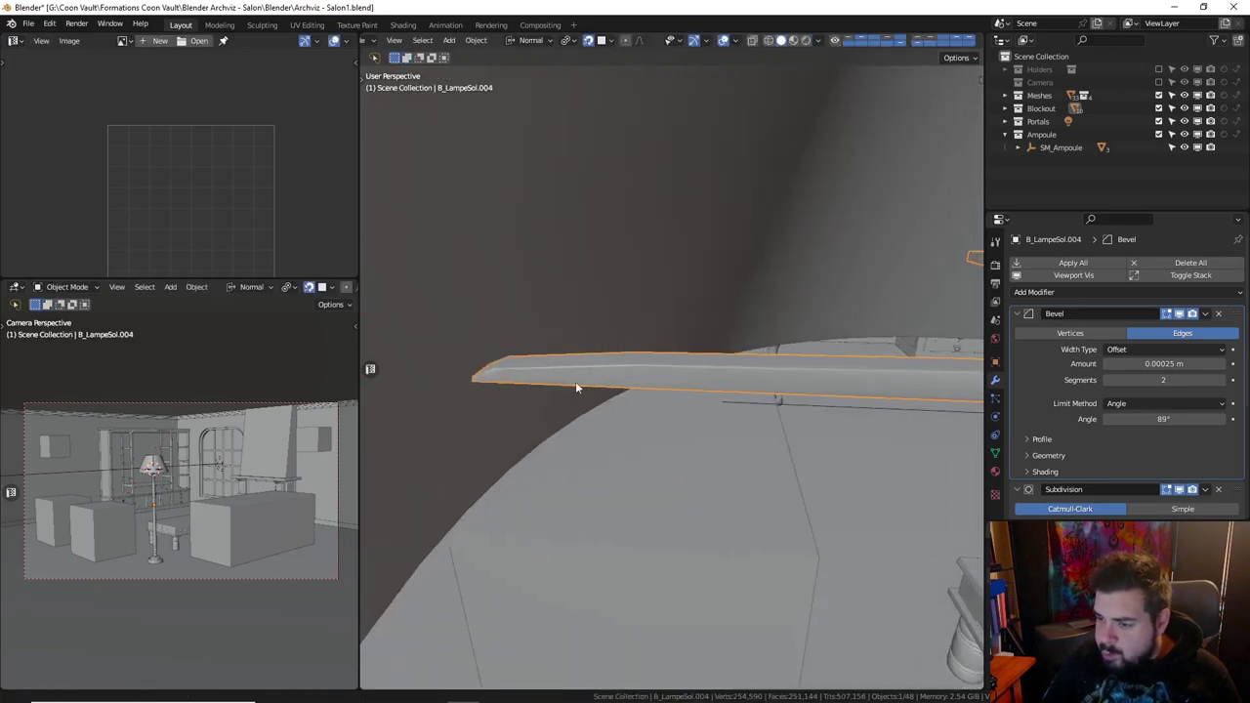
# Extrude the arm's small end edge 0.002287 m along global Y.
pyautogui.scroll(5, 734, 383)
pyautogui.press('KP_Decimal')
pyautogui.scroll(-2, 484, 274)
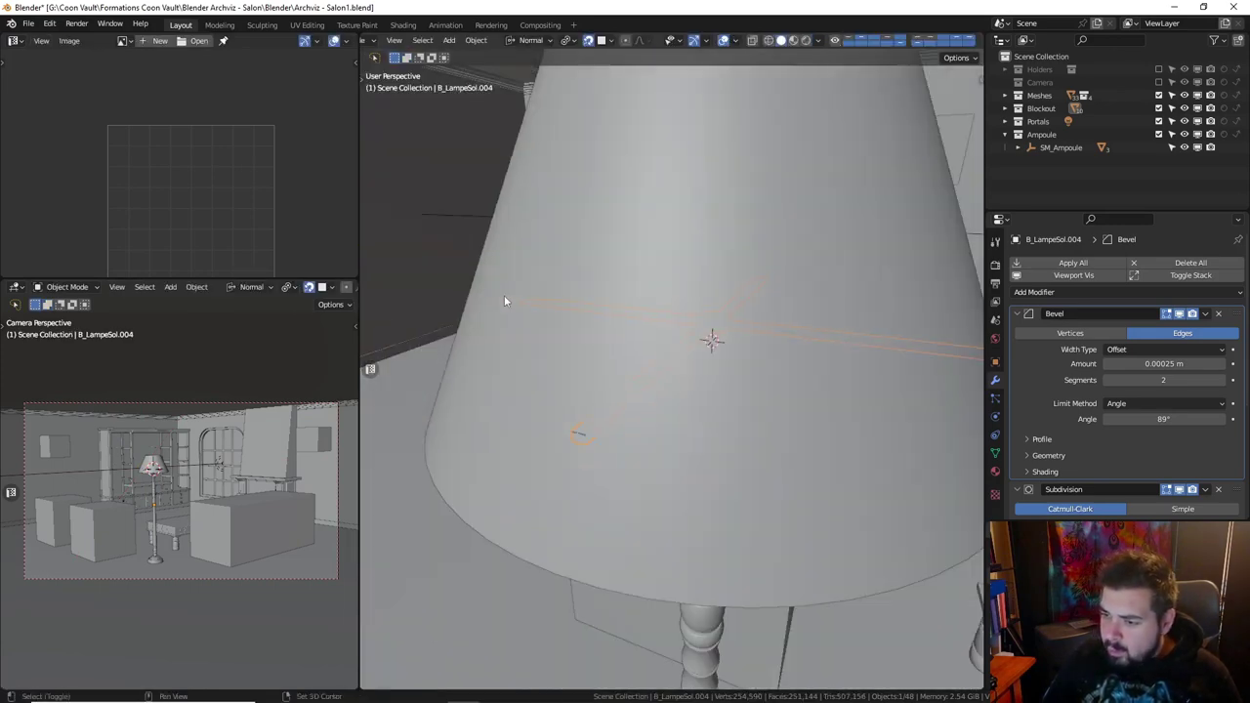
pyautogui.scroll(3, 503, 295)
pyautogui.press('Tab')
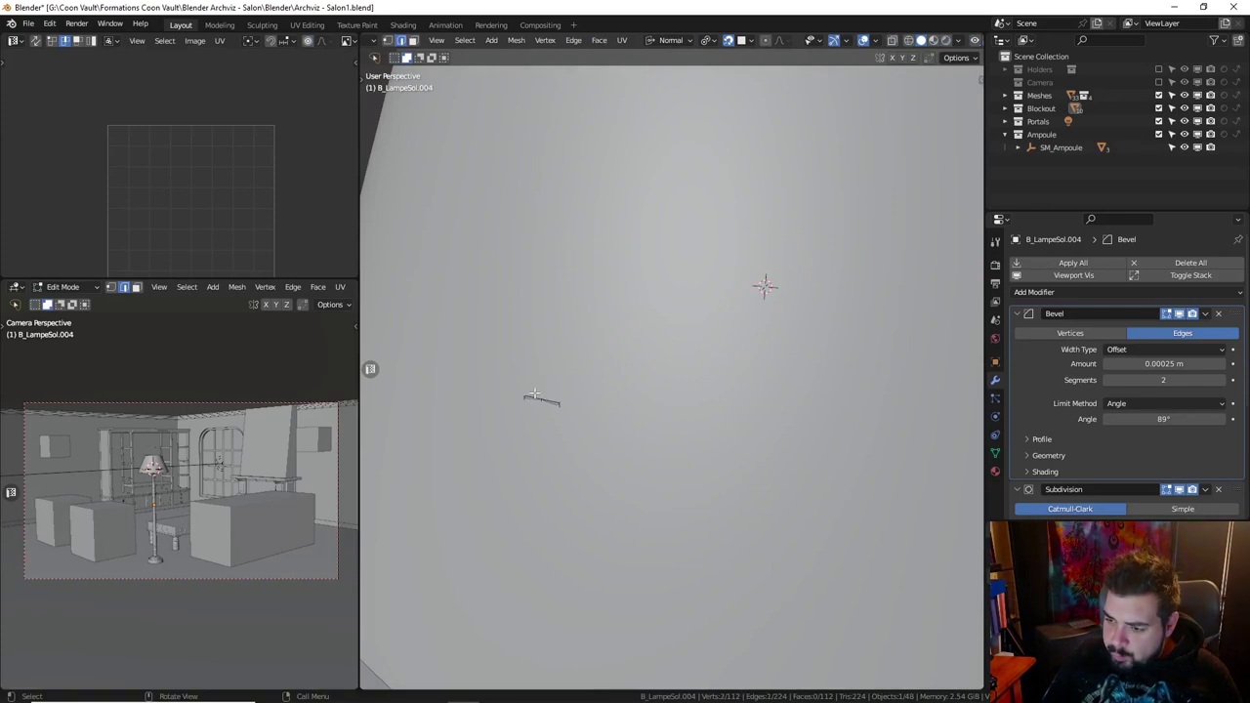
pyautogui.keyDown('shift'); pyautogui.click(545, 400); pyautogui.keyUp('shift')
pyautogui.scroll(2, 565, 359)
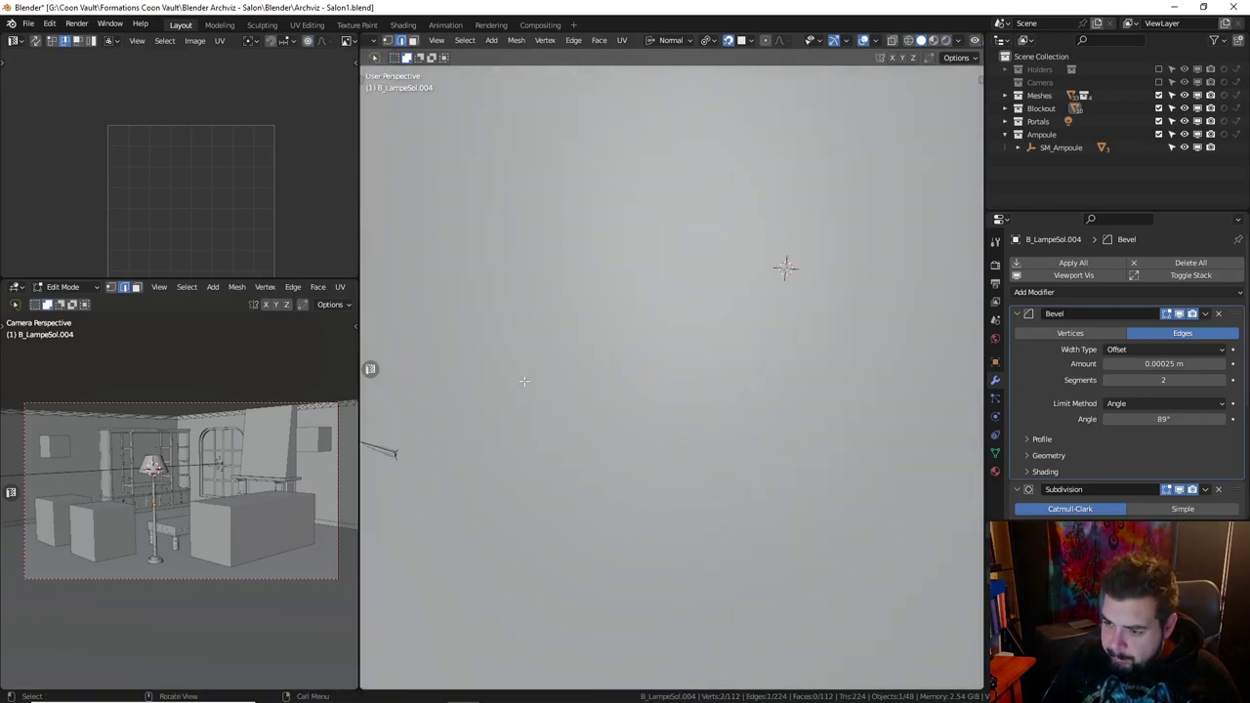
pyautogui.scroll(3, 521, 336)
pyautogui.click(548, 332)
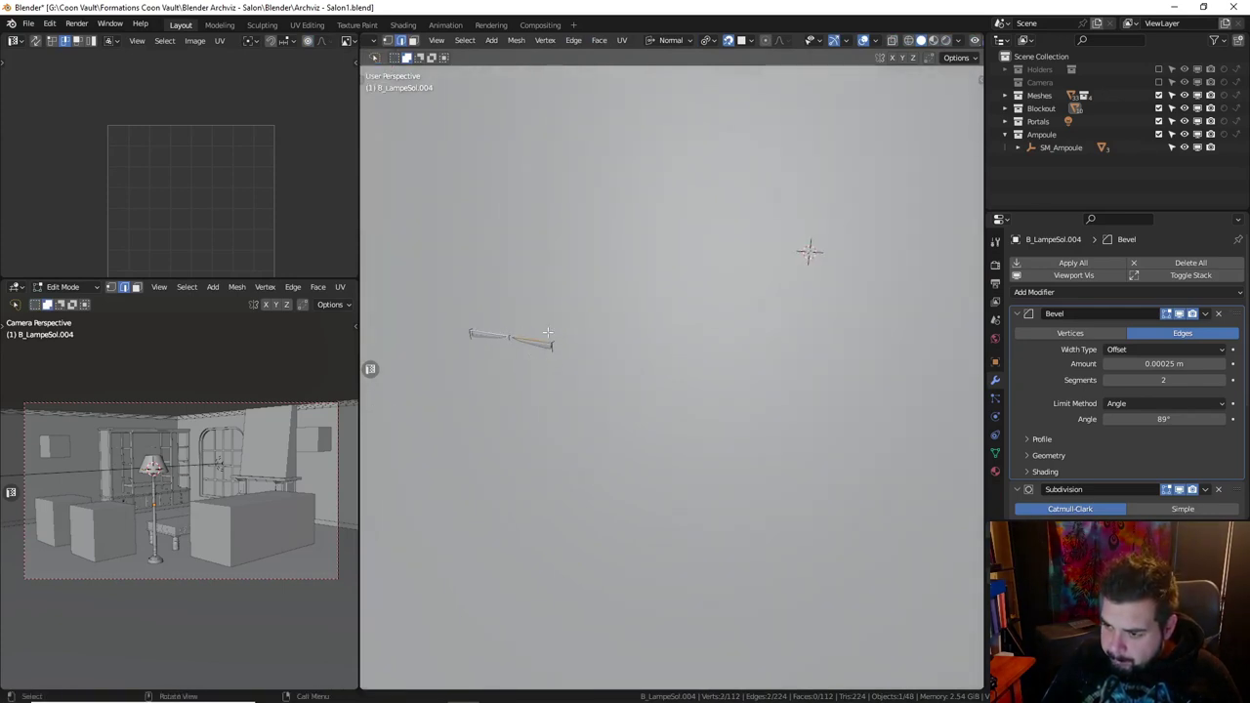
pyautogui.moveTo(558, 328)
pyautogui.mouseDown(button='middle')
pyautogui.moveTo(455, 307)
pyautogui.moveTo(667, 362)
pyautogui.moveTo(631, 355)
pyautogui.moveTo(579, 308)
pyautogui.mouseUp(button='middle')
pyautogui.press('e')
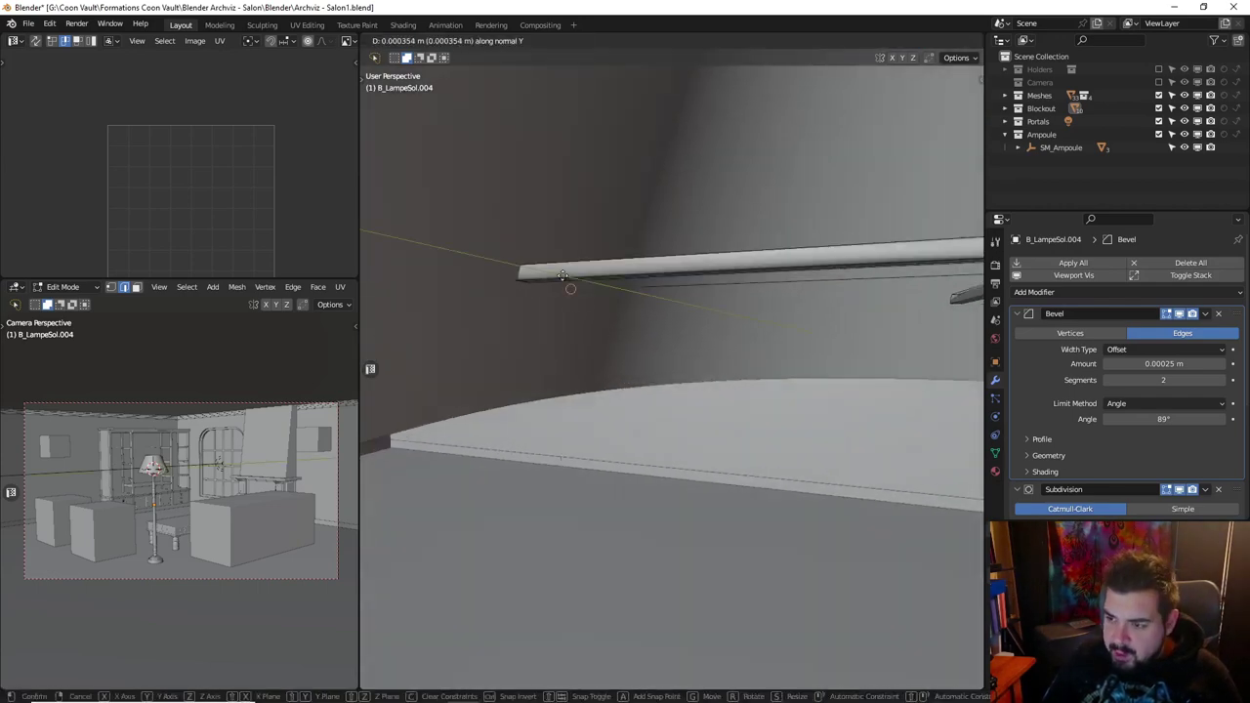
pyautogui.press('z')
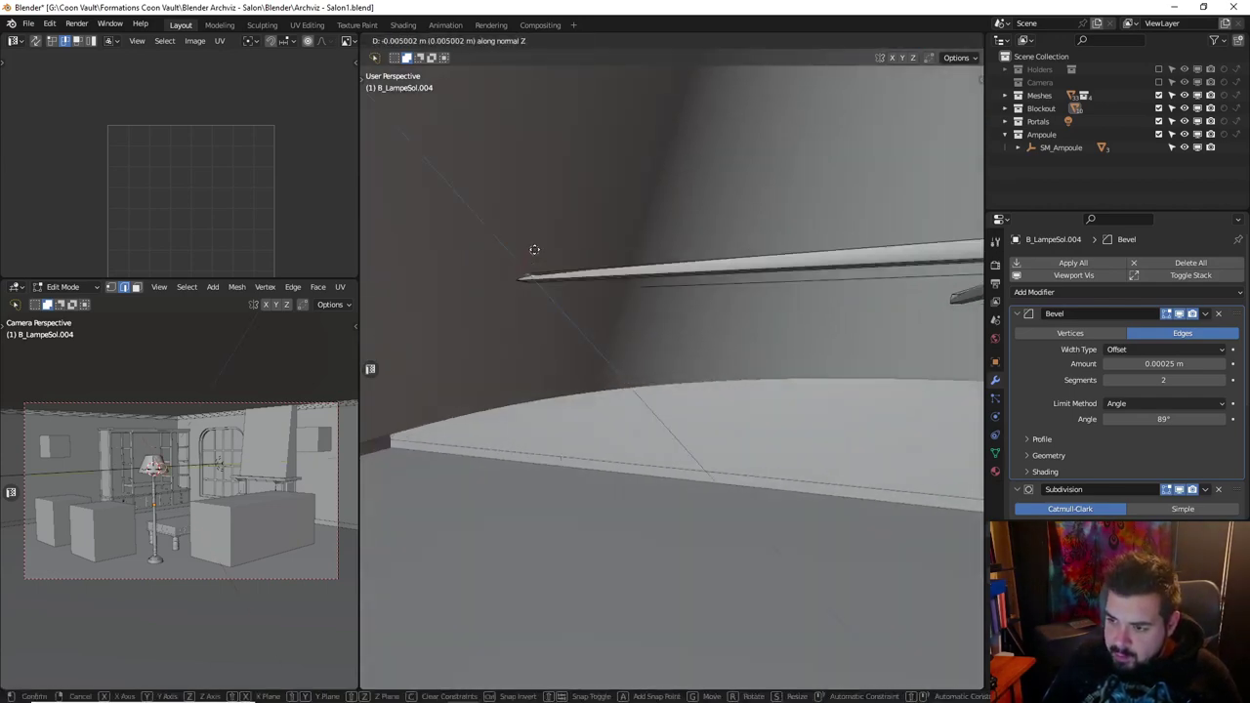
pyautogui.press('y')
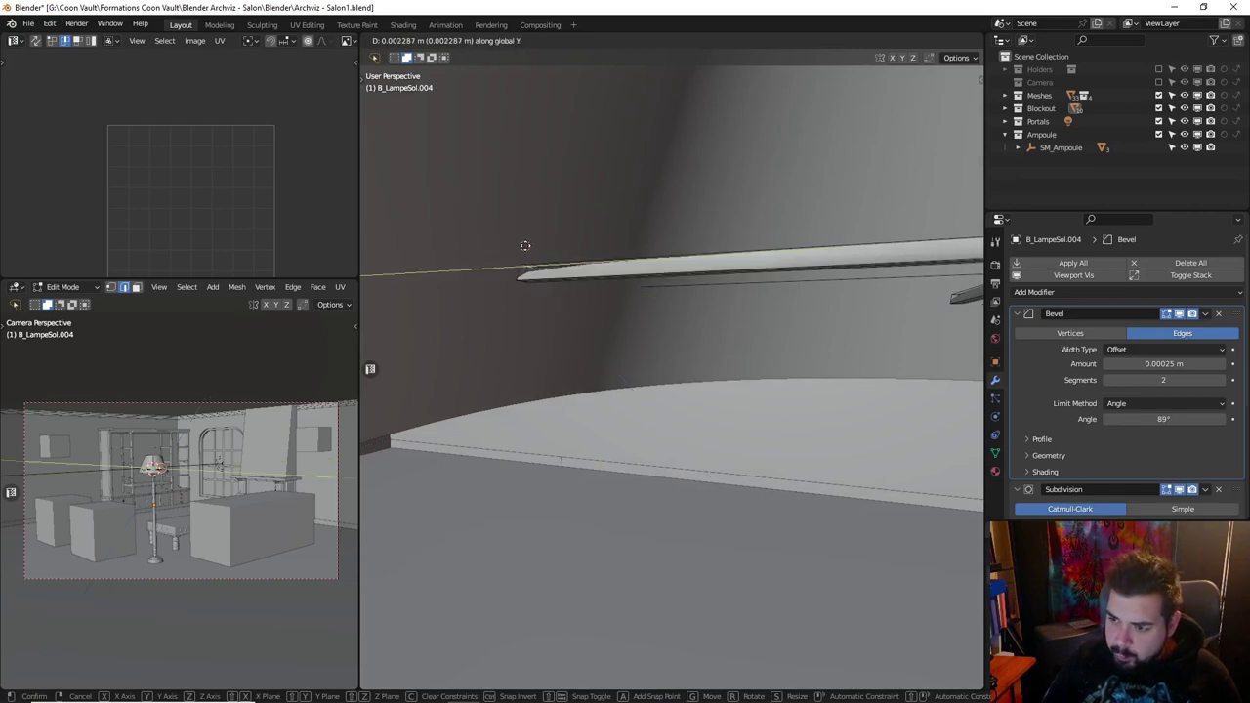
pyautogui.click(525, 245)
# Move a single tip edge -0.002287 m along X.
pyautogui.moveTo(524, 245)
pyautogui.mouseDown(button='middle')
pyautogui.moveTo(934, 335)
pyautogui.moveTo(502, 279)
pyautogui.moveTo(606, 325)
pyautogui.moveTo(783, 372)
pyautogui.moveTo(706, 341)
pyautogui.moveTo(851, 458)
pyautogui.moveTo(619, 355)
pyautogui.mouseUp(button='middle')
pyautogui.click(927, 430)
pyautogui.press('g')
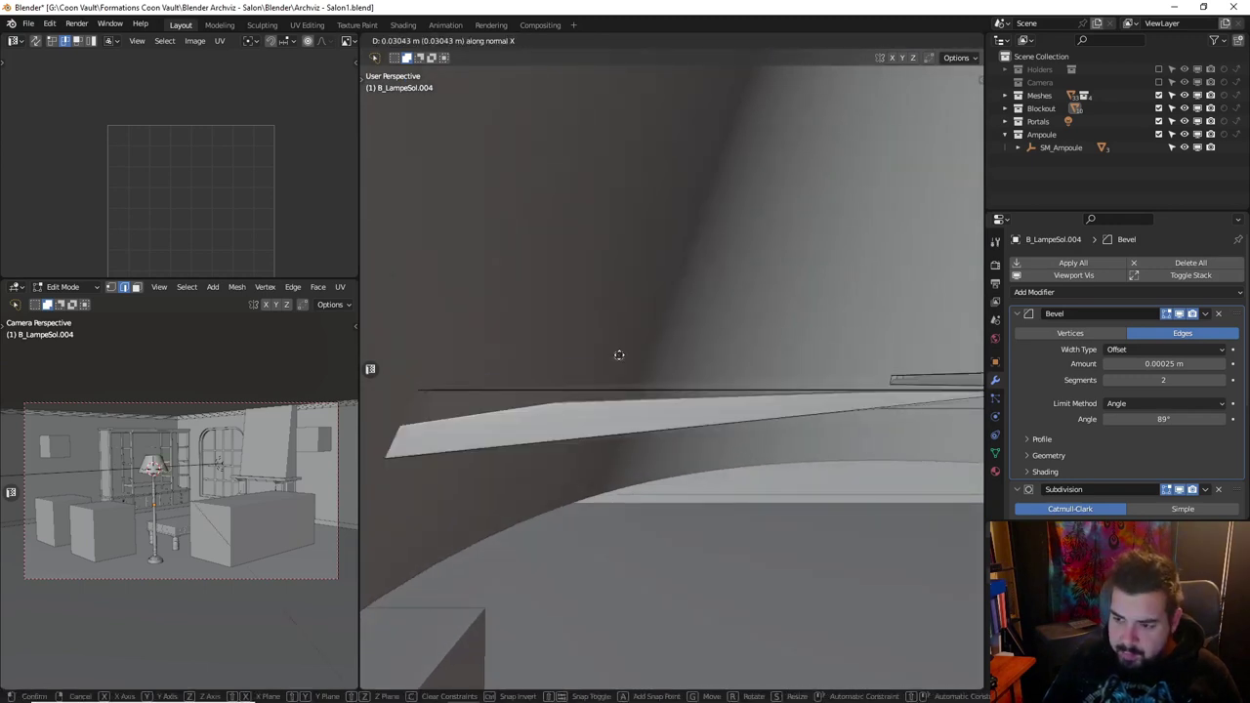
pyautogui.press('x')
pyautogui.click(468, 306)
# Select another end edge of the thin bar, viewed up close.
pyautogui.moveTo(468, 306); pyautogui.dragTo(893, 400, button='middle')
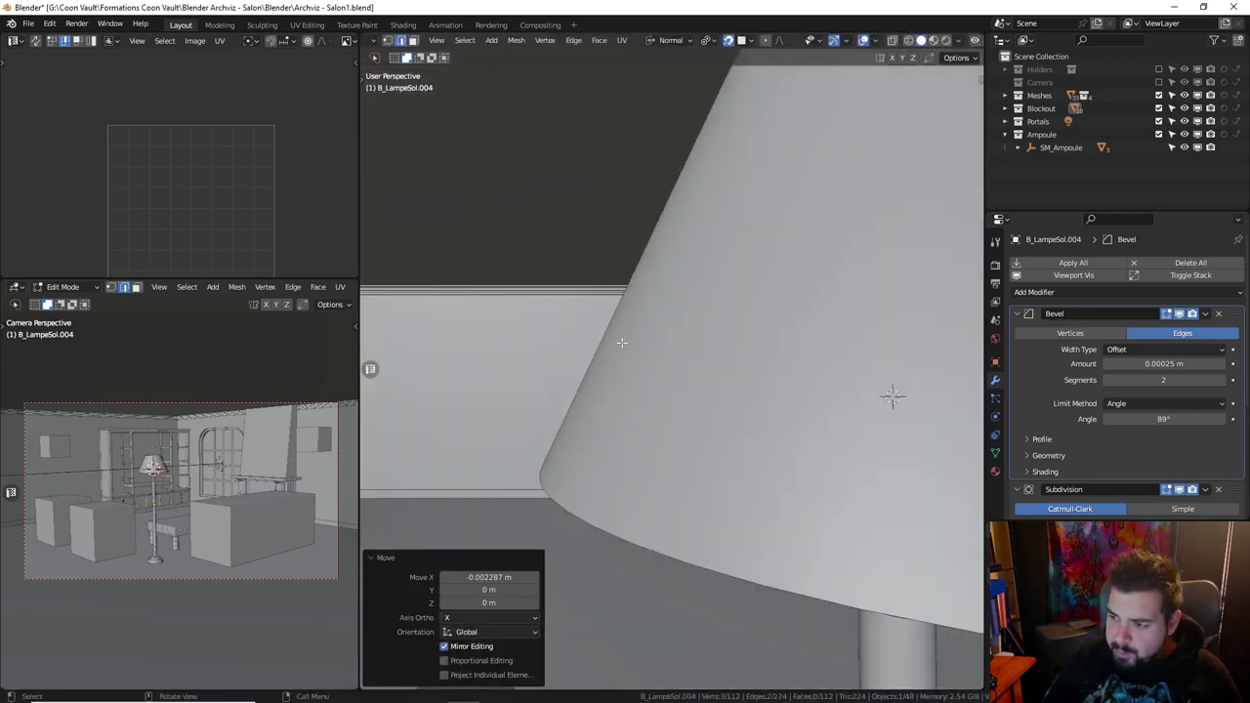
pyautogui.scroll(-3, 639, 385)
pyautogui.scroll(3, 636, 394)
pyautogui.moveTo(636, 394)
pyautogui.mouseDown(button='middle')
pyautogui.moveTo(555, 400)
pyautogui.moveTo(664, 293)
pyautogui.mouseUp(button='middle')
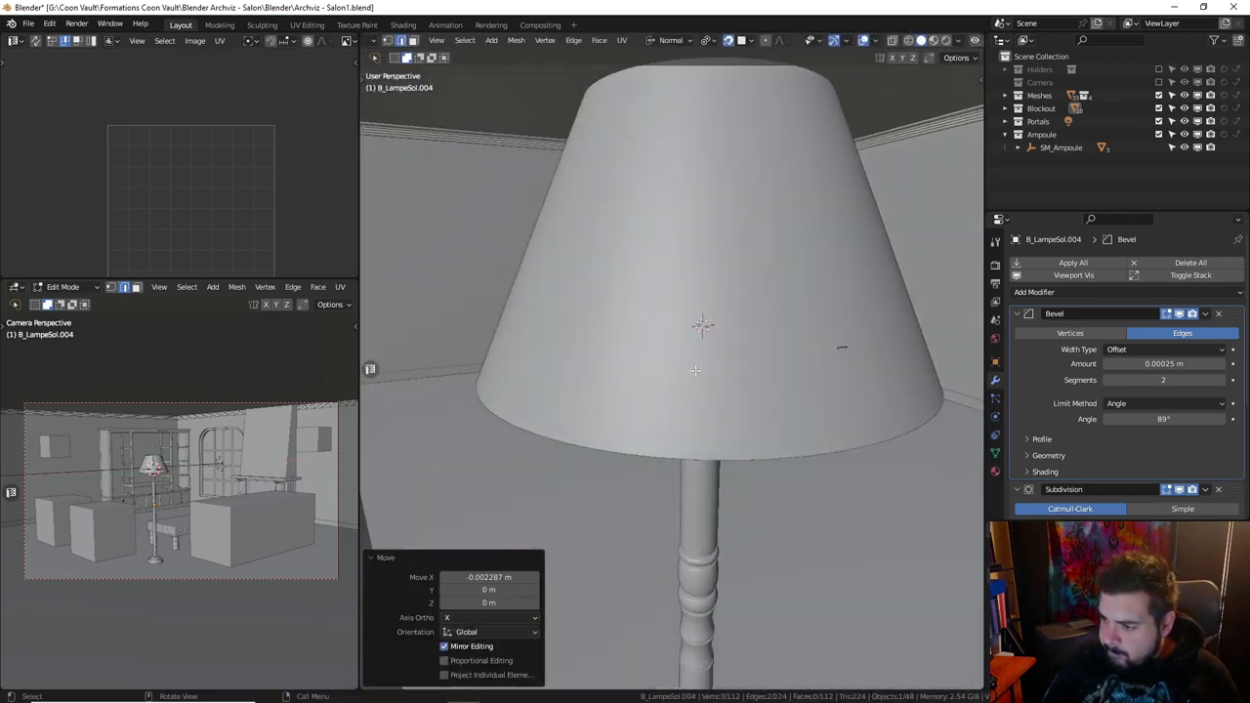
pyautogui.scroll(1, 664, 293)
pyautogui.scroll(2, 625, 313)
pyautogui.scroll(2, 713, 318)
pyautogui.click(714, 319)
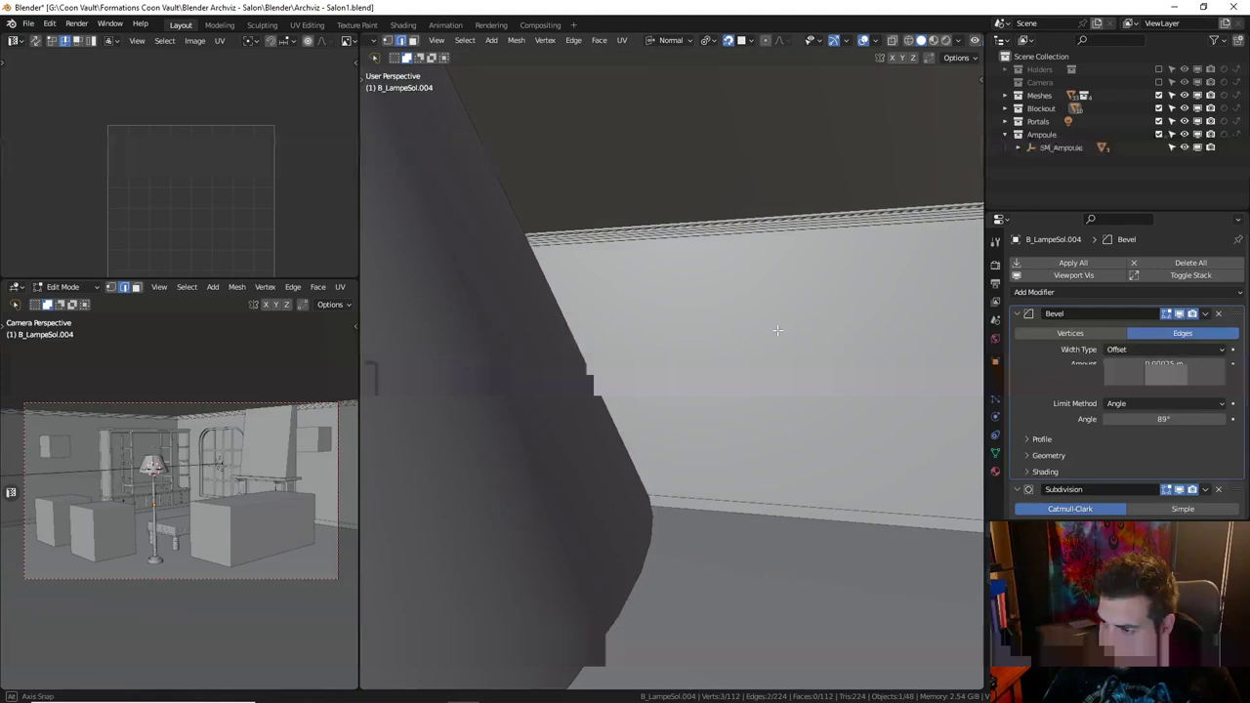
pyautogui.moveTo(711, 329); pyautogui.dragTo(775, 329, button='middle')
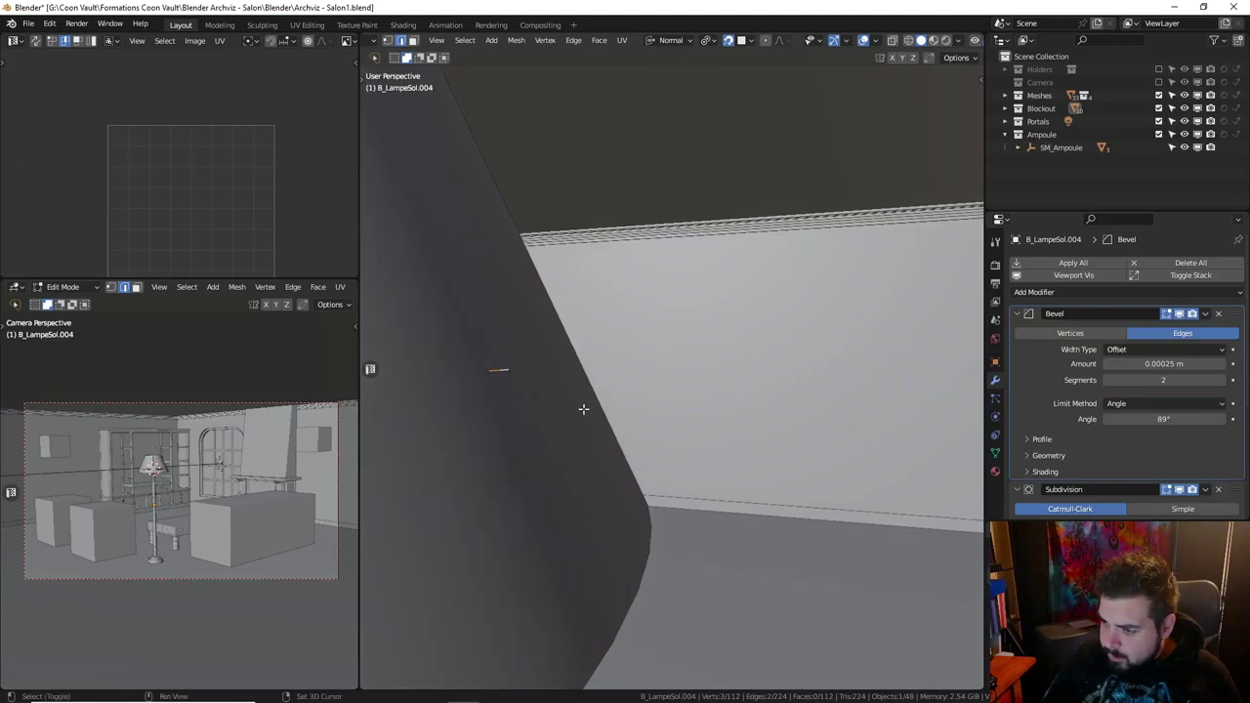
pyautogui.scroll(2, 675, 322)
pyautogui.moveTo(675, 321); pyautogui.dragTo(851, 254, button='middle')
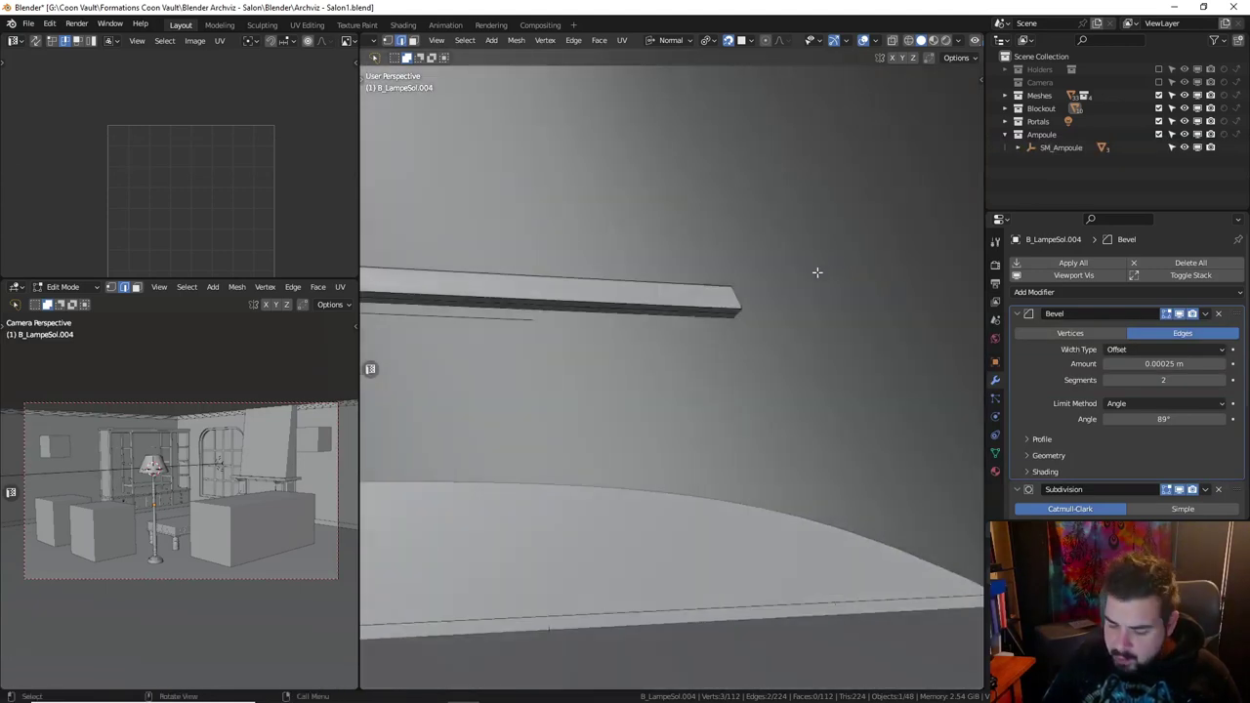
# Move the bar end -0.002287 m along global Y and return to Object Mode.
pyautogui.press('g')
pyautogui.press('y')
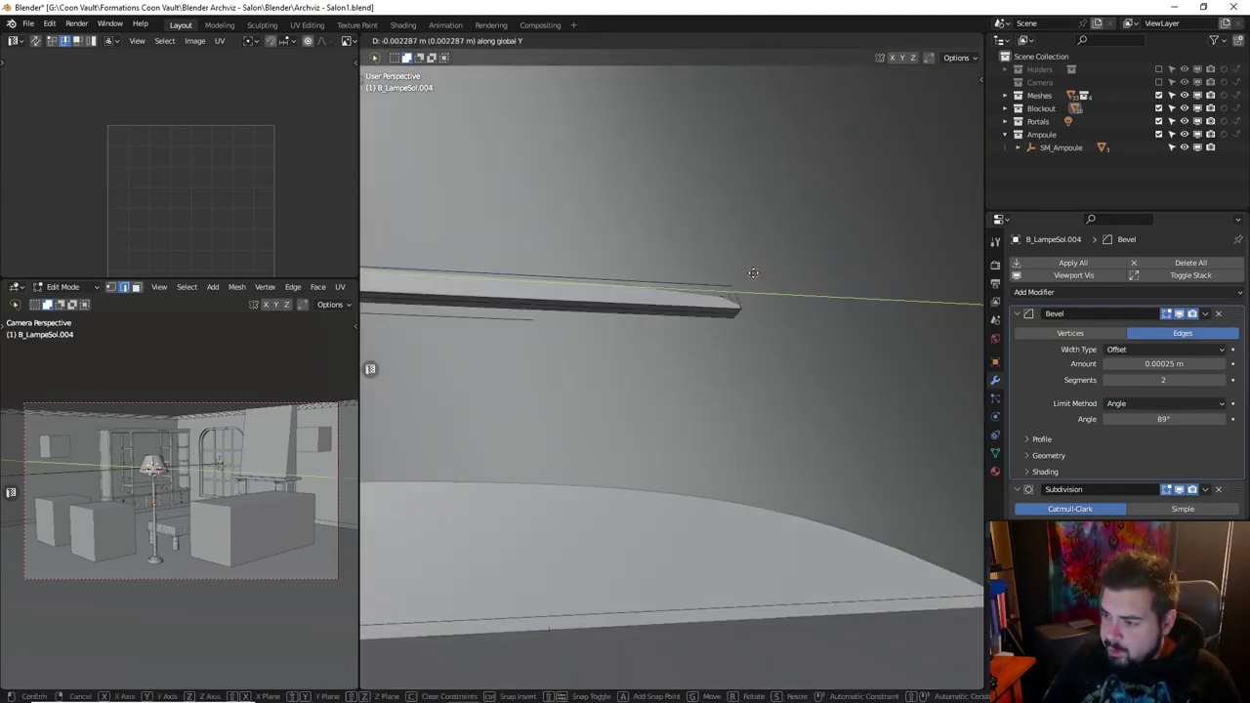
pyautogui.click(753, 273)
pyautogui.press('Tab')
# Set the arm's origin to its geometry from Quick Favourites.
pyautogui.press('q')
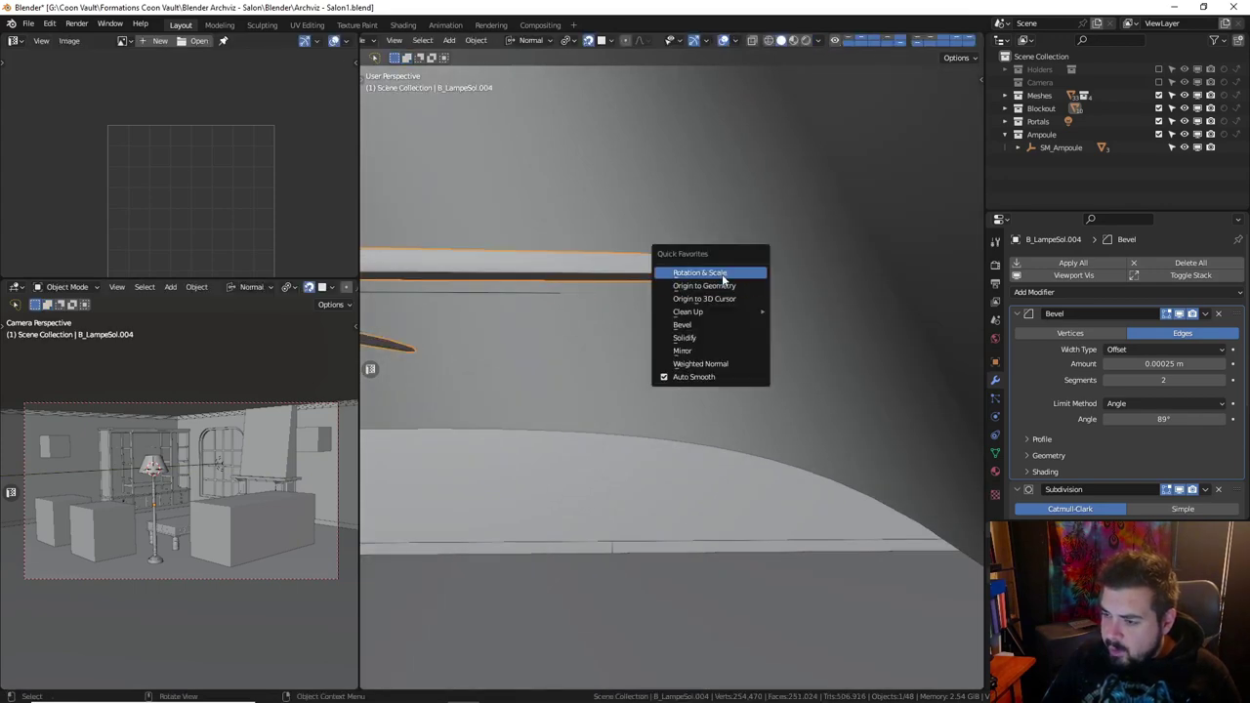
pyautogui.click(705, 285)
pyautogui.press('KP_Decimal')
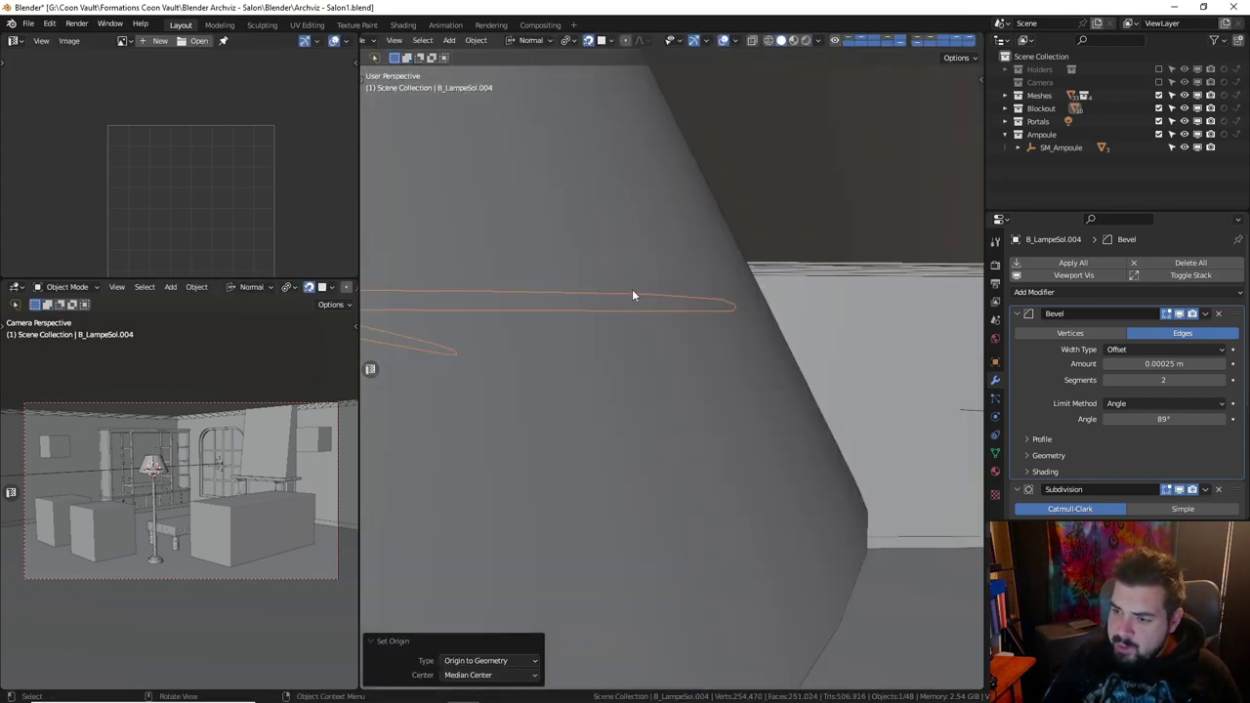
pyautogui.moveTo(641, 227); pyautogui.dragTo(658, 220, button='middle')
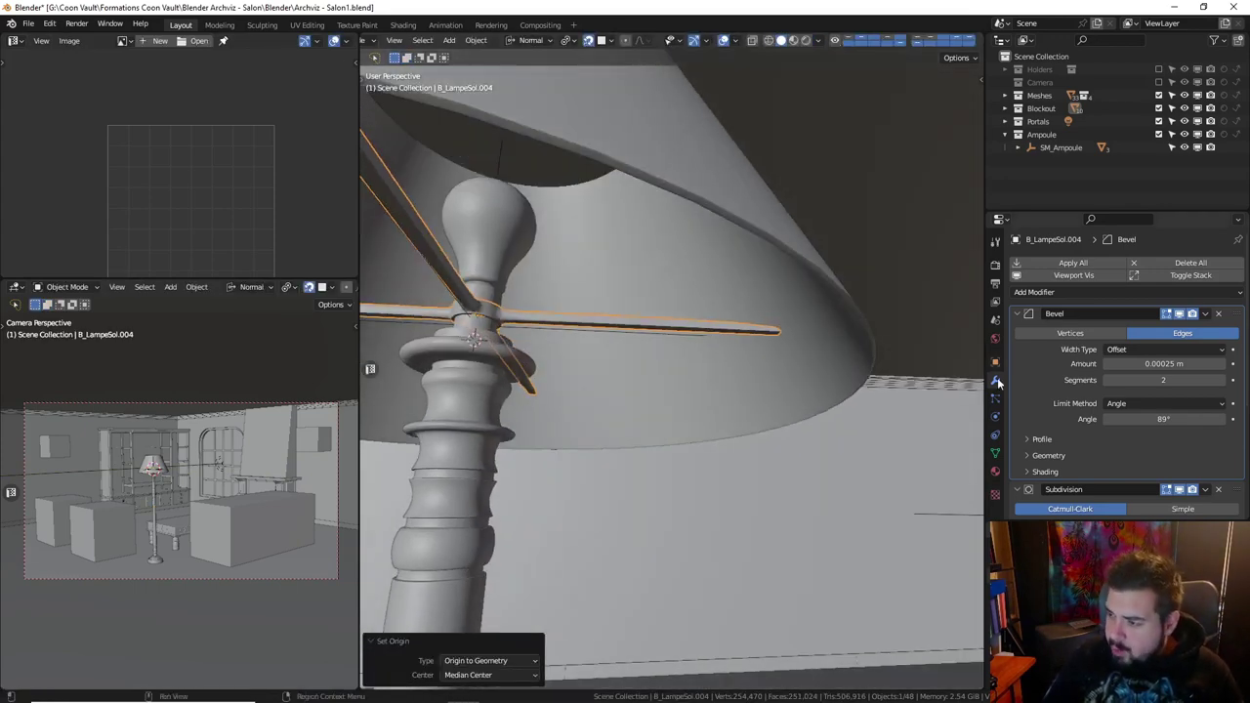
# Assign the existing M_MetalNoir material to the arm.
pyautogui.click(996, 473)
pyautogui.click(1021, 319)
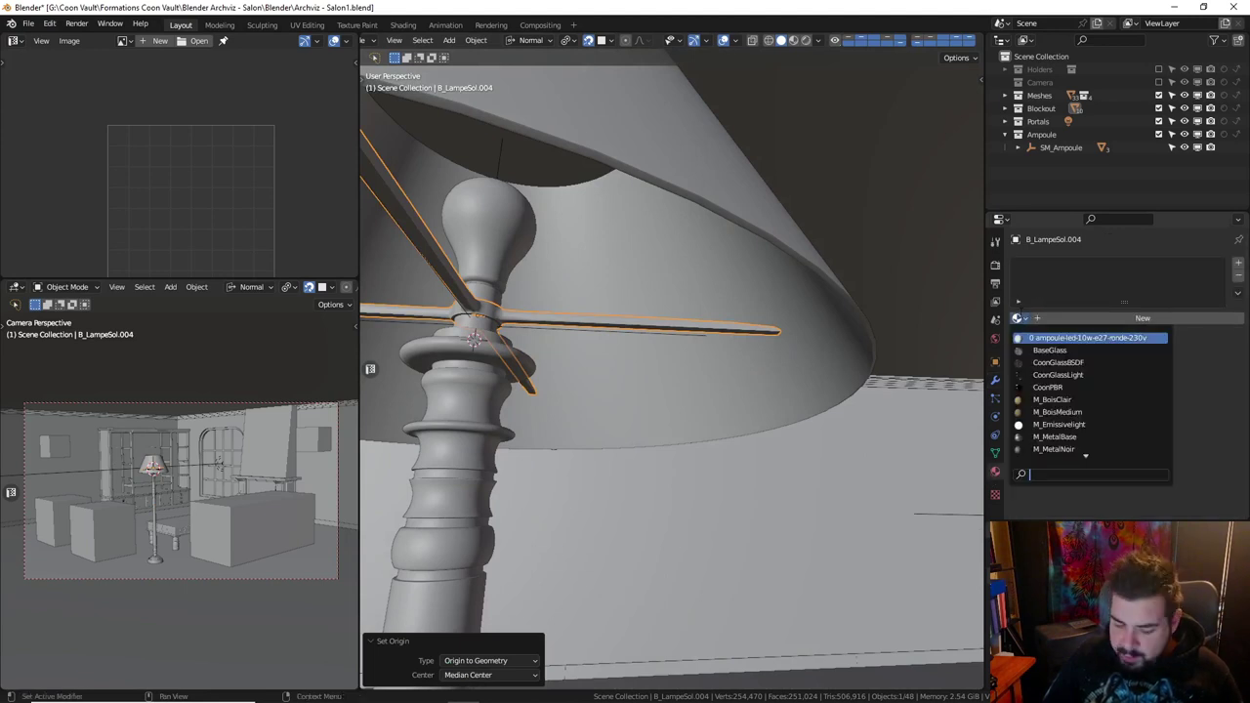
pyautogui.write('me')
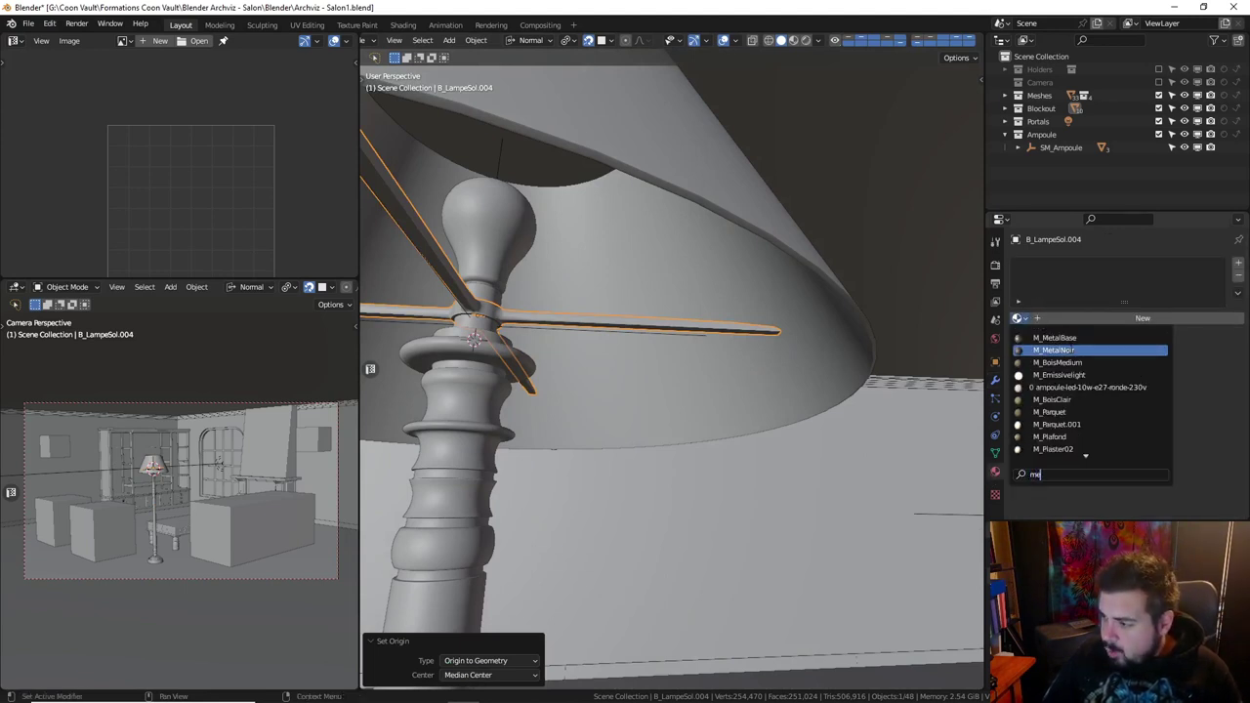
pyautogui.click(1072, 352)
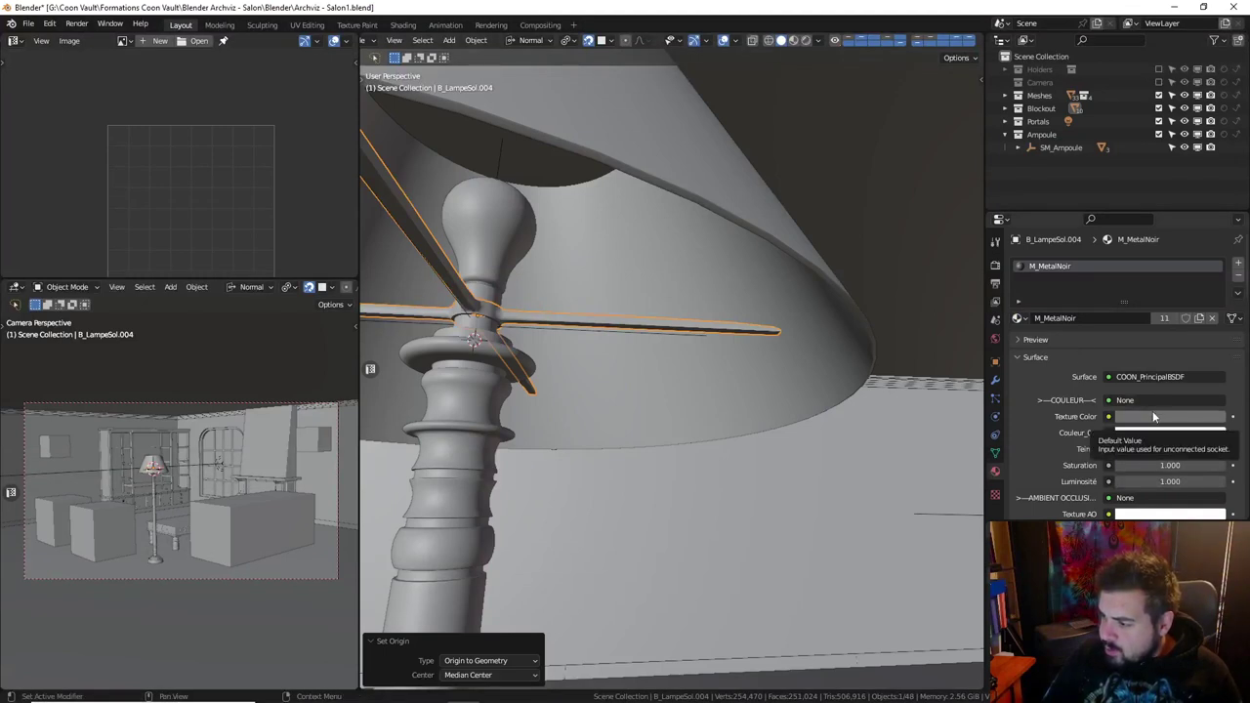
# Darken M_MetalNoir's Texture Color to a value of about 0.05.
pyautogui.scroll(-2, 1153, 417)
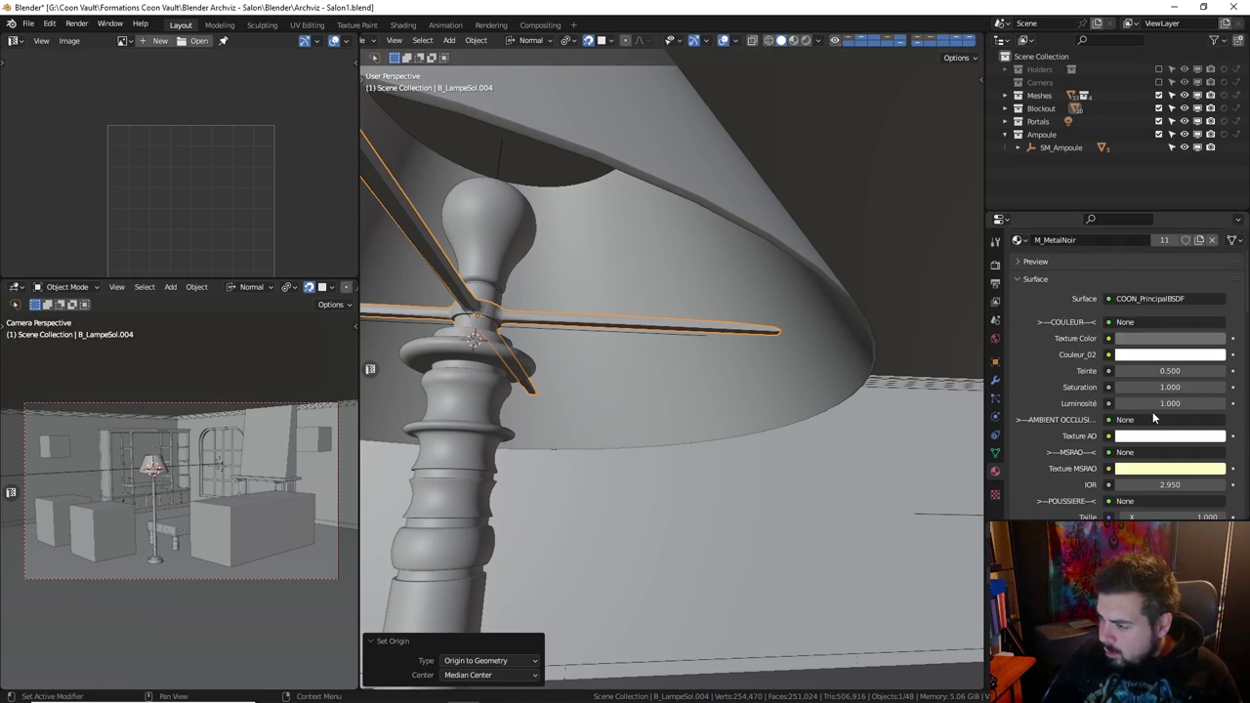
pyautogui.click(1148, 338)
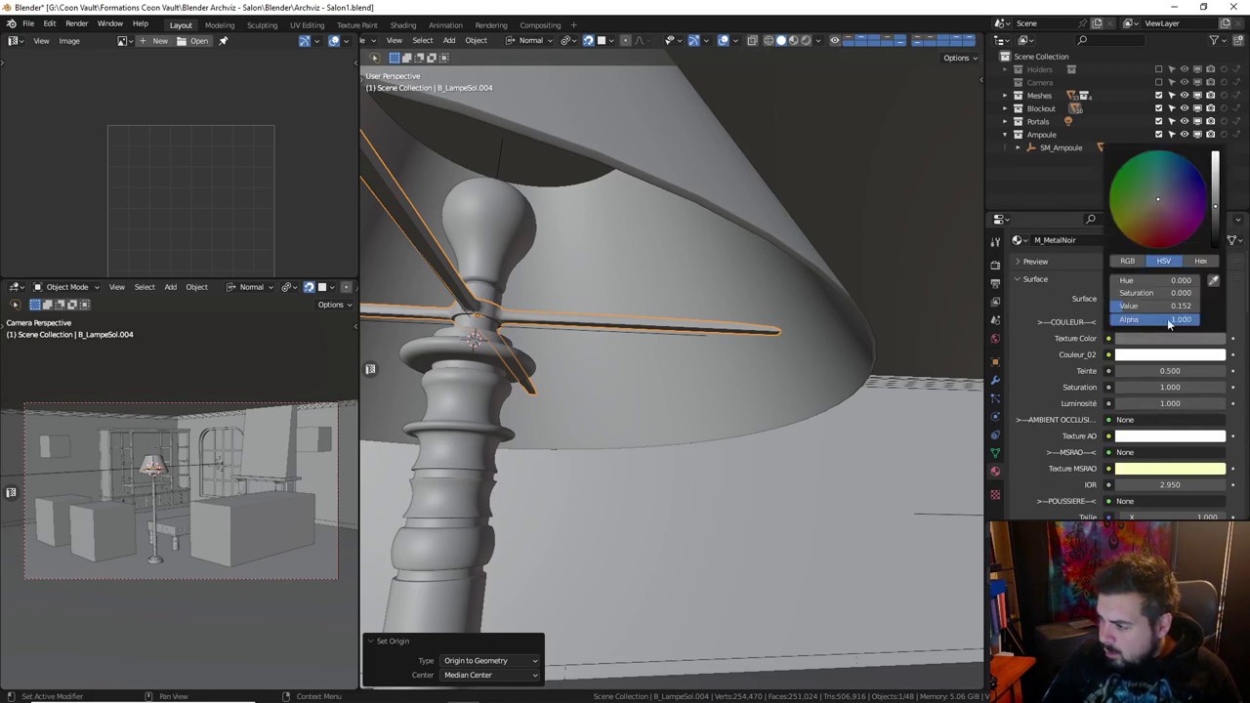
pyautogui.click(1218, 222)
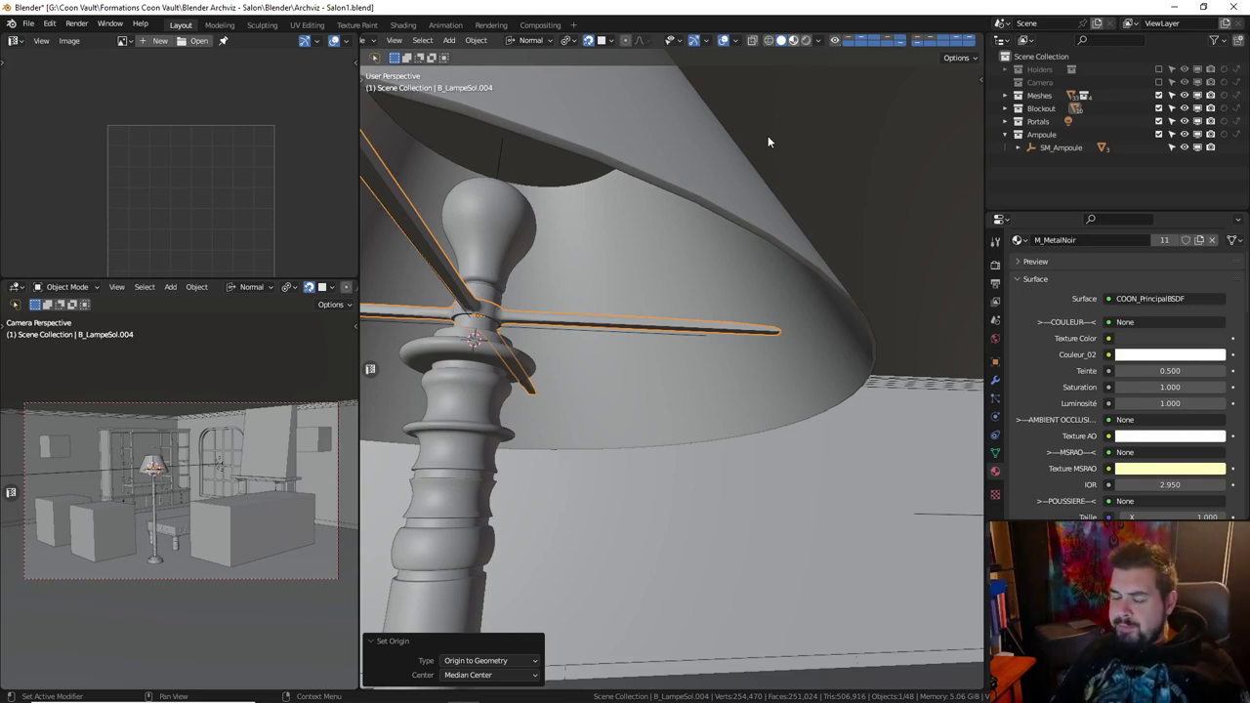
# Switch to Material Preview shading and look up into the lampshade from below.
pyautogui.press('z')
pyautogui.press('2')
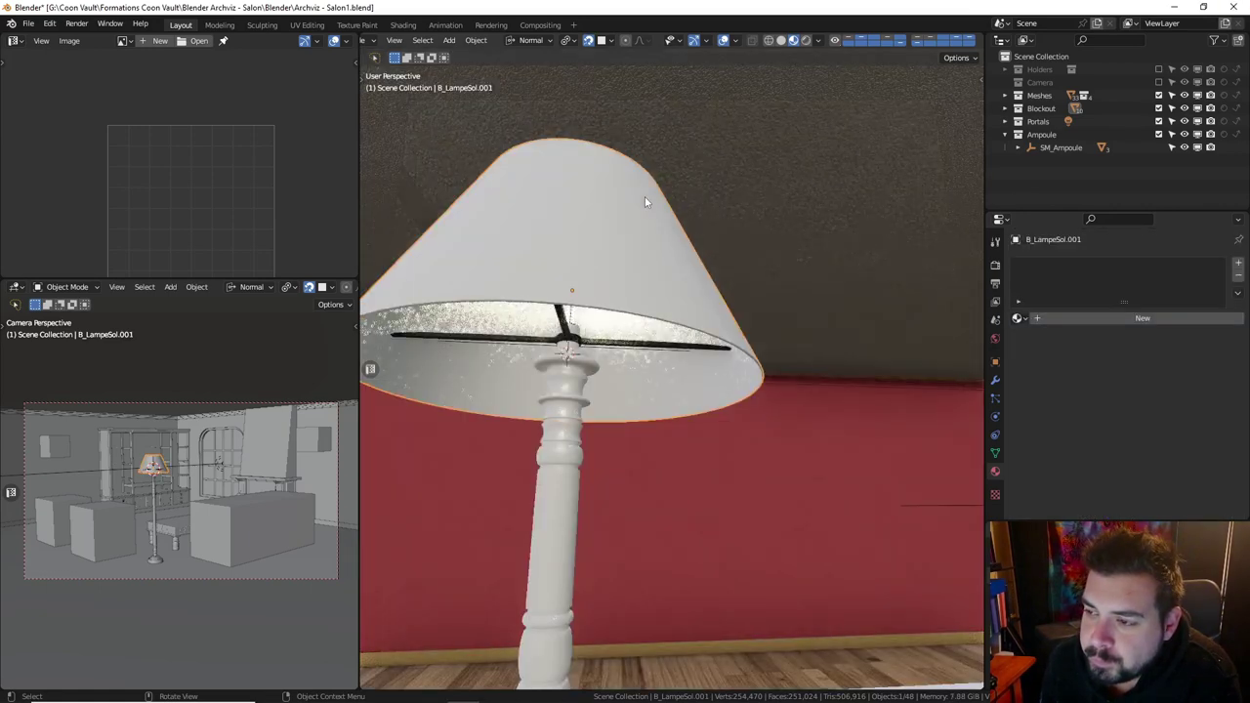
pyautogui.moveTo(595, 226); pyautogui.dragTo(603, 208, button='middle')
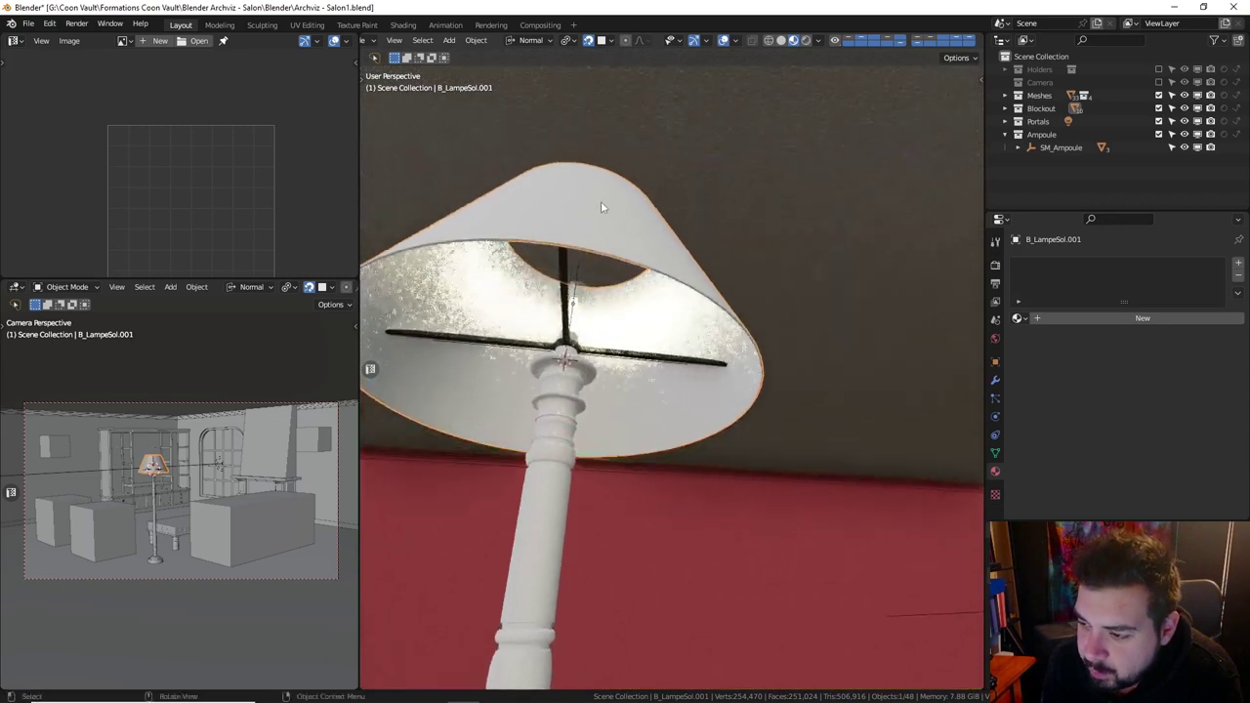
# Assign CoonPBR to the lampshade and duplicate it as M_Abatjour.
pyautogui.click(1095, 318)
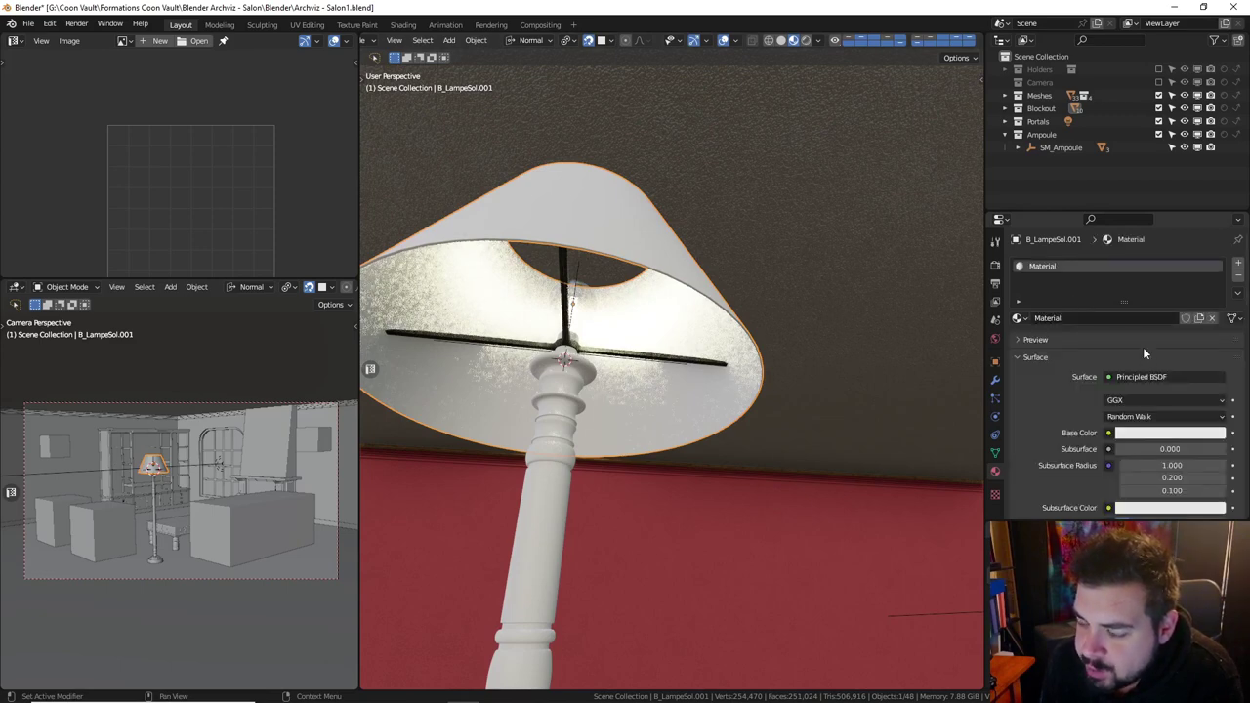
pyautogui.click(1018, 319)
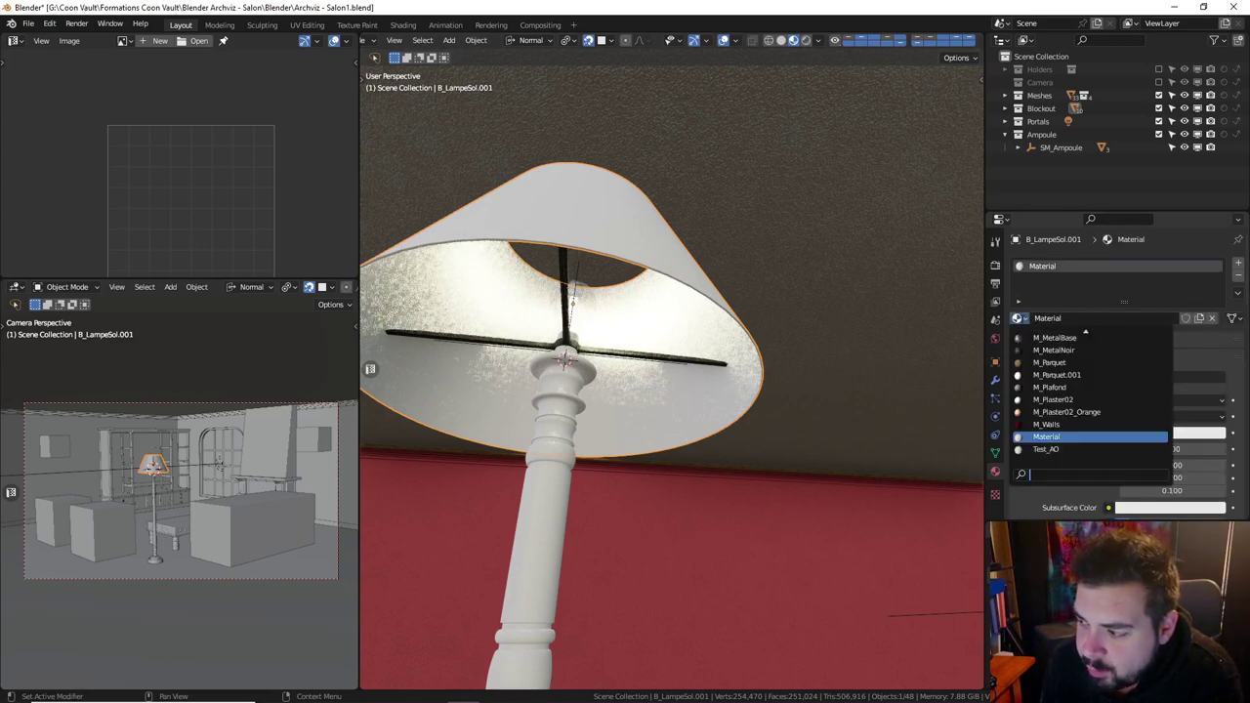
pyautogui.scroll(2, 1089, 394)
pyautogui.scroll(3, 1089, 393)
pyautogui.scroll(3, 1089, 394)
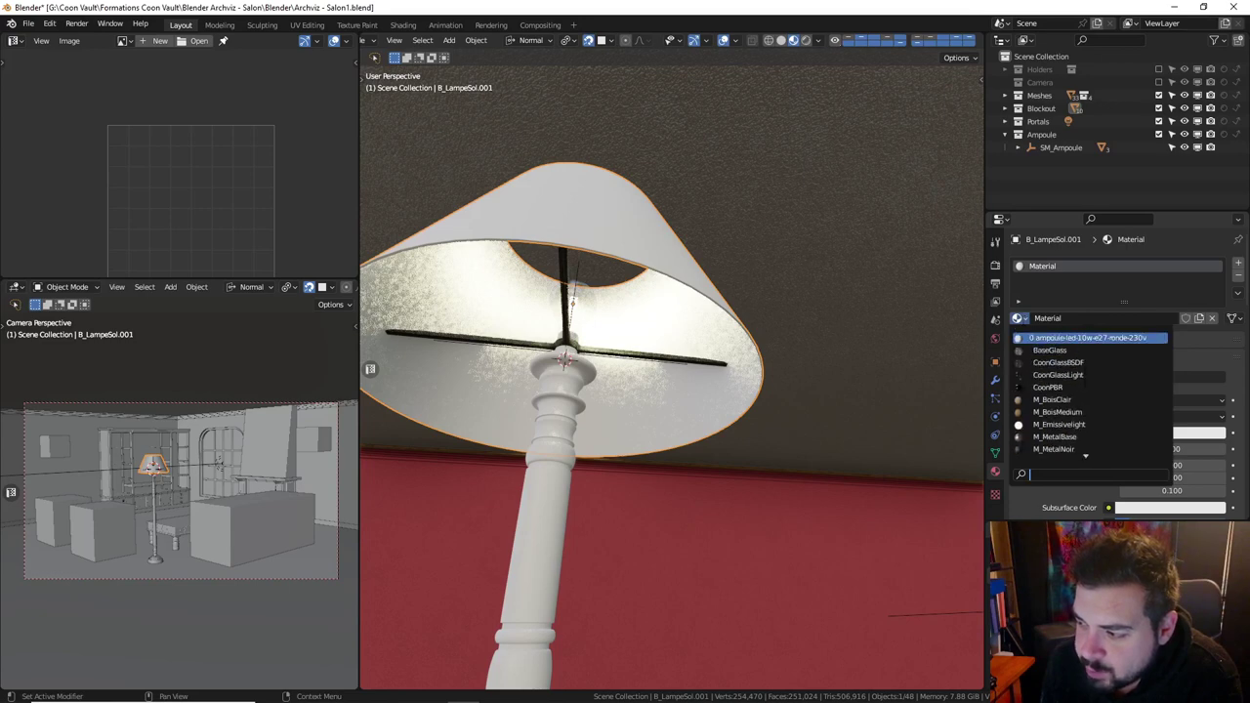
pyautogui.click(1074, 387)
pyautogui.click(1199, 319)
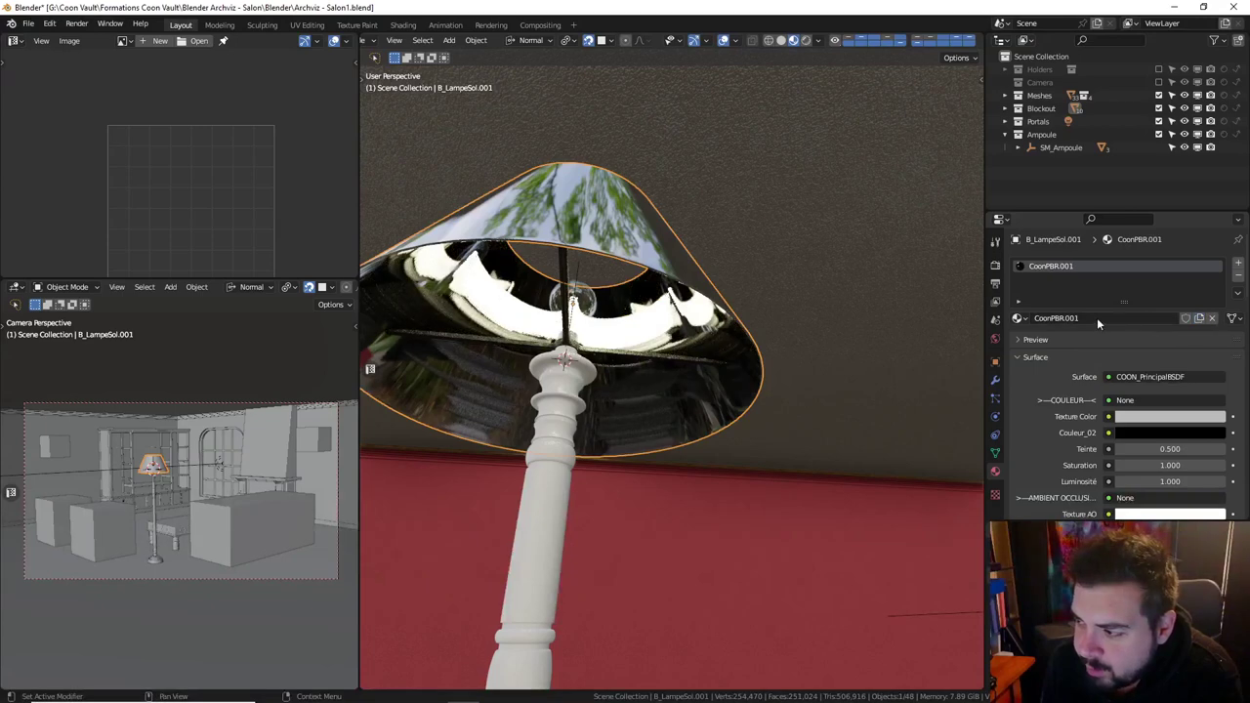
pyautogui.click(1097, 317)
pyautogui.write('M')
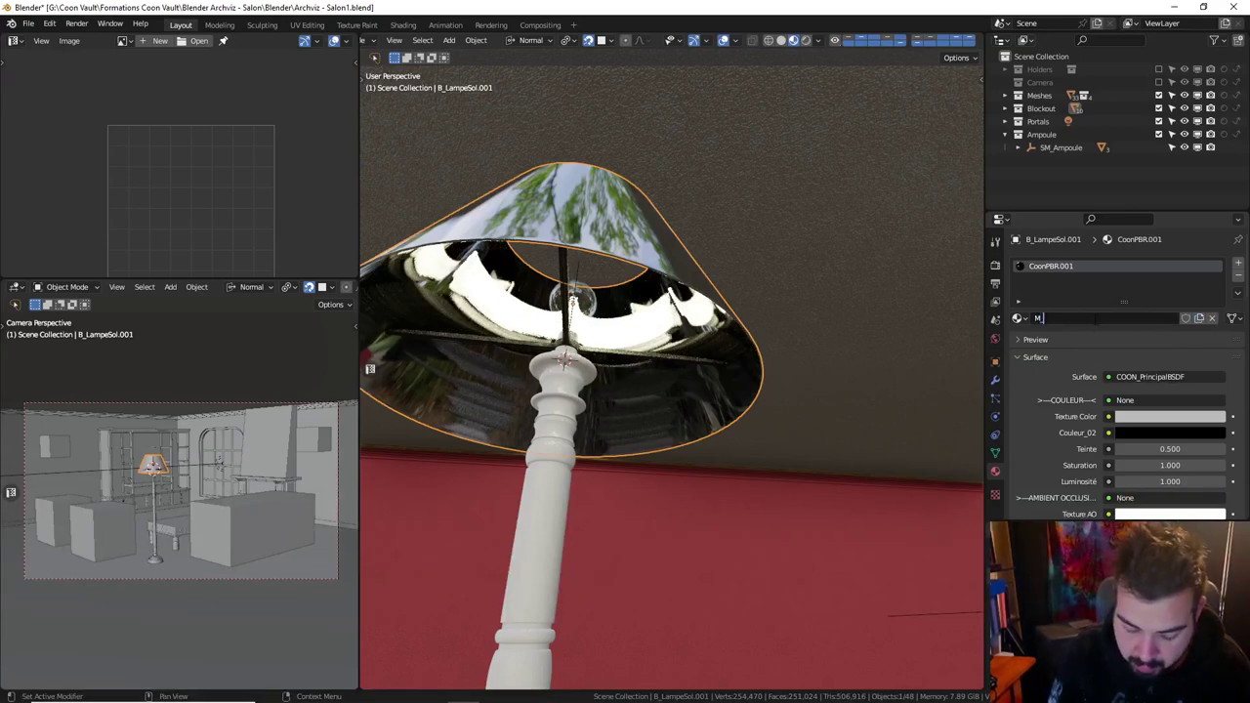
pyautogui.write('_A')
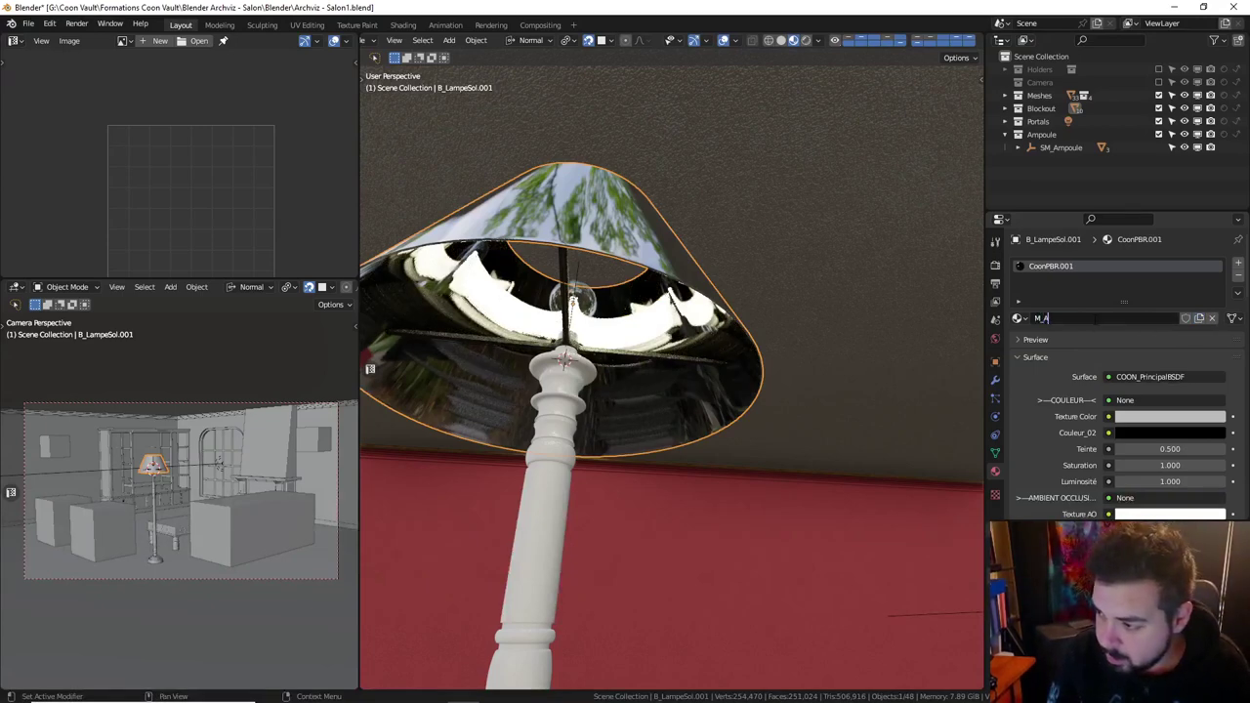
pyautogui.write('batjour')
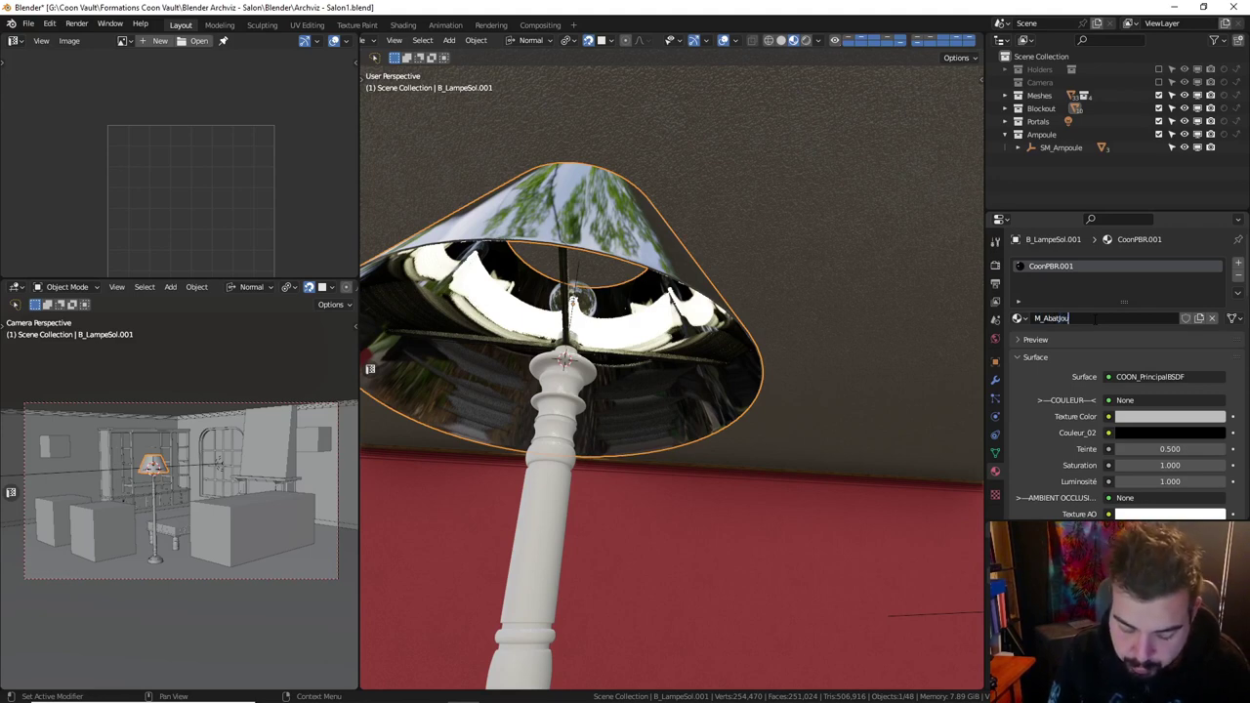
pyautogui.press('Return')
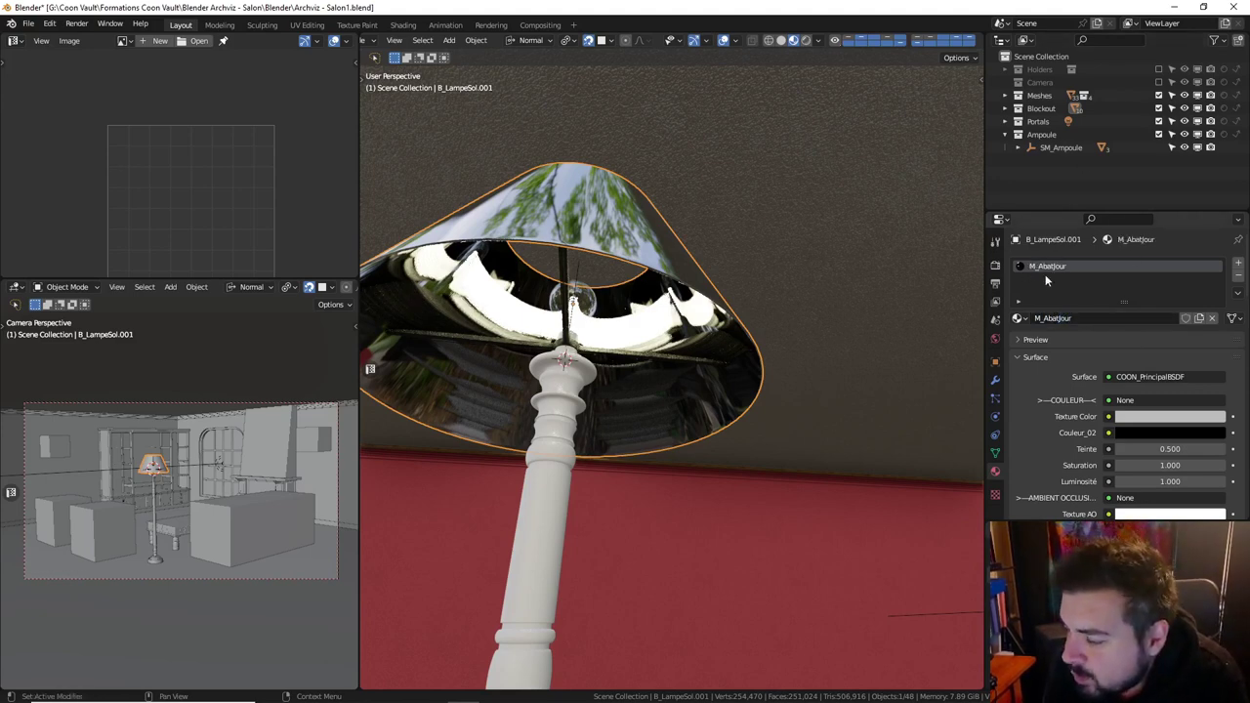
# Tint the M_Abatjour Texture Color a pale yellow-green.
pyautogui.scroll(-2, 1114, 296)
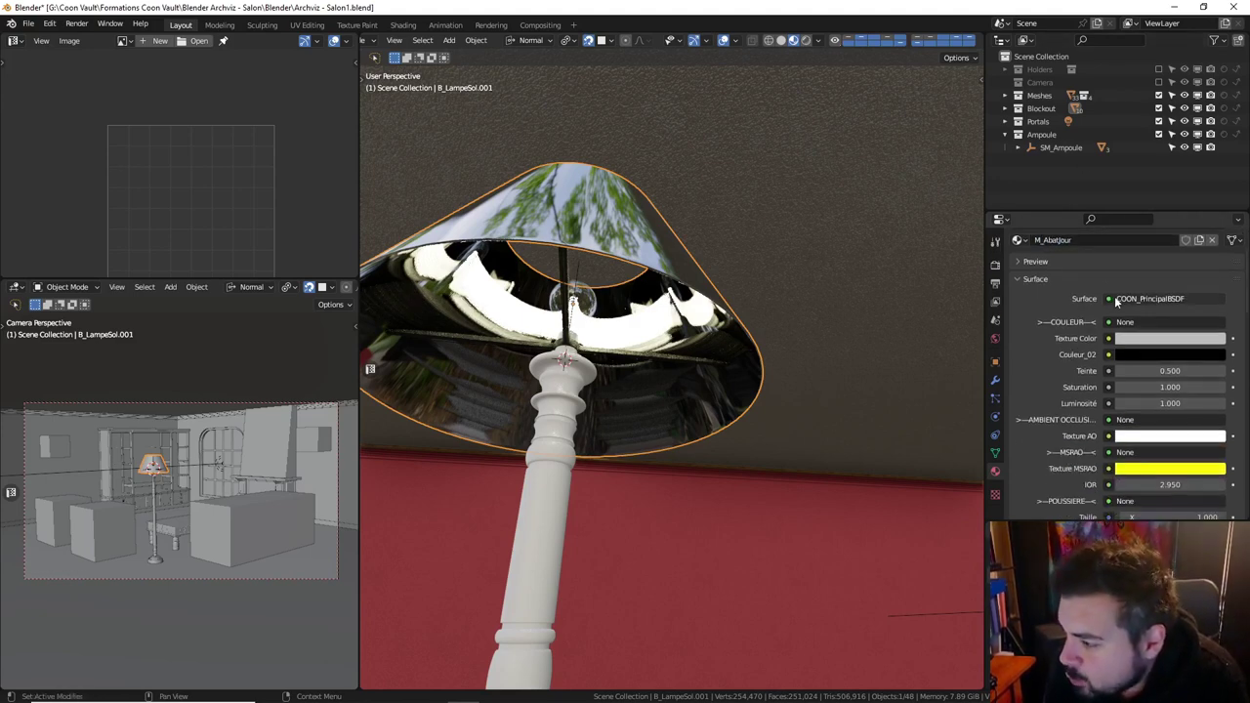
pyautogui.click(1165, 353)
pyautogui.click(1135, 211)
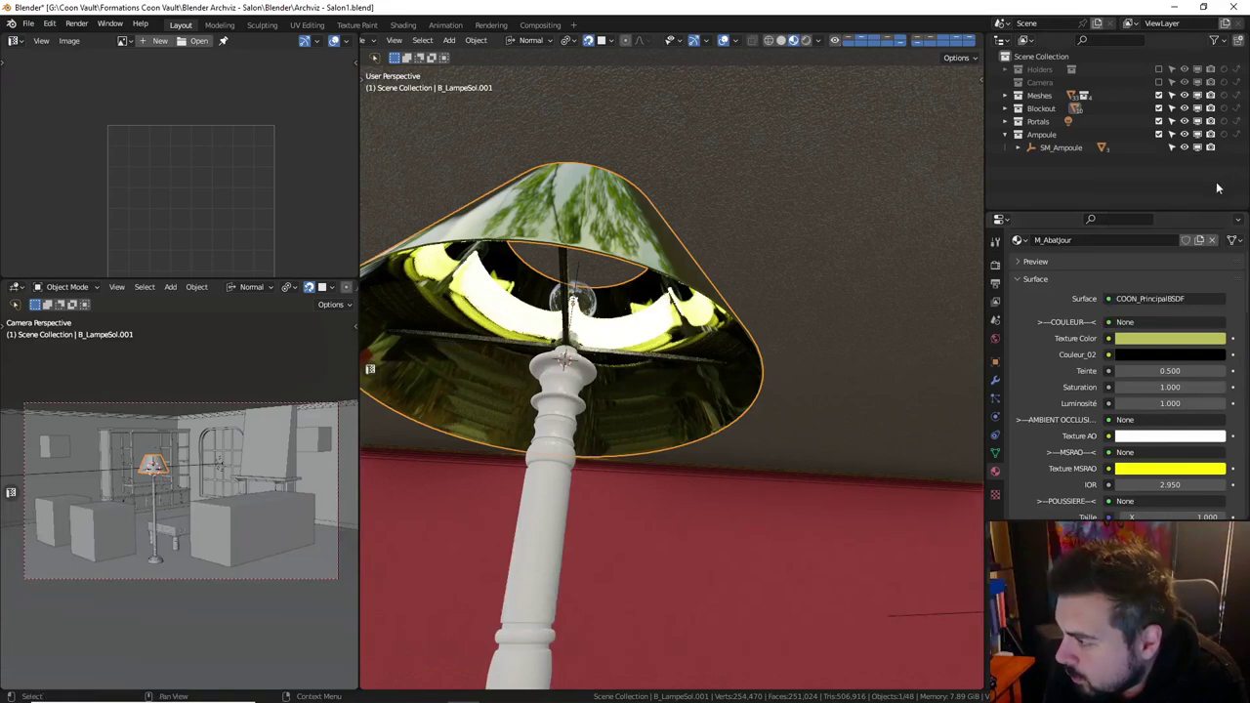
# Set Texture MSRAO to RGB 0, 0.2, 0.8.
pyautogui.scroll(-2, 1162, 381)
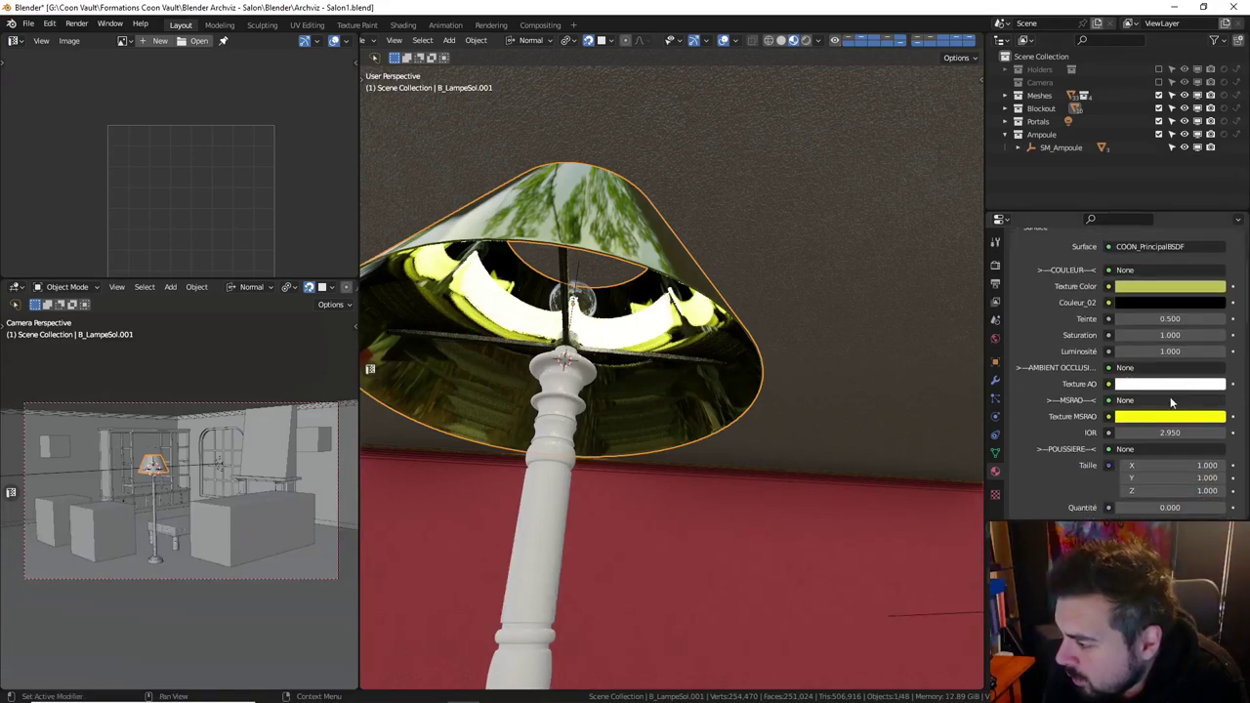
pyautogui.click(1170, 416)
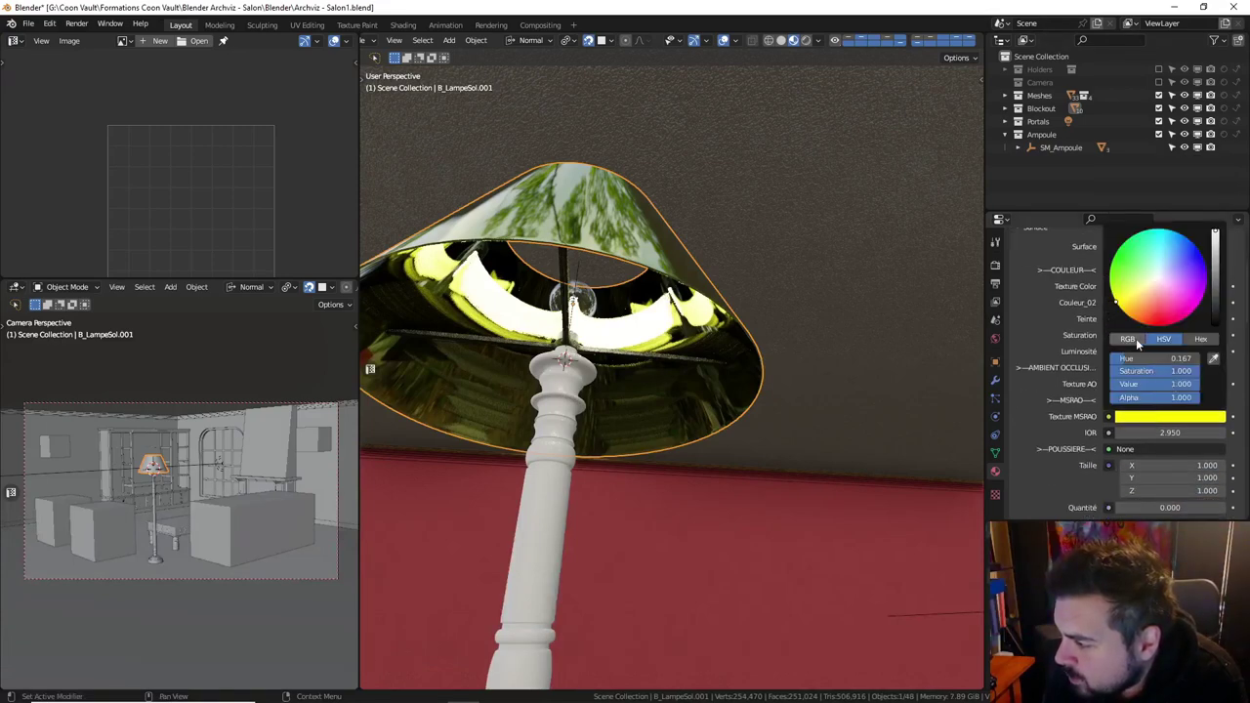
pyautogui.click(1142, 337)
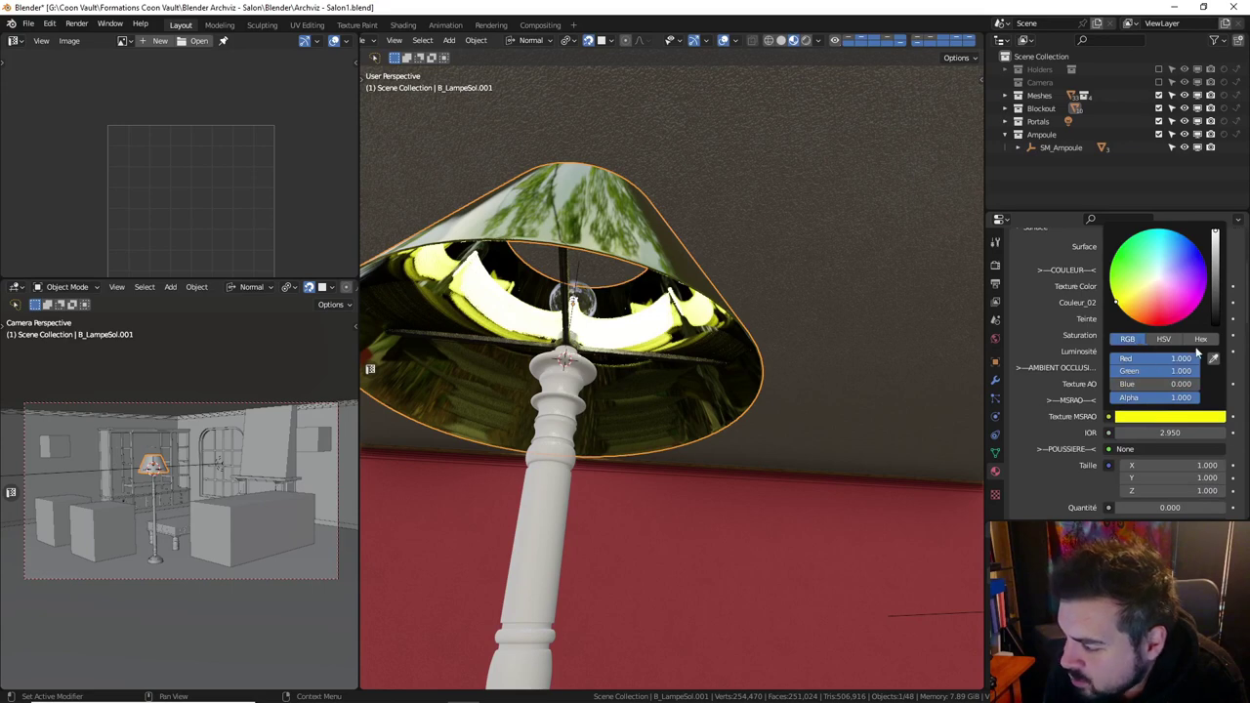
pyautogui.moveTo(1166, 359); pyautogui.dragTo(1123, 358)
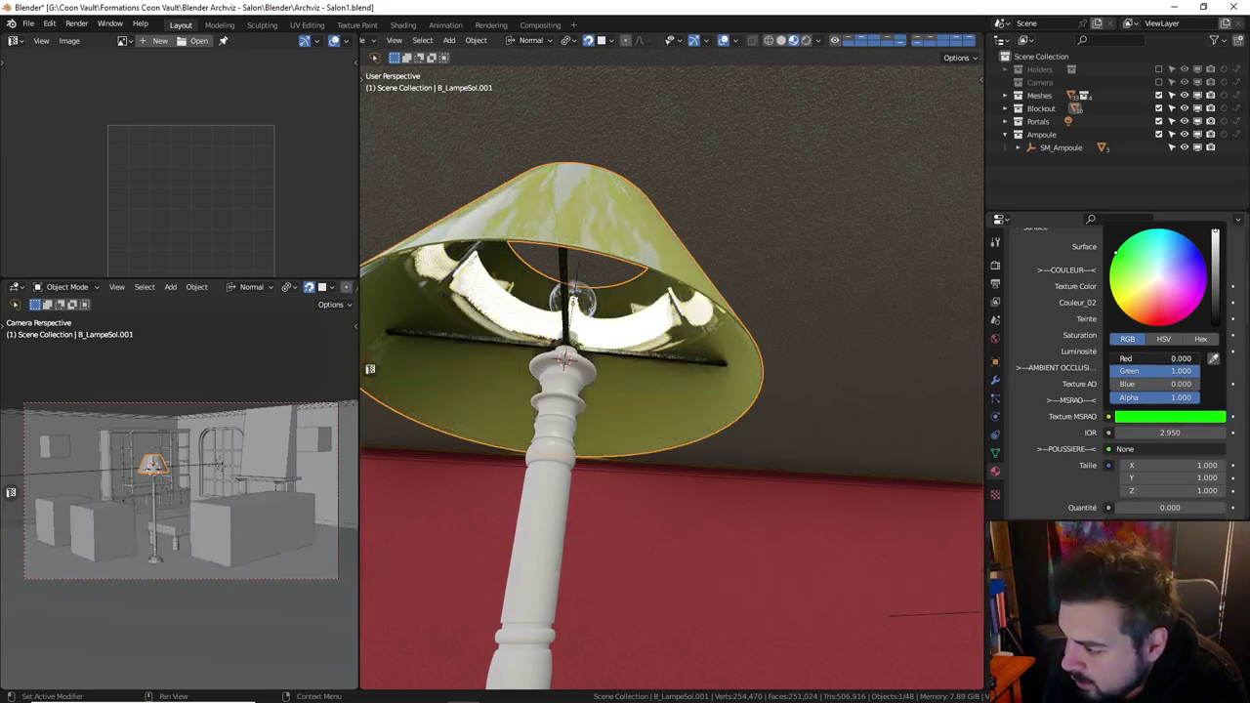
pyautogui.click(1165, 370)
pyautogui.write('0.2')
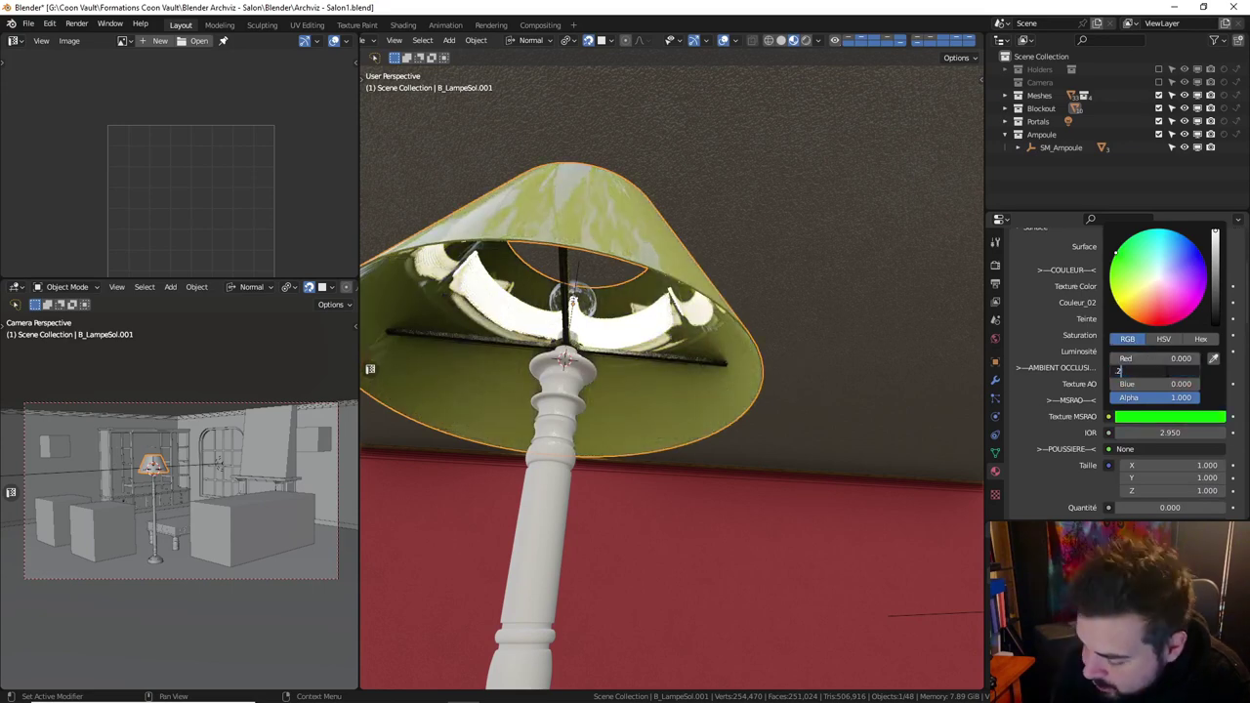
pyautogui.press('Return')
pyautogui.click(1152, 384)
pyautogui.write('0.8')
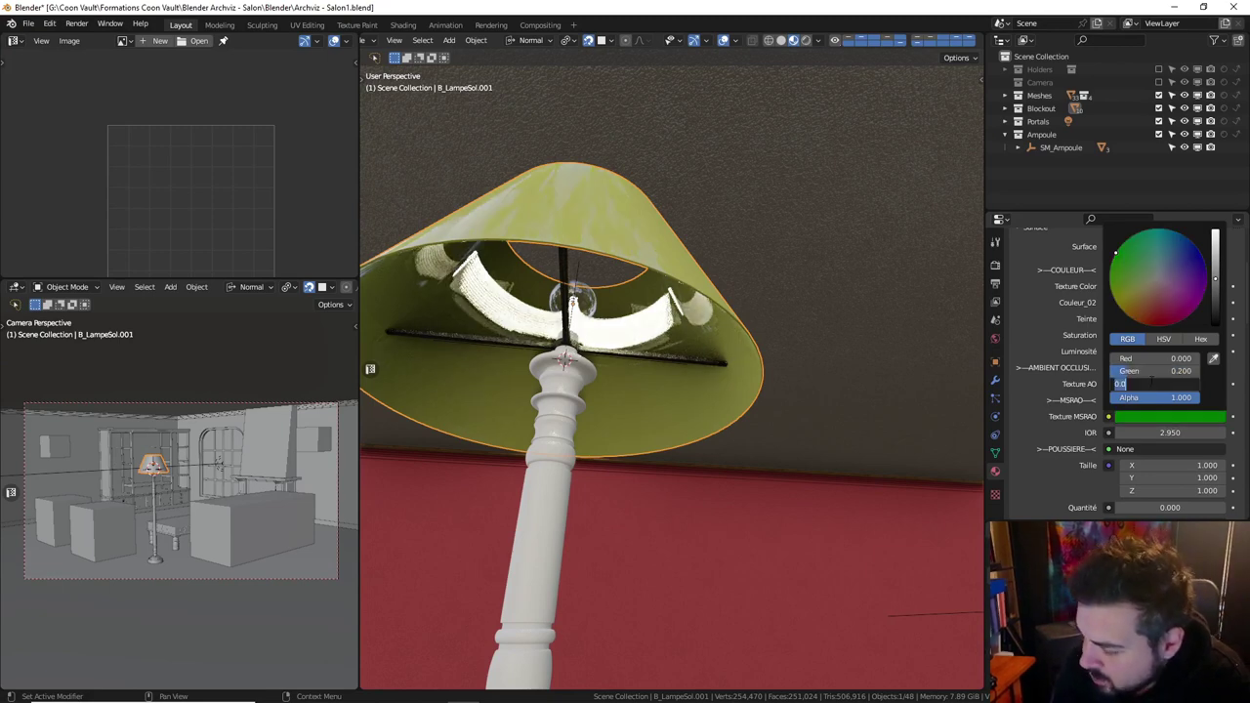
pyautogui.press('Return')
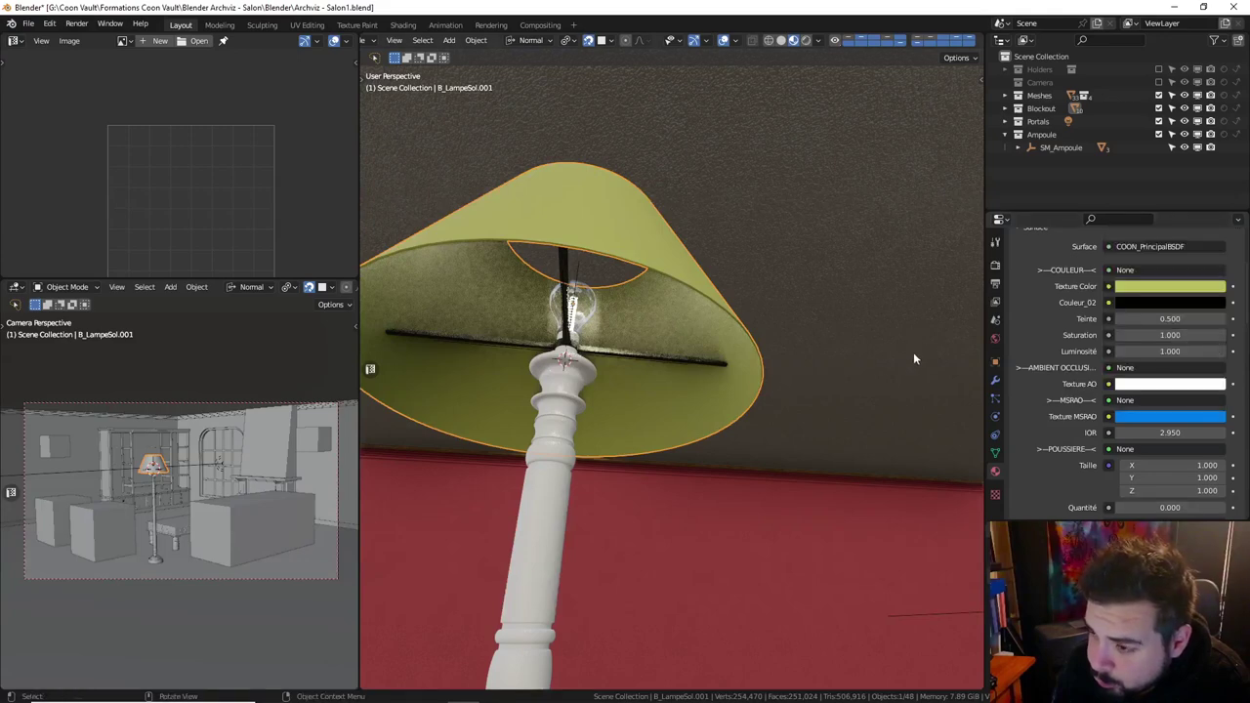
pyautogui.moveTo(706, 322); pyautogui.dragTo(704, 354, button='middle')
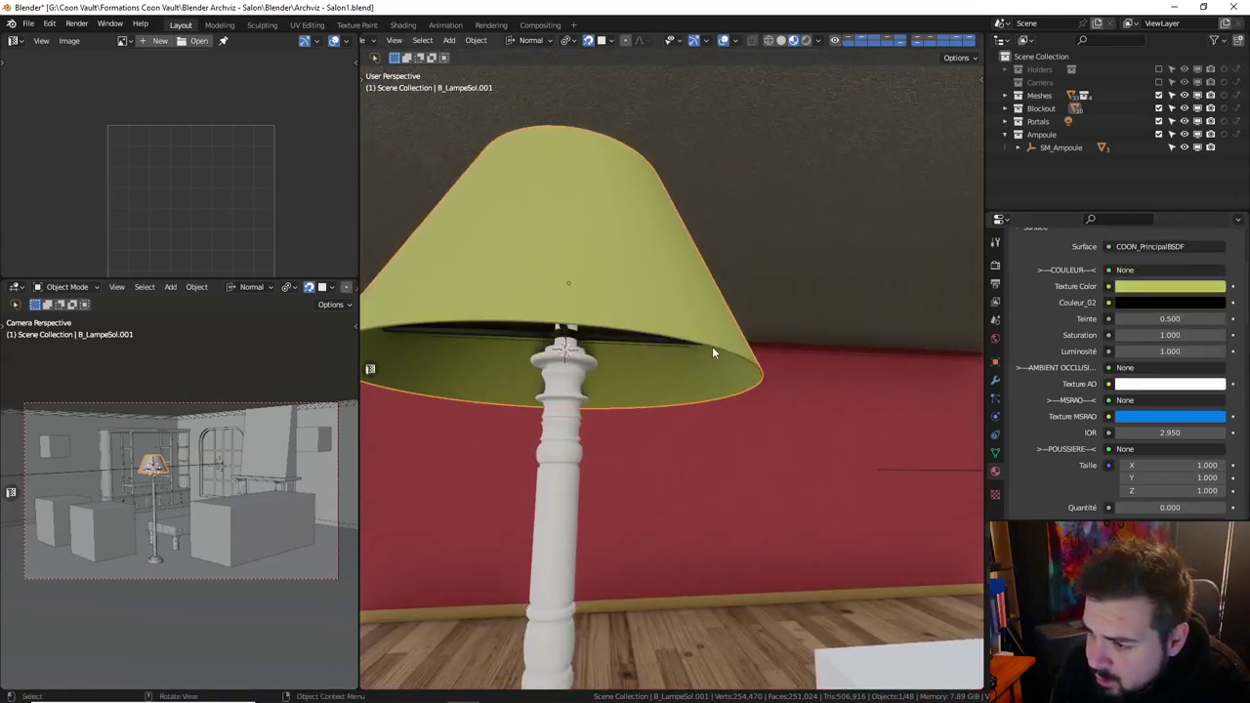
# Reopen M_Abatjour's Texture Color picker in HSV mode and review the material settings.
pyautogui.click(1160, 288)
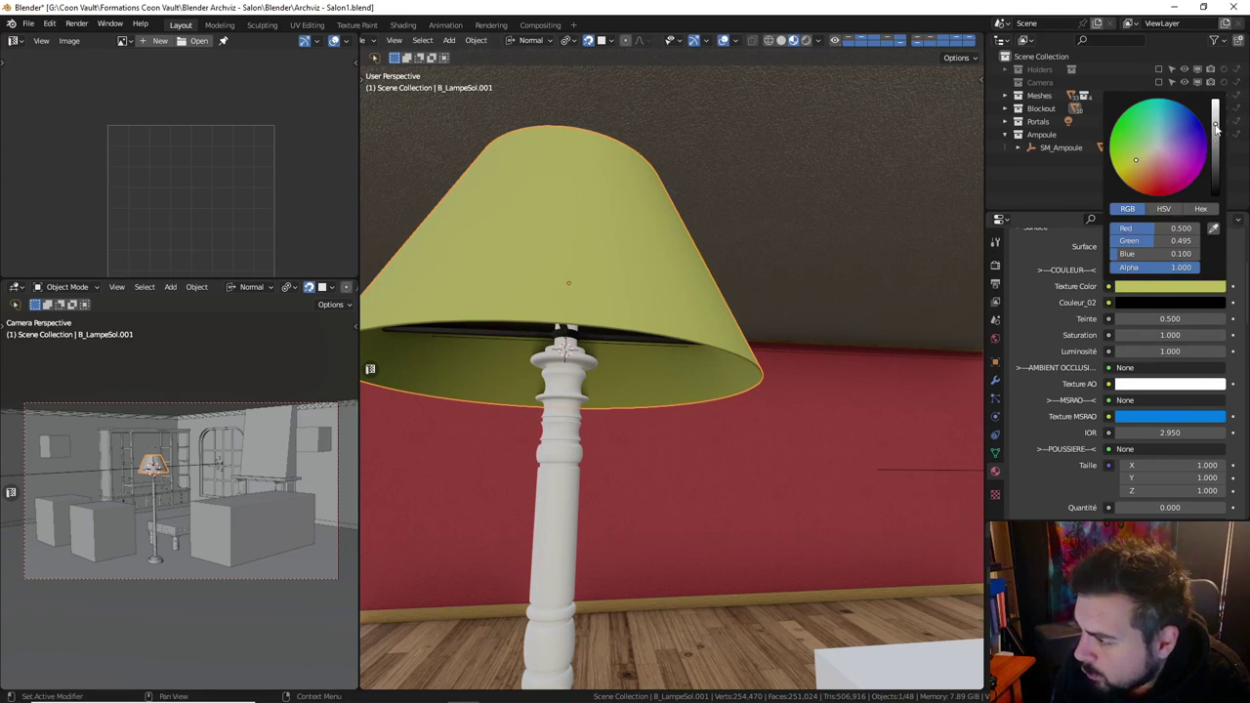
pyautogui.click(1167, 210)
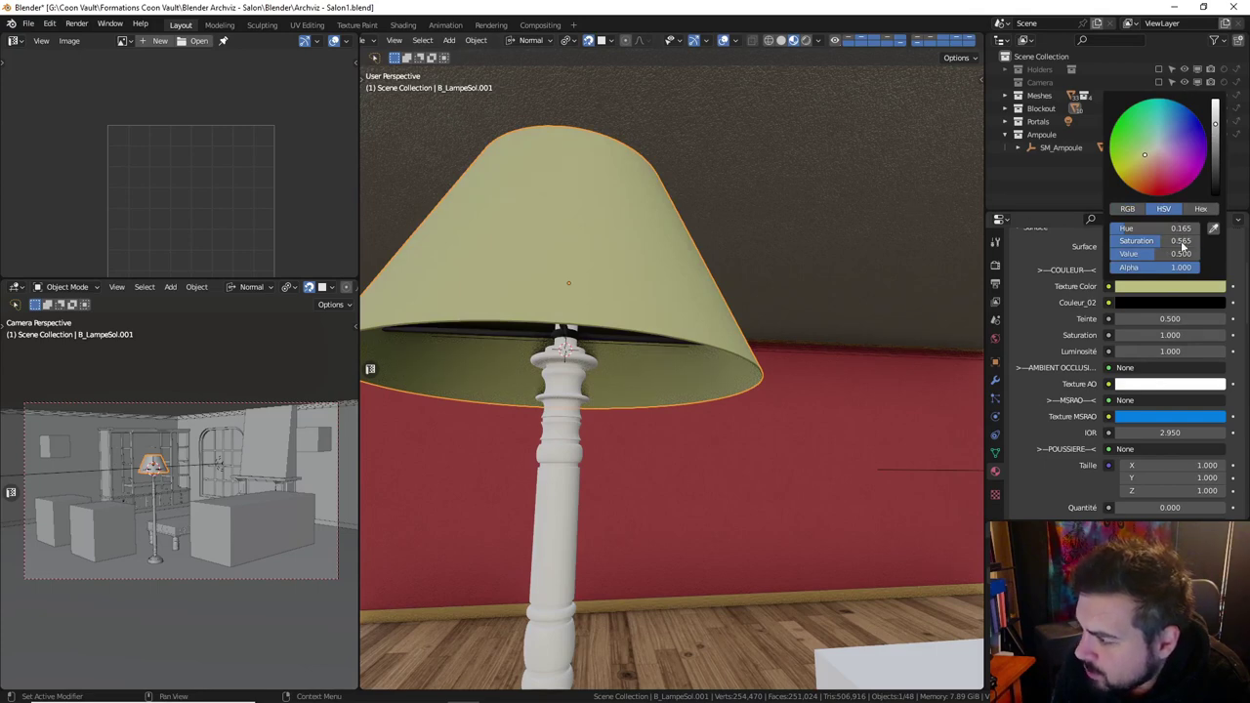
pyautogui.scroll(-3, 1171, 436)
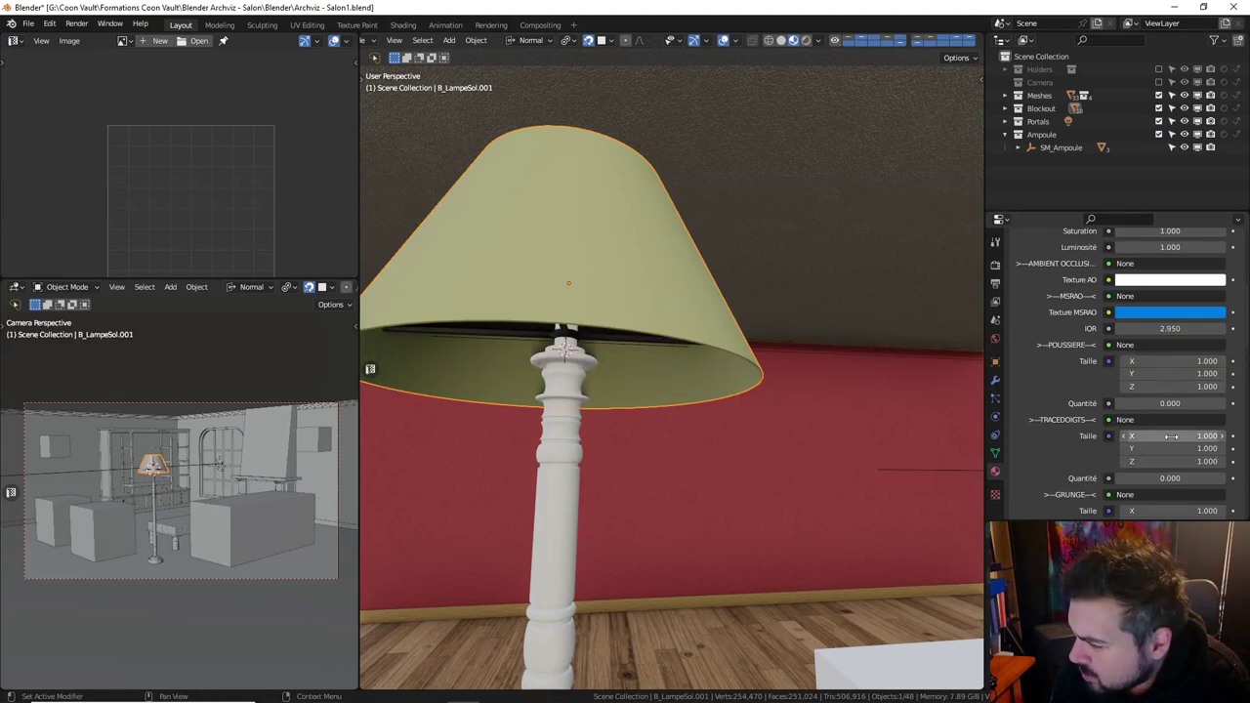
pyautogui.scroll(-3, 1152, 439)
pyautogui.scroll(-3, 1142, 440)
pyautogui.scroll(-2, 1138, 442)
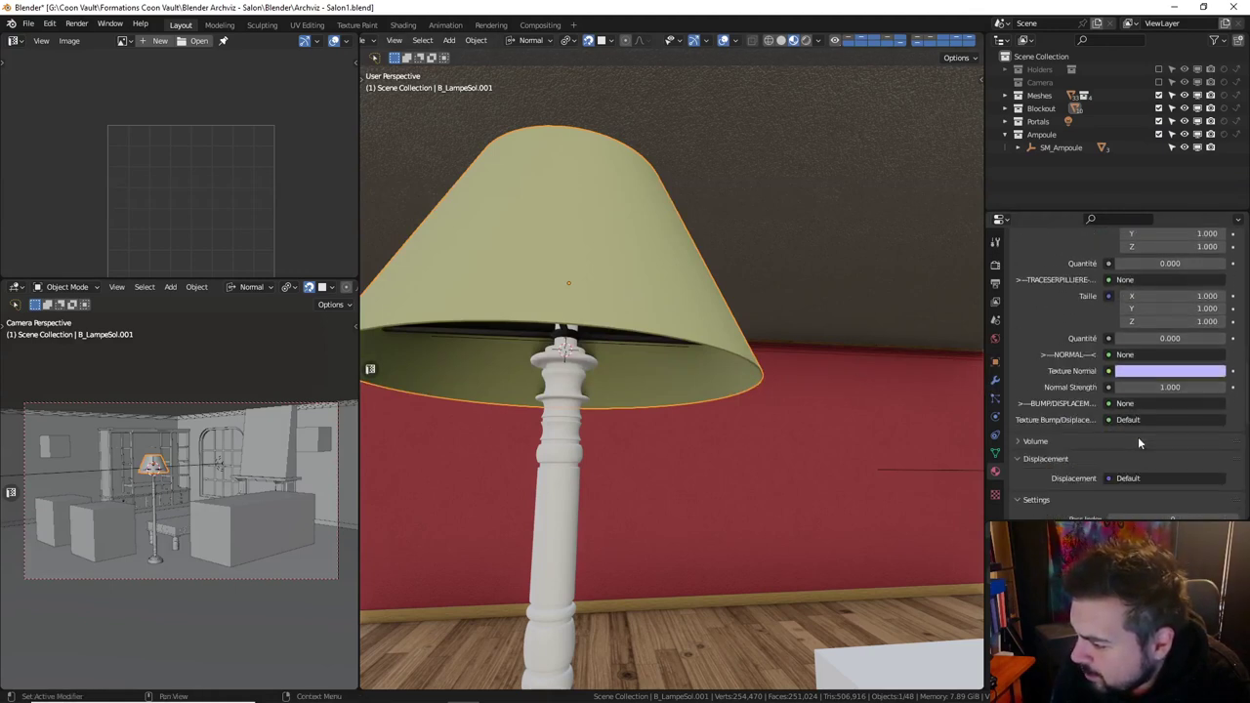
pyautogui.scroll(2, 1138, 443)
pyautogui.scroll(2, 1133, 391)
pyautogui.scroll(2, 1128, 312)
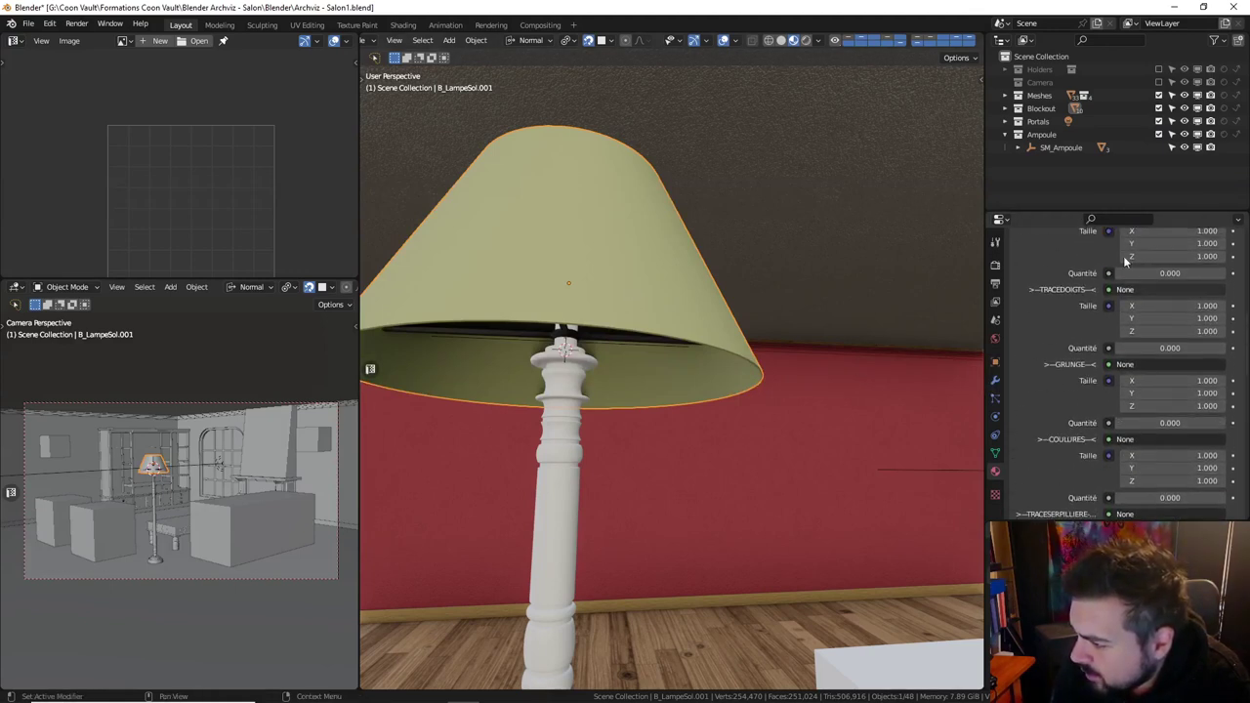
pyautogui.scroll(2, 1108, 322)
pyautogui.scroll(2, 1108, 336)
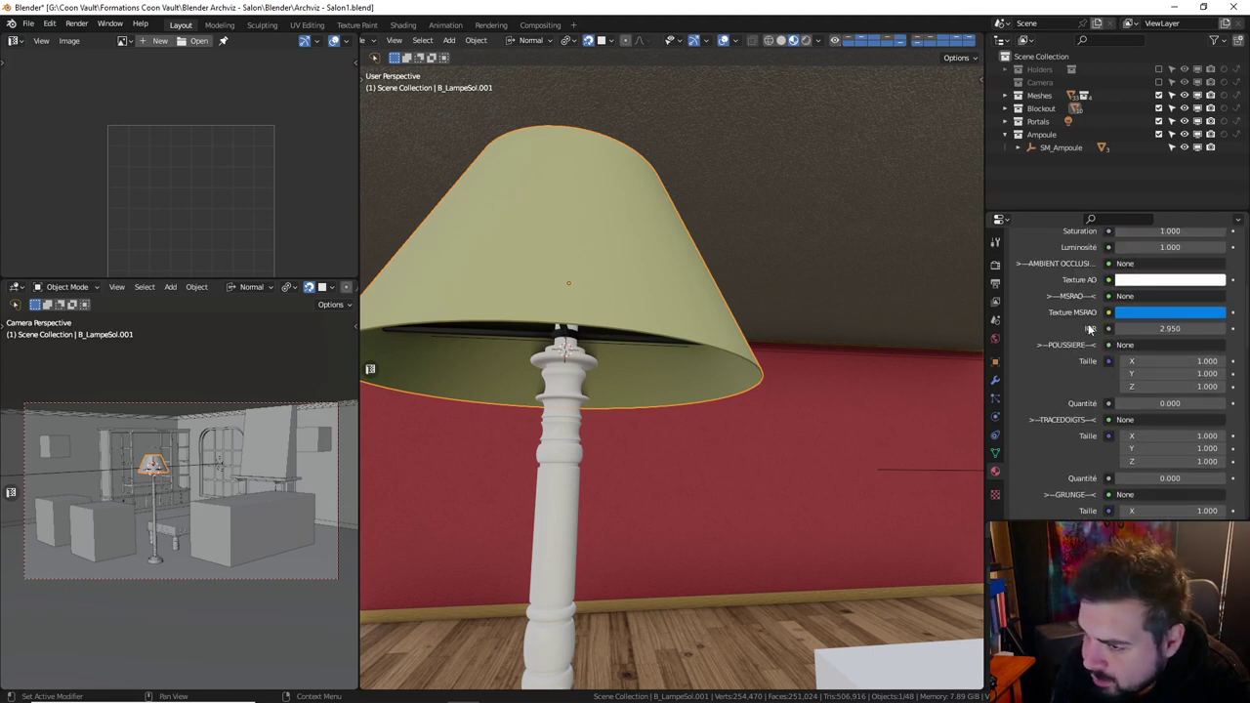
pyautogui.scroll(2, 1105, 364)
pyautogui.scroll(1, 1105, 363)
pyautogui.scroll(1, 1105, 364)
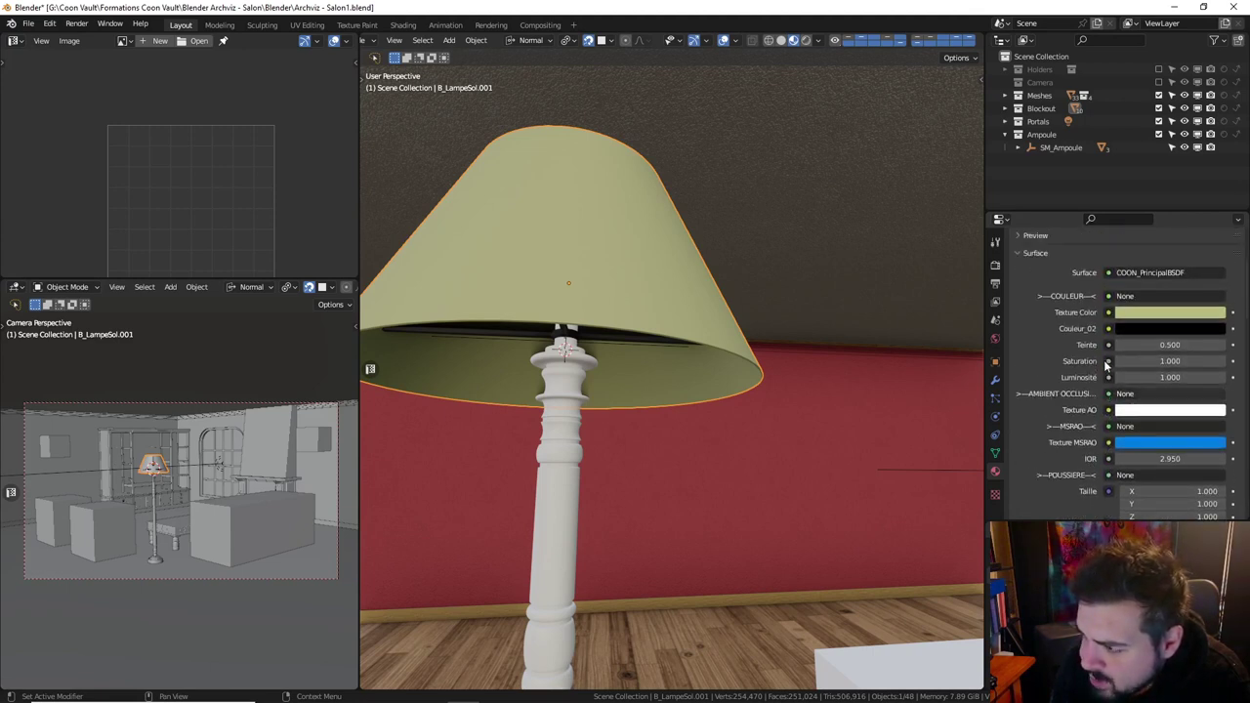
pyautogui.scroll(2, 1106, 364)
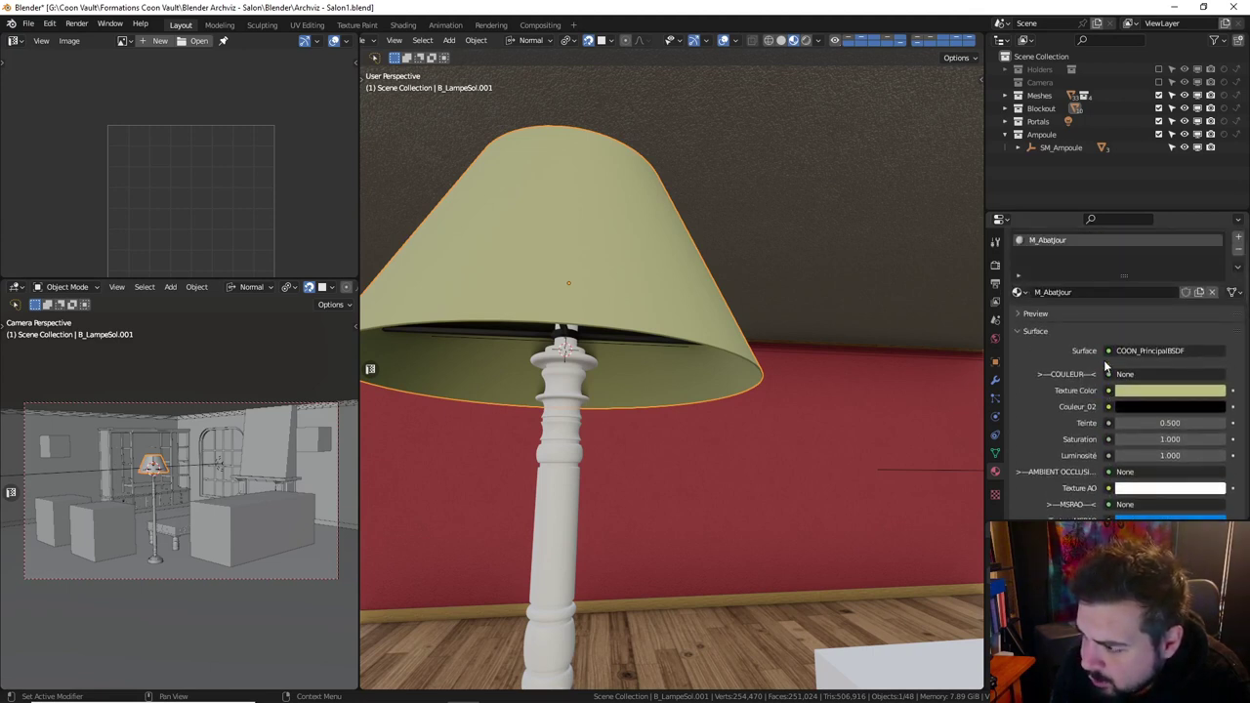
# Replace the old lampshade material slot with a new material named M_AbatJourLampe.
pyautogui.click(1238, 251)
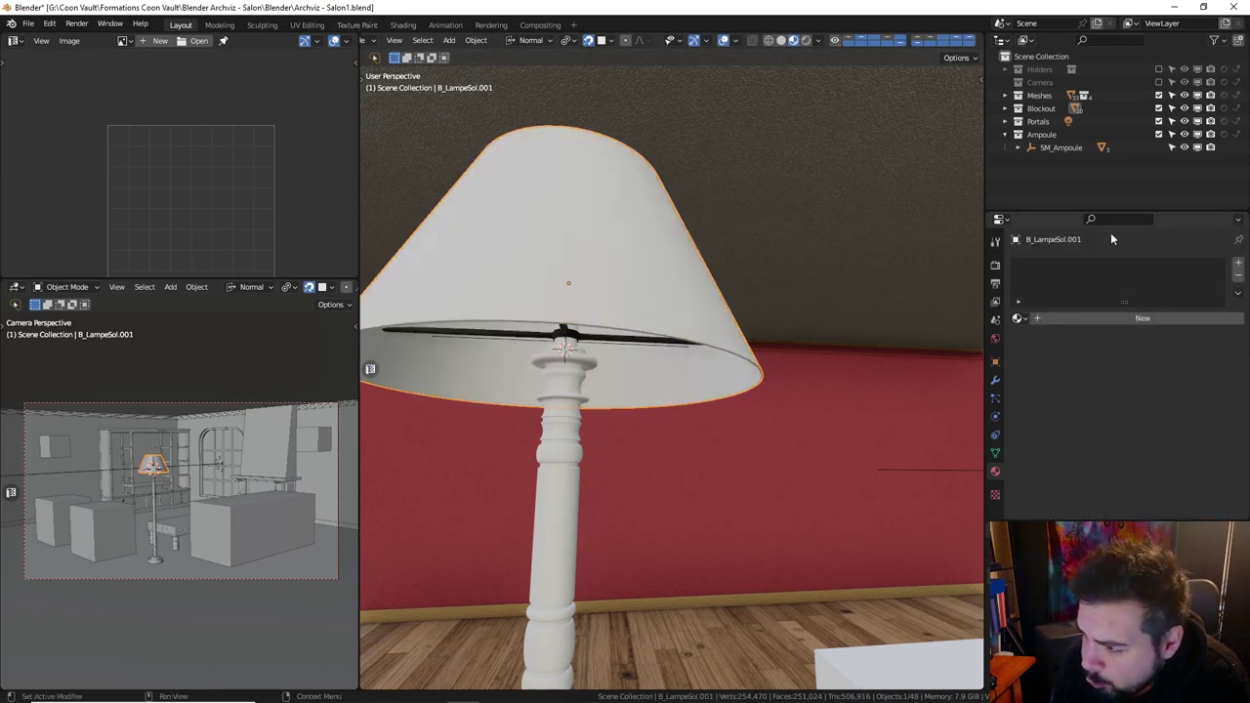
pyautogui.click(1095, 322)
pyautogui.doubleClick(1096, 318)
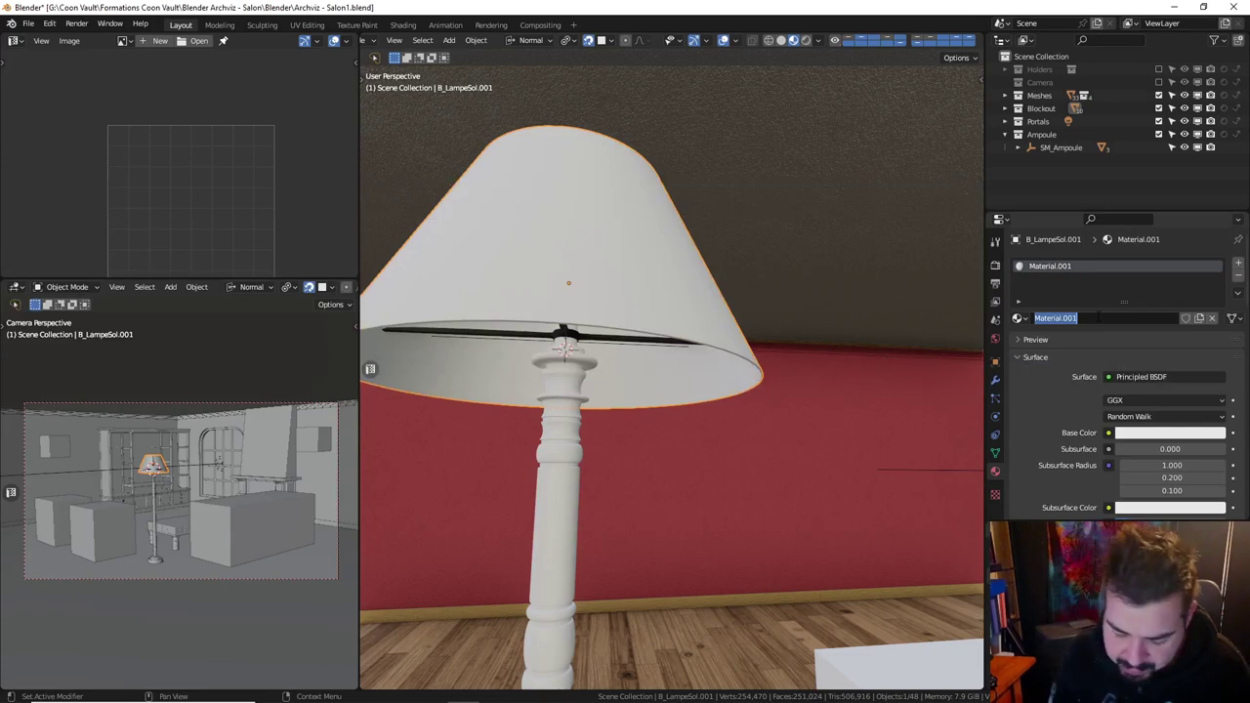
pyautogui.write('M_Ab')
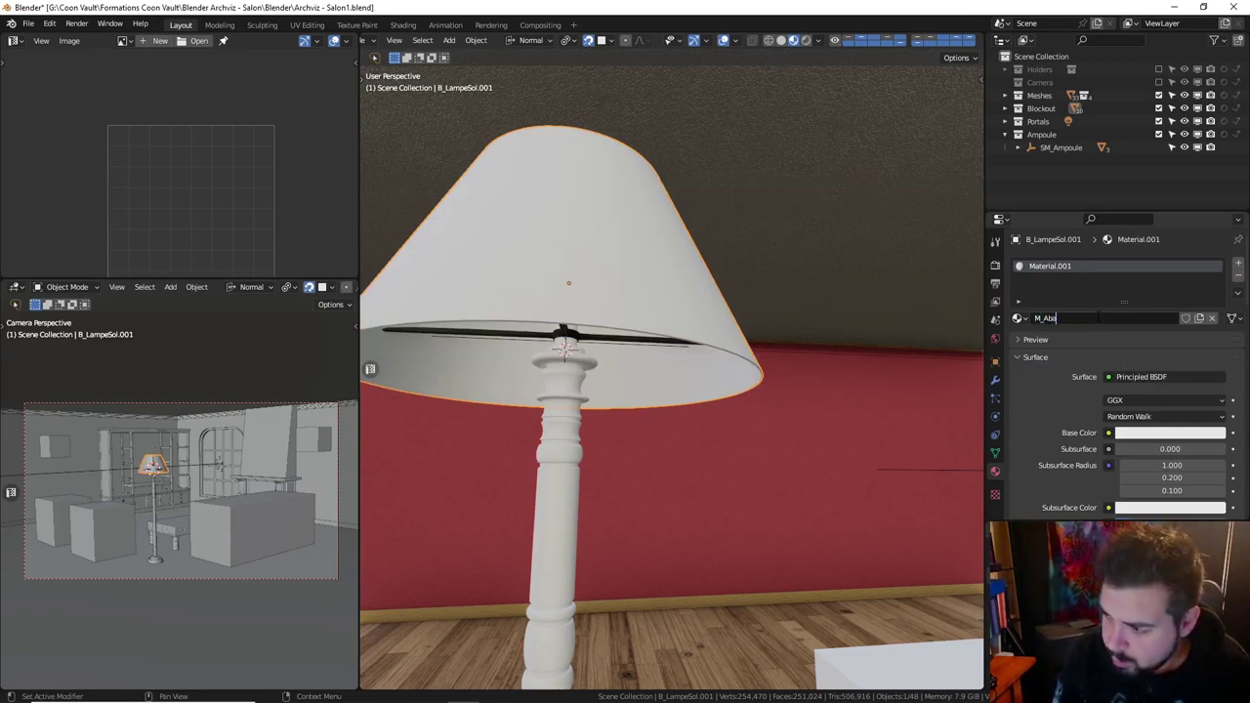
pyautogui.write('atJo')
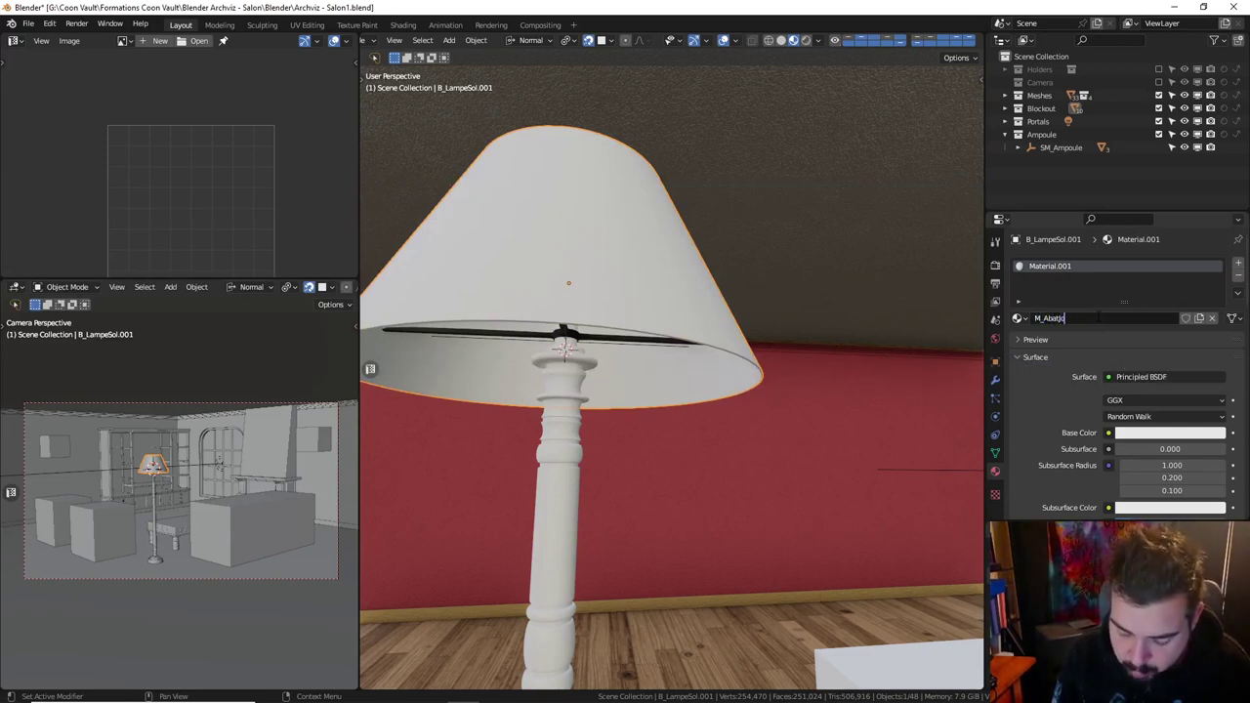
pyautogui.write('urLampe')
pyautogui.press('Return')
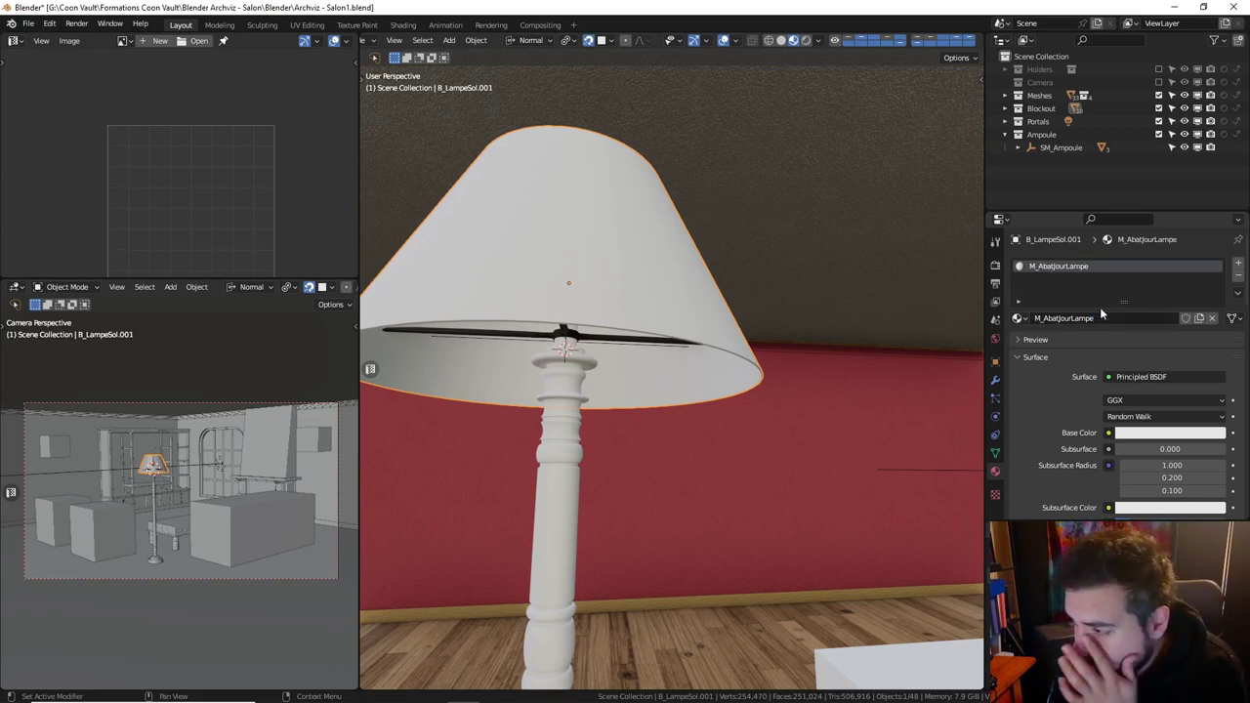
# Feed Ambient Occlusion (128 samples) into Base Color with a pale yellow colour.
pyautogui.click(1107, 433)
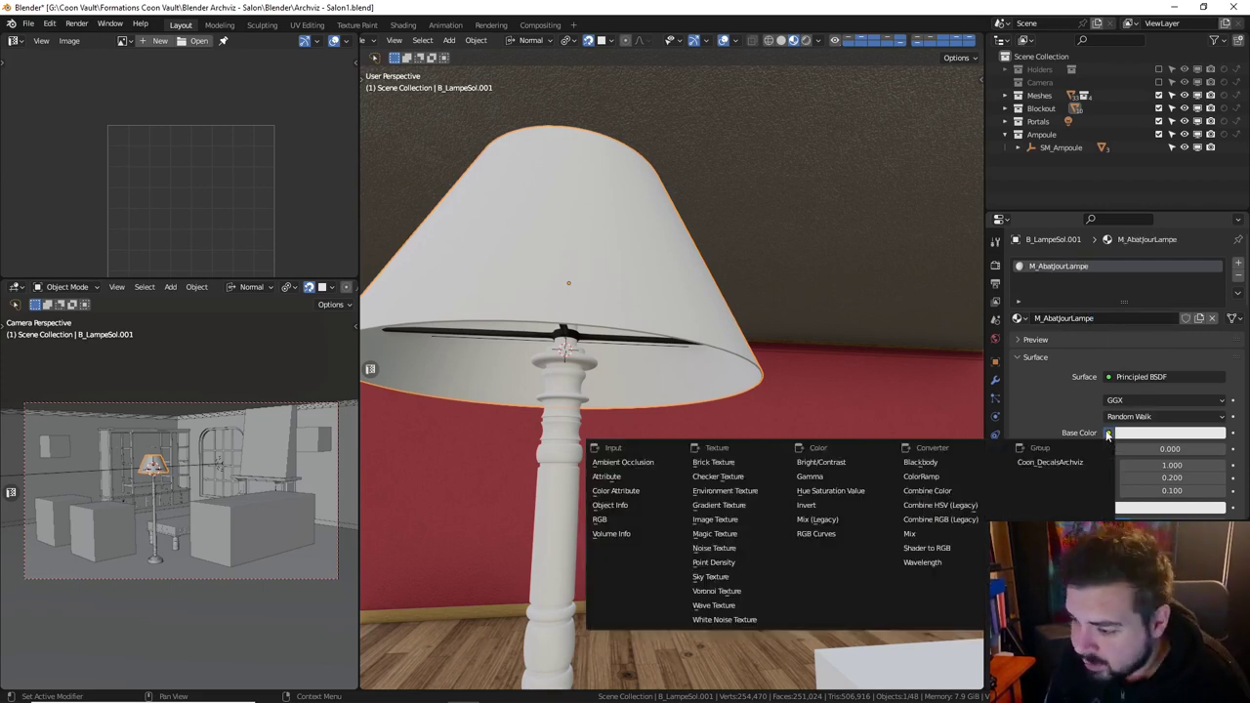
pyautogui.press('a')
pyautogui.click(1133, 448)
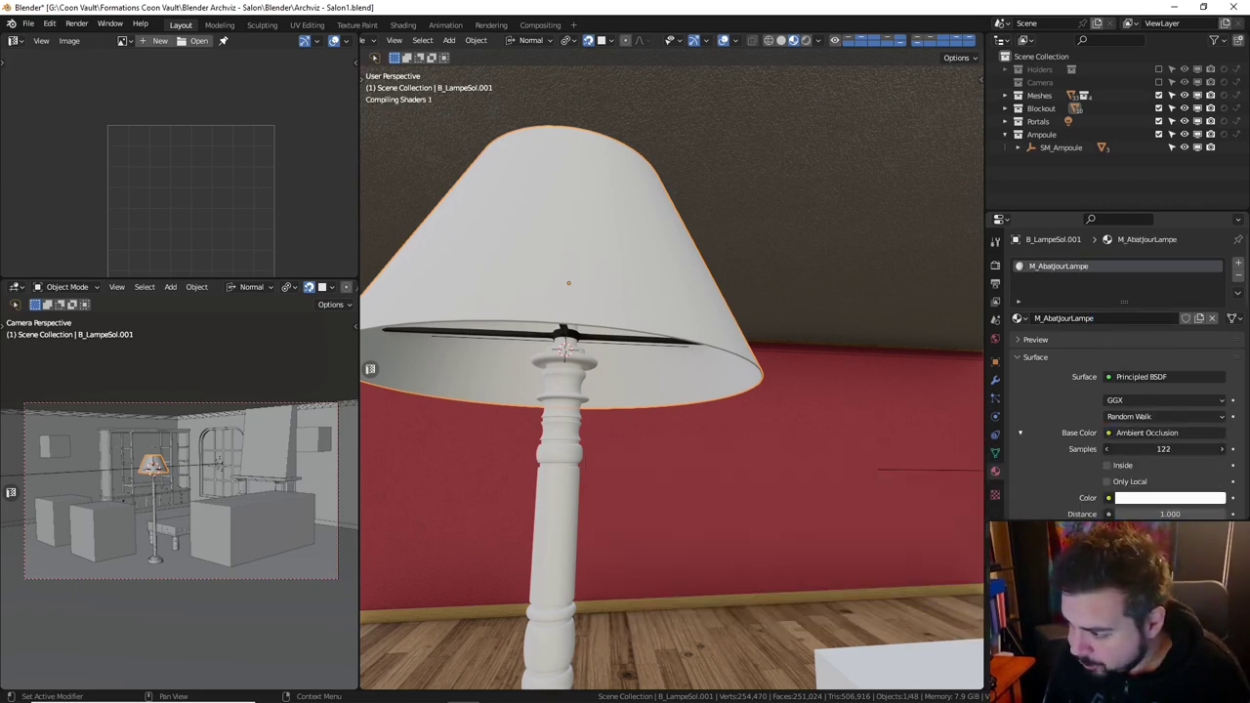
pyautogui.write('128')
pyautogui.press('Return')
pyautogui.scroll(-1, 1162, 459)
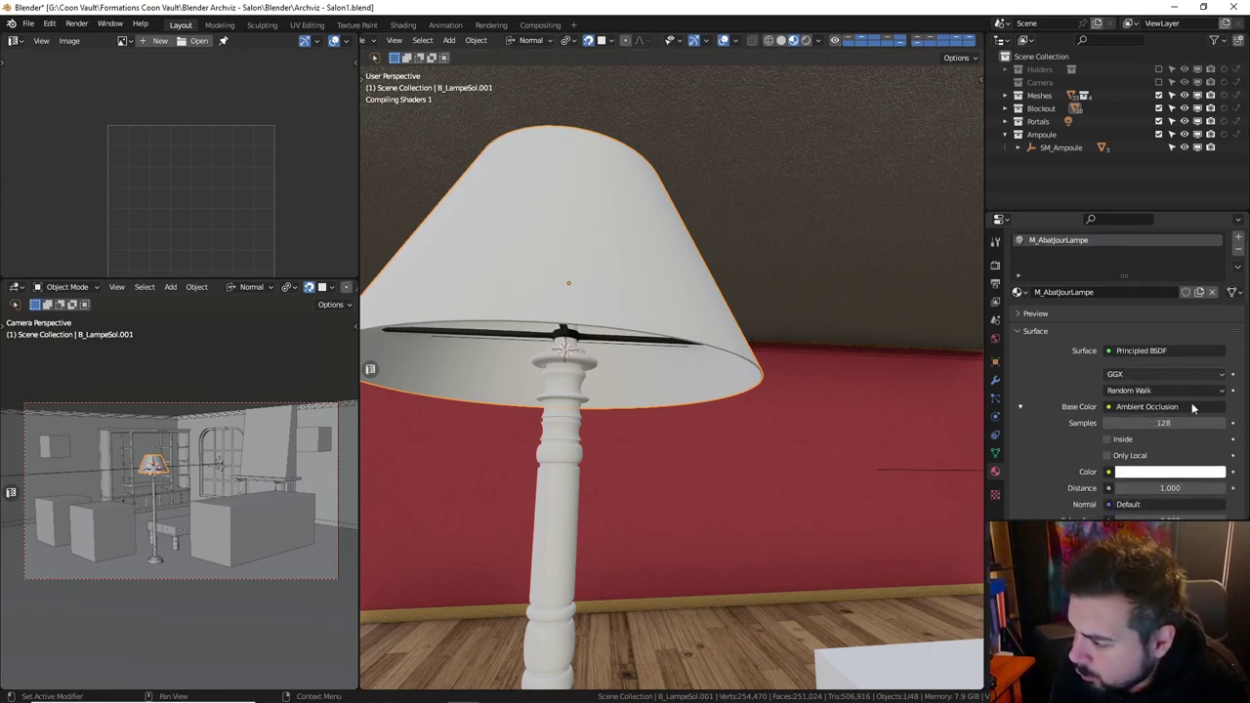
pyautogui.click(1191, 392)
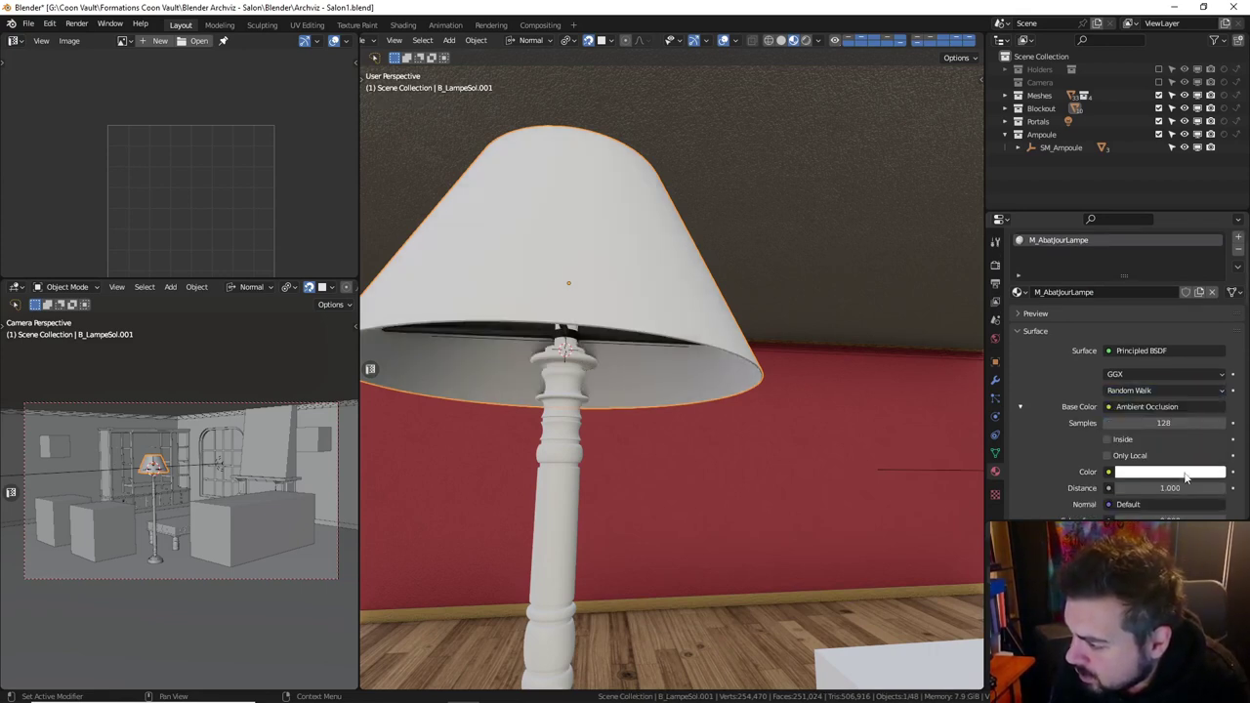
pyautogui.click(1187, 472)
pyautogui.click(1141, 344)
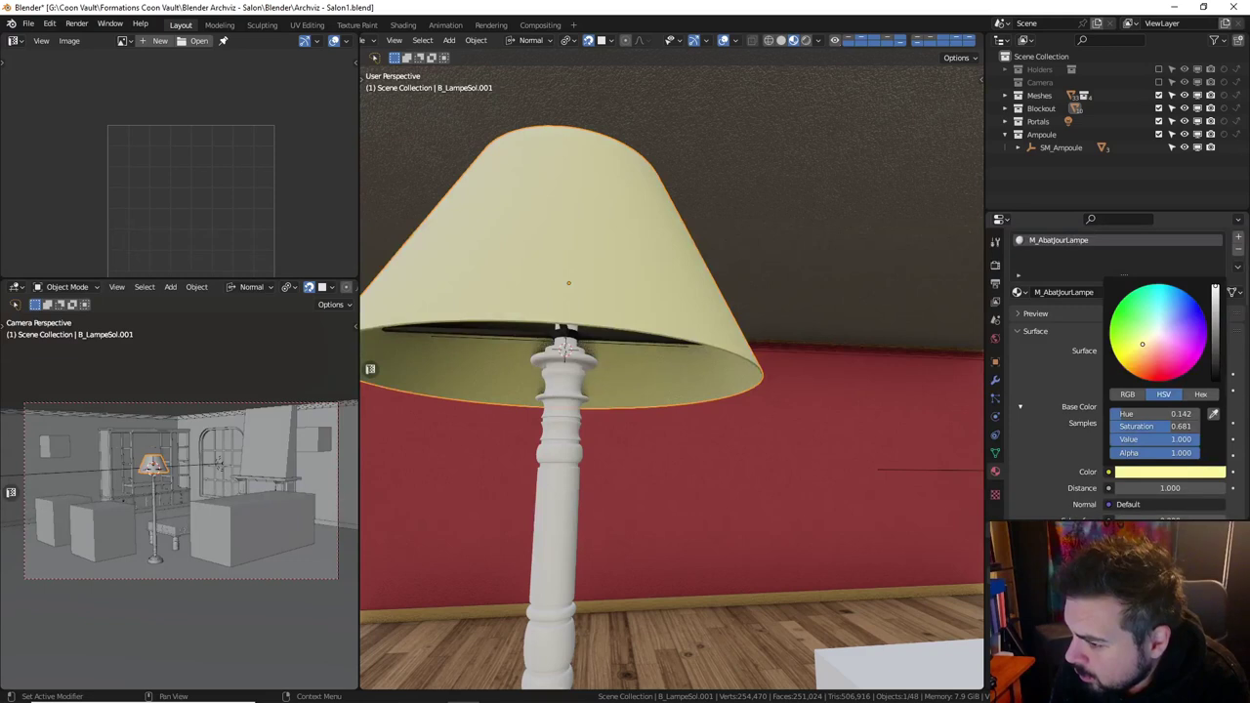
# Set the material's Specular to 0.2 and Roughness to 0.8.
pyautogui.scroll(-4, 1125, 432)
pyautogui.scroll(-3, 1125, 432)
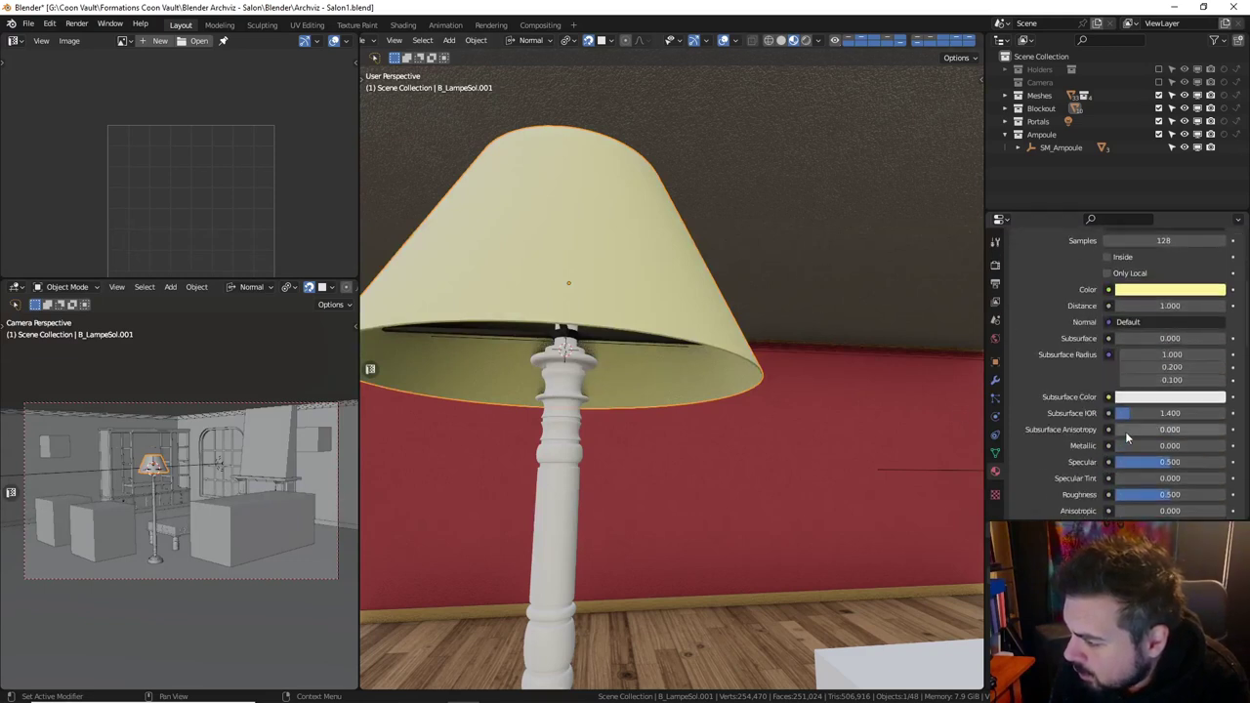
pyautogui.doubleClick(1141, 460)
pyautogui.press('BackSpace')
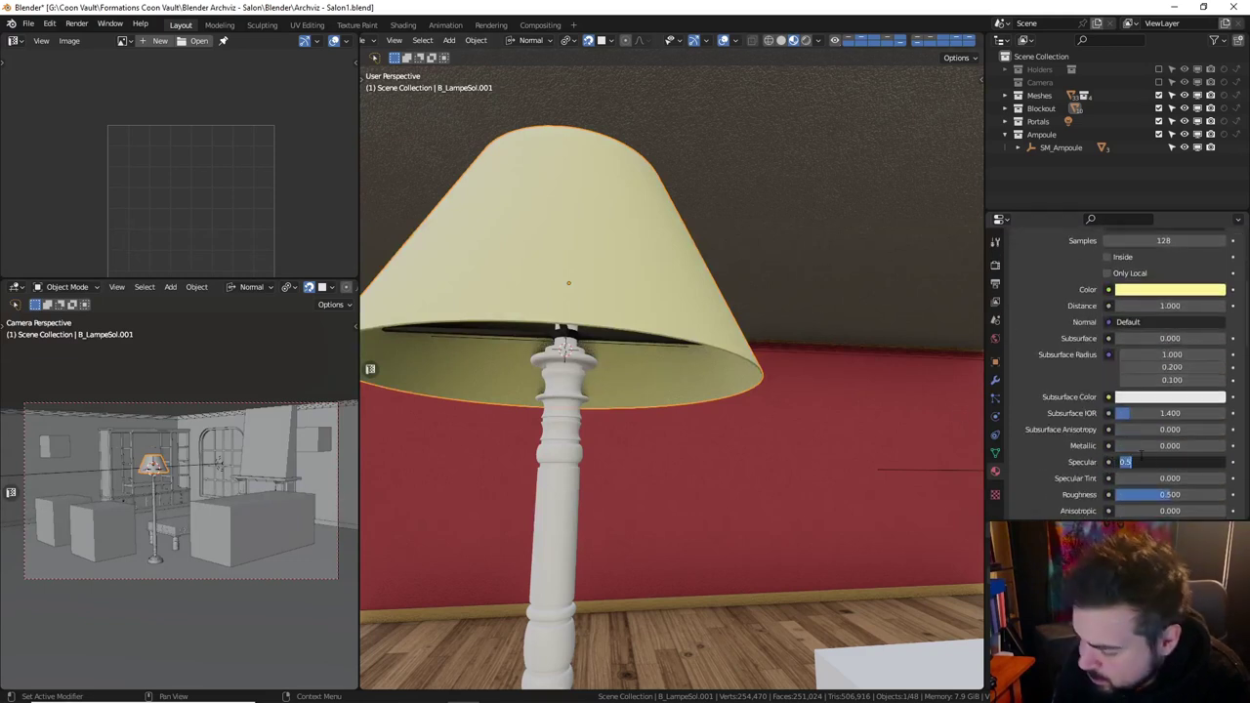
pyautogui.write('0.2')
pyautogui.press('Return')
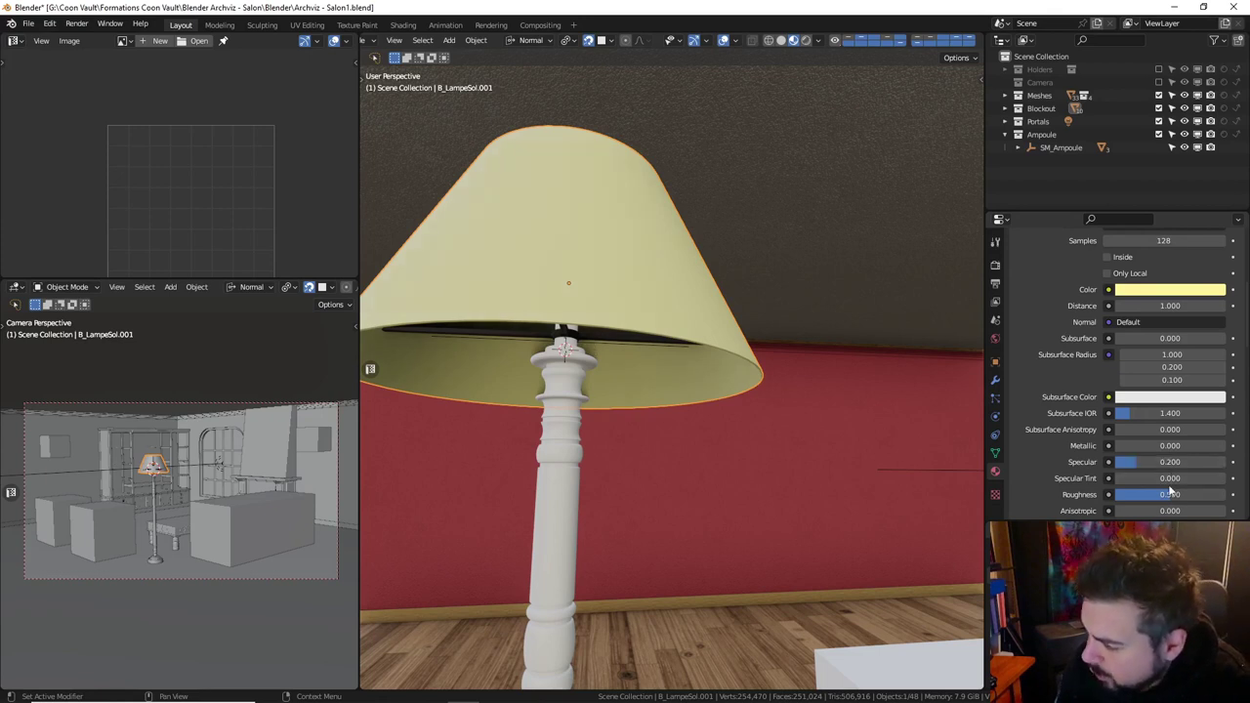
pyautogui.write('.8')
pyautogui.moveTo(1126, 494); pyautogui.dragTo(1201, 494)
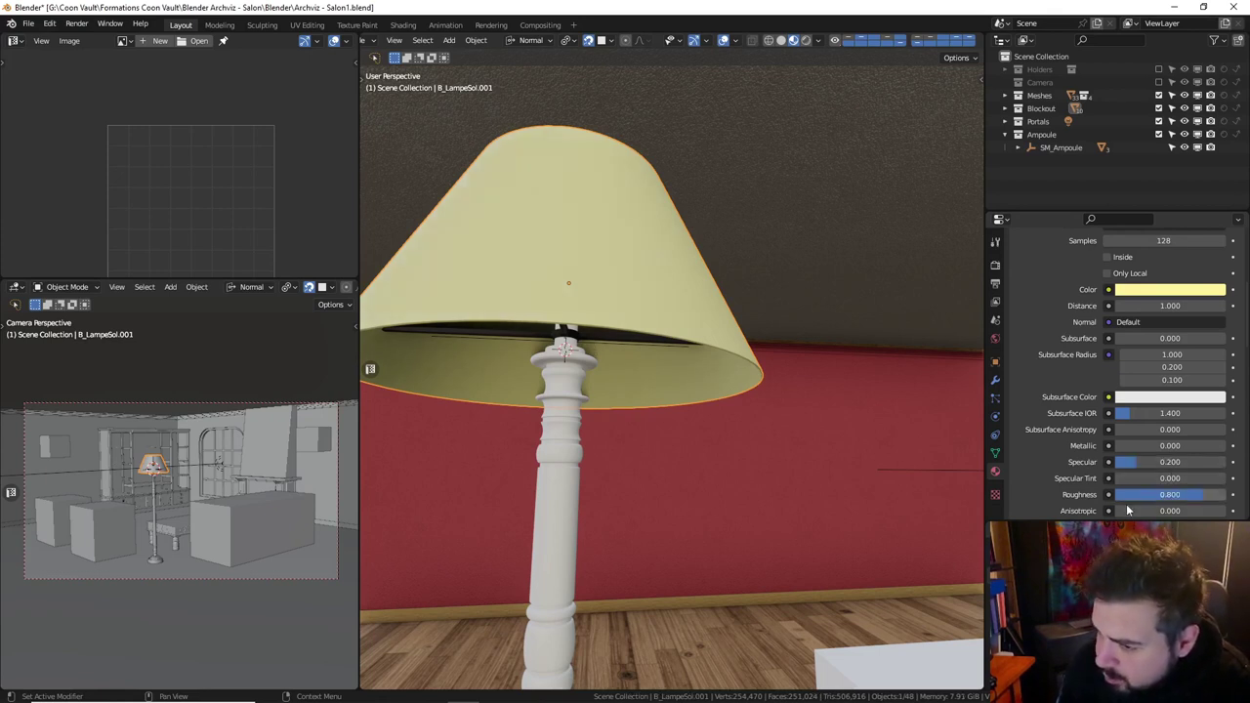
# Lower the material's Alpha to 0.2 for a translucent shade.
pyautogui.scroll(-3, 1137, 452)
pyautogui.scroll(-2, 1143, 442)
pyautogui.scroll(-3, 1148, 441)
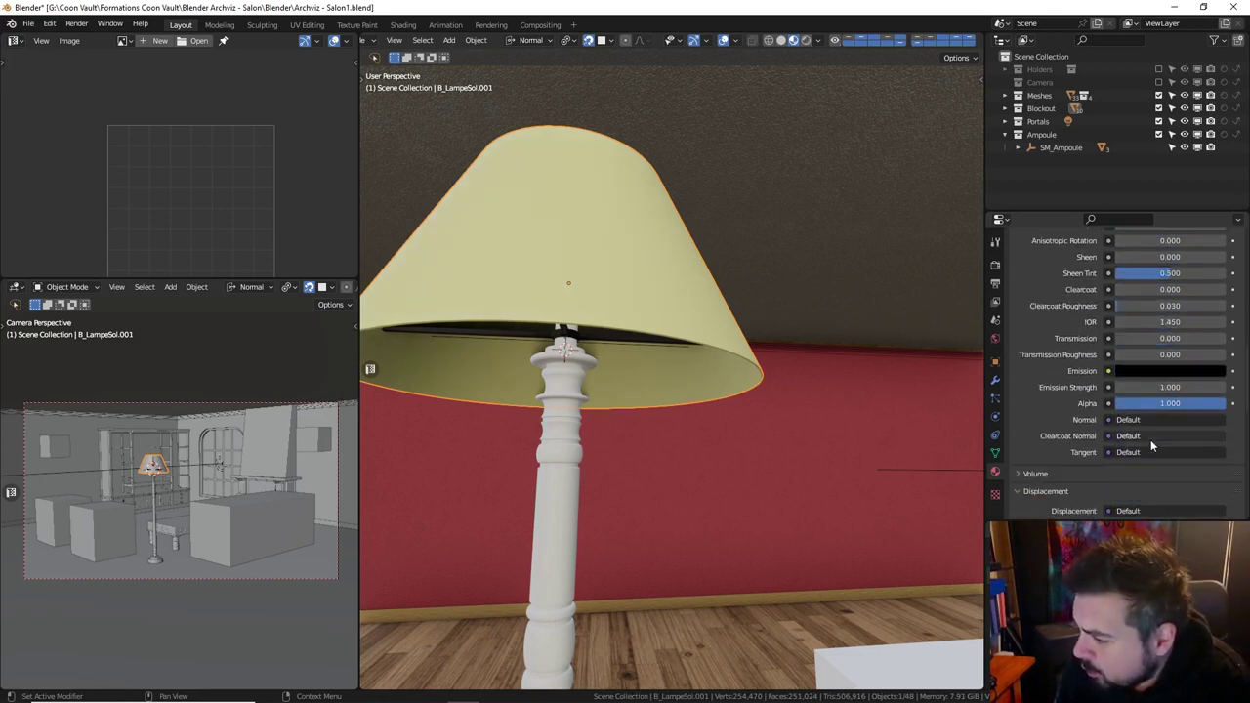
pyautogui.click(1150, 402)
pyautogui.write('.2')
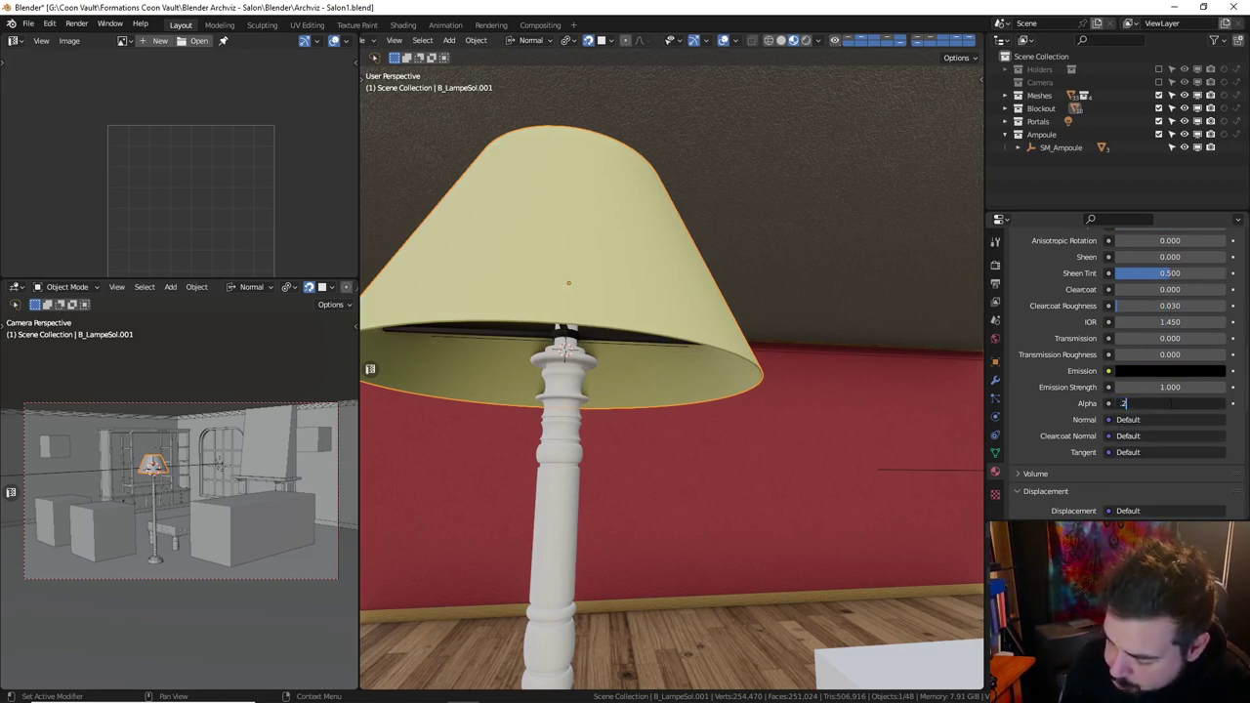
pyautogui.press('Return')
pyautogui.scroll(-3, 1148, 406)
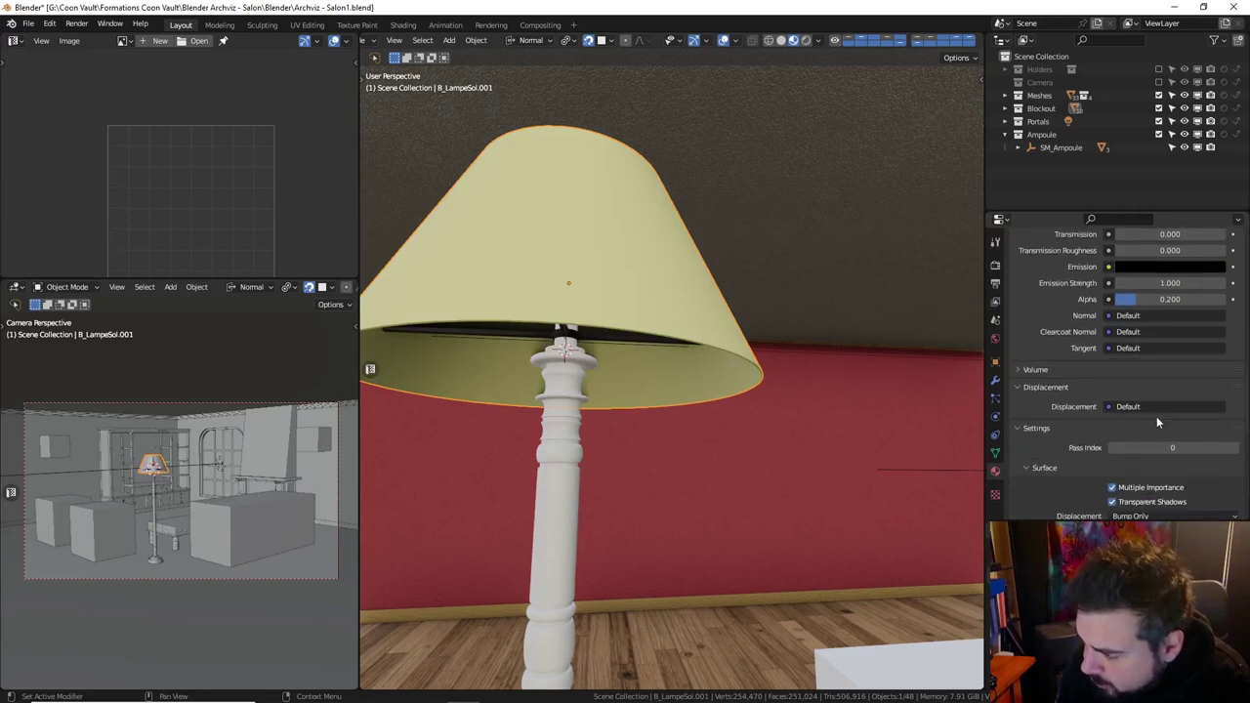
pyautogui.scroll(-4, 1158, 422)
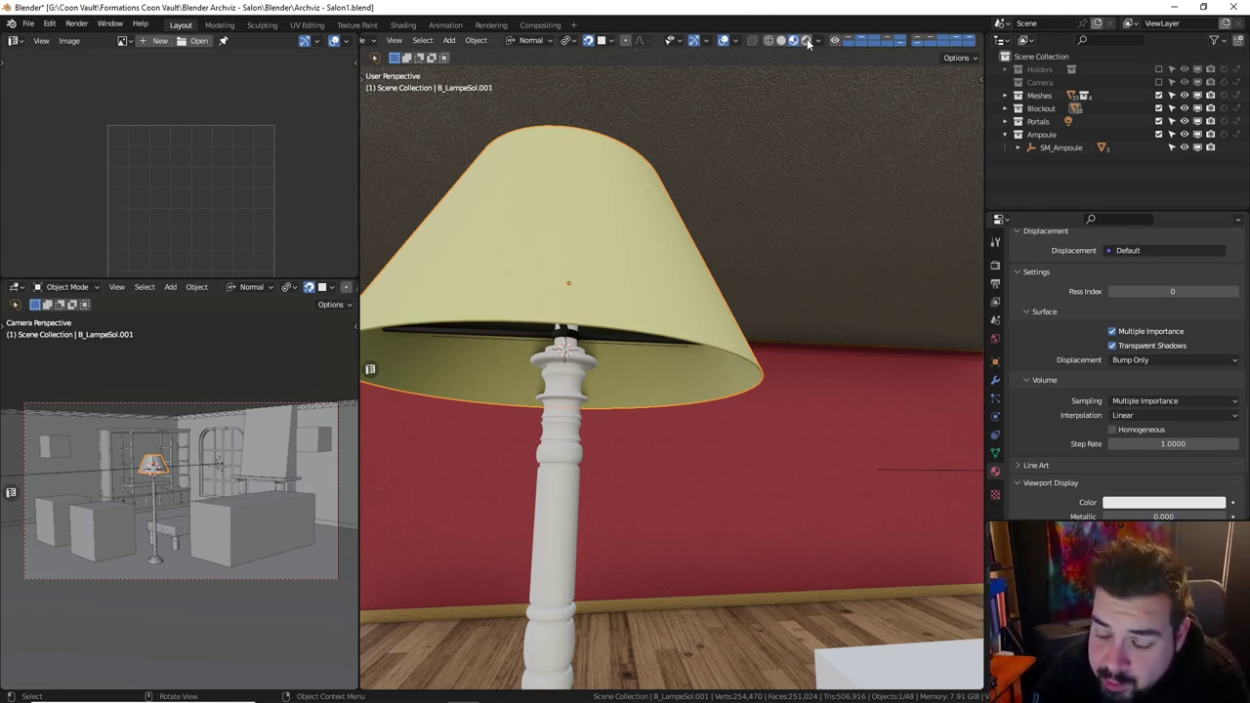
# Preview the lampshade in rendered shading, zoom in, then switch to the Shading workspace.
pyautogui.click(807, 43)
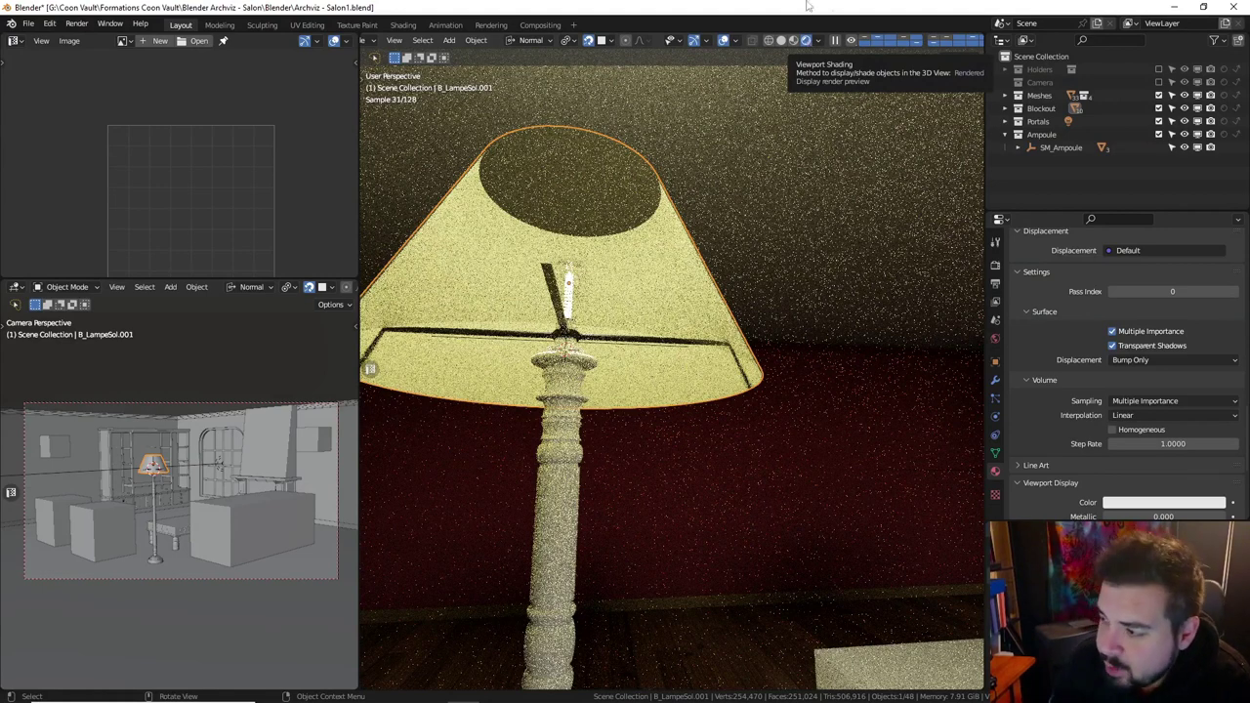
pyautogui.scroll(3, 1181, 337)
pyautogui.scroll(3, 1177, 354)
pyautogui.scroll(4, 1177, 357)
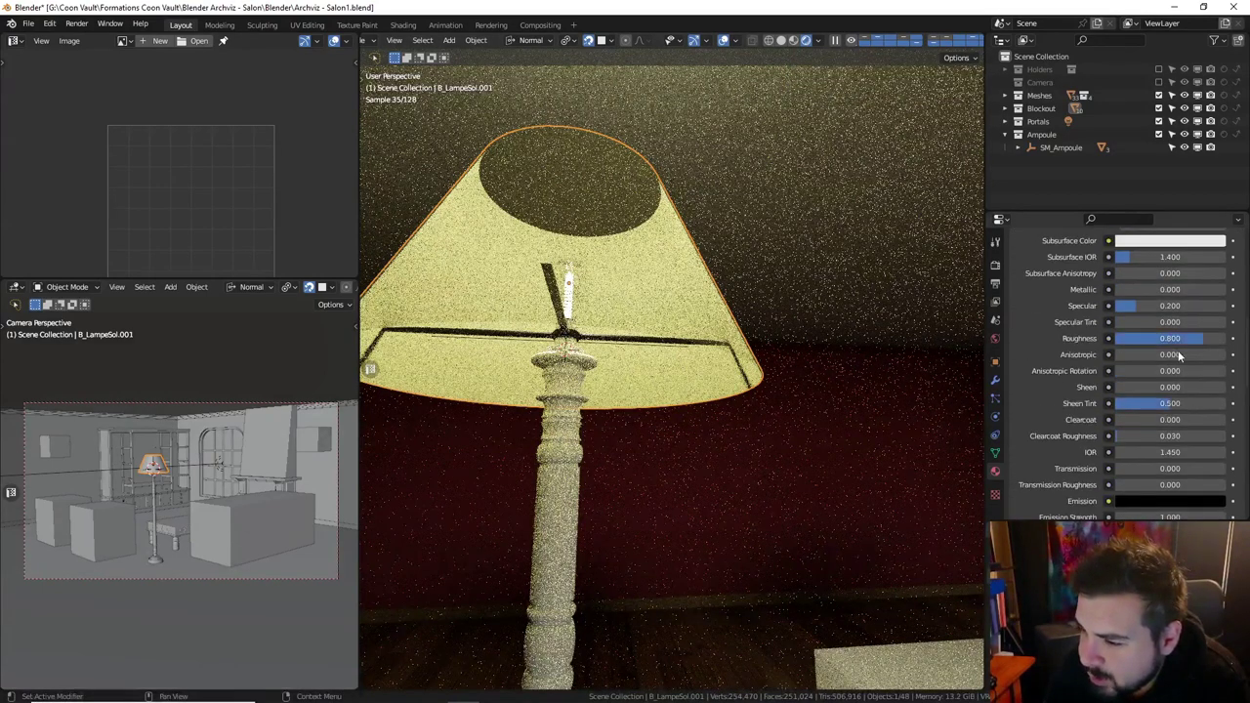
pyautogui.scroll(4, 1178, 357)
pyautogui.scroll(4, 1177, 357)
pyautogui.scroll(3, 1178, 358)
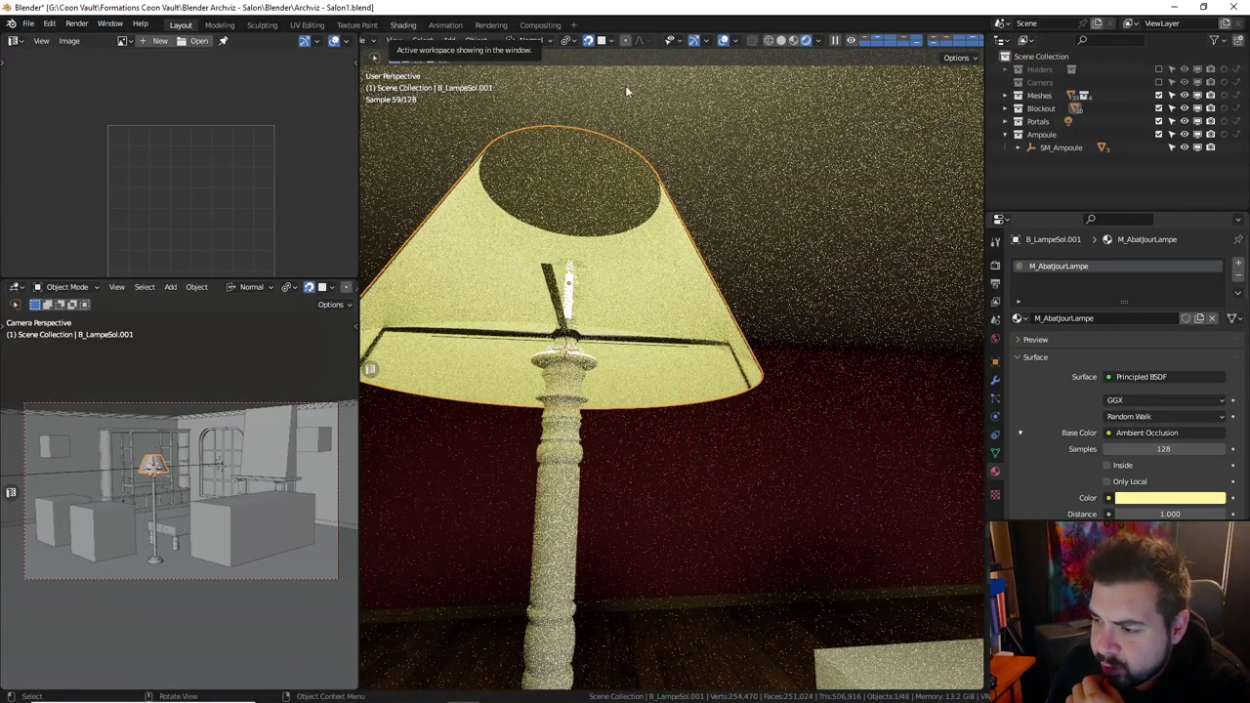
pyautogui.click(403, 24)
# Isolate the lampshade in local view, then browse up to Textures and open Tissu > 01.
pyautogui.press('KP_Divide')
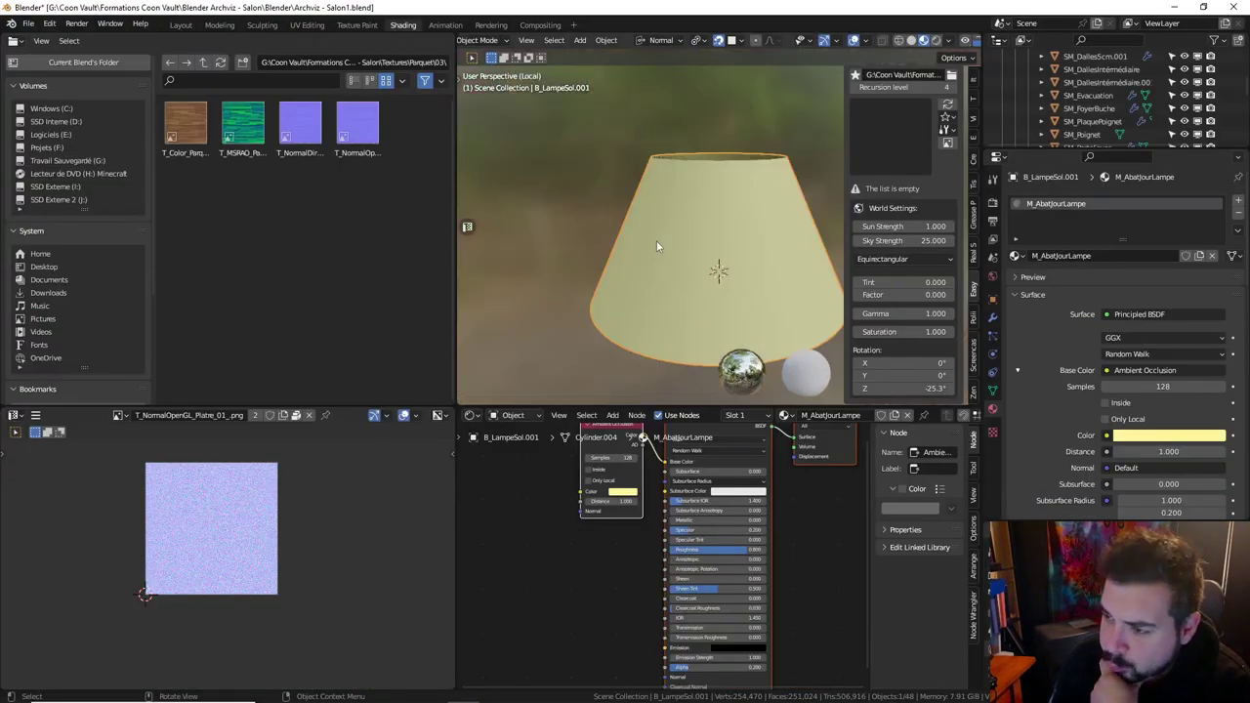
pyautogui.moveTo(667, 233); pyautogui.dragTo(737, 104, button='middle')
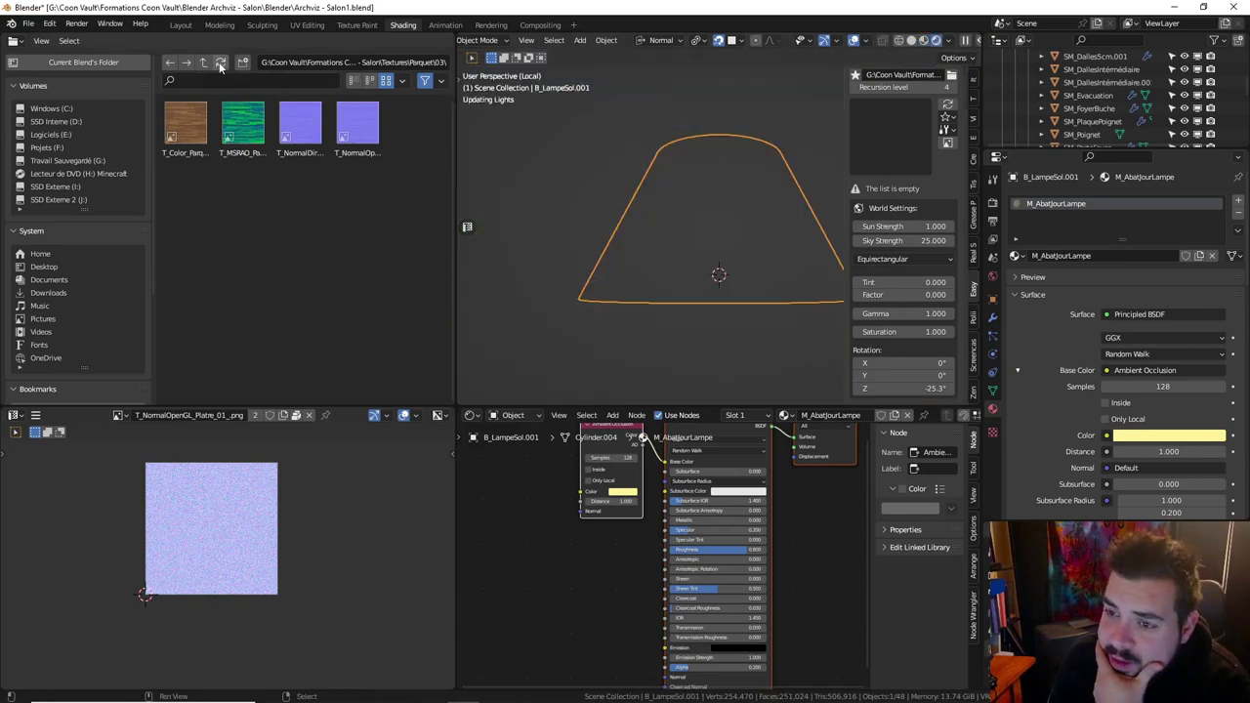
pyautogui.click(203, 62)
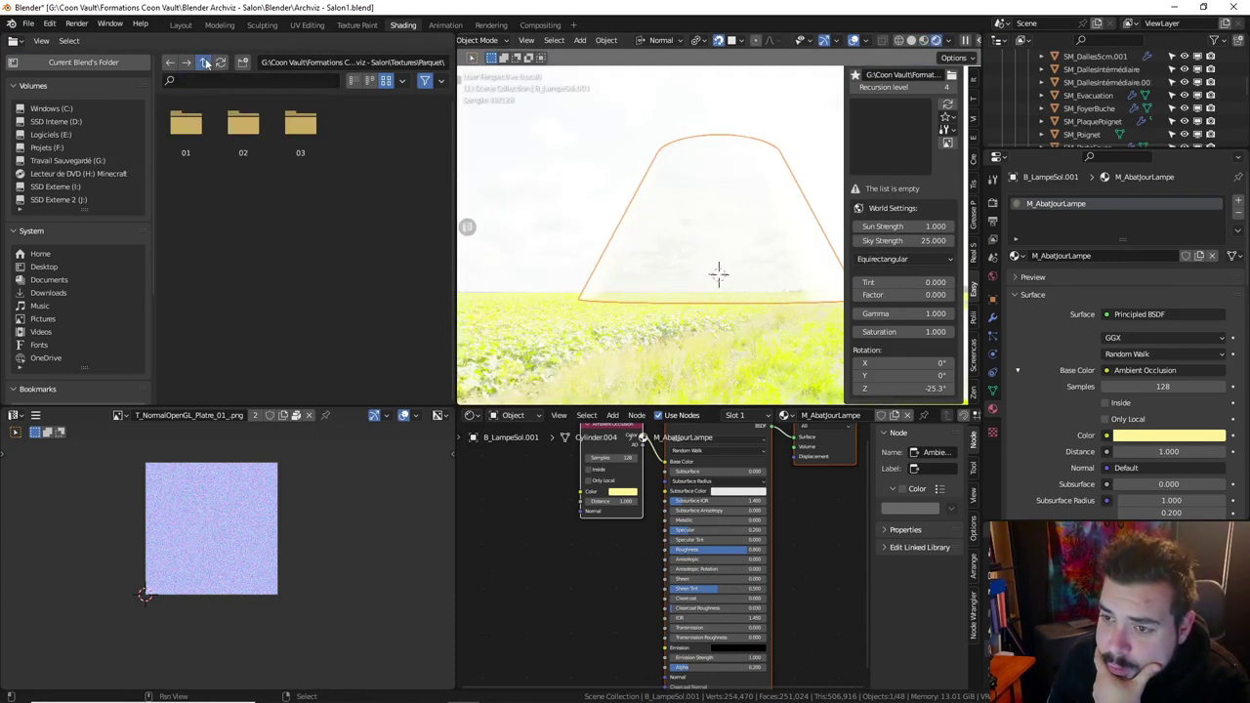
pyautogui.click(203, 63)
pyautogui.doubleClick(367, 200)
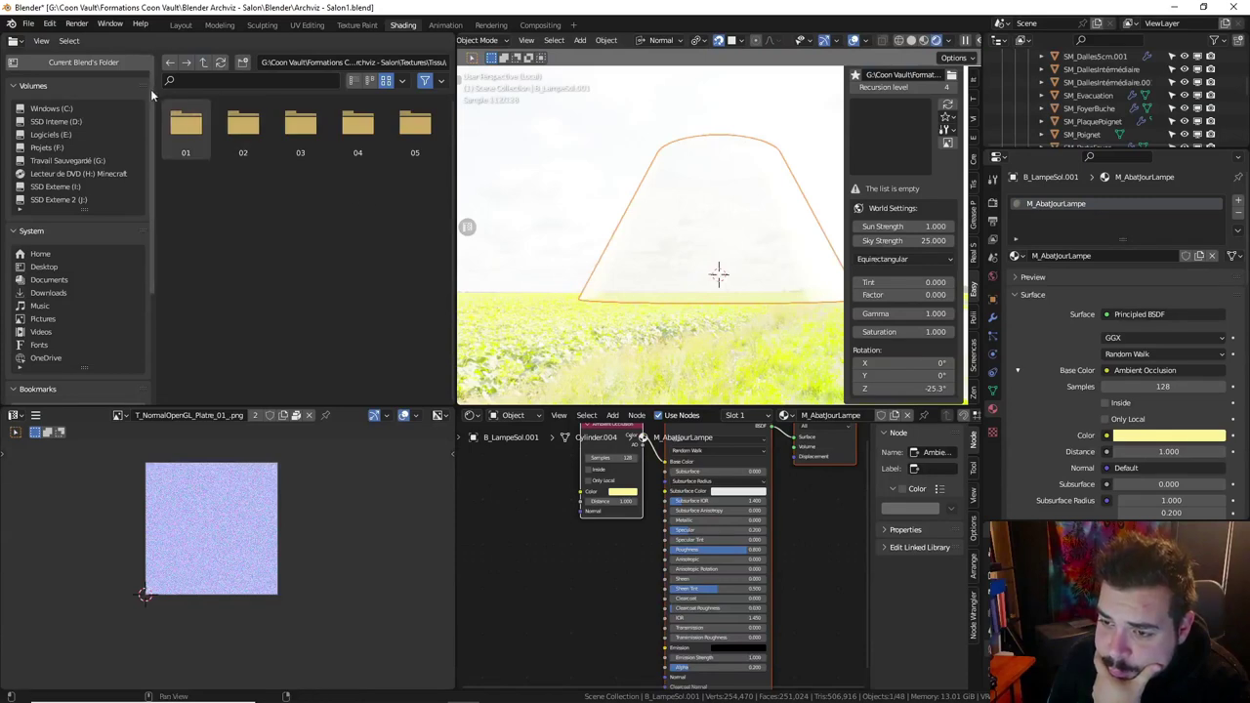
pyautogui.doubleClick(186, 124)
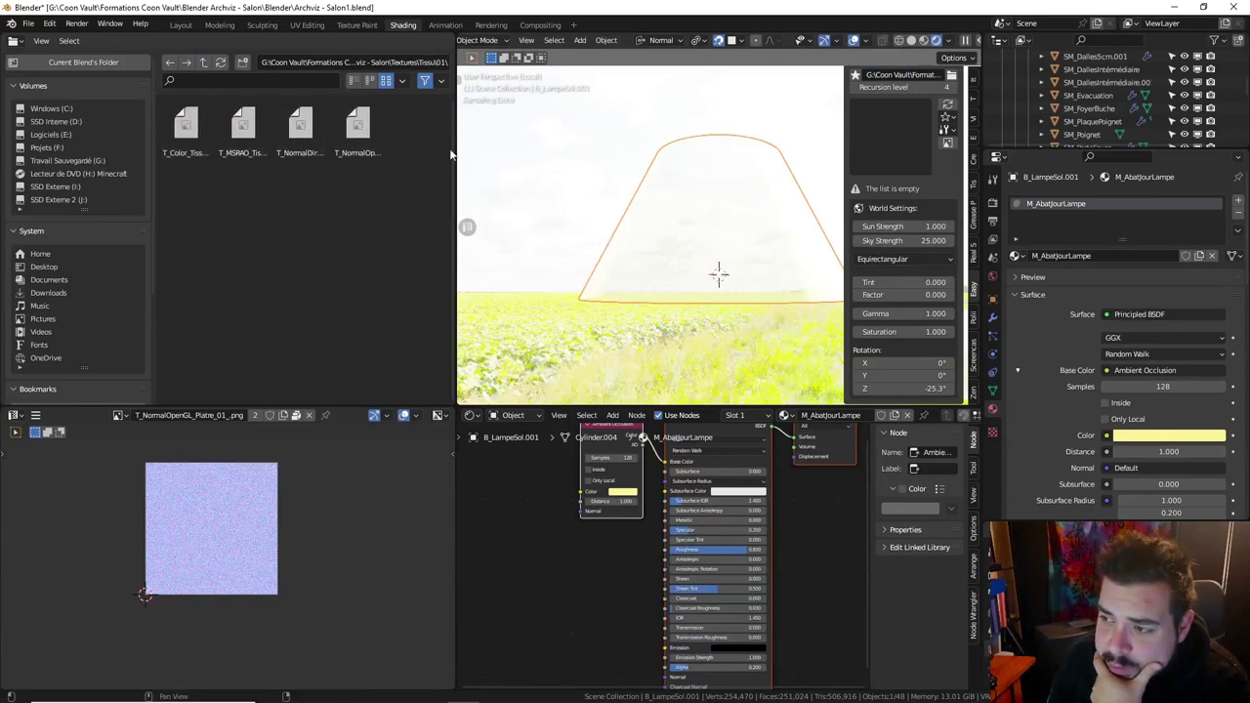
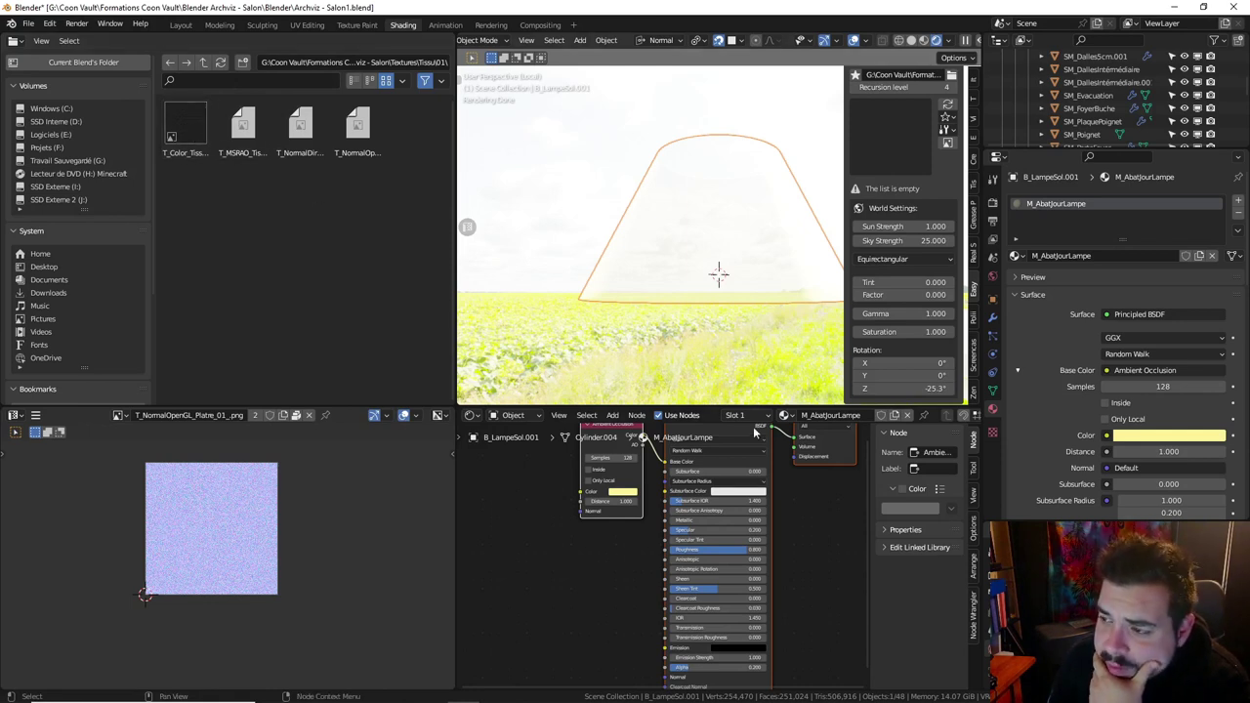
# Bring the lampshade back into the full living-room scene and pan the node tree for space.
pyautogui.click(872, 40)
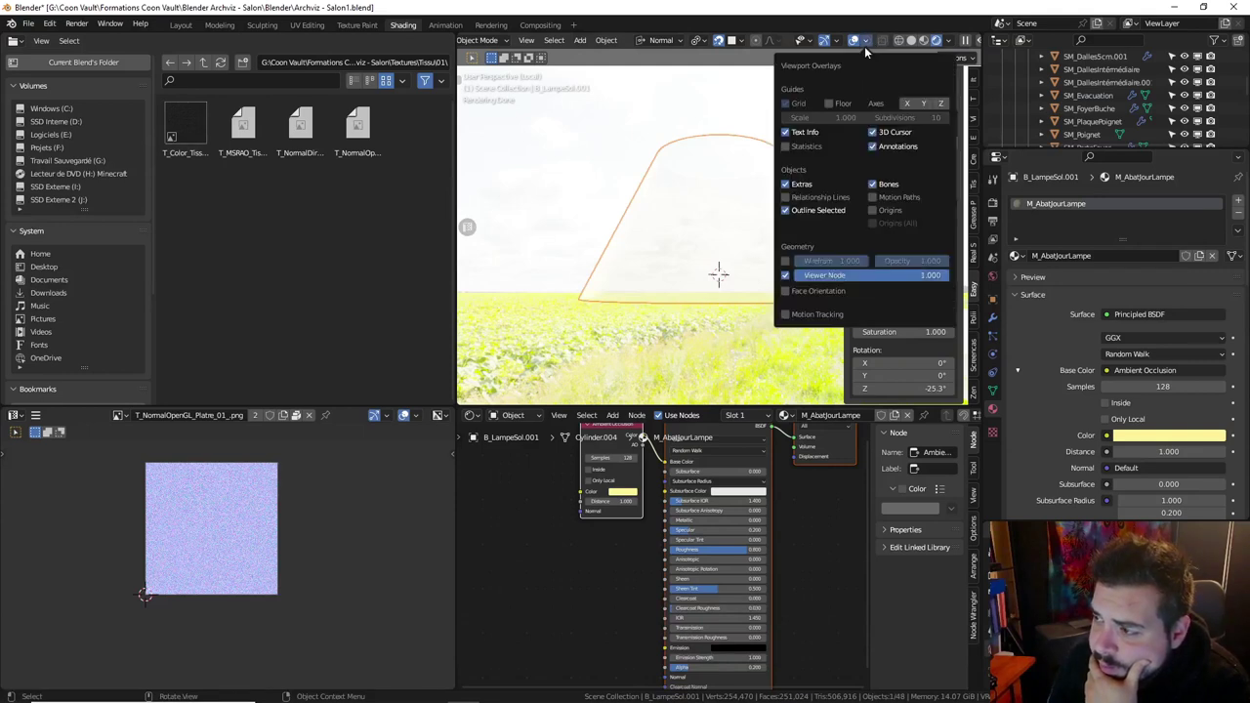
pyautogui.click(864, 44)
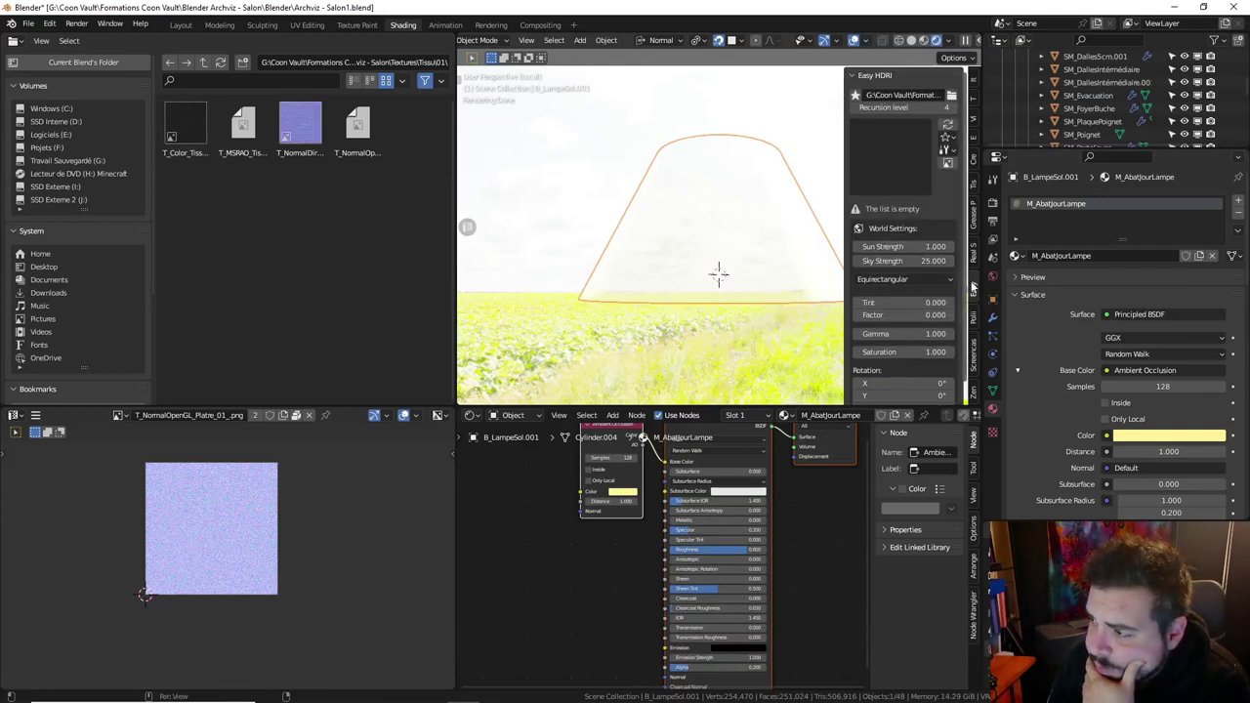
pyautogui.scroll(1, 897, 195)
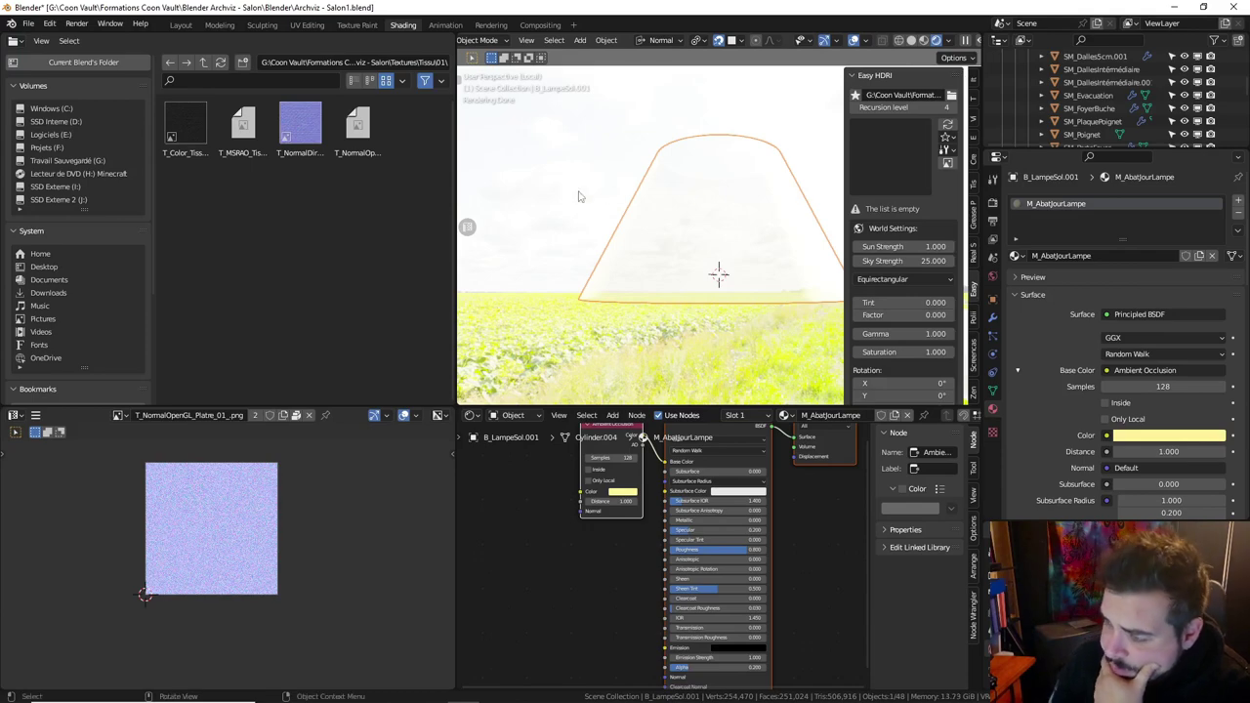
pyautogui.scroll(3, 596, 215)
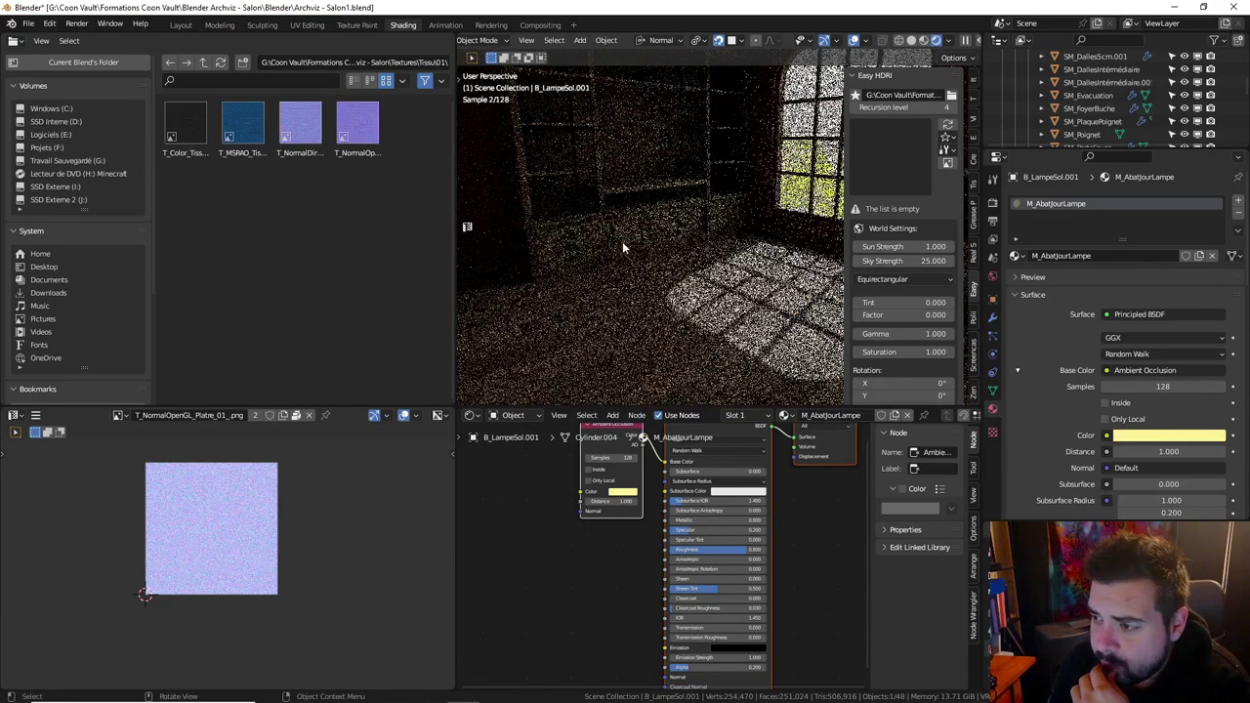
pyautogui.hotkey('alt', 'h')
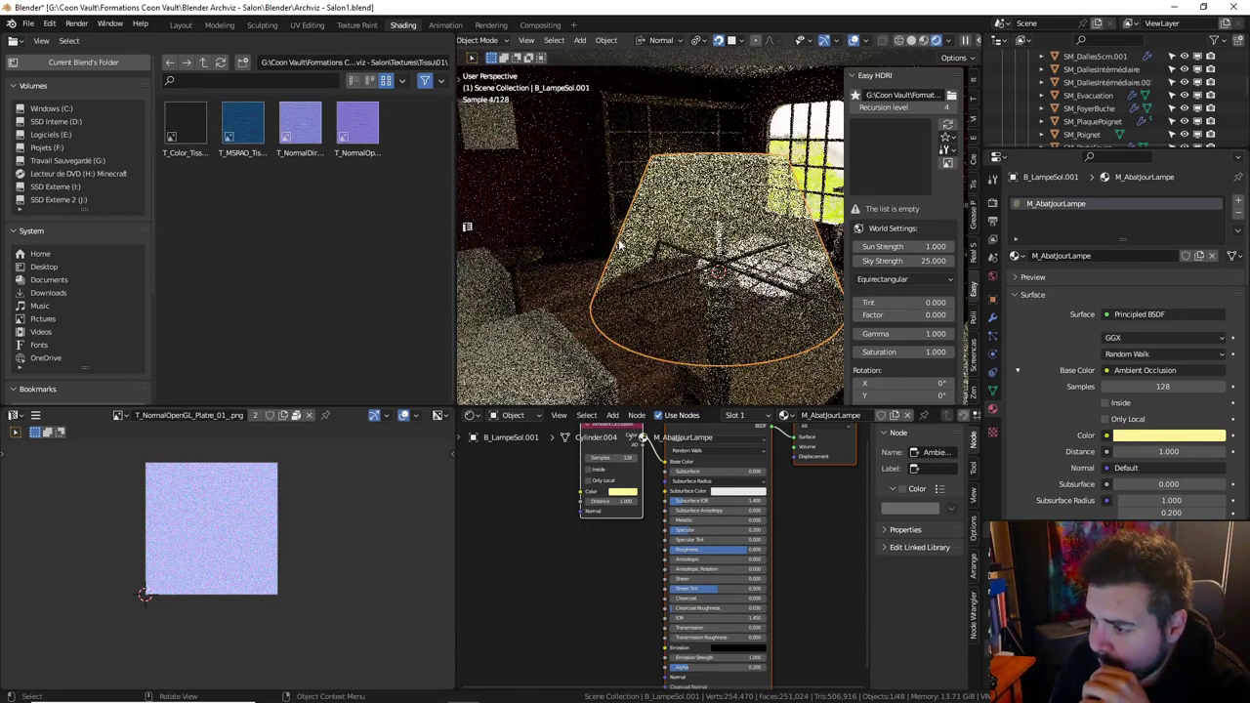
pyautogui.moveTo(644, 574); pyautogui.dragTo(739, 576, button='middle')
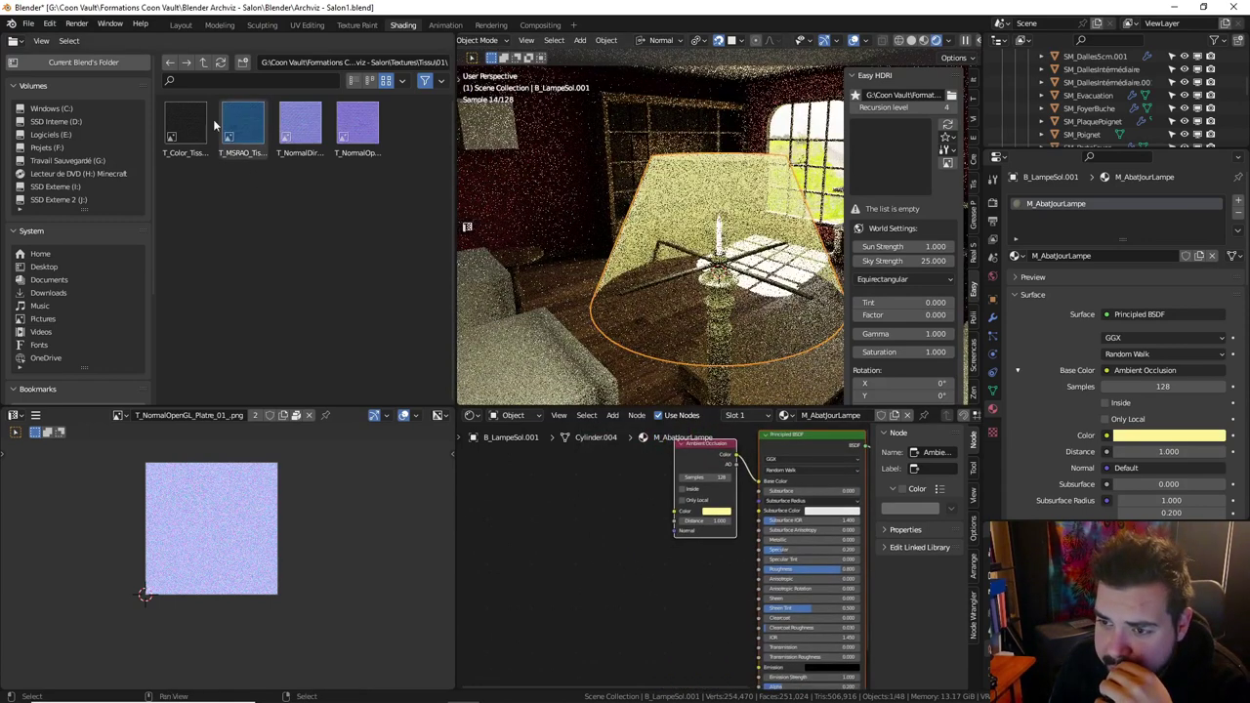
# Add the T_Color_Tissu_01 image node, link it to the Ambient Occlusion colour, and move it left.
pyautogui.moveTo(186, 125)
pyautogui.mouseDown()
pyautogui.moveTo(508, 521)
pyautogui.moveTo(532, 522)
pyautogui.mouseUp()
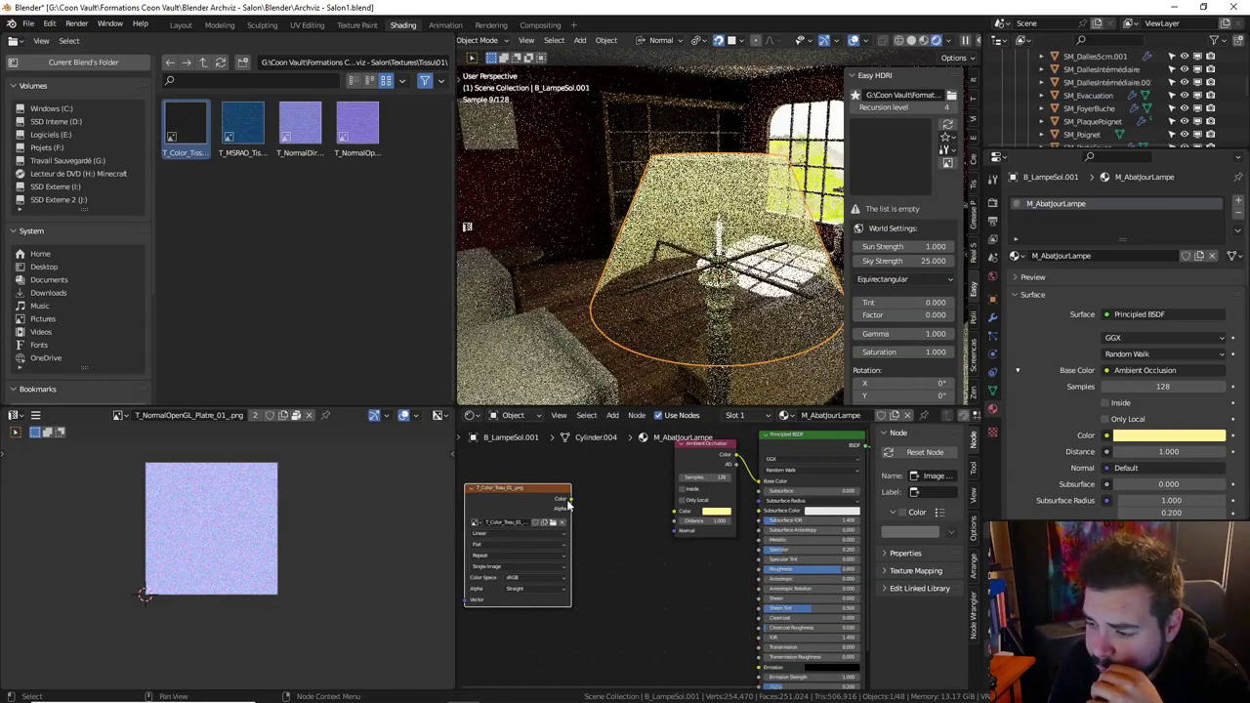
pyautogui.moveTo(652, 496)
pyautogui.mouseDown()
pyautogui.moveTo(673, 519)
pyautogui.moveTo(644, 510)
pyautogui.mouseUp()
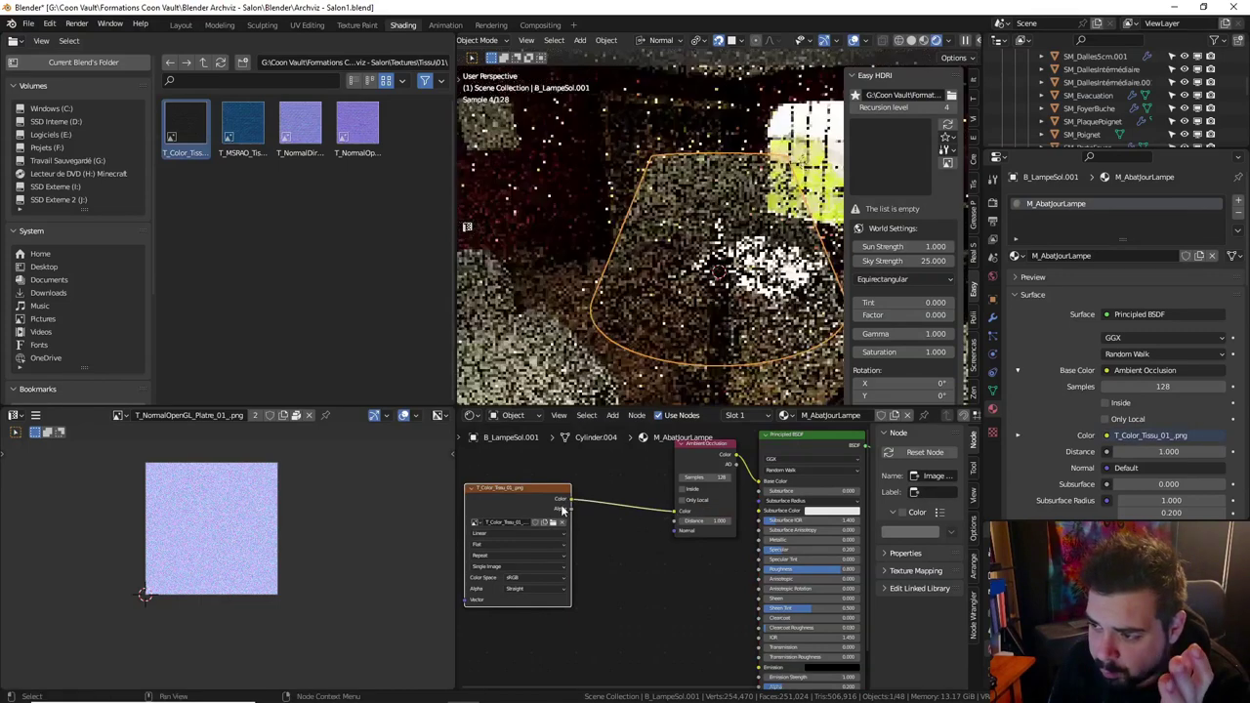
pyautogui.moveTo(515, 488); pyautogui.dragTo(505, 480)
pyautogui.press('g')
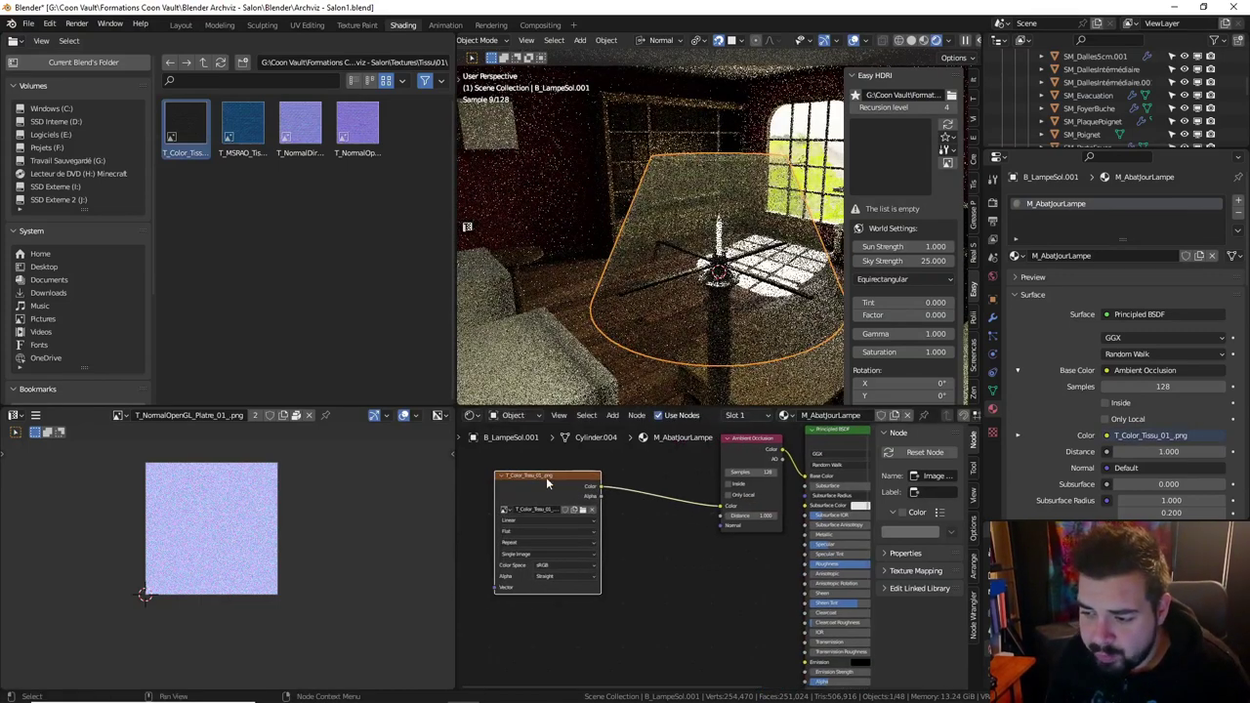
pyautogui.click(548, 503)
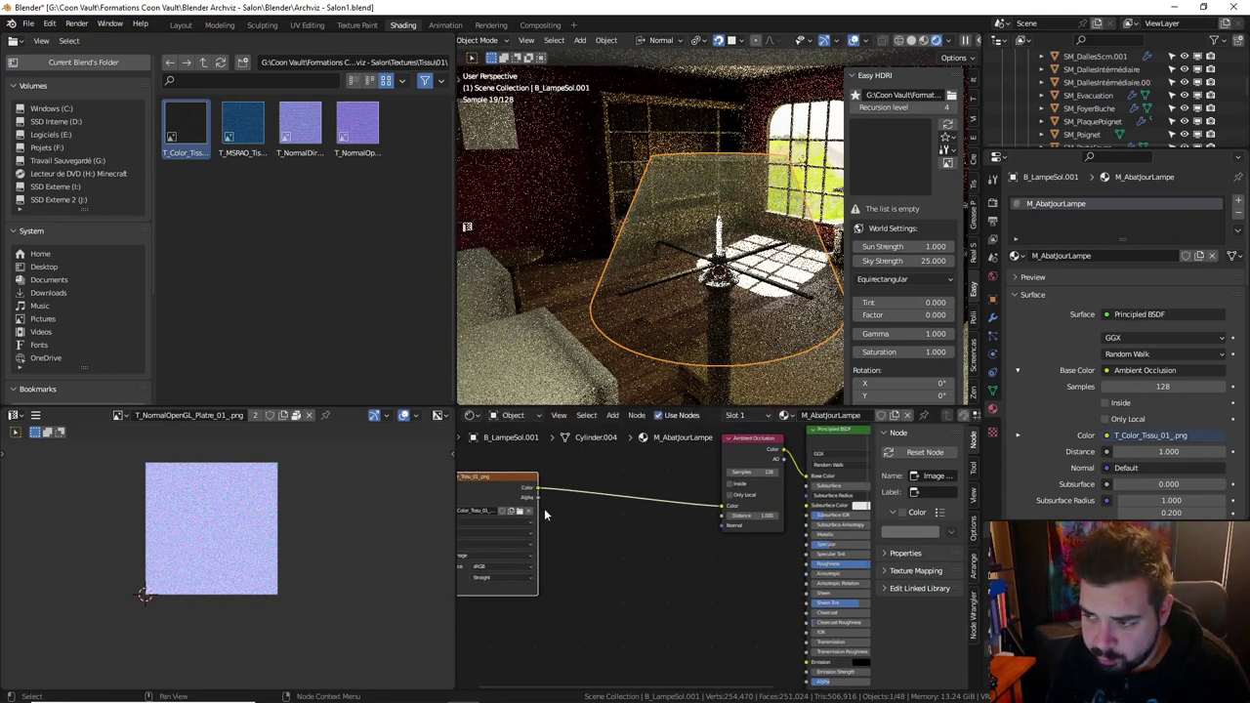
pyautogui.scroll(2, 544, 508)
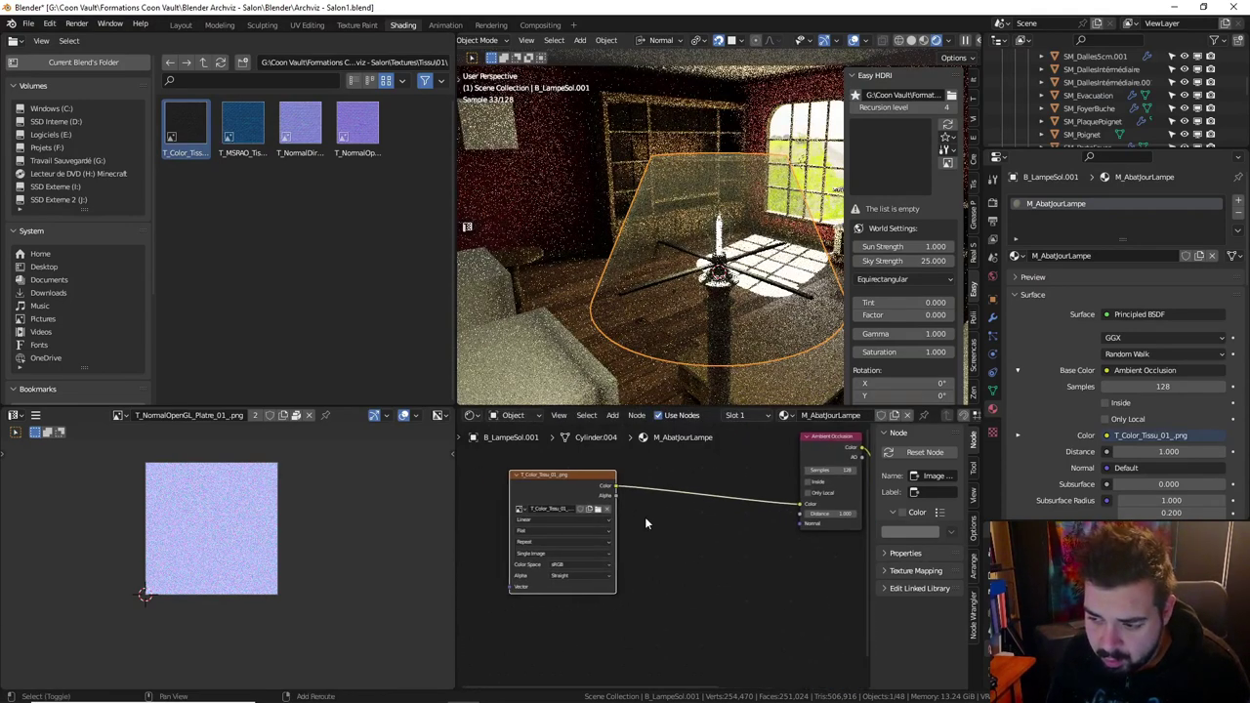
# Insert a ColorRamp with a yellow stop, preview it on the lampshade, and enter Edit Mode.
pyautogui.hotkey('shift', 'a')
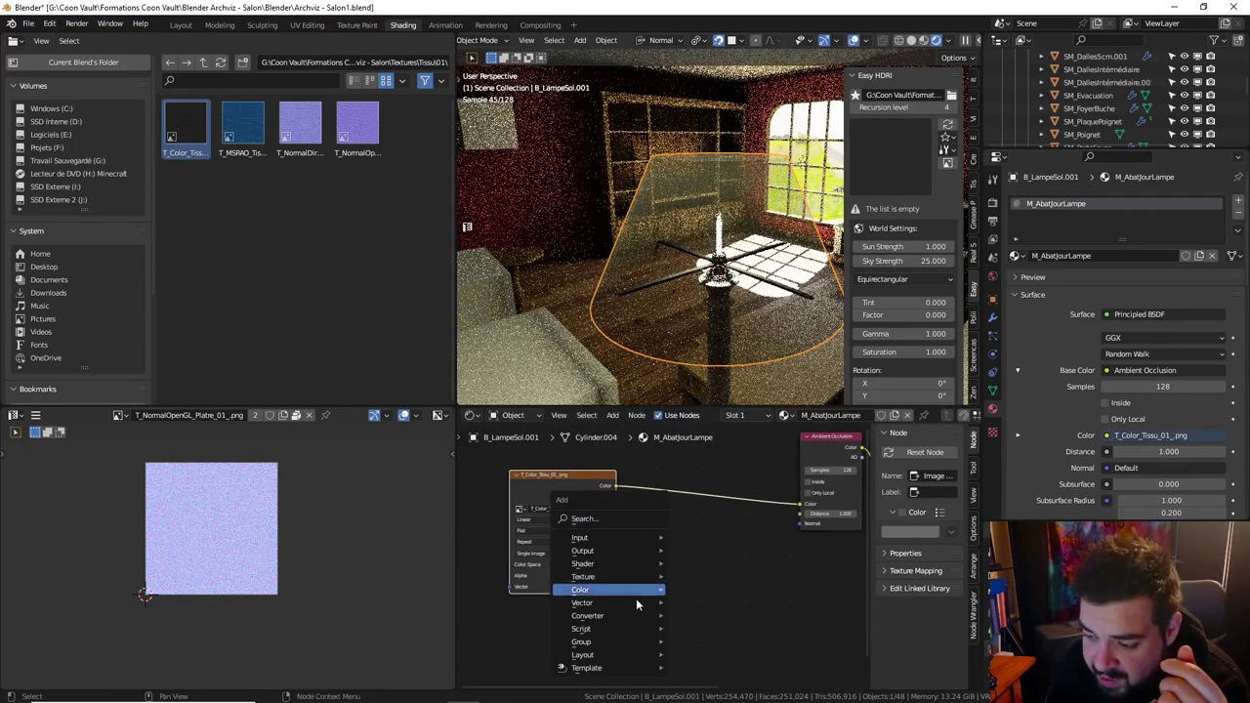
pyautogui.moveTo(588, 616)
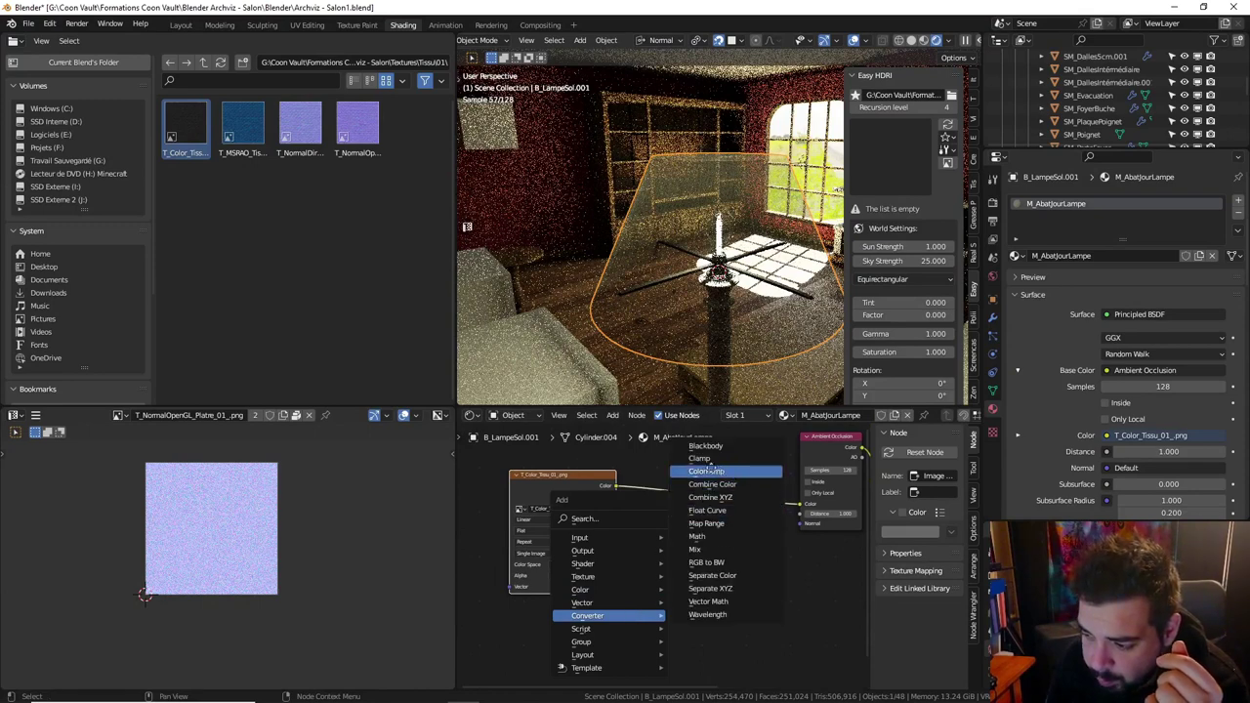
pyautogui.click(705, 470)
pyautogui.click(677, 490)
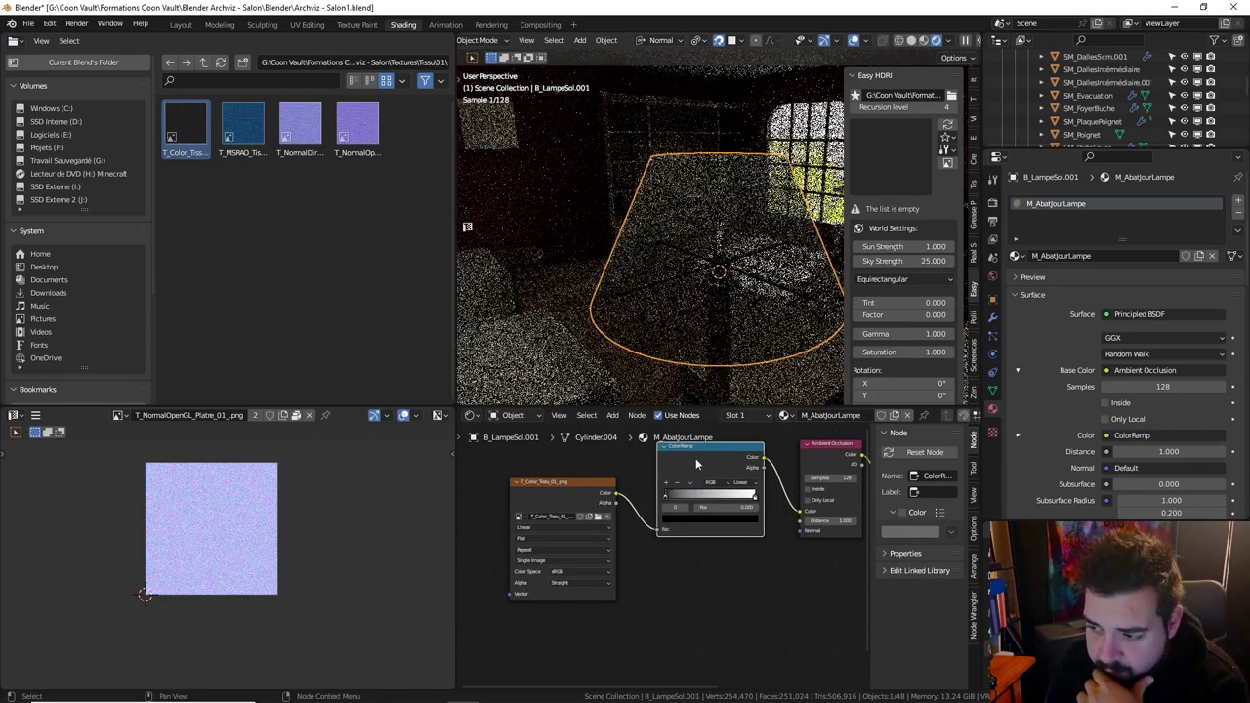
pyautogui.moveTo(689, 451); pyautogui.dragTo(672, 461)
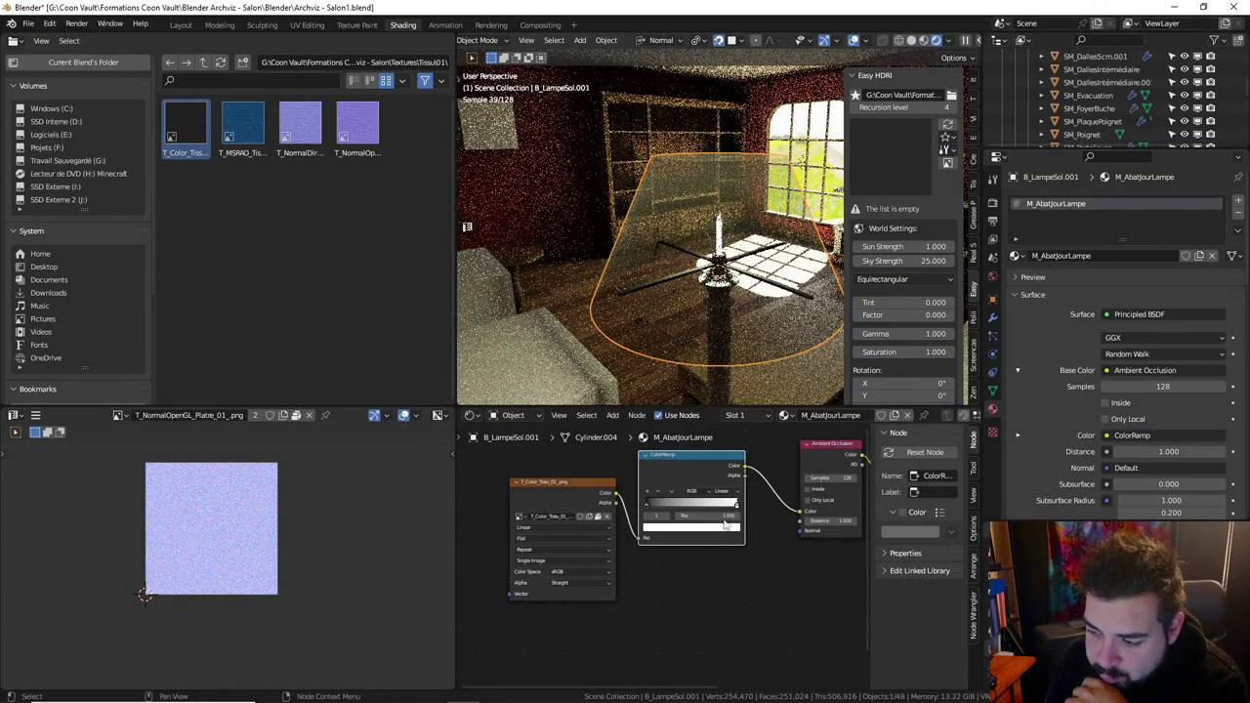
pyautogui.click(725, 524)
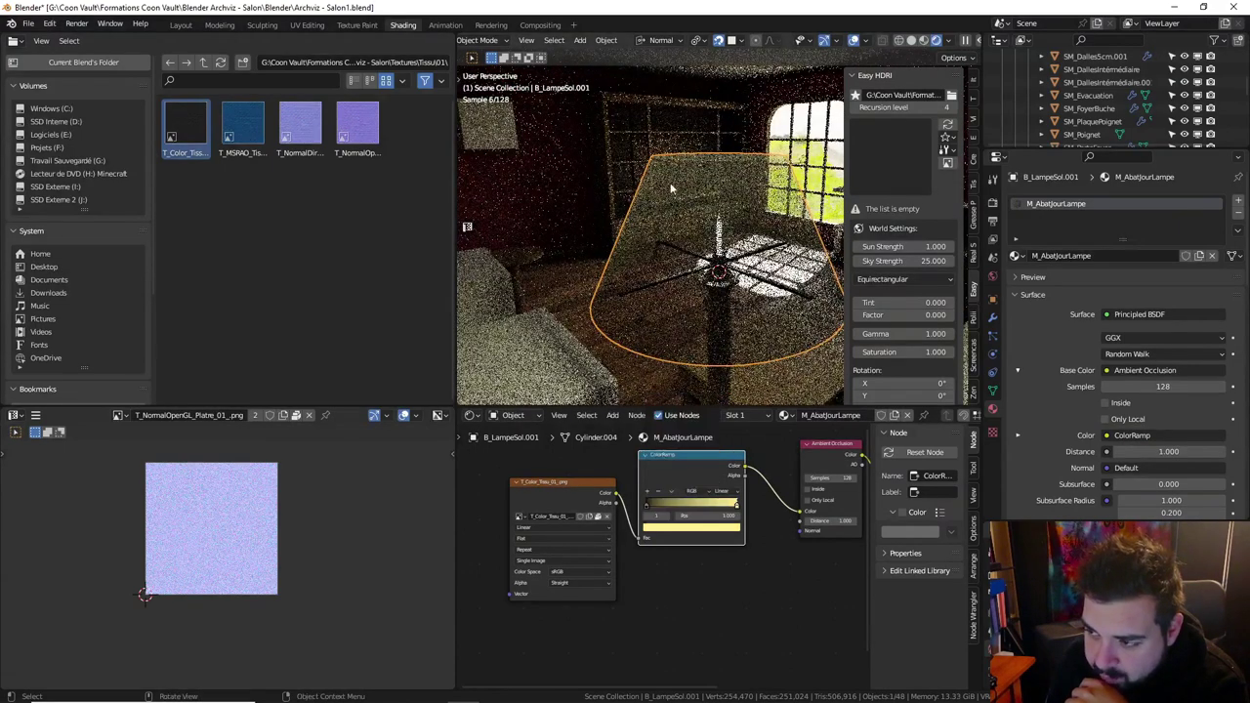
pyautogui.keyDown('ctrl'); pyautogui.keyDown('shift'); pyautogui.click(712, 456); pyautogui.keyUp('shift'); pyautogui.keyUp('ctrl')
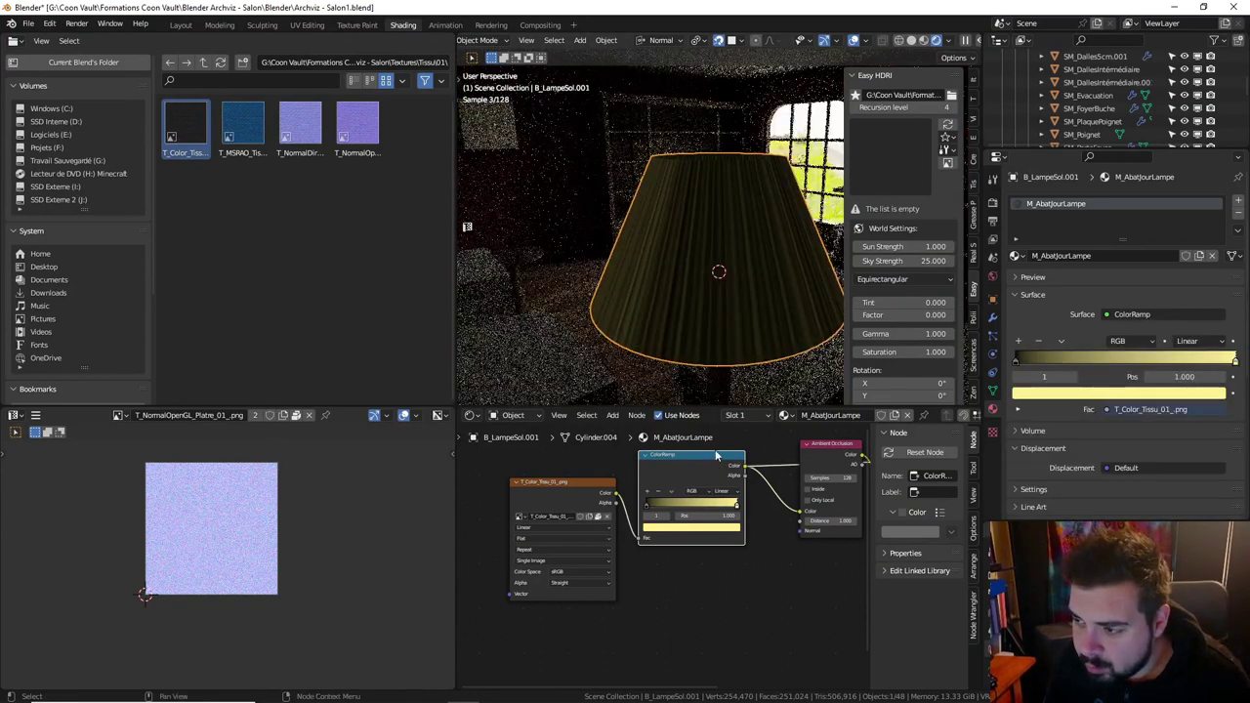
pyautogui.press('Tab')
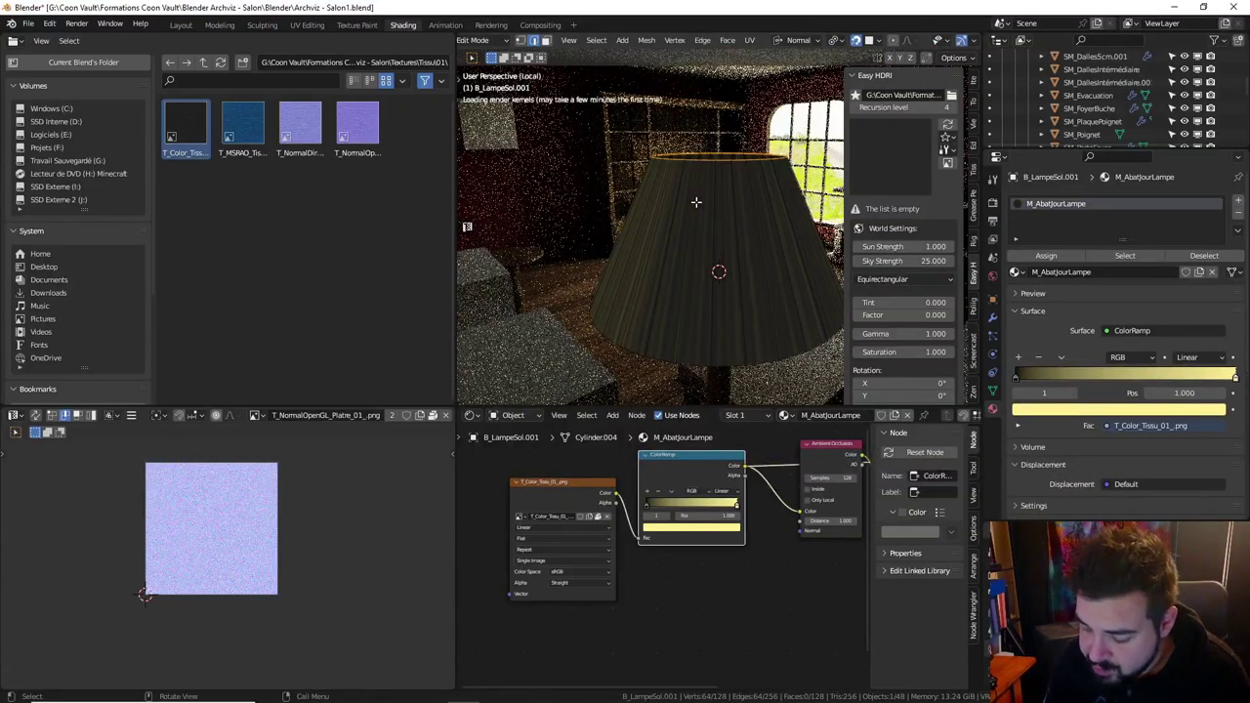
# Isolate the lampshade in Local view and select its top rim edge loop.
pyautogui.press('KP_Divide')
pyautogui.moveTo(697, 204); pyautogui.dragTo(709, 234, button='middle')
pyautogui.scroll(3, 709, 235)
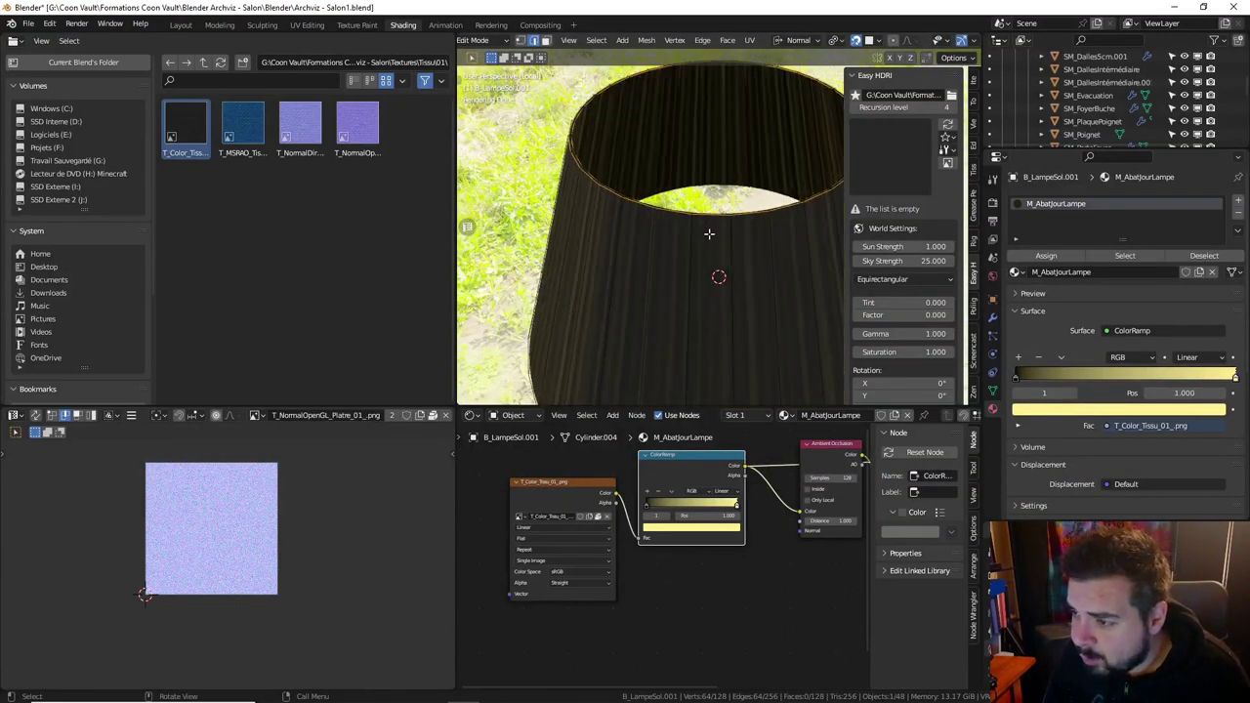
pyautogui.keyDown('alt'); pyautogui.click(640, 204); pyautogui.keyUp('alt')
pyautogui.keyDown('alt'); pyautogui.click(640, 204); pyautogui.keyUp('alt')
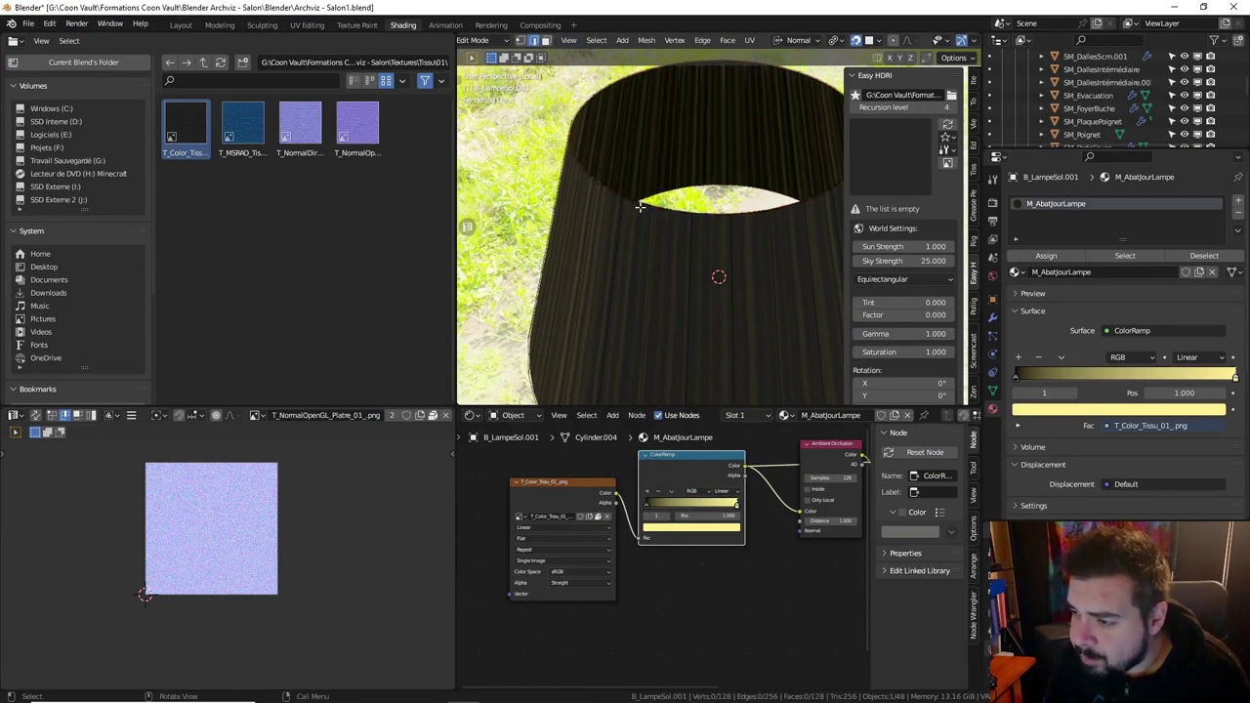
pyautogui.press('KP_Decimal')
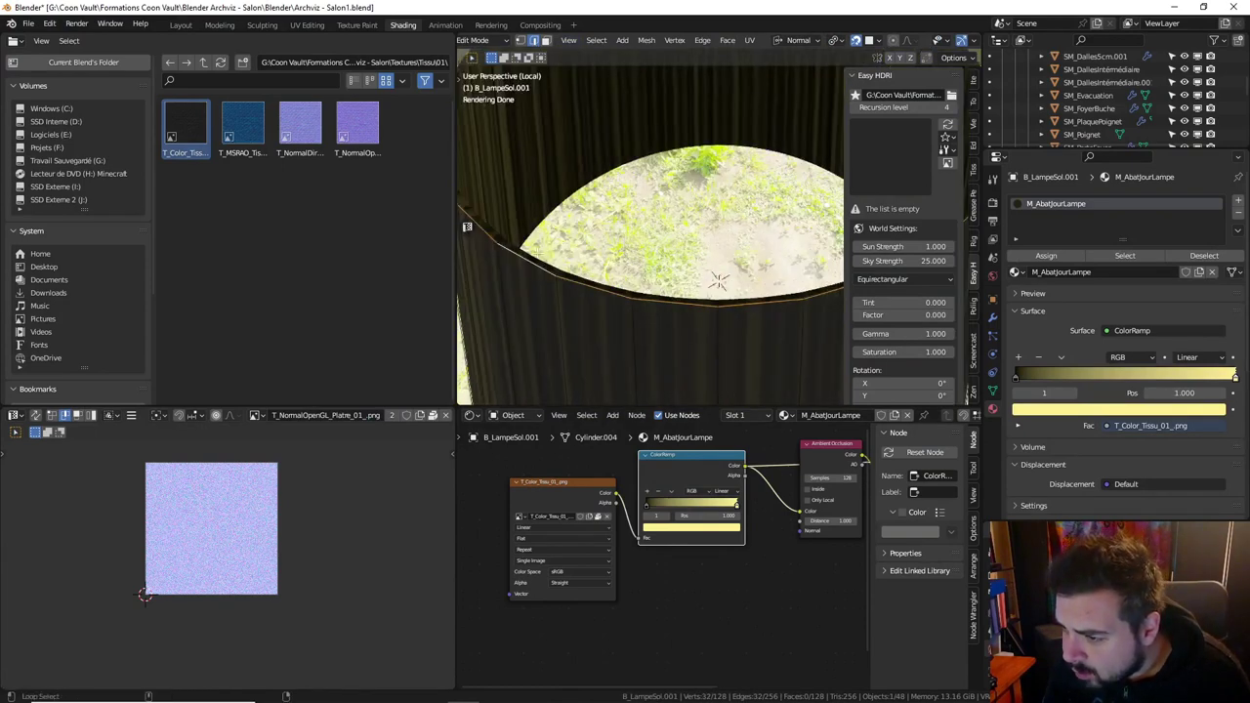
# From a side view, add a horizontal edge loop around the shade to the selection.
pyautogui.moveTo(718, 281); pyautogui.dragTo(720, 229, button='middle')
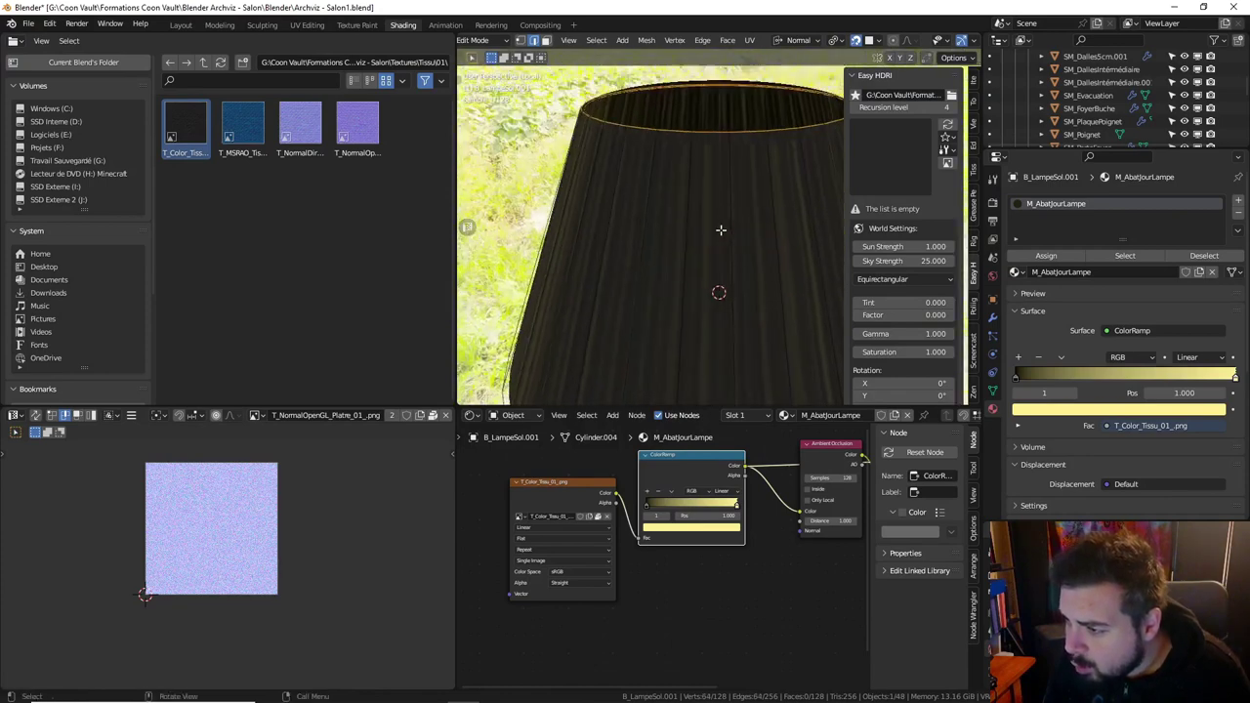
pyautogui.scroll(-3, 722, 224)
pyautogui.scroll(-1, 733, 195)
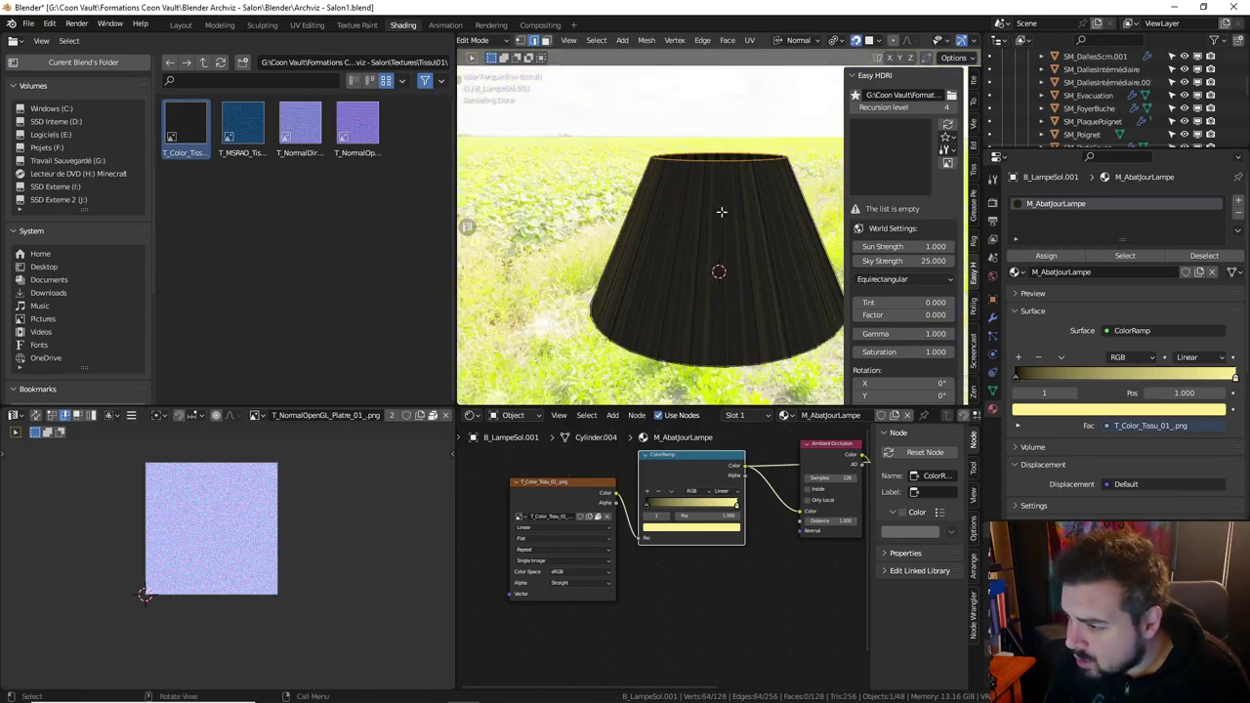
pyautogui.press('KP_1')
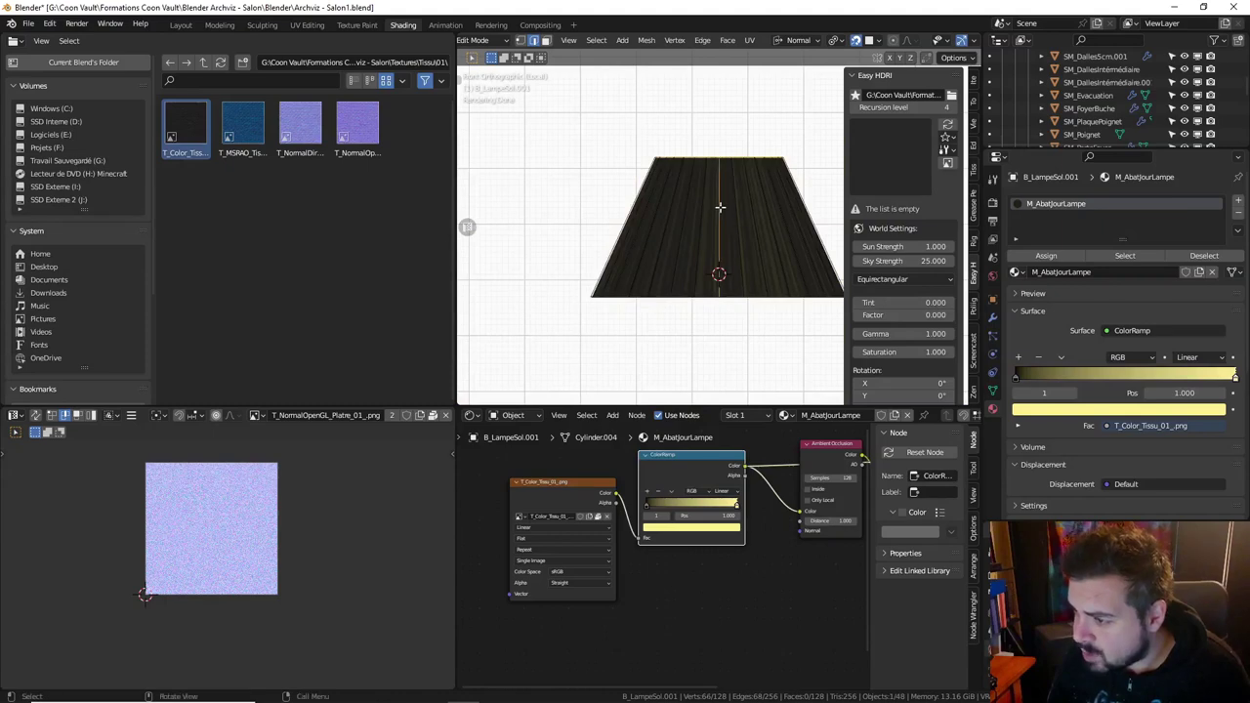
pyautogui.moveTo(720, 205)
pyautogui.mouseDown(button='middle')
pyautogui.moveTo(719, 273)
pyautogui.moveTo(696, 286)
pyautogui.moveTo(685, 266)
pyautogui.mouseUp(button='middle')
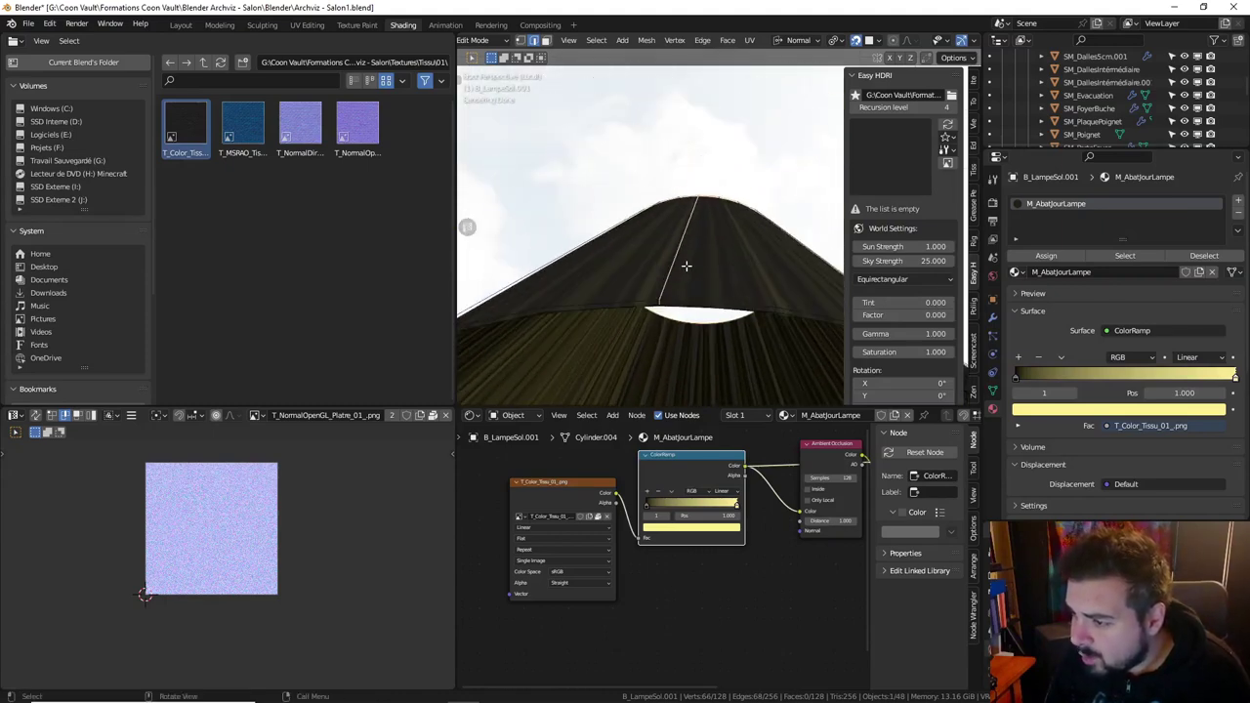
pyautogui.keyDown('alt'); pyautogui.keyDown('shift'); pyautogui.click(631, 308); pyautogui.keyUp('shift'); pyautogui.keyUp('alt')
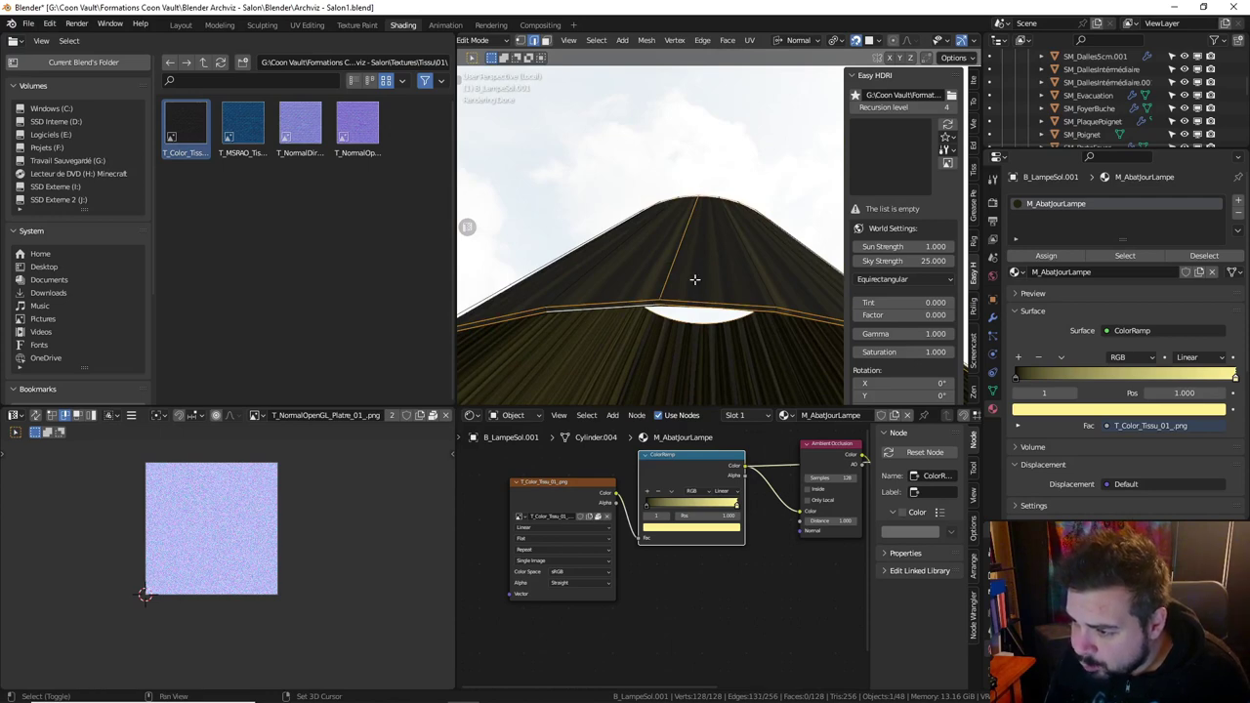
pyautogui.moveTo(694, 279)
pyautogui.mouseDown(button='middle')
pyautogui.moveTo(703, 242)
pyautogui.moveTo(593, 223)
pyautogui.mouseUp(button='middle')
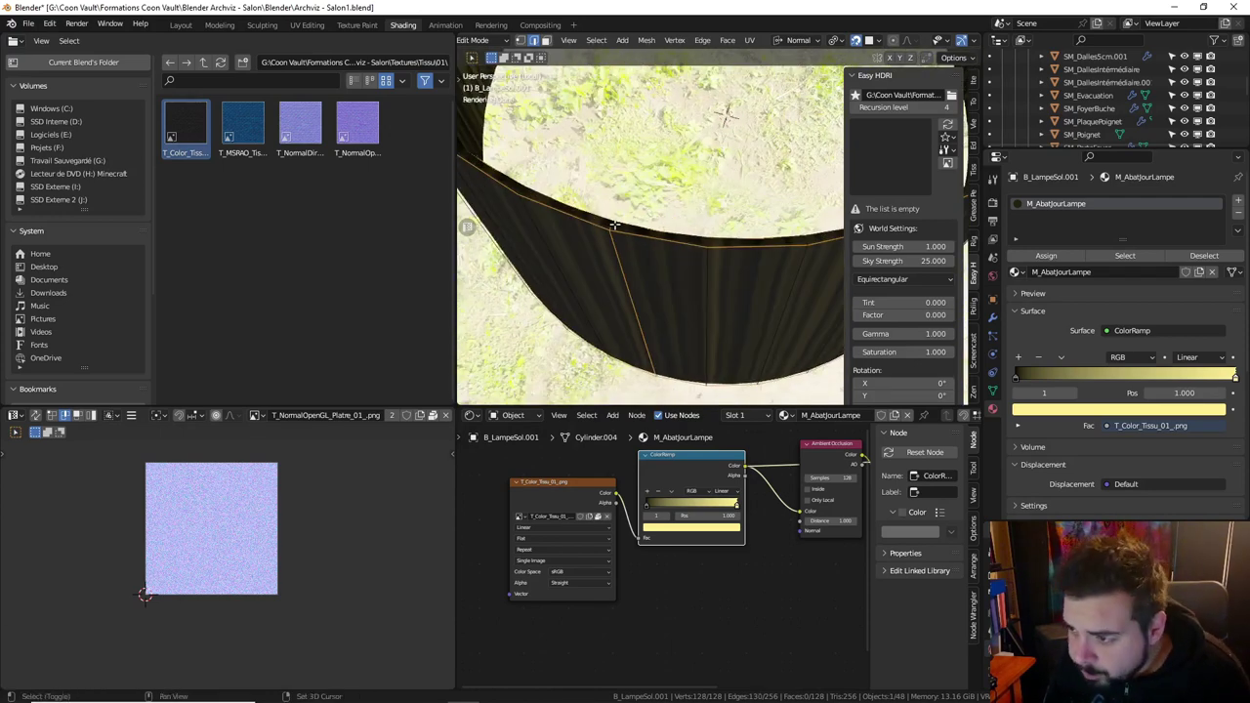
# Mark the selected loops as seams and unwrap the whole lampshade.
pyautogui.hotkey('ctrl', 'e')
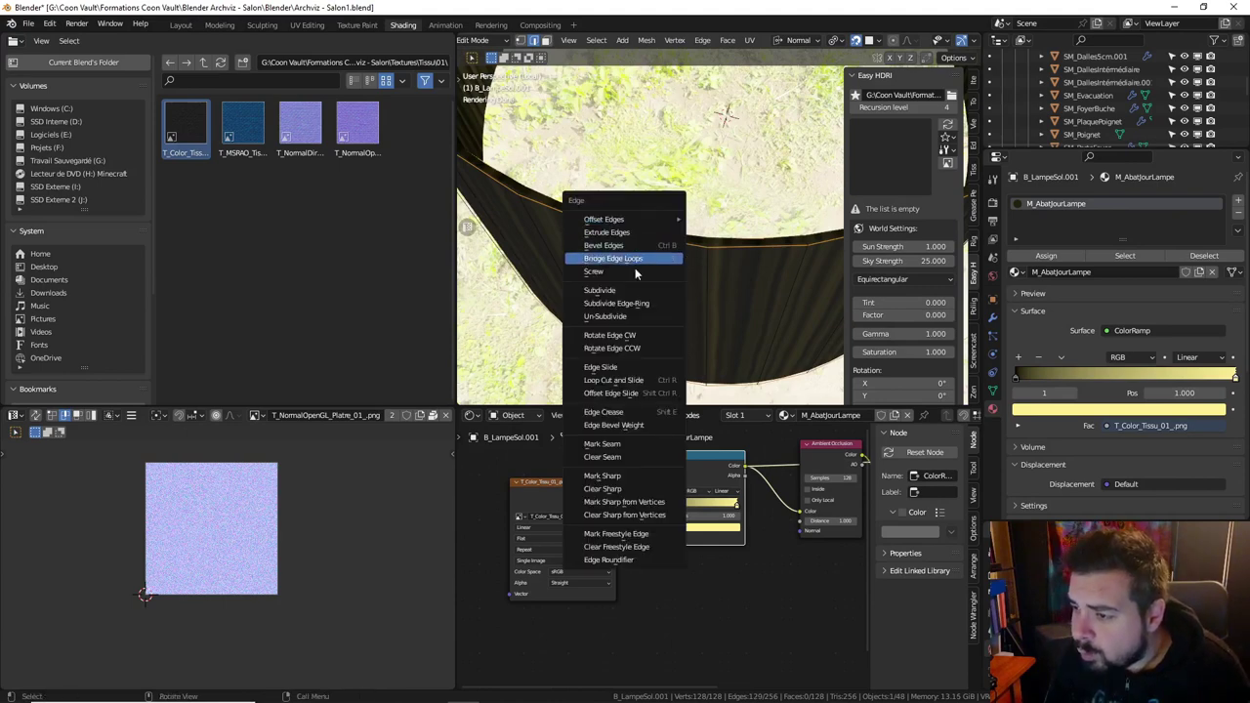
pyautogui.click(635, 443)
pyautogui.press('a')
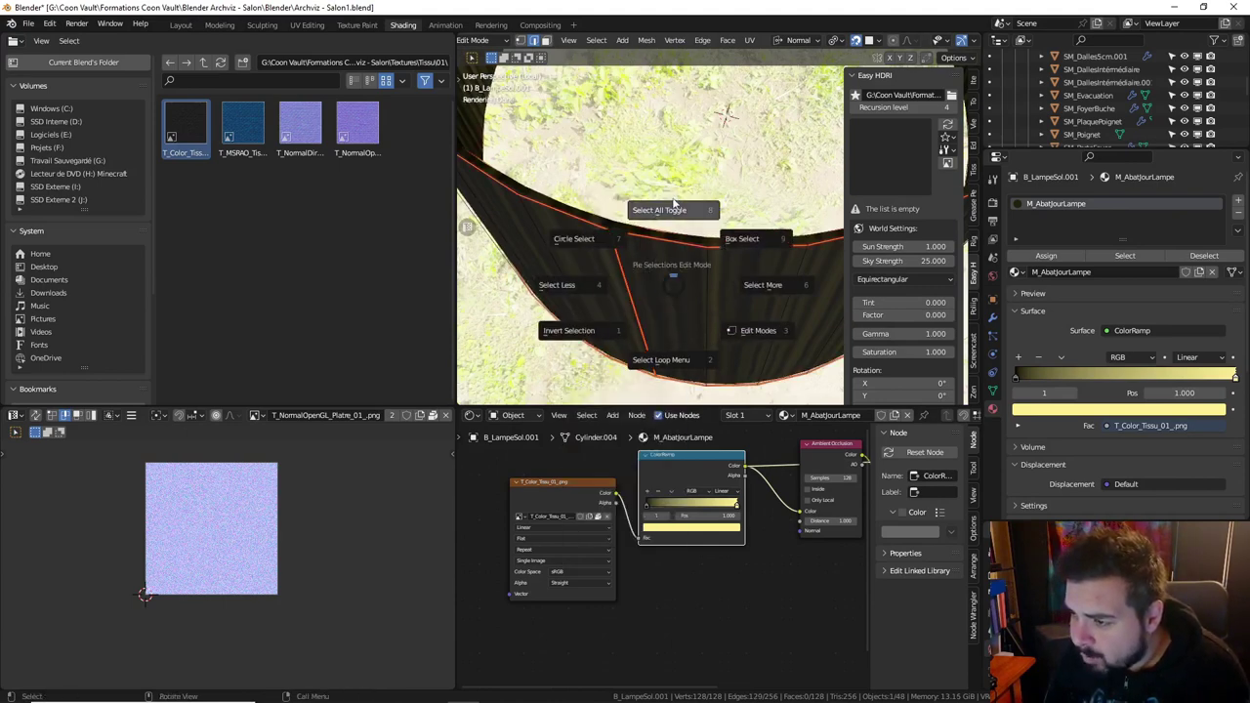
pyautogui.click(666, 136)
pyautogui.press('u')
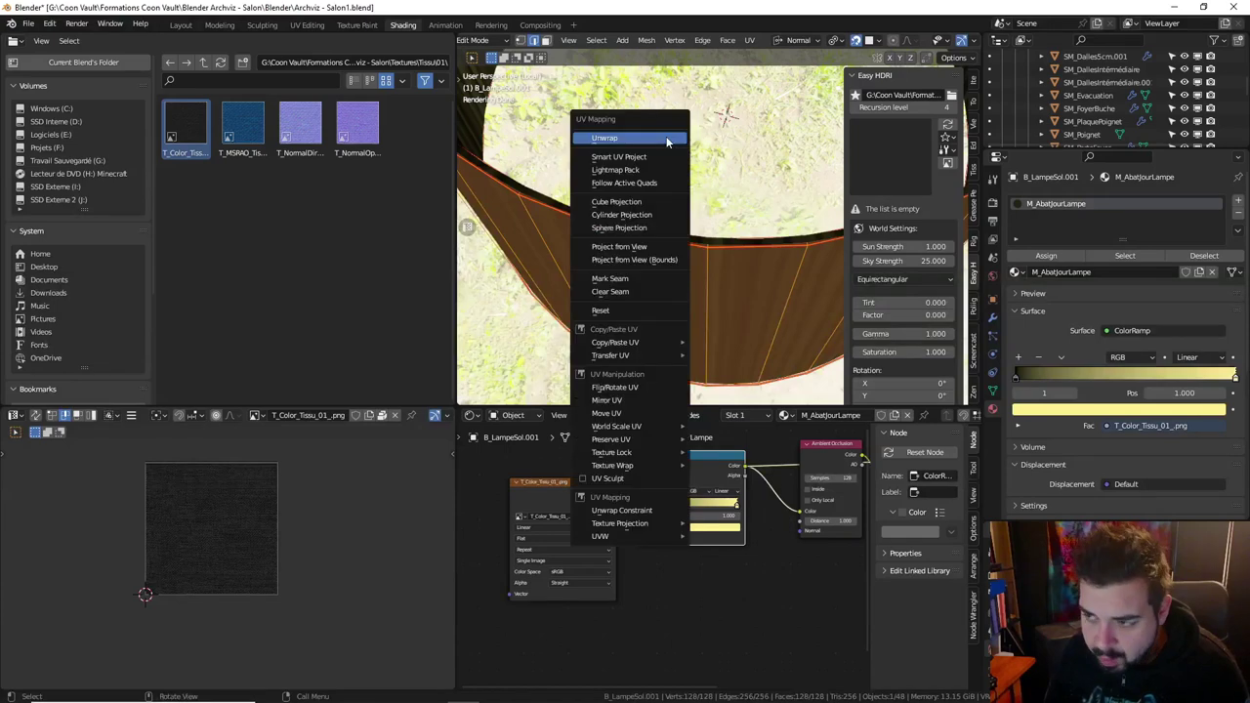
pyautogui.click(666, 136)
pyautogui.moveTo(615, 212); pyautogui.dragTo(691, 174, button='middle')
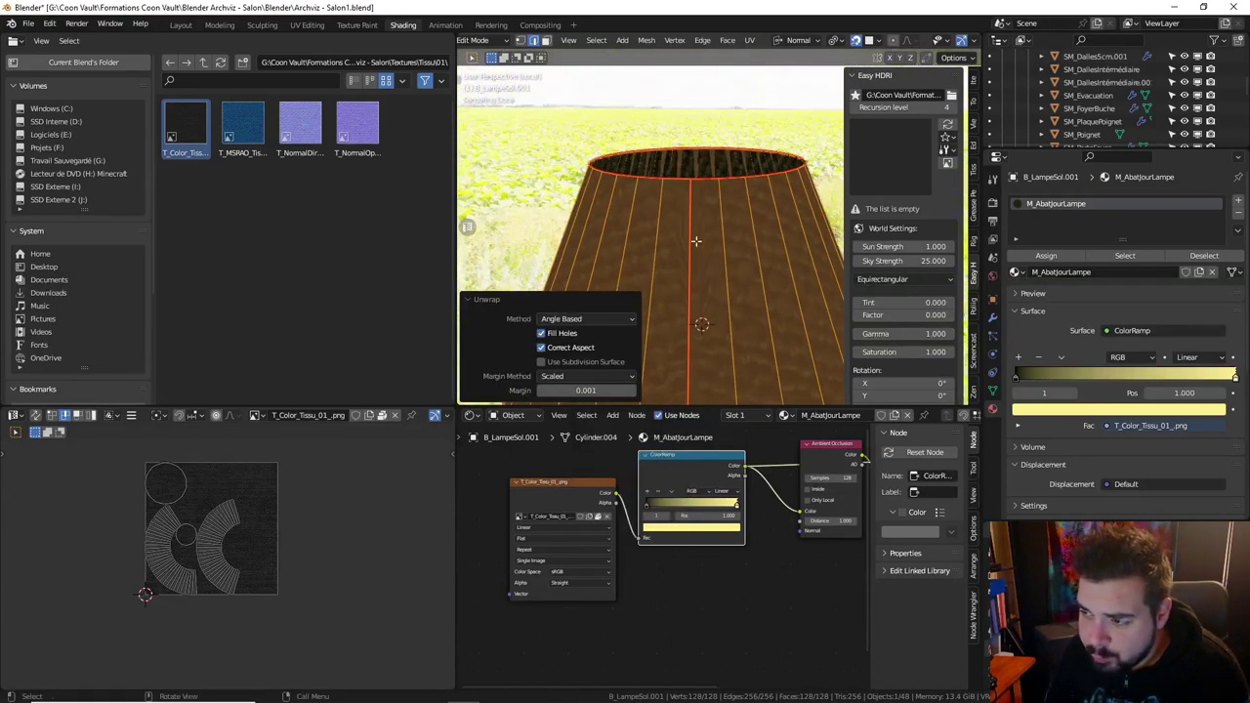
# Straighten the UV islands, average their scale, pack them, and clear the selection.
pyautogui.press('a')
pyautogui.press('q')
pyautogui.click(233, 517)
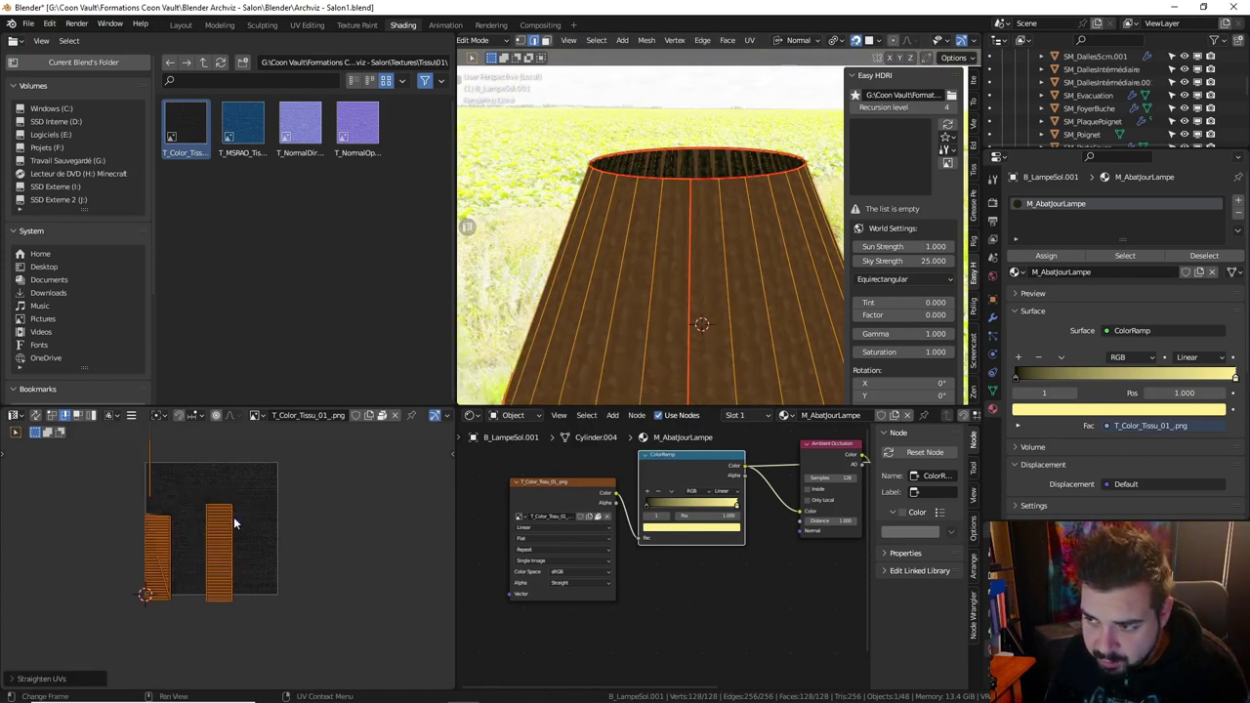
pyautogui.hotkey('ctrl', 'a')
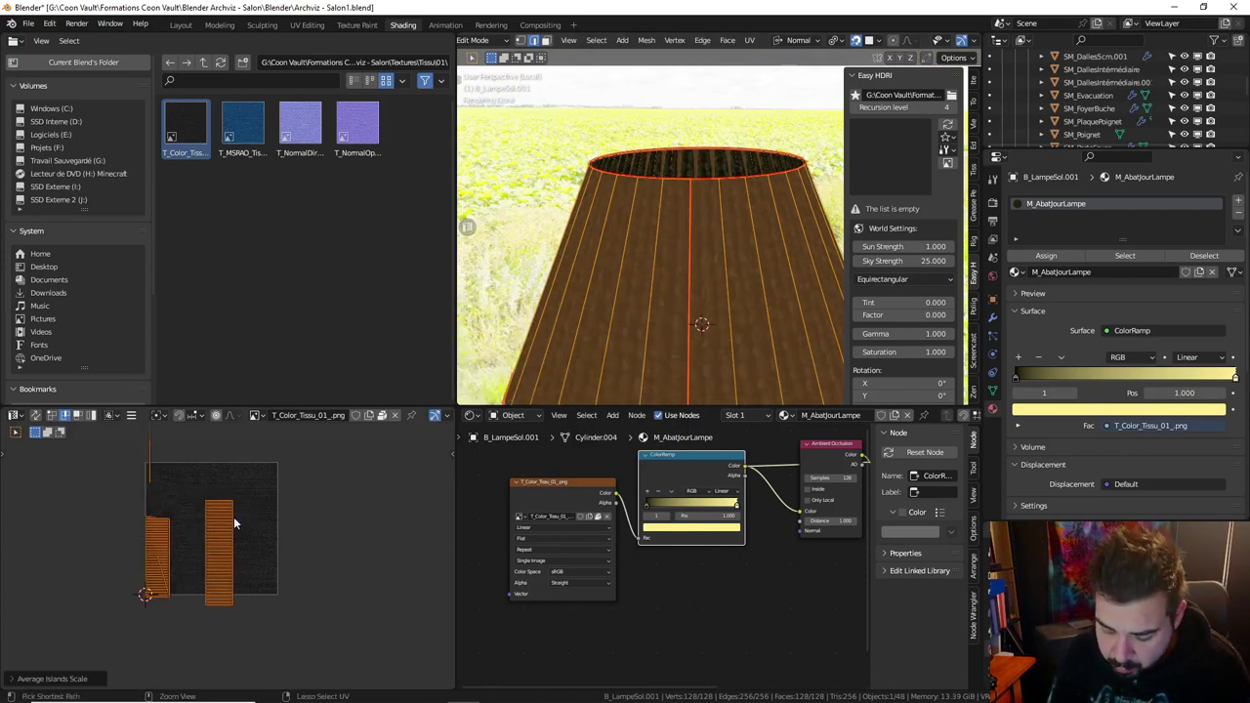
pyautogui.hotkey('ctrl', 'p')
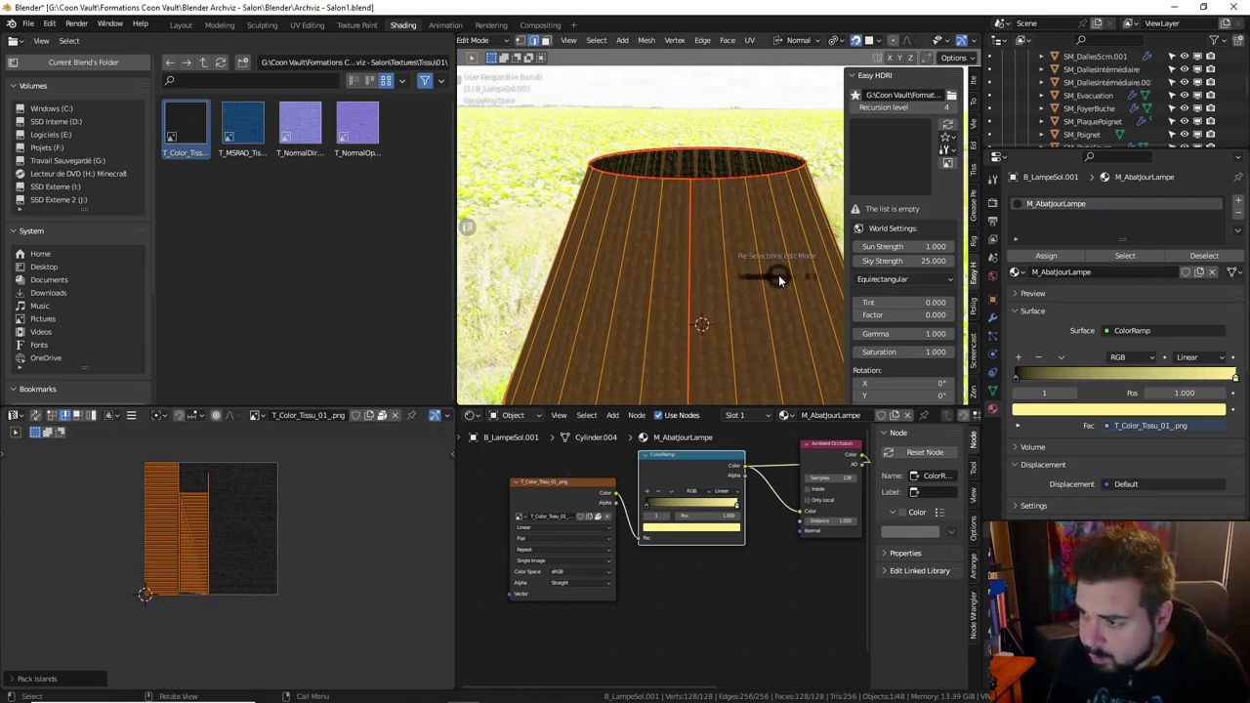
pyautogui.click(765, 185)
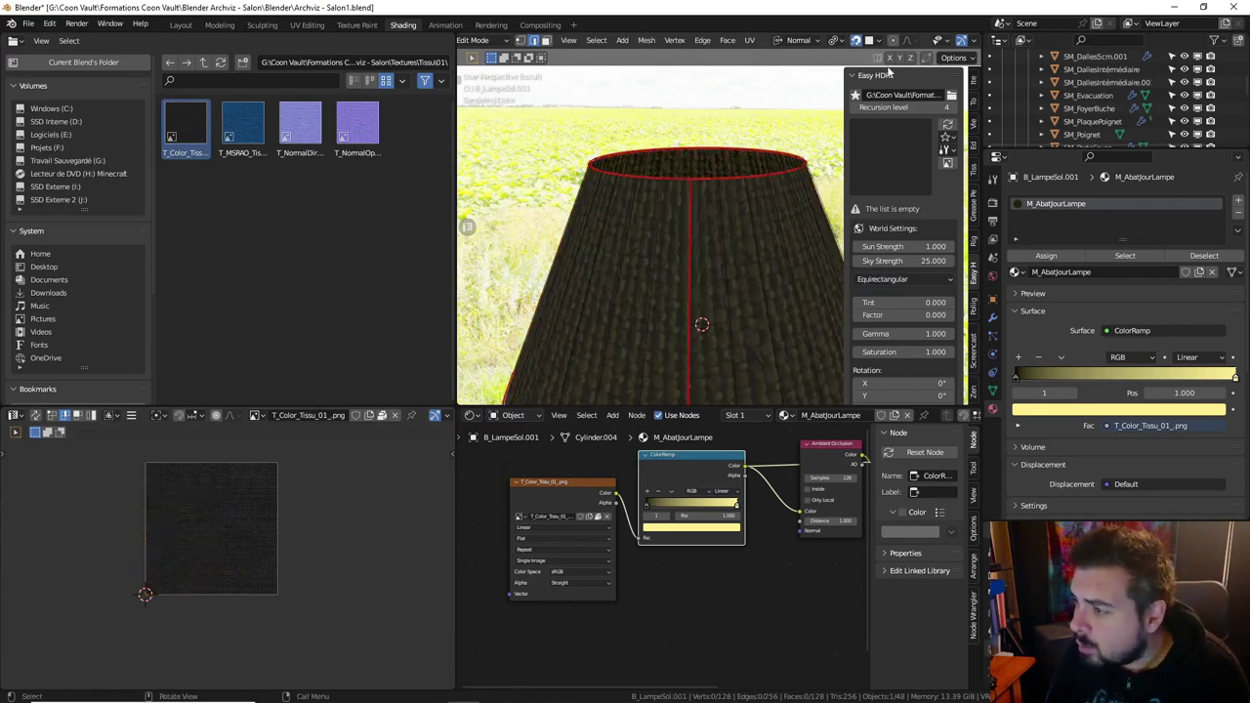
# Toggle edit-cage display on the Bevel and Subdivision modifiers and clear the mesh selection.
pyautogui.click(993, 318)
pyautogui.click(1179, 252)
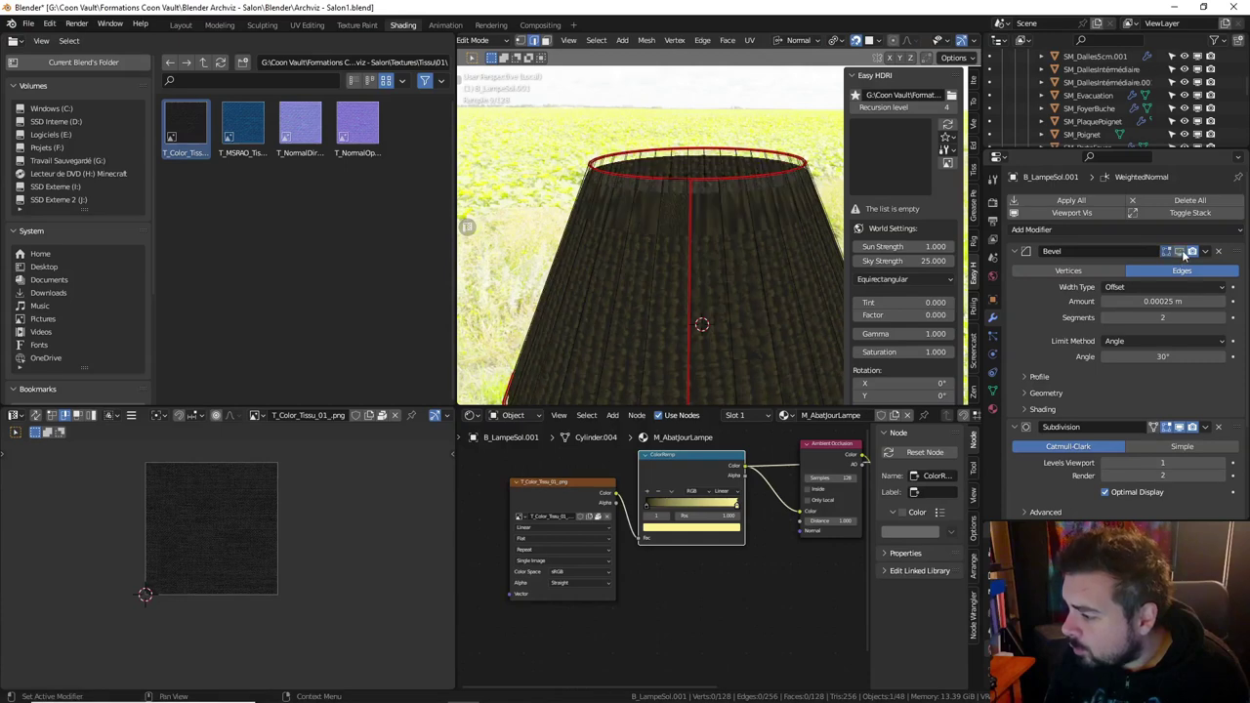
pyautogui.click(1179, 426)
pyautogui.press('a')
pyautogui.moveTo(689, 196); pyautogui.dragTo(687, 242, button='middle')
pyautogui.click(677, 179)
pyautogui.press('a')
pyautogui.click(686, 195)
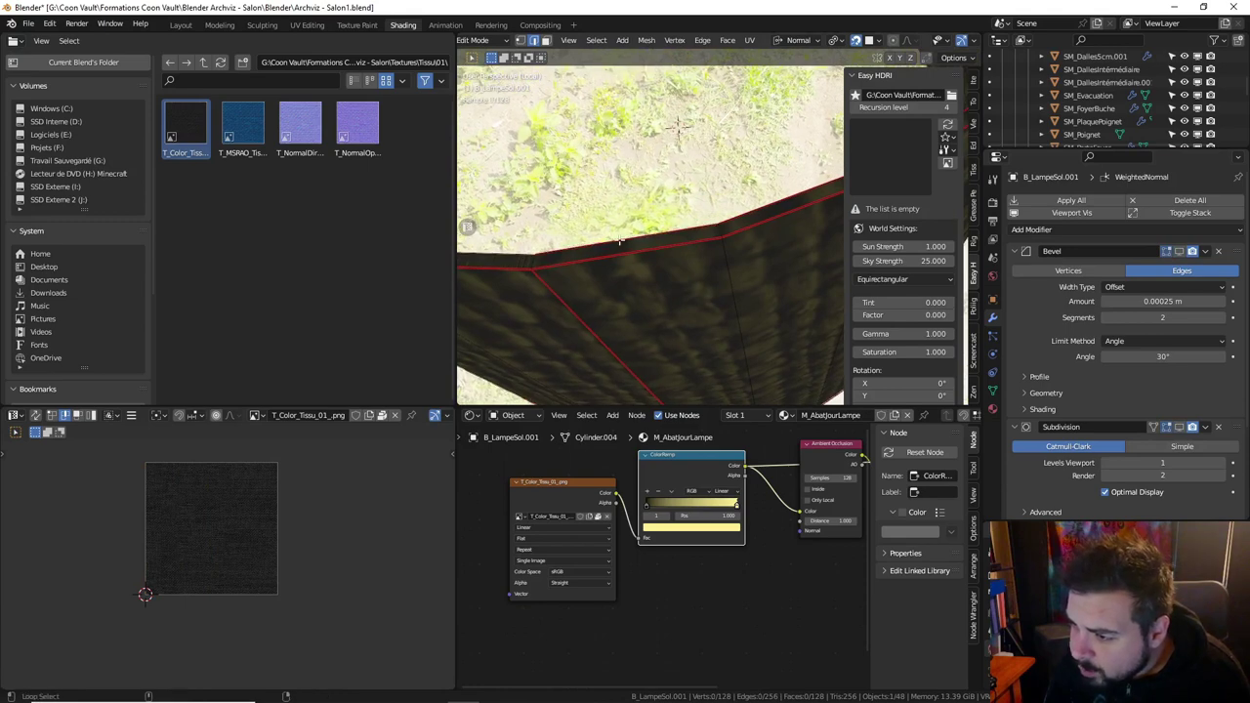
# Select the lampshade's top and bottom rim edge loops.
pyautogui.keyDown('alt'); pyautogui.click(619, 240); pyautogui.keyUp('alt')
pyautogui.moveTo(677, 125); pyautogui.dragTo(664, 166, button='middle')
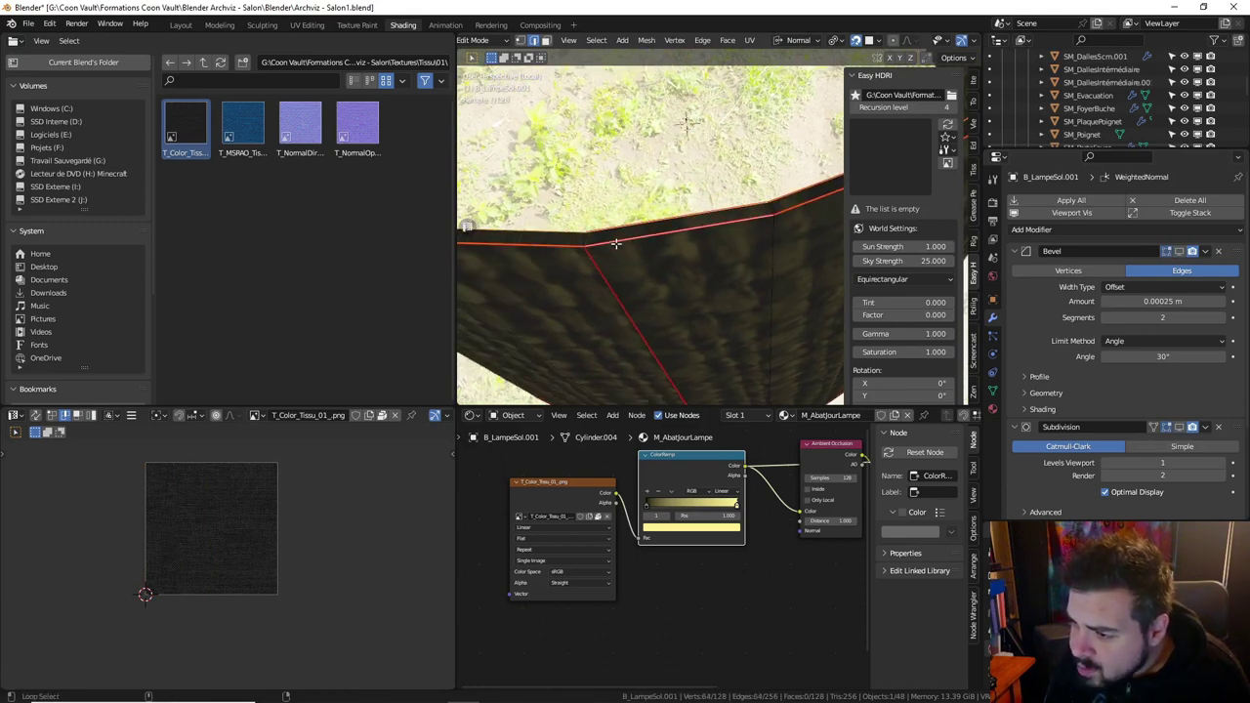
pyautogui.keyDown('alt'); pyautogui.keyDown('shift'); pyautogui.click(625, 234); pyautogui.keyUp('shift'); pyautogui.keyUp('alt')
pyautogui.moveTo(625, 234); pyautogui.dragTo(683, 293, button='middle')
pyautogui.scroll(-1, 1156, 485)
pyautogui.scroll(-2, 1156, 485)
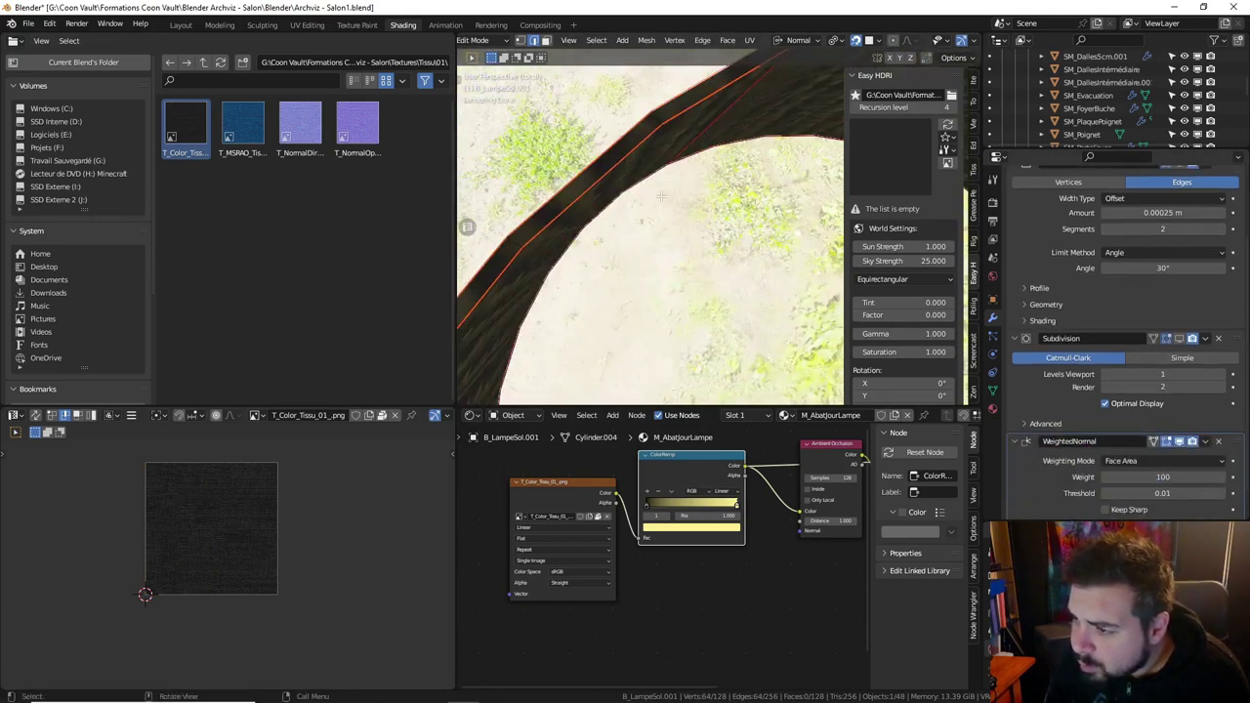
pyautogui.moveTo(661, 197)
pyautogui.mouseDown(button='middle')
pyautogui.moveTo(706, 300)
pyautogui.moveTo(665, 72)
pyautogui.mouseUp(button='middle')
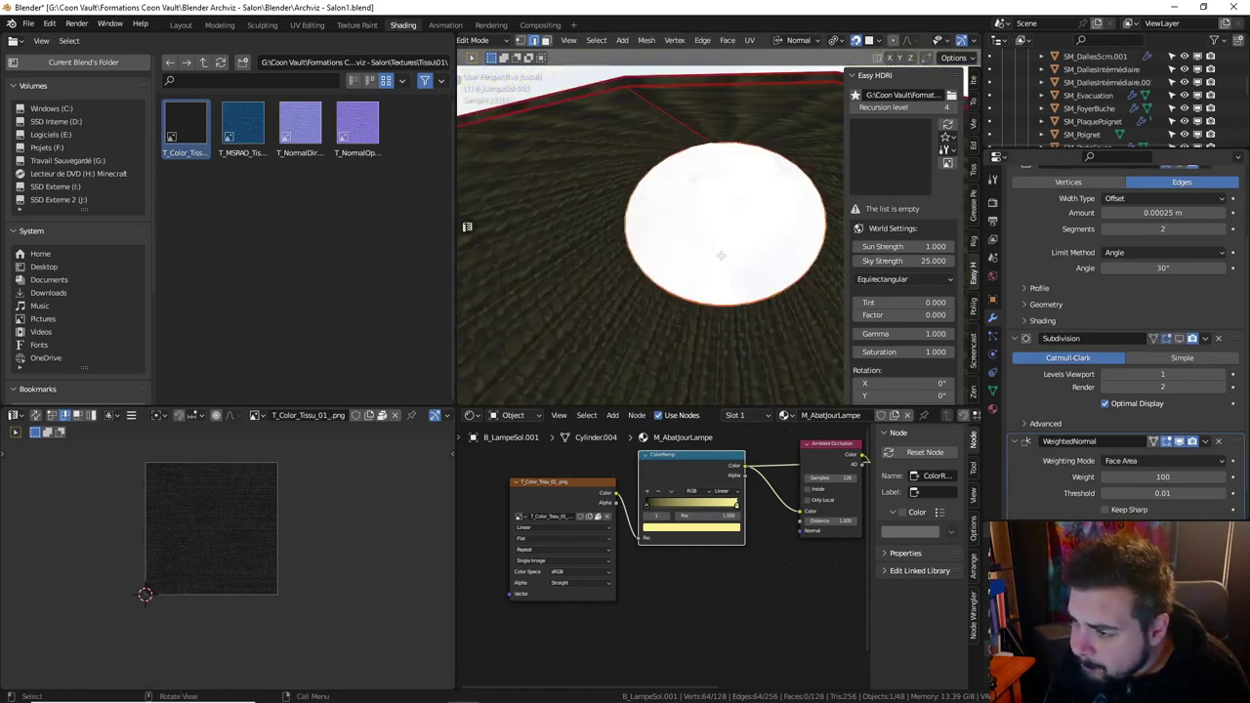
pyautogui.keyDown('alt'); pyautogui.click(661, 87); pyautogui.keyUp('alt')
pyautogui.hotkey('ctrl', 'e')
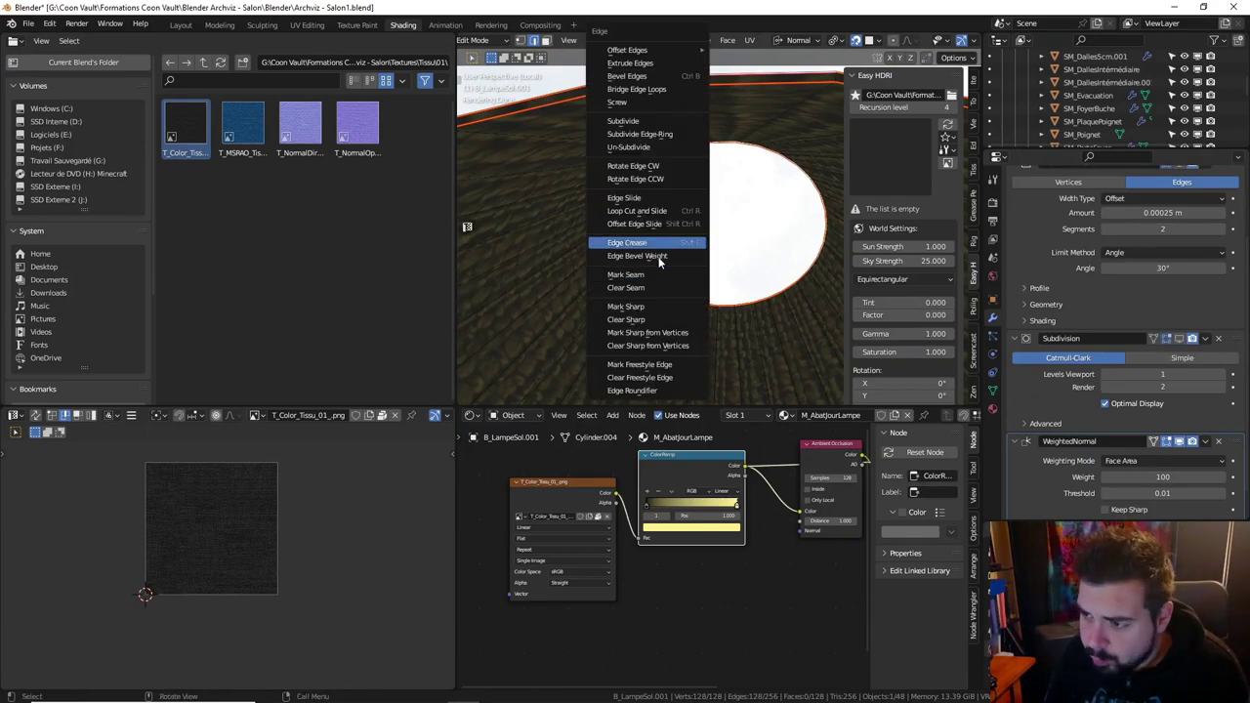
pyautogui.press('Escape')
# Unwrap the whole shade, straighten the UV islands into rectangles, and pack them.
pyautogui.press('a')
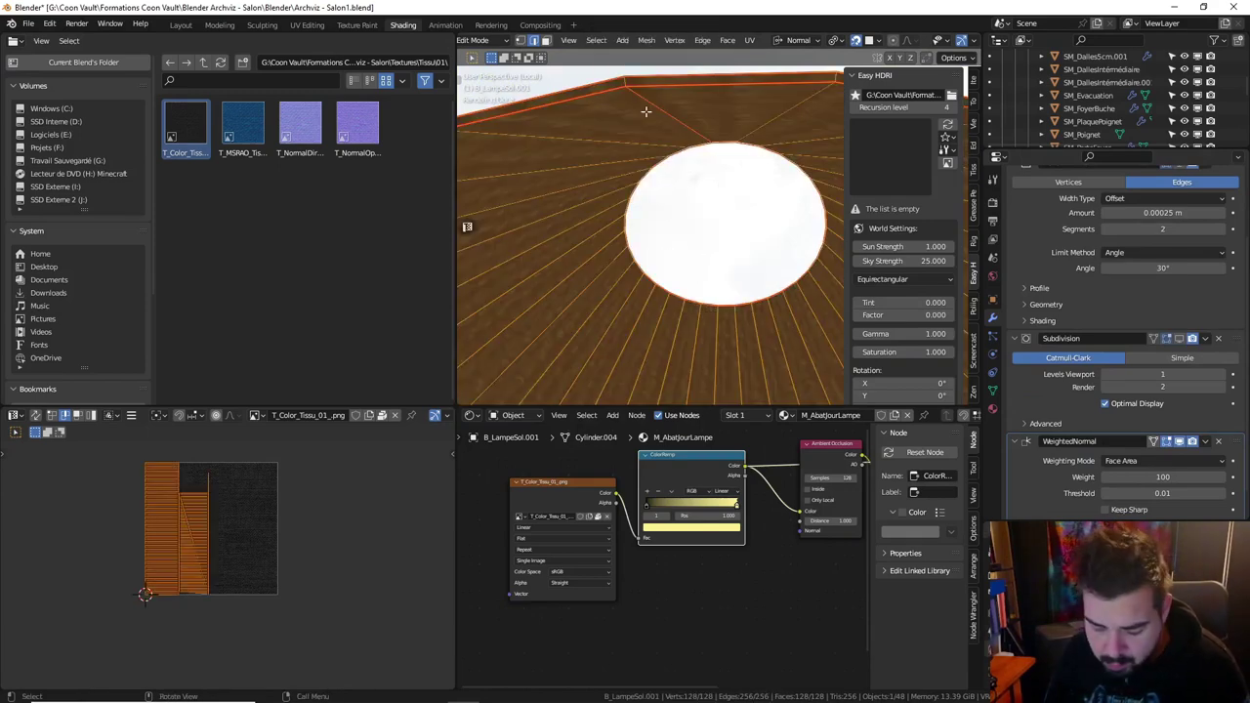
pyautogui.press('u')
pyautogui.click(647, 115)
pyautogui.click(300, 489)
pyautogui.press('a')
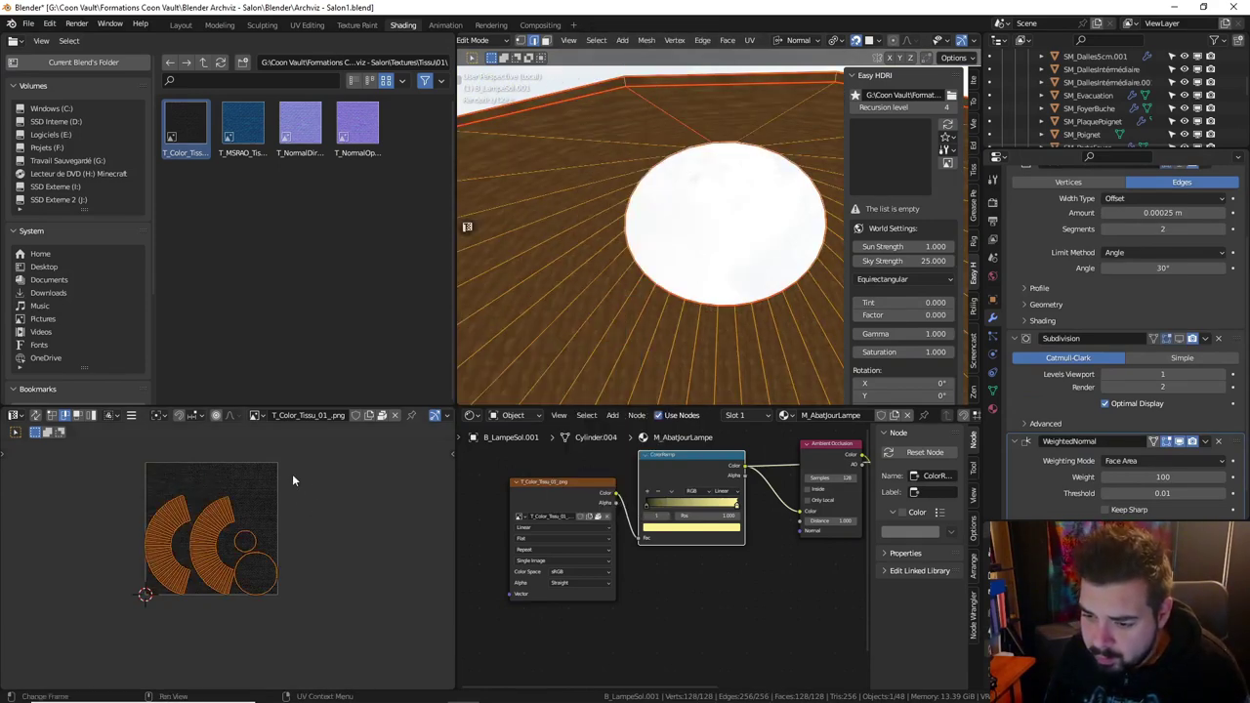
pyautogui.click(282, 478)
pyautogui.click(282, 479)
pyautogui.press('a')
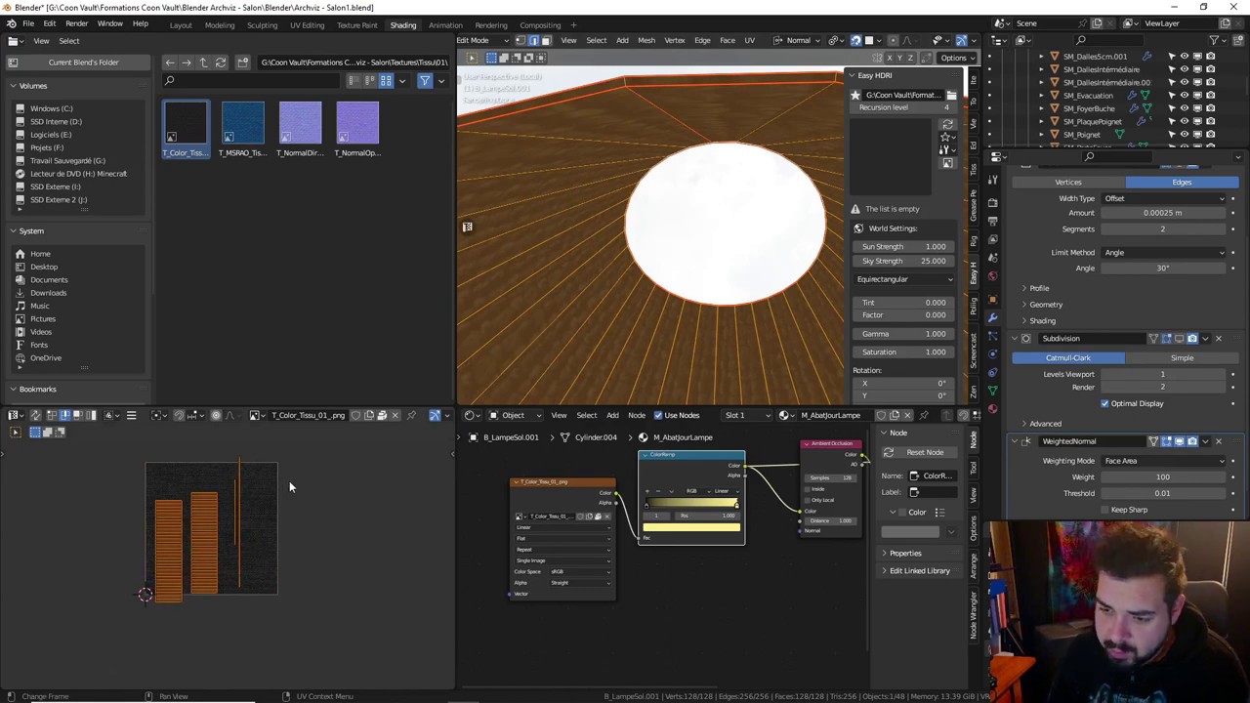
pyautogui.hotkey('ctrl', 'p')
# Return to Object Mode and slide the ColorRamp's right stop left for a brighter, greener fabric.
pyautogui.scroll(-3, 703, 174)
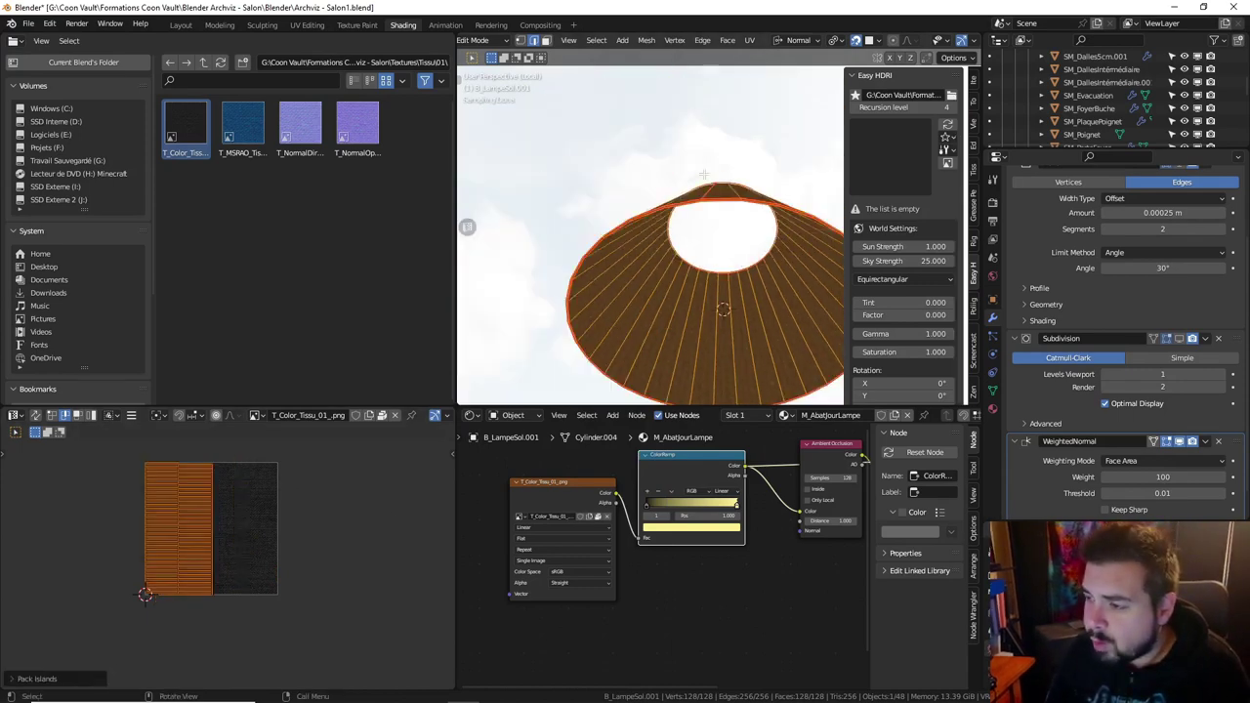
pyautogui.moveTo(703, 174)
pyautogui.mouseDown(button='middle')
pyautogui.moveTo(727, 283)
pyautogui.moveTo(742, 266)
pyautogui.moveTo(726, 211)
pyautogui.moveTo(772, 229)
pyautogui.moveTo(676, 229)
pyautogui.moveTo(499, 167)
pyautogui.mouseUp(button='middle')
pyautogui.scroll(2, 734, 292)
pyautogui.press('Tab')
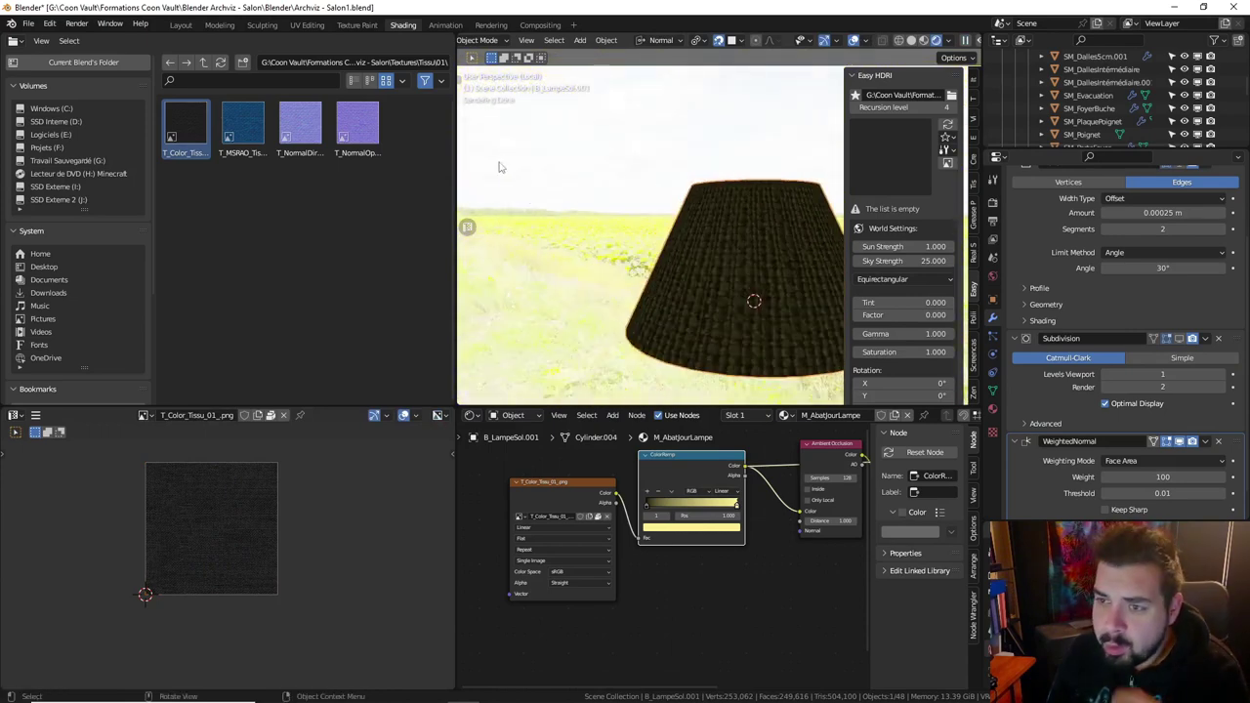
pyautogui.moveTo(740, 474); pyautogui.dragTo(723, 486, button='middle')
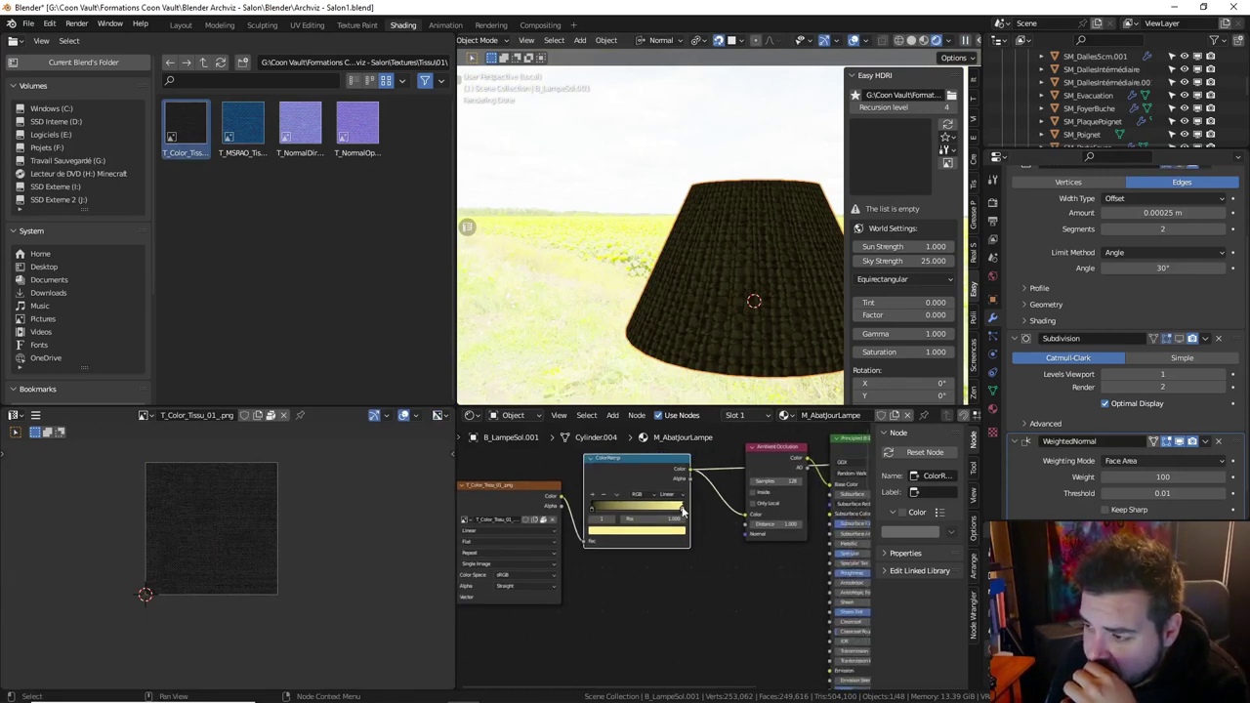
pyautogui.moveTo(684, 510); pyautogui.dragTo(592, 509)
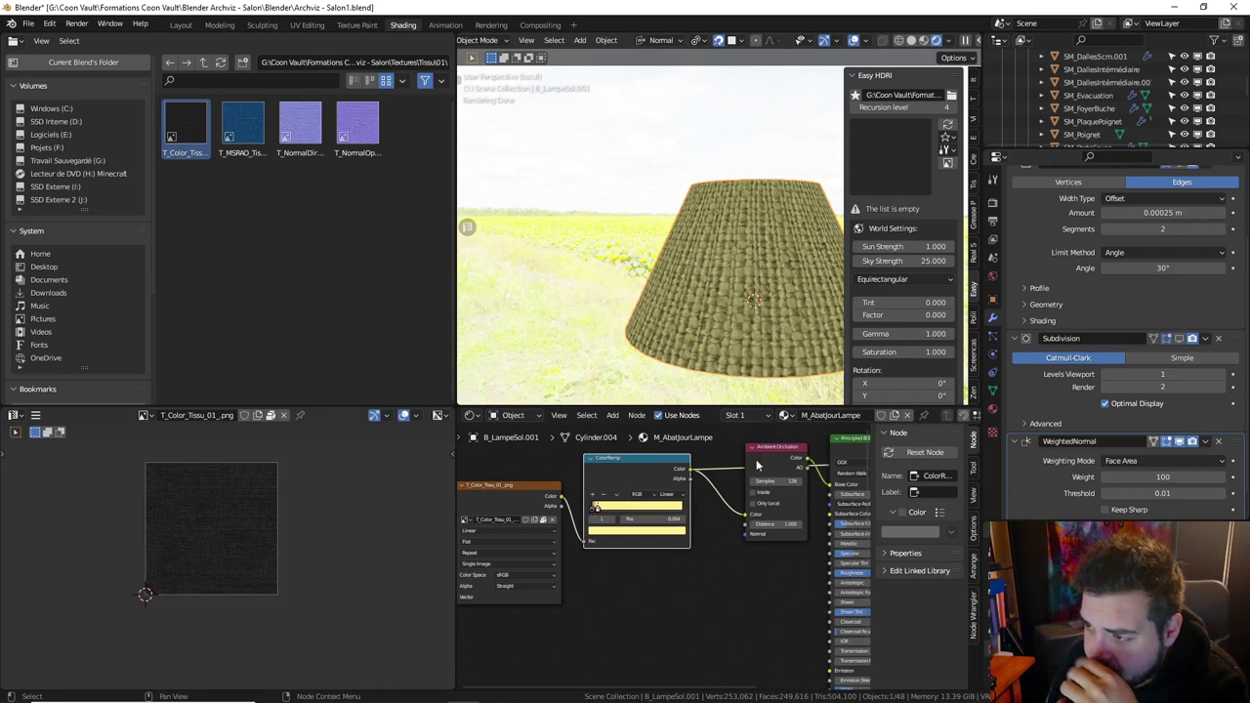
pyautogui.moveTo(494, 493)
pyautogui.mouseDown(button='middle')
pyautogui.moveTo(609, 495)
pyautogui.moveTo(659, 473)
pyautogui.mouseUp(button='middle')
# Add Texture Coordinate and Mapping nodes to the fabric image and set Scale X and Y to 15.
pyautogui.click(612, 493)
pyautogui.hotkey('ctrl', 't')
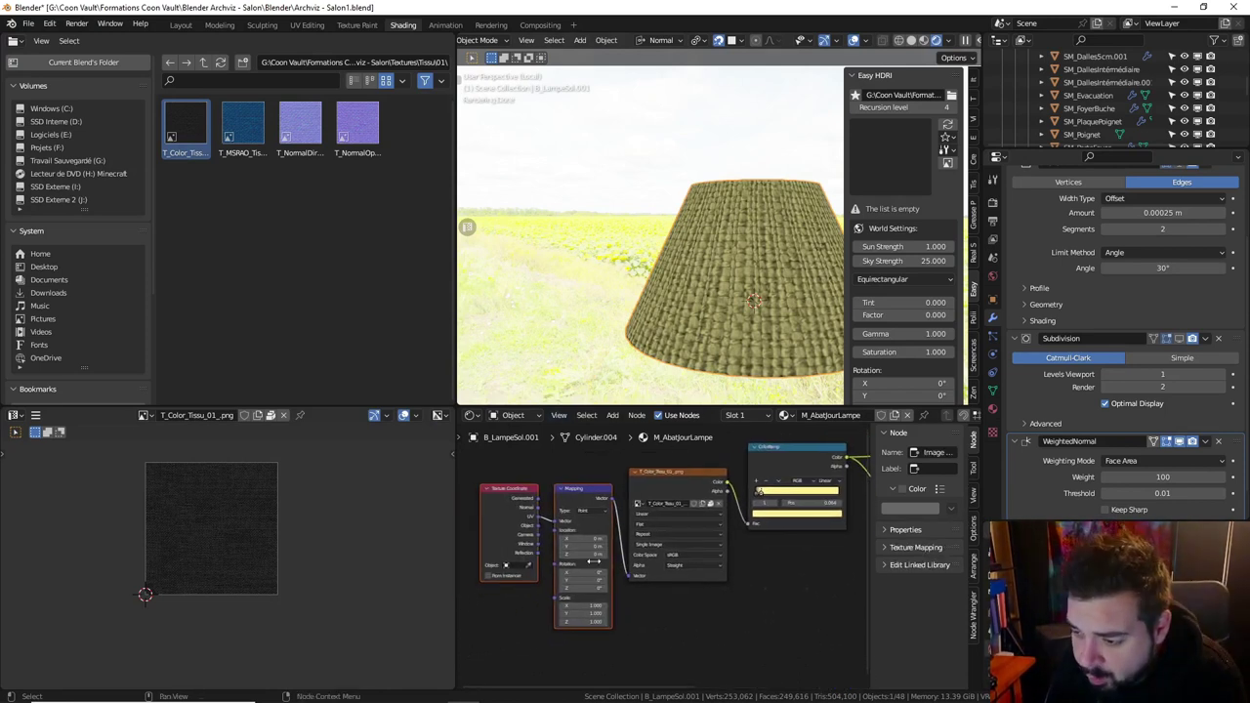
pyautogui.click(586, 605)
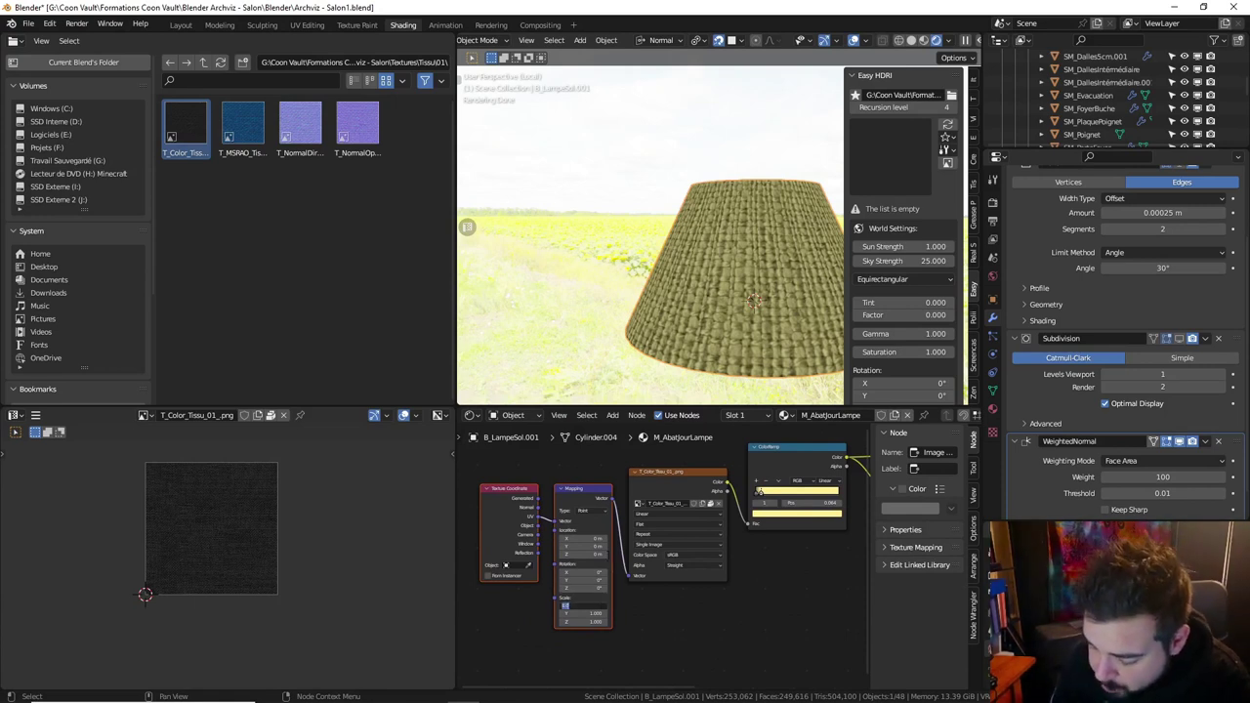
pyautogui.write('2')
pyautogui.press('Return')
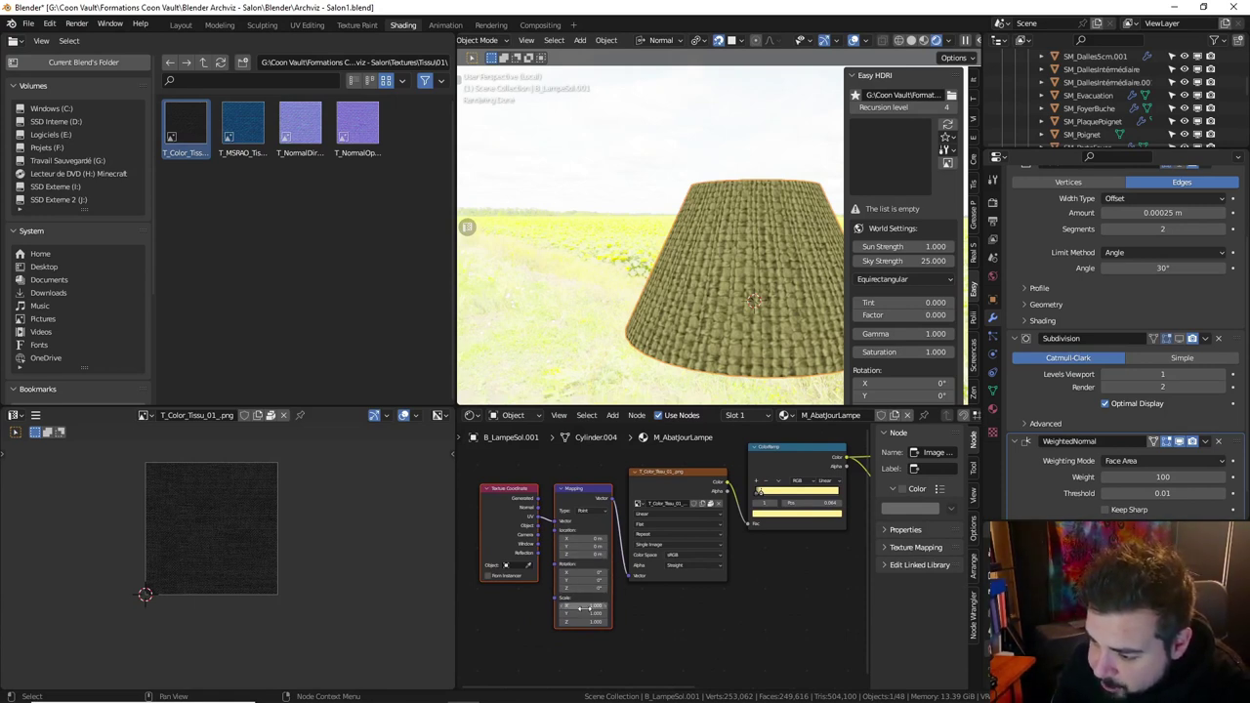
pyautogui.write('10')
pyautogui.press('Return')
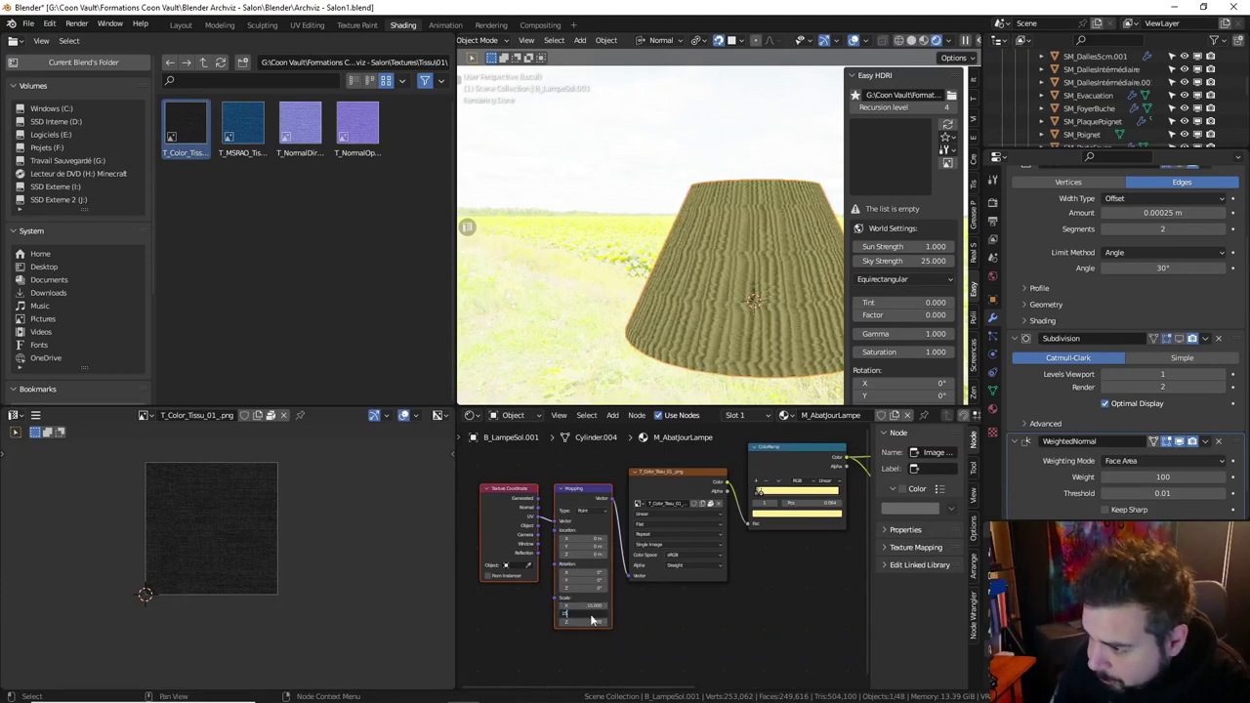
pyautogui.press('Return')
# Zoom the node editor and shift the fabric image node to make room.
pyautogui.scroll(3, 727, 355)
pyautogui.scroll(1, 728, 355)
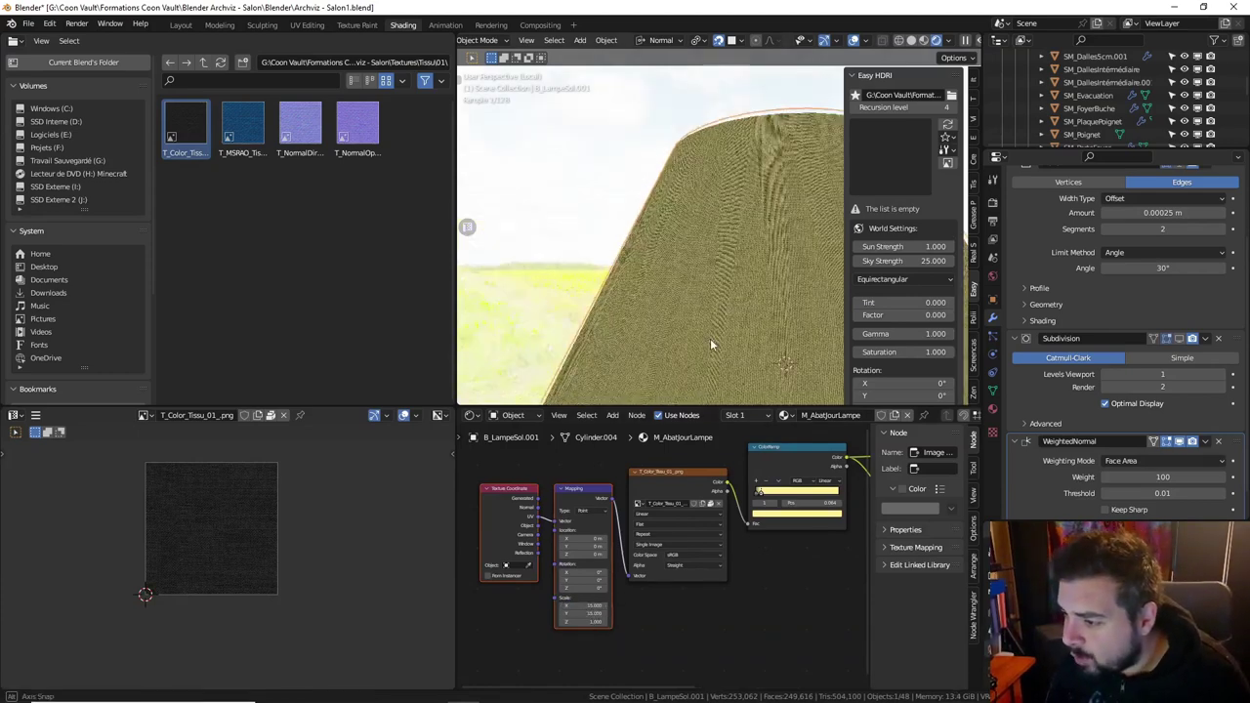
pyautogui.scroll(1, 709, 338)
pyautogui.scroll(1, 697, 324)
pyautogui.scroll(2, 674, 274)
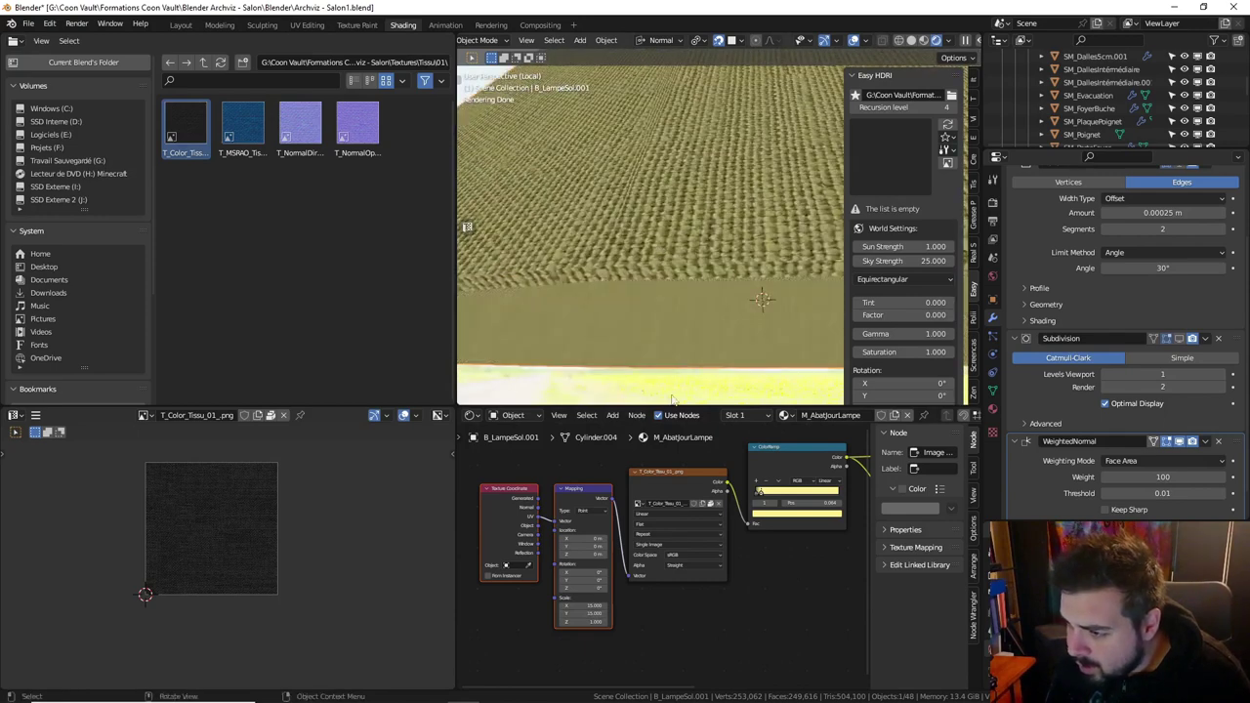
pyautogui.moveTo(505, 491); pyautogui.dragTo(605, 476)
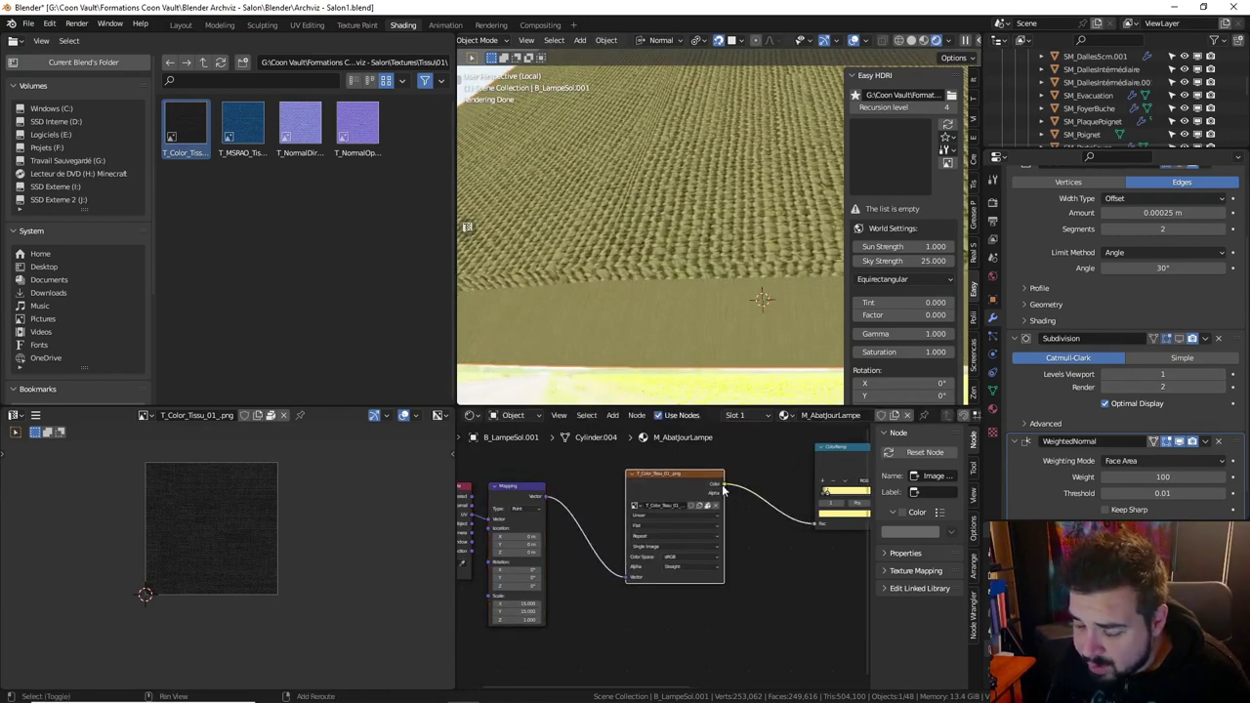
# Add a second ColorRamp fed by the fabric image colour, preview it, and pull its stops together.
pyautogui.hotkey('shift', 'a')
pyautogui.moveTo(662, 491)
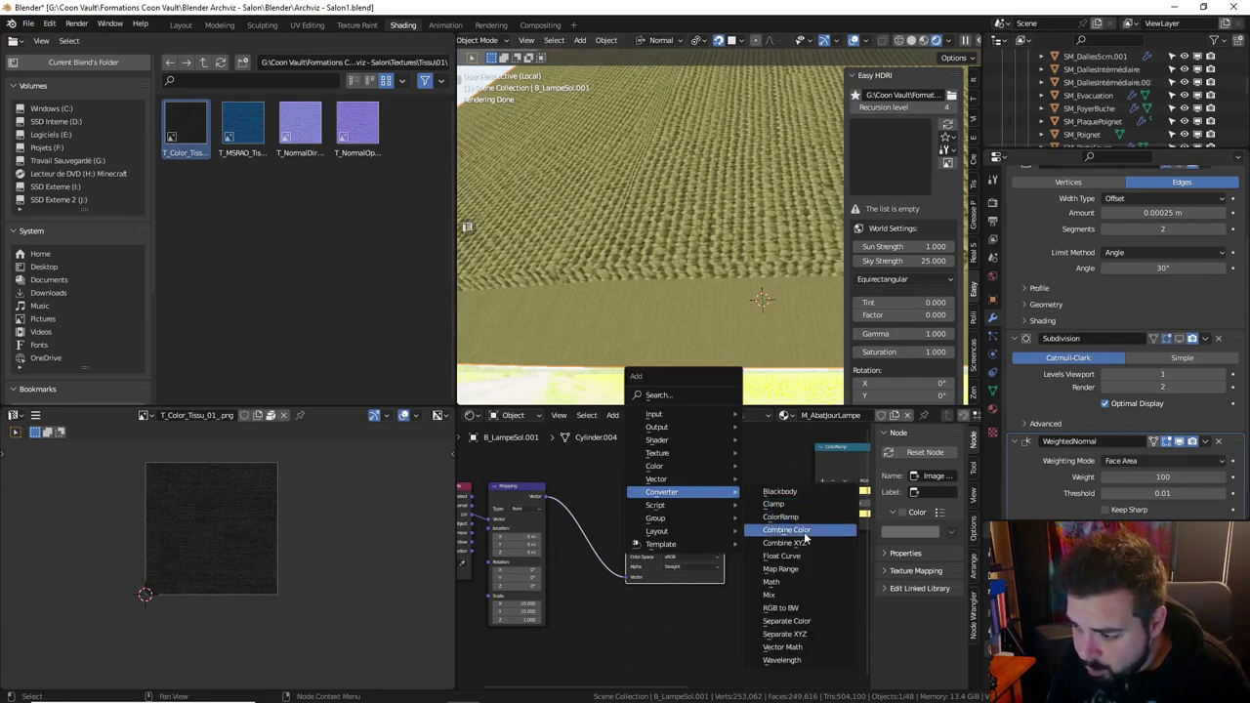
pyautogui.click(780, 516)
pyautogui.click(781, 586)
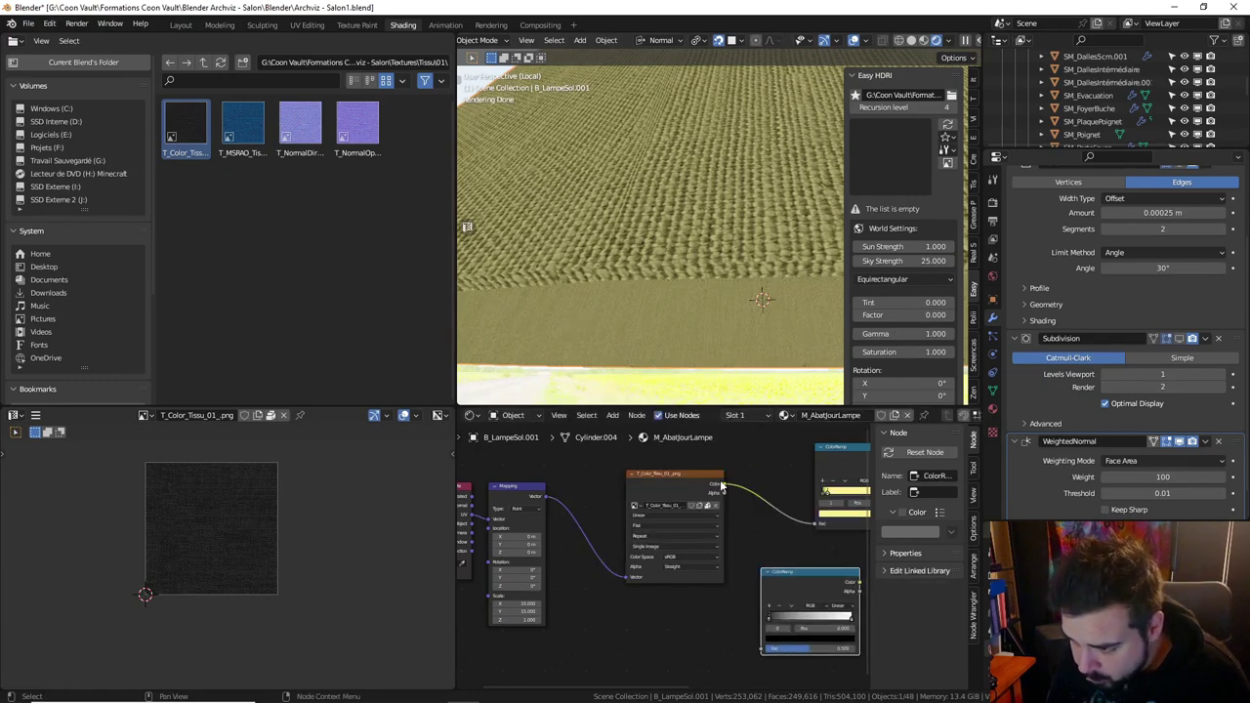
pyautogui.moveTo(723, 482); pyautogui.dragTo(766, 649)
pyautogui.moveTo(811, 560); pyautogui.dragTo(681, 537, button='middle')
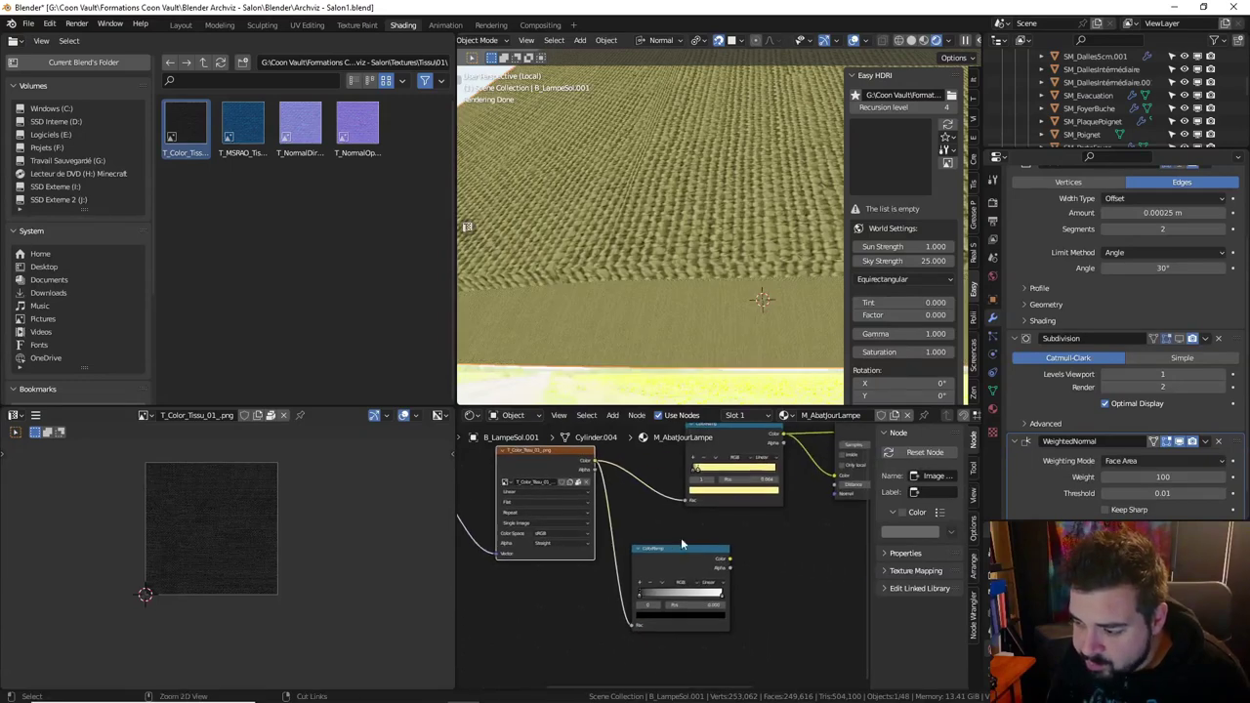
pyautogui.keyDown('ctrl'); pyautogui.keyDown('shift'); pyautogui.click(680, 558); pyautogui.keyUp('shift'); pyautogui.keyUp('ctrl')
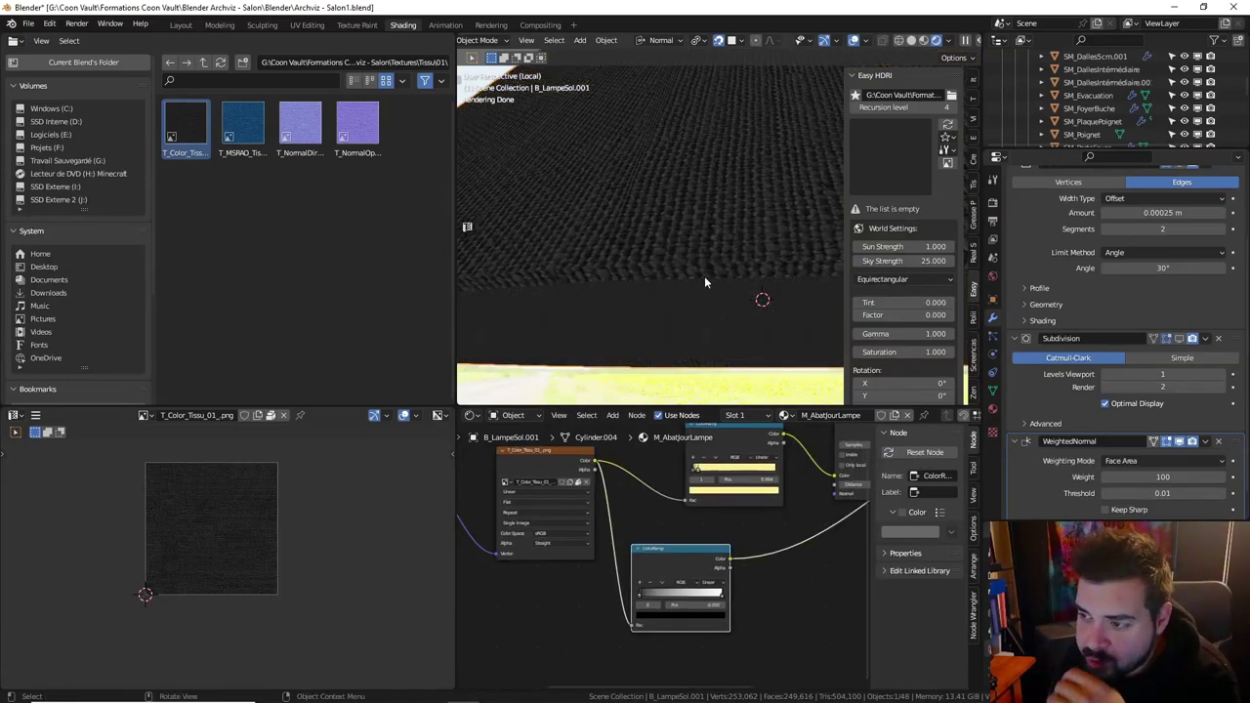
pyautogui.moveTo(723, 598); pyautogui.dragTo(643, 597)
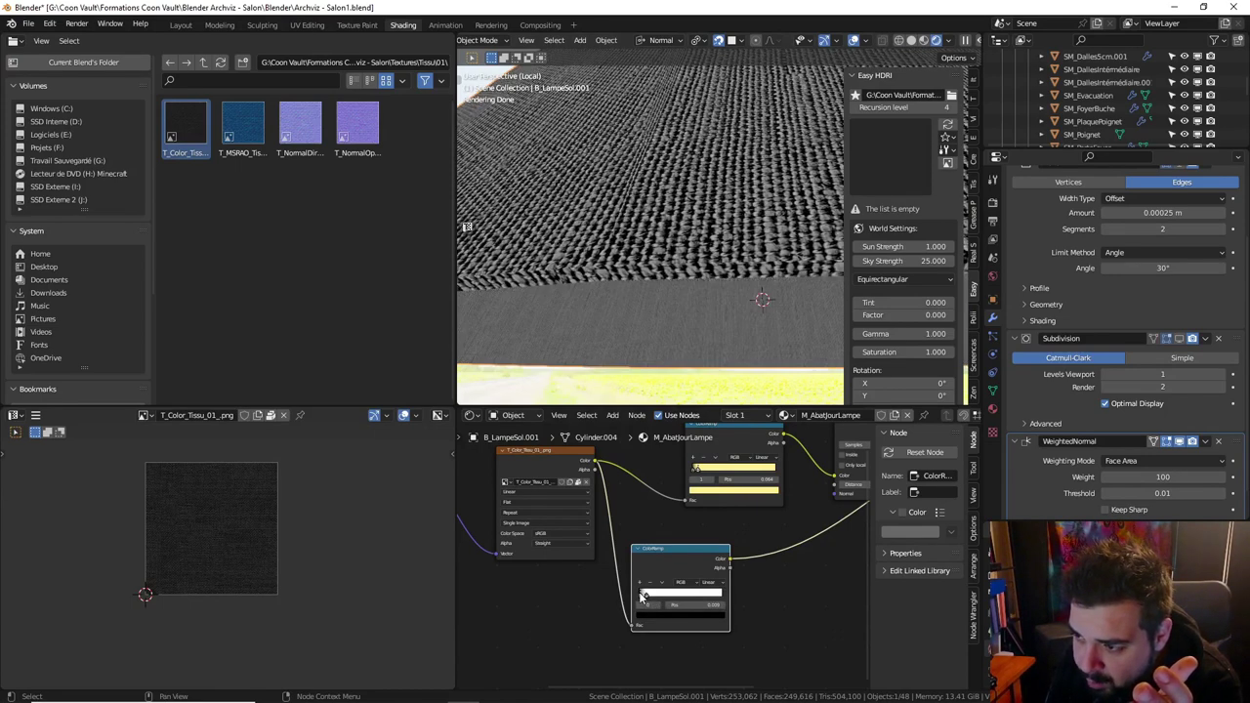
pyautogui.moveTo(648, 223); pyautogui.dragTo(656, 278, button='middle')
# Zoom in on the ColorRamp and set the selected stop's position, settling at 0.005.
pyautogui.scroll(1, 696, 569)
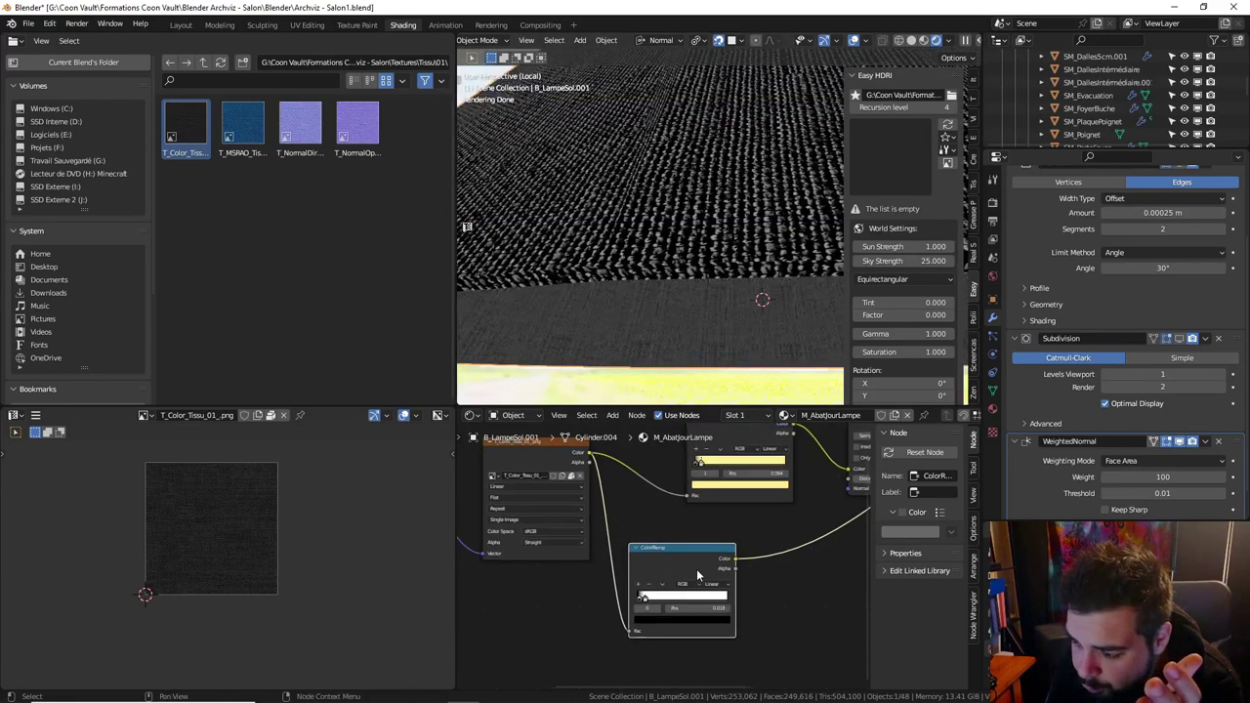
pyautogui.scroll(1, 696, 569)
pyautogui.scroll(2, 697, 569)
pyautogui.scroll(1, 697, 569)
pyautogui.scroll(1, 758, 536)
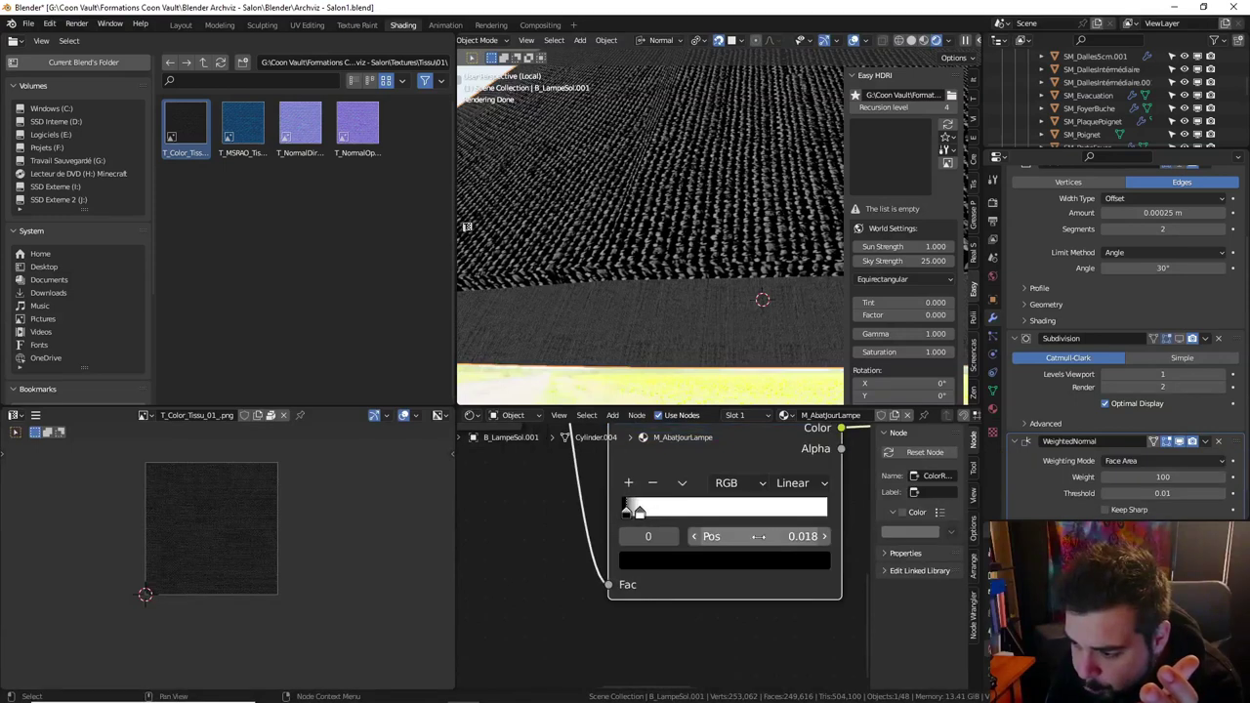
pyautogui.click(758, 536)
pyautogui.press('BackSpace')
pyautogui.write('1')
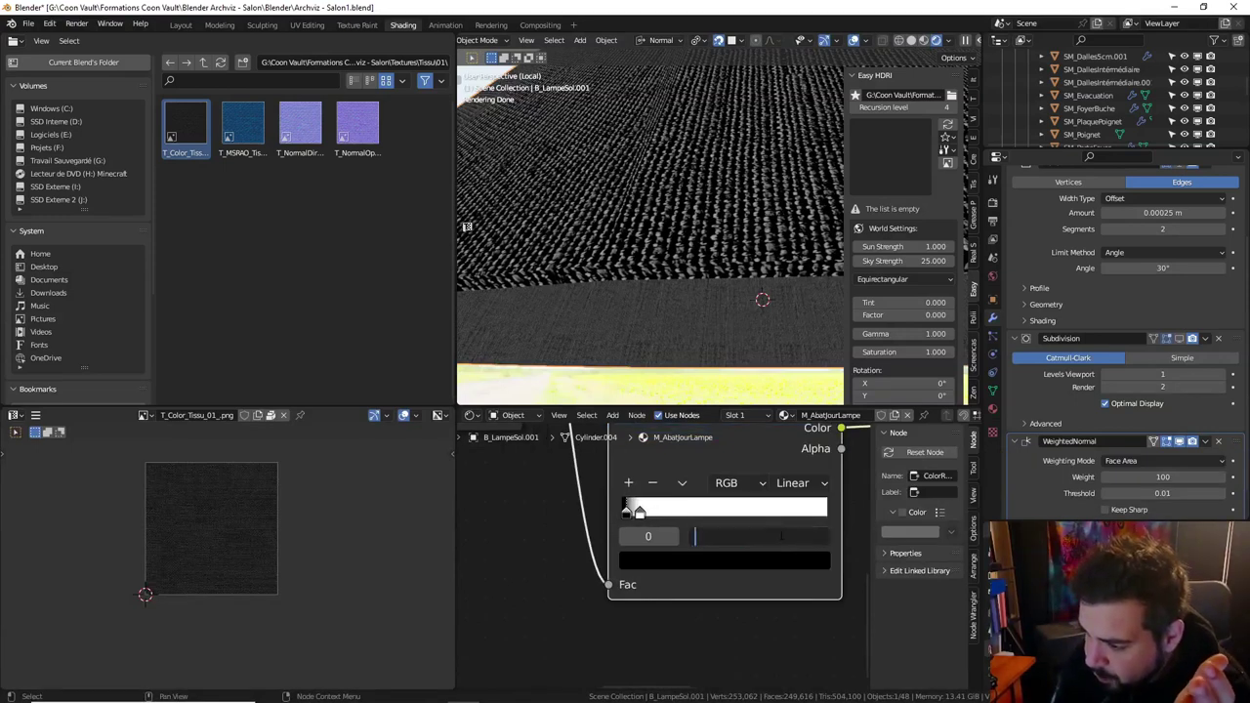
pyautogui.write('0.05')
pyautogui.press('Return')
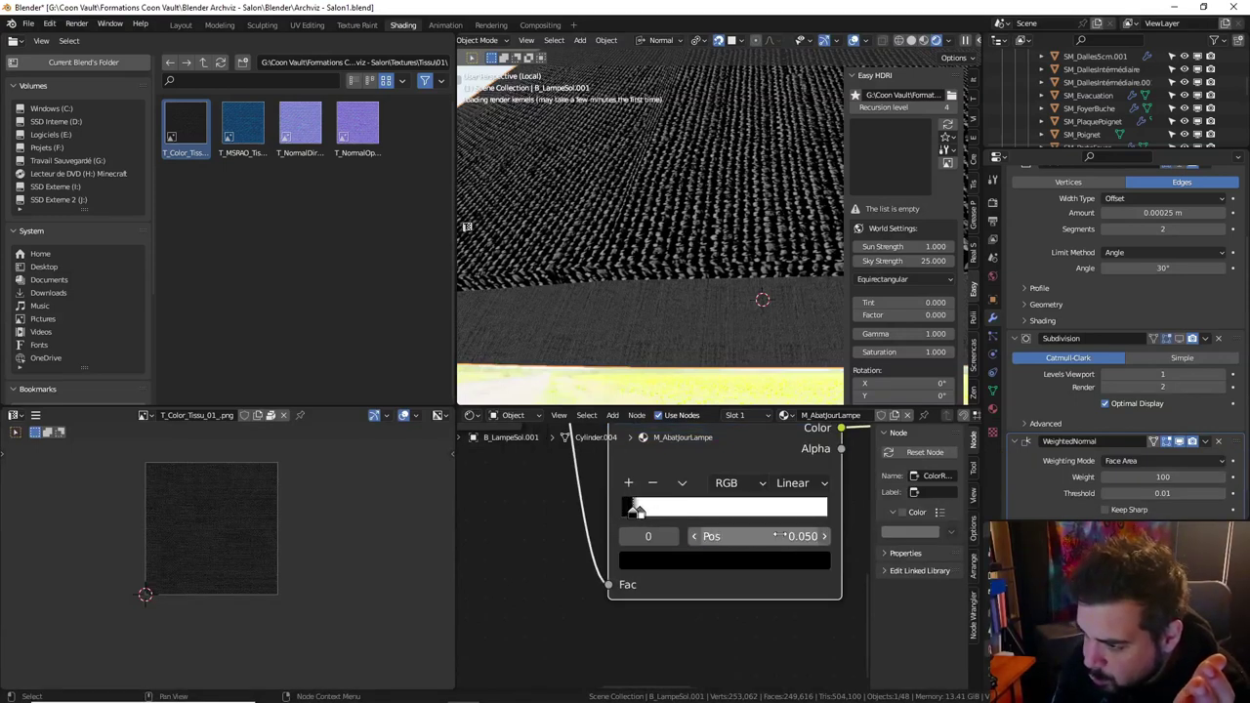
pyautogui.click(755, 536)
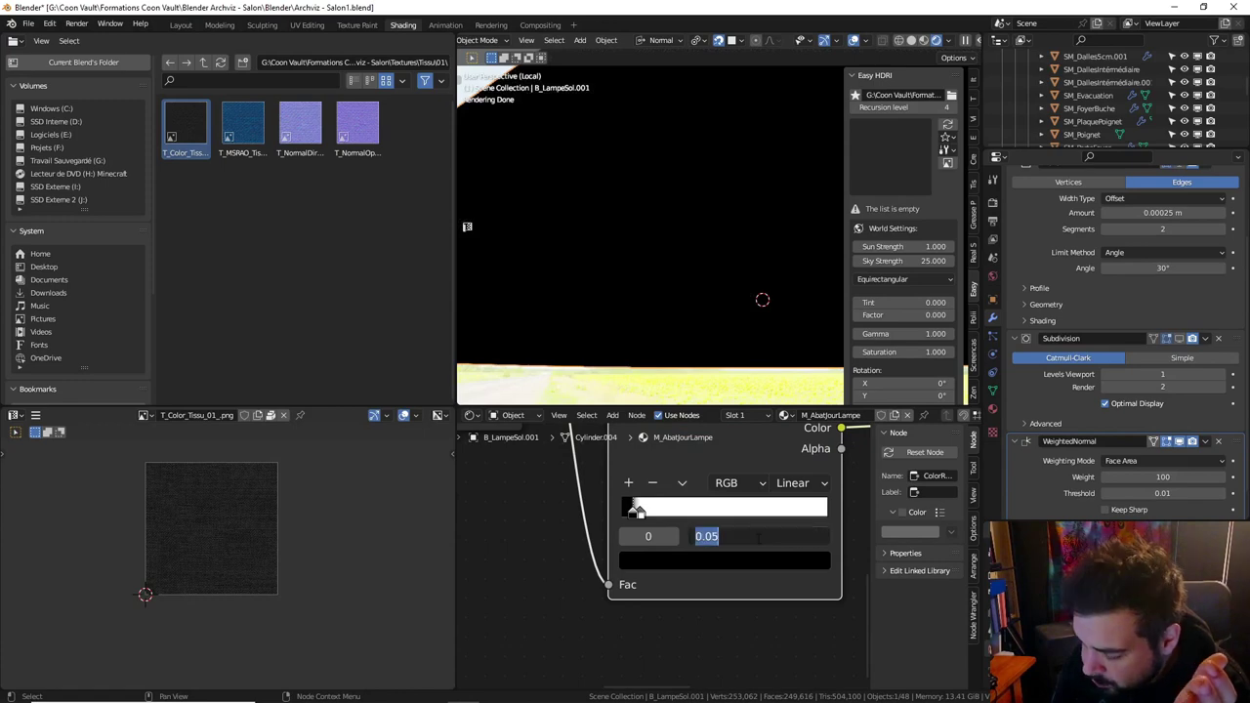
pyautogui.write('0.005')
pyautogui.press('Return')
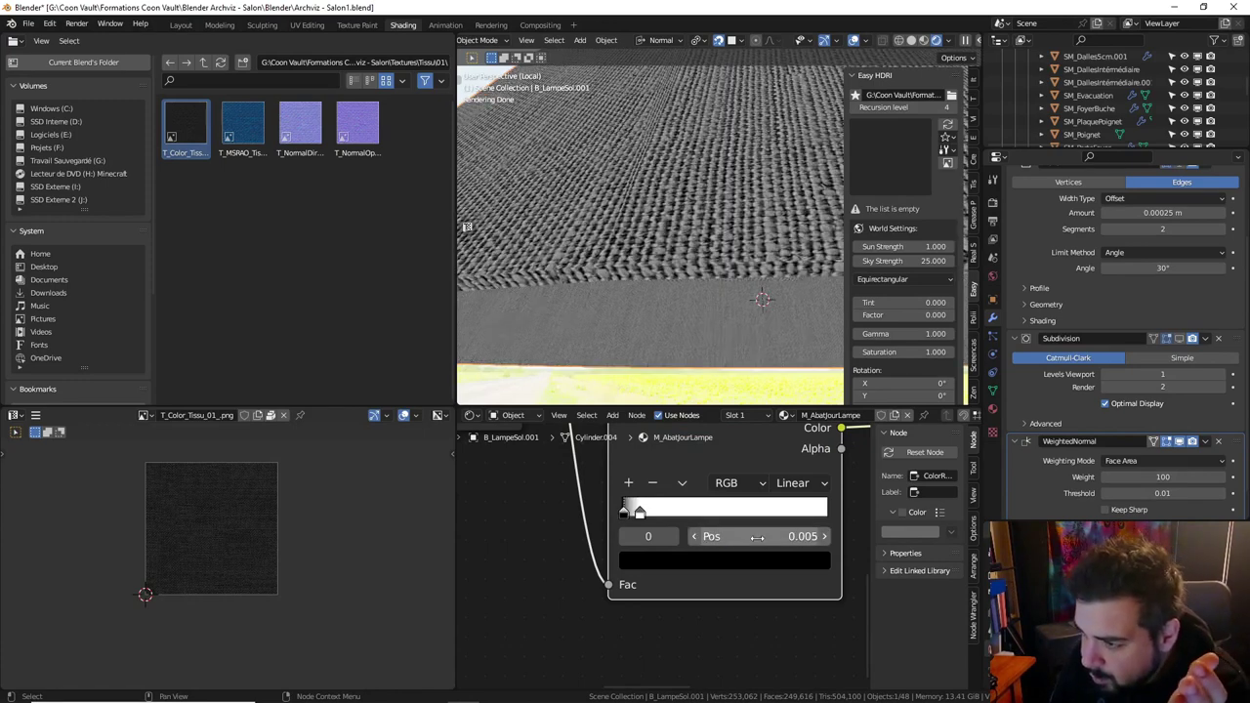
# Move the white stop through 0.006 and 0.010, ending at 0.050.
pyautogui.click(640, 512)
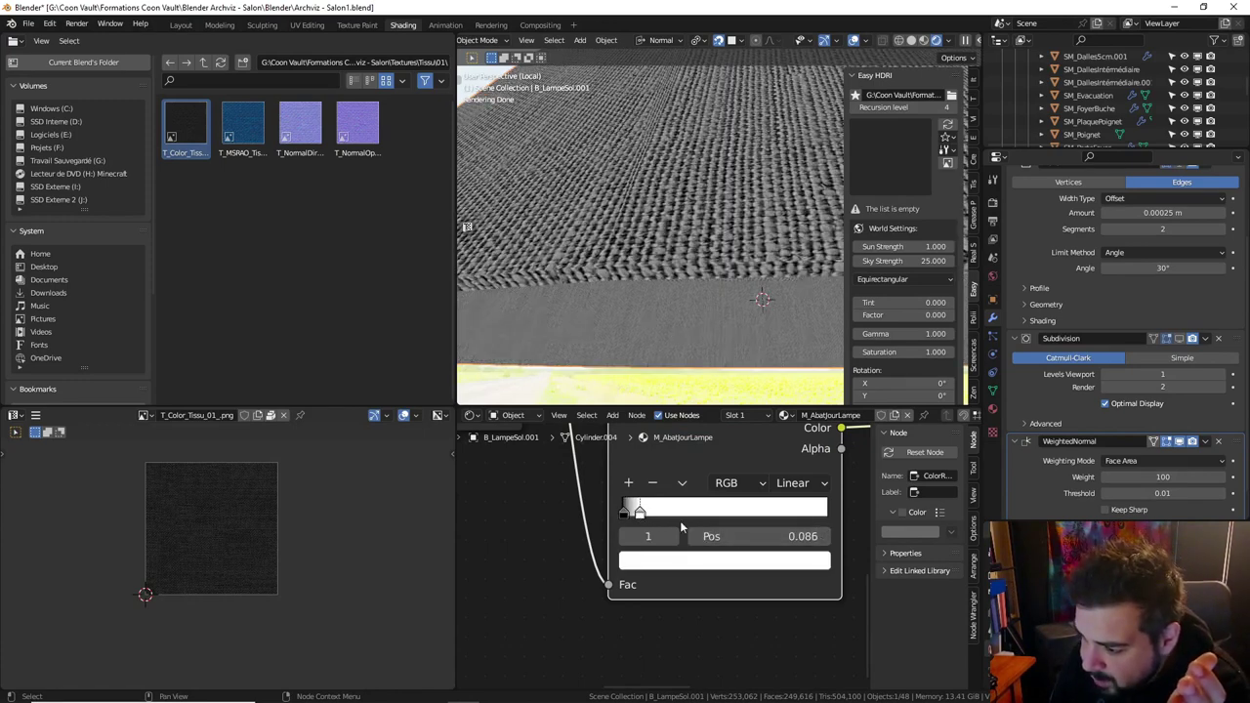
pyautogui.click(753, 536)
pyautogui.write('0.')
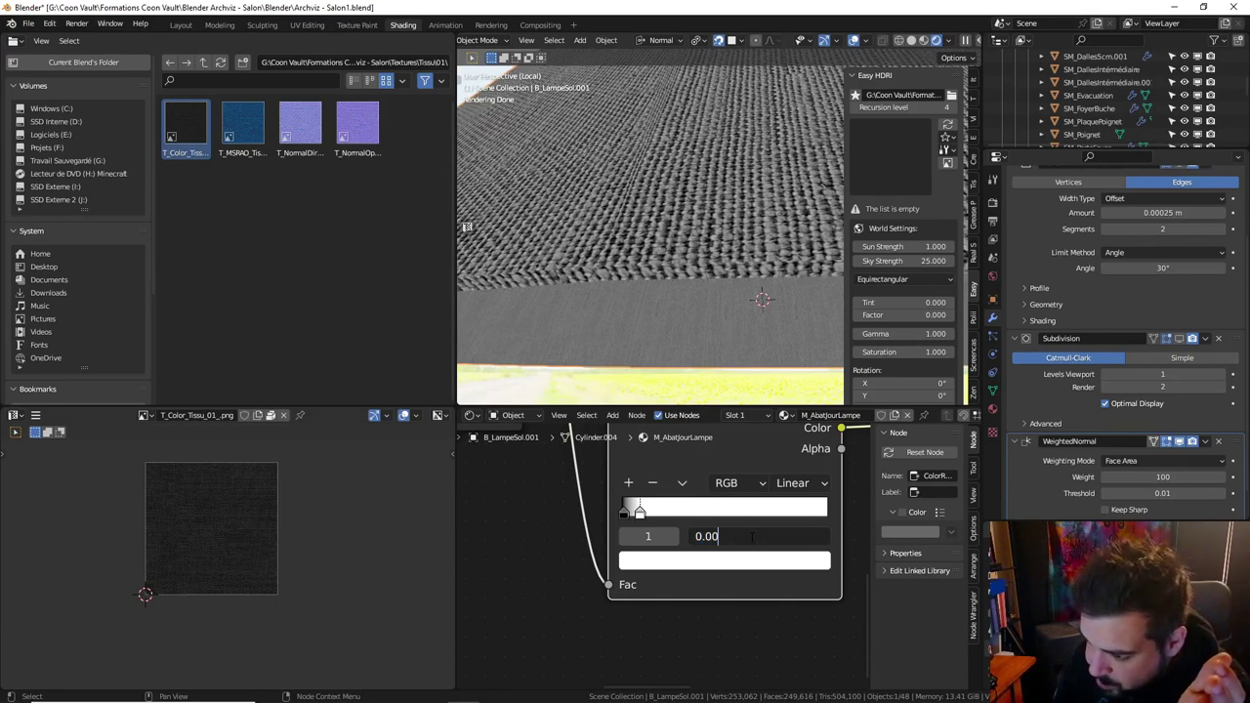
pyautogui.write('6')
pyautogui.press('Return')
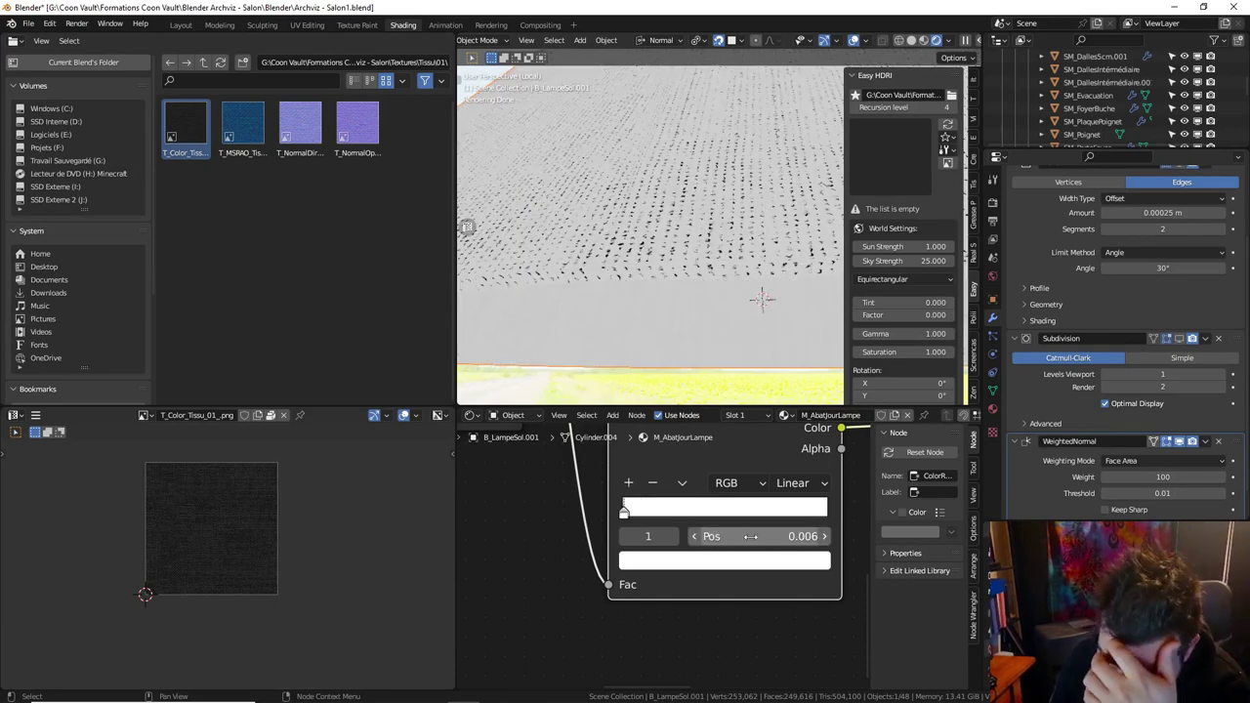
pyautogui.click(749, 536)
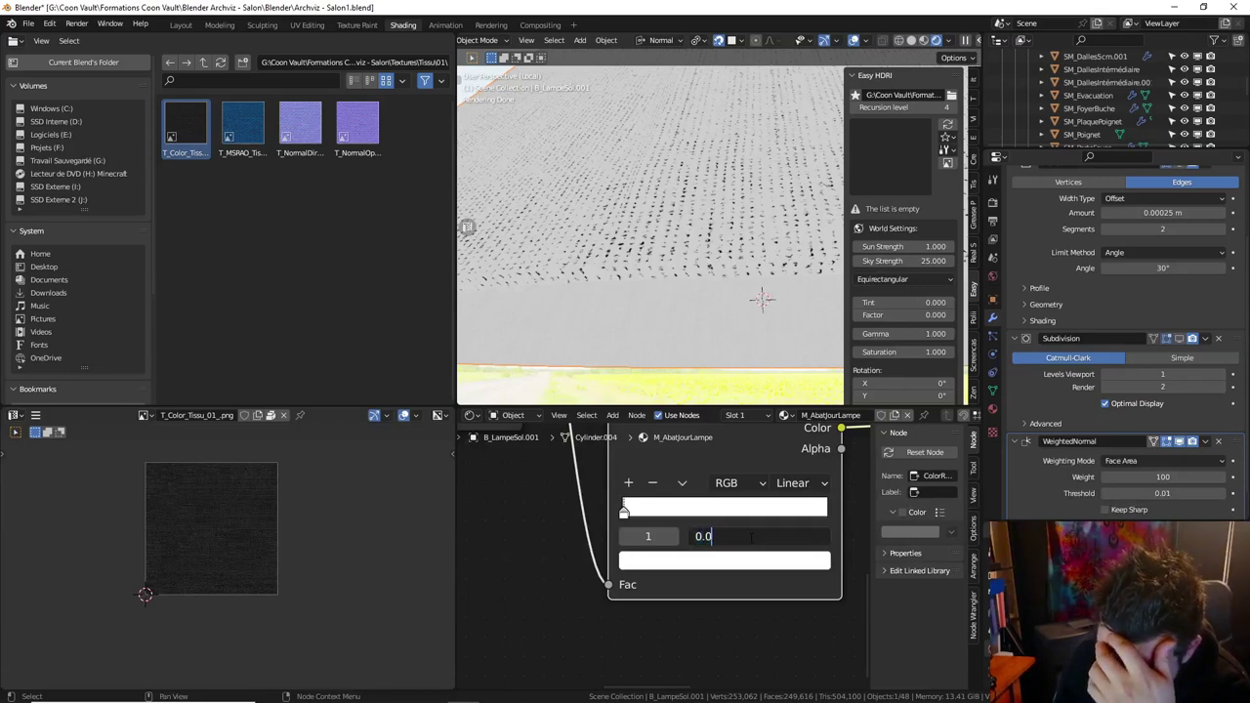
pyautogui.write('1')
pyautogui.press('Return')
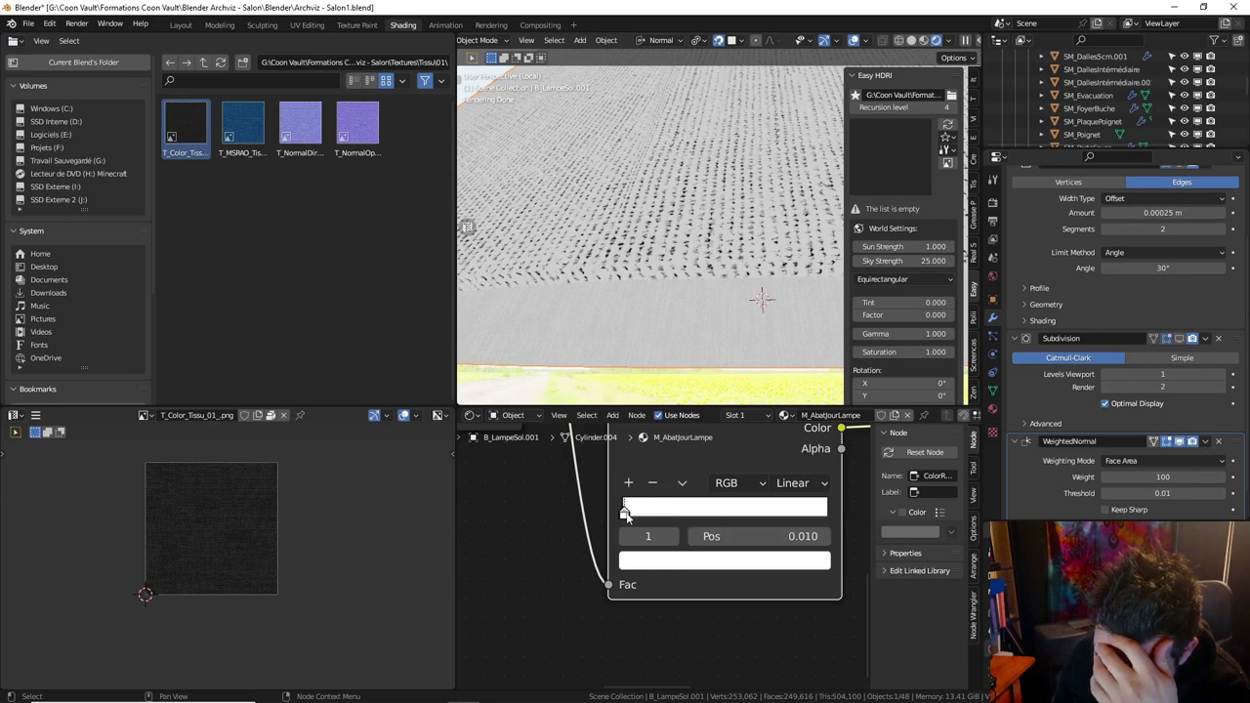
pyautogui.moveTo(626, 514); pyautogui.dragTo(636, 517)
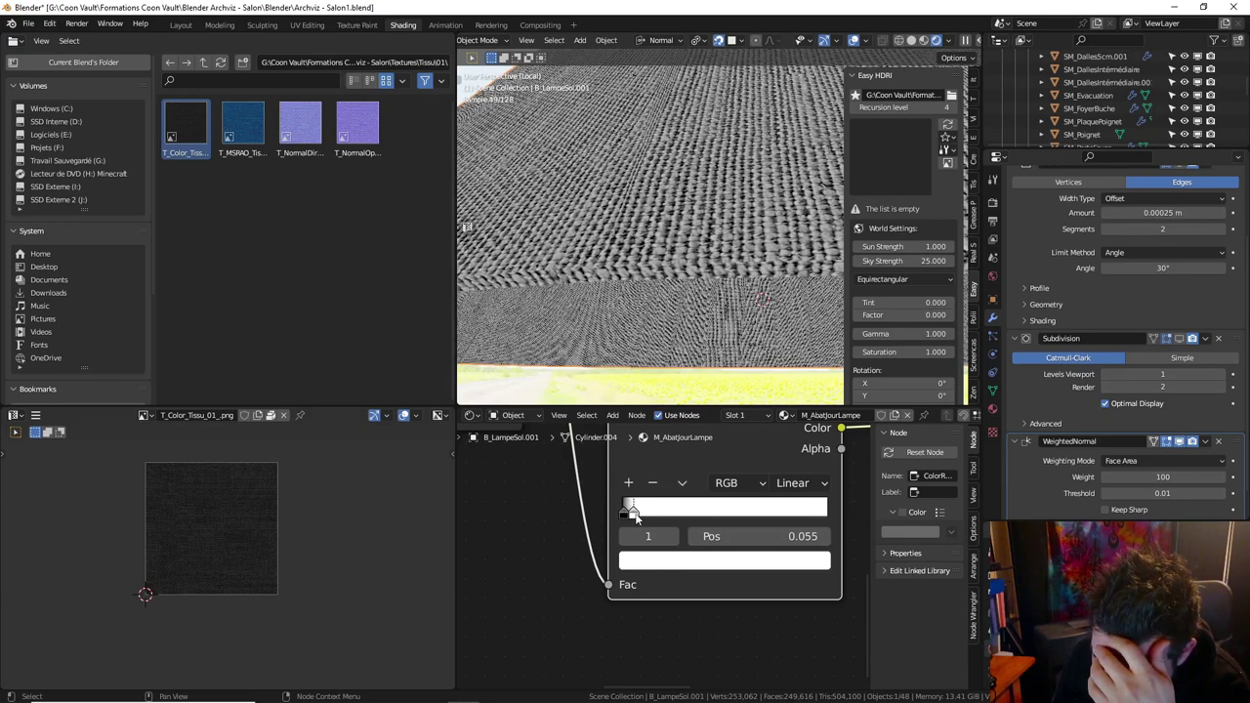
pyautogui.click(766, 536)
pyautogui.write('0.05')
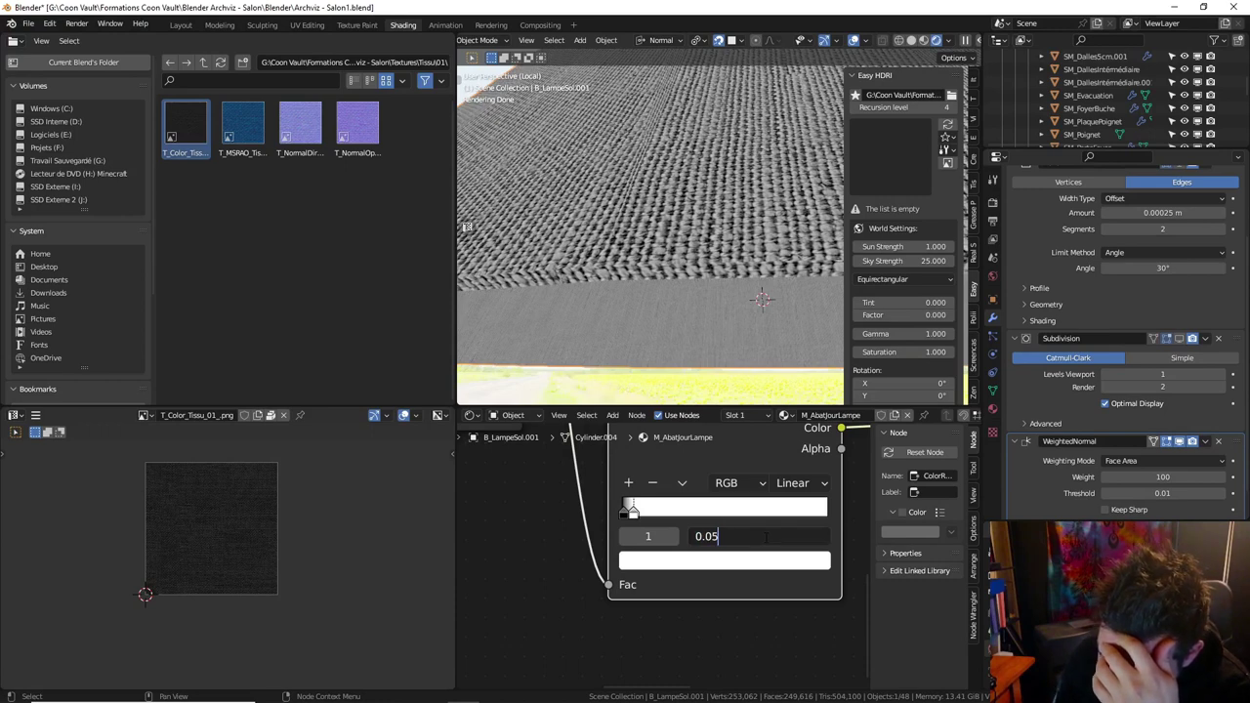
pyautogui.press('Return')
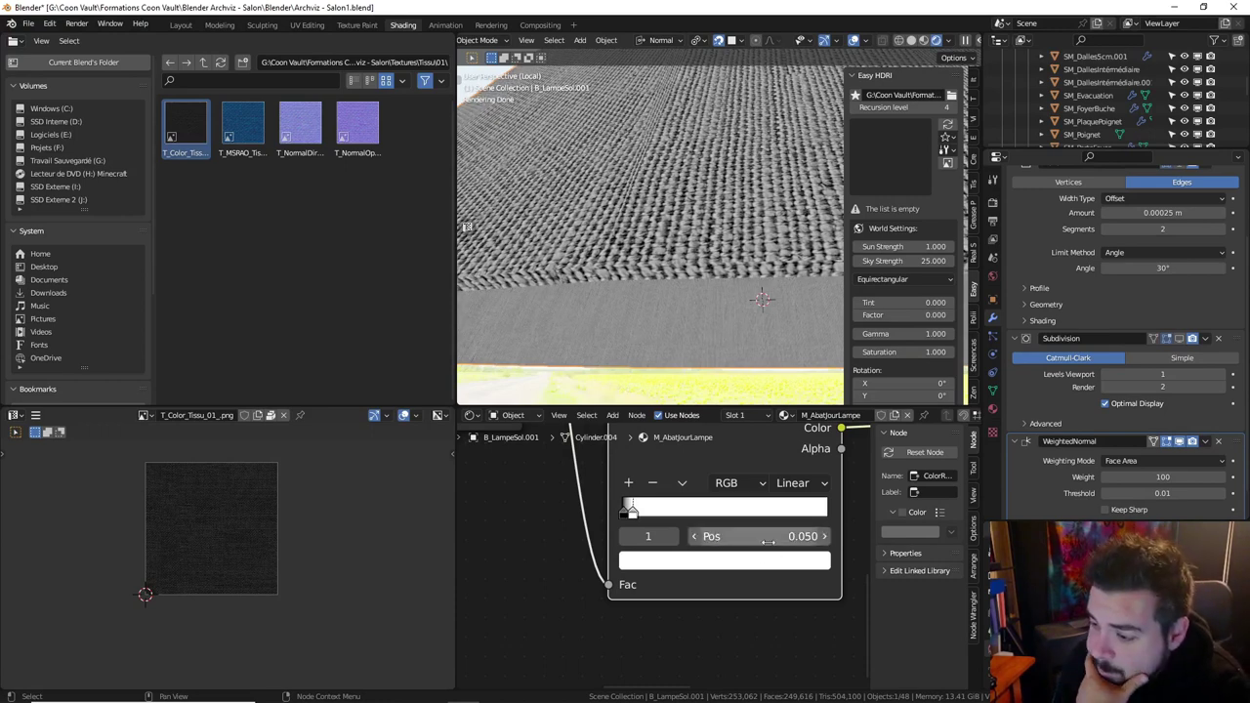
# Set the black stop to 0.010 and the white stop to 0.011.
pyautogui.click(635, 516)
pyautogui.click(738, 535)
pyautogui.write('0.02')
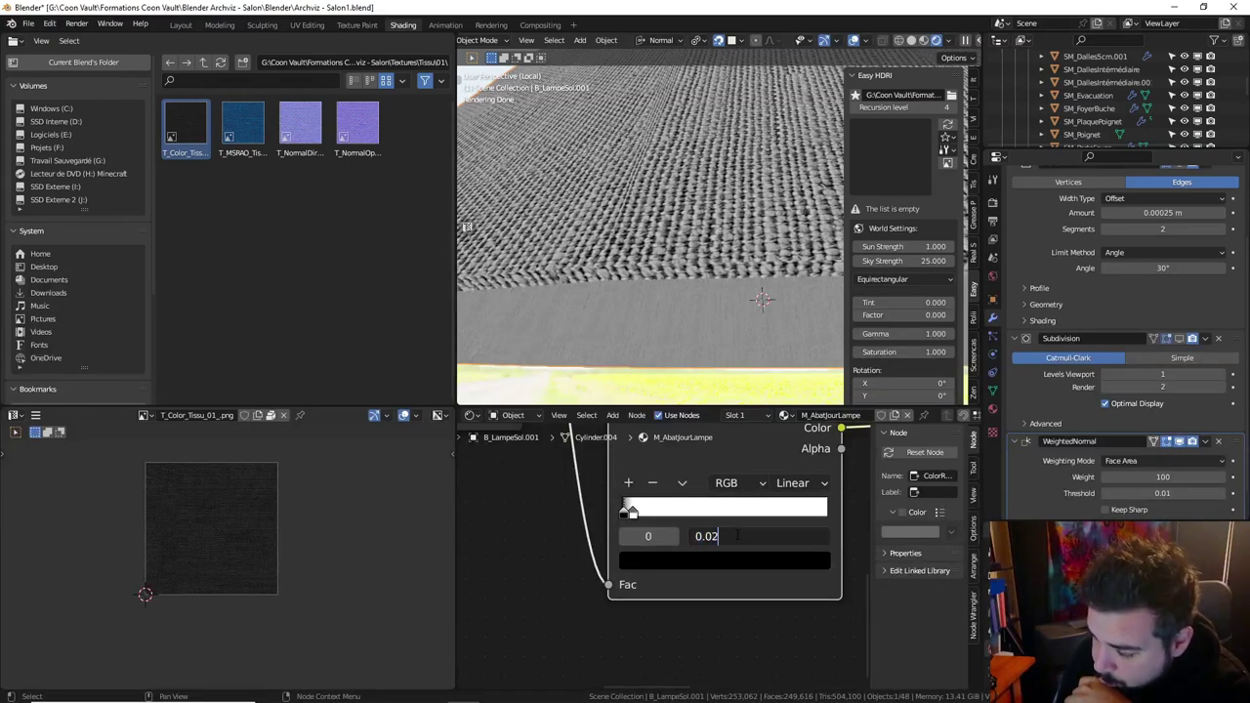
pyautogui.press('Return')
pyautogui.click(737, 535)
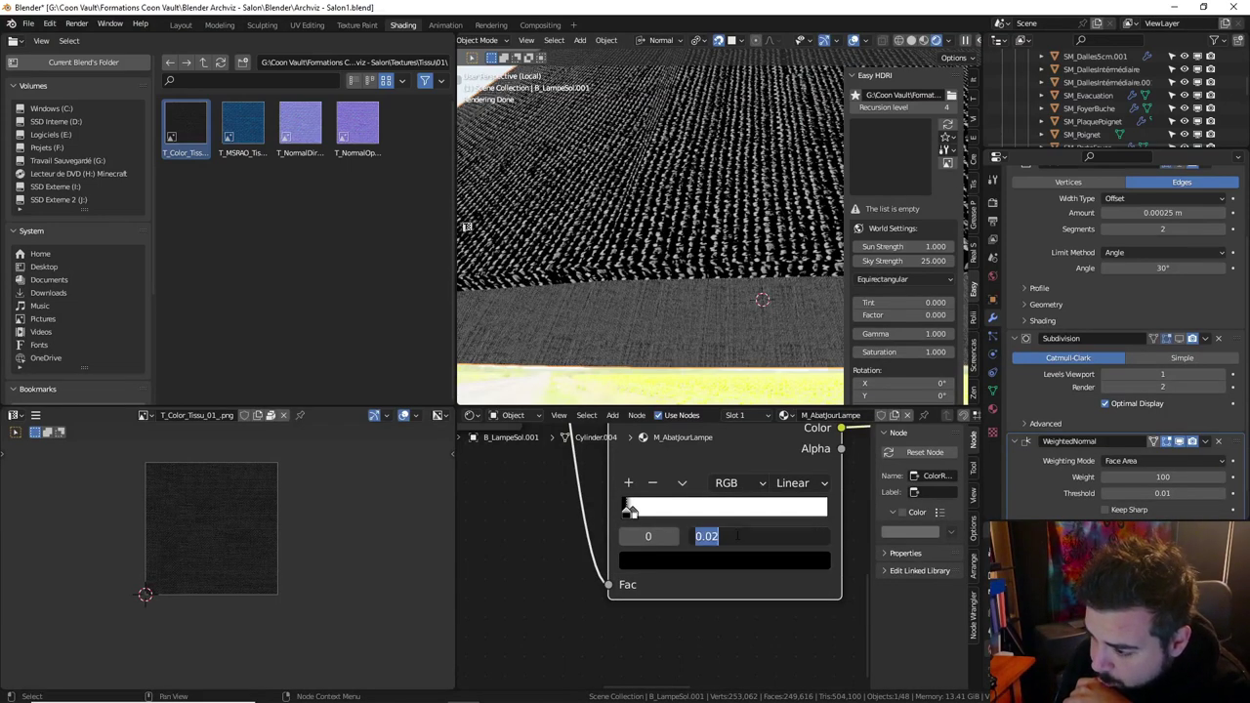
pyautogui.write('0.01')
pyautogui.press('Return')
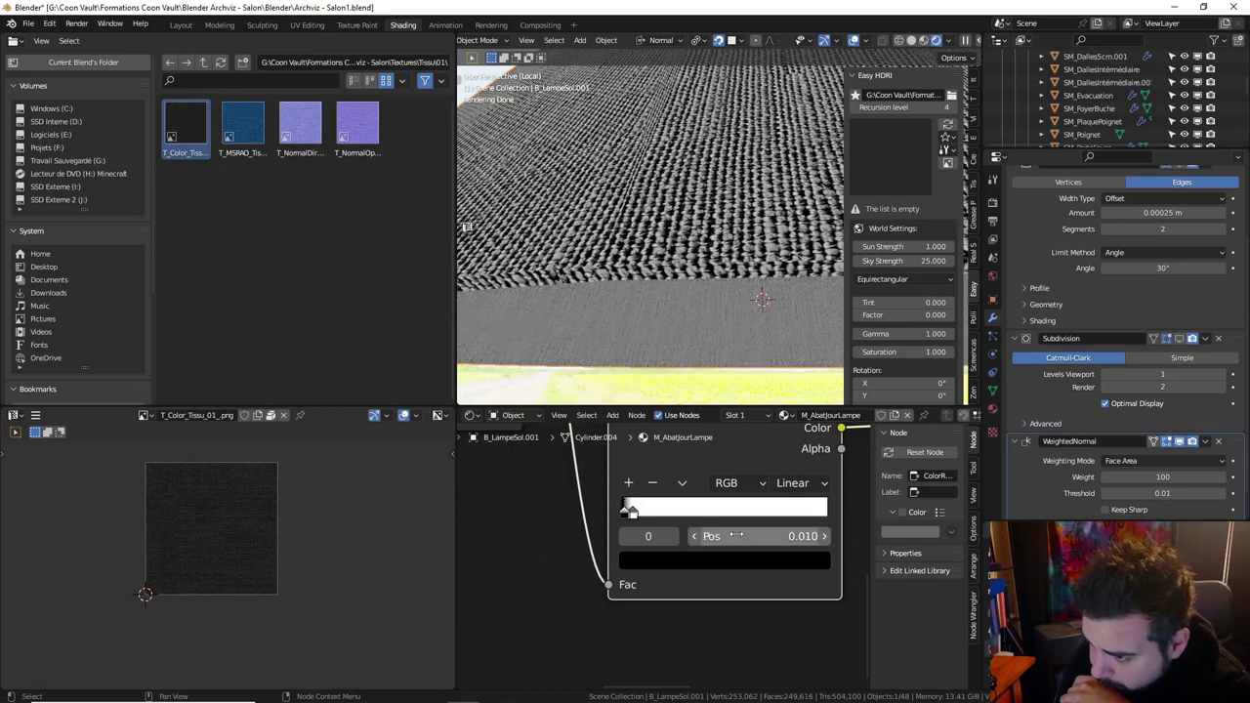
pyautogui.click(632, 509)
pyautogui.click(744, 535)
pyautogui.write('0.011')
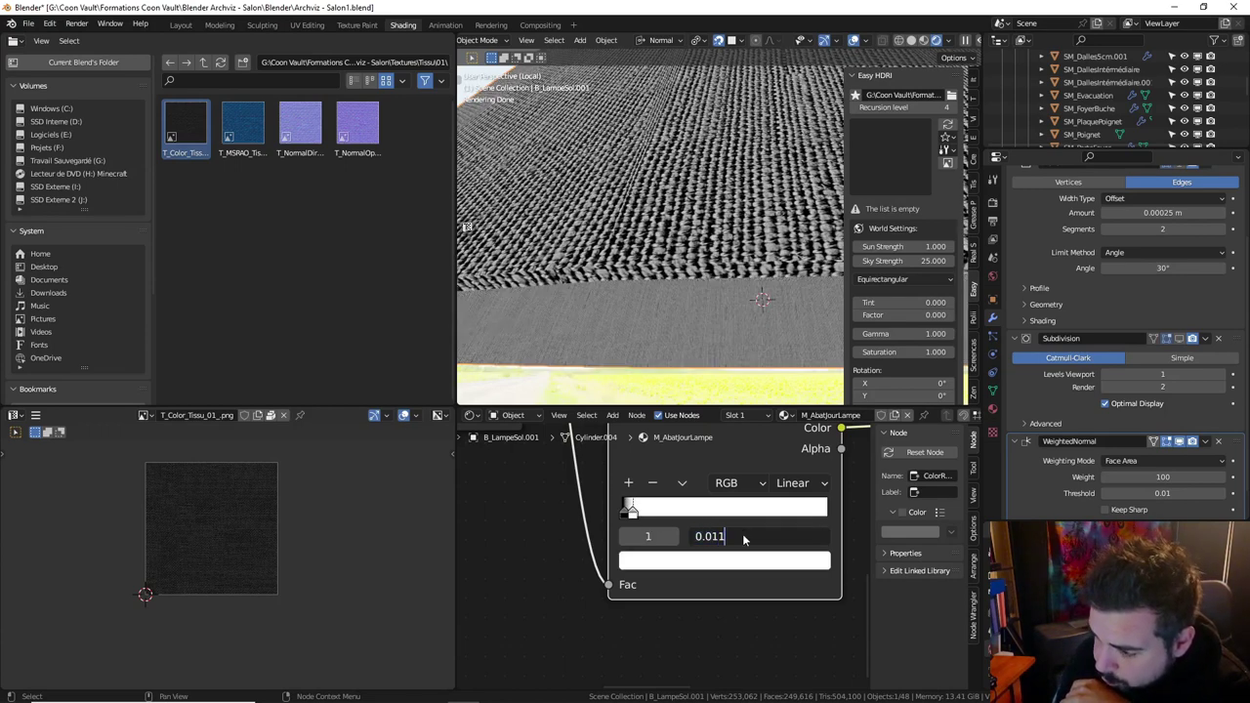
pyautogui.press('Return')
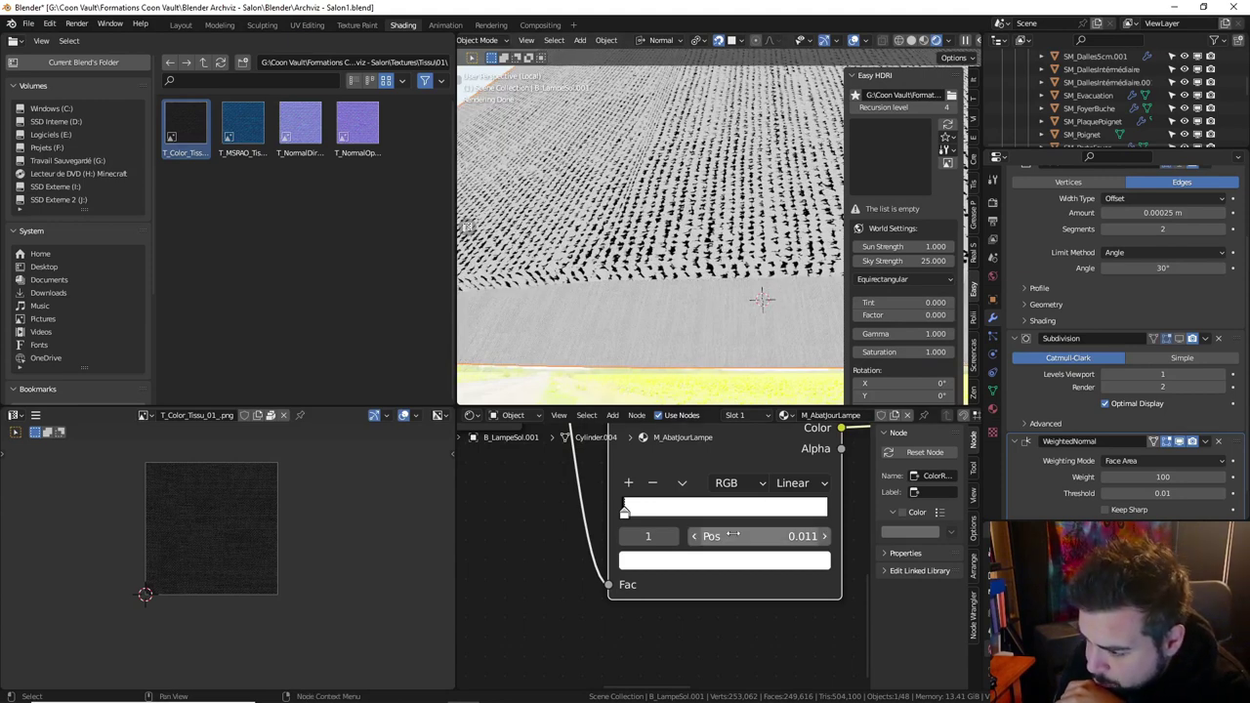
# Finalize the white stop at 0.020 and the black stop at 0.015.
pyautogui.click(765, 533)
pyautogui.write('0.015')
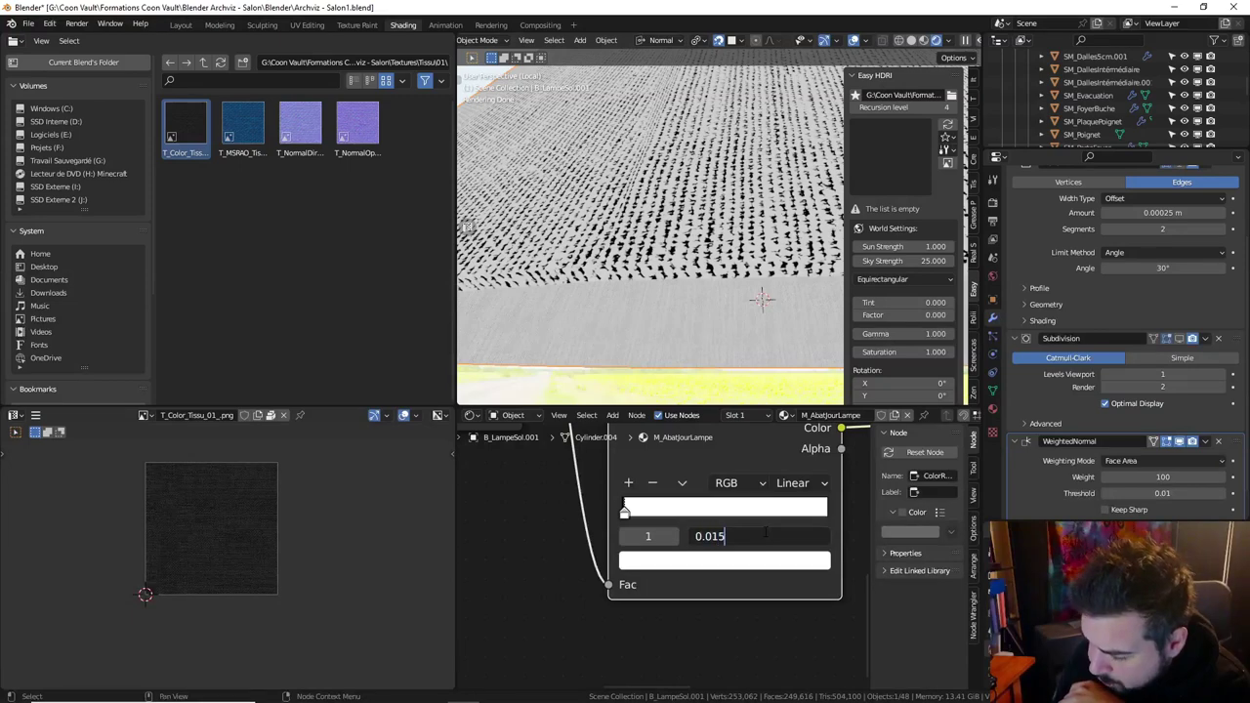
pyautogui.press('Return')
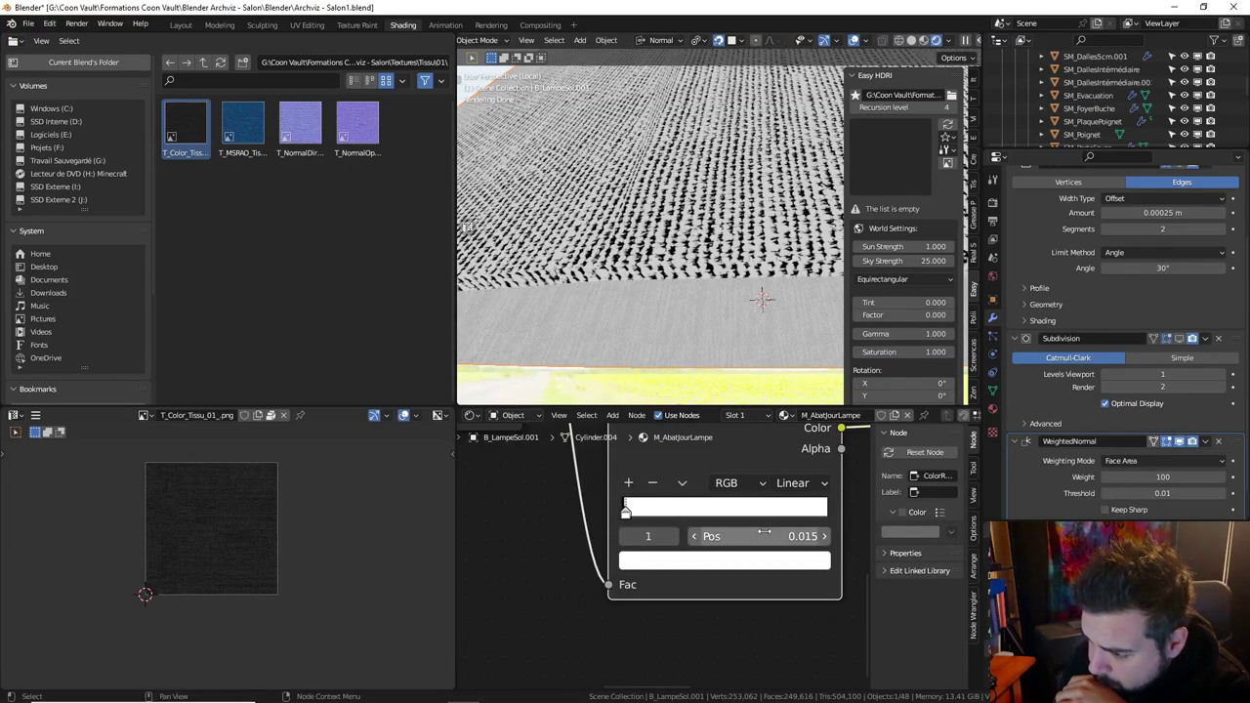
pyautogui.click(766, 534)
pyautogui.write('0.020')
pyautogui.press('Return')
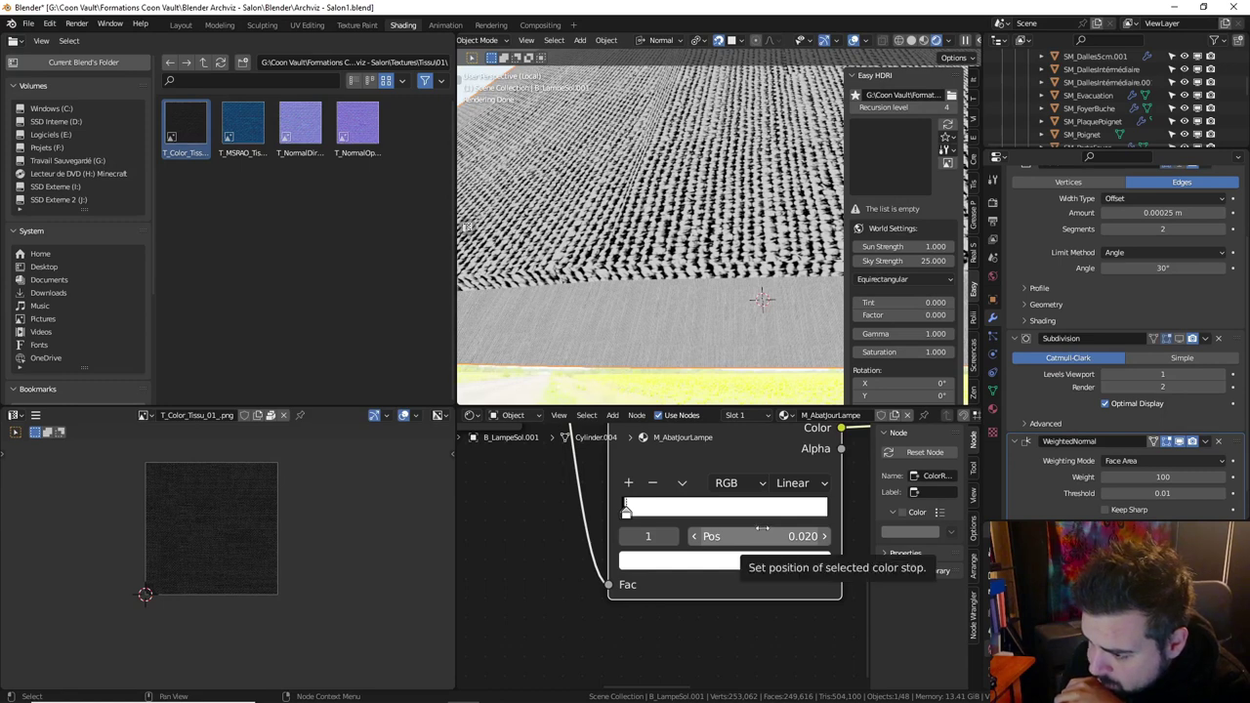
pyautogui.click(626, 515)
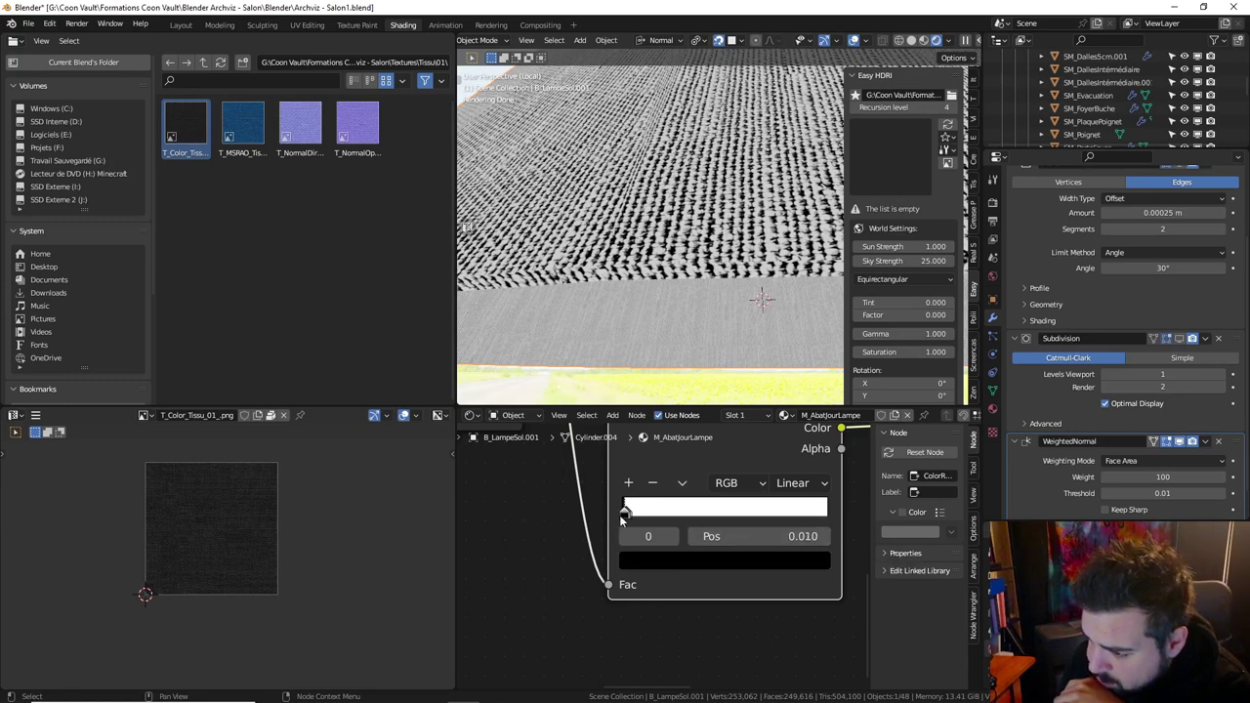
pyautogui.click(749, 536)
pyautogui.write('0.015')
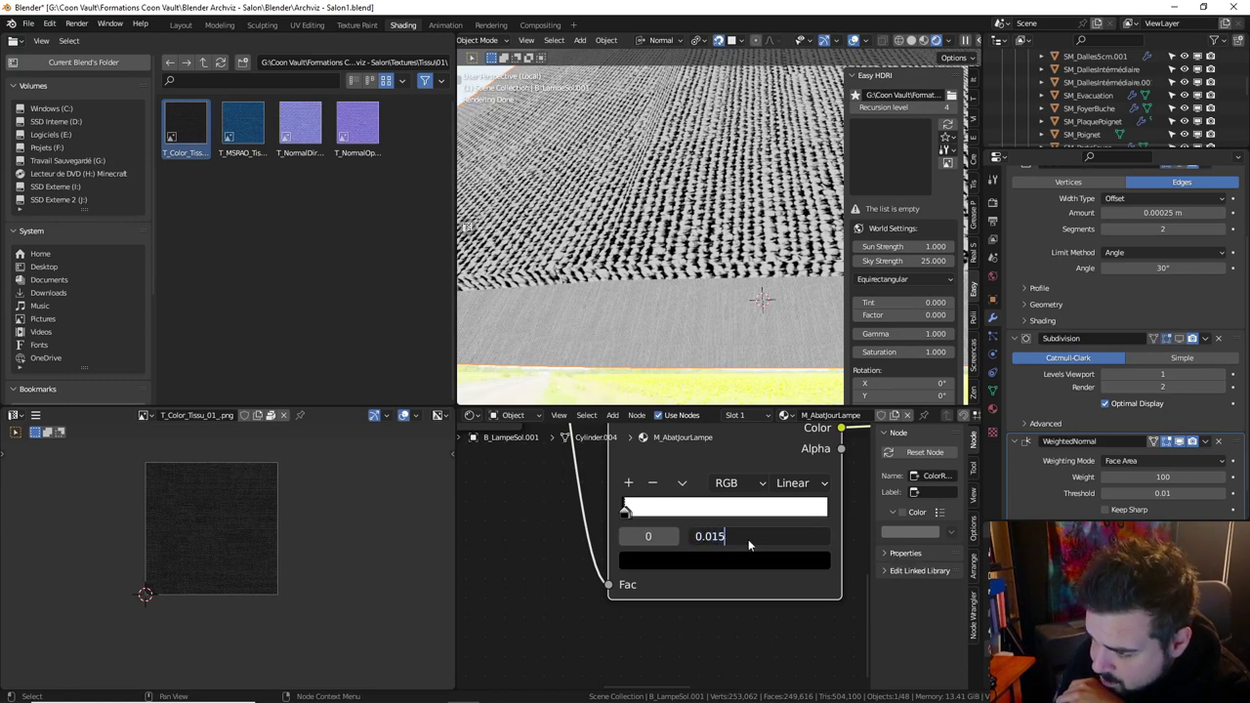
pyautogui.press('Return')
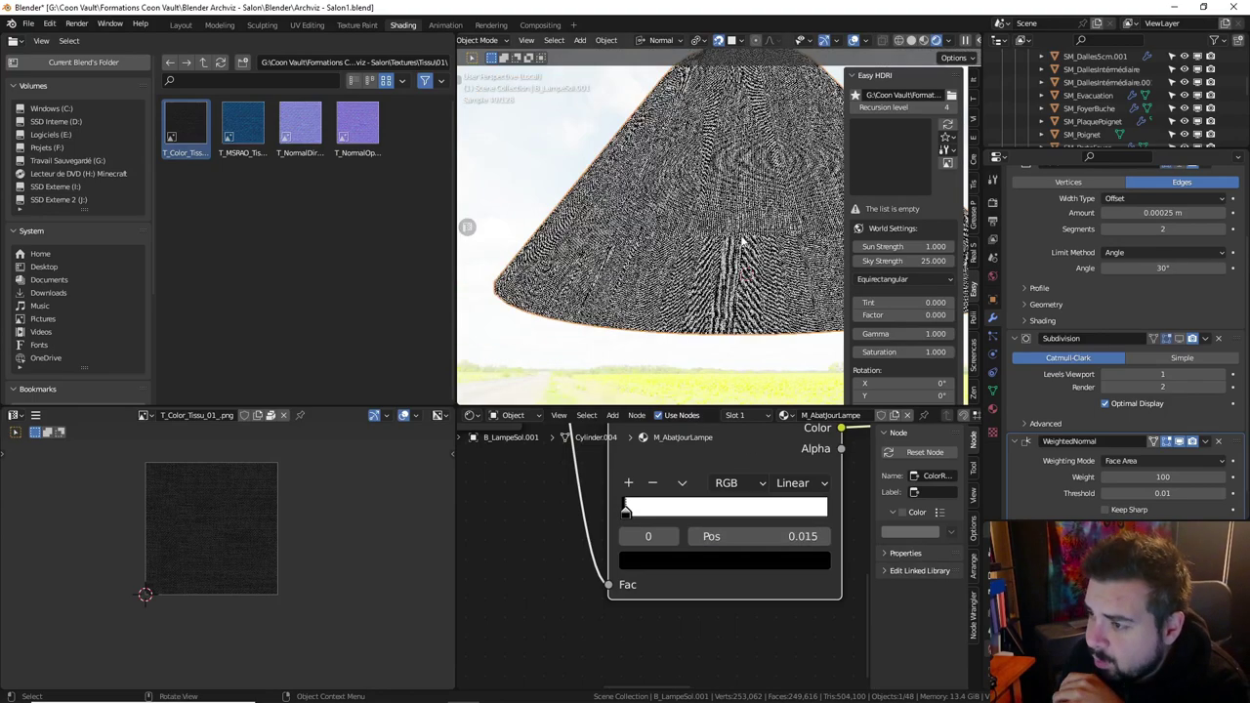
# Link the second ColorRamp's Color into the Principled BSDF Alpha so the lampshade turns mostly see-through.
pyautogui.moveTo(742, 241); pyautogui.dragTo(738, 293, button='middle')
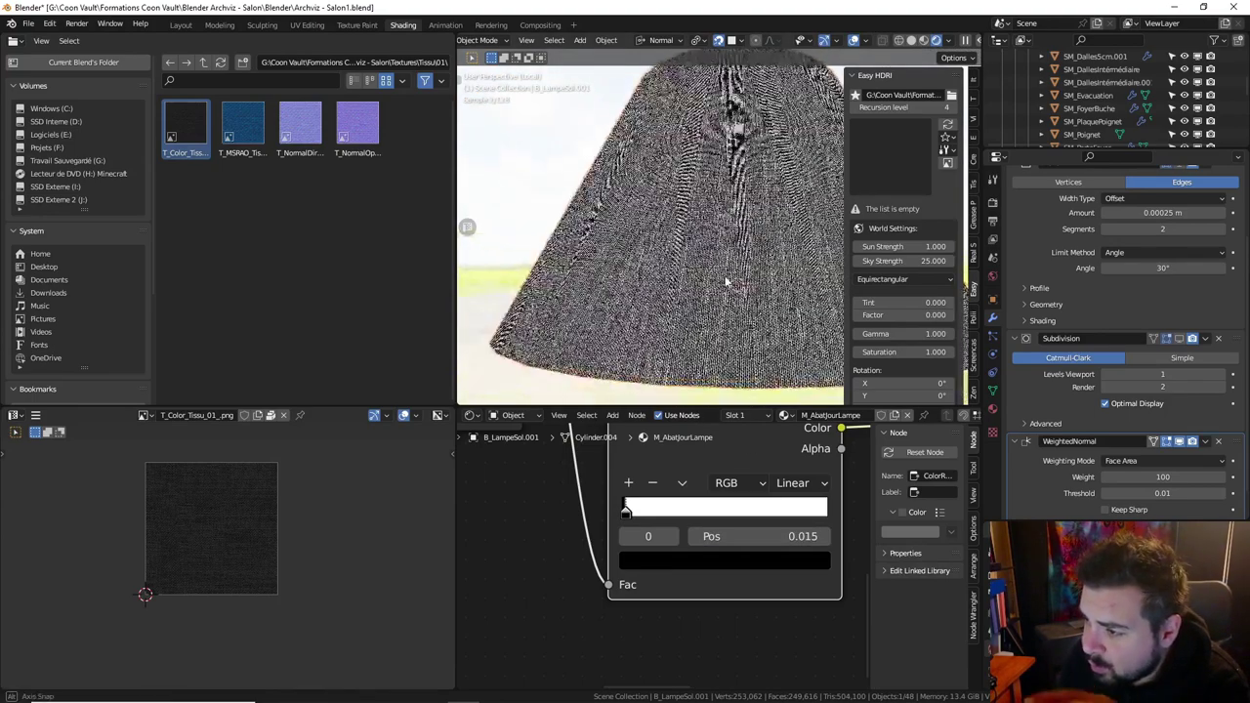
pyautogui.moveTo(811, 469)
pyautogui.mouseDown(button='middle')
pyautogui.moveTo(700, 477)
pyautogui.moveTo(636, 463)
pyautogui.mouseUp(button='middle')
pyautogui.scroll(-1, 700, 478)
pyautogui.scroll(-2, 699, 477)
pyautogui.scroll(-1, 735, 479)
pyautogui.moveTo(576, 488)
pyautogui.mouseDown()
pyautogui.moveTo(750, 564)
pyautogui.moveTo(789, 564)
pyautogui.mouseUp()
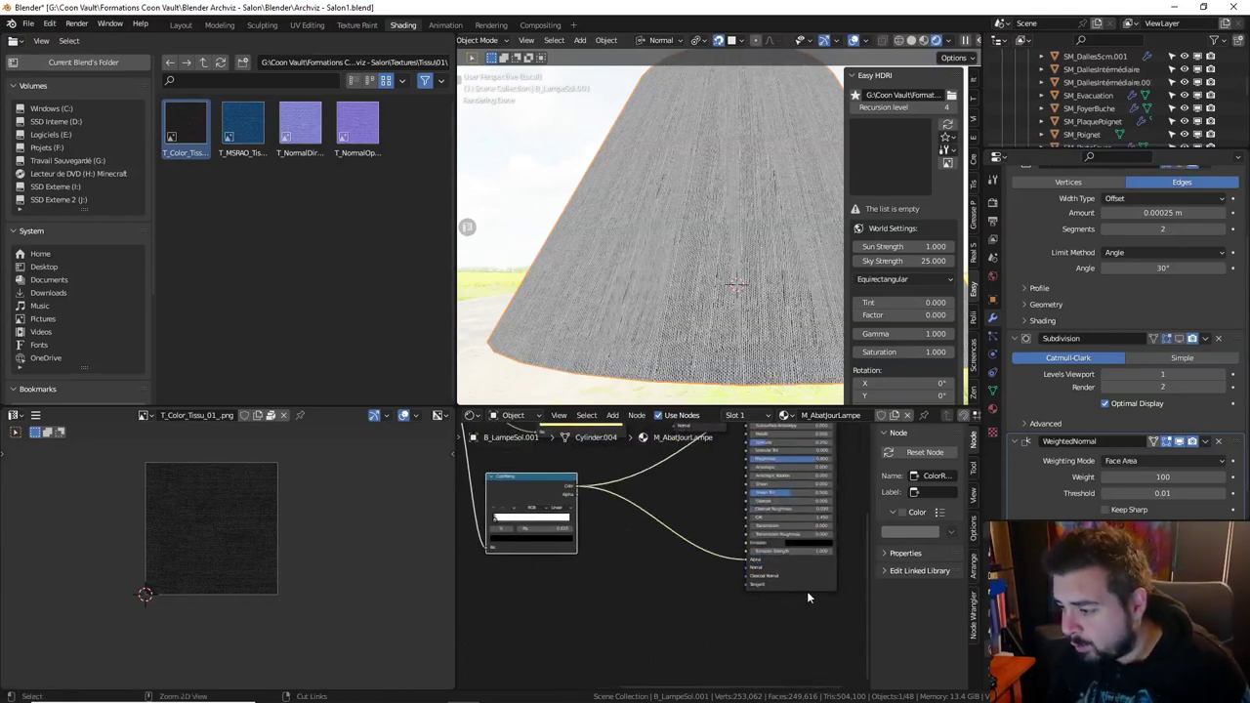
pyautogui.click(810, 586)
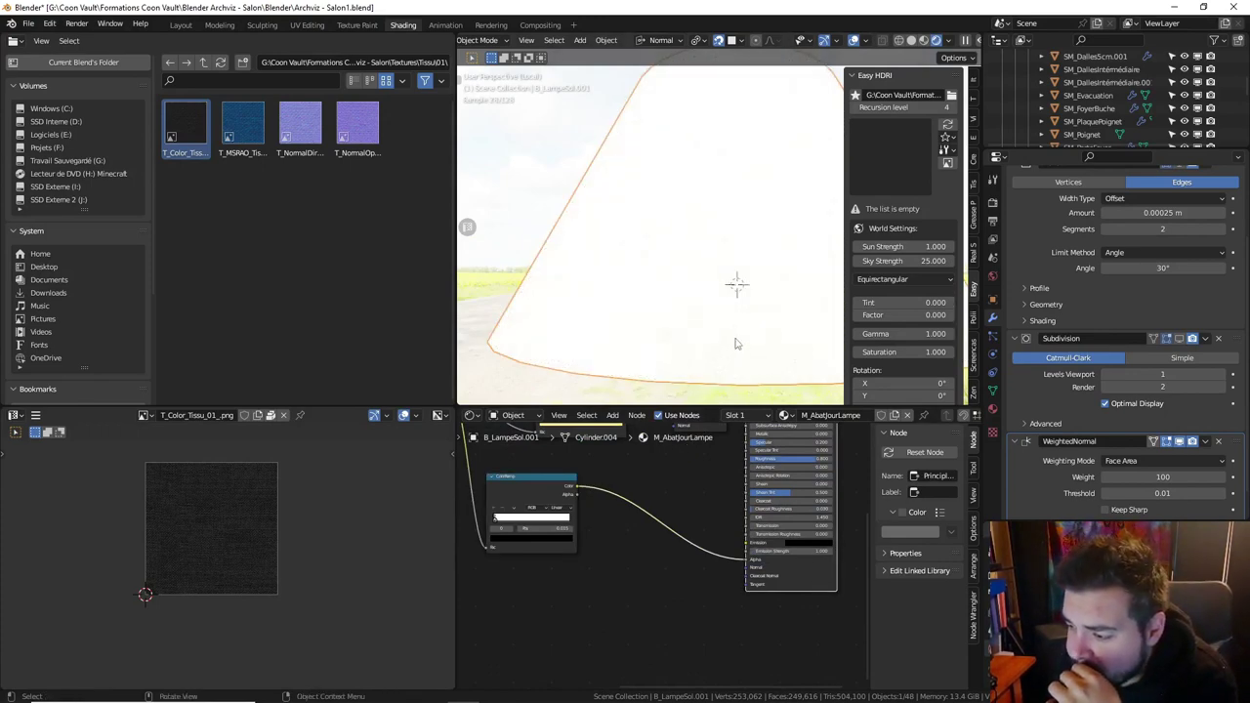
pyautogui.scroll(-3, 730, 315)
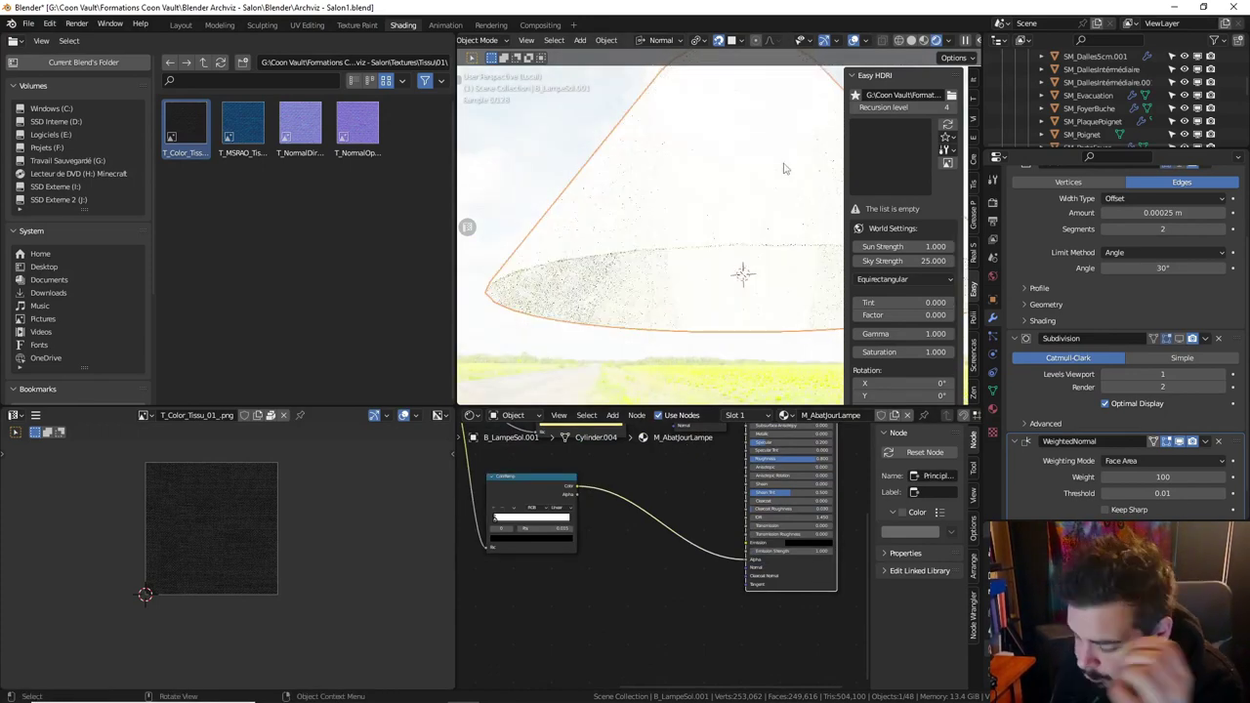
pyautogui.press('KP_Divide')
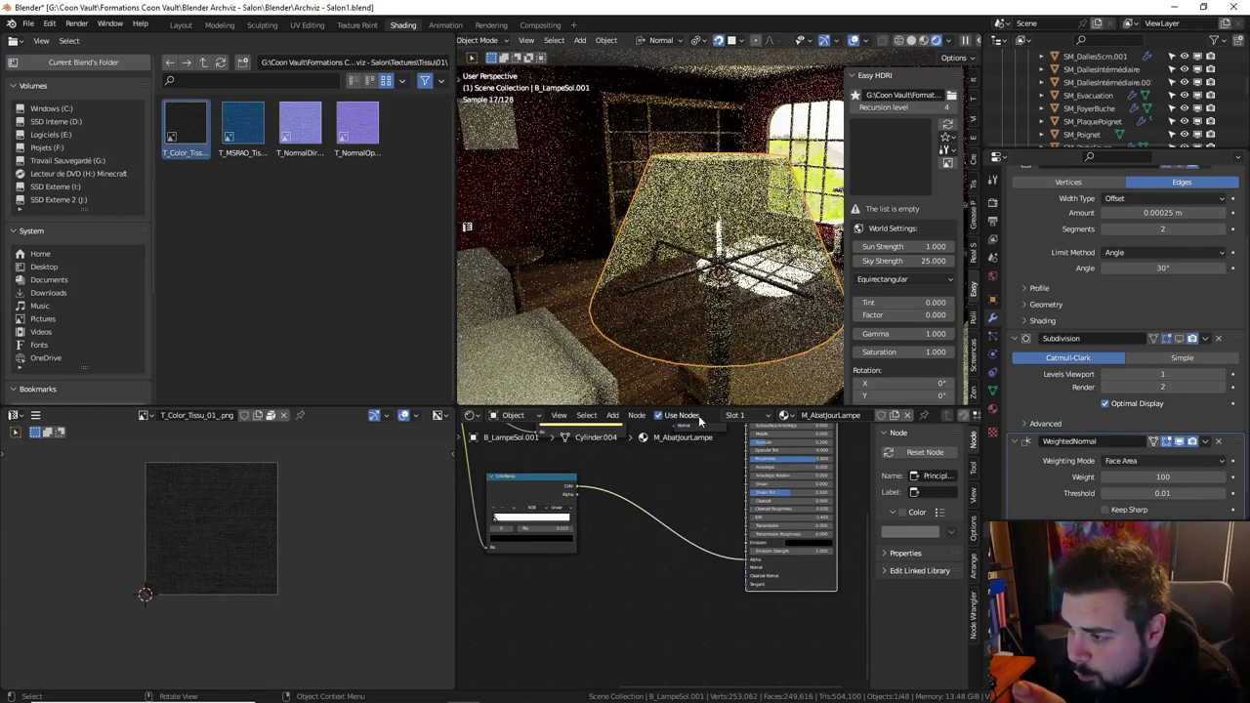
pyautogui.scroll(2, 610, 494)
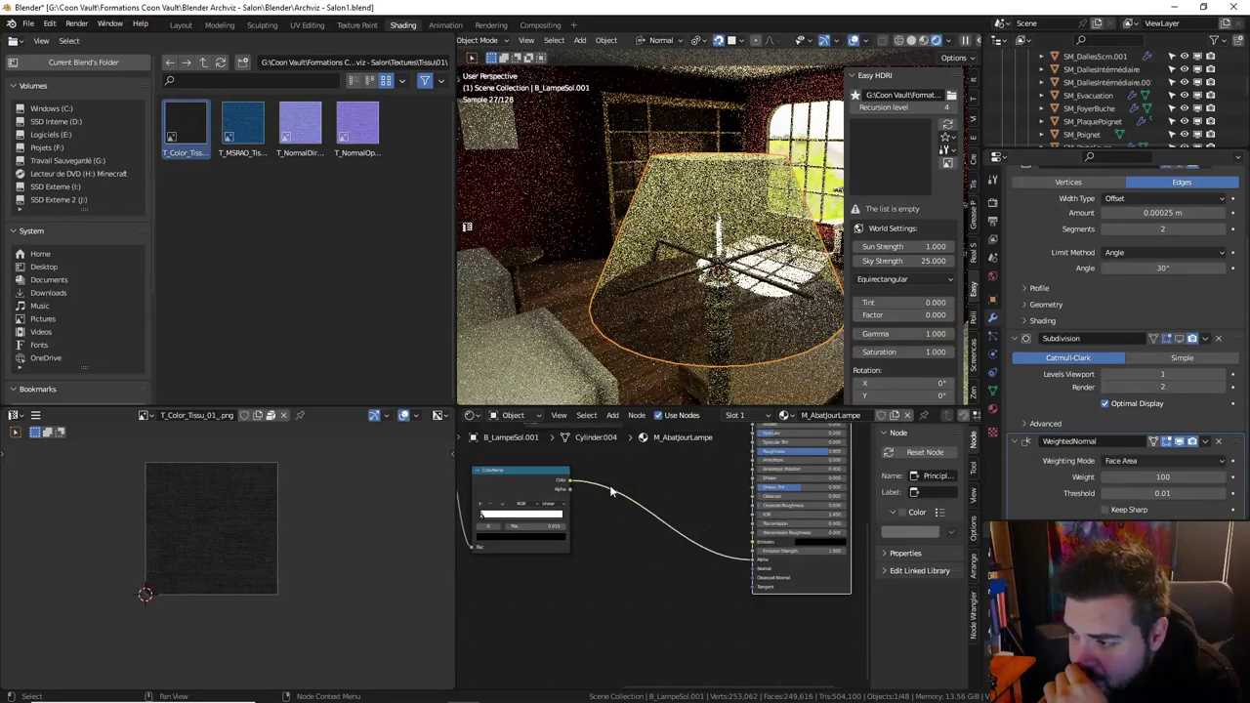
pyautogui.moveTo(588, 506); pyautogui.dragTo(685, 523, button='middle')
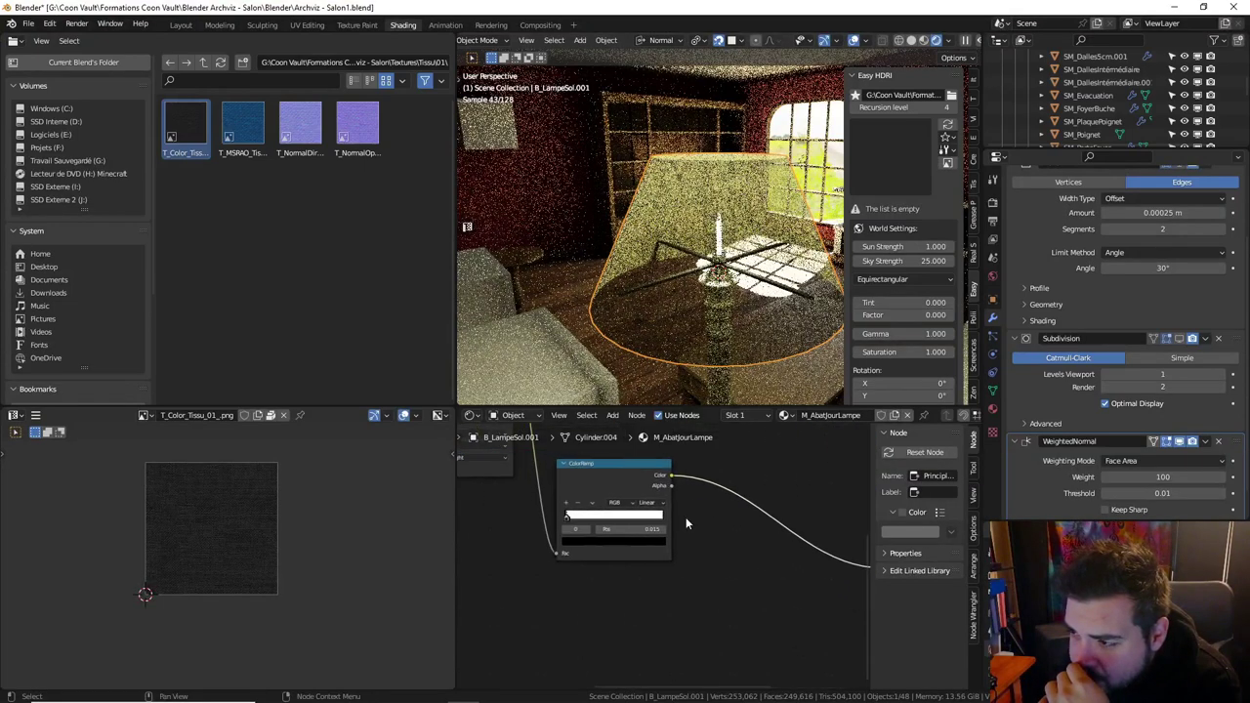
pyautogui.scroll(2, 685, 523)
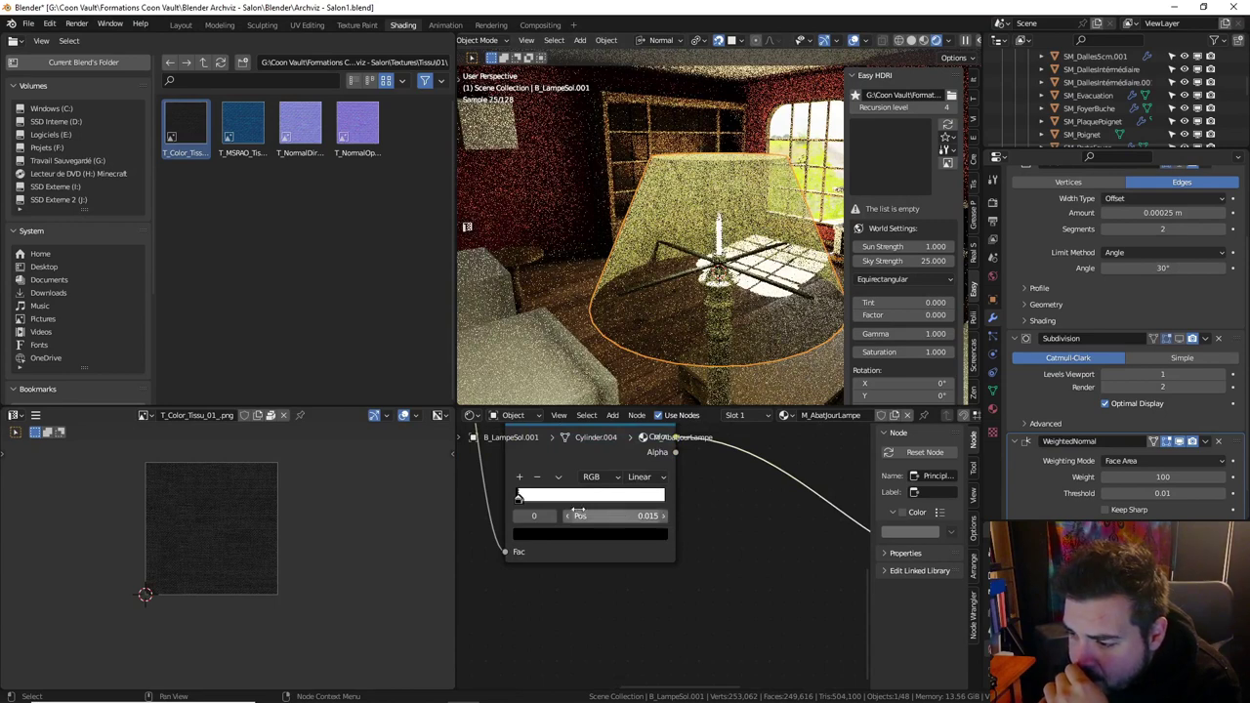
pyautogui.click(605, 534)
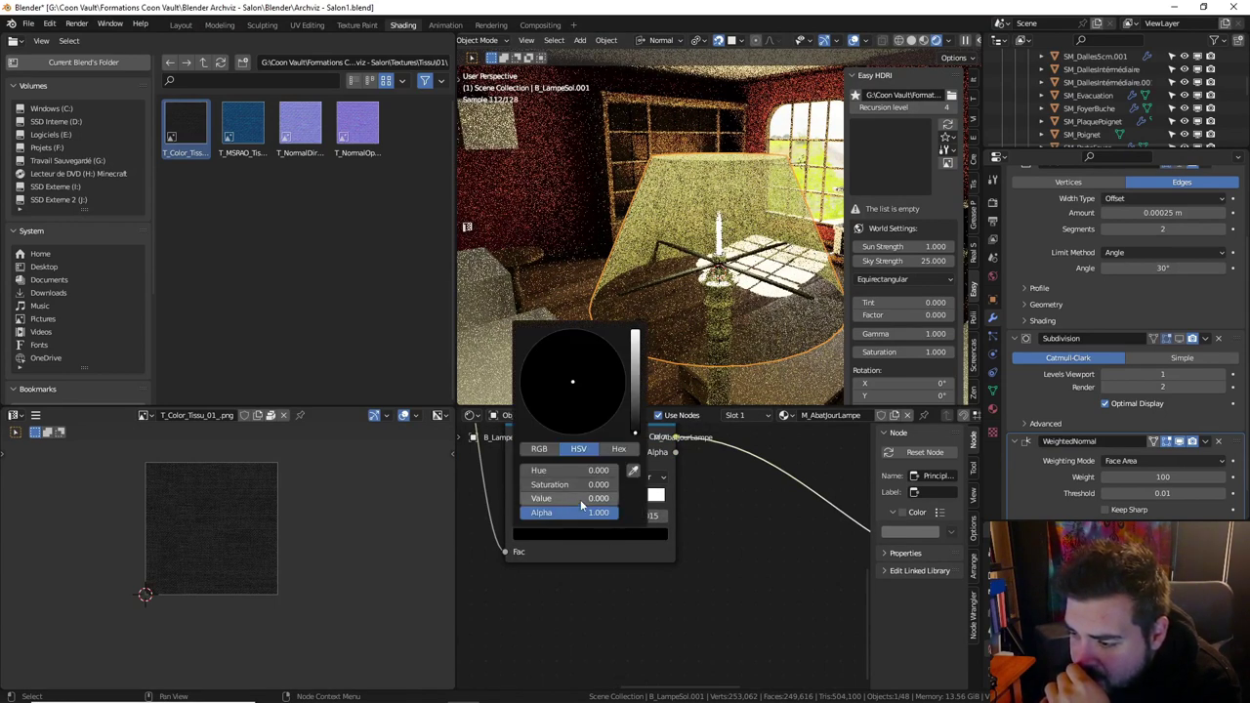
pyautogui.click(580, 499)
pyautogui.write('.5')
pyautogui.press('Return')
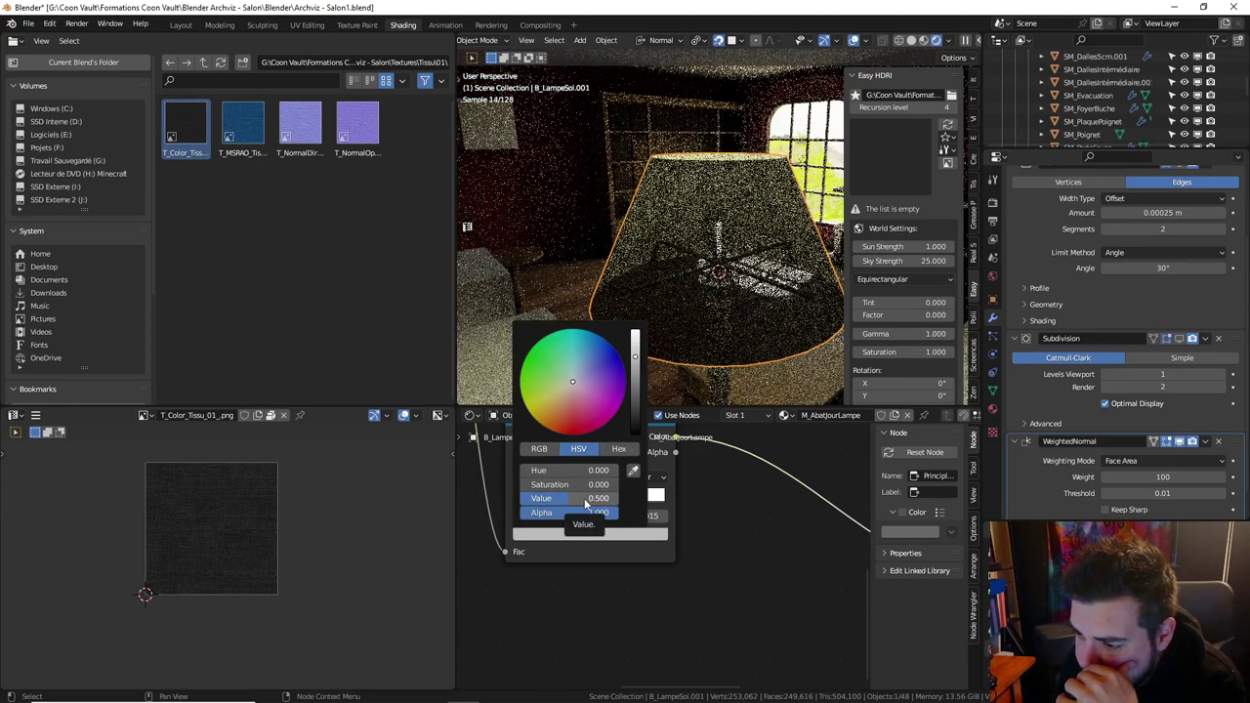
pyautogui.click(586, 500)
pyautogui.write('.8')
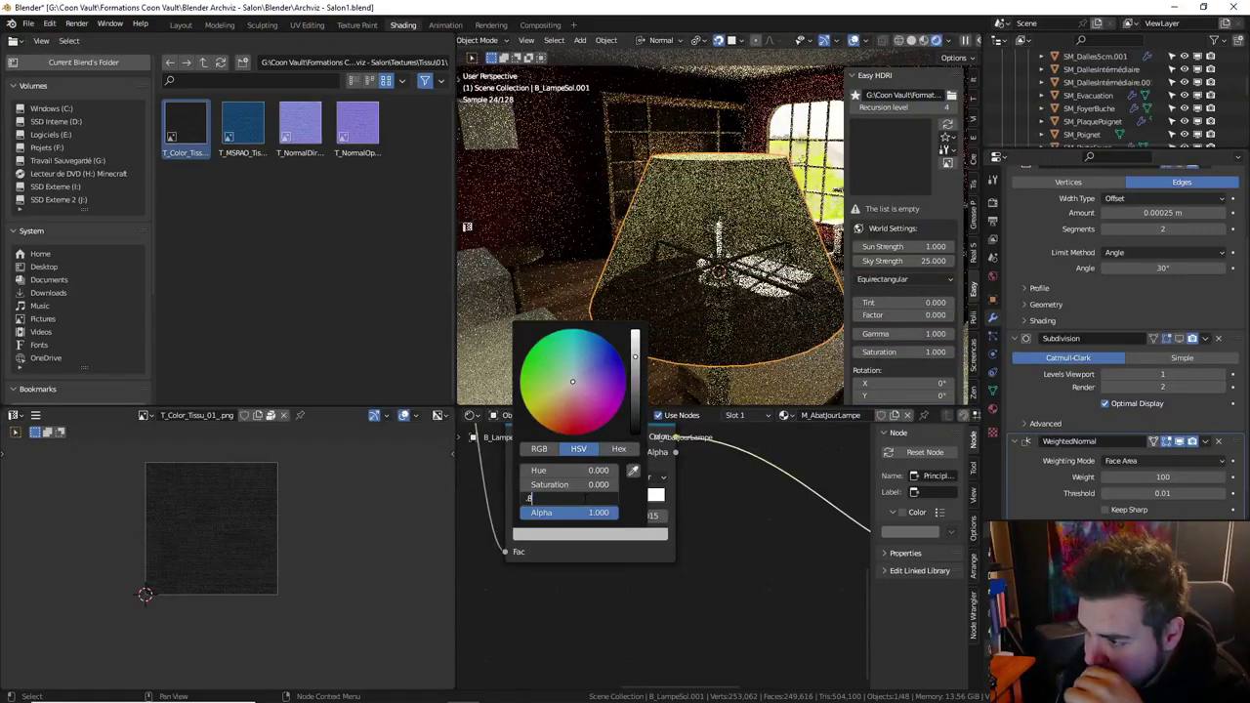
pyautogui.press('Return')
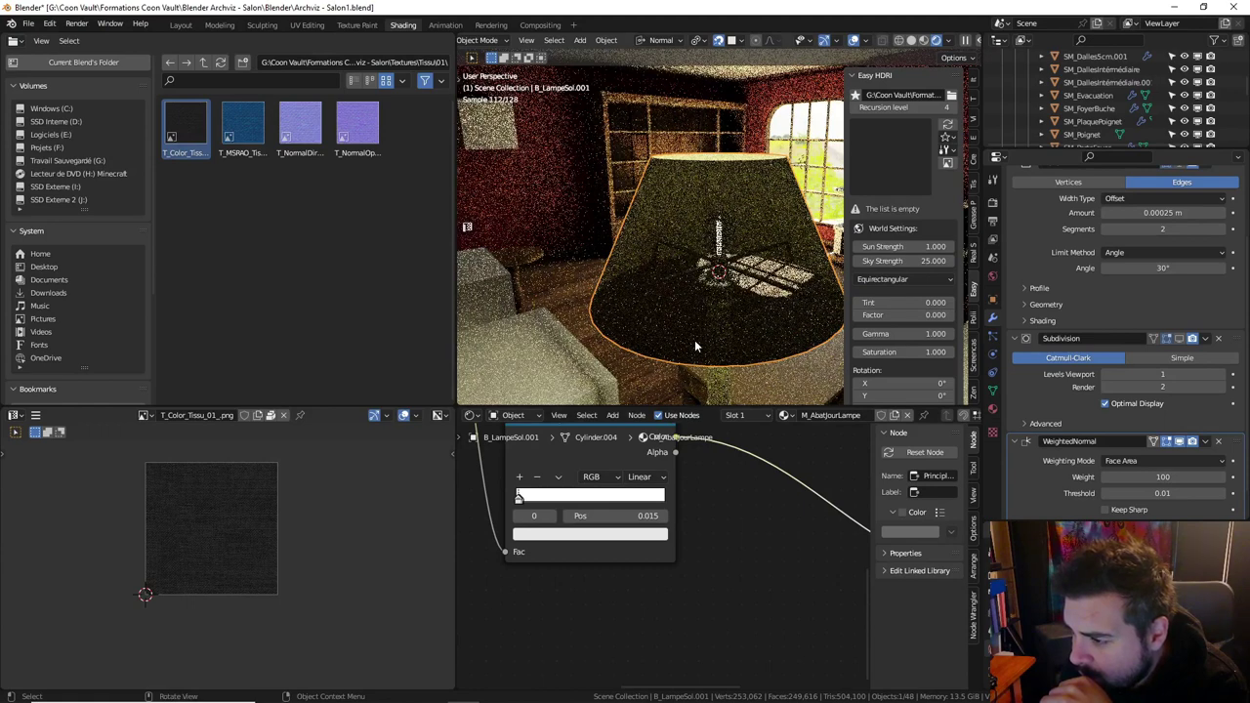
pyautogui.moveTo(695, 340)
pyautogui.mouseDown(button='middle')
pyautogui.moveTo(654, 279)
pyautogui.moveTo(648, 318)
pyautogui.mouseUp(button='middle')
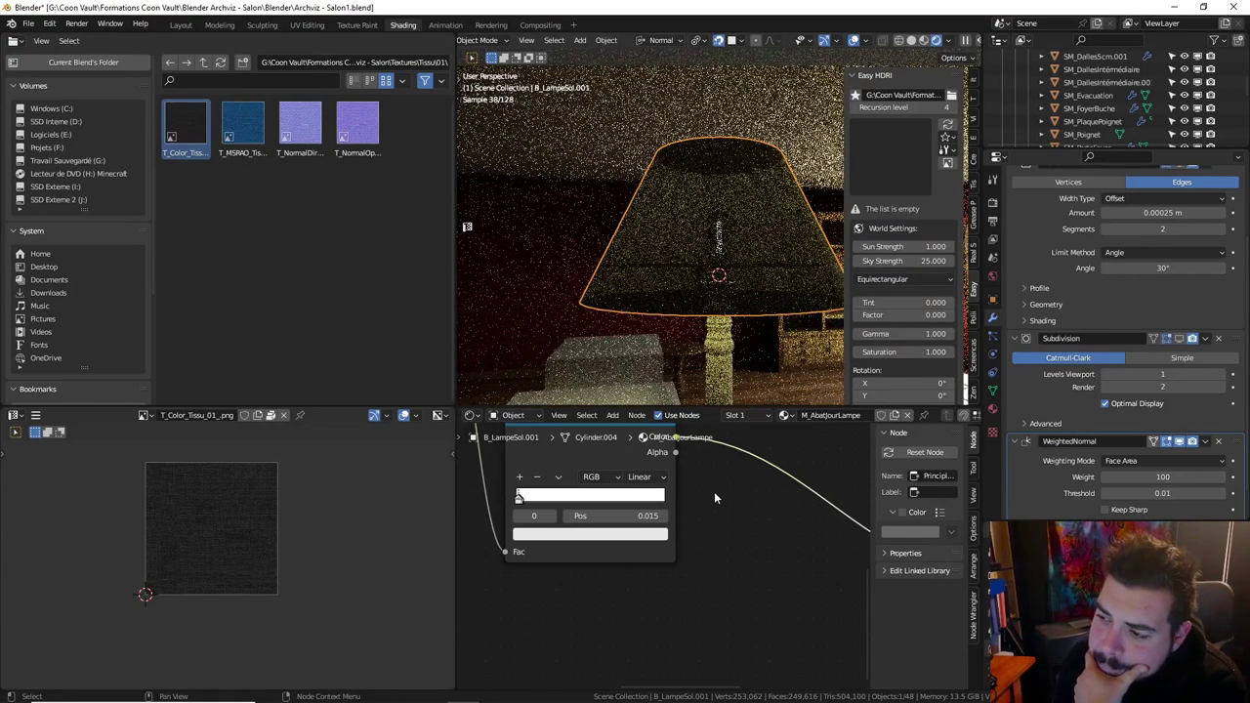
pyautogui.scroll(-1, 714, 494)
pyautogui.scroll(-2, 739, 561)
# Add the T_NormalOpenGL_Tissu_01 image texture node with its colour space set to Non-Color.
pyautogui.scroll(-1, 733, 545)
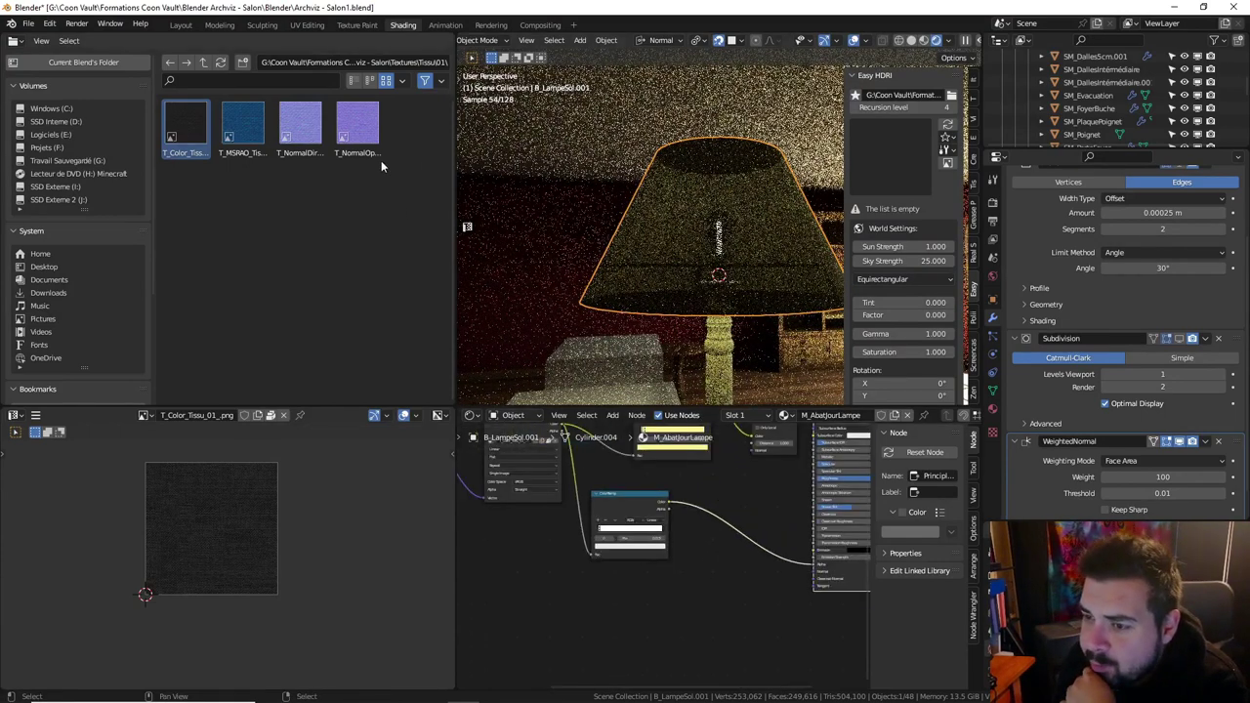
pyautogui.moveTo(357, 125)
pyautogui.mouseDown()
pyautogui.moveTo(429, 346)
pyautogui.moveTo(587, 621)
pyautogui.mouseUp()
pyautogui.moveTo(739, 604); pyautogui.dragTo(547, 625)
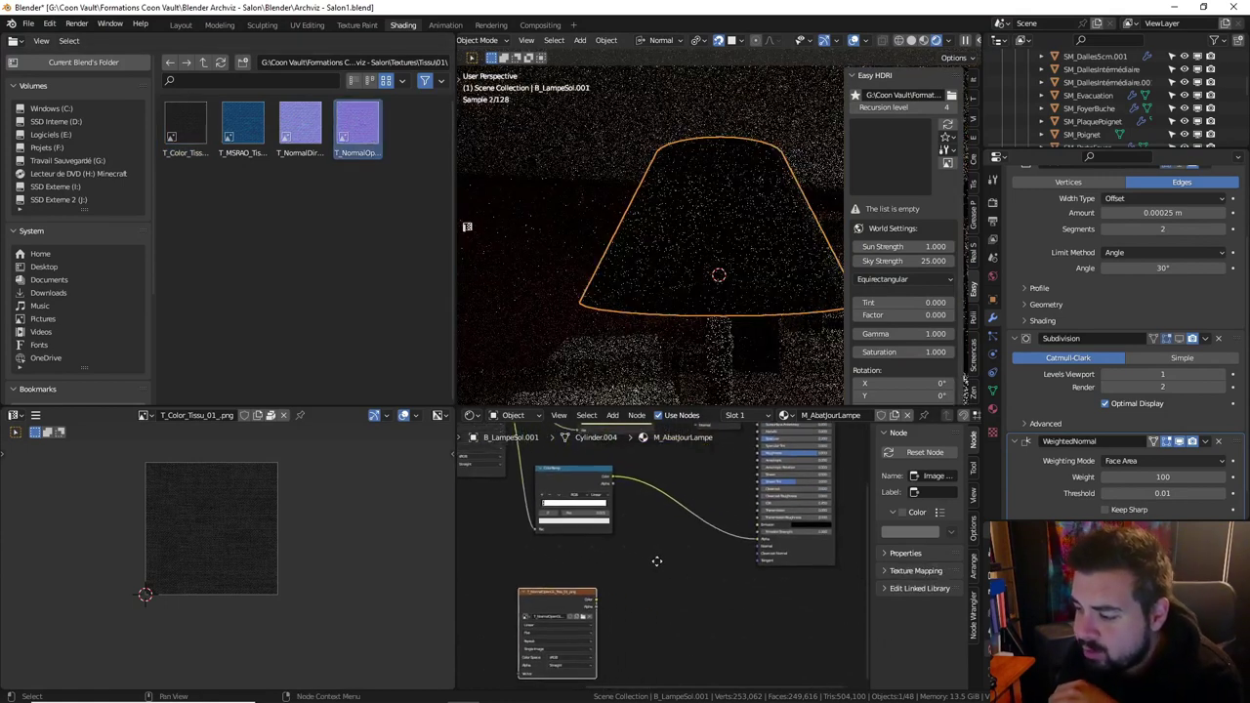
pyautogui.click(552, 659)
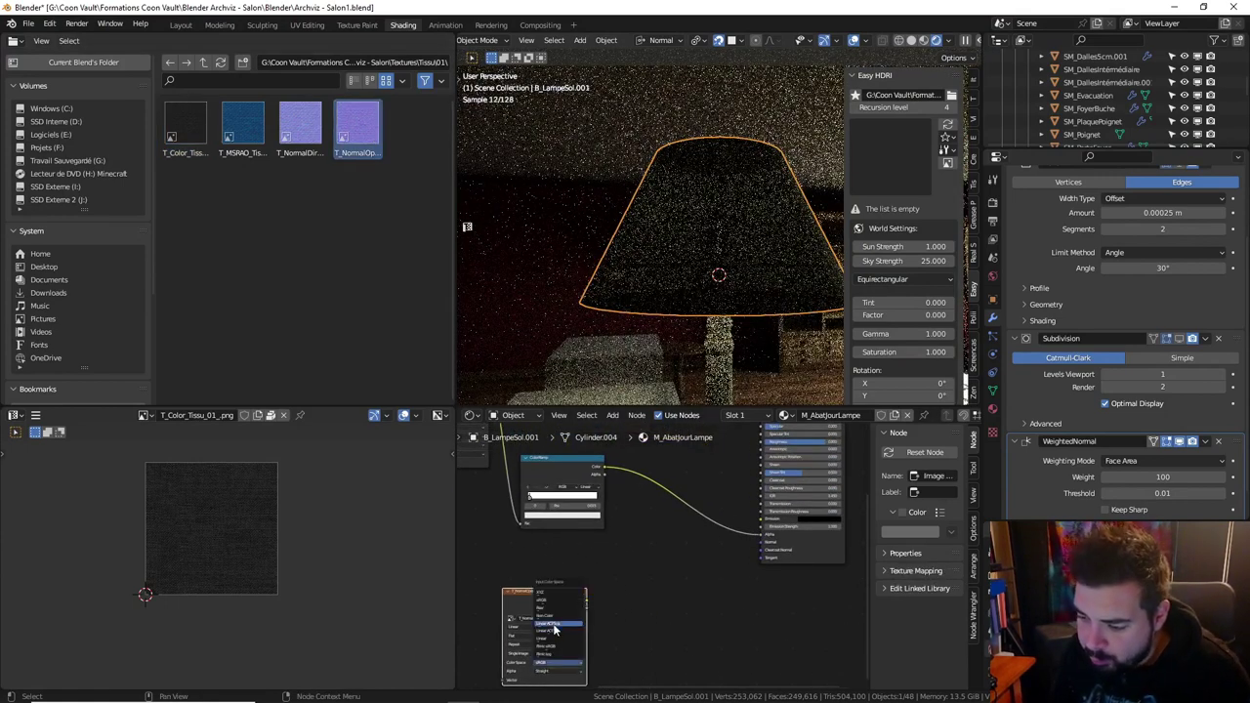
pyautogui.click(552, 625)
# Add a Normal Map node driving the BSDF Normal, and link the fabric Mapping to the normal texture.
pyautogui.hotkey('shift', 'a')
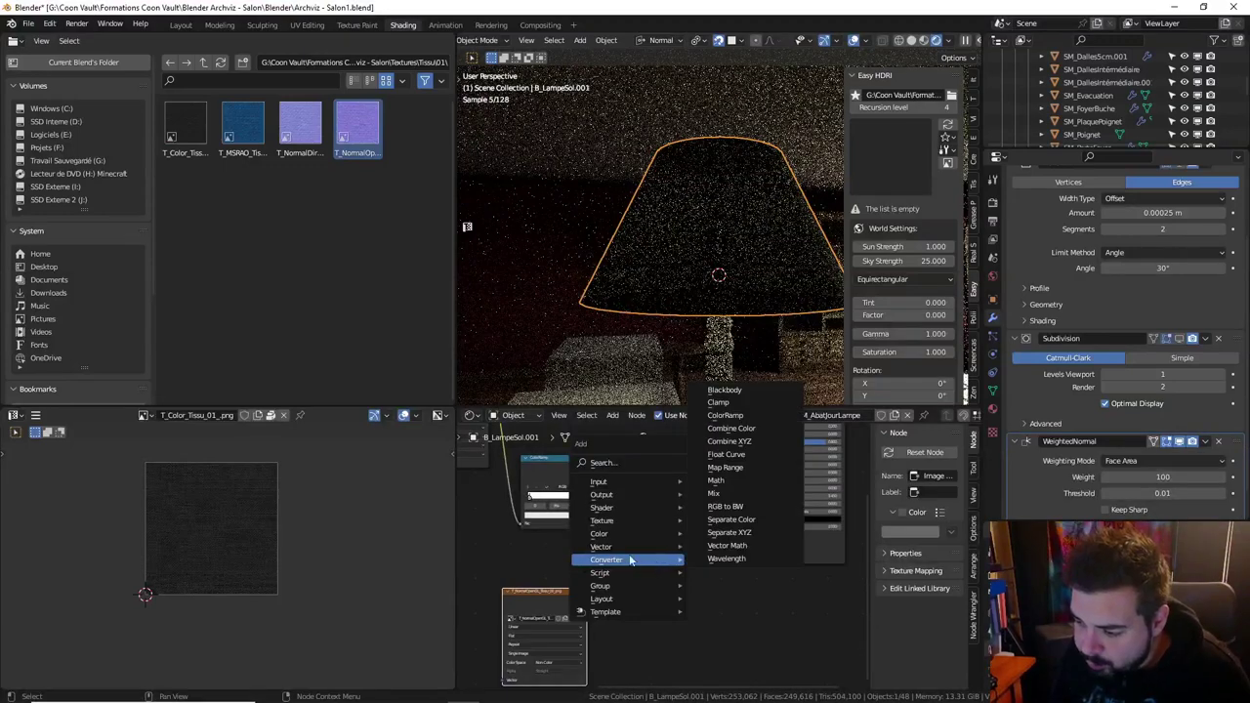
pyautogui.moveTo(600, 547)
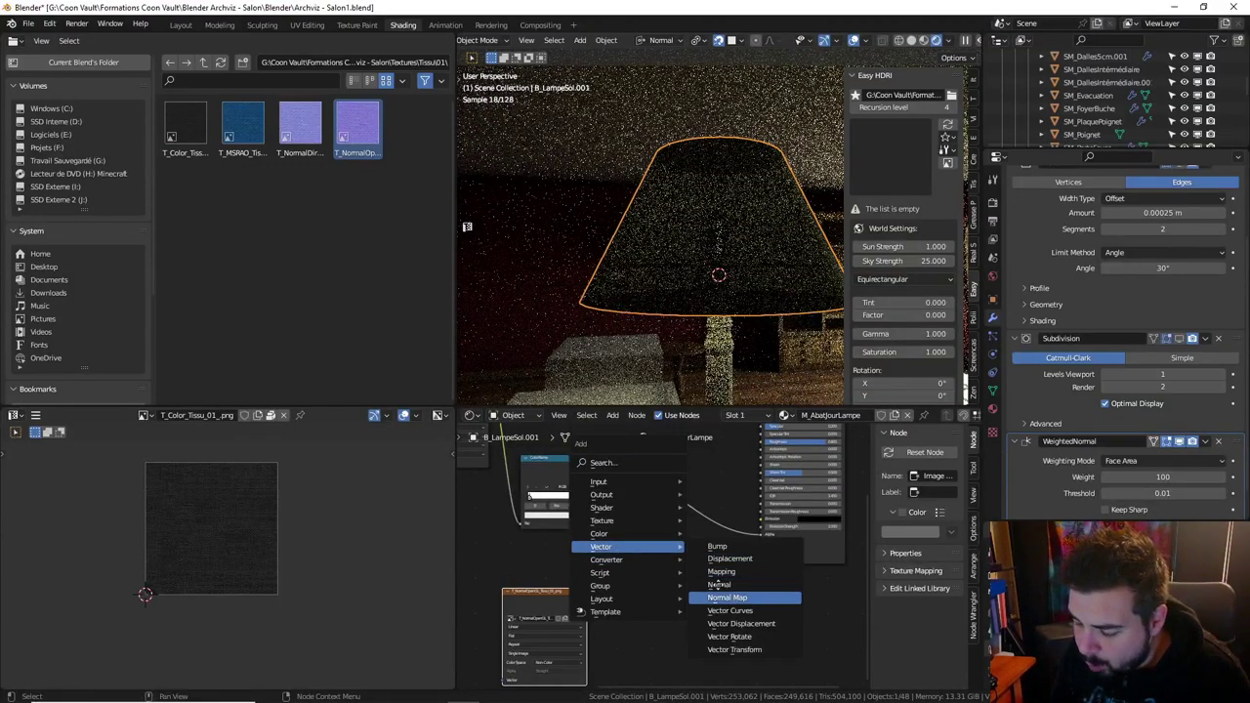
pyautogui.click(728, 597)
pyautogui.click(646, 548)
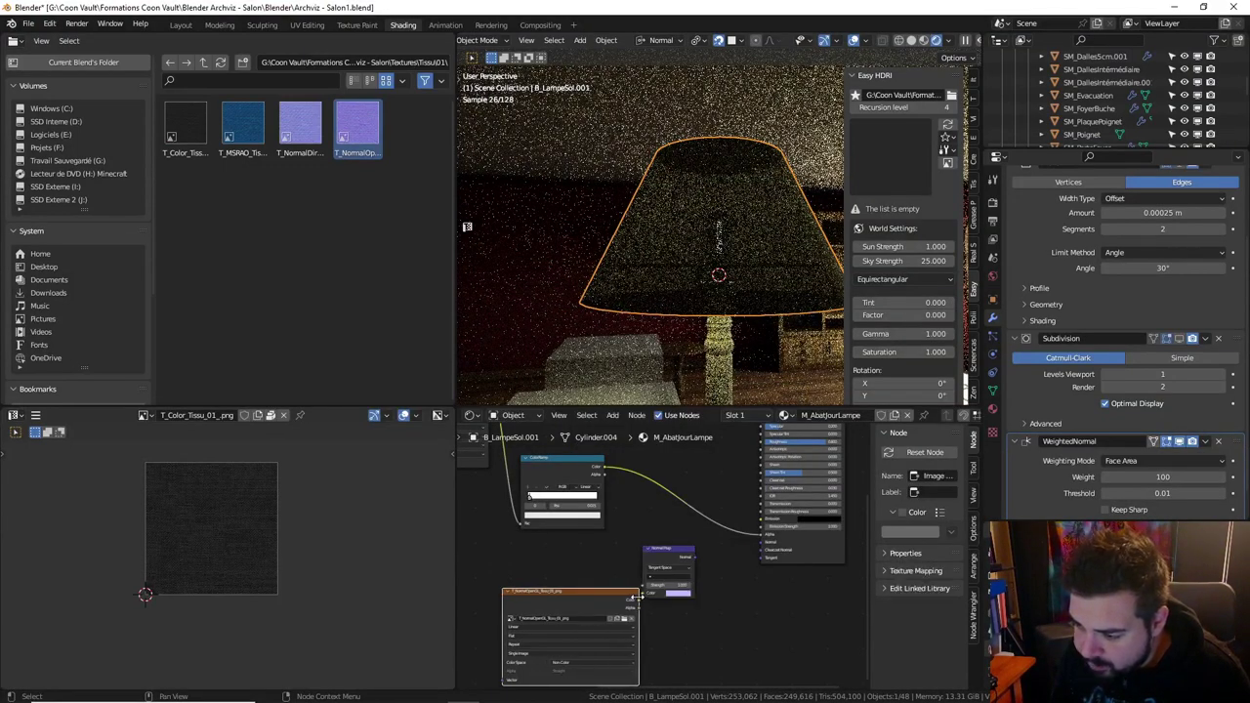
pyautogui.moveTo(633, 597)
pyautogui.mouseDown()
pyautogui.moveTo(583, 598)
pyautogui.moveTo(643, 592)
pyautogui.moveTo(754, 549)
pyautogui.mouseUp()
pyautogui.moveTo(684, 547); pyautogui.dragTo(800, 575, button='middle')
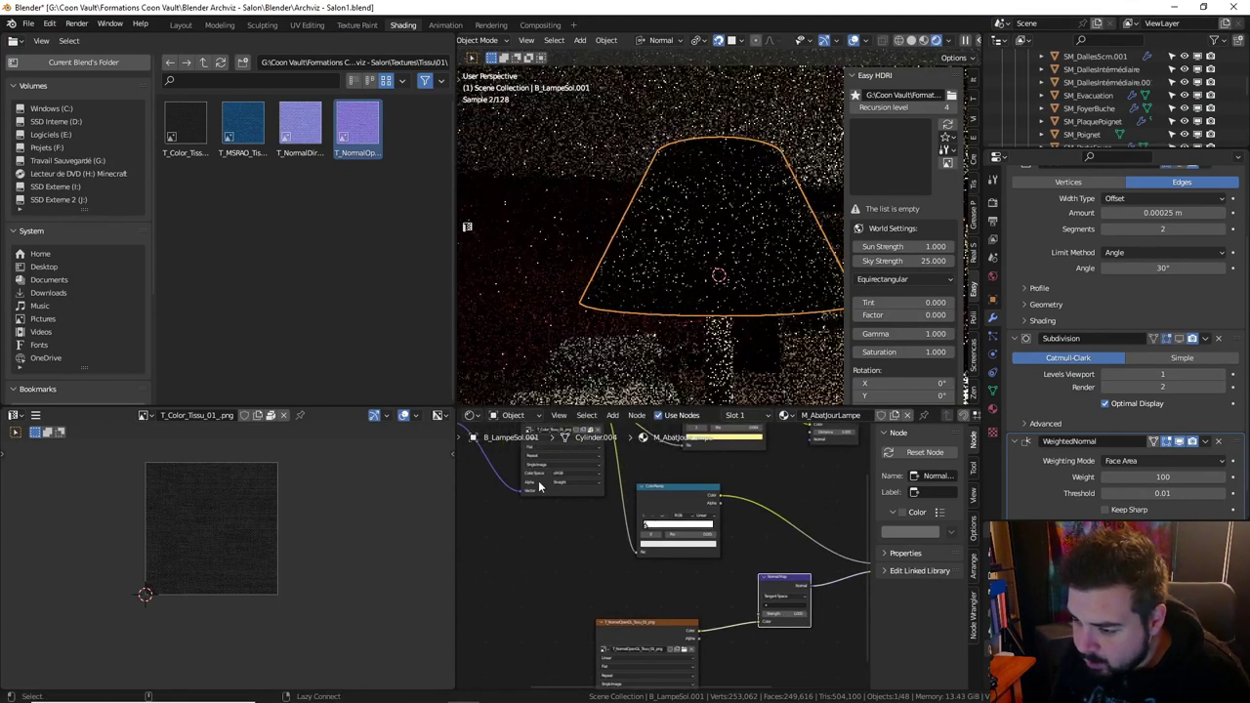
pyautogui.moveTo(496, 480); pyautogui.dragTo(599, 510, button='middle')
pyautogui.keyDown('alt'); pyautogui.moveTo(528, 507); pyautogui.dragTo(743, 664, button='right'); pyautogui.keyUp('alt')
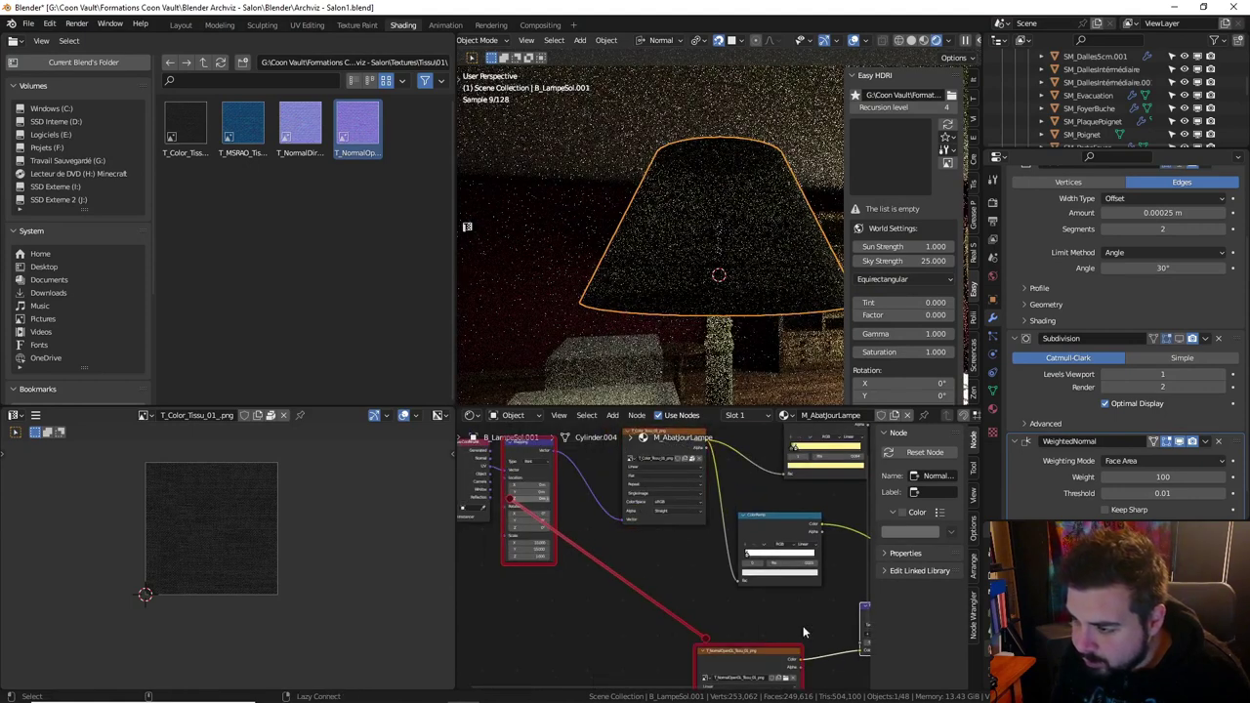
pyautogui.moveTo(793, 607); pyautogui.dragTo(594, 567, button='middle')
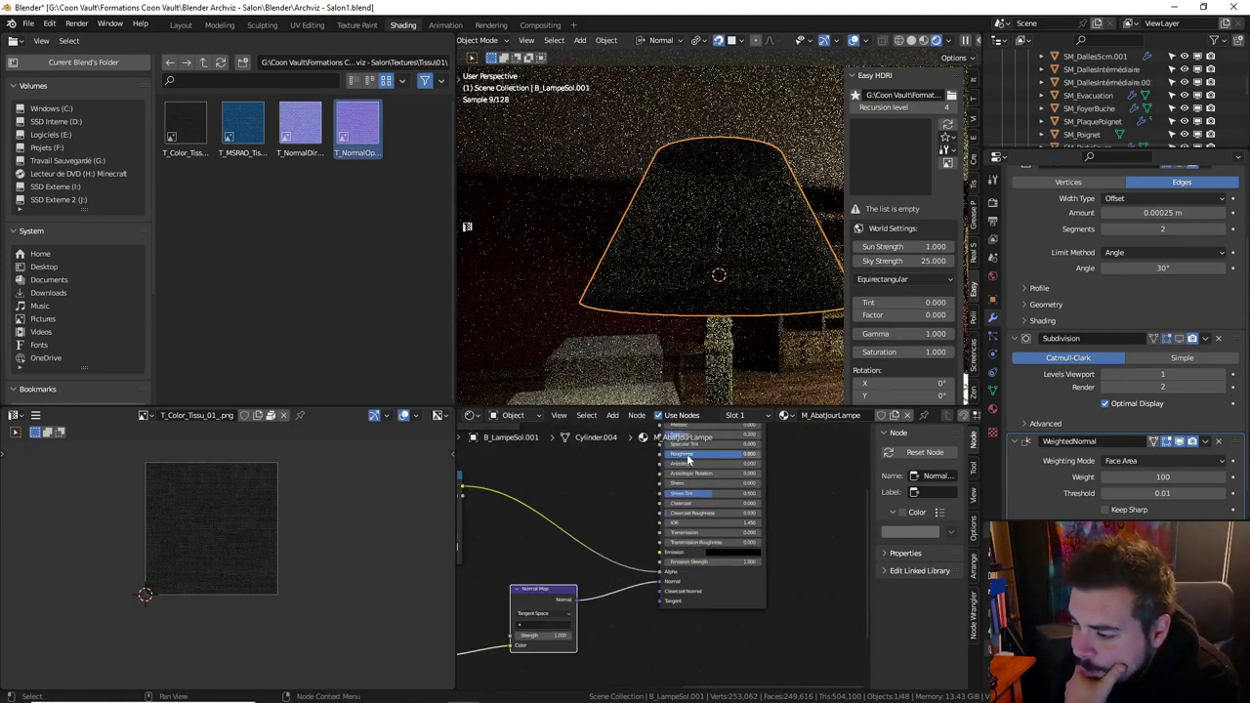
pyautogui.moveTo(541, 434)
pyautogui.mouseDown(button='middle')
pyautogui.moveTo(695, 527)
pyautogui.moveTo(701, 482)
pyautogui.mouseUp(button='middle')
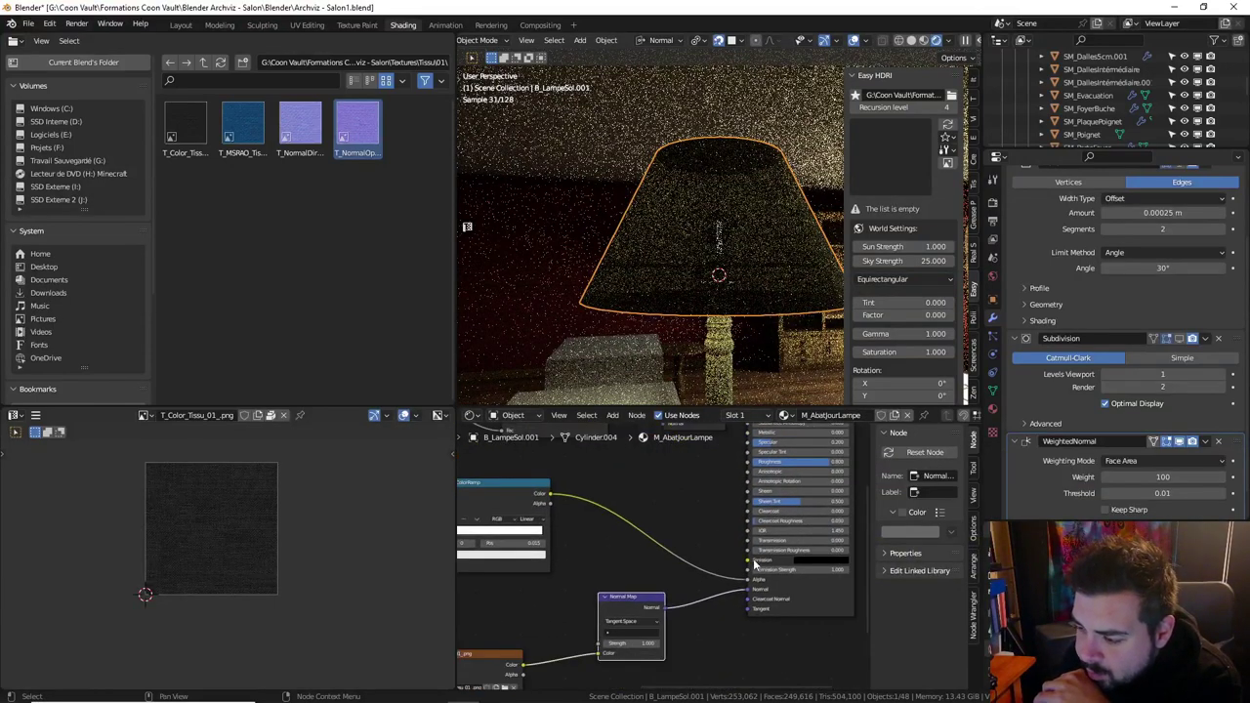
pyautogui.scroll(1, 755, 564)
pyautogui.moveTo(683, 547); pyautogui.dragTo(857, 549, button='middle')
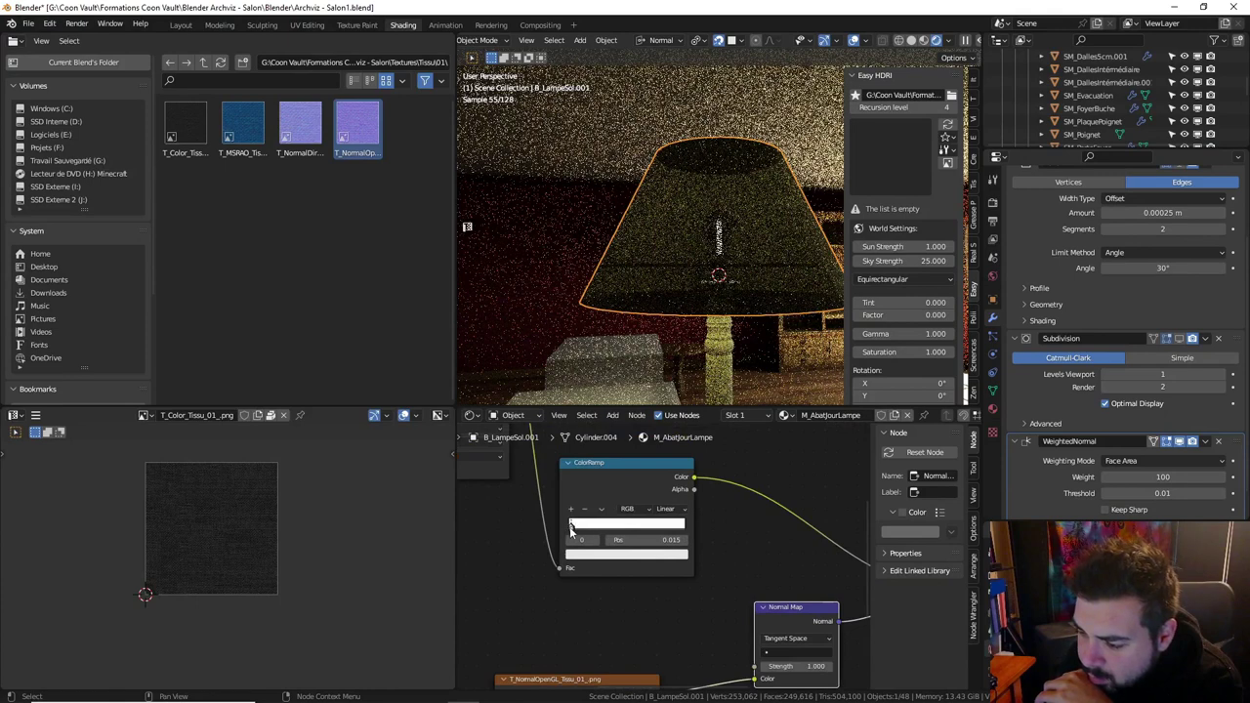
# Keep the ramp stop at position 0.015 and set its colour brightness Value to 0.6.
pyautogui.moveTo(572, 527); pyautogui.dragTo(572, 528)
pyautogui.scroll(1, 571, 530)
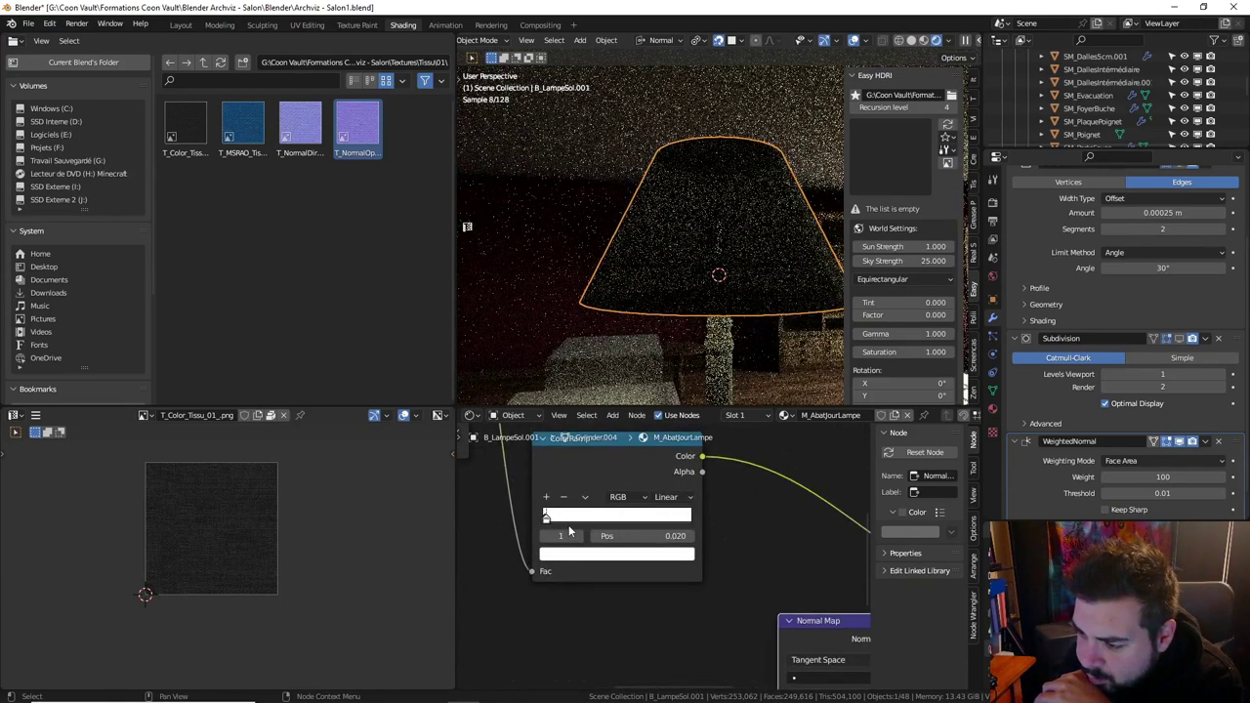
pyautogui.moveTo(553, 522); pyautogui.dragTo(547, 522)
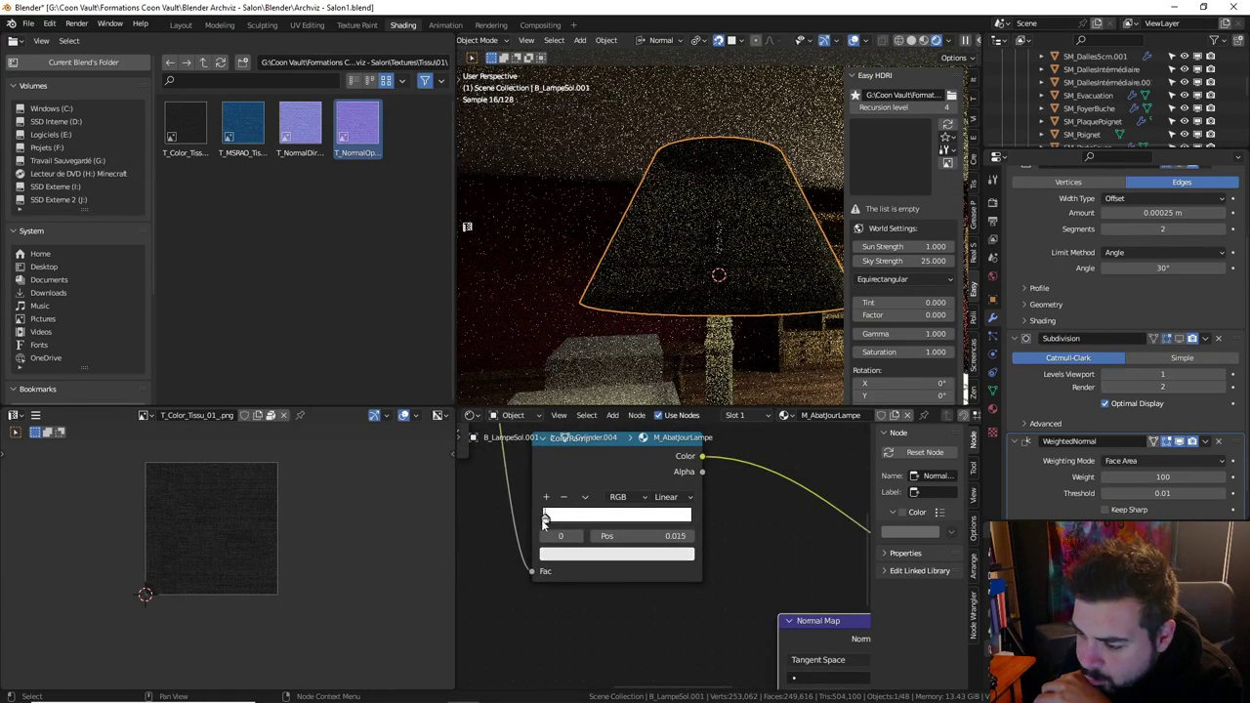
pyautogui.click(590, 555)
pyautogui.click(617, 519)
pyautogui.write('0.6')
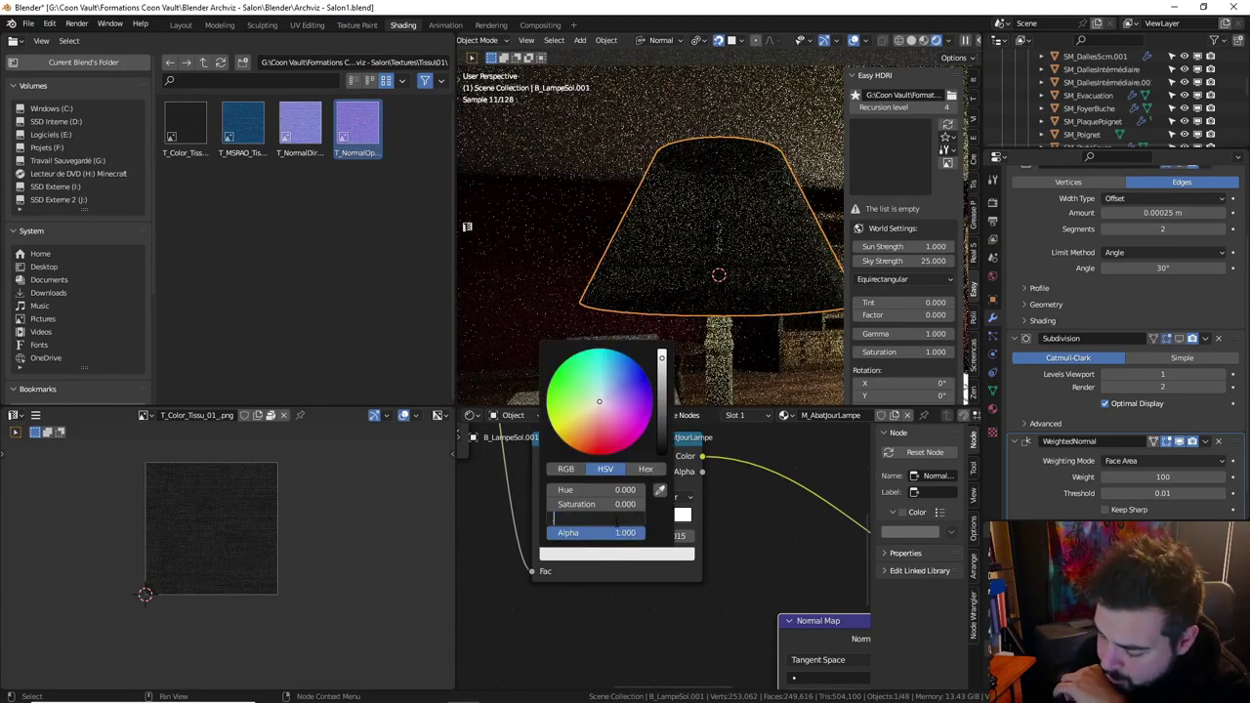
pyautogui.press('Return')
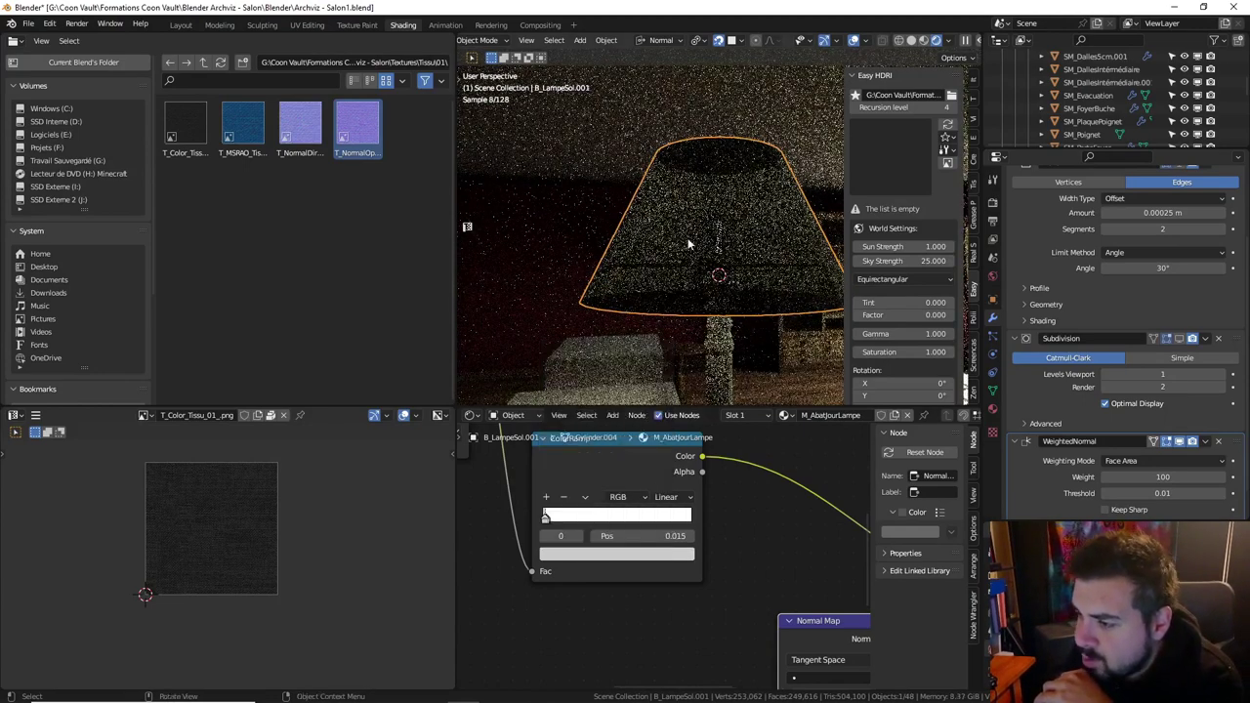
# Zoom out and orbit the viewport to view the lit floor lamp in the living room.
pyautogui.scroll(-3, 706, 266)
pyautogui.scroll(3, 1115, 140)
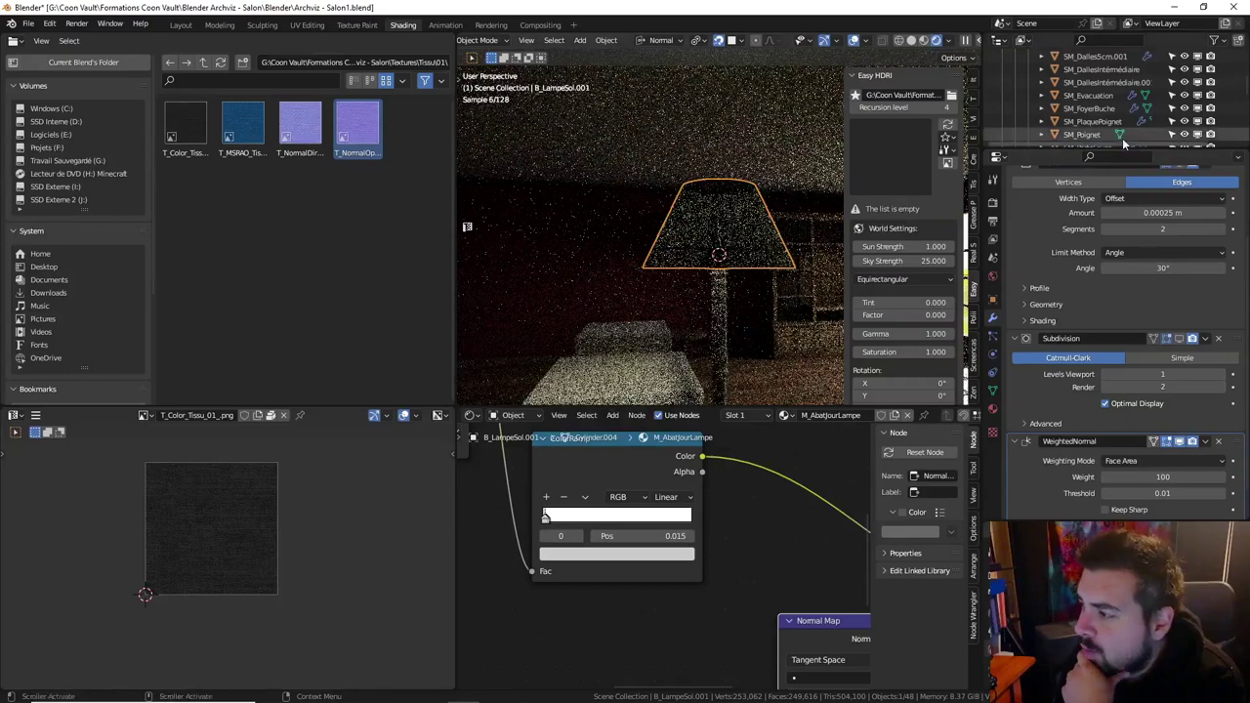
pyautogui.scroll(-2, 1114, 141)
pyautogui.scroll(-1, 1111, 128)
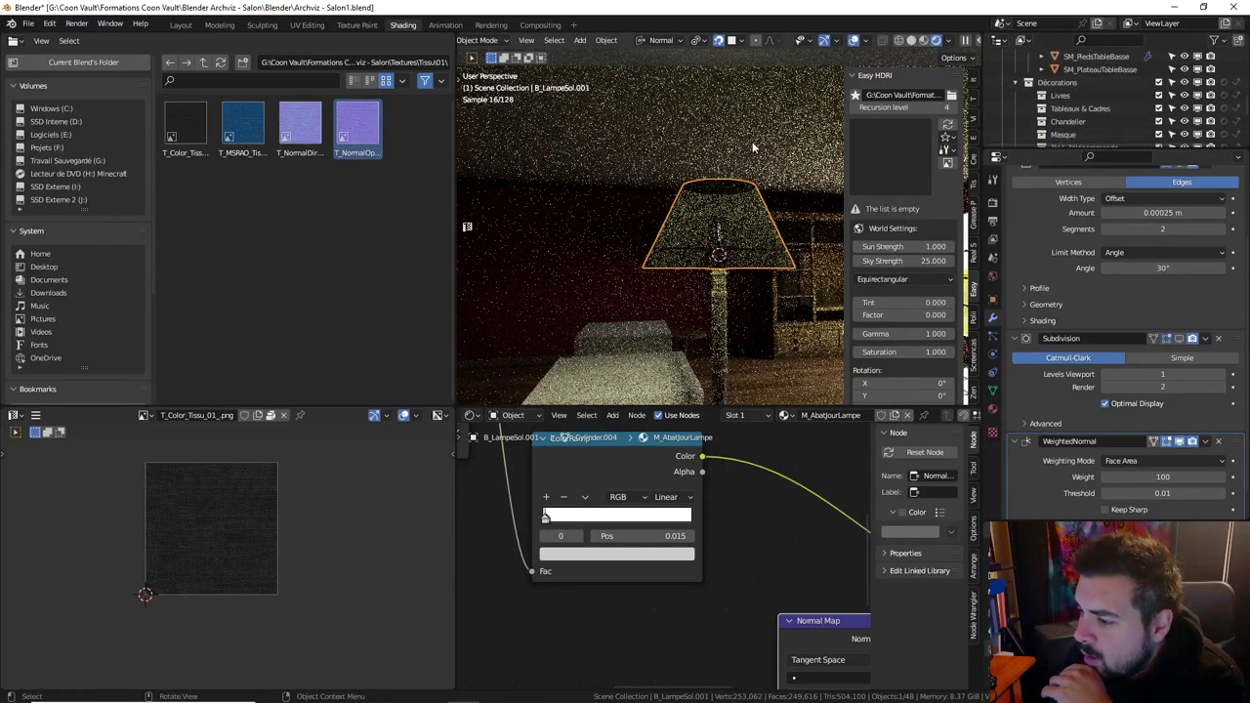
pyautogui.scroll(-2, 752, 149)
pyautogui.scroll(-2, 751, 145)
pyautogui.scroll(-1, 751, 145)
pyautogui.scroll(-1, 751, 147)
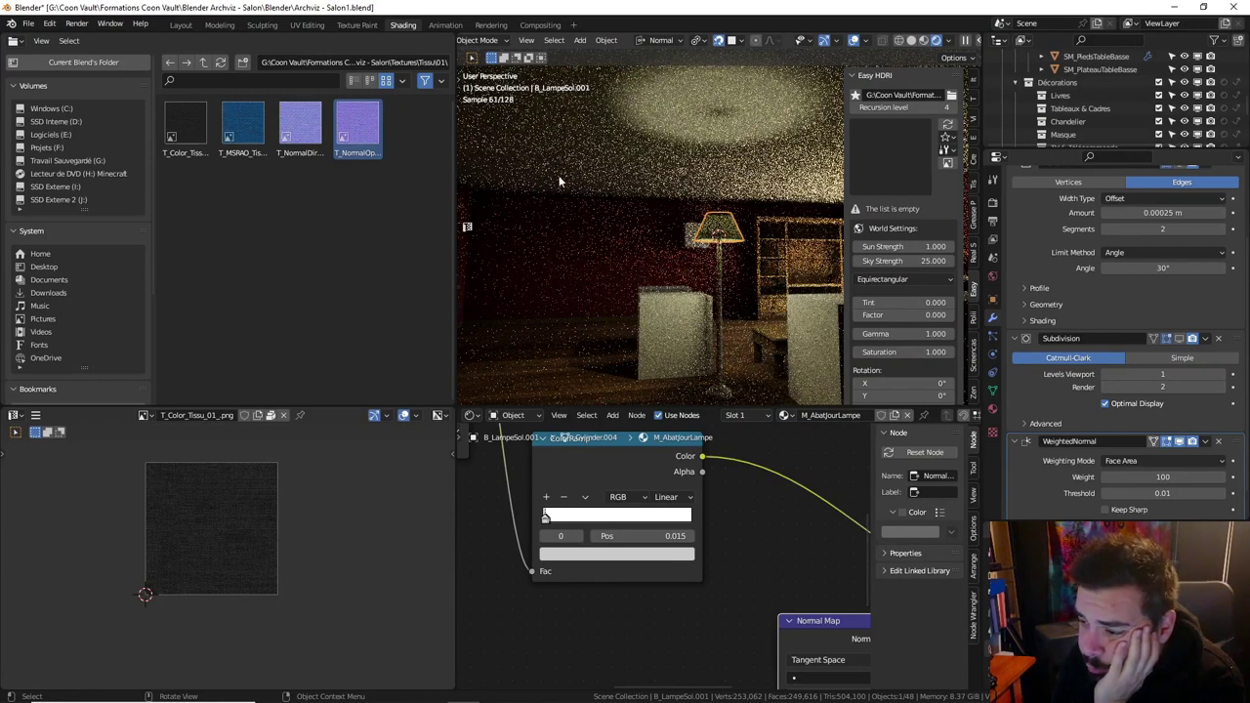
pyautogui.moveTo(614, 239); pyautogui.dragTo(657, 255, button='middle')
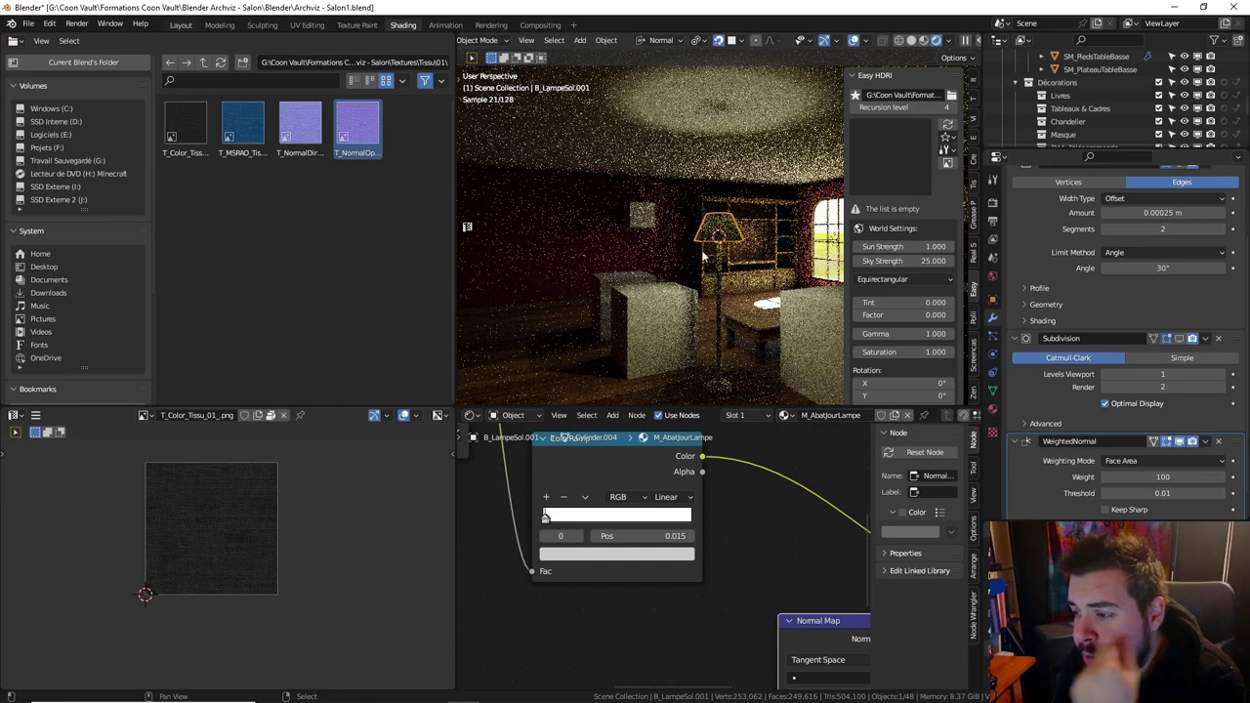
# Switch to the Layout workspace, save the file, and isolate B_LampeSol in local view.
pyautogui.click(181, 24)
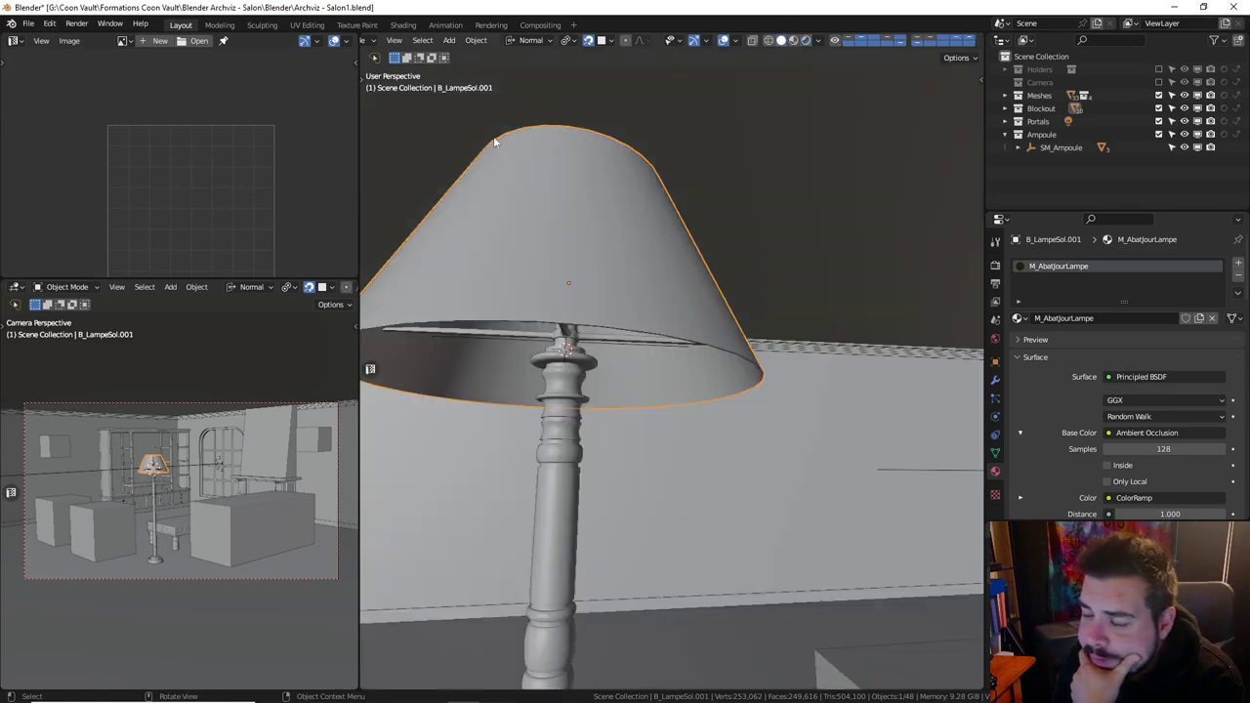
pyautogui.click(28, 24)
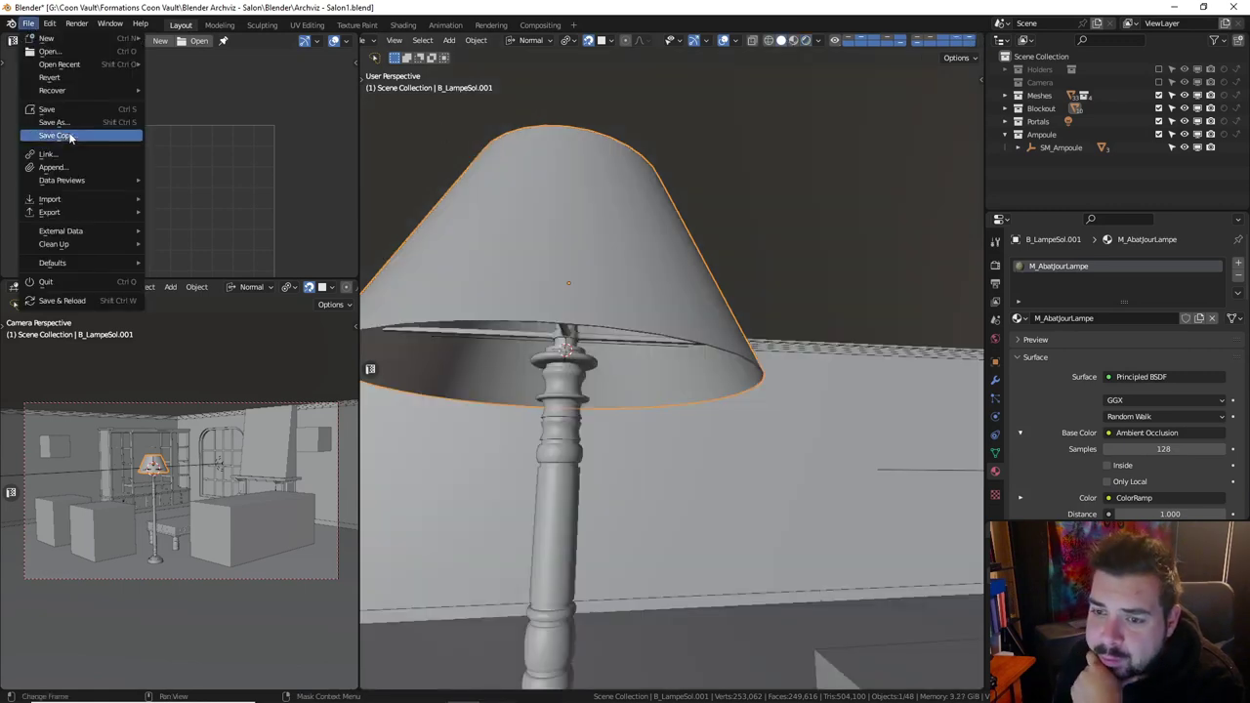
pyautogui.click(44, 109)
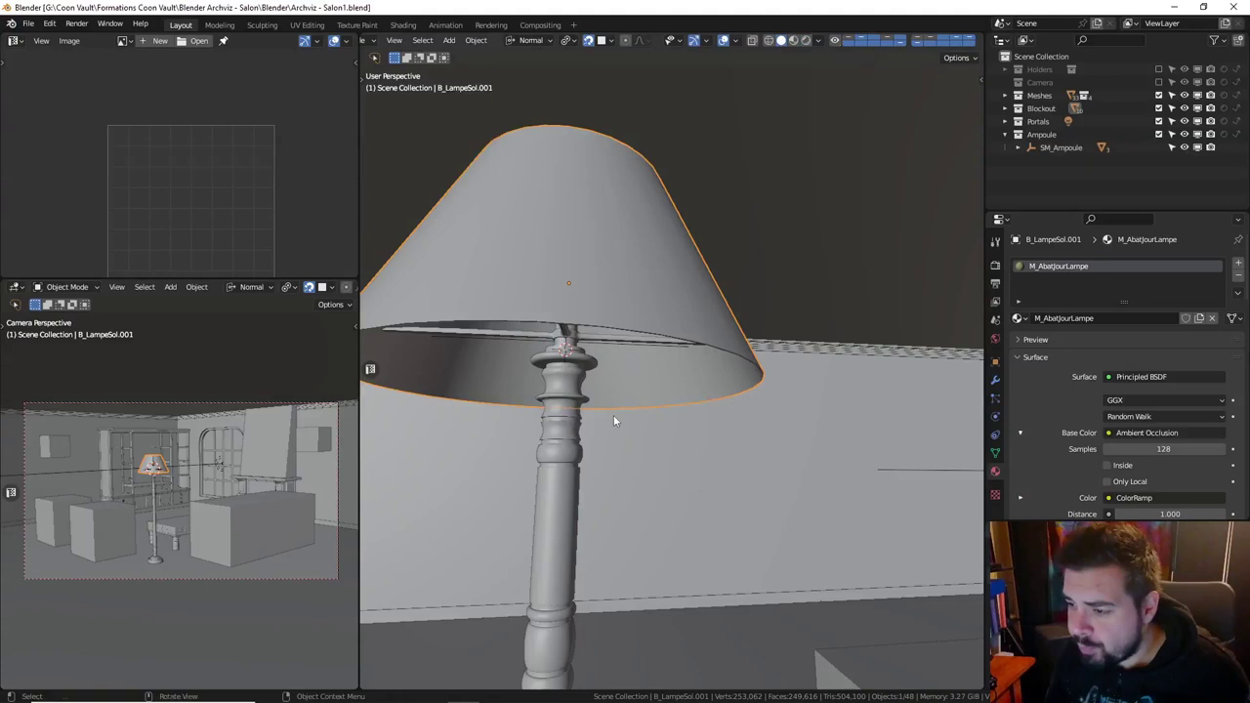
pyautogui.click(564, 434)
pyautogui.moveTo(589, 431); pyautogui.dragTo(613, 370, button='middle')
pyautogui.press('KP_Divide')
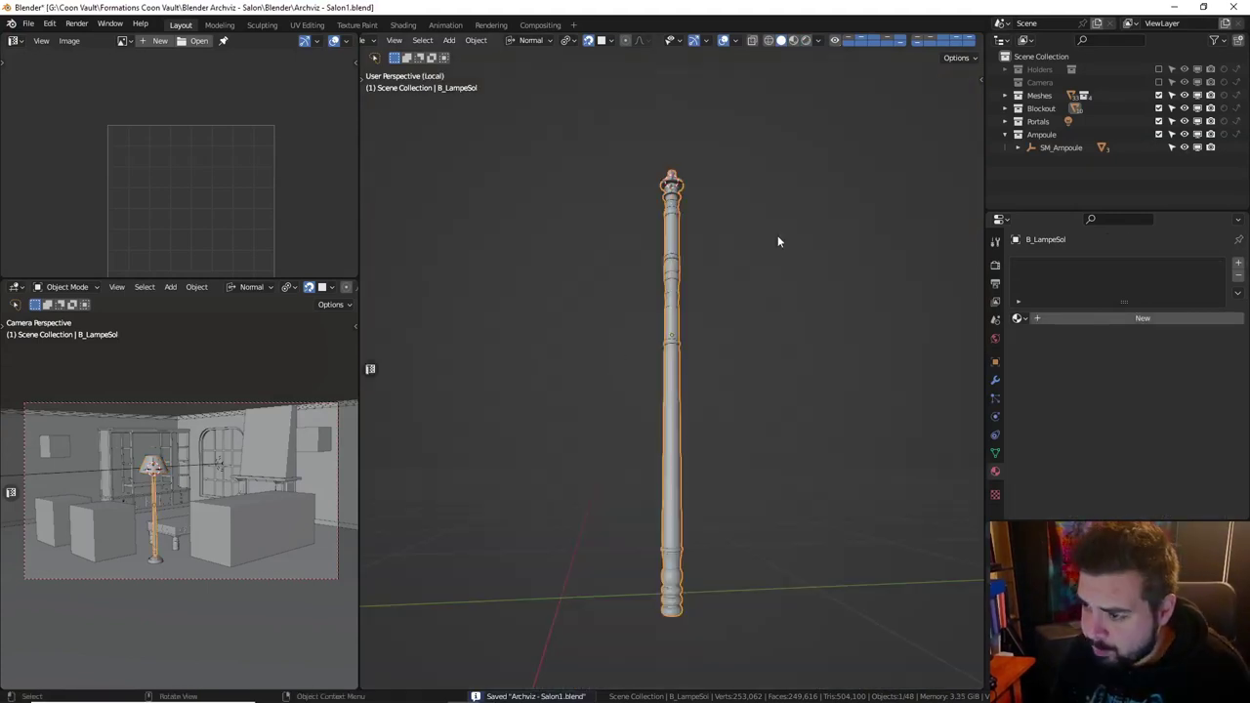
pyautogui.moveTo(777, 235); pyautogui.dragTo(761, 327, button='middle')
pyautogui.scroll(2, 772, 322)
# Assign M_MetalNoir to the stand and add a second material slot holding M_BoisMedium.
pyautogui.click(1018, 318)
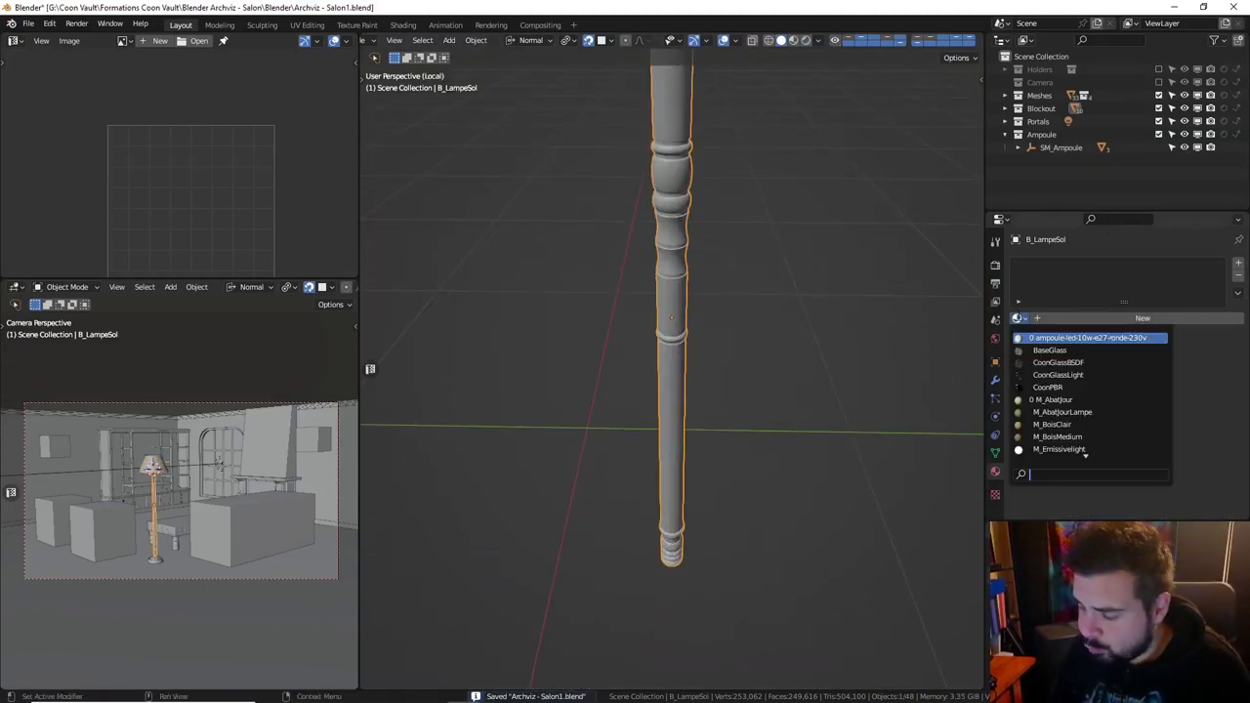
pyautogui.write('MET')
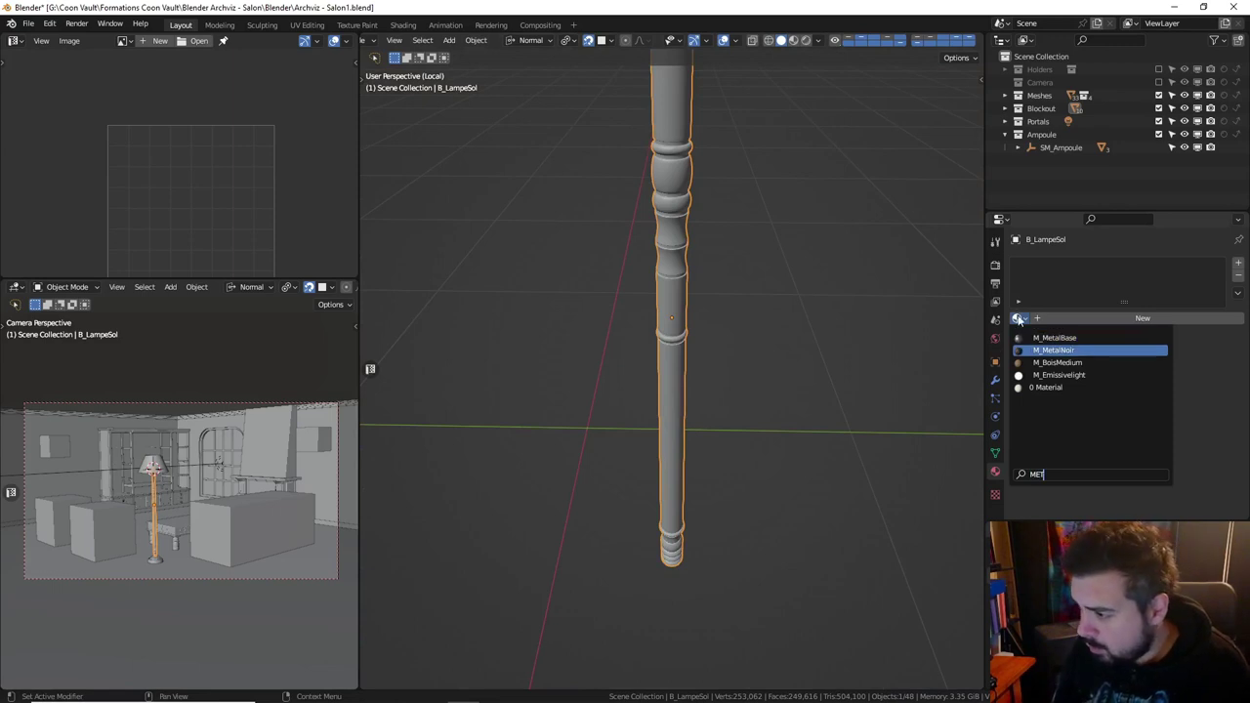
pyautogui.press('Return')
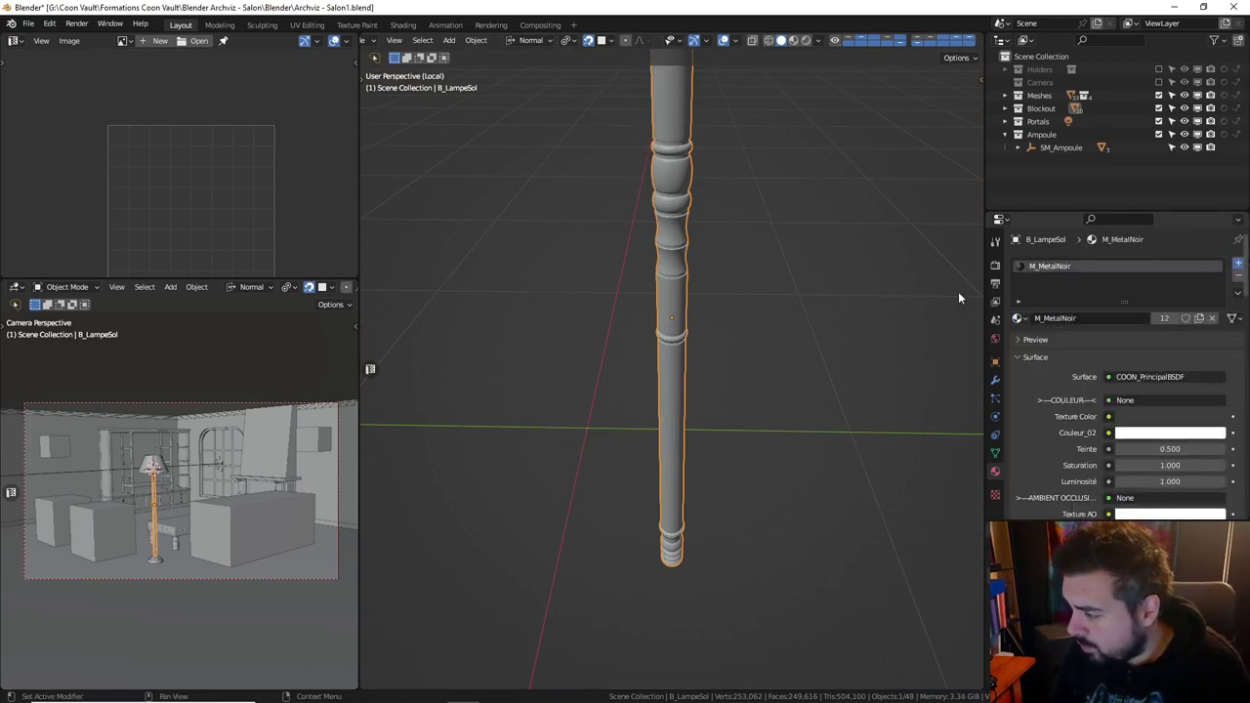
pyautogui.click(1238, 263)
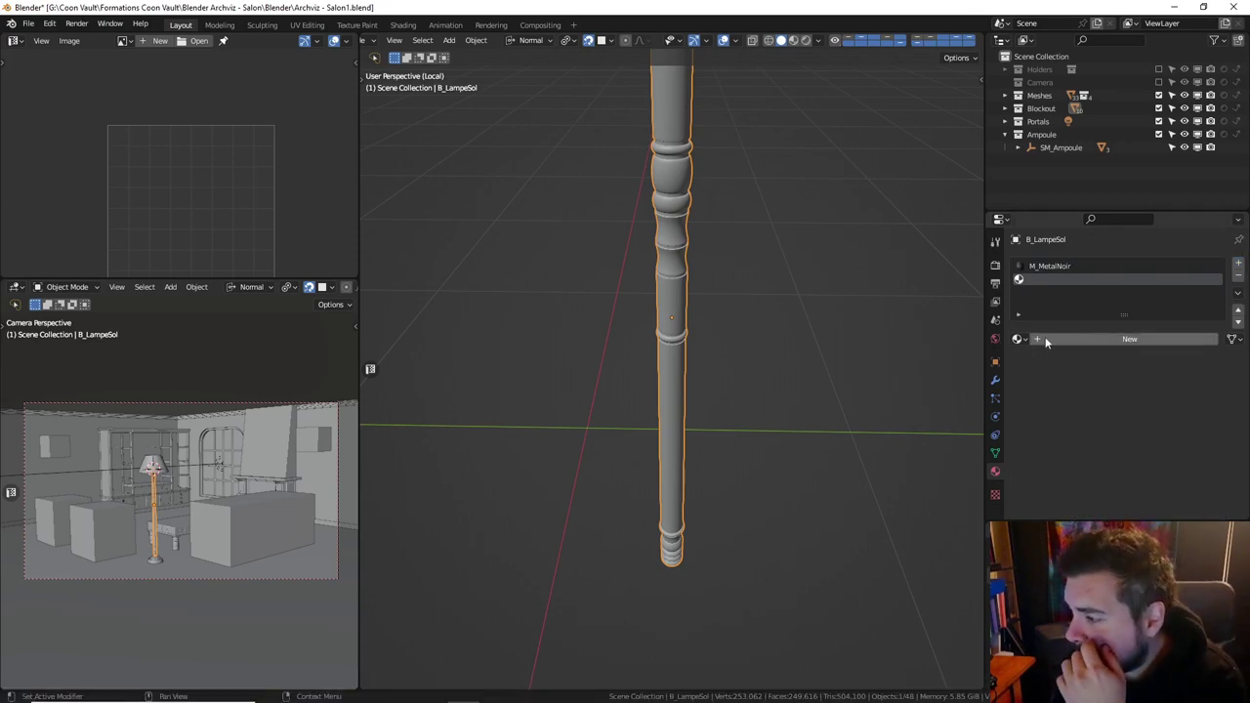
pyautogui.click(1020, 339)
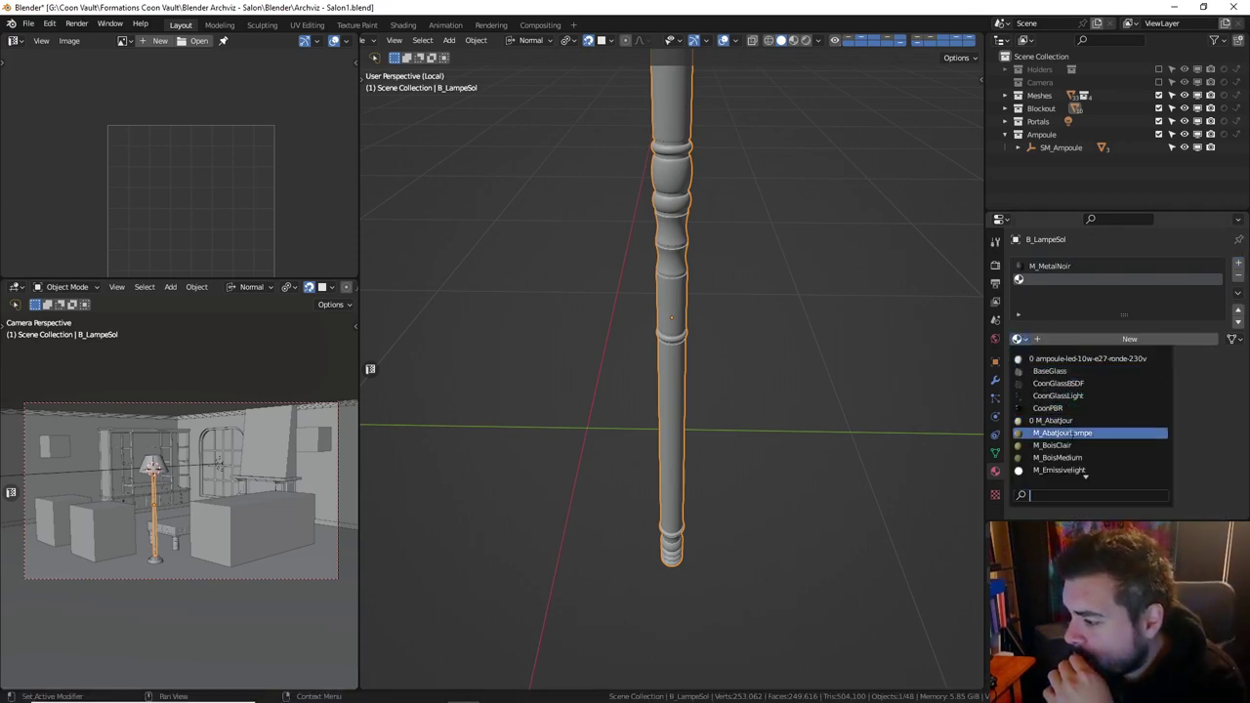
pyautogui.press('Down')
pyautogui.press('Down')
pyautogui.press('Return')
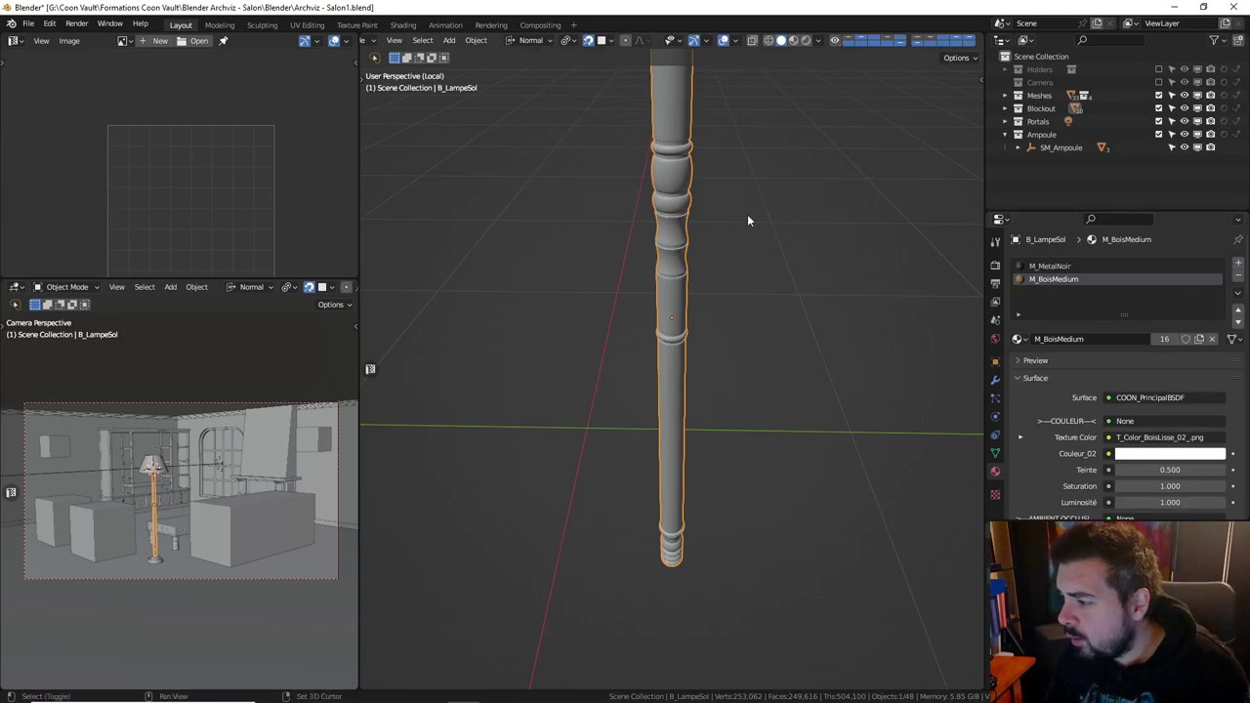
pyautogui.moveTo(748, 220)
pyautogui.mouseDown(button='middle')
pyautogui.moveTo(723, 322)
pyautogui.moveTo(720, 450)
pyautogui.mouseUp(button='middle')
# In Edit Mode, select all faces of the post's top cup by growing from one face.
pyautogui.press('Tab')
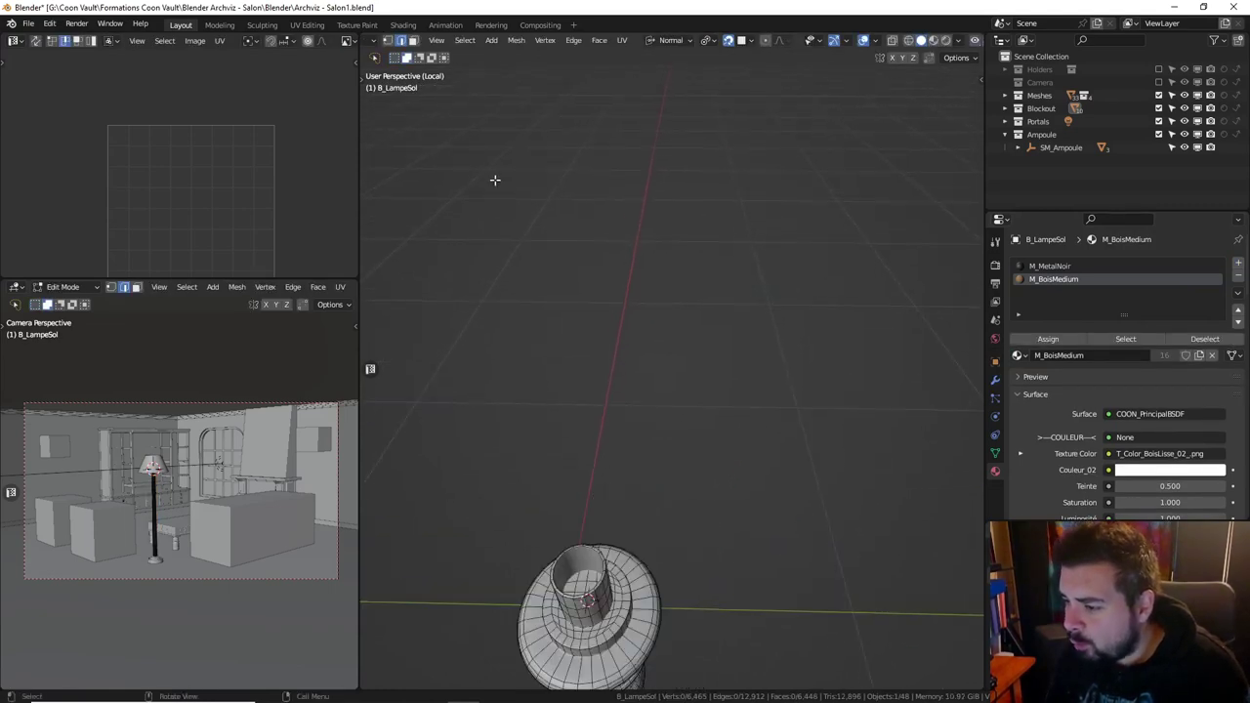
pyautogui.moveTo(537, 220); pyautogui.dragTo(682, 325, button='middle')
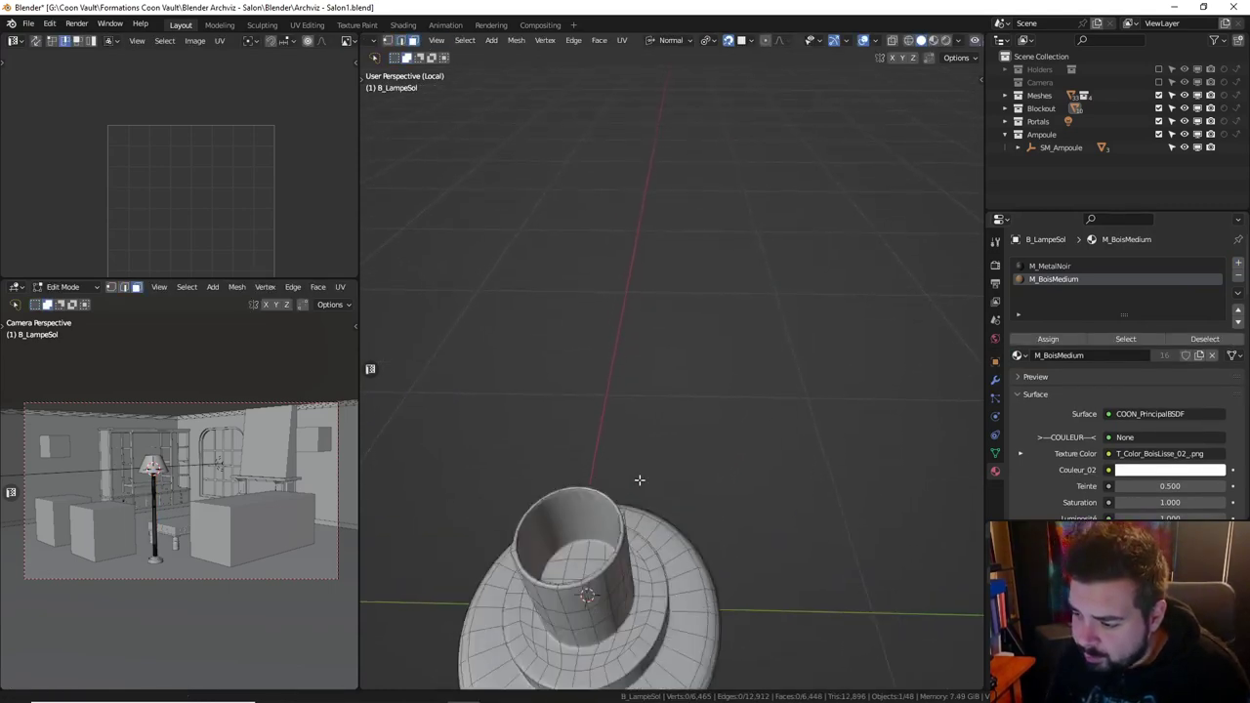
pyautogui.keyDown('alt'); pyautogui.click(694, 277); pyautogui.keyUp('alt')
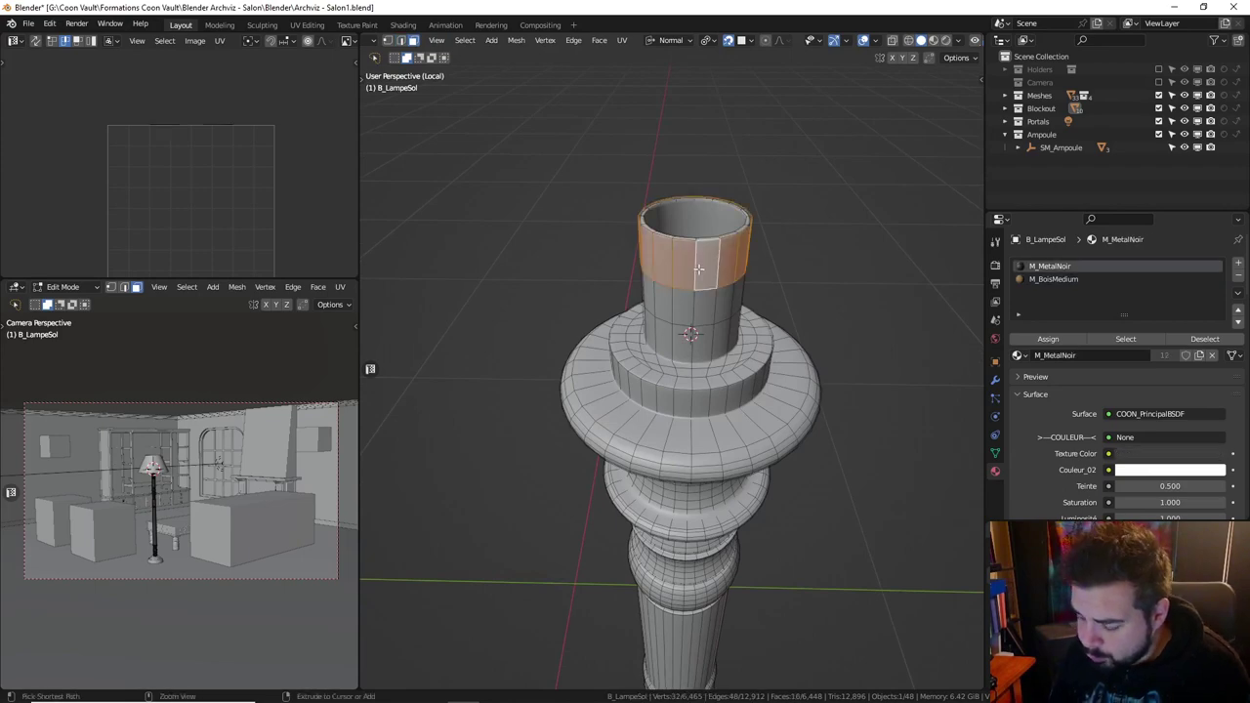
pyautogui.press('ctrl+KP_Add')
pyautogui.press('ctrl+KP_Add')
pyautogui.scroll(3, 736, 245)
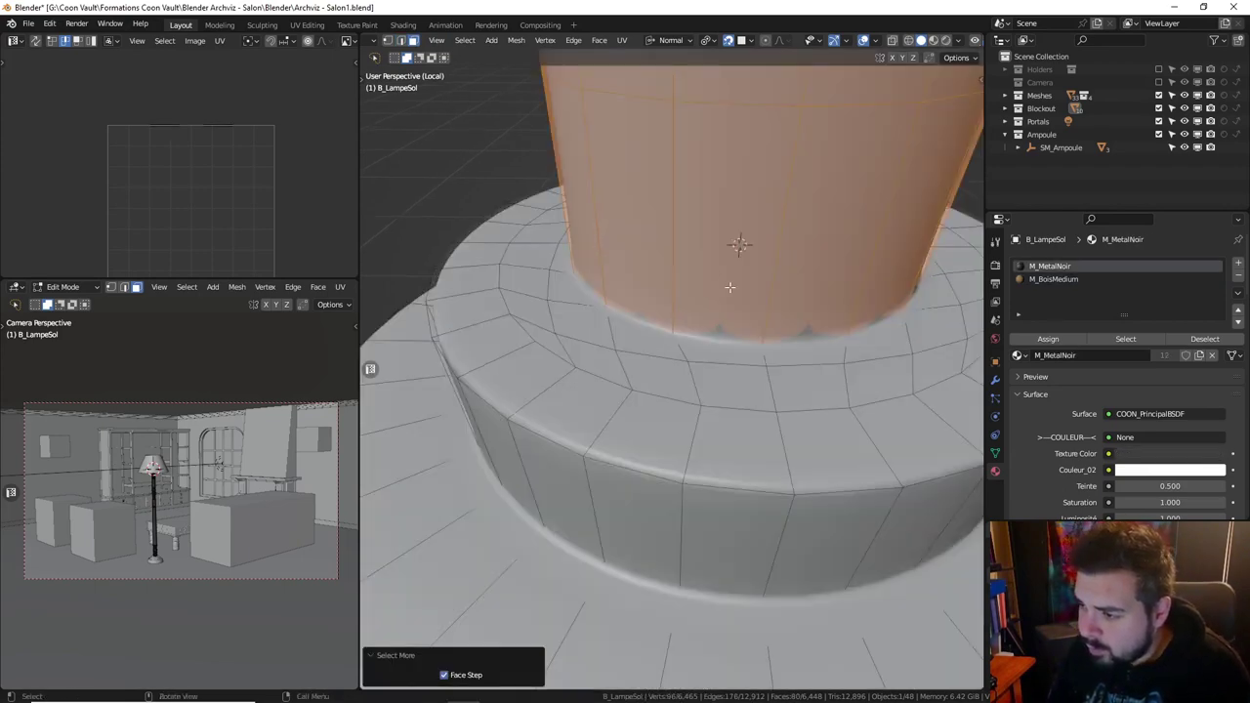
pyautogui.moveTo(736, 245)
pyautogui.mouseDown(button='middle')
pyautogui.moveTo(732, 369)
pyautogui.moveTo(703, 517)
pyautogui.mouseUp(button='middle')
pyautogui.scroll(-5, 714, 291)
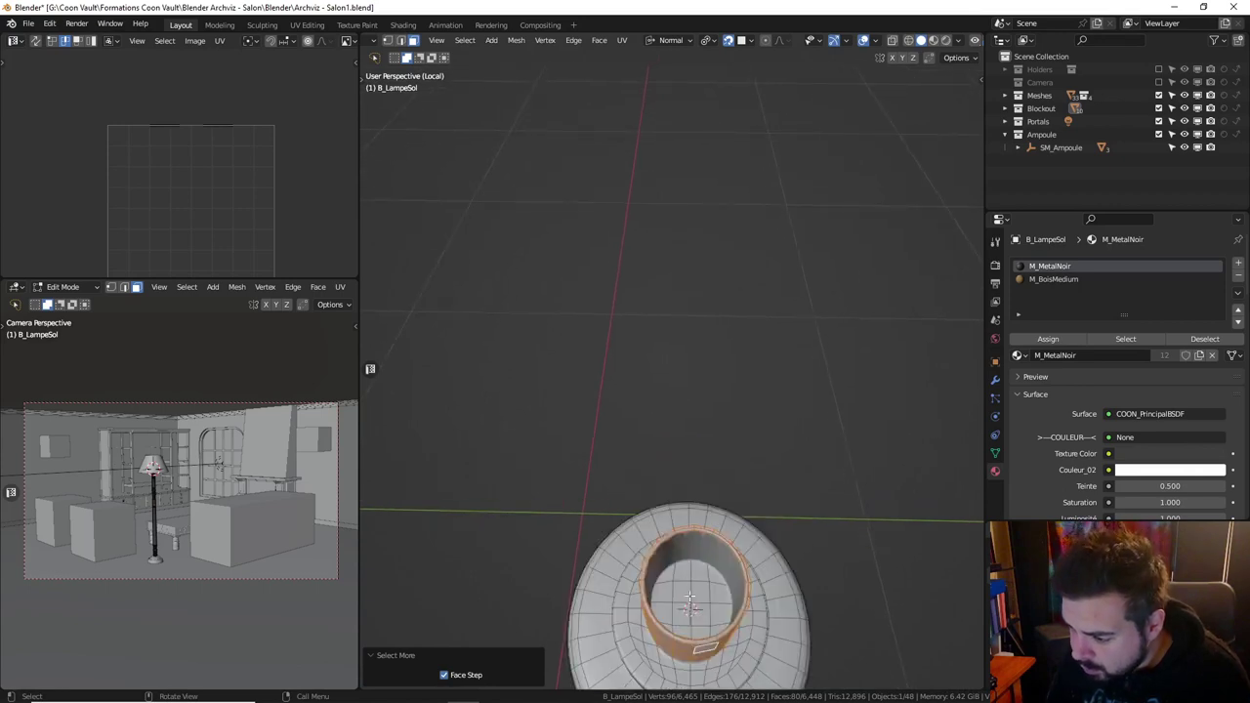
pyautogui.hotkey('alt', 'a')
pyautogui.click(690, 603)
pyautogui.moveTo(690, 604); pyautogui.dragTo(721, 472, button='middle')
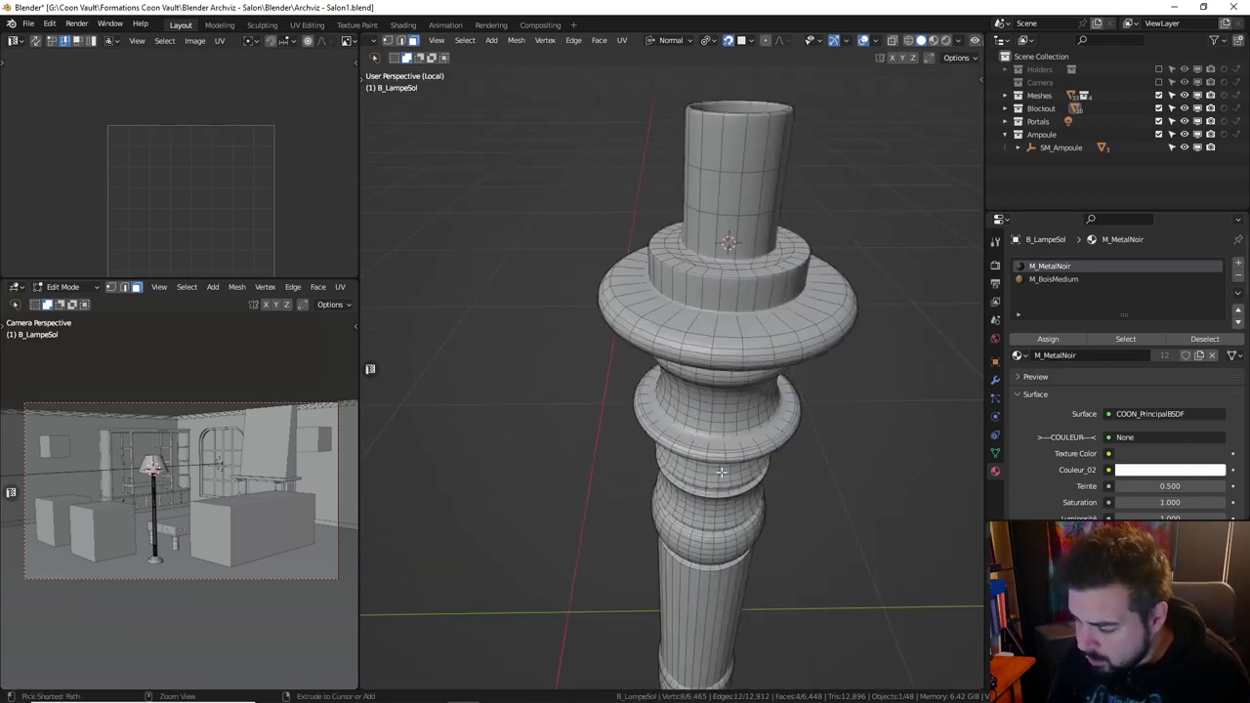
pyautogui.press('ctrl+KP_Add')
pyautogui.press('ctrl+KP_Add')
pyautogui.press('ctrl+KP_Add')
pyautogui.press('ctrl+KP_Add')
pyautogui.press('ctrl+KP_Add')
pyautogui.press('ctrl+KP_Add')
pyautogui.press('ctrl+KP_Add')
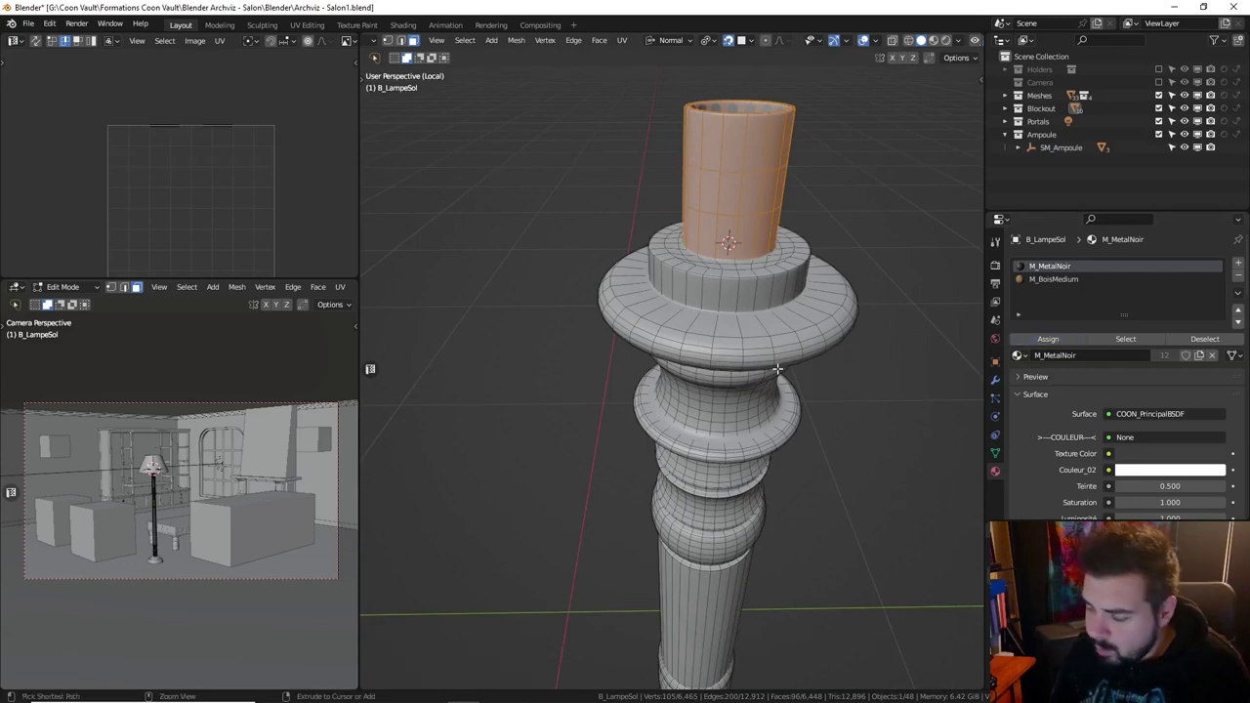
# Invert the selection, assign the M_BoisMedium slot to it, then deselect everything.
pyautogui.hotkey('ctrl', 'i')
pyautogui.click(1068, 279)
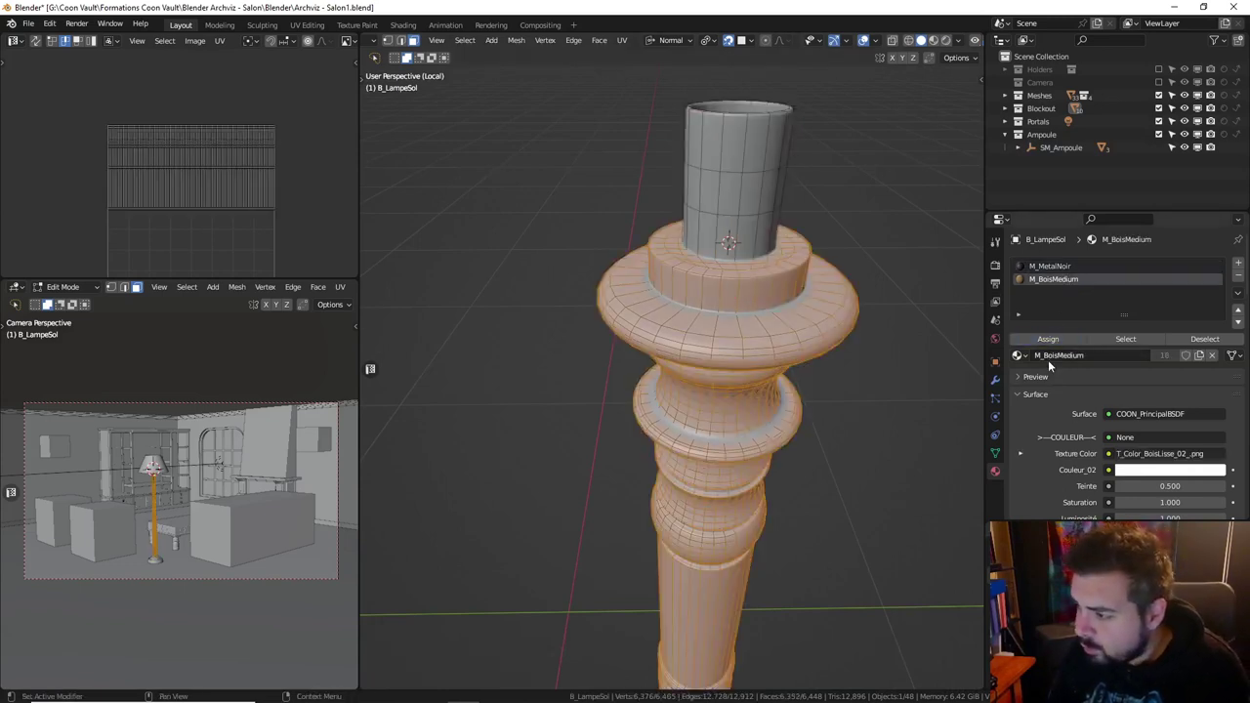
pyautogui.click(1047, 339)
pyautogui.press('a')
pyautogui.click(735, 250)
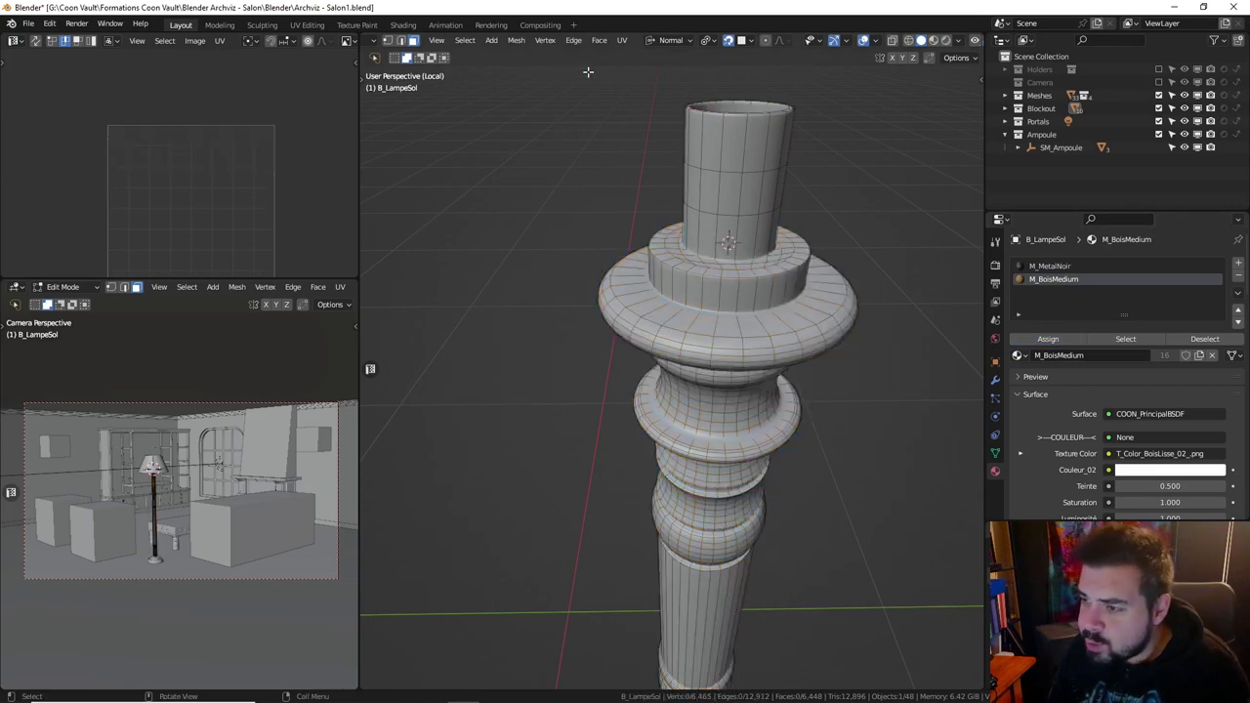
# Select all sharp edges of the lamp post in edge select mode.
pyautogui.click(473, 41)
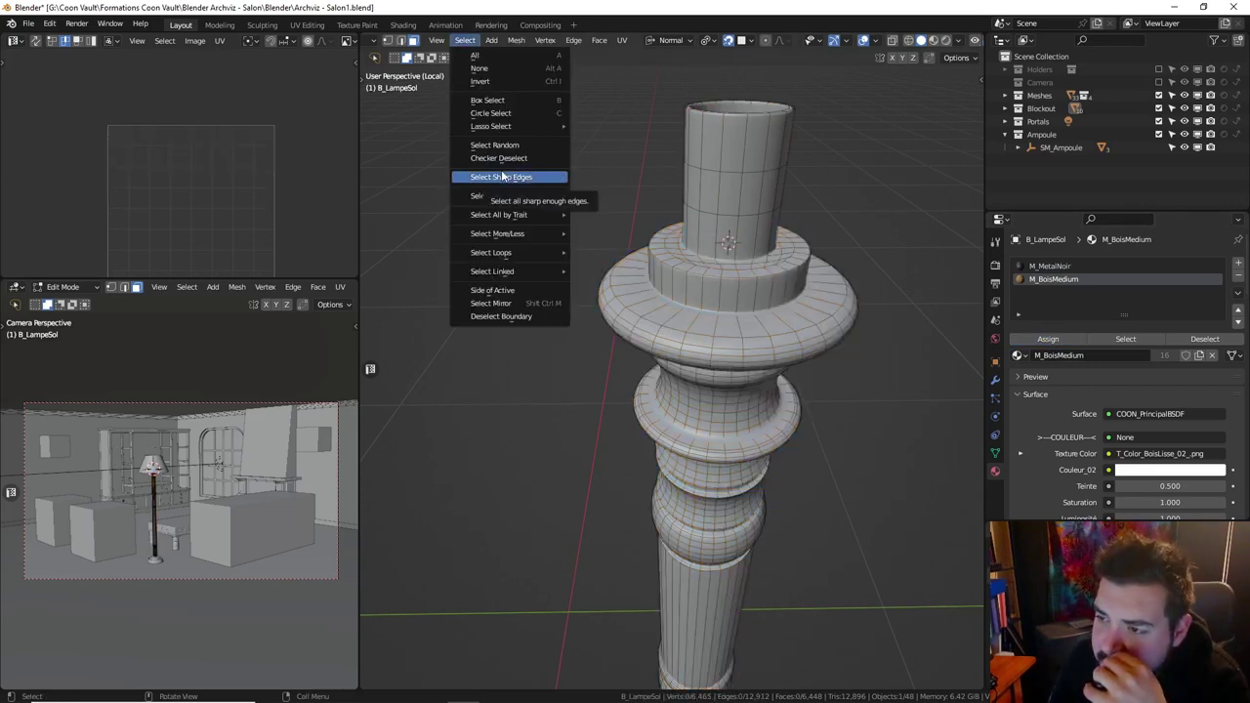
pyautogui.click(502, 176)
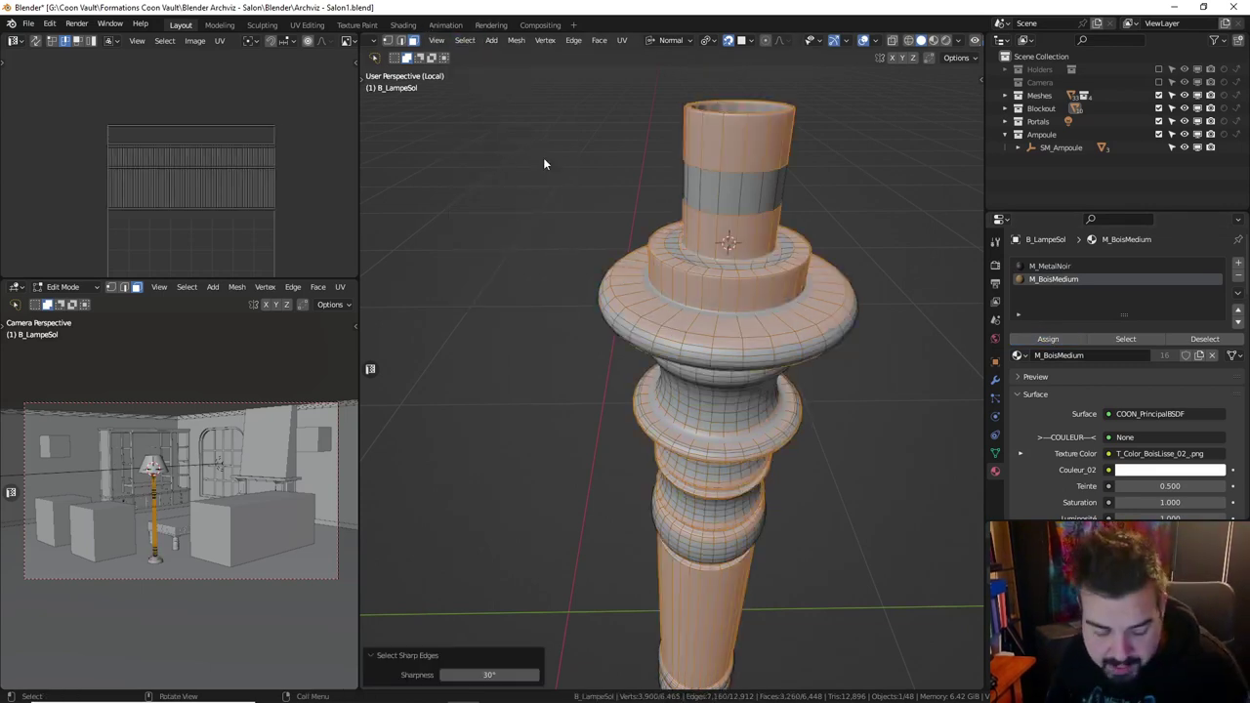
pyautogui.click(544, 157)
pyautogui.click(403, 42)
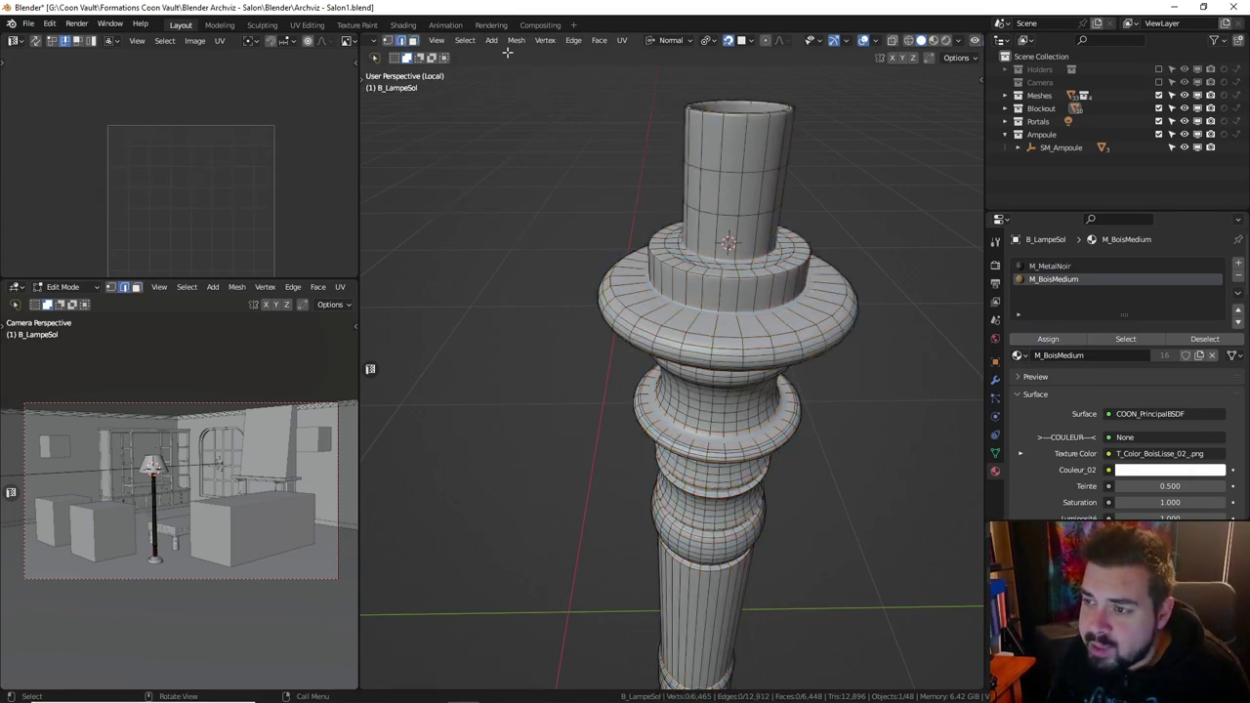
pyautogui.click(469, 41)
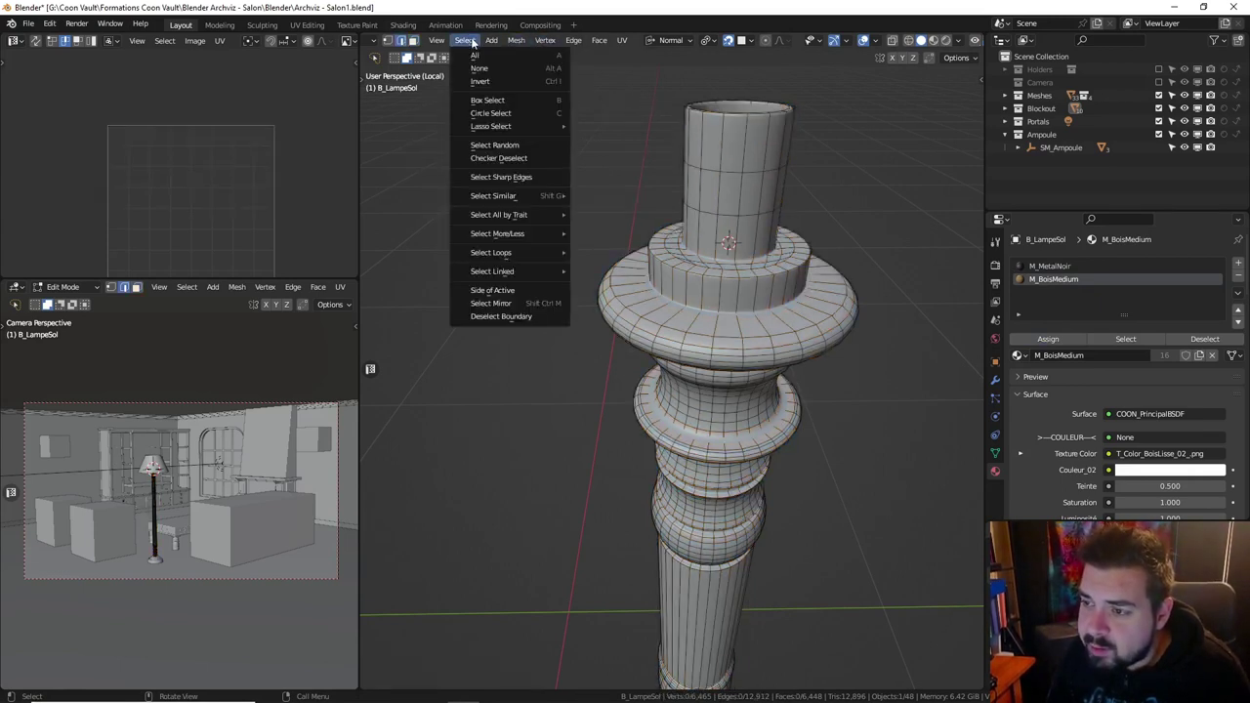
pyautogui.click(502, 177)
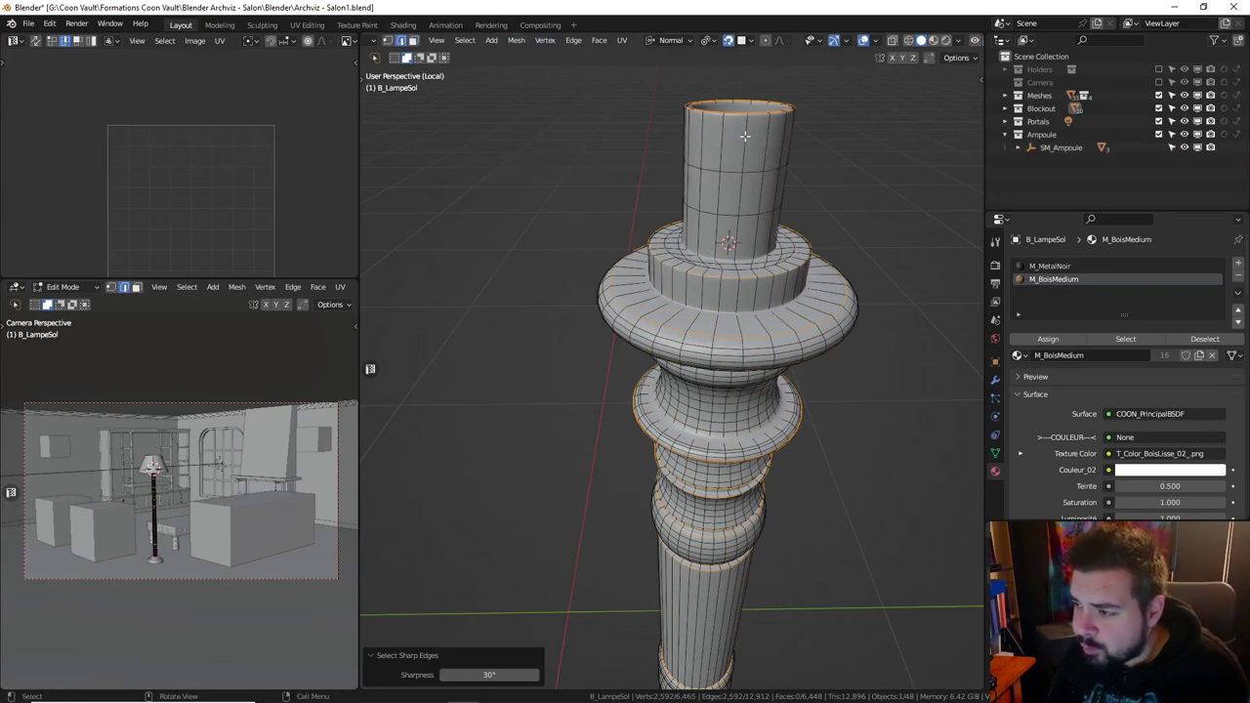
# Add a vertical edge on the upper disc to the selection and inspect the column from below.
pyautogui.moveTo(744, 136); pyautogui.dragTo(740, 157, button='middle')
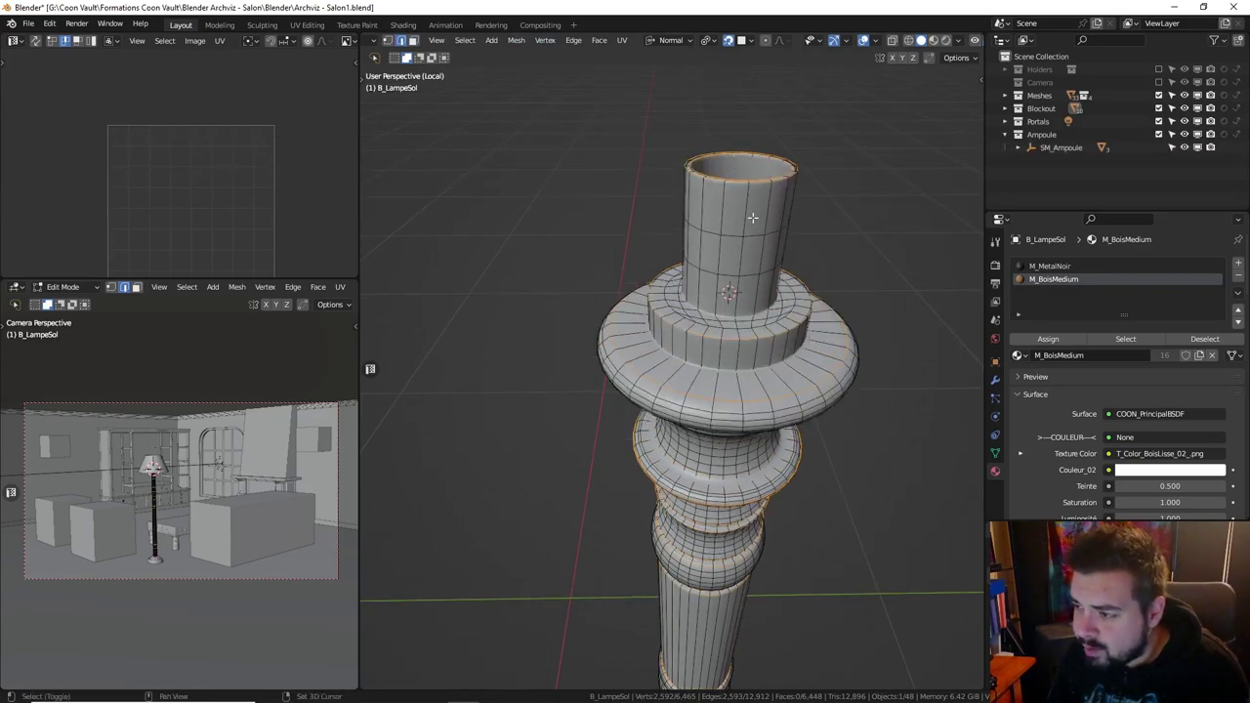
pyautogui.moveTo(750, 226)
pyautogui.mouseDown(button='middle')
pyautogui.moveTo(757, 280)
pyautogui.moveTo(703, 463)
pyautogui.moveTo(701, 400)
pyautogui.mouseUp(button='middle')
pyautogui.keyDown('ctrl'); pyautogui.click(689, 473); pyautogui.keyUp('ctrl')
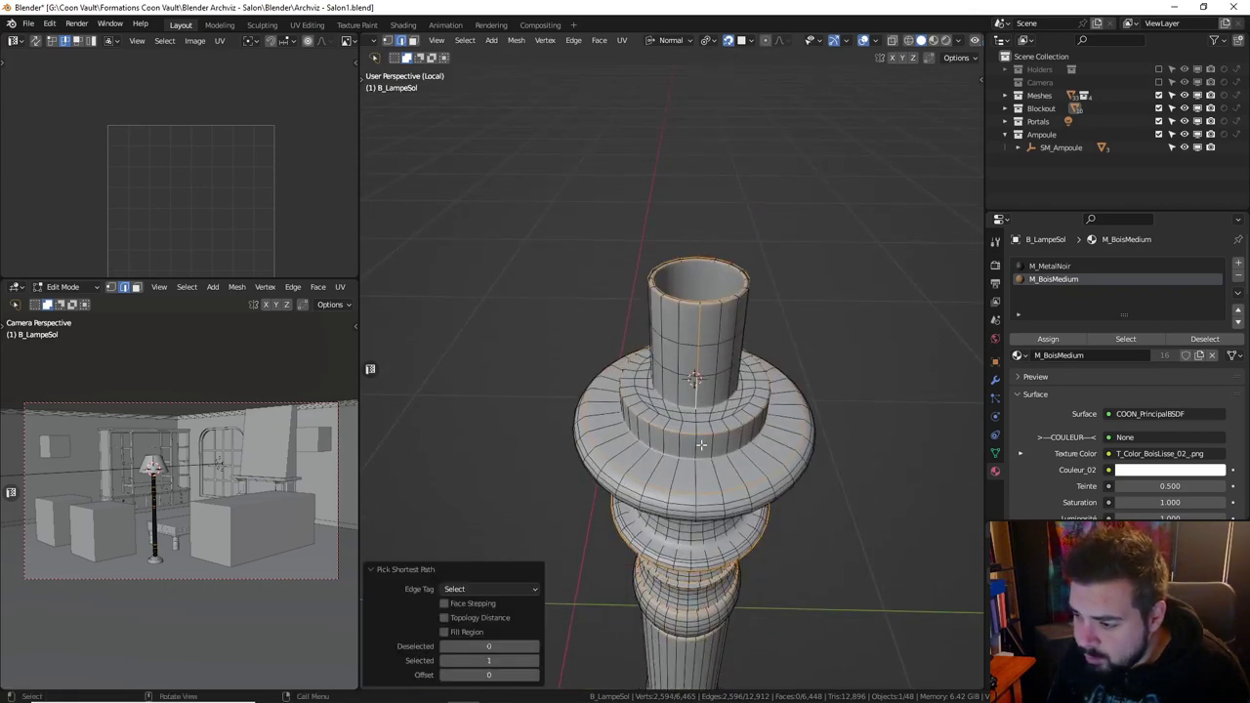
pyautogui.moveTo(695, 344)
pyautogui.mouseDown(button='middle')
pyautogui.moveTo(699, 293)
pyautogui.moveTo(704, 325)
pyautogui.mouseUp(button='middle')
pyautogui.scroll(5, 700, 369)
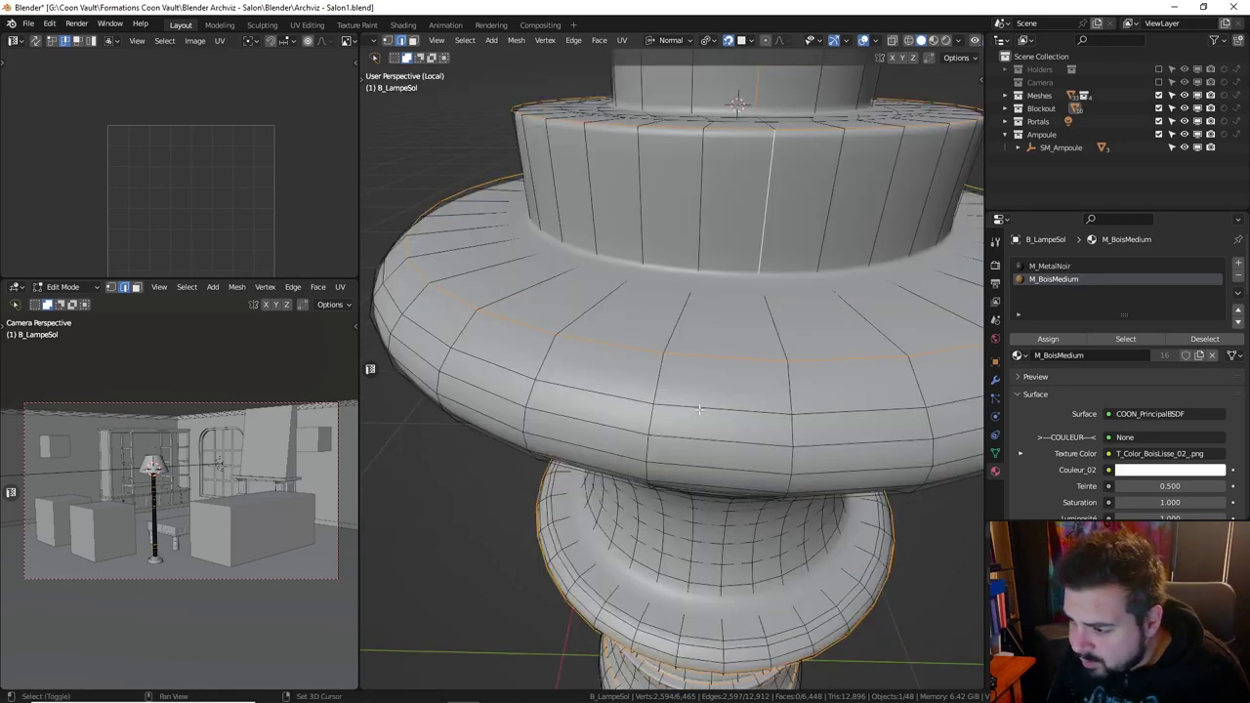
pyautogui.scroll(-10, 781, 369)
pyautogui.scroll(3, 731, 440)
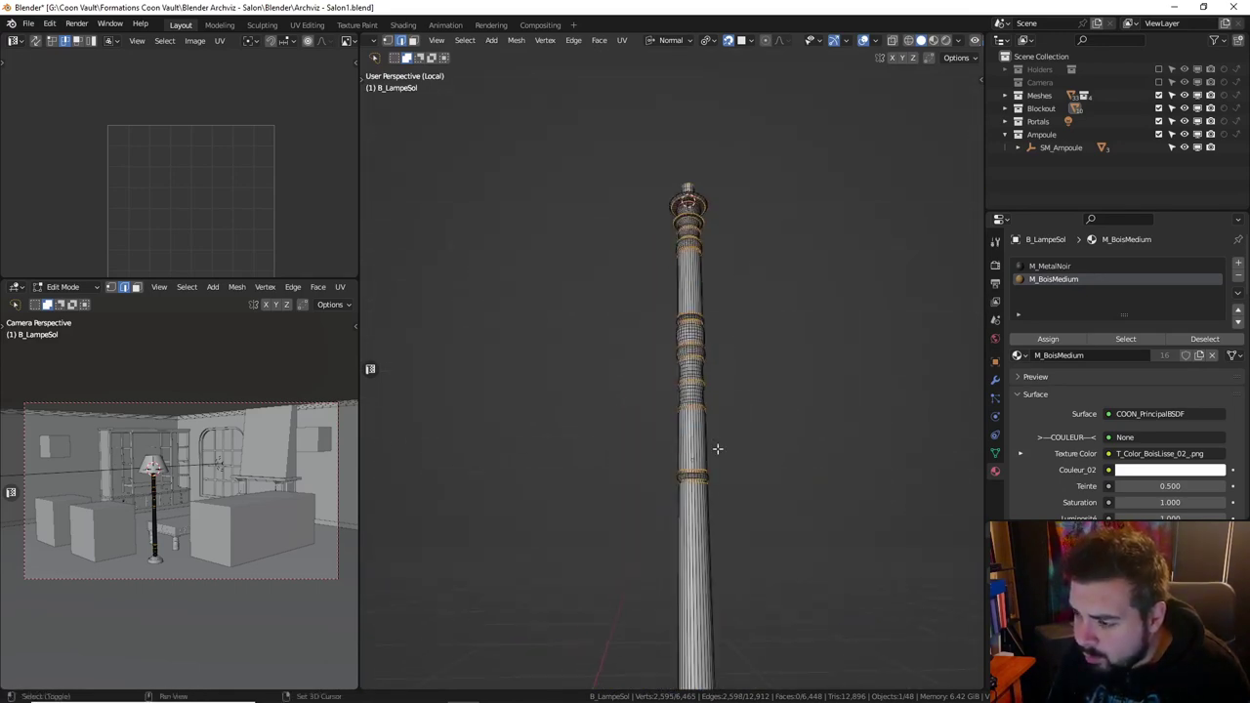
pyautogui.scroll(2, 719, 447)
pyautogui.keyDown('shift'); pyautogui.scroll(-2, 691, 391); pyautogui.keyUp('shift')
pyautogui.keyDown('shift'); pyautogui.scroll(-2, 692, 392); pyautogui.keyUp('shift')
pyautogui.keyDown('shift'); pyautogui.scroll(-3, 692, 391); pyautogui.keyUp('shift')
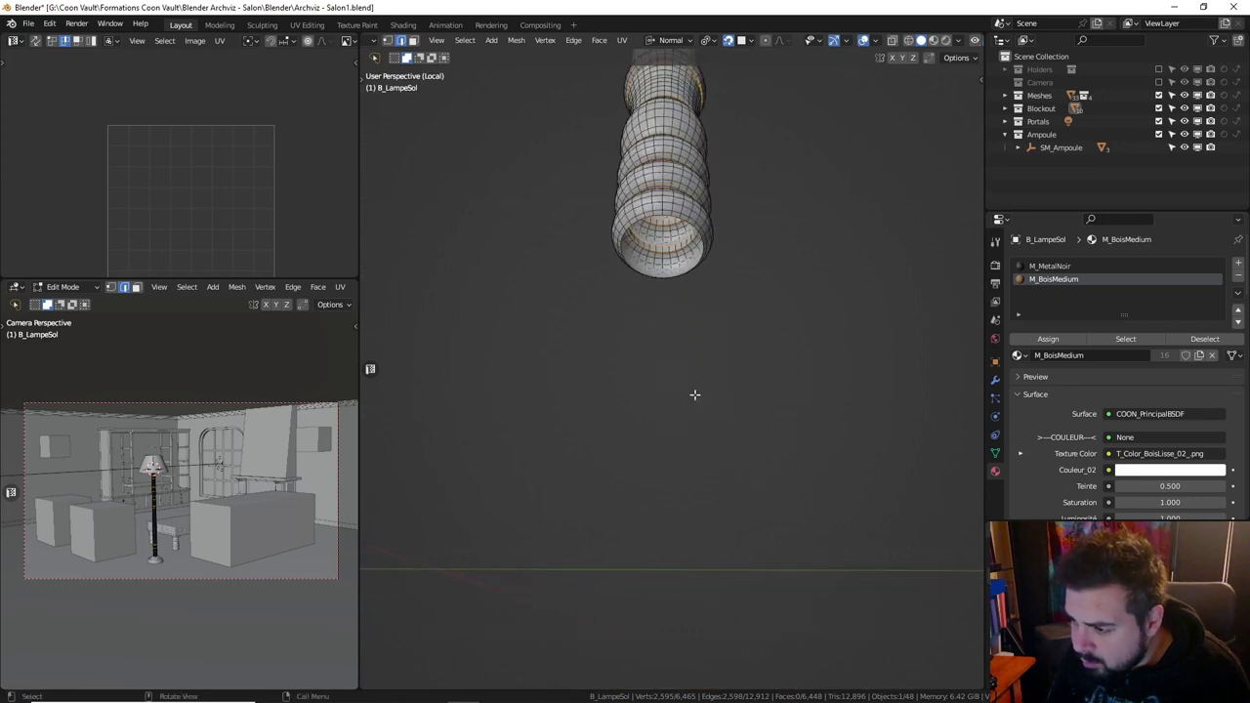
pyautogui.keyDown('shift'); pyautogui.scroll(-2, 693, 386); pyautogui.keyUp('shift')
pyautogui.scroll(2, 695, 380)
pyautogui.scroll(1, 701, 369)
pyautogui.scroll(3, 705, 363)
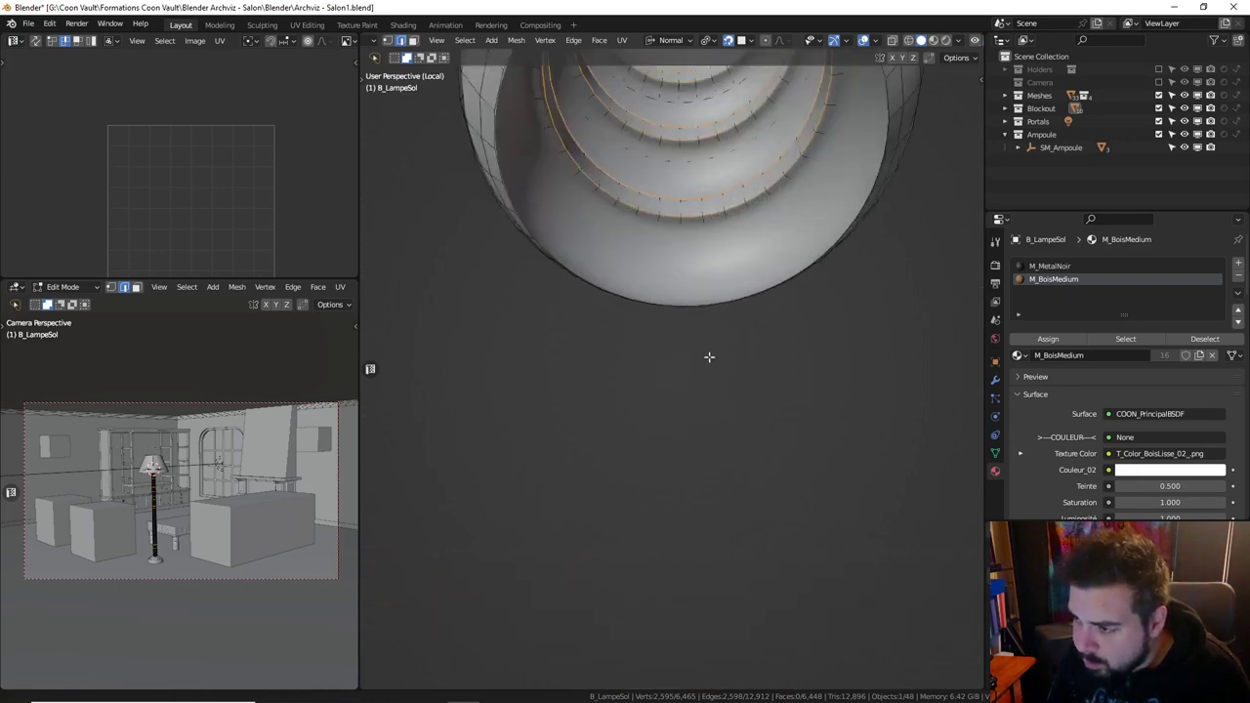
pyautogui.scroll(-5, 709, 194)
pyautogui.scroll(2, 687, 312)
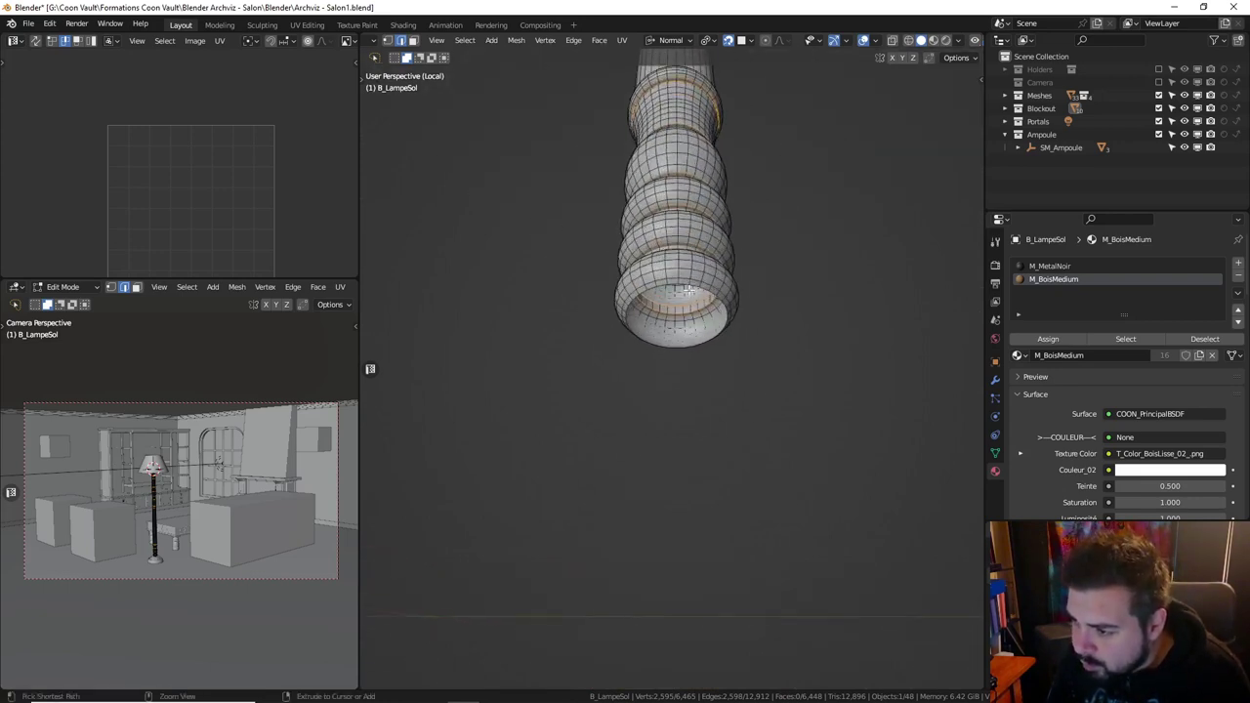
# Add a vertical edge path up the column and mark all selected edges as seams.
pyautogui.keyDown('ctrl'); pyautogui.click(676, 282); pyautogui.keyUp('ctrl')
pyautogui.moveTo(725, 268)
pyautogui.mouseDown(button='middle')
pyautogui.moveTo(717, 237)
pyautogui.moveTo(714, 386)
pyautogui.moveTo(720, 355)
pyautogui.moveTo(784, 303)
pyautogui.moveTo(781, 332)
pyautogui.moveTo(775, 302)
pyautogui.mouseUp(button='middle')
pyautogui.scroll(2, 722, 356)
pyautogui.scroll(3, 731, 366)
pyautogui.hotkey('ctrl', 'e')
pyautogui.click(731, 370)
# Extrude the base's bottom loop, scale it inward, and Grid Fill the opening.
pyautogui.keyDown('alt'); pyautogui.click(783, 300); pyautogui.keyUp('alt')
pyautogui.press('e')
pyautogui.press('s')
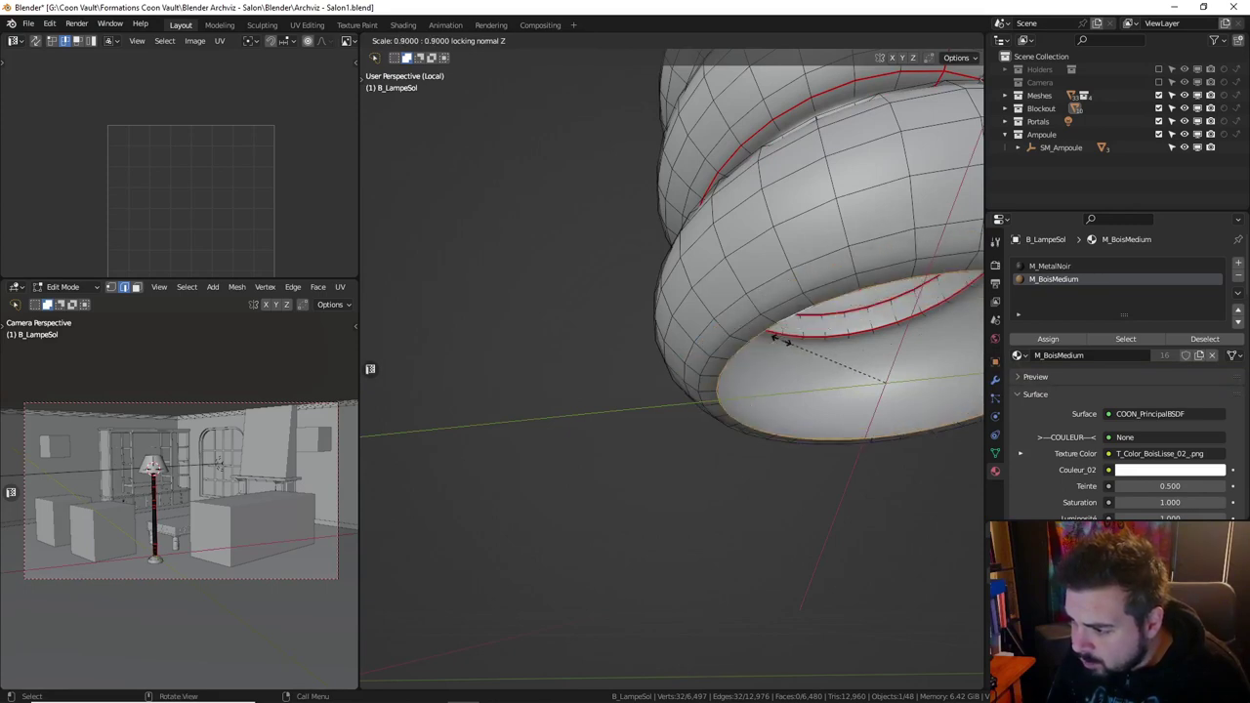
pyautogui.click(774, 340)
pyautogui.press('q')
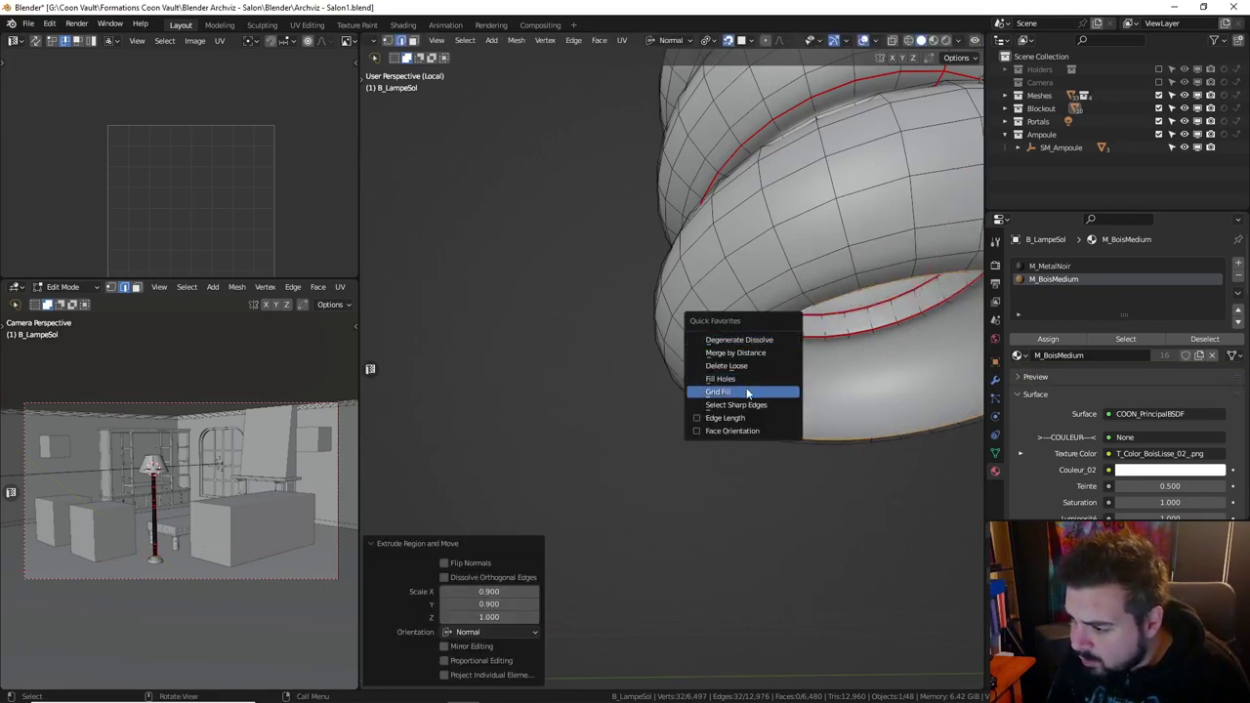
pyautogui.press('Return')
# Mark the rim loop of the base bottom as a seam.
pyautogui.keyDown('alt'); pyautogui.click(778, 318); pyautogui.keyUp('alt')
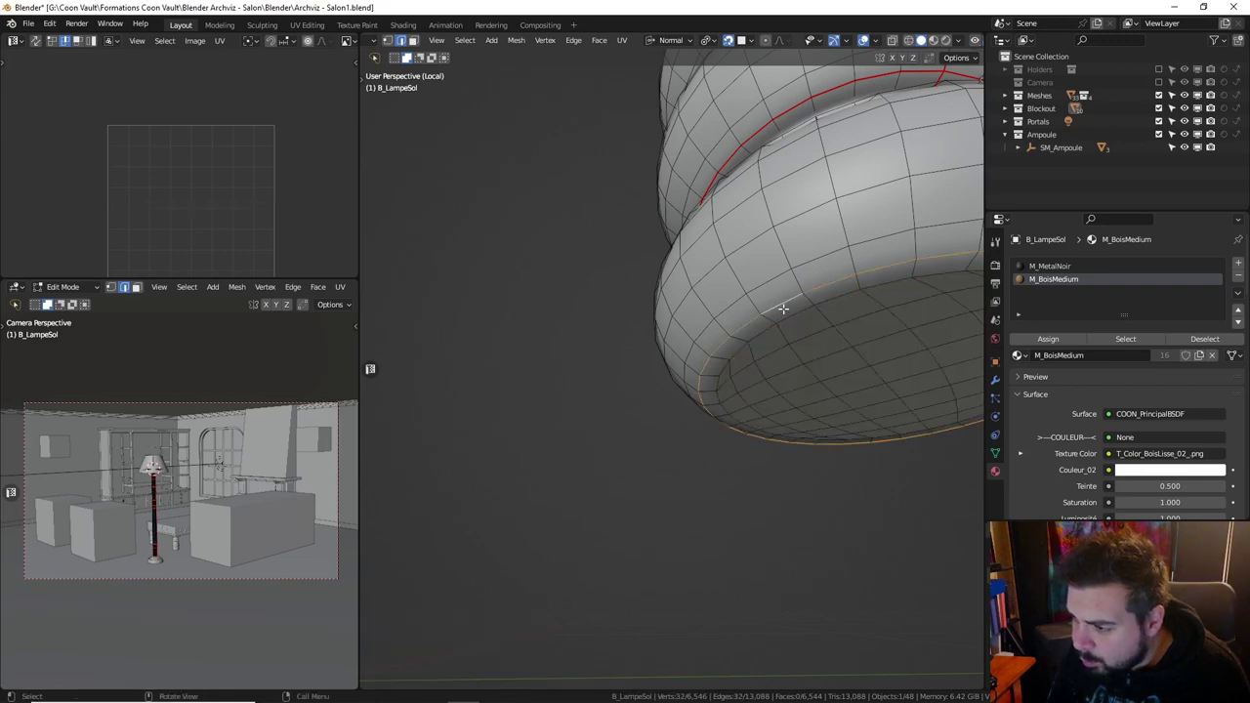
pyautogui.hotkey('ctrl', 'e')
pyautogui.click(783, 307)
pyautogui.scroll(-3, 757, 326)
pyautogui.scroll(-3, 752, 326)
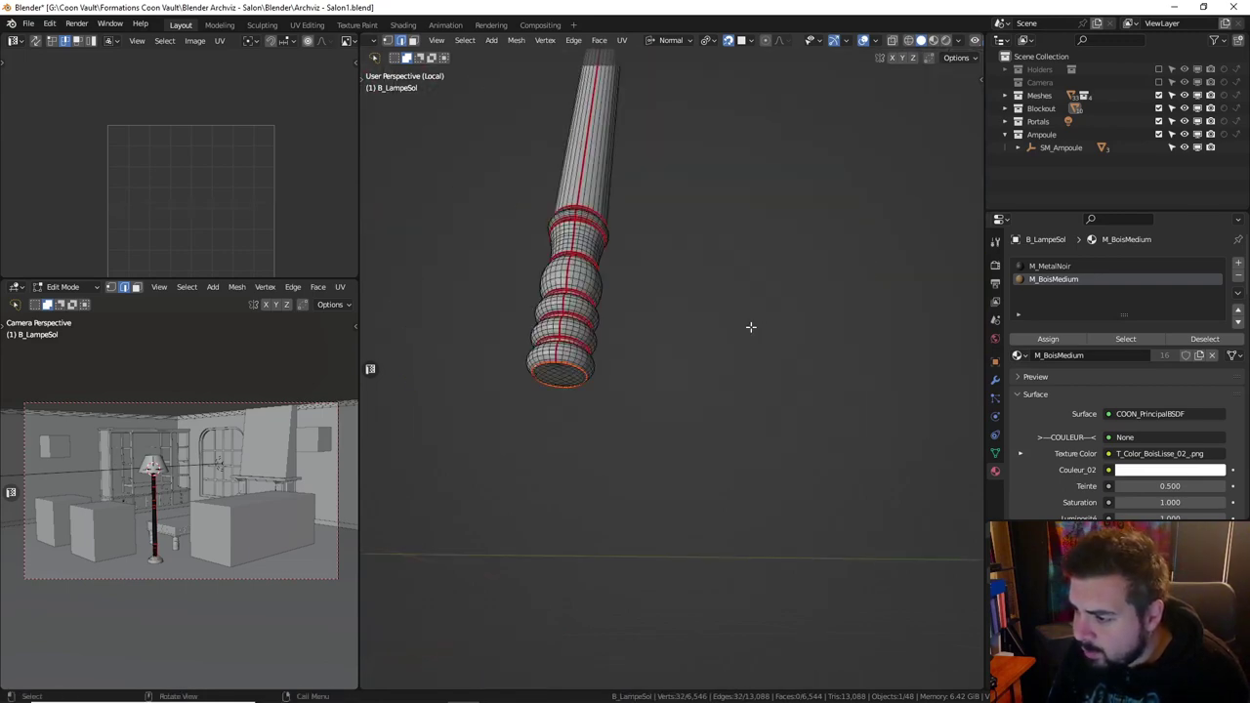
# Select the whole post mesh, Unwrap it, and pick a UV island with L in the UV editor.
pyautogui.press('a')
pyautogui.click(751, 261)
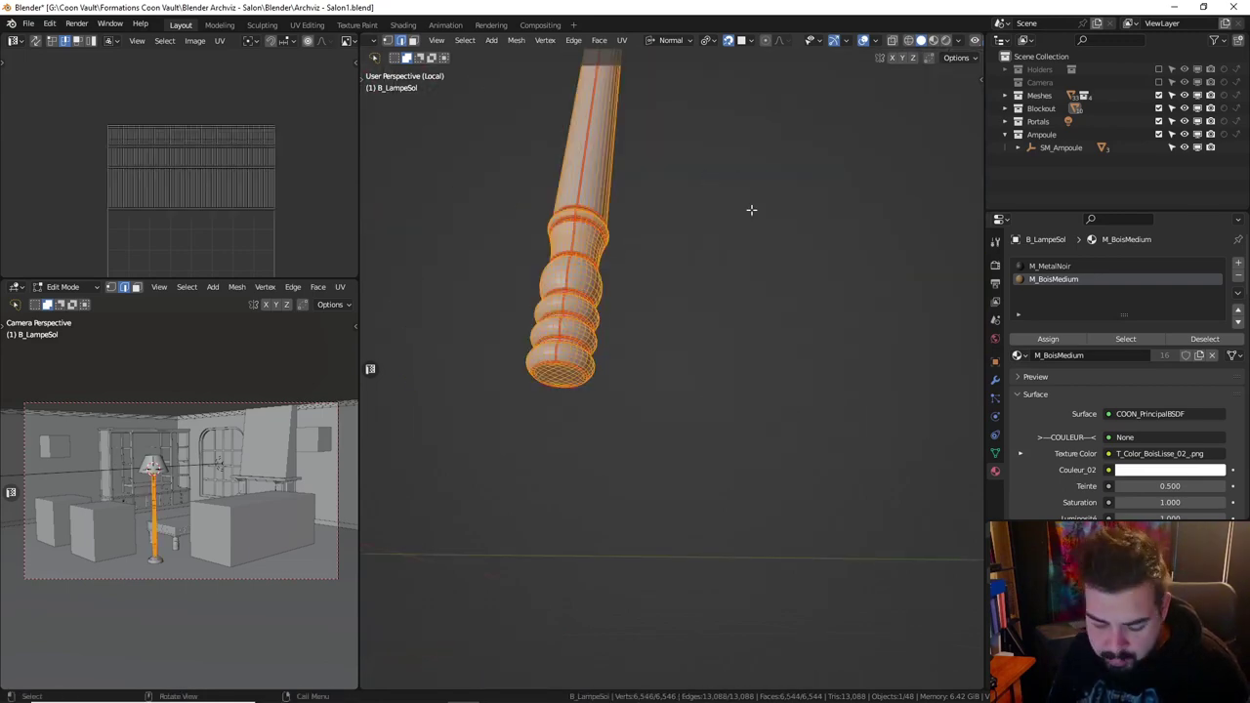
pyautogui.press('u')
pyautogui.click(751, 214)
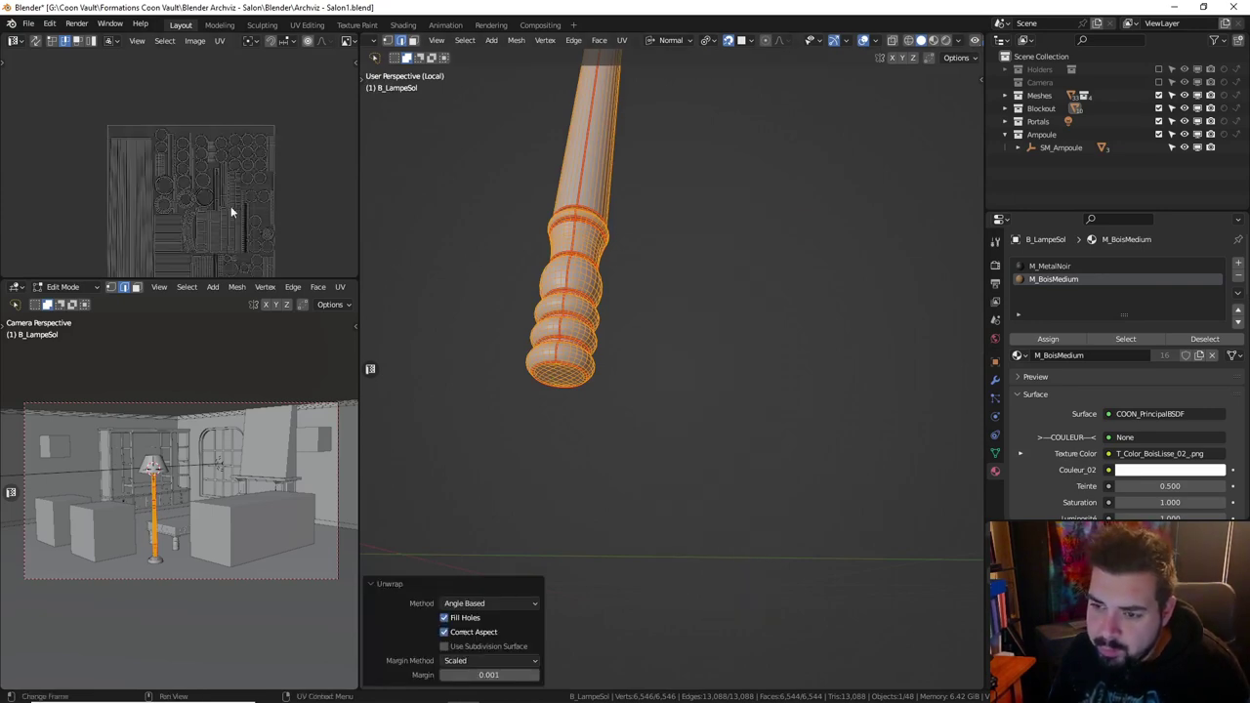
pyautogui.scroll(2, 225, 208)
pyautogui.scroll(1, 279, 187)
pyautogui.scroll(2, 235, 185)
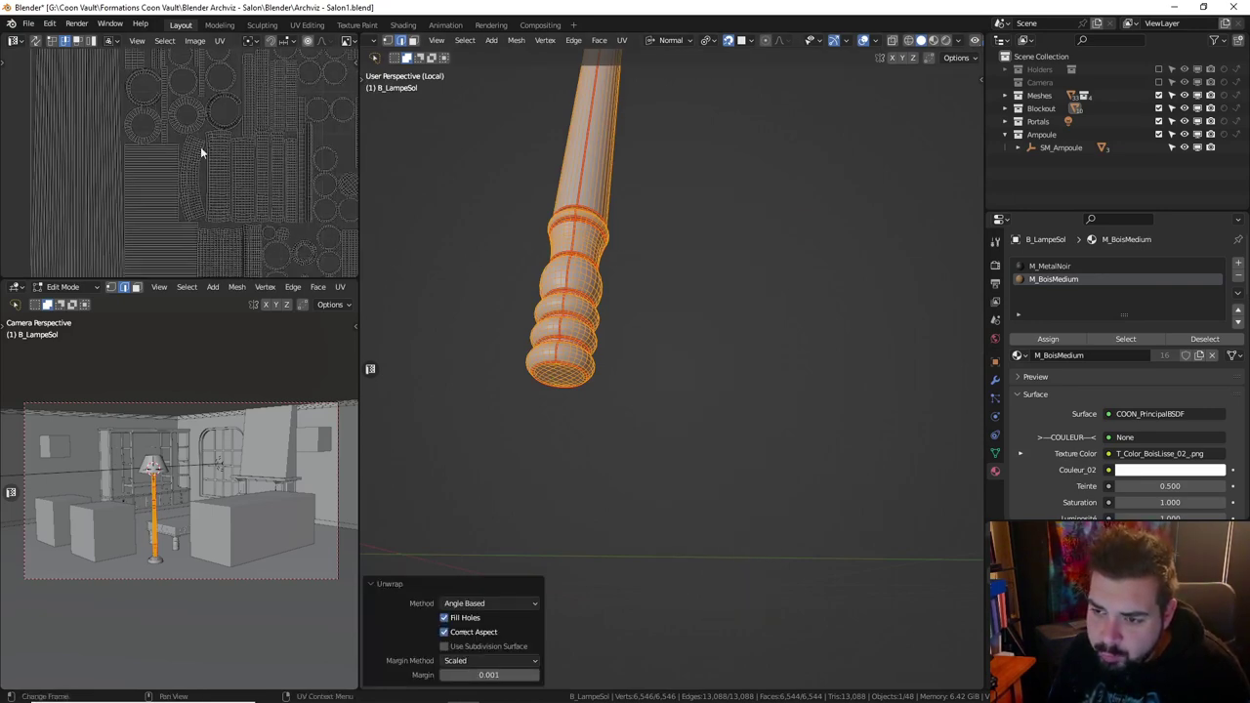
pyautogui.scroll(-1, 247, 187)
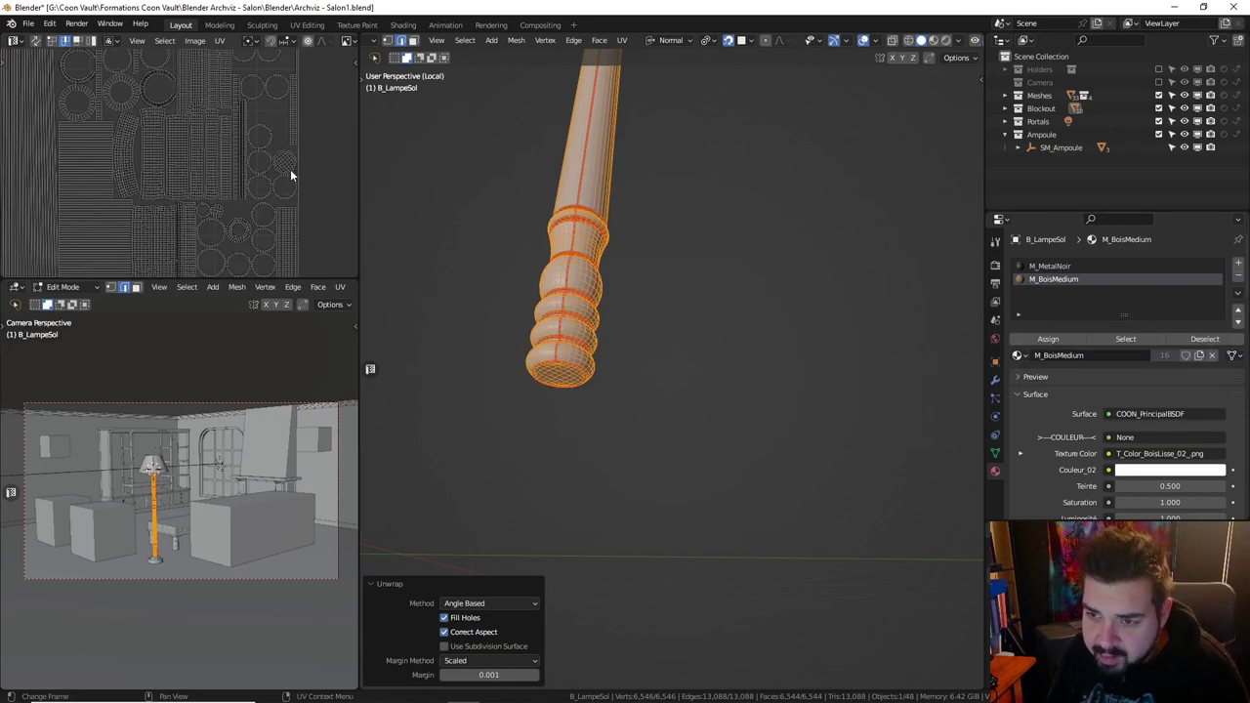
pyautogui.press('l')
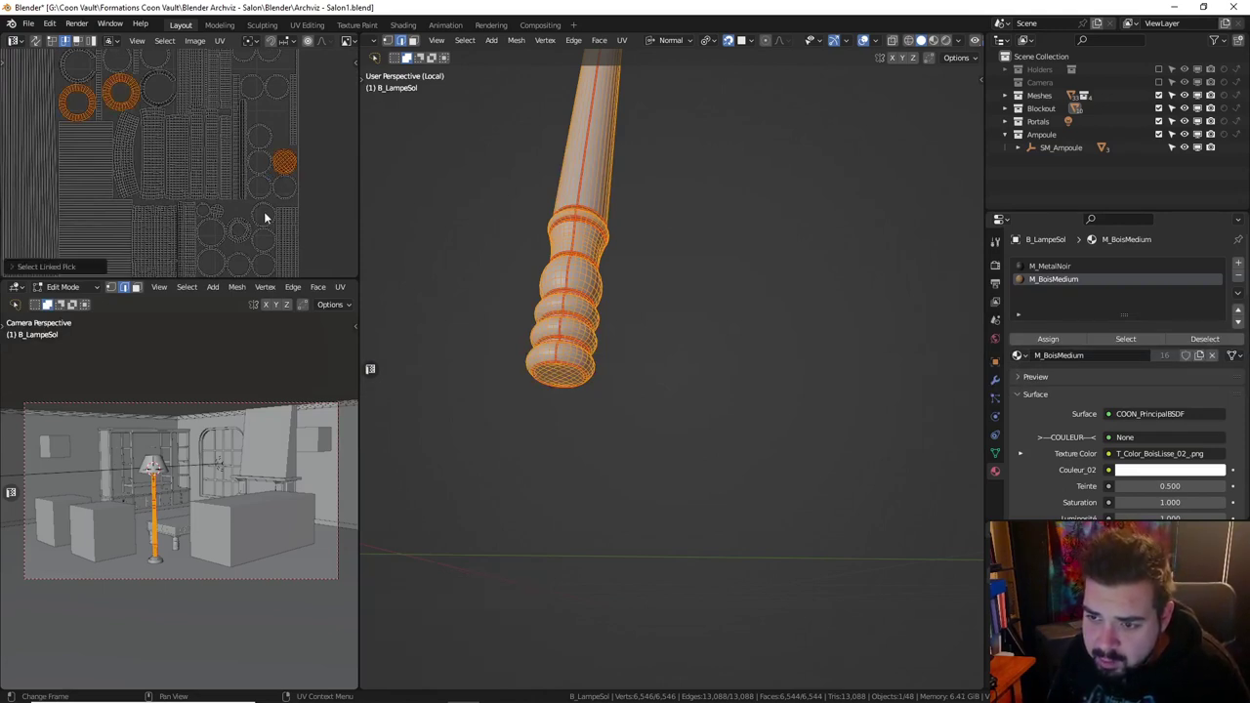
pyautogui.scroll(-1, 264, 211)
pyautogui.scroll(-1, 285, 162)
# In the UV editor, select the pole's long, curved and neighbouring UV islands.
pyautogui.moveTo(286, 162); pyautogui.dragTo(311, 205, button='middle')
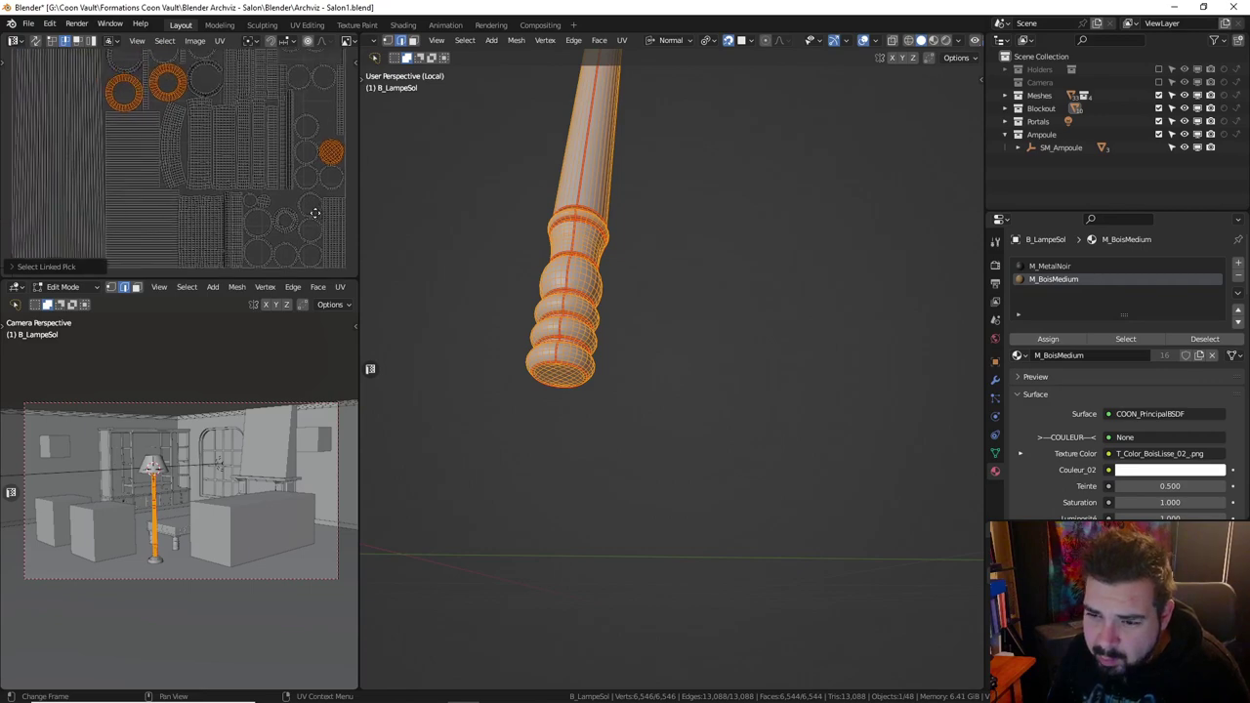
pyautogui.press('a')
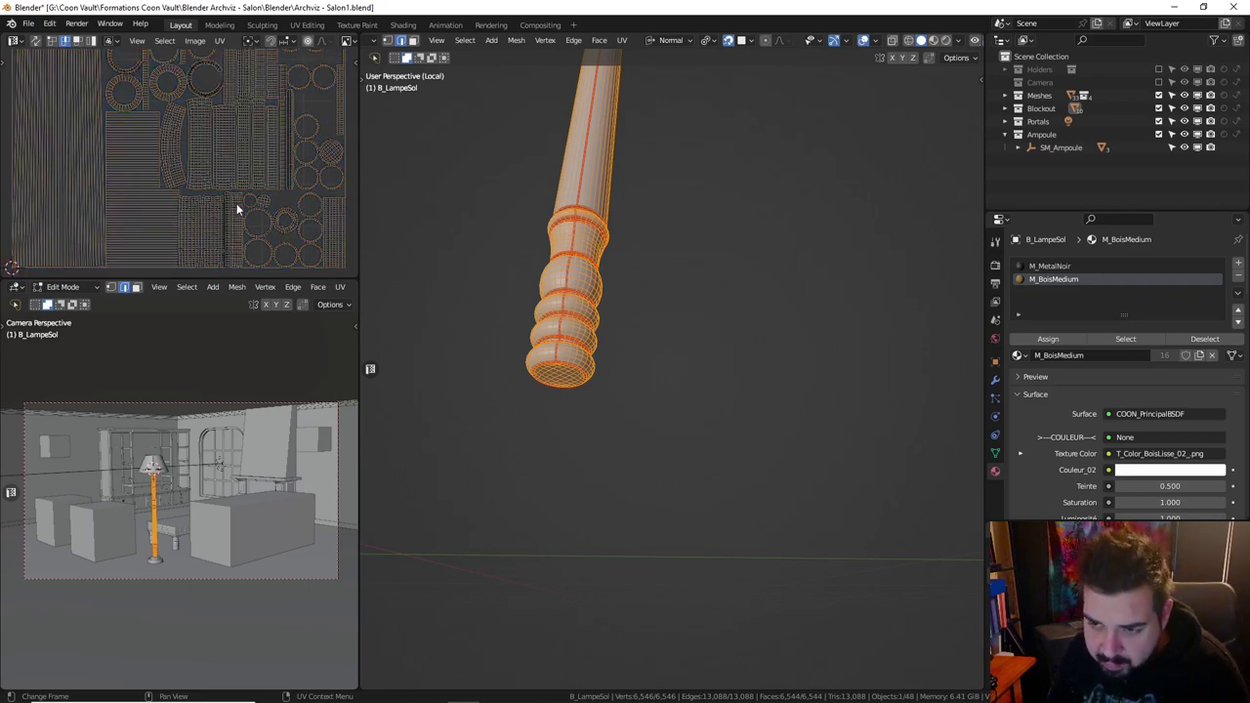
pyautogui.press('l')
pyautogui.press('l')
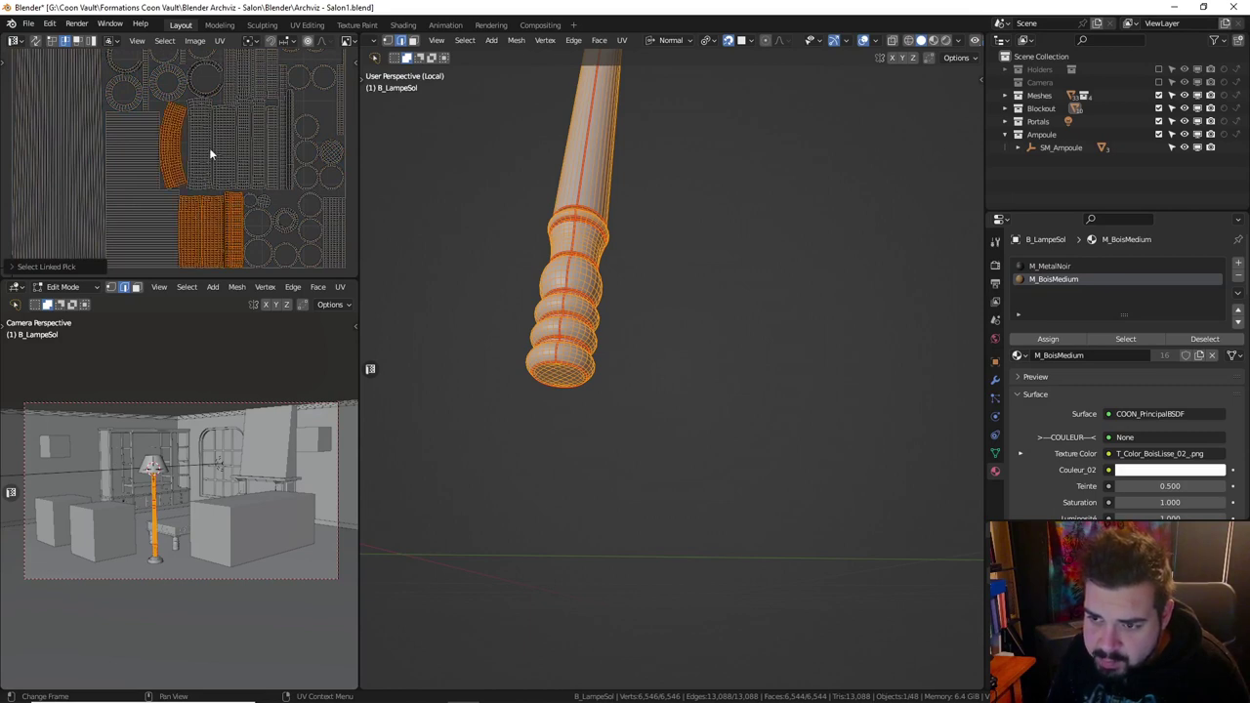
pyautogui.press('l')
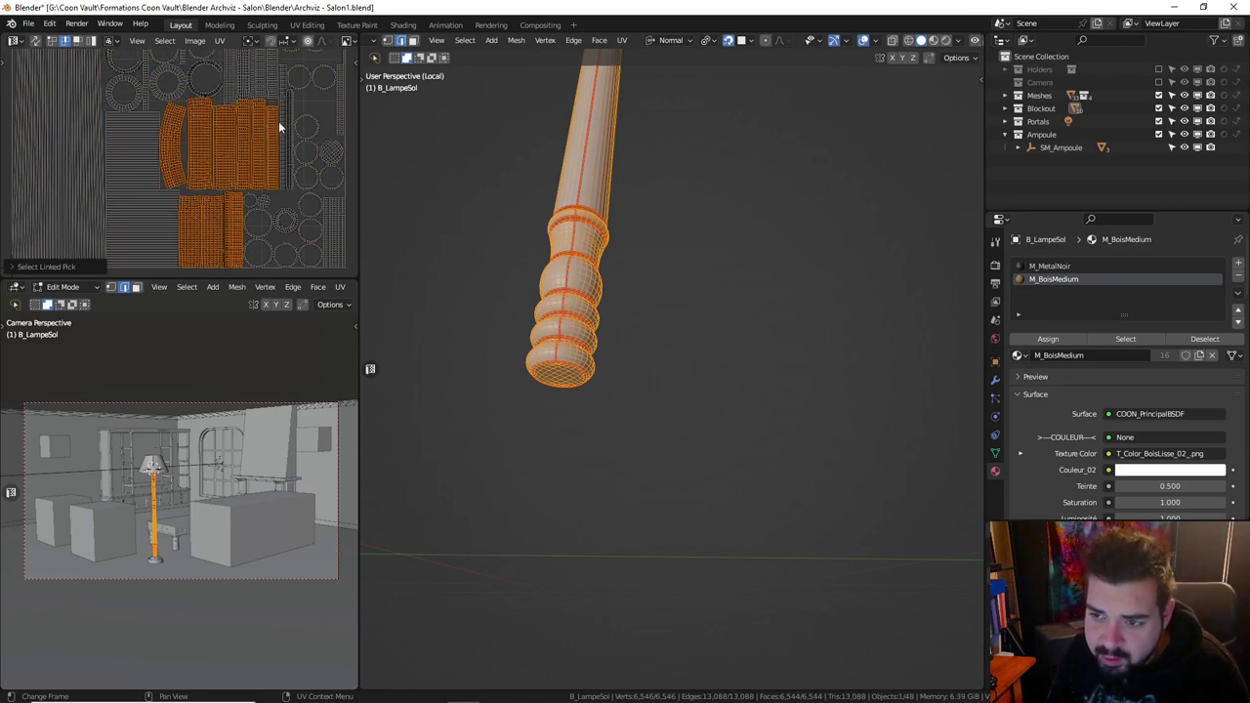
pyautogui.press('l')
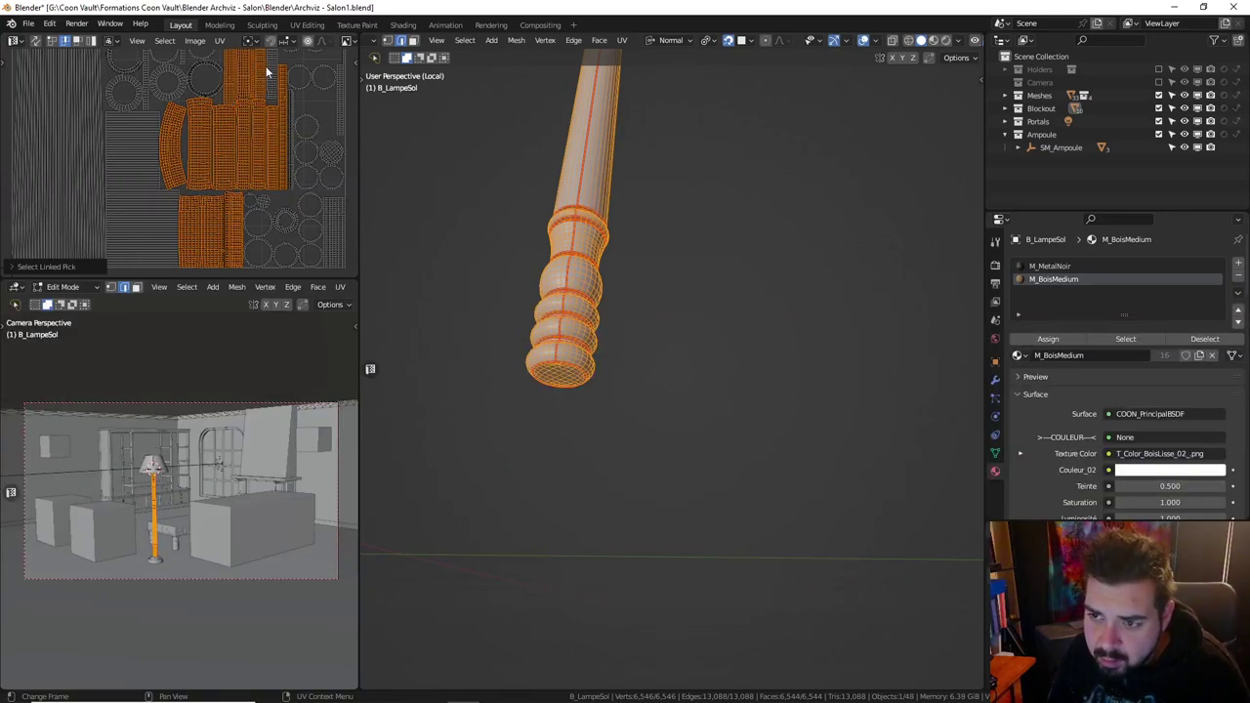
pyautogui.scroll(-2, 254, 138)
pyautogui.scroll(-2, 190, 166)
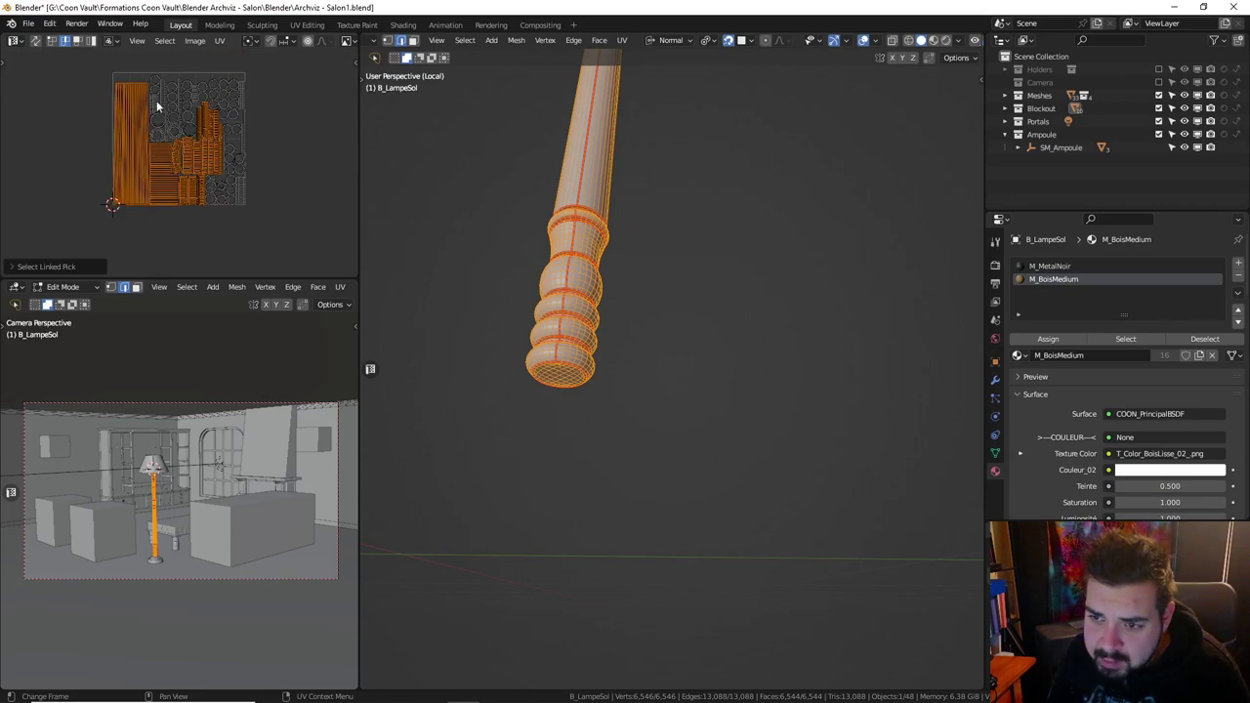
pyautogui.scroll(2, 166, 94)
pyautogui.scroll(2, 166, 94)
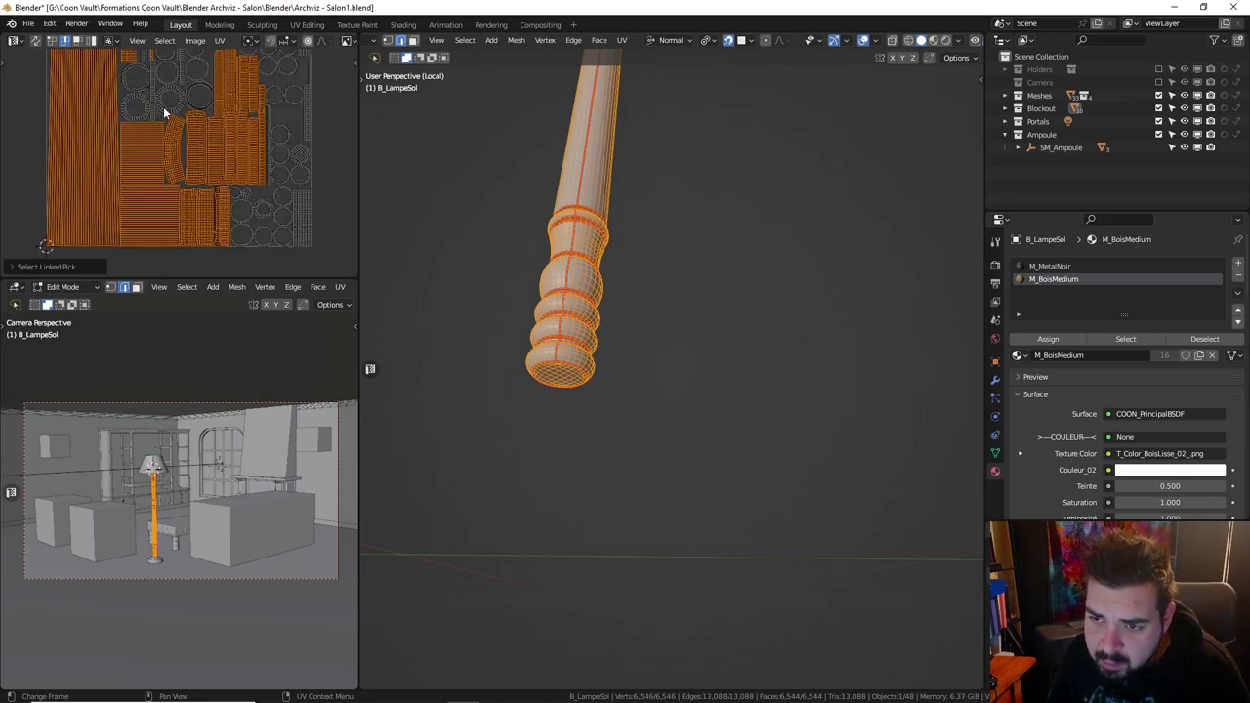
pyautogui.moveTo(167, 75); pyautogui.dragTo(248, 61, button='middle')
pyautogui.scroll(2, 277, 194)
pyautogui.scroll(2, 178, 123)
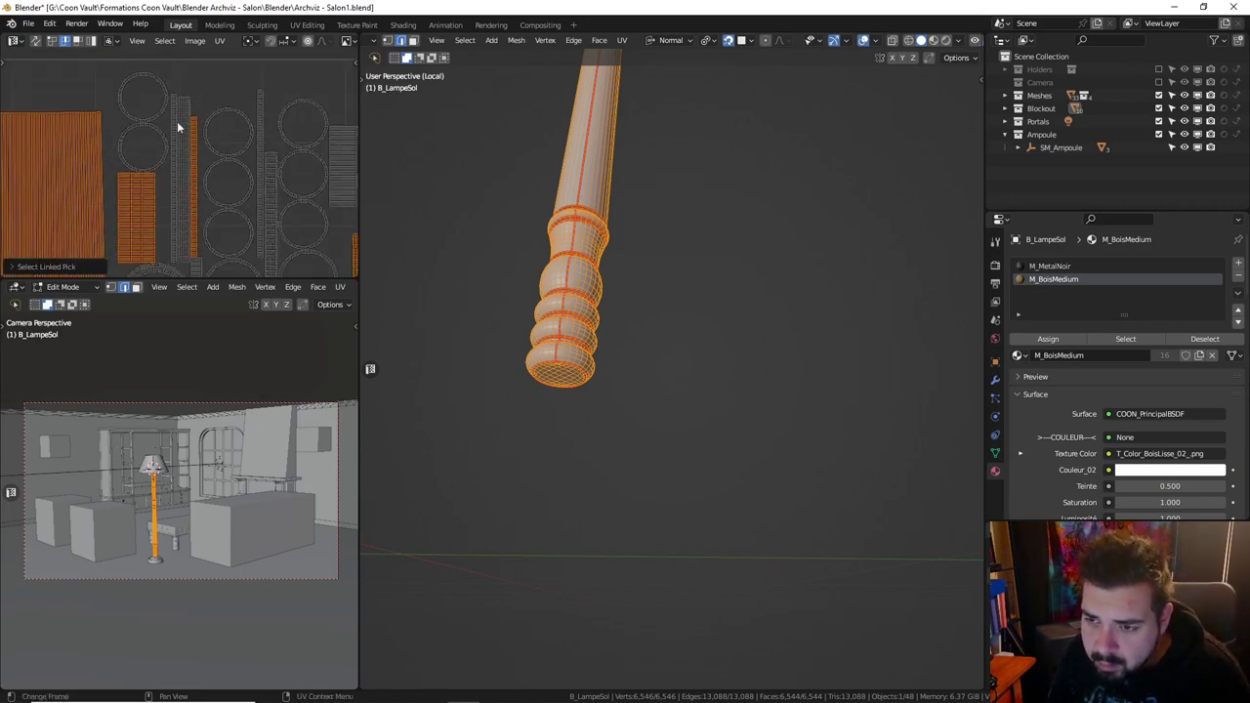
pyautogui.scroll(2, 179, 123)
pyautogui.scroll(-1, 183, 293)
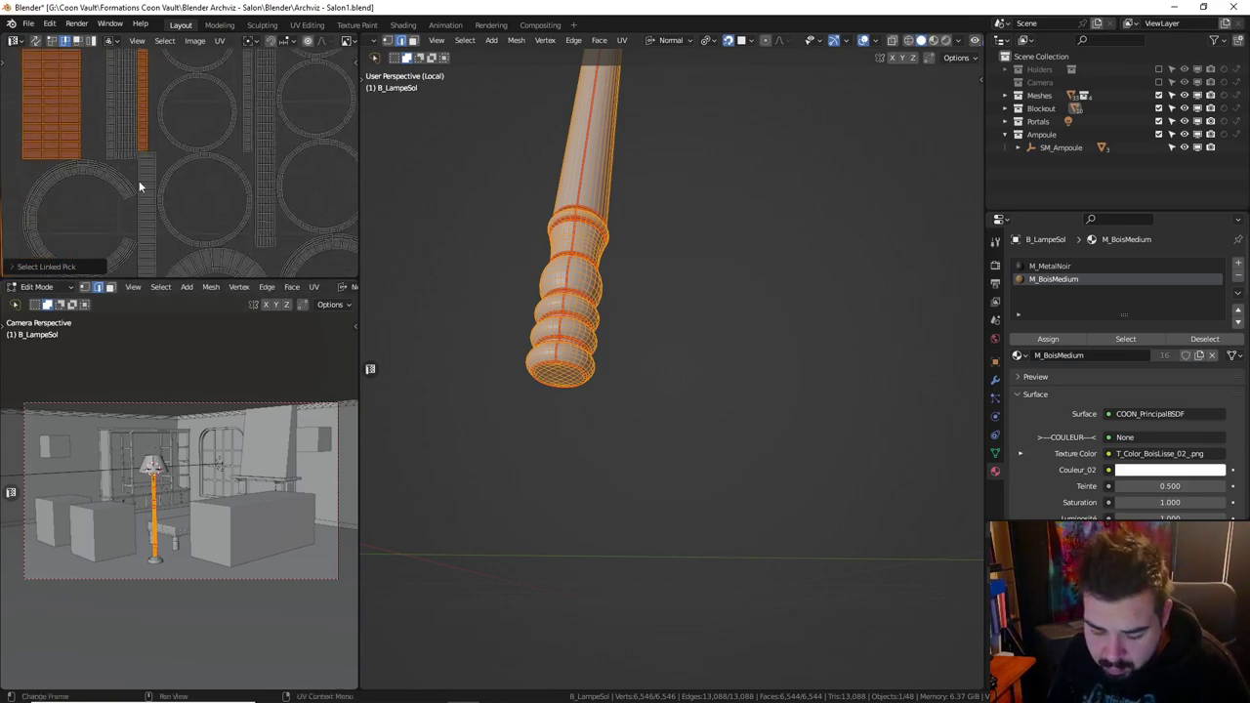
# Add the remaining narrow and thin strip islands of the pole to the selection.
pyautogui.press('l')
pyautogui.press('l')
pyautogui.press('l')
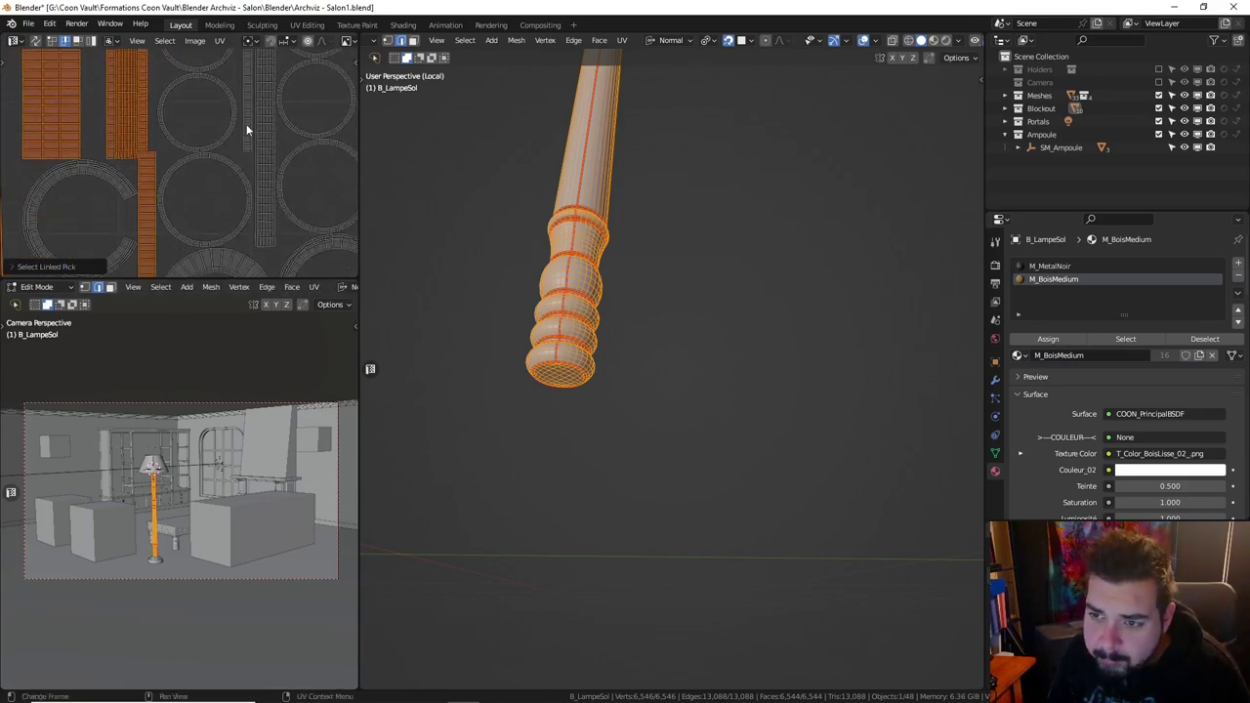
pyautogui.scroll(2, 264, 118)
pyautogui.scroll(-5, 235, 137)
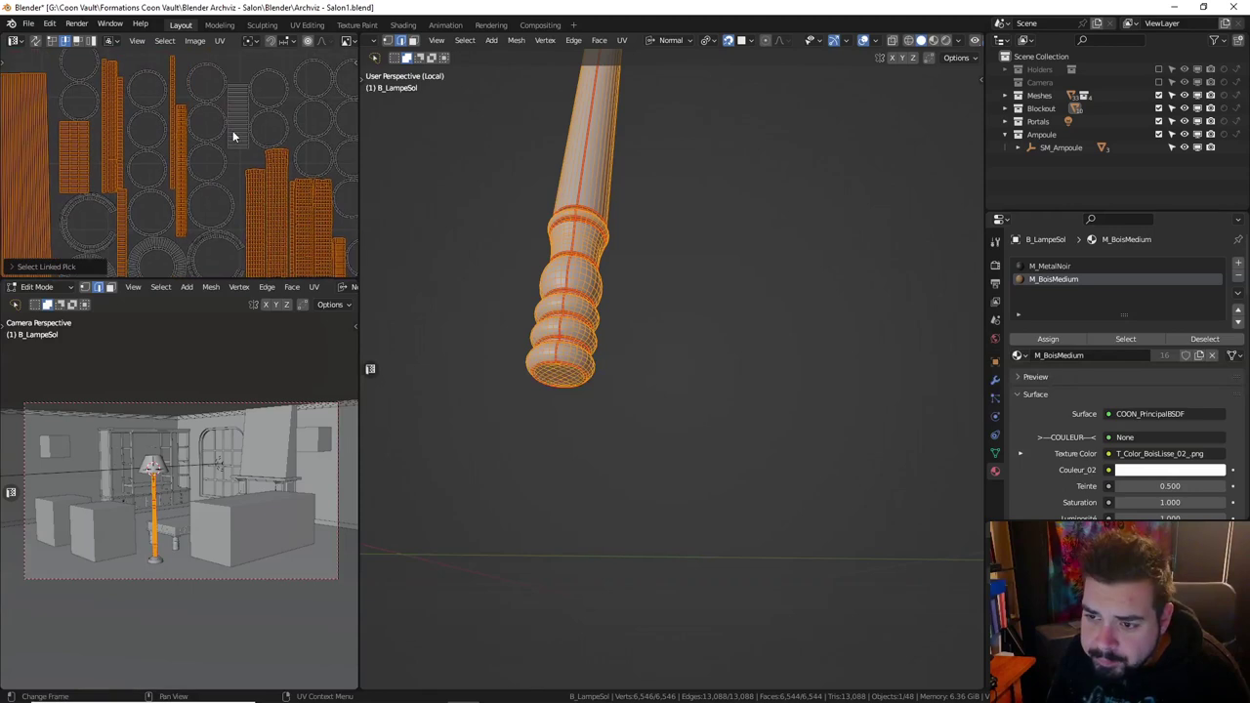
pyautogui.scroll(2, 270, 202)
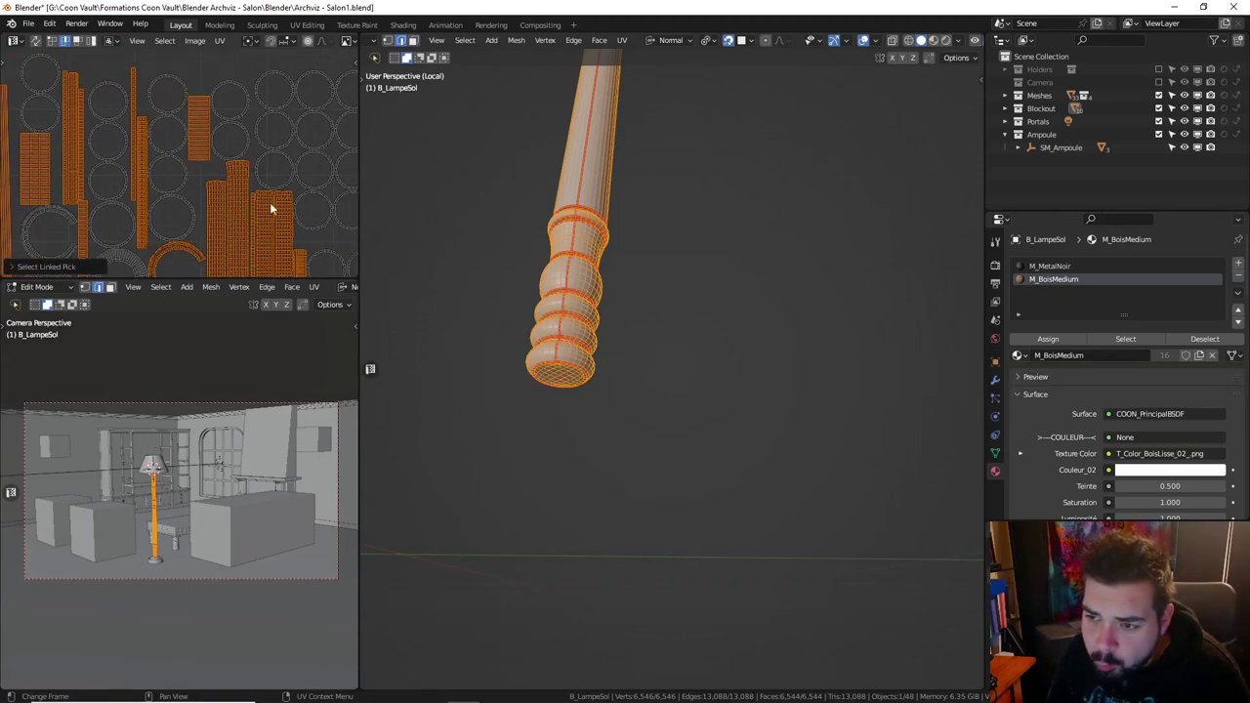
pyautogui.scroll(-2, 219, 215)
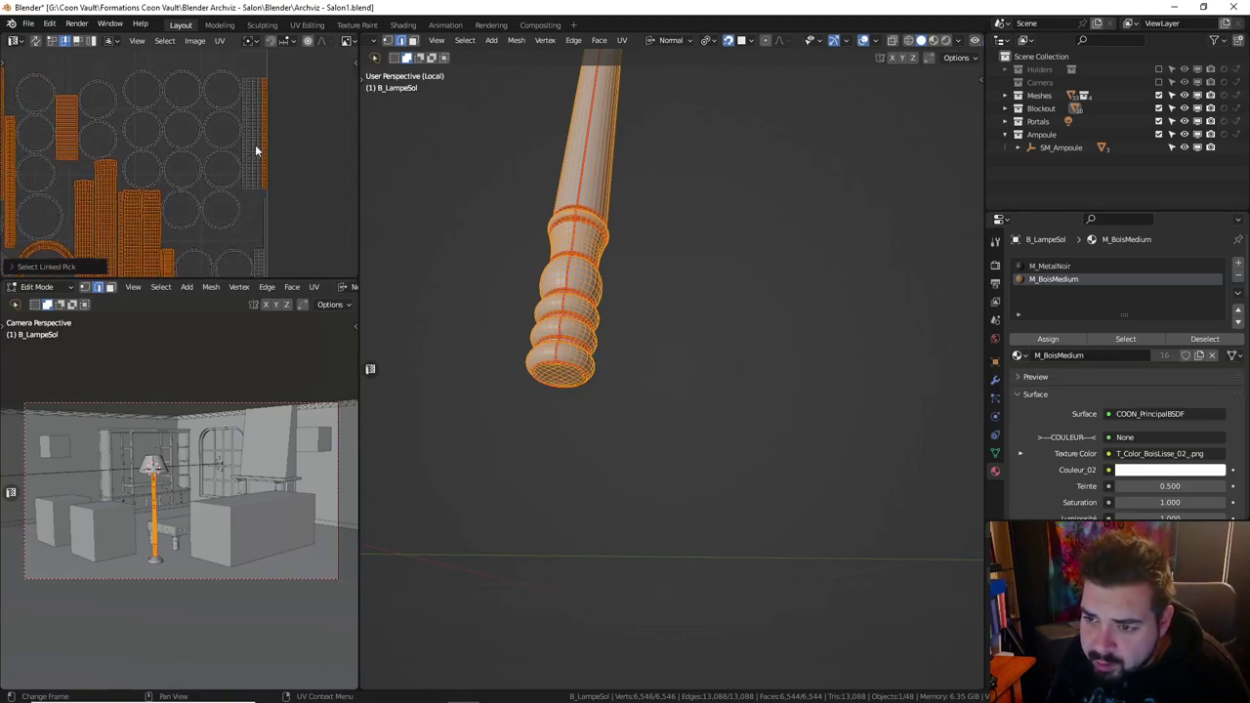
pyautogui.press('l')
pyautogui.press('l')
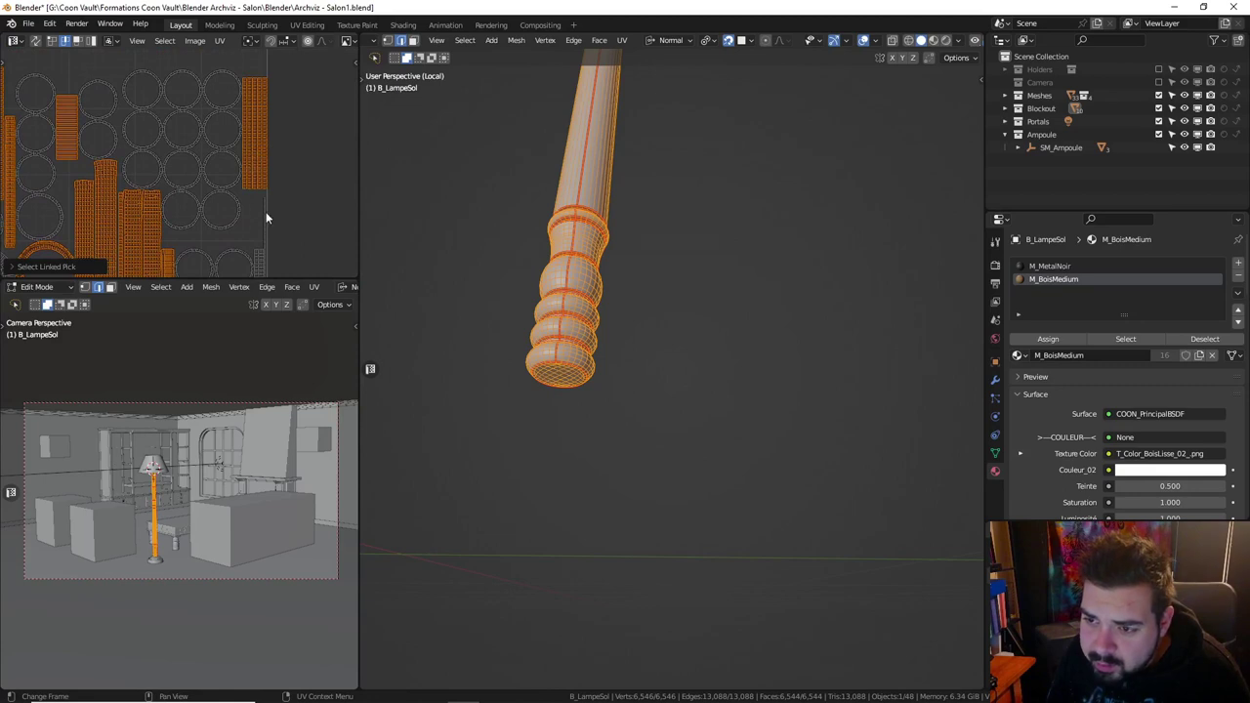
pyautogui.press('l')
pyautogui.press('l')
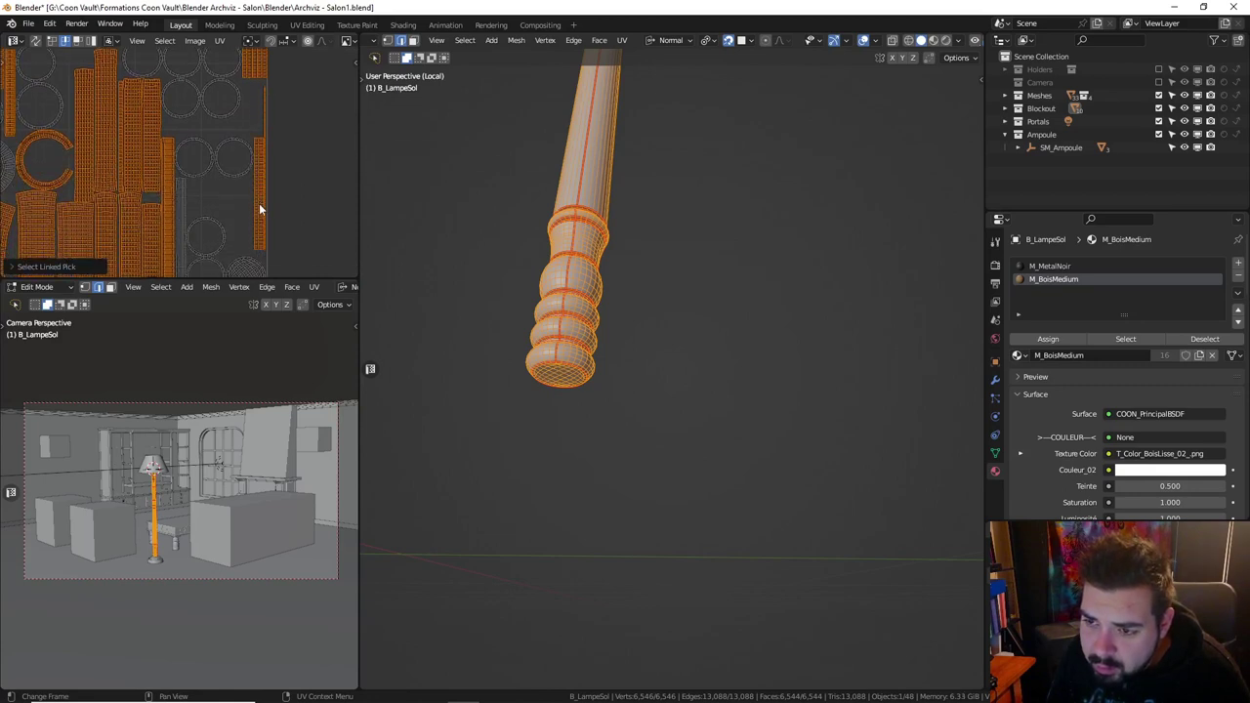
pyautogui.moveTo(224, 234); pyautogui.dragTo(215, 125, button='middle')
pyautogui.press('l')
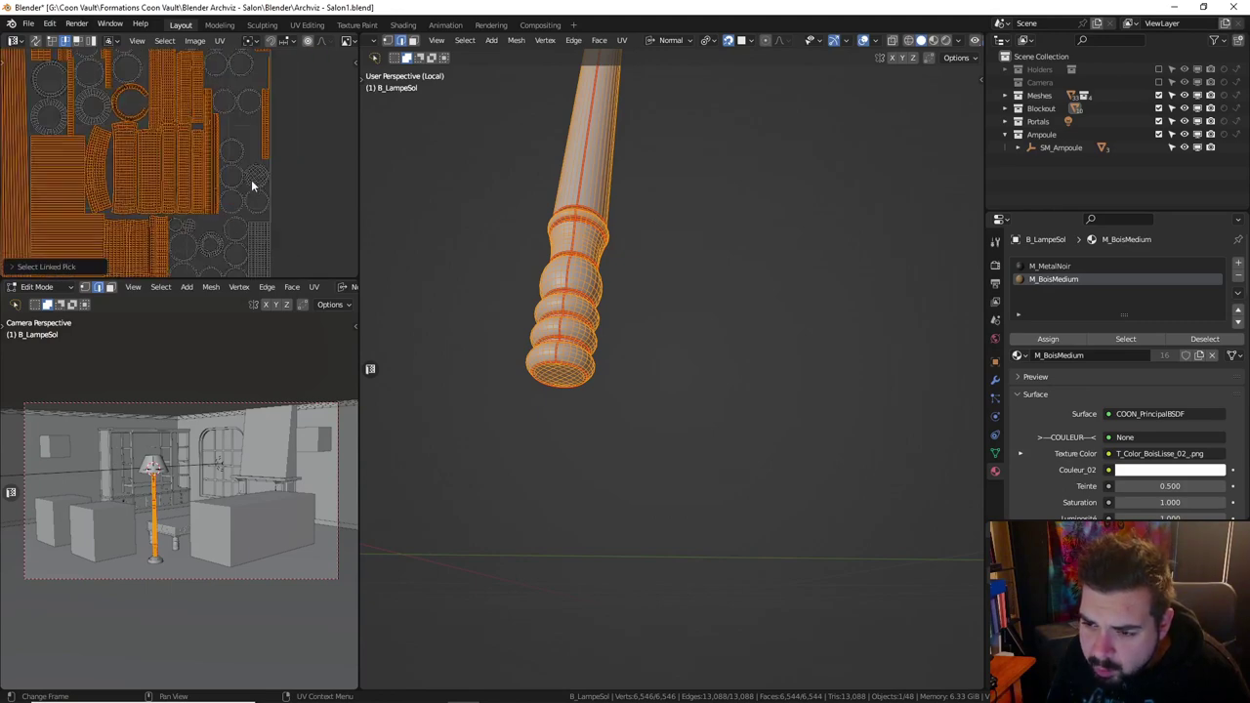
pyautogui.scroll(-2, 250, 127)
pyautogui.scroll(1, 250, 123)
pyautogui.press('l')
pyautogui.press('l')
pyautogui.press('l')
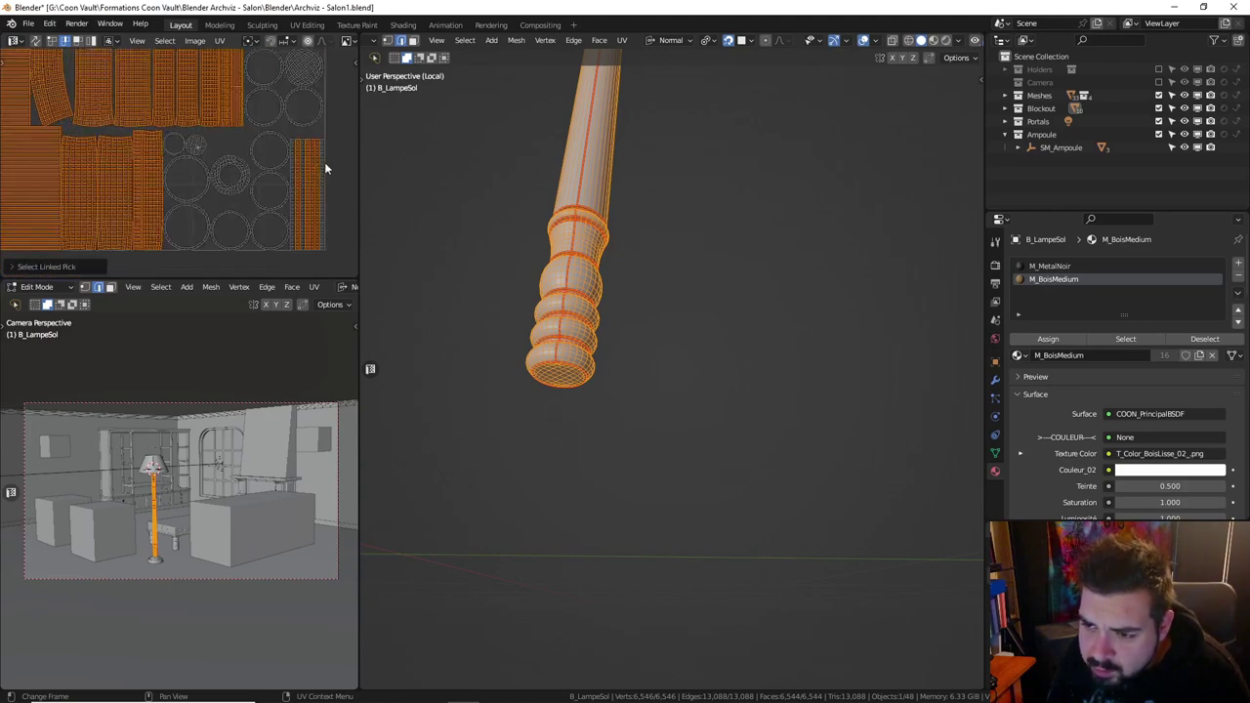
pyautogui.press('l')
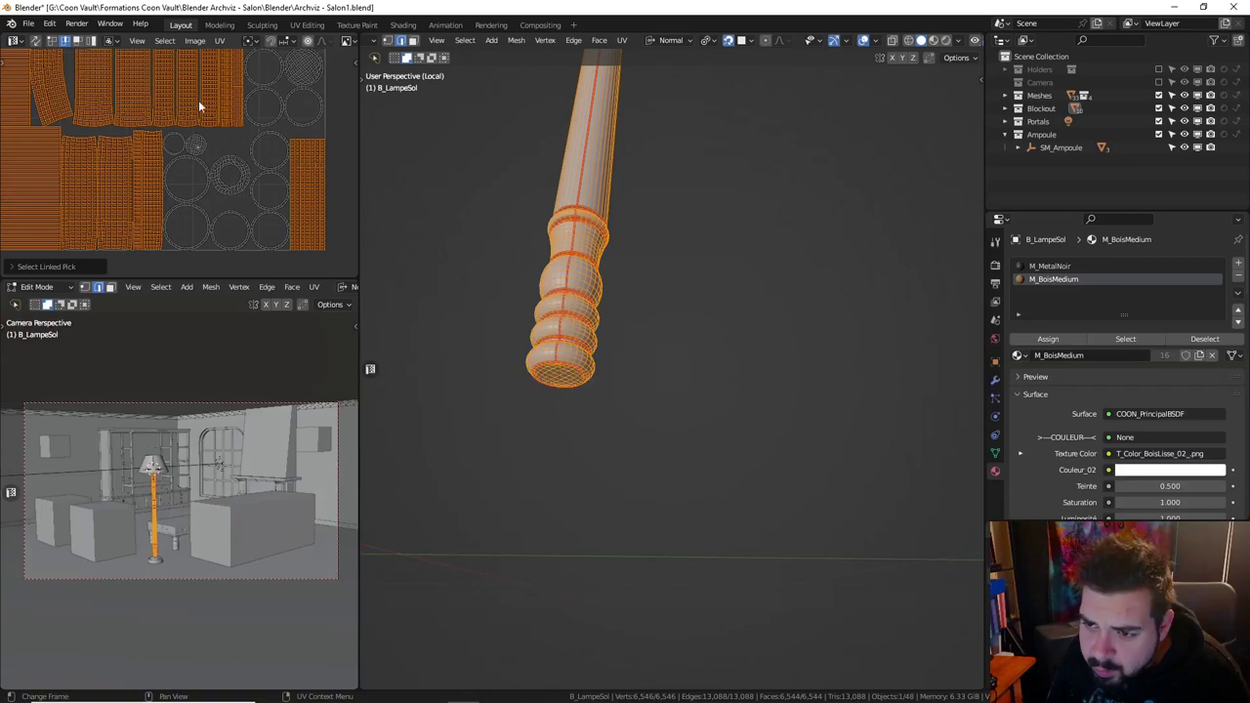
pyautogui.moveTo(200, 105)
pyautogui.mouseDown(button='middle')
pyautogui.moveTo(228, 186)
pyautogui.moveTo(196, 217)
pyautogui.mouseUp(button='middle')
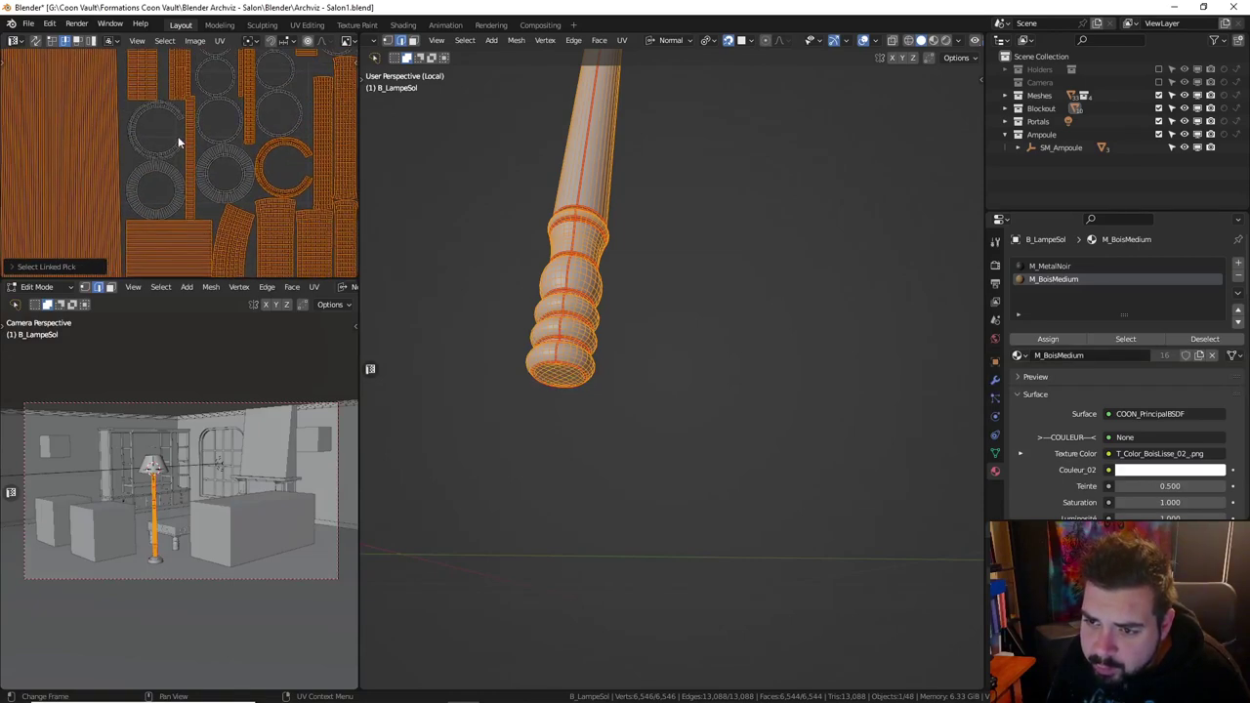
pyautogui.scroll(2, 195, 142)
pyautogui.scroll(-5, 195, 147)
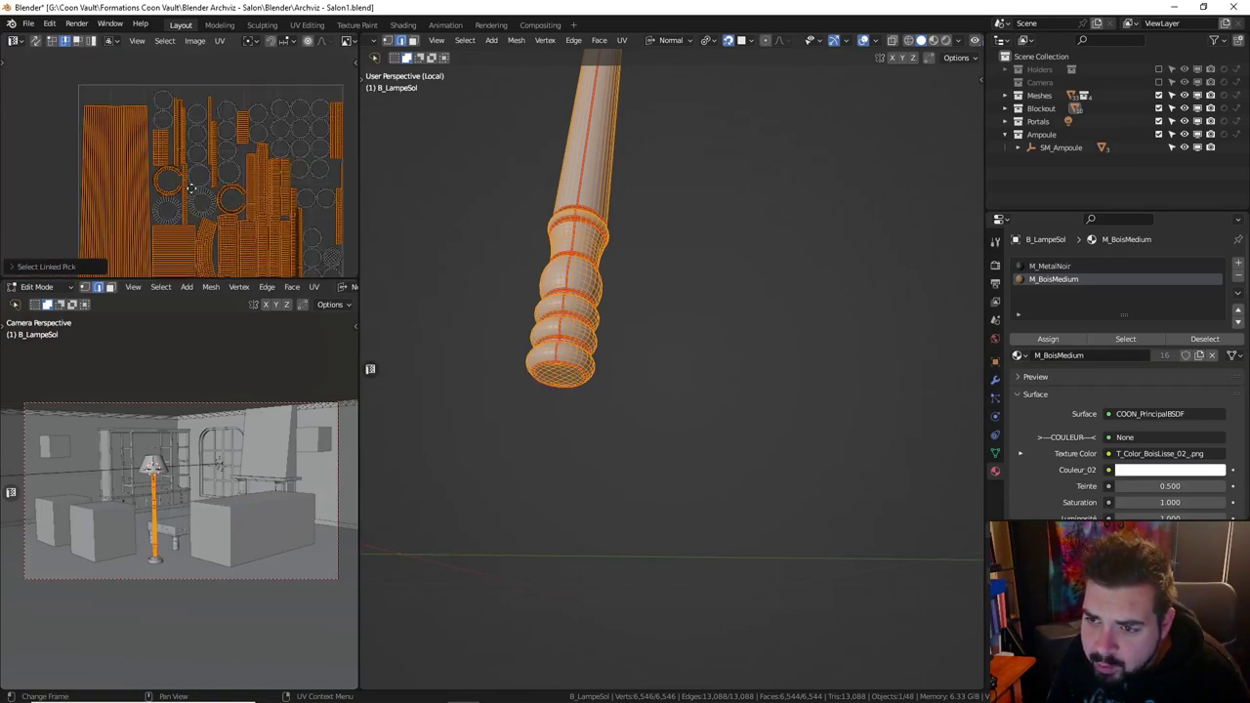
# Straighten the selected strip islands and average all island scales.
pyautogui.press('q')
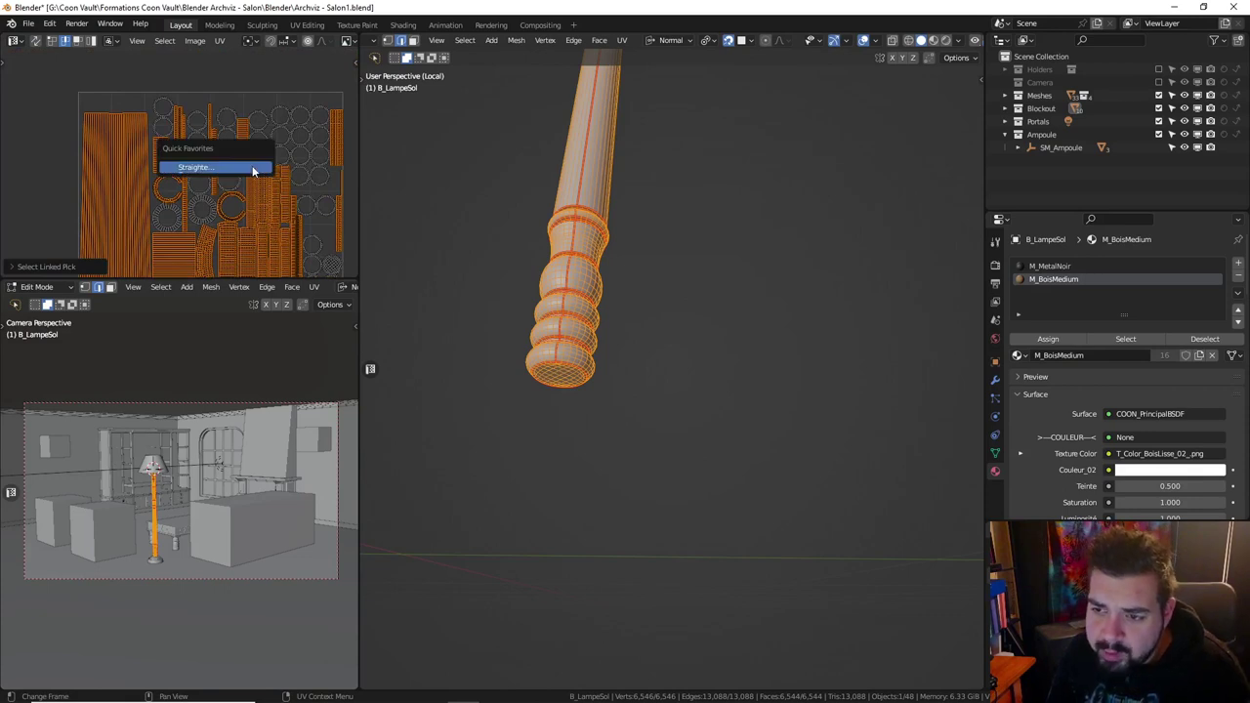
pyautogui.click(252, 165)
pyautogui.hotkey('ctrl', 'a')
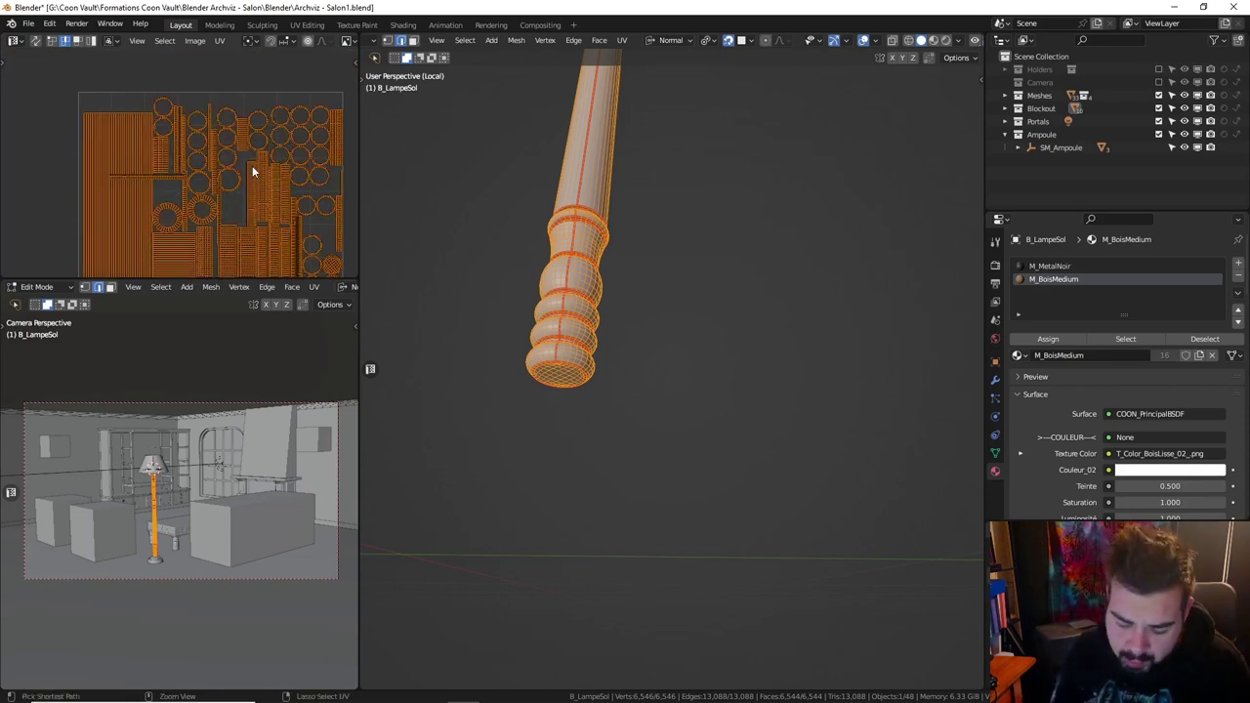
# Leave the pole's Edit Mode, then isolate the lamp base and start editing its mesh.
pyautogui.press('Tab')
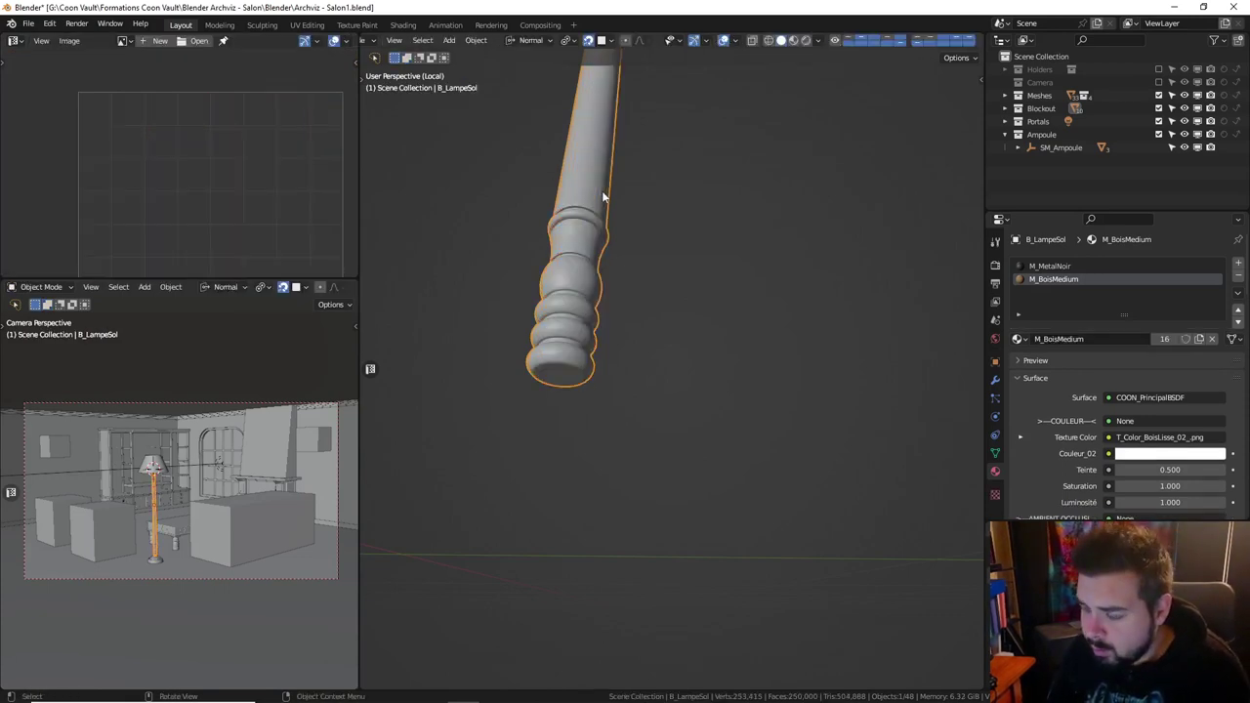
pyautogui.press('KP_Divide')
pyautogui.scroll(3, 590, 192)
pyautogui.scroll(-3, 604, 579)
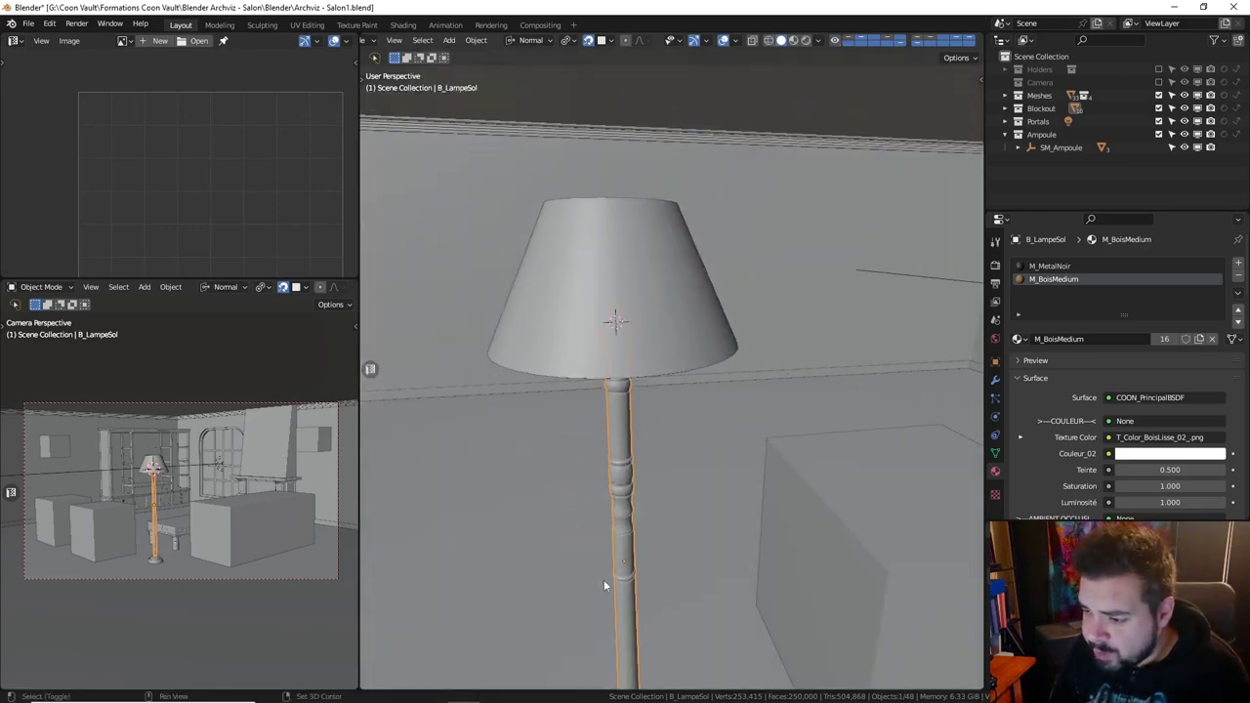
pyautogui.moveTo(604, 579)
pyautogui.keyDown('shift'); pyautogui.mouseDown(button='middle')
pyautogui.moveTo(626, 424)
pyautogui.moveTo(638, 463)
pyautogui.mouseUp(button='middle'); pyautogui.keyUp('shift')
pyautogui.click(614, 565)
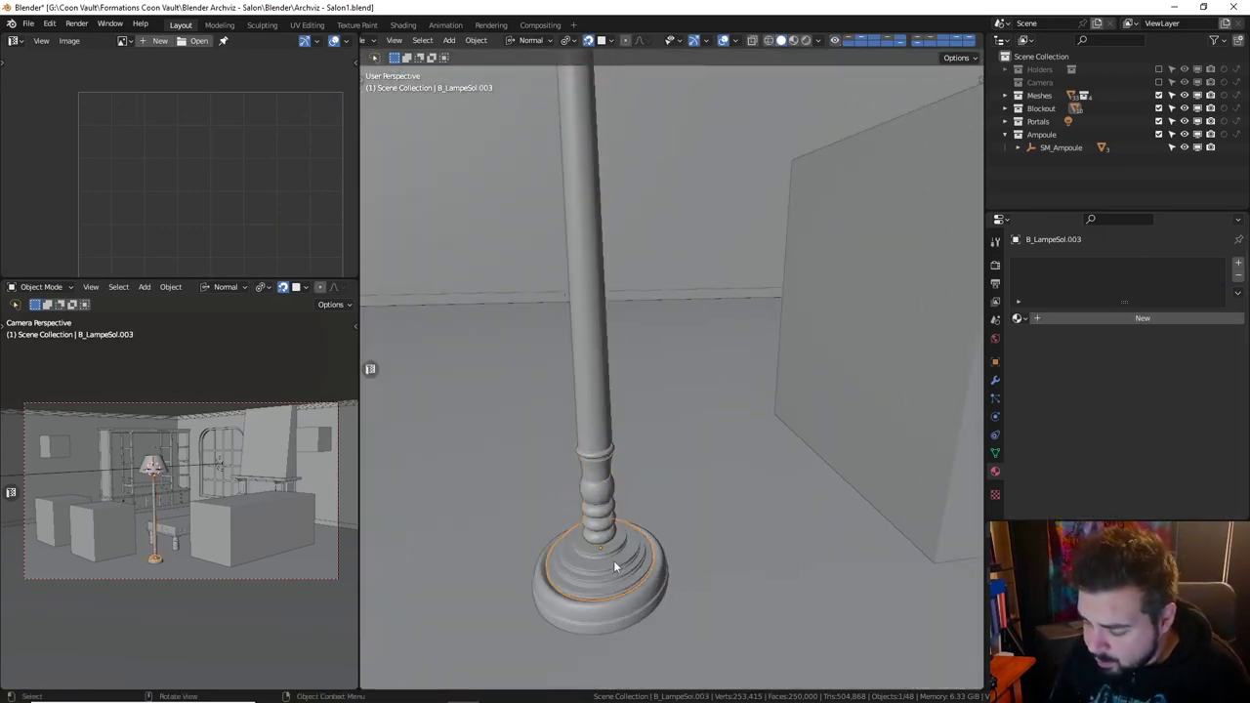
pyautogui.press('KP_Divide')
pyautogui.press('Tab')
# Select the base's sharp edges and add two more edges to form a vertical cut.
pyautogui.press('a')
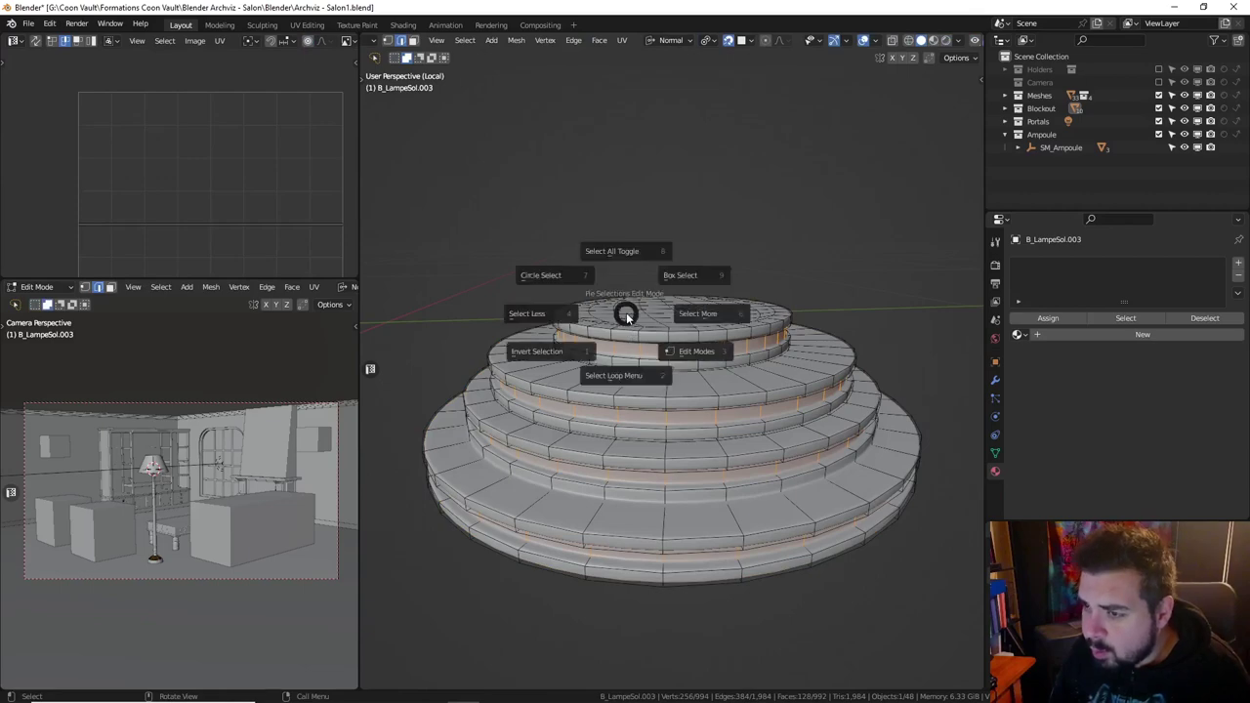
pyautogui.click(465, 40)
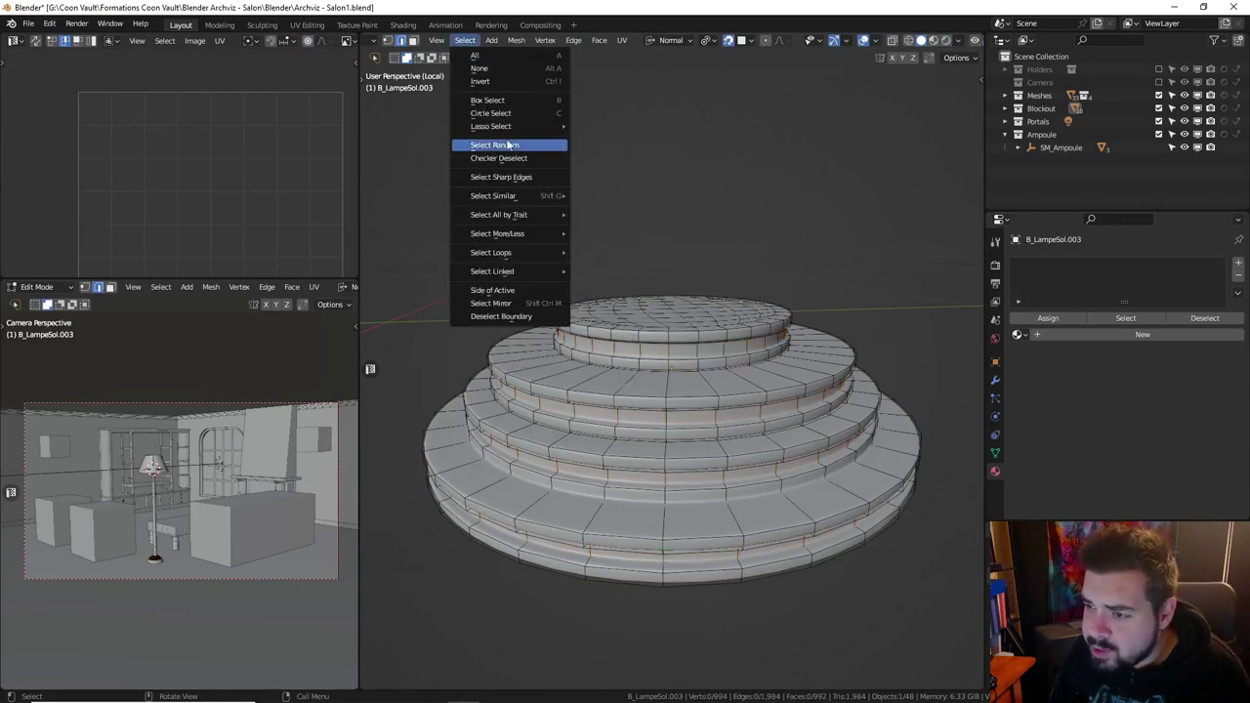
pyautogui.click(514, 177)
pyautogui.scroll(3, 683, 410)
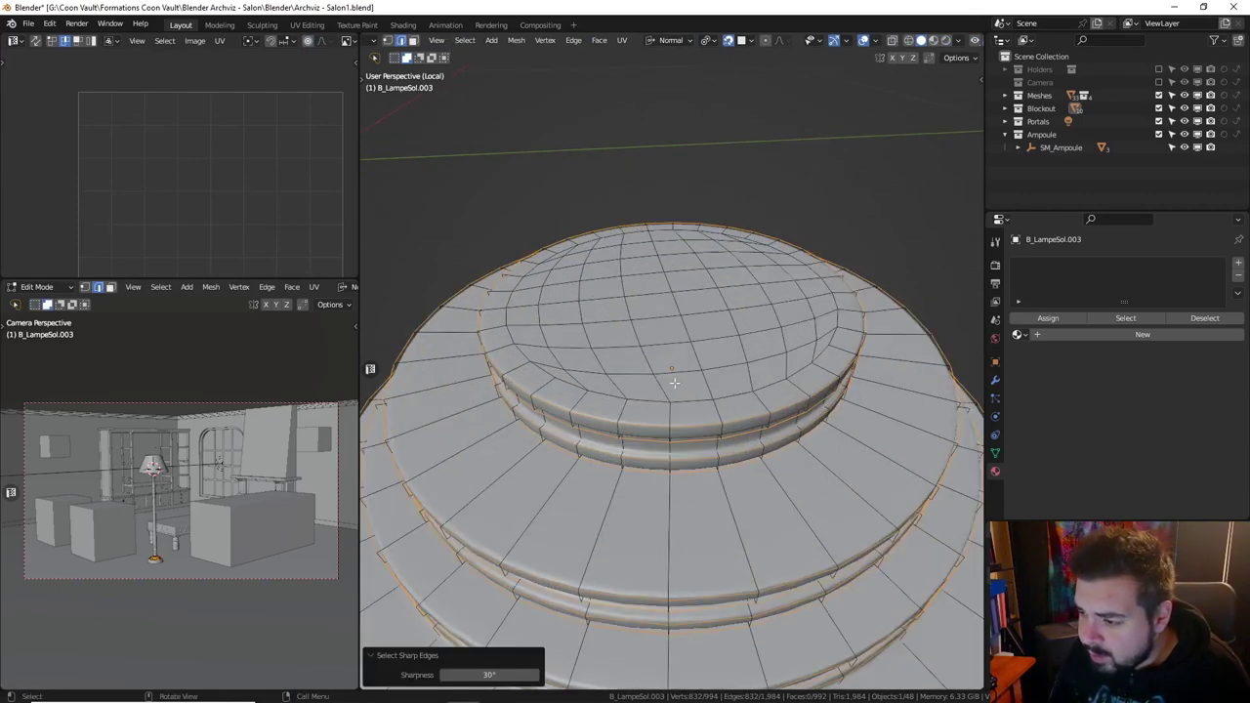
pyautogui.moveTo(684, 429)
pyautogui.mouseDown(button='middle')
pyautogui.moveTo(703, 358)
pyautogui.moveTo(690, 314)
pyautogui.moveTo(683, 421)
pyautogui.moveTo(671, 395)
pyautogui.mouseUp(button='middle')
pyautogui.keyDown('shift'); pyautogui.click(689, 355); pyautogui.keyUp('shift')
pyautogui.keyDown('shift'); pyautogui.click(674, 337); pyautogui.keyUp('shift')
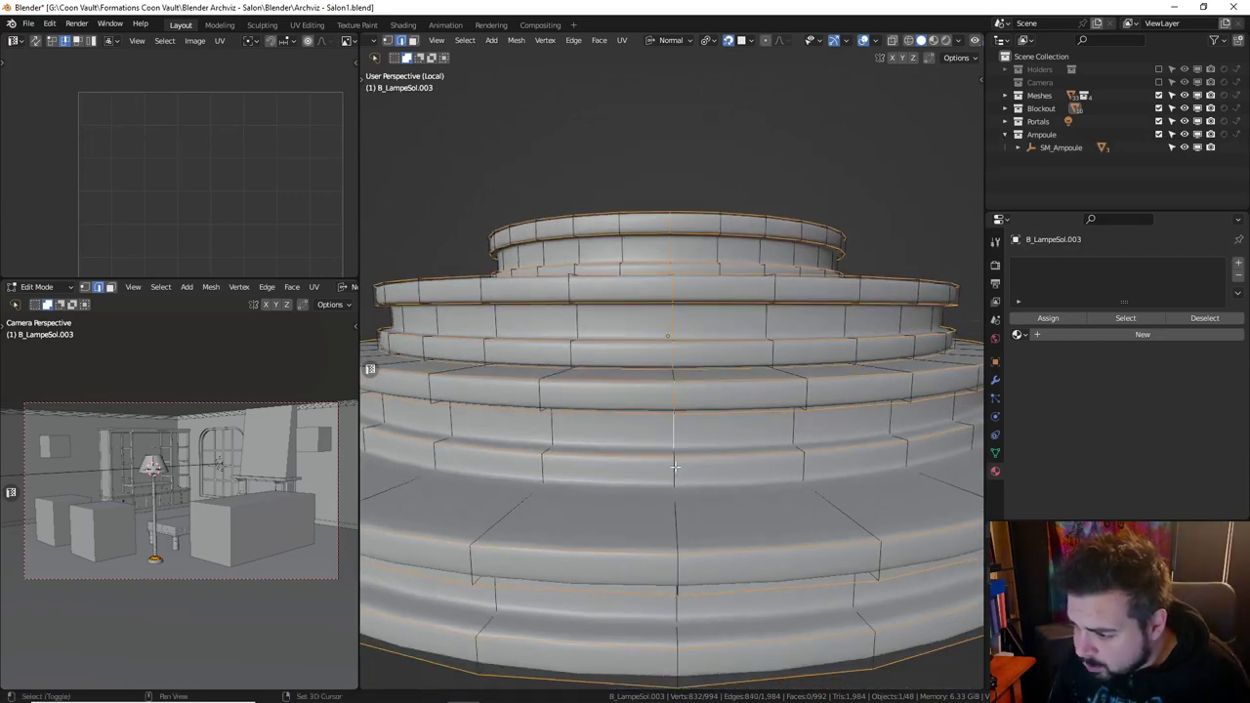
# Mark the selected edges as seams, then select the whole base mesh.
pyautogui.moveTo(681, 467)
pyautogui.mouseDown(button='middle')
pyautogui.moveTo(665, 491)
pyautogui.moveTo(680, 444)
pyautogui.mouseUp(button='middle')
pyautogui.moveTo(671, 488); pyautogui.dragTo(671, 443, button='middle')
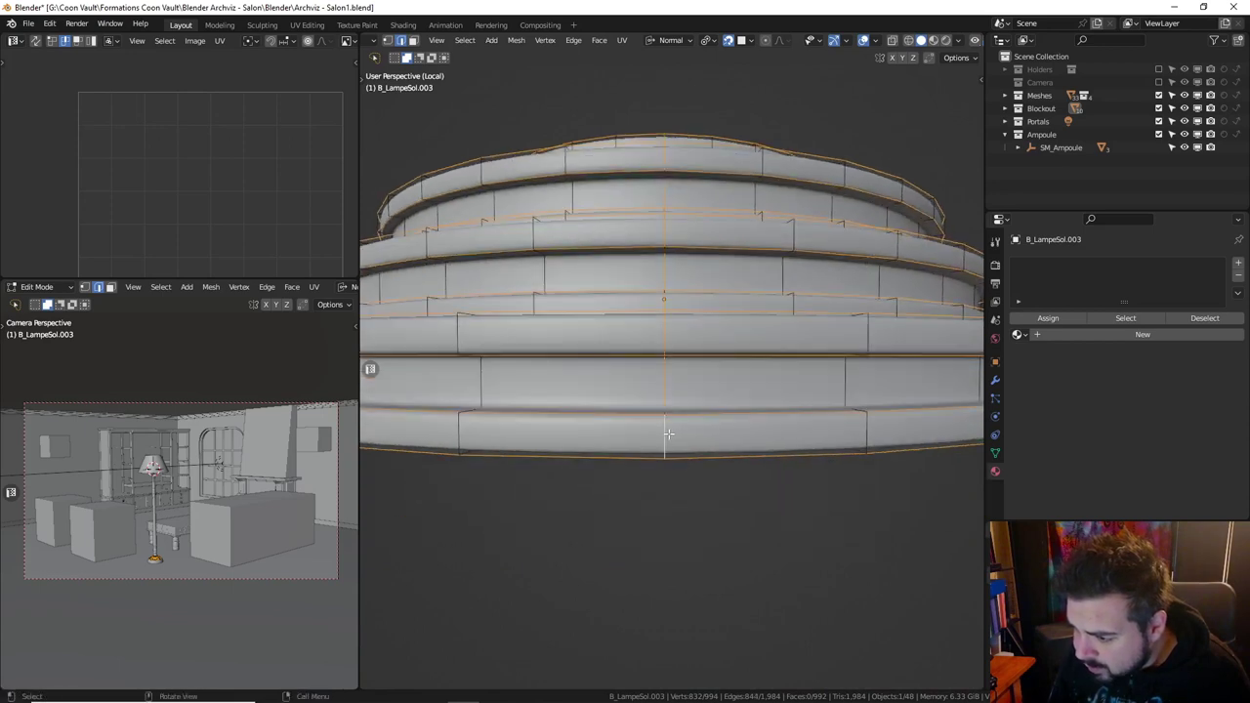
pyautogui.rightClick(670, 431)
pyautogui.click(670, 432)
pyautogui.press('a')
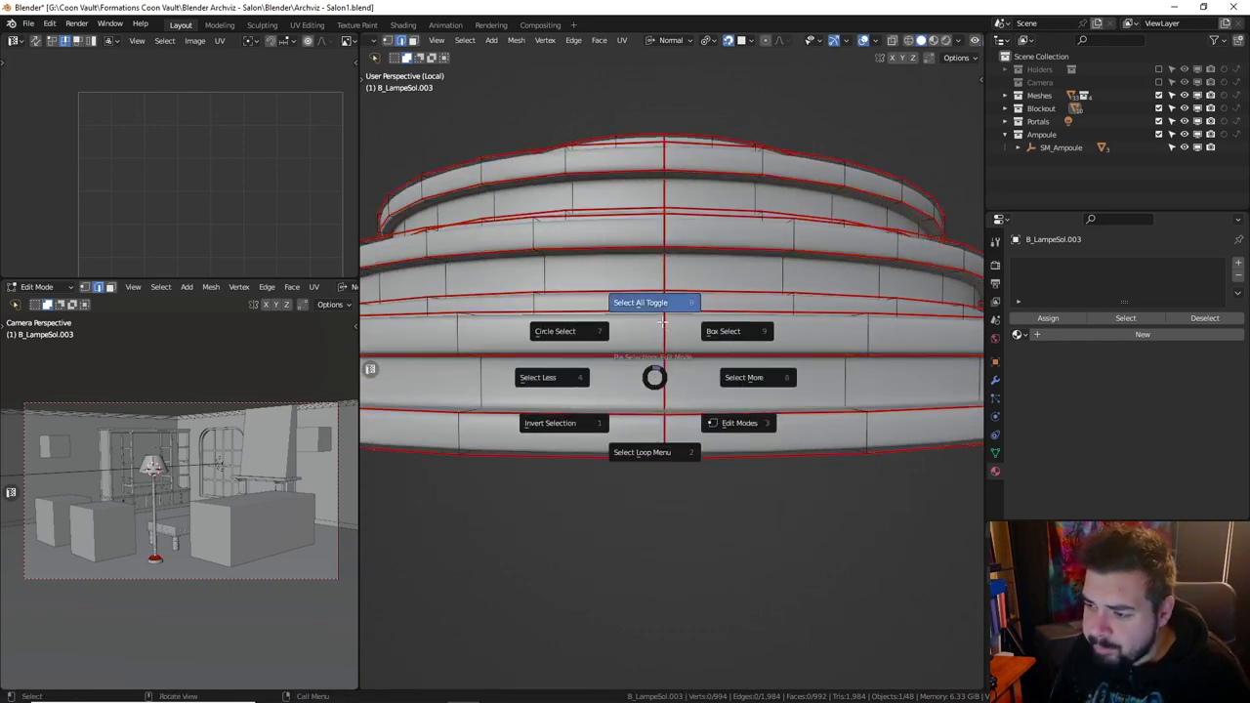
pyautogui.click(654, 377)
# Unwrap the lamp base and select its three circular UV islands.
pyautogui.press('u')
pyautogui.click(643, 288)
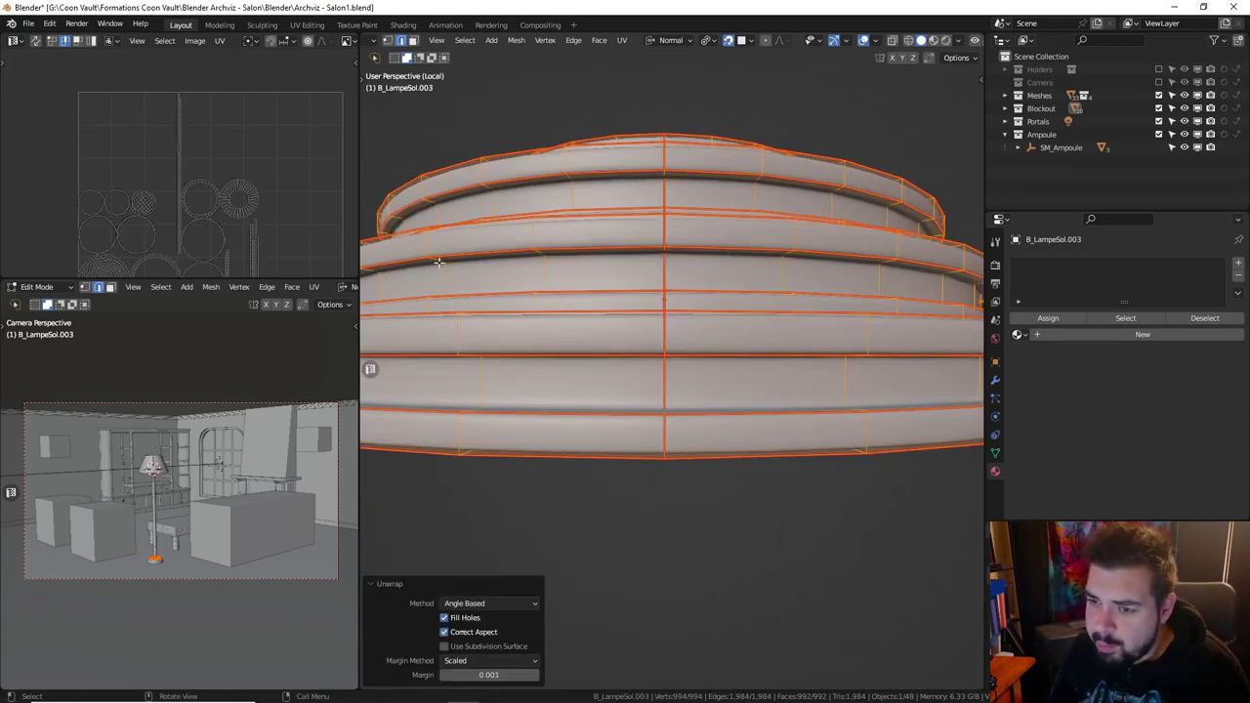
pyautogui.scroll(2, 189, 169)
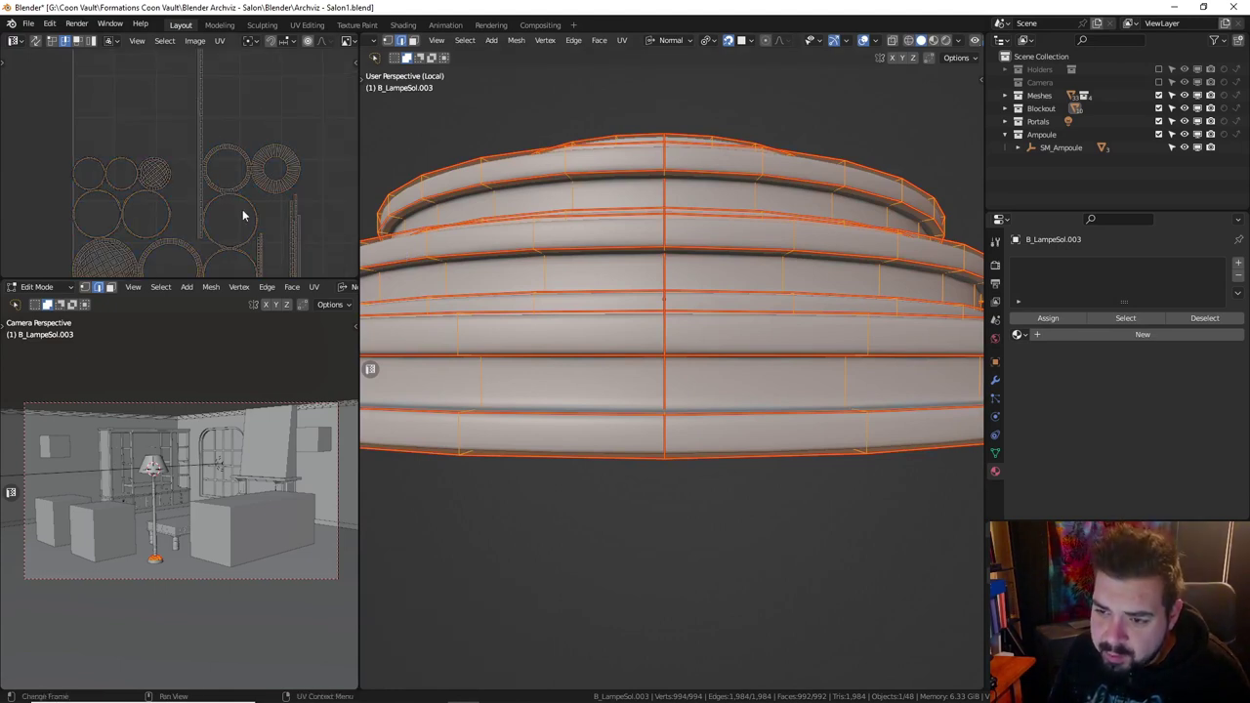
pyautogui.moveTo(242, 215); pyautogui.dragTo(258, 111, button='middle')
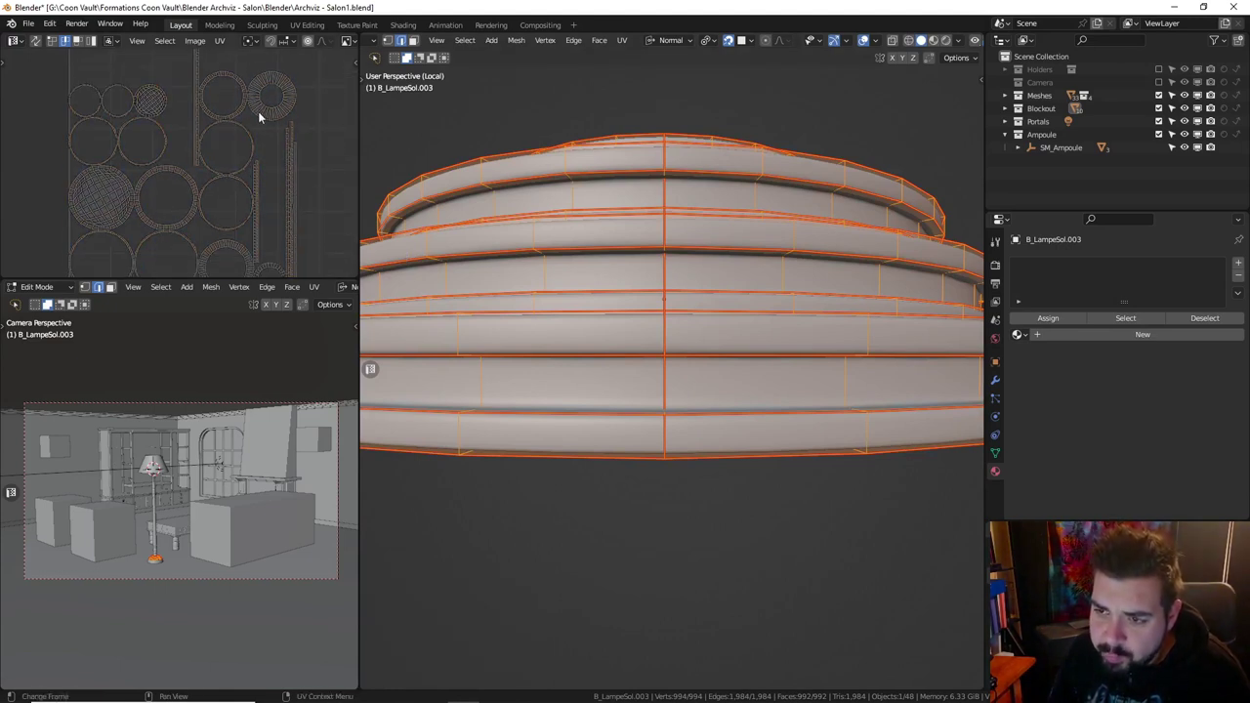
pyautogui.scroll(-2, 258, 111)
pyautogui.press('l')
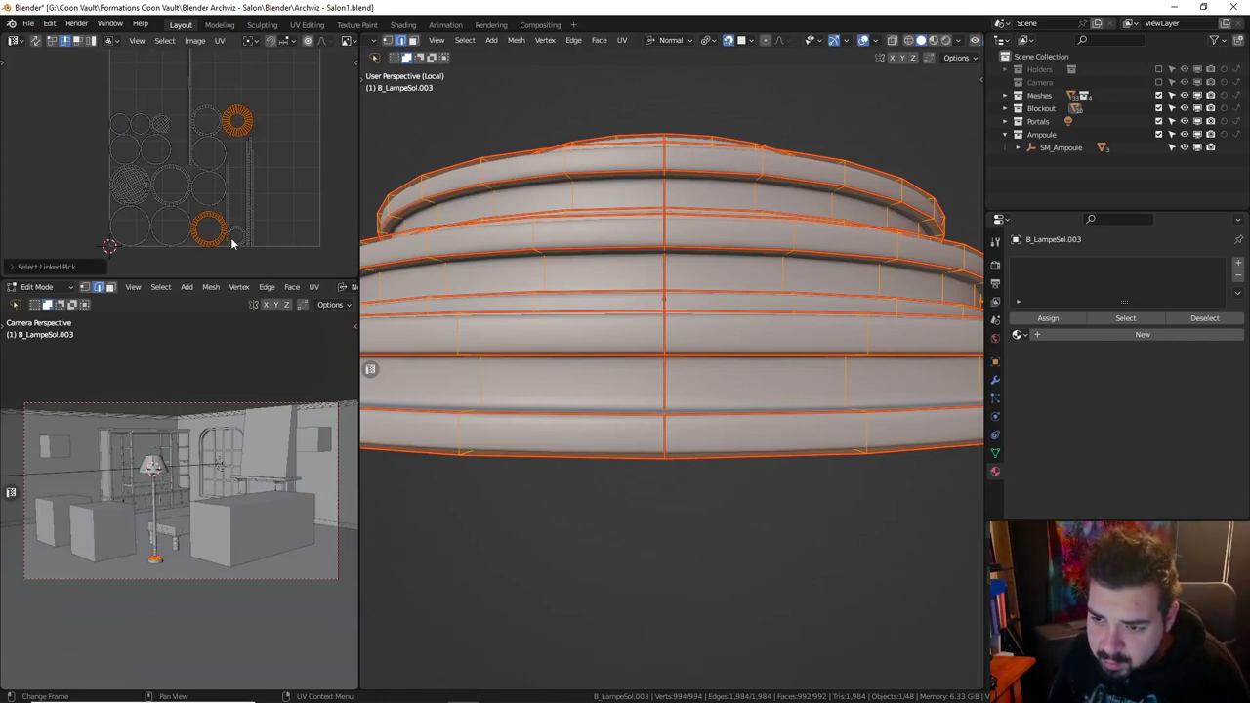
pyautogui.press('l')
pyautogui.press('l')
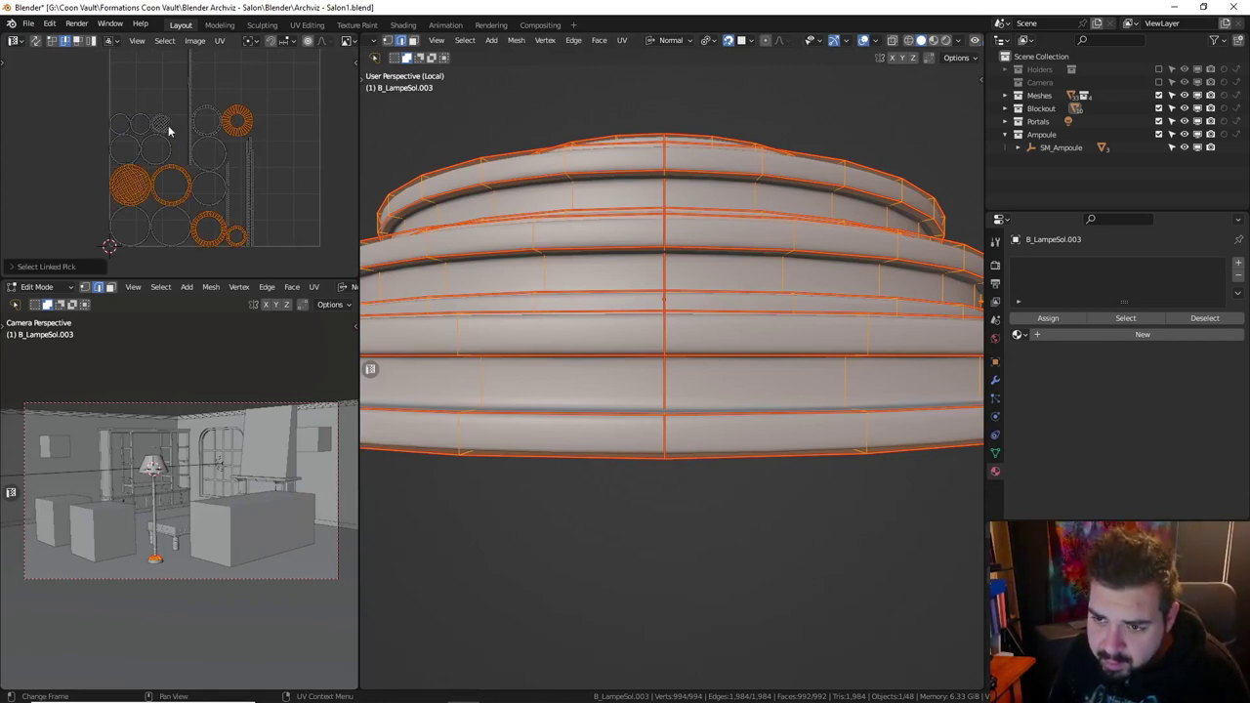
# Average the scale of all base UV islands and pack them, then return to Object Mode with the full lamp visible.
pyautogui.press('a')
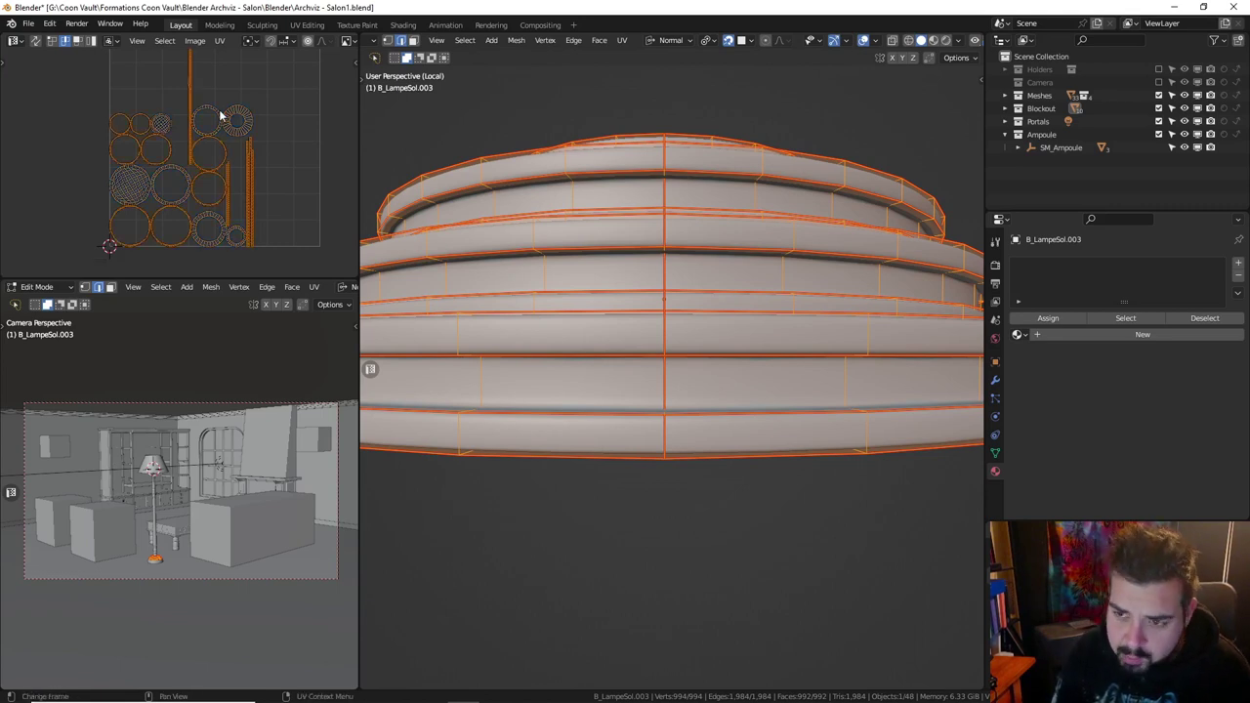
pyautogui.press('q')
pyautogui.click(220, 111)
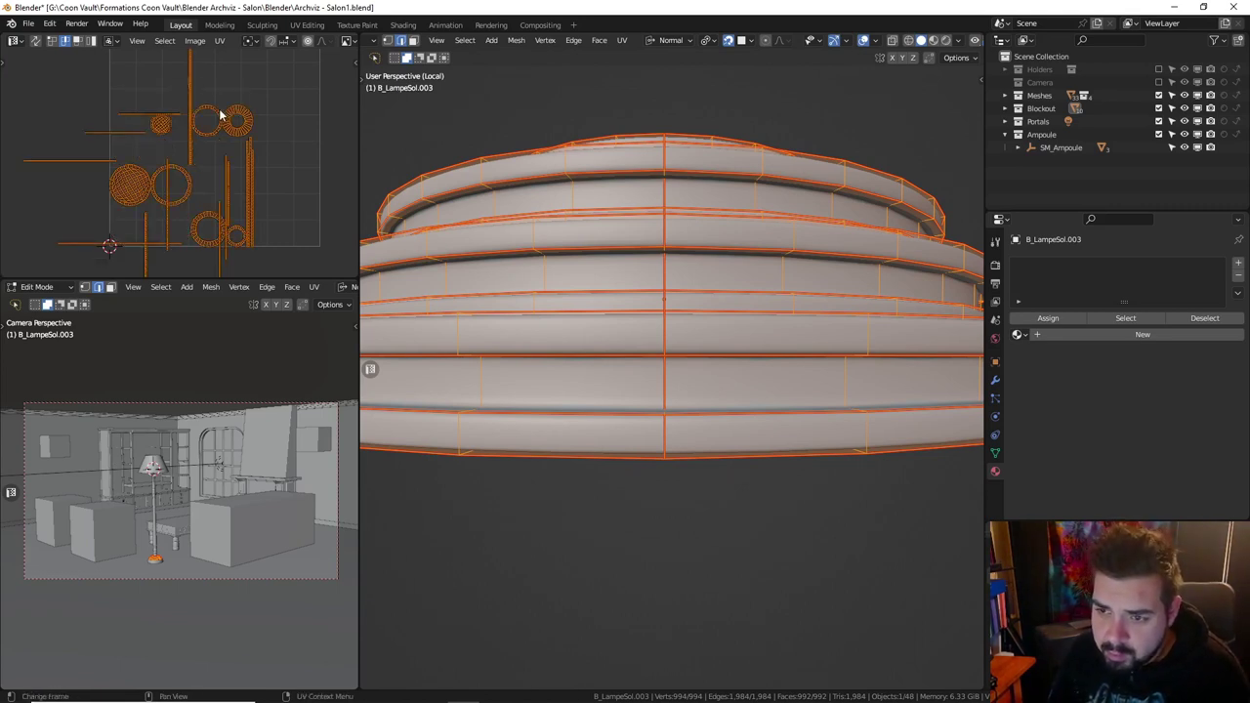
pyautogui.hotkey('ctrl', 'a')
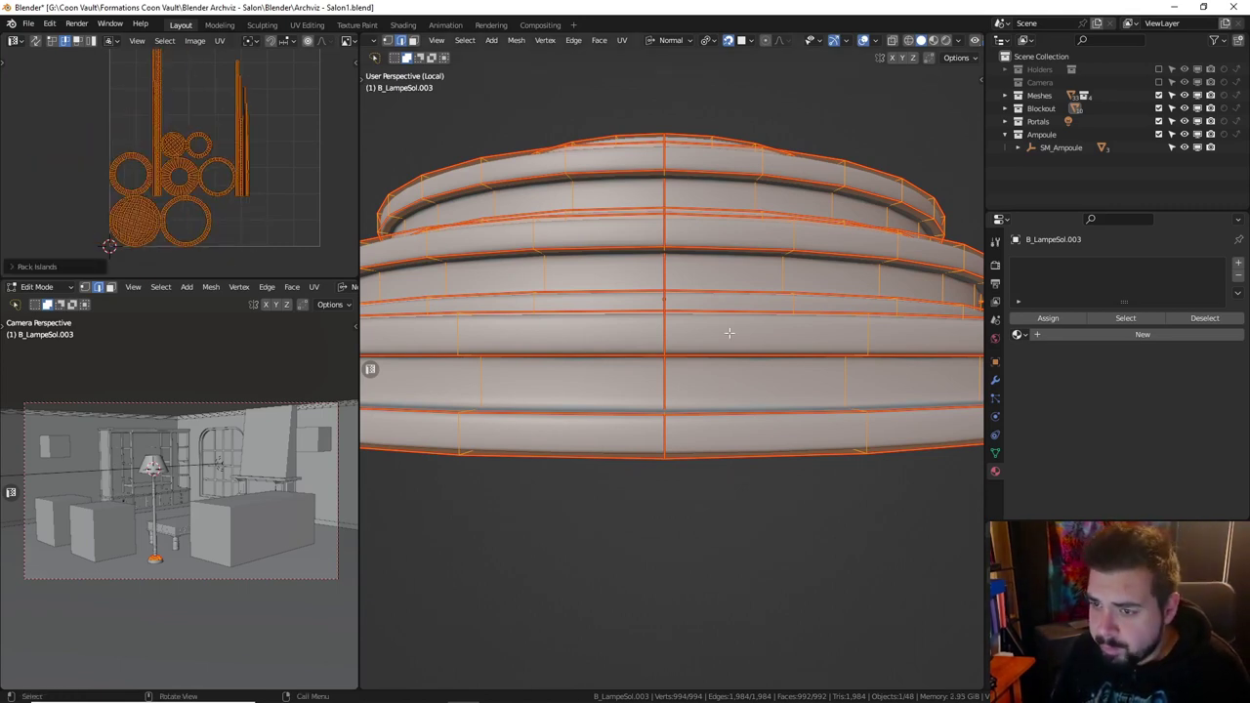
pyautogui.press('Tab')
pyautogui.press('KP_Divide')
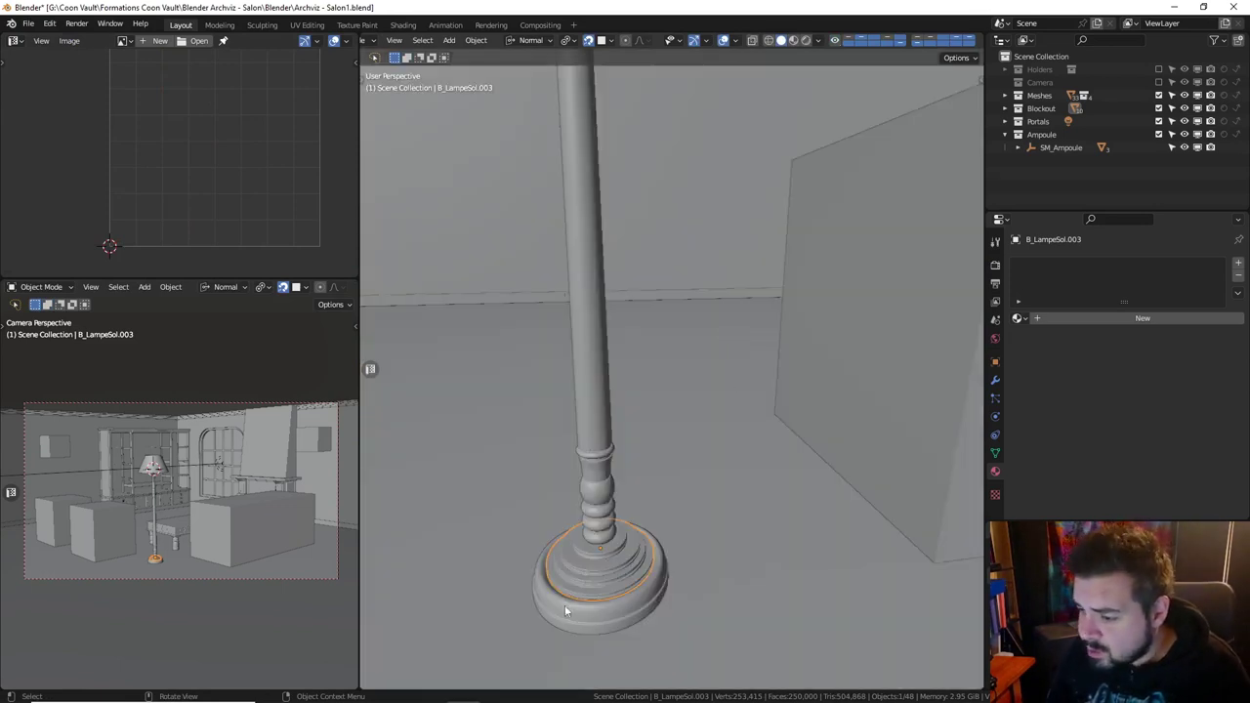
# Isolate B_LampeSol.002 in Edit Mode and select its sharp edges.
pyautogui.click(583, 620)
pyautogui.press('KP_Divide')
pyautogui.press('Tab')
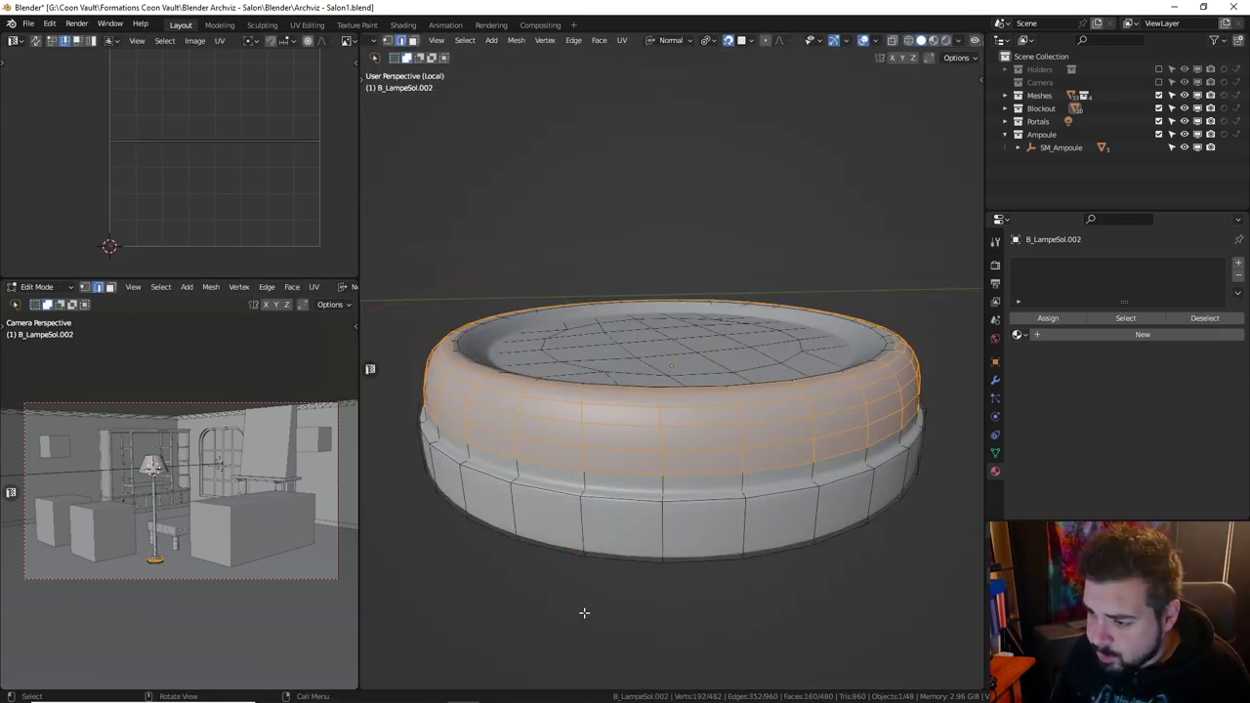
pyautogui.press('a')
pyautogui.click(599, 404)
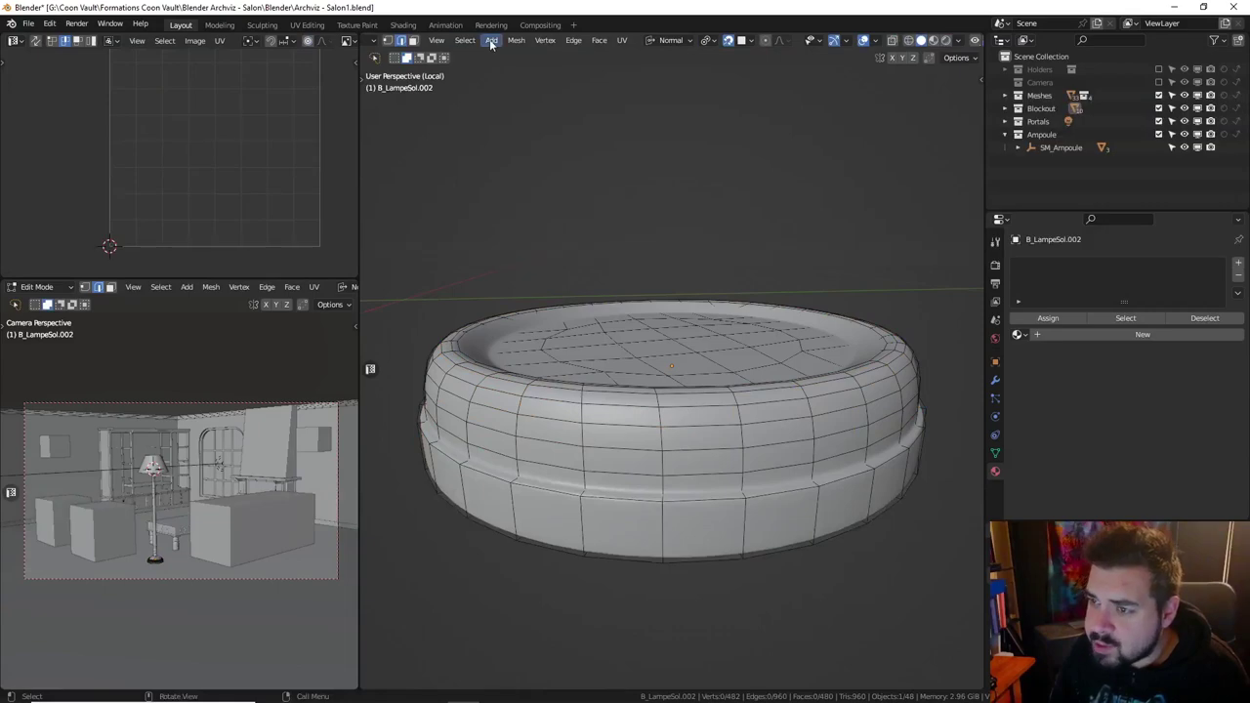
pyautogui.click(465, 40)
pyautogui.click(500, 177)
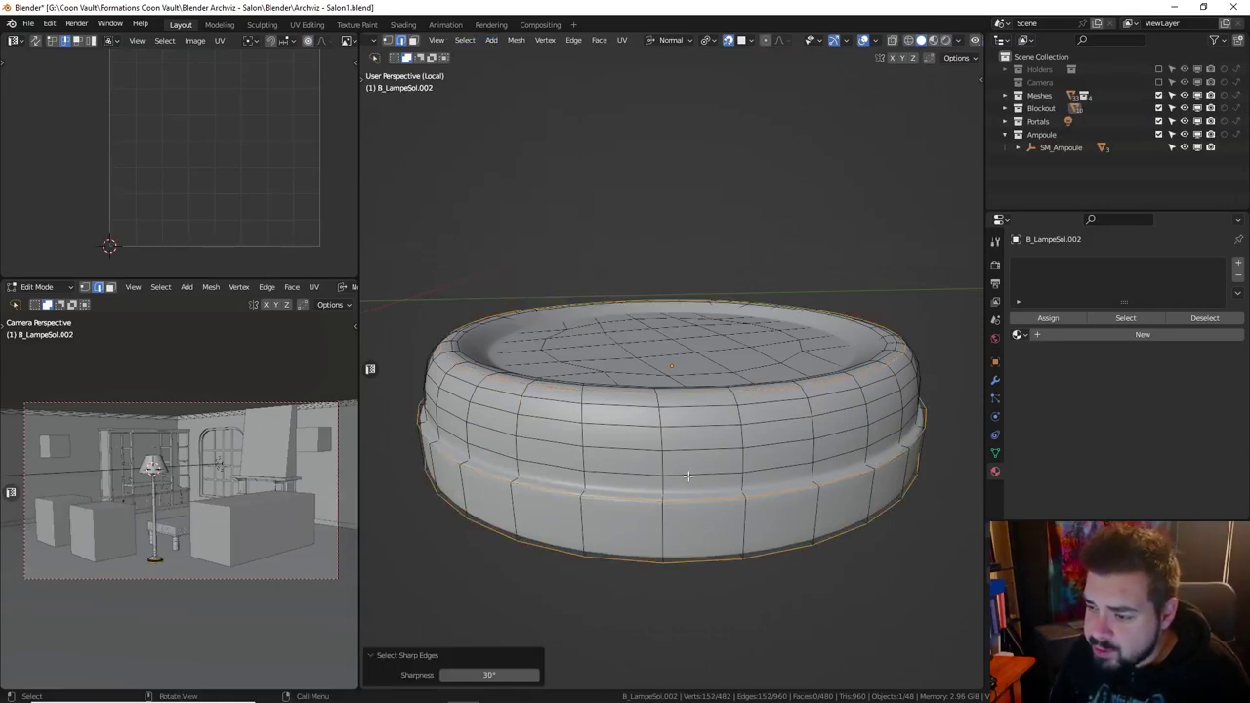
pyautogui.moveTo(688, 465)
pyautogui.mouseDown(button='middle')
pyautogui.moveTo(684, 418)
pyautogui.moveTo(699, 438)
pyautogui.mouseUp(button='middle')
pyautogui.moveTo(701, 486); pyautogui.dragTo(709, 419, button='middle')
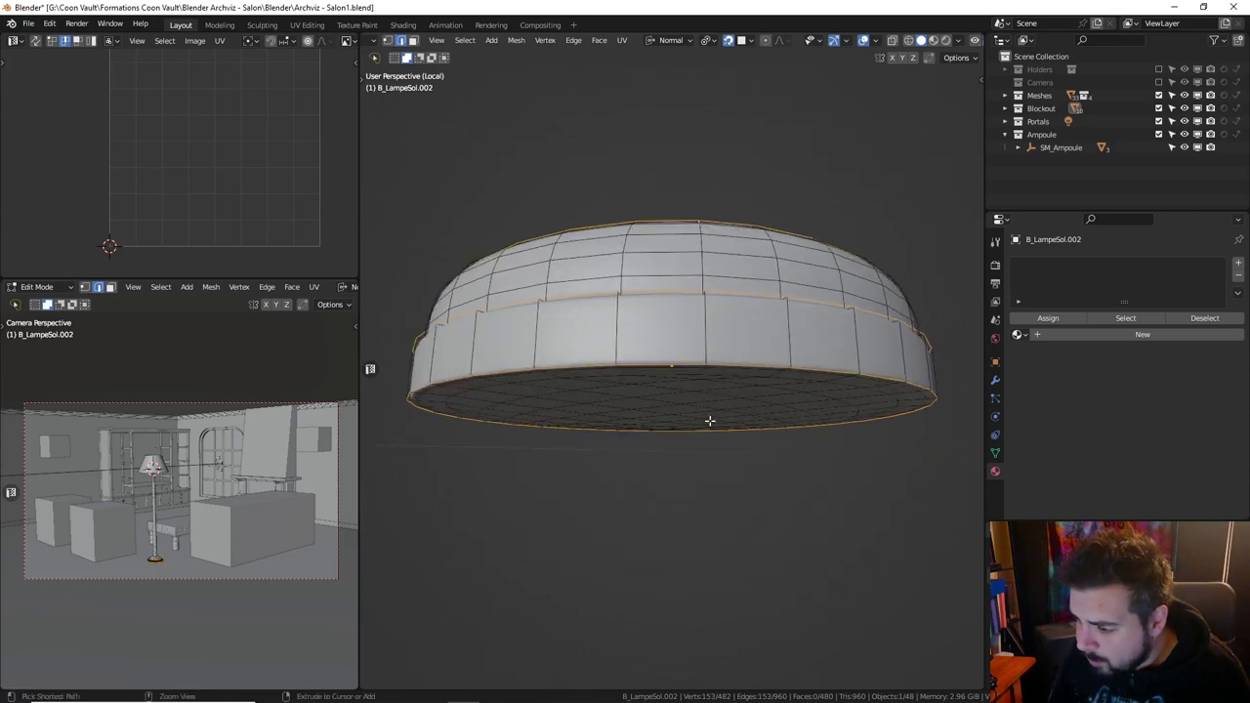
# Mark the sharp edges as seams and unwrap the whole base along them.
pyautogui.hotkey('ctrl', 'e')
pyautogui.click(705, 350)
pyautogui.press('a')
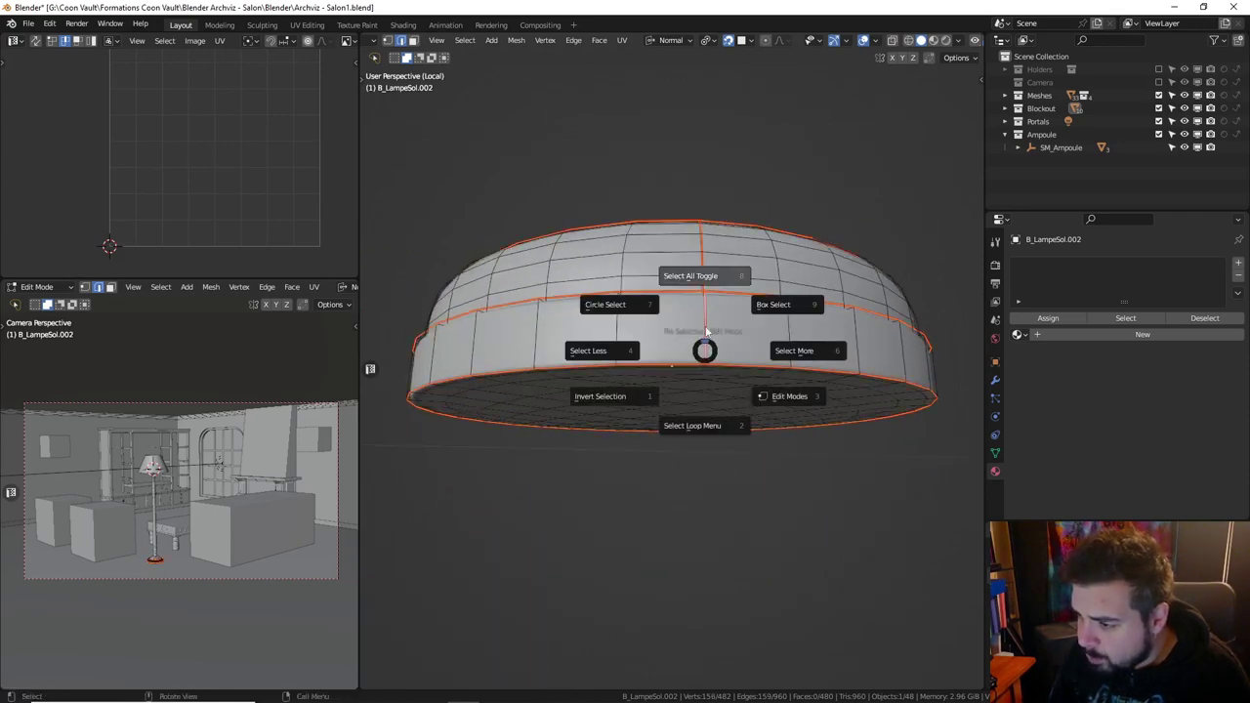
pyautogui.click(707, 241)
pyautogui.press('u')
pyautogui.click(703, 234)
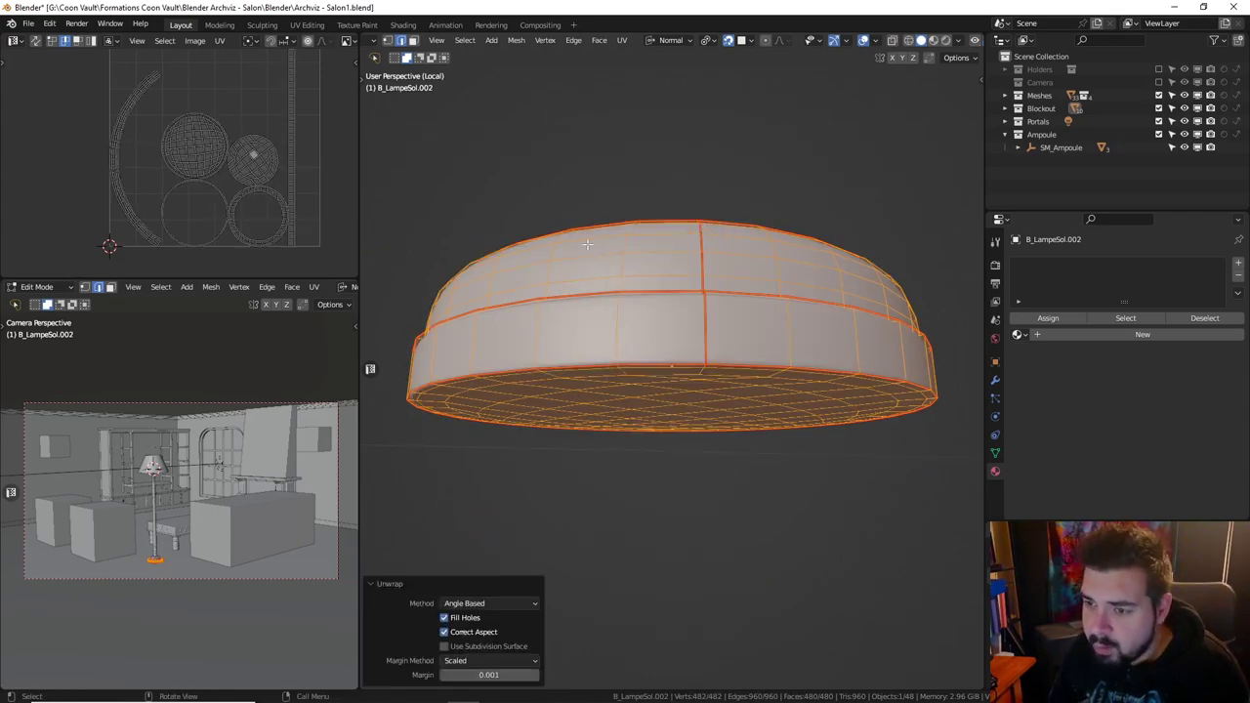
# Straighten the arc island into a vertical strip, pack all islands, and leave Edit Mode.
pyautogui.press('l')
pyautogui.press('l')
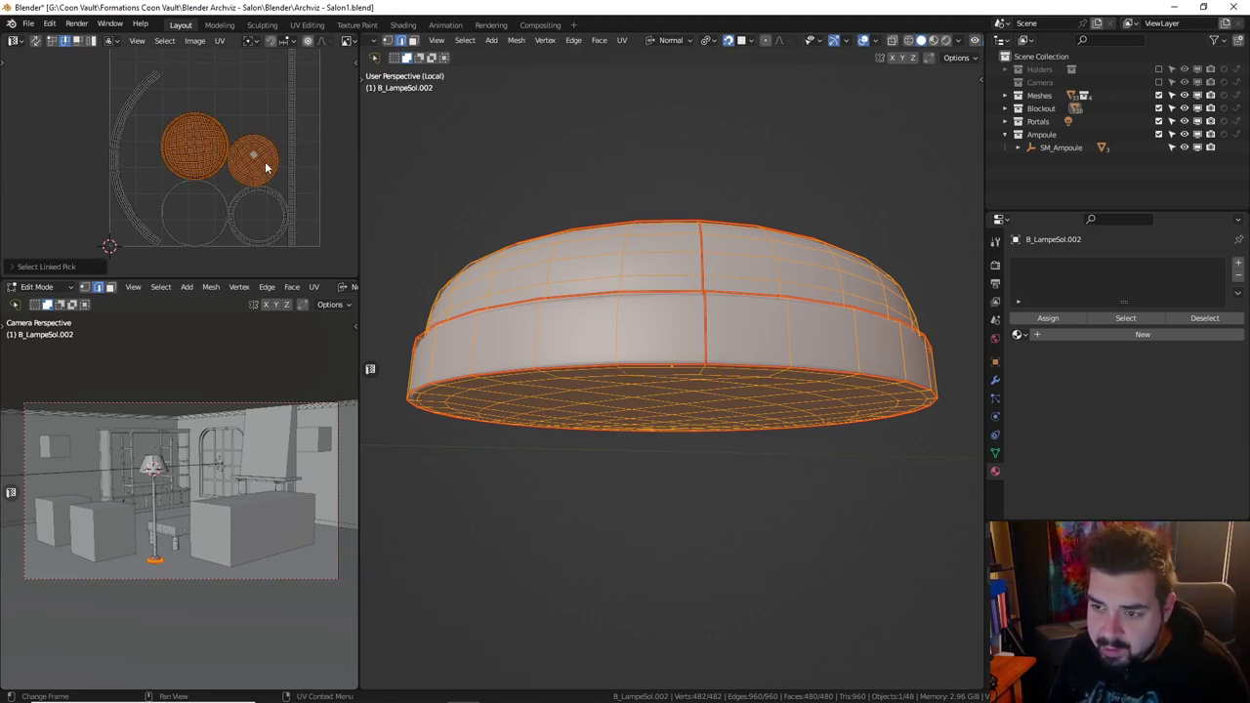
pyautogui.press('l')
pyautogui.hotkey('ctrl', 'i')
pyautogui.press('u')
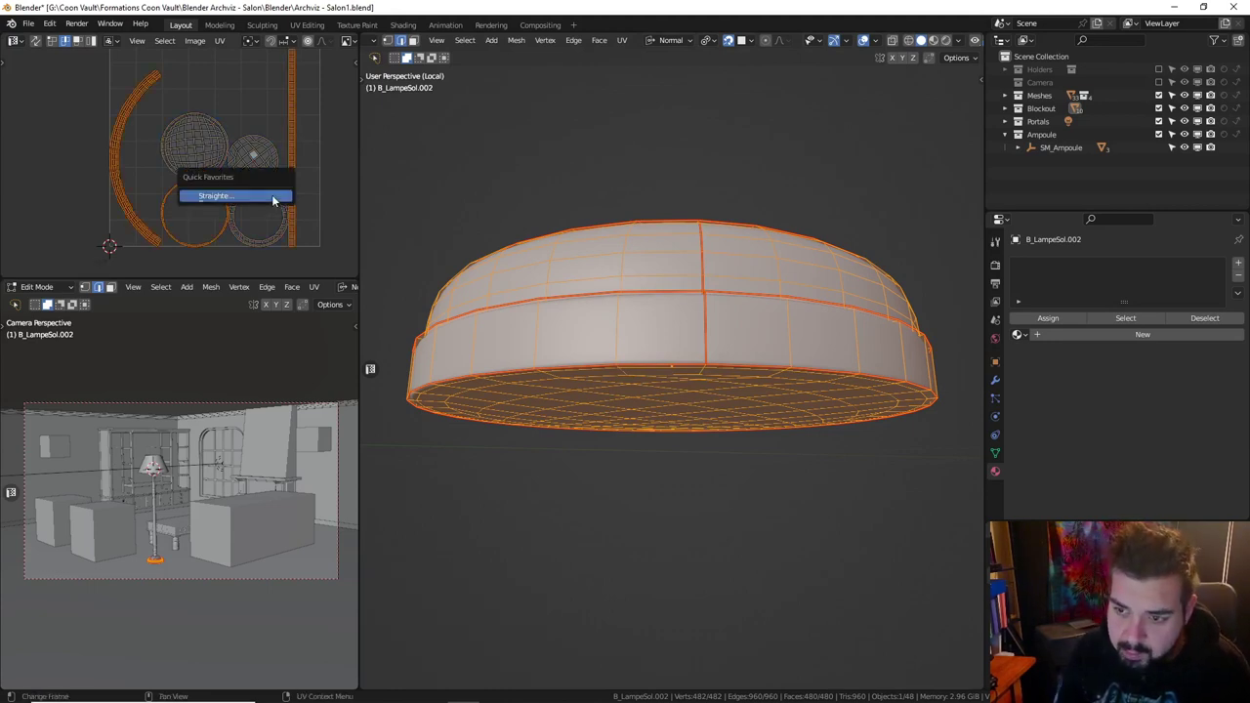
pyautogui.click(274, 200)
pyautogui.press('a')
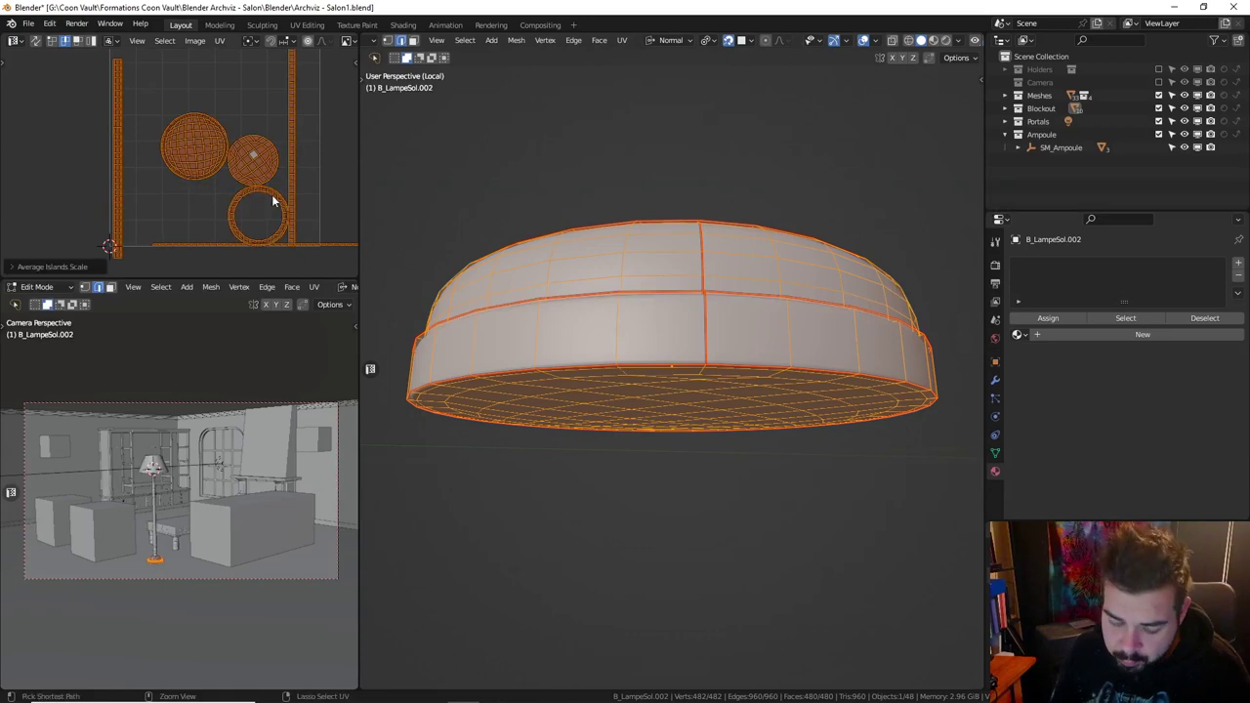
pyautogui.hotkey('ctrl', 'p')
pyautogui.press('Tab')
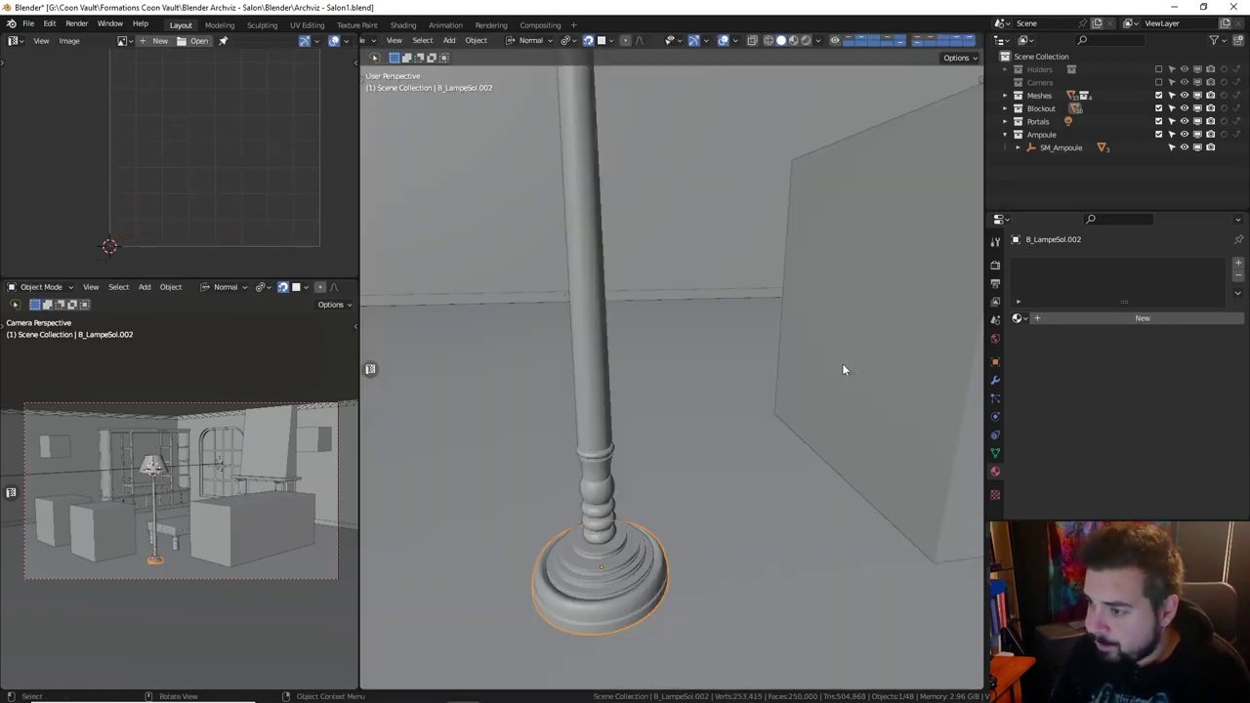
# Give the lamp base the pole's M_BoisMedium material via Link Materials.
pyautogui.press('KP_Divide')
pyautogui.click(601, 406)
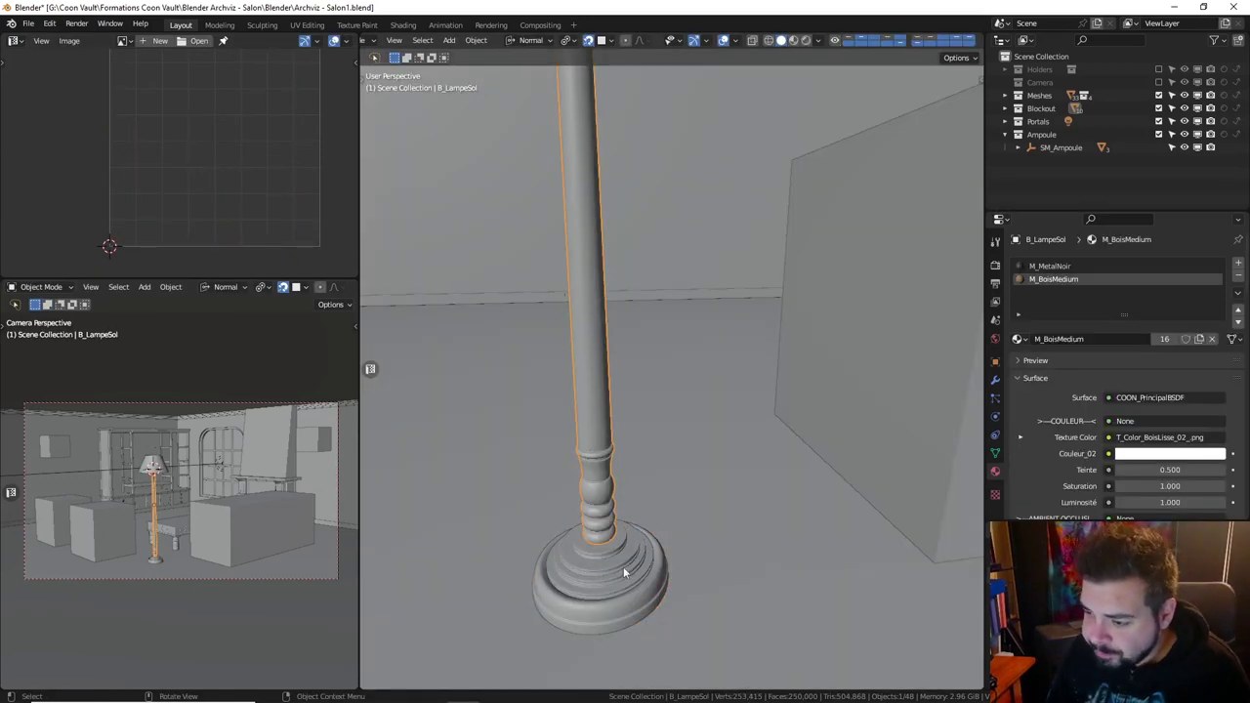
pyautogui.click(615, 593)
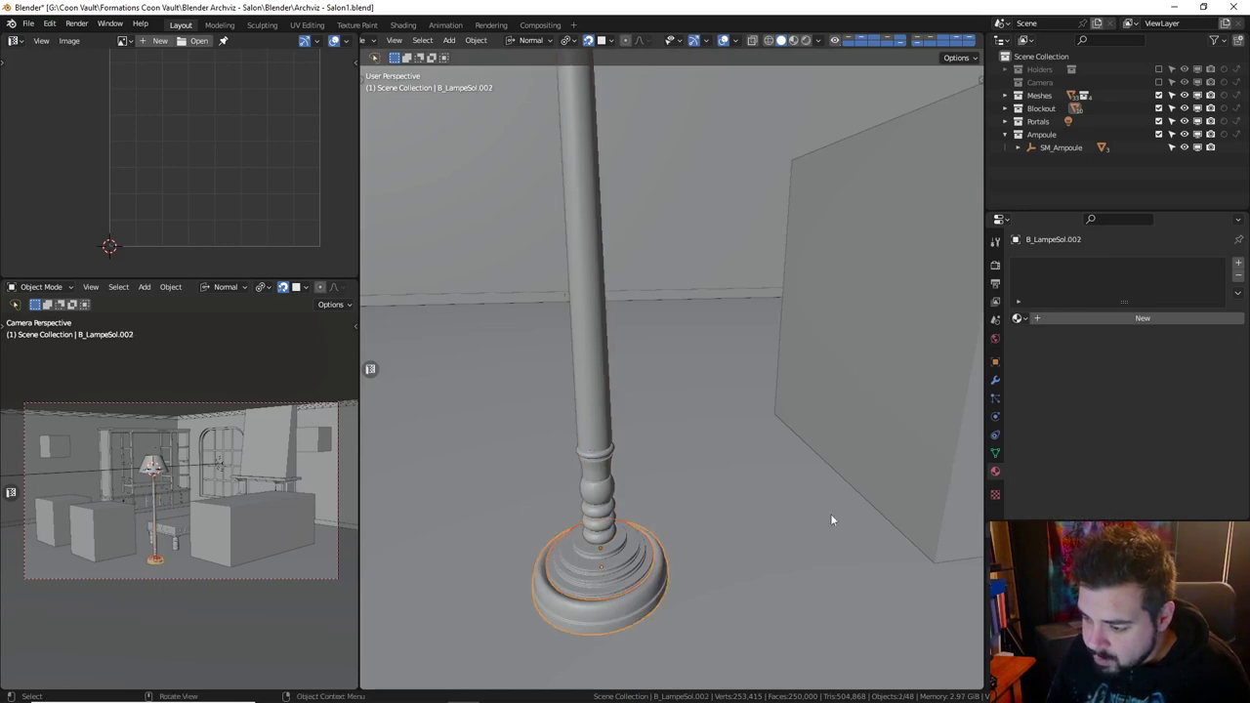
pyautogui.click(1018, 320)
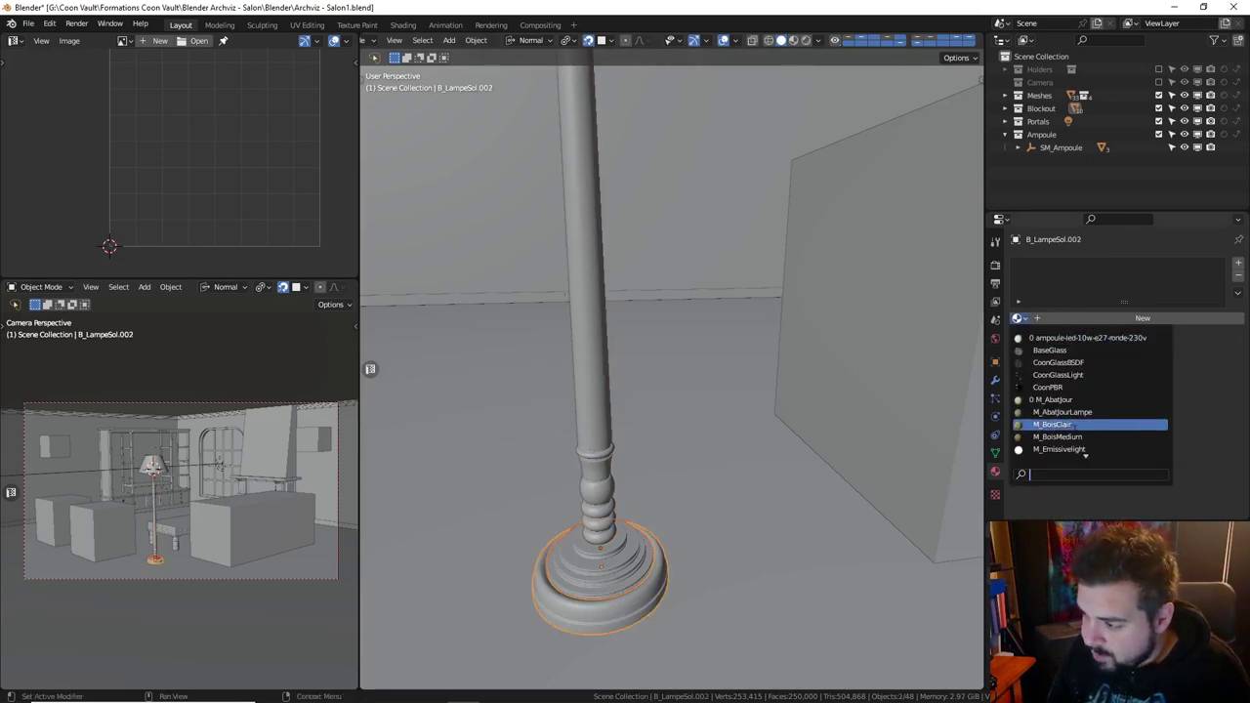
pyautogui.press('Return')
pyautogui.hotkey('ctrl', 'l')
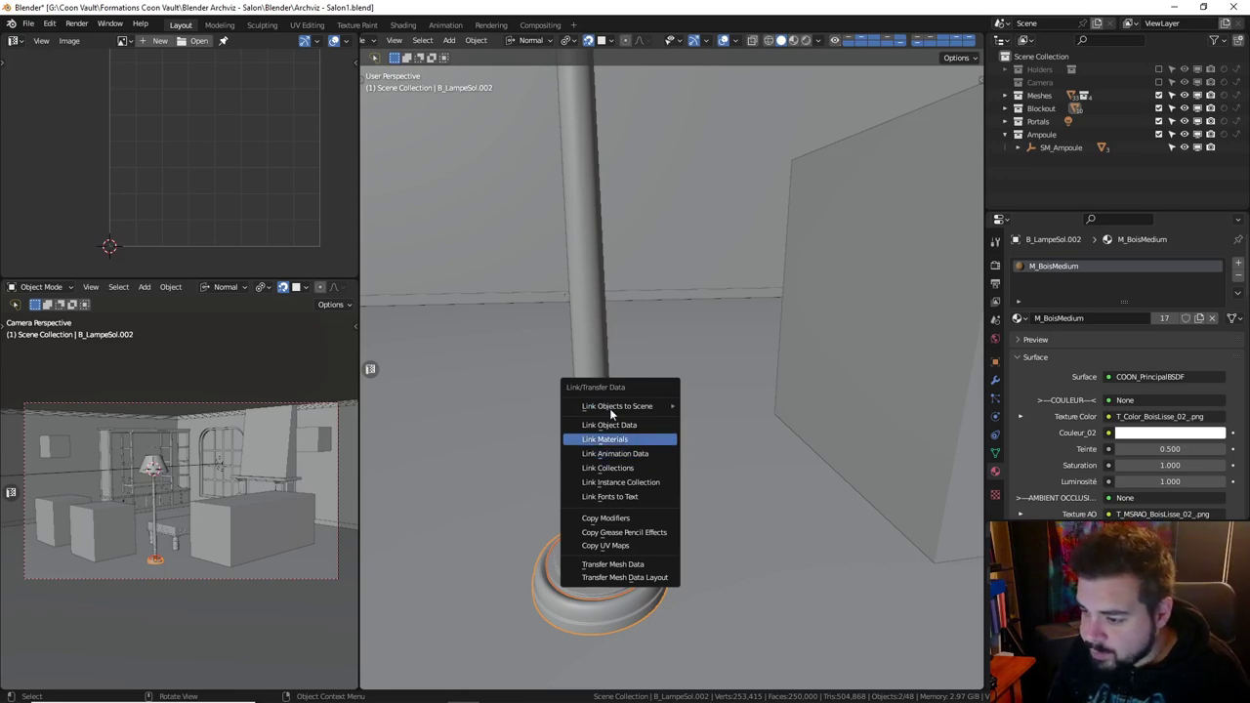
pyautogui.press('Return')
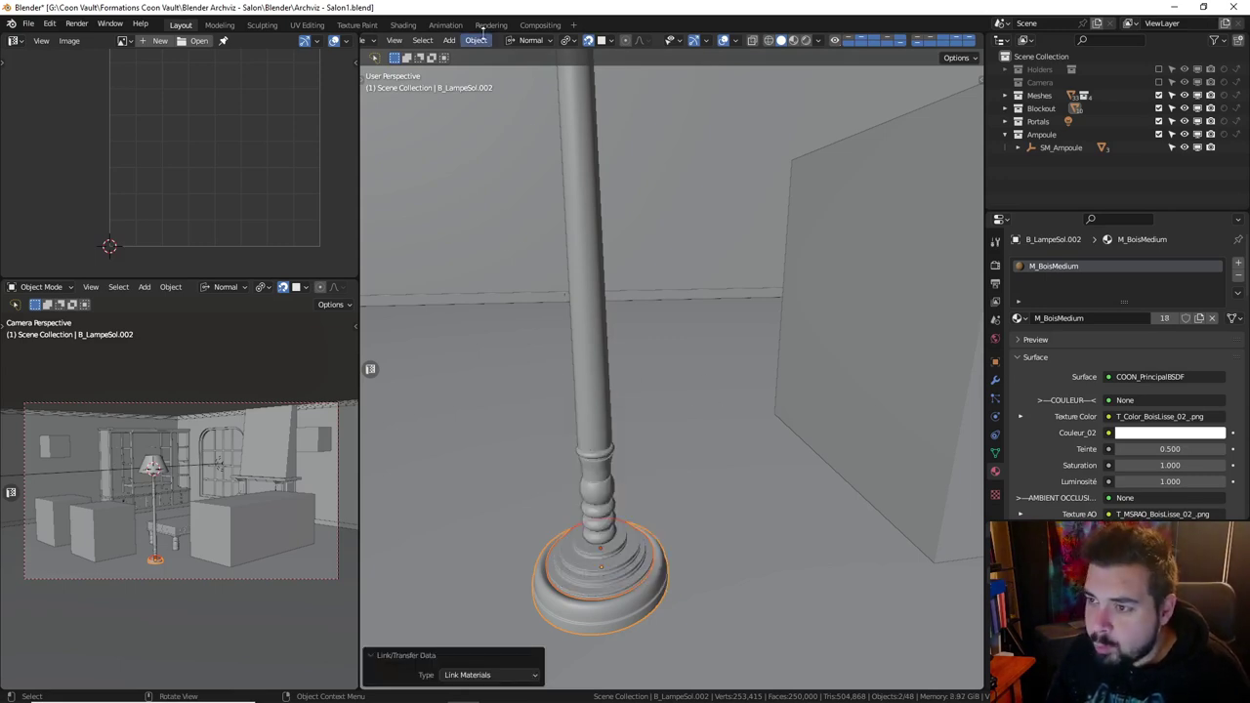
# Select every object using M_BoisMedium and enter Edit Mode on them.
pyautogui.click(477, 41)
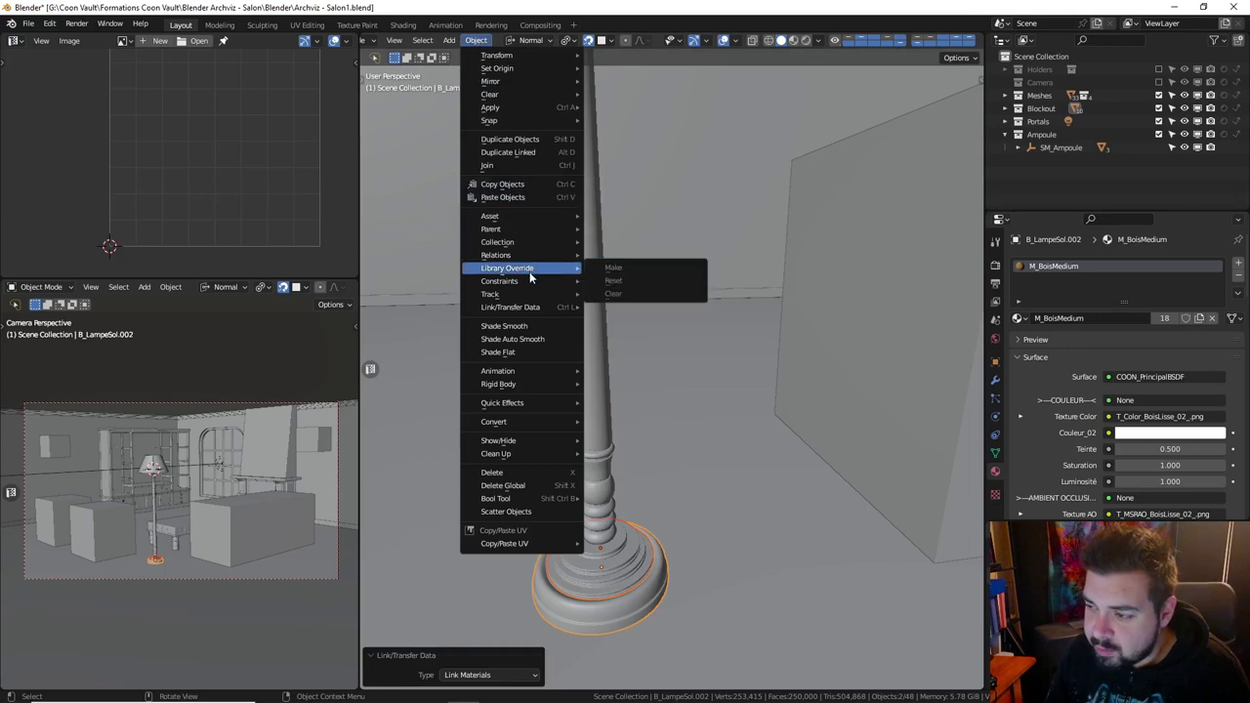
pyautogui.click(422, 40)
pyautogui.click(421, 40)
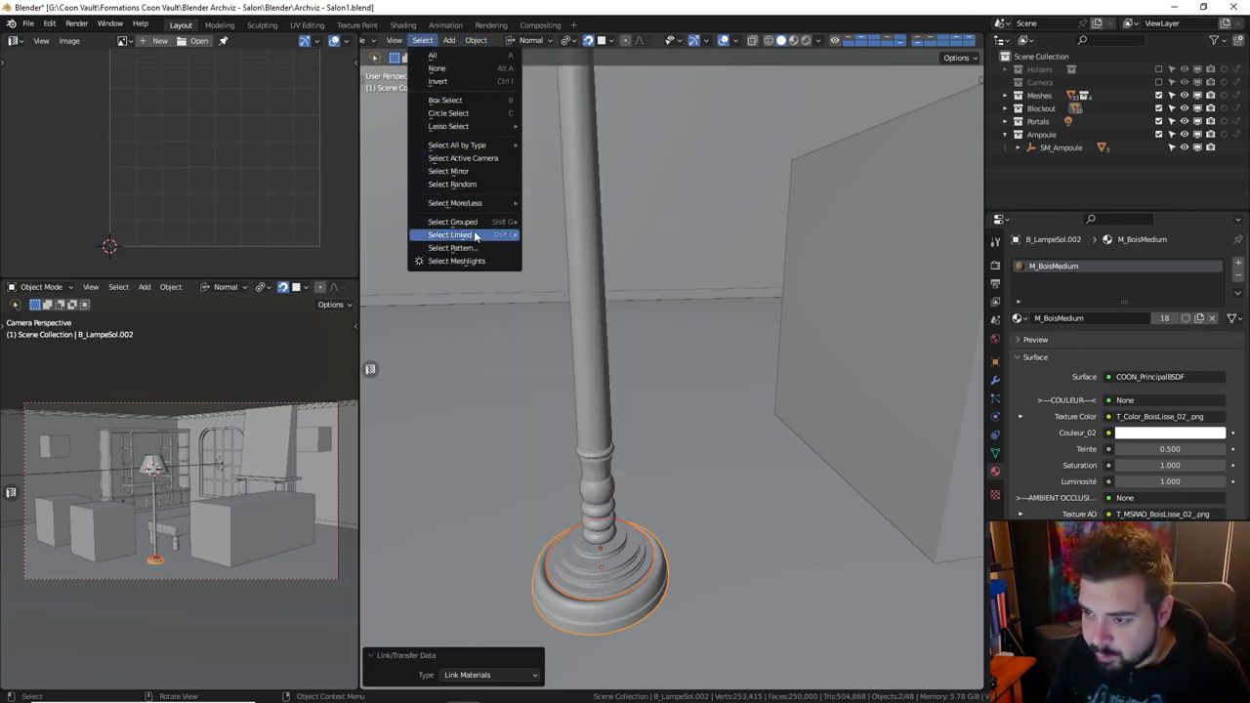
pyautogui.click(556, 251)
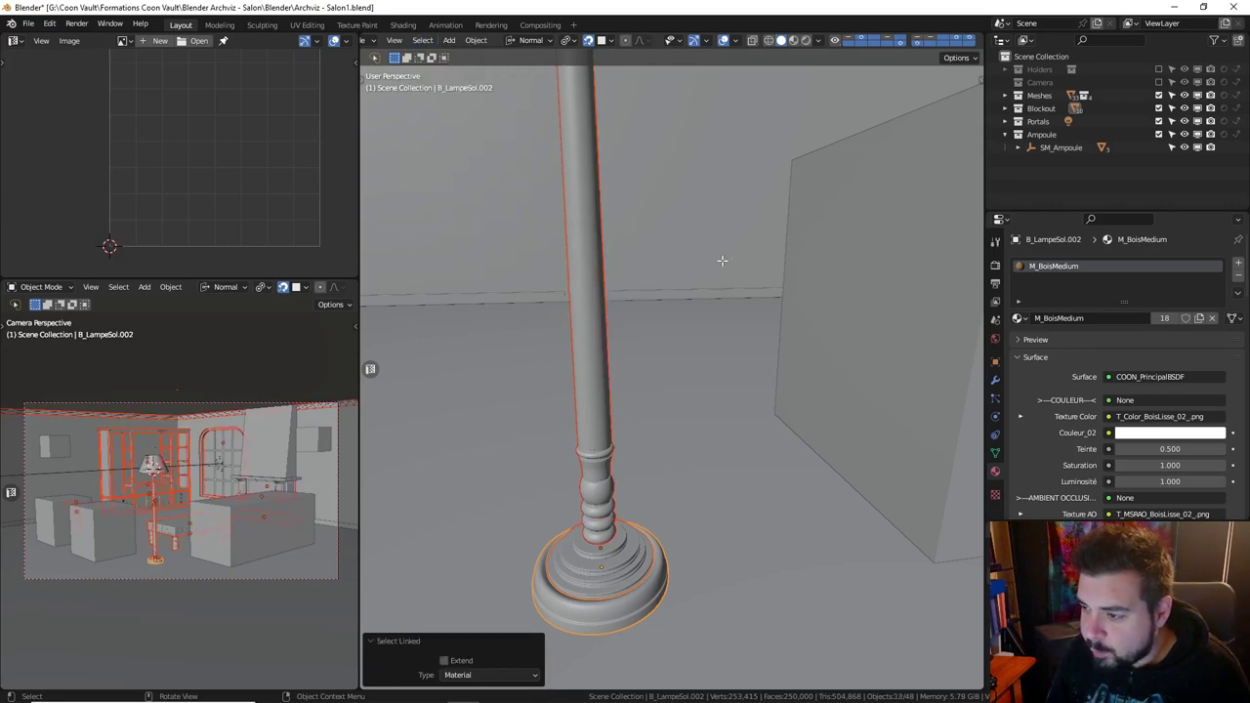
pyautogui.press('Tab')
# Select only the M_BoisMedium faces, average their UV island scales, pack them, and exit Edit Mode.
pyautogui.press('a')
pyautogui.click(708, 183)
pyautogui.press('a')
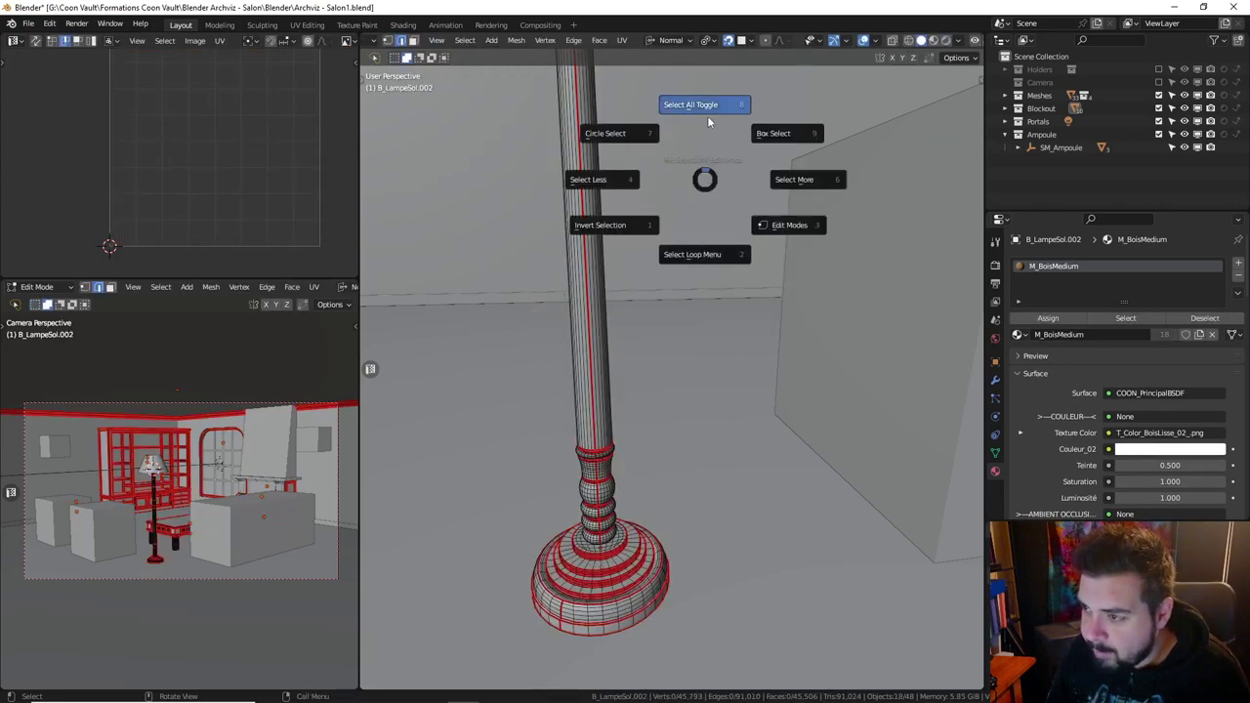
pyautogui.click(709, 121)
pyautogui.click(1093, 319)
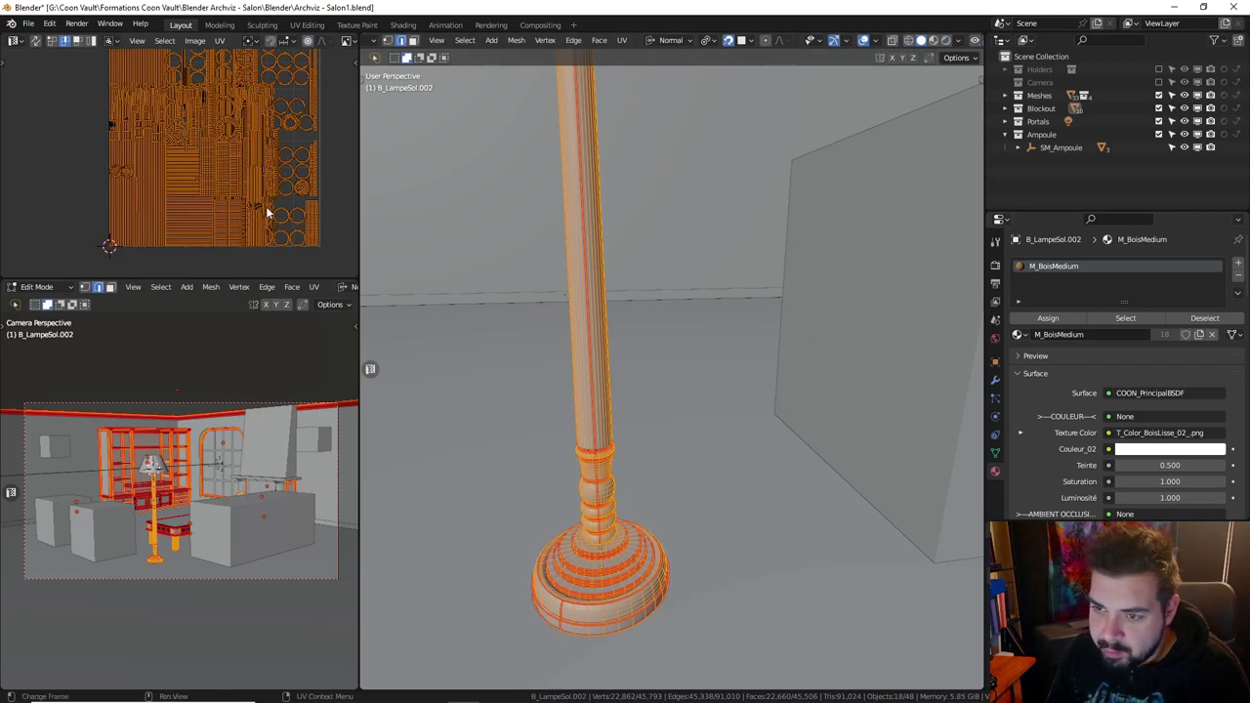
pyautogui.hotkey('ctrl', 'a')
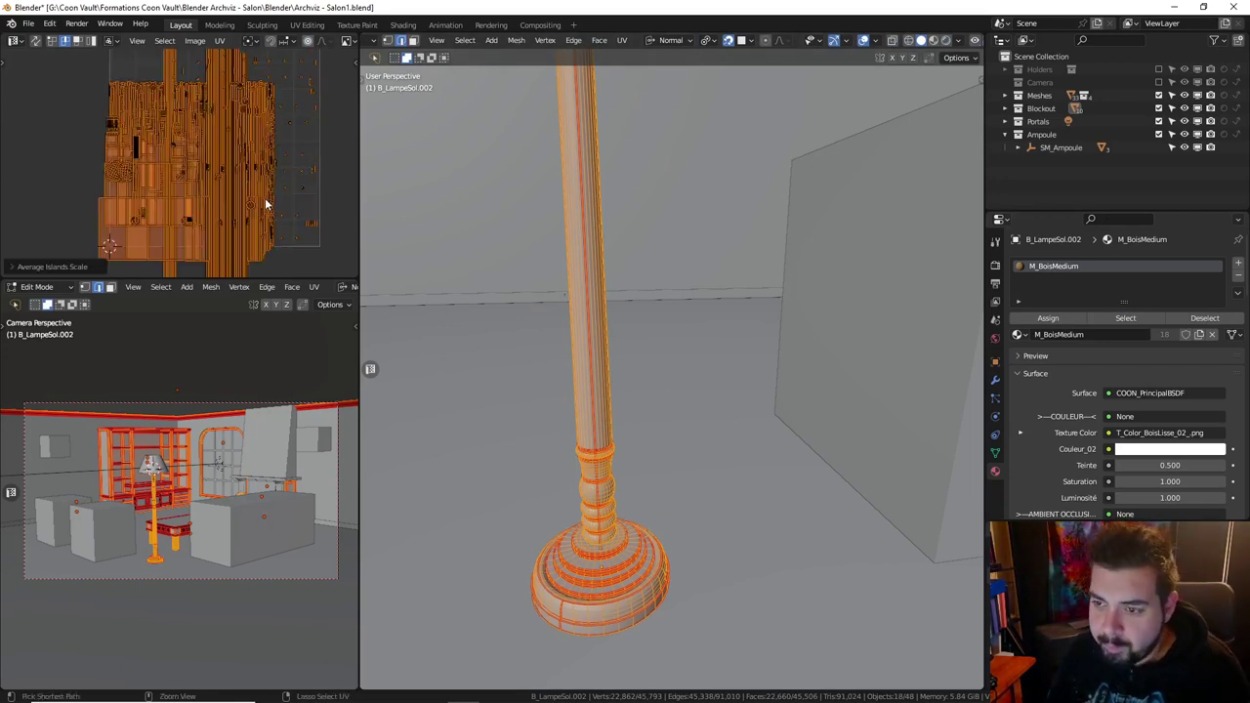
pyautogui.hotkey('ctrl', 'p')
pyautogui.moveTo(658, 239); pyautogui.dragTo(660, 239, button='middle')
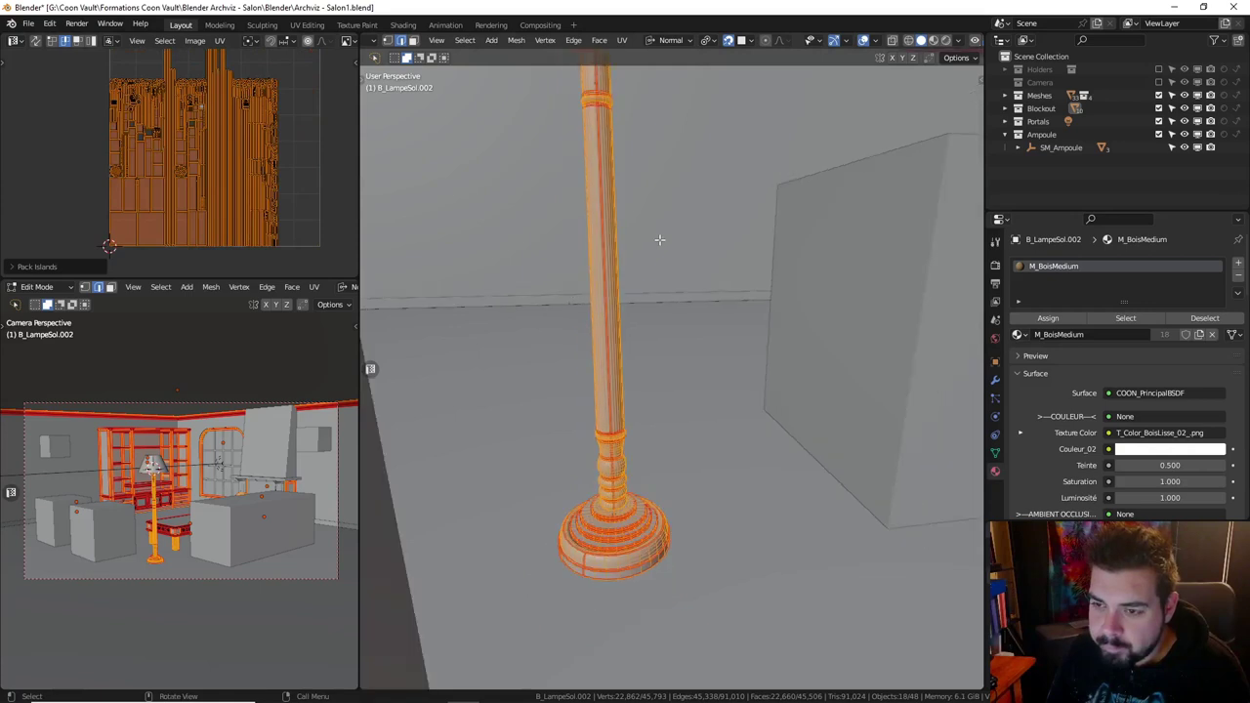
pyautogui.press('Tab')
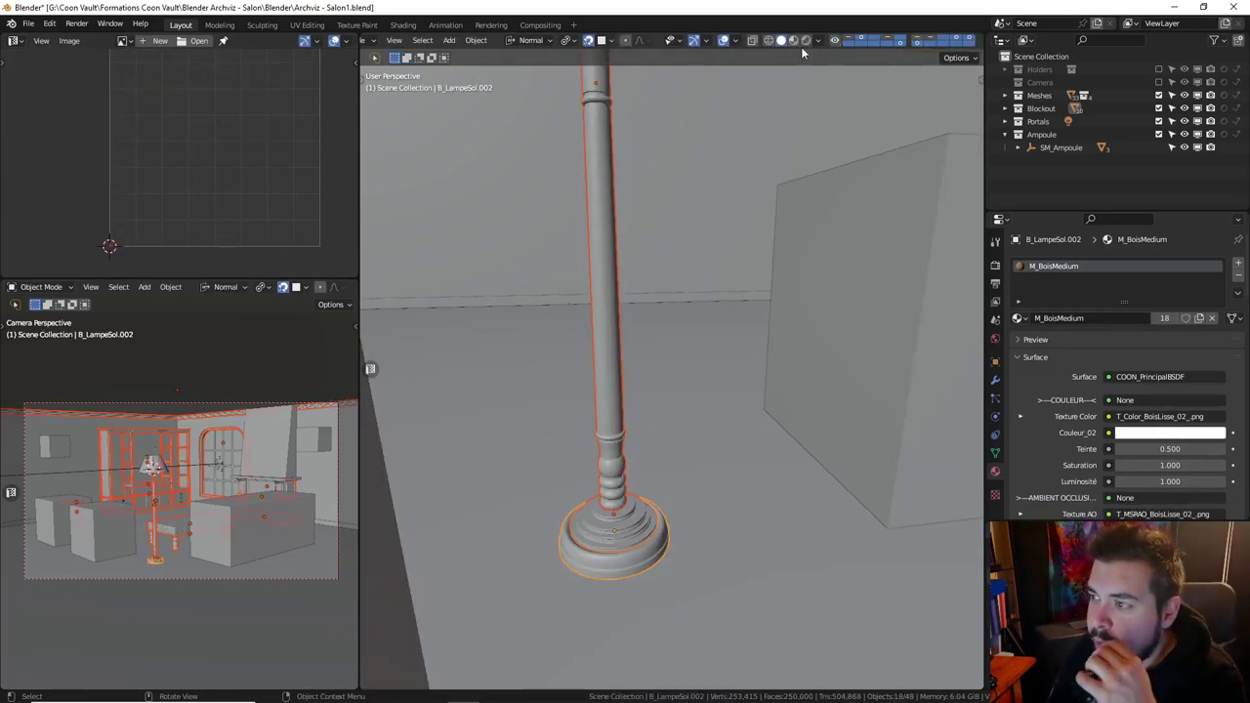